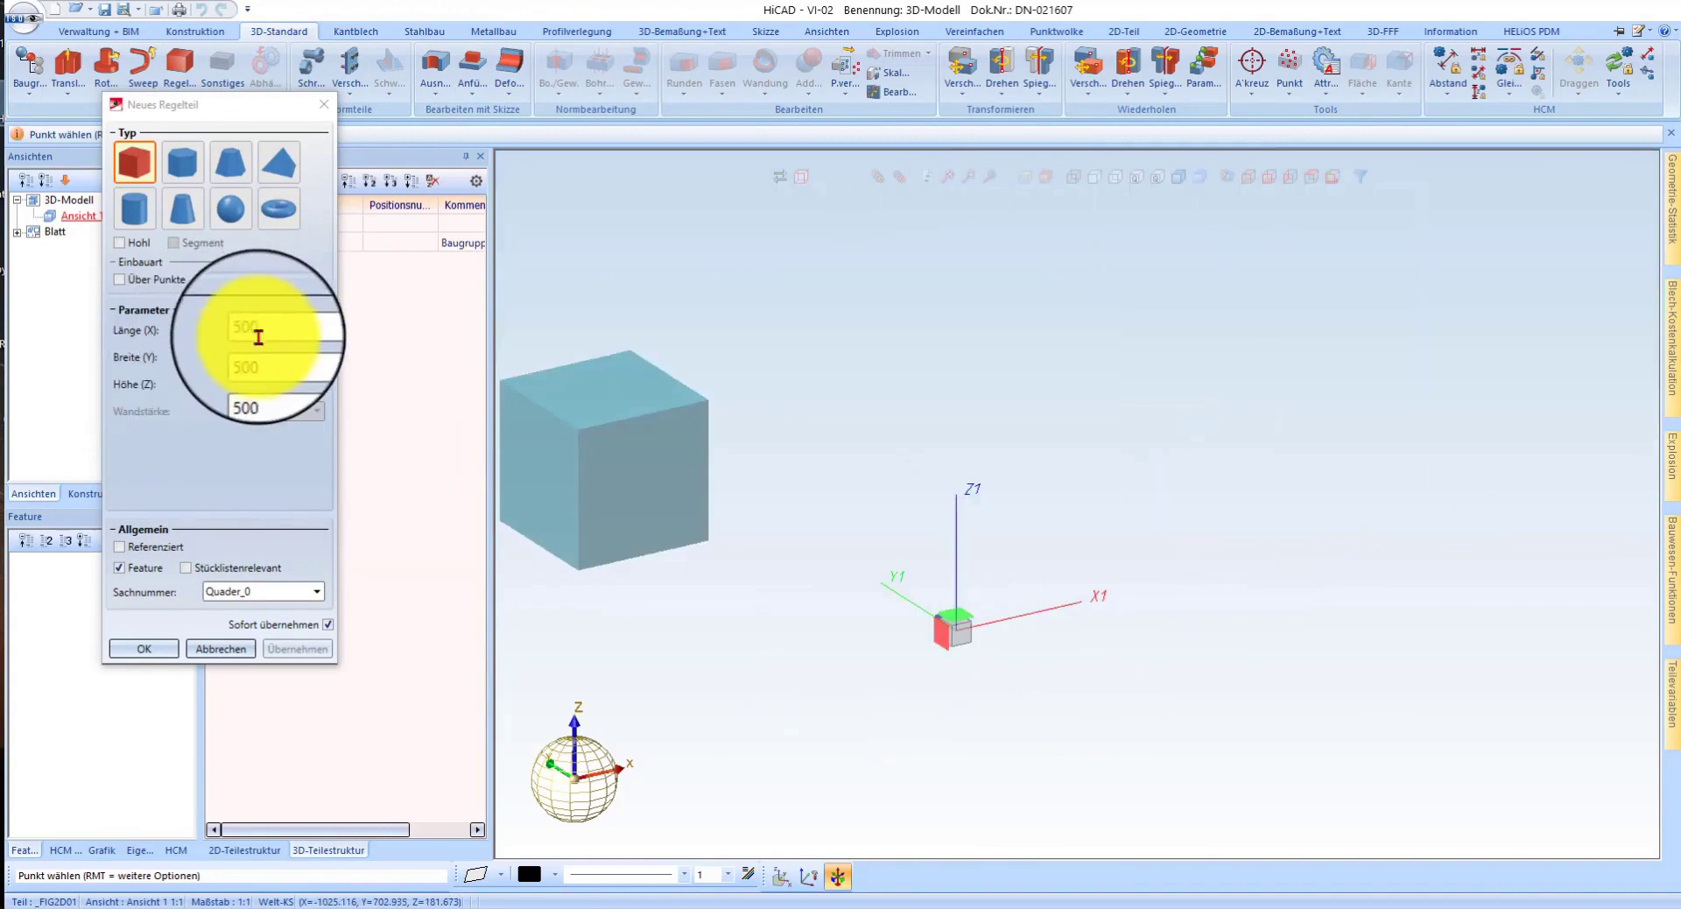
- Name the 500 × 500 × 500 cube 'Fundament' and place it at point 0 0 0
click(264, 599)
text(Fur)
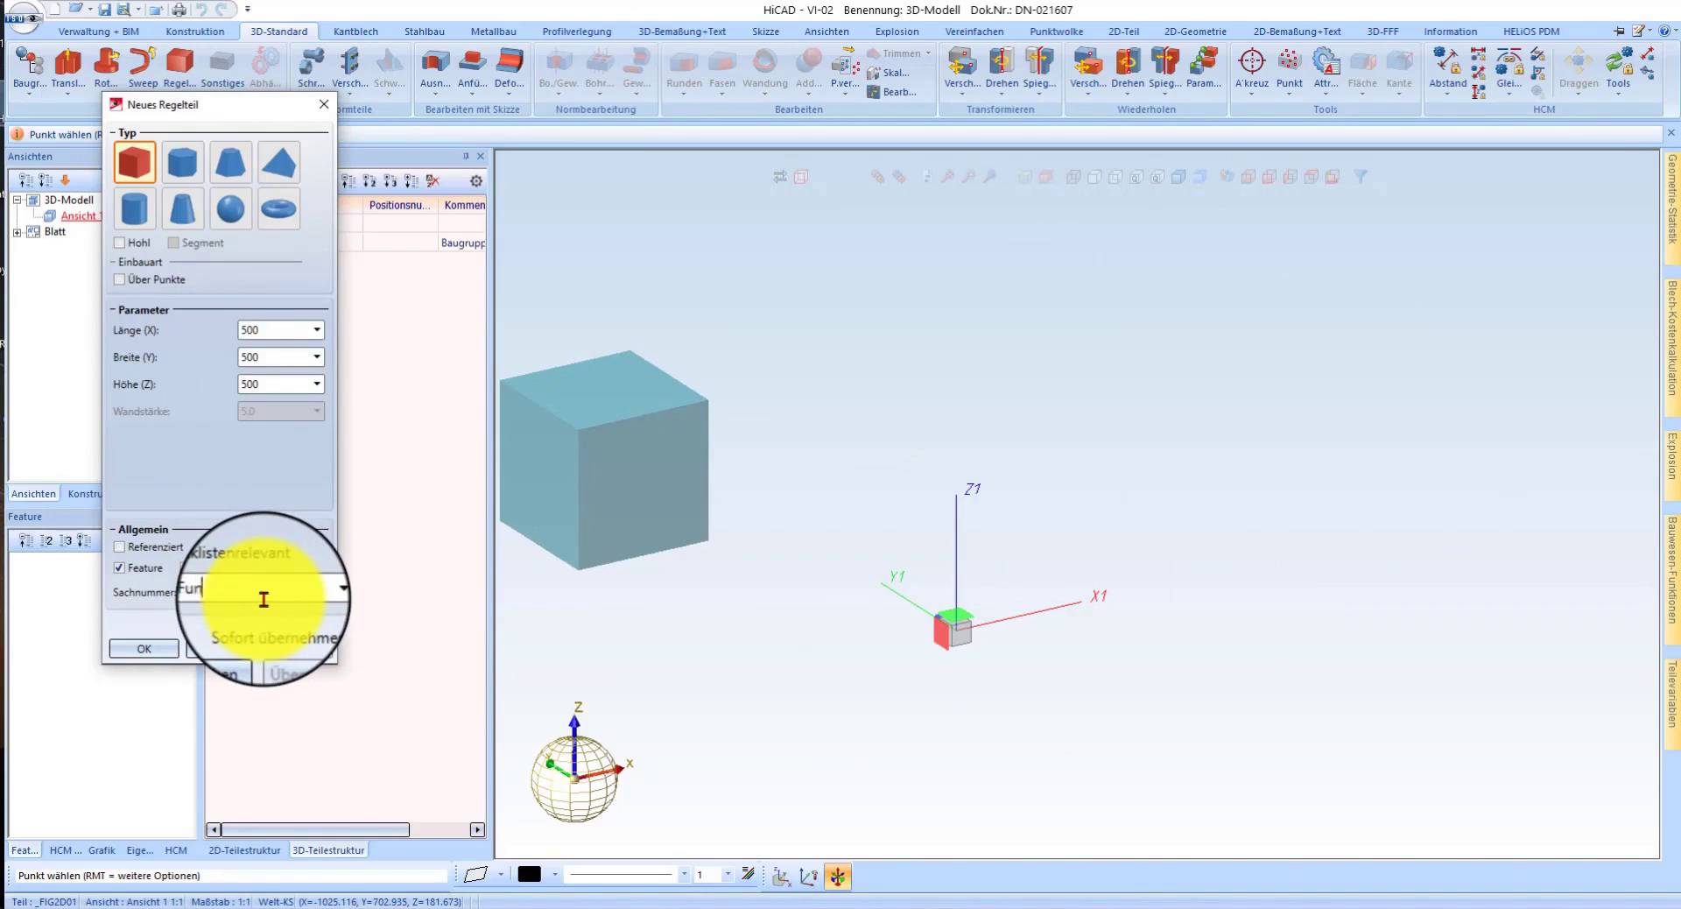
text(ndament)
text(a)
text(0 0 0)
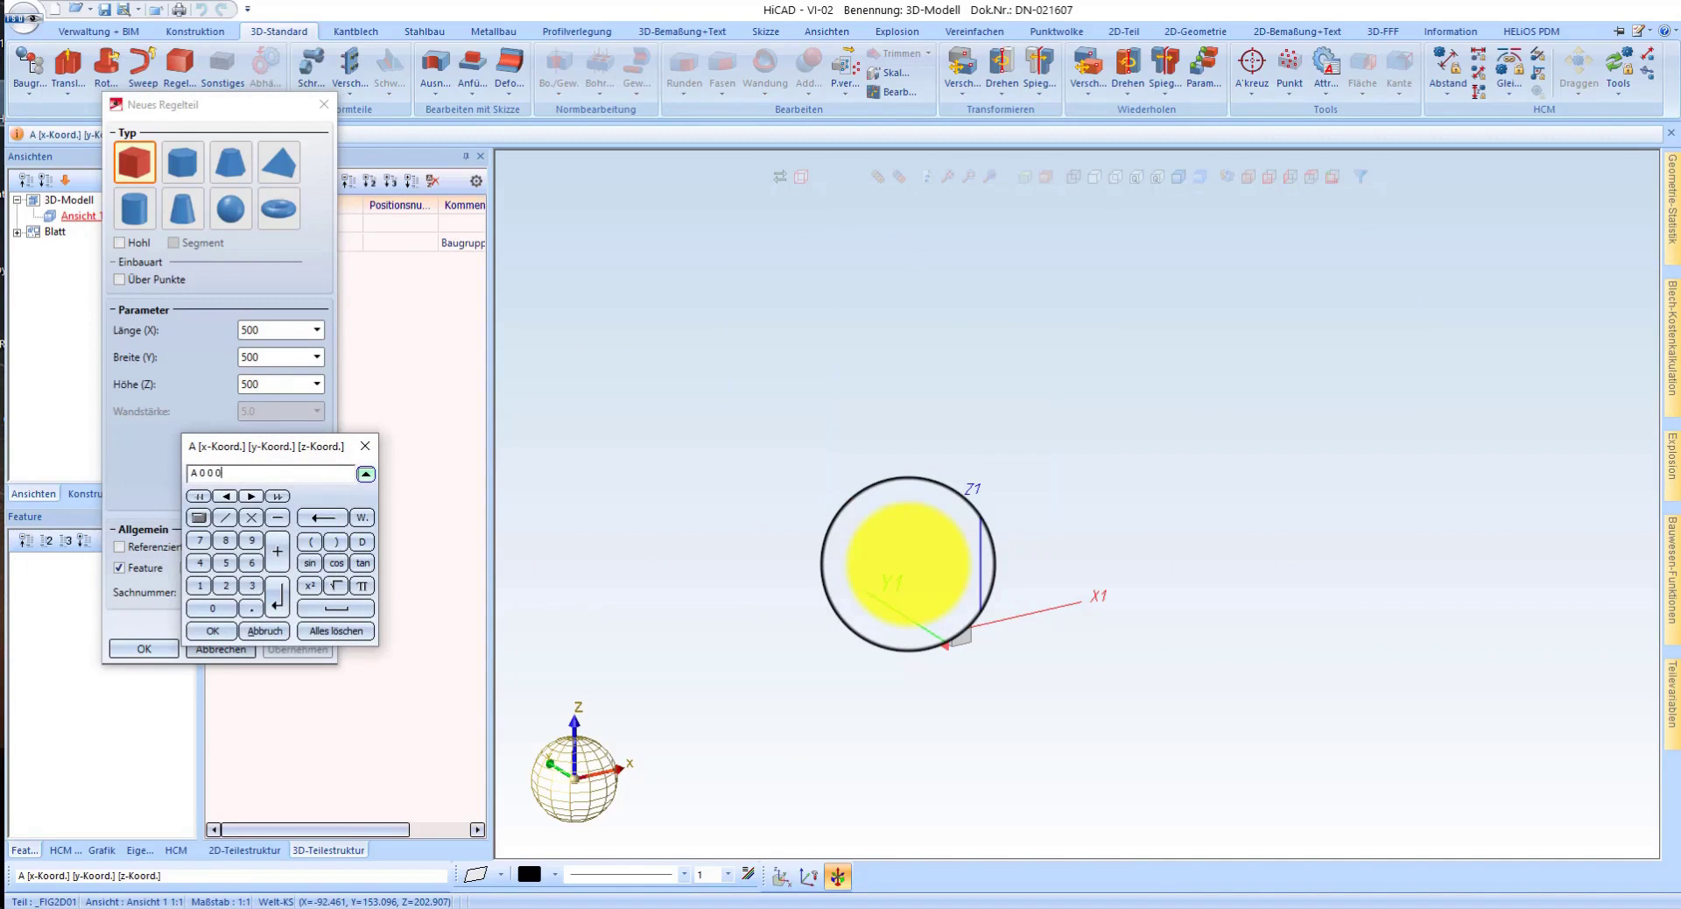
key(Return)
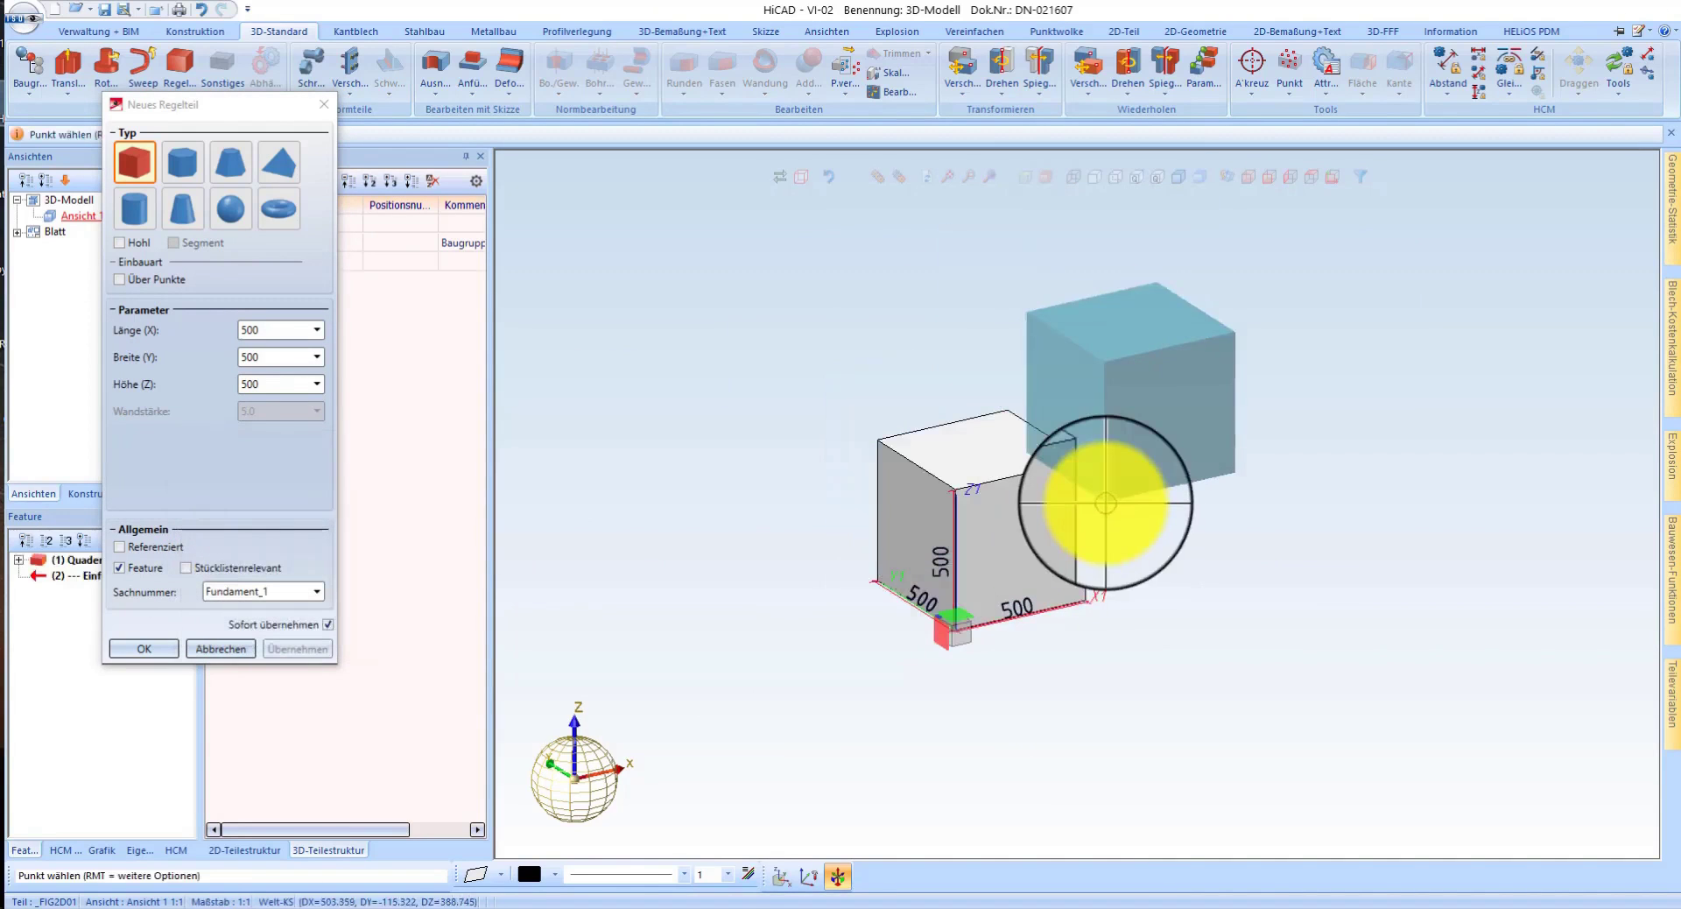
key(Escape)
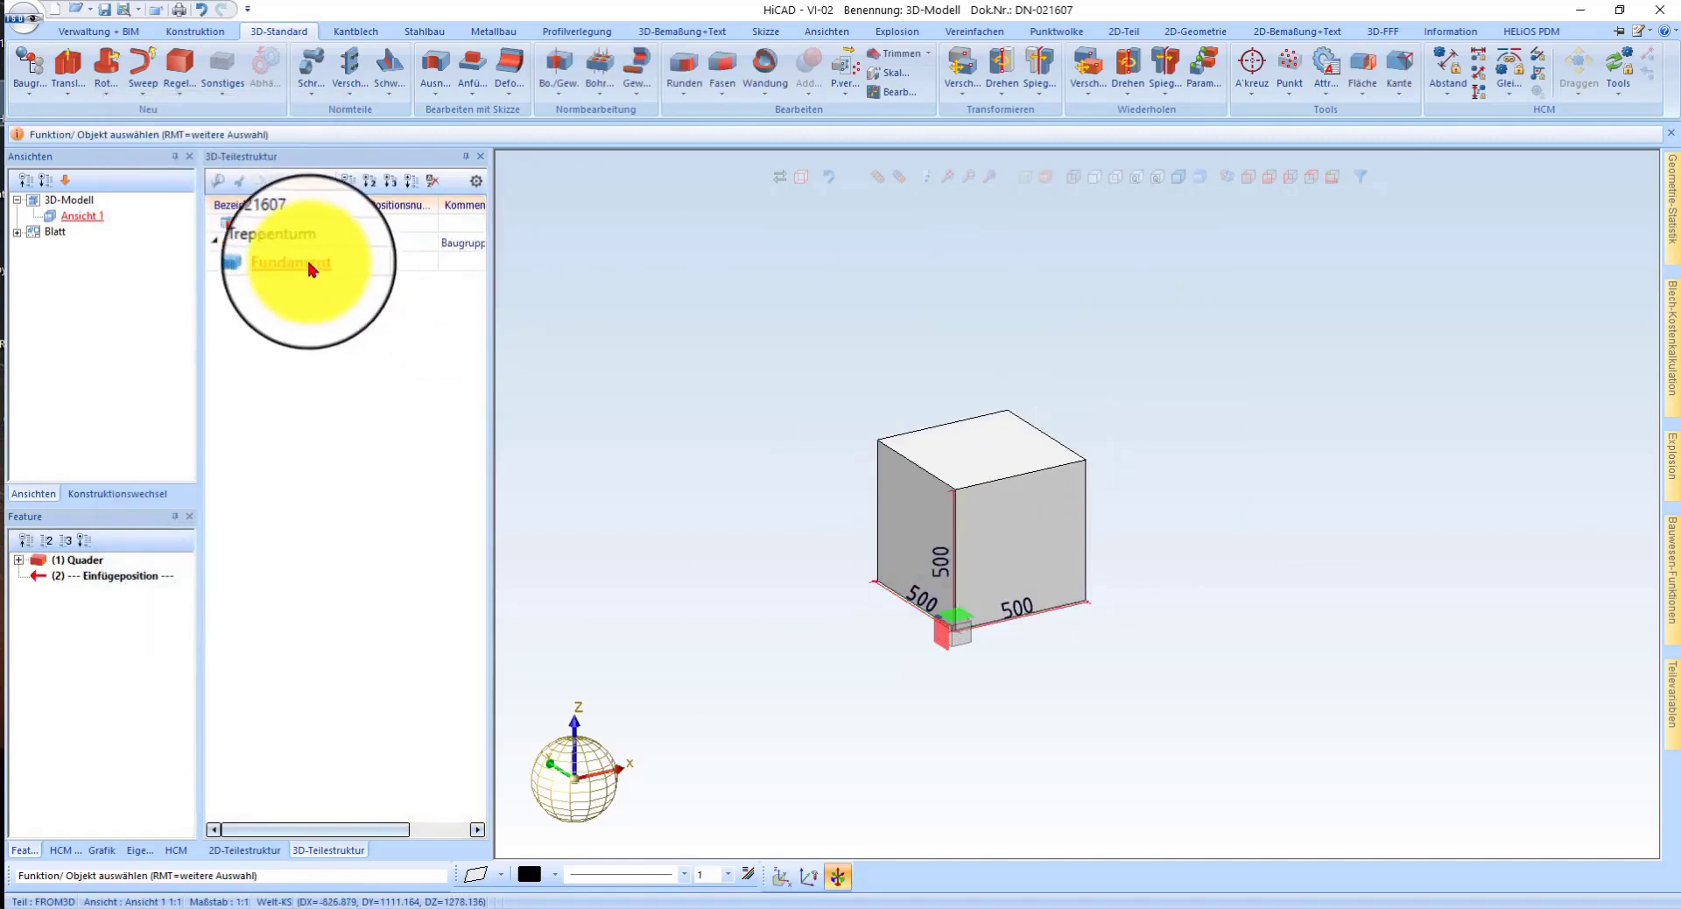
- Stretch the Fundament cube's vertical edge by +150, from 500 to 650
right_click(984, 331)
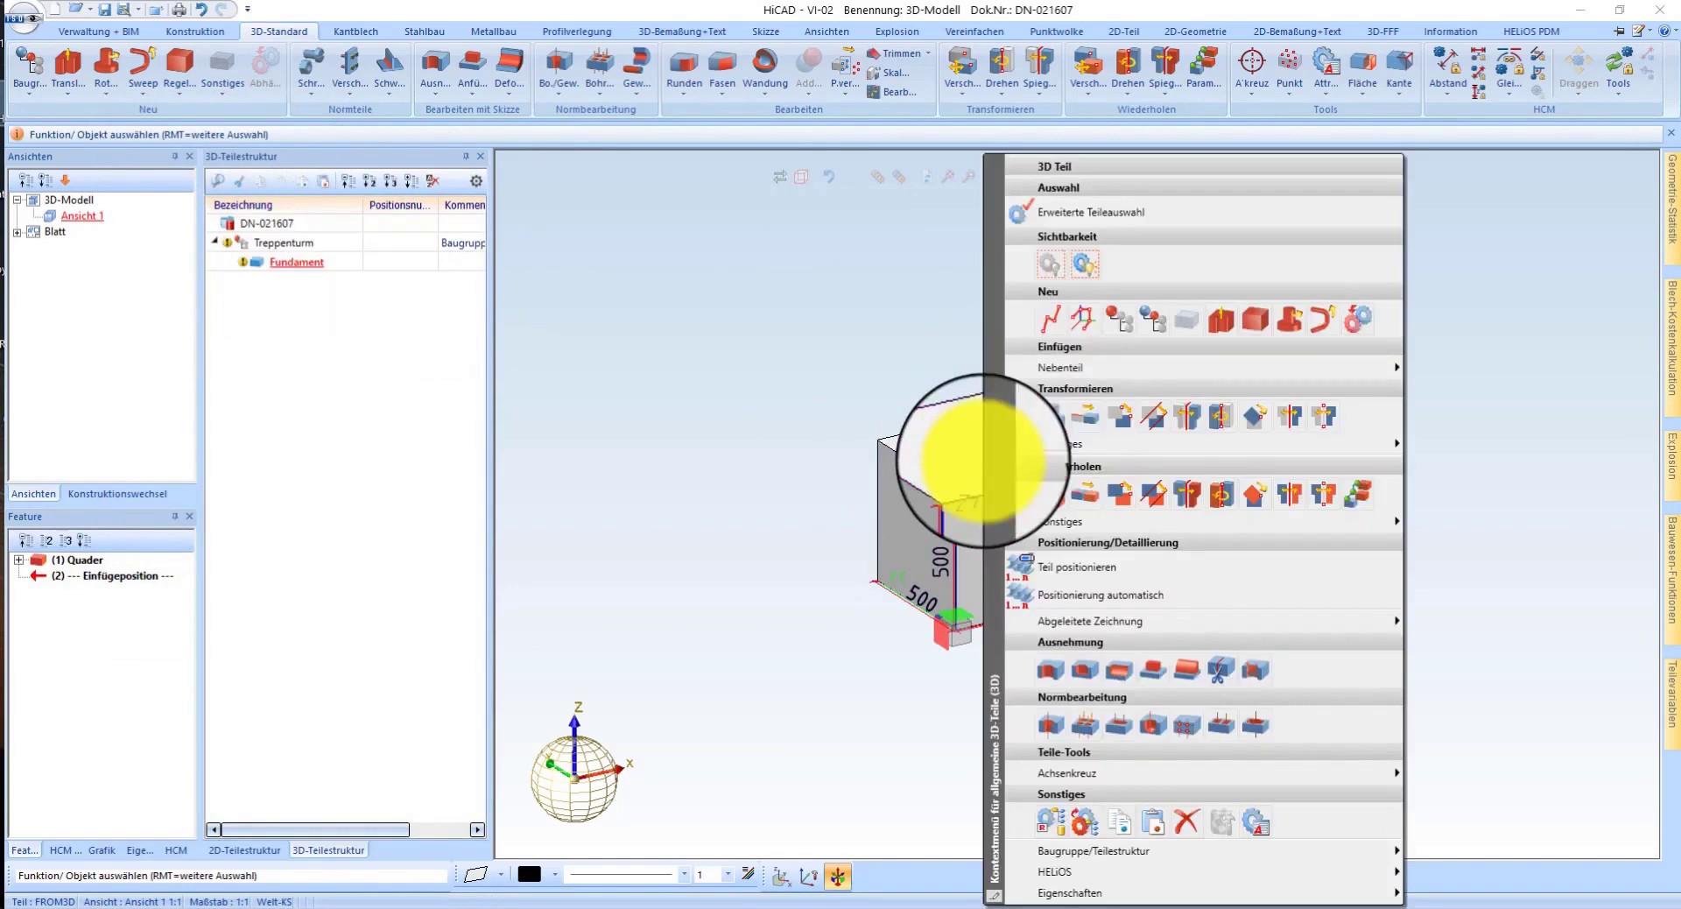
click(1079, 423)
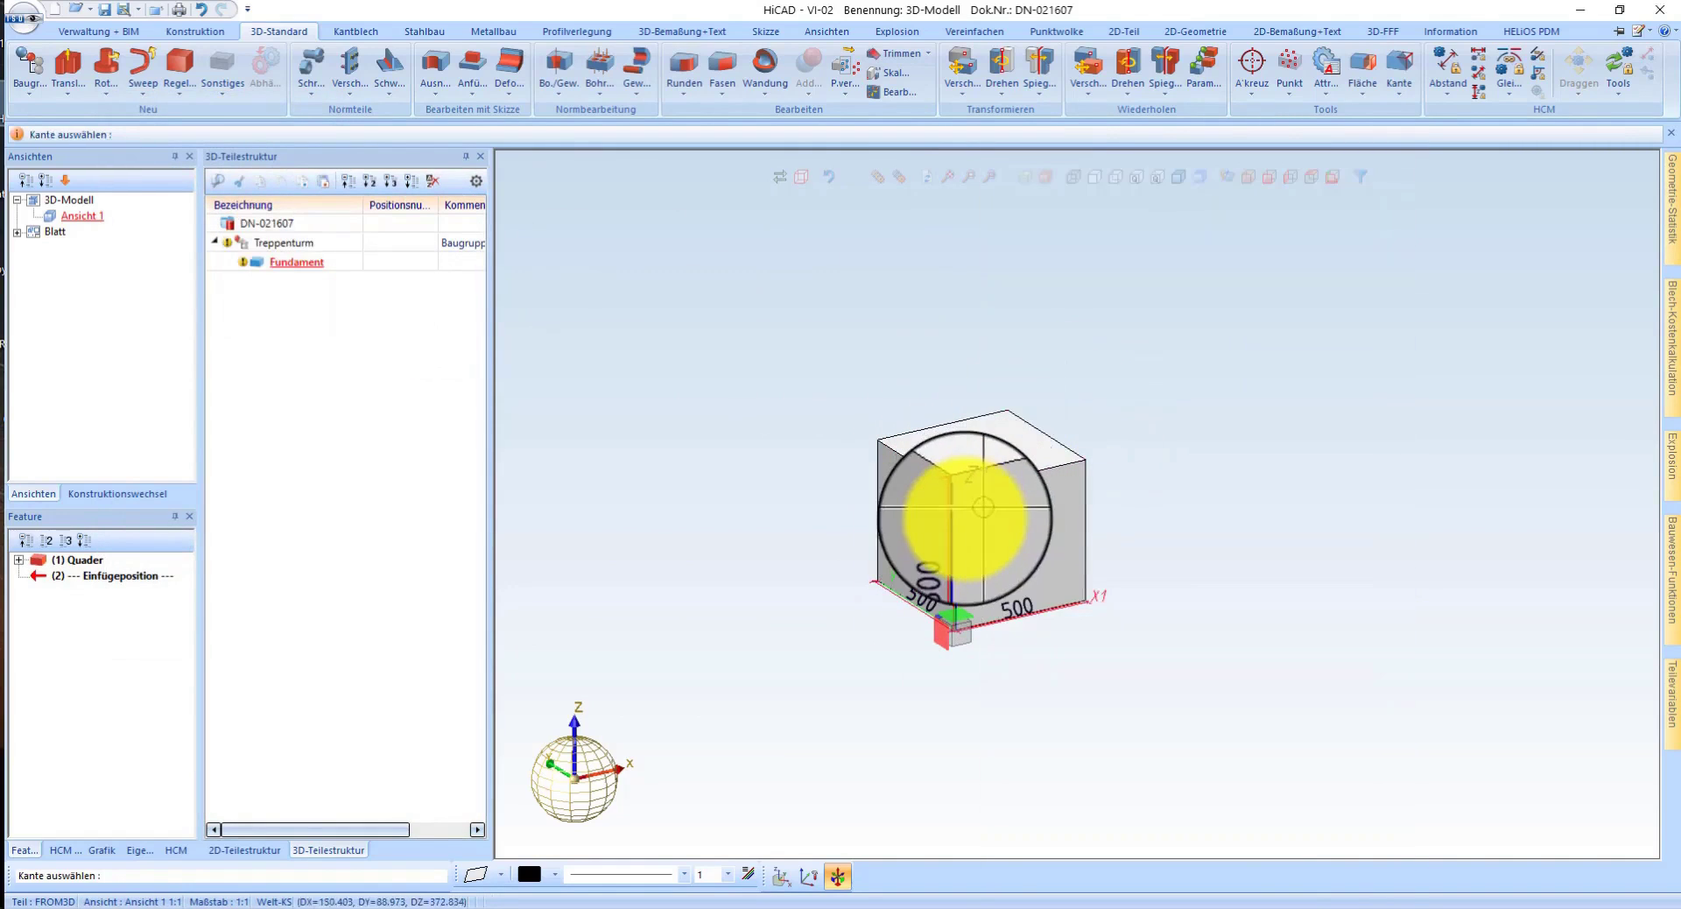
click(1015, 548)
key(End)
text(+150)
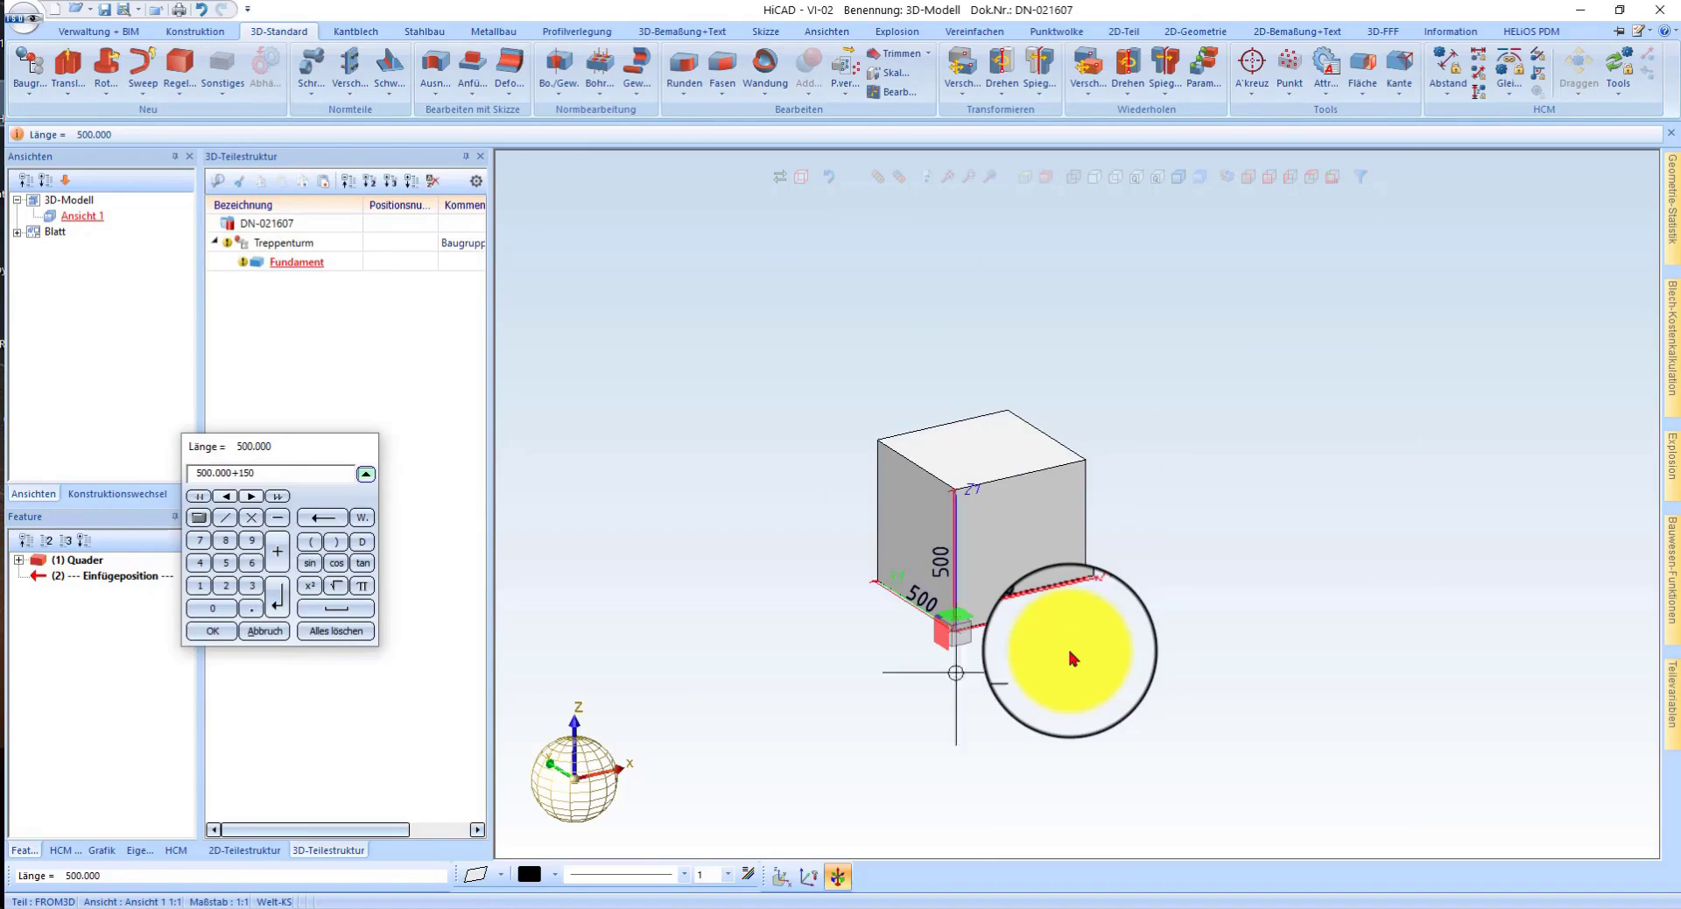
key(Return)
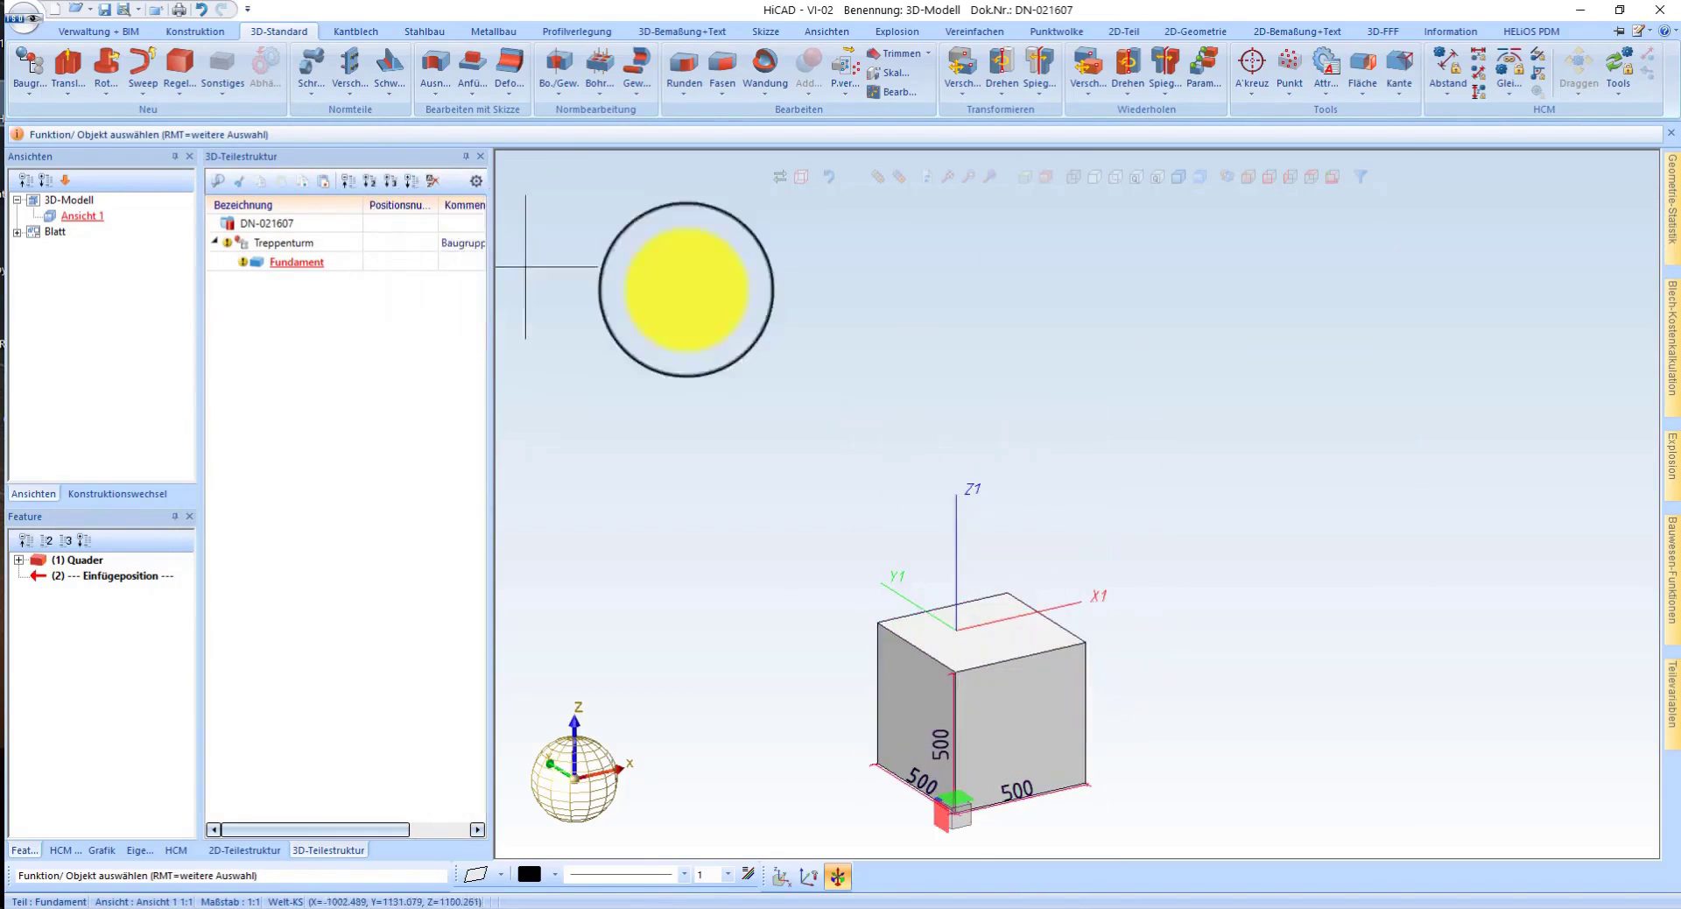
- Activate the Treppenturm assembly from the 3D part structure and dismiss the construction menu
right_click(286, 241)
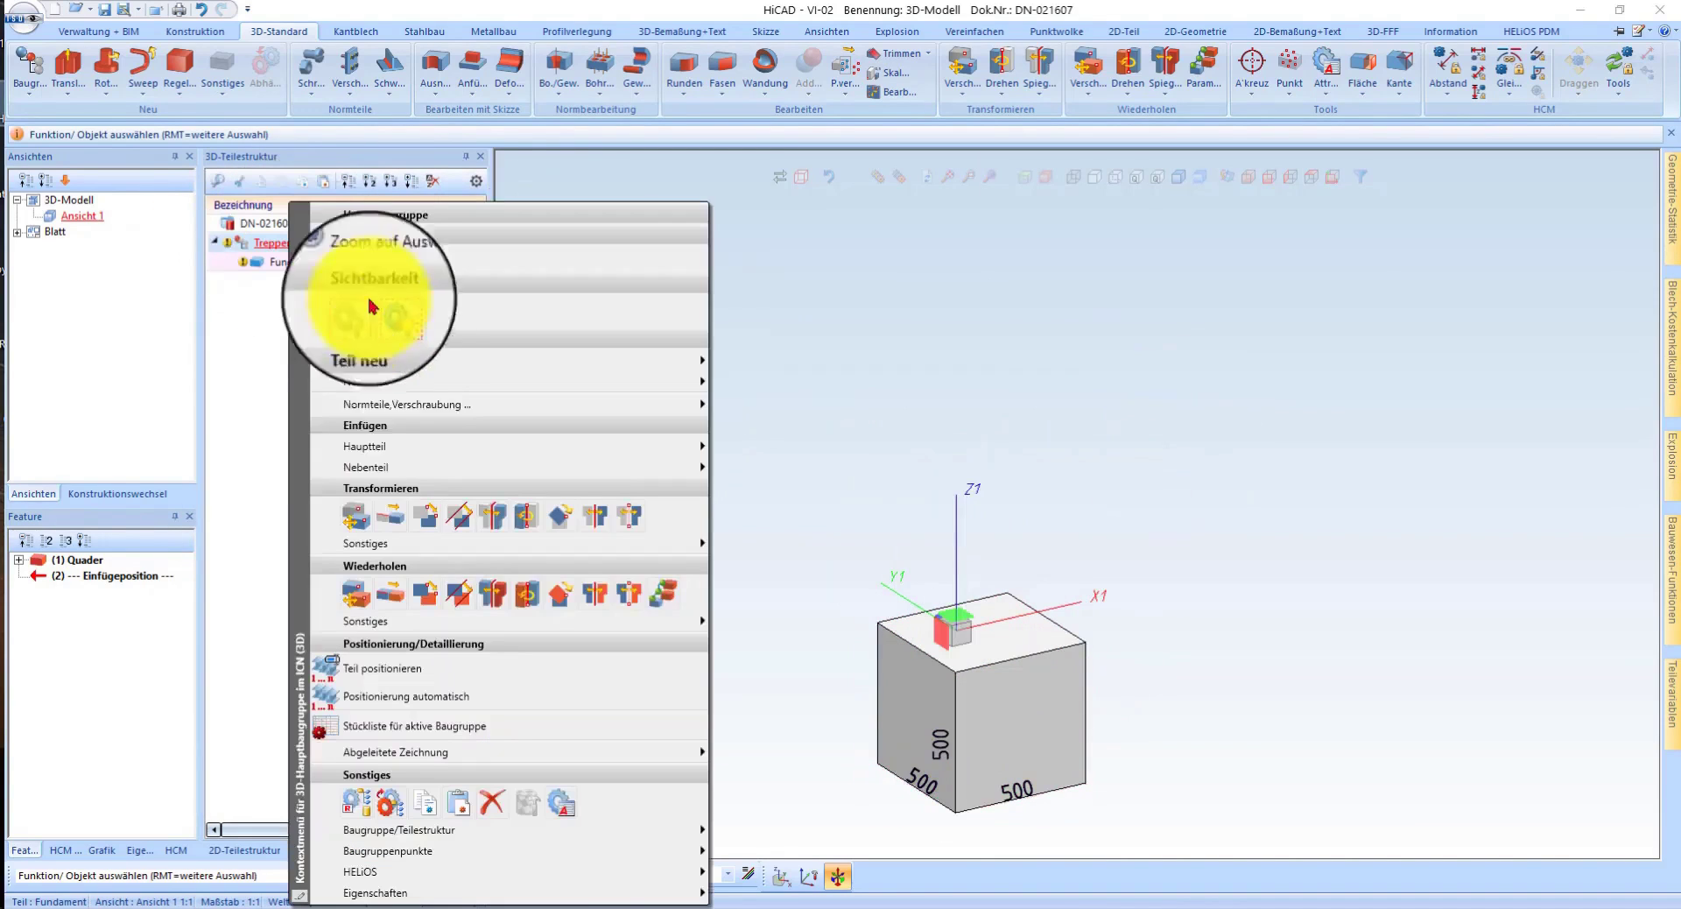
mouse_move(394, 381)
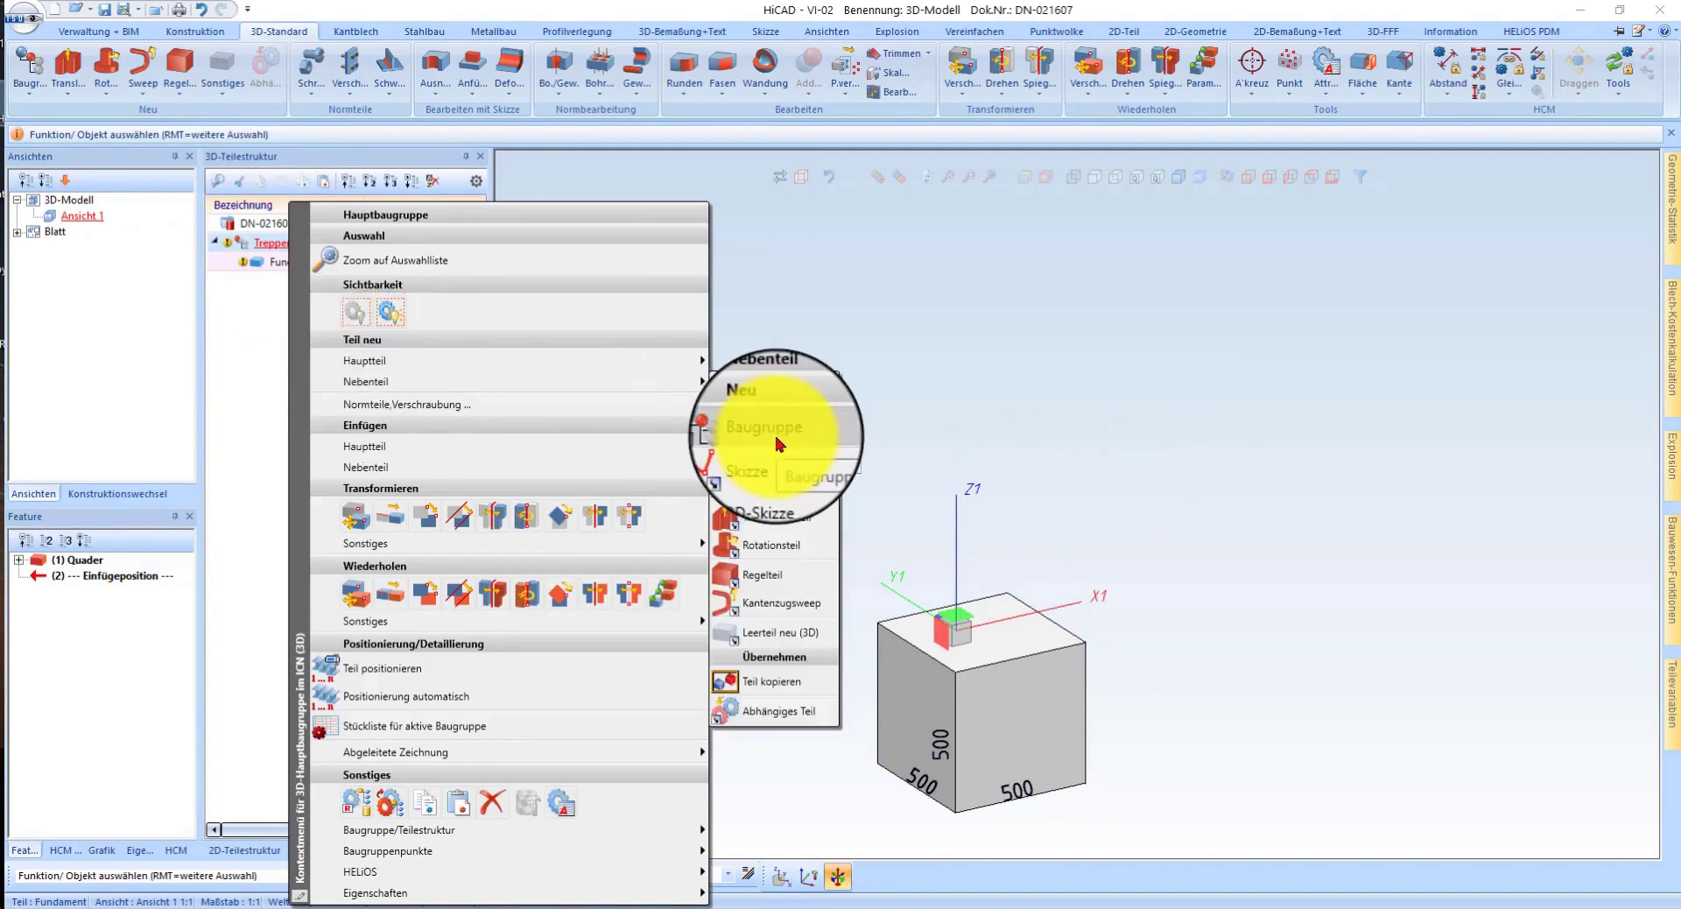
right_click(687, 312)
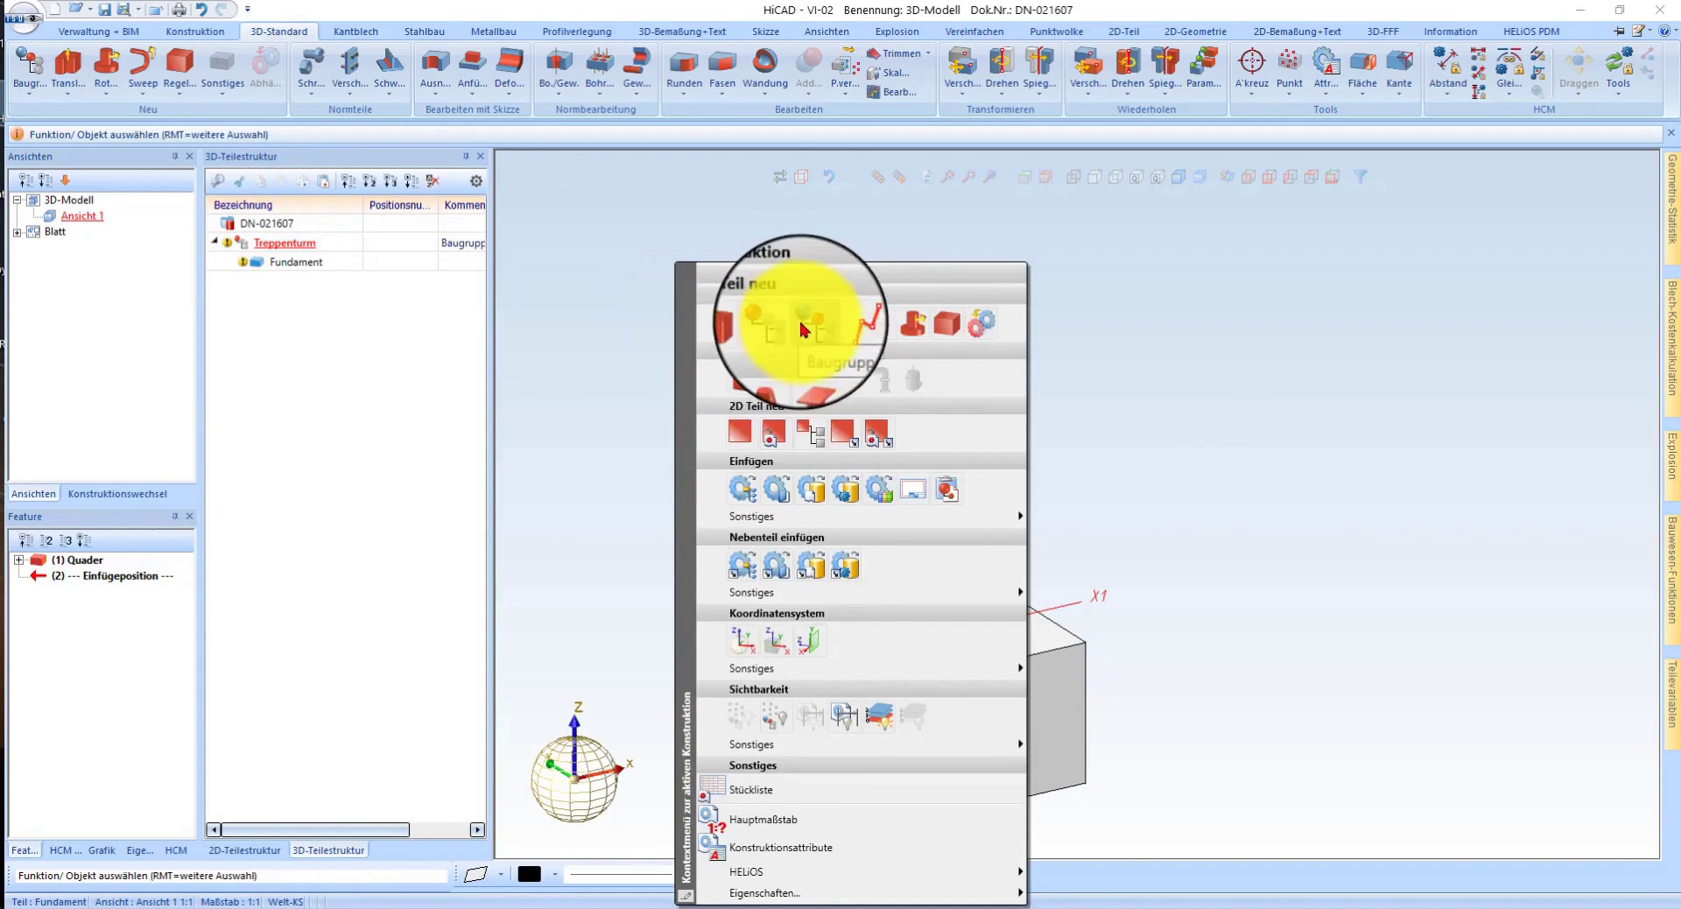
click(1107, 263)
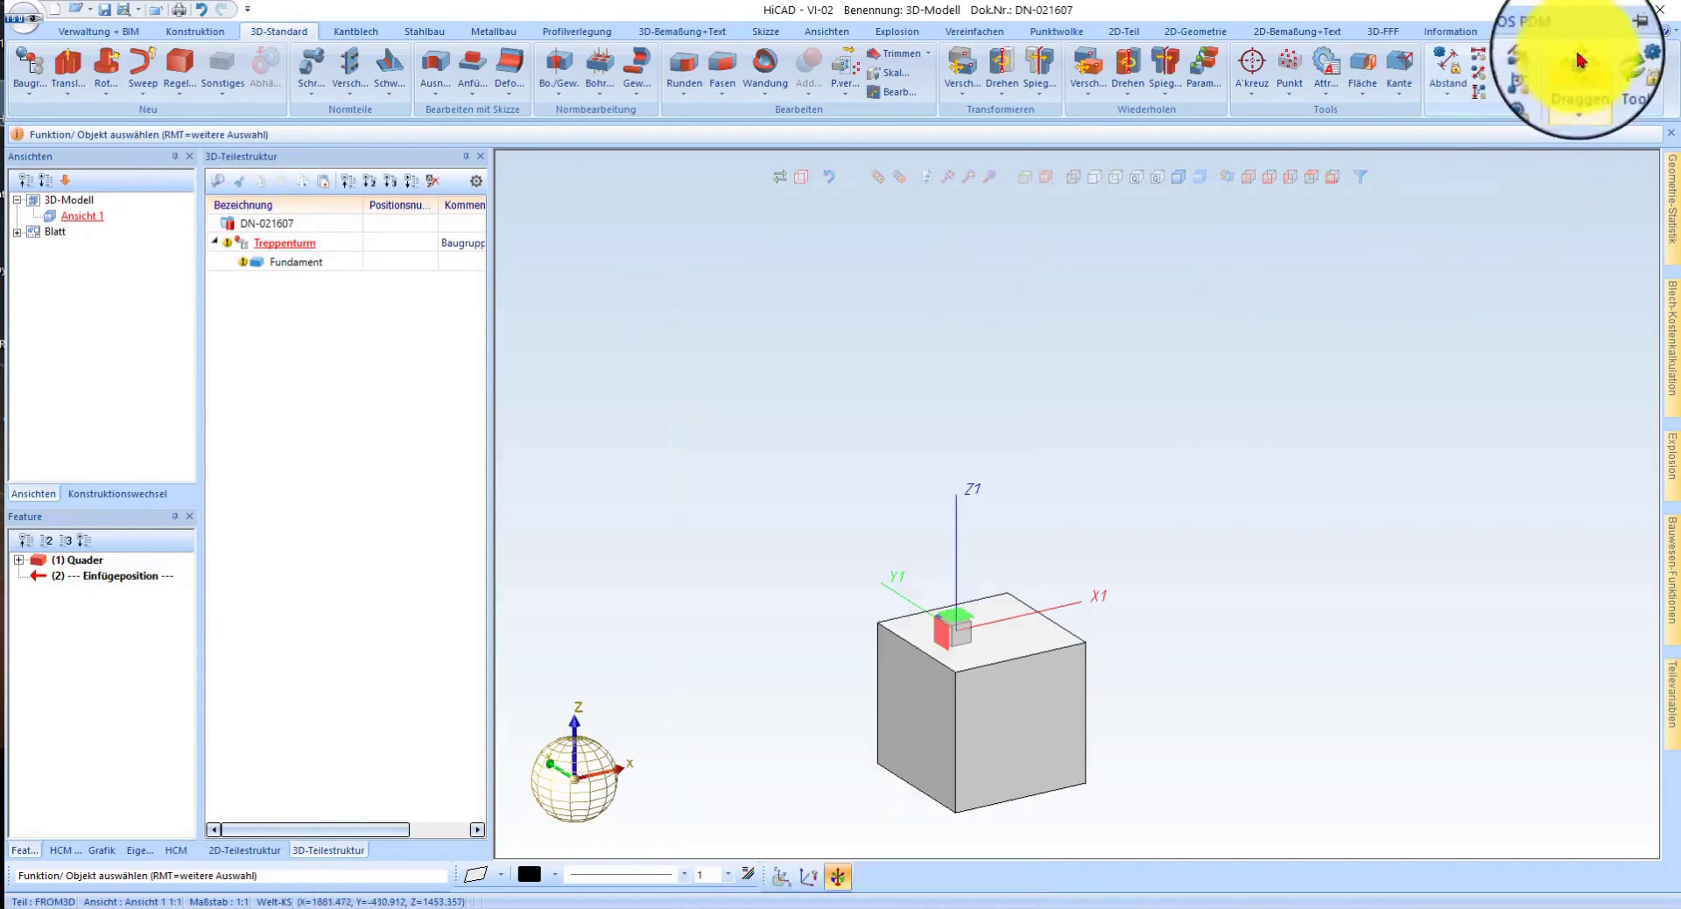
click(1641, 33)
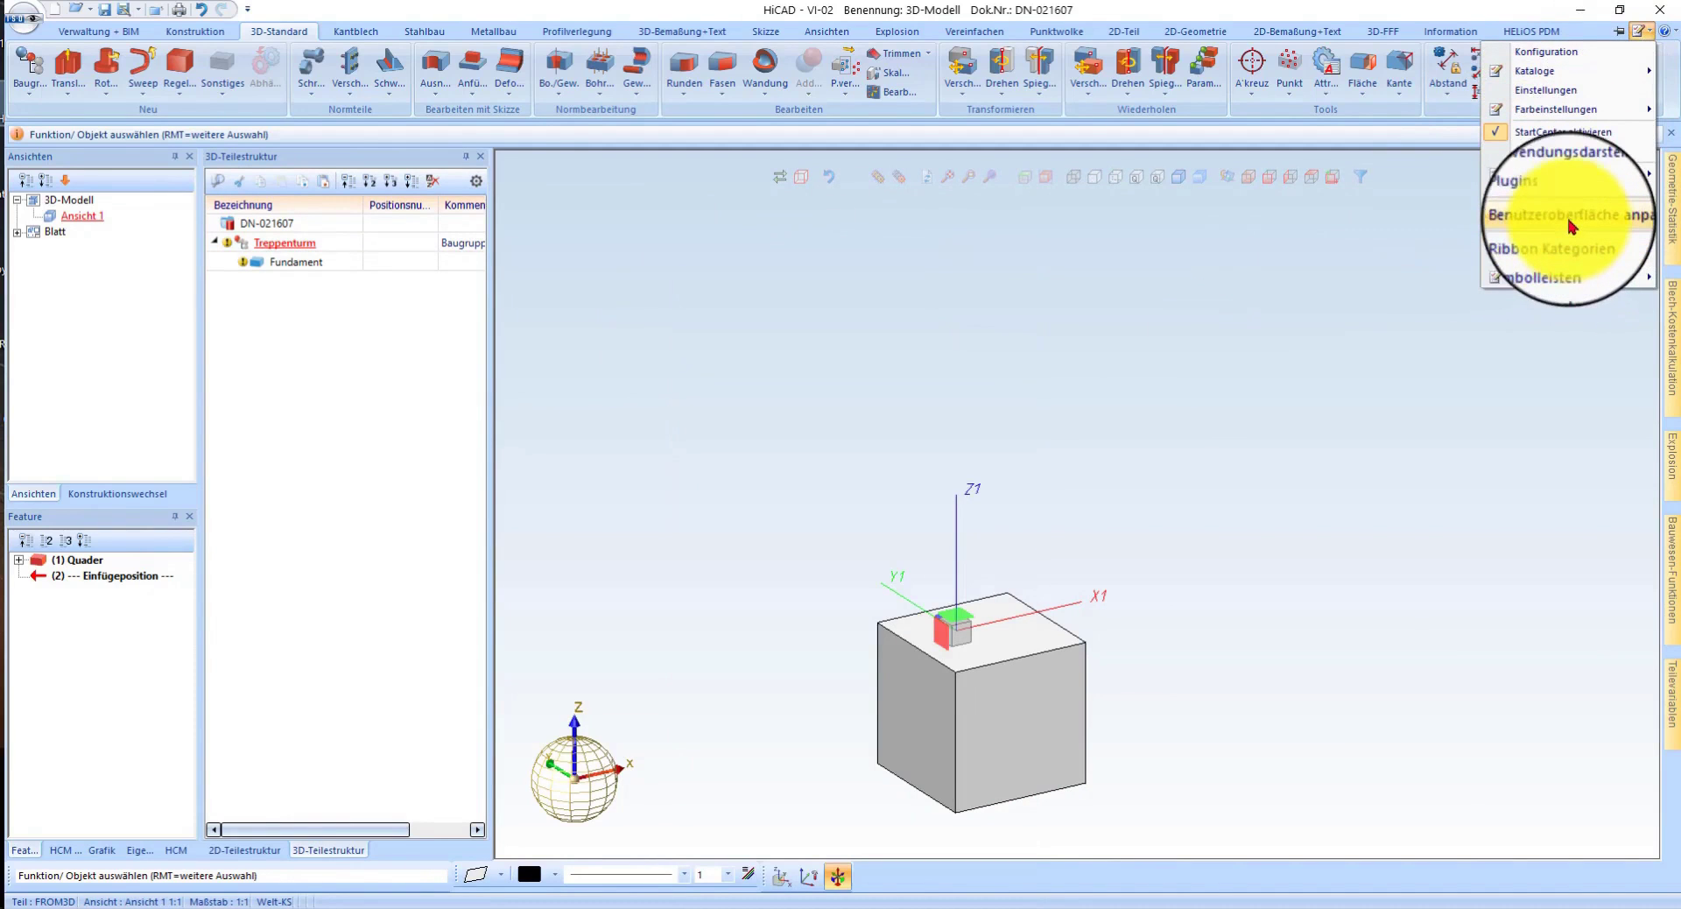
click(1572, 226)
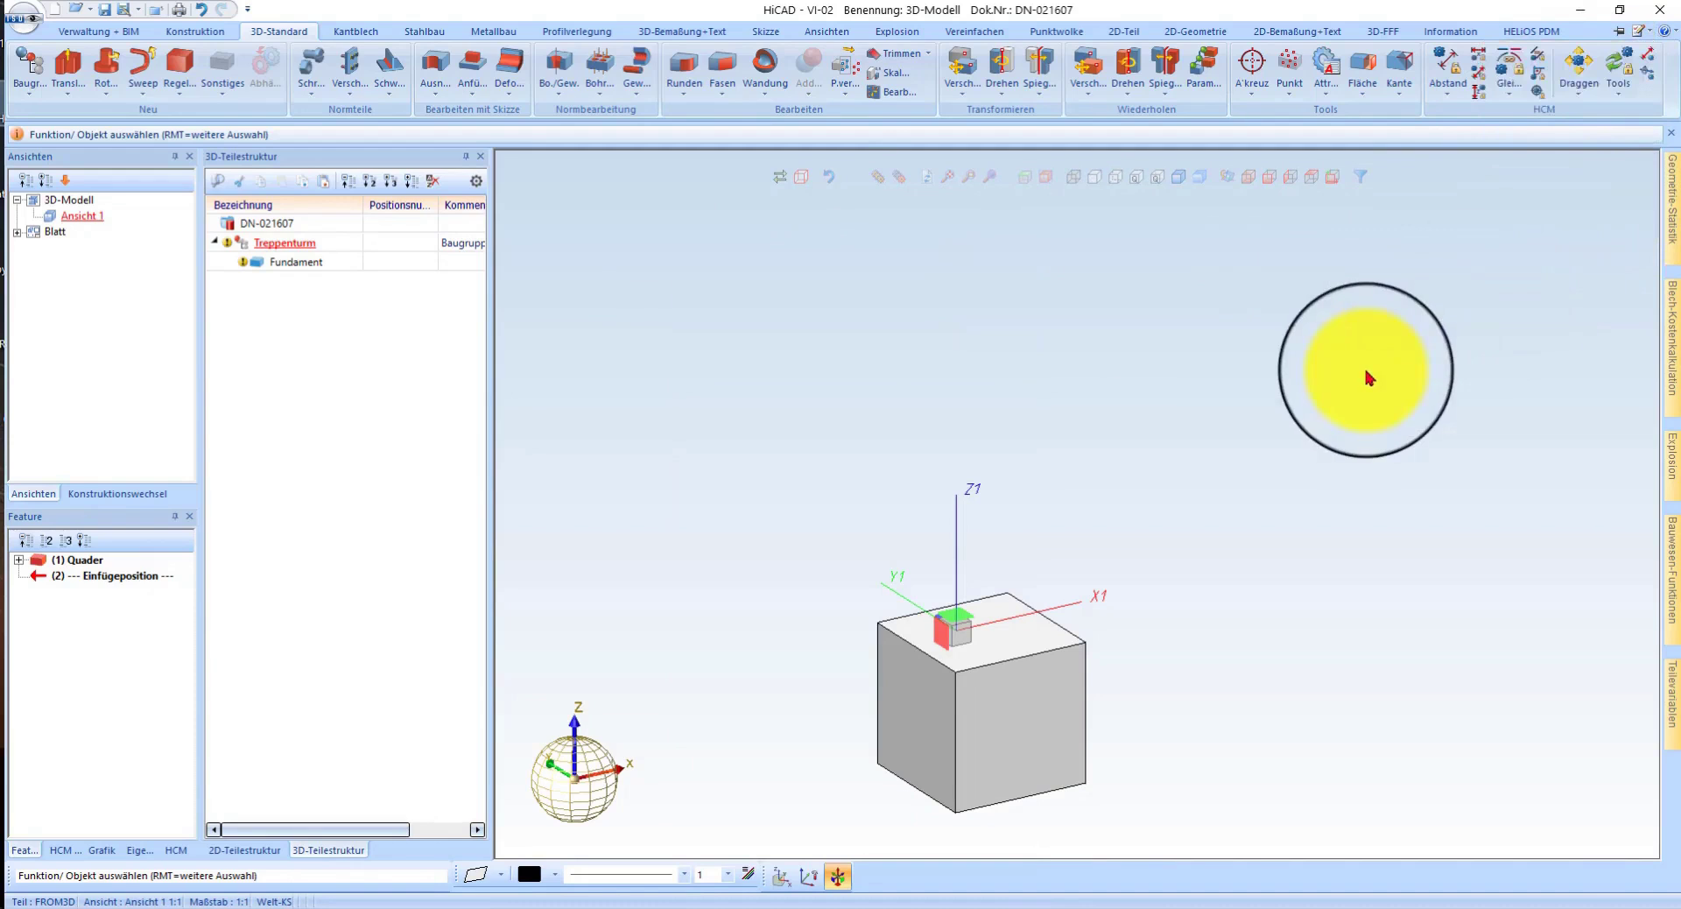
click(114, 98)
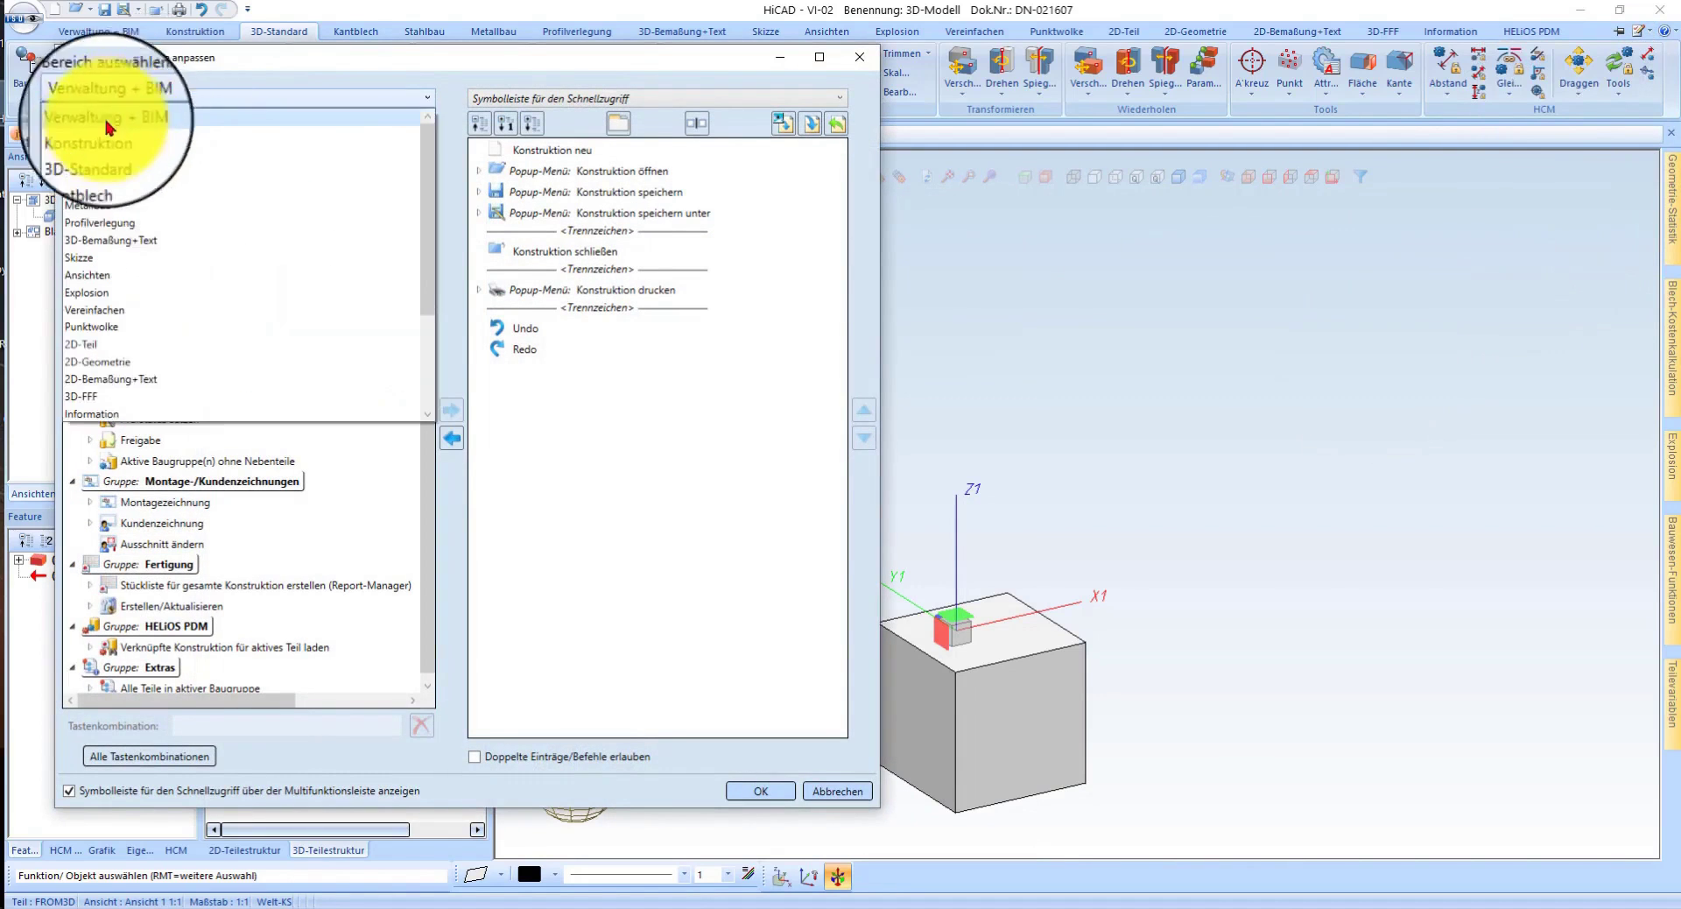
click(119, 155)
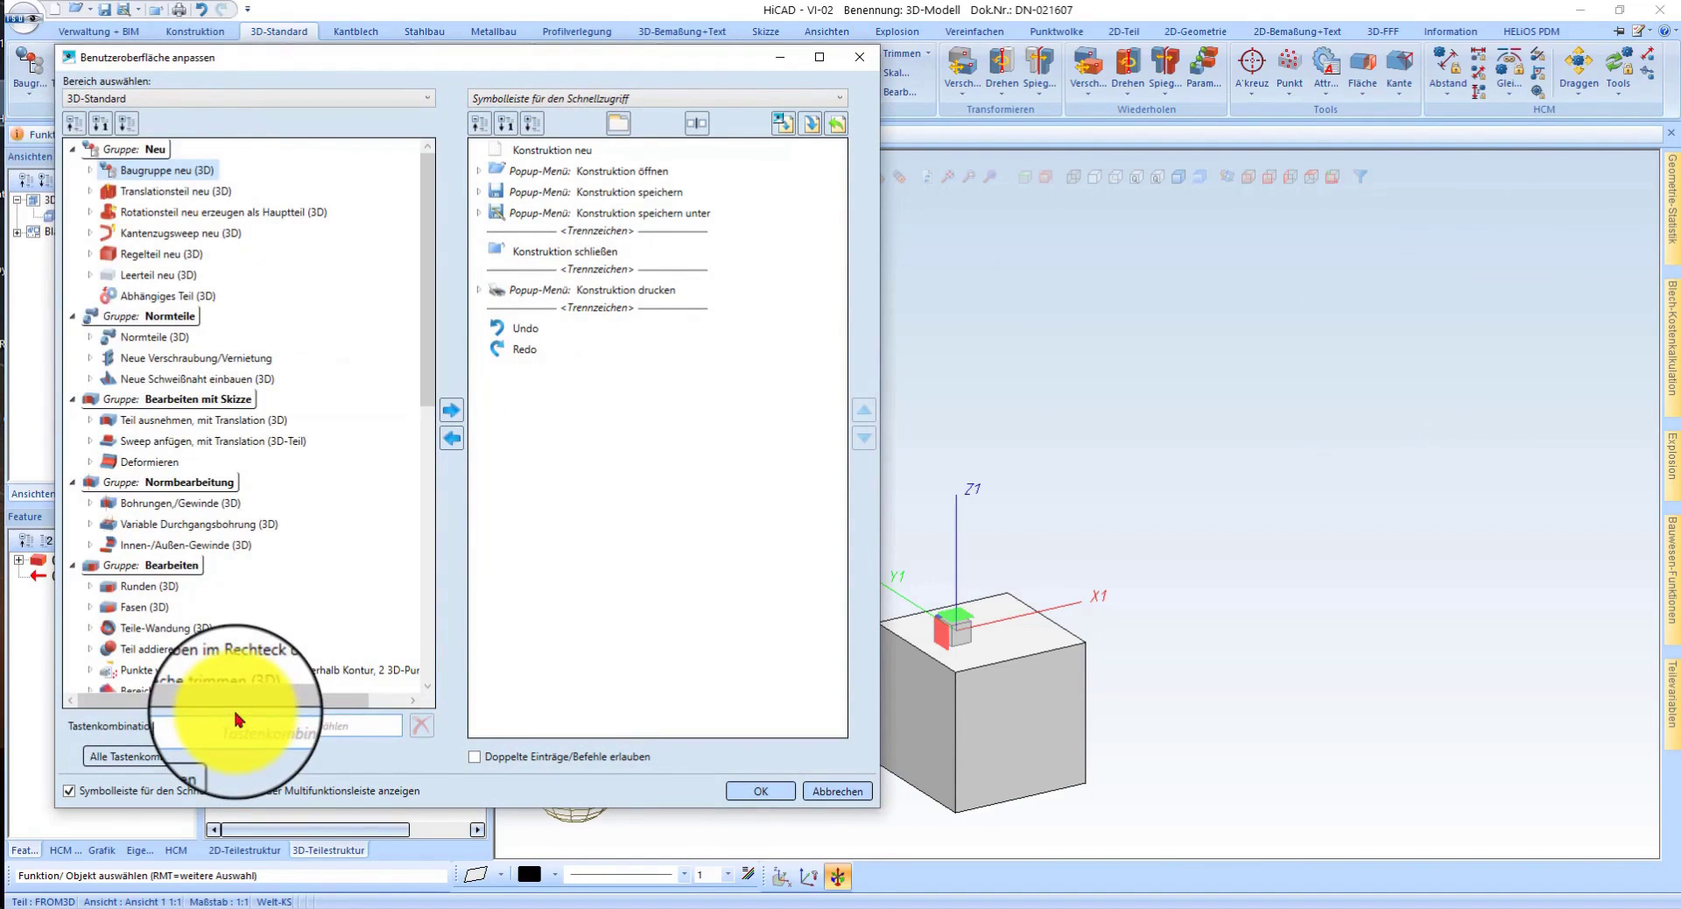
key(b)
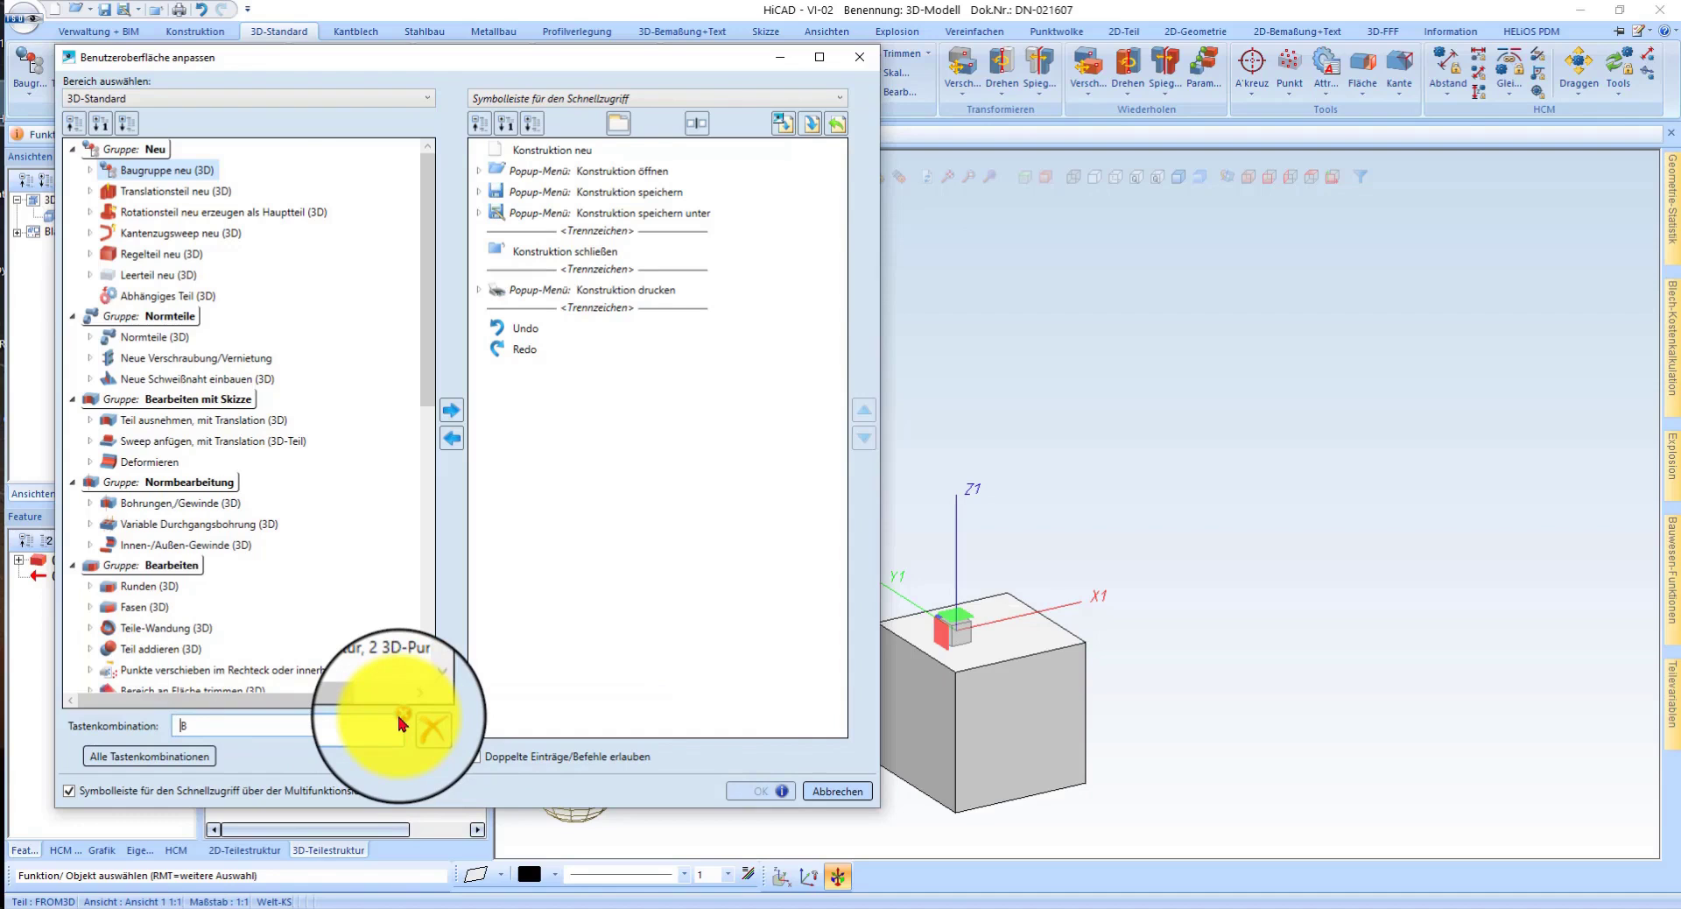
- Create the assembly 'Bauseits' as a non-BOM-relevant Strukturbaugruppe under Treppenturm
click(838, 791)
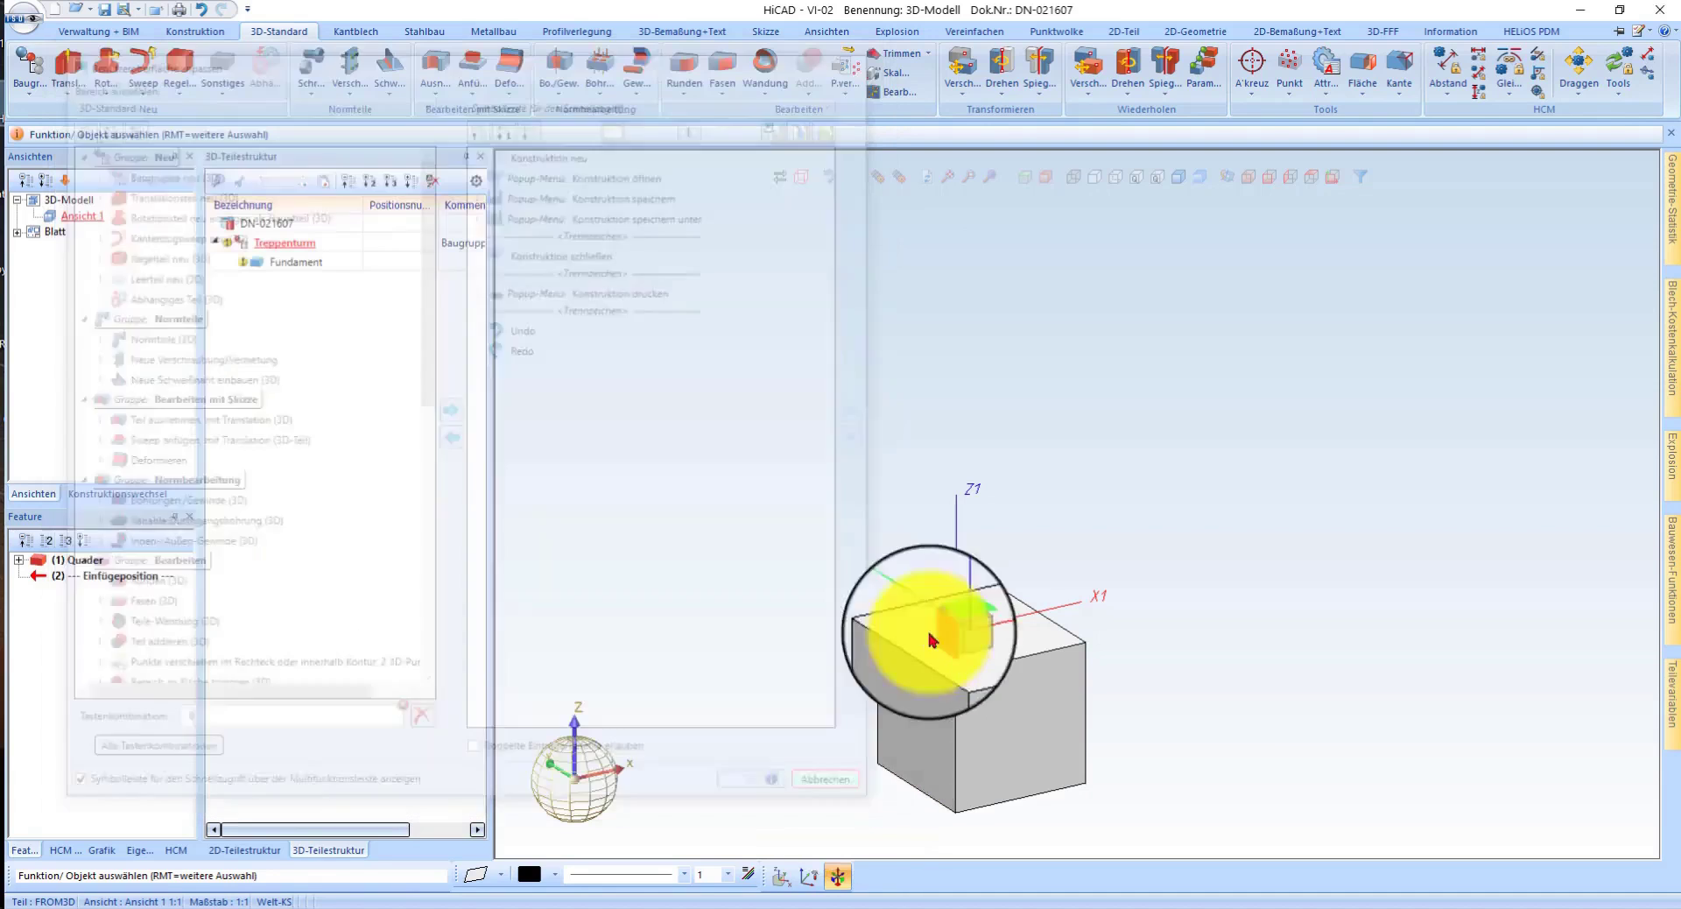
key(ctrl+b)
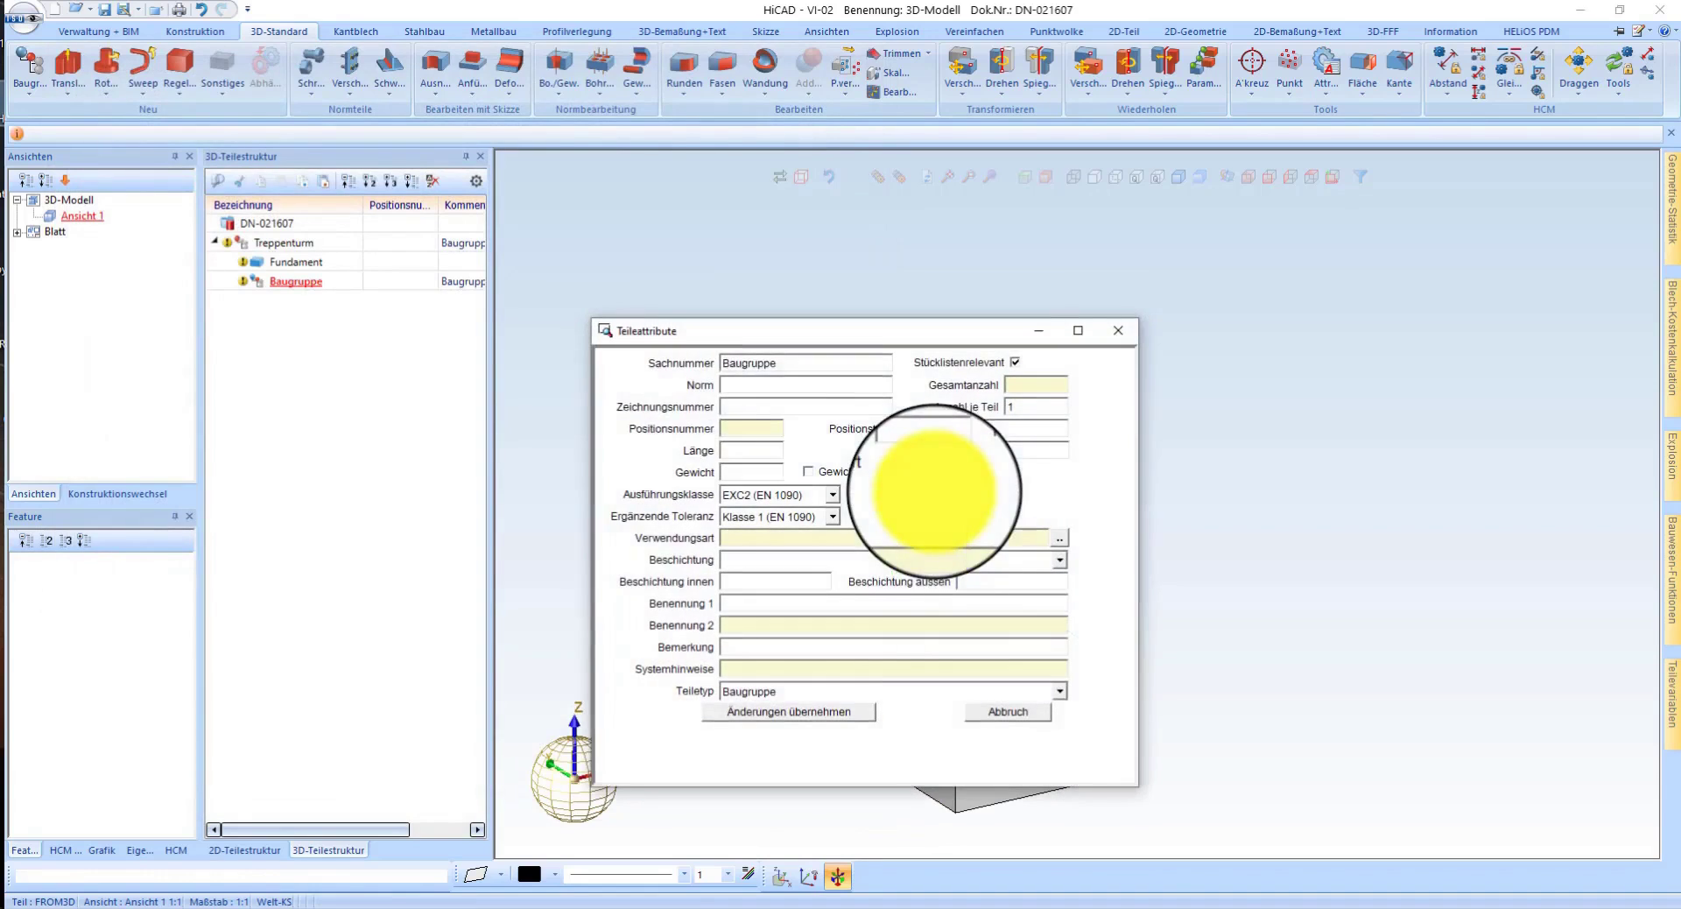
text(Bauseits)
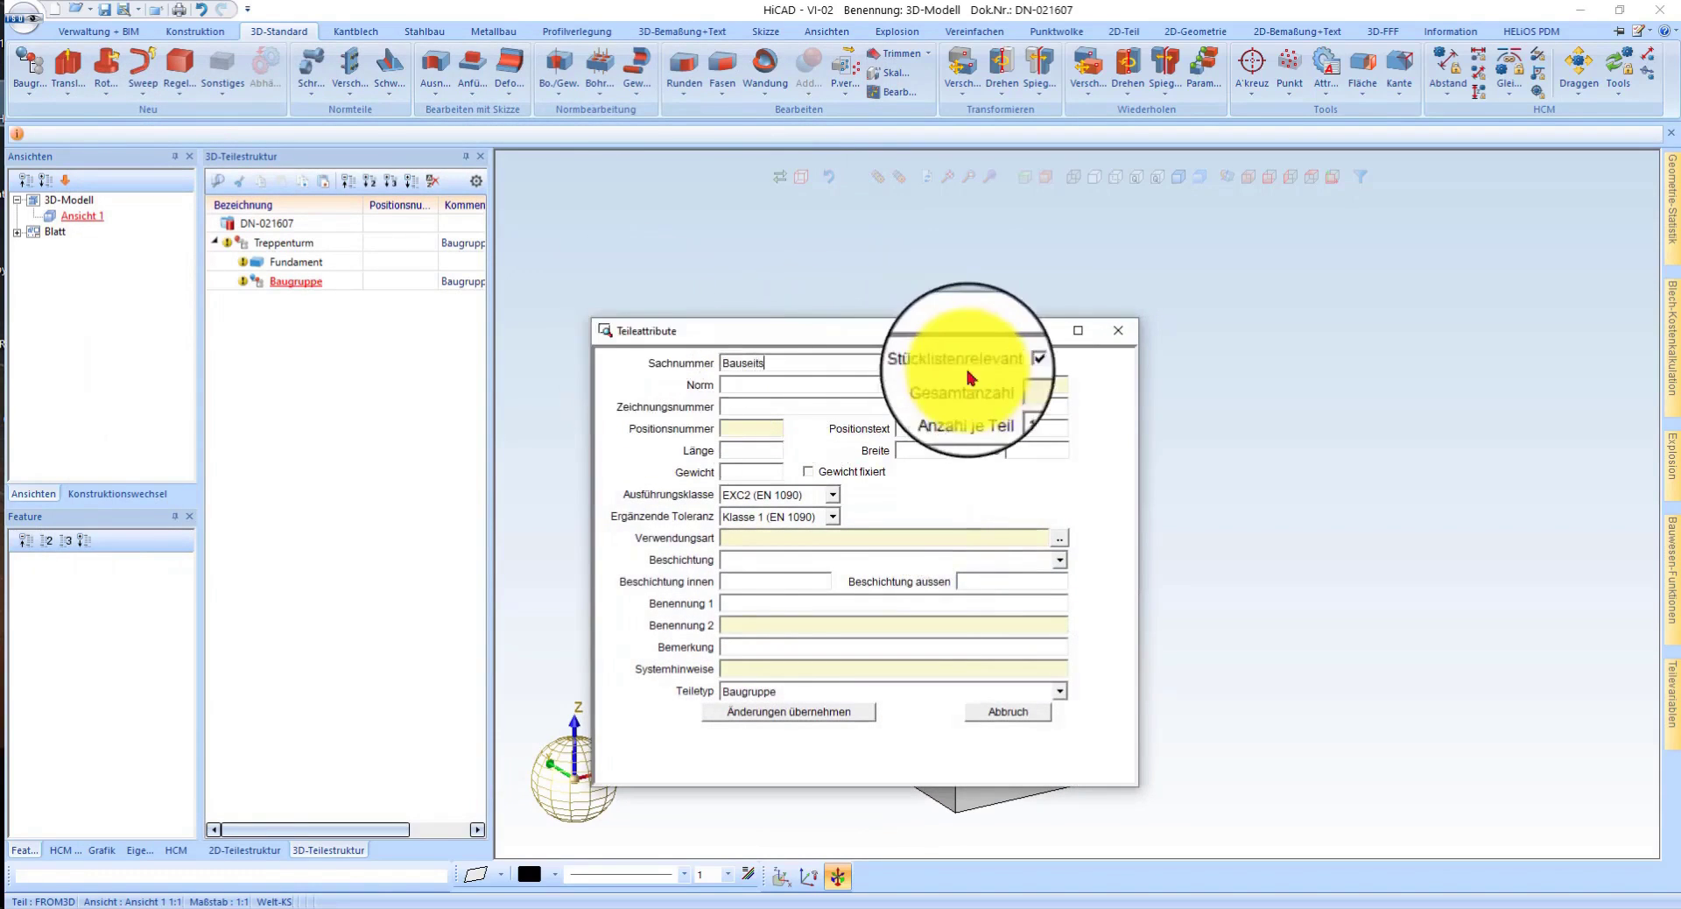
click(1015, 362)
click(792, 692)
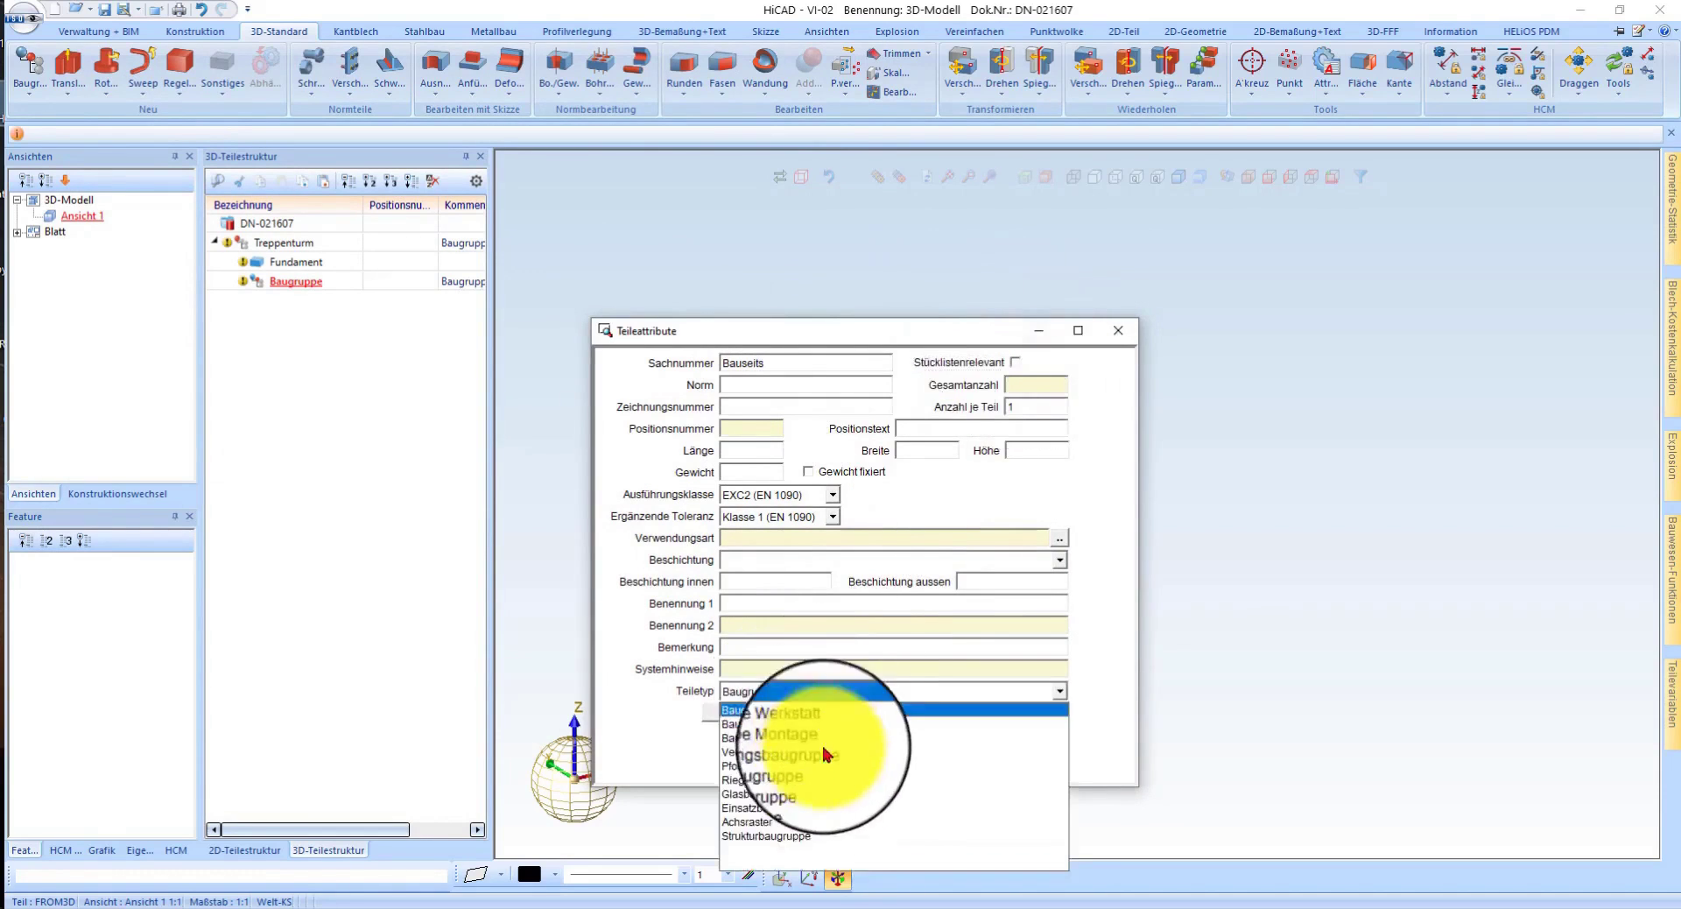
click(840, 836)
click(745, 712)
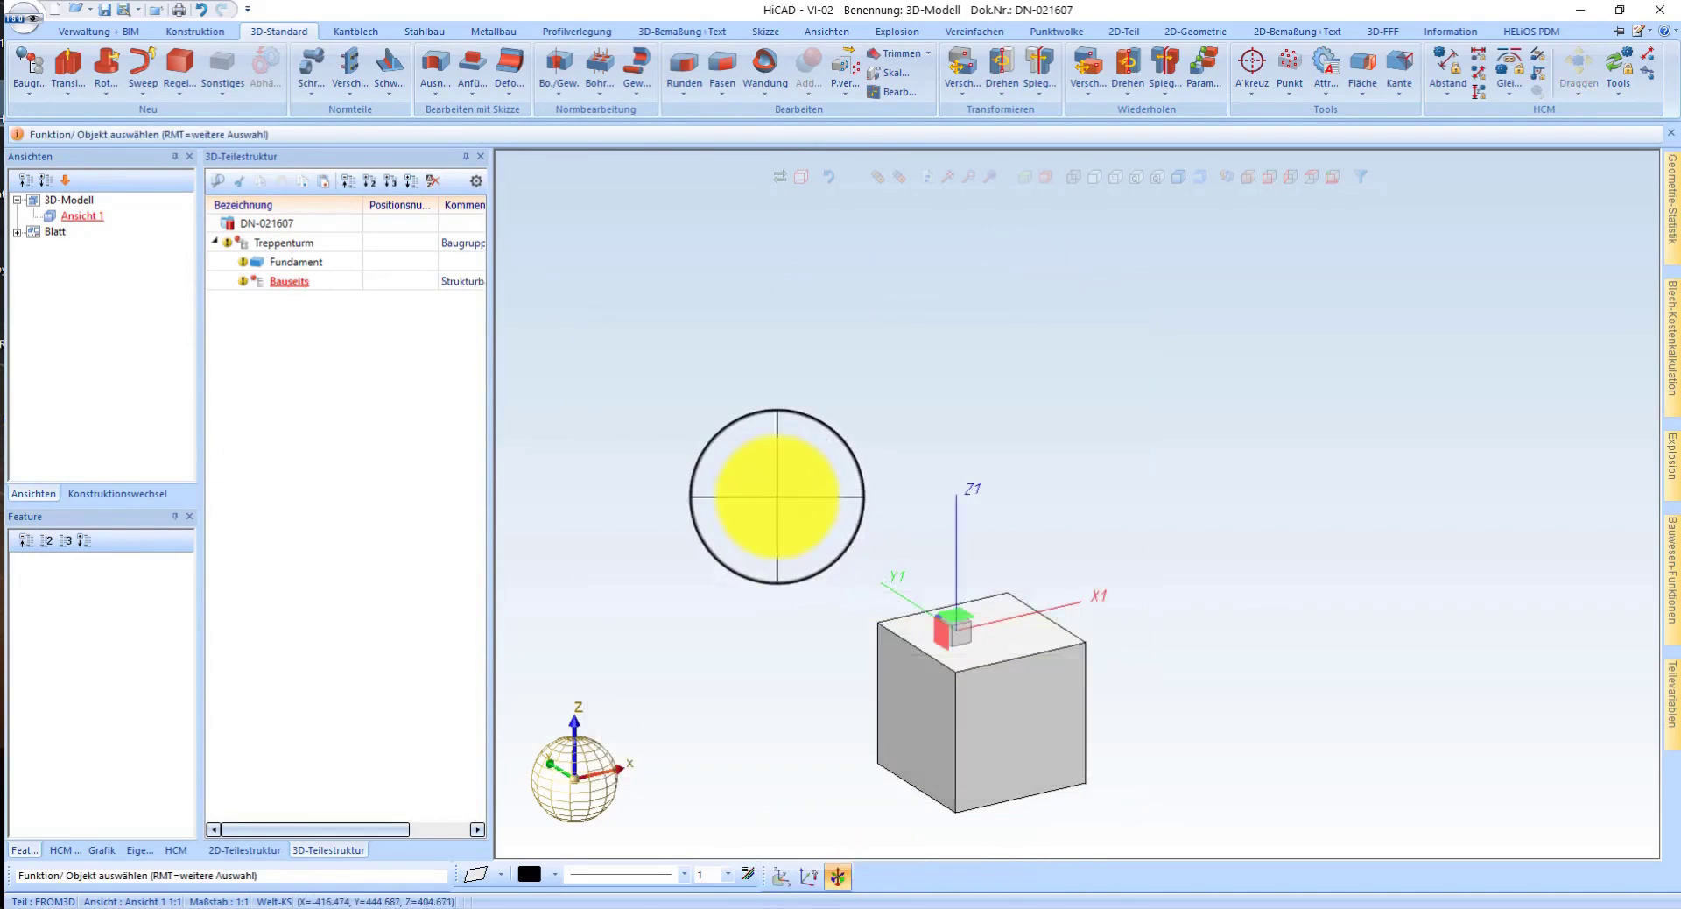
click(311, 265)
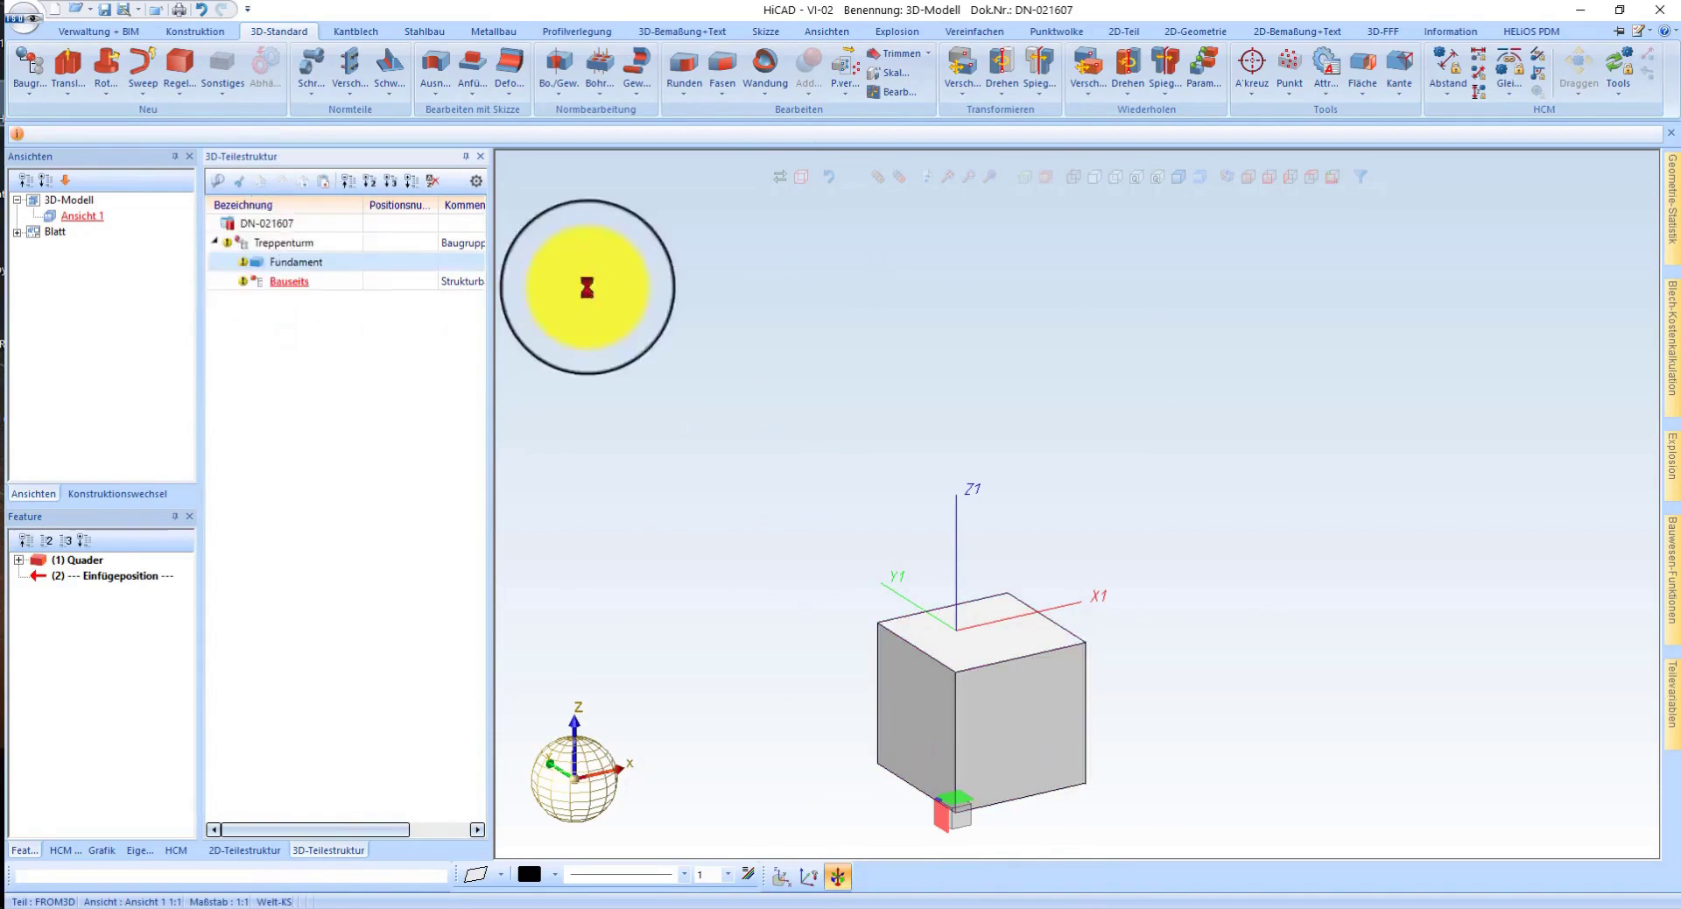
- Move the Fundament entry under Bauseits in the 3D part structure
drag(263, 262, 263, 281)
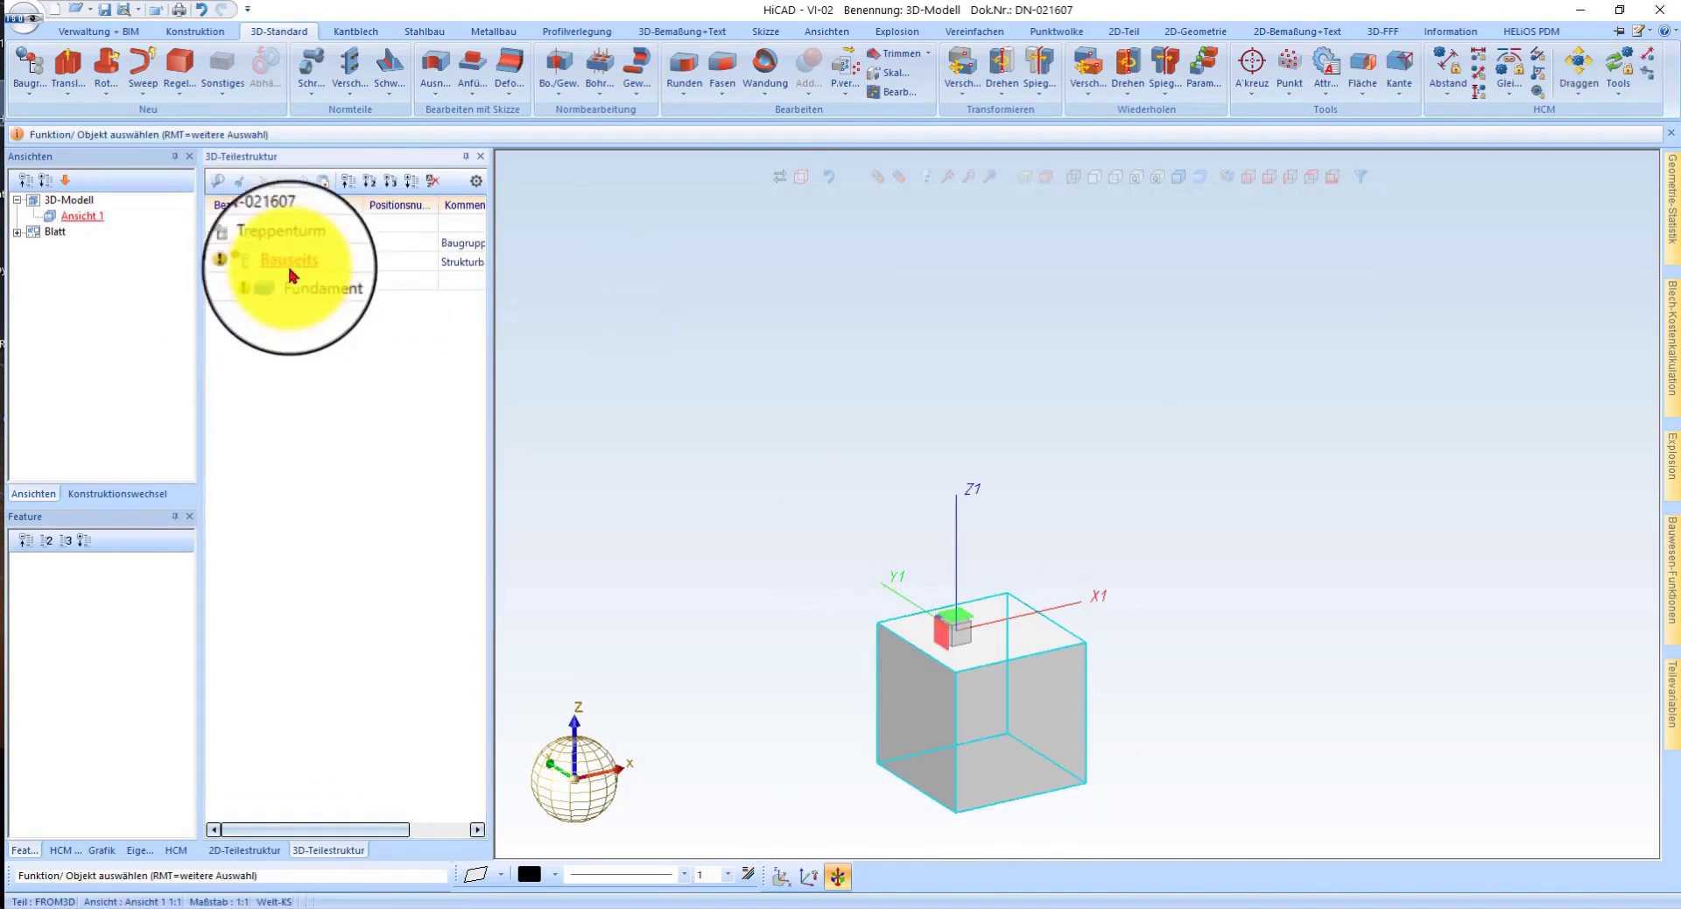
scroll(870, 525, down, 3)
scroll(782, 525, up, 3)
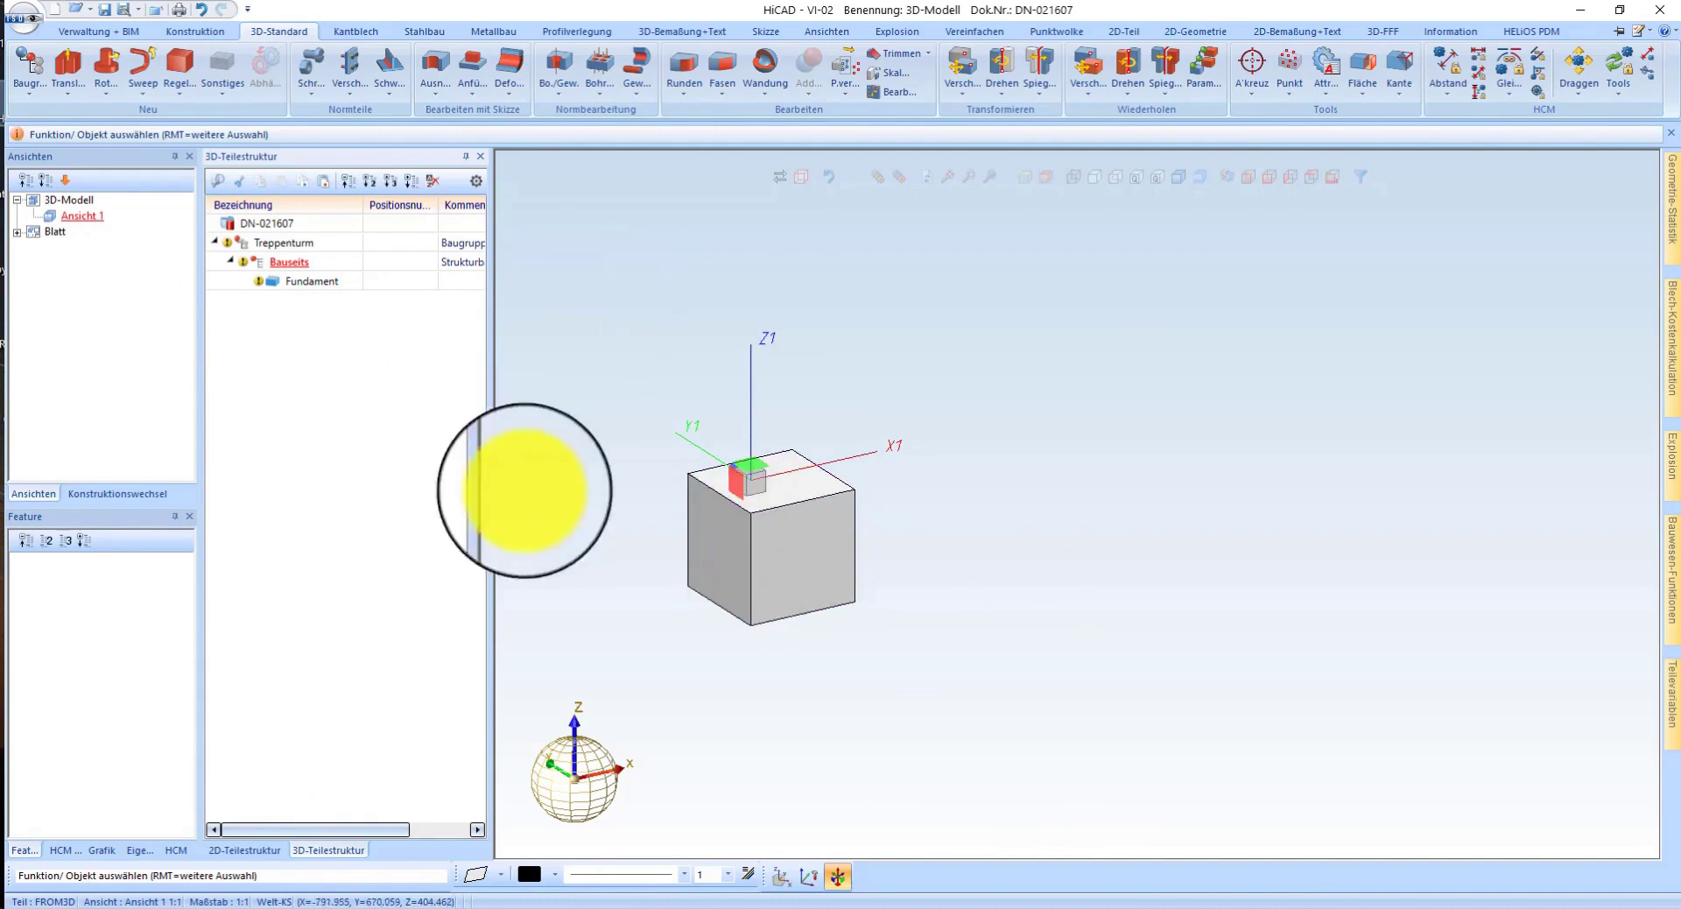
- Repeat Fundament with a linear pattern along X: 1 repetition, total distance 3000
right_click(713, 491)
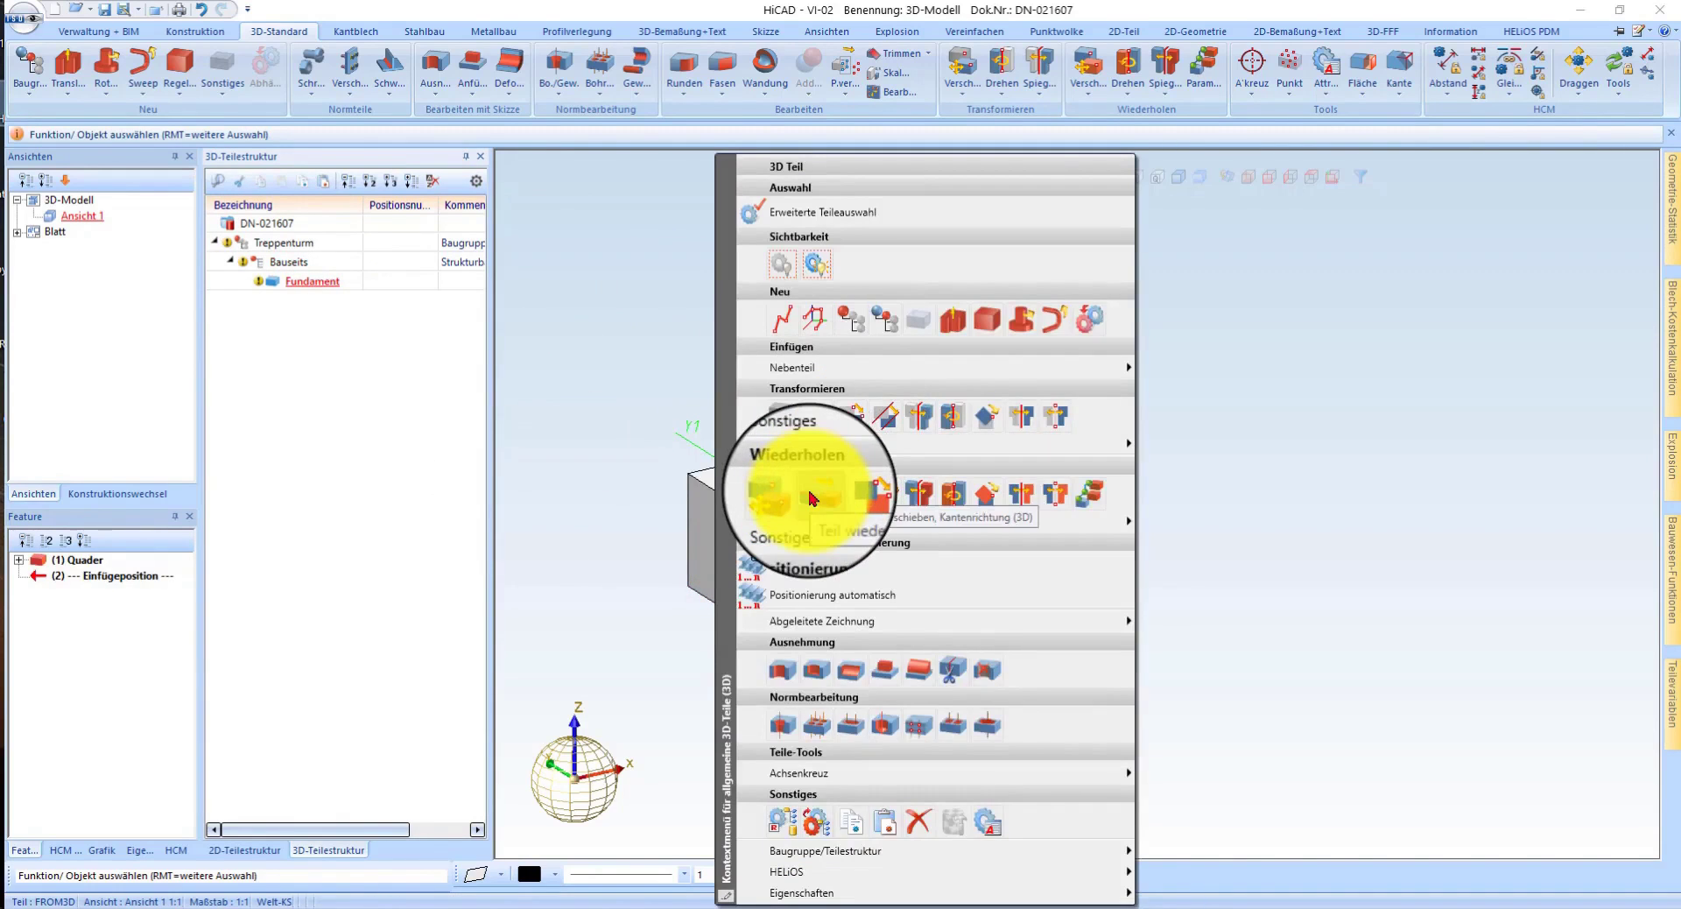
click(642, 409)
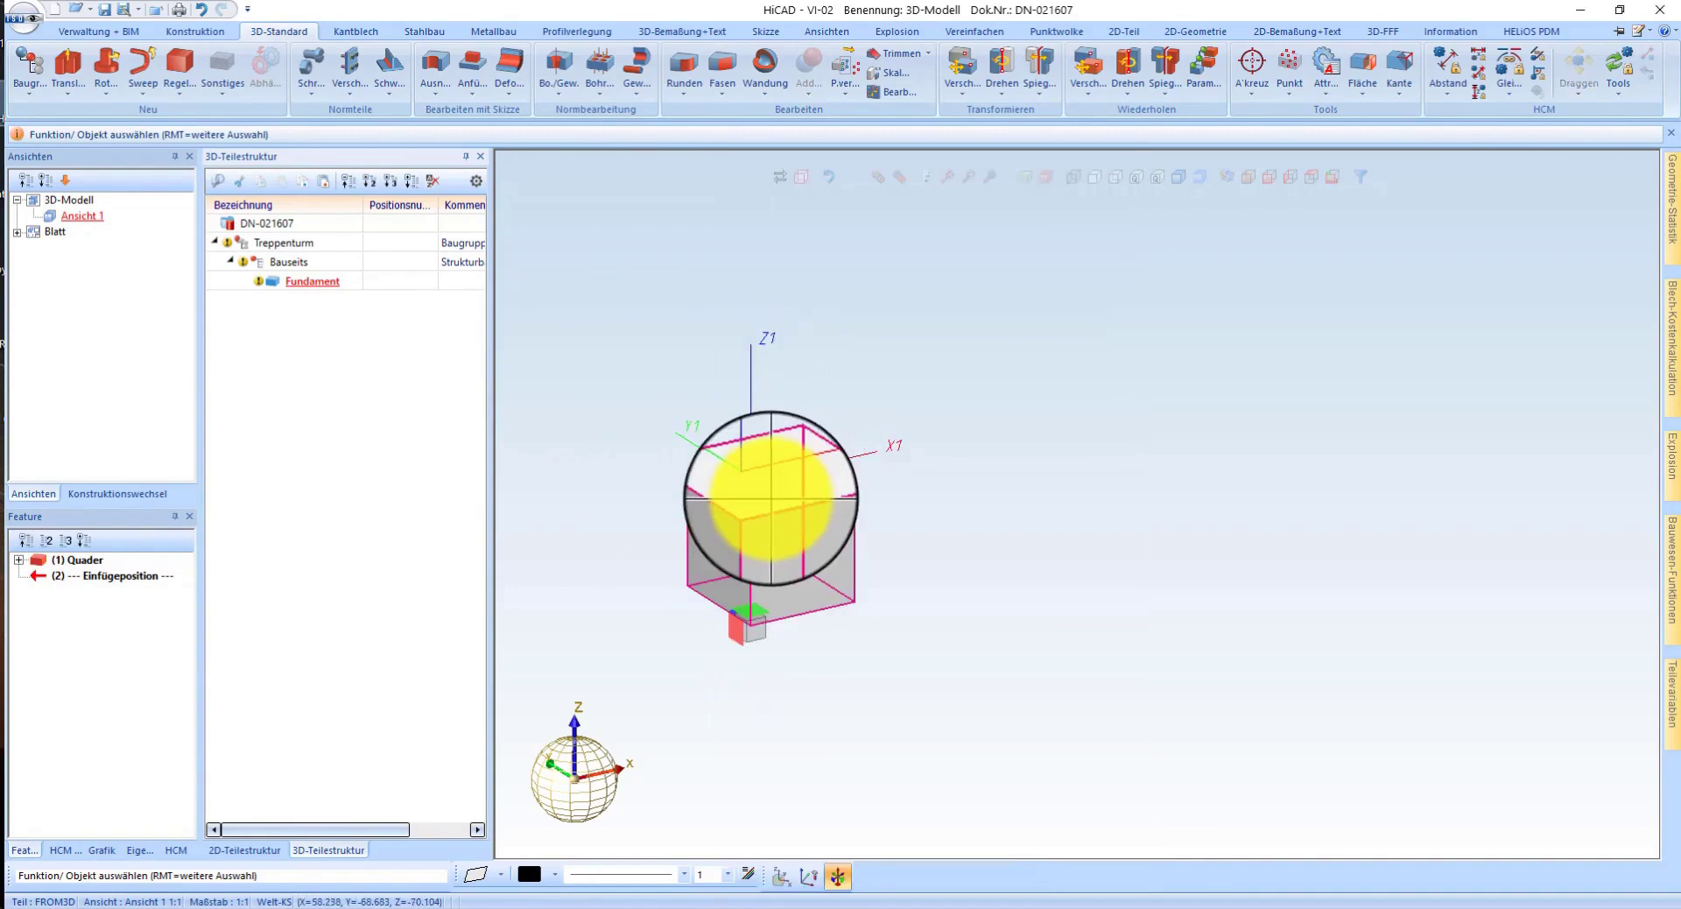
right_click(775, 418)
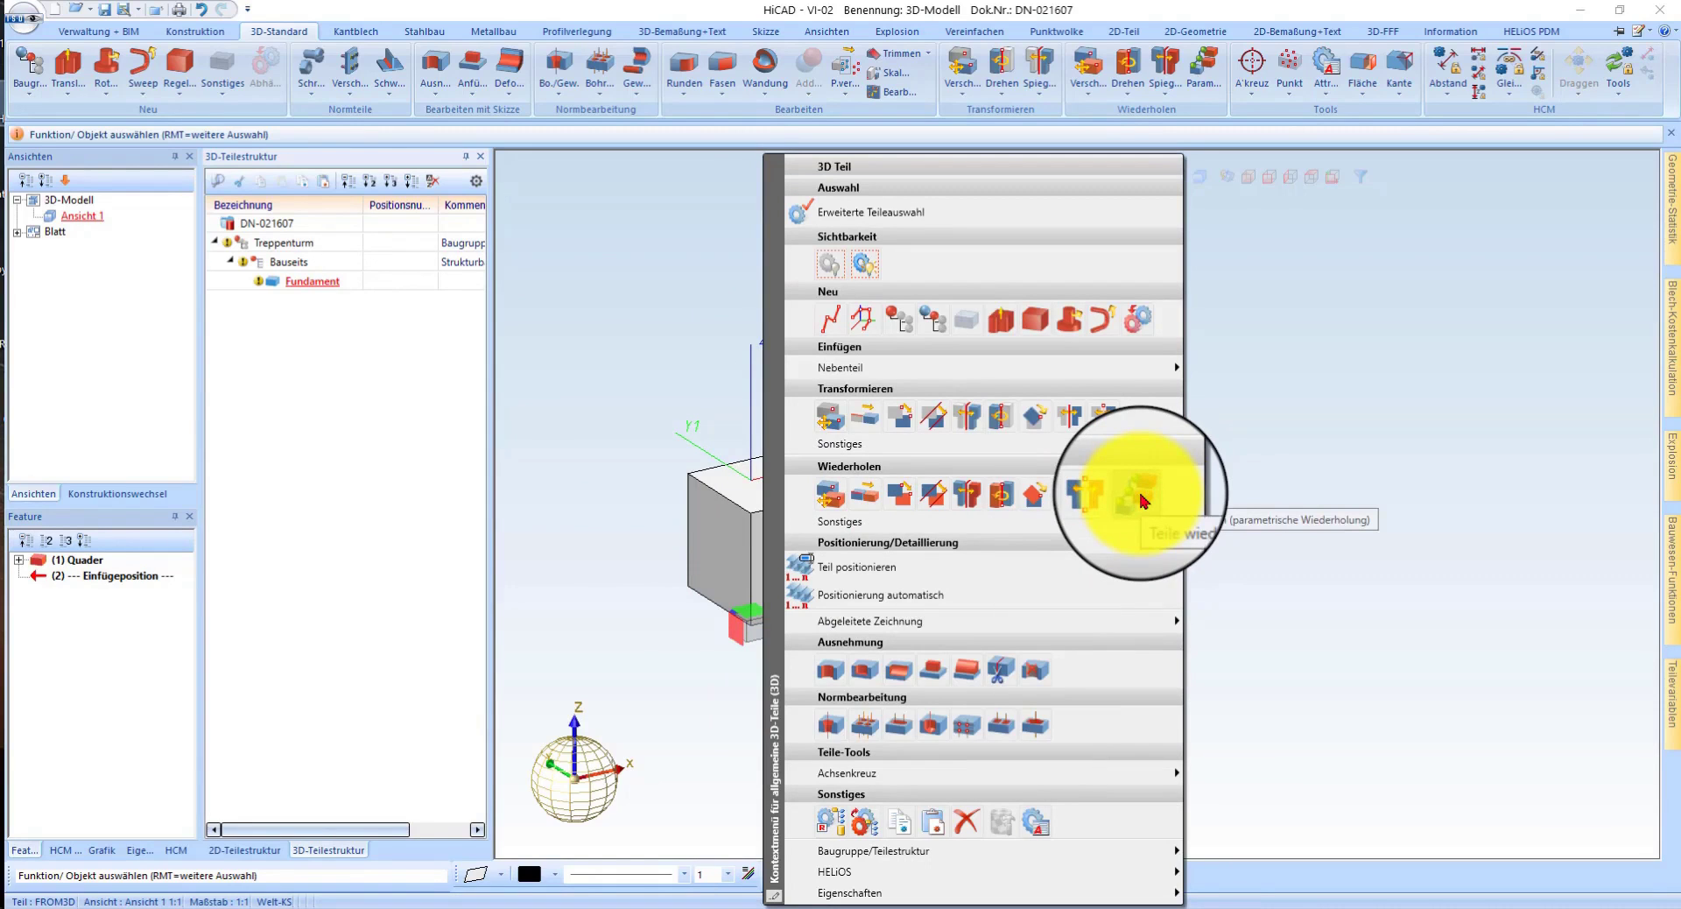
click(1142, 498)
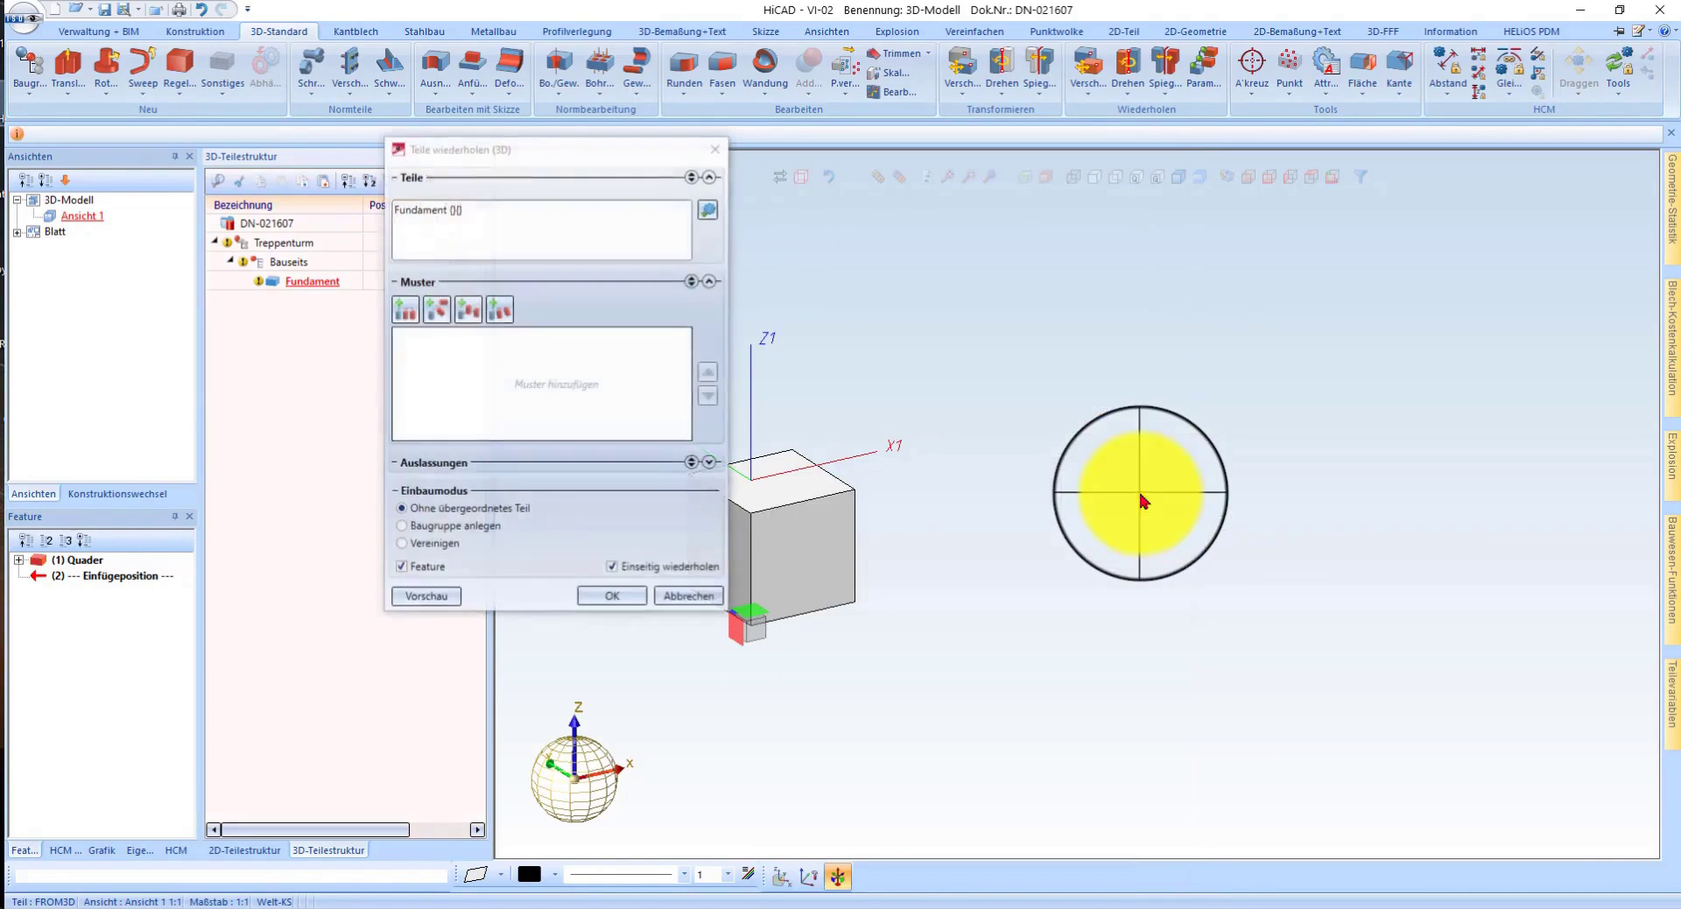
click(408, 324)
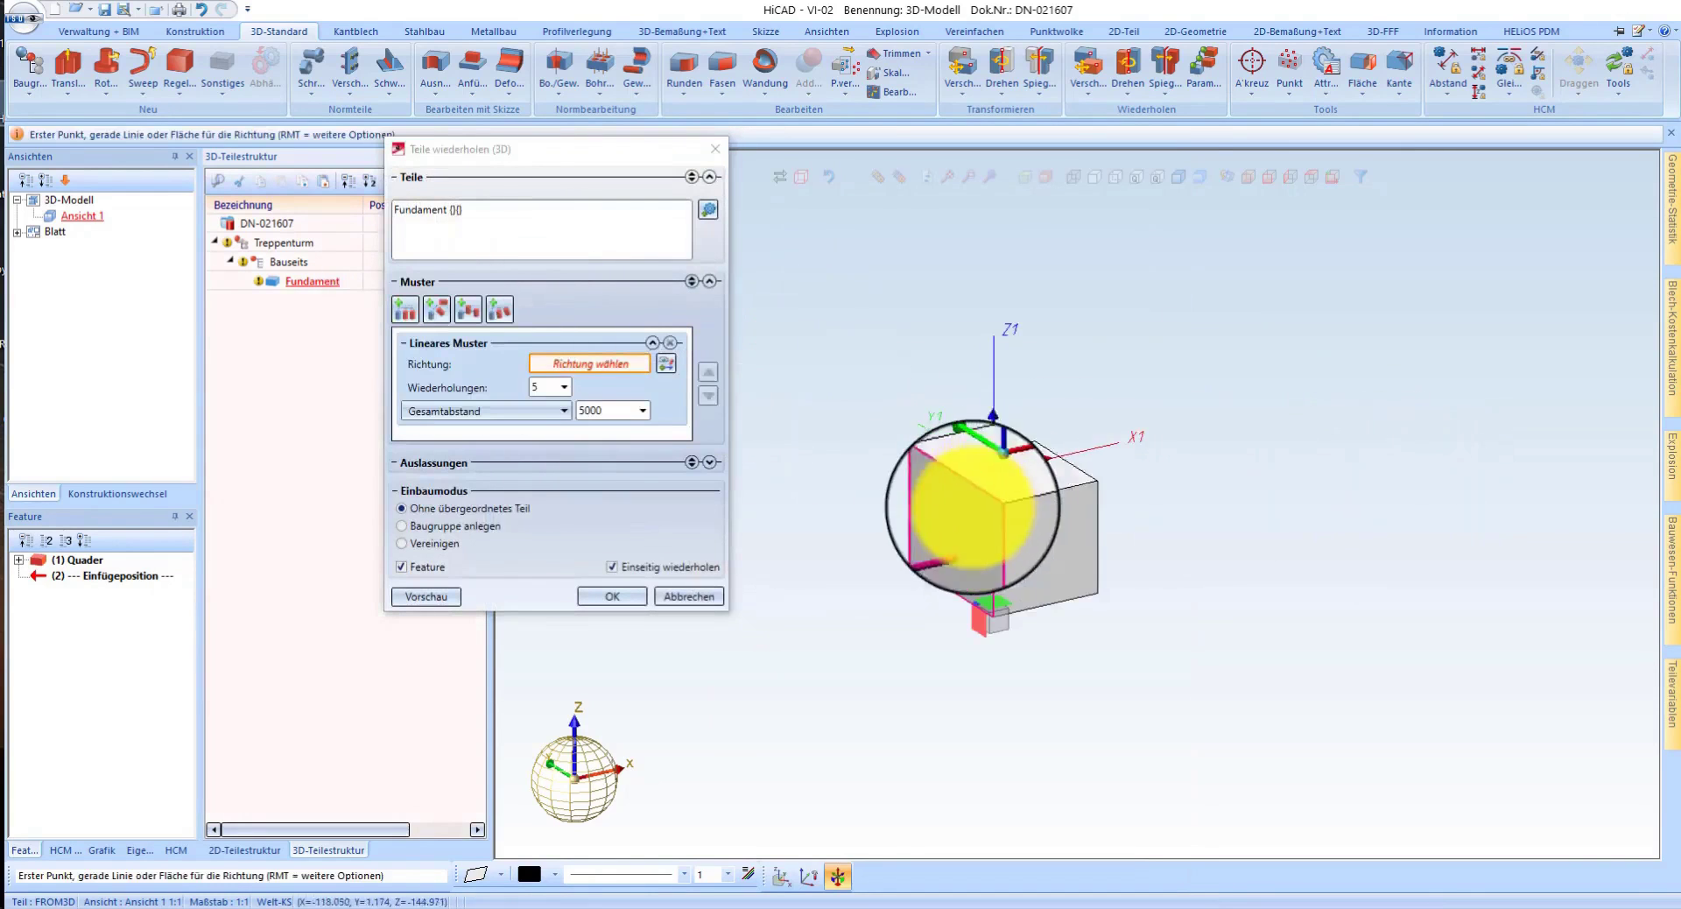
click(977, 469)
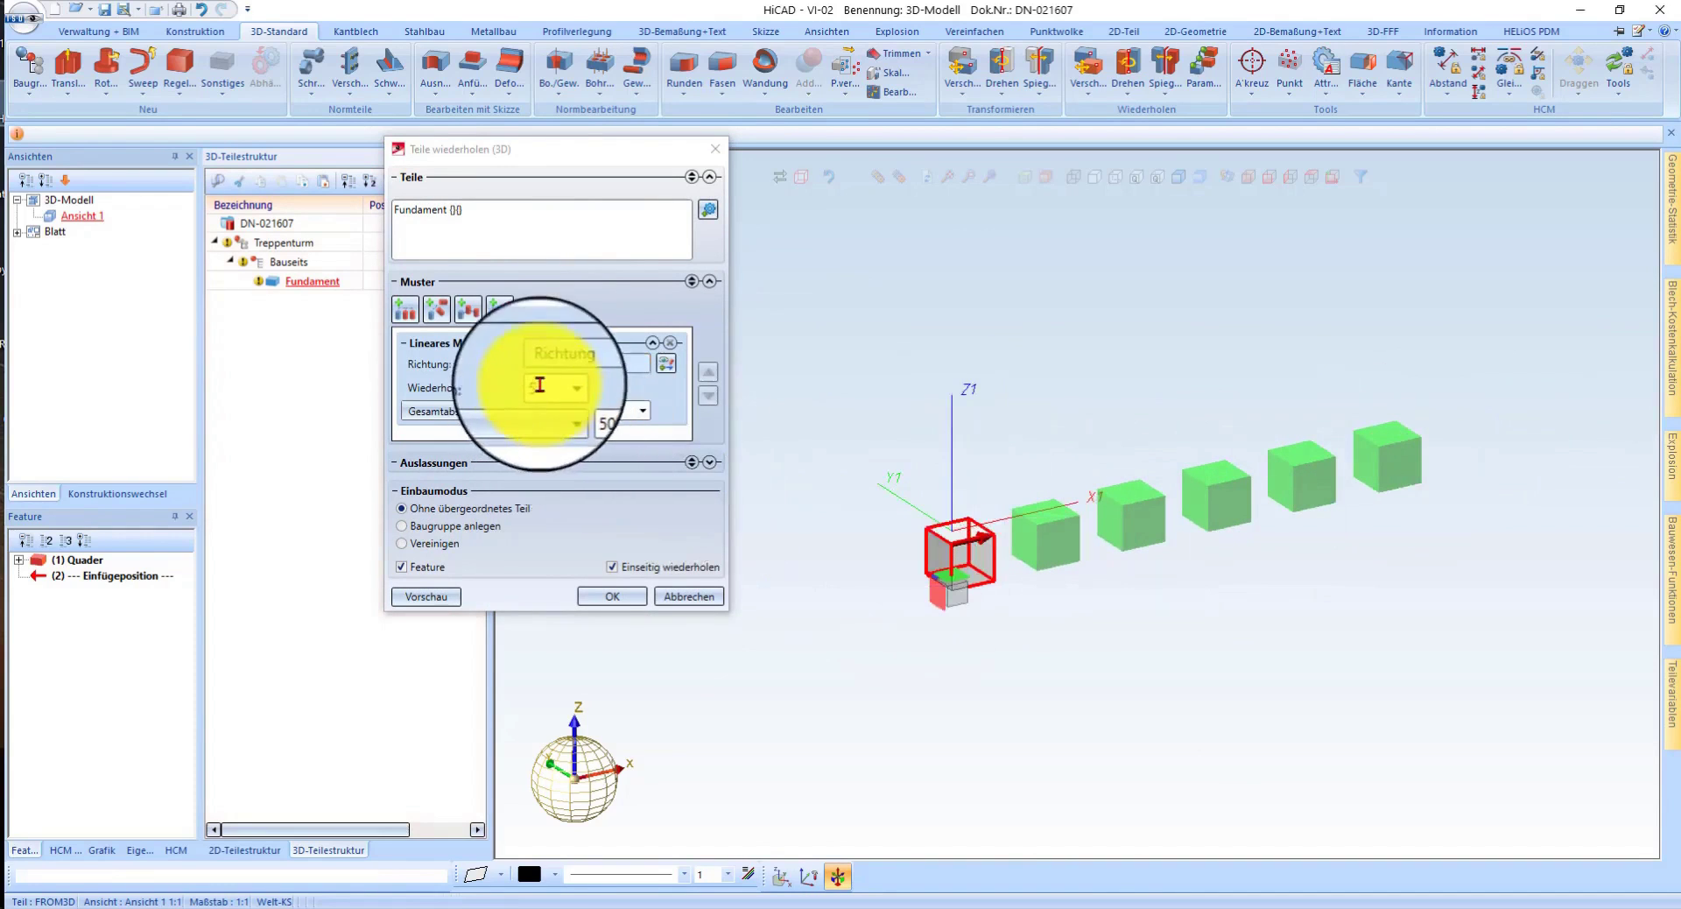
double_click(539, 385)
text(1)
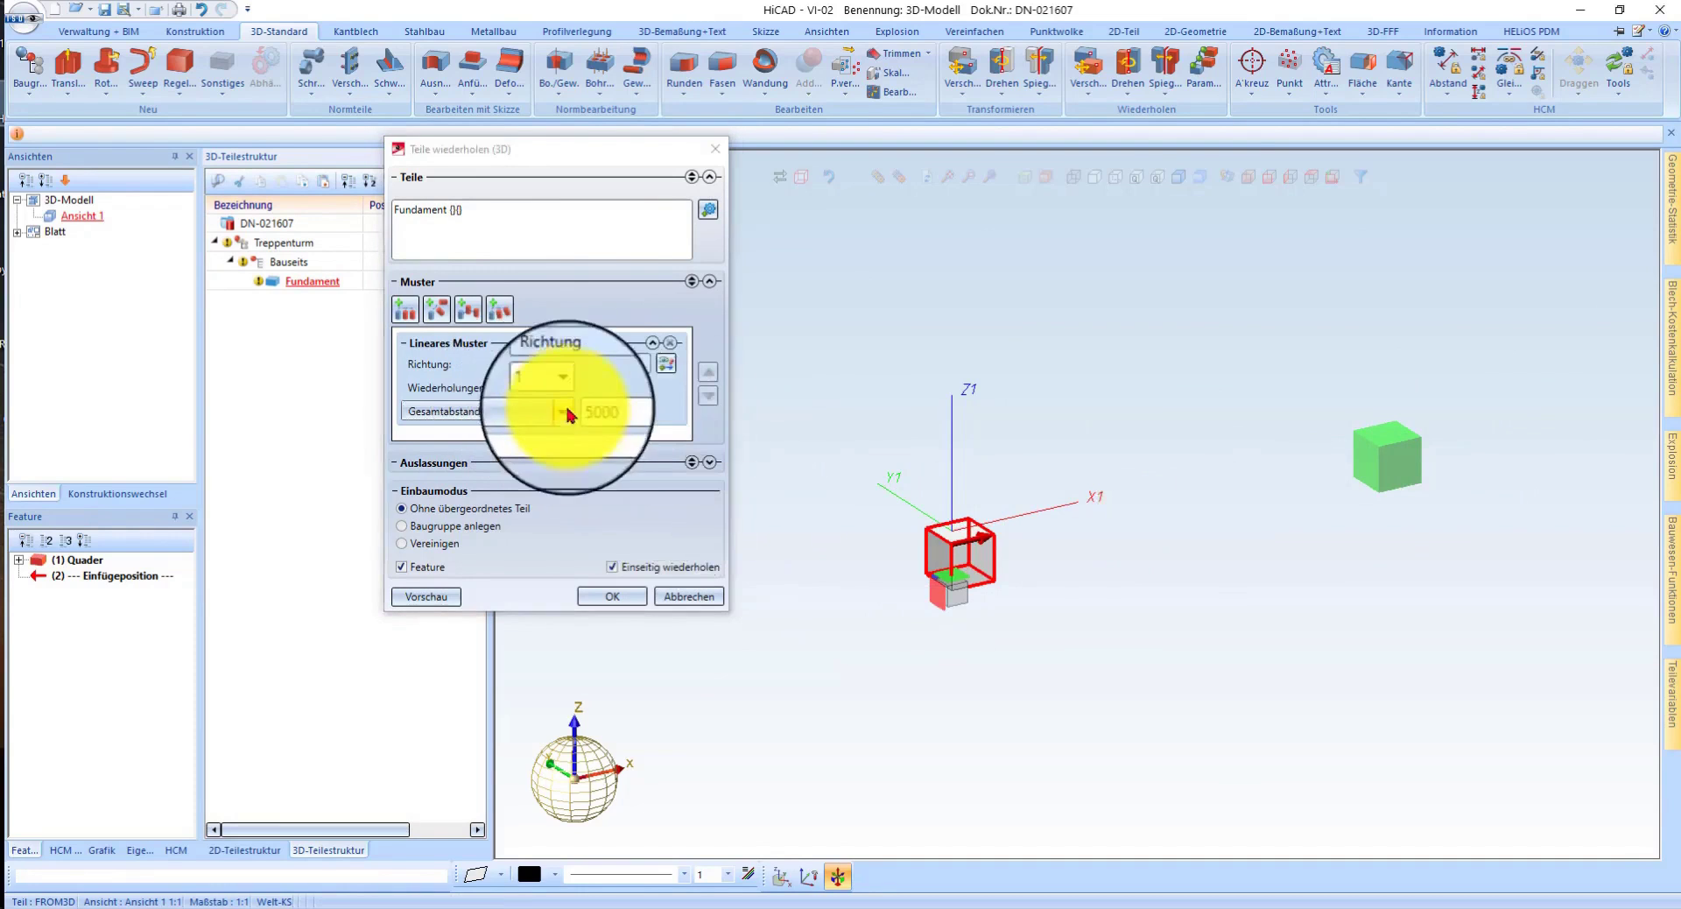
click(601, 412)
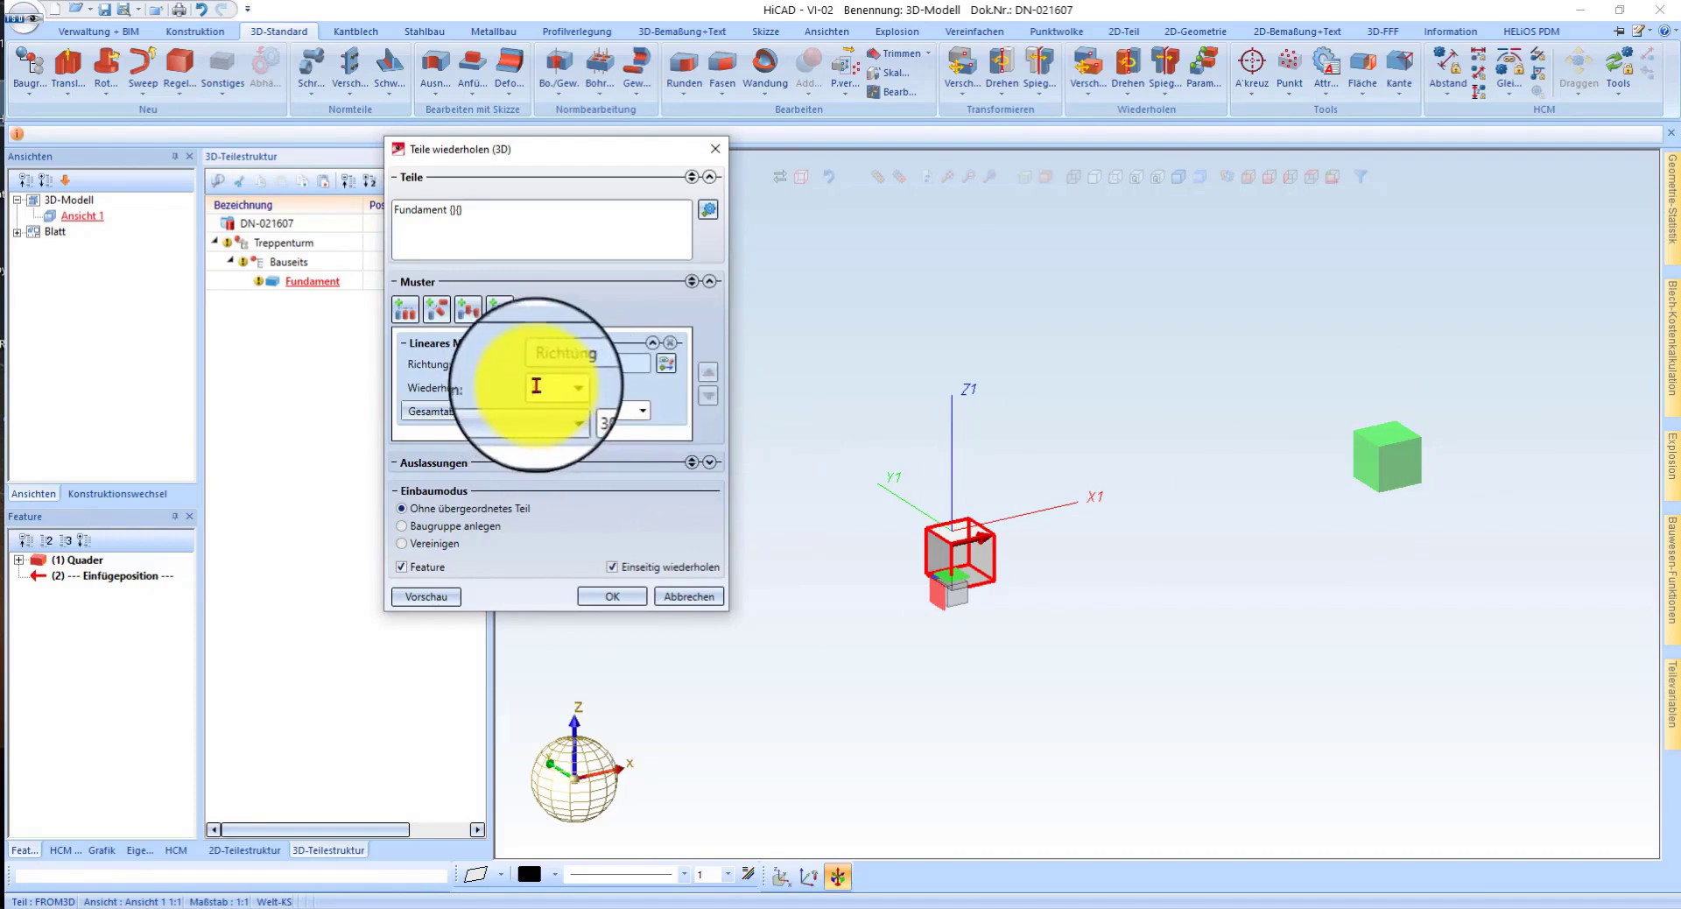
text(3000)
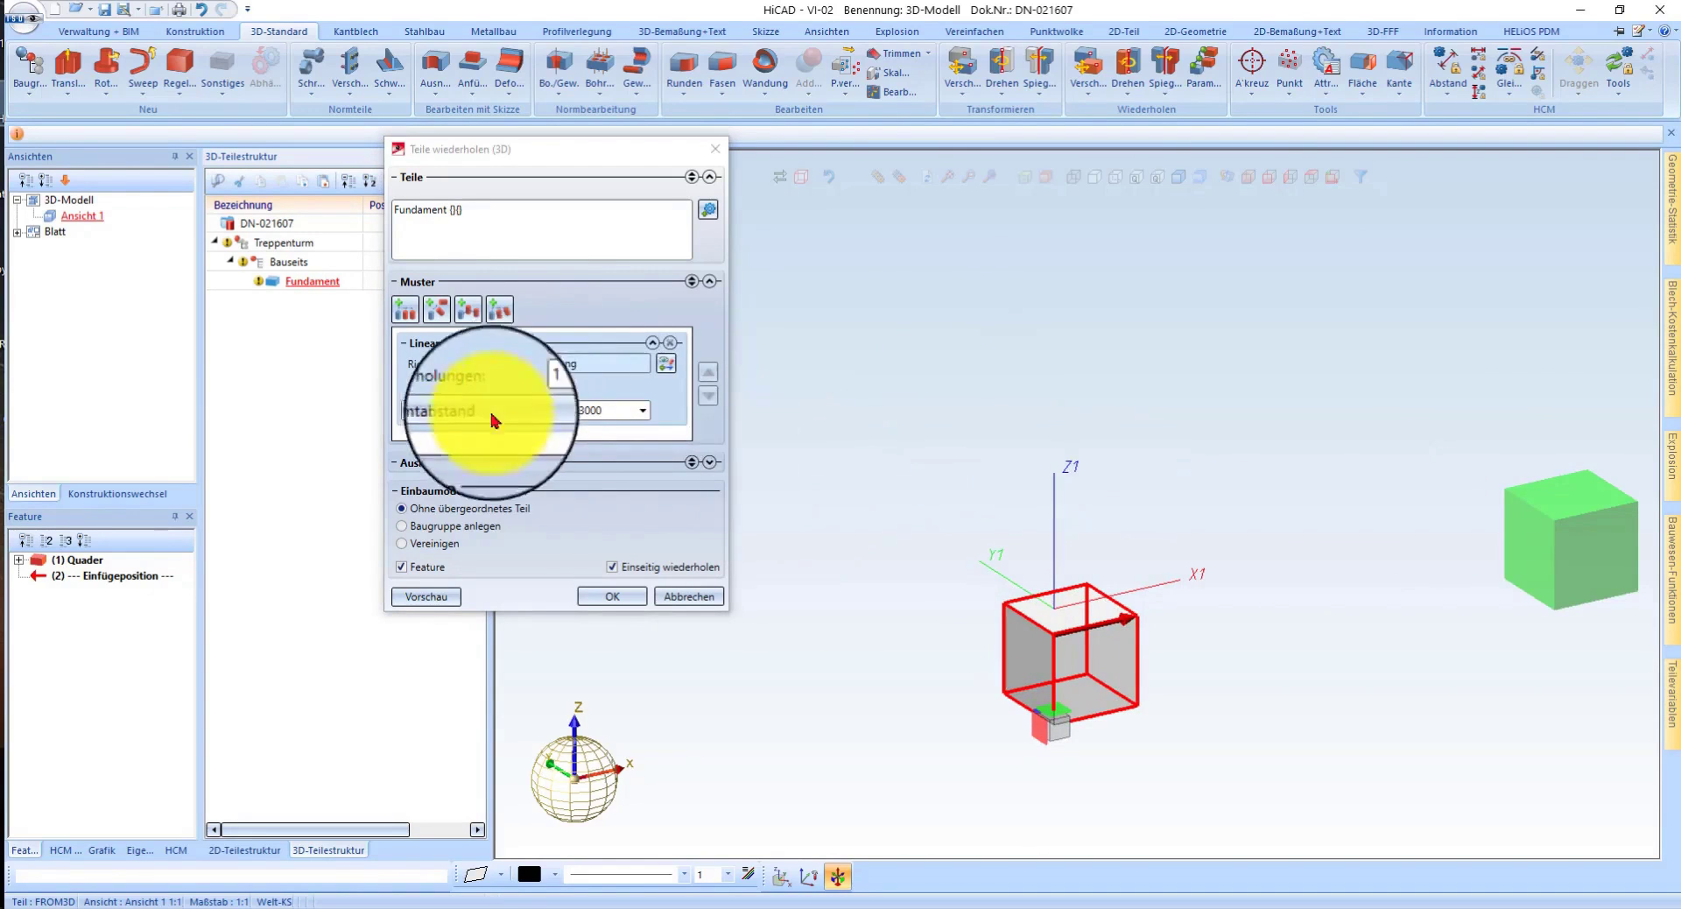
click(488, 419)
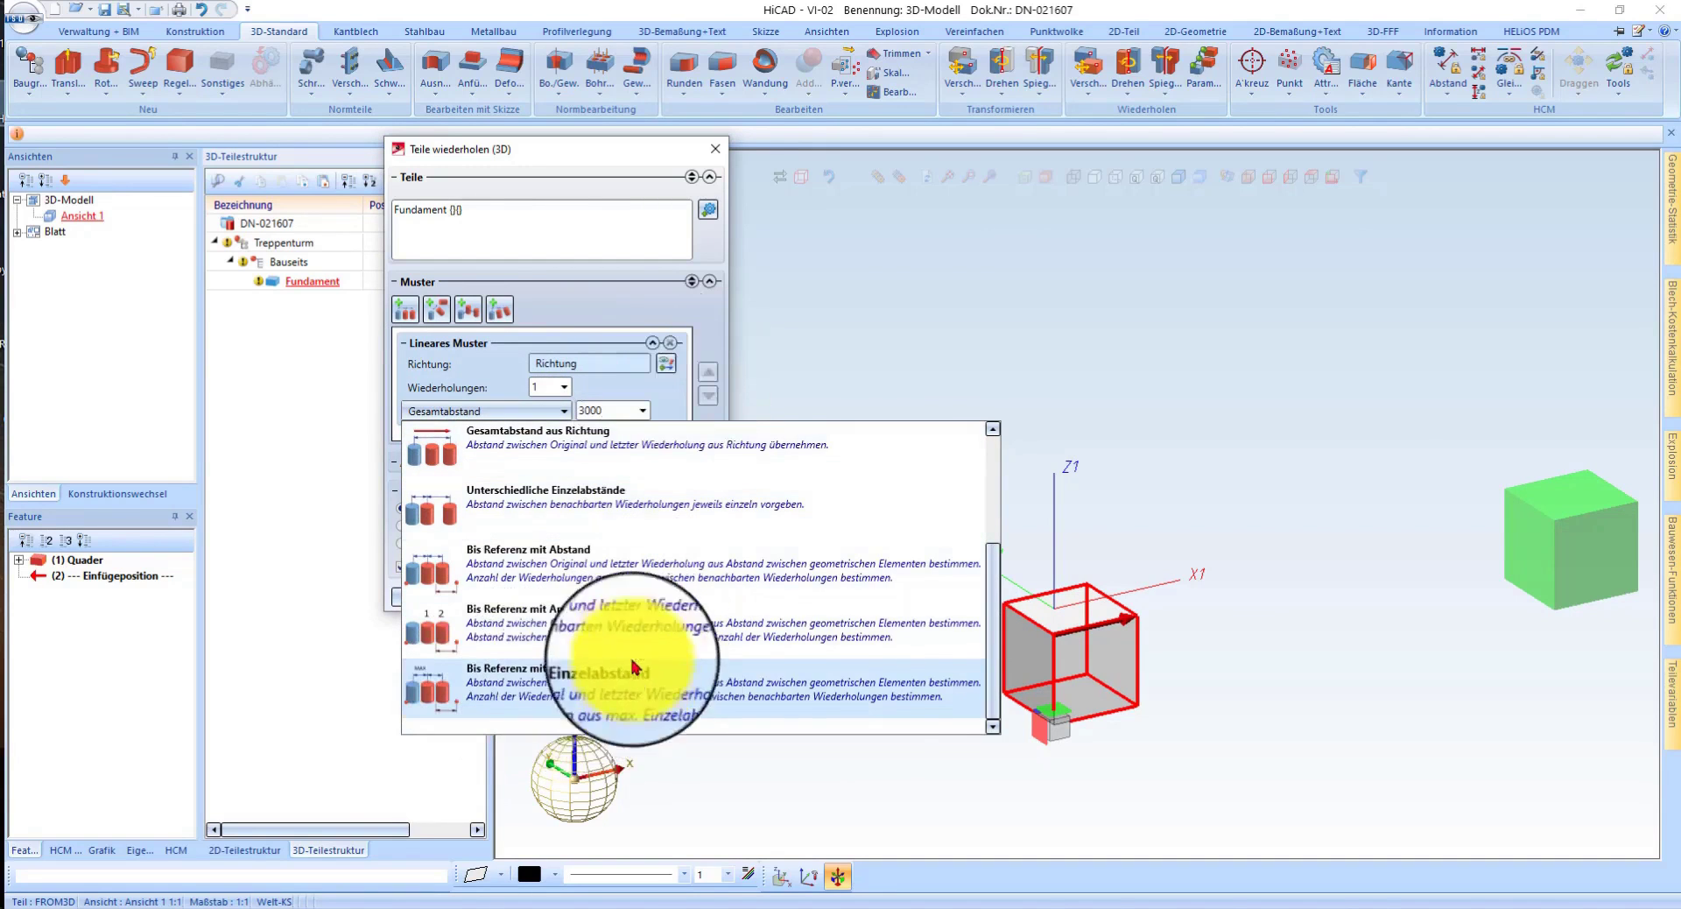
- Add a second linear pattern with 1 repetition and single spacing 3000
click(640, 394)
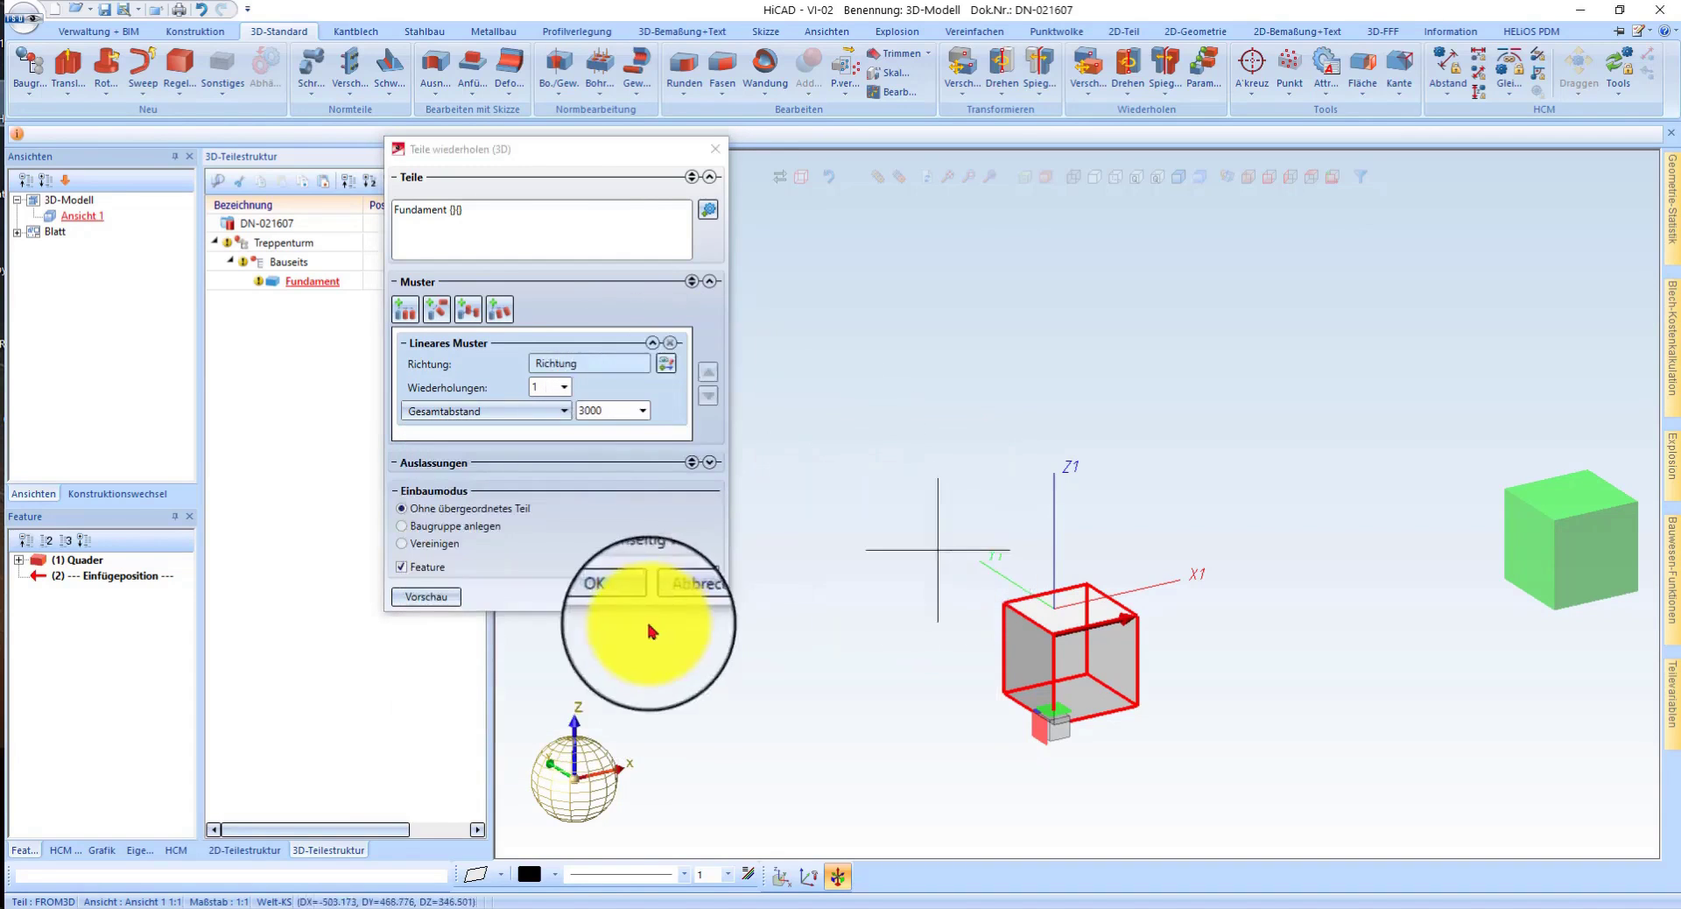
drag(539, 618, 539, 775)
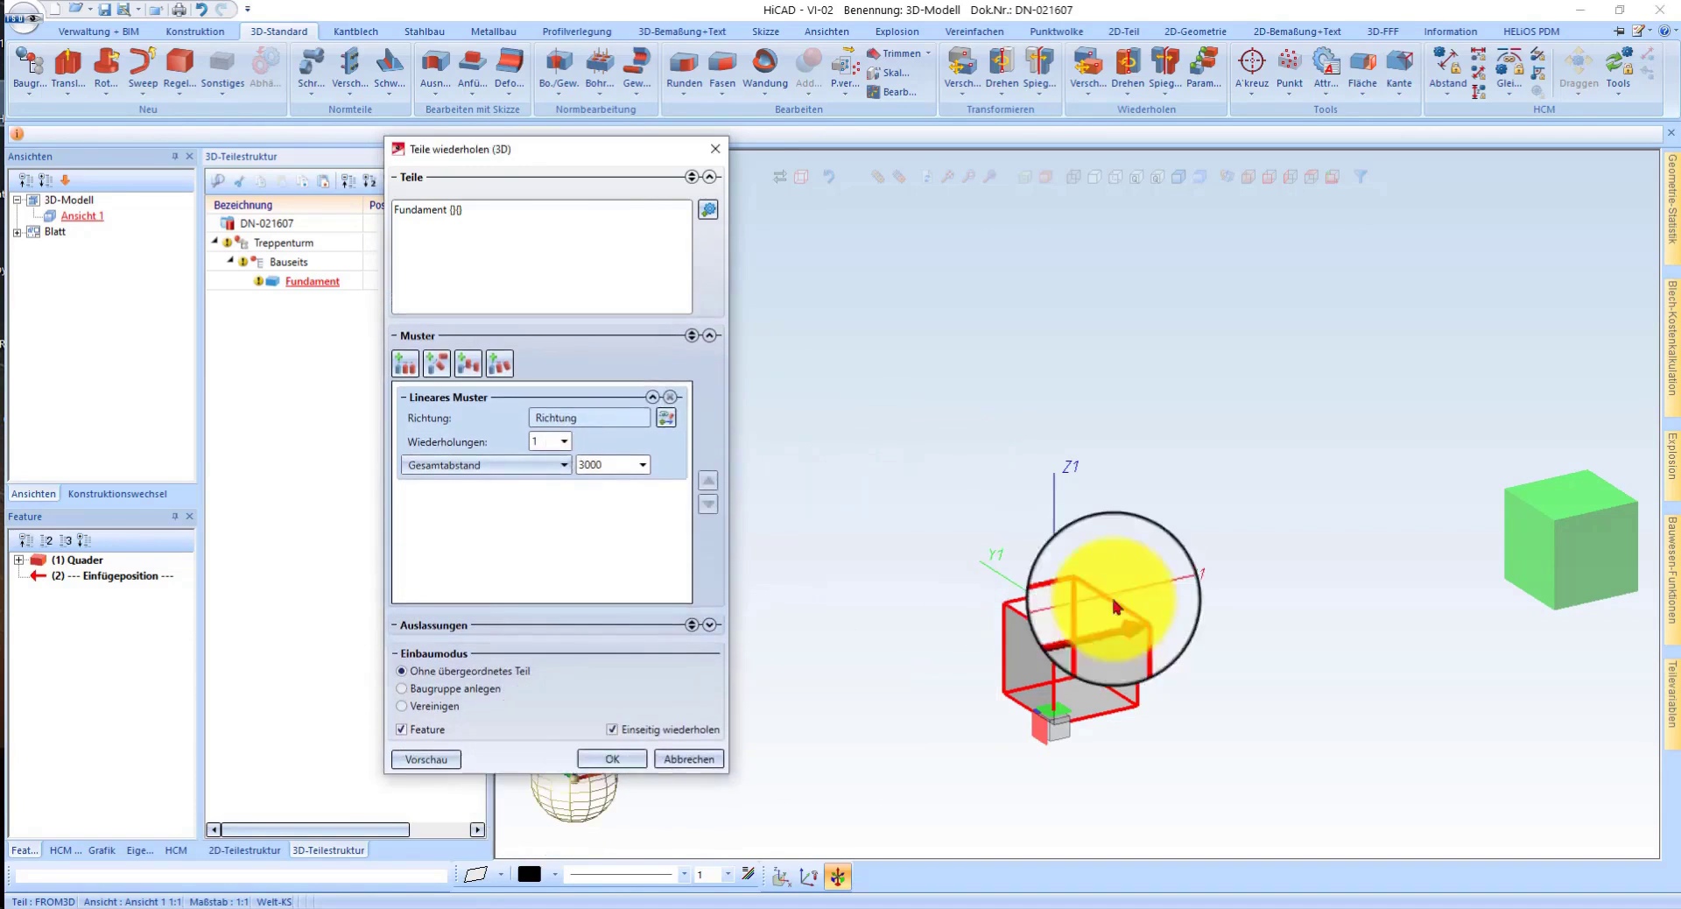
click(405, 380)
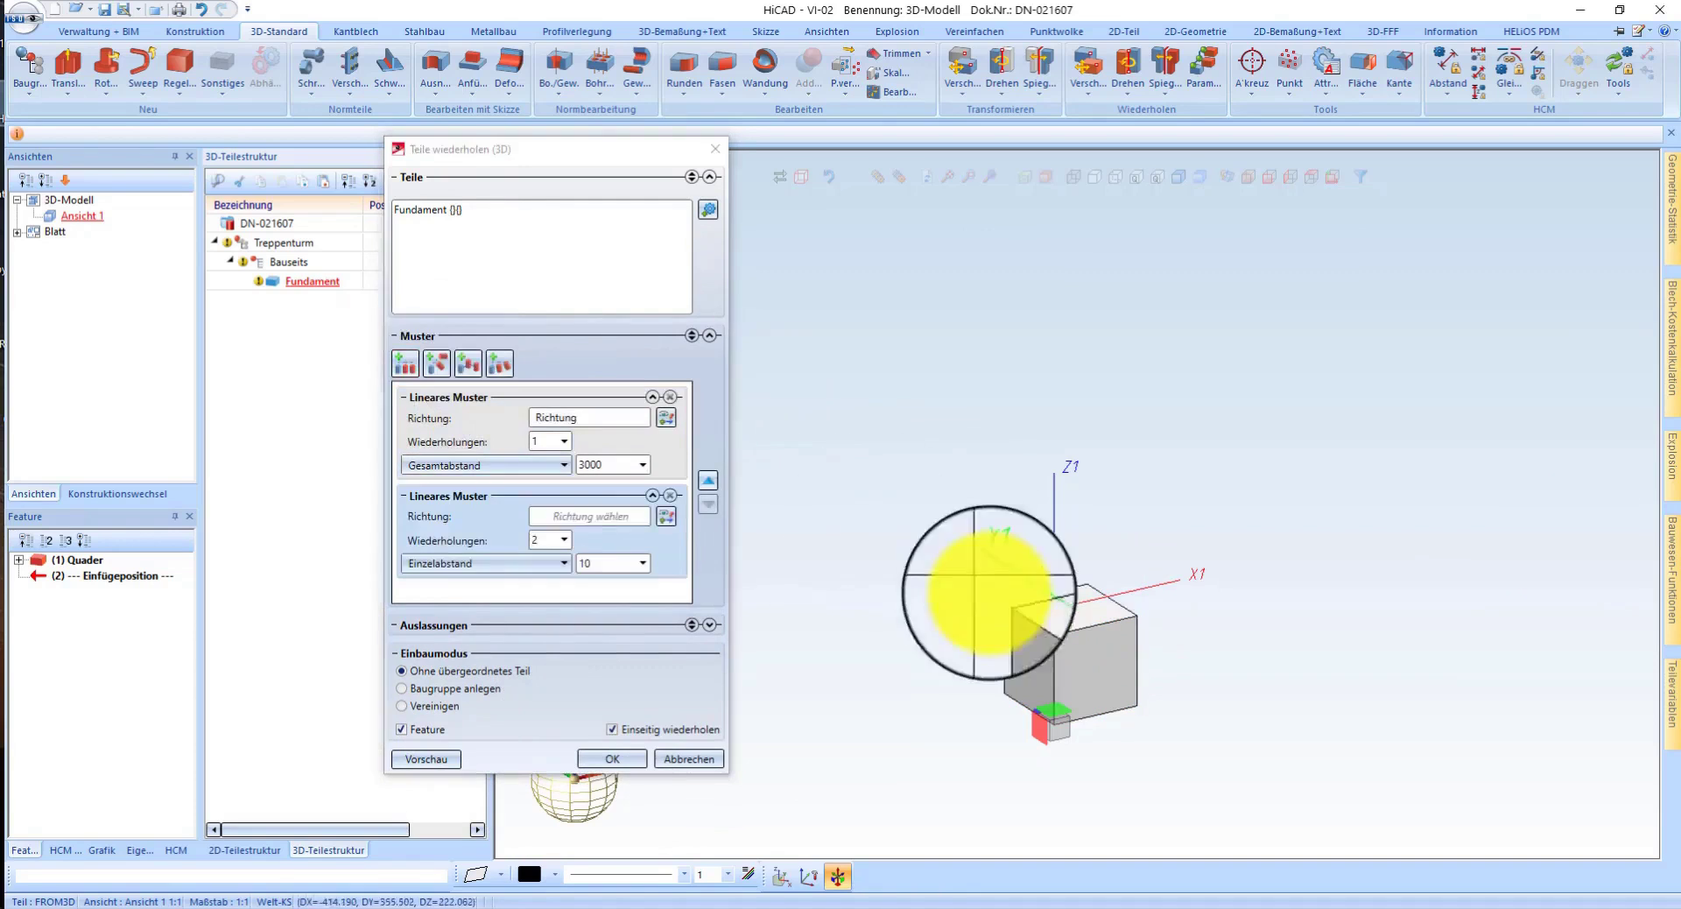
scroll(946, 574, down, 3)
click(546, 538)
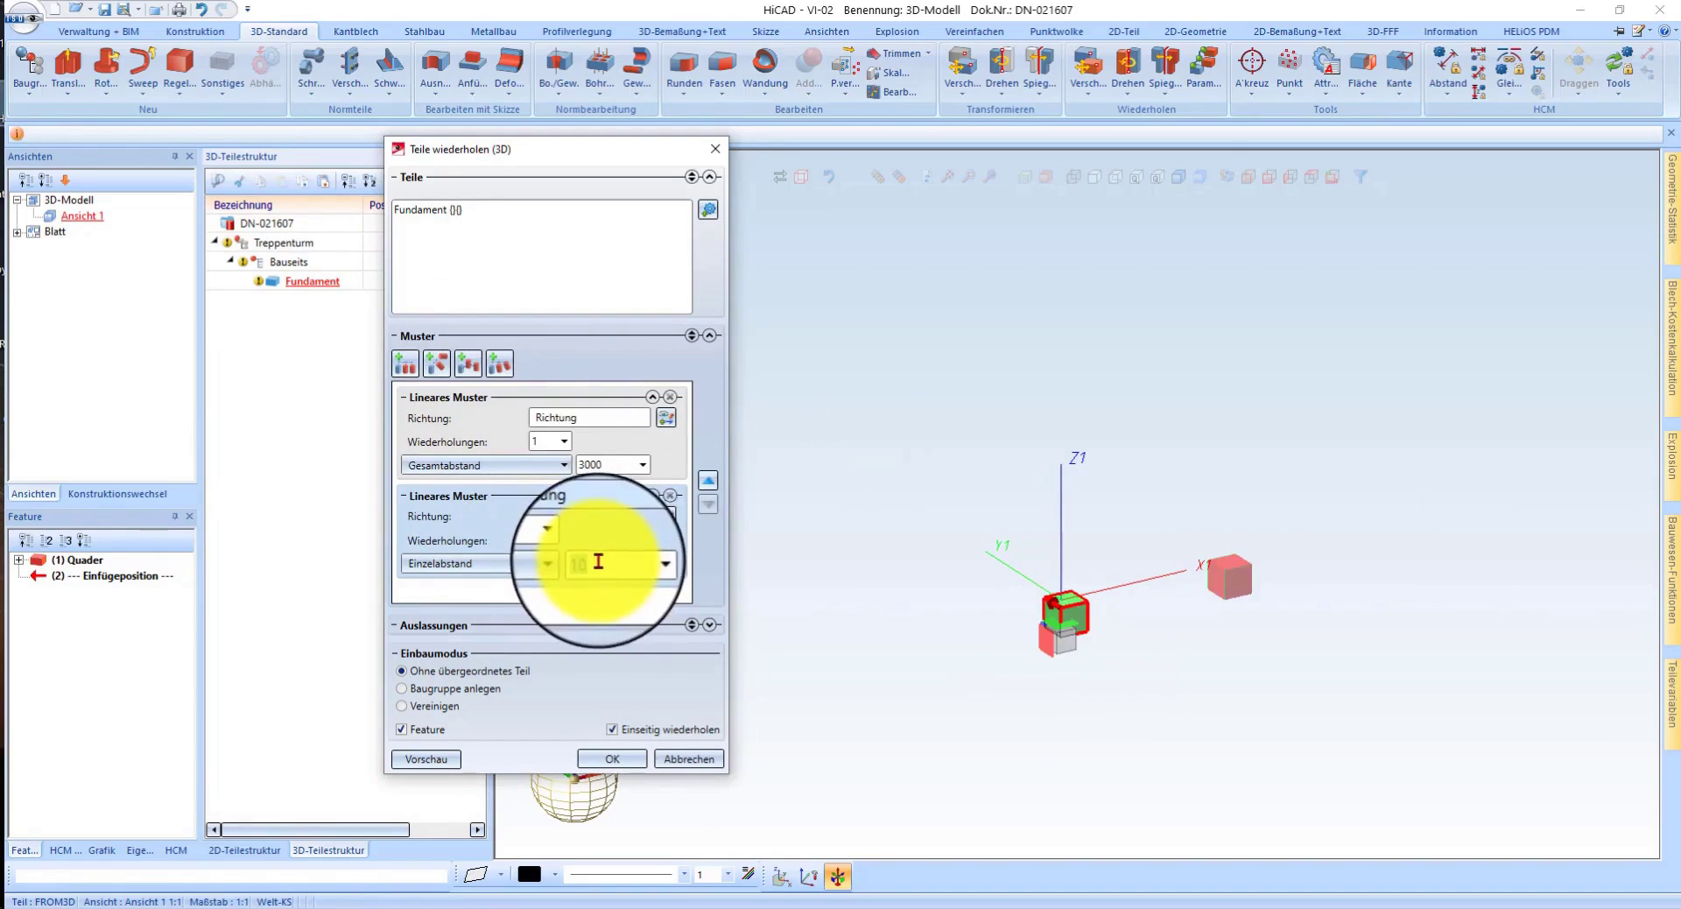
text(3000)
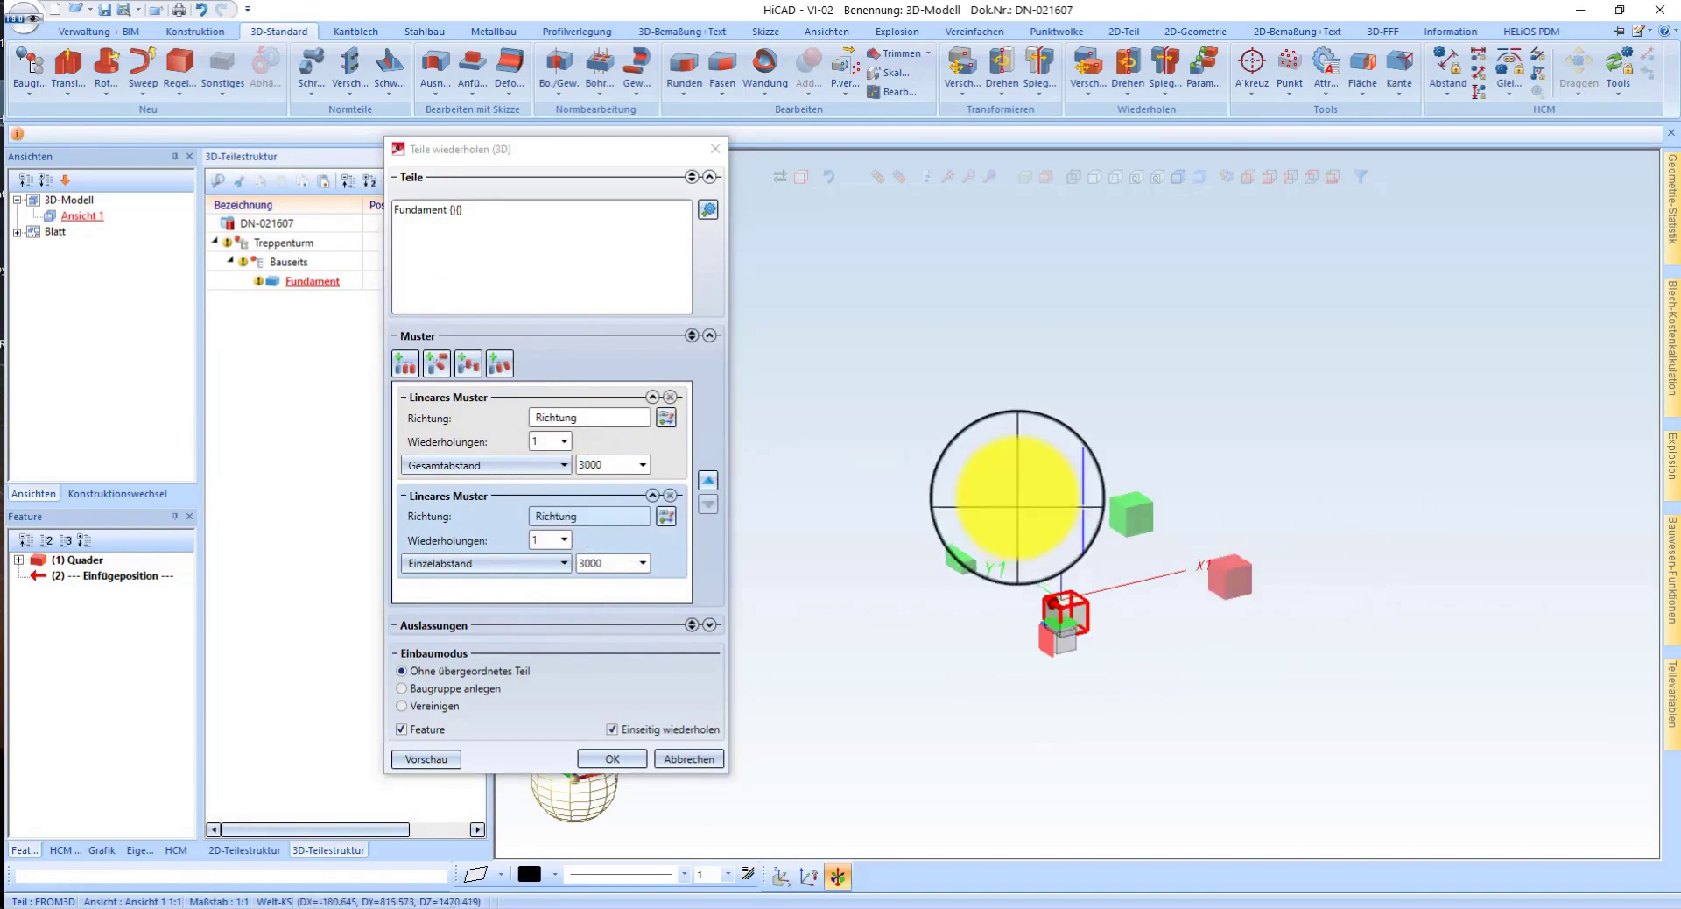
scroll(1018, 498, up, 2)
- Leave the upper copy out of the omissions, then confirm the foundation repetition
click(710, 625)
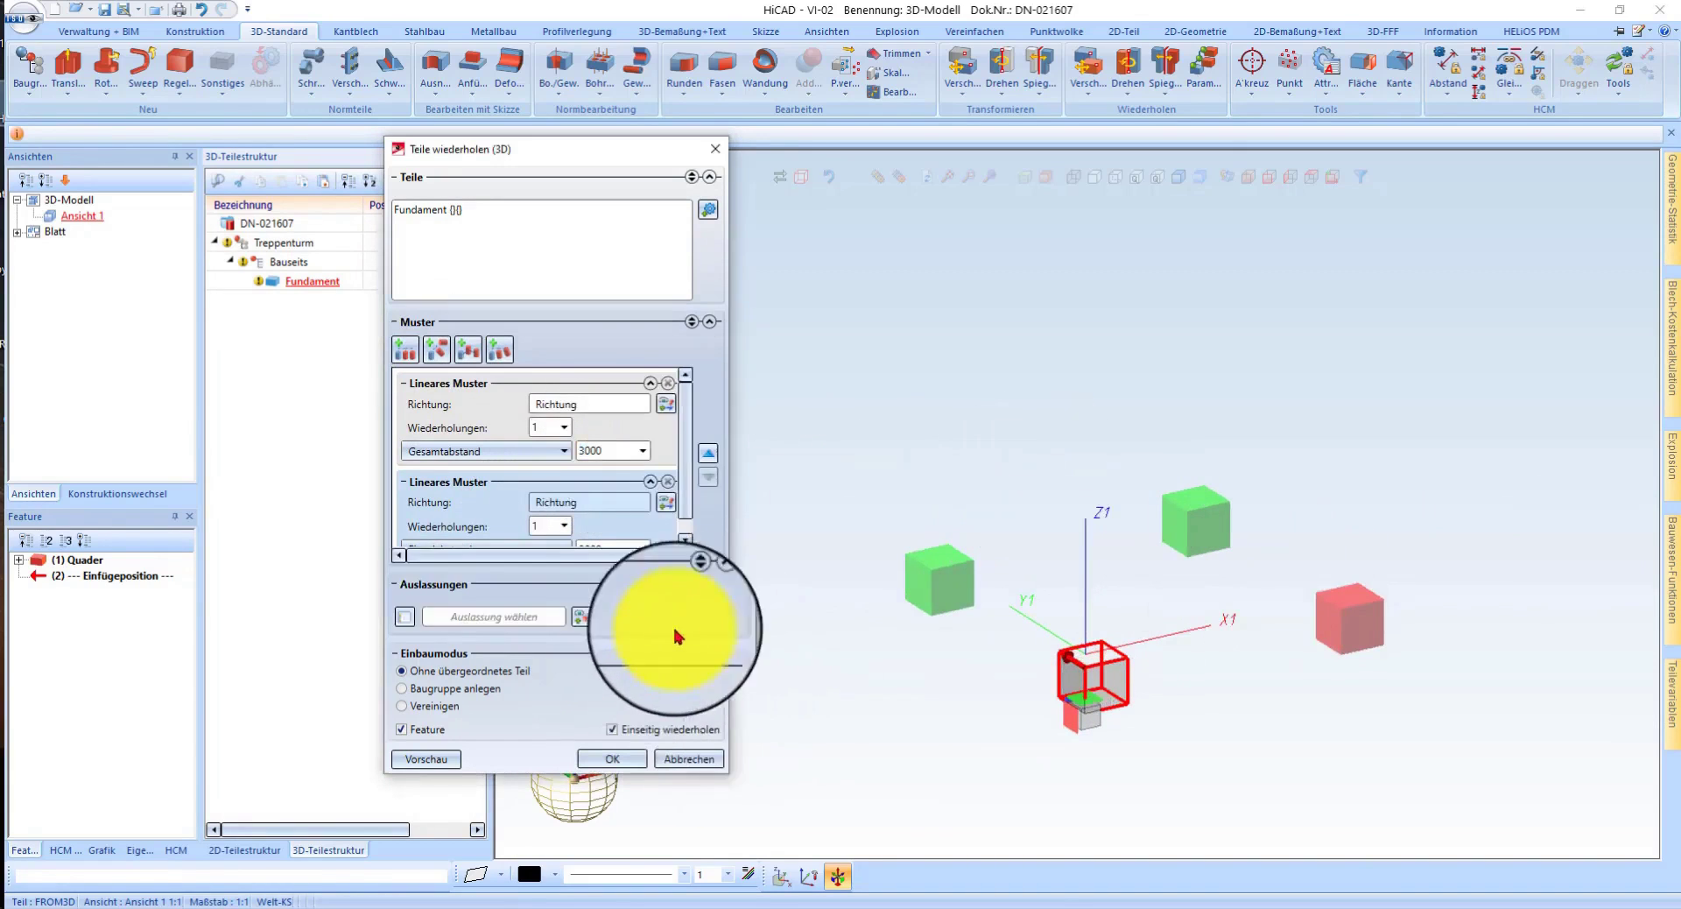
click(578, 620)
click(1192, 520)
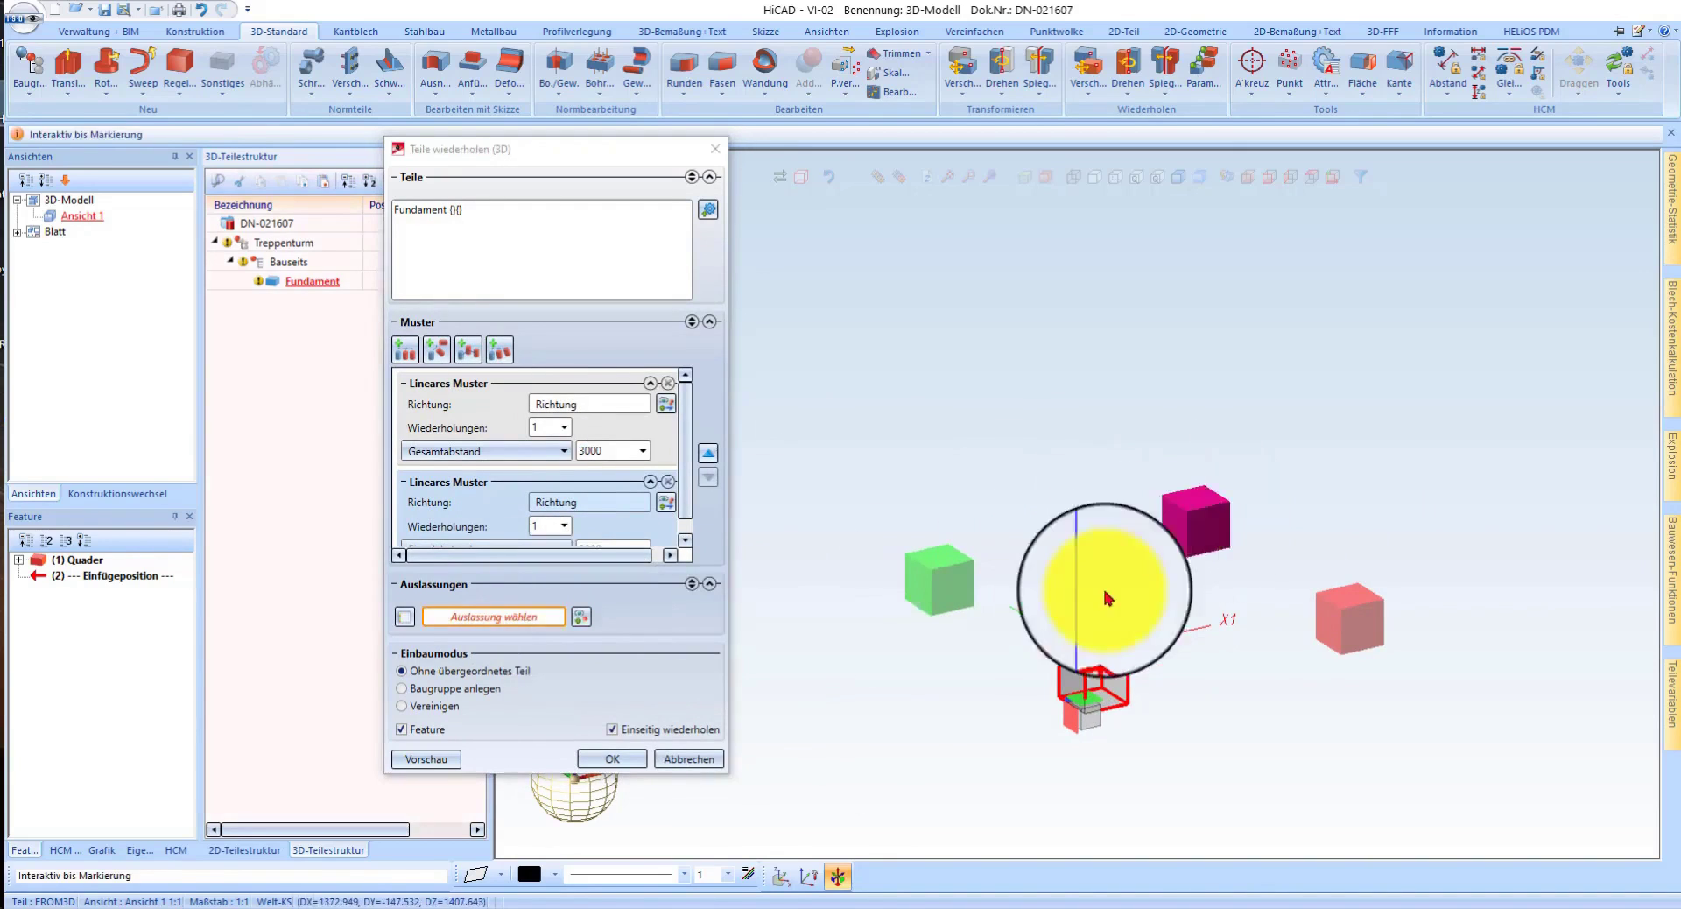
click(559, 619)
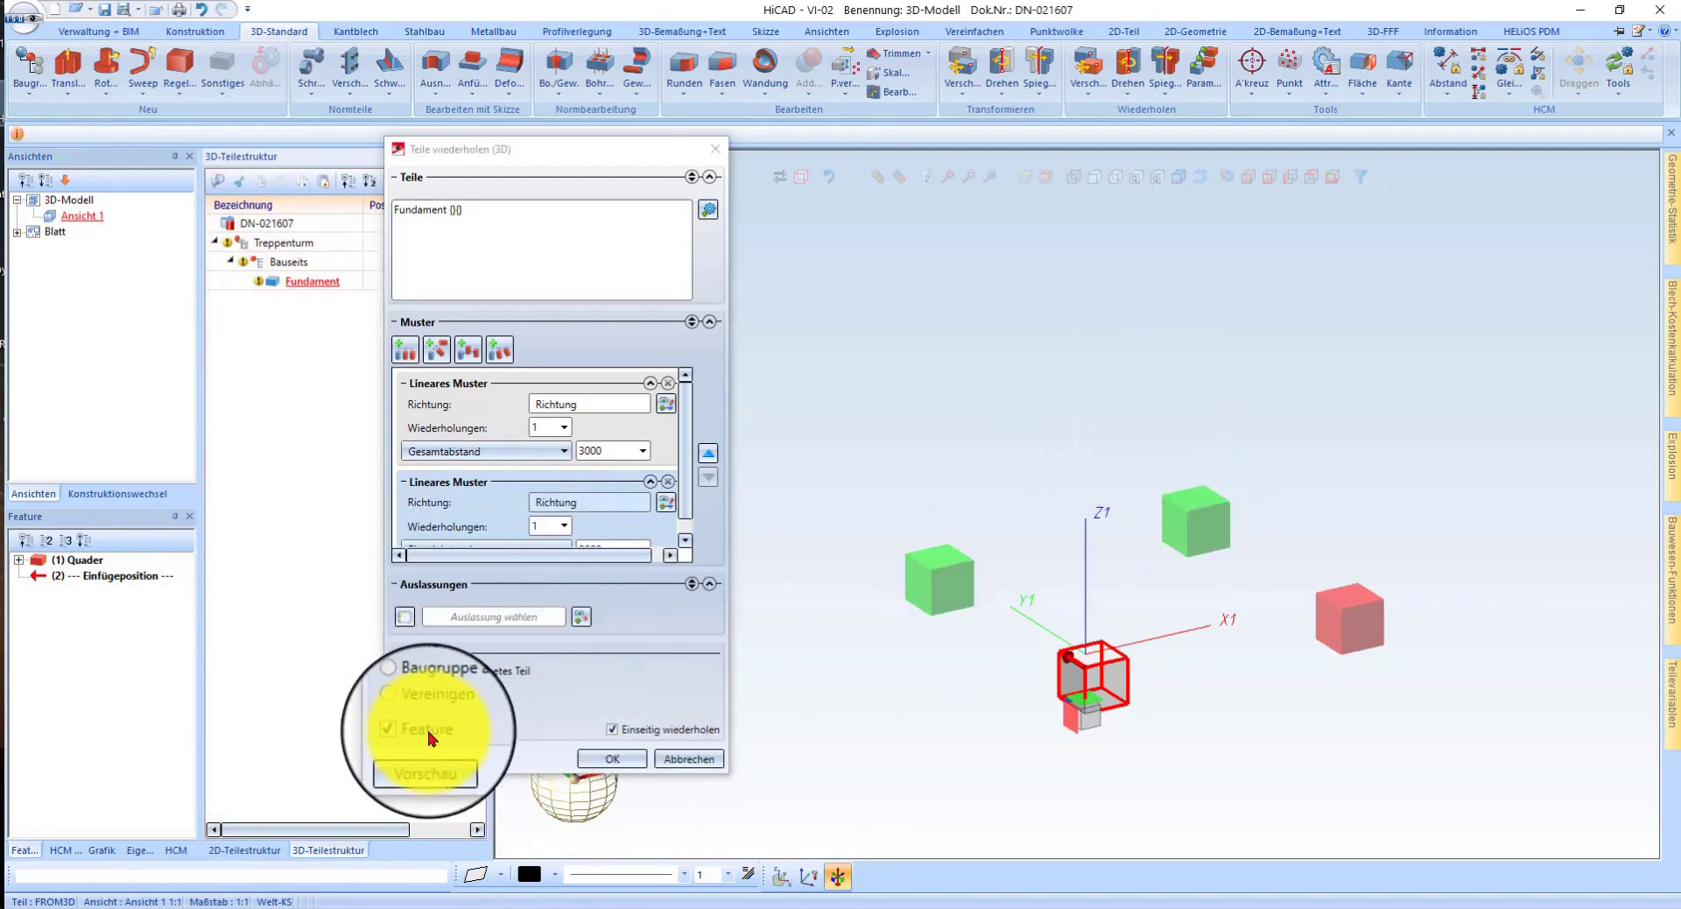
click(618, 761)
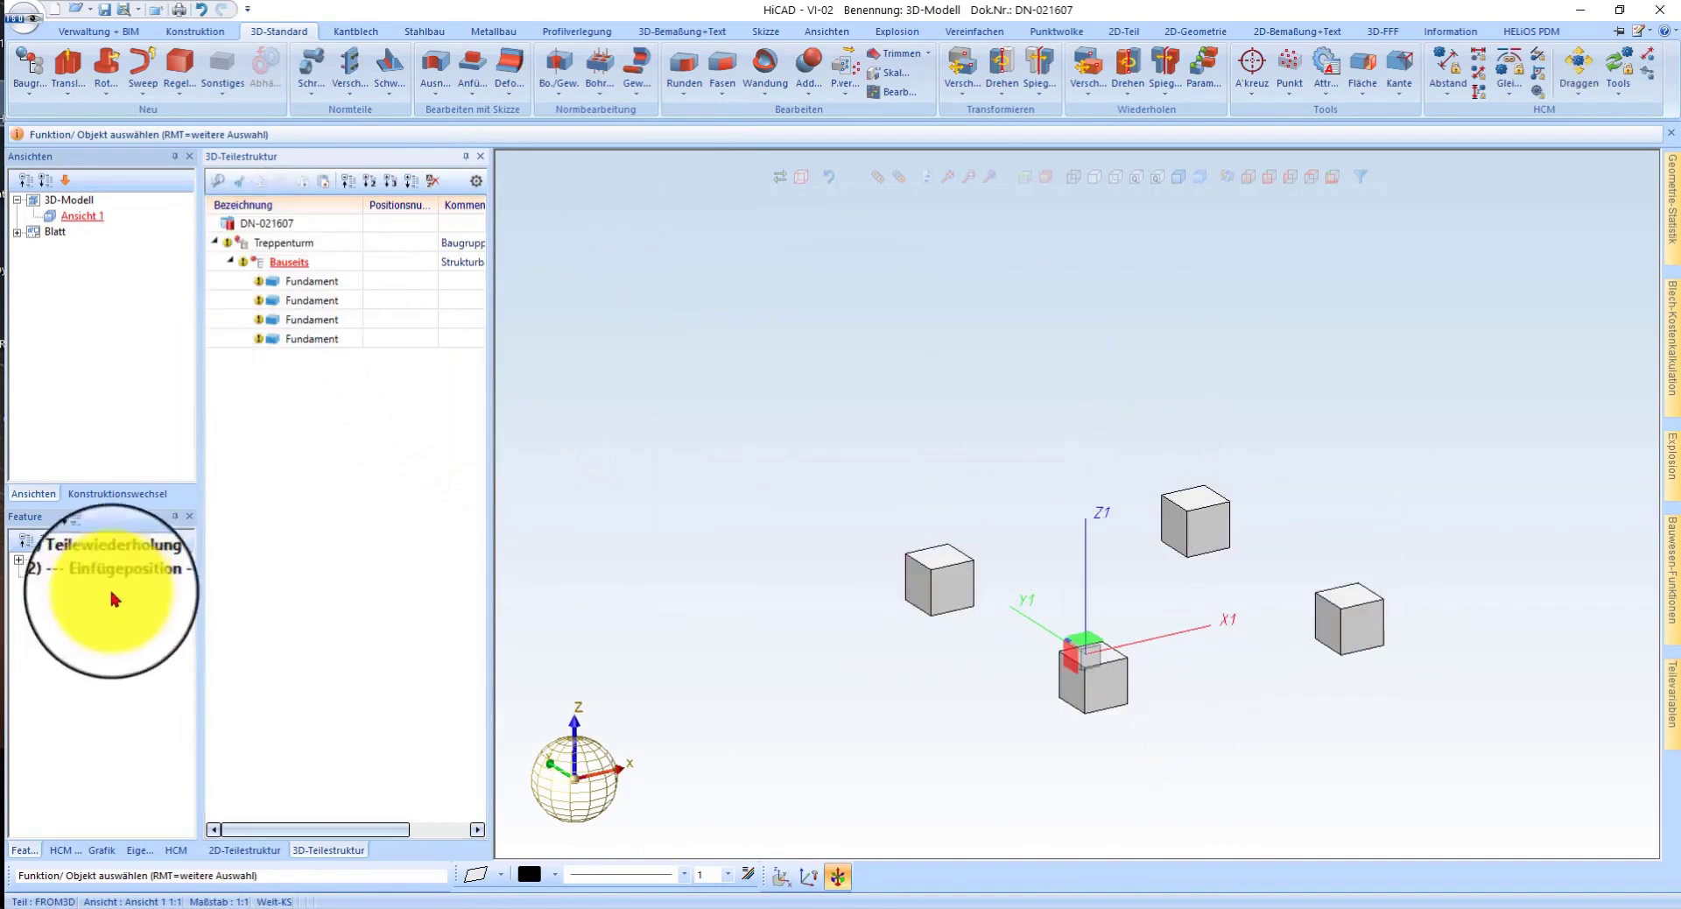
- Reopen and cancel the repetition feature, then select all four Fundament parts together
click(111, 561)
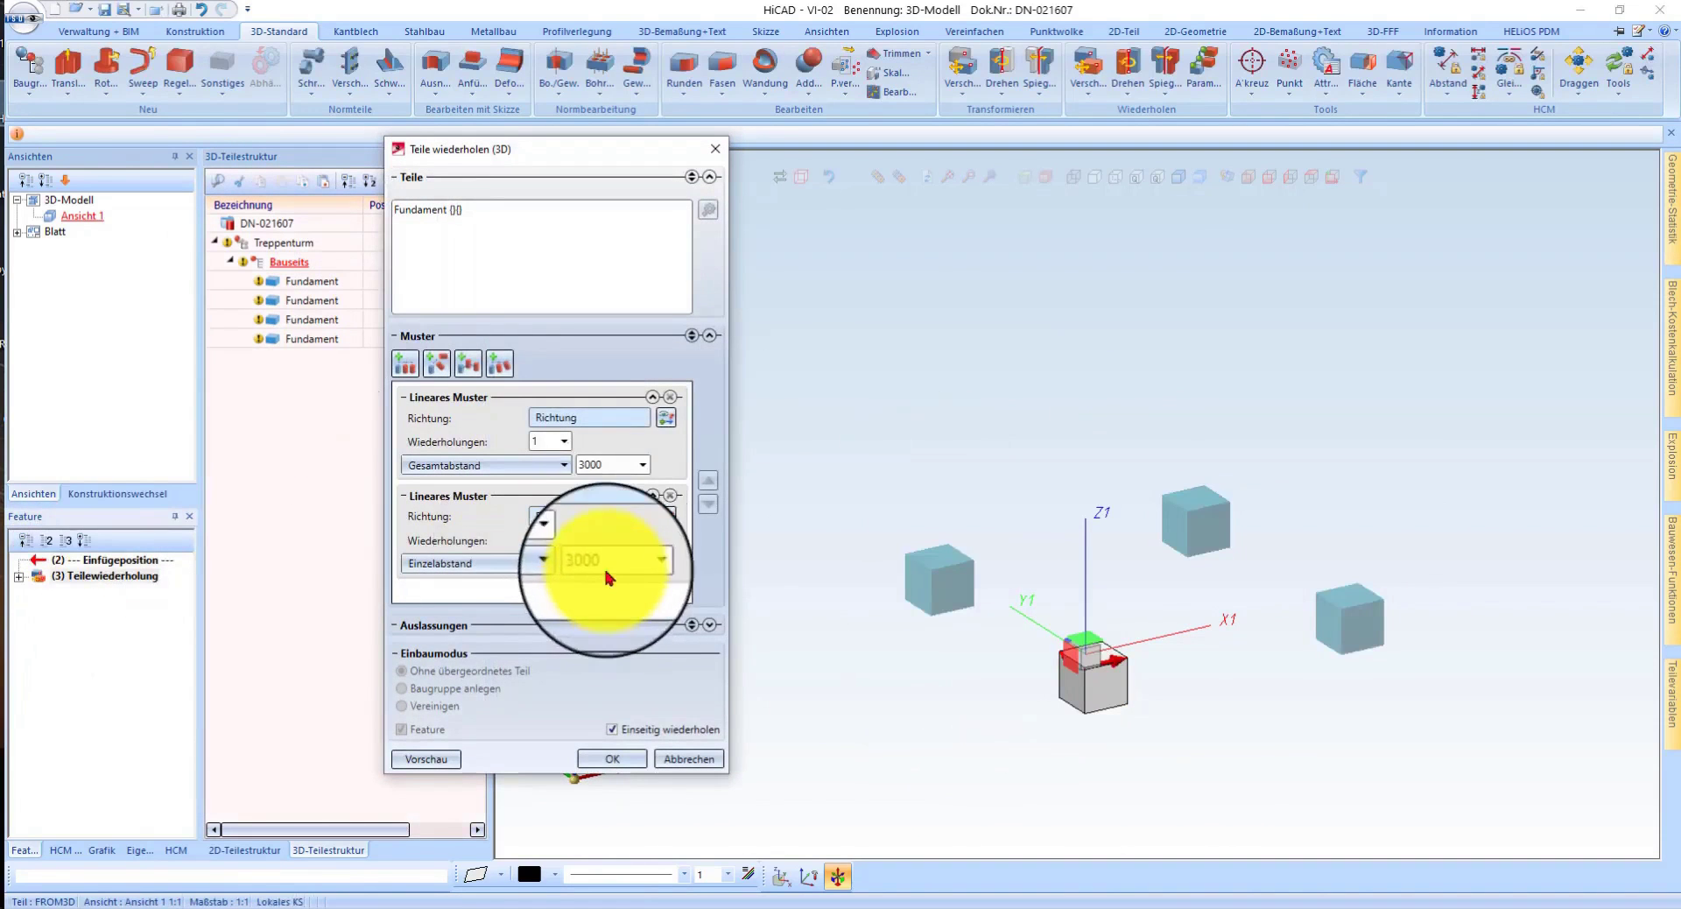
click(696, 768)
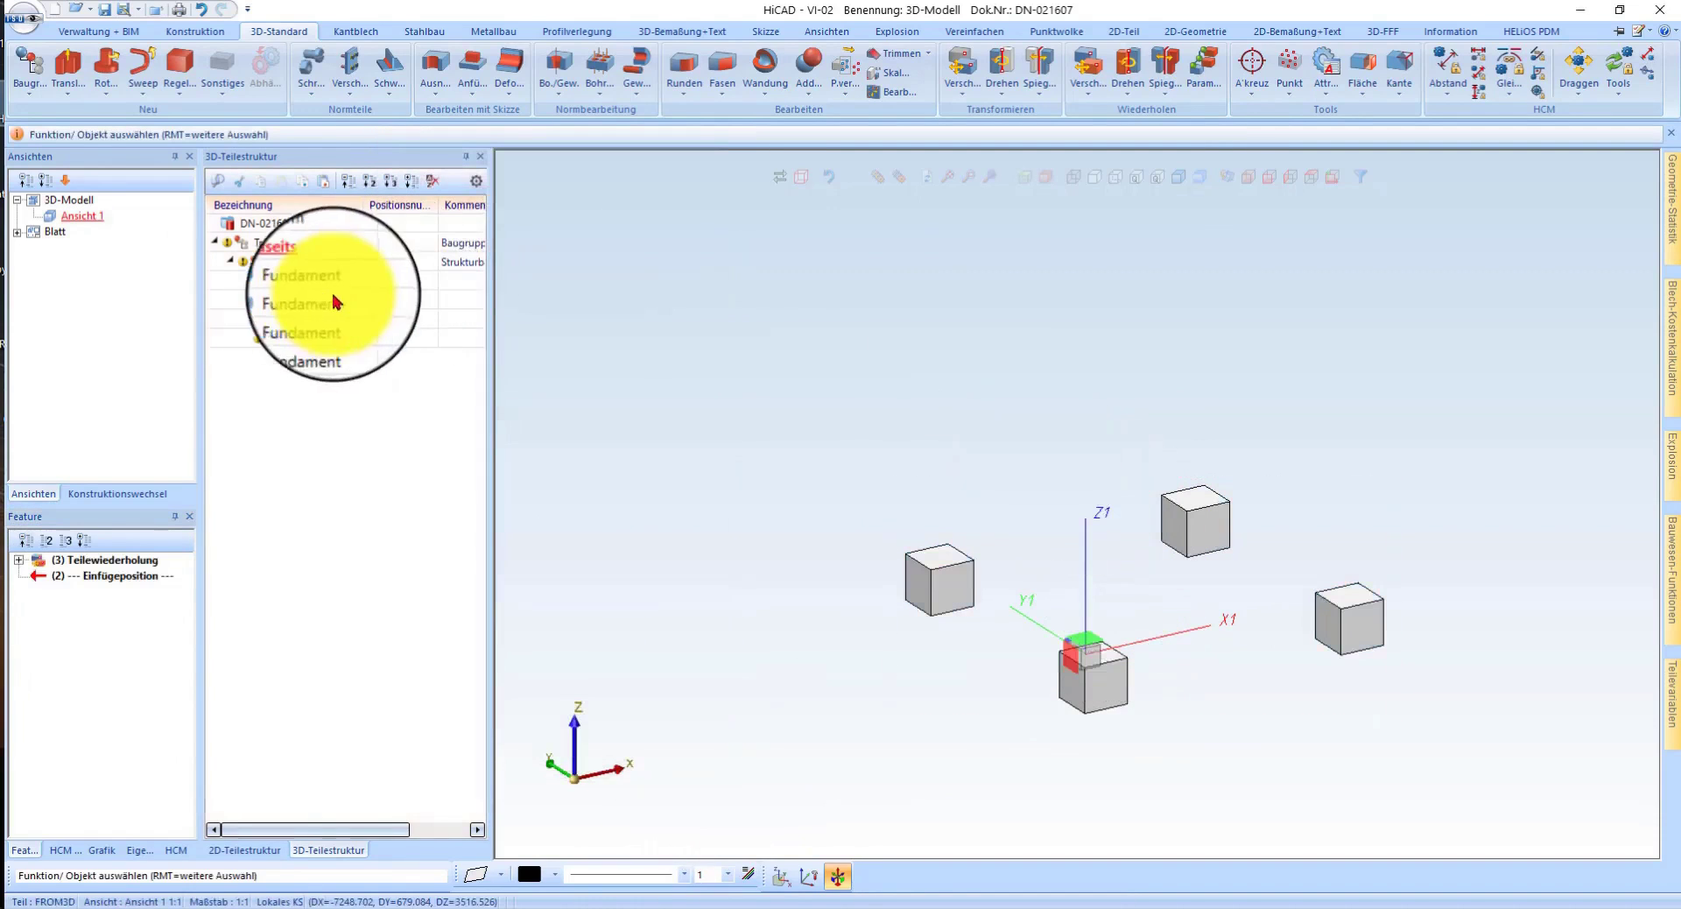
click(317, 342)
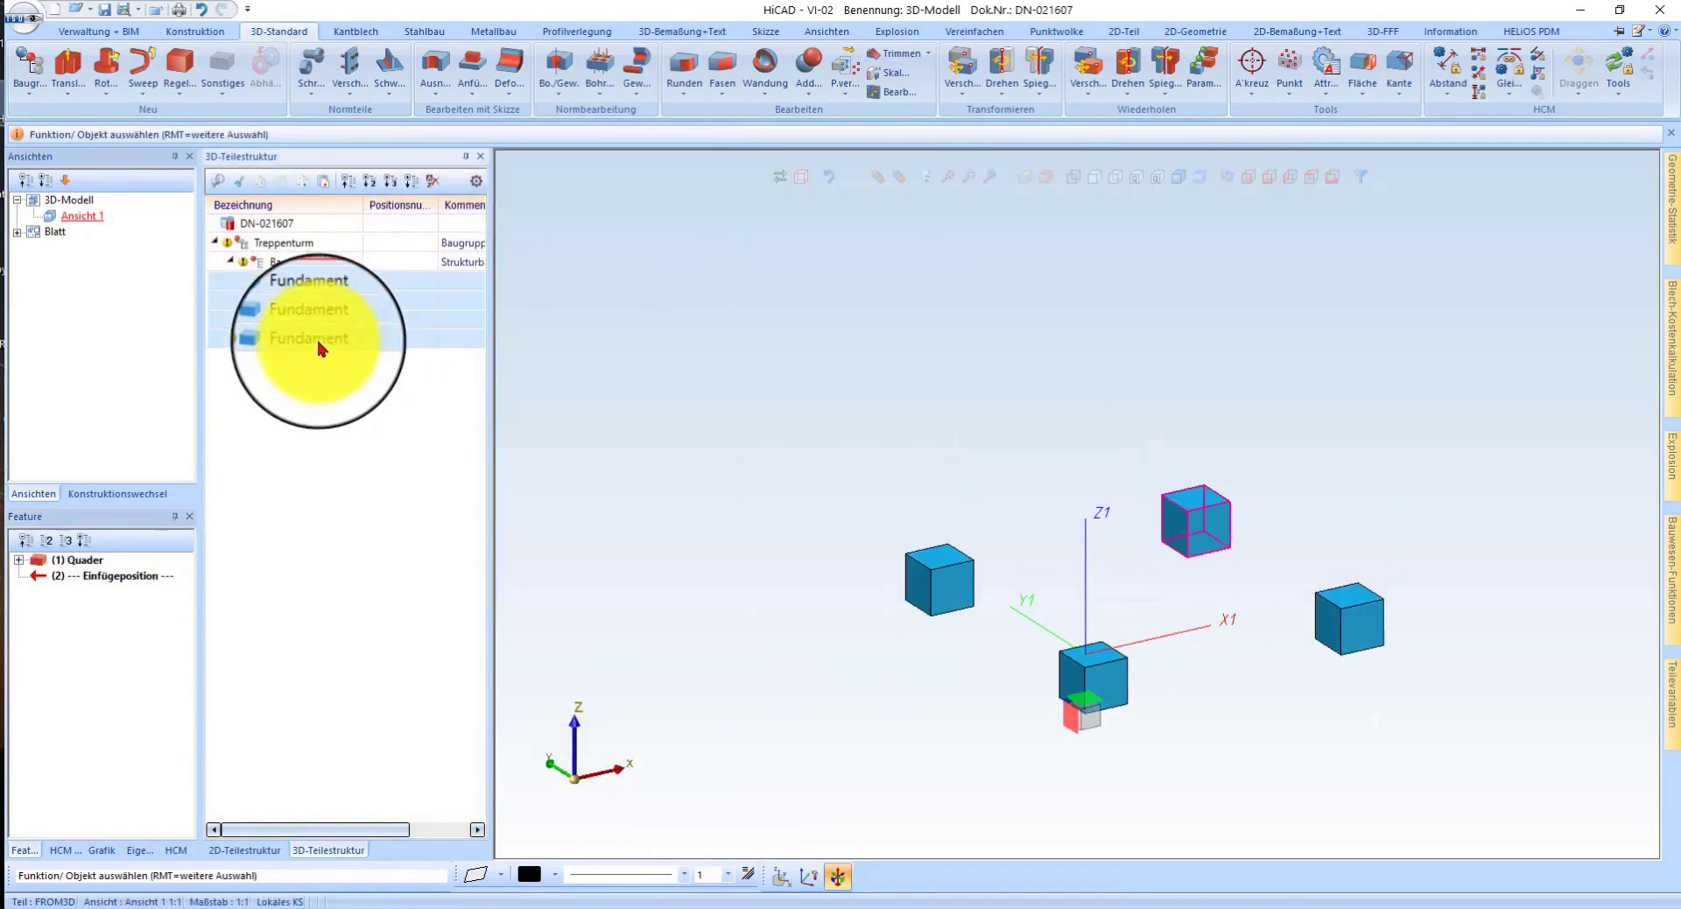
right_click(317, 339)
mouse_move(407, 810)
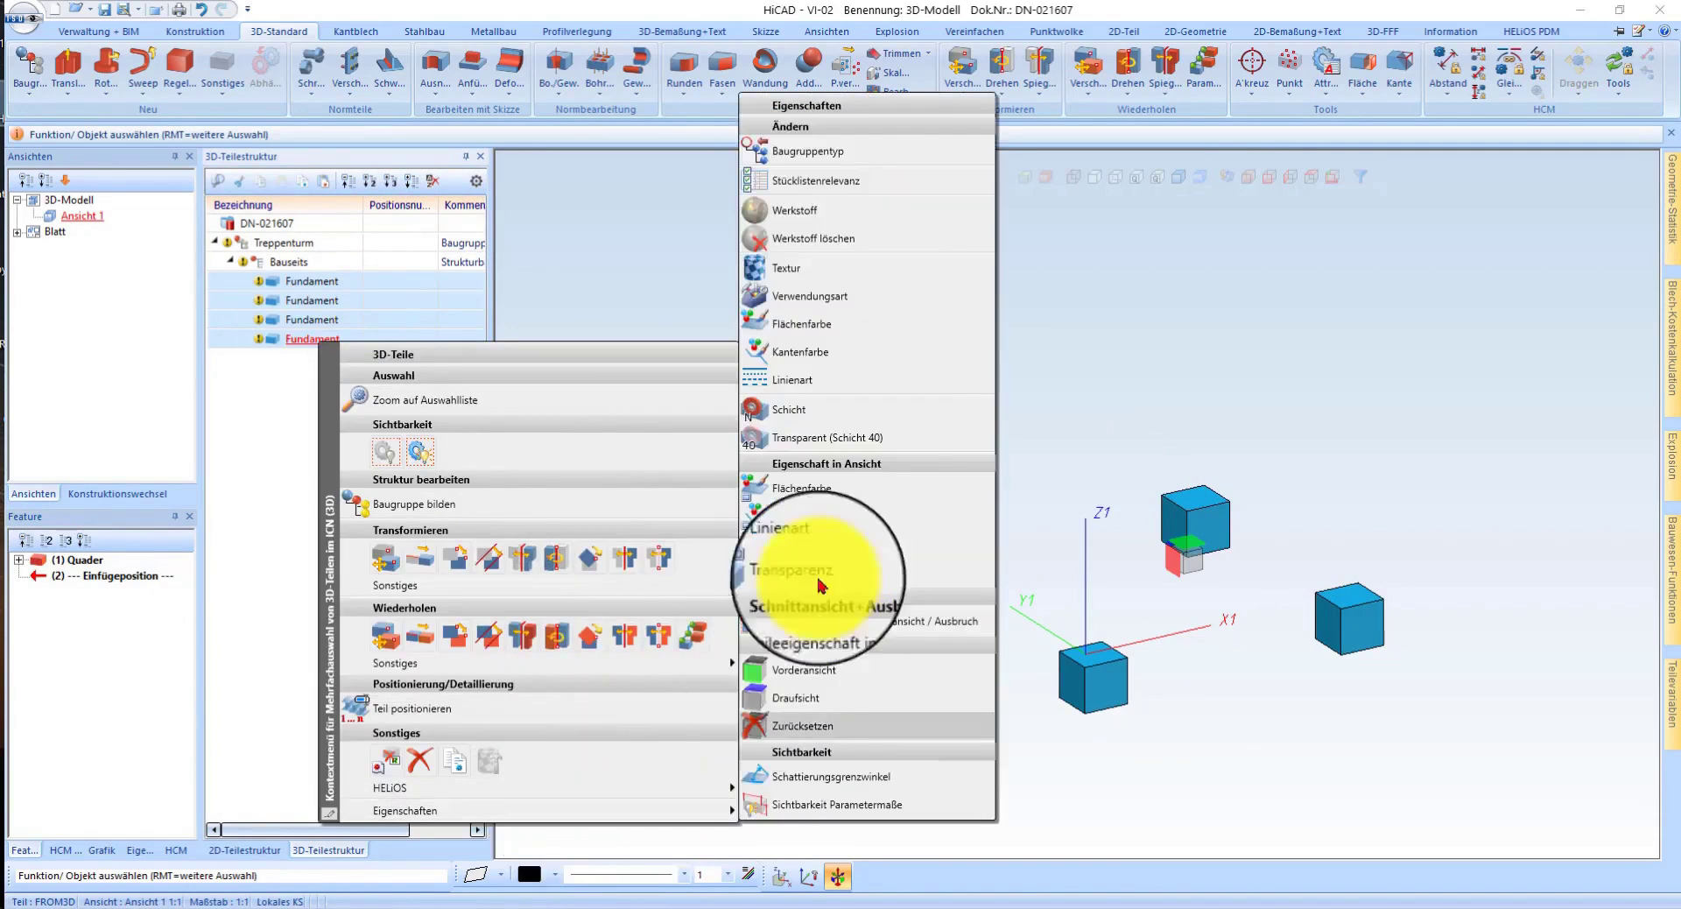
- Assign the Beton material from the Bauwesen category to the four foundations
click(801, 210)
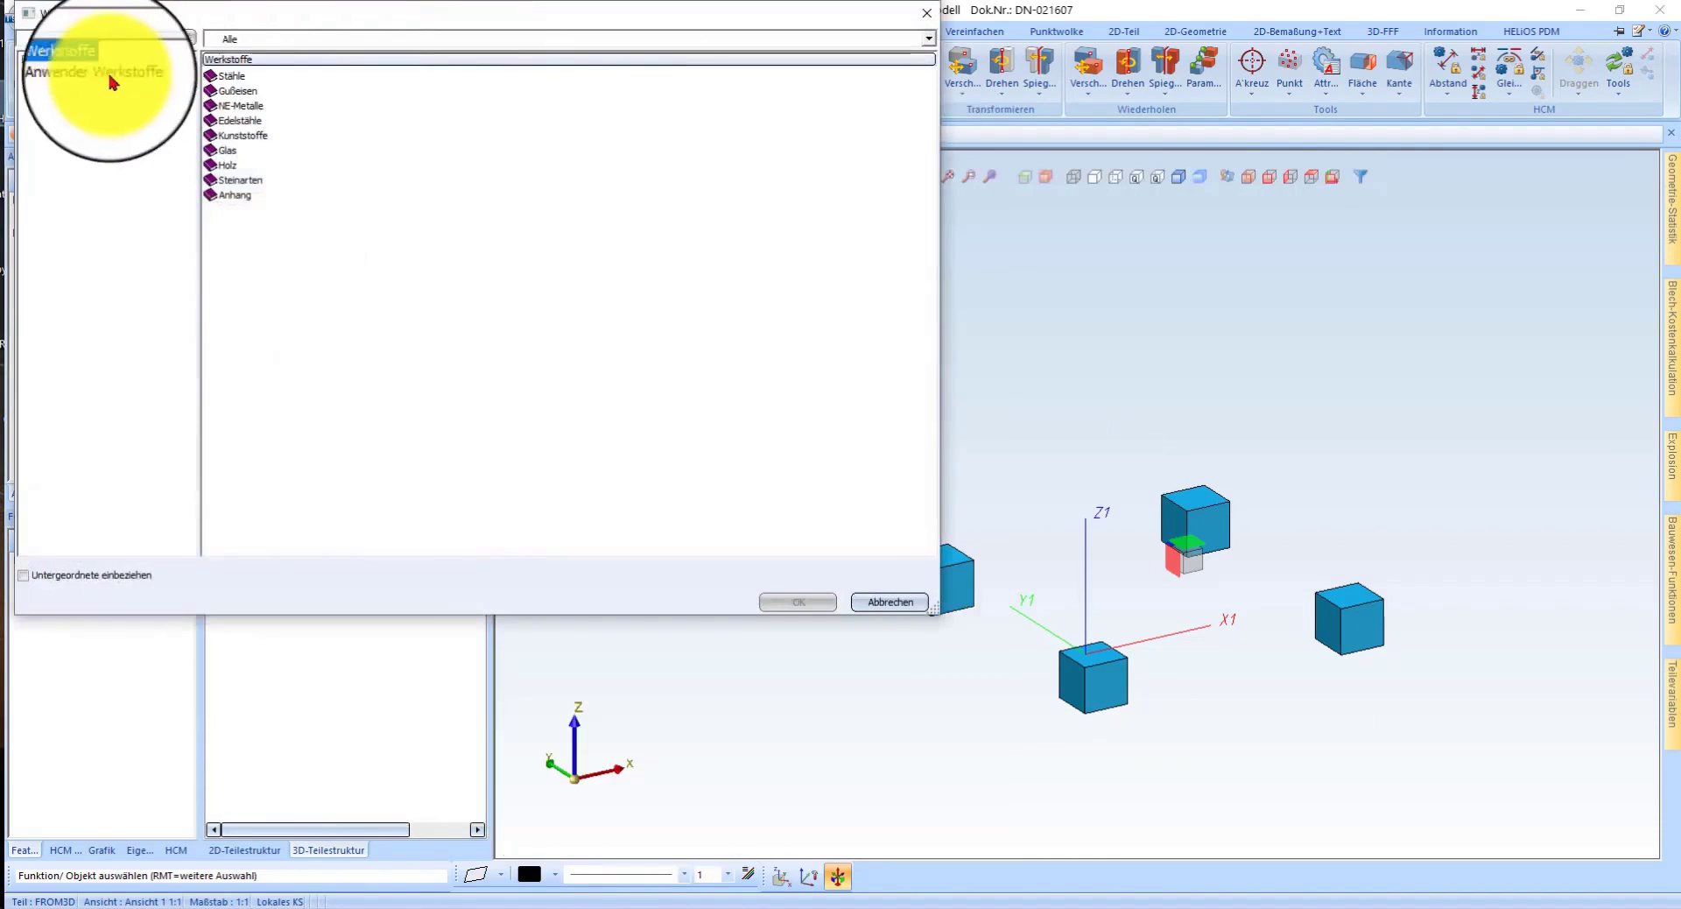
double_click(90, 86)
click(130, 100)
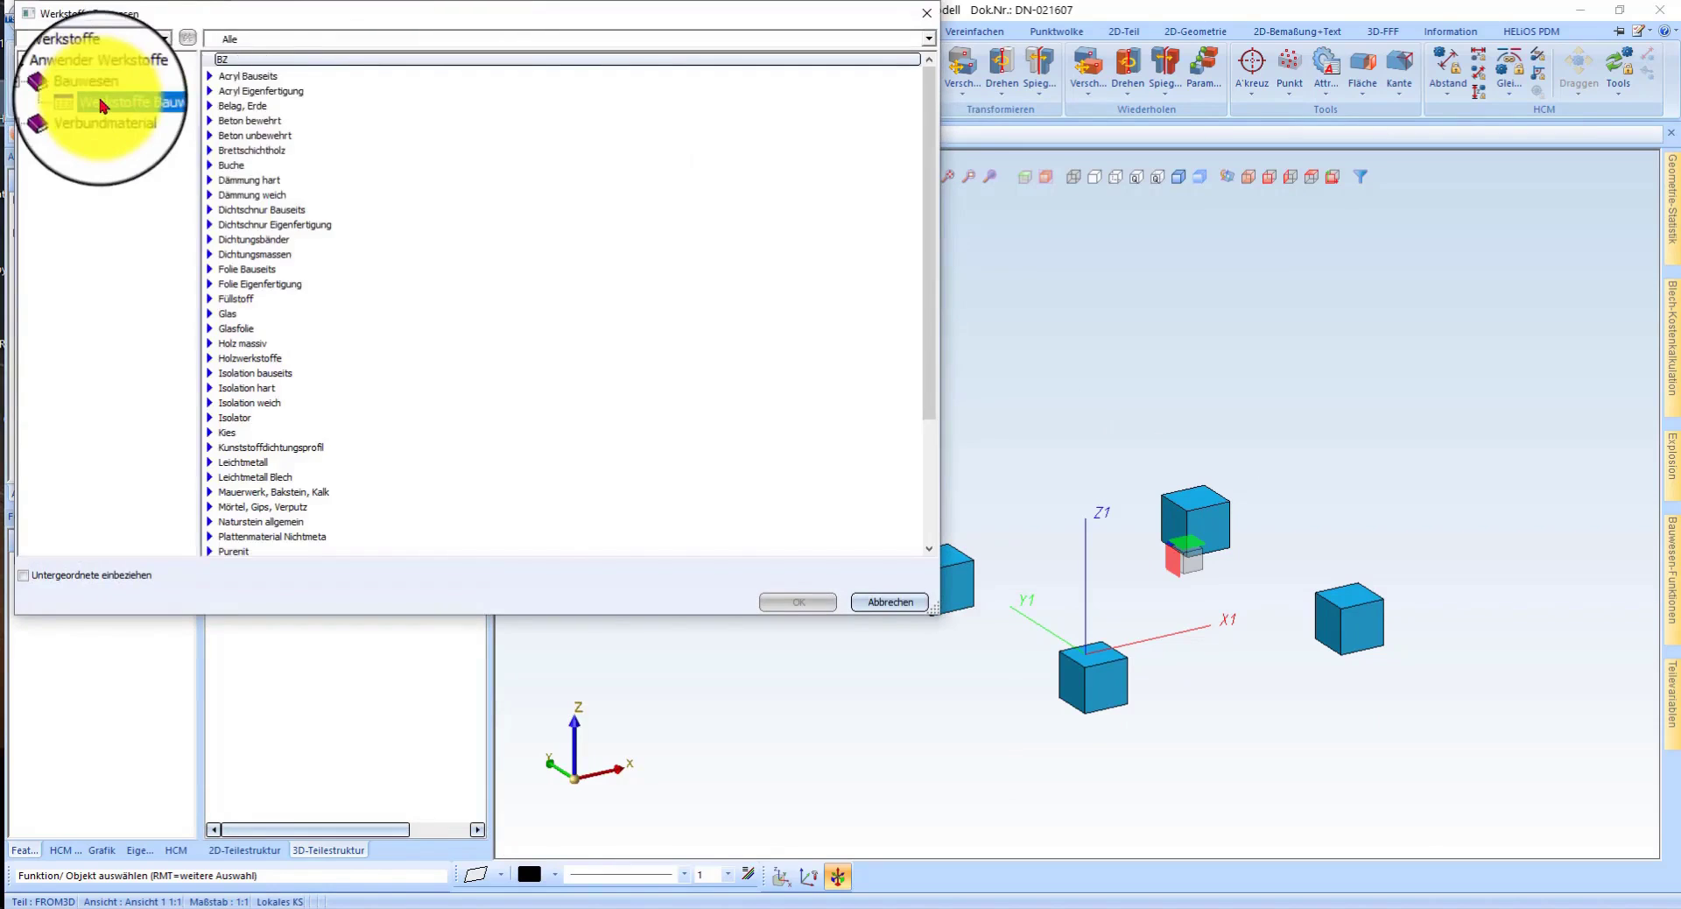
double_click(270, 125)
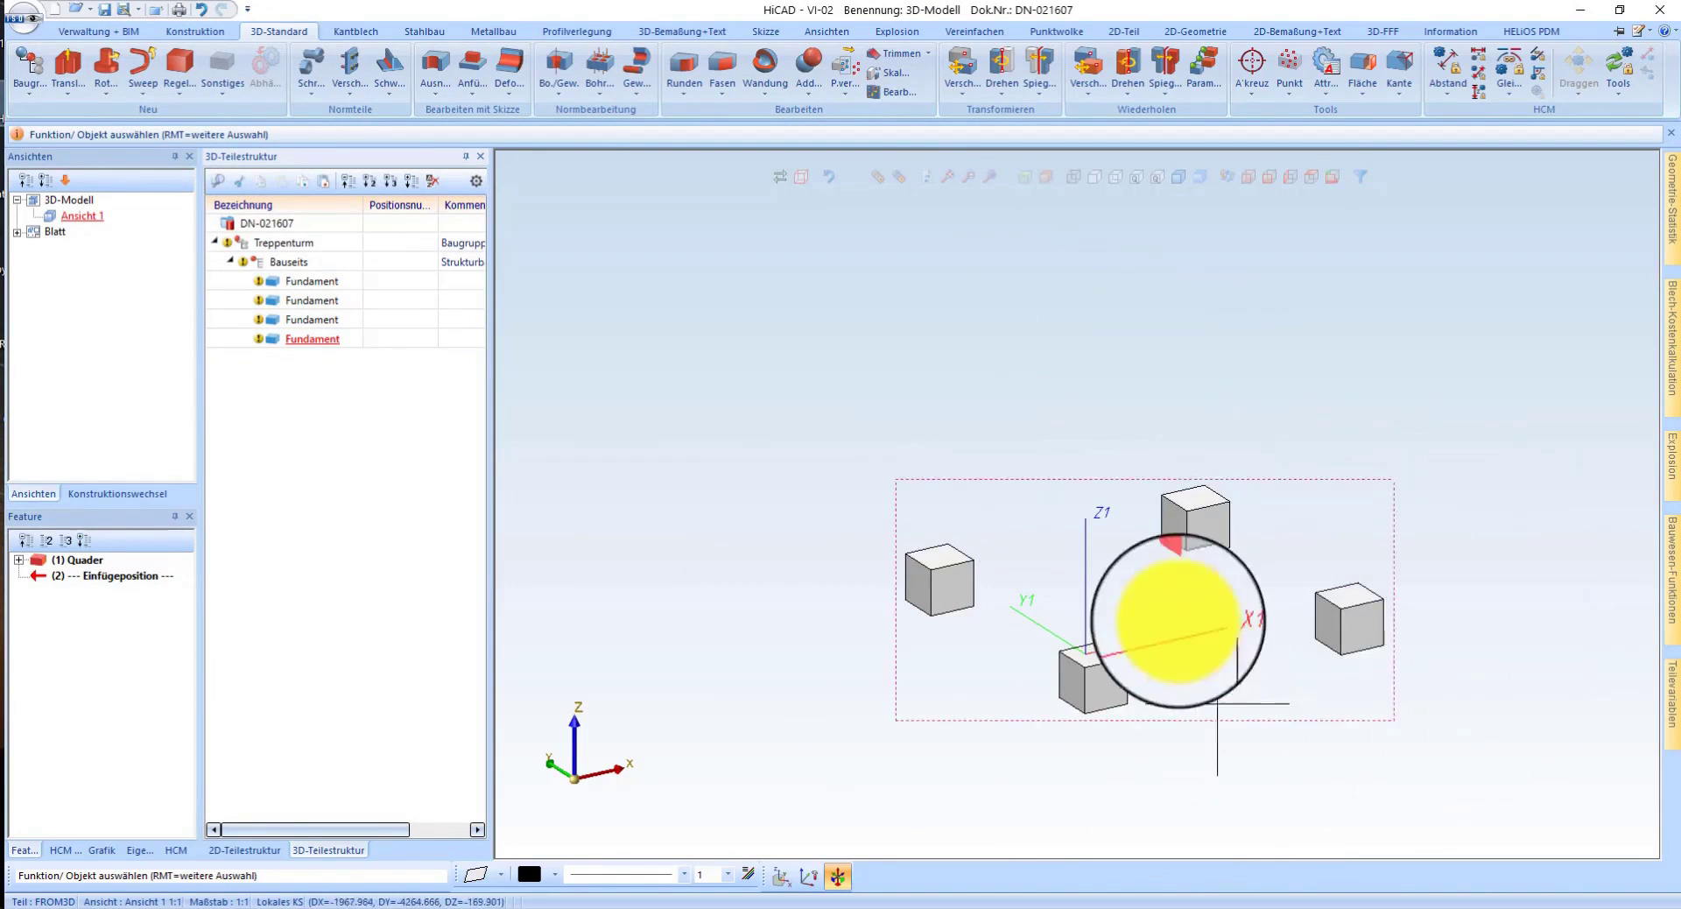
- Create a new structural assembly under Treppenturm and exclude it from the parts list
click(232, 265)
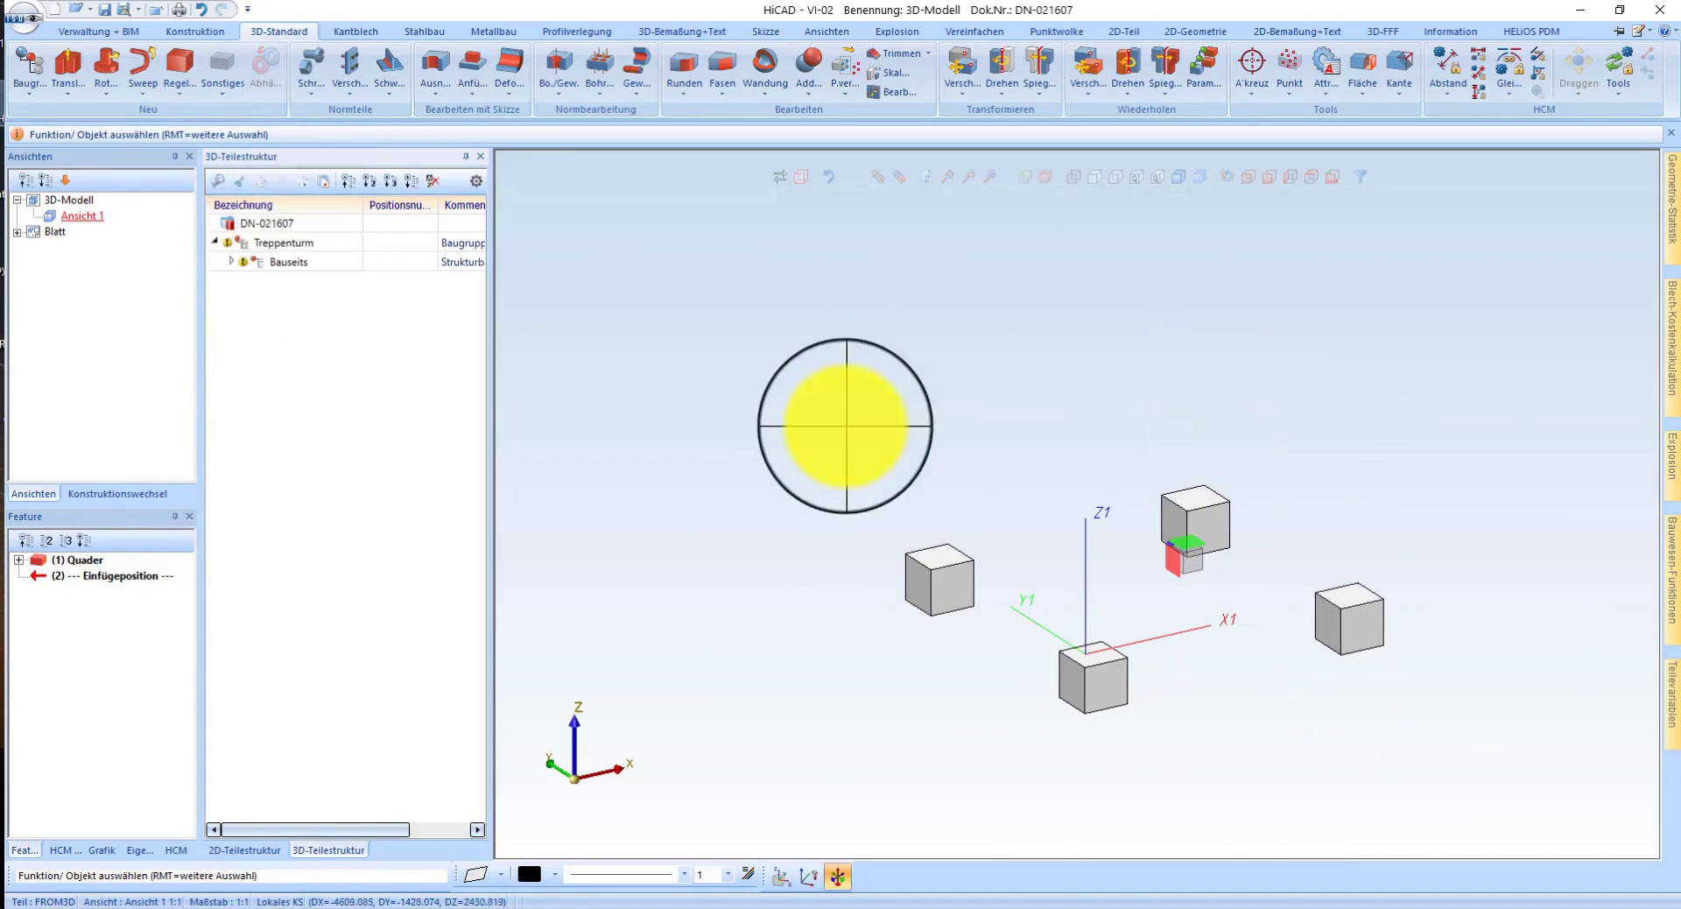
click(845, 427)
text(Stahlbau)
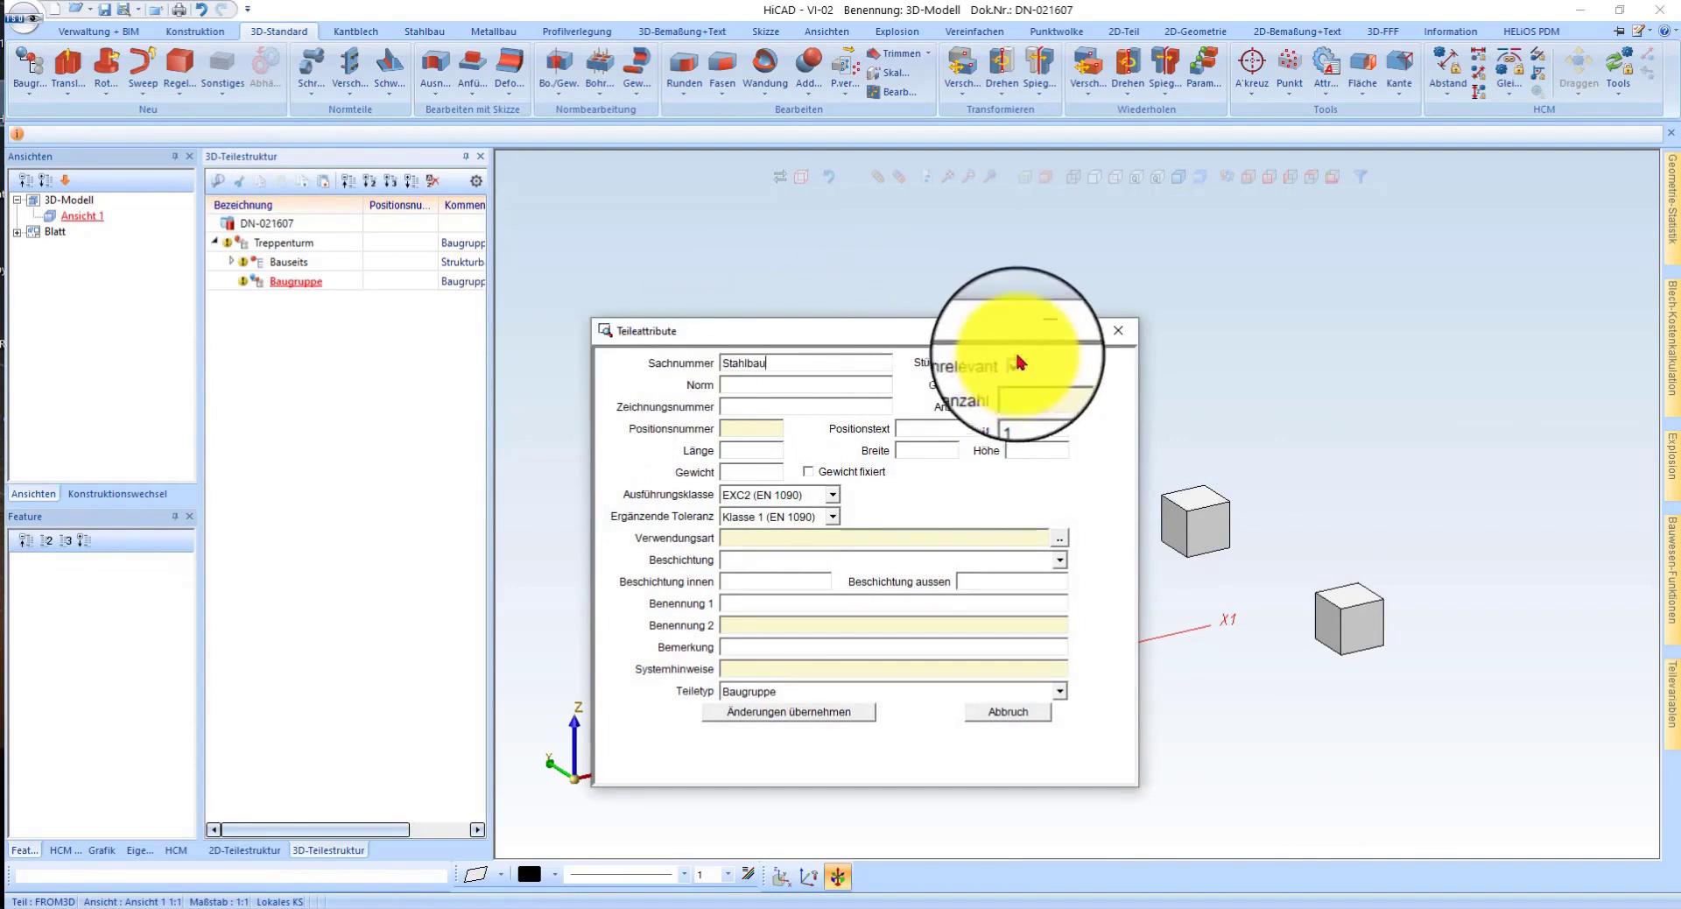
click(1015, 362)
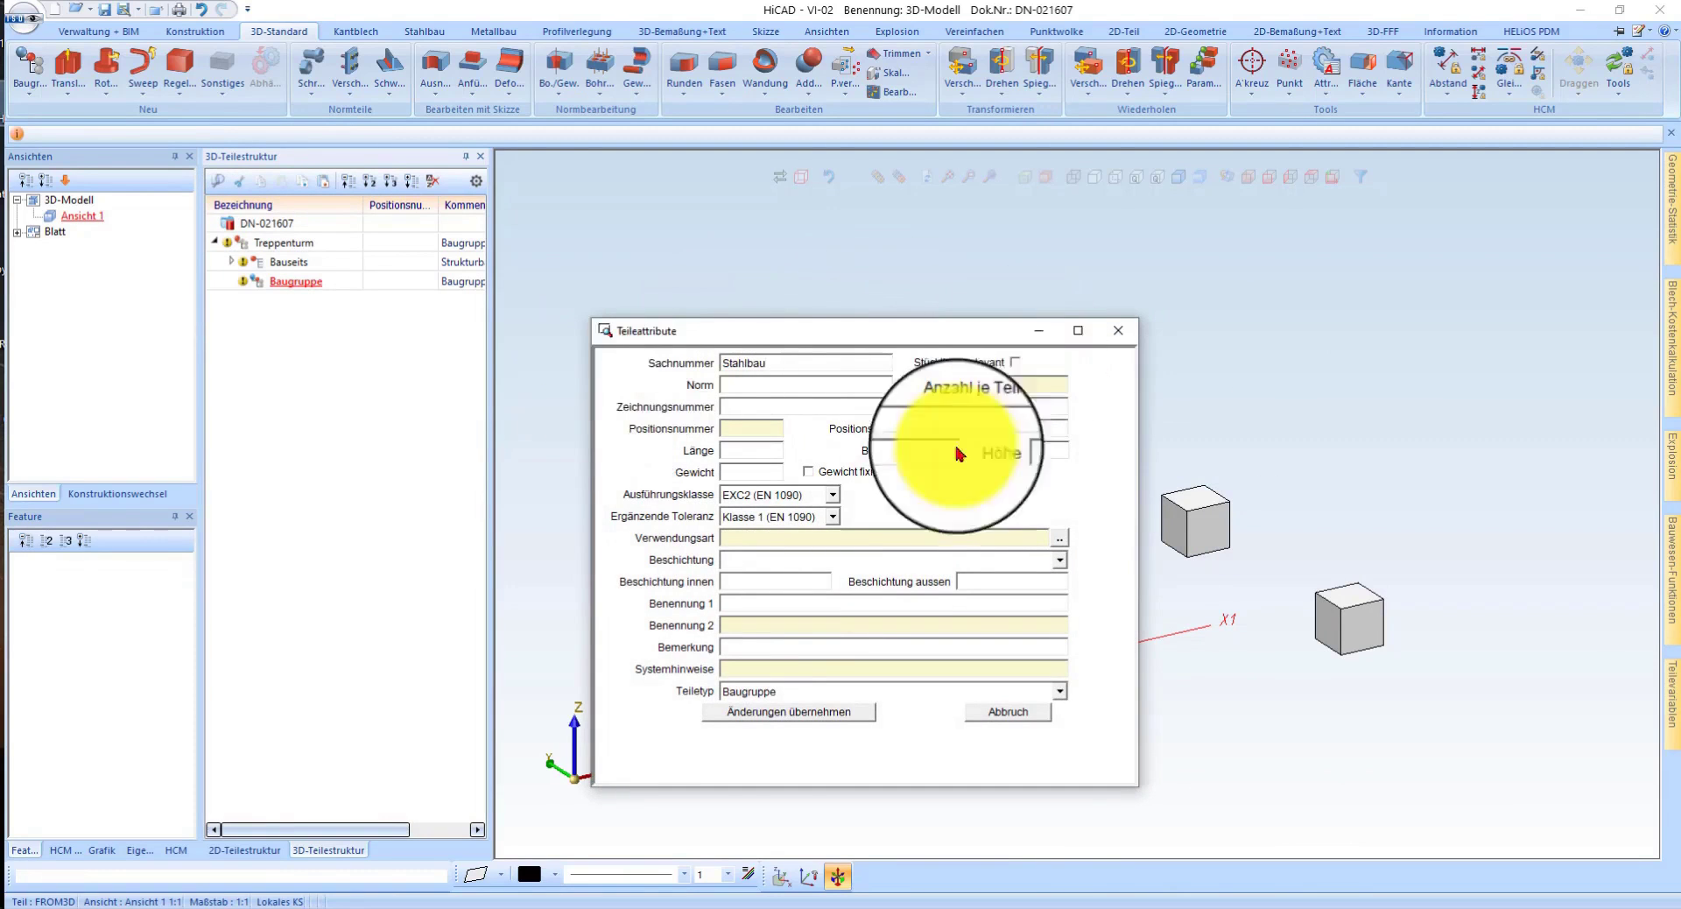
click(762, 698)
click(771, 834)
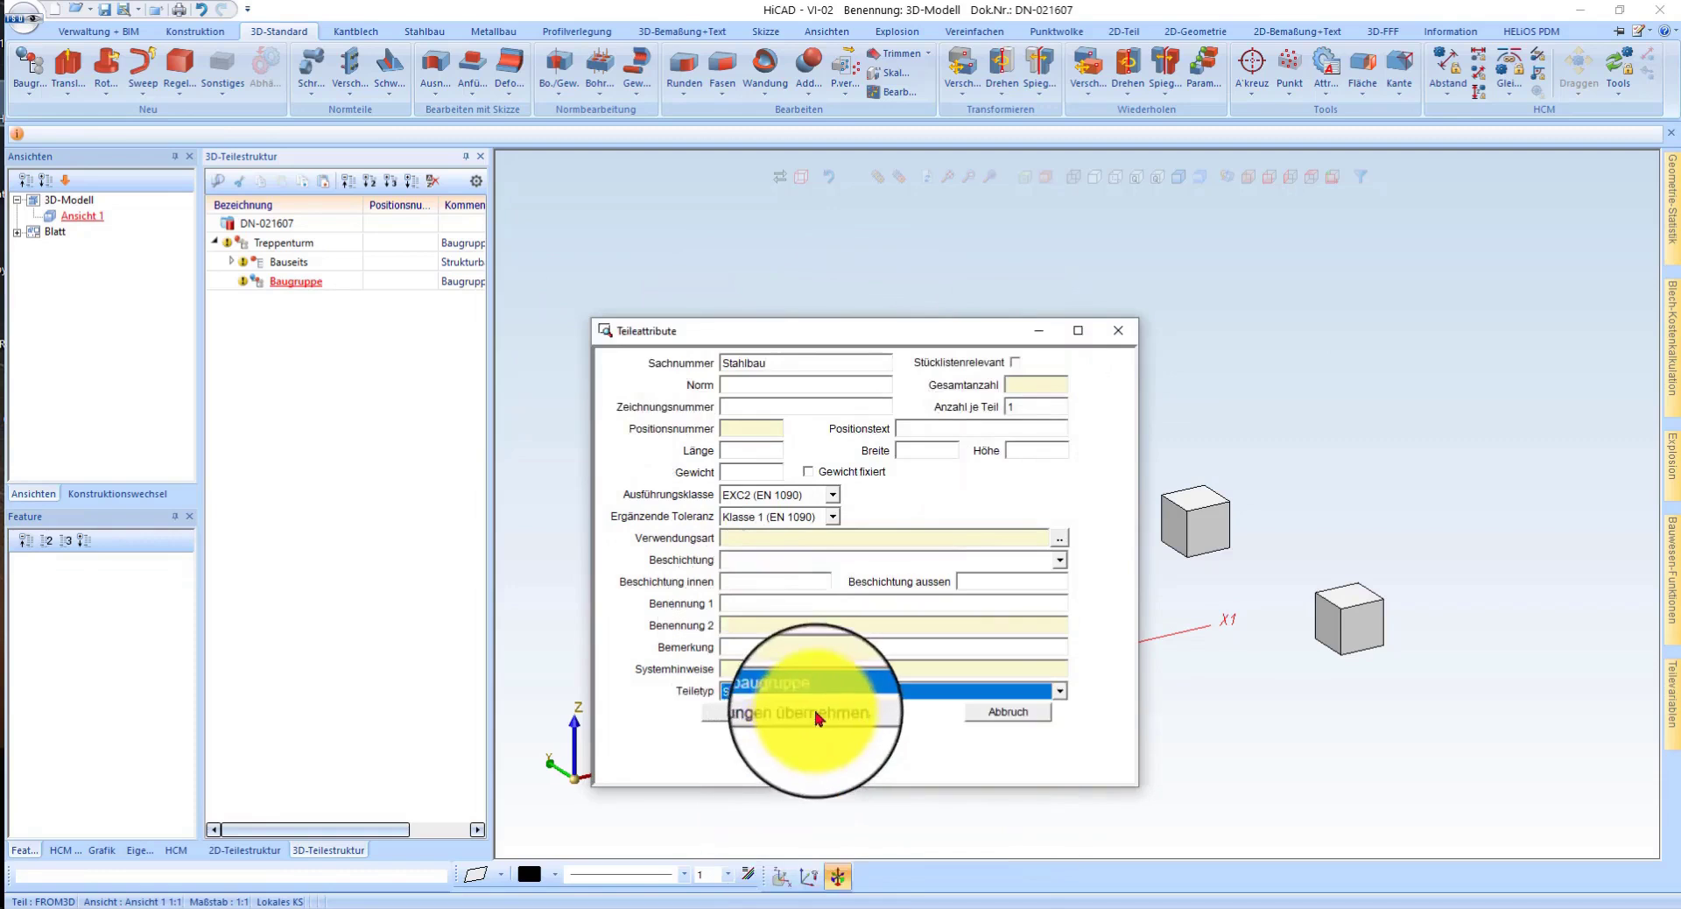
click(770, 712)
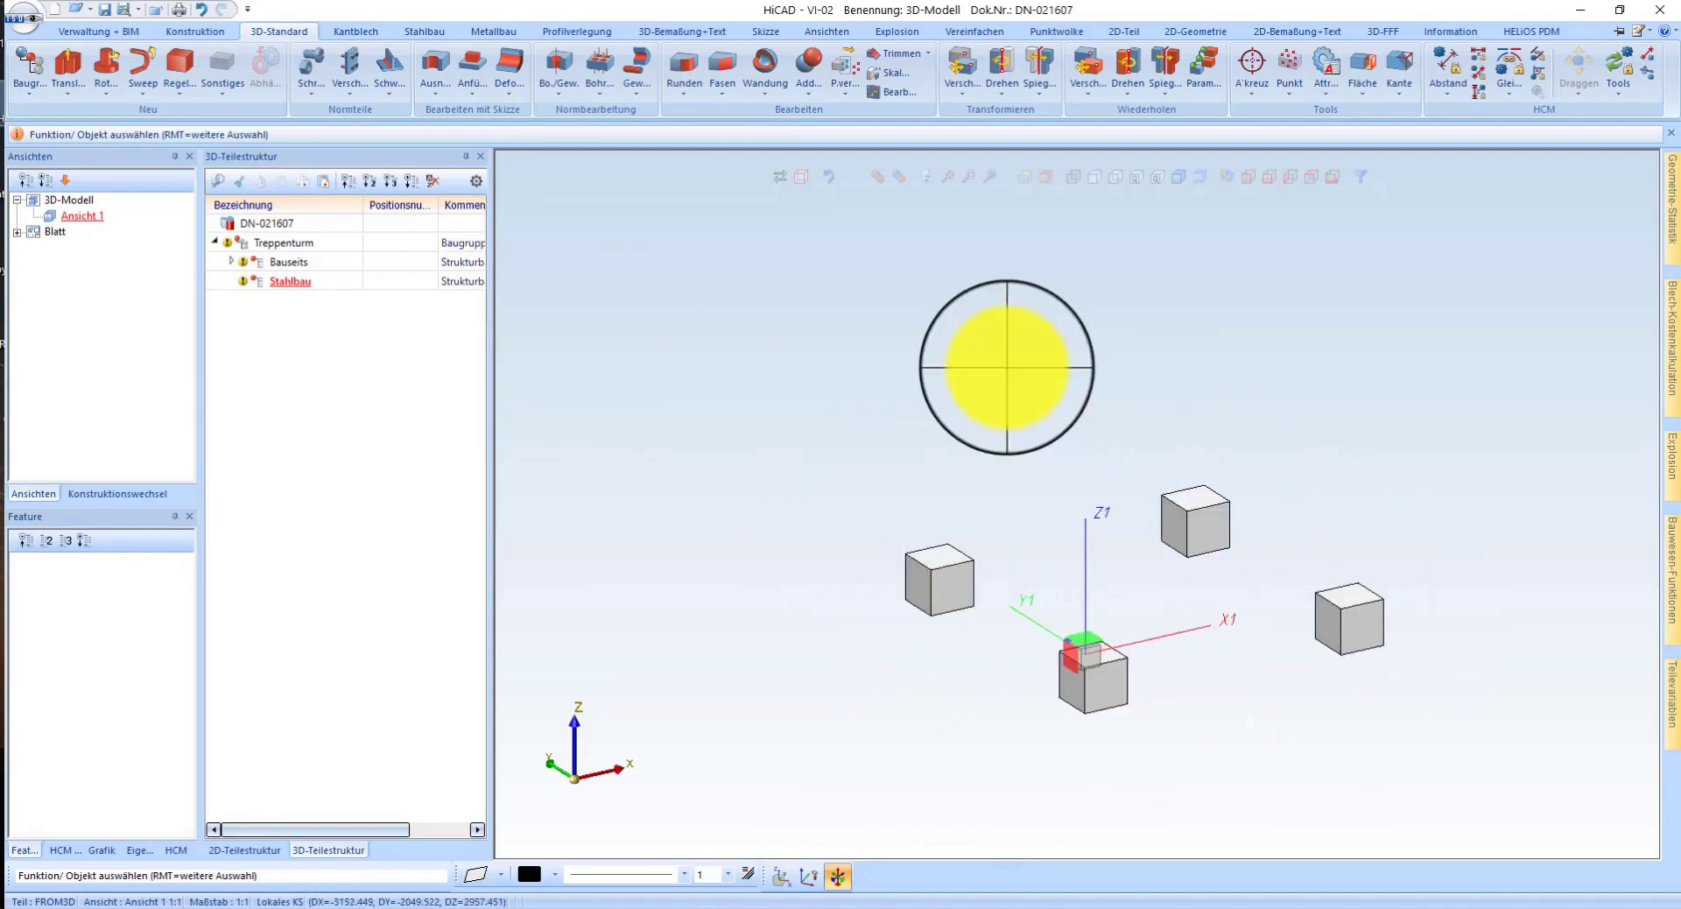
- Discard the extra assembly and drag Stahlbau into place beside Bauseits
click(1007, 366)
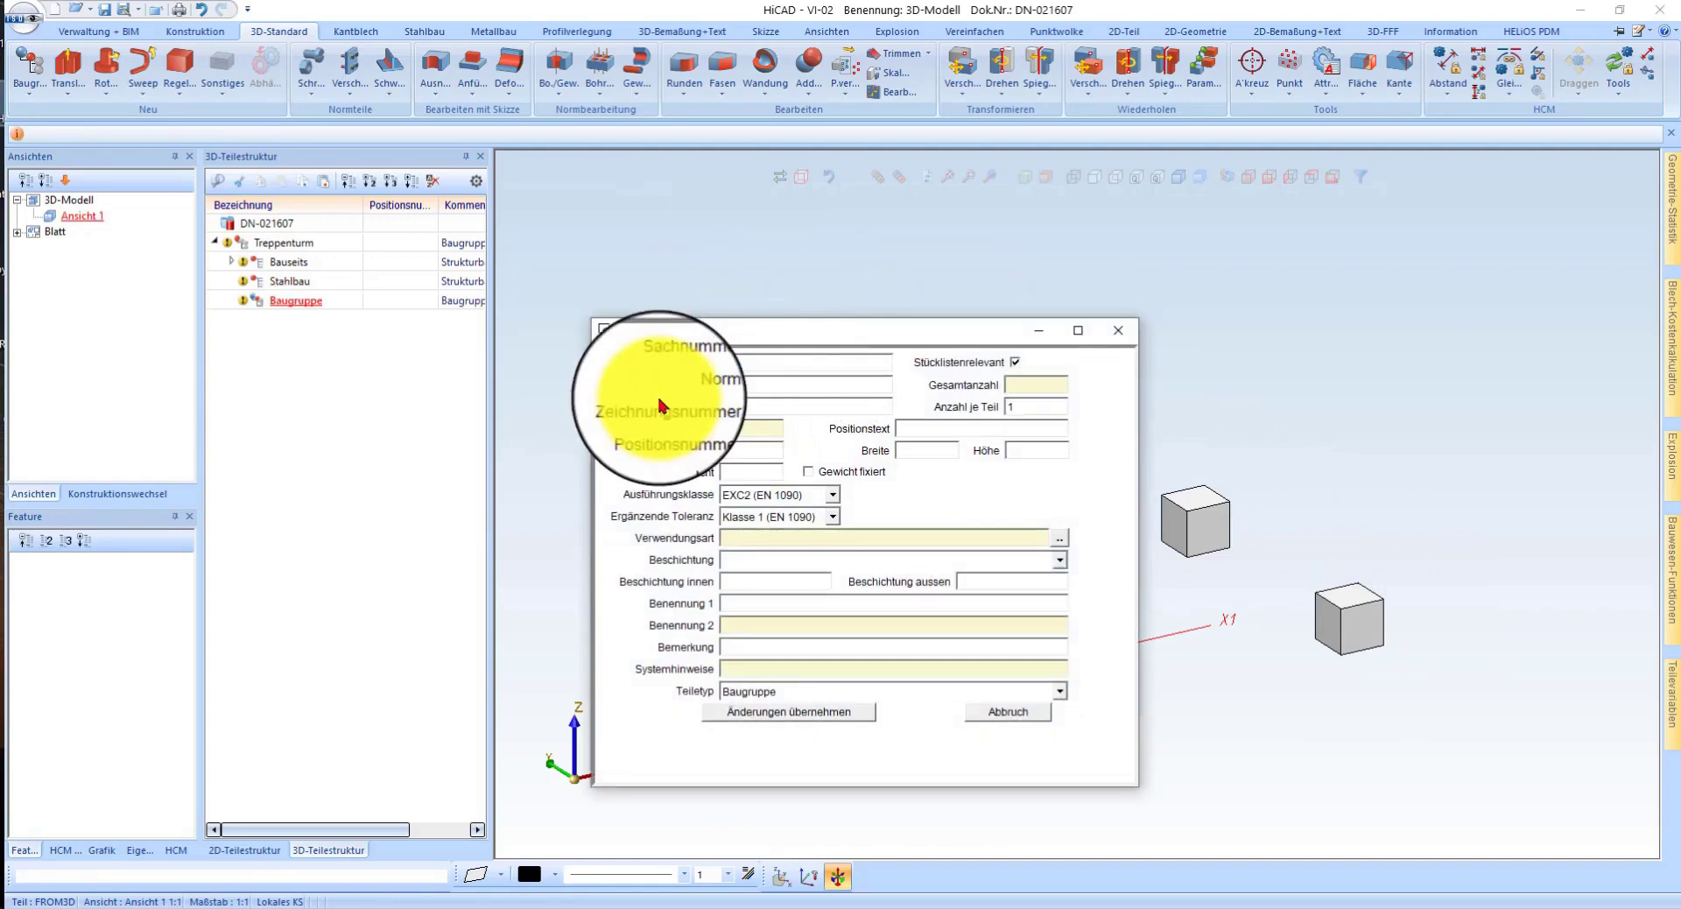
text(S)
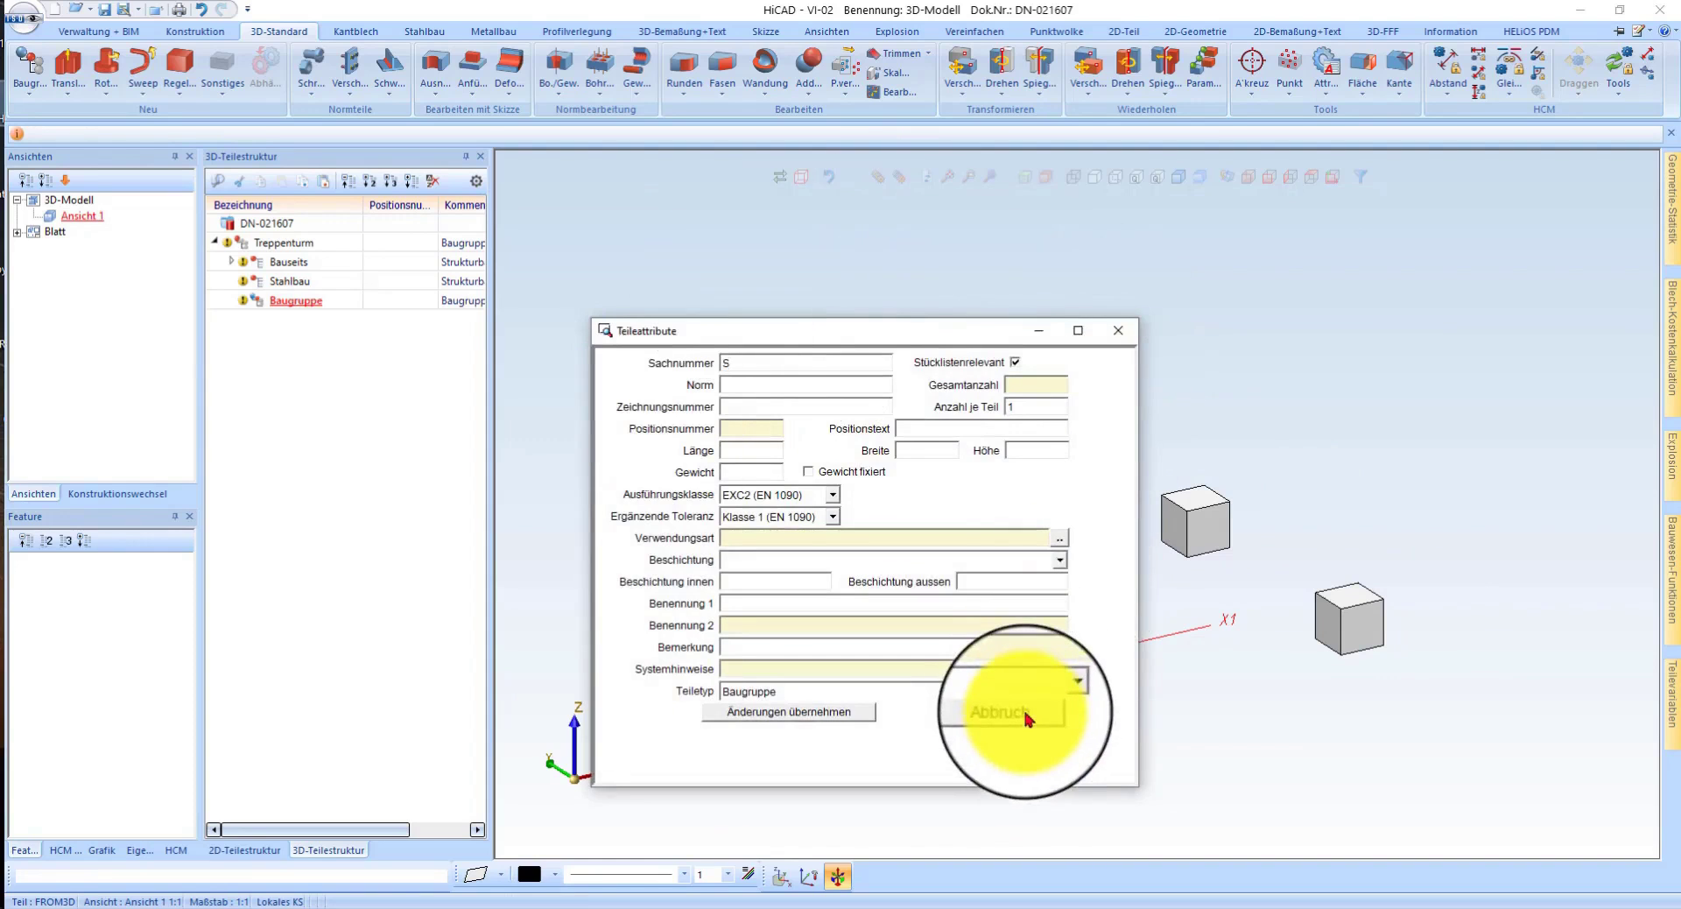
click(1029, 716)
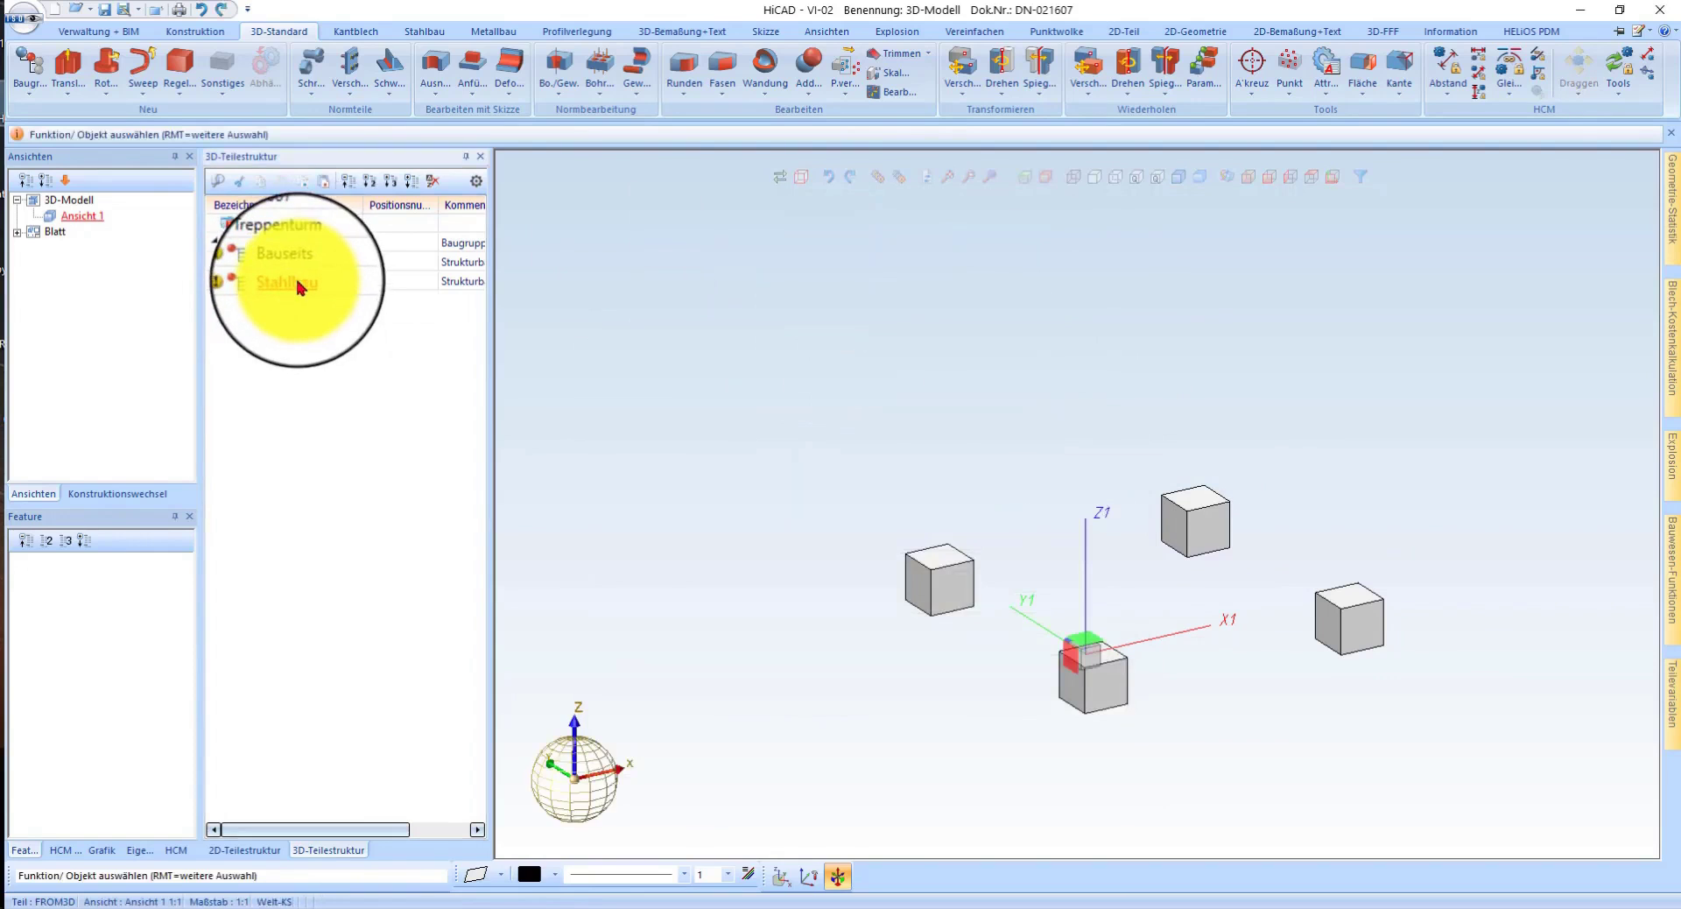
mouse_move(296, 276)
mouse_down()
mouse_move(263, 402)
mouse_move(298, 298)
mouse_up()
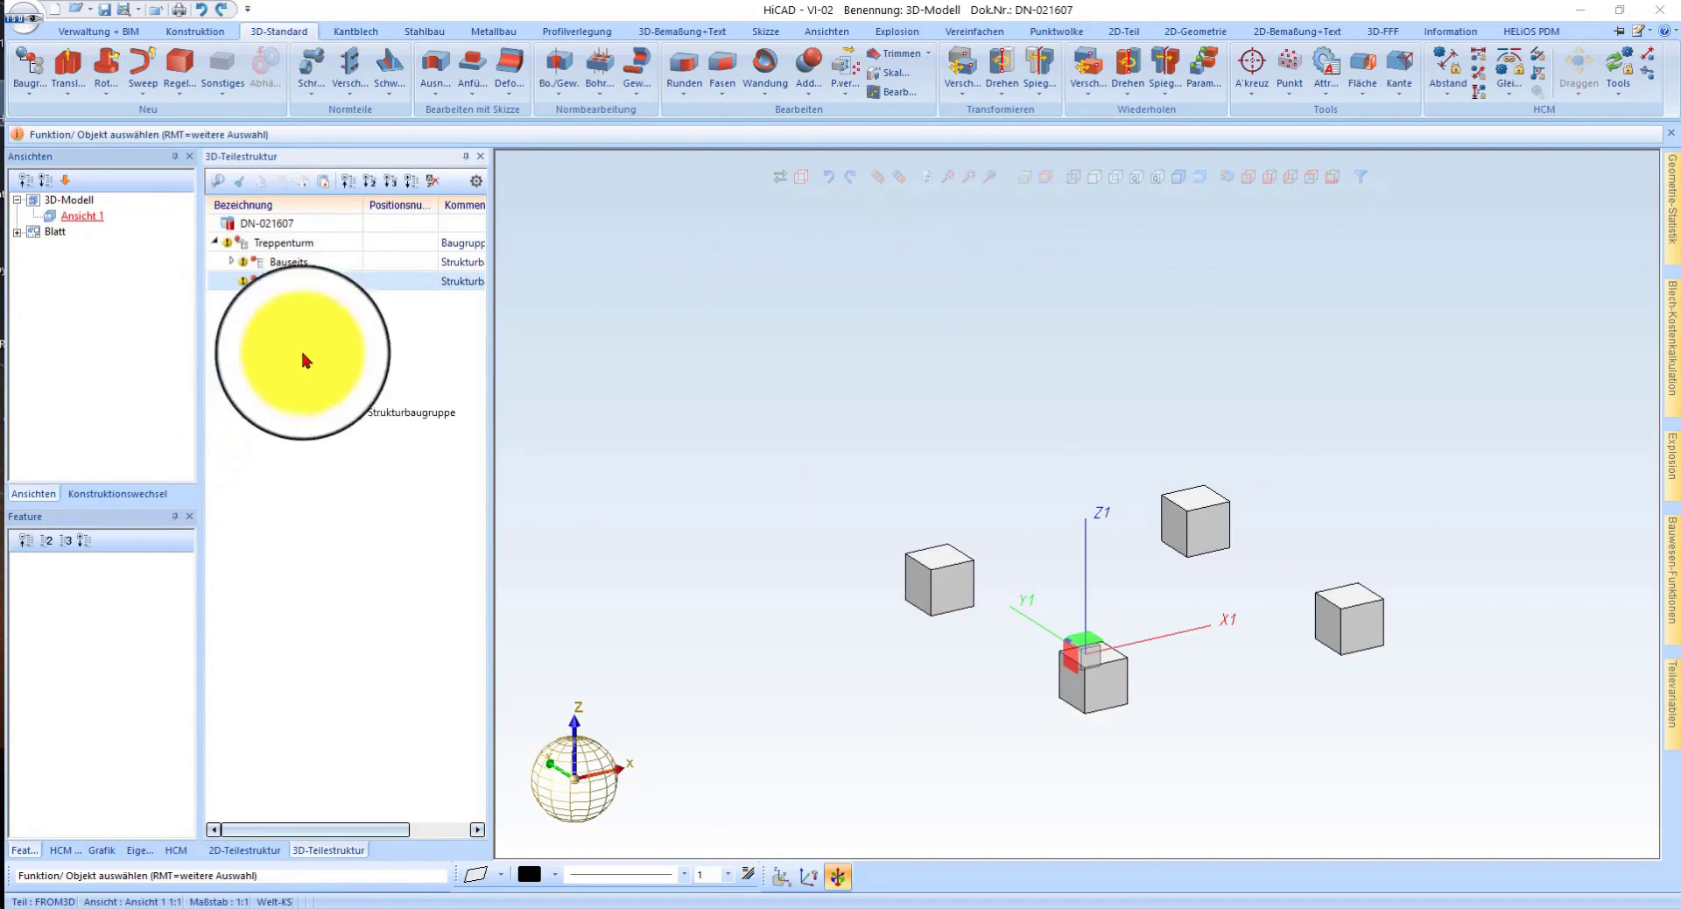
right_drag(292, 294, 299, 282)
click(281, 289)
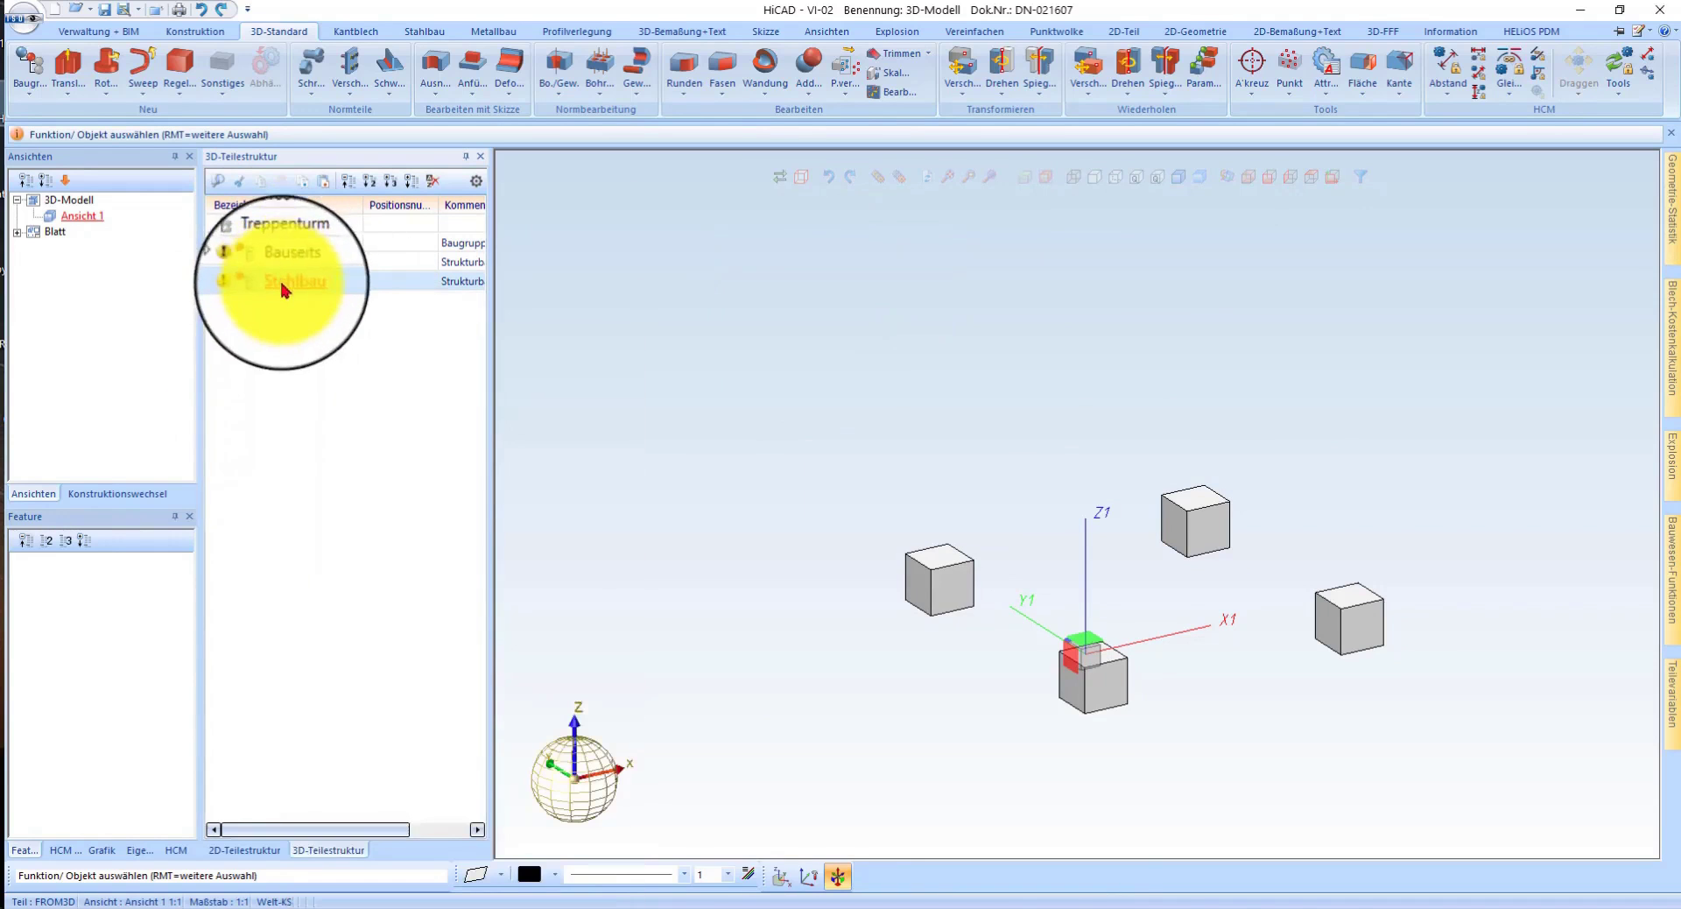
- Copy the Stahlbau assembly and rename the copy Steher
right_click(287, 280)
click(274, 282)
right_click(263, 283)
click(271, 282)
drag(271, 282, 282, 241)
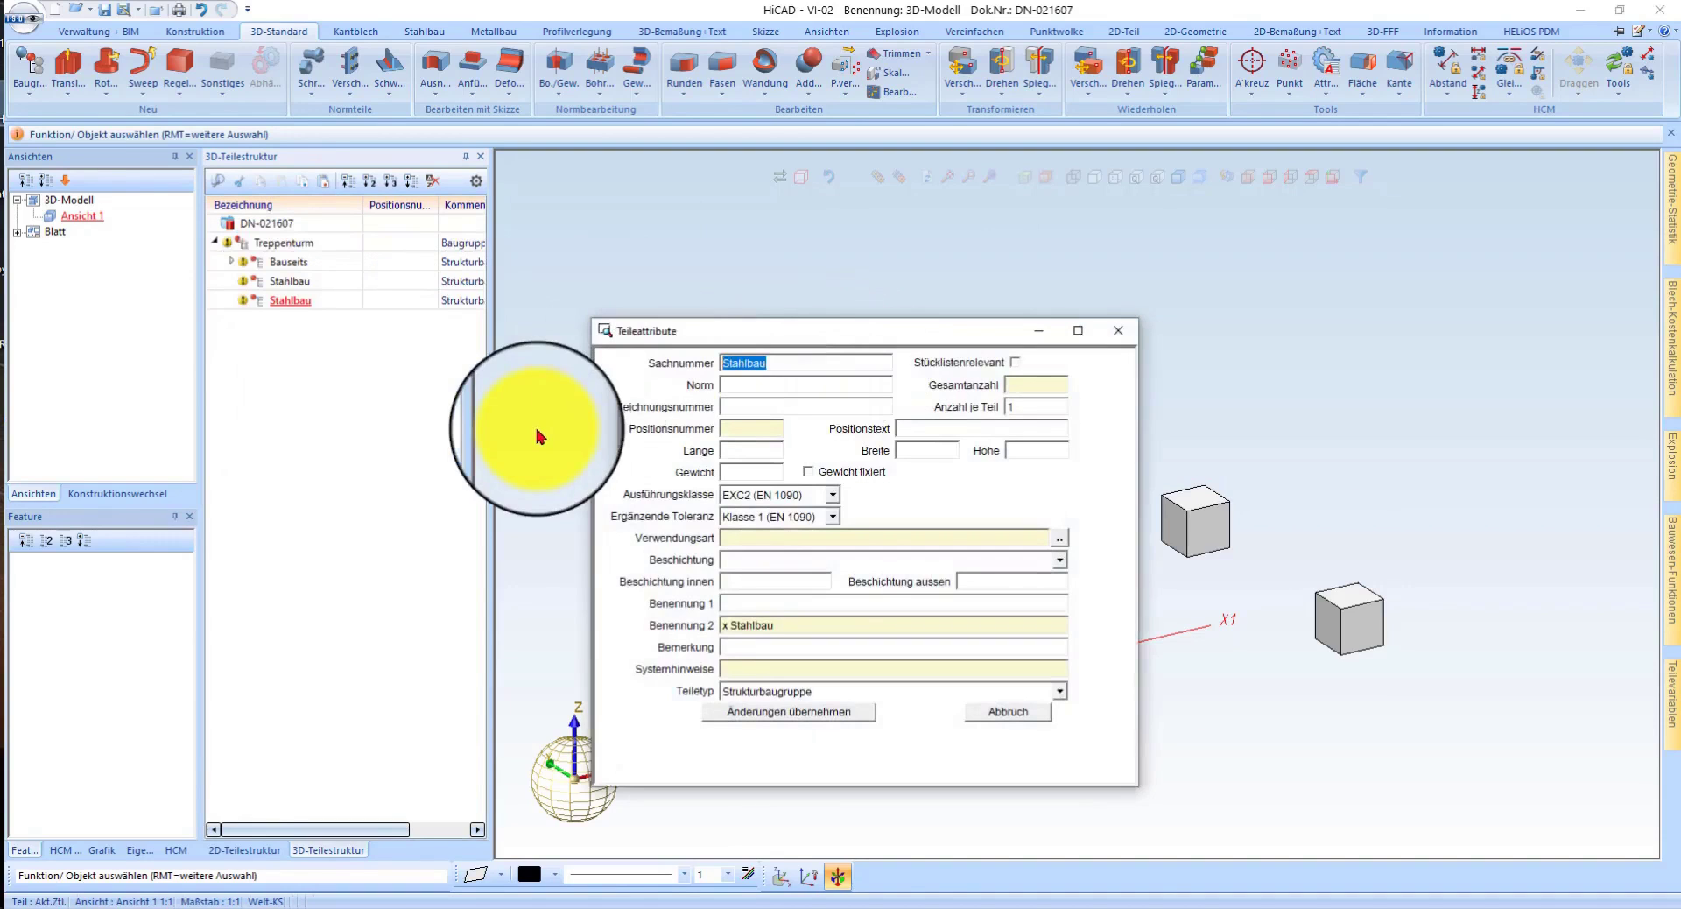
text(eher)
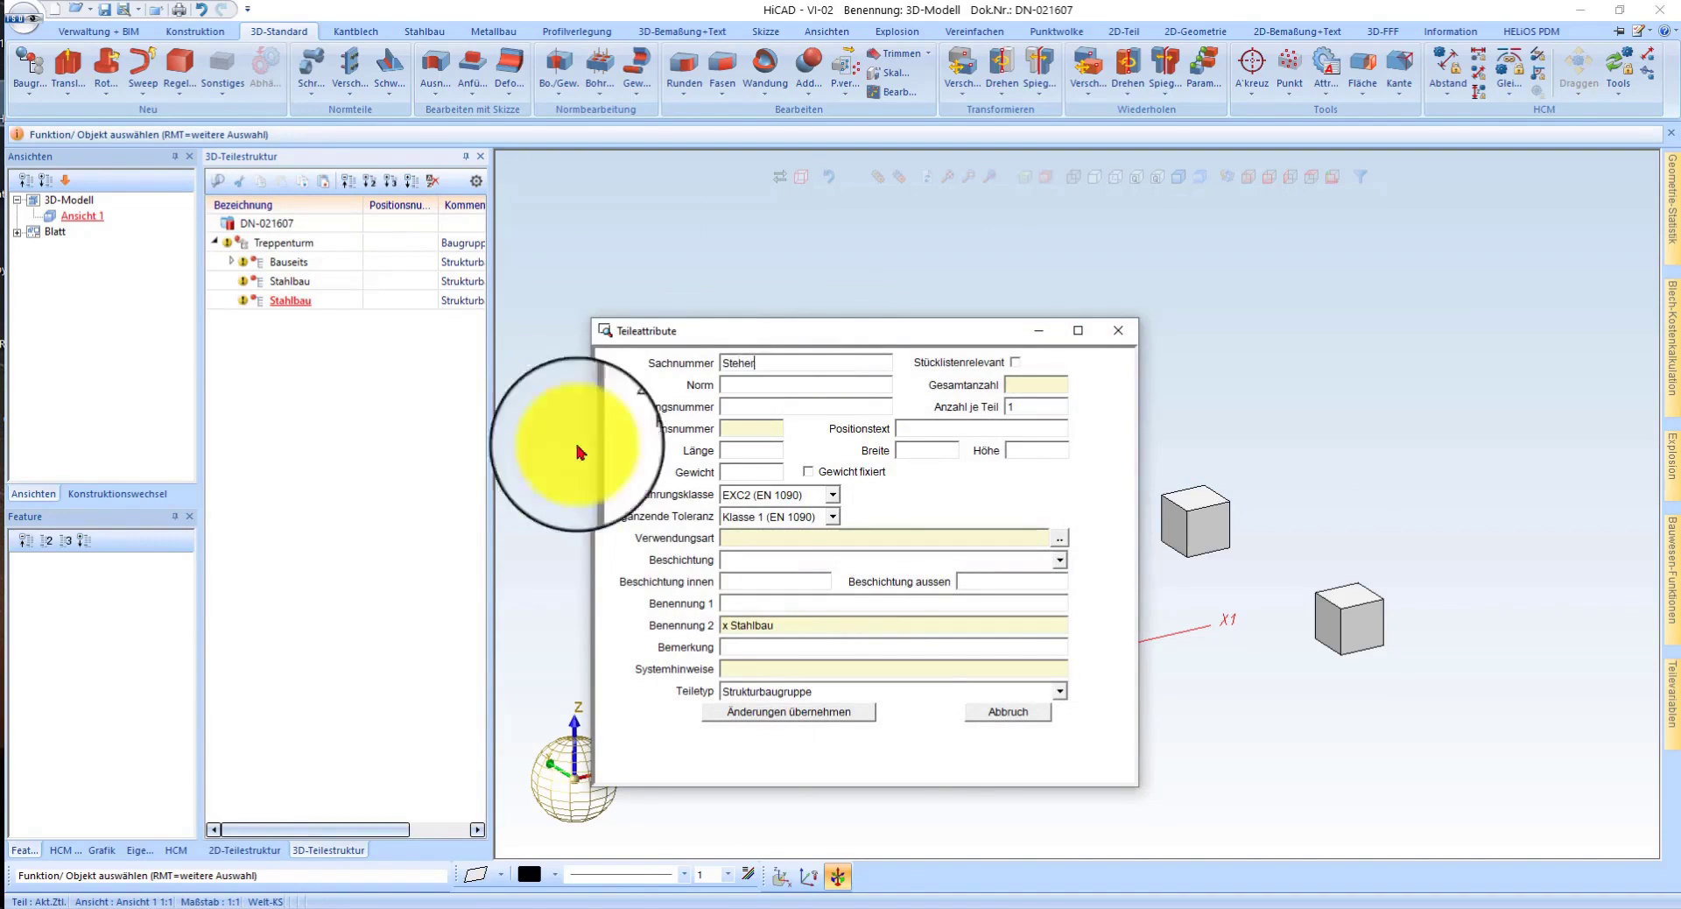
click(841, 711)
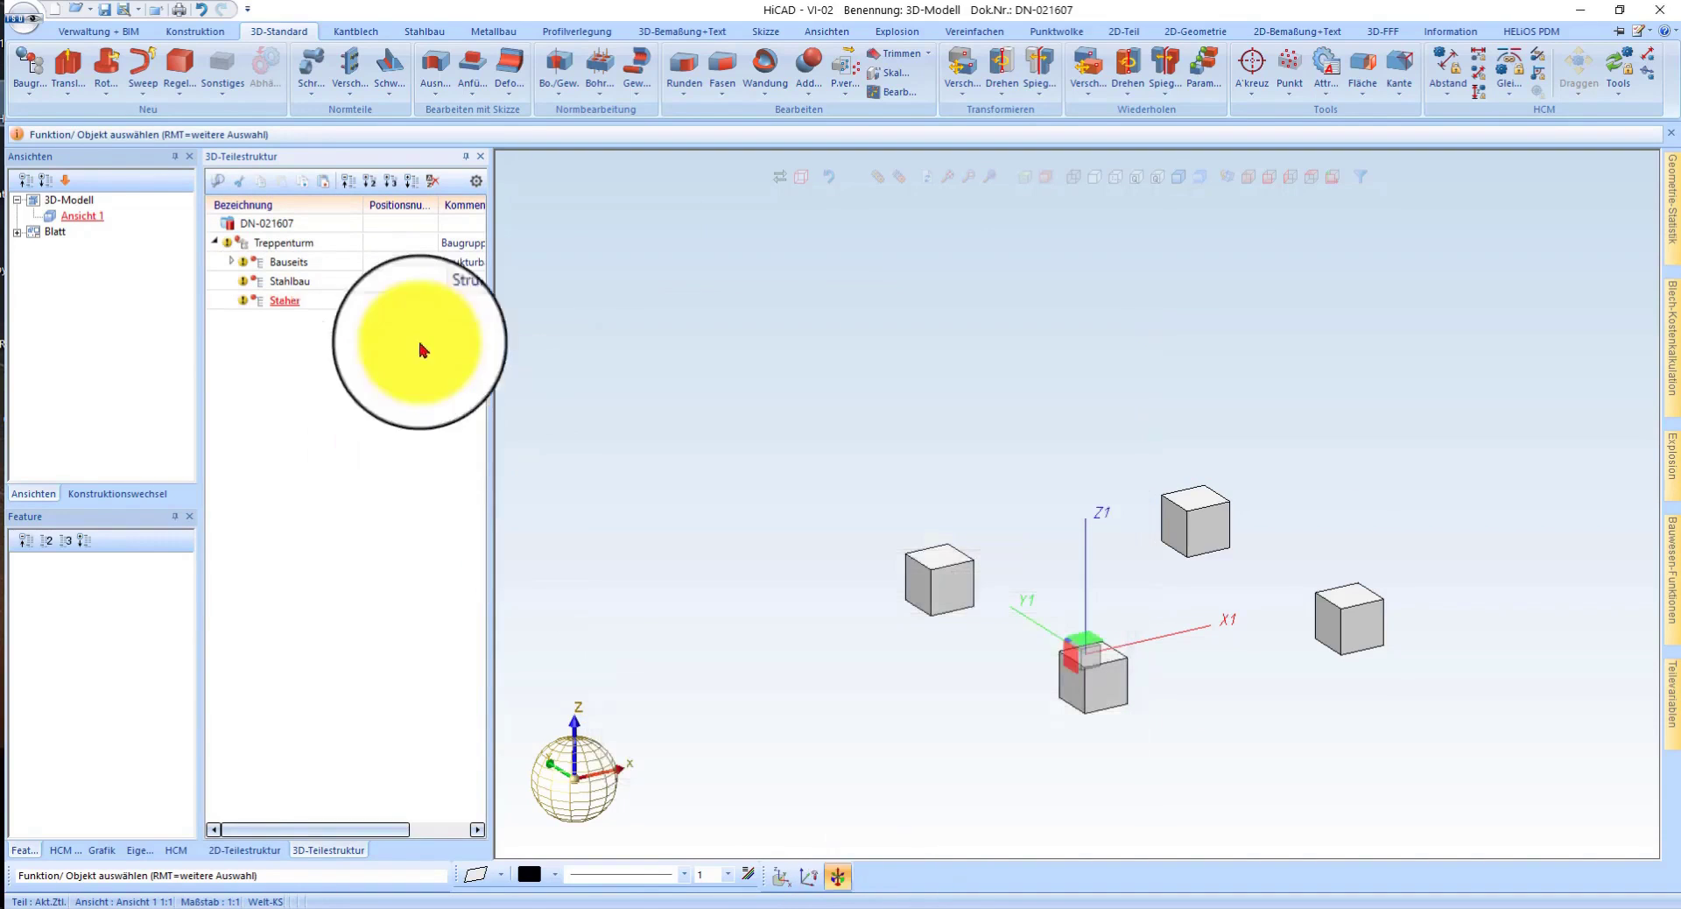
- Nest Steher inside Stahlbau and rename the second copy Treppen
click(283, 304)
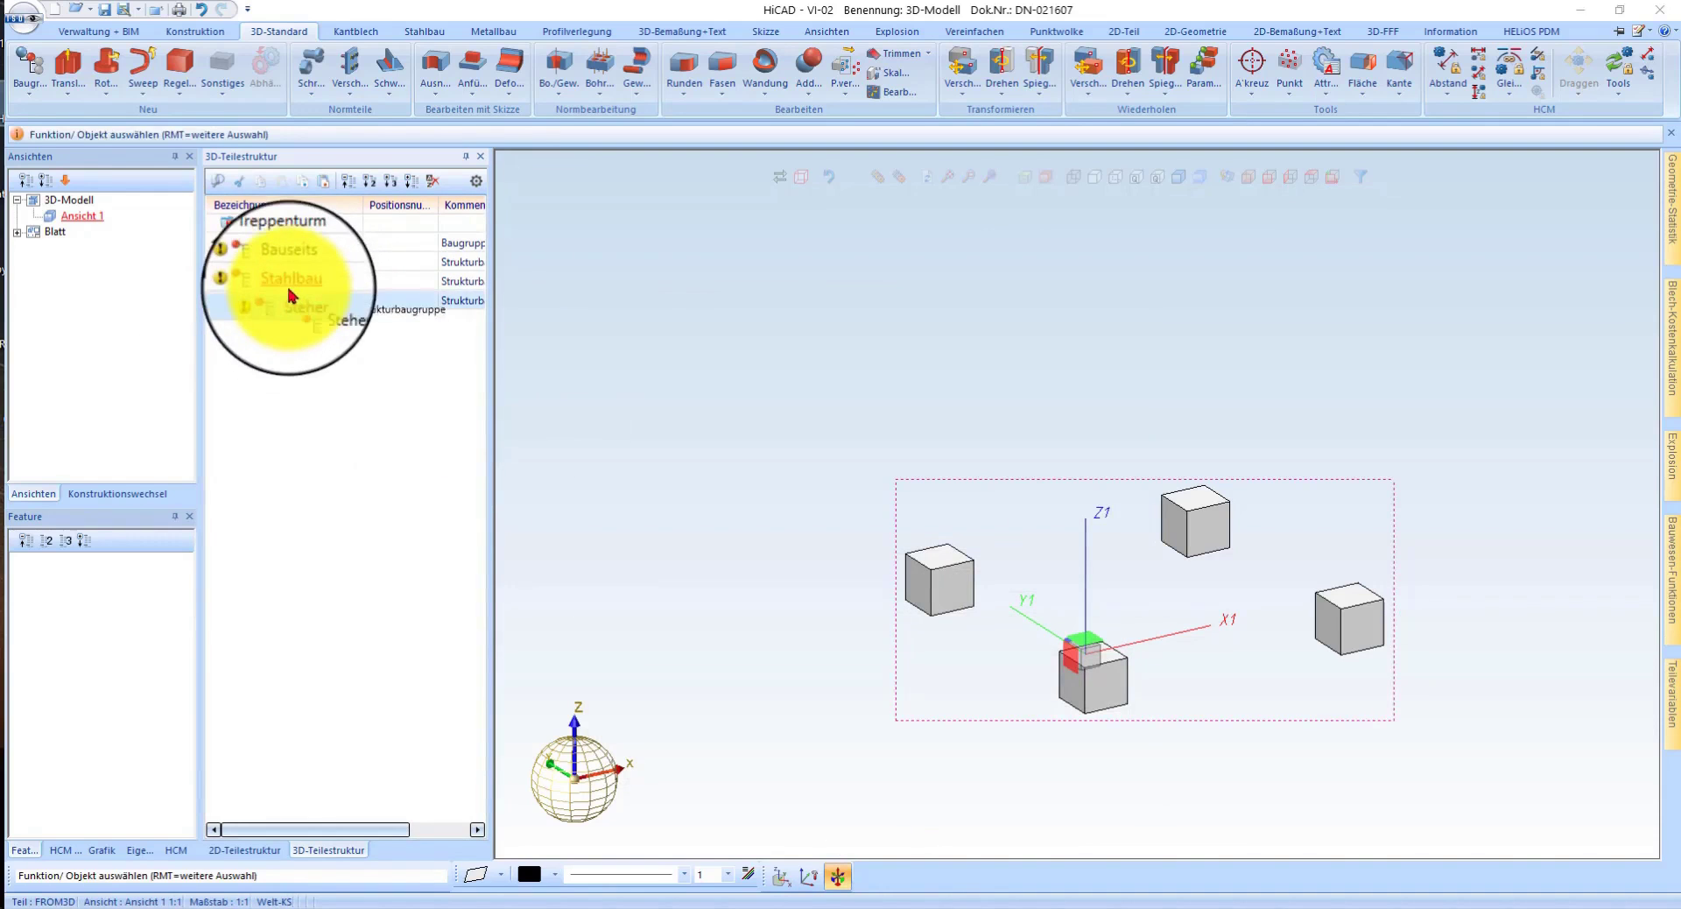
drag(291, 295, 293, 297)
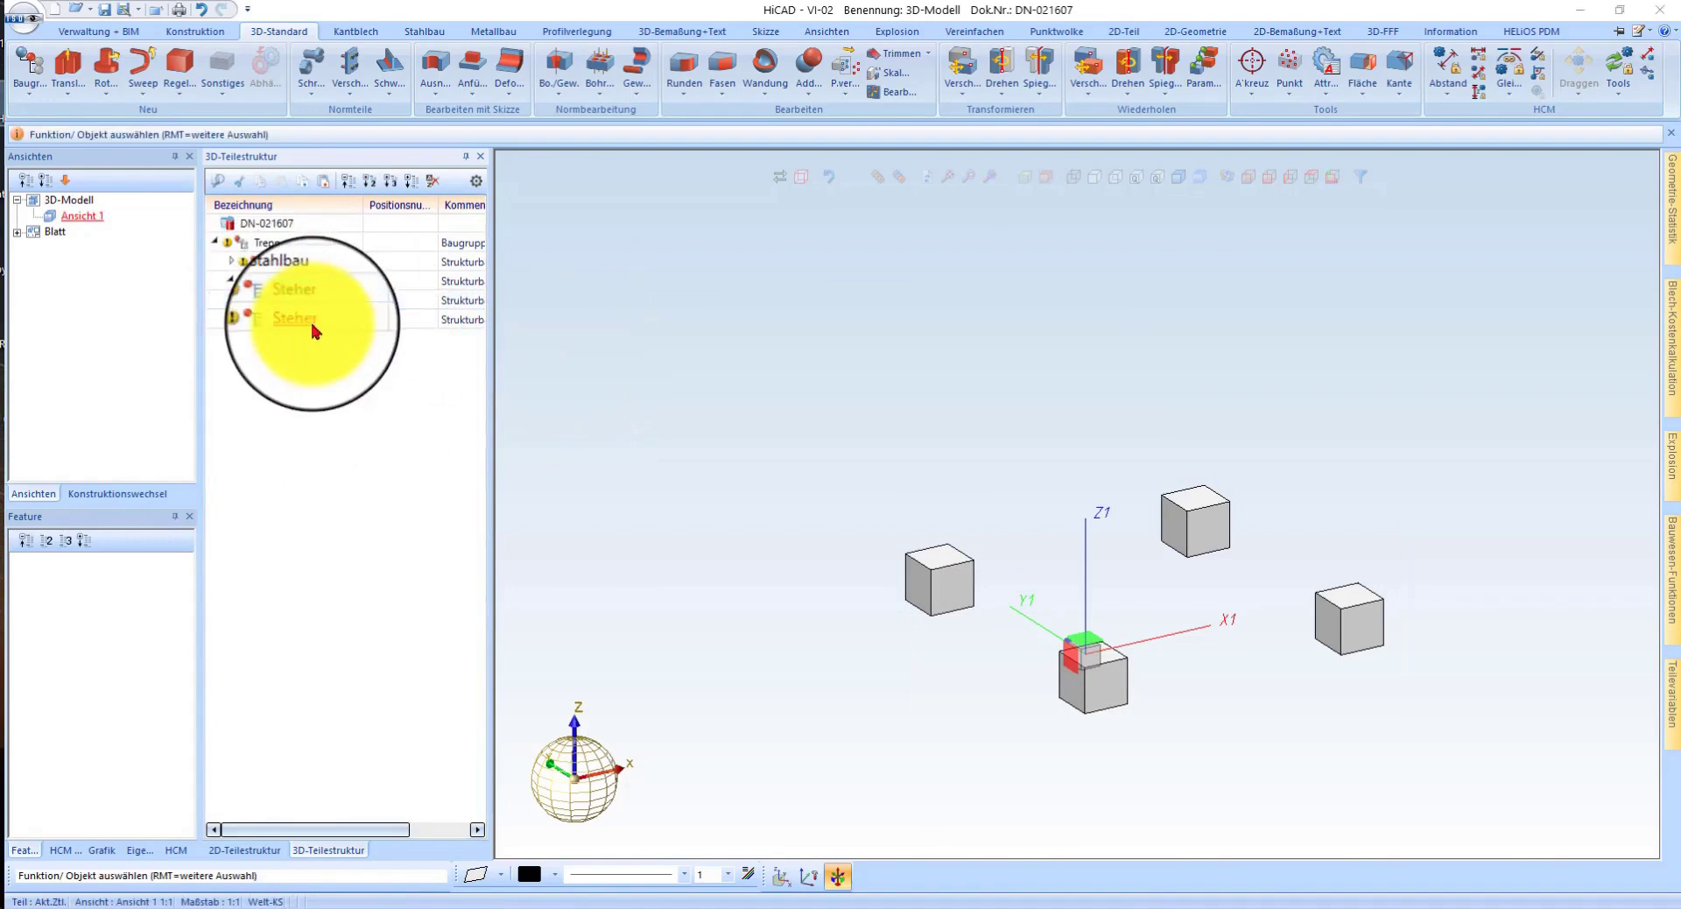
double_click(312, 323)
text(Treppen)
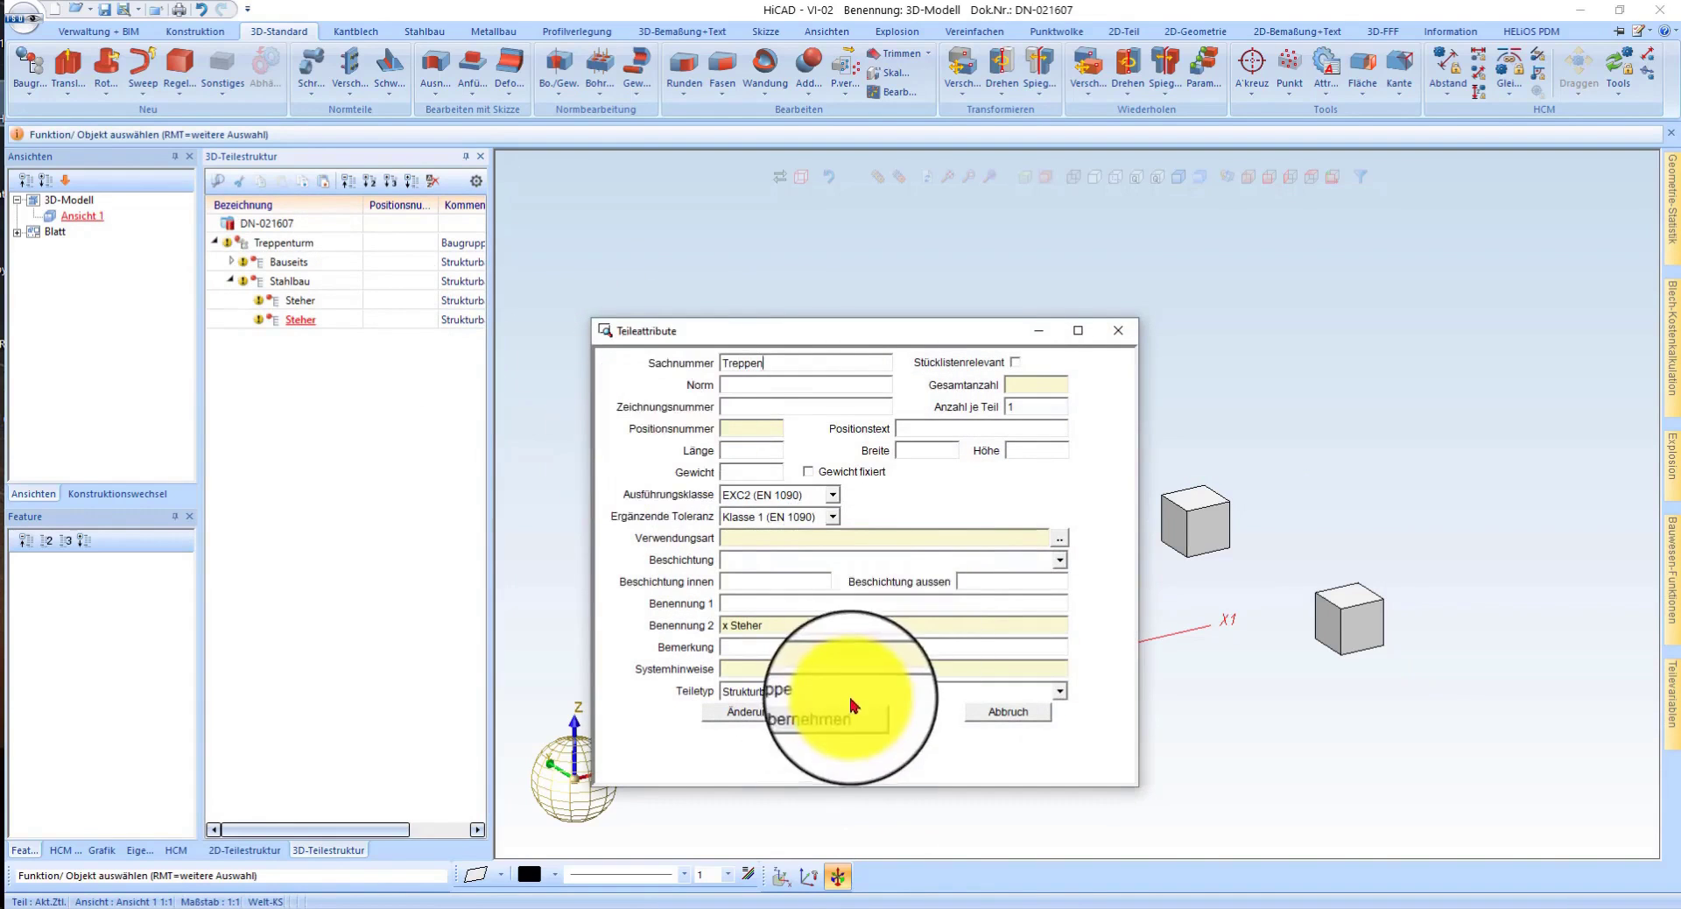
click(854, 710)
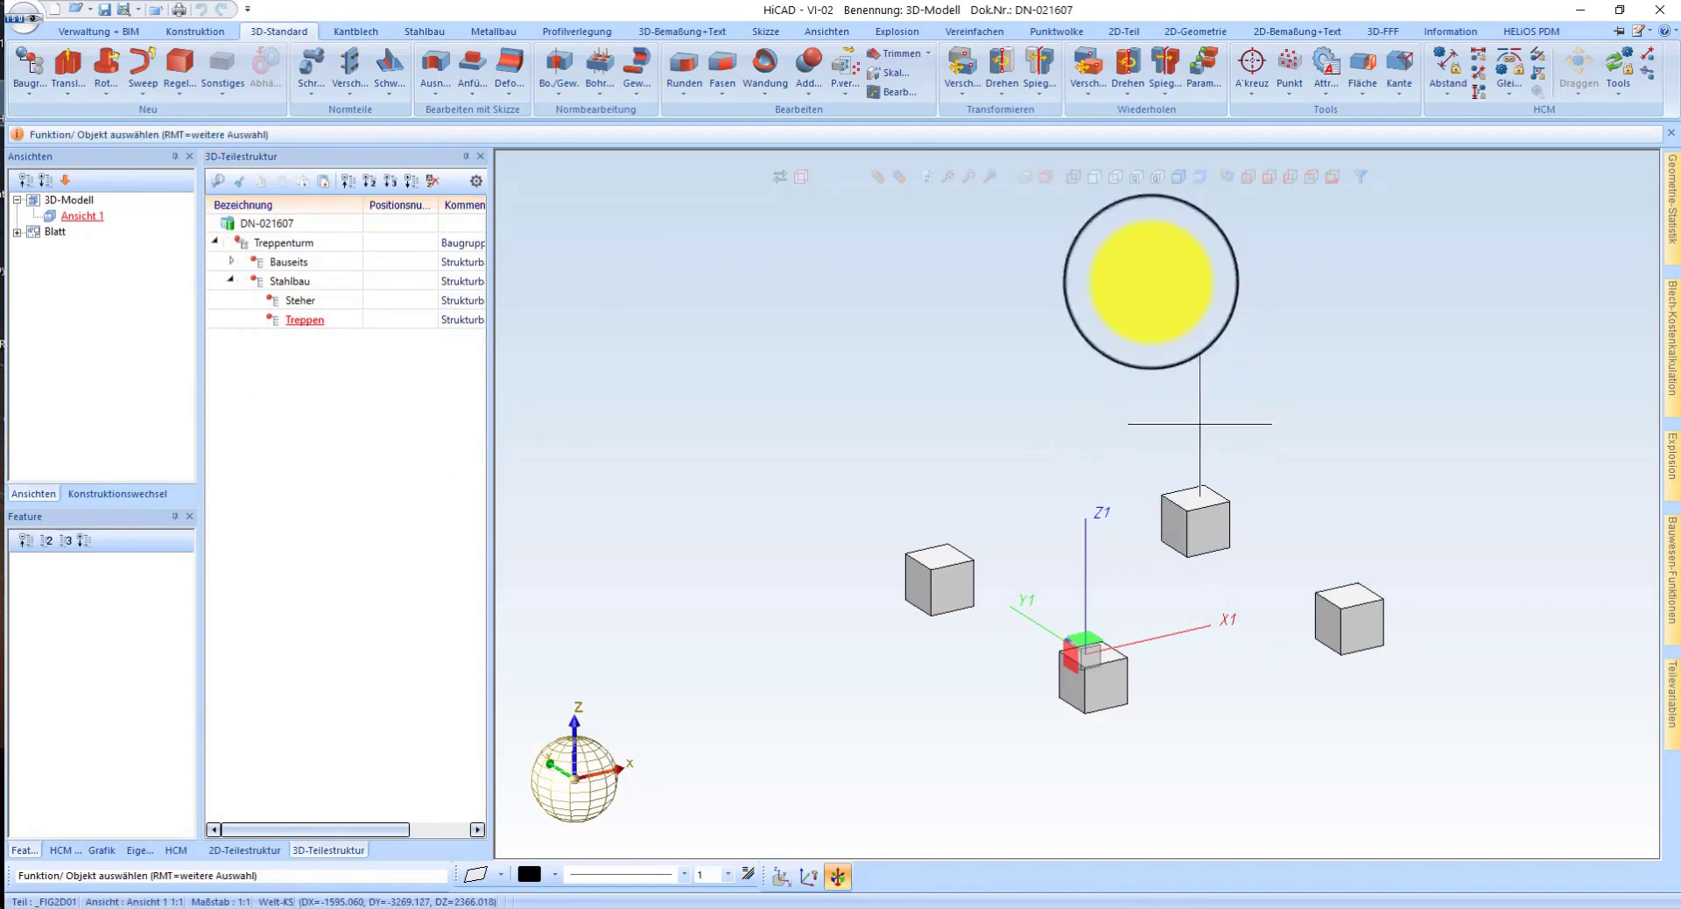
- Define a local working plane on the foundation block's top face
click(1030, 181)
scroll(1070, 676, up, 2)
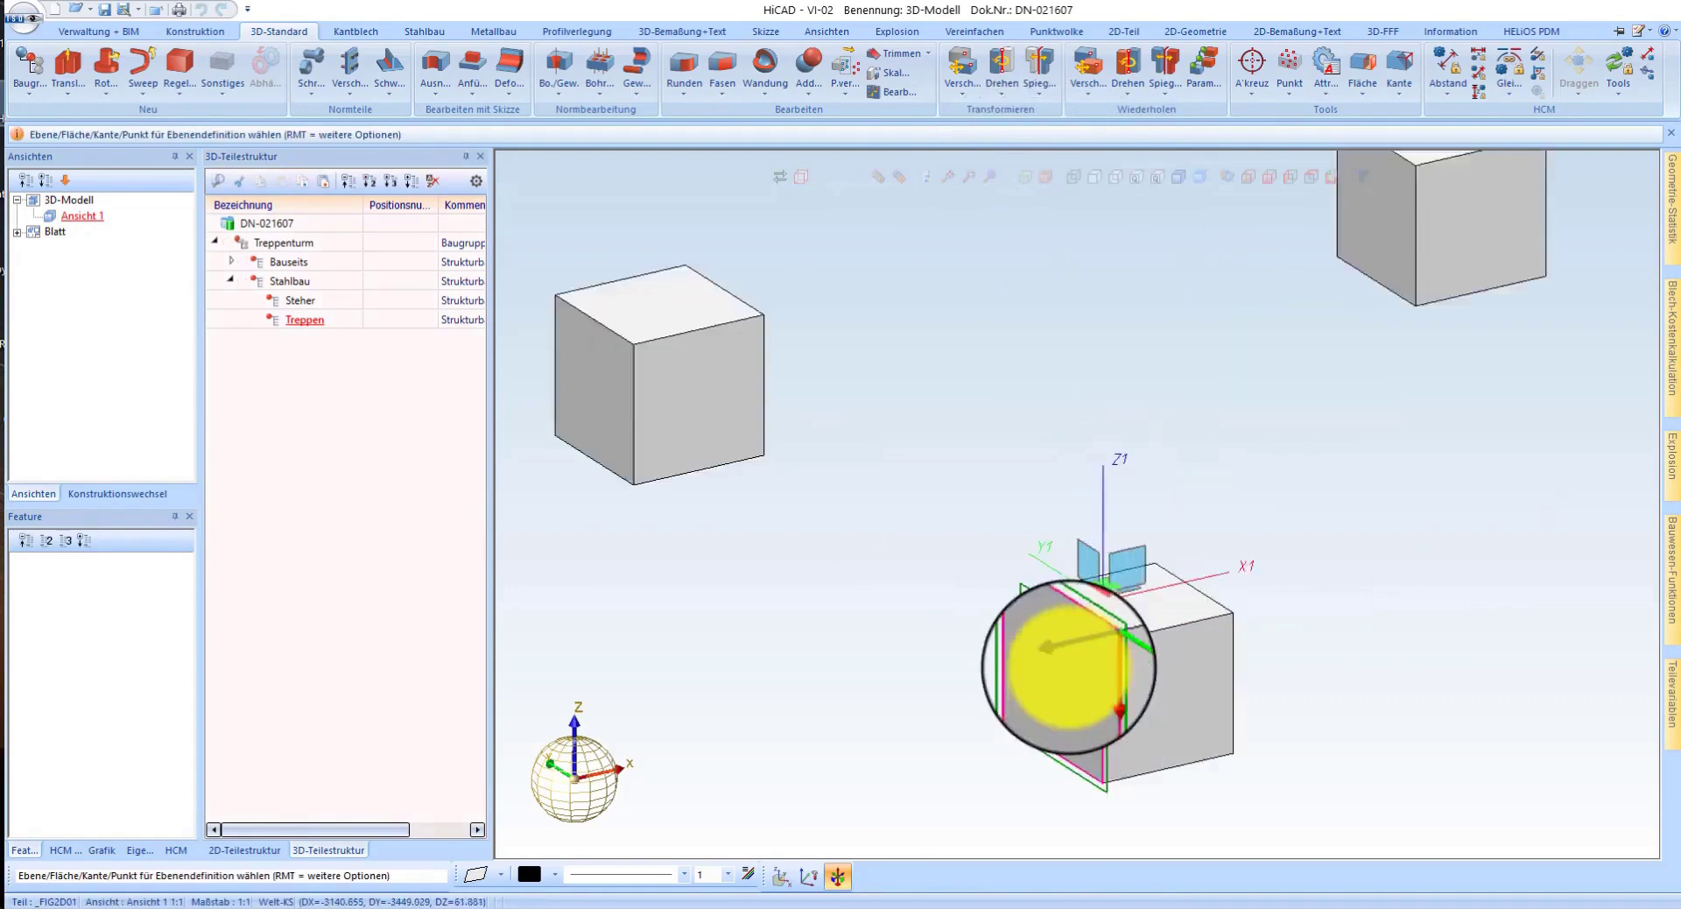
scroll(1124, 622, up, 2)
click(1124, 610)
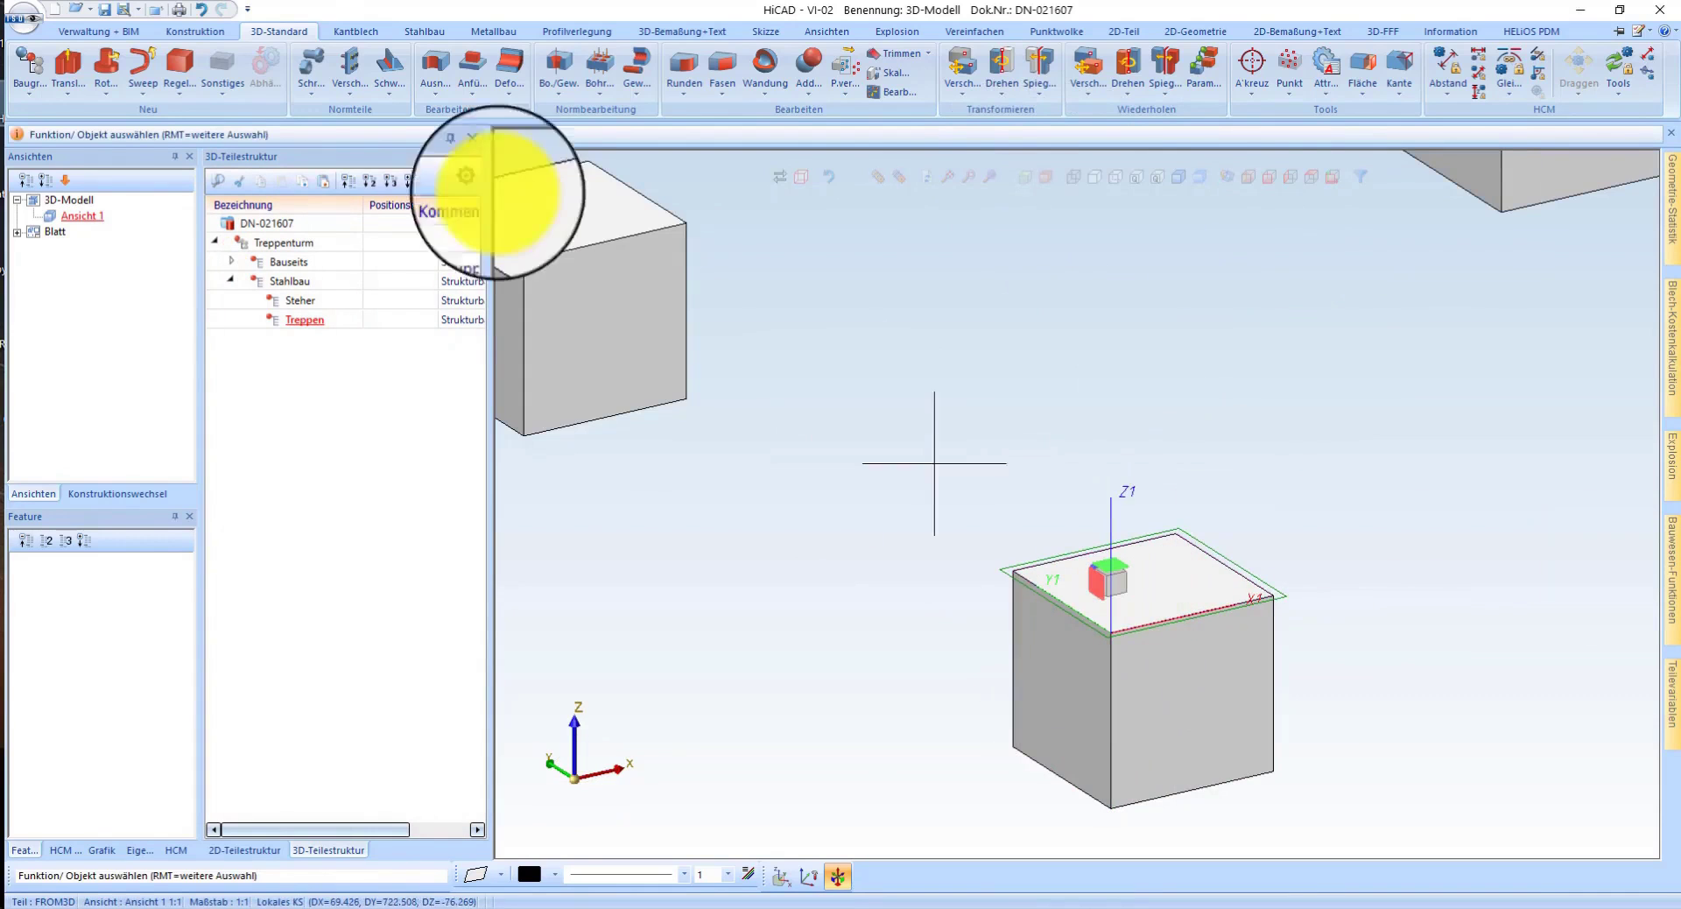
- Choose the HEA 200 profile from I-Profile > HEA (DIN 1025-3) as the standard steel profile
click(425, 32)
click(31, 70)
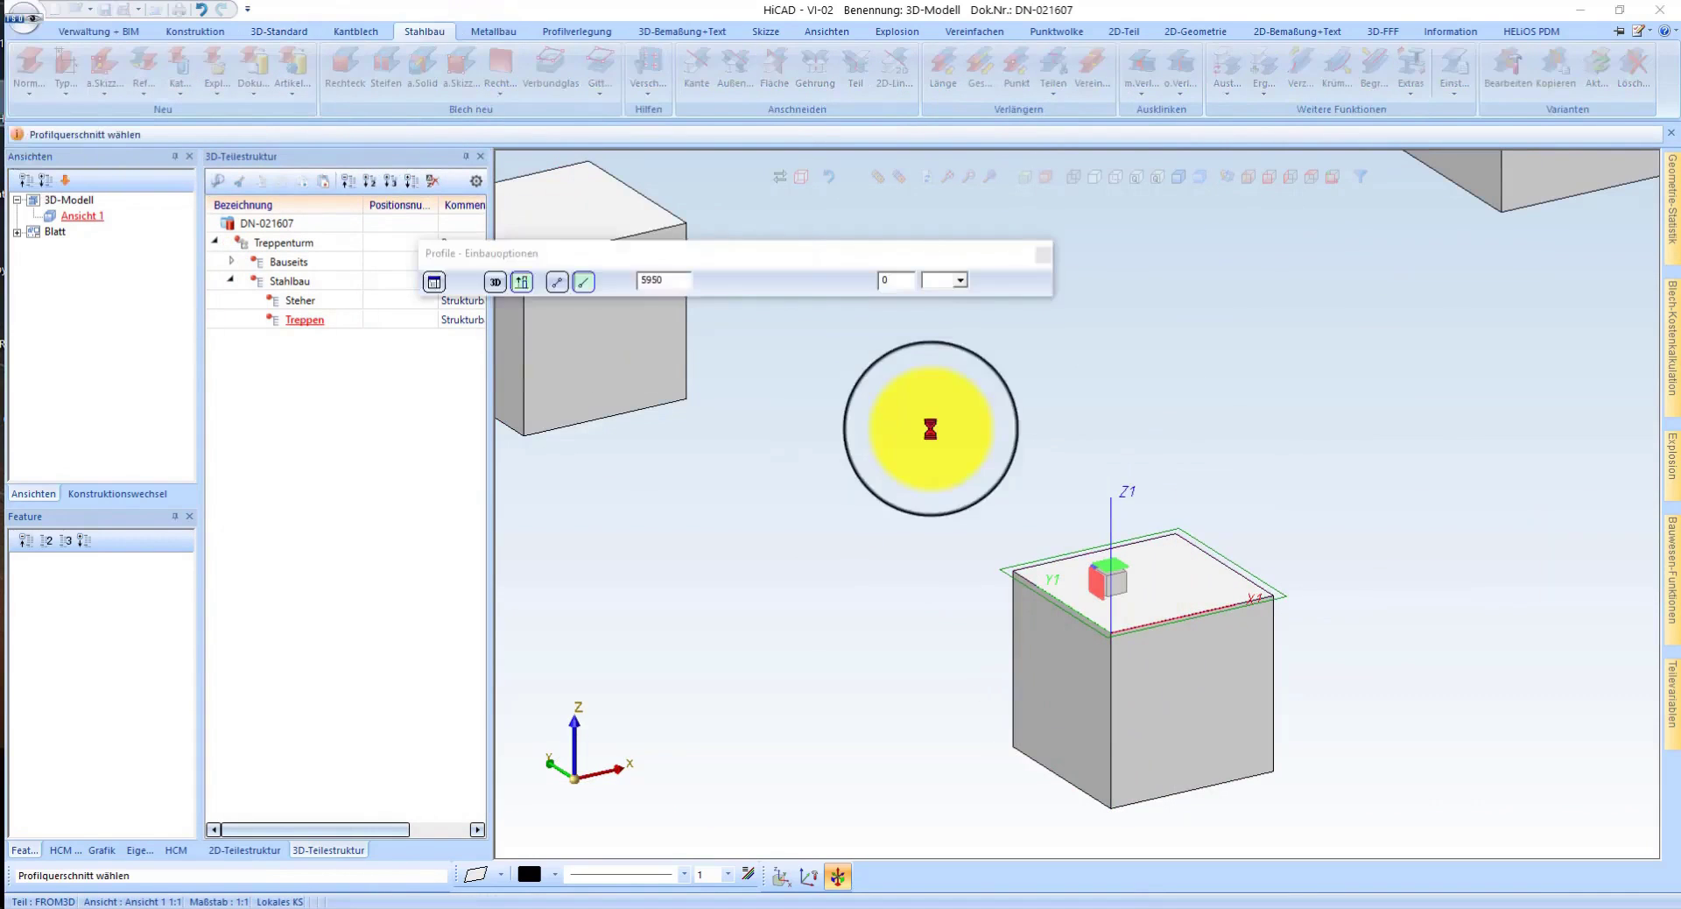
scroll(657, 507, down, 2)
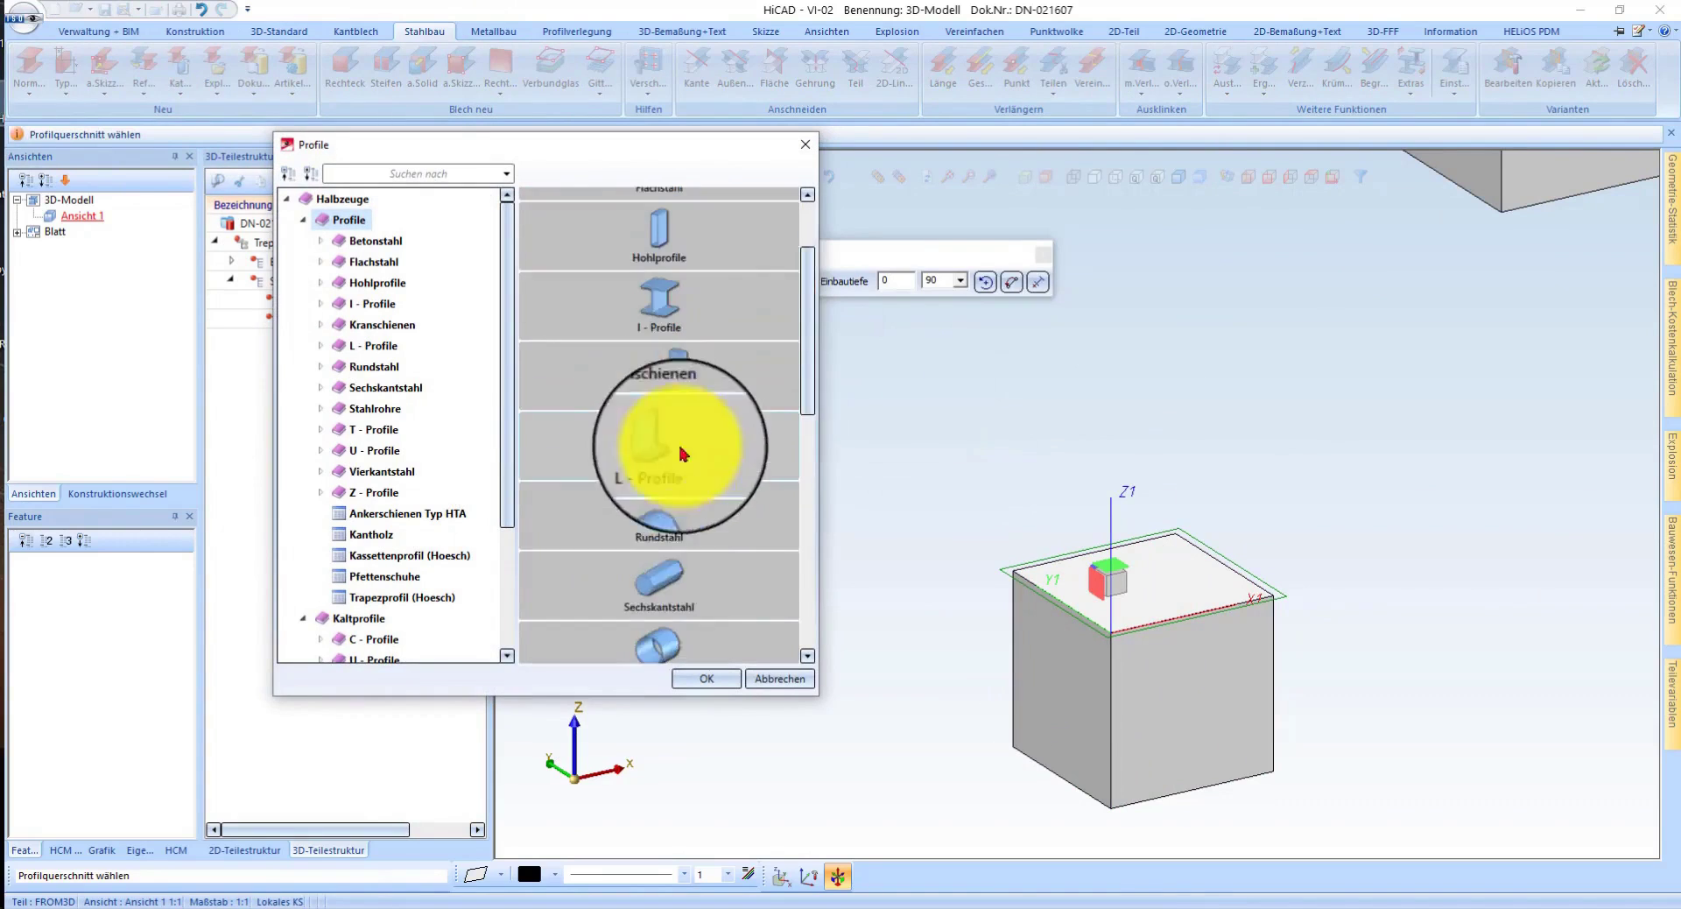
scroll(668, 458, down, 2)
scroll(709, 520, down, 1)
scroll(692, 420, up, 5)
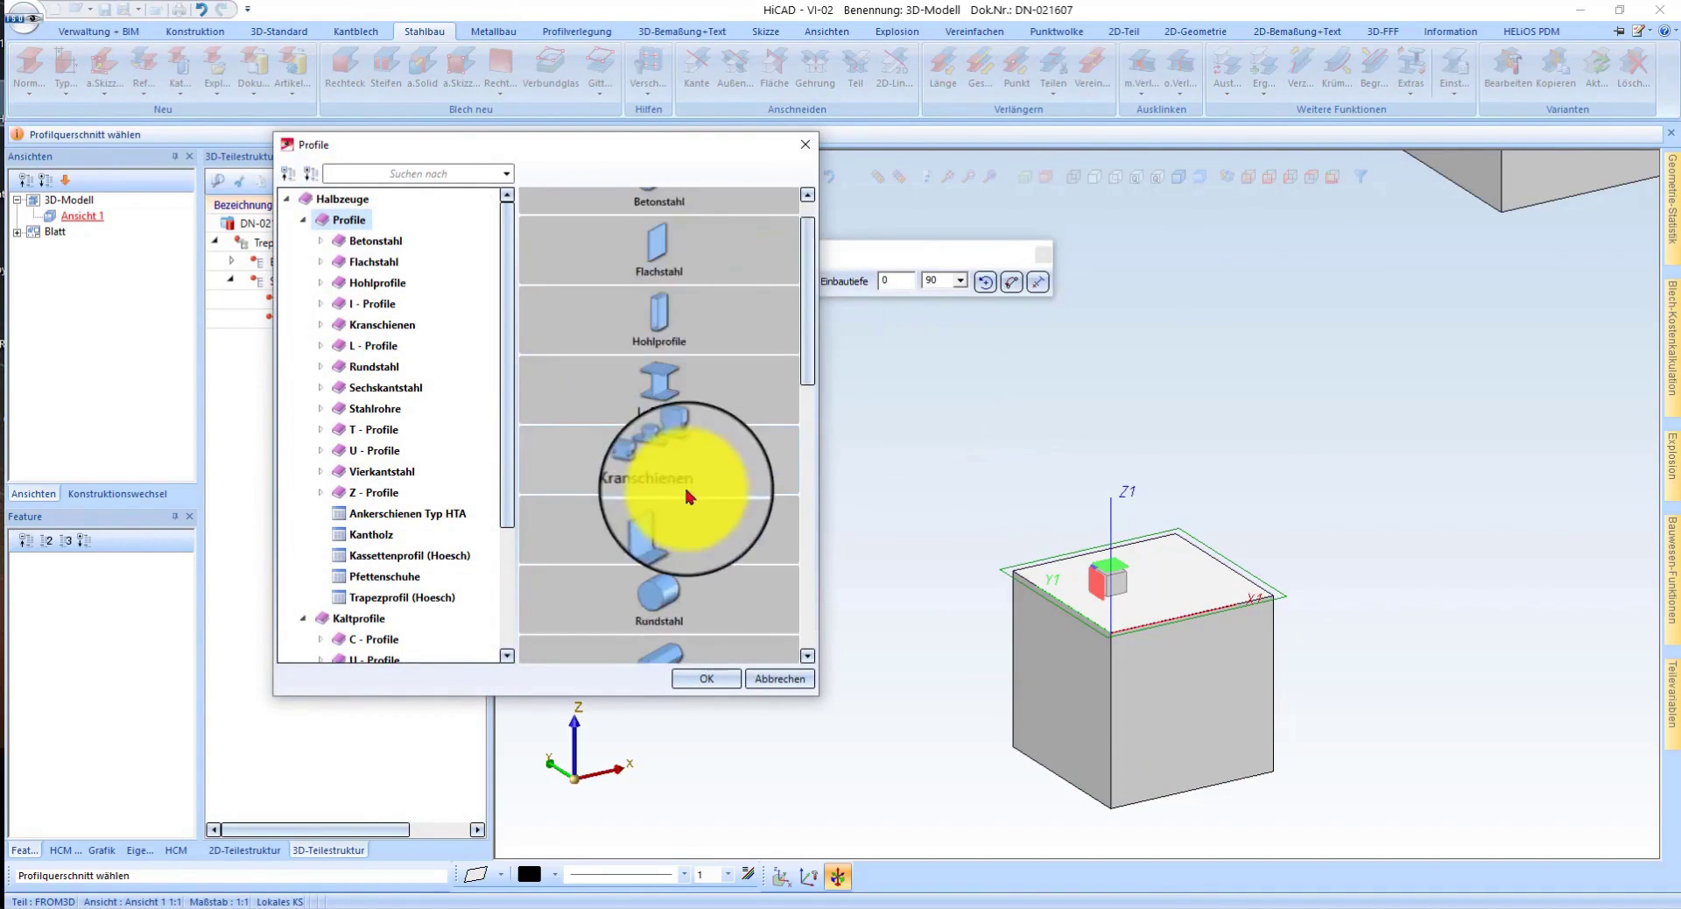
double_click(653, 450)
double_click(665, 354)
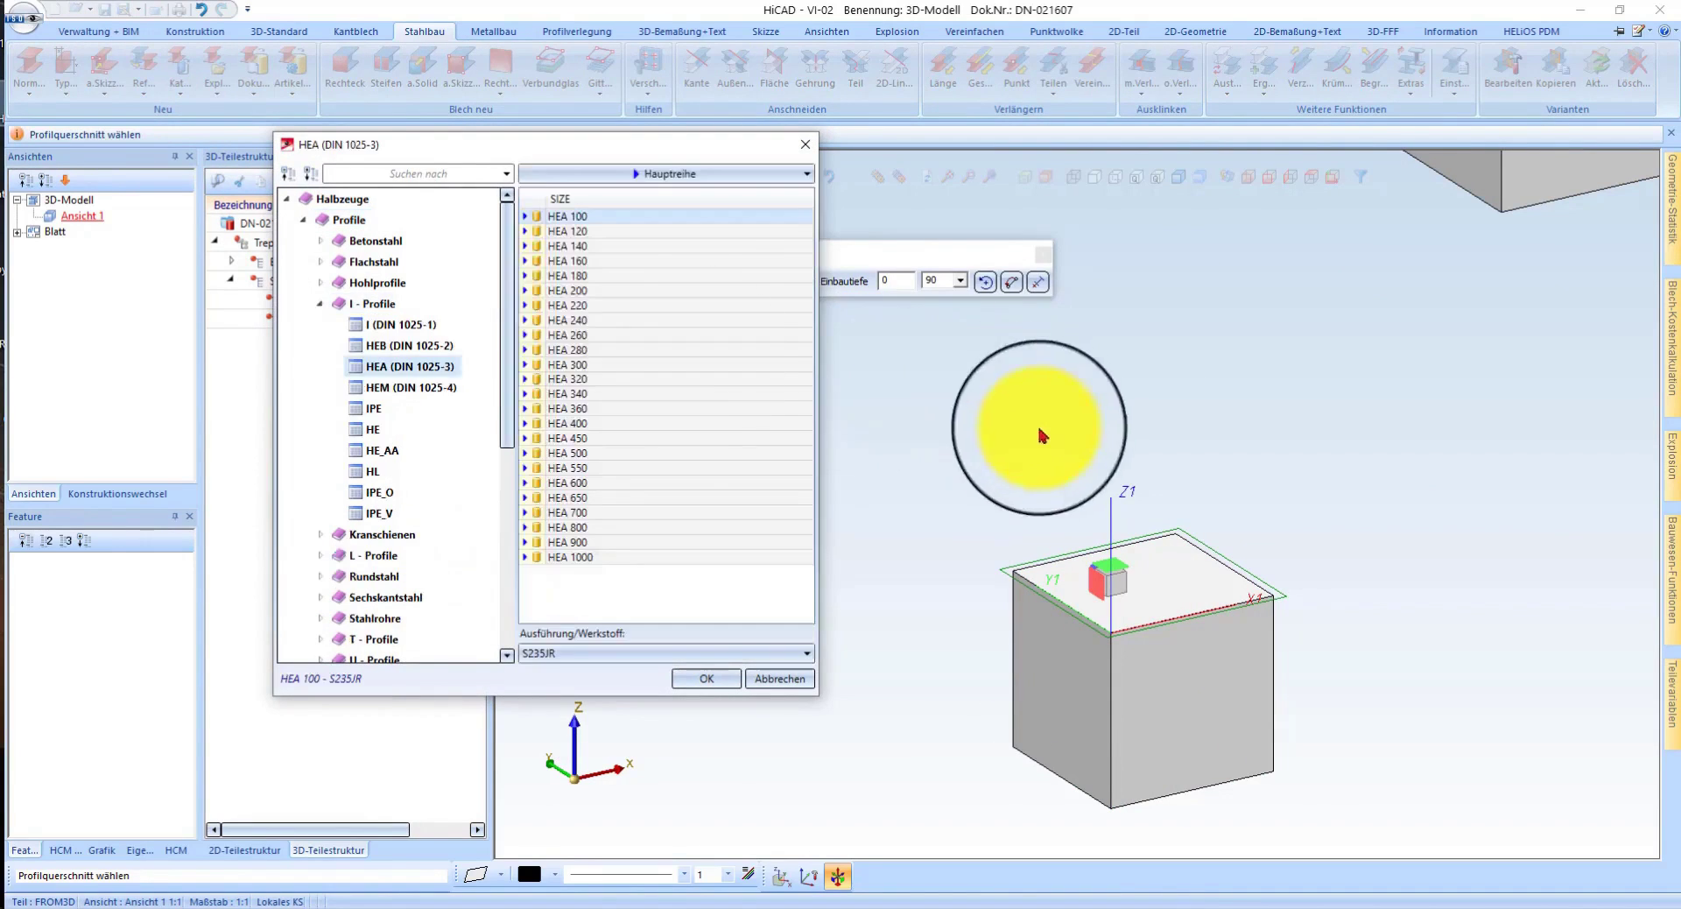
click(594, 294)
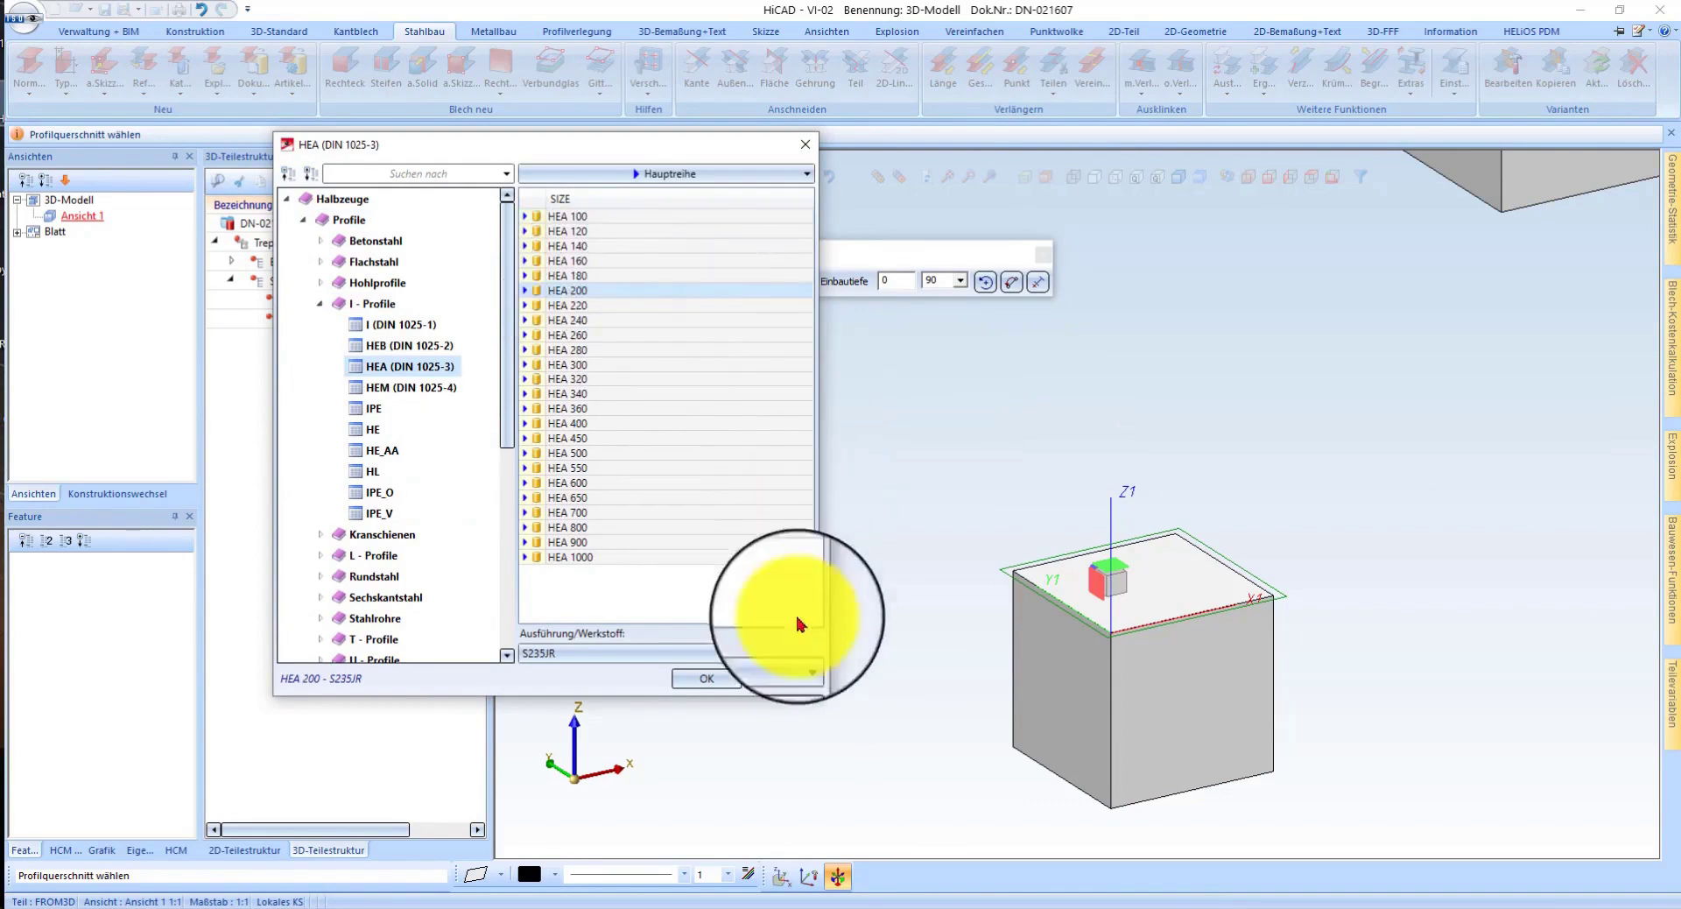
click(700, 680)
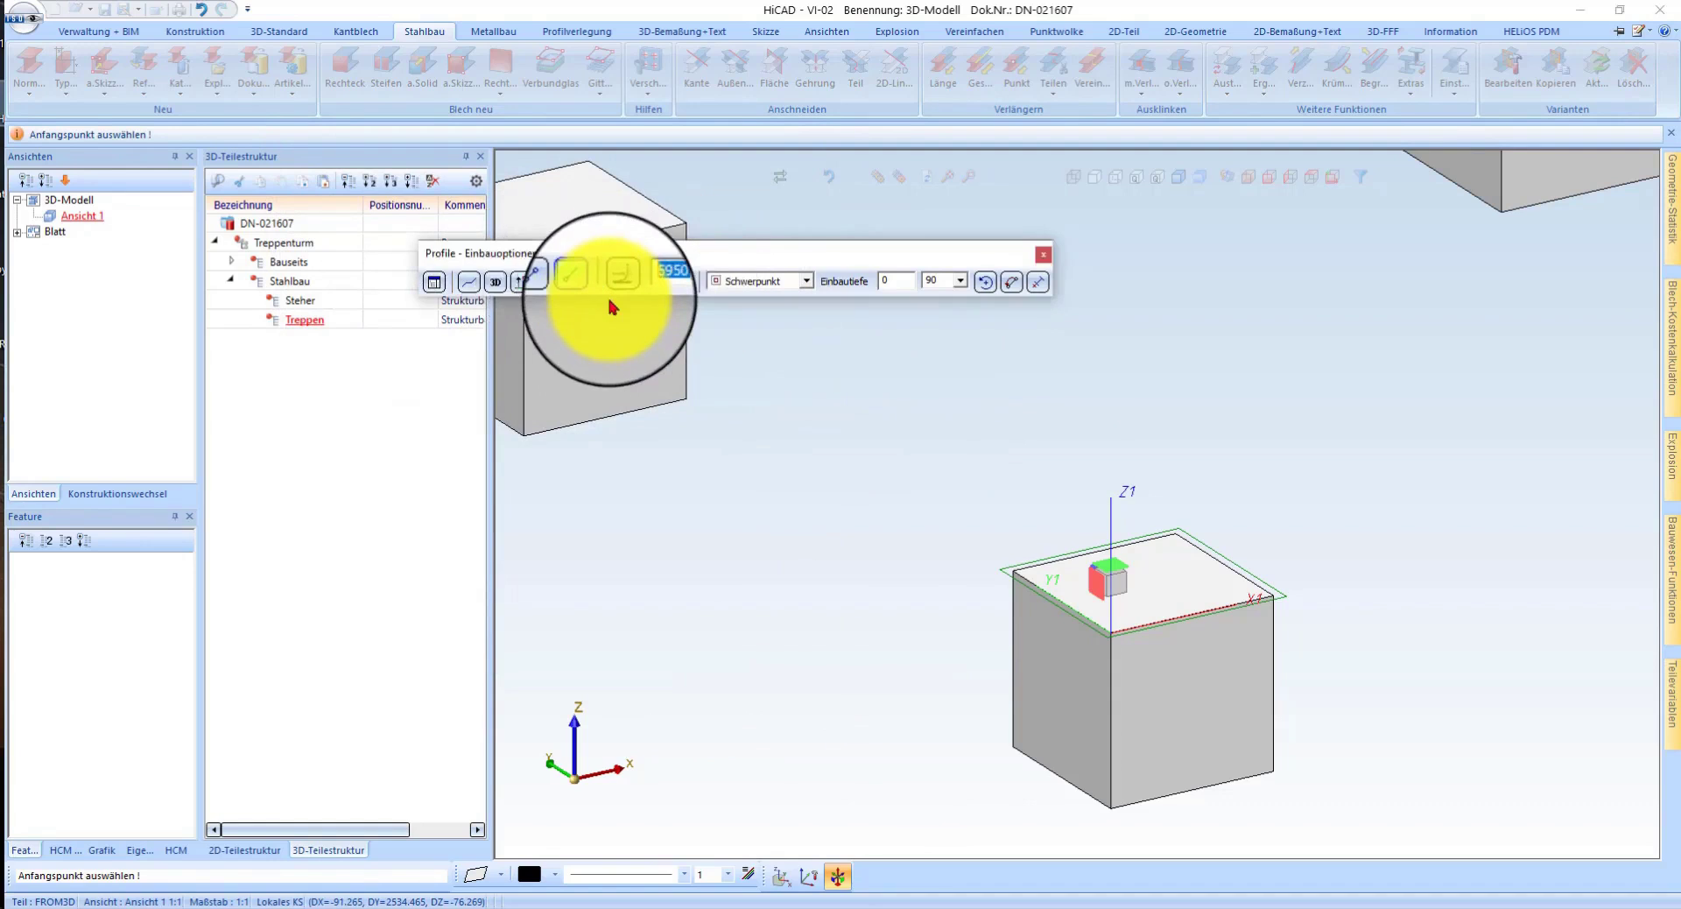
- Place a 6000-long HEA 200 column, insertion point Schwerpunkt, at the foundation block's origin
text(6000)
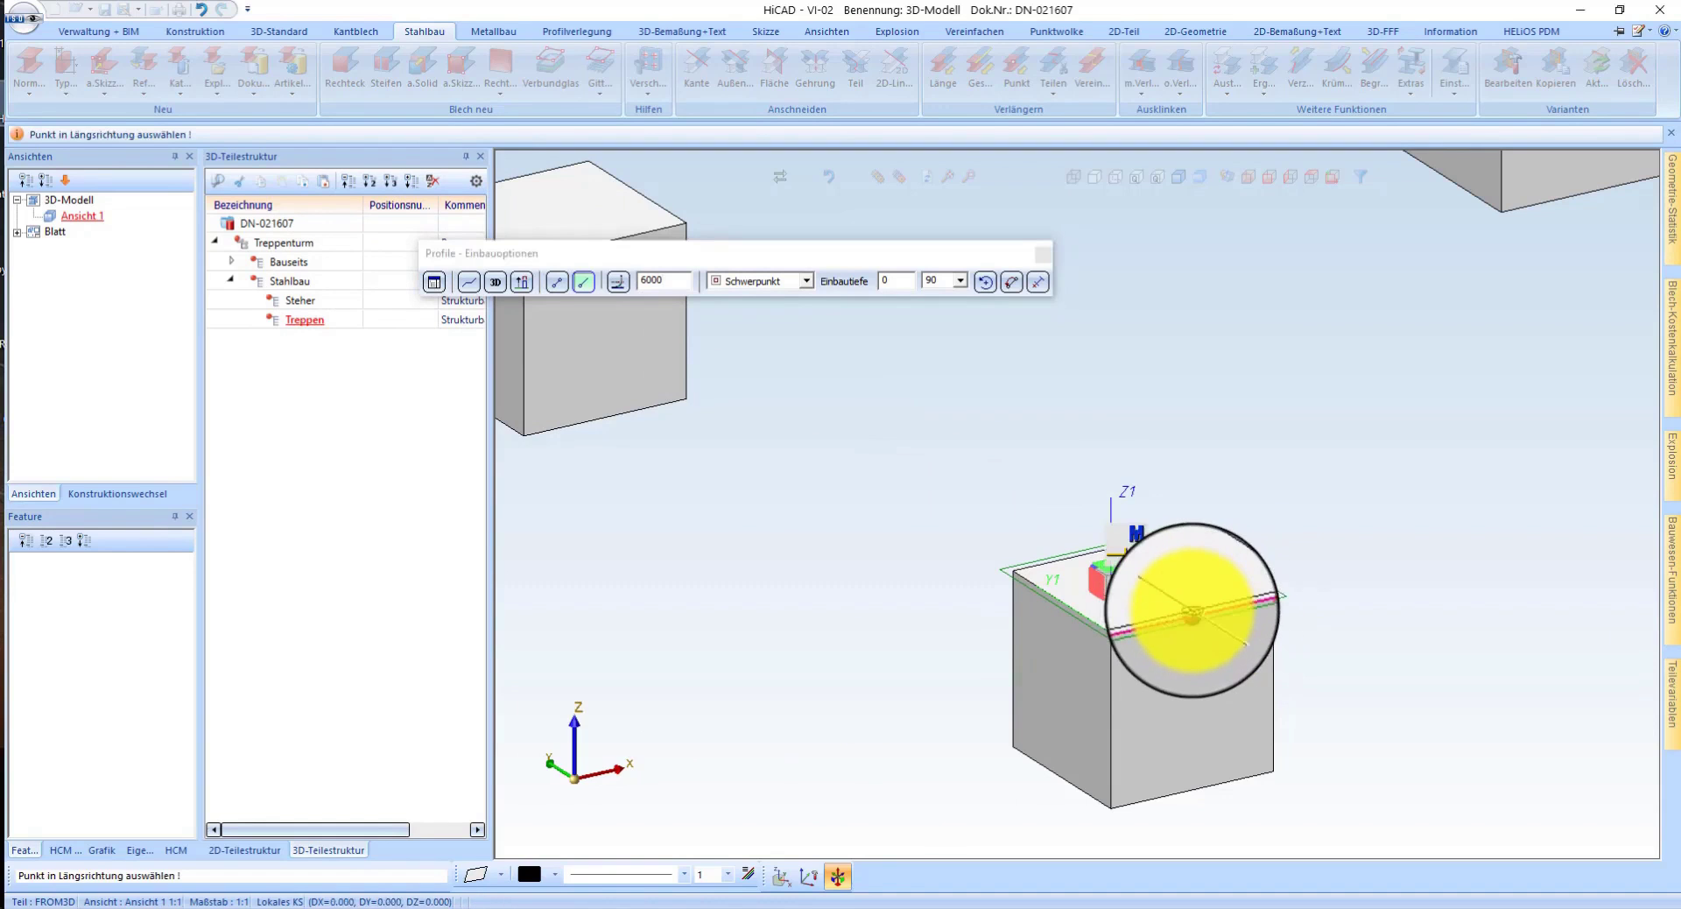
click(522, 281)
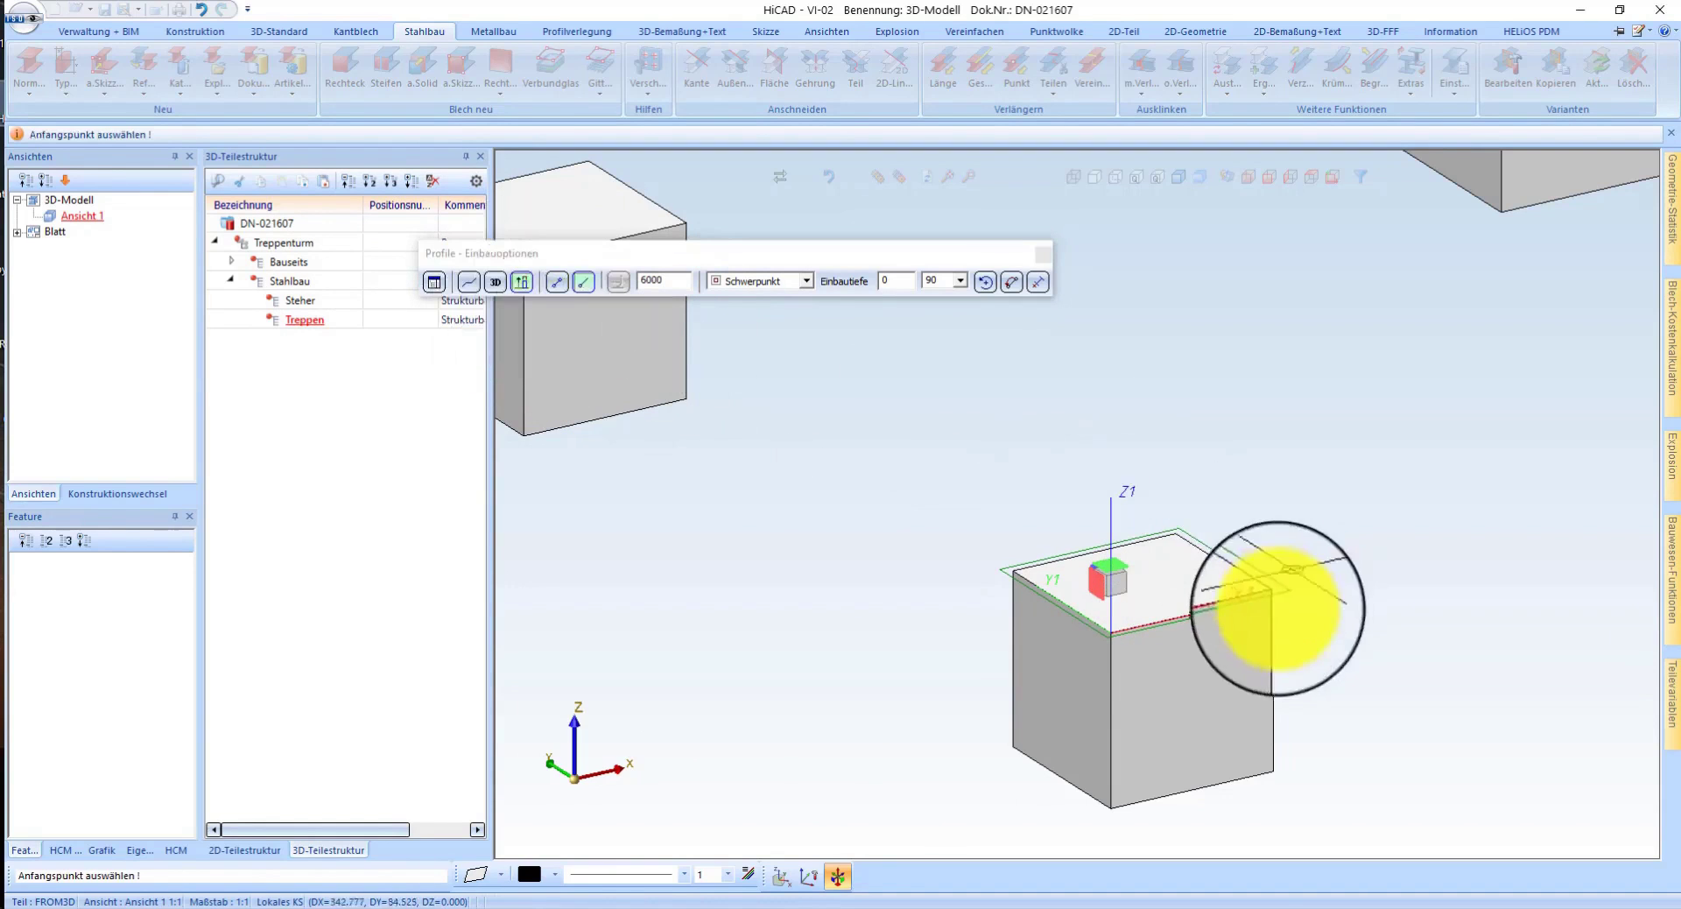
scroll(1226, 591, up, 2)
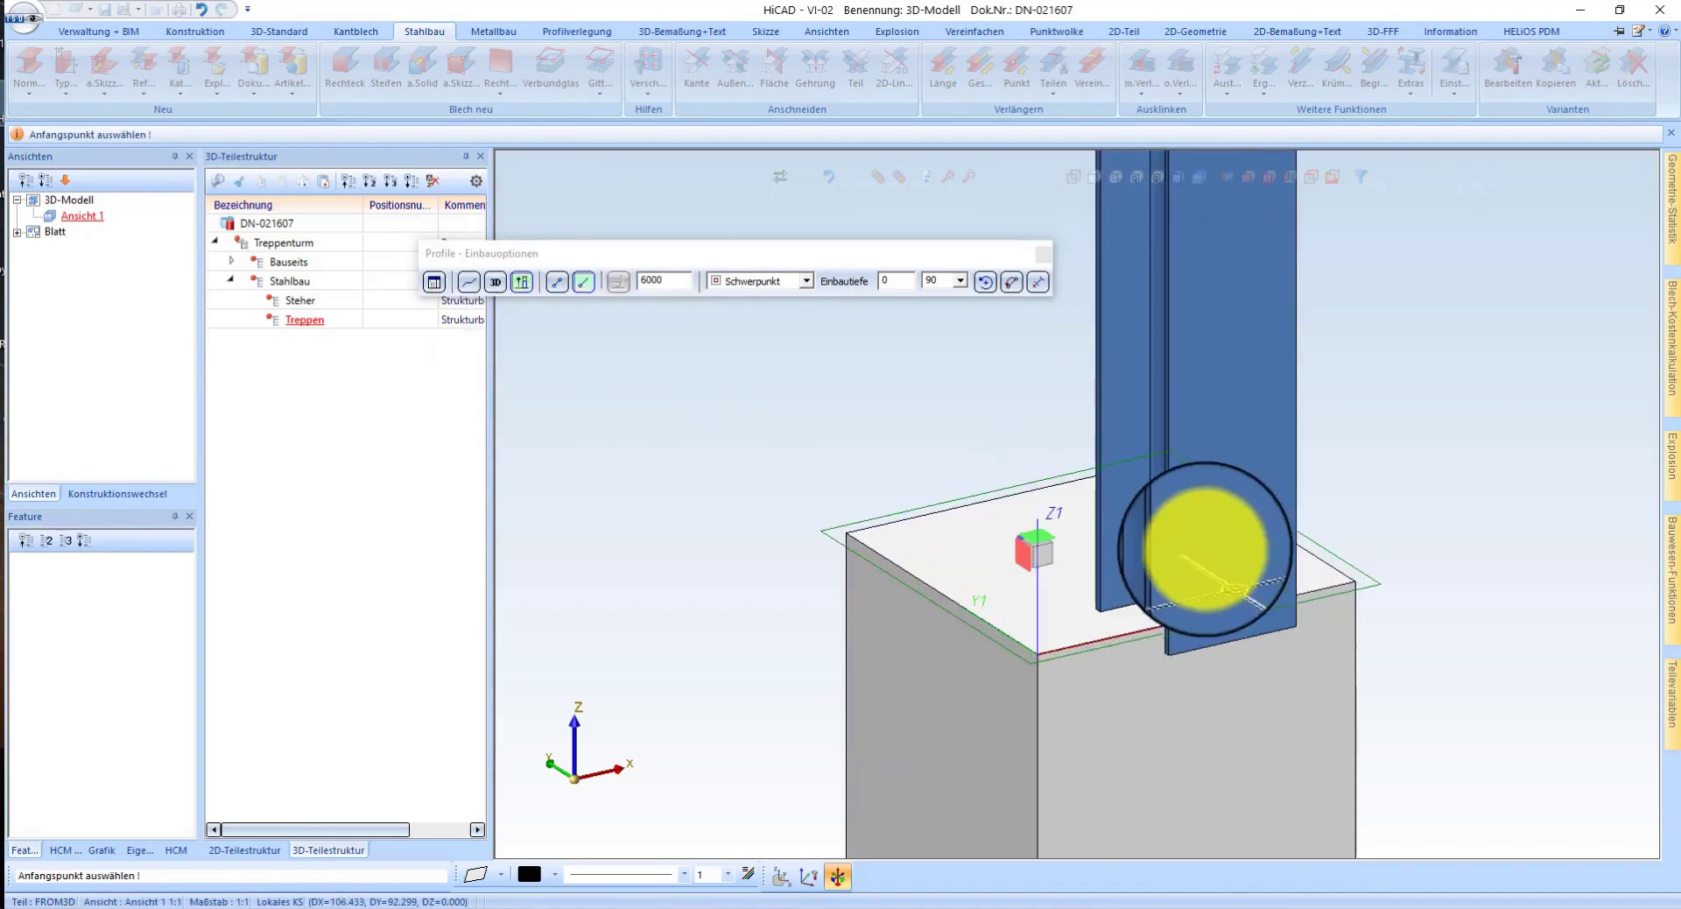
key(Left)
key(Left)
key(Left)
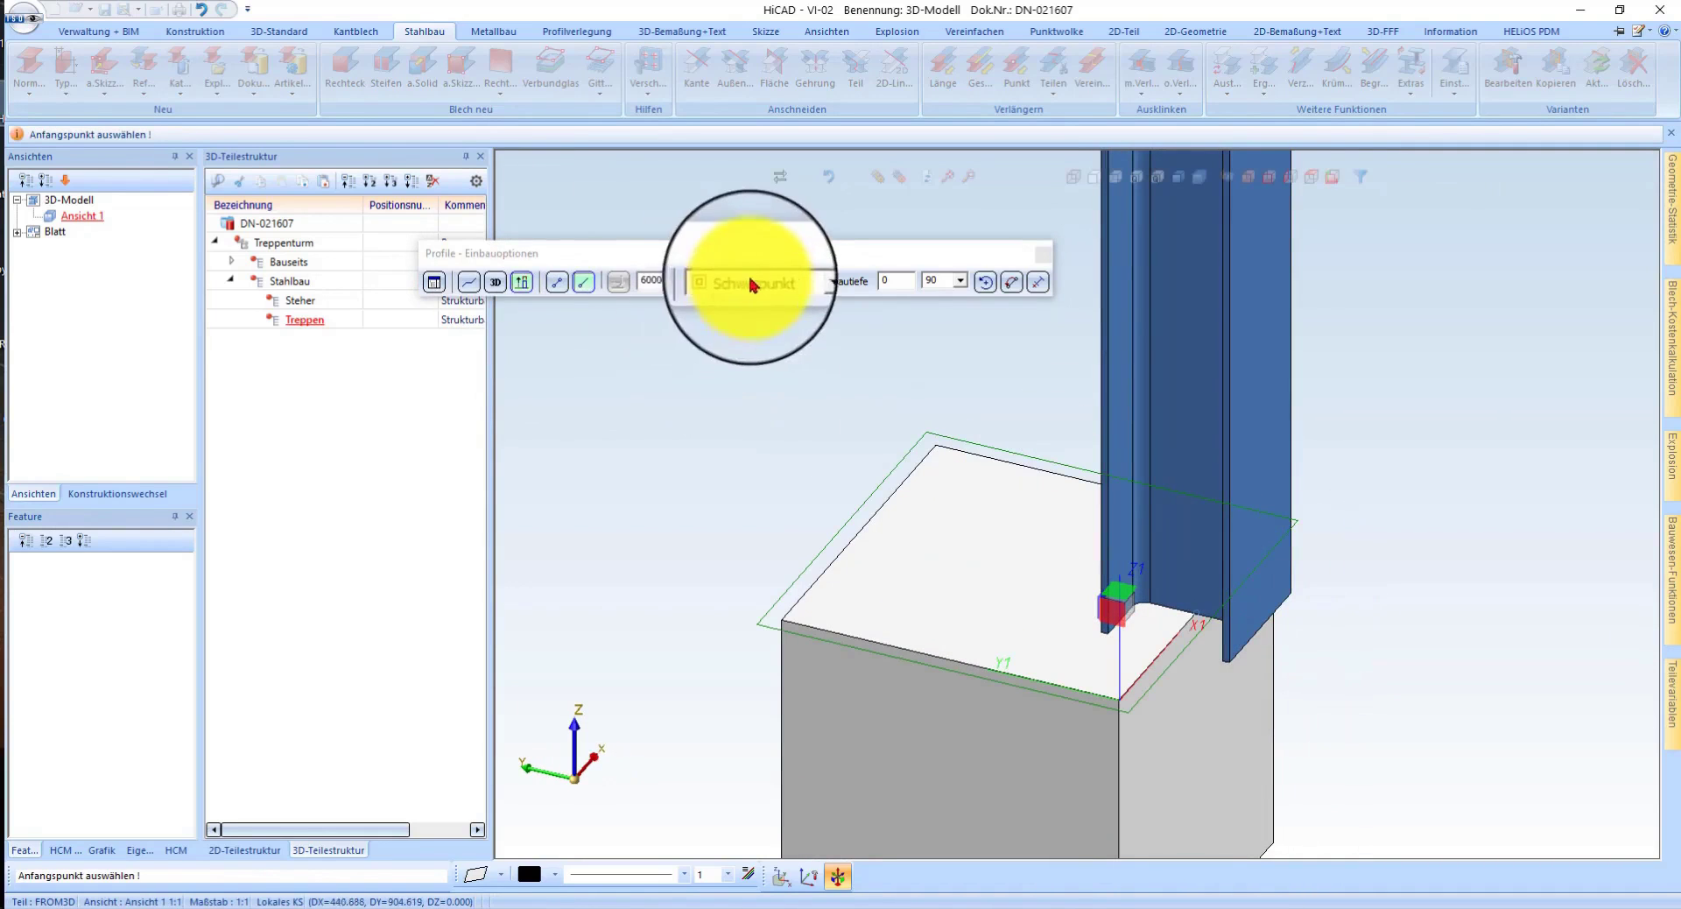
click(747, 288)
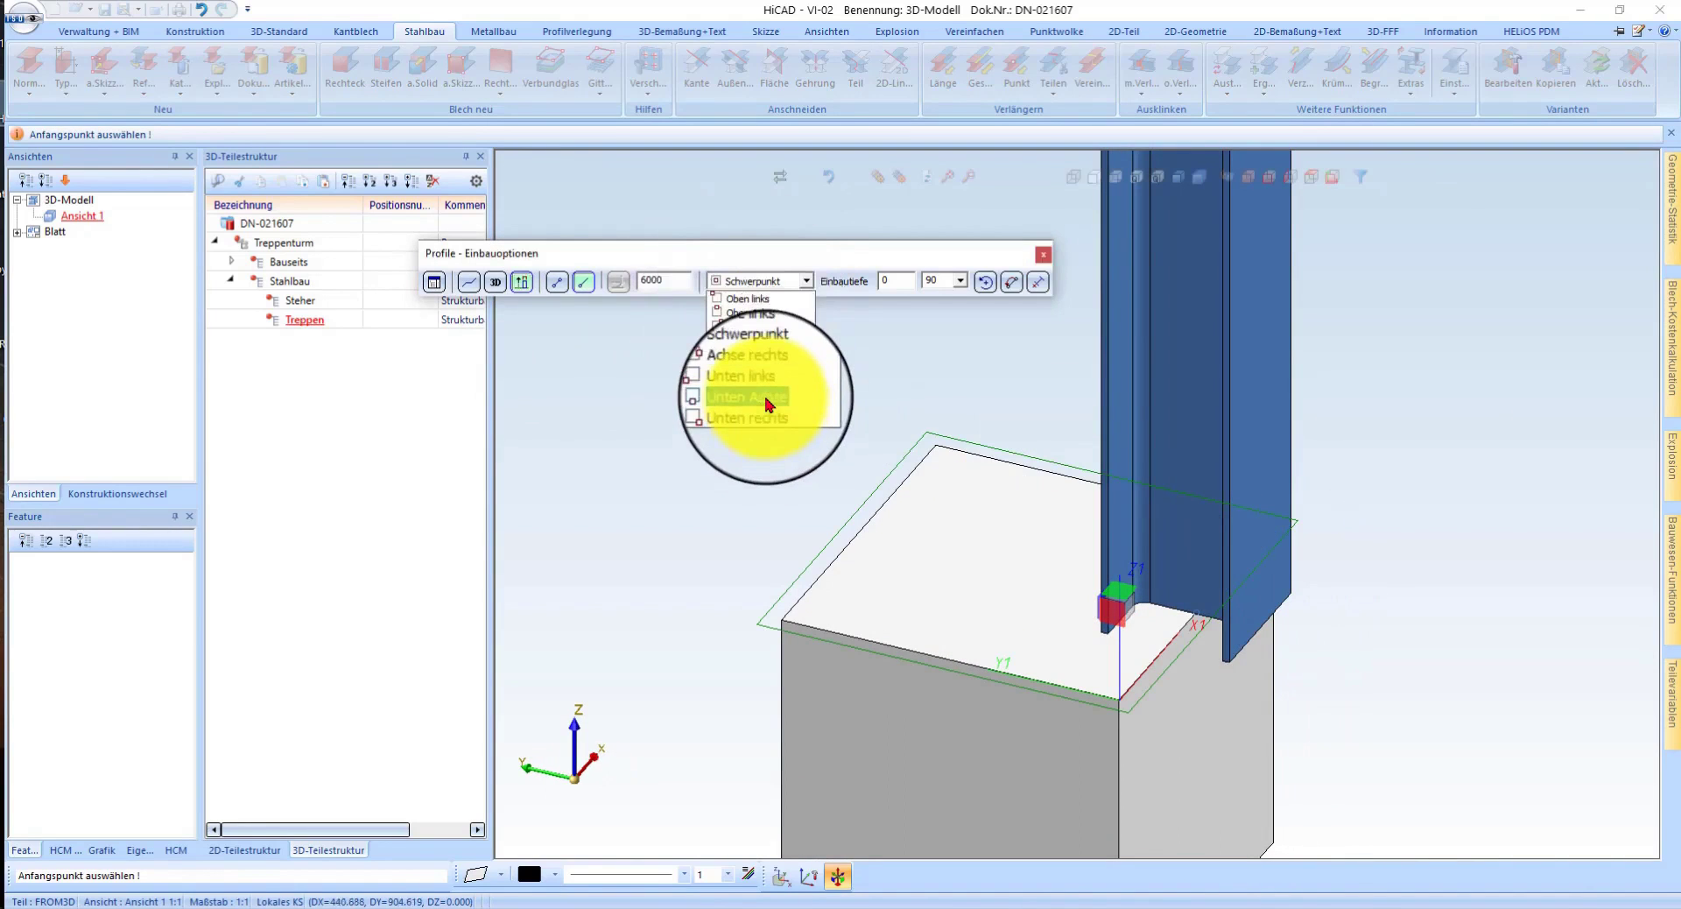
click(767, 405)
click(790, 282)
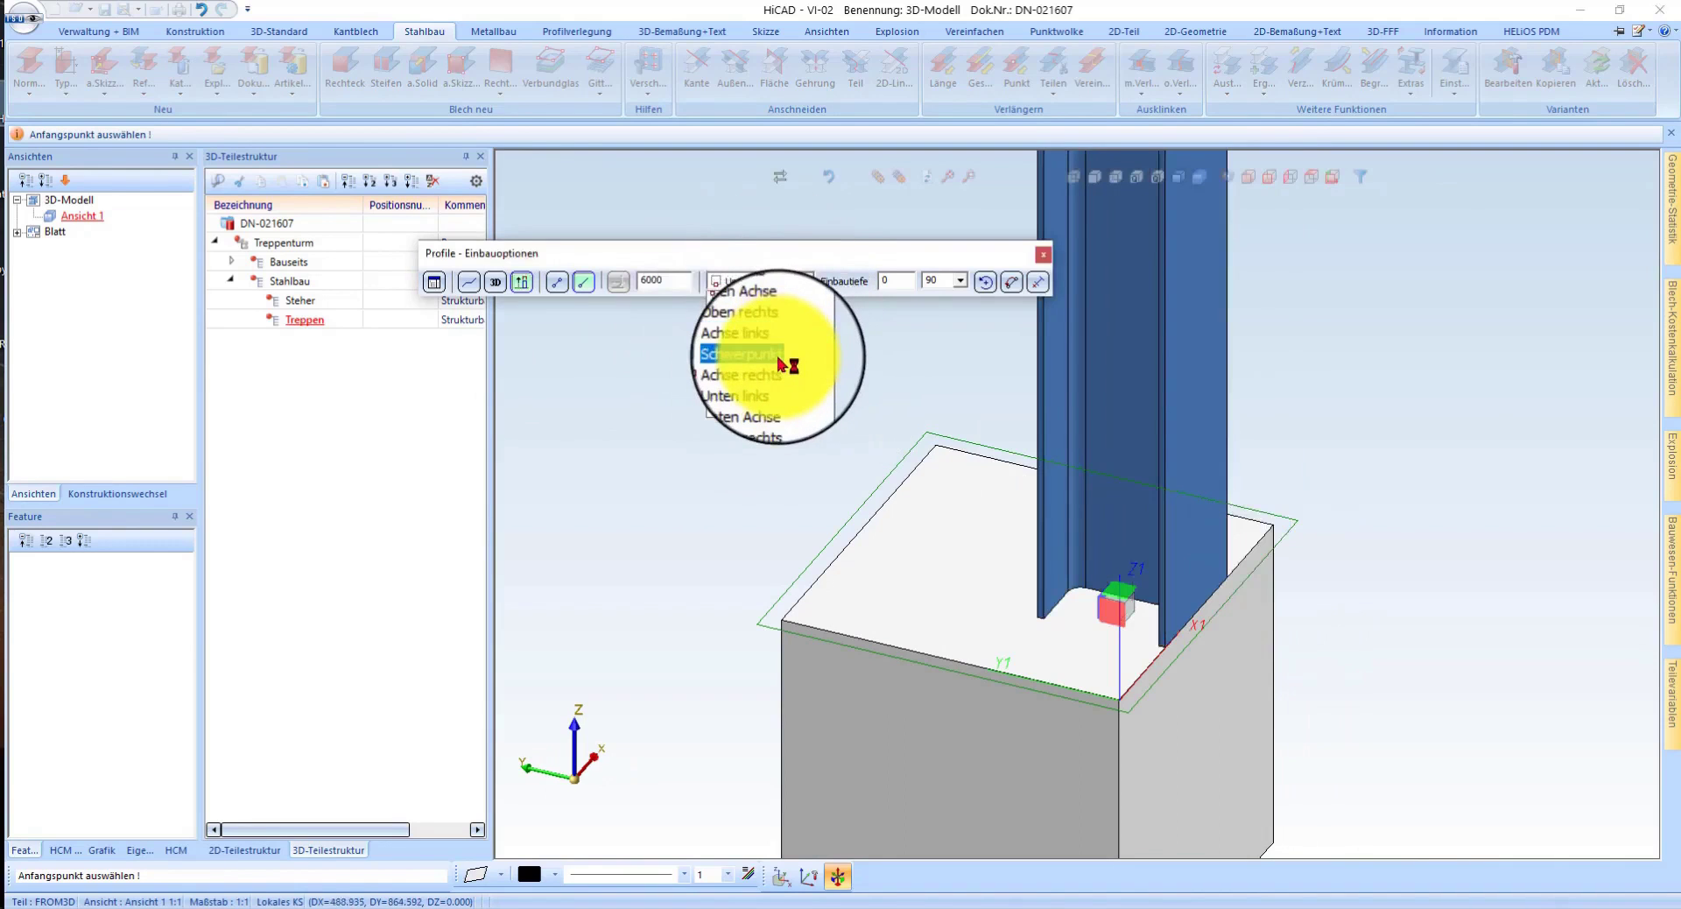
click(780, 361)
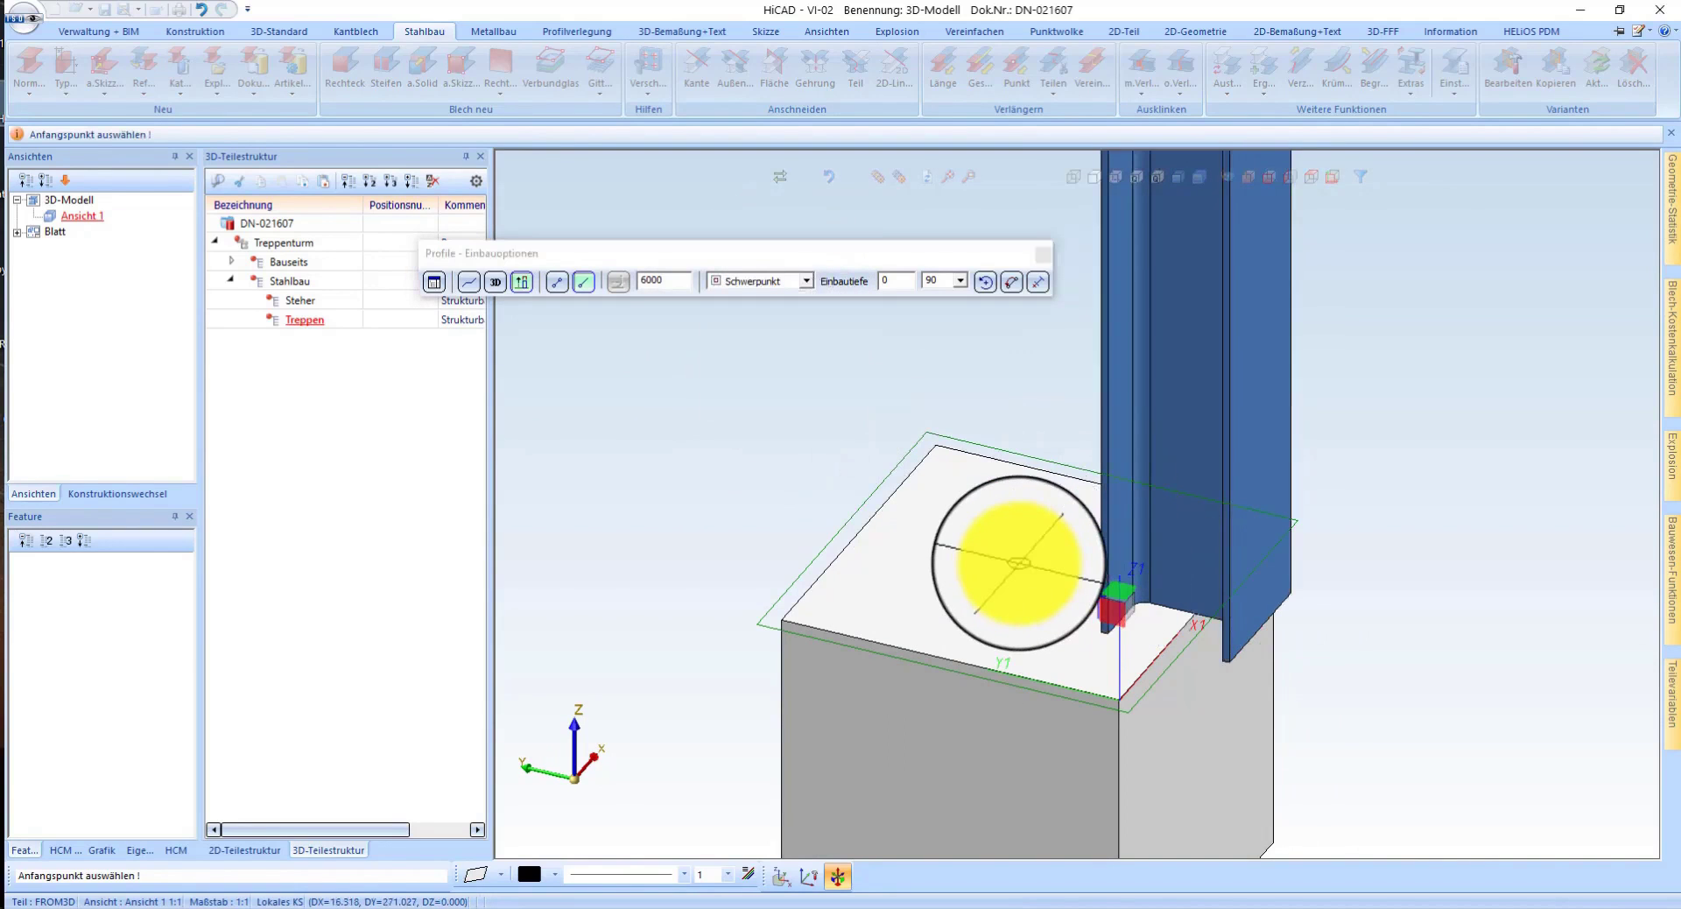
scroll(1013, 558, down, 3)
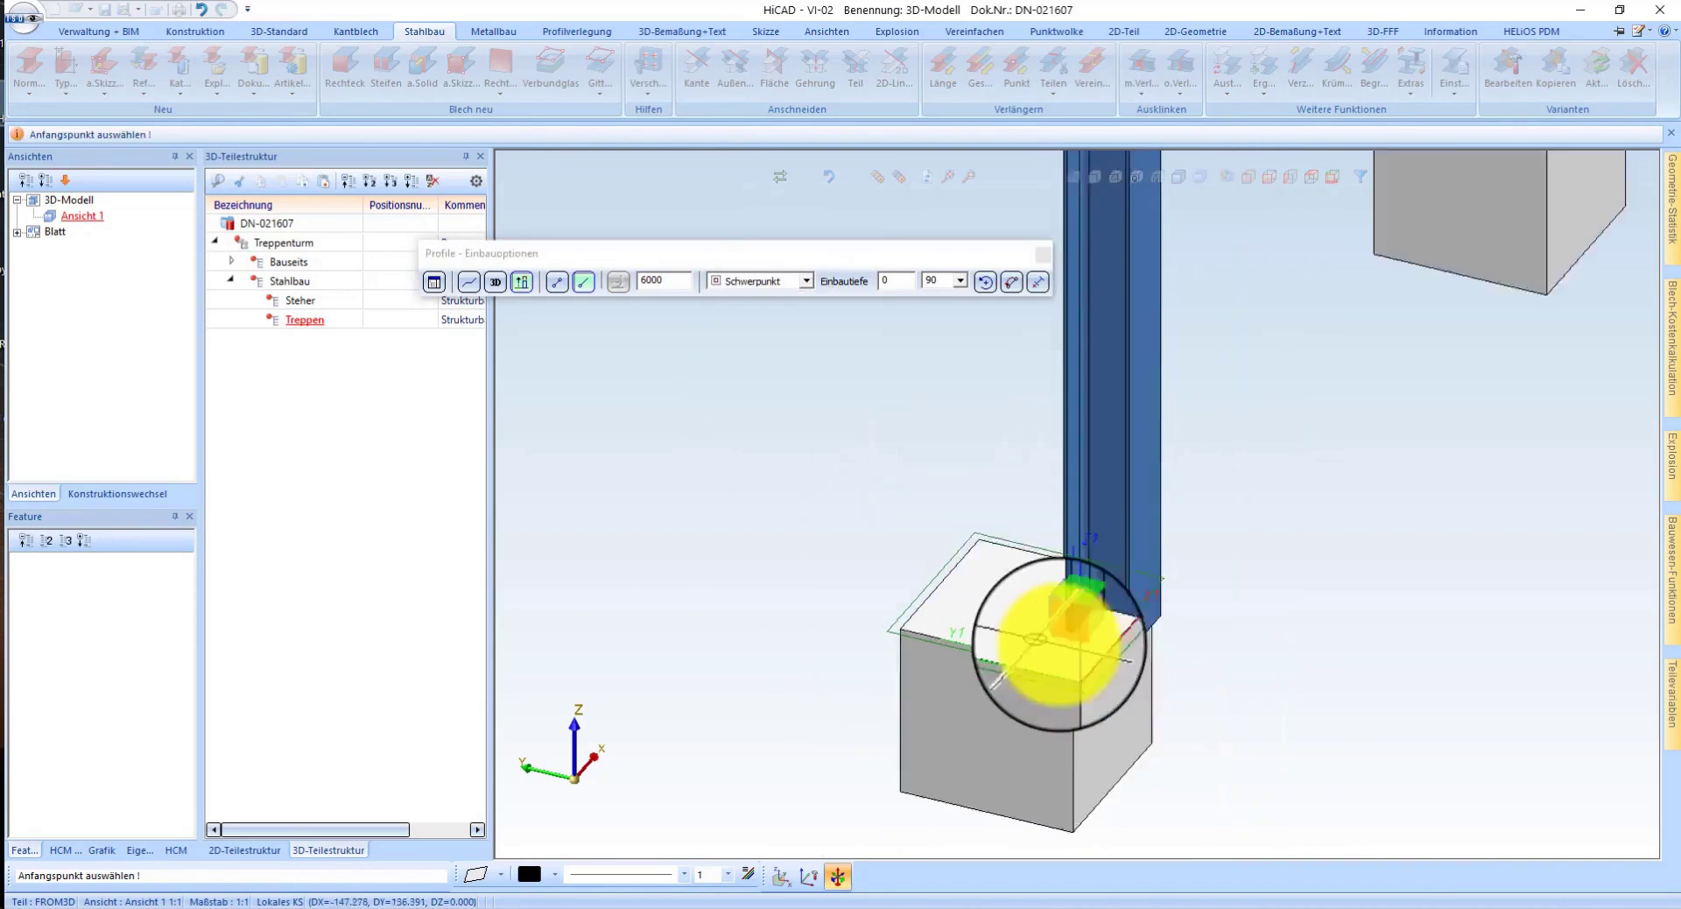
scroll(1200, 601, down, 2)
middle_click(1254, 613)
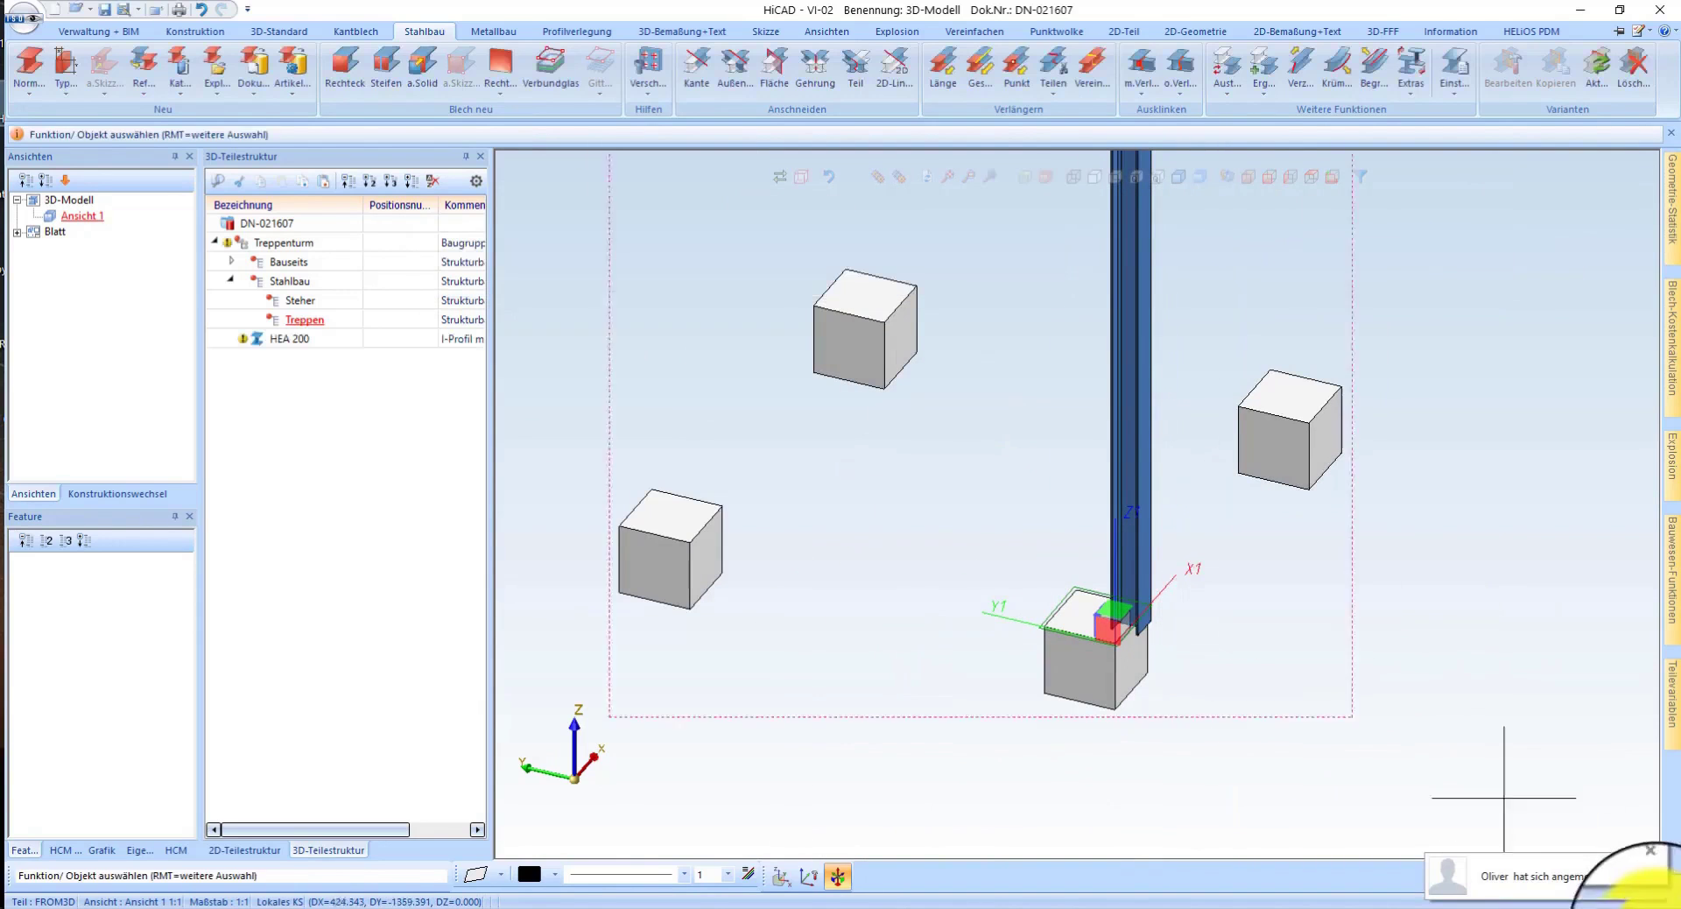
- Dismiss the sign-in notification and move the HEA 200 column into the Steher assembly
click(1652, 880)
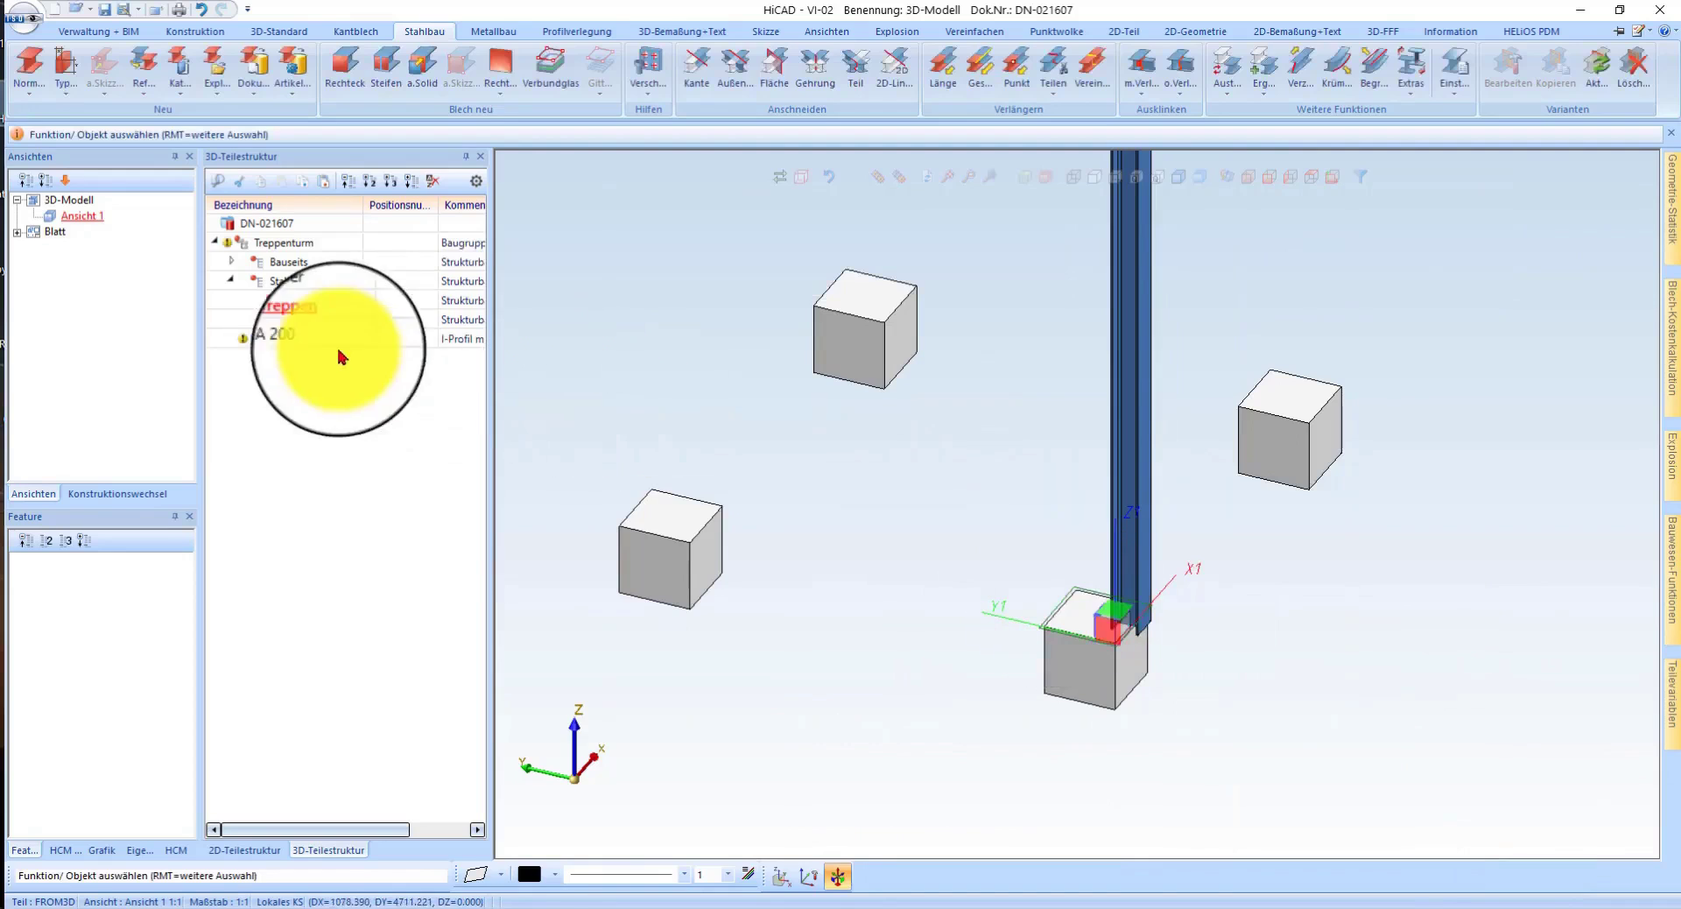
click(282, 343)
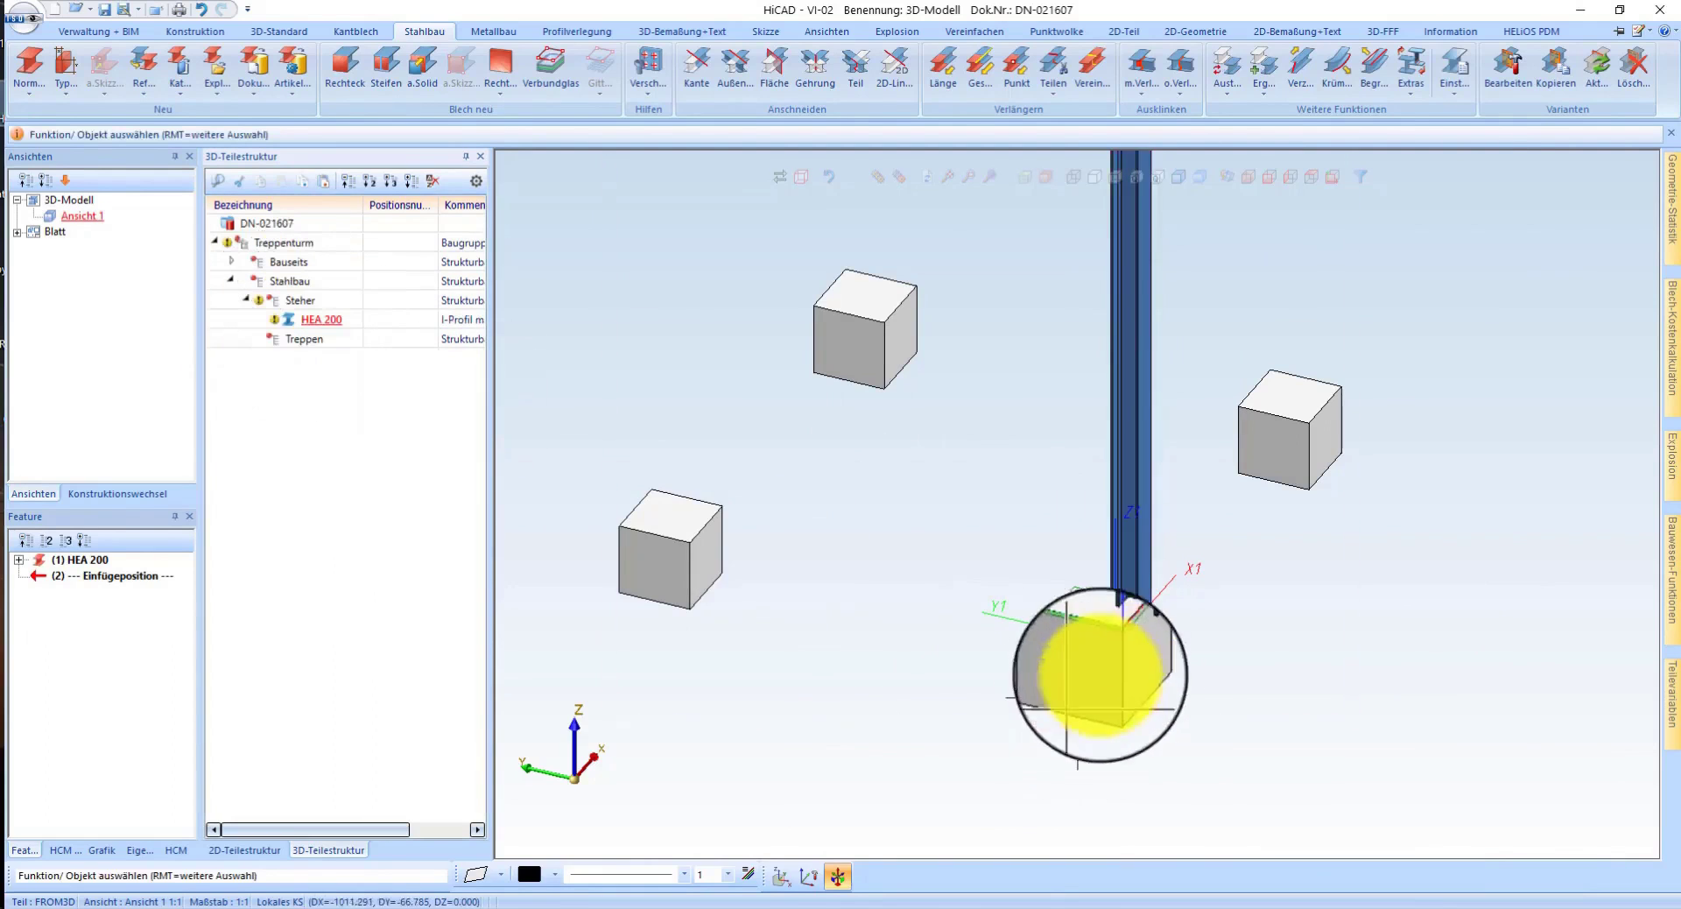
scroll(1139, 644, up, 3)
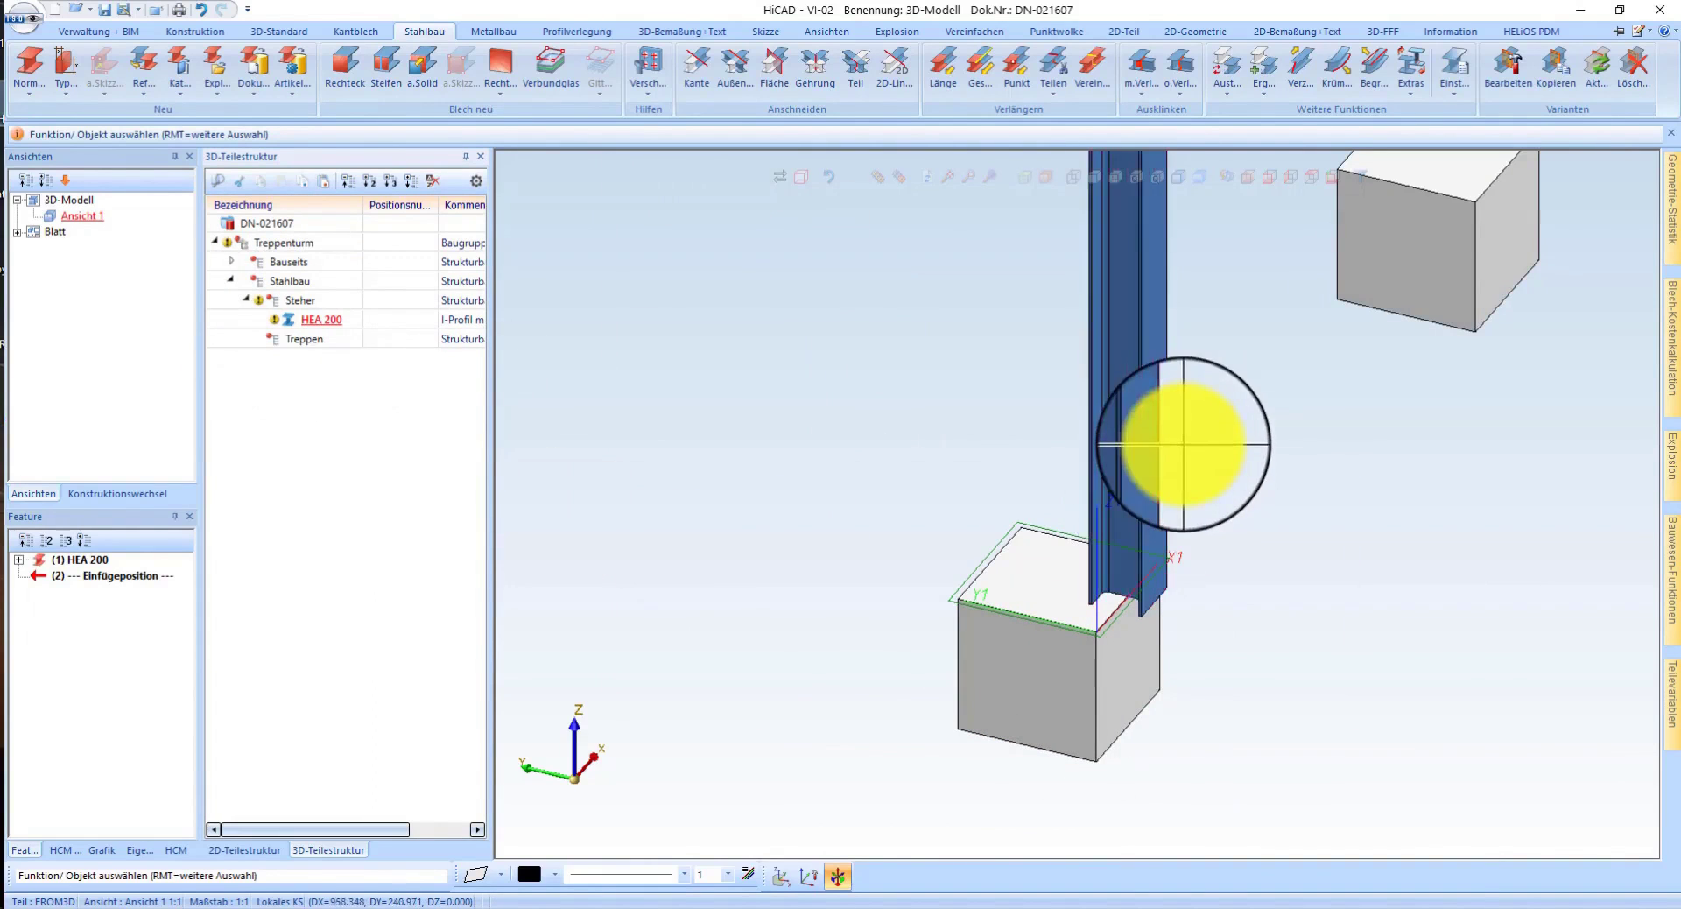
- In top view, shift the column between two reference lines from 95 to 145 (95.000+50)
right_click(1129, 468)
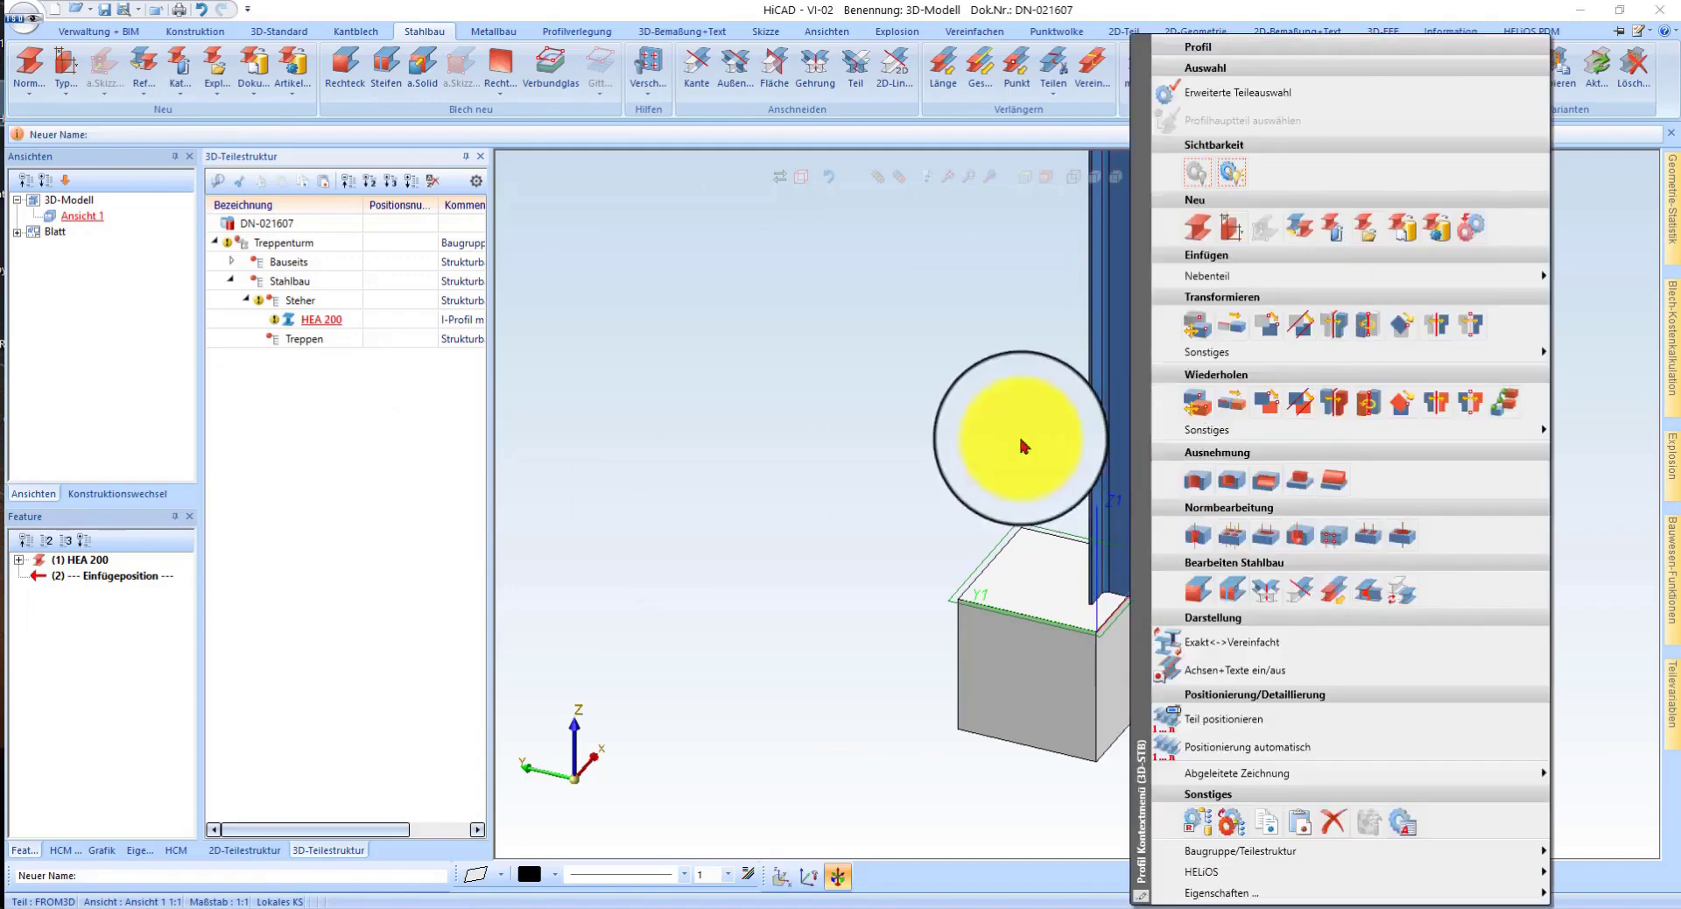
click(1317, 187)
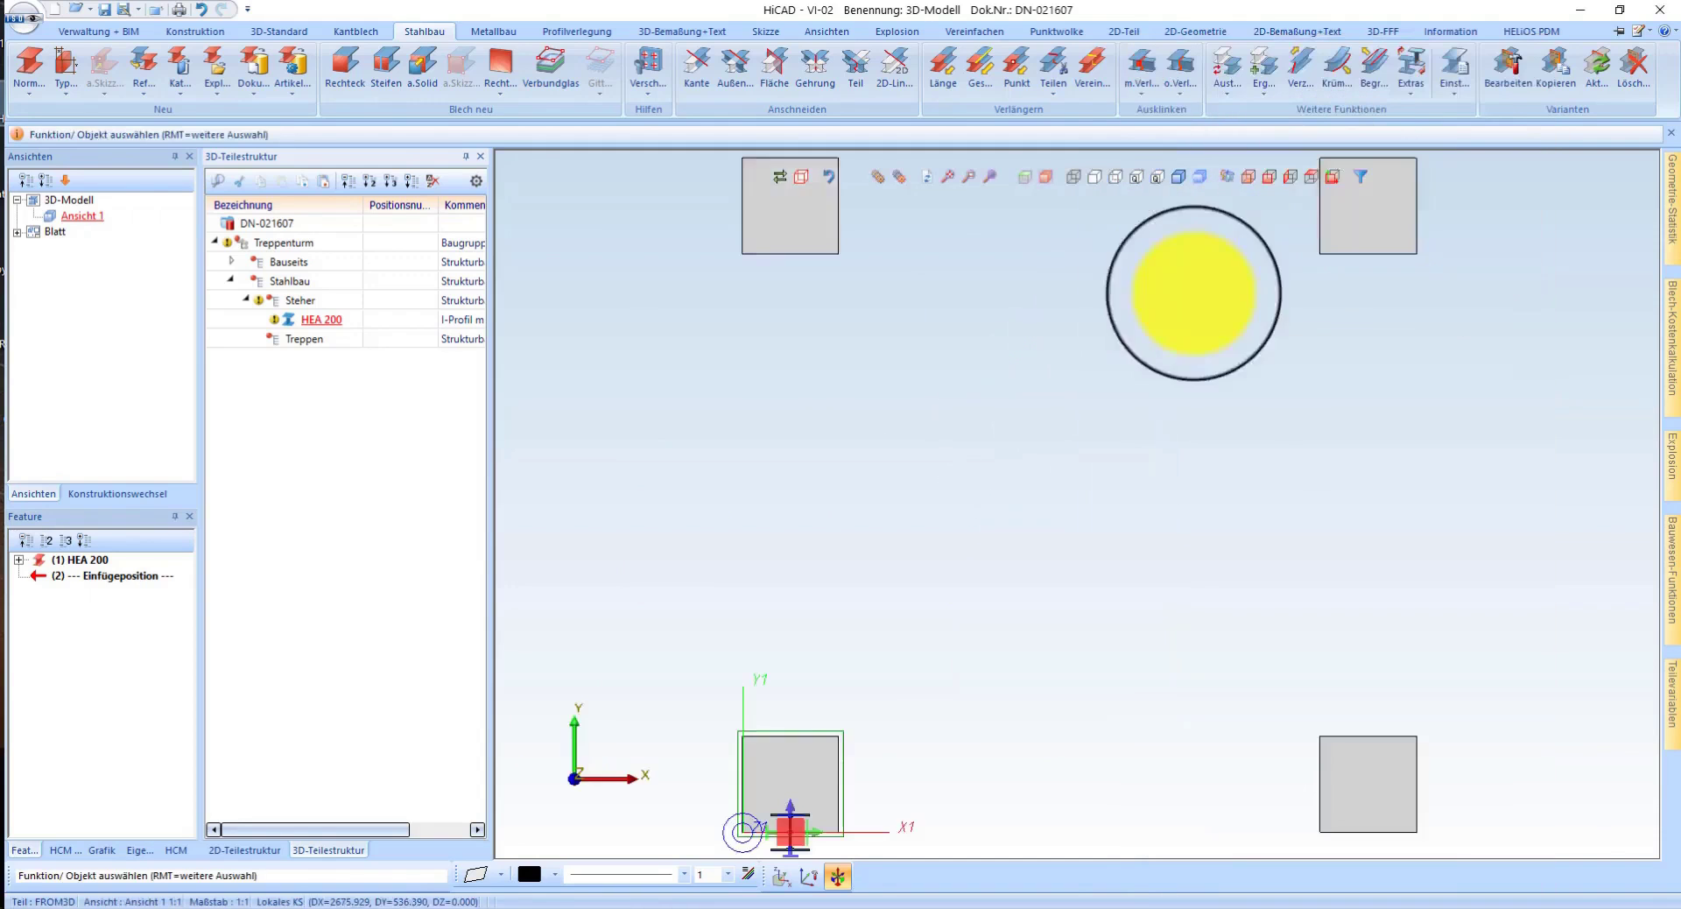
scroll(1029, 582, up, 3)
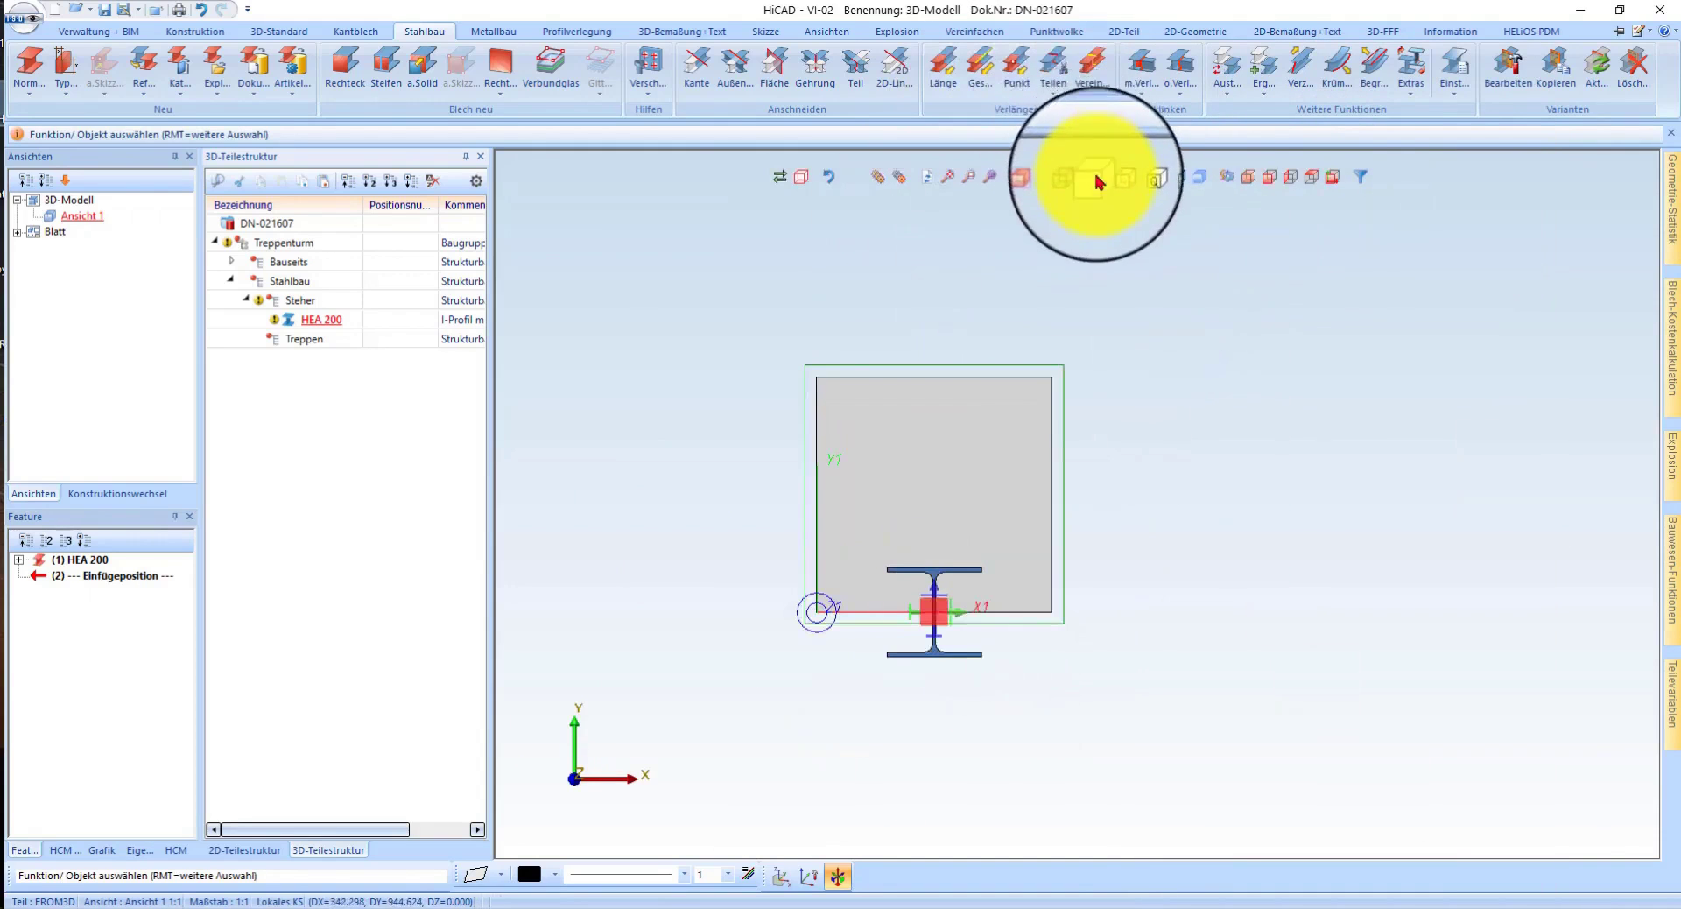
scroll(871, 604, up, 2)
scroll(872, 692, up, 2)
right_click(932, 648)
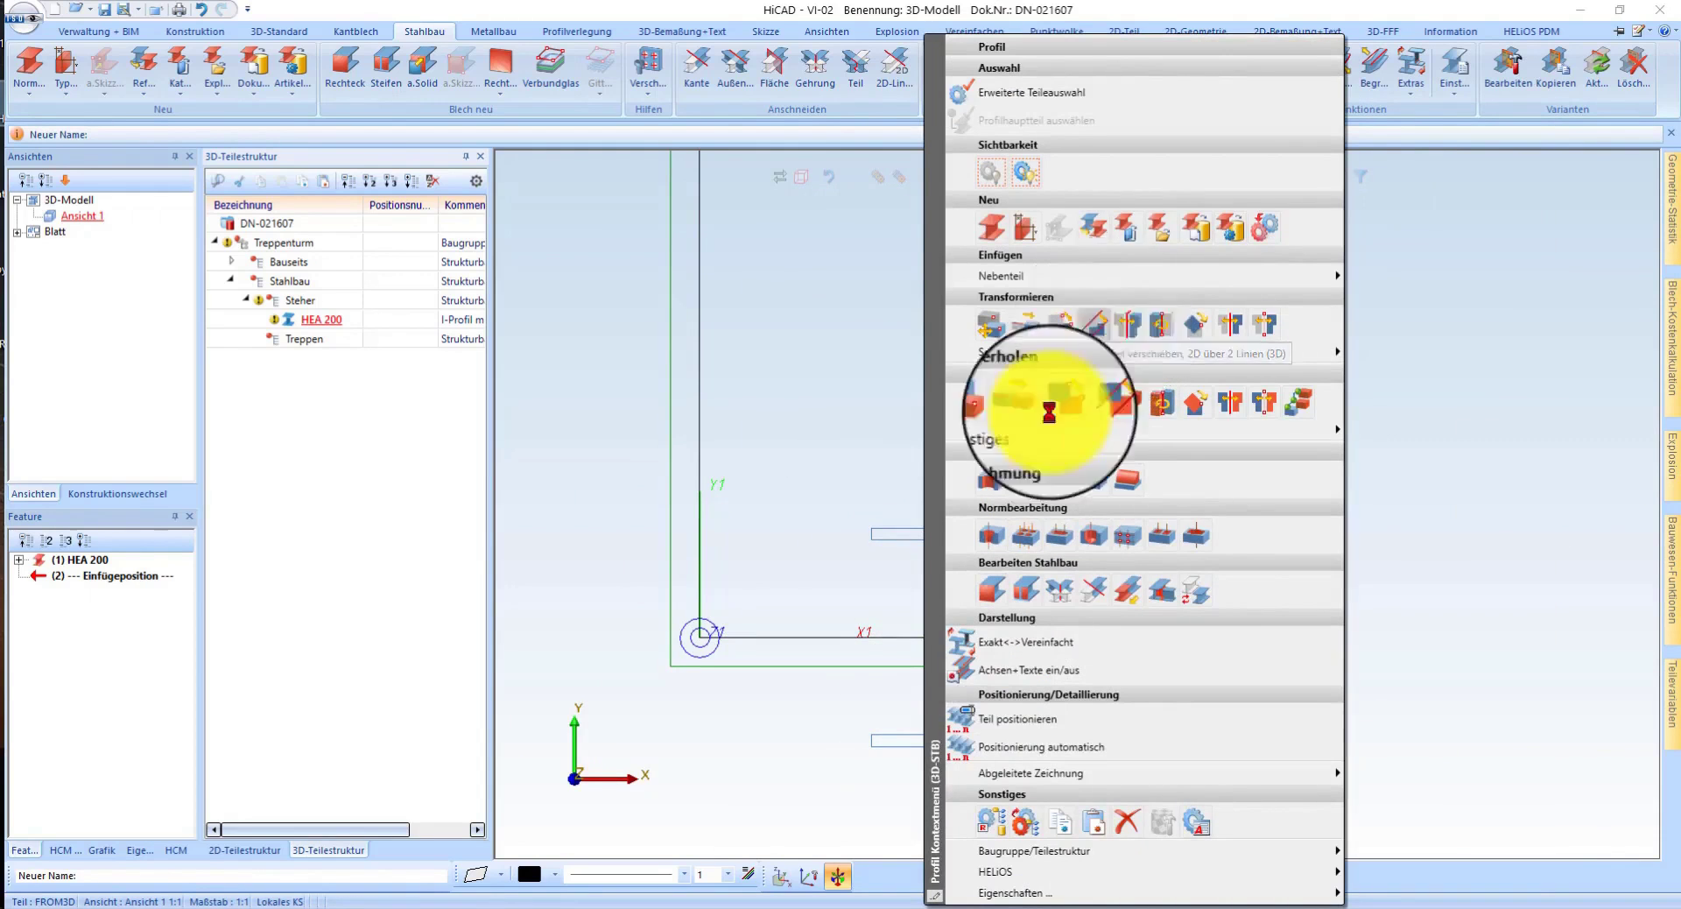
click(1101, 333)
click(939, 757)
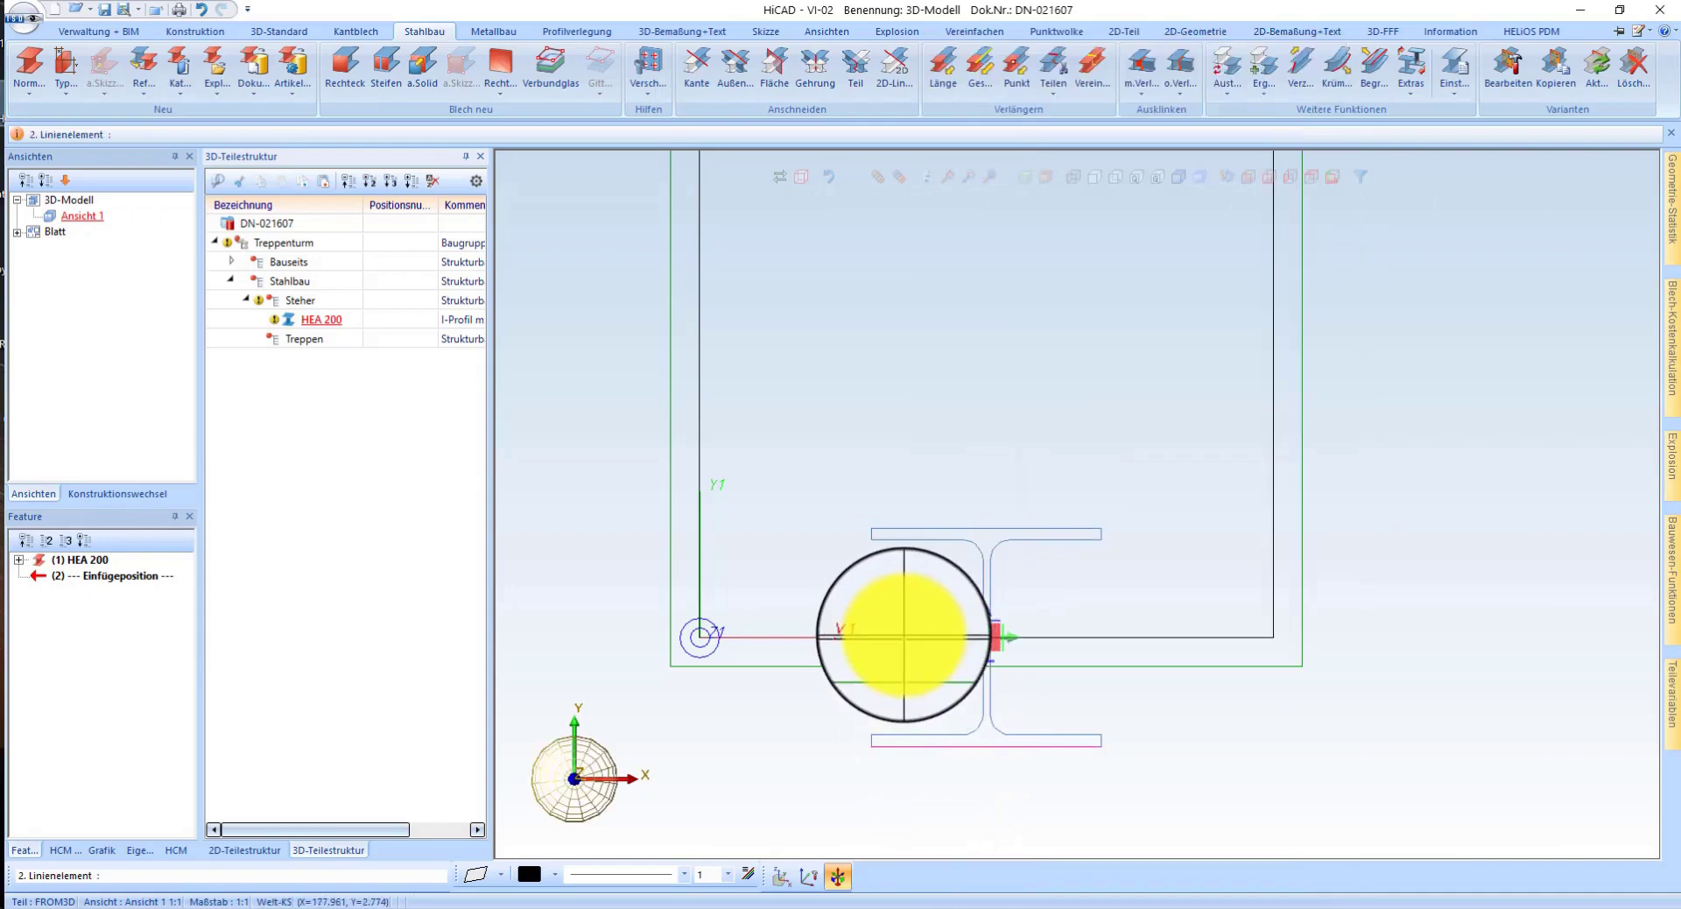
click(904, 635)
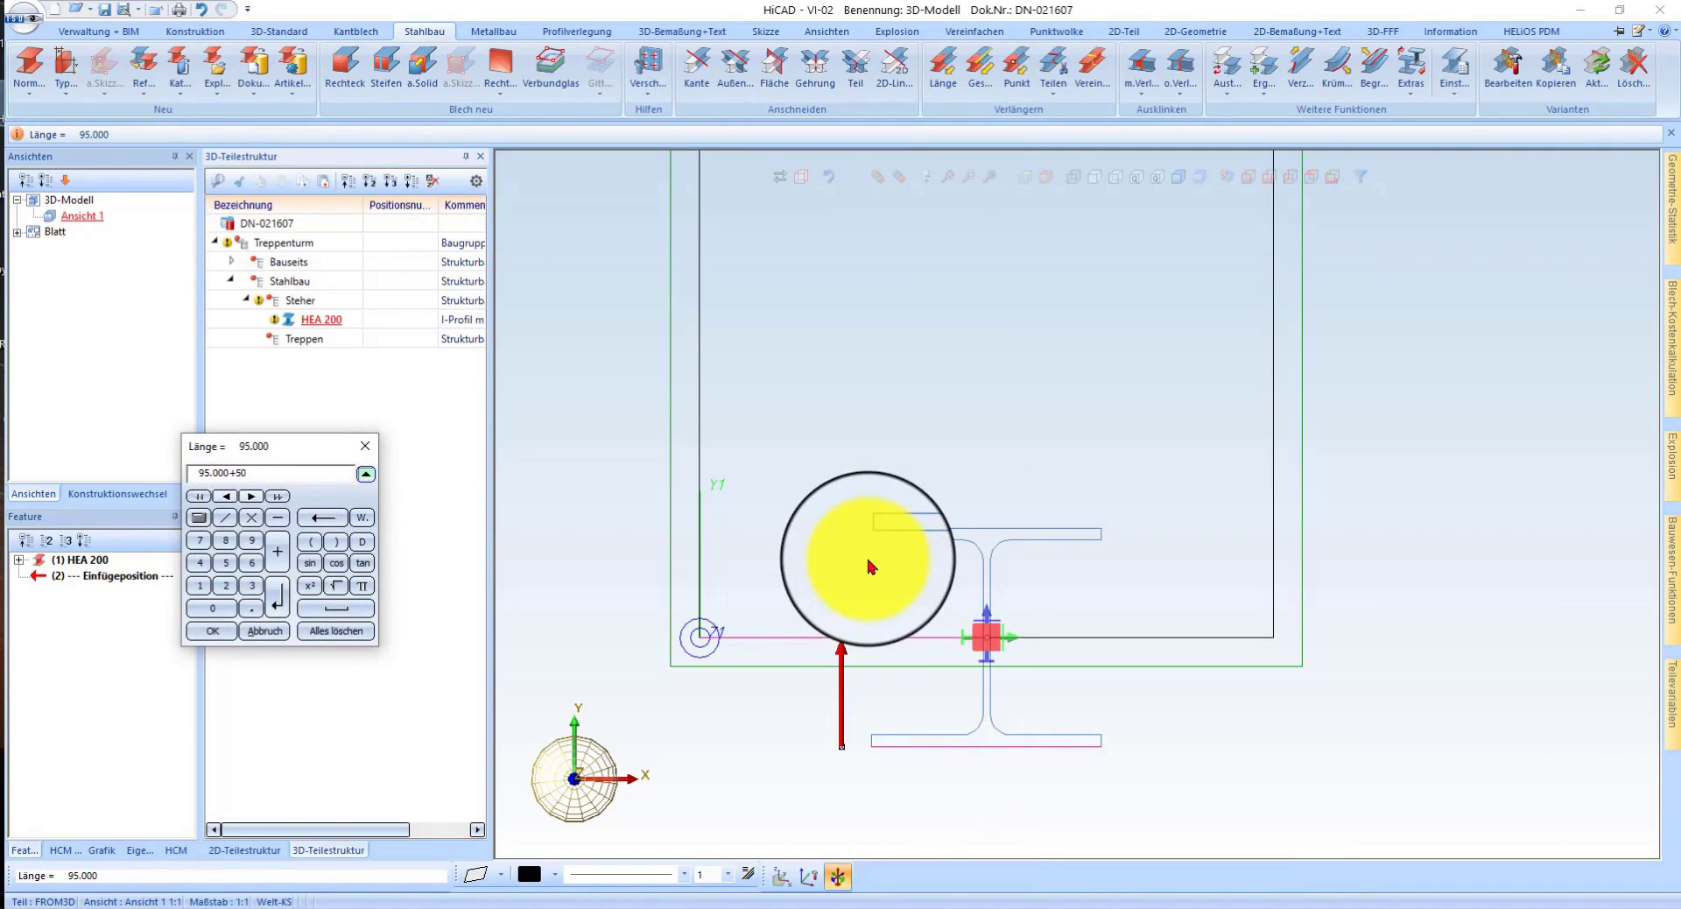
key(Return)
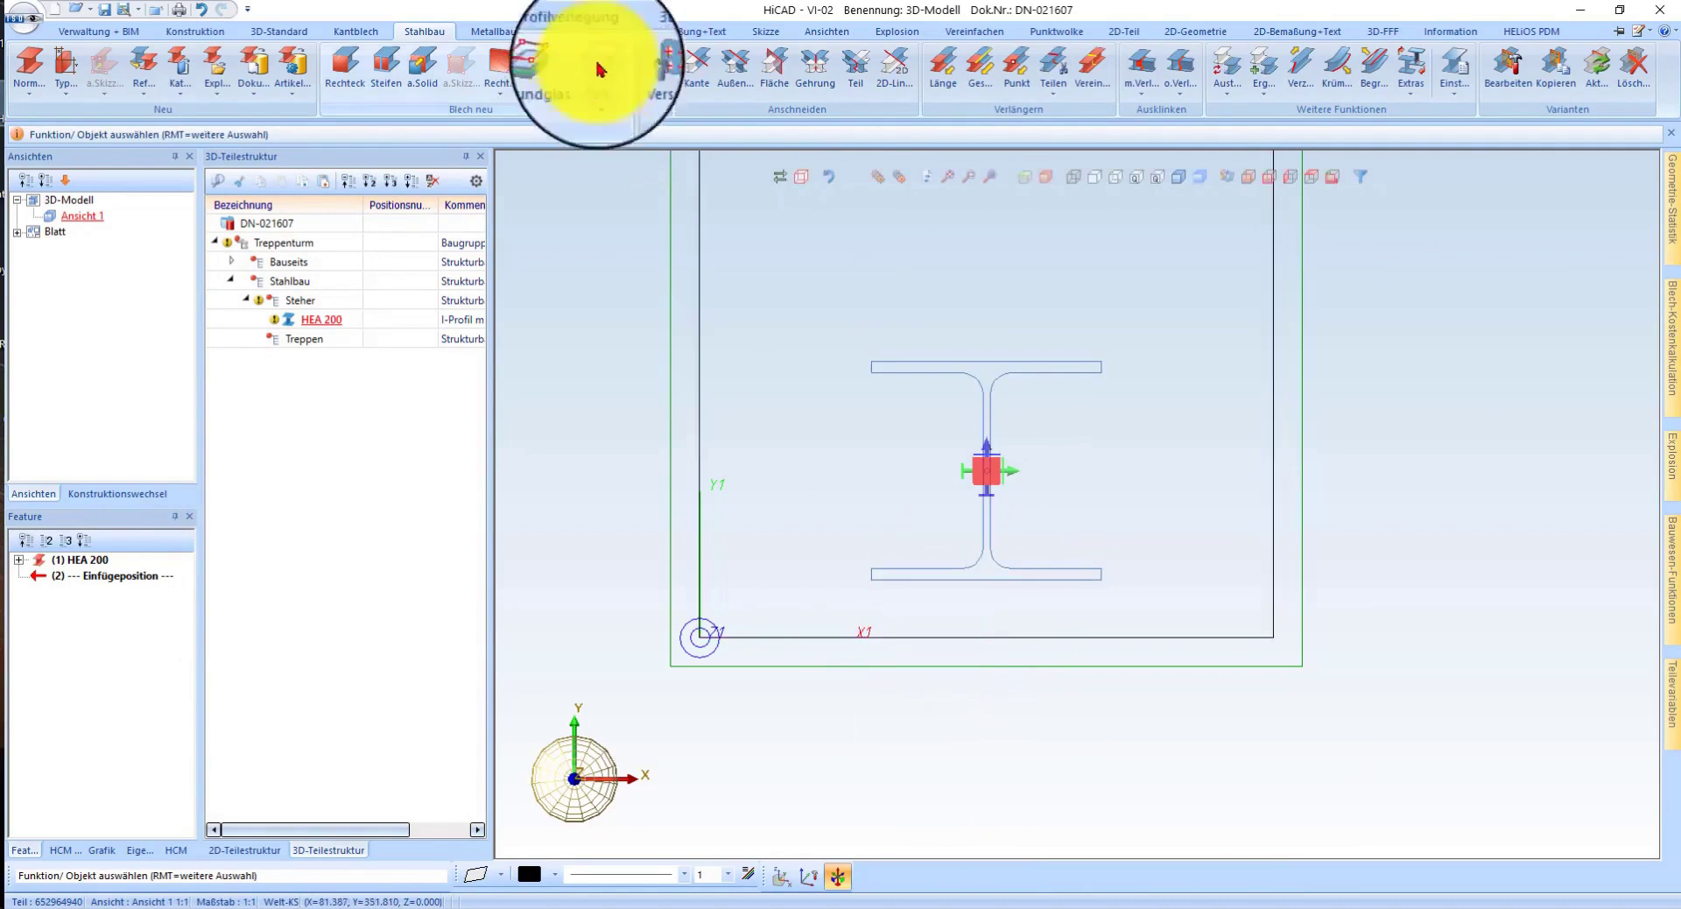
- Start a free 3D dimension on the column, then cancel it
click(682, 31)
click(33, 62)
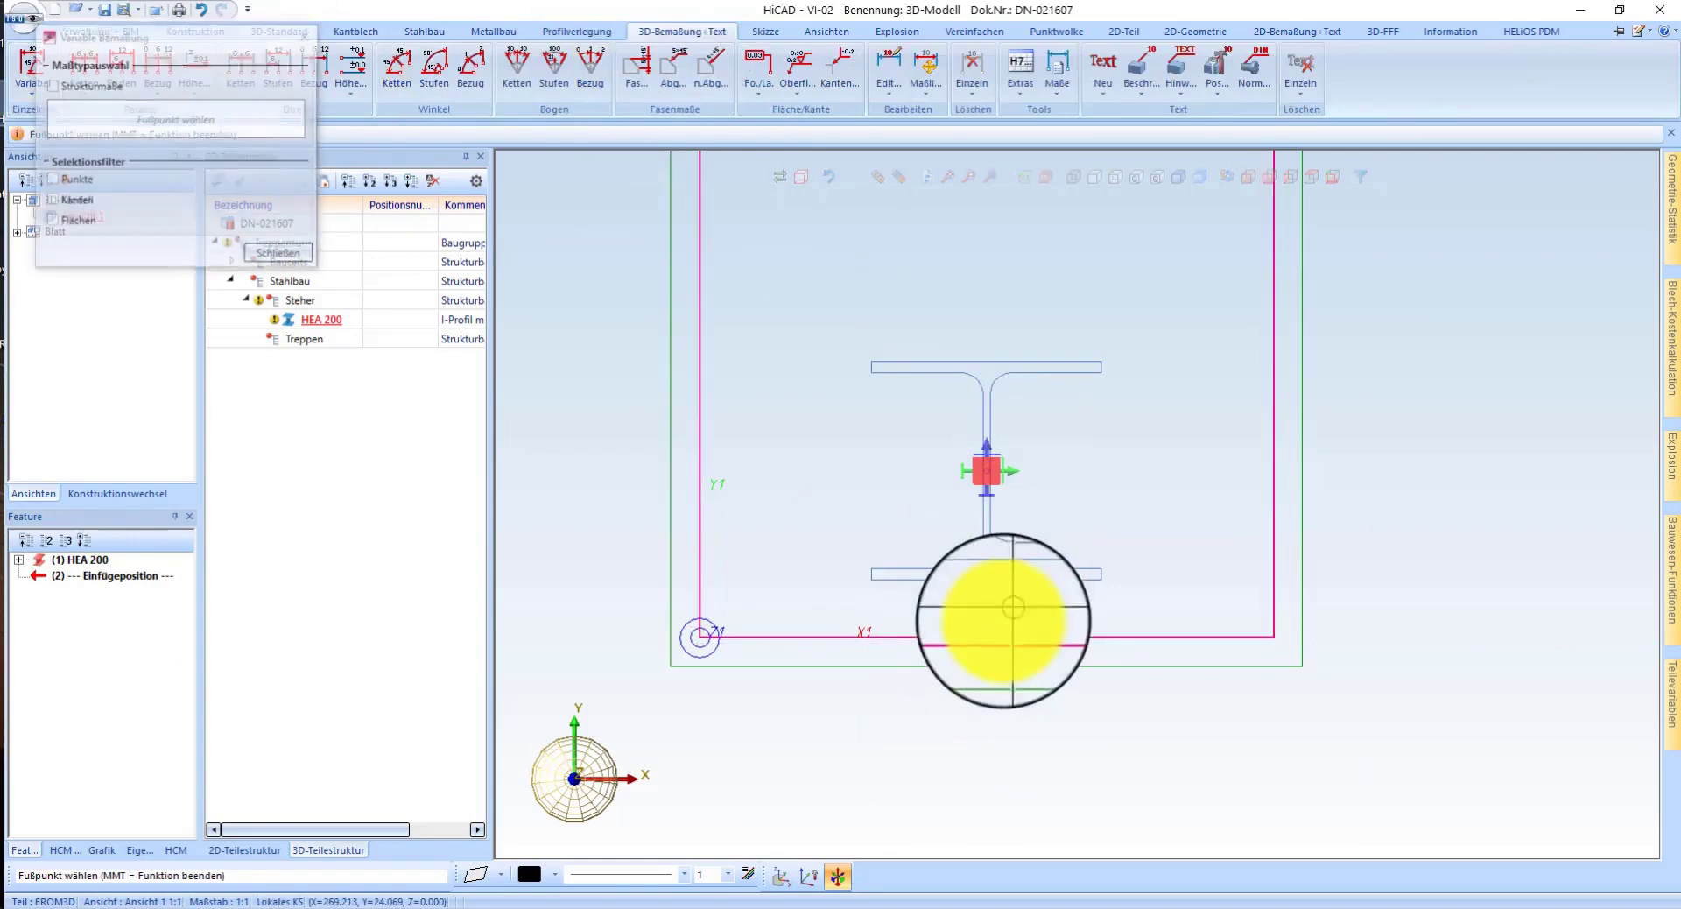
click(1005, 637)
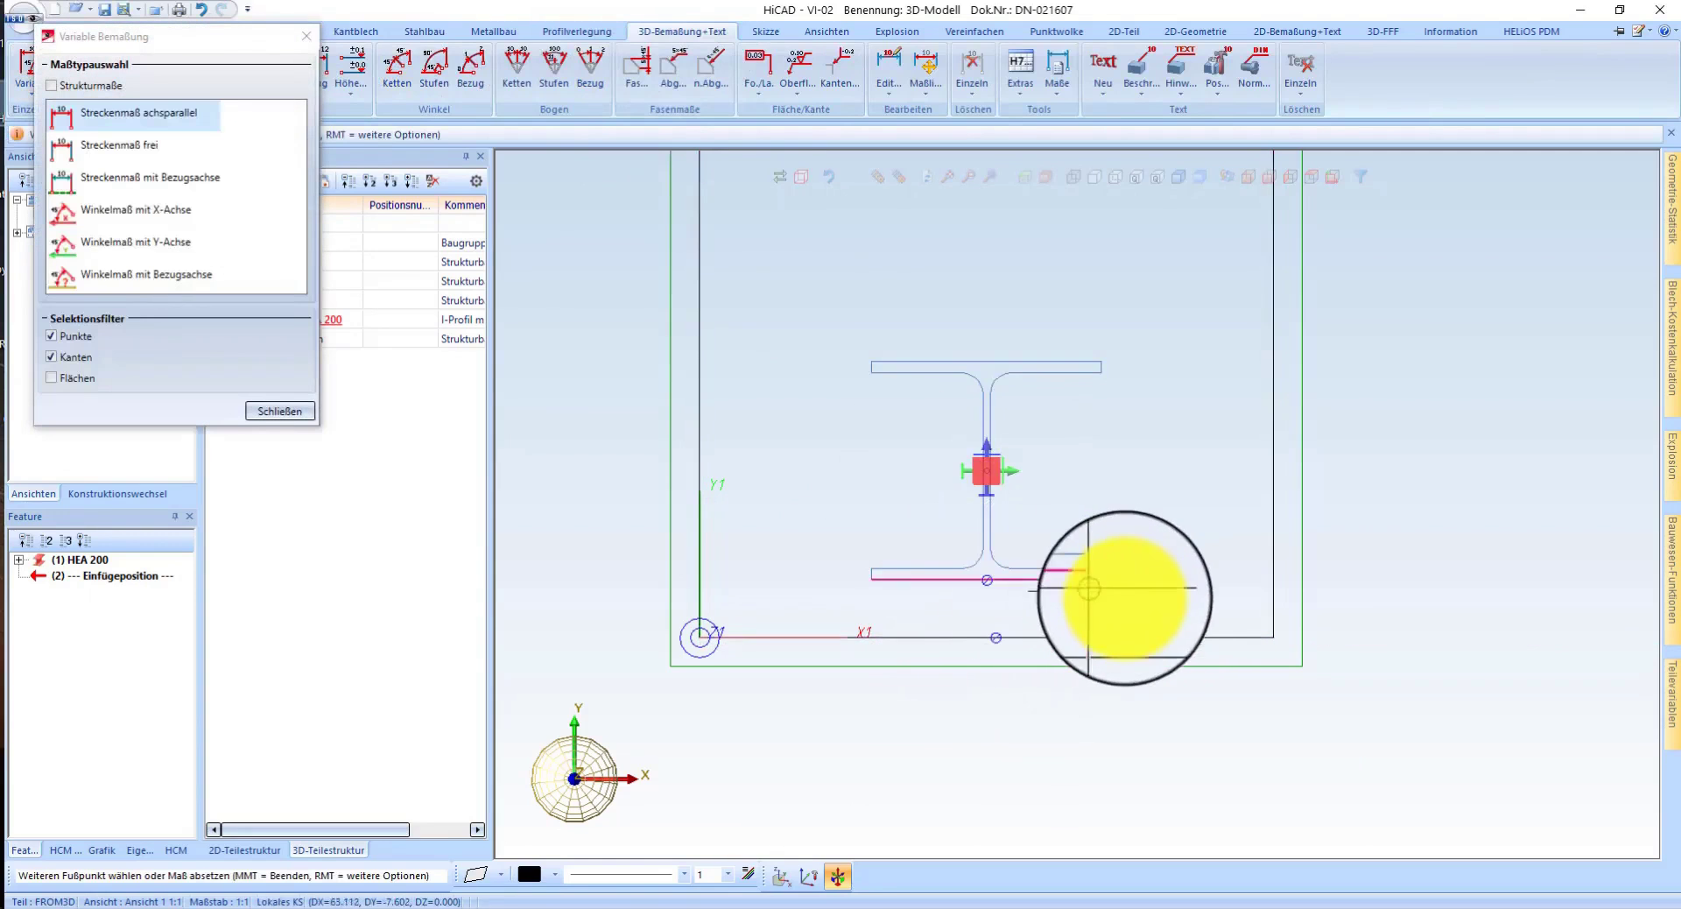
scroll(1145, 601, up, 1)
scroll(1150, 585, up, 2)
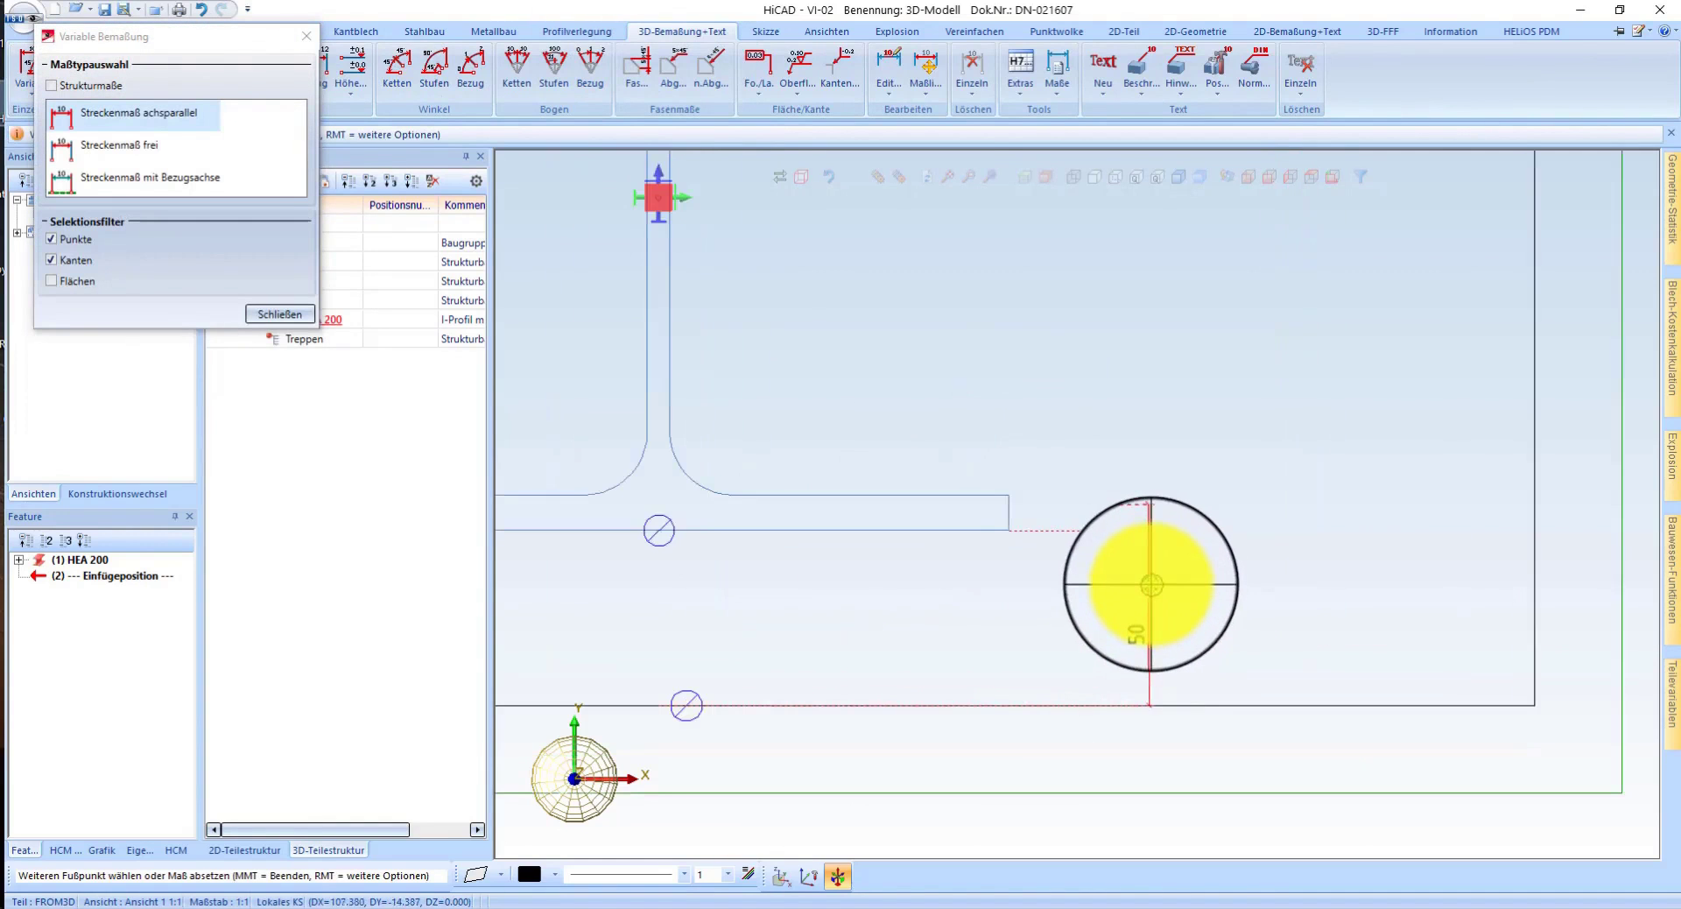
scroll(1075, 589, down, 1)
scroll(1044, 608, down, 2)
scroll(1071, 526, down, 2)
scroll(1007, 491, down, 1)
middle_click(956, 447)
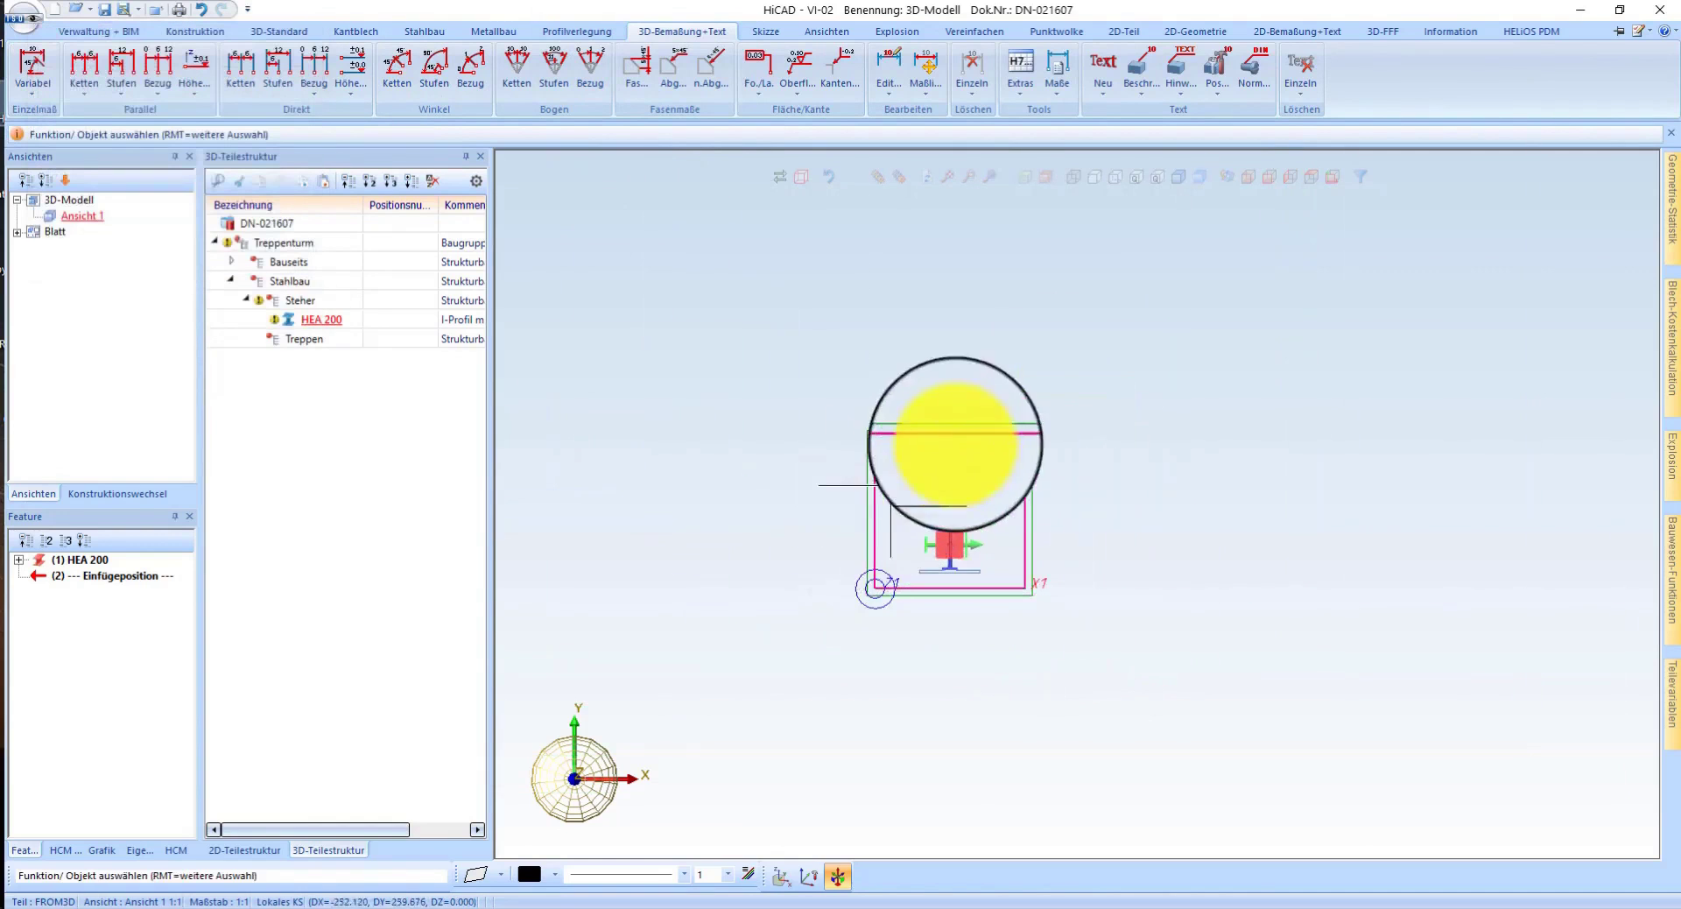
scroll(989, 433, down, 2)
- Set the main drawing scale to 1:20 and show the model shaded in isometric view
right_click(1047, 356)
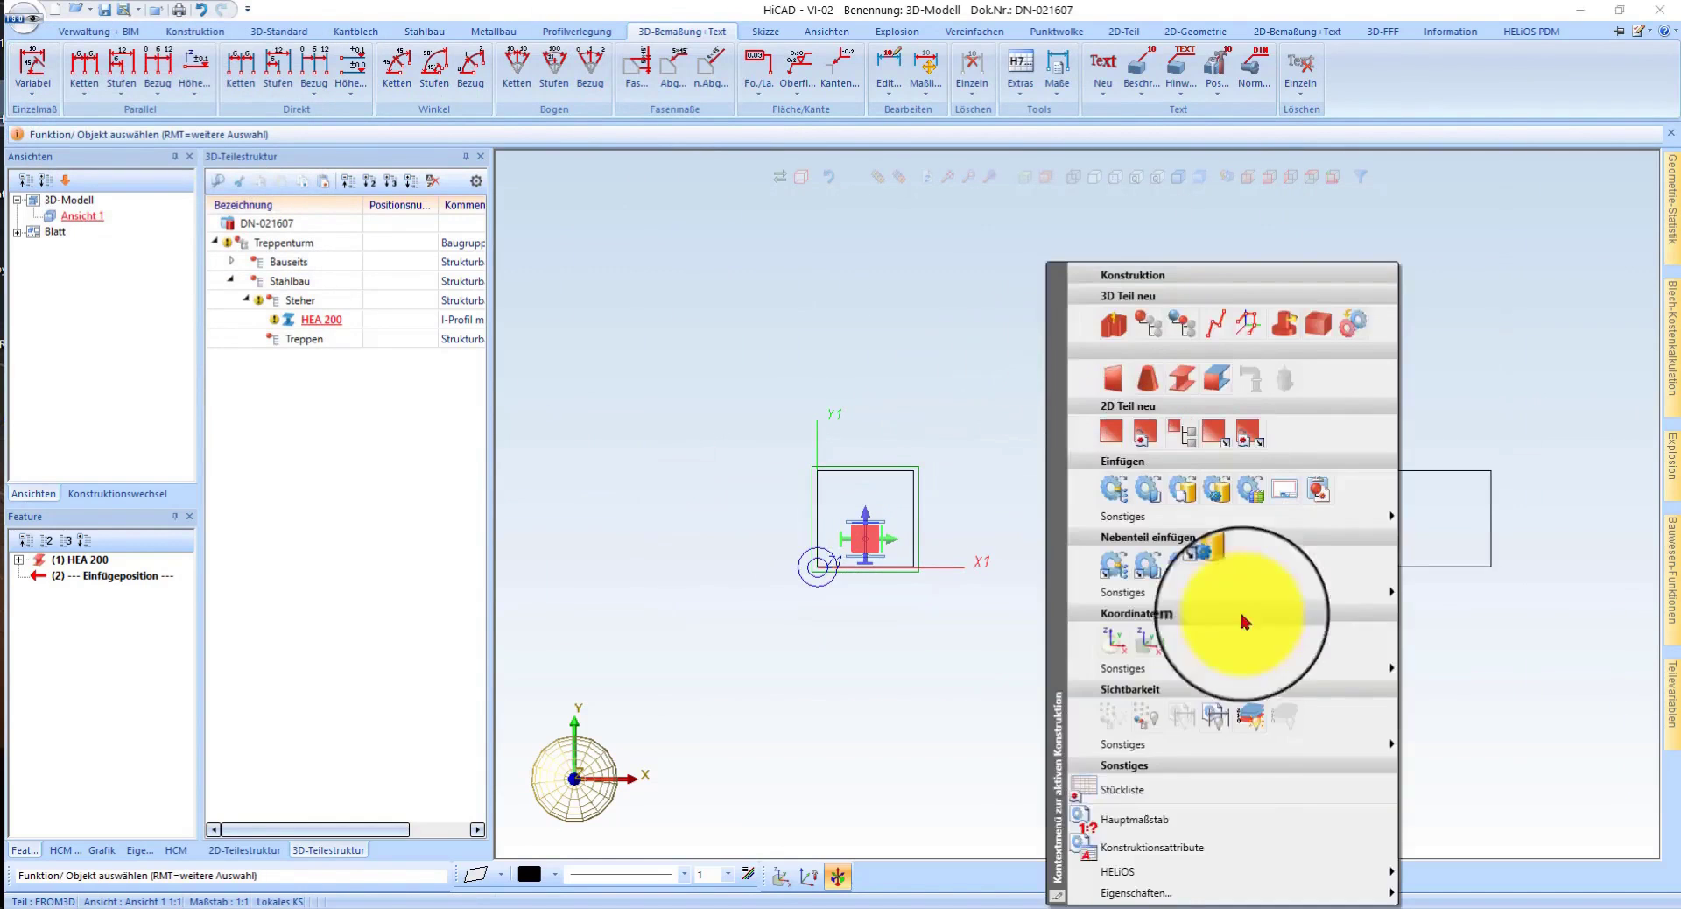
click(1200, 668)
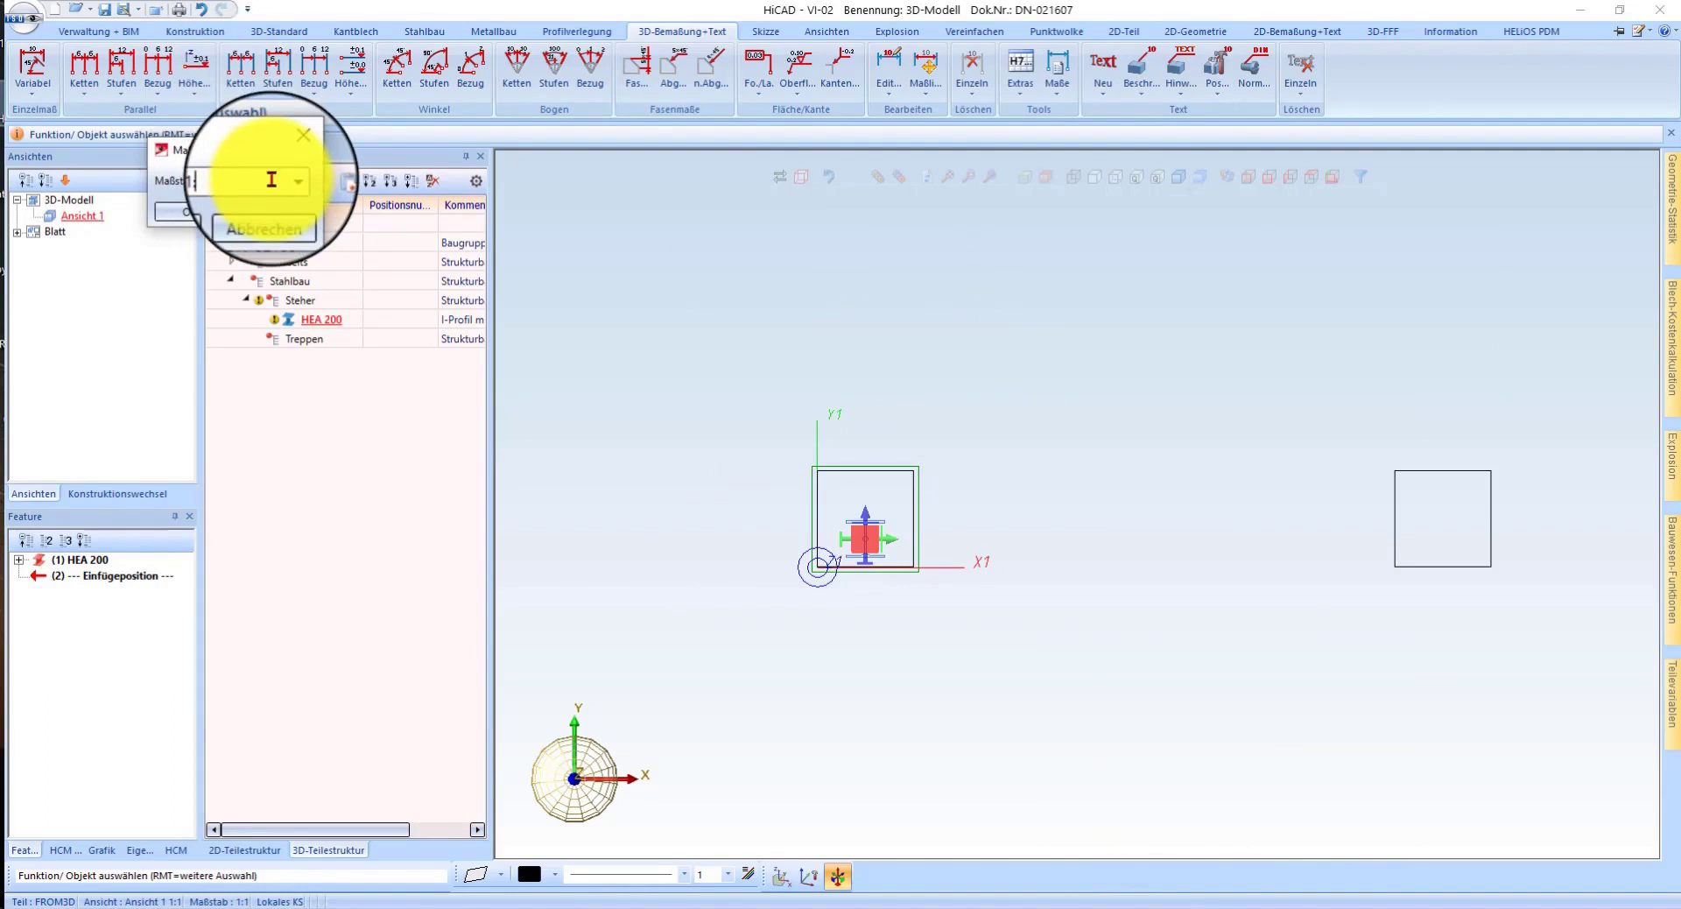
text(1:20)
click(172, 211)
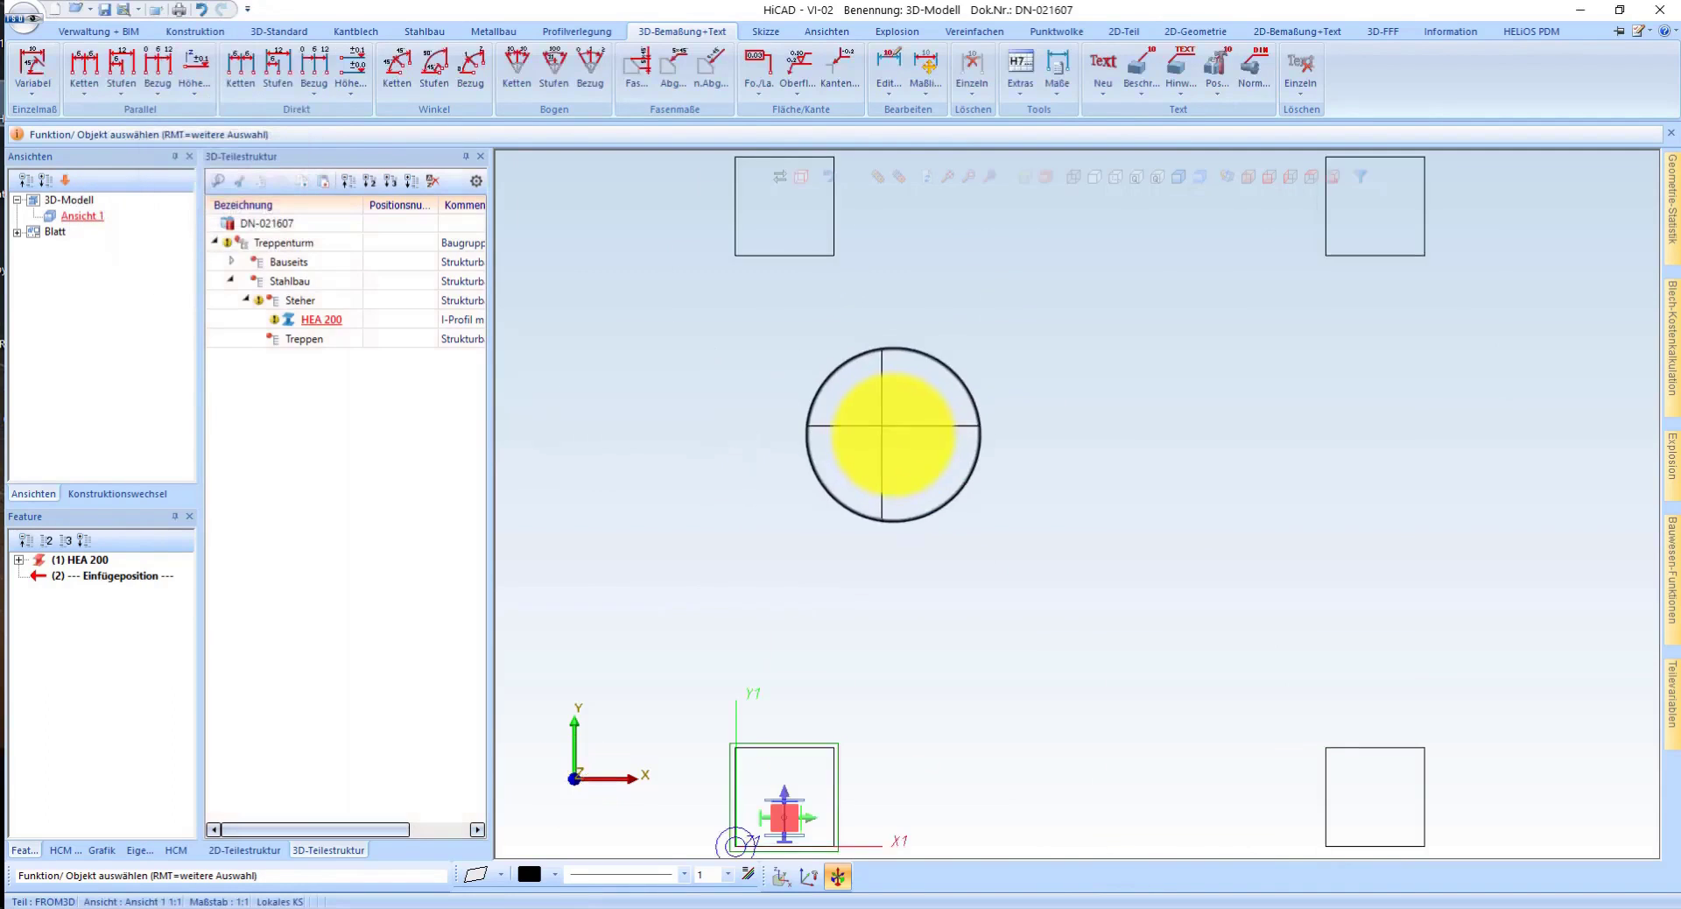
click(1178, 176)
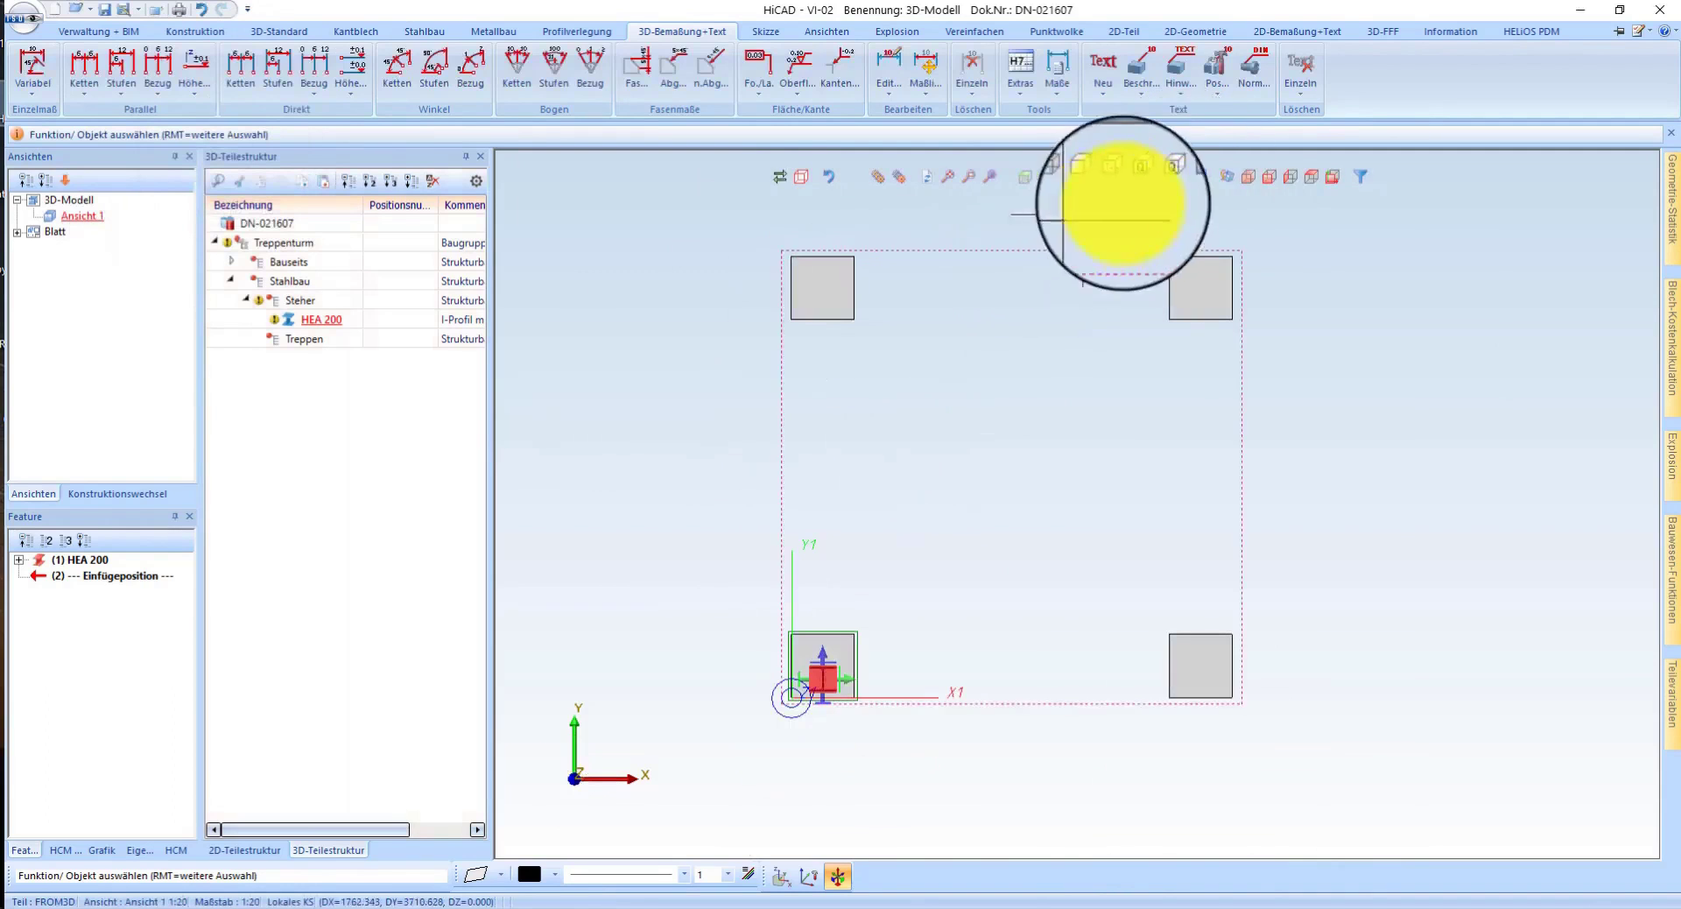
click(1254, 180)
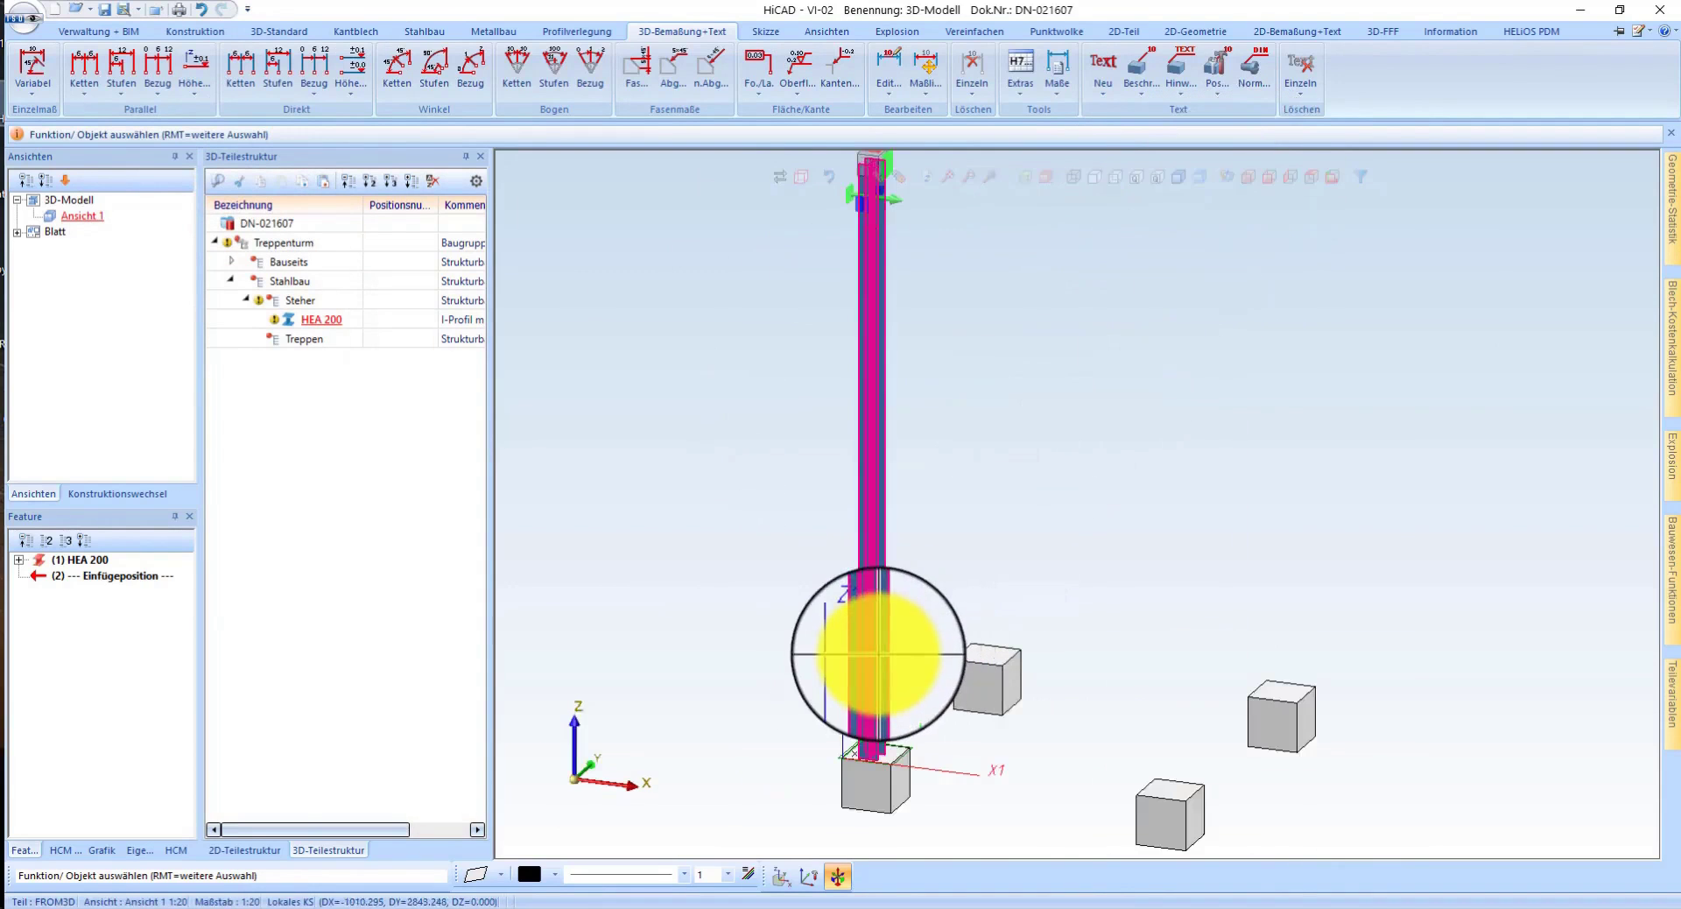
- Copy the HEA 200 column from its base onto the front-right, rear-left and rear-right foundations
right_click(878, 654)
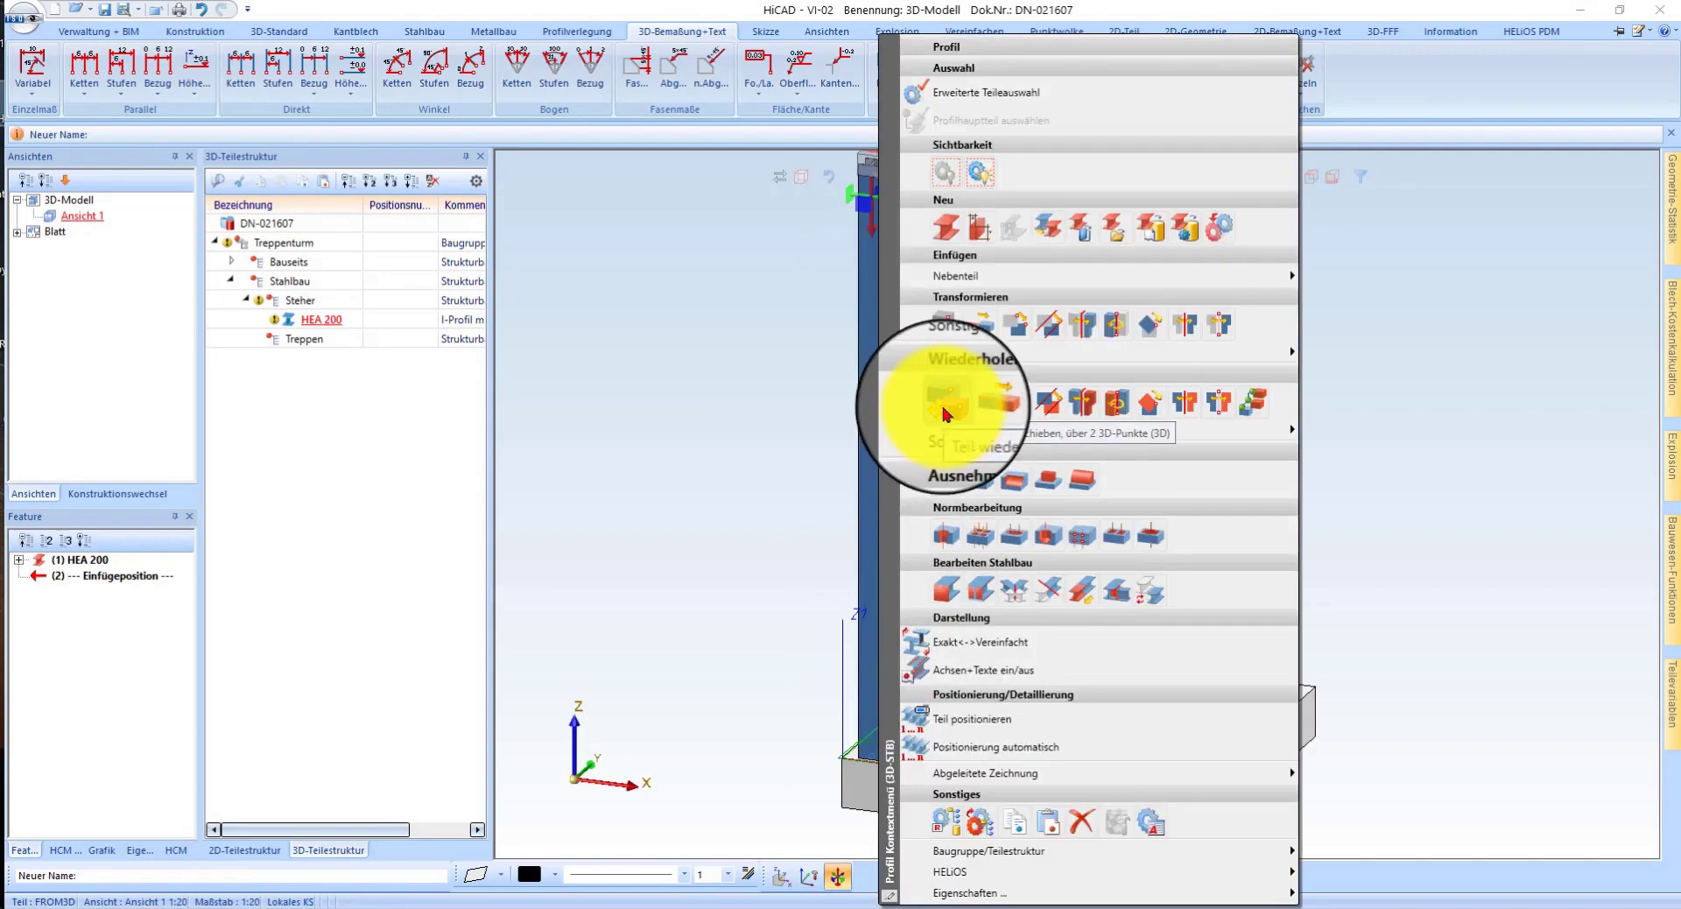
click(946, 413)
click(891, 652)
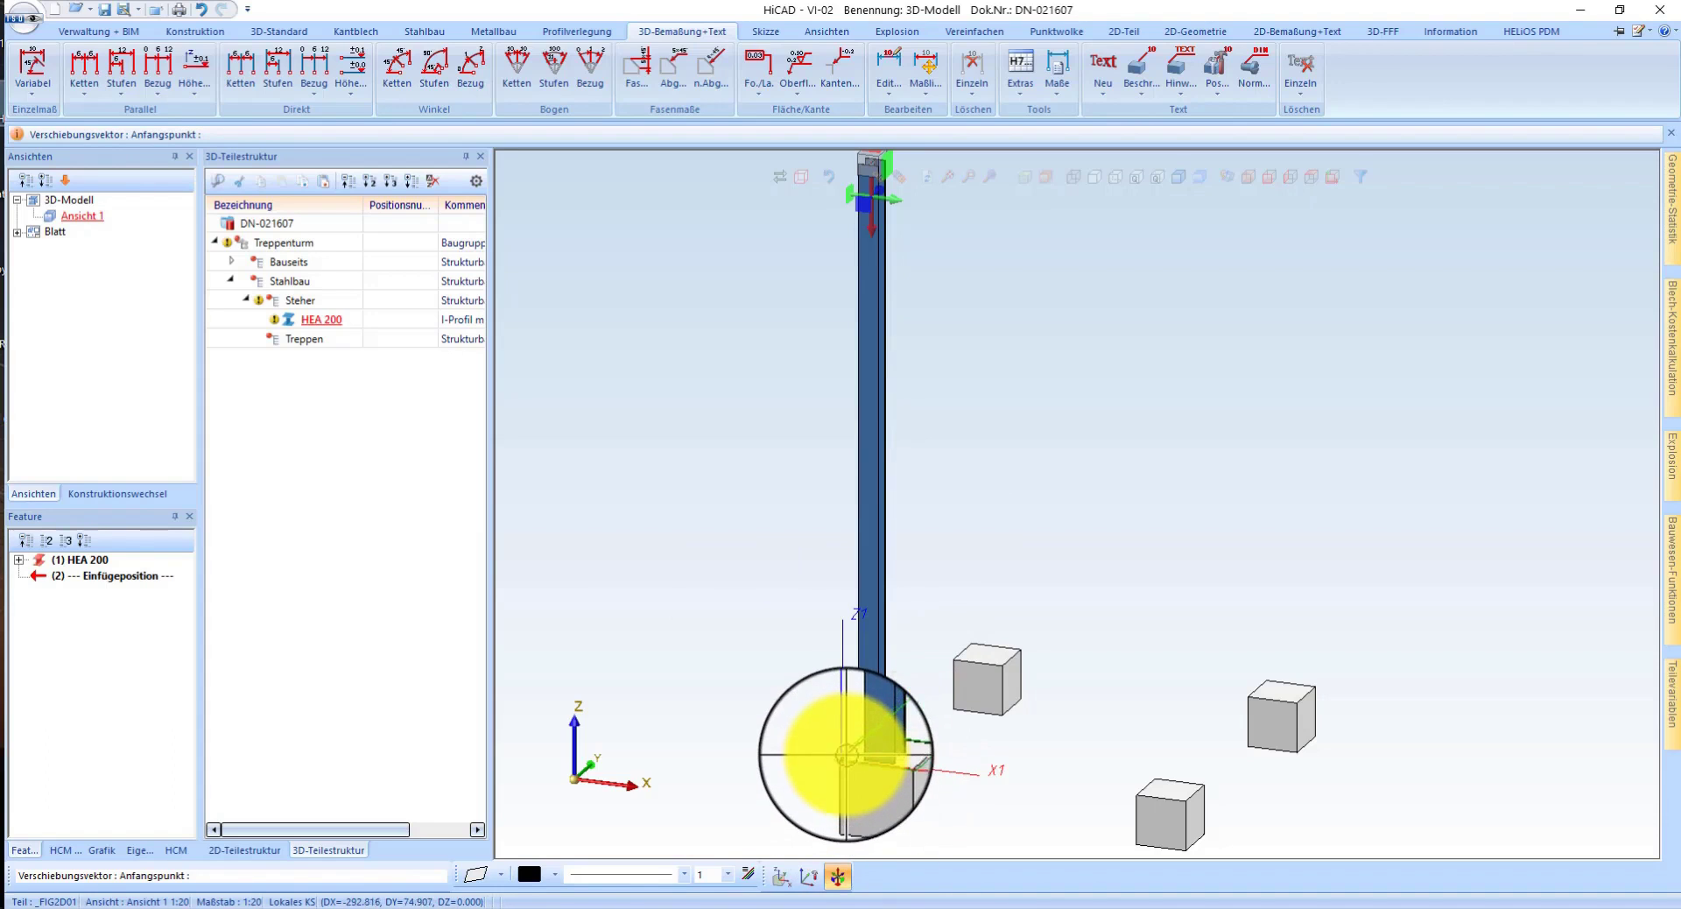
scroll(843, 758, up, 5)
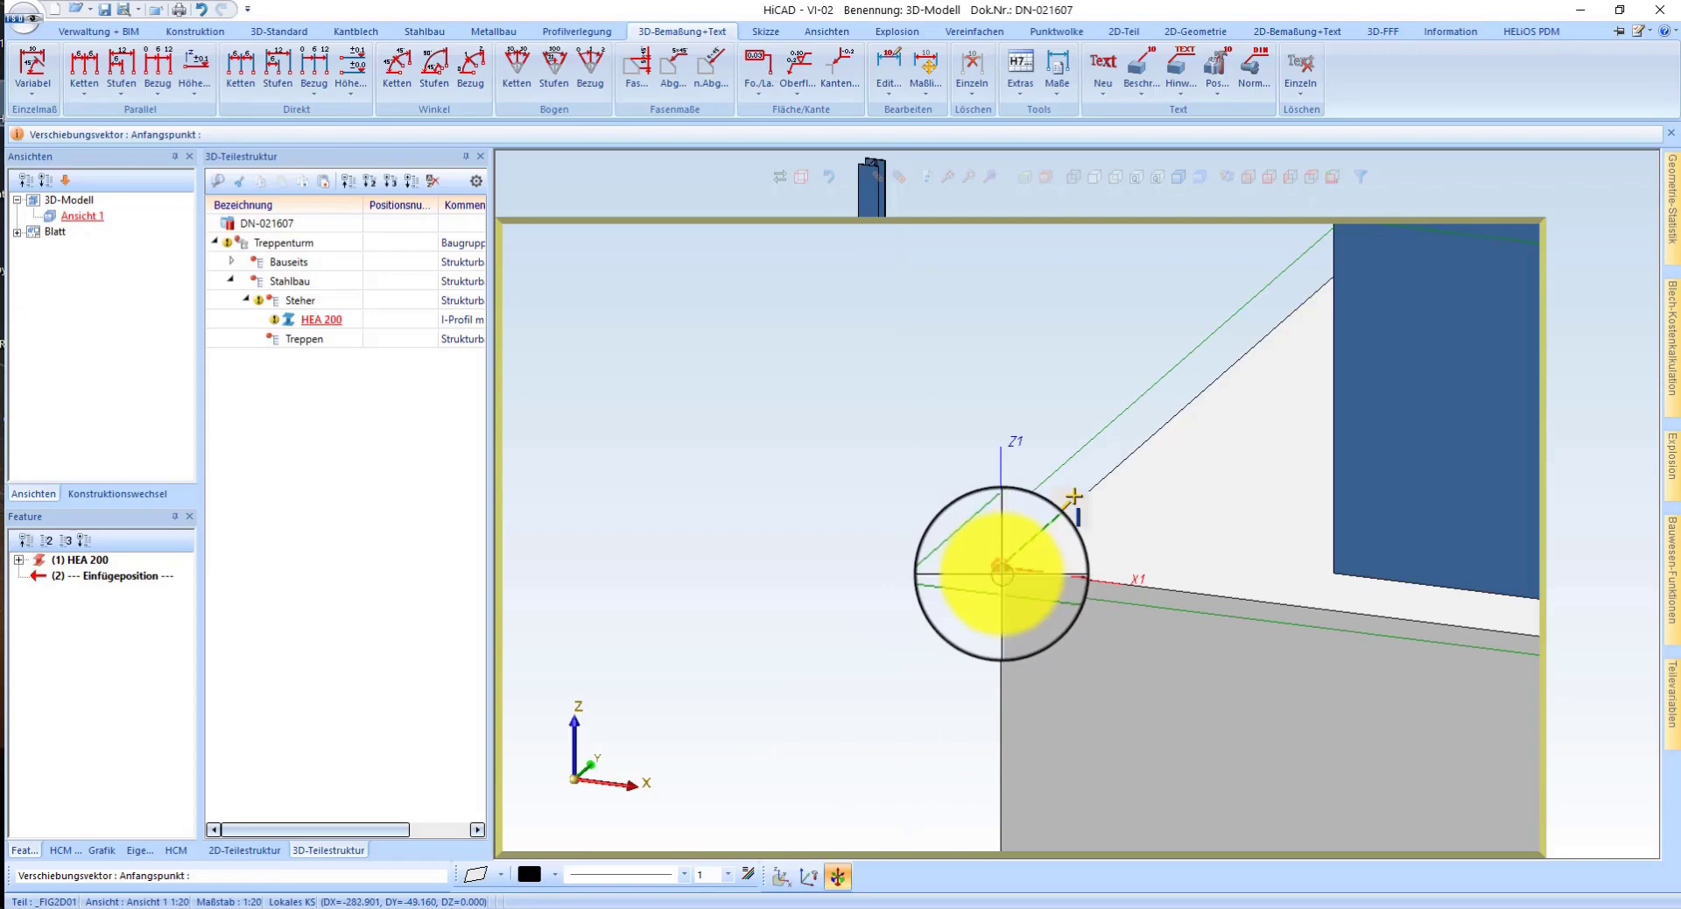
click(1001, 576)
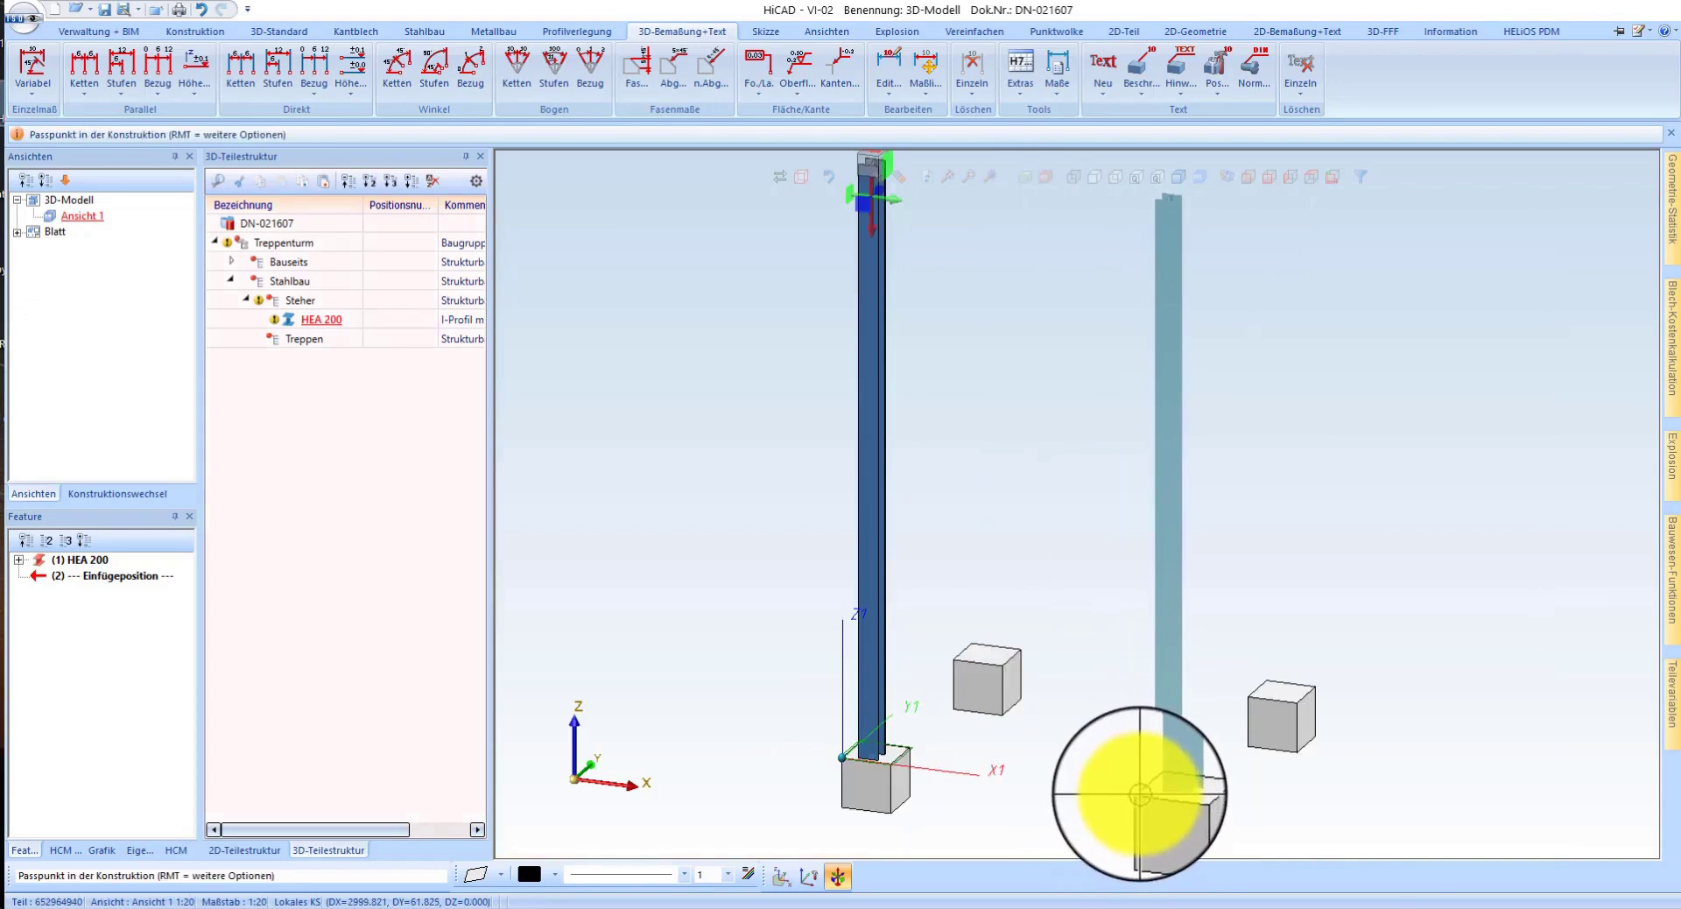
click(1137, 797)
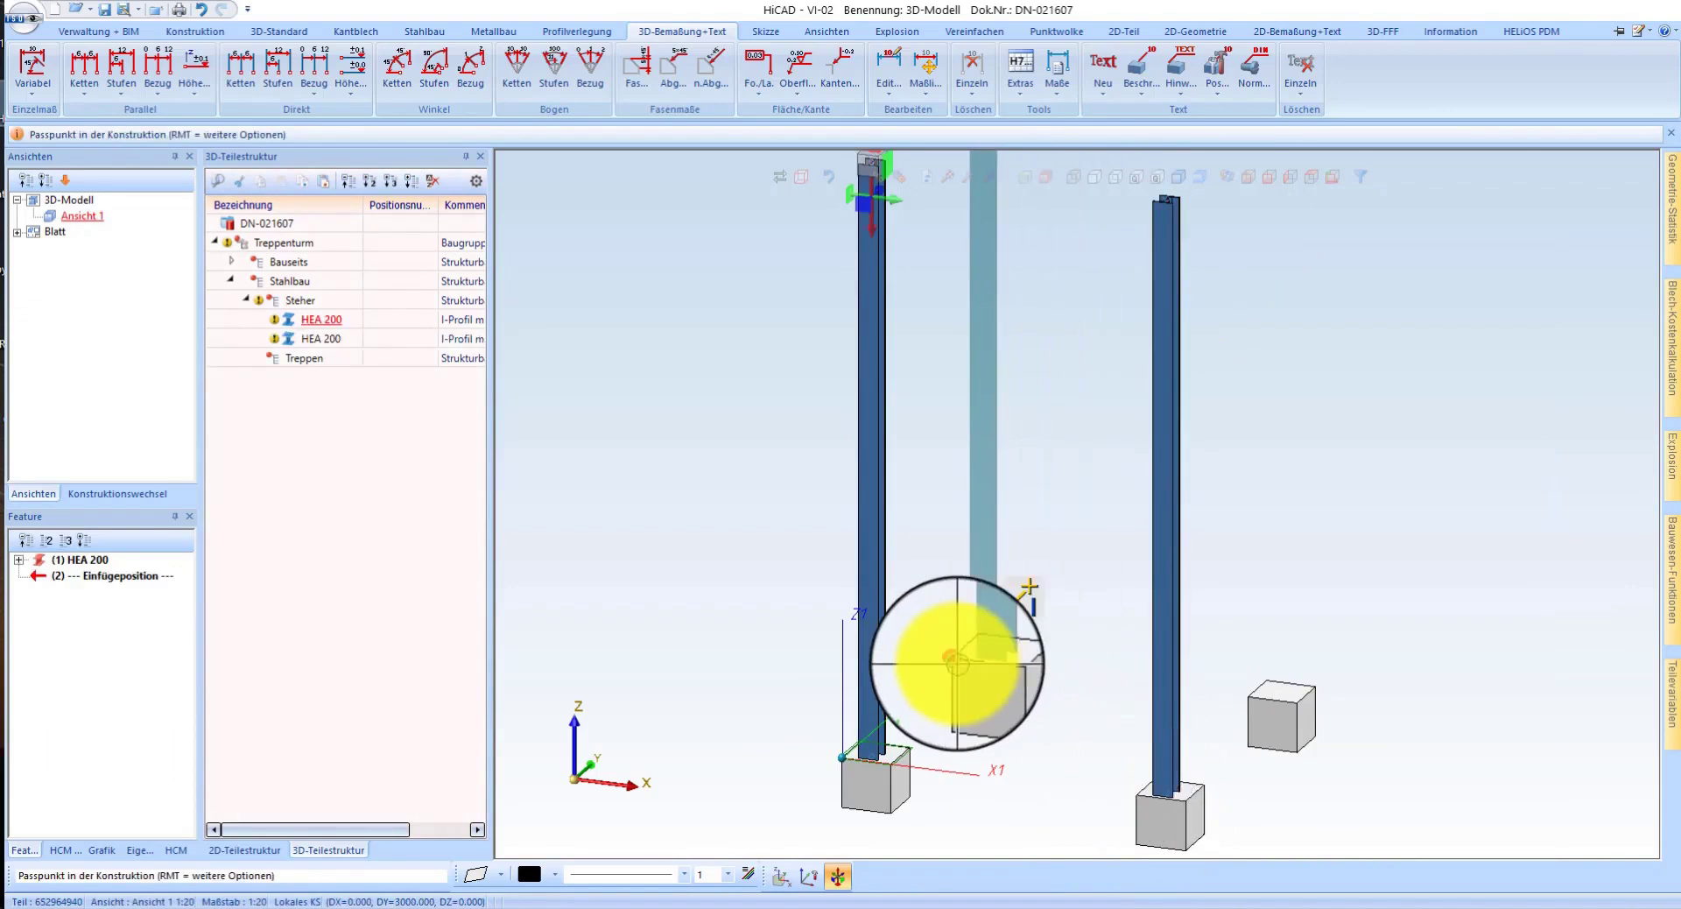
click(956, 665)
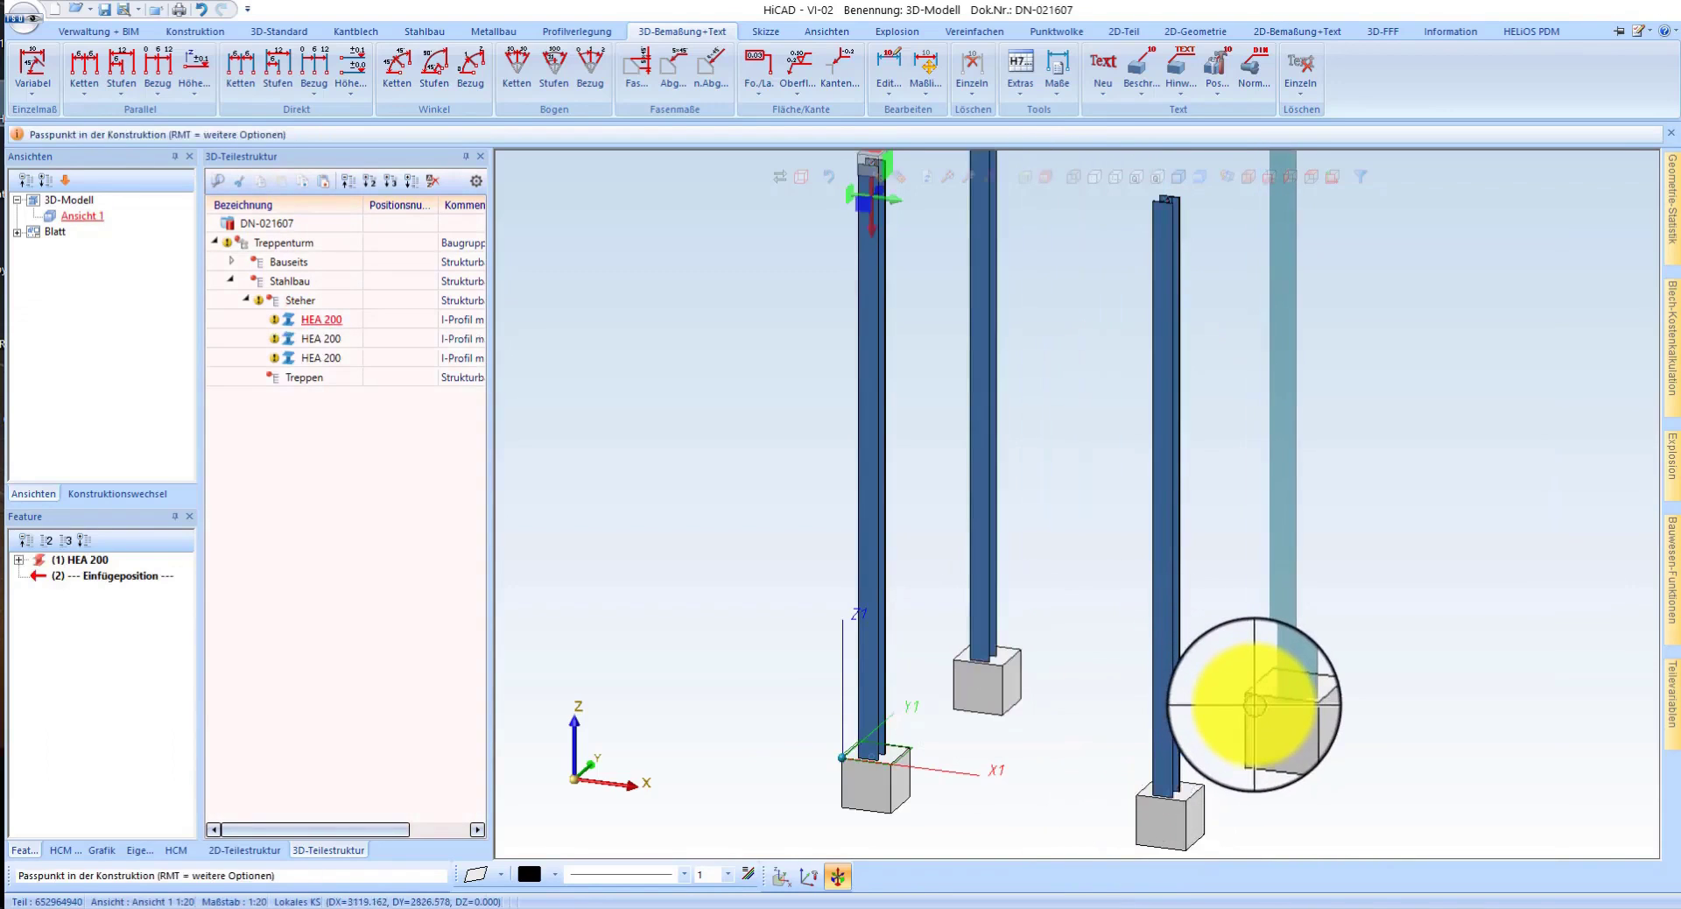
click(1244, 696)
middle_click(1238, 587)
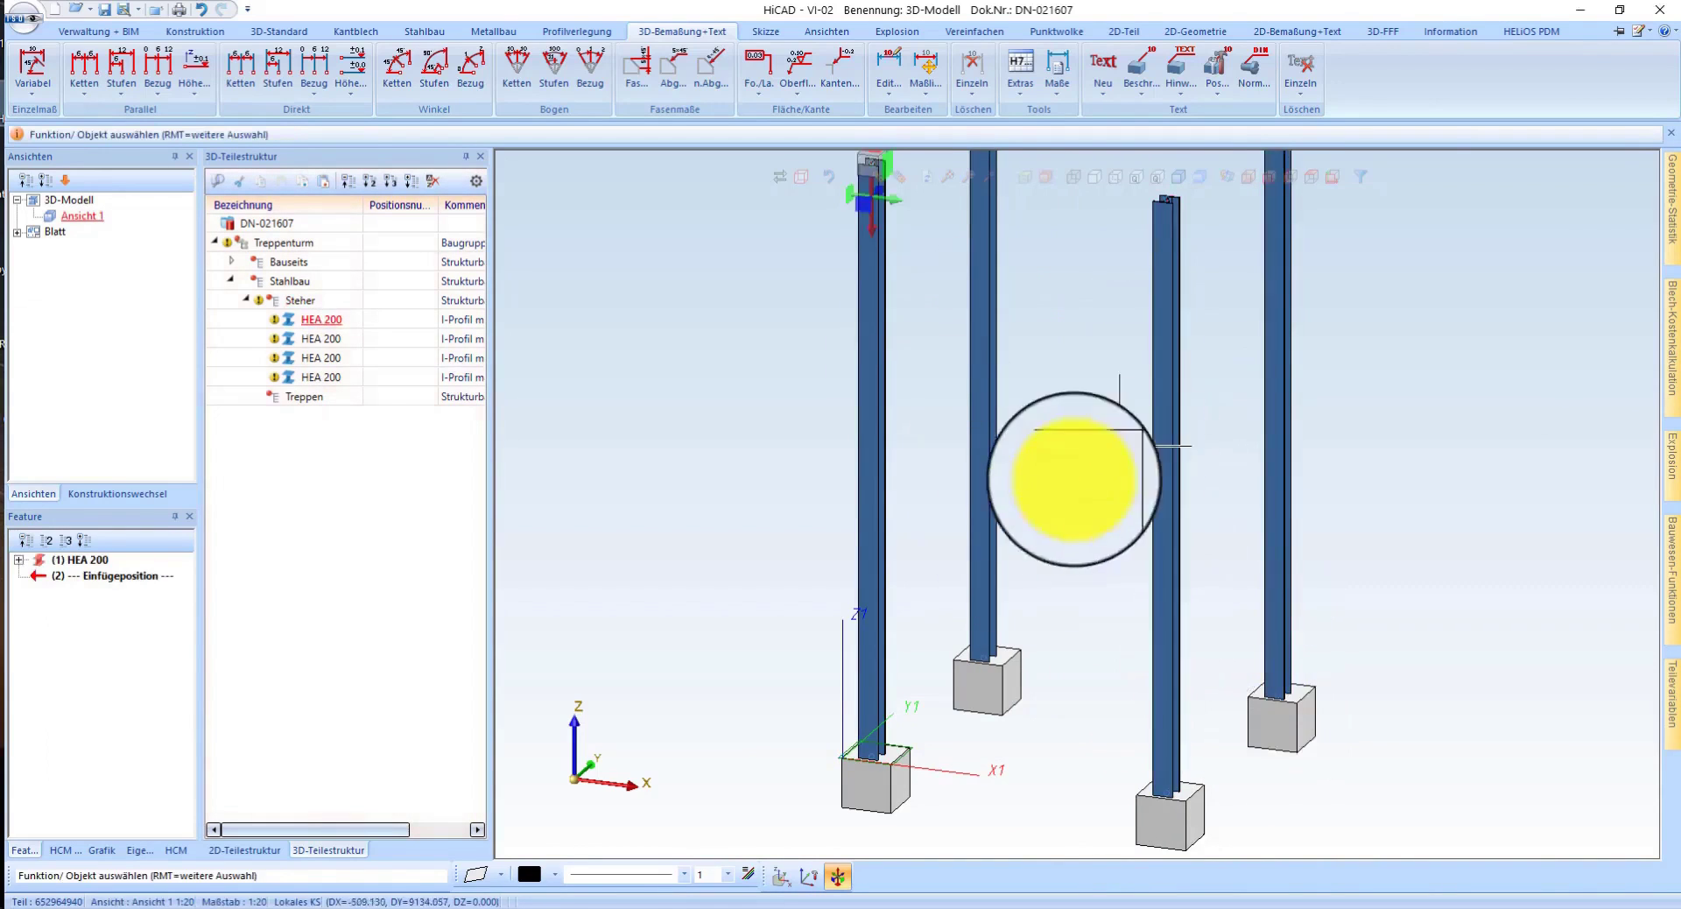
scroll(1142, 430, down, 2)
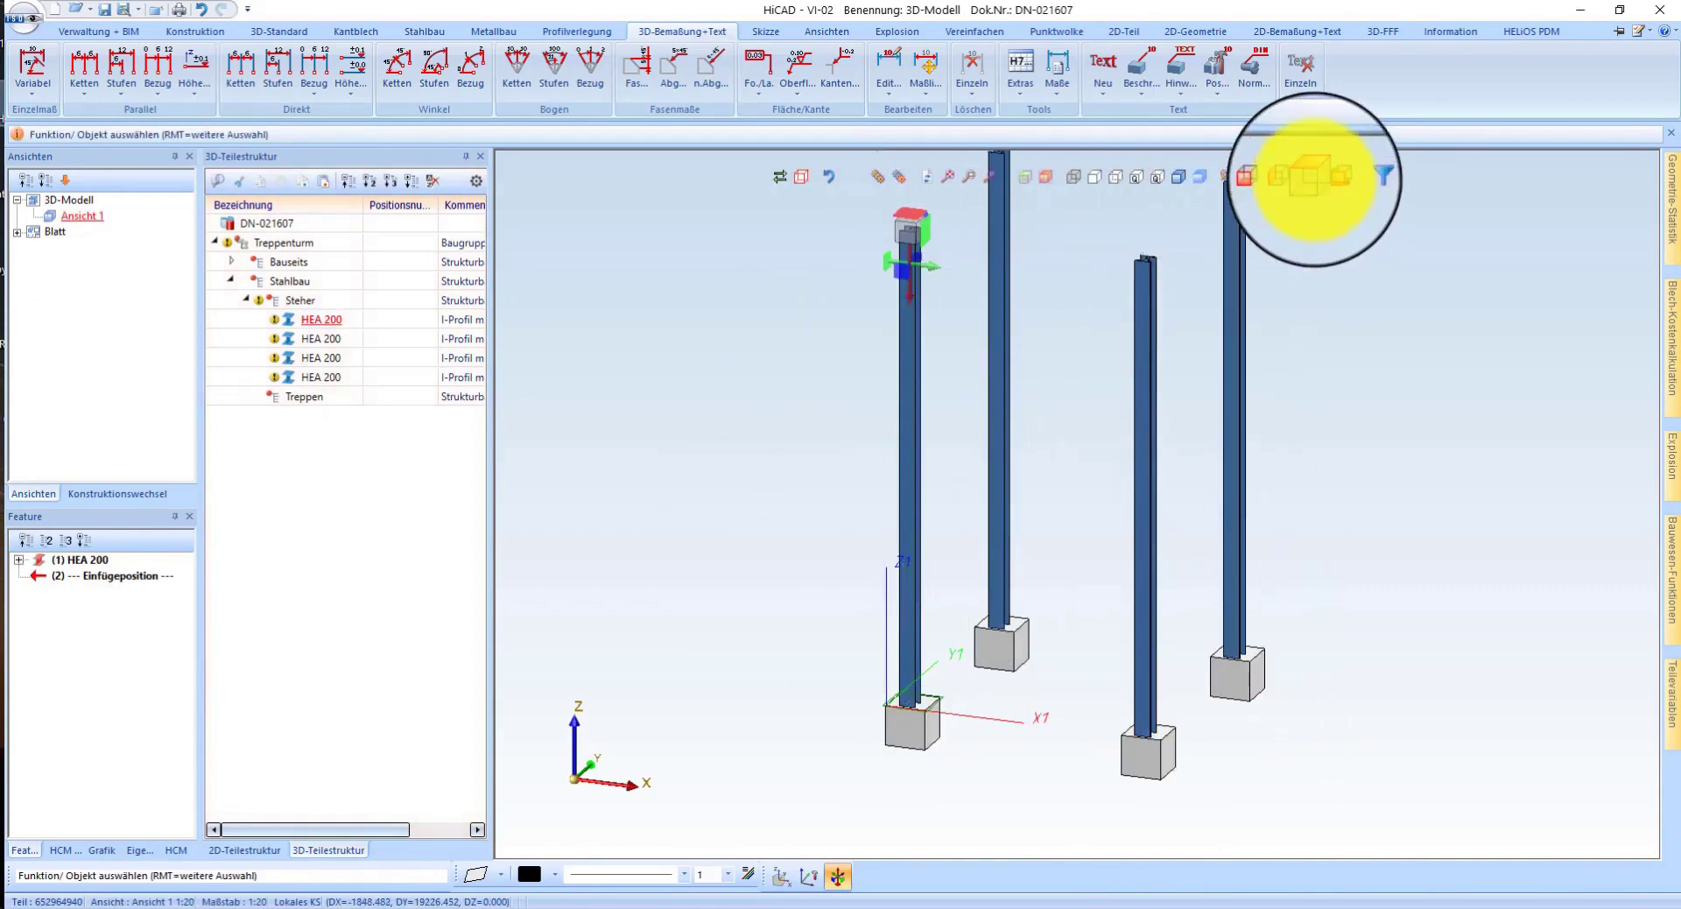
- In top view, shift a copied column by entering 260.000-50, reducing its distance to 210
click(1314, 180)
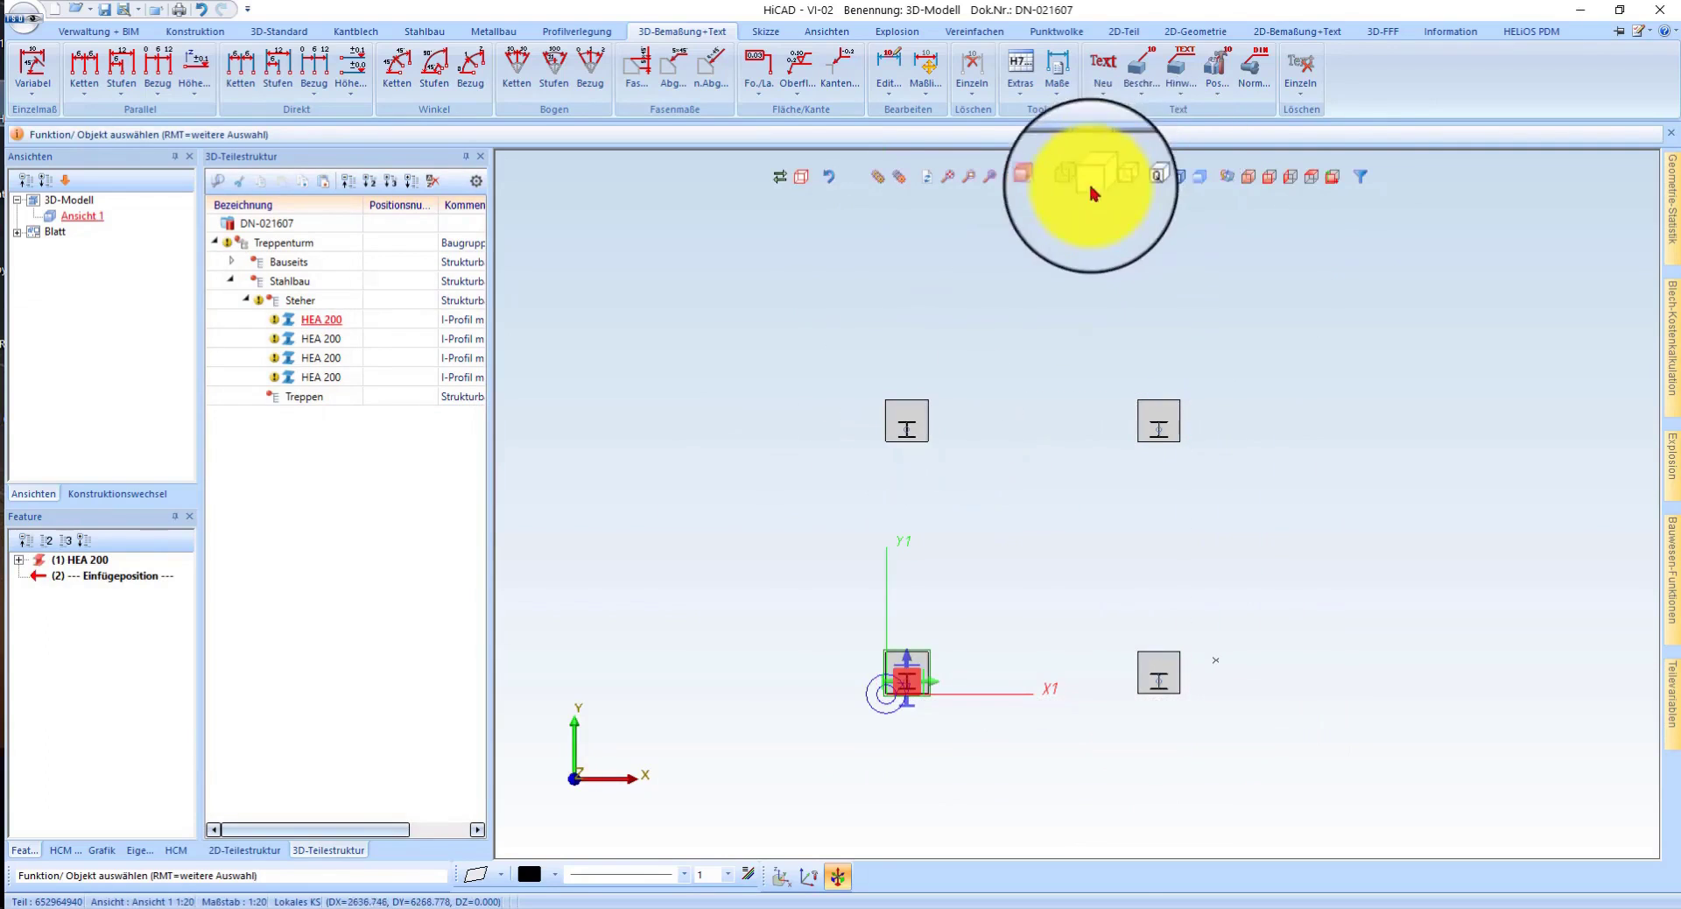
scroll(1006, 307, up, 2)
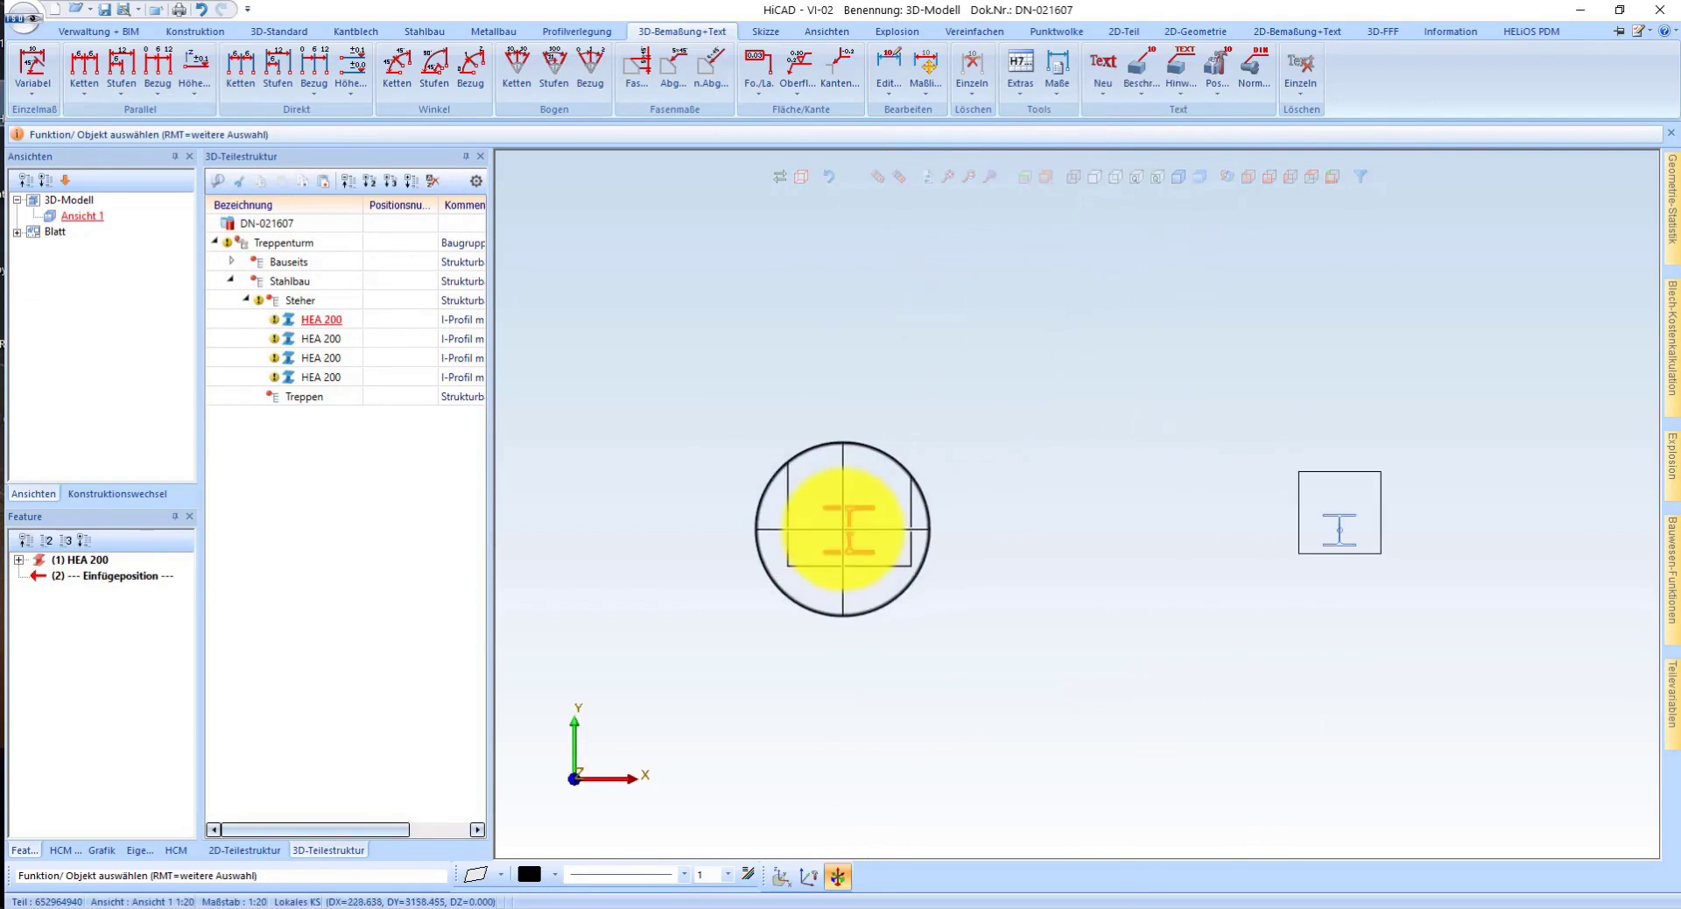
click(843, 529)
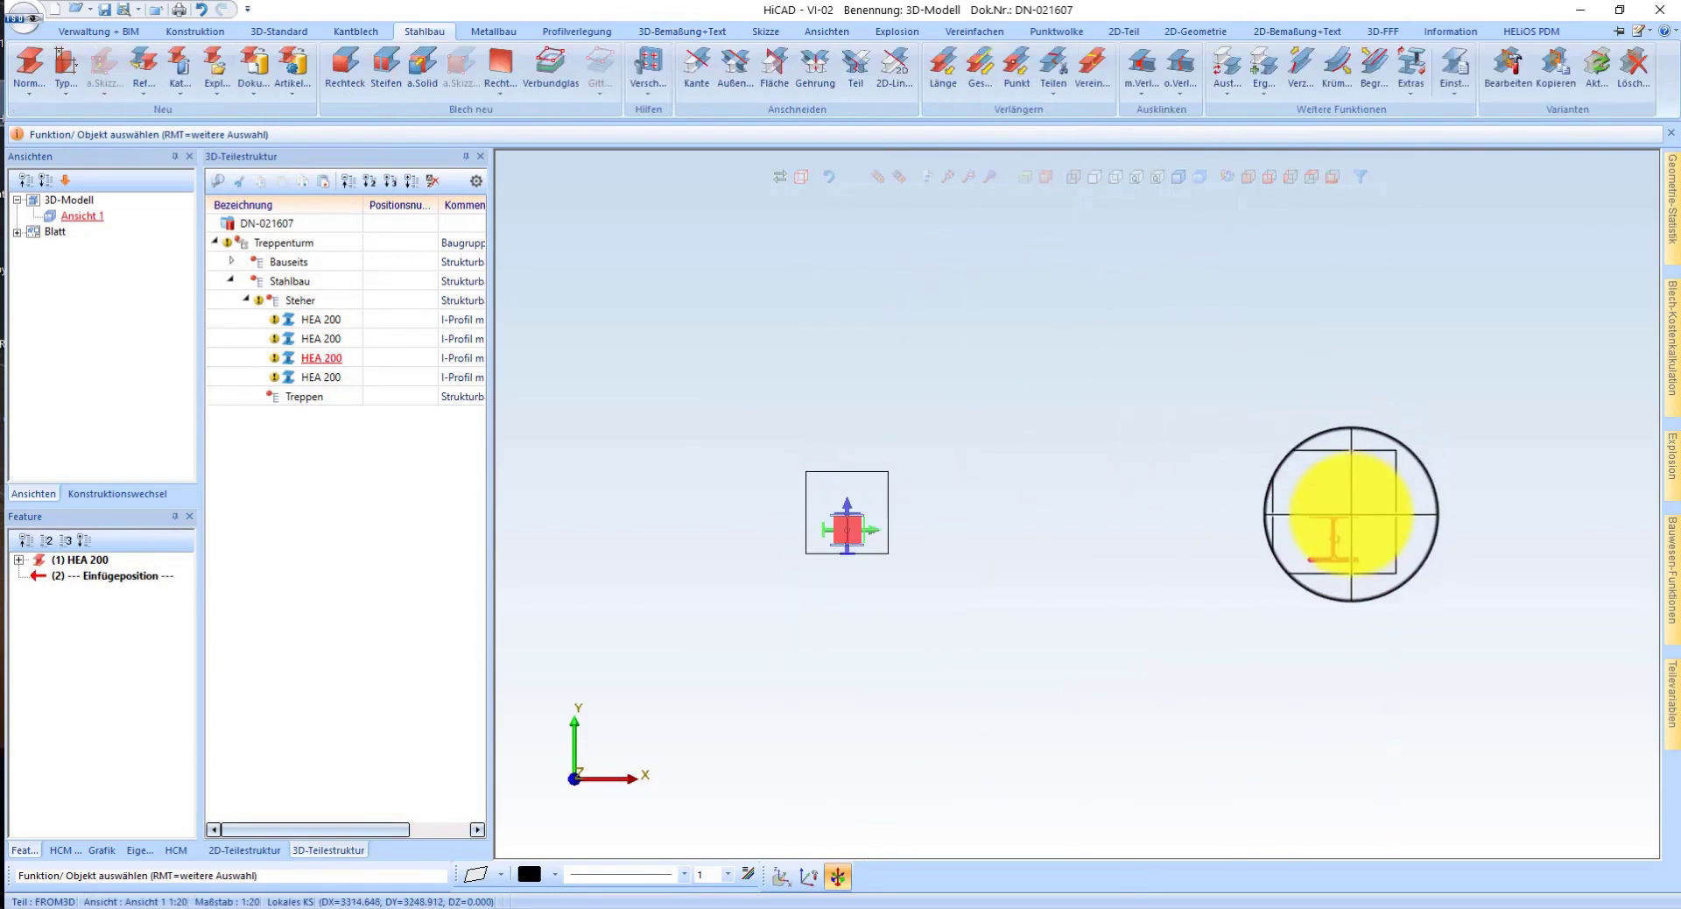
scroll(1352, 514, up, 2)
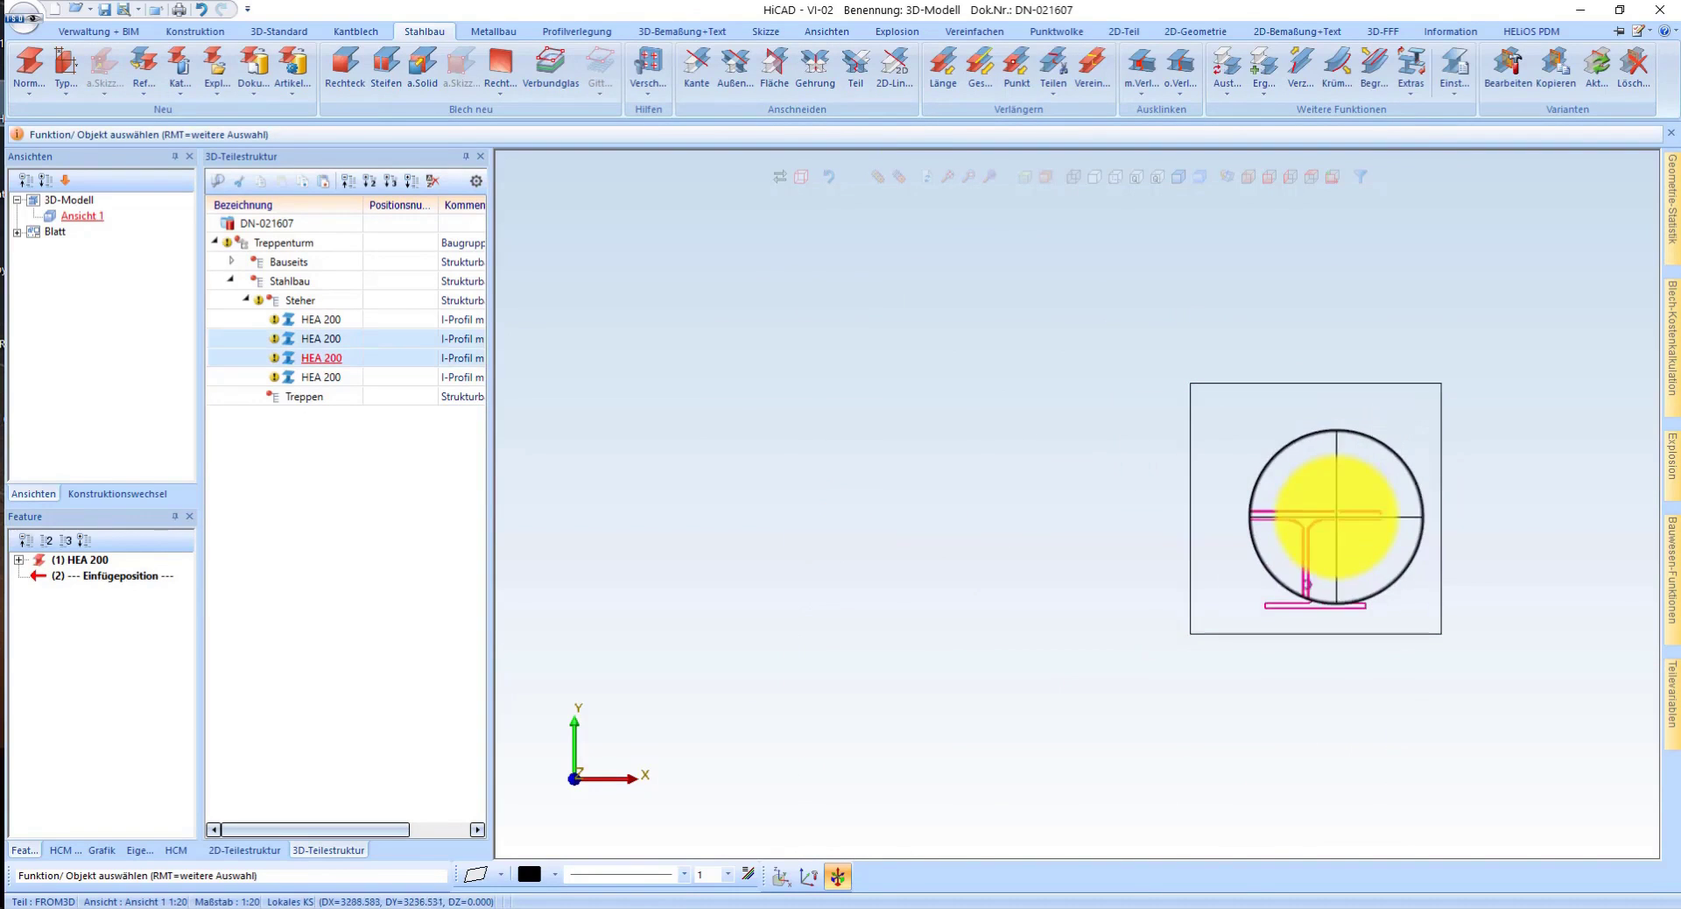
right_click(1322, 512)
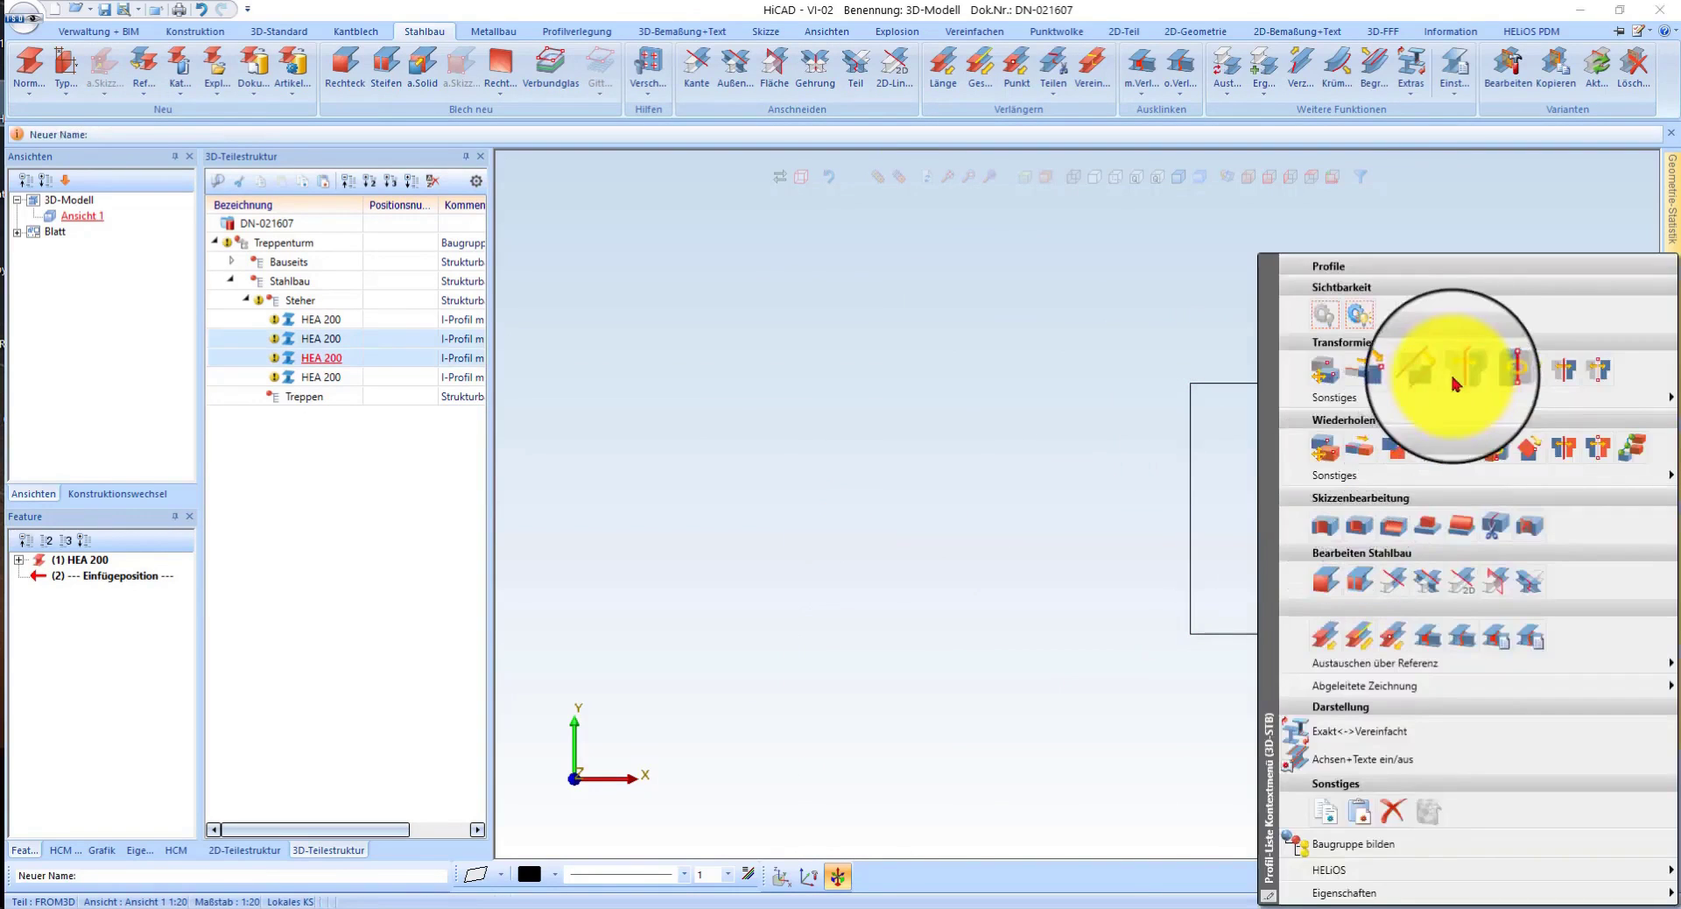
click(1455, 384)
click(1360, 525)
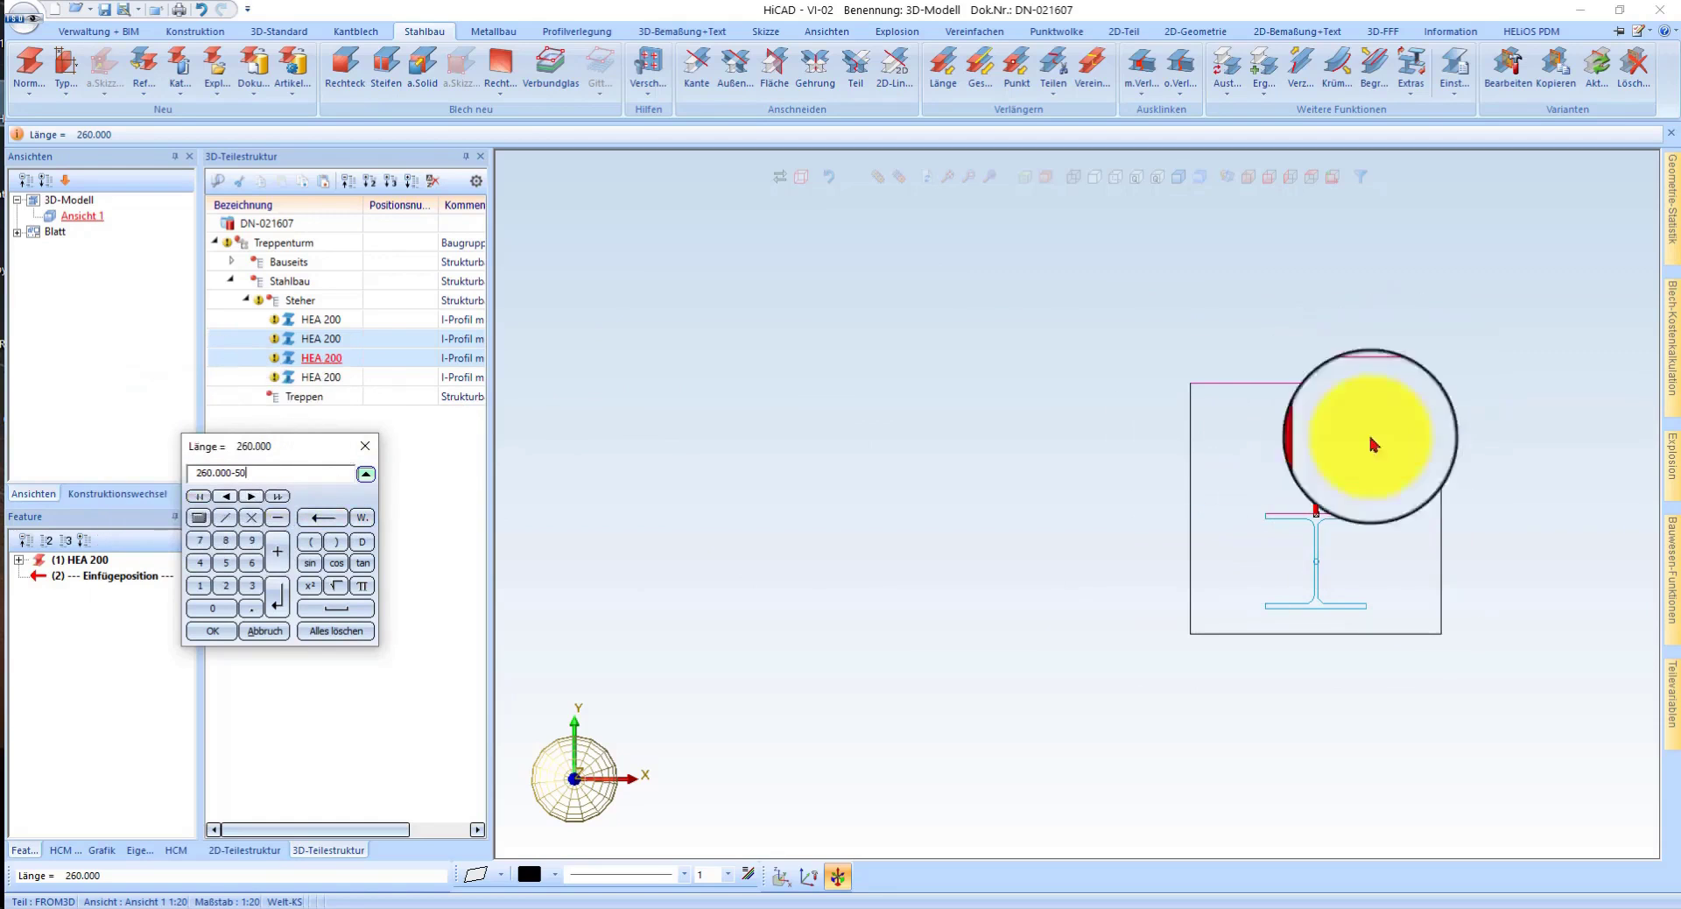
click(207, 628)
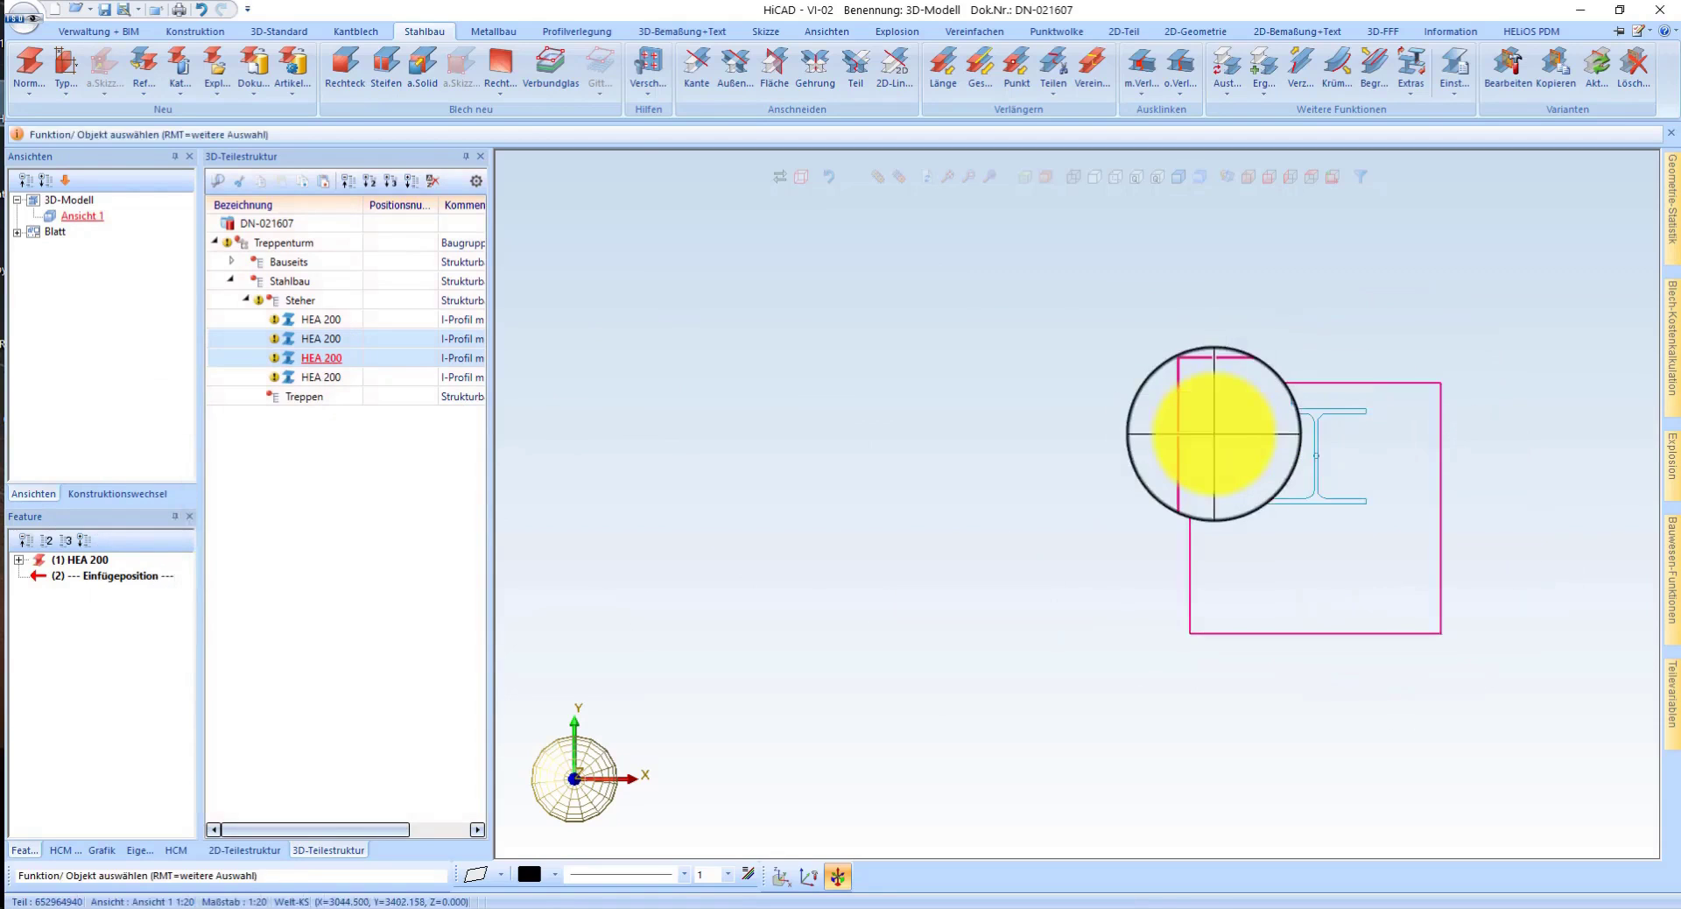
- Show the four columns in isometric view, ending the length-change command and adjusting the zoom
click(1248, 182)
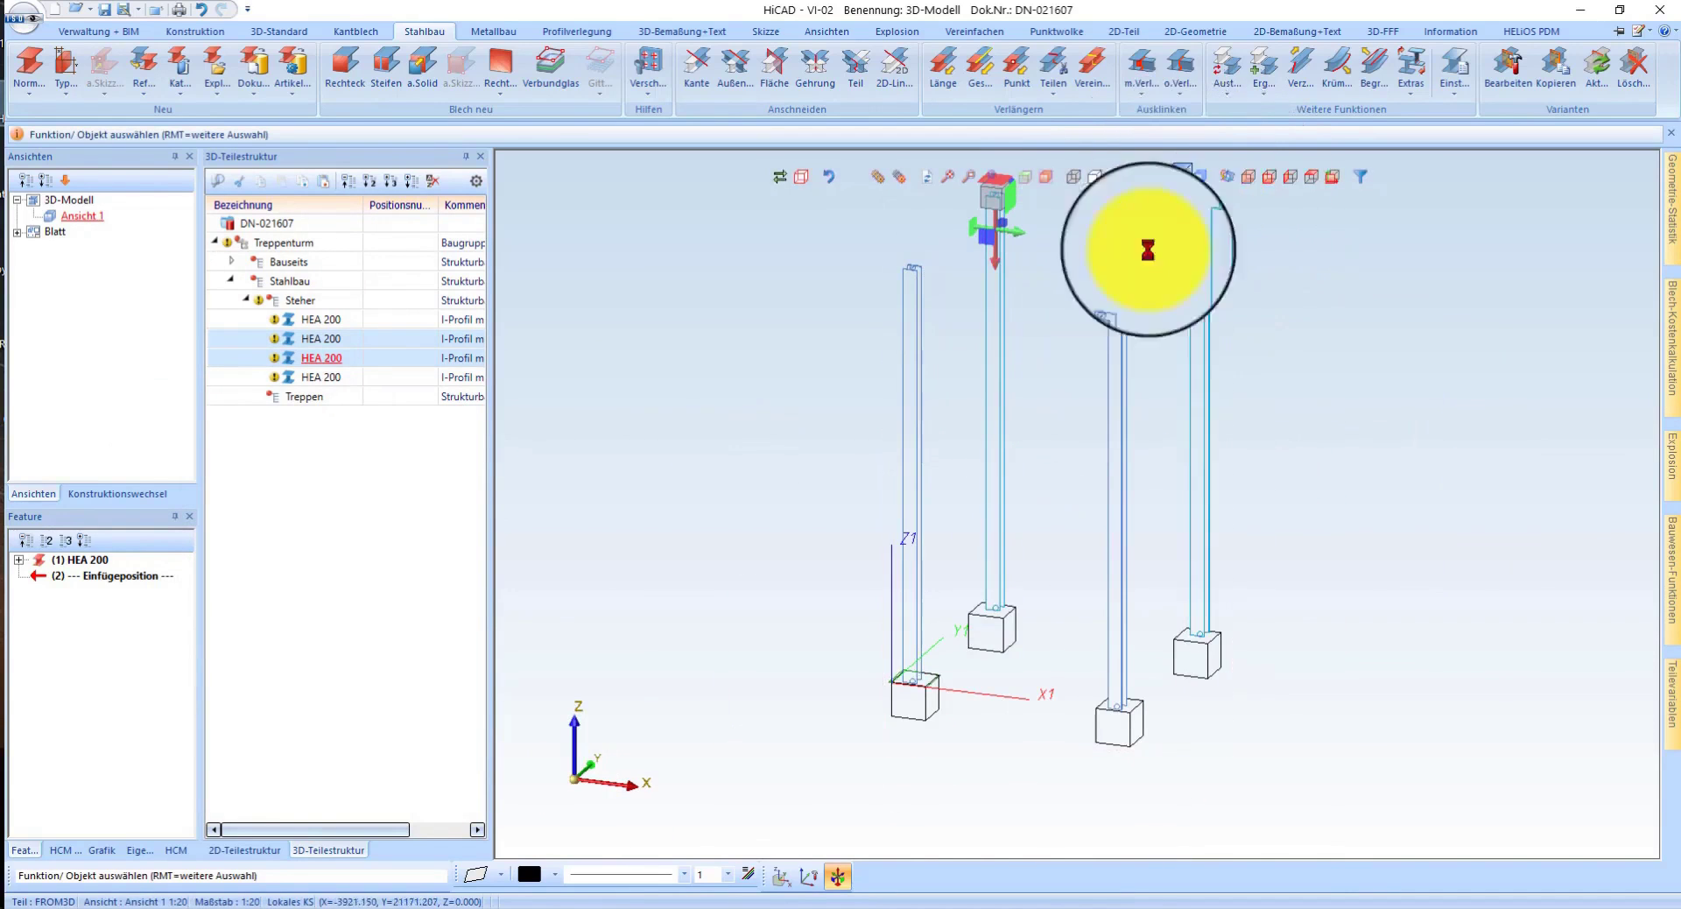
scroll(928, 621, up, 3)
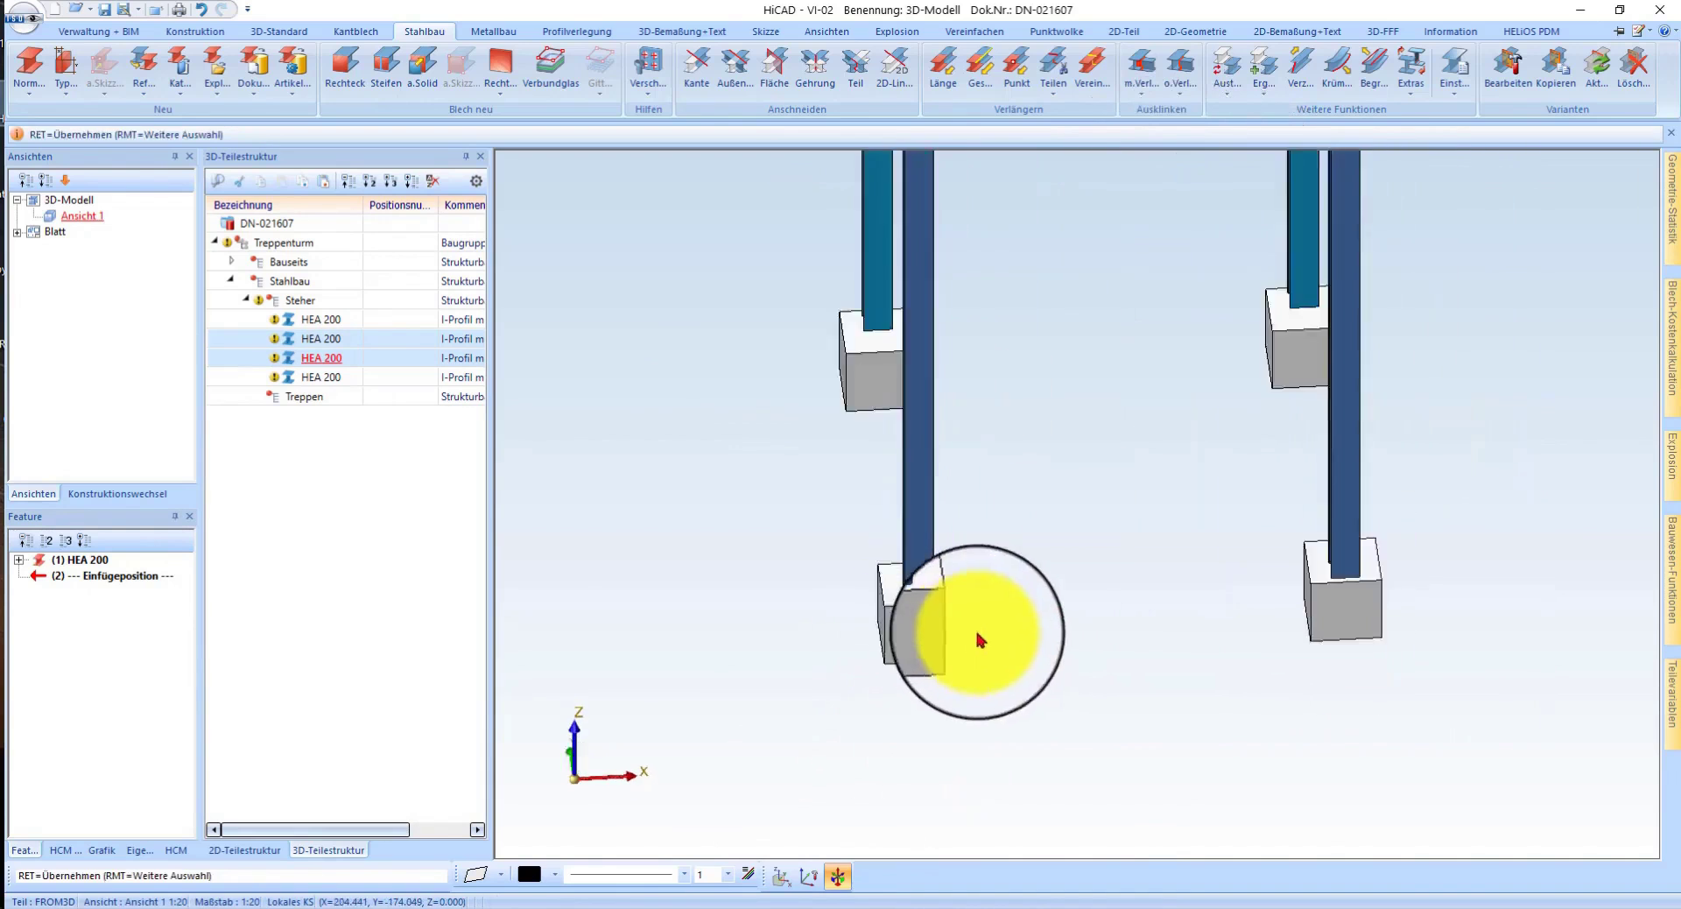
middle_click(1022, 624)
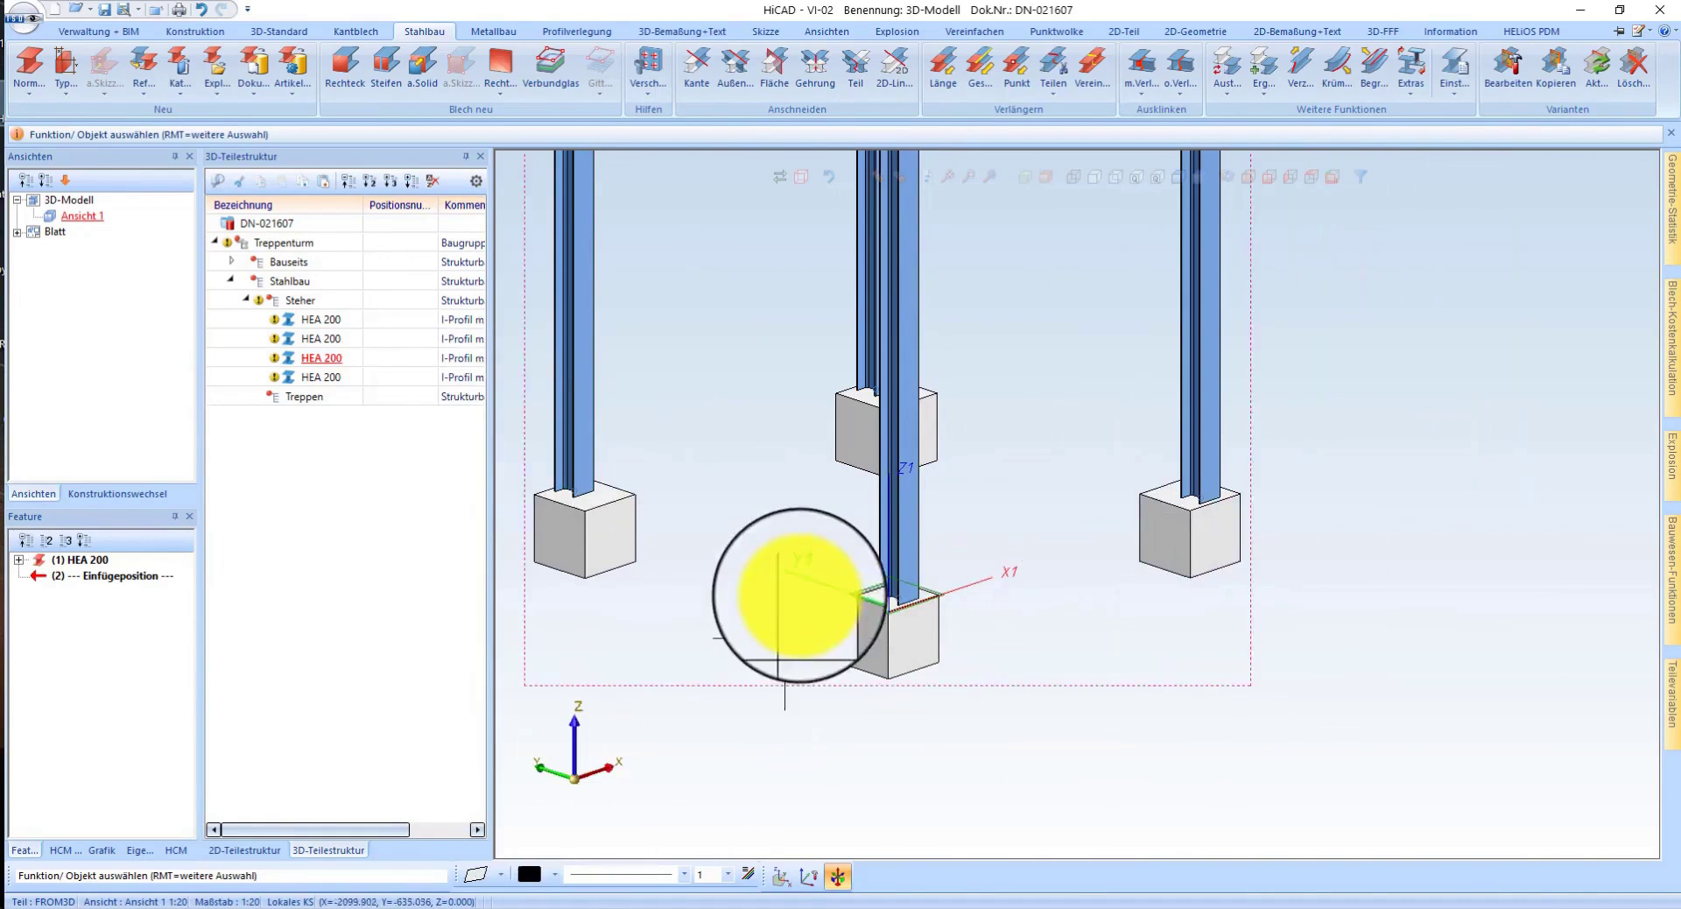
scroll(1139, 613, up, 3)
scroll(703, 776, down, 4)
scroll(703, 776, down, 2)
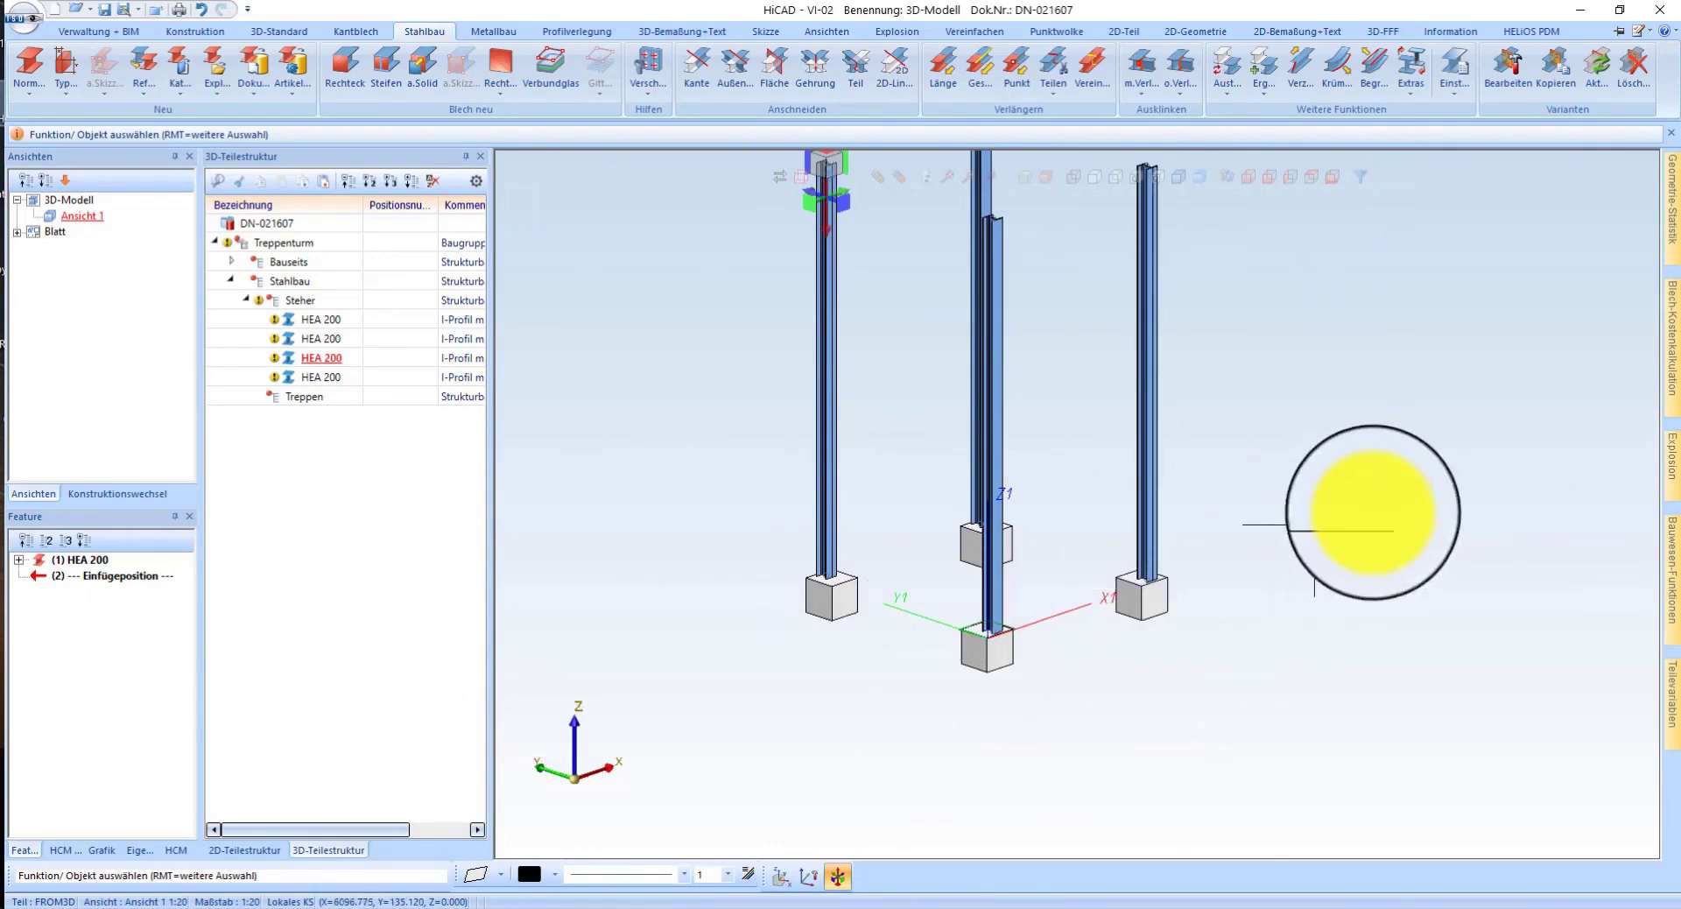
- Launch the Stahlbau Treppenkonfigurator for a new stair, skipping the Treppenloch sketch
click(1669, 568)
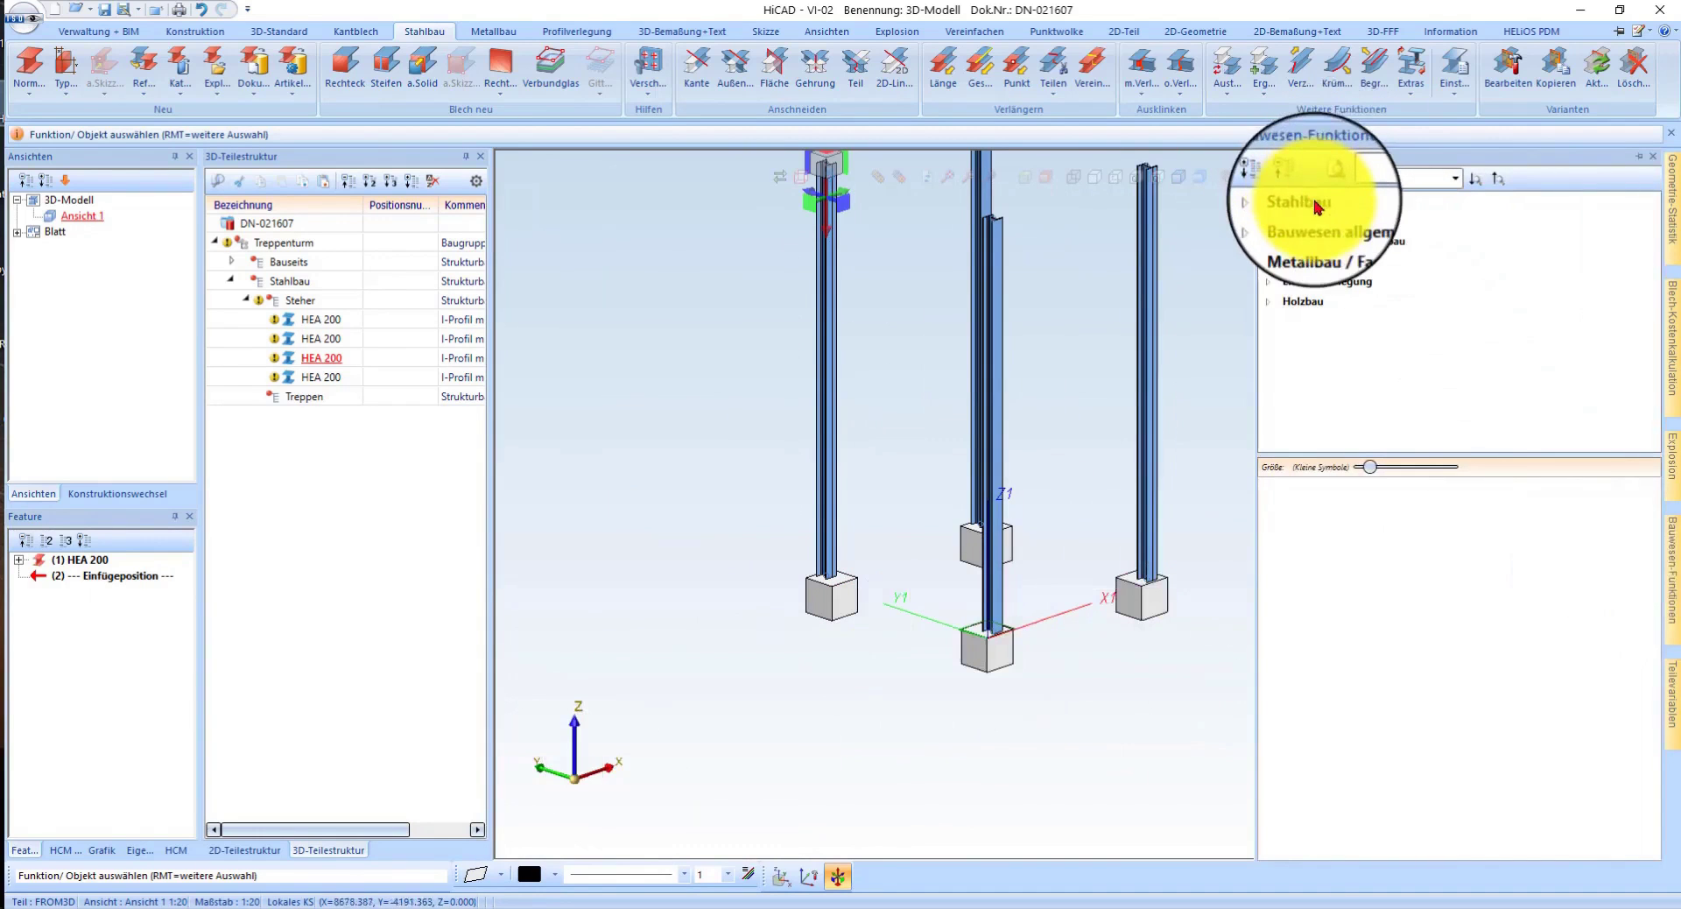
click(1318, 207)
scroll(1471, 613, down, 3)
click(1294, 829)
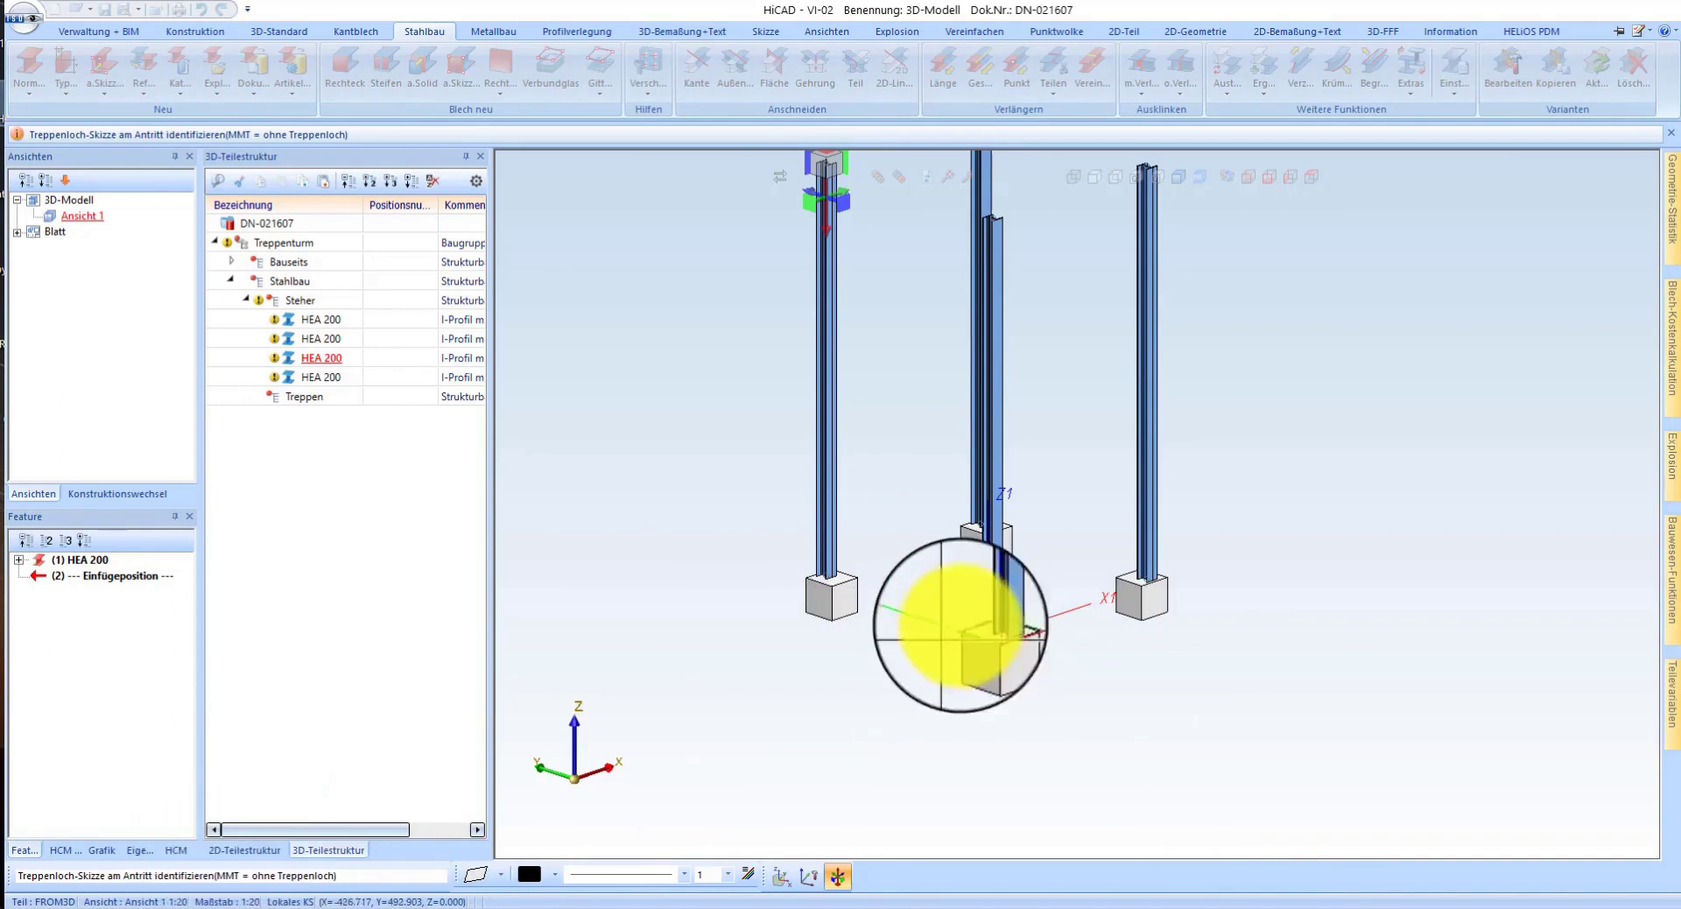
middle_click(881, 611)
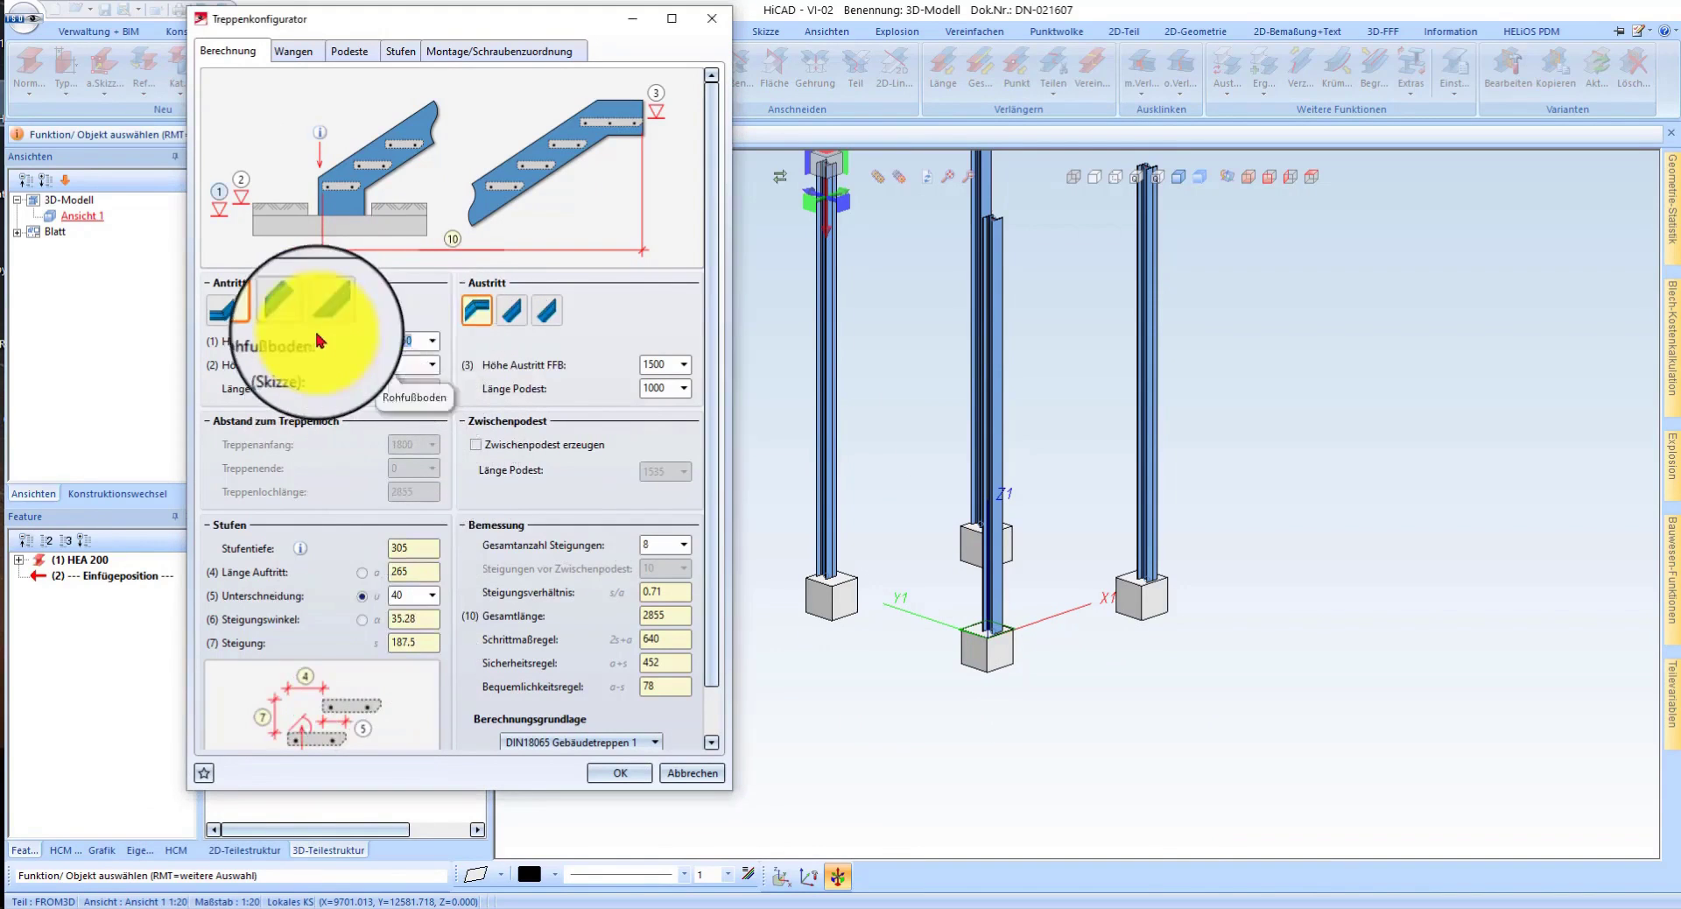
- Start the stair on the raw floor with a 1600 exit height, applying standard parameters (9 risers of 177.8)
click(403, 335)
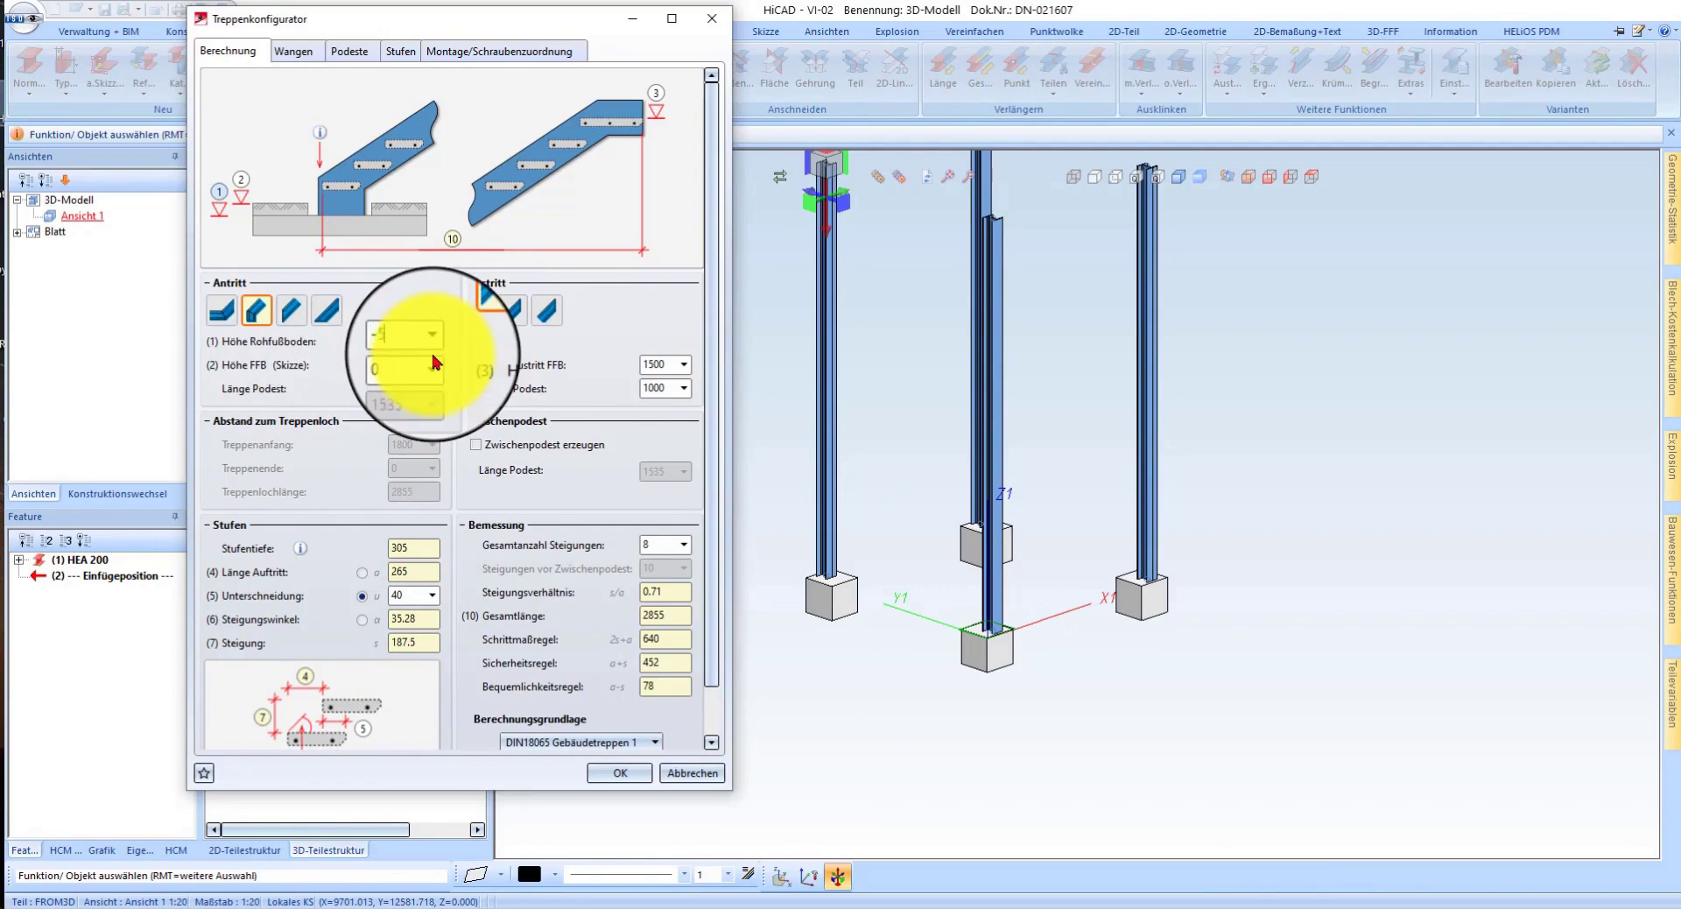
click(656, 371)
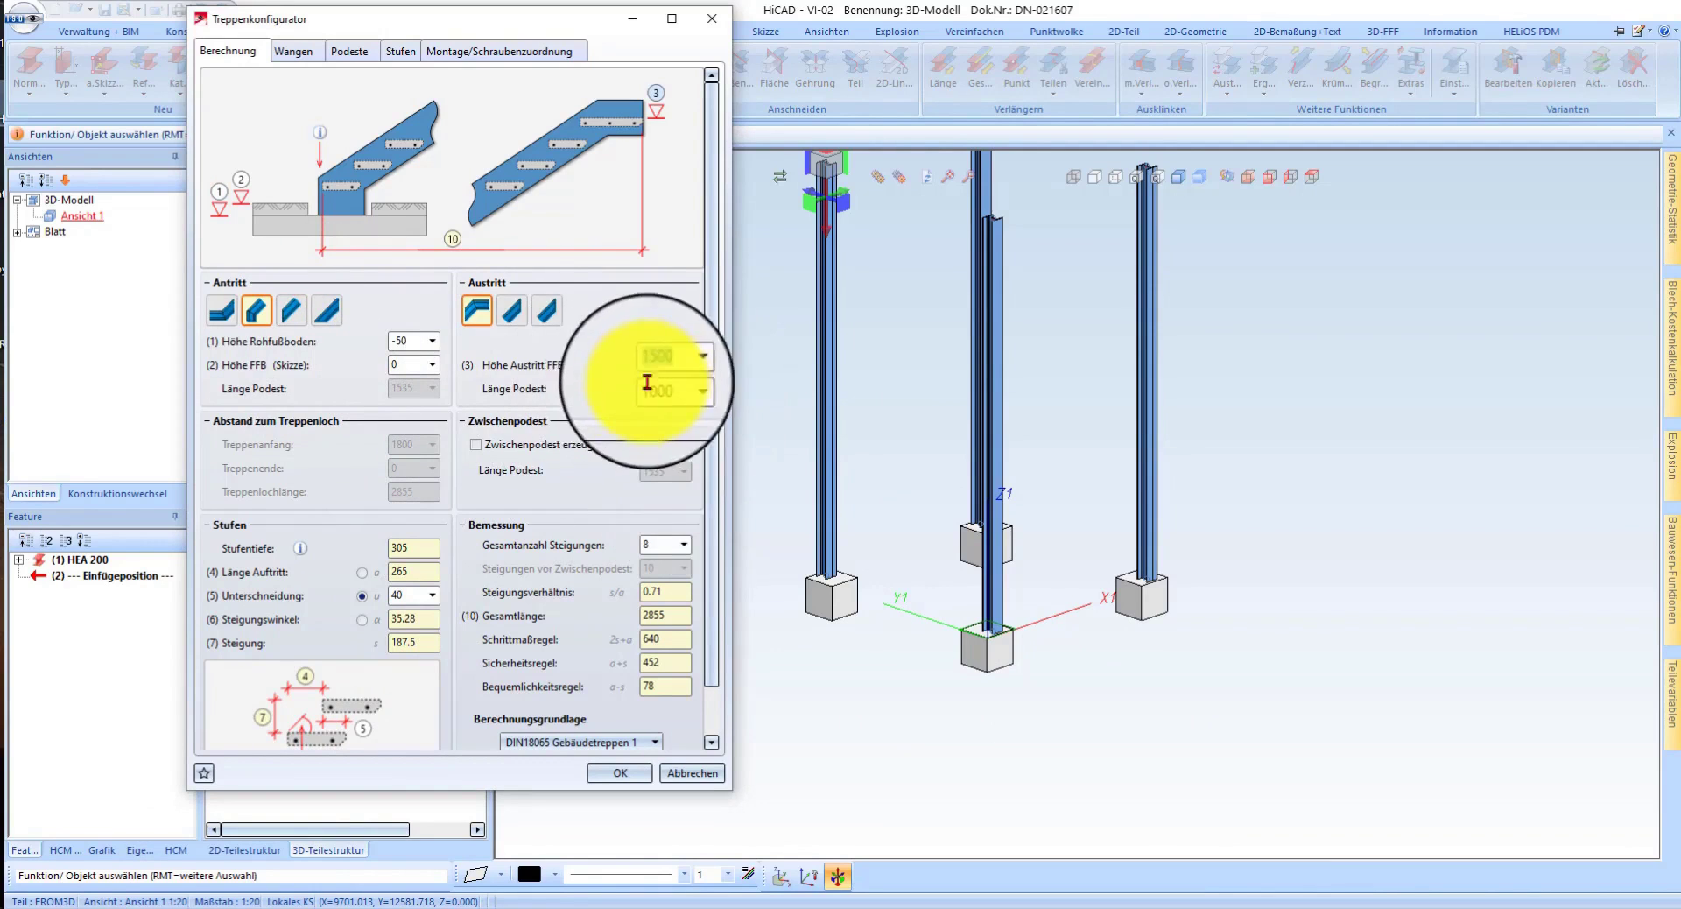
text(1600)
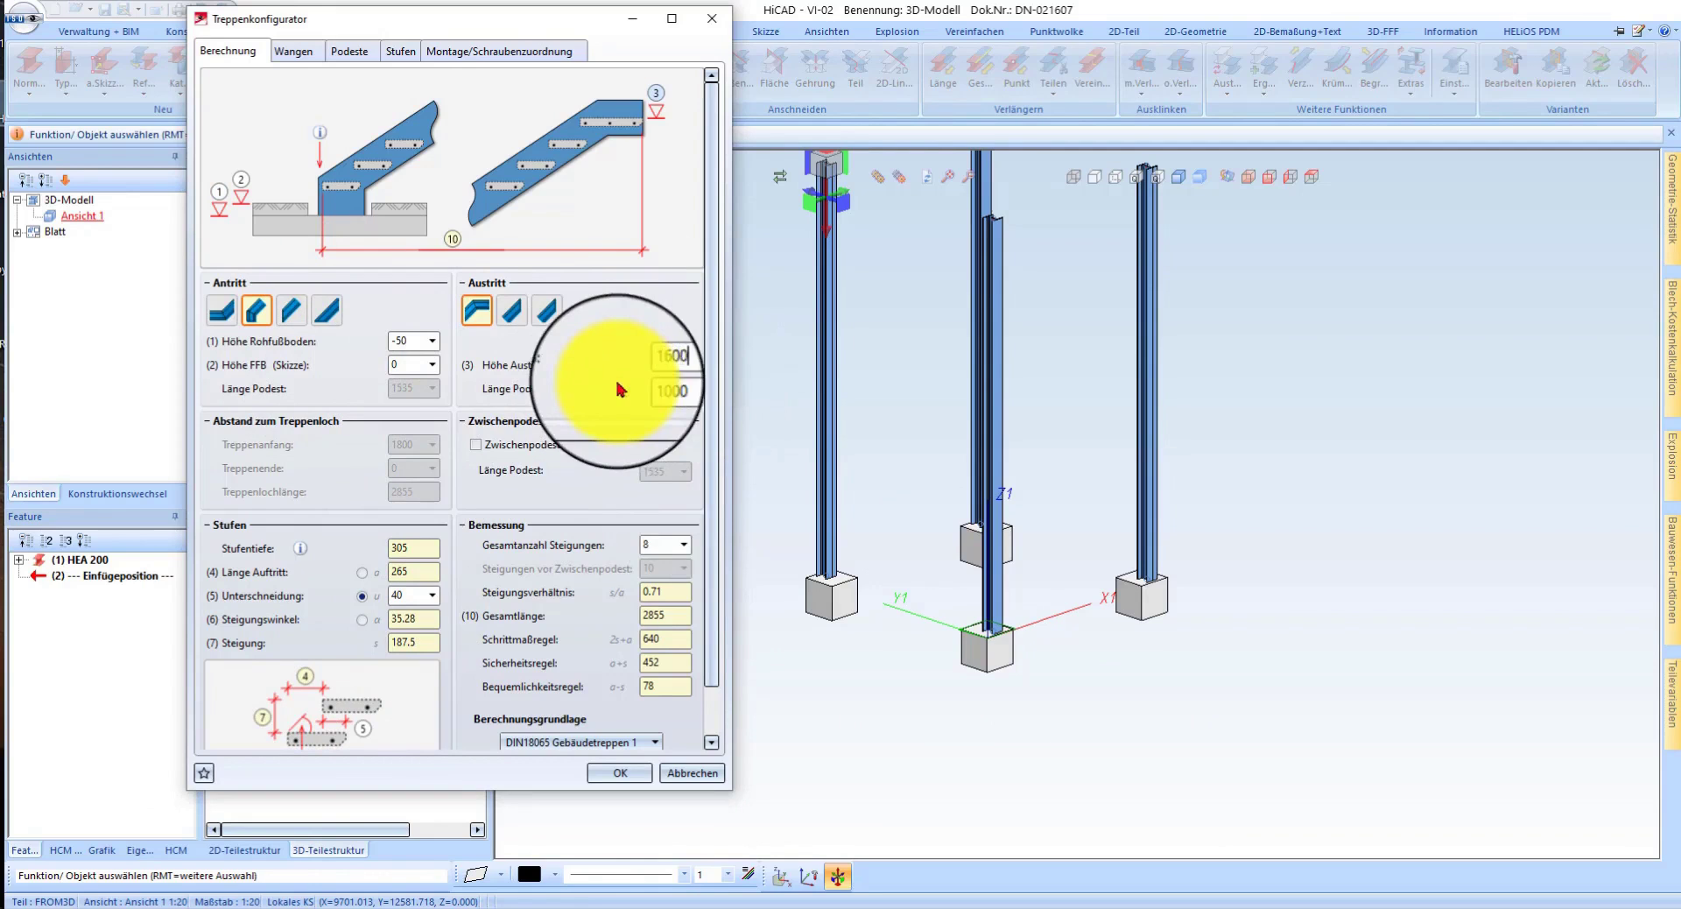
scroll(526, 543, down, 1)
click(648, 502)
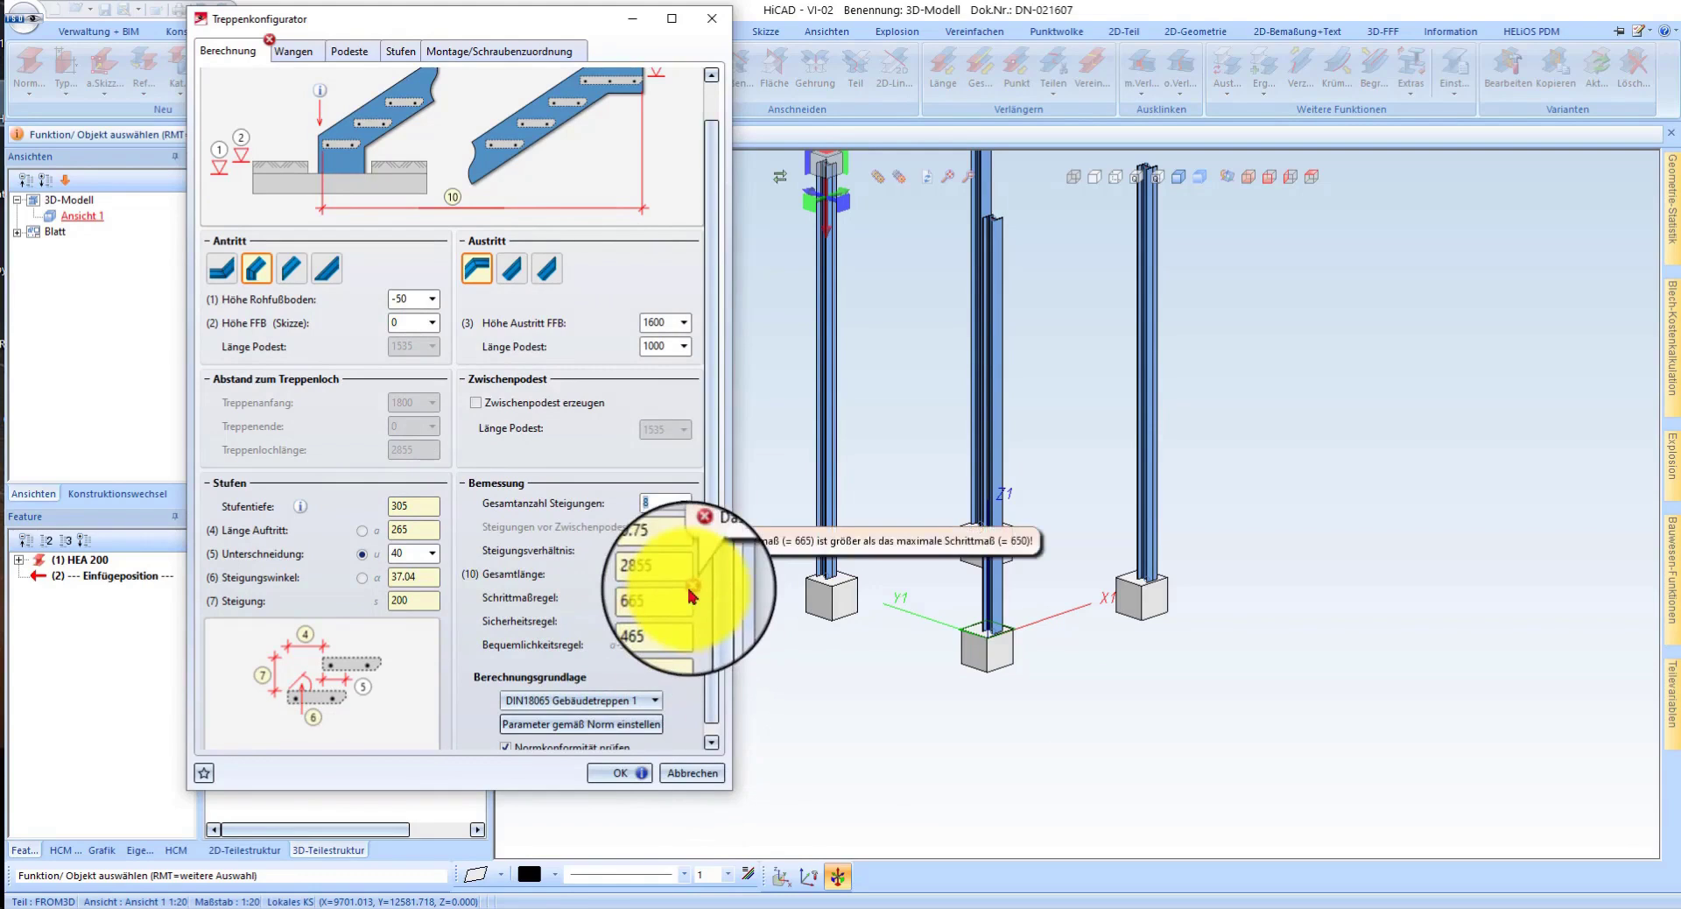
click(592, 726)
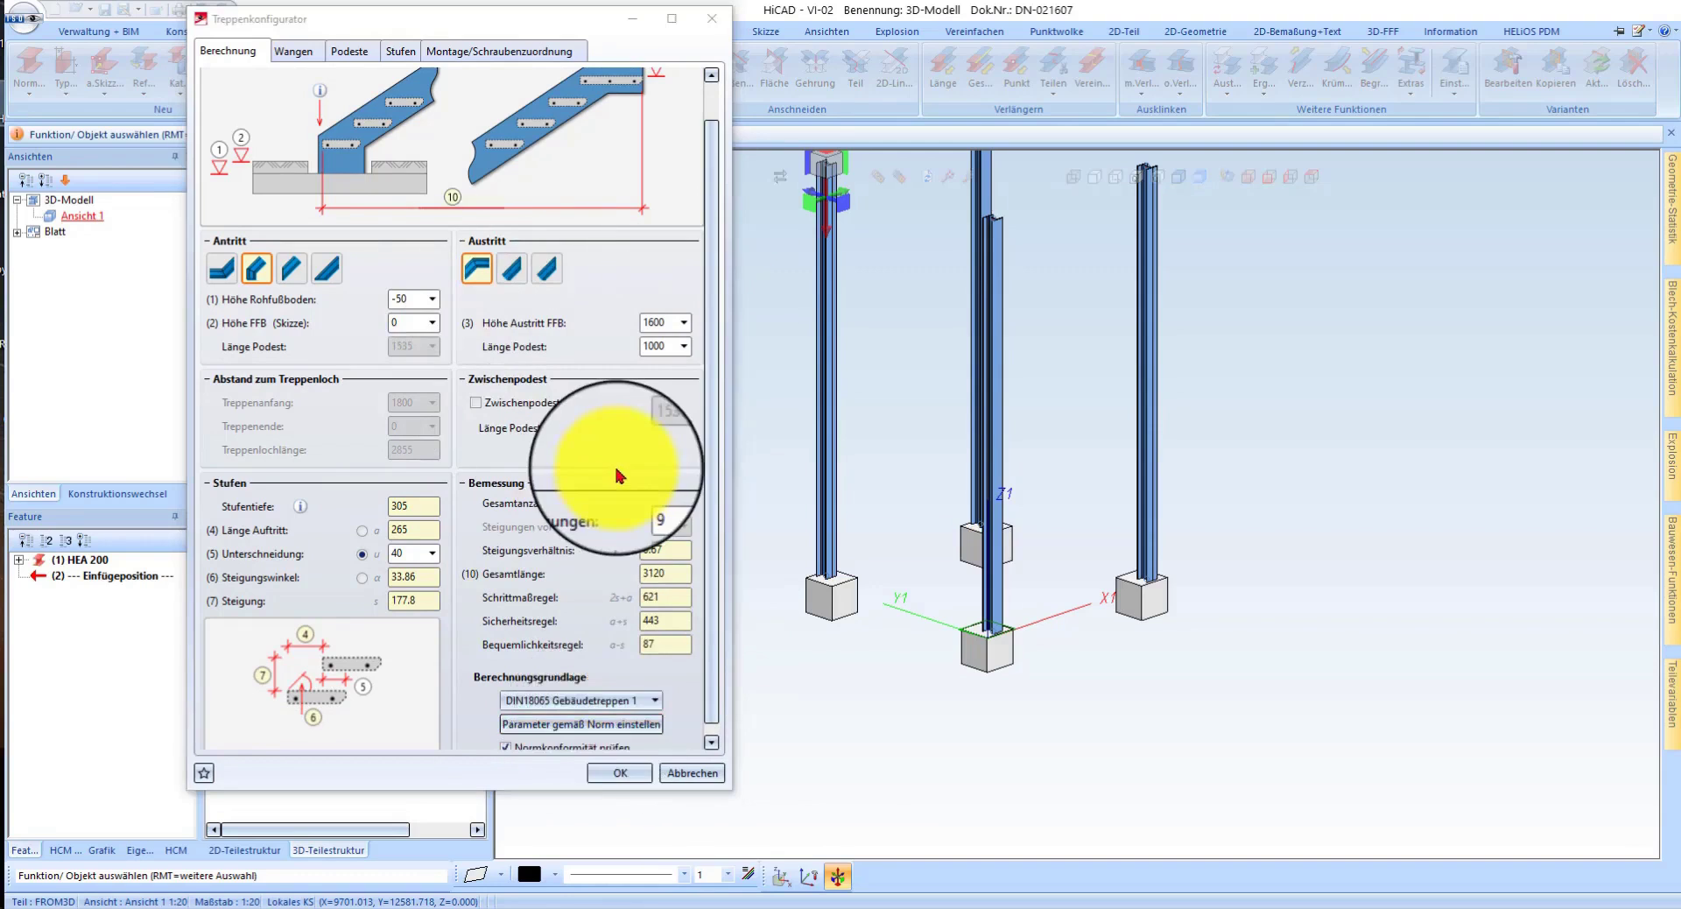
- Try U-shaped folded-sheet stringers, then revert them to the U 300 standard profile
click(292, 51)
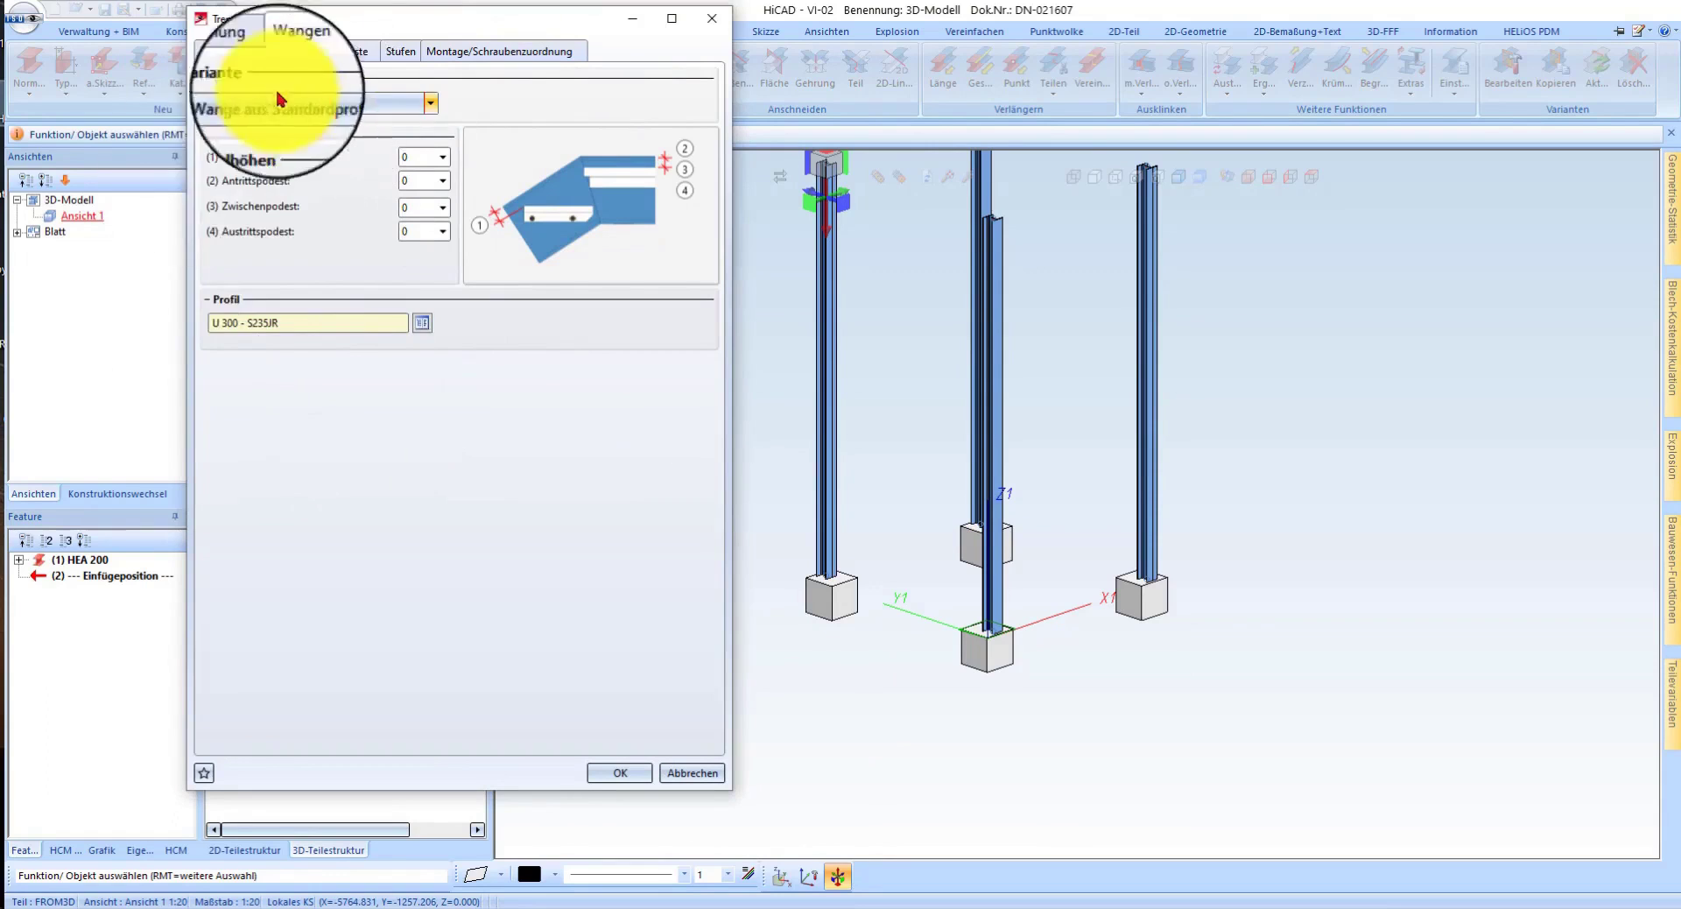
click(333, 103)
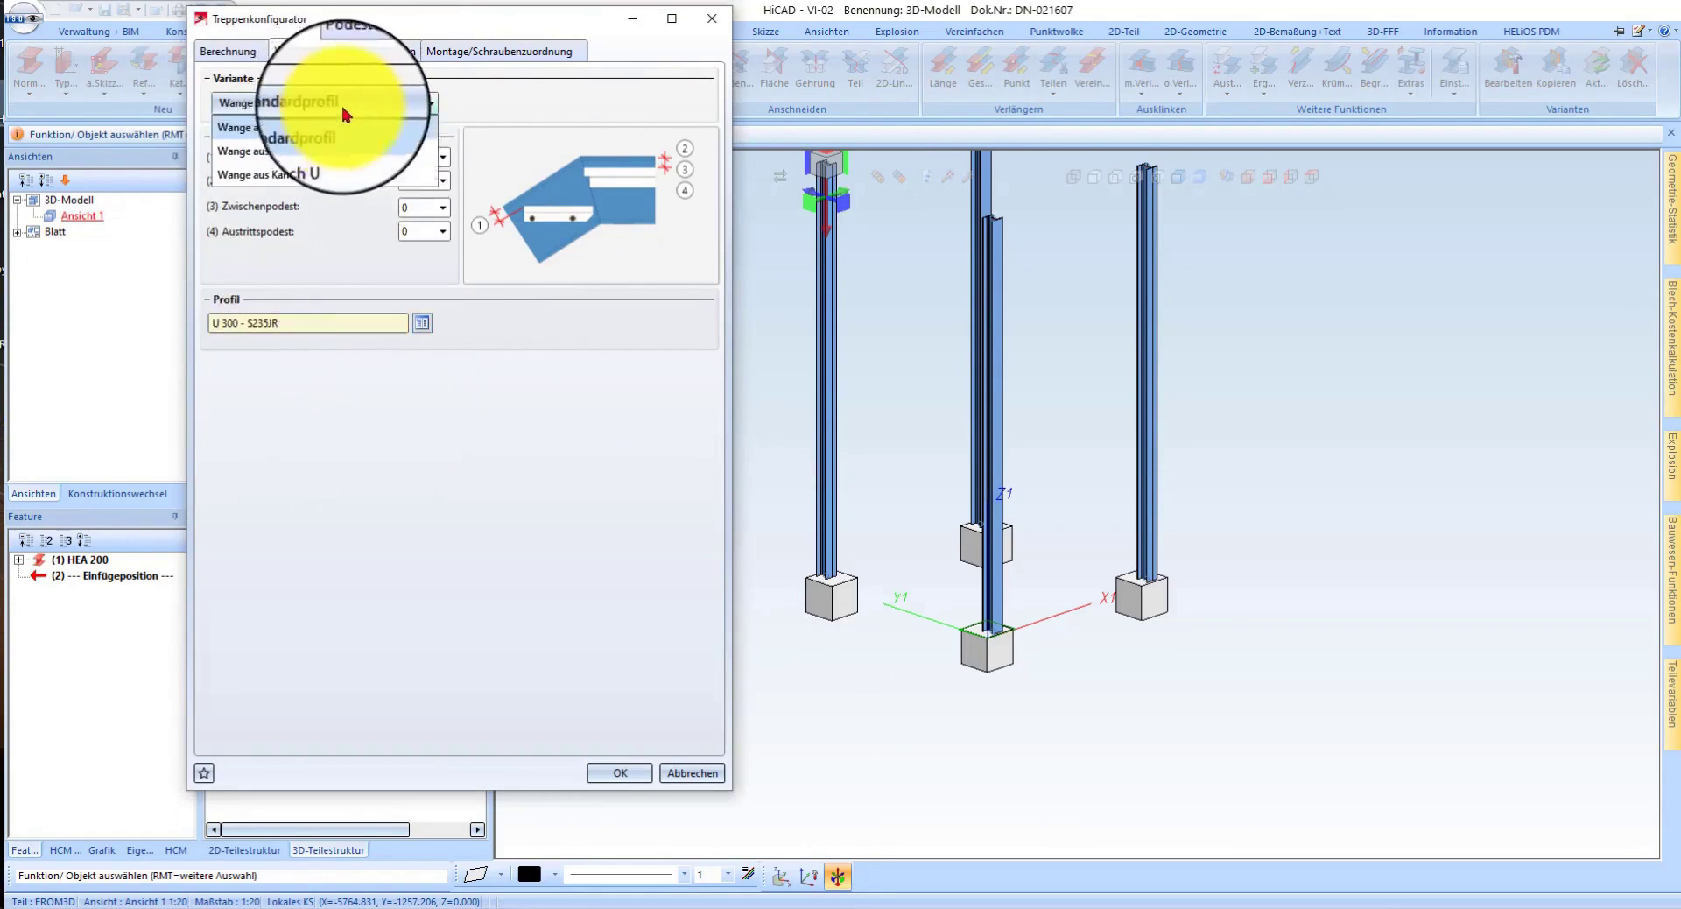
click(354, 154)
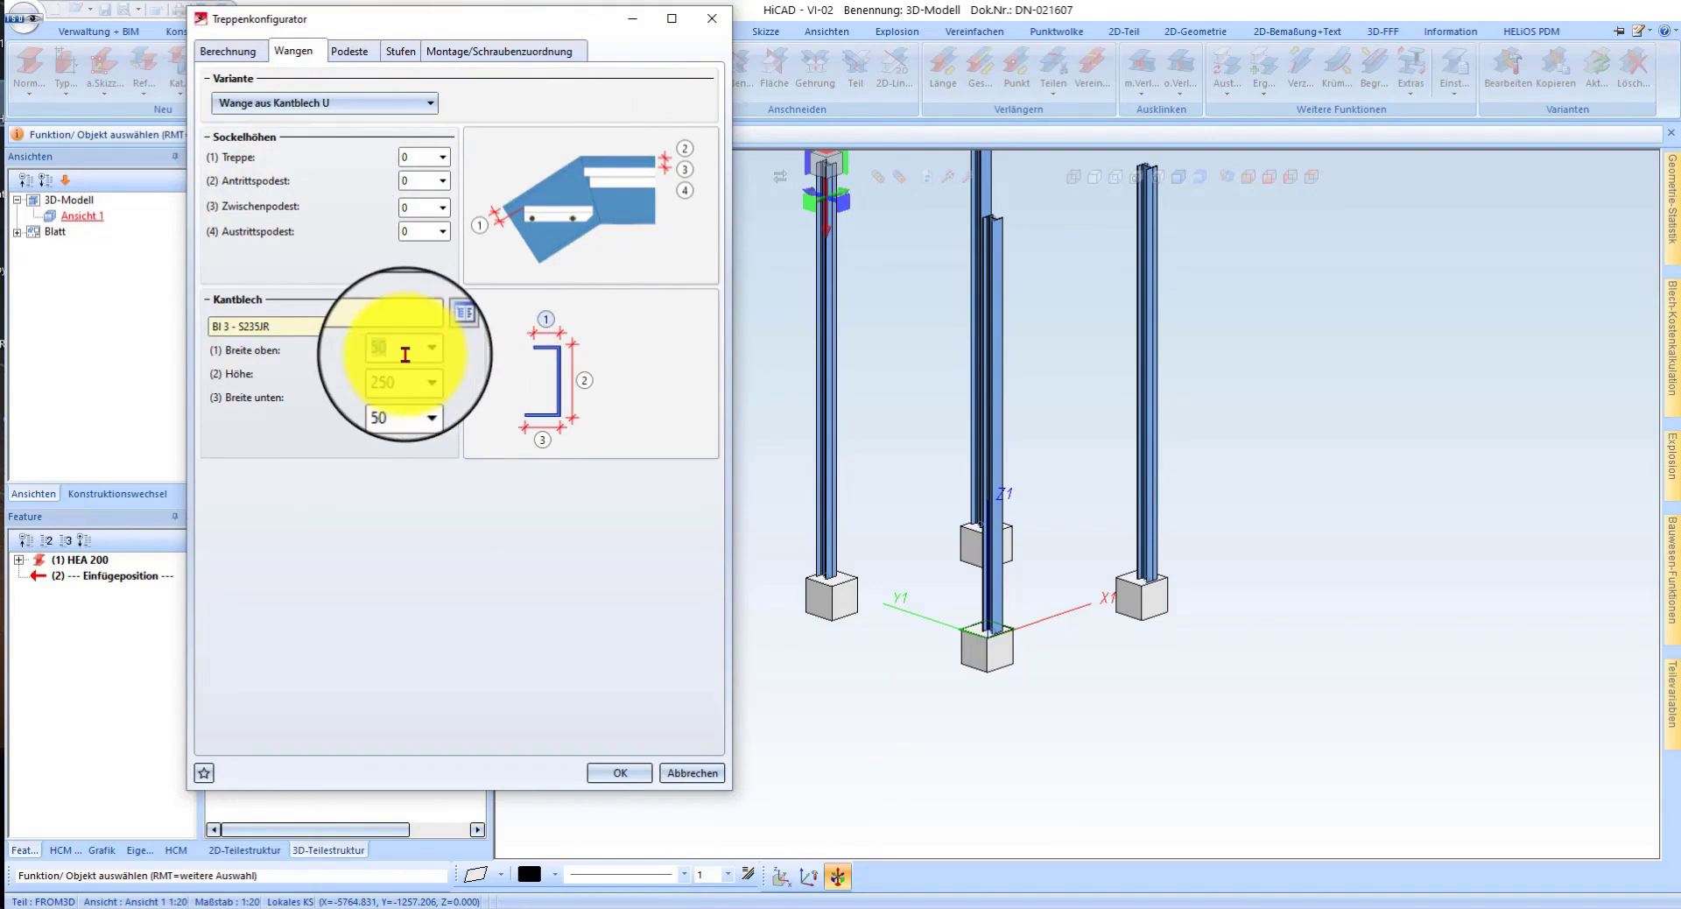
text(0)
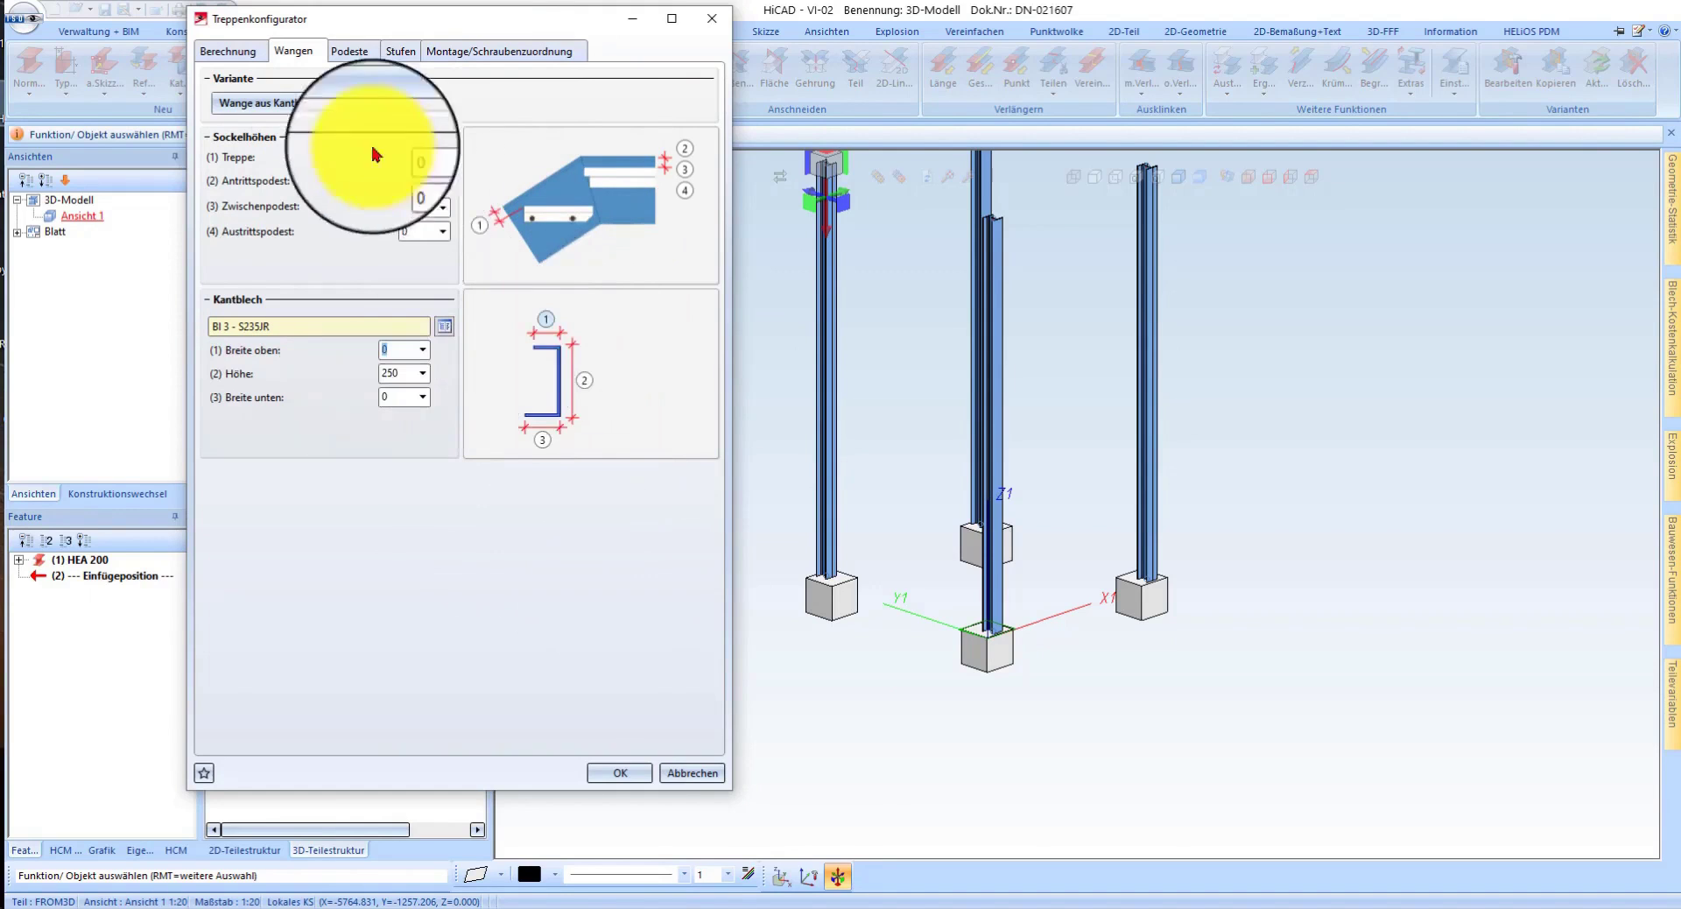
click(342, 112)
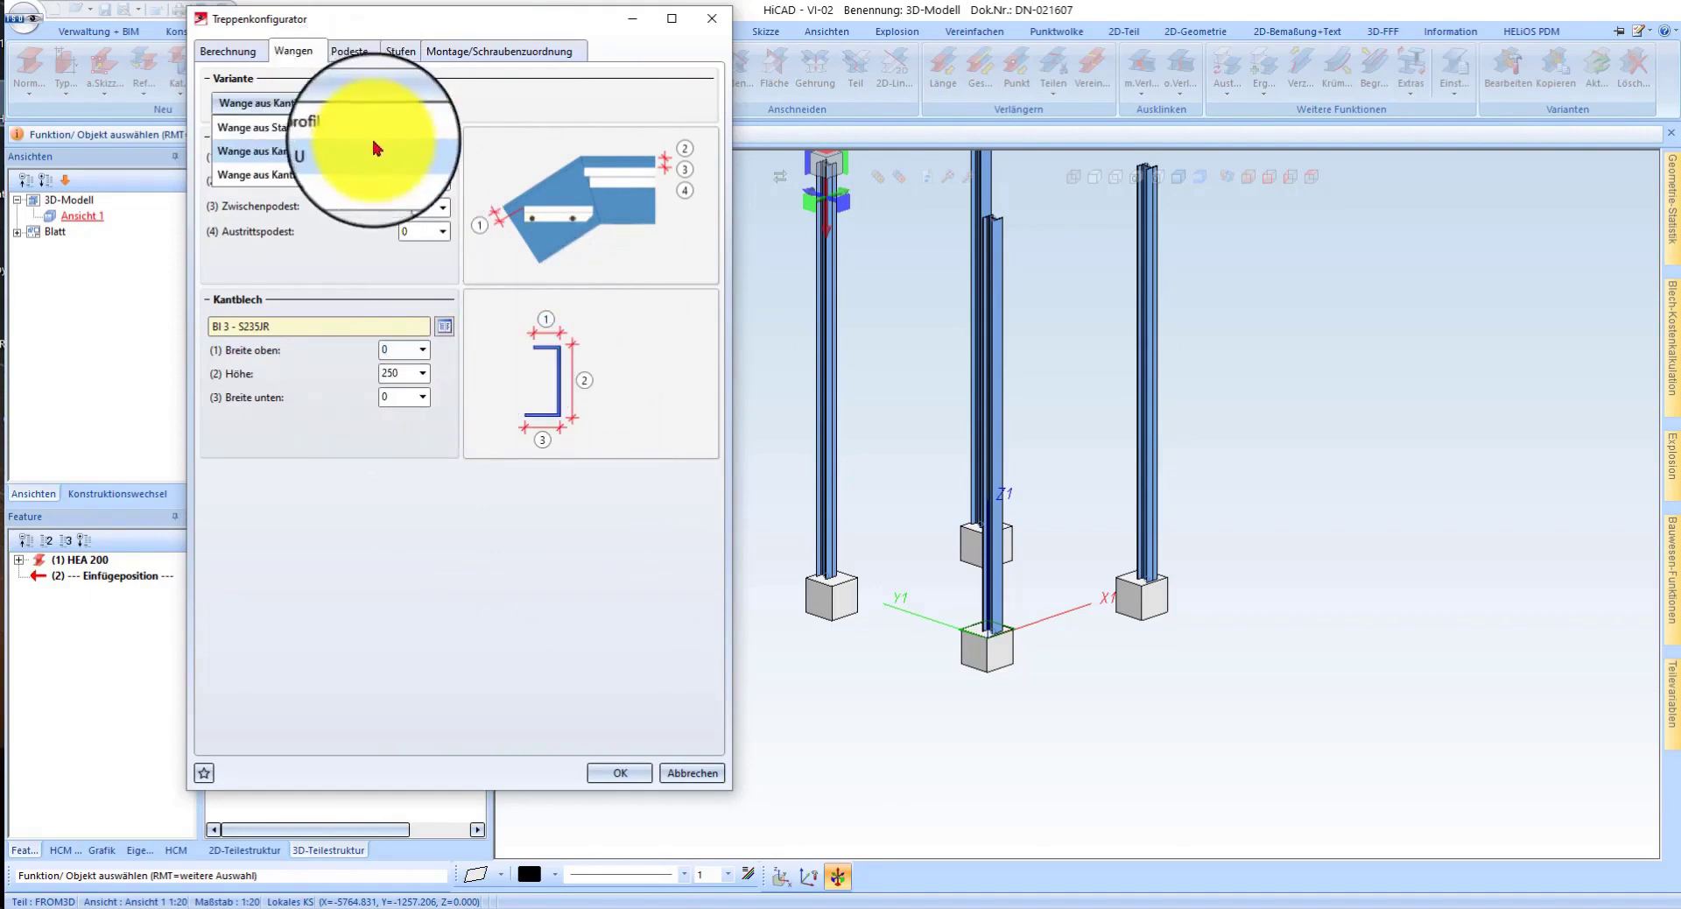
click(331, 126)
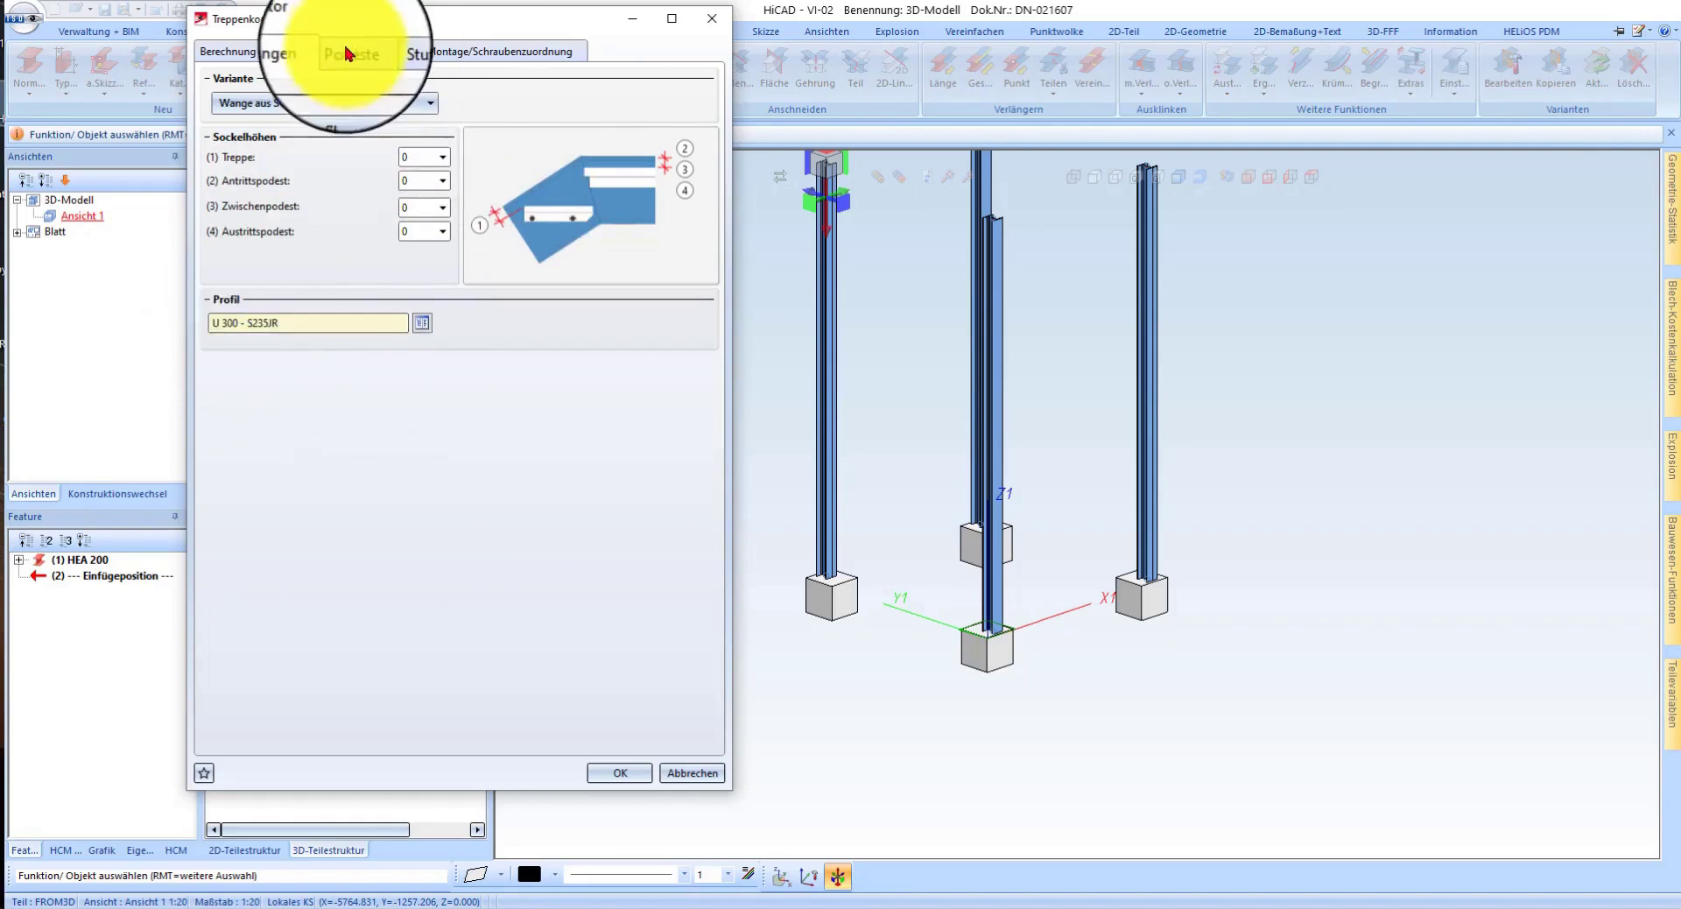
- Toggle the landing's support-profile connections on and back off
click(347, 51)
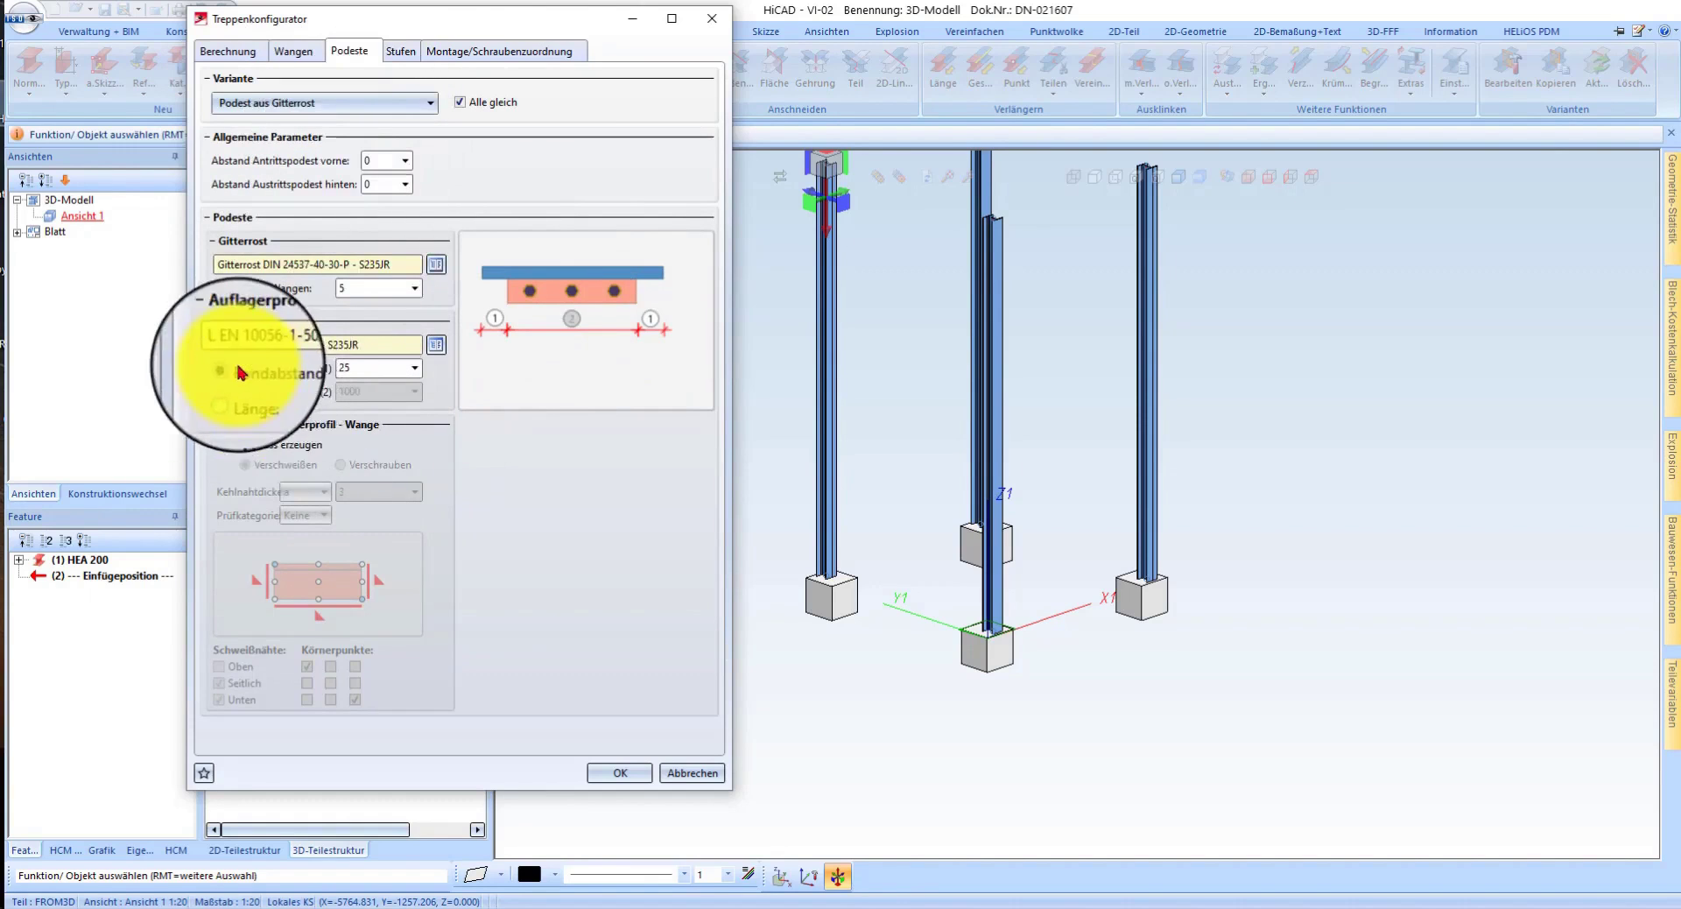
click(261, 451)
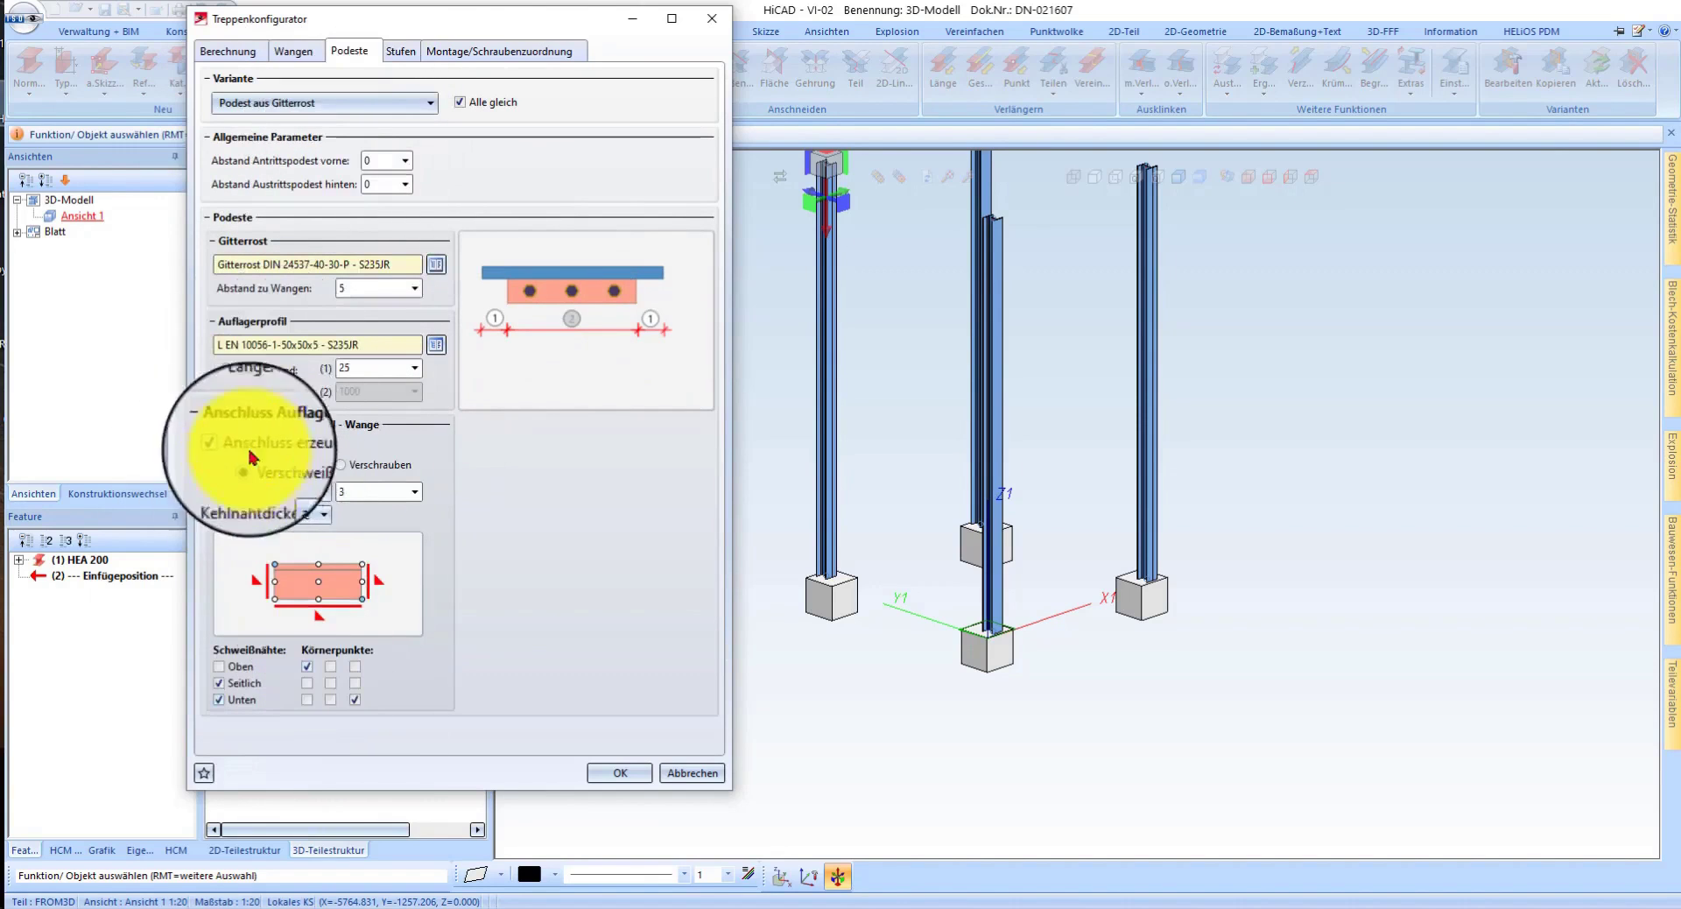
click(278, 445)
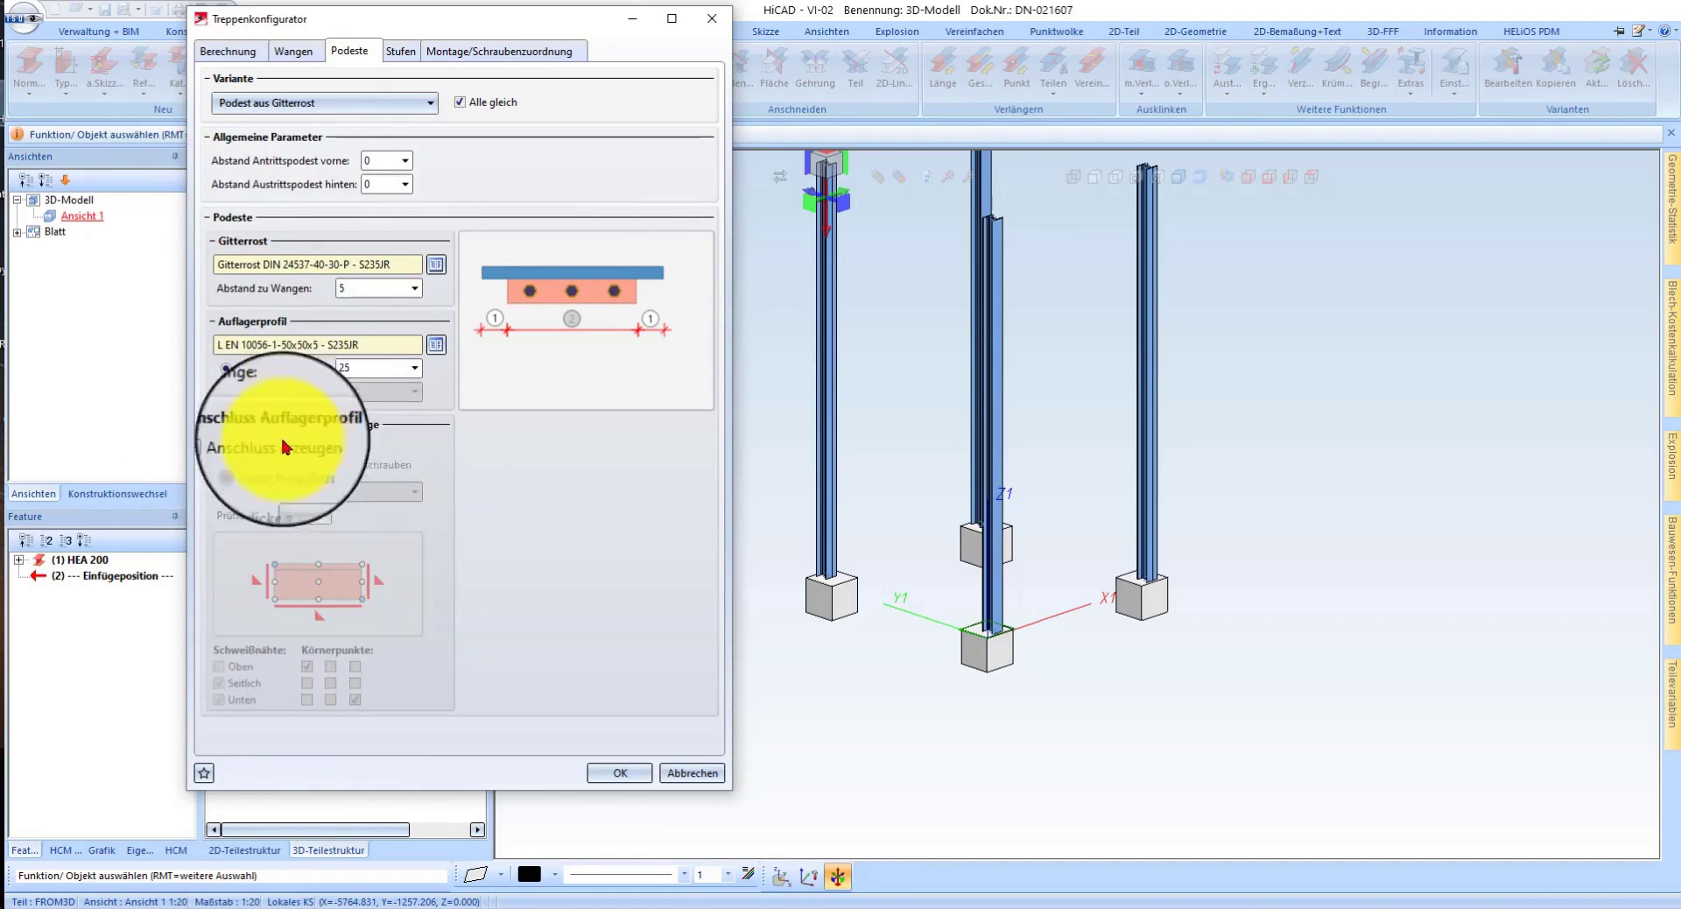
- Choose P40-30-1200x305 grating steps and generate the Treppenaufgang stair assembly
click(403, 51)
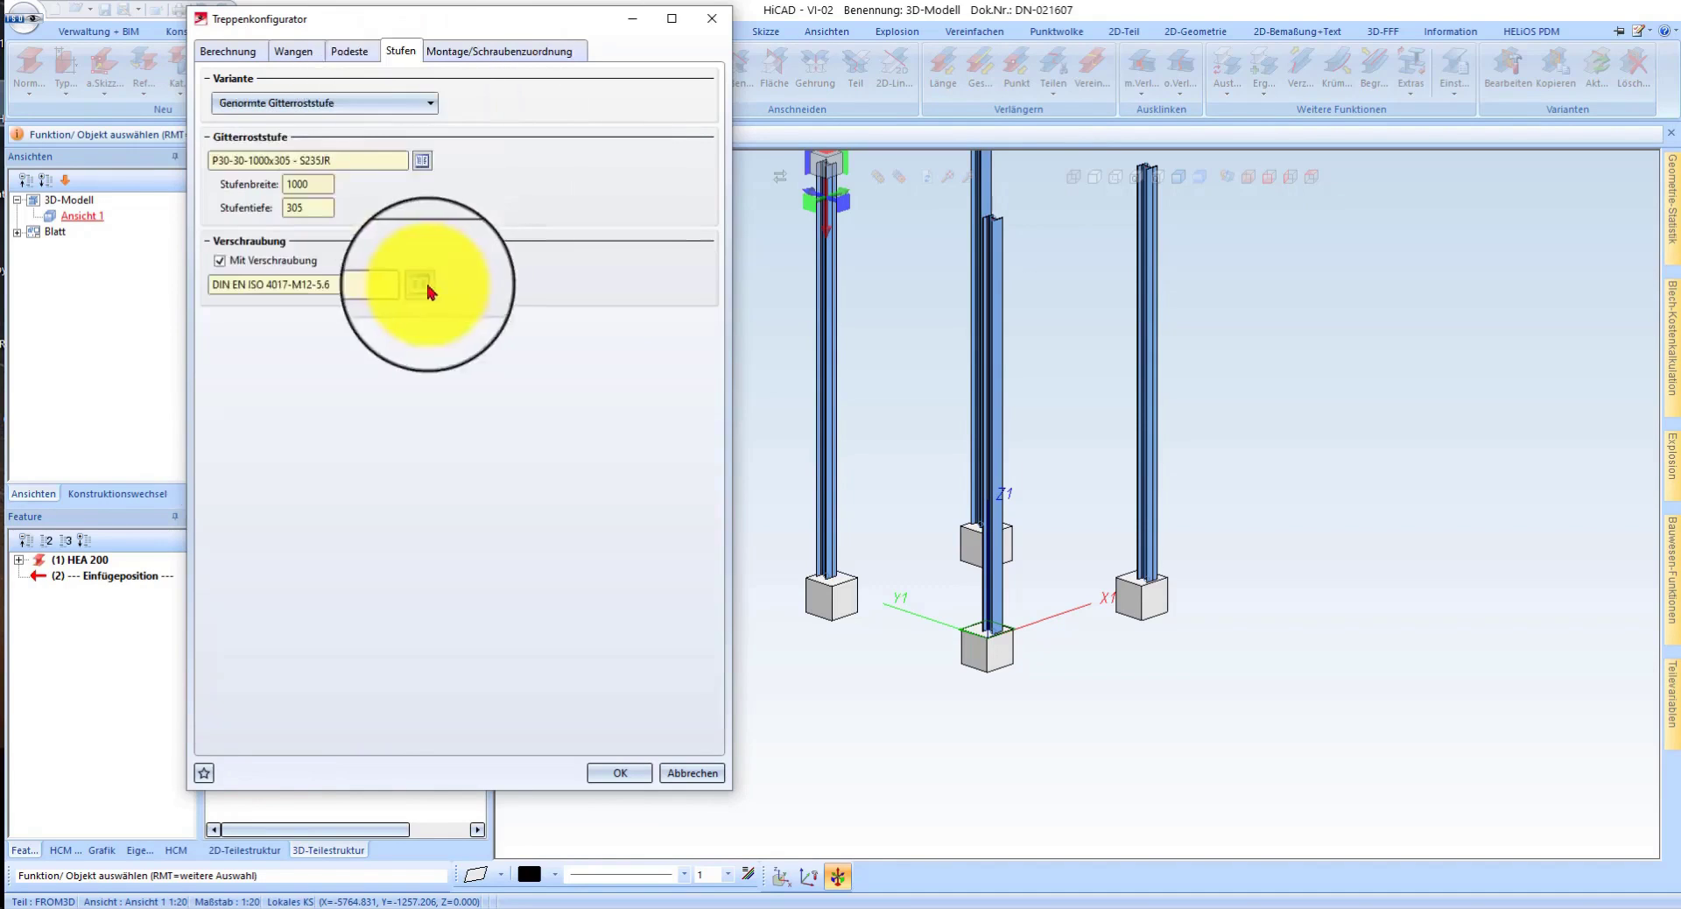
click(420, 162)
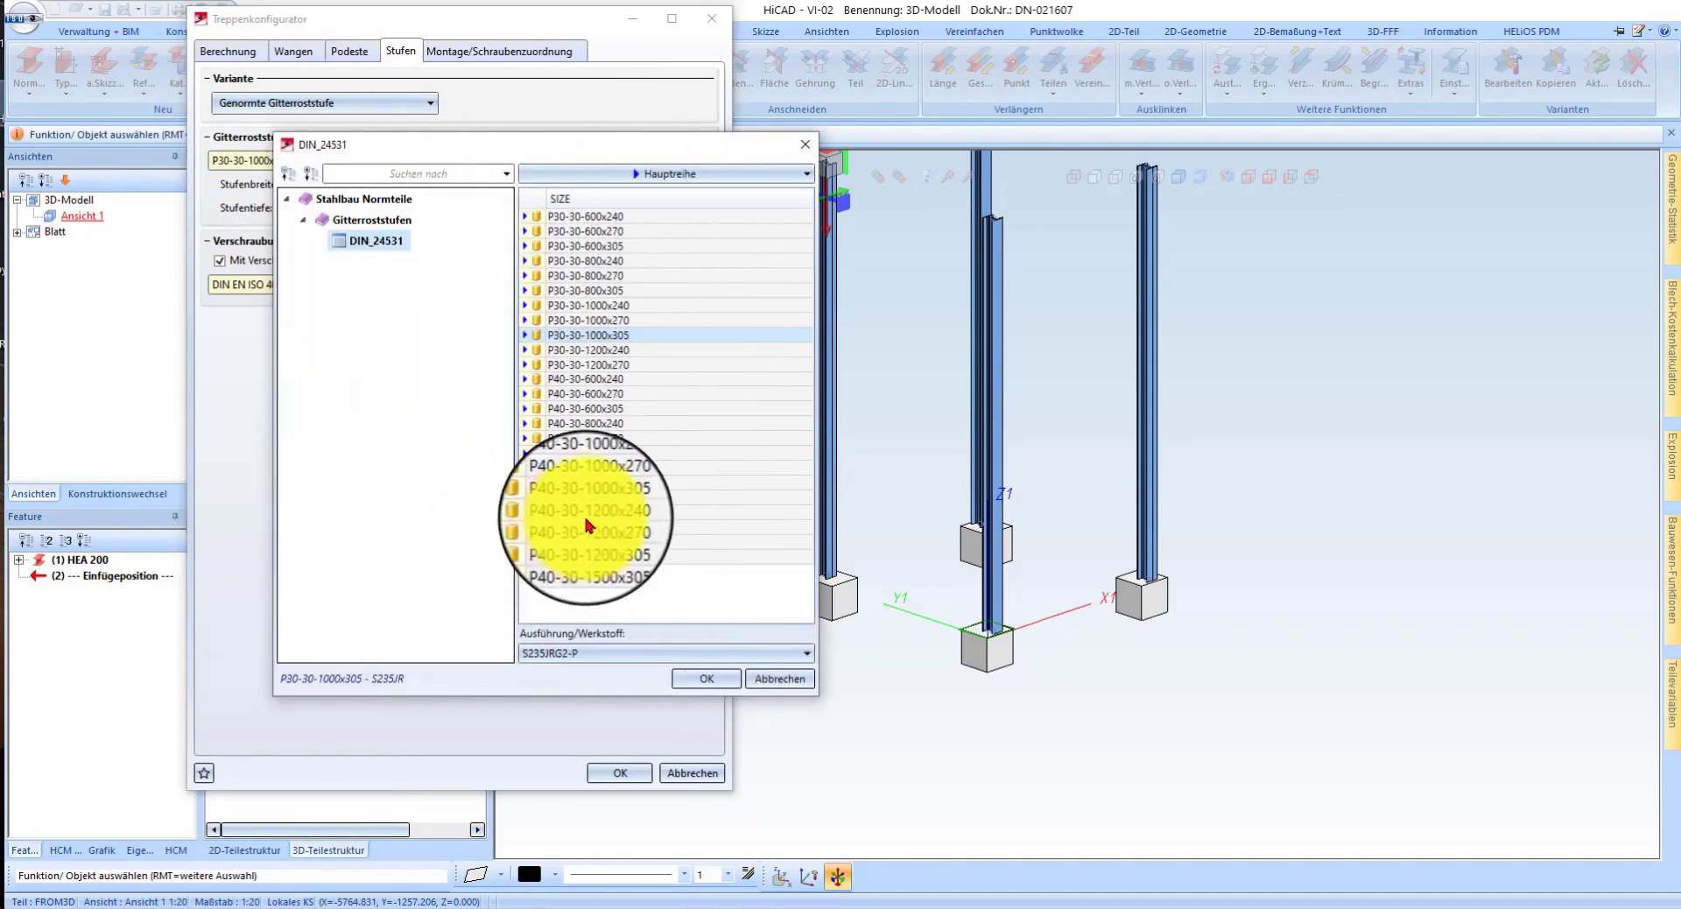
click(560, 543)
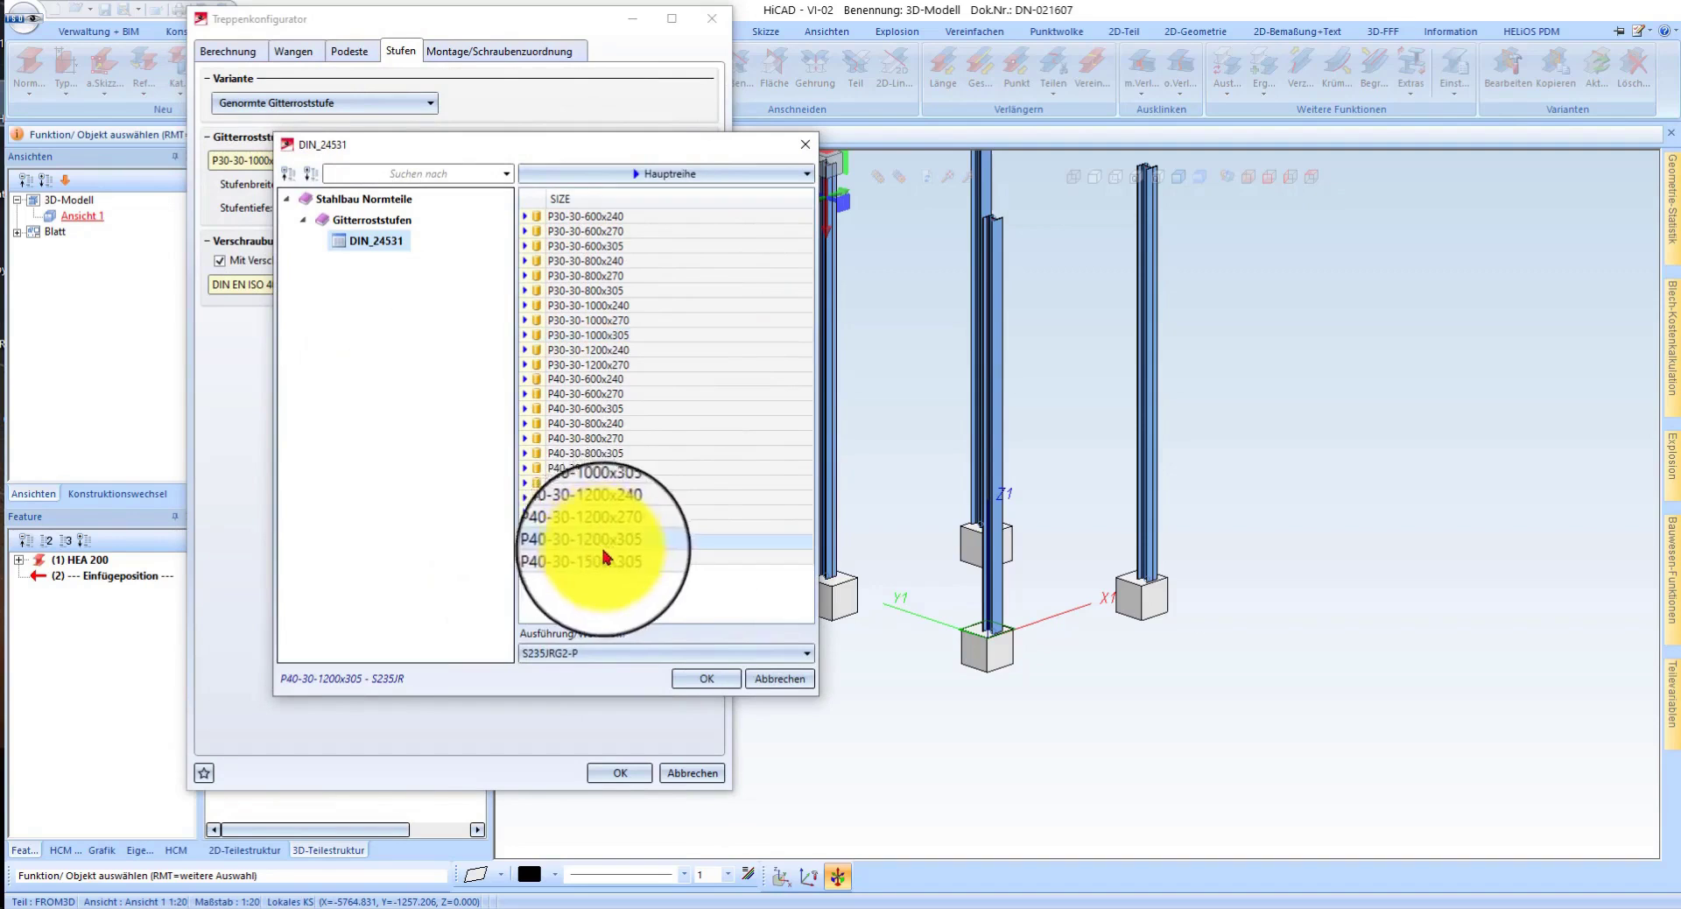
click(703, 680)
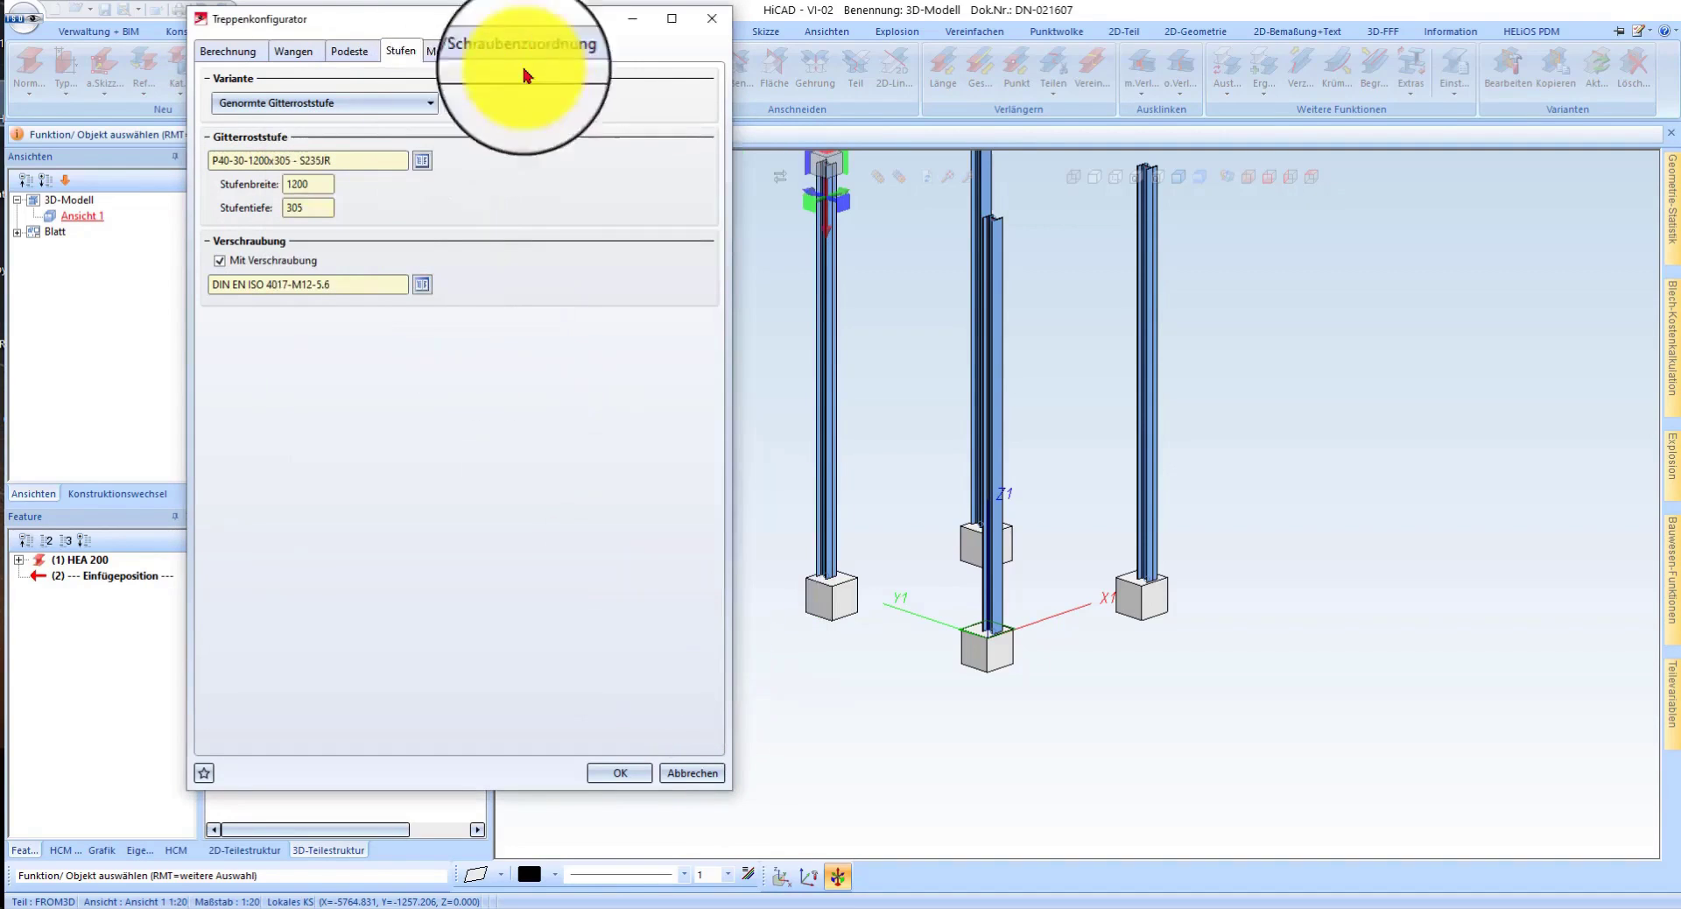
click(620, 774)
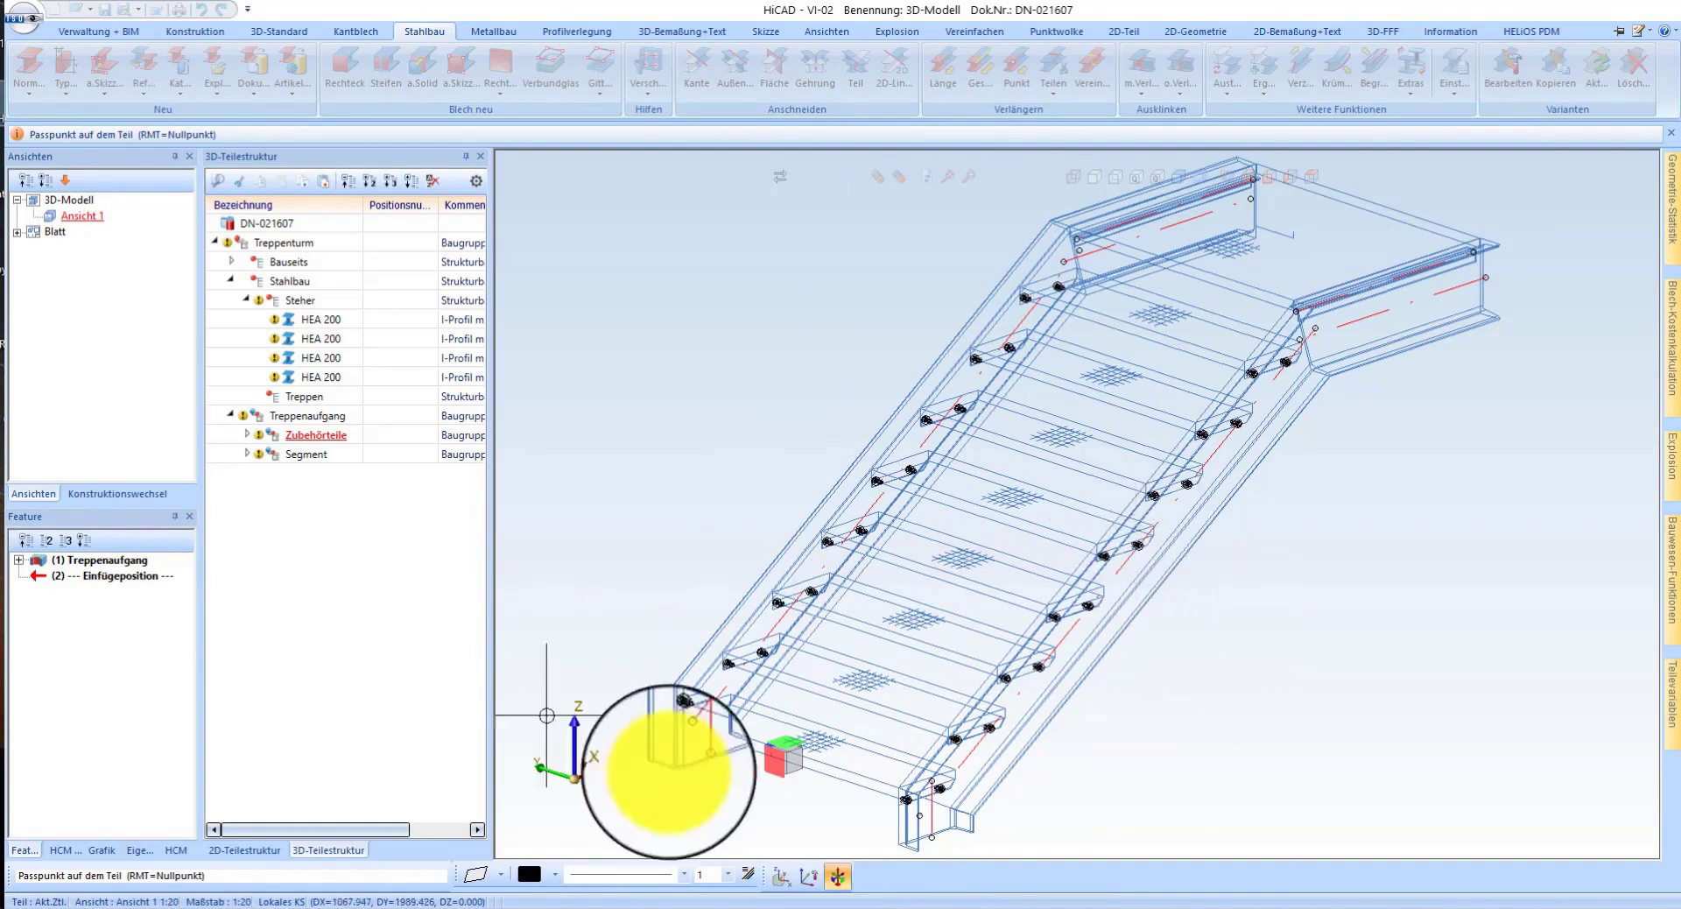
- Place the stair's start point at the column foundation
scroll(748, 570, down, 1)
click(882, 793)
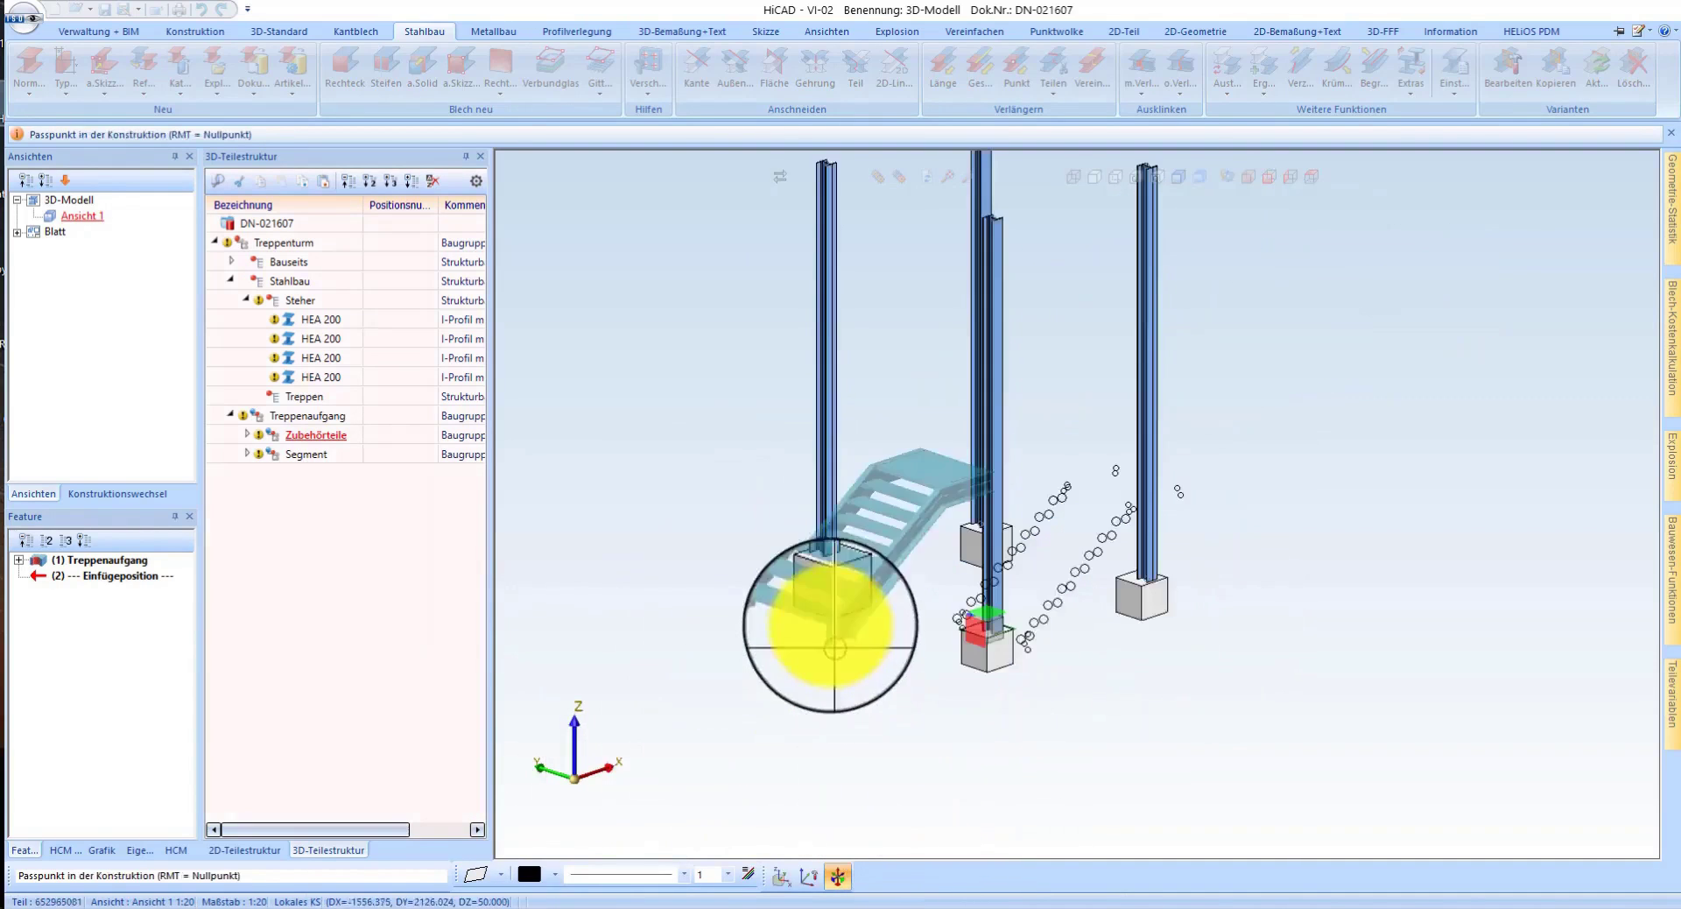
click(1217, 744)
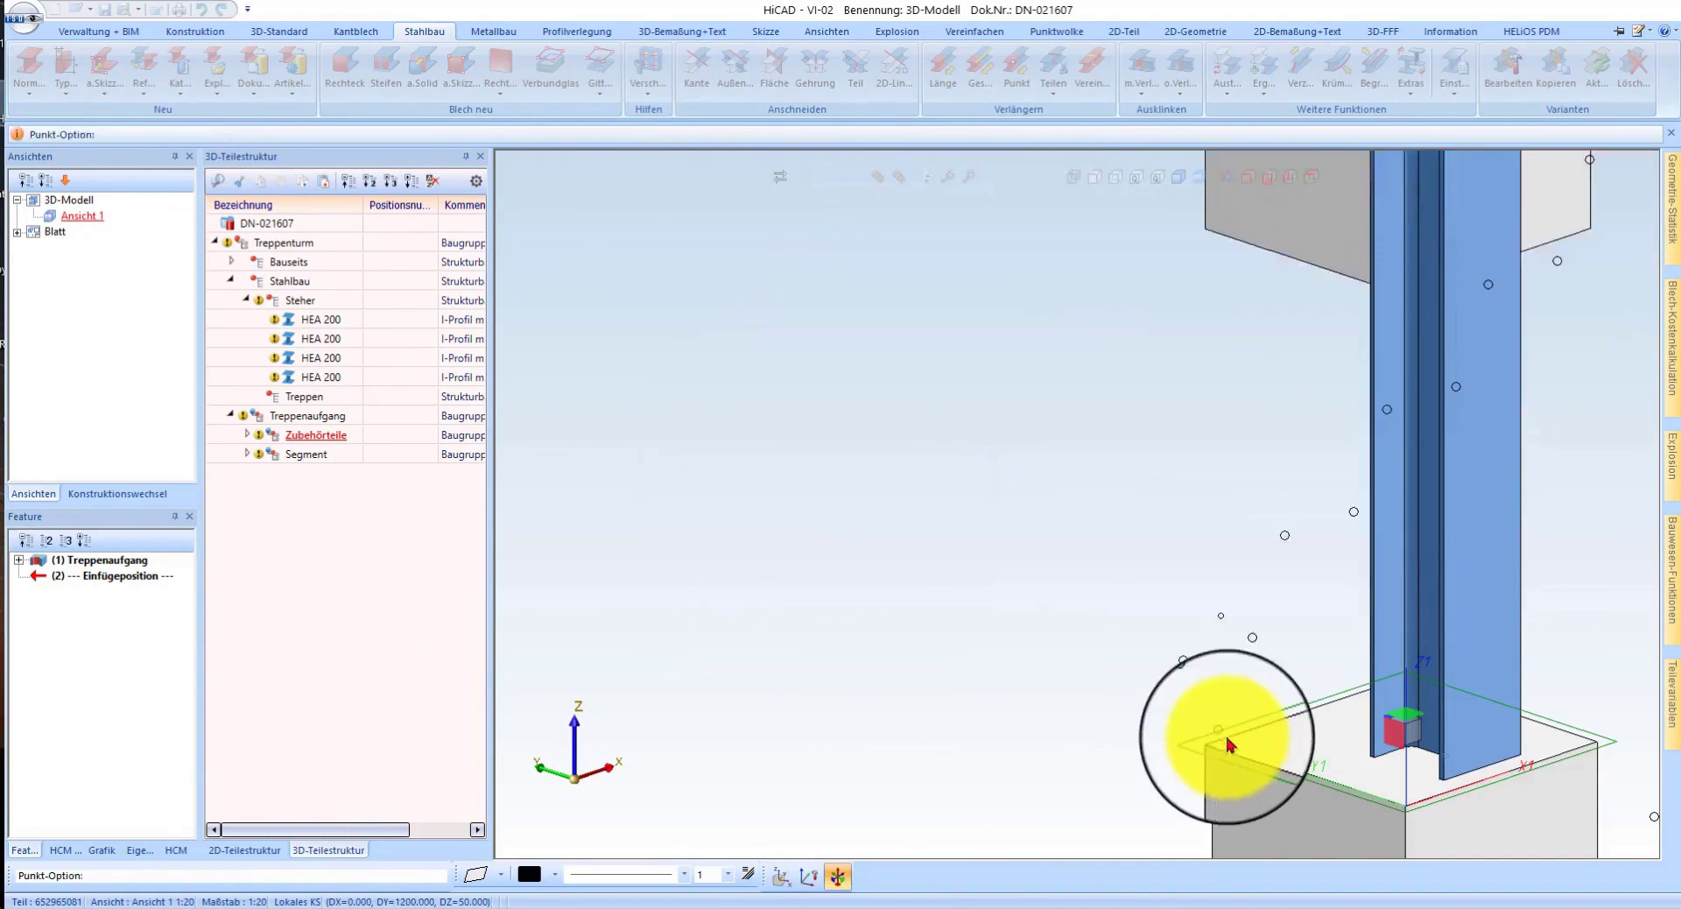
- Show the tower in top view, zoomed in on the stair flight and landing plate
scroll(1121, 681, down, 1)
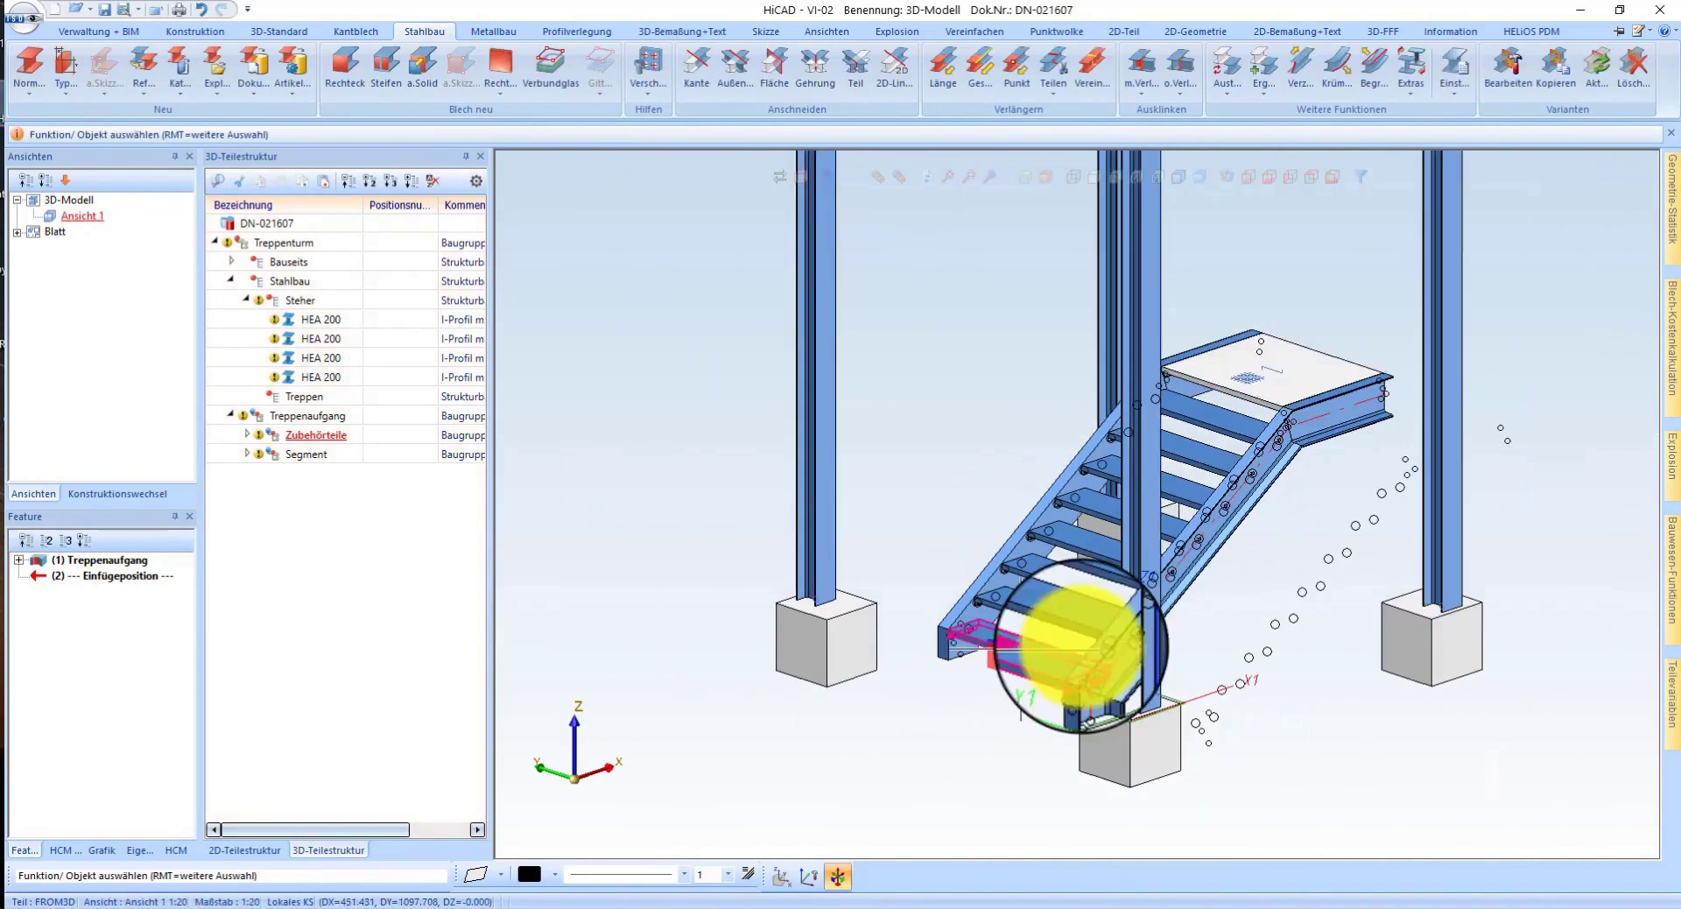
click(1314, 175)
right_click(896, 378)
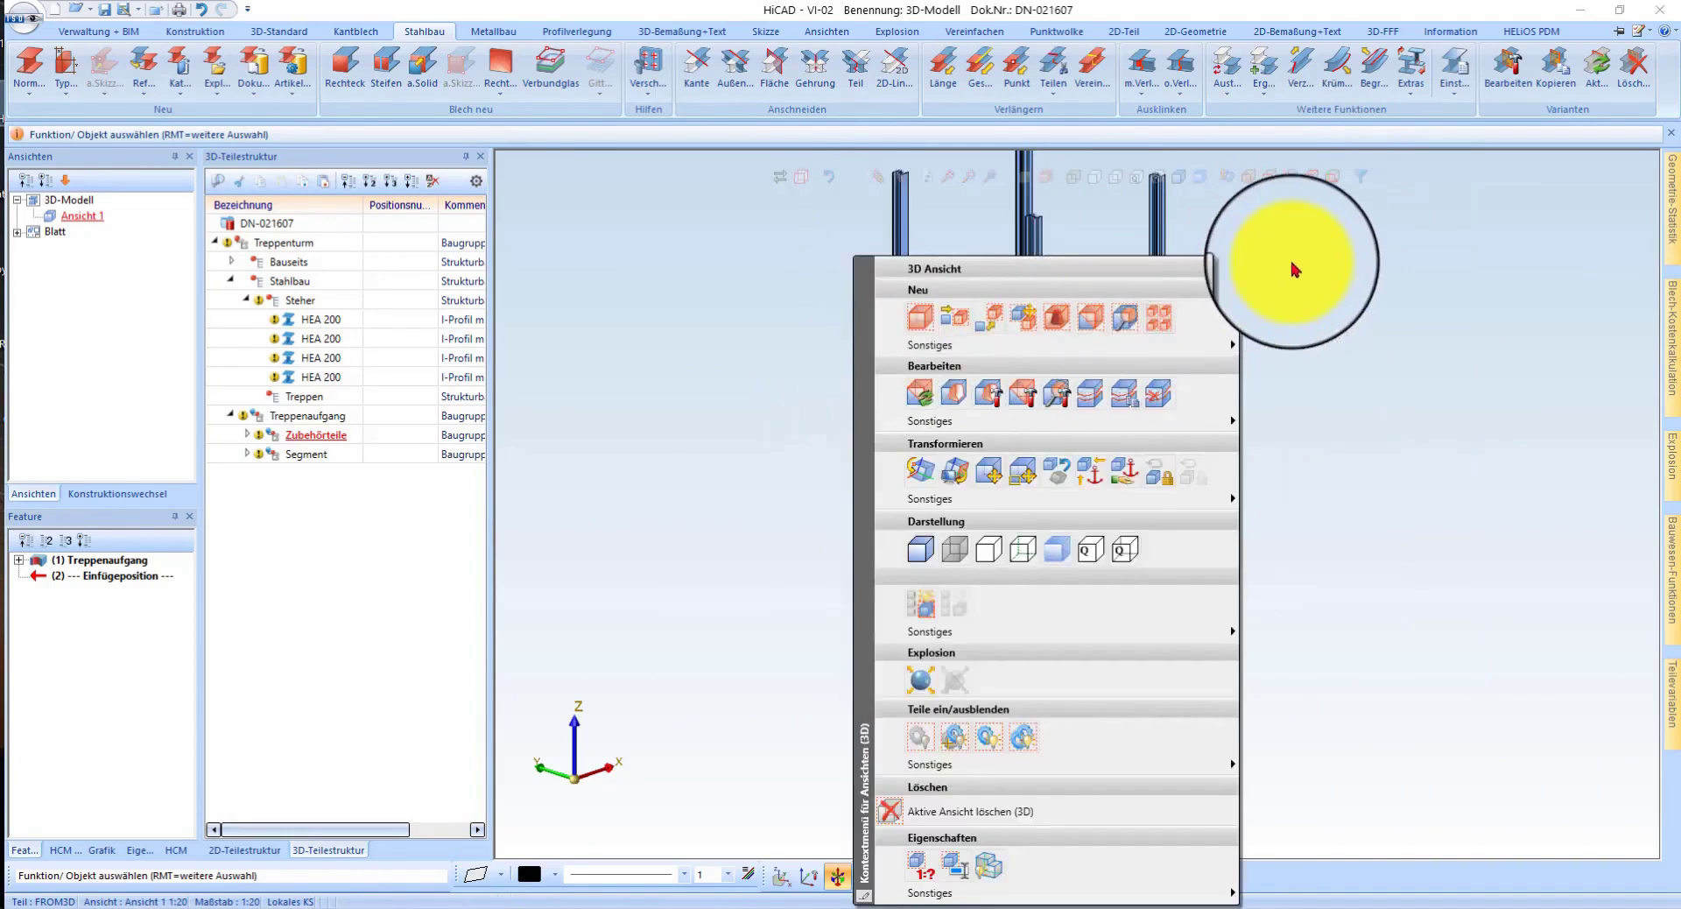
click(1299, 227)
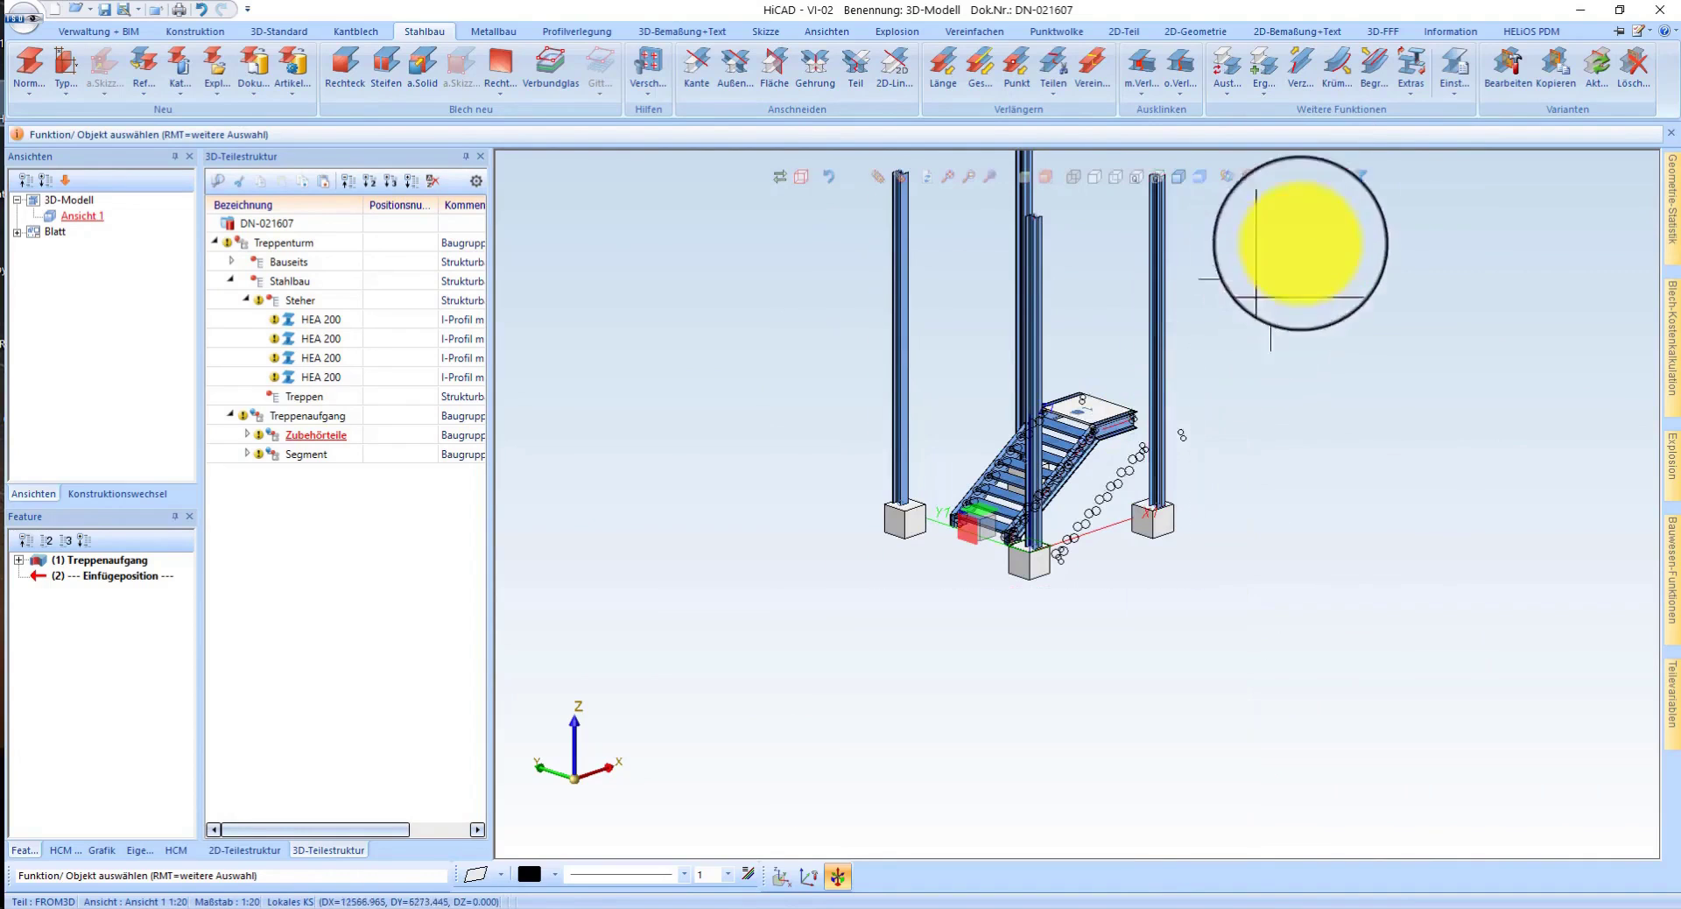
click(1318, 178)
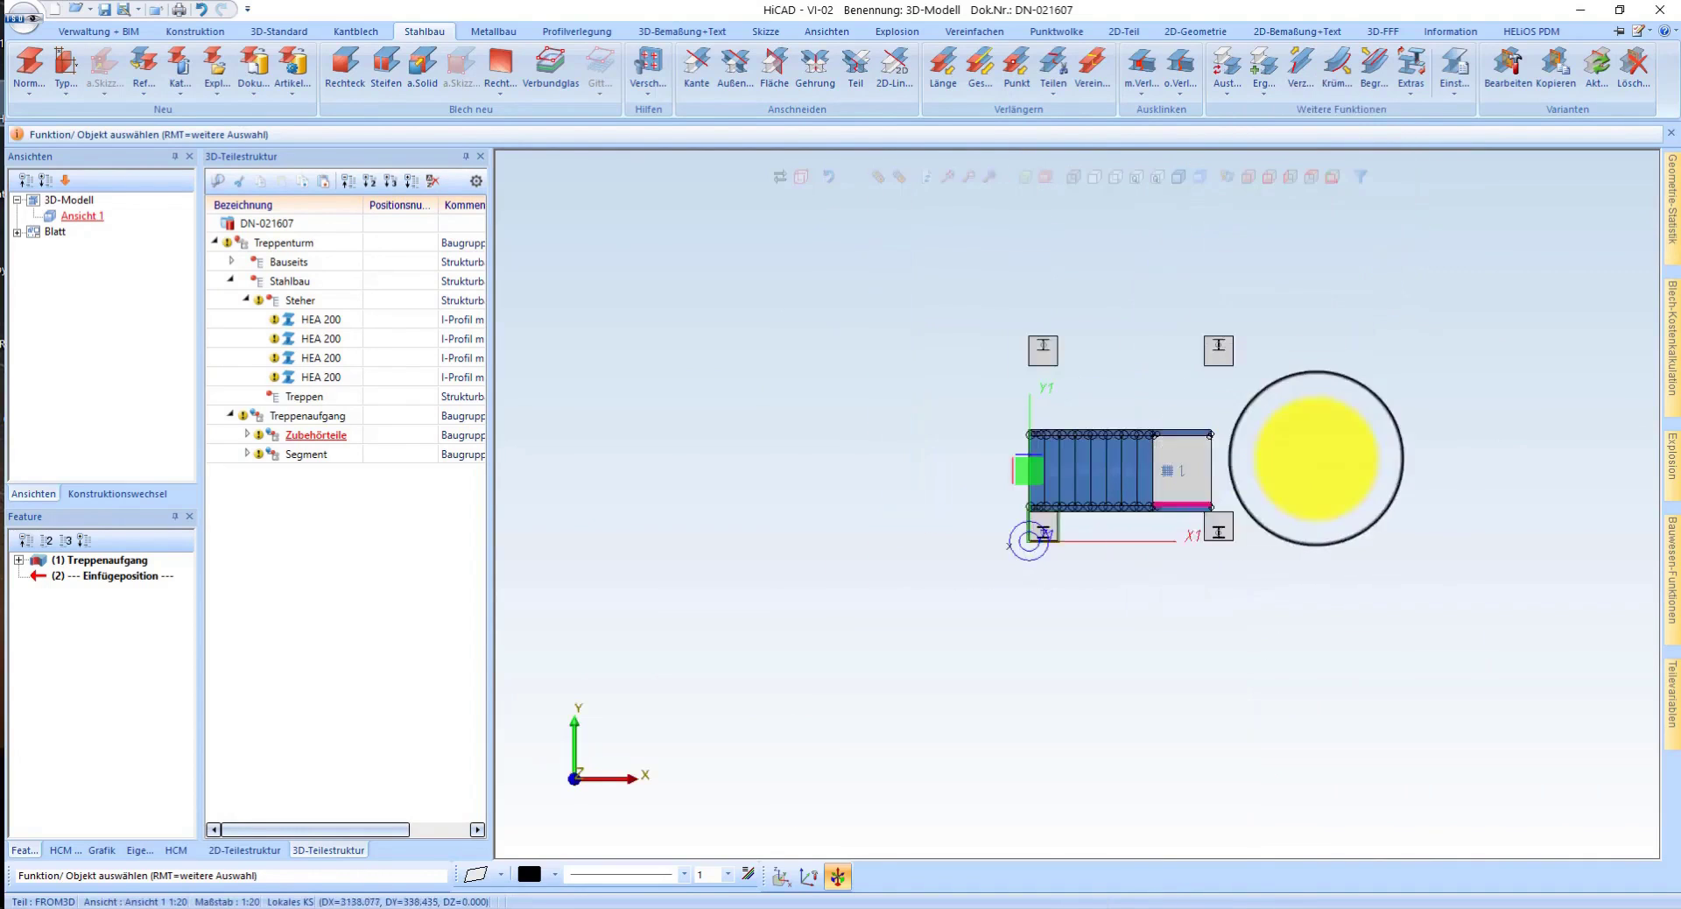
scroll(1107, 481, up, 3)
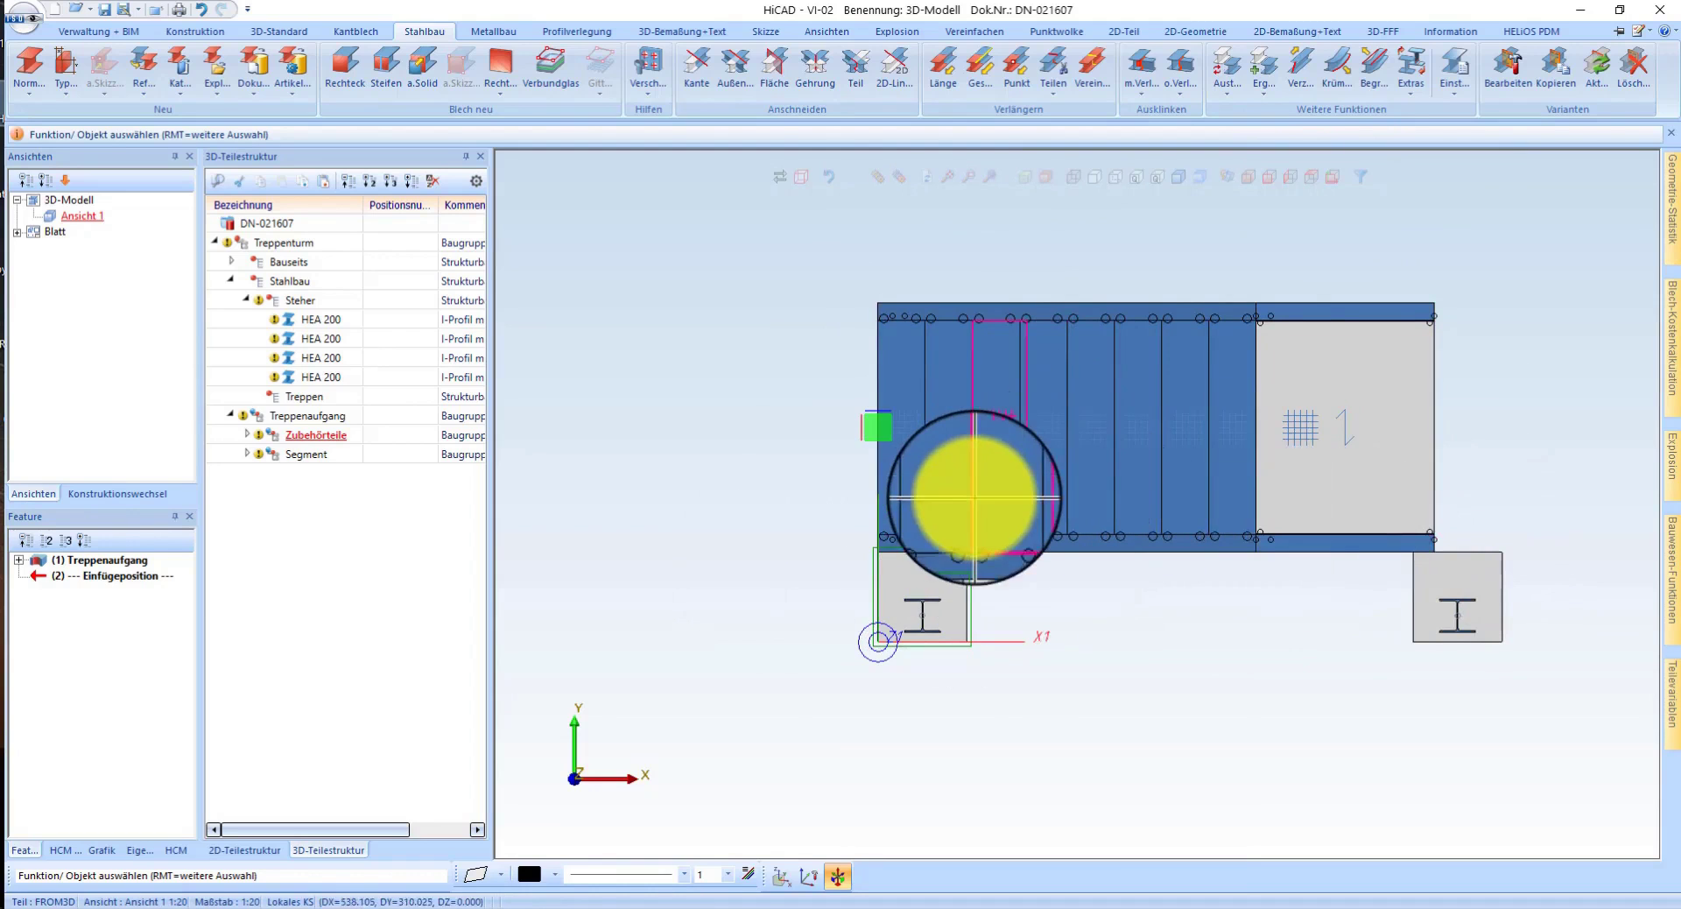
scroll(1576, 635, up, 2)
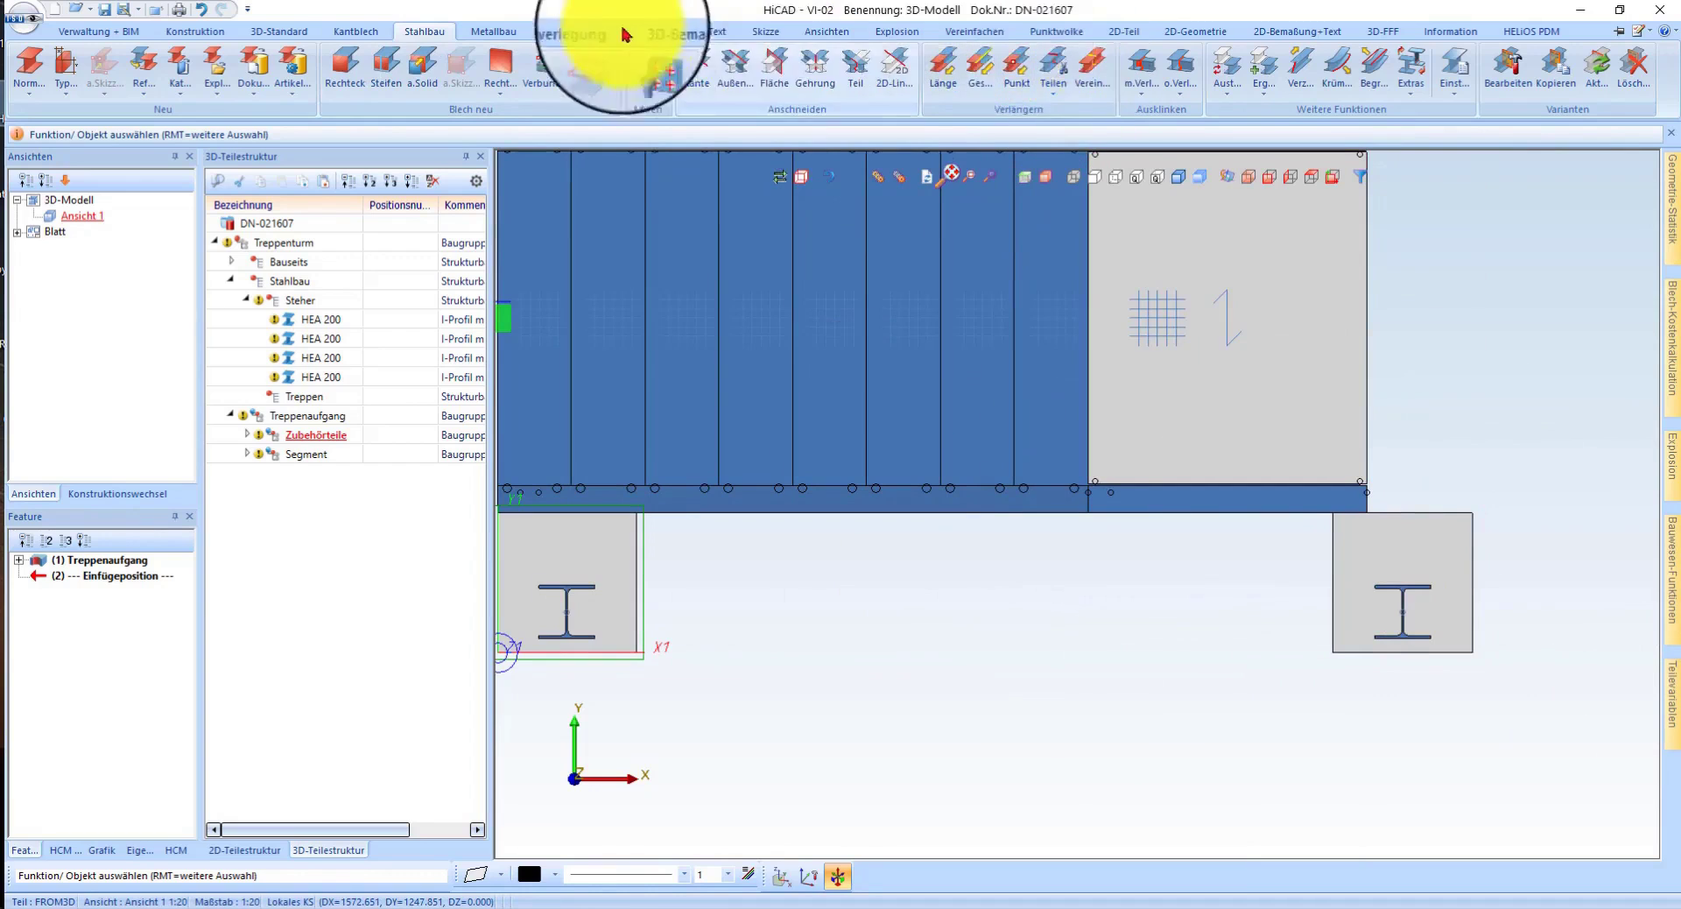
click(681, 31)
- Add a 1230 dimension from the landing plate edge to the right-hand column
click(26, 66)
scroll(1326, 598, up, 2)
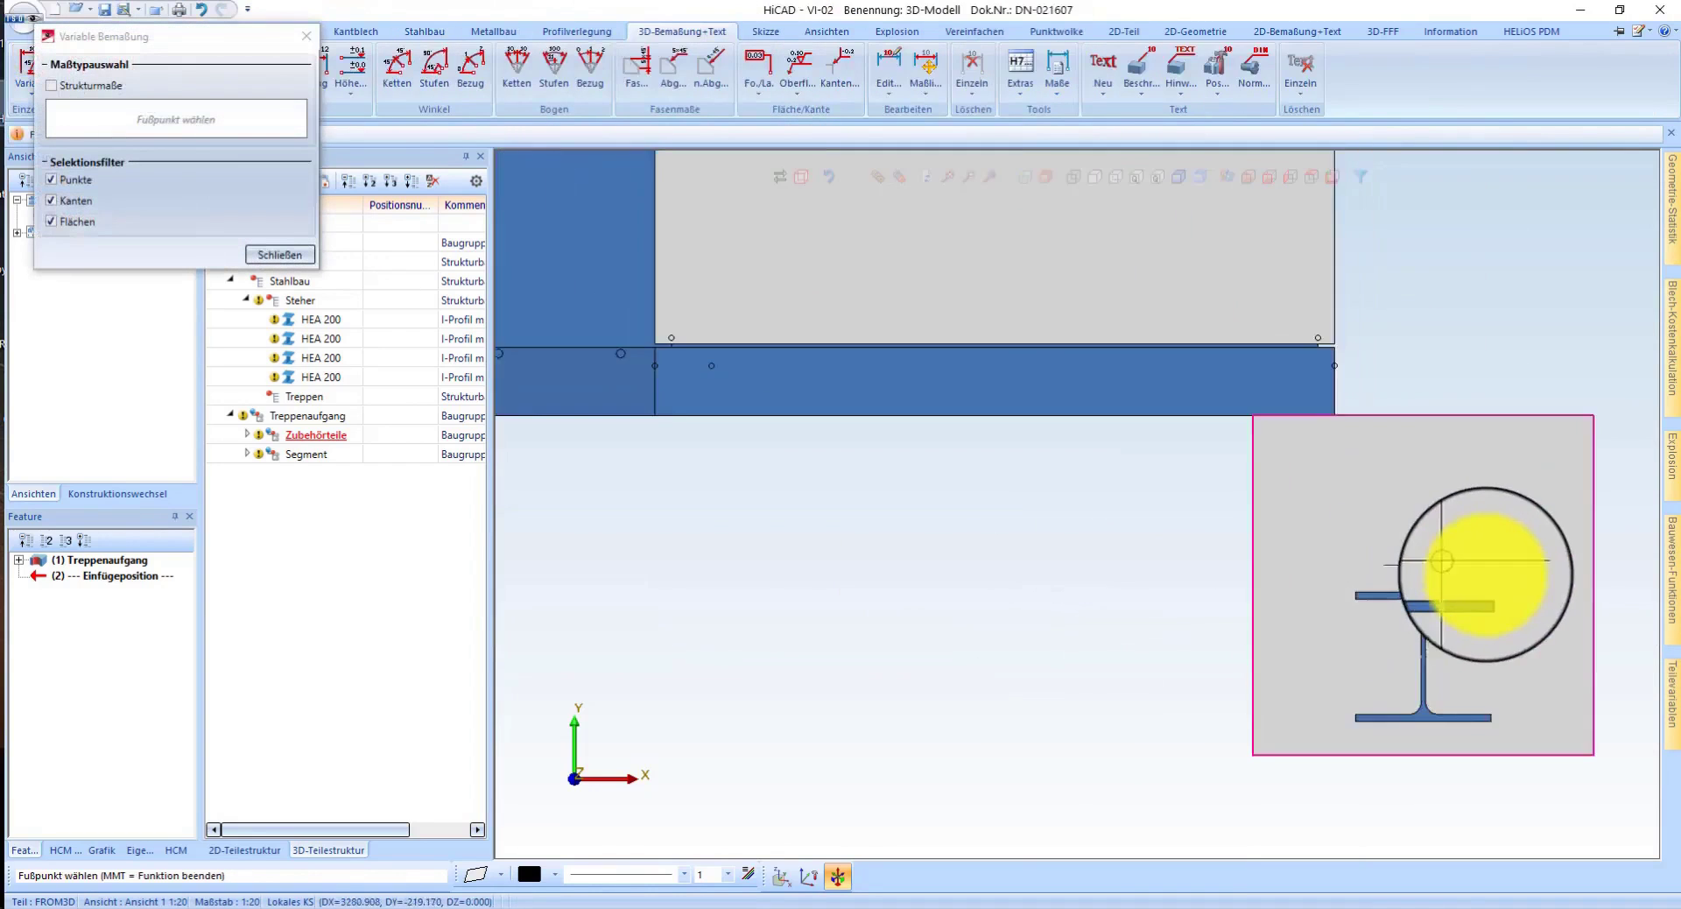
scroll(1482, 563, up, 2)
click(1496, 610)
scroll(1496, 611, up, 2)
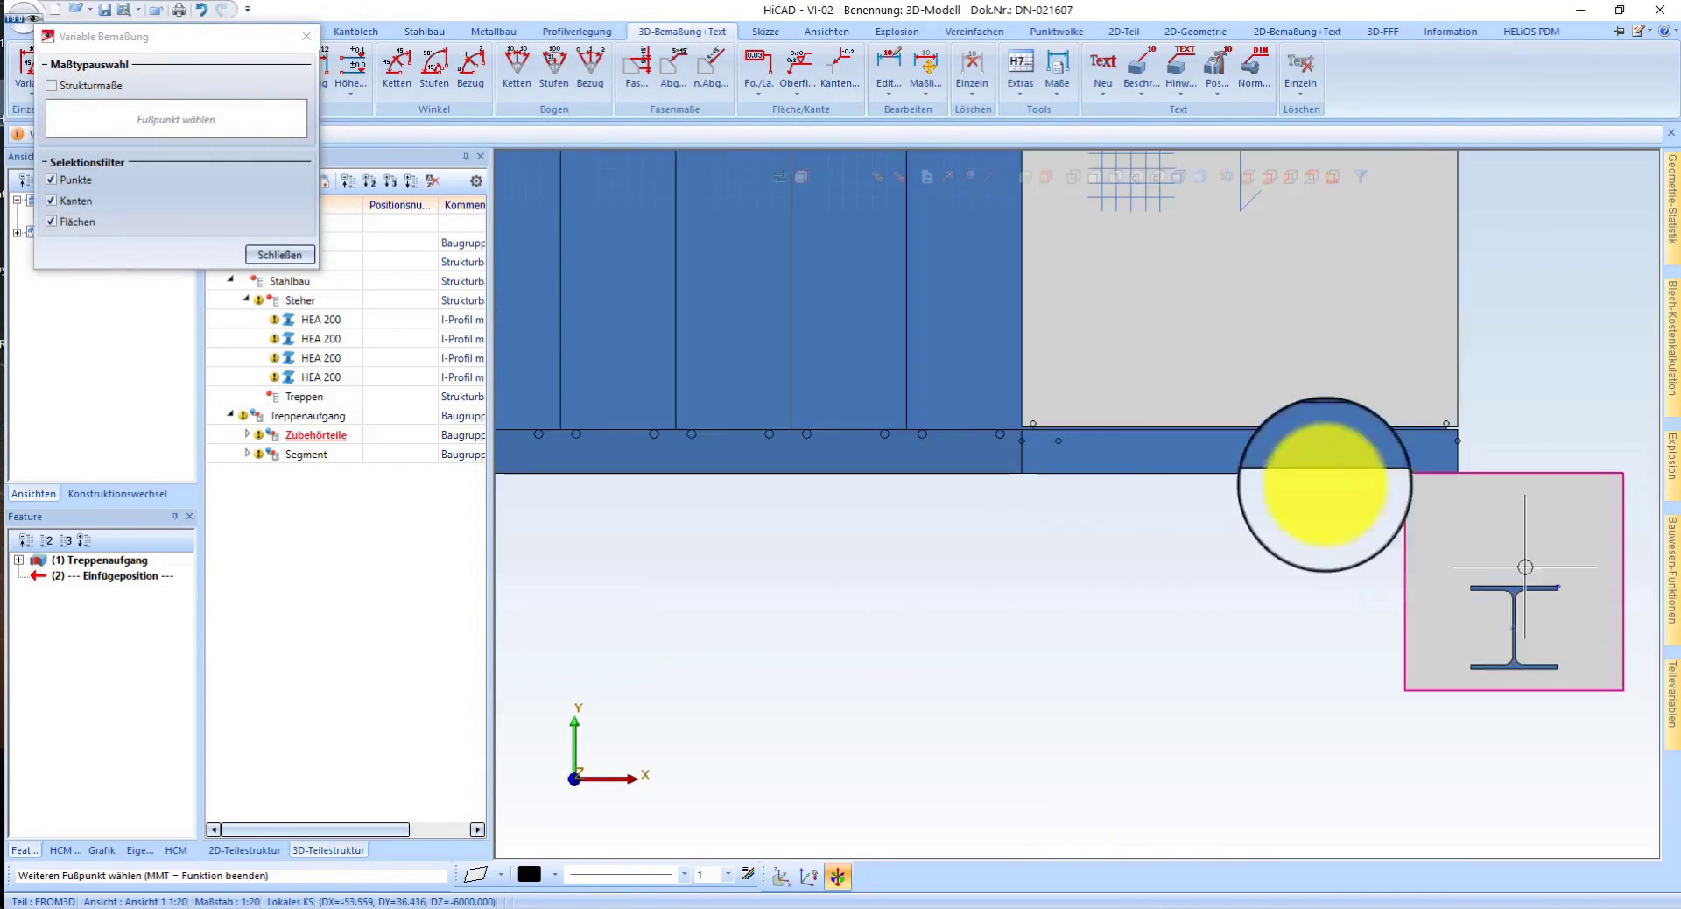
scroll(1332, 469, up, 2)
click(943, 466)
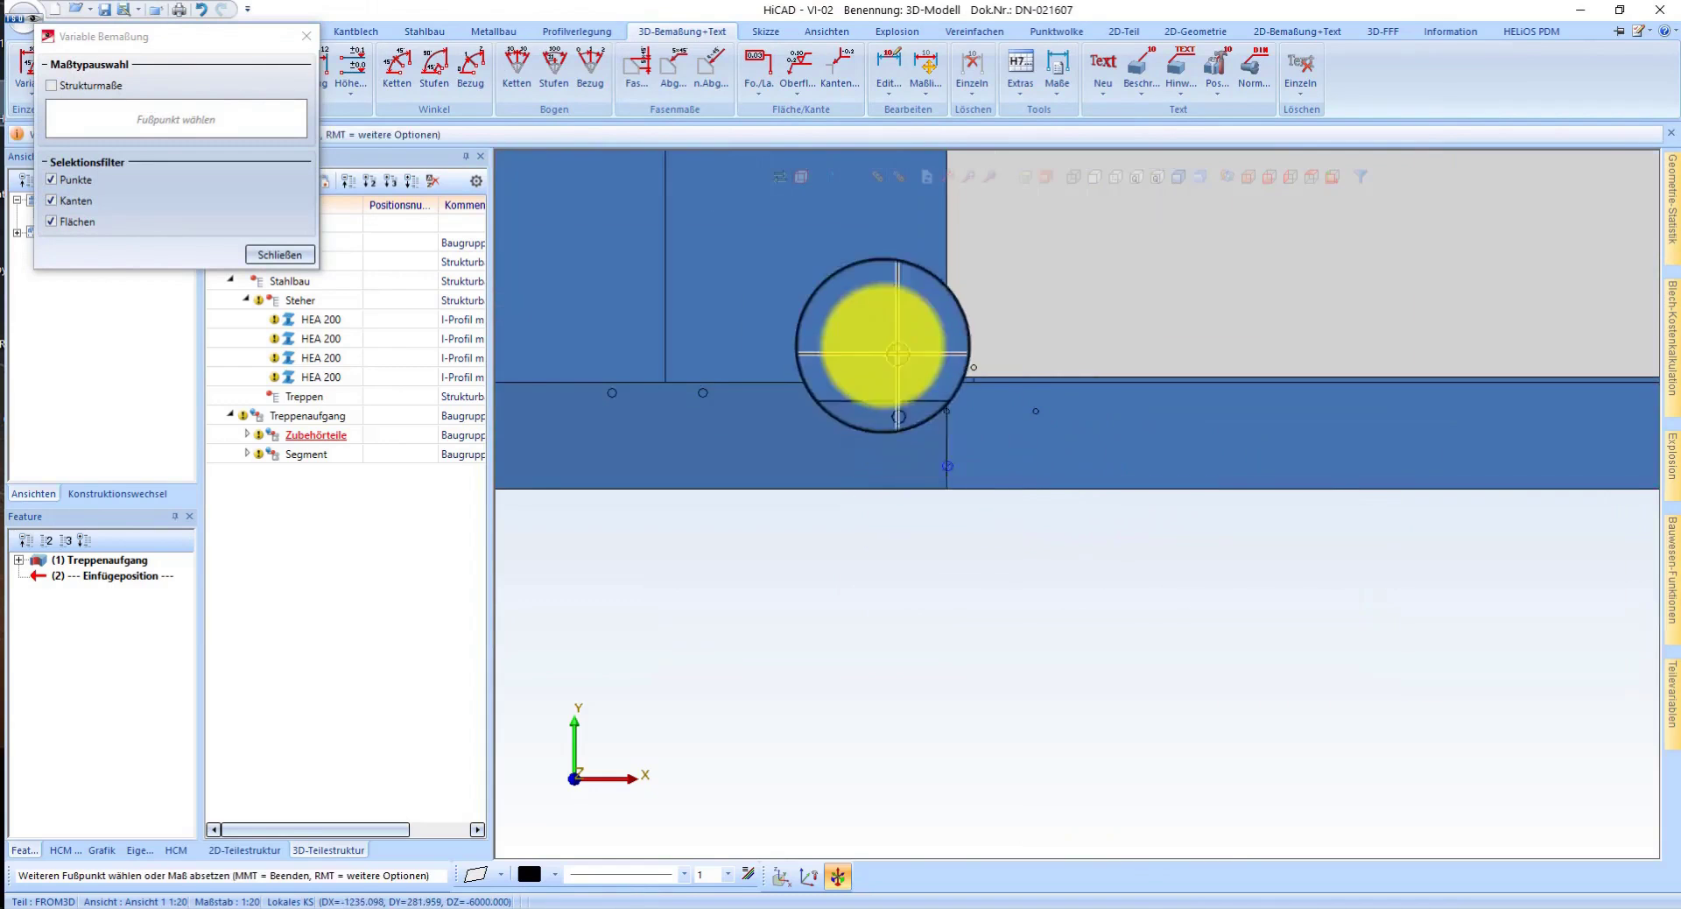
scroll(870, 338, down, 2)
click(1089, 692)
key(Escape)
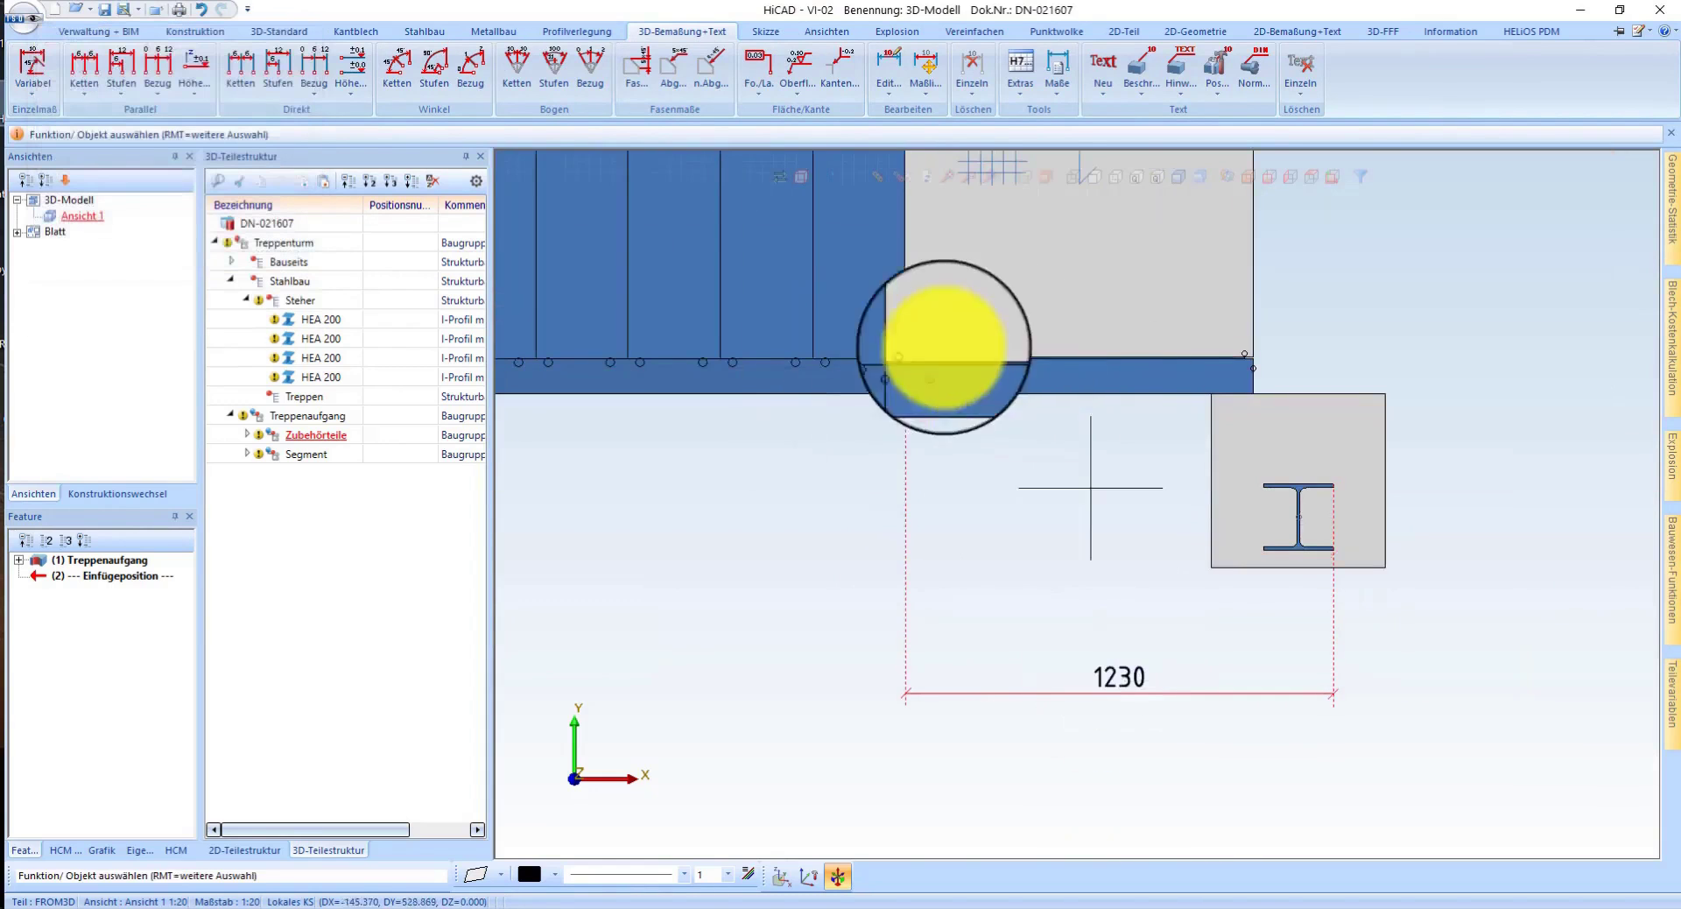
- Display the model as a transparent wireframe
scroll(1259, 508, down, 2)
scroll(1258, 508, up, 2)
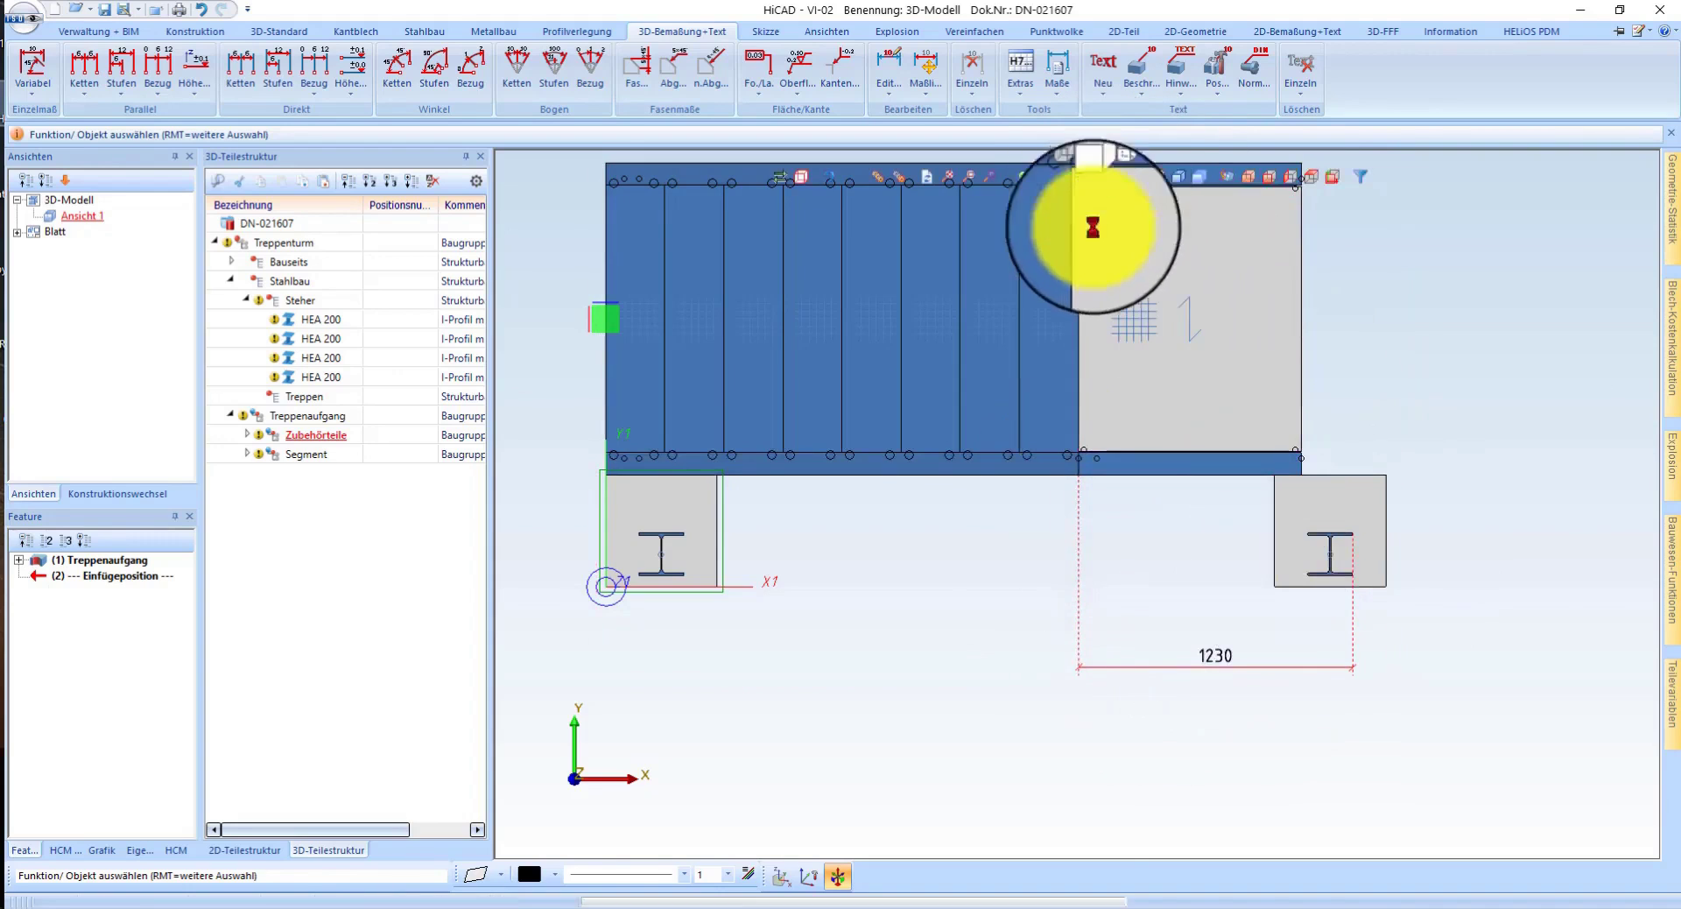
click(1101, 181)
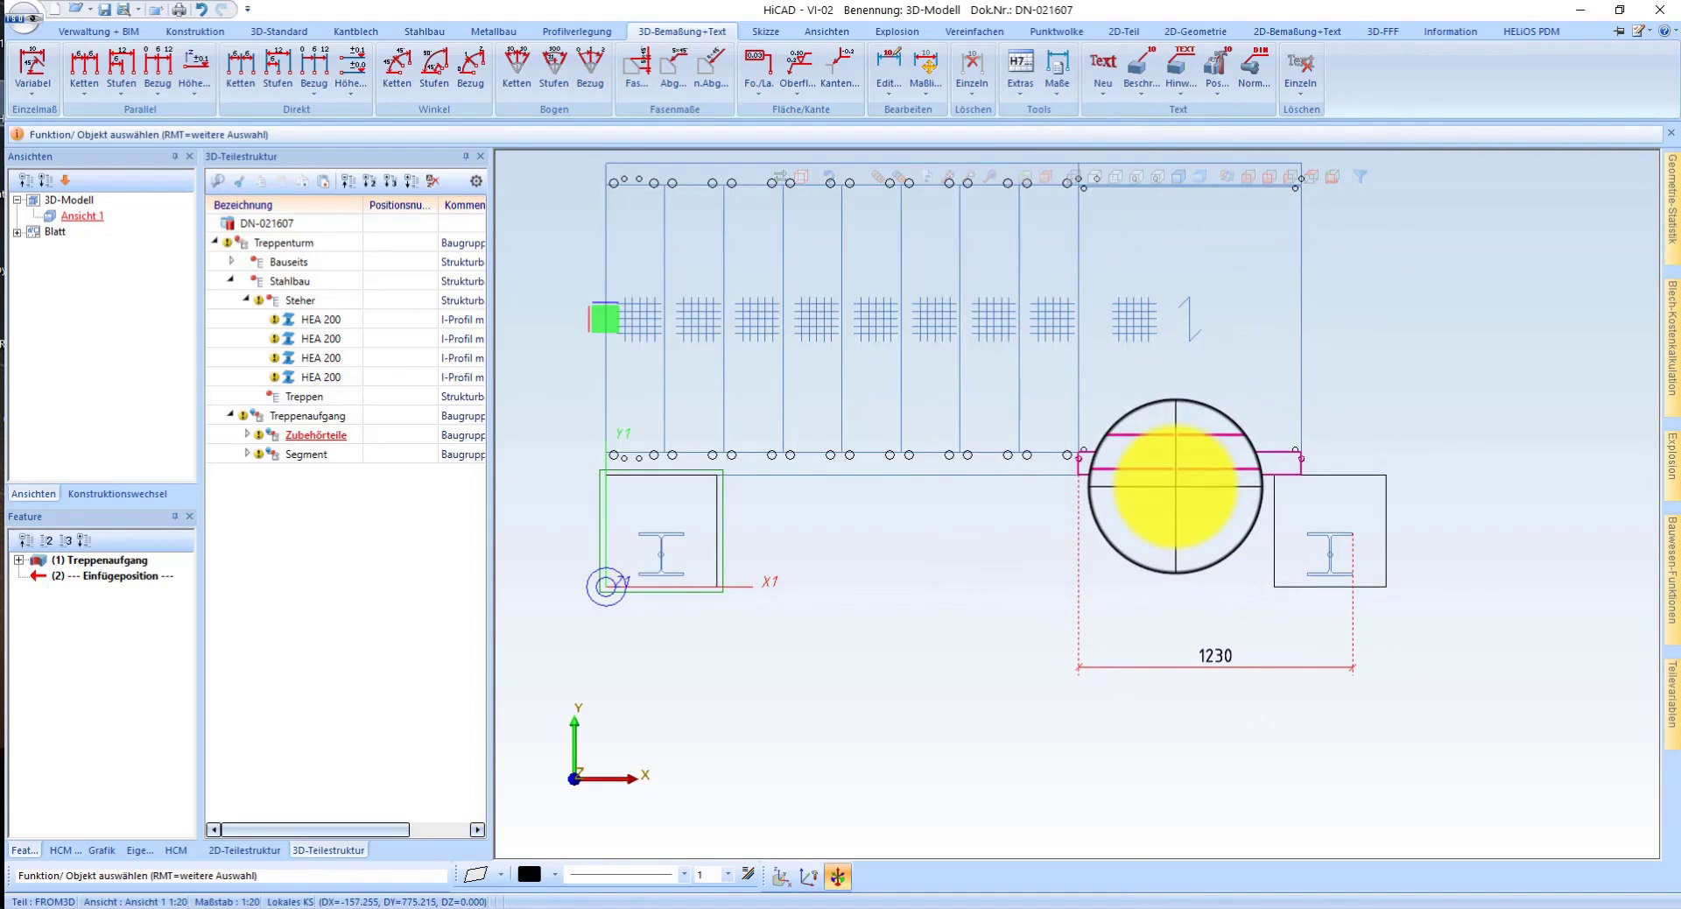
- Move the Treppenaufgang assembly toward the column so the gap reads 1150
click(1178, 495)
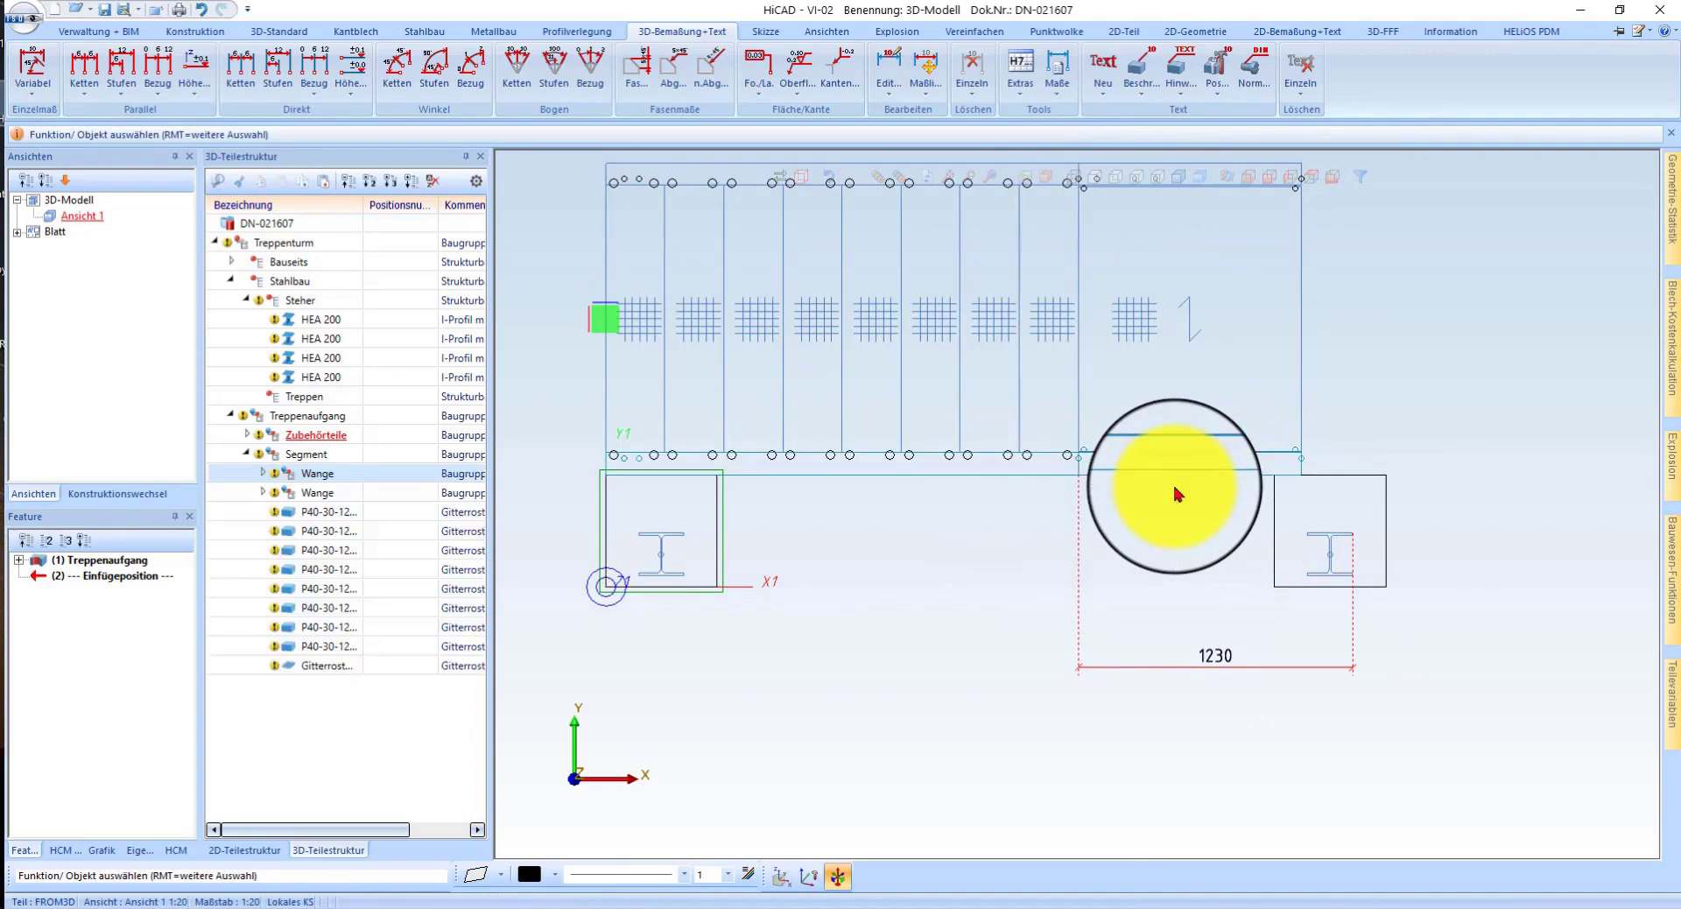
click(1178, 495)
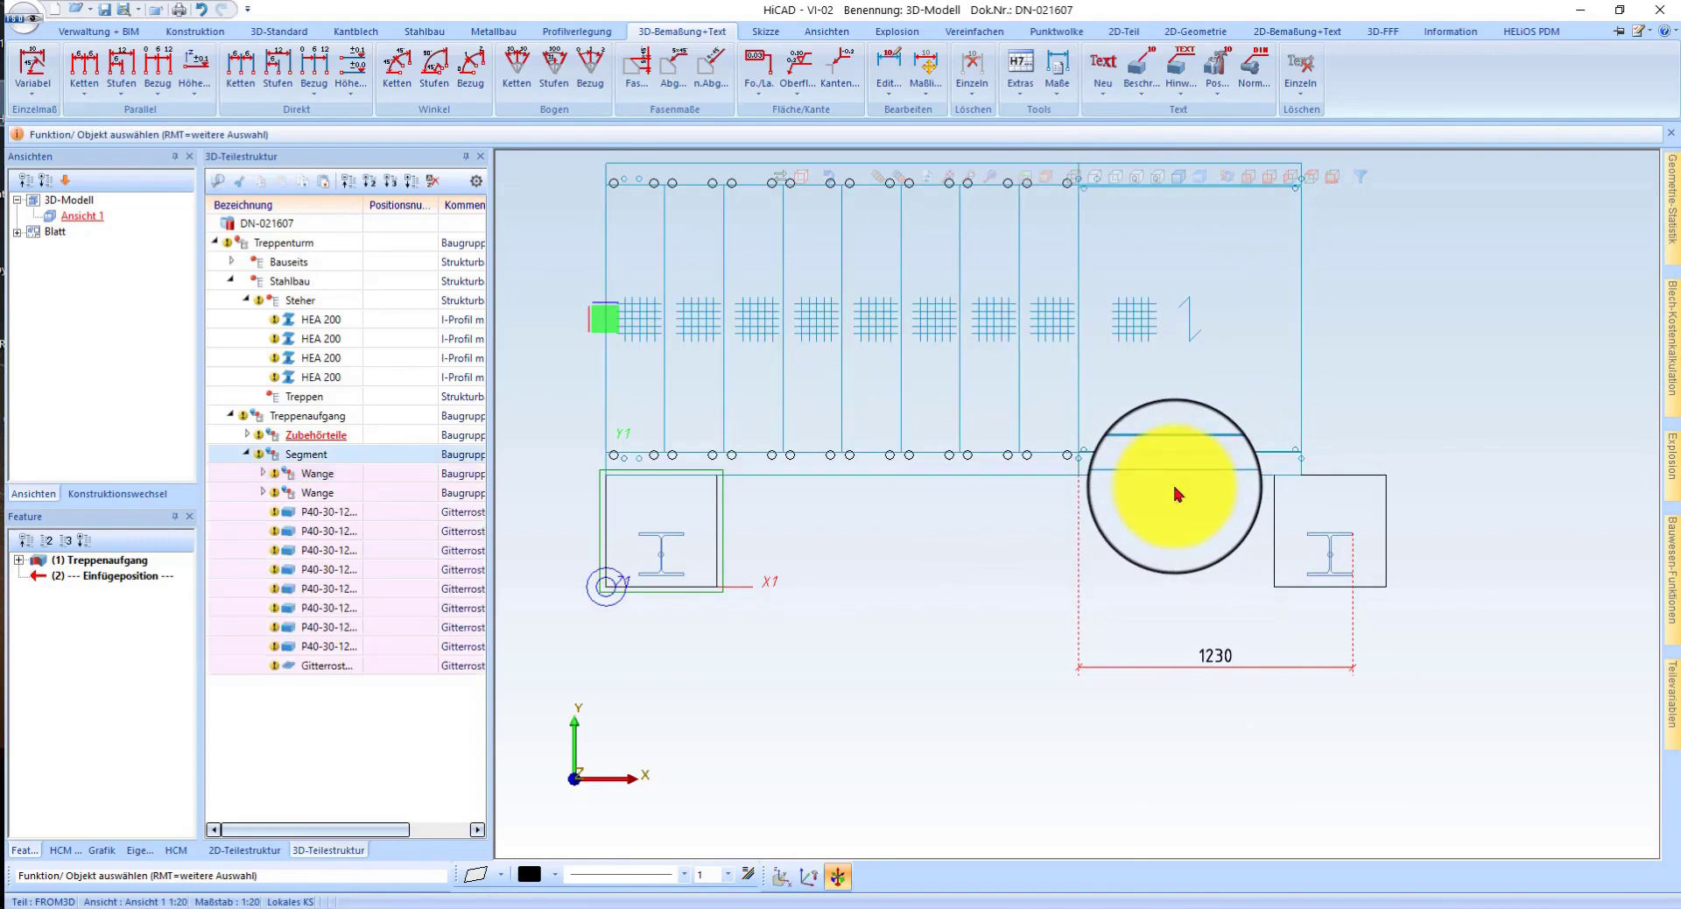
right_click(1178, 495)
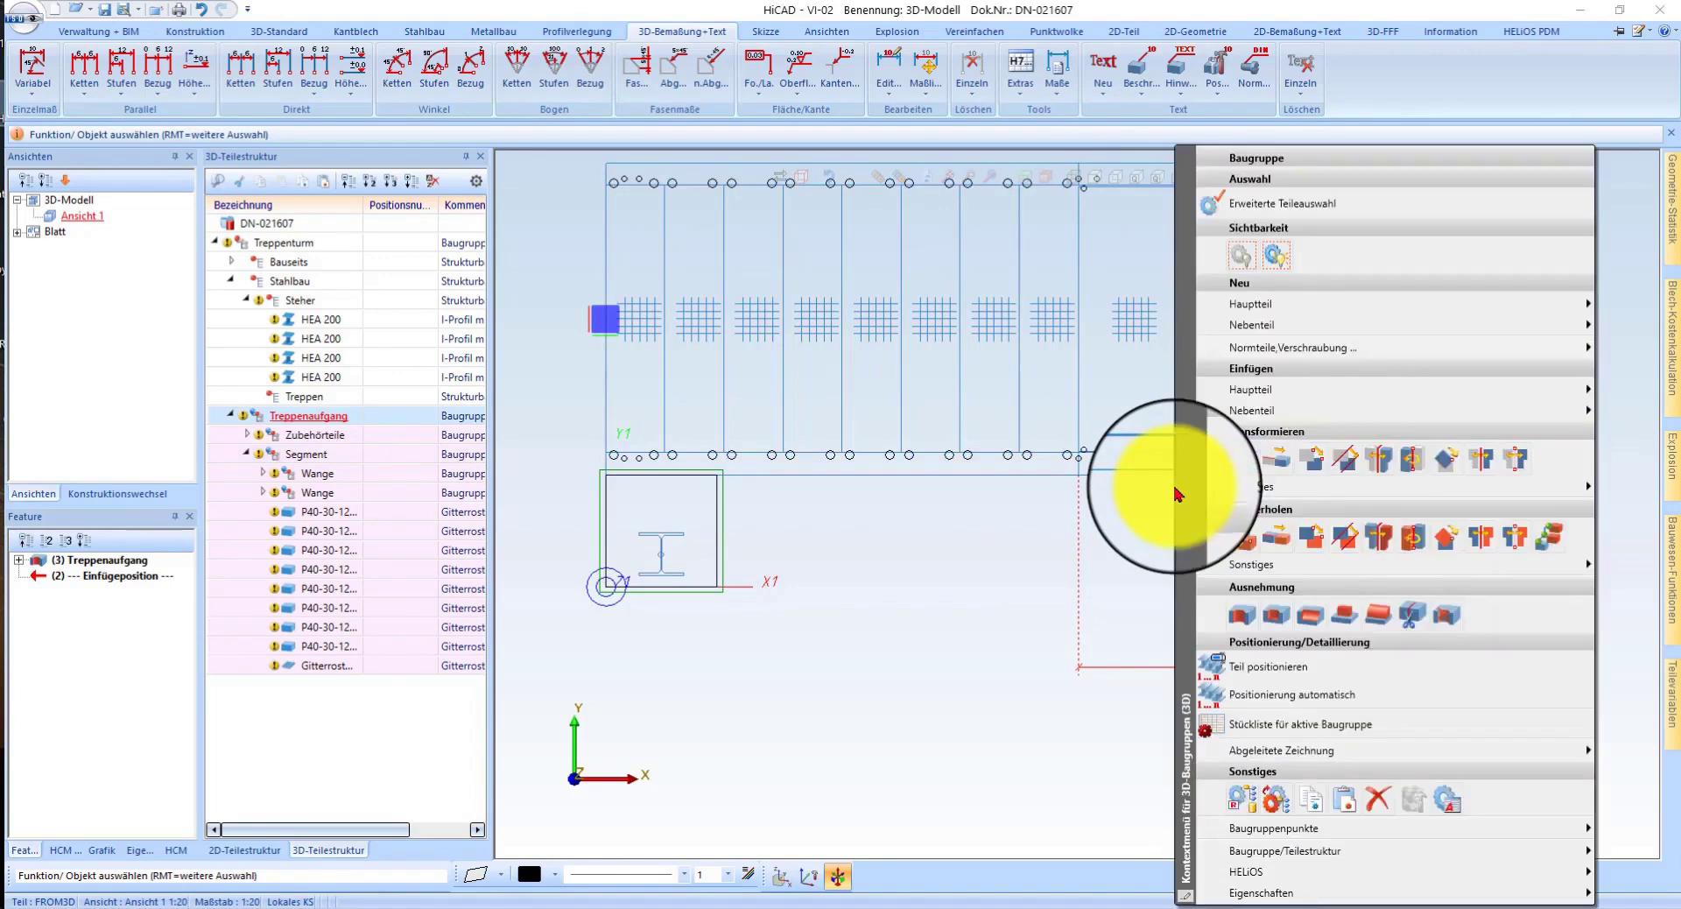
click(1349, 457)
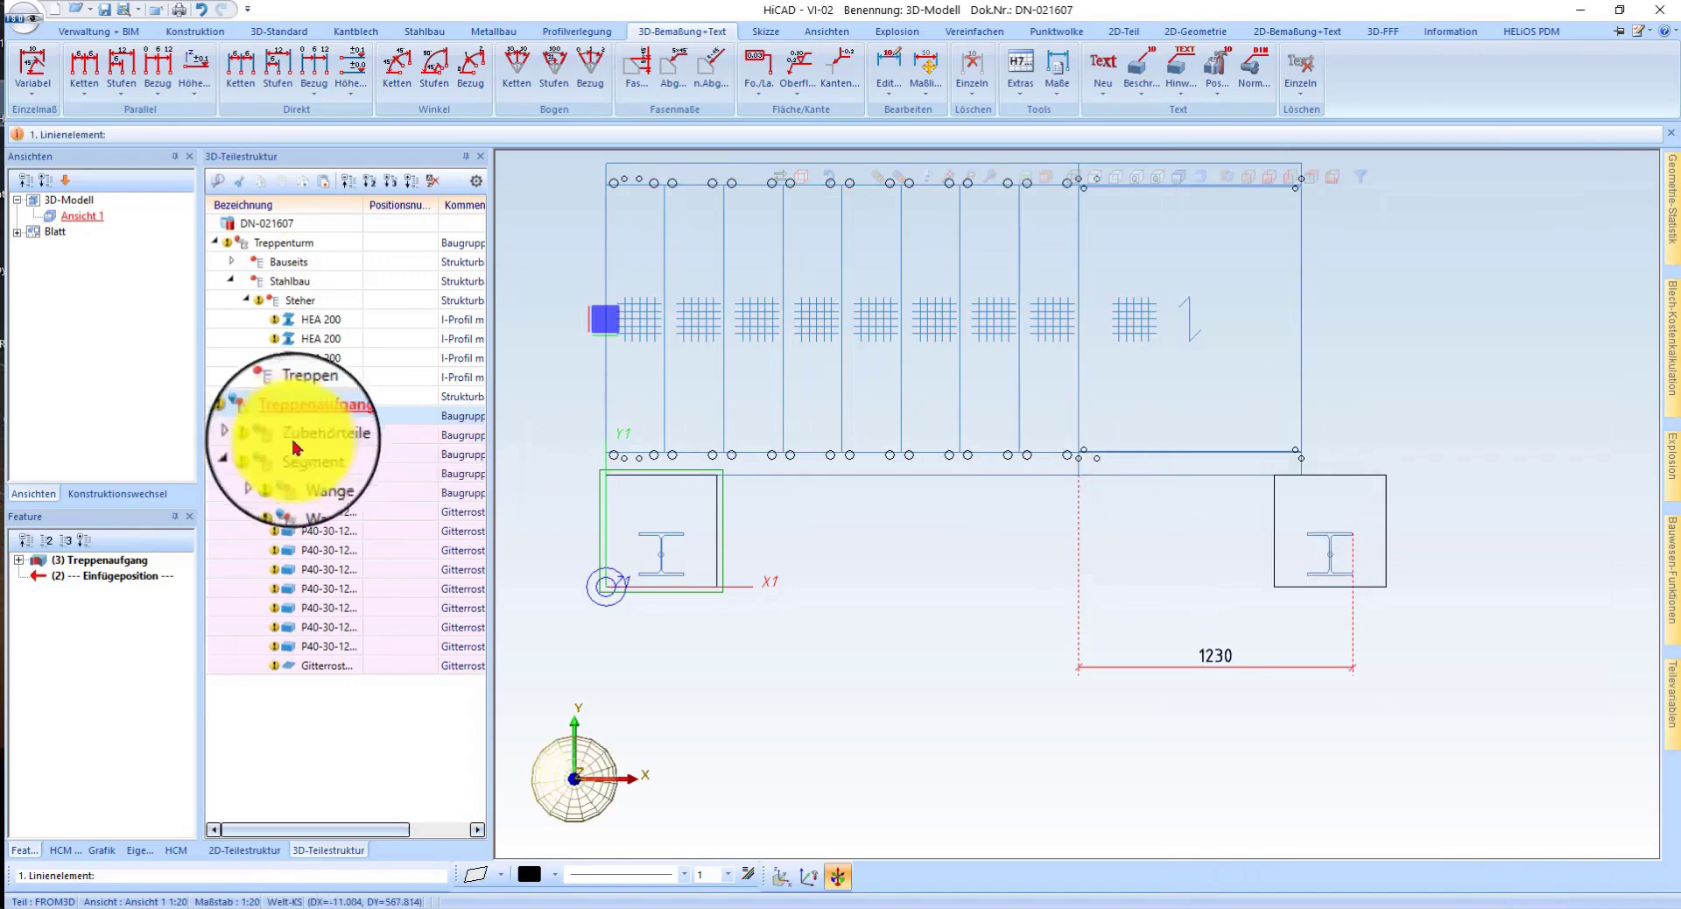
scroll(994, 453, up, 3)
click(1001, 451)
scroll(1001, 451, down, 3)
scroll(1345, 543, up, 3)
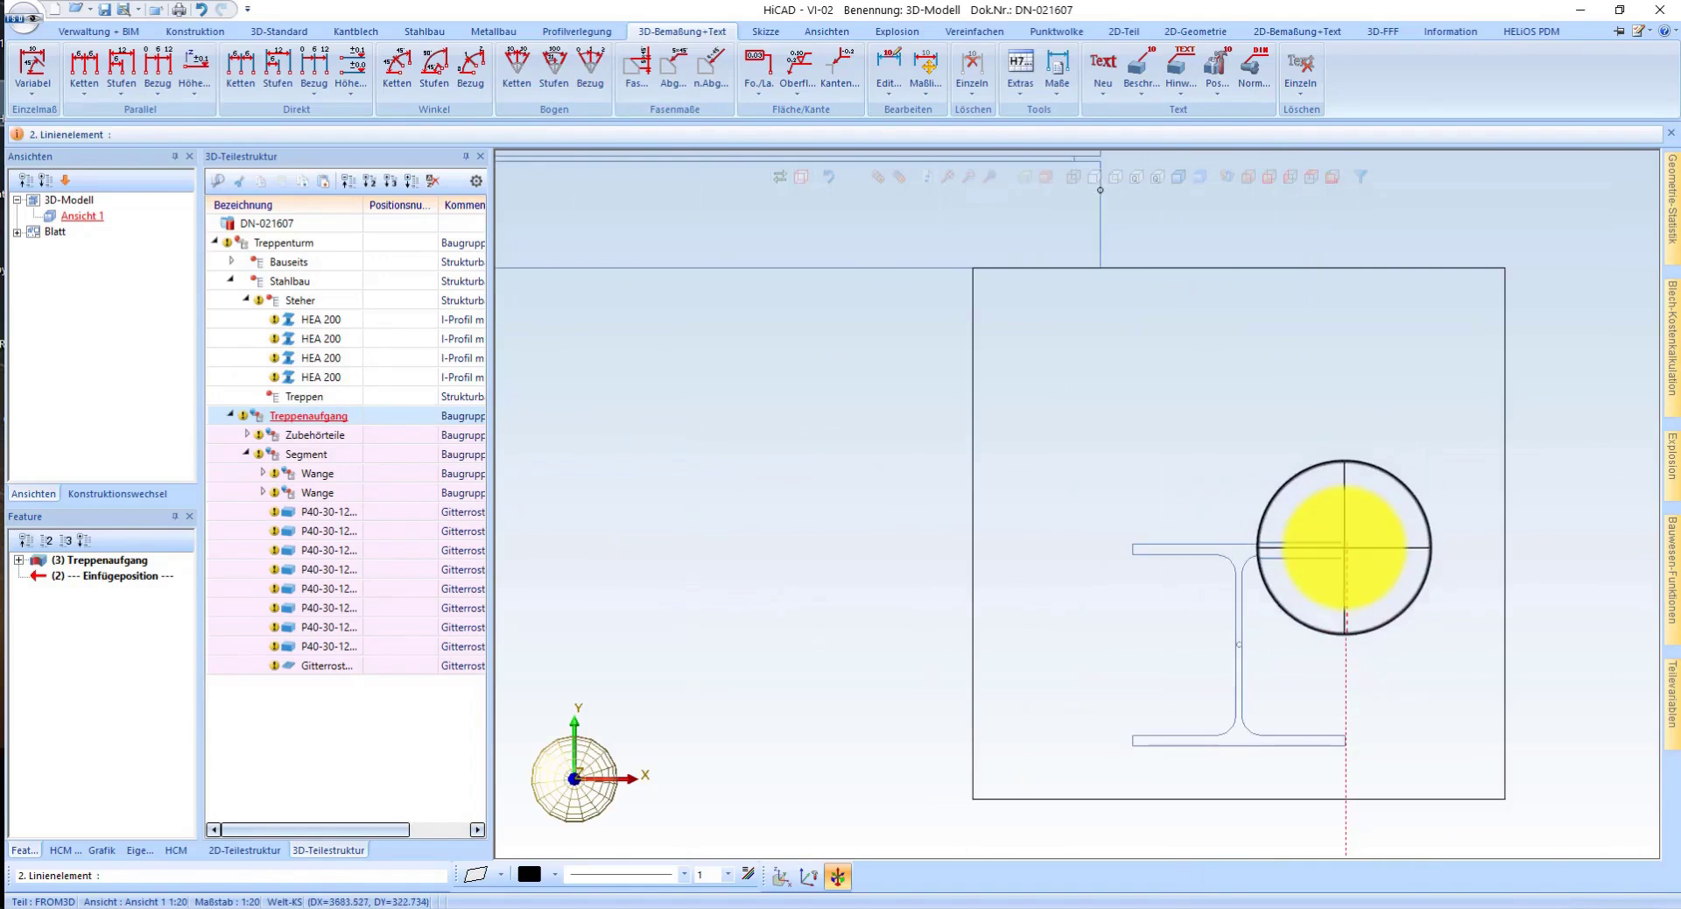
click(1345, 547)
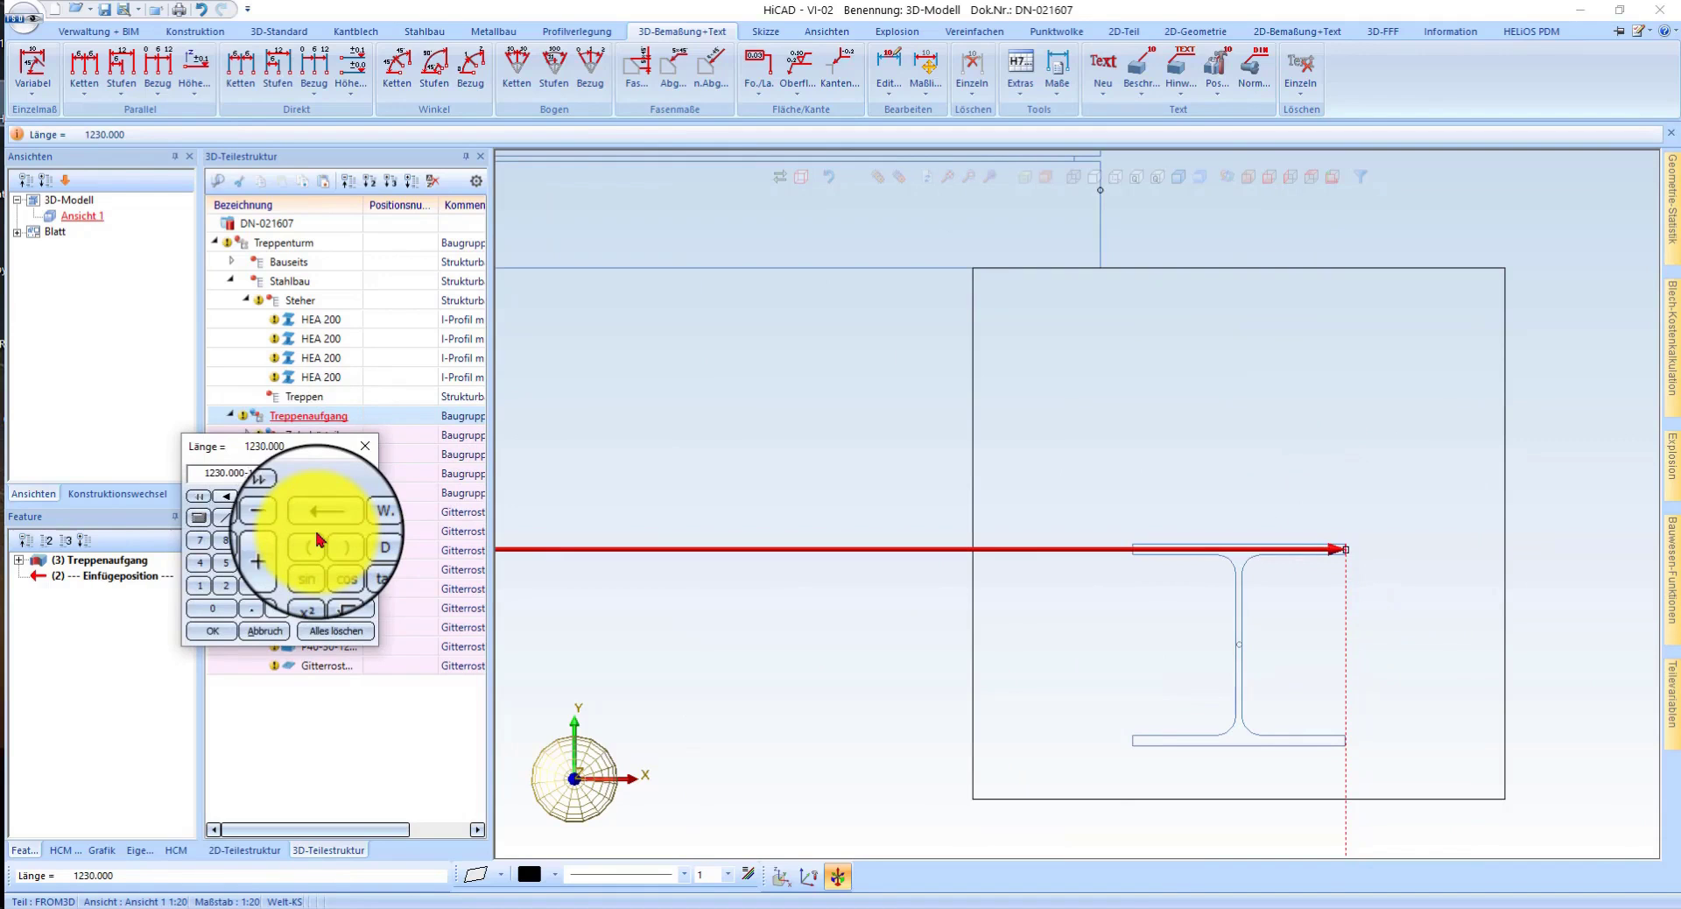
click(313, 527)
scroll(1287, 386, down, 3)
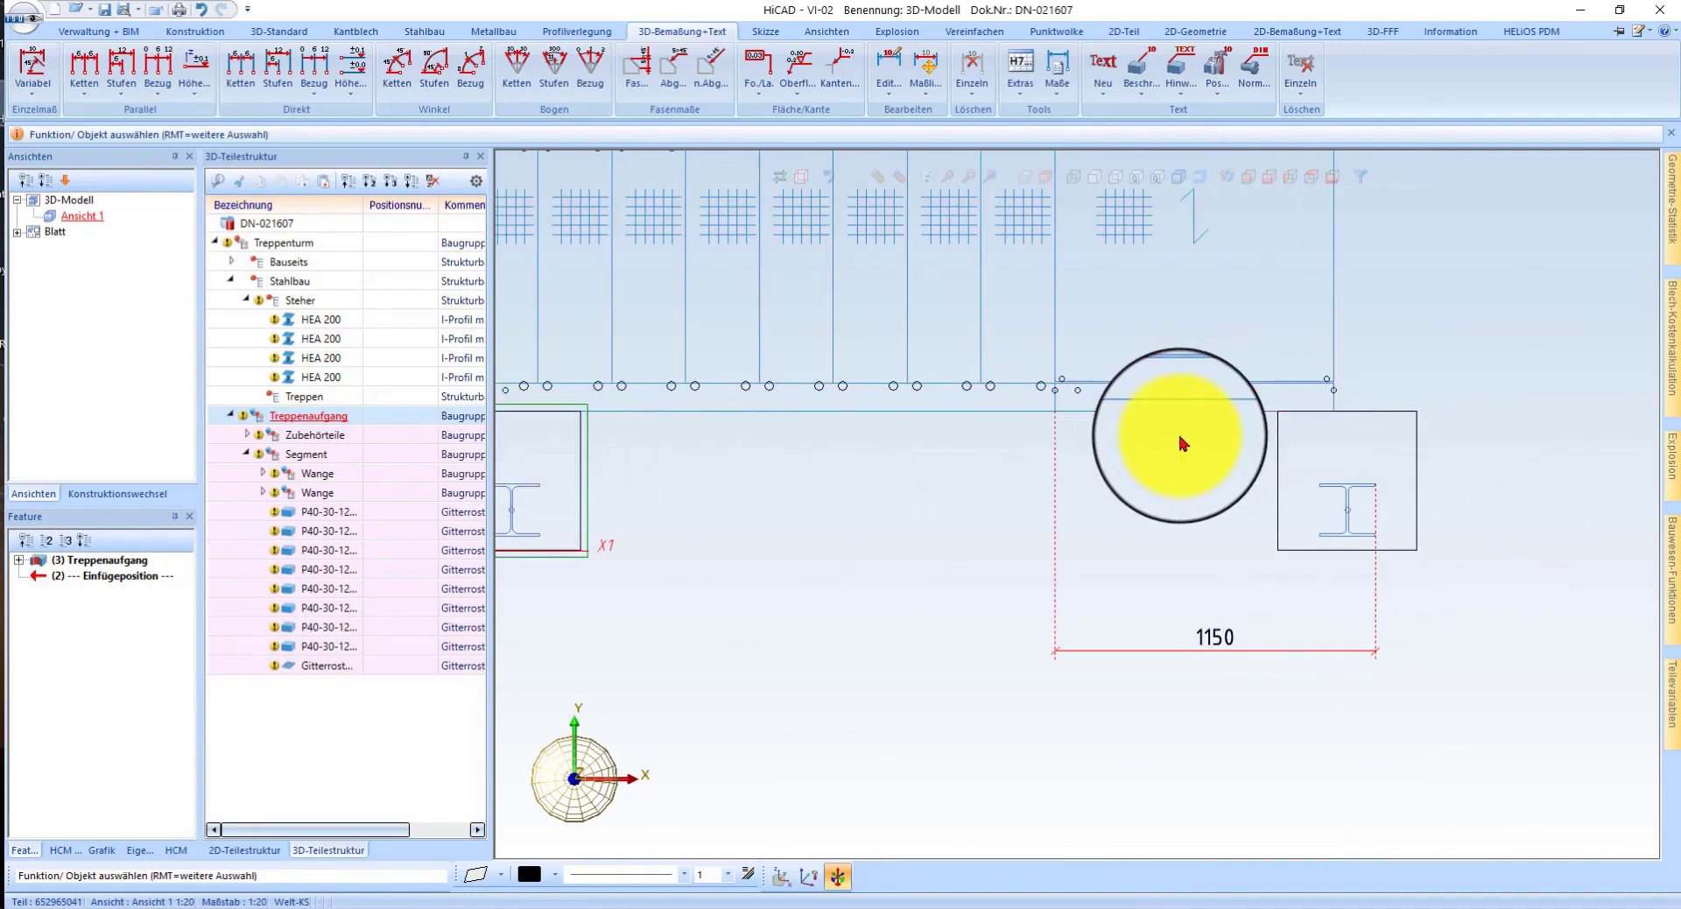
- Move the stair assembly a further 260 sideways
right_click(1115, 458)
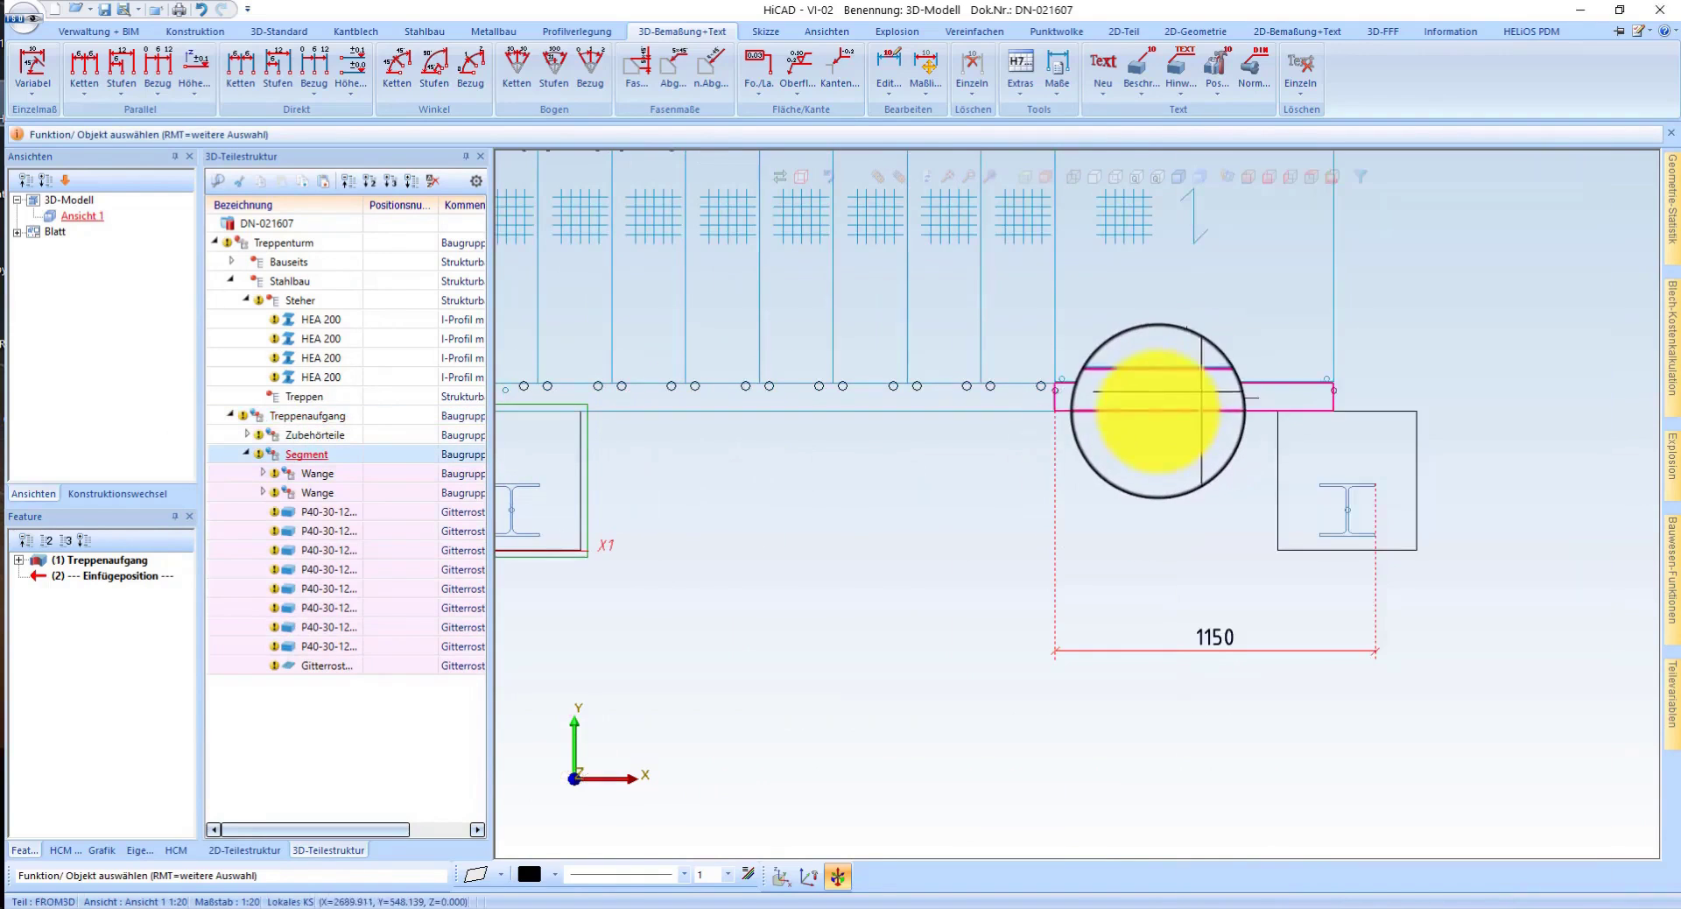
right_click(1160, 420)
click(1321, 451)
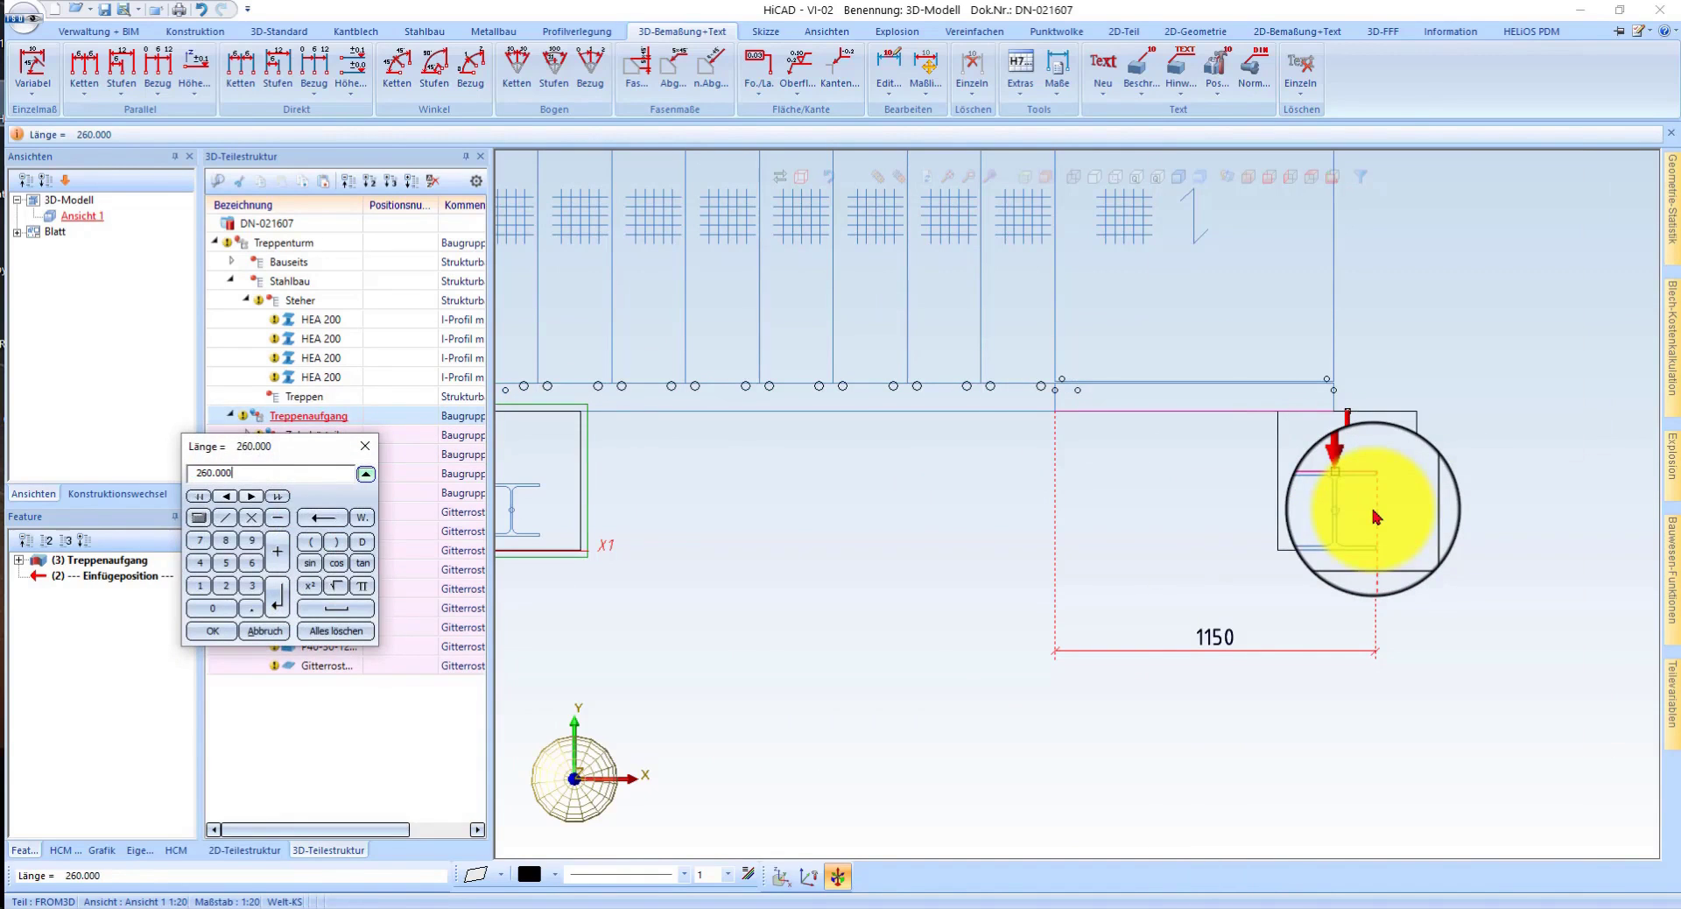
key(Return)
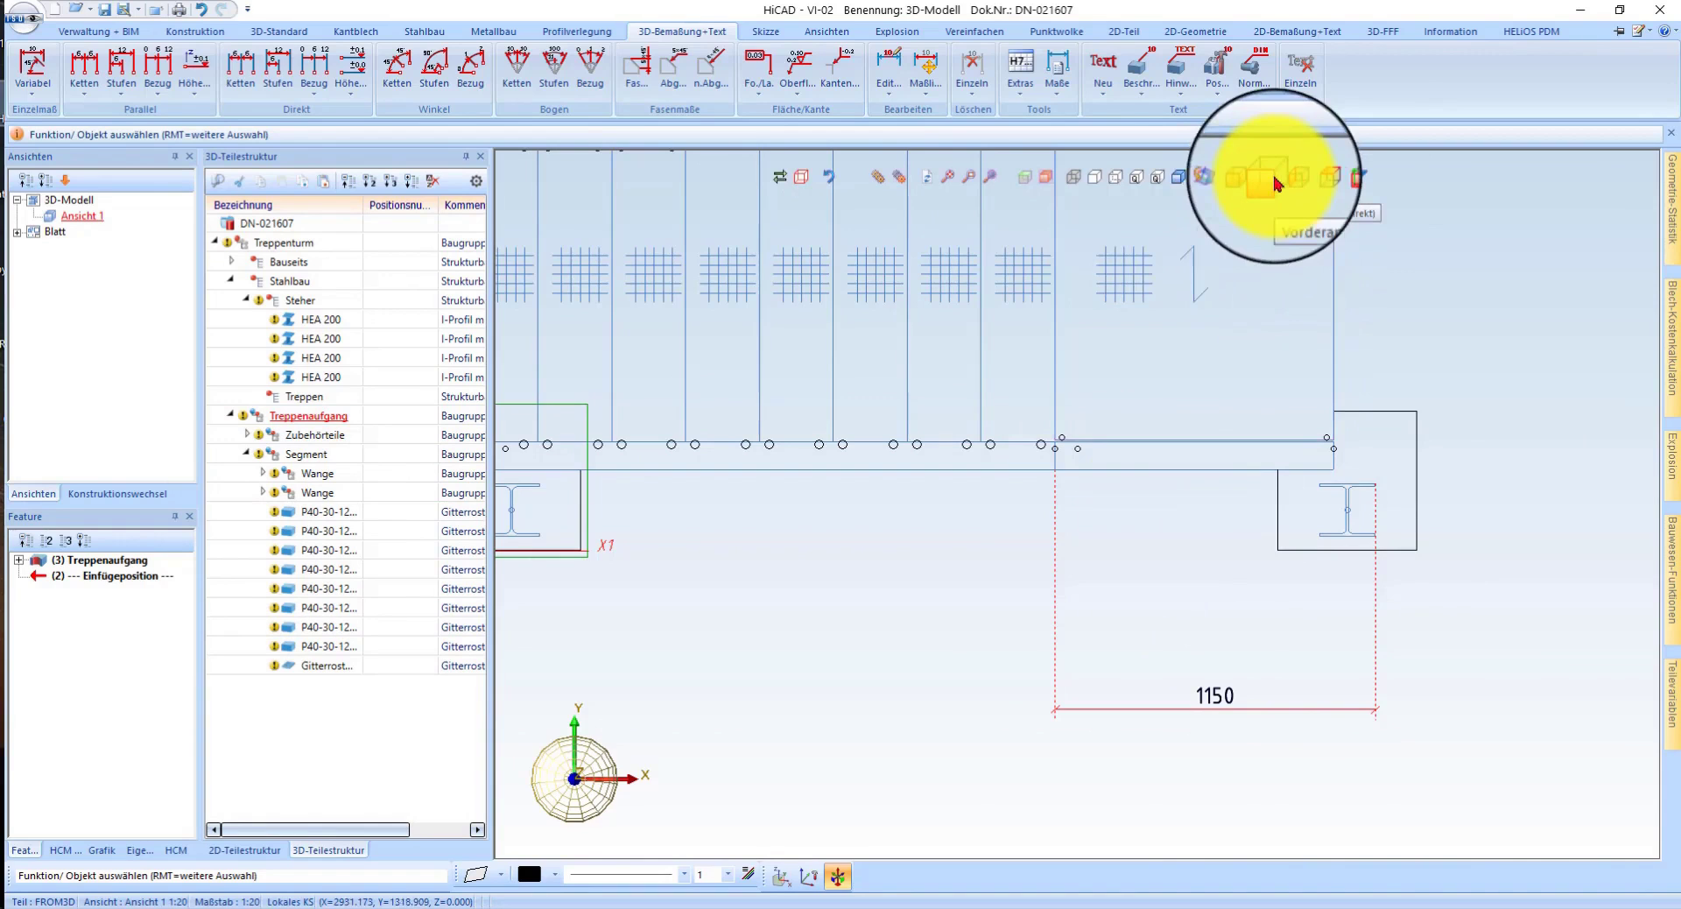
- Check the stair in front view, then return to the isometric tower view
click(1276, 183)
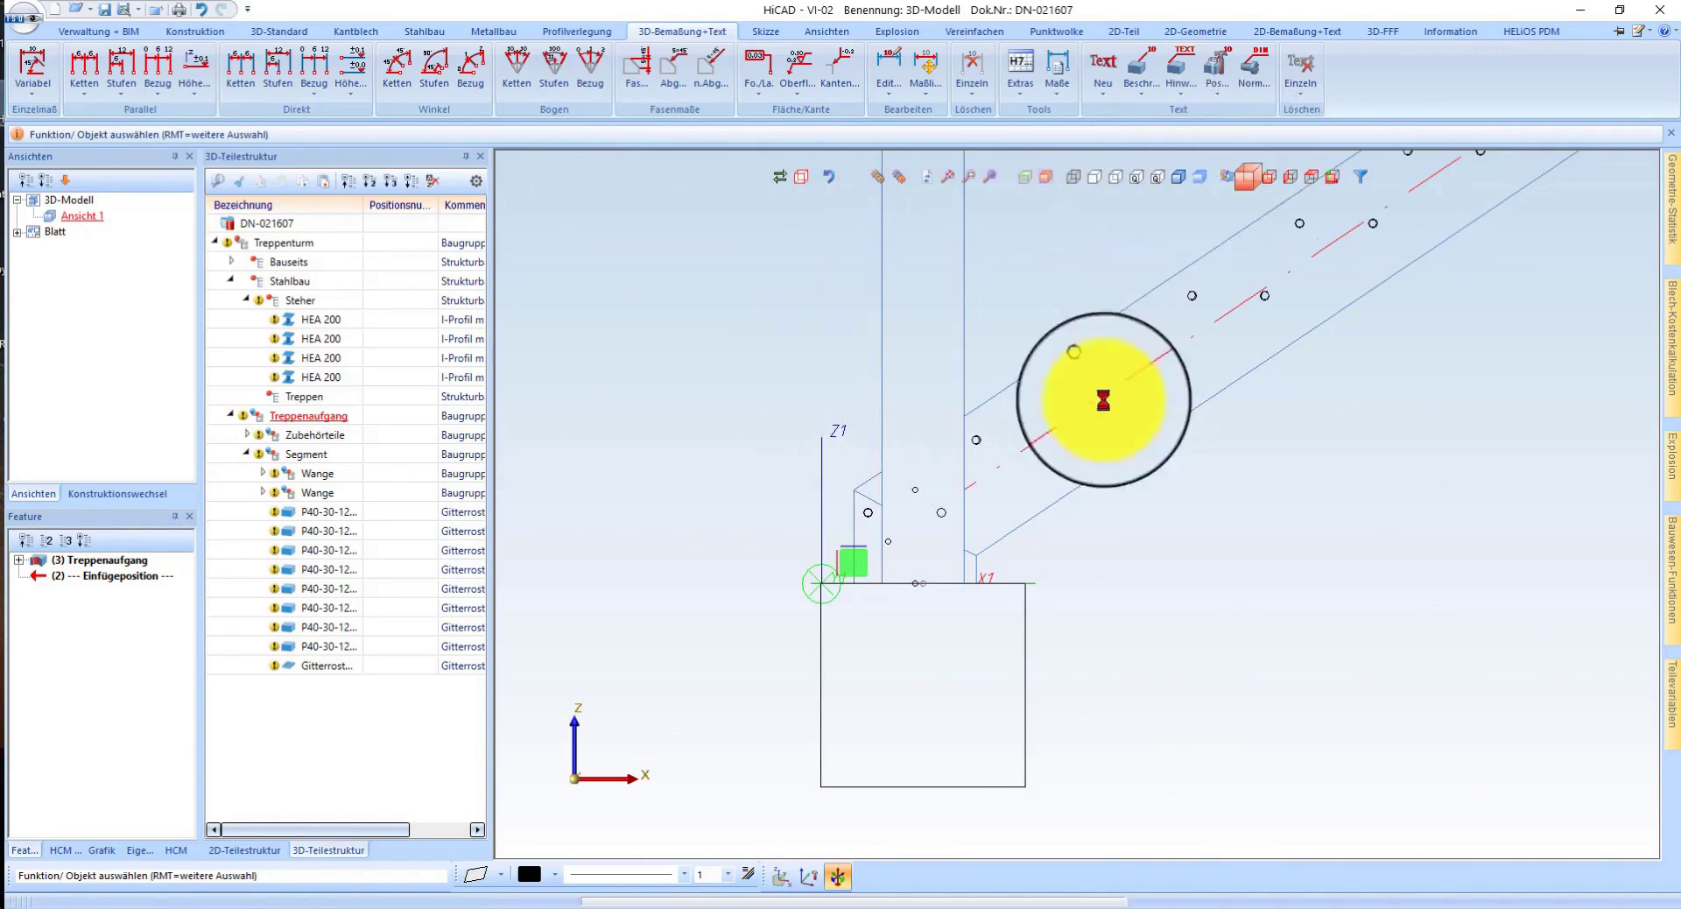
click(1094, 180)
scroll(944, 591, up, 5)
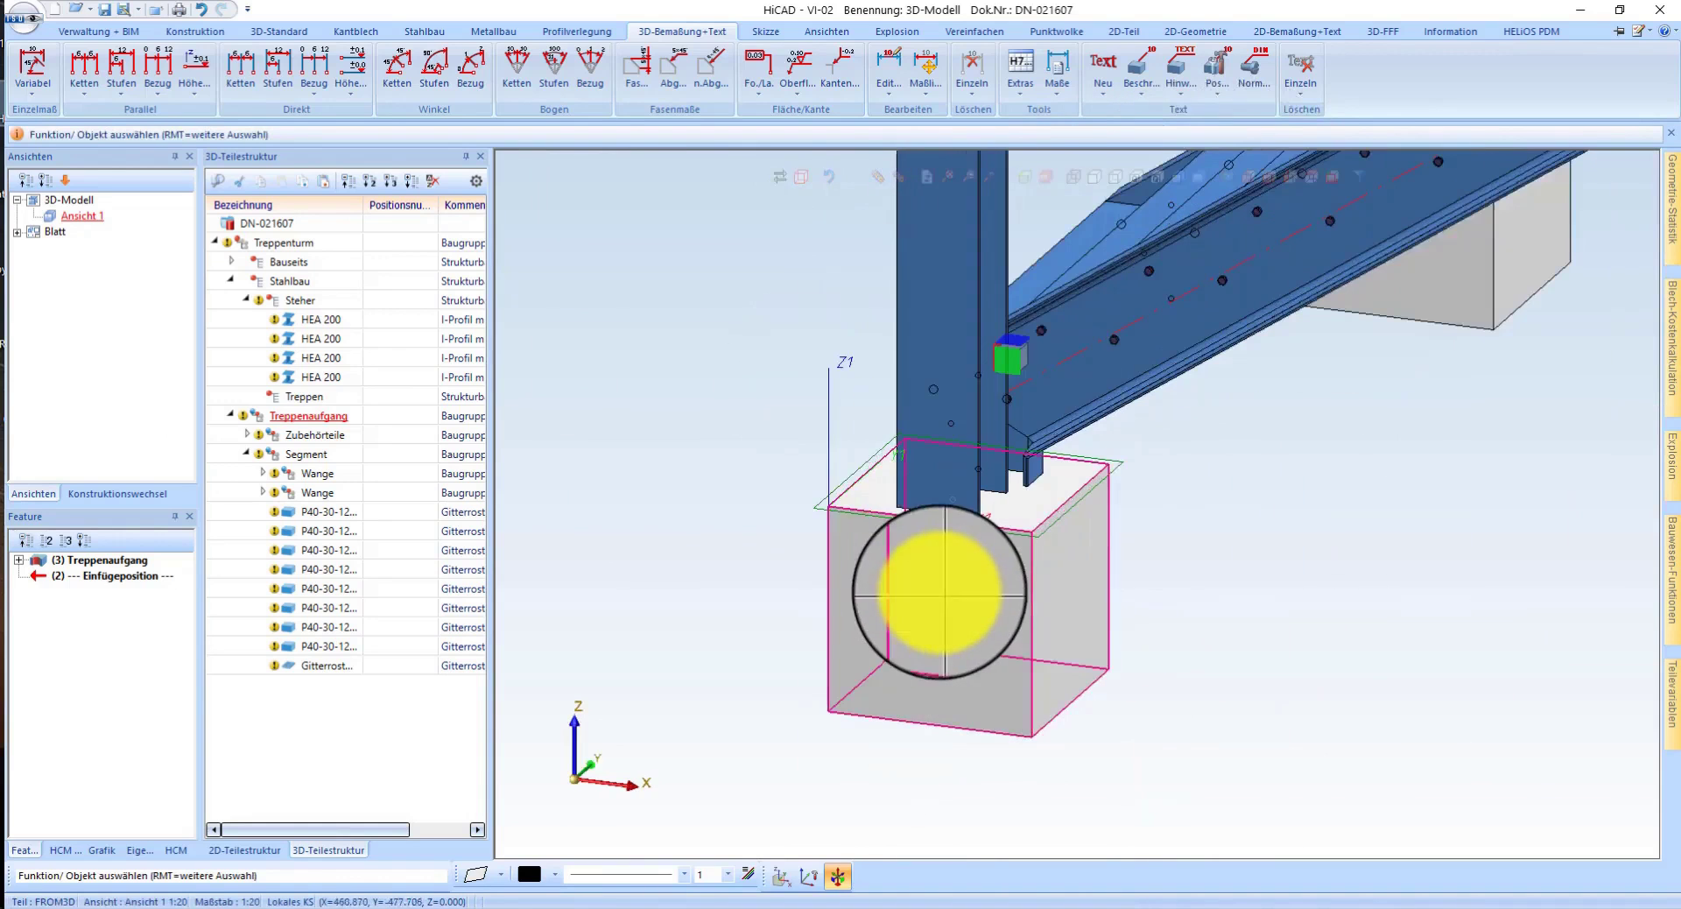
scroll(960, 610, down, 3)
scroll(1042, 609, down, 2)
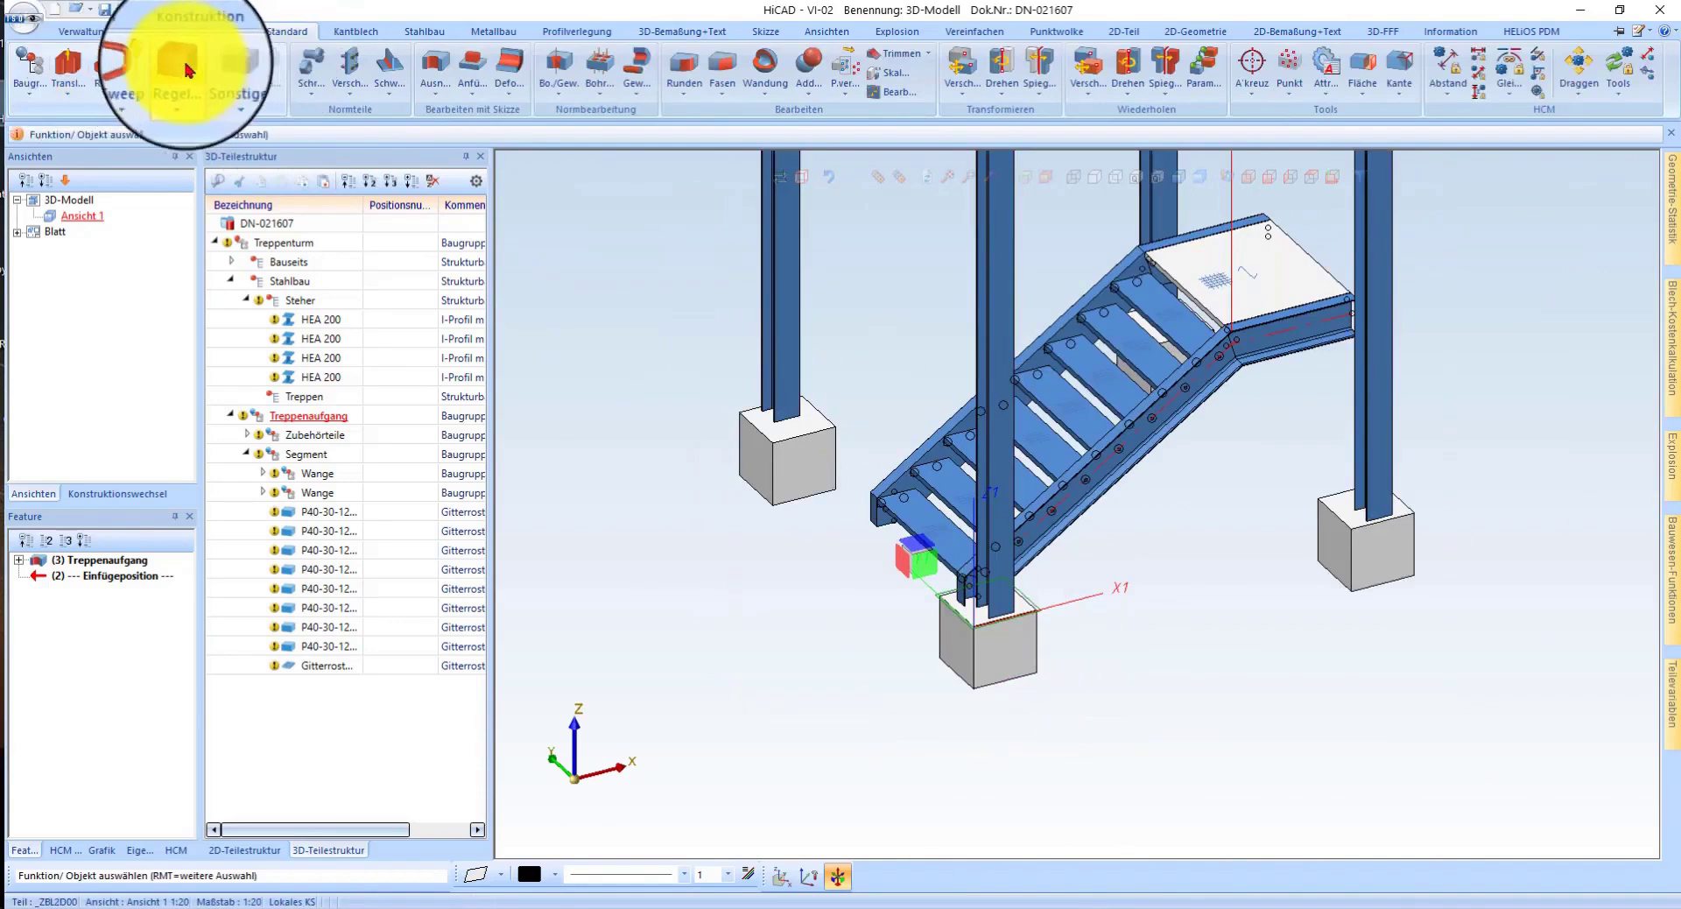
click(180, 63)
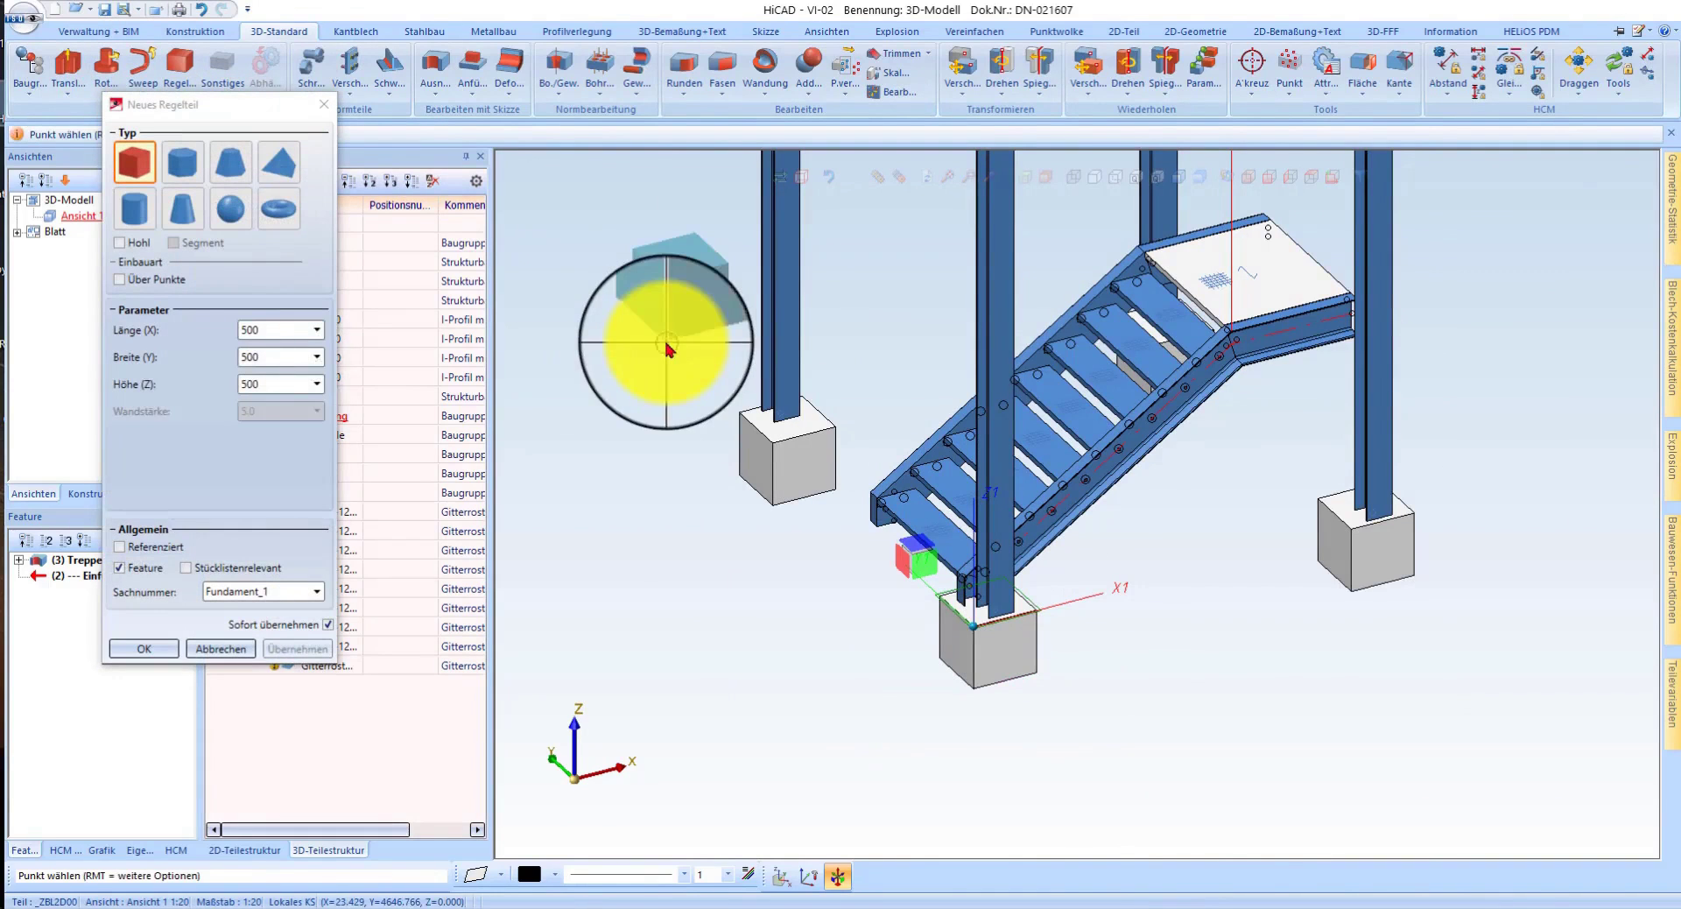
- Create a 3000 × 3000 × 0.1 box plate with Sachnummer Niveau at the origin A000
click(289, 385)
text(0.1)
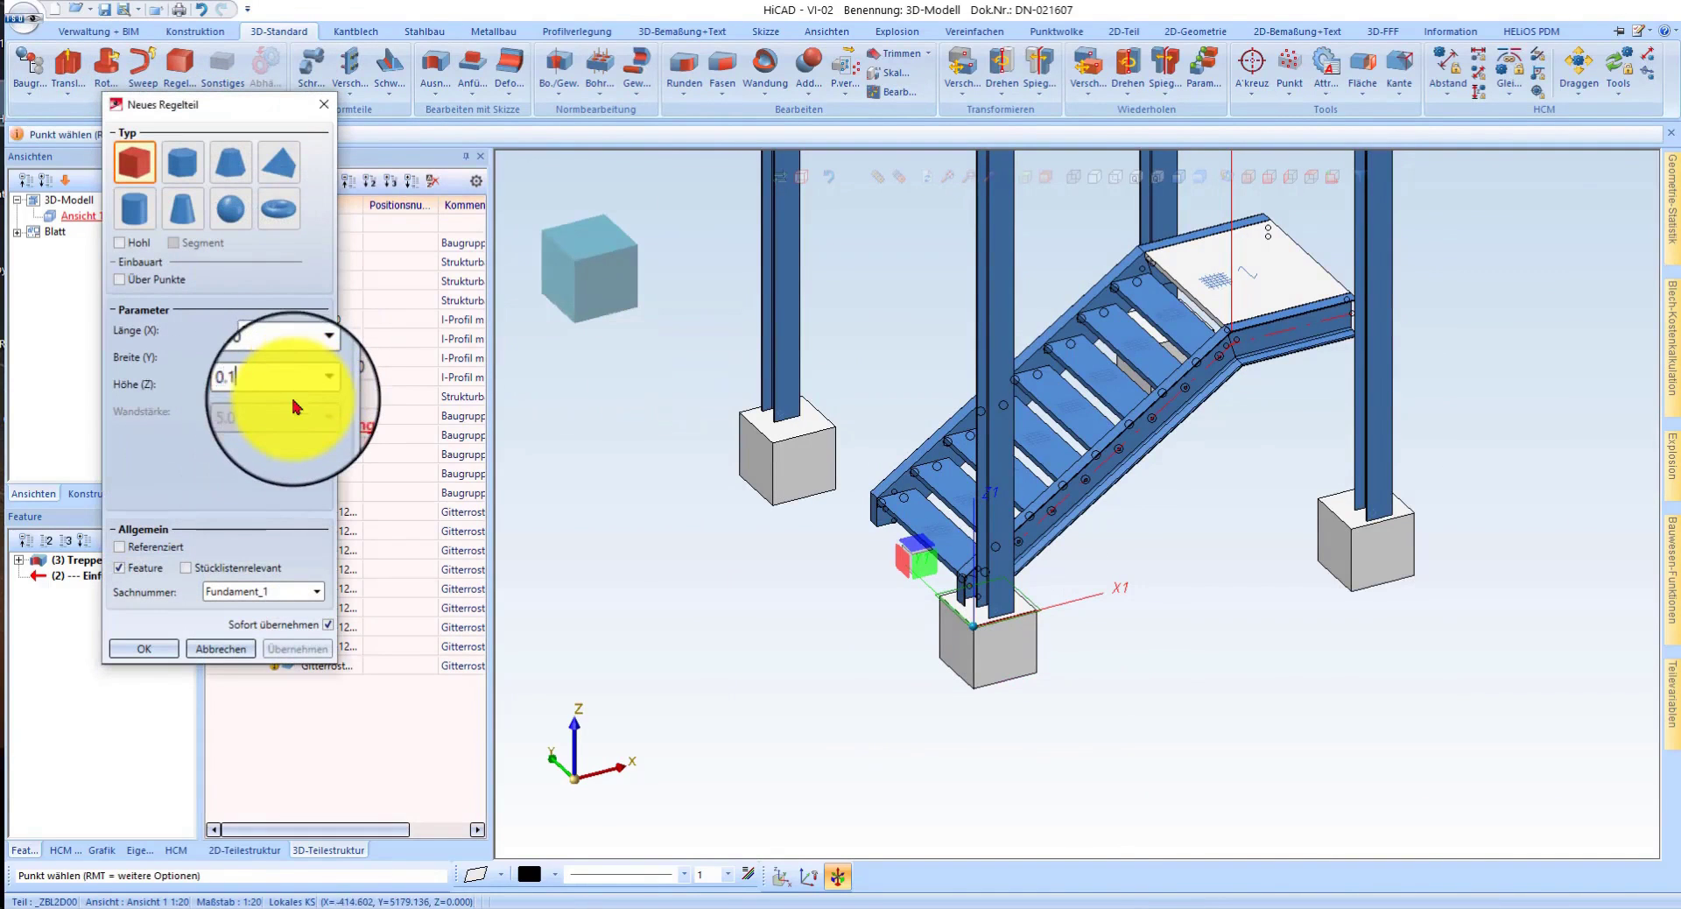
click(289, 359)
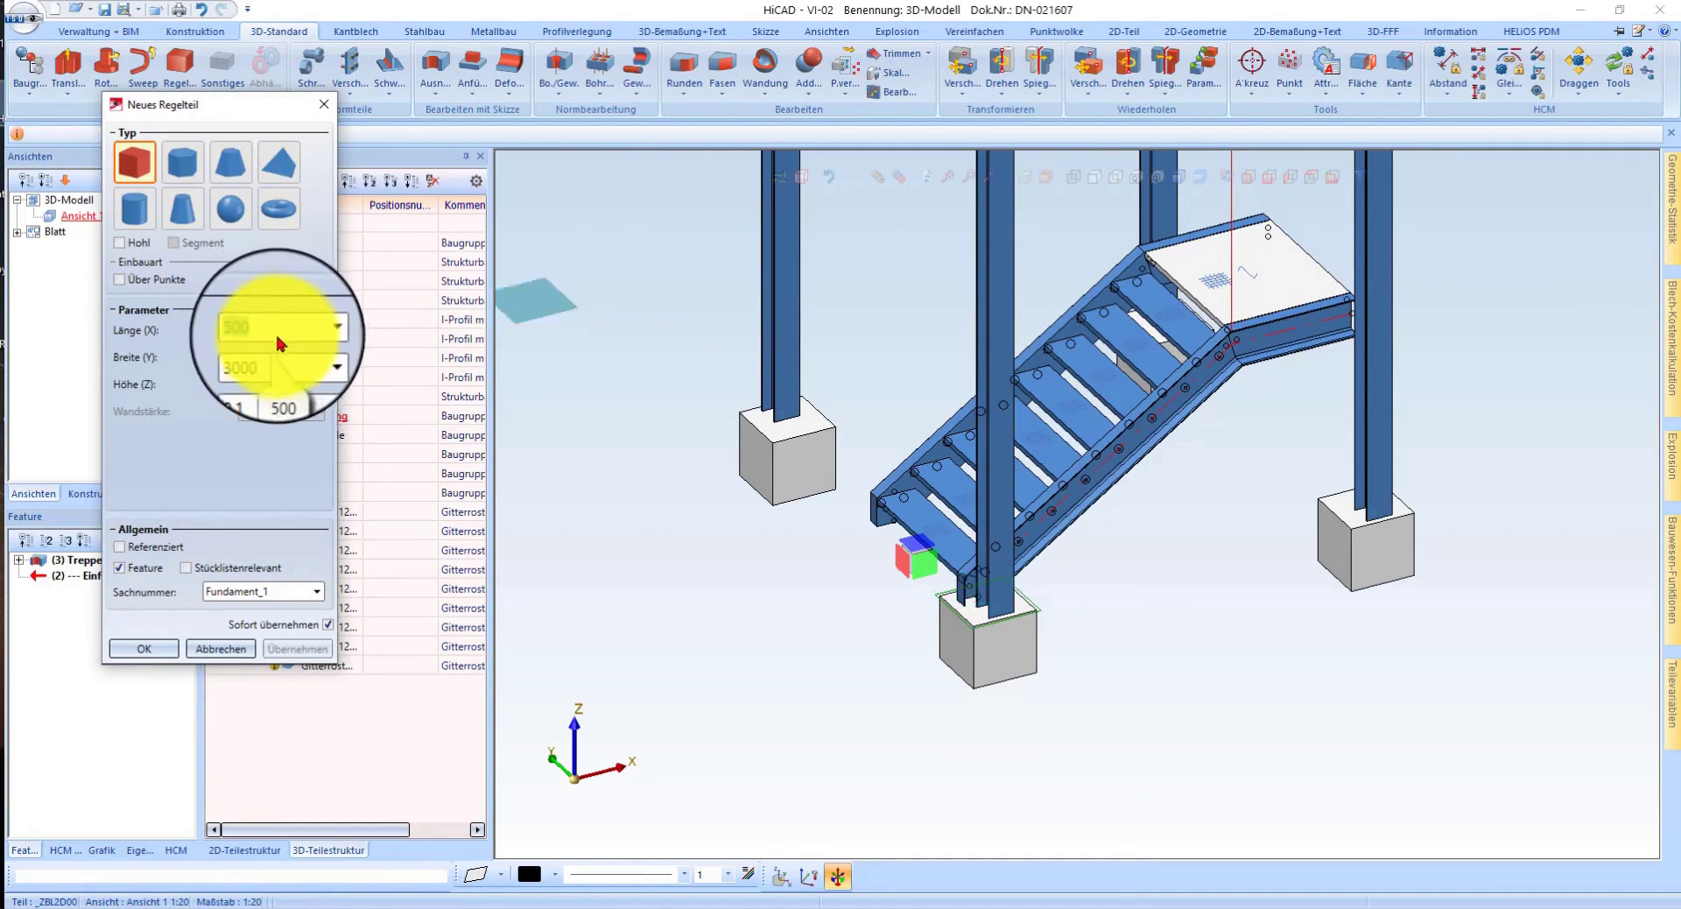
text(3000)
key(Tab)
text(0.1)
click(293, 592)
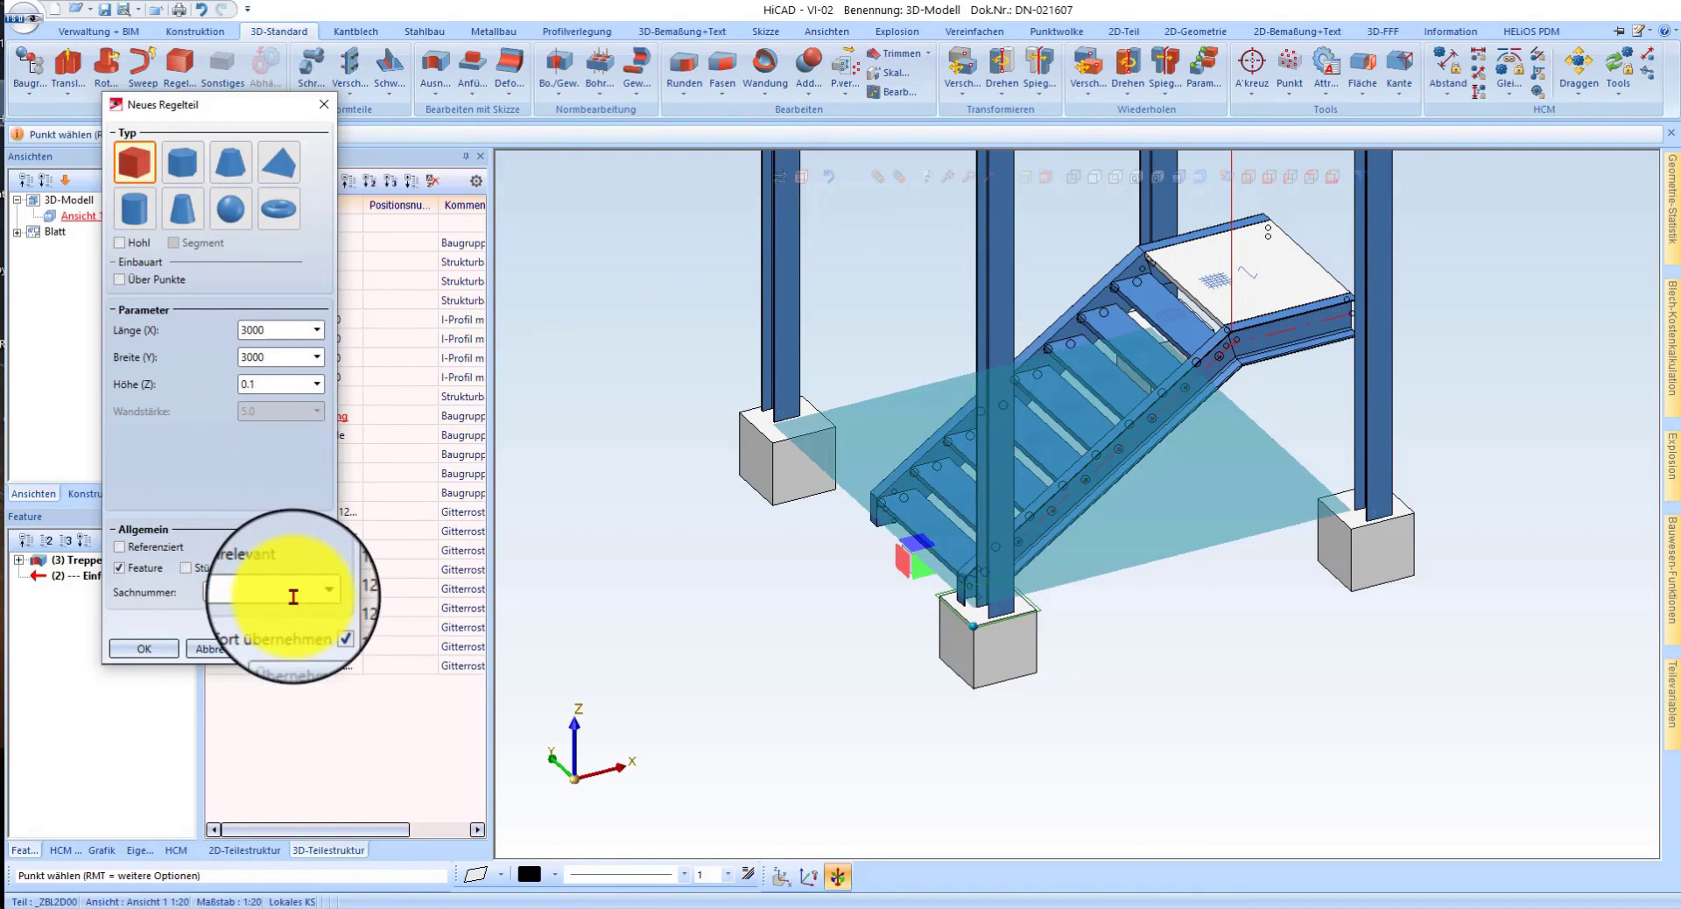
text(Niveau)
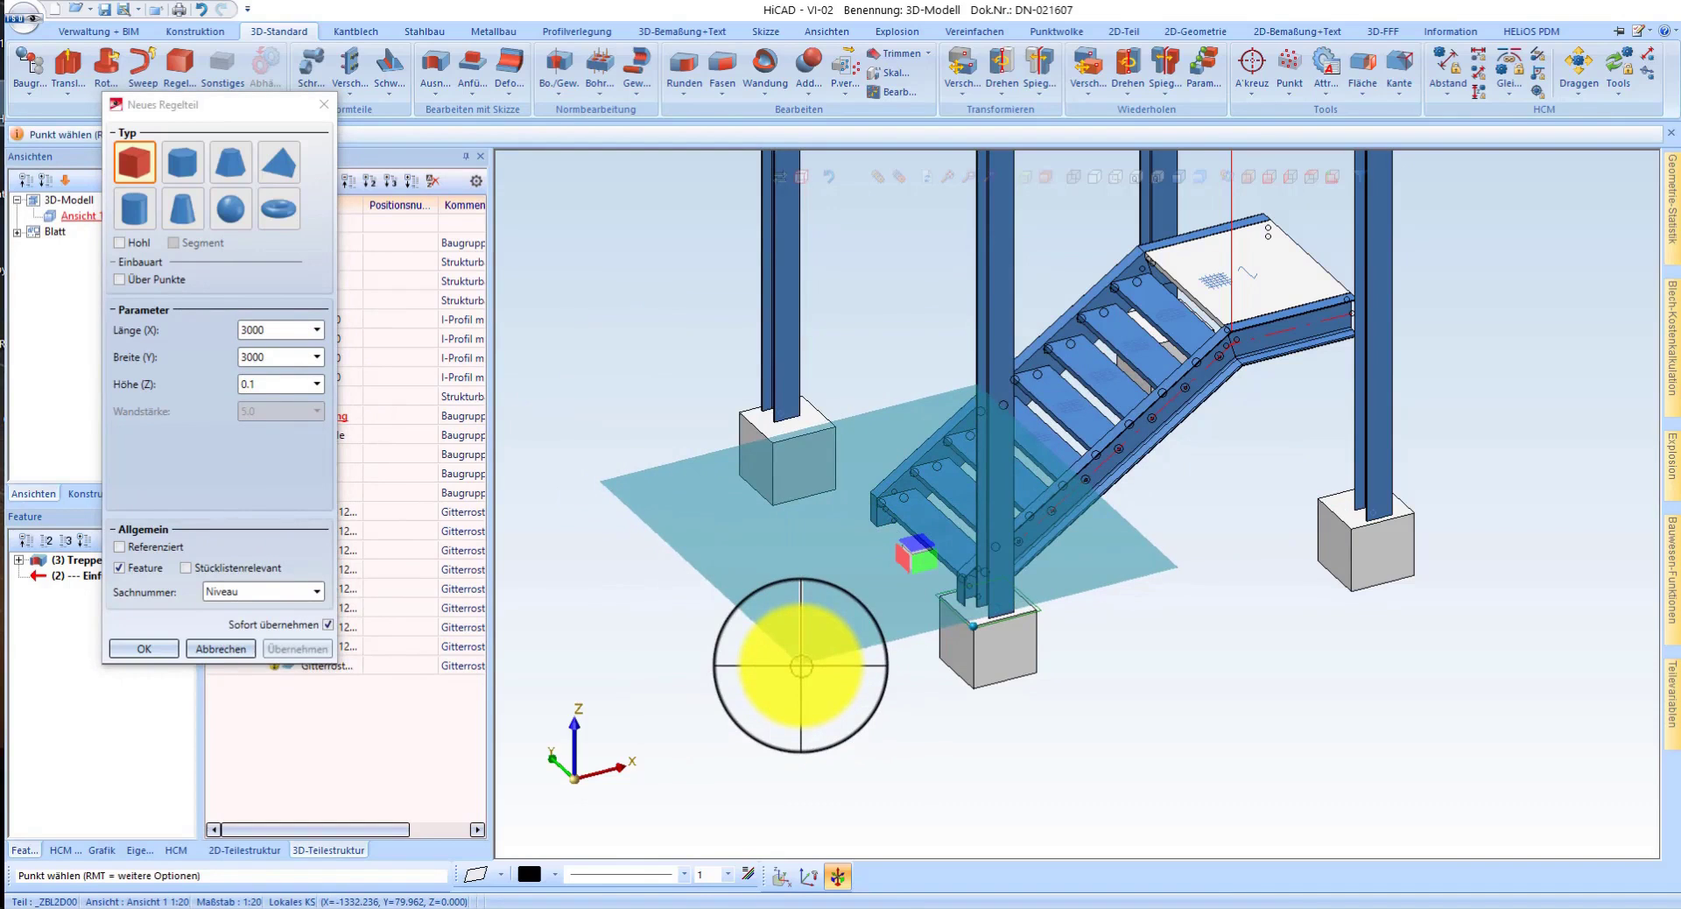
text(0)
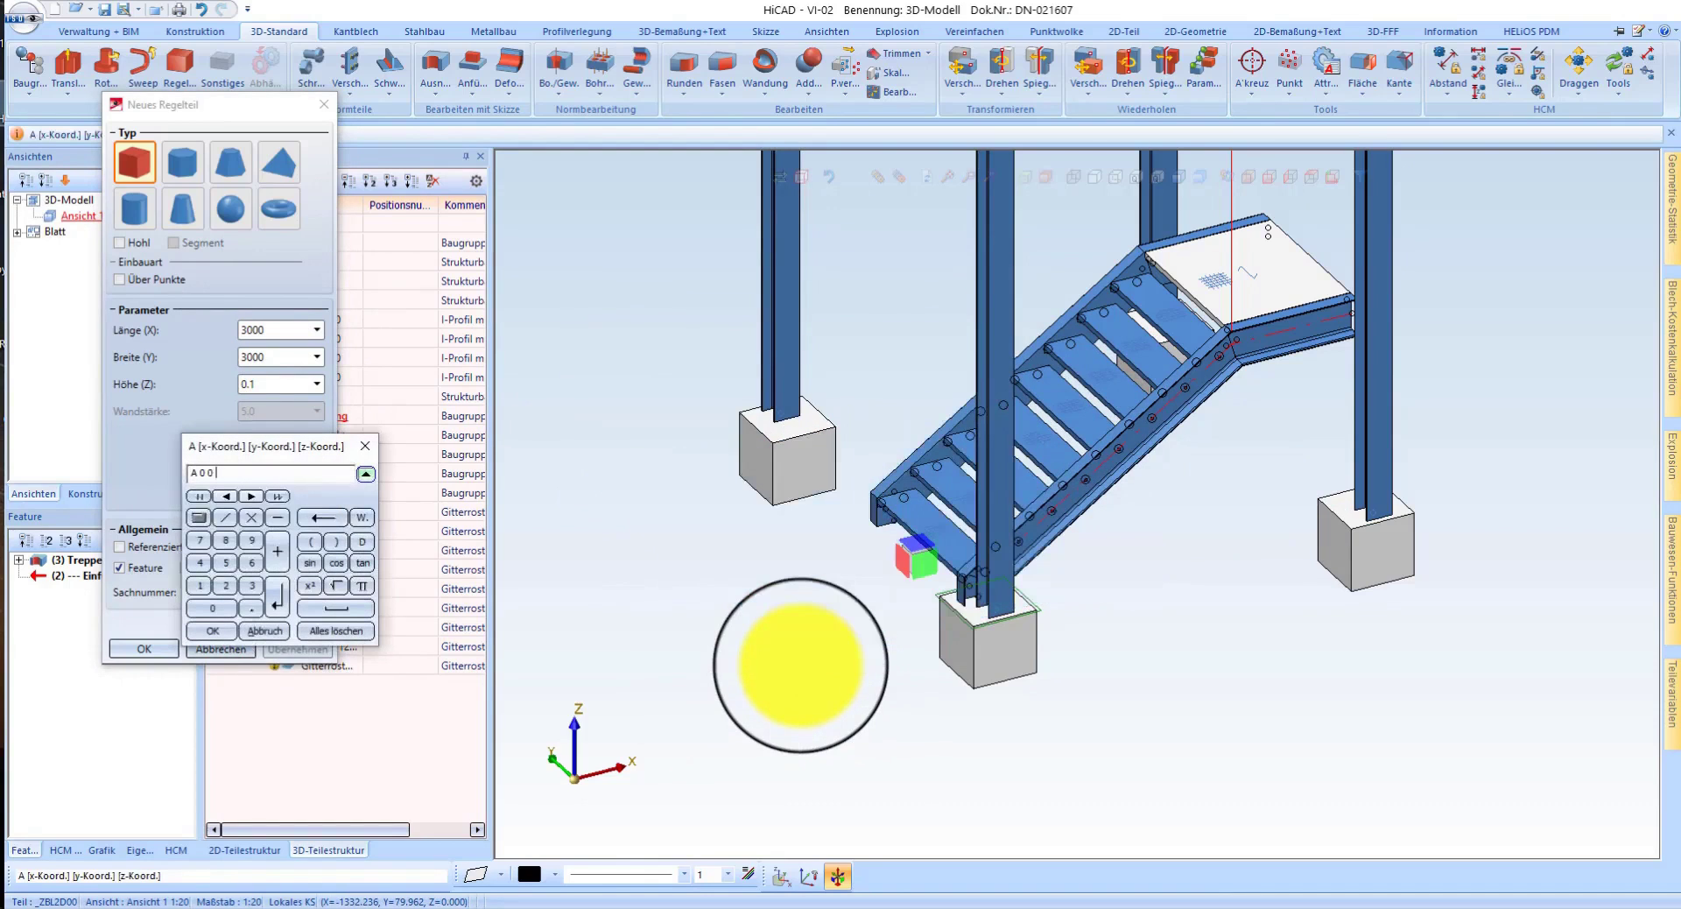
key(Return)
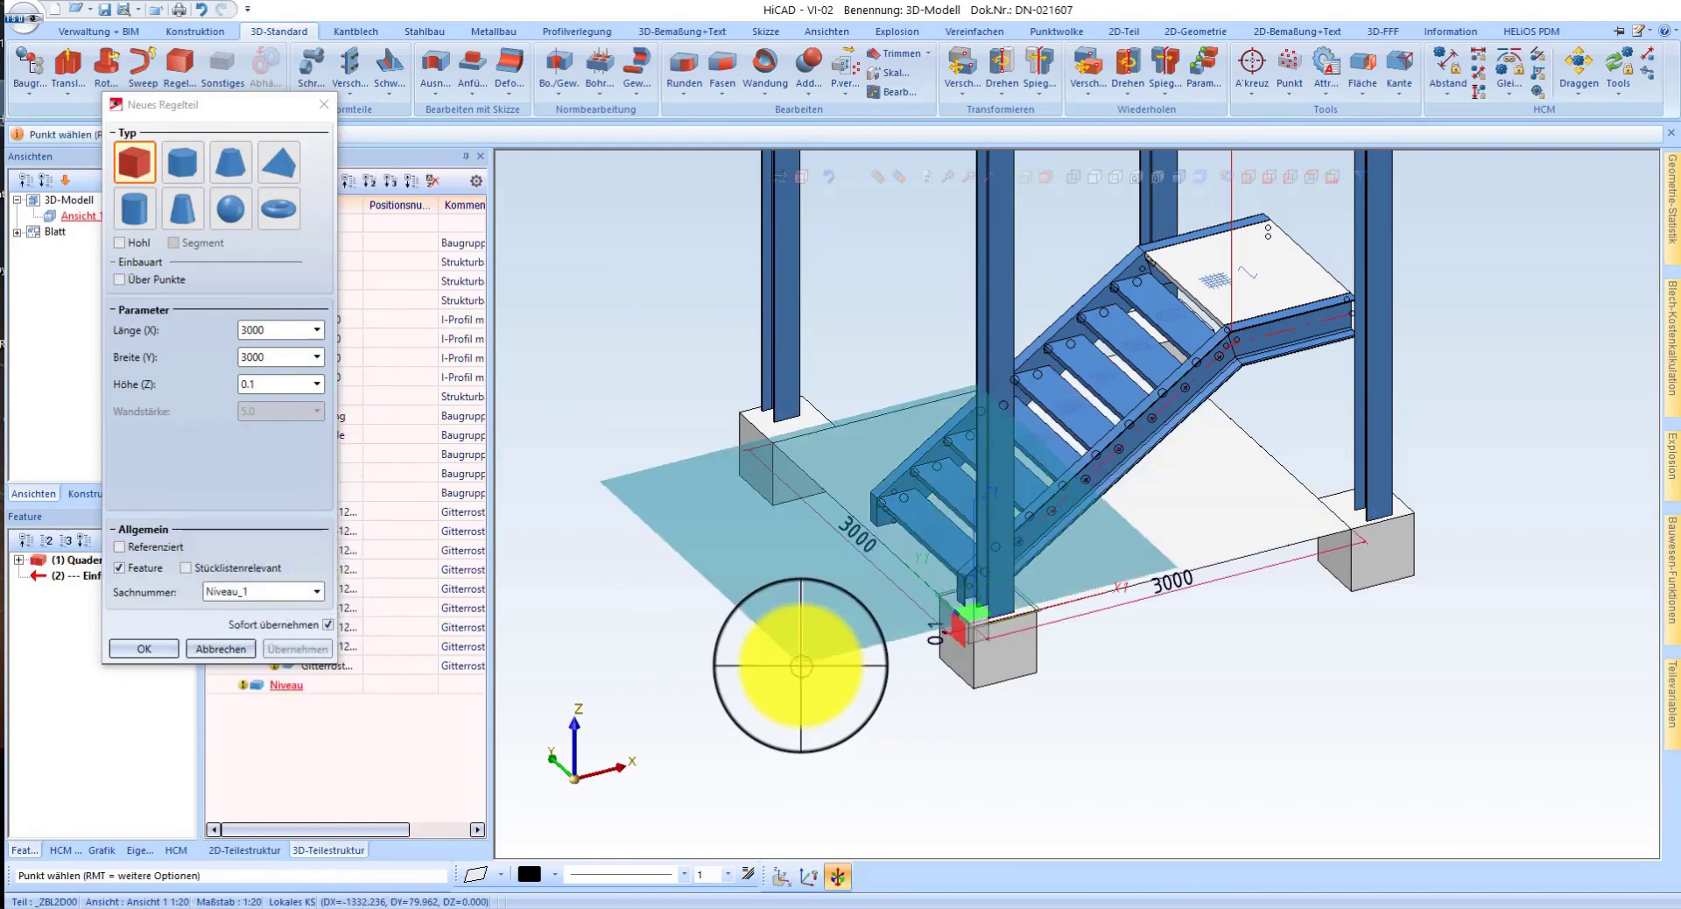
key(Escape)
scroll(919, 560, up, 5)
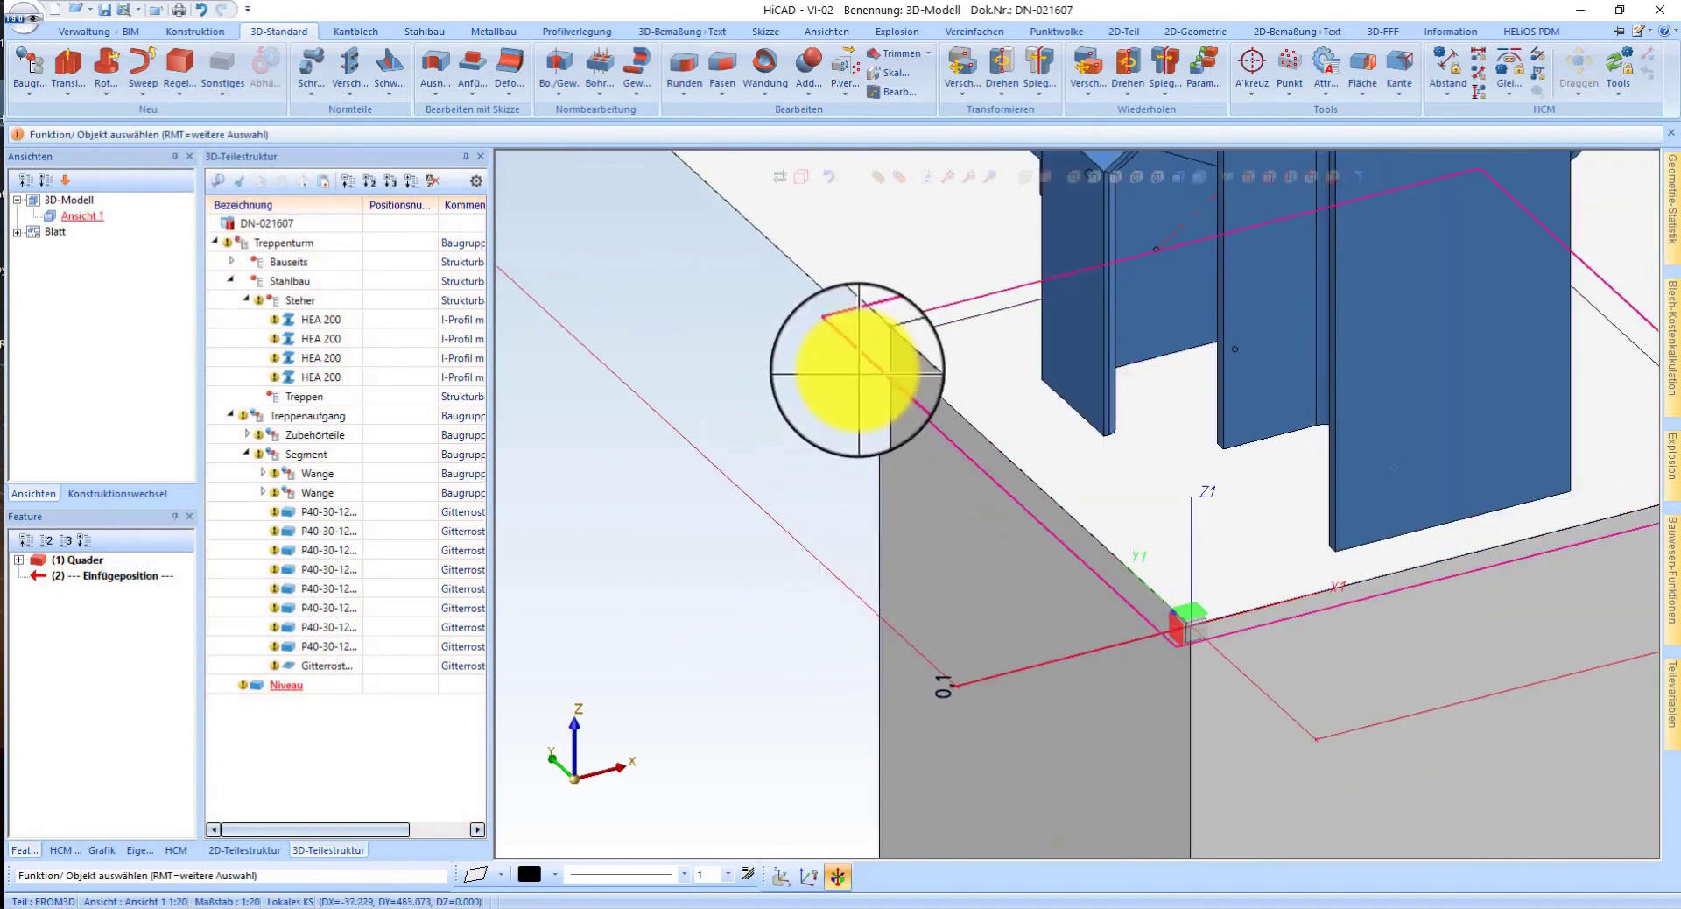
- Delete the work planes and move the Niveau plate's corner onto the foundation top at the column base
right_click(858, 370)
click(961, 891)
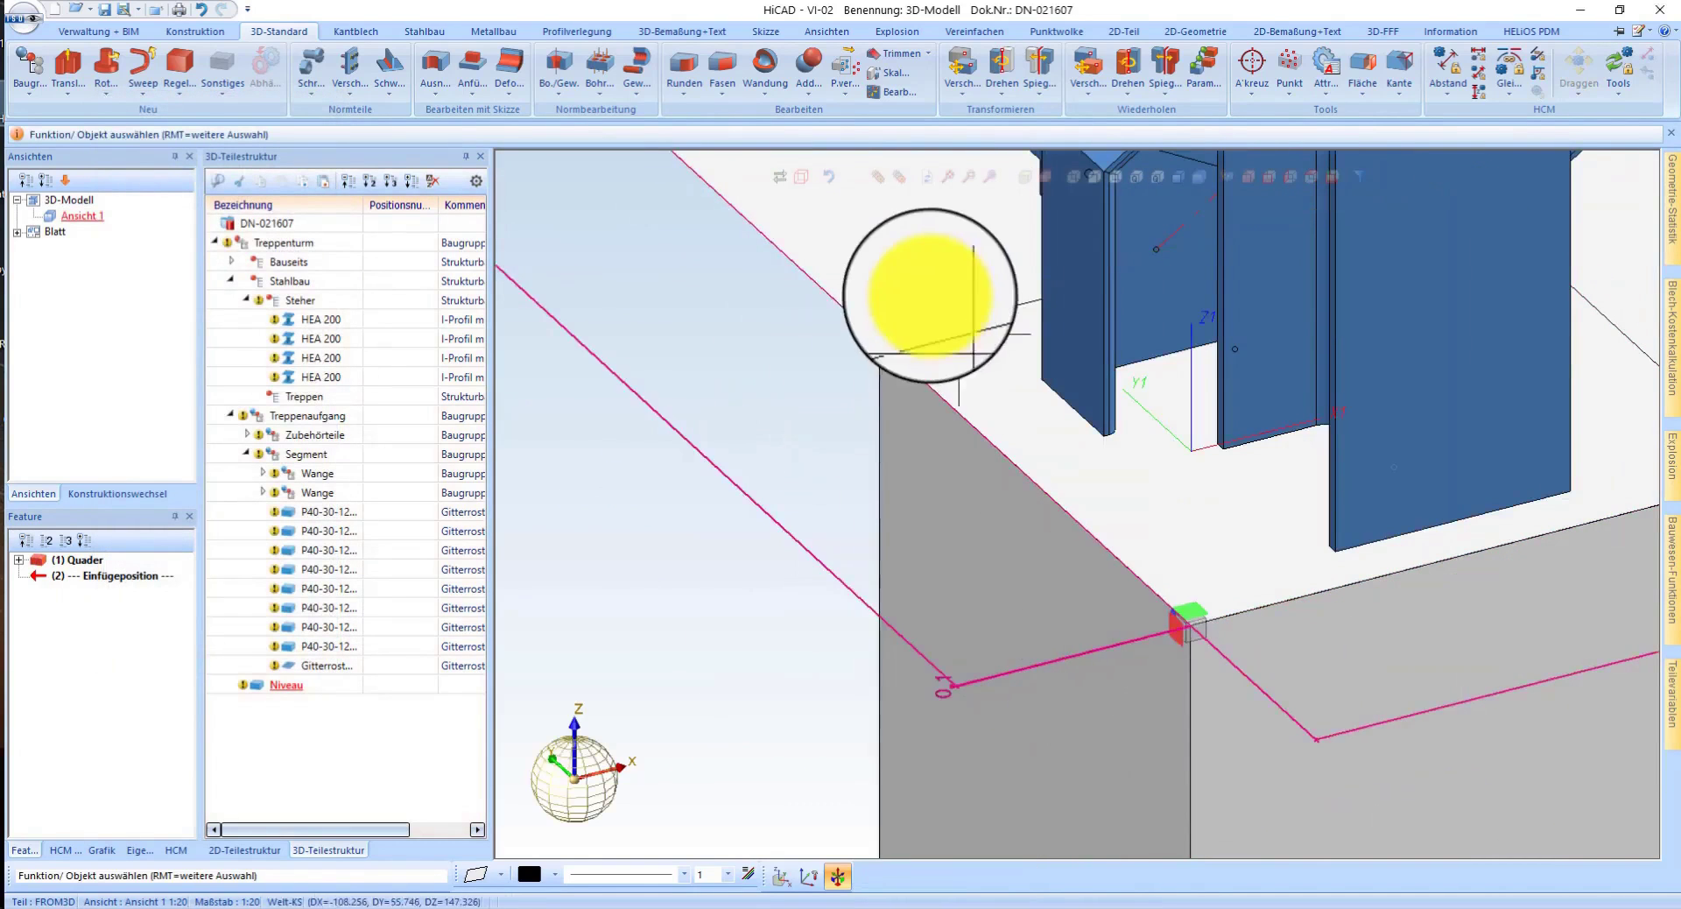
right_click(895, 262)
click(1002, 419)
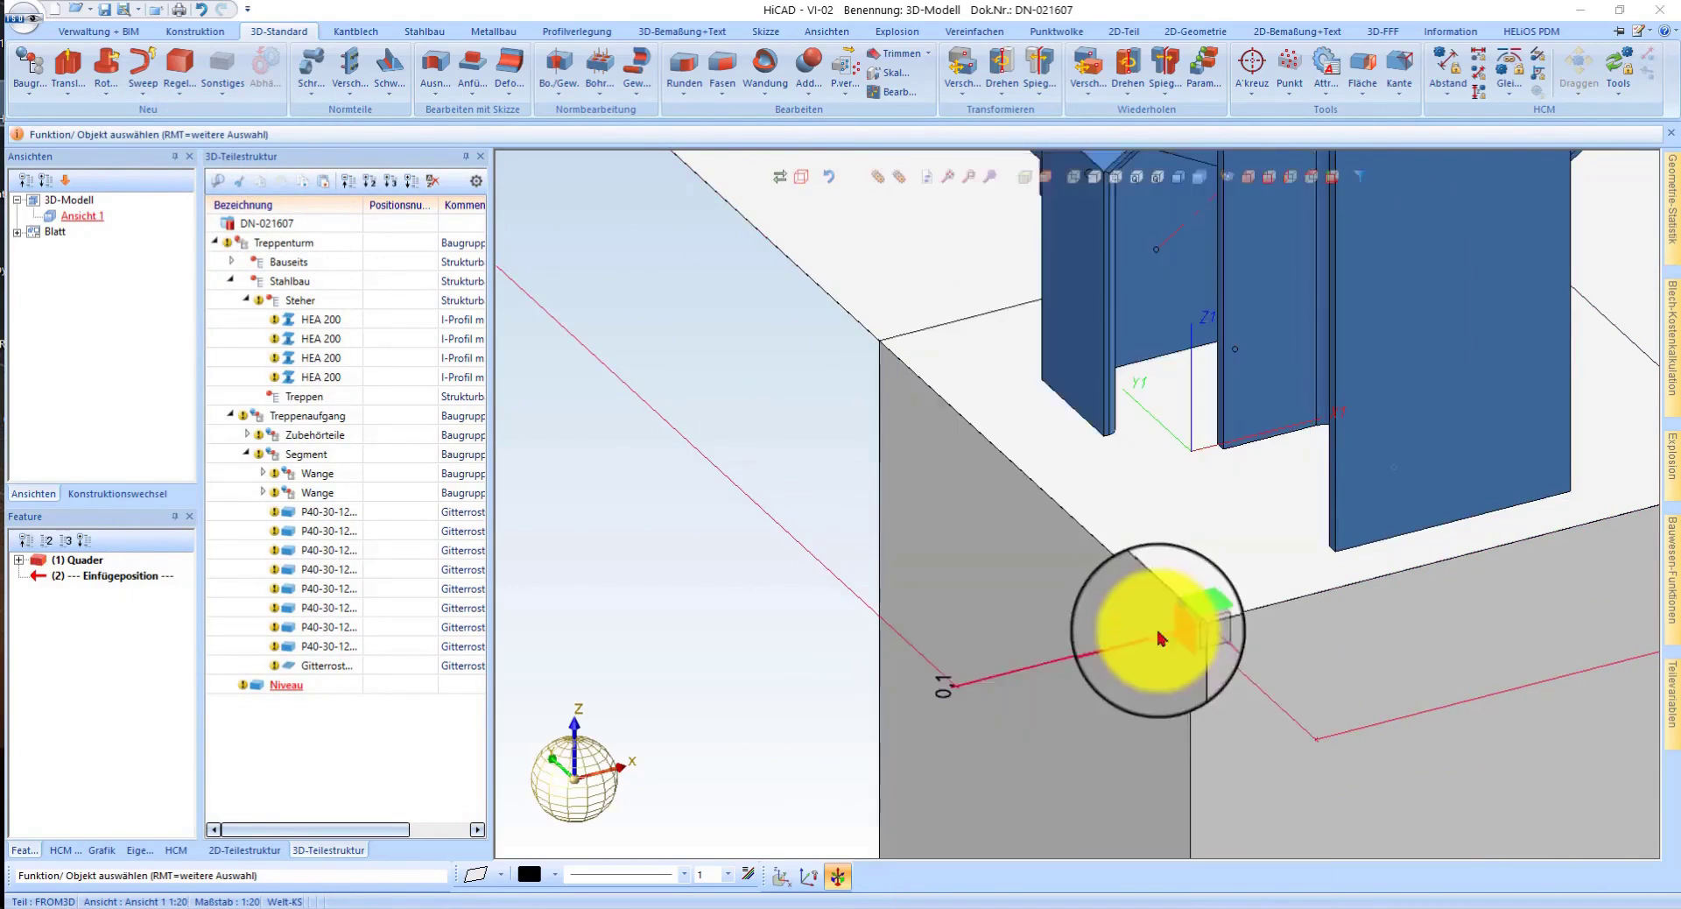
scroll(1242, 573, up, 4)
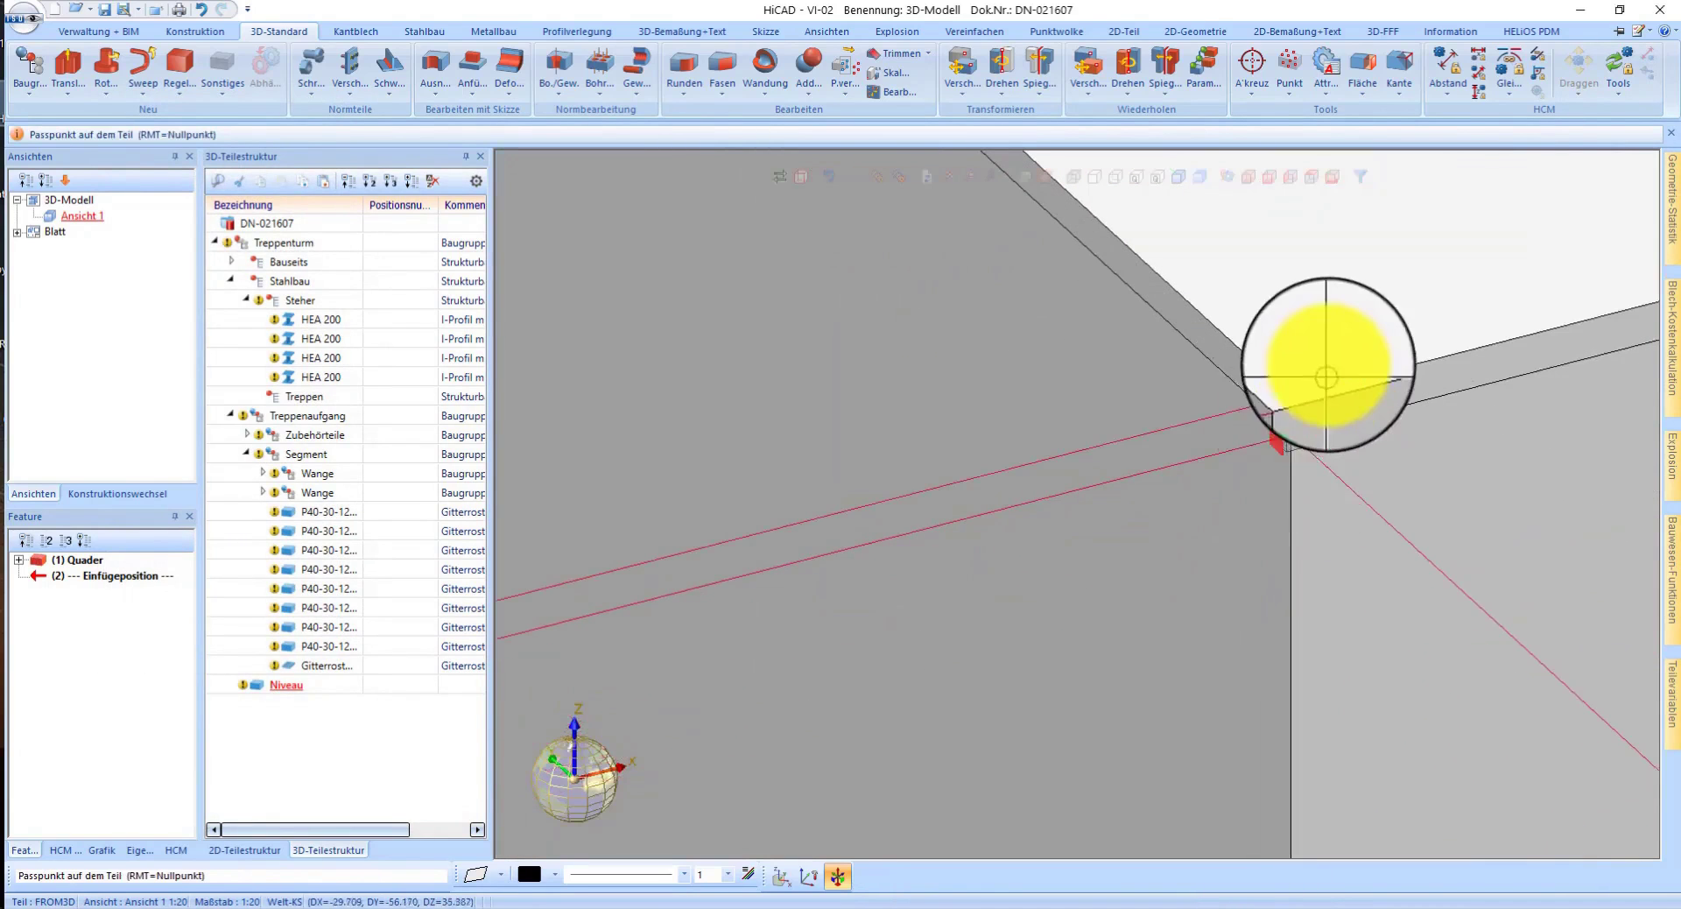
click(1292, 405)
text(A 0 0 0)
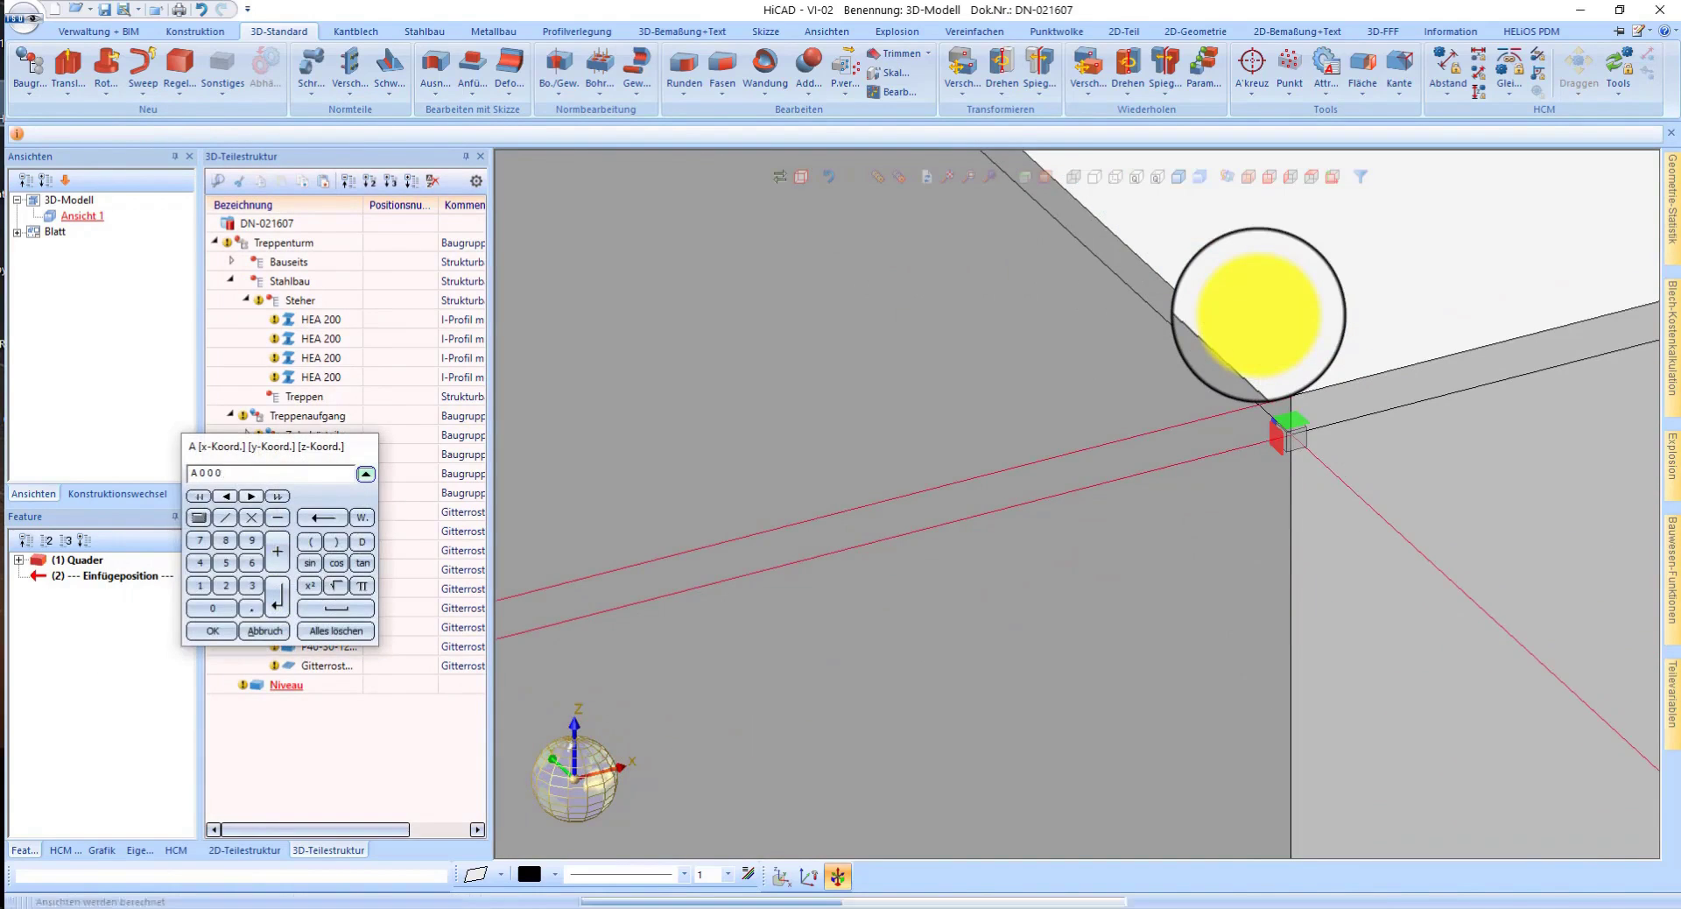
key(Return)
scroll(900, 713, down, 2)
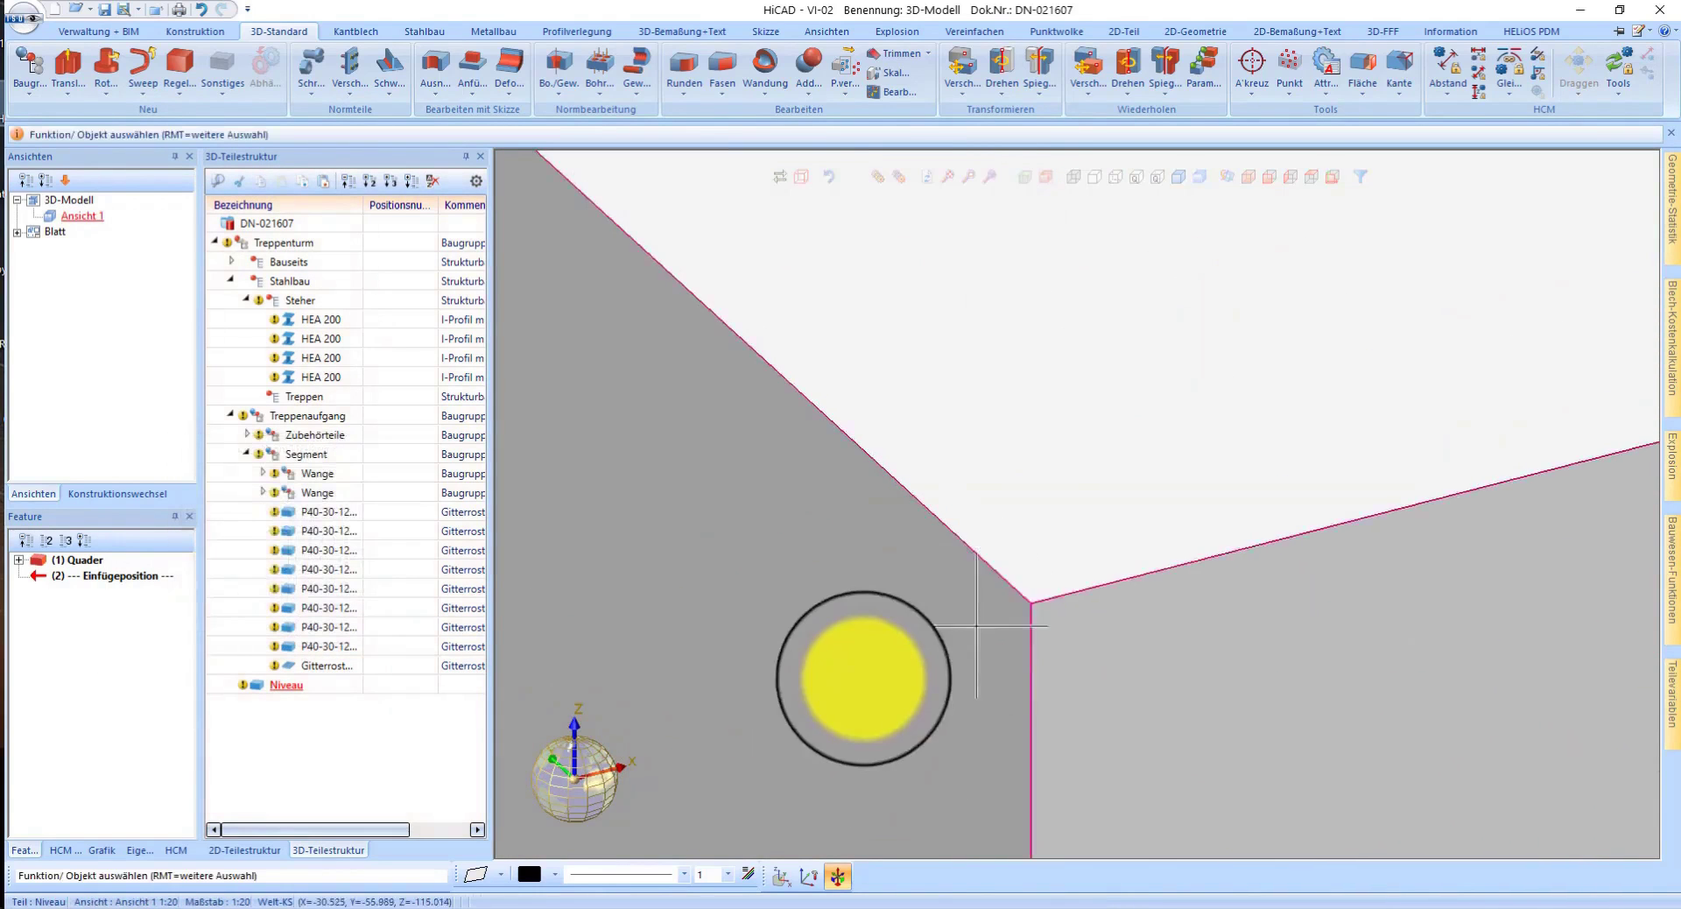
scroll(788, 676, down, 2)
scroll(982, 676, down, 2)
click(1070, 525)
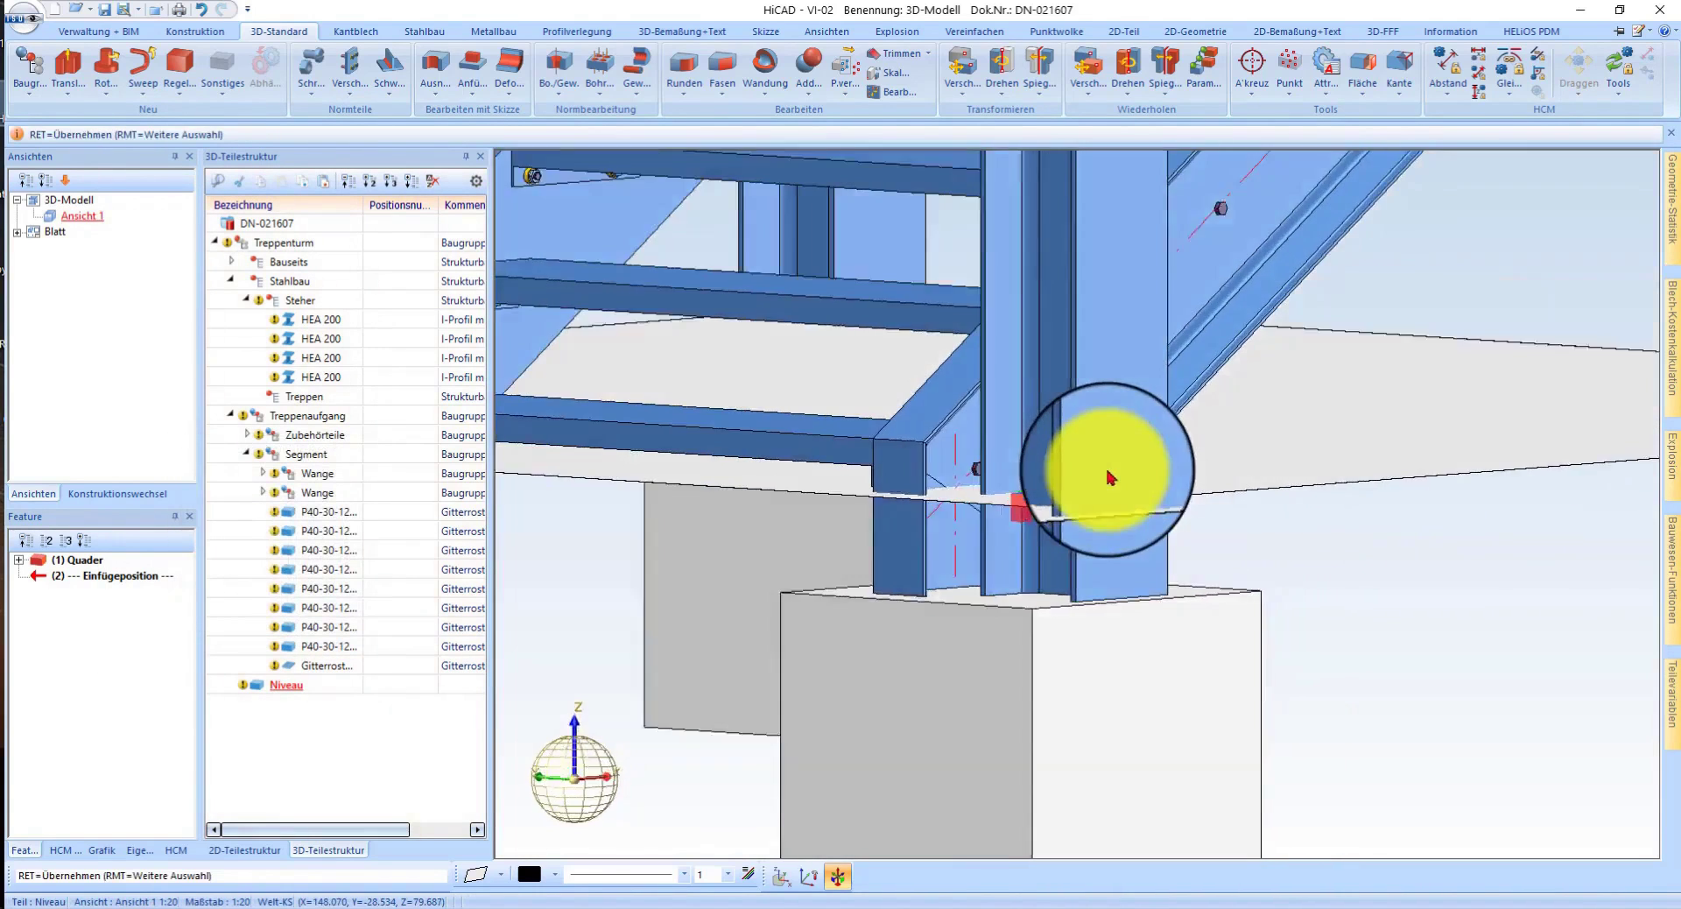
scroll(1054, 515, down, 2)
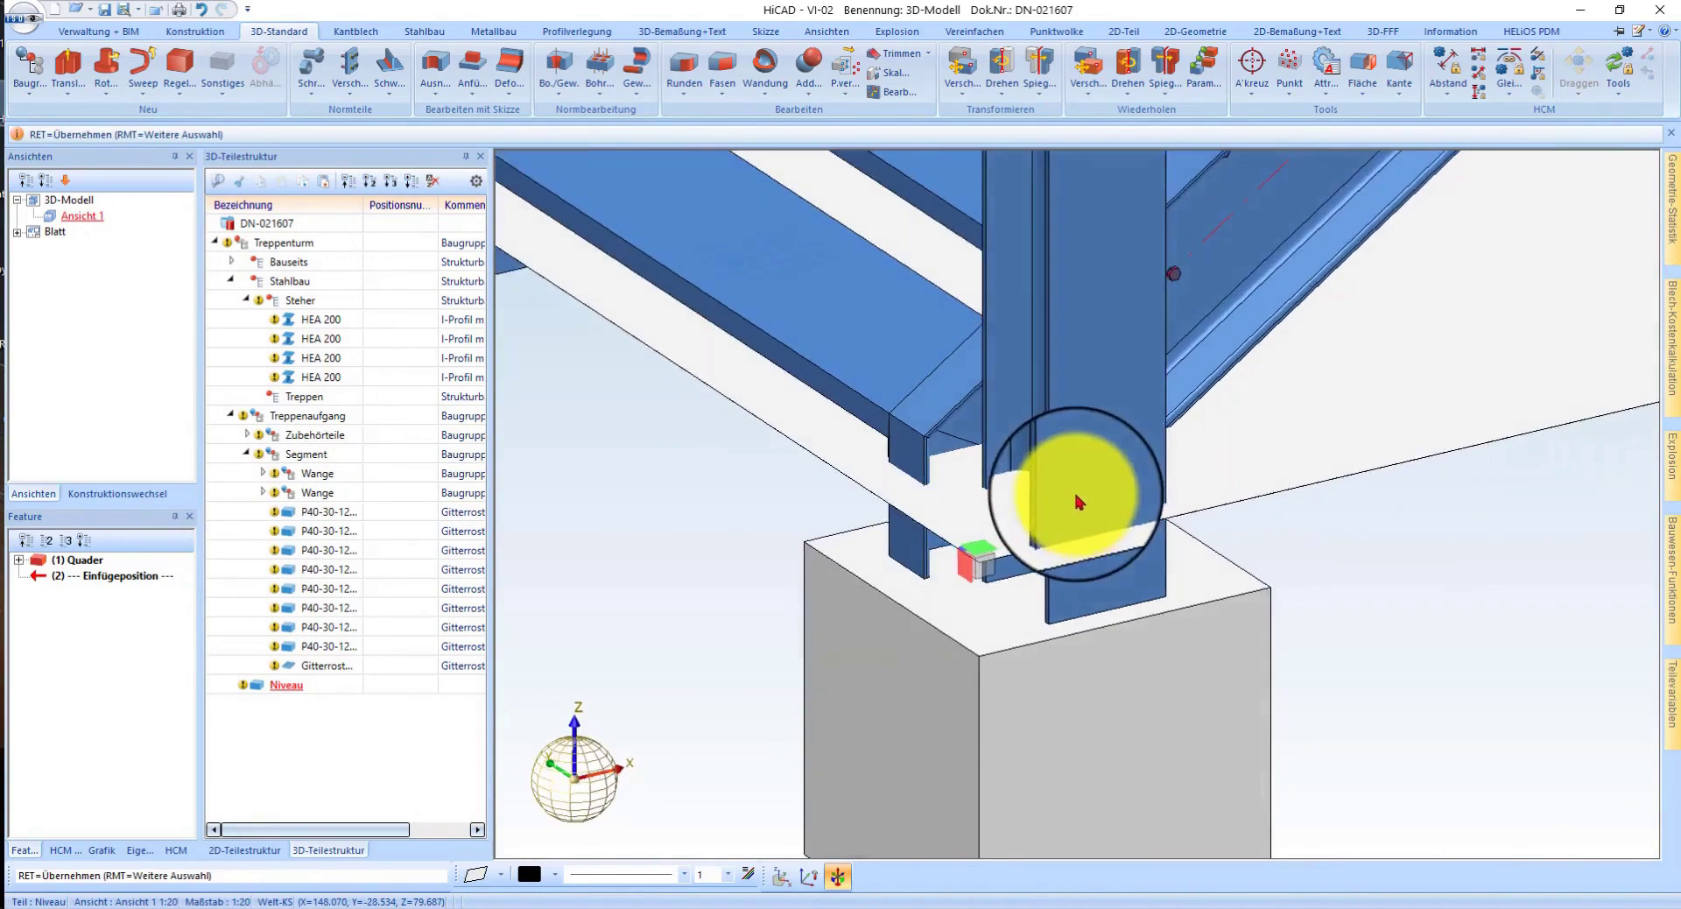
- Resize the Niveau plate to 3500 × 3500 and nest it under Bauseits in the part structure
key(Return)
scroll(1126, 638, down, 5)
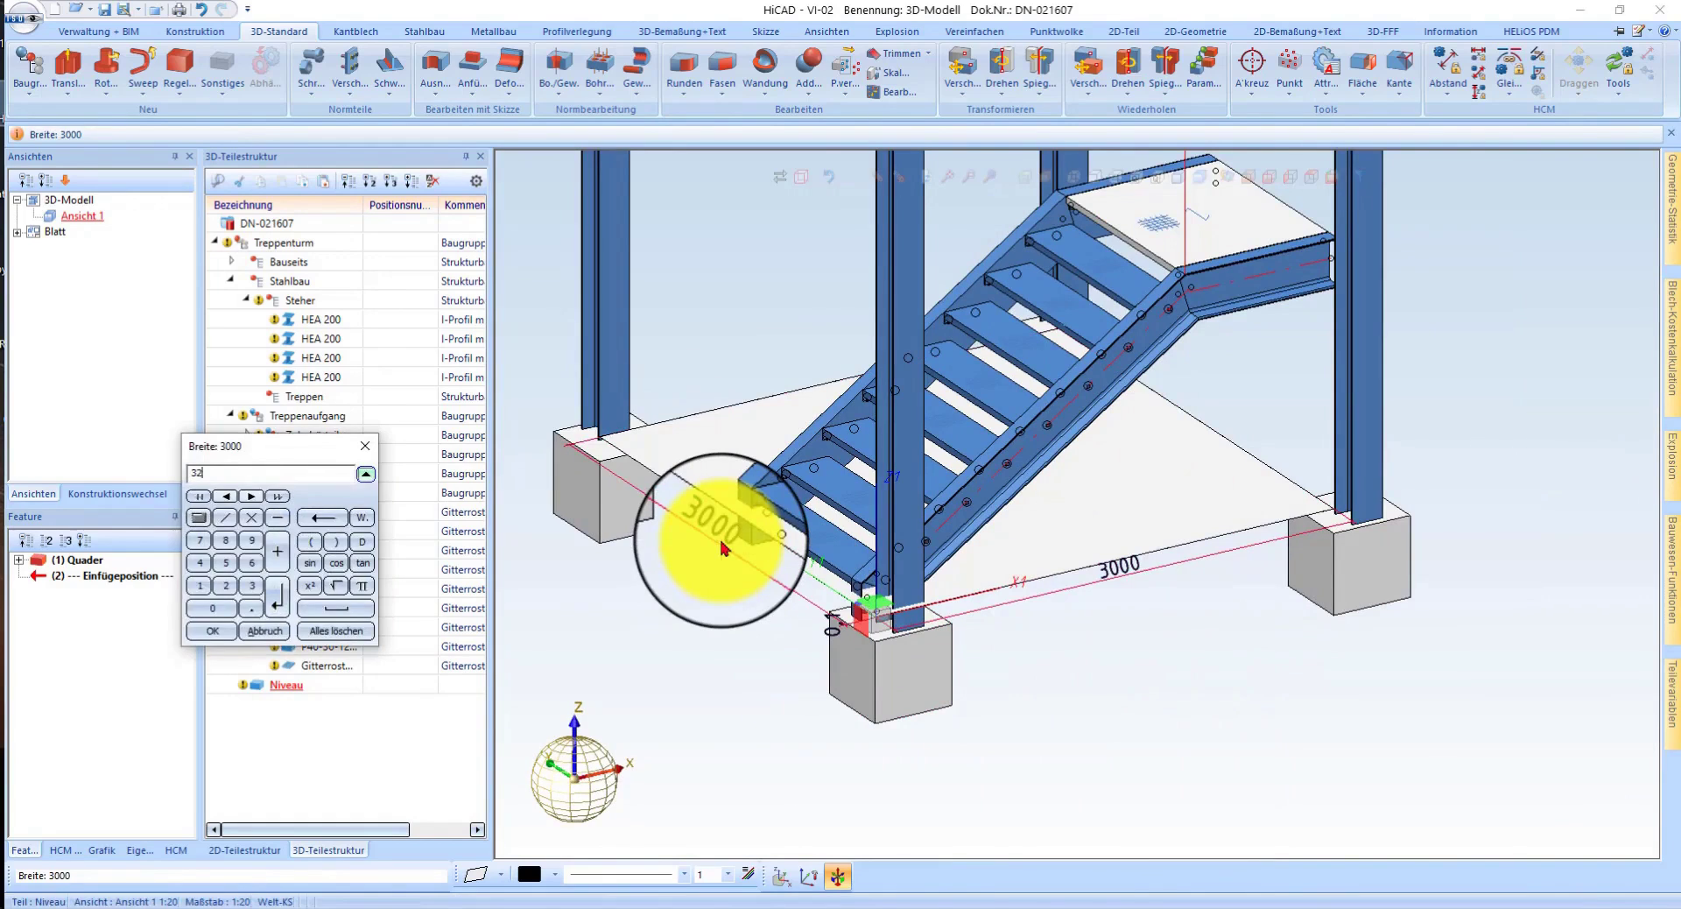
text(00)
key(Return)
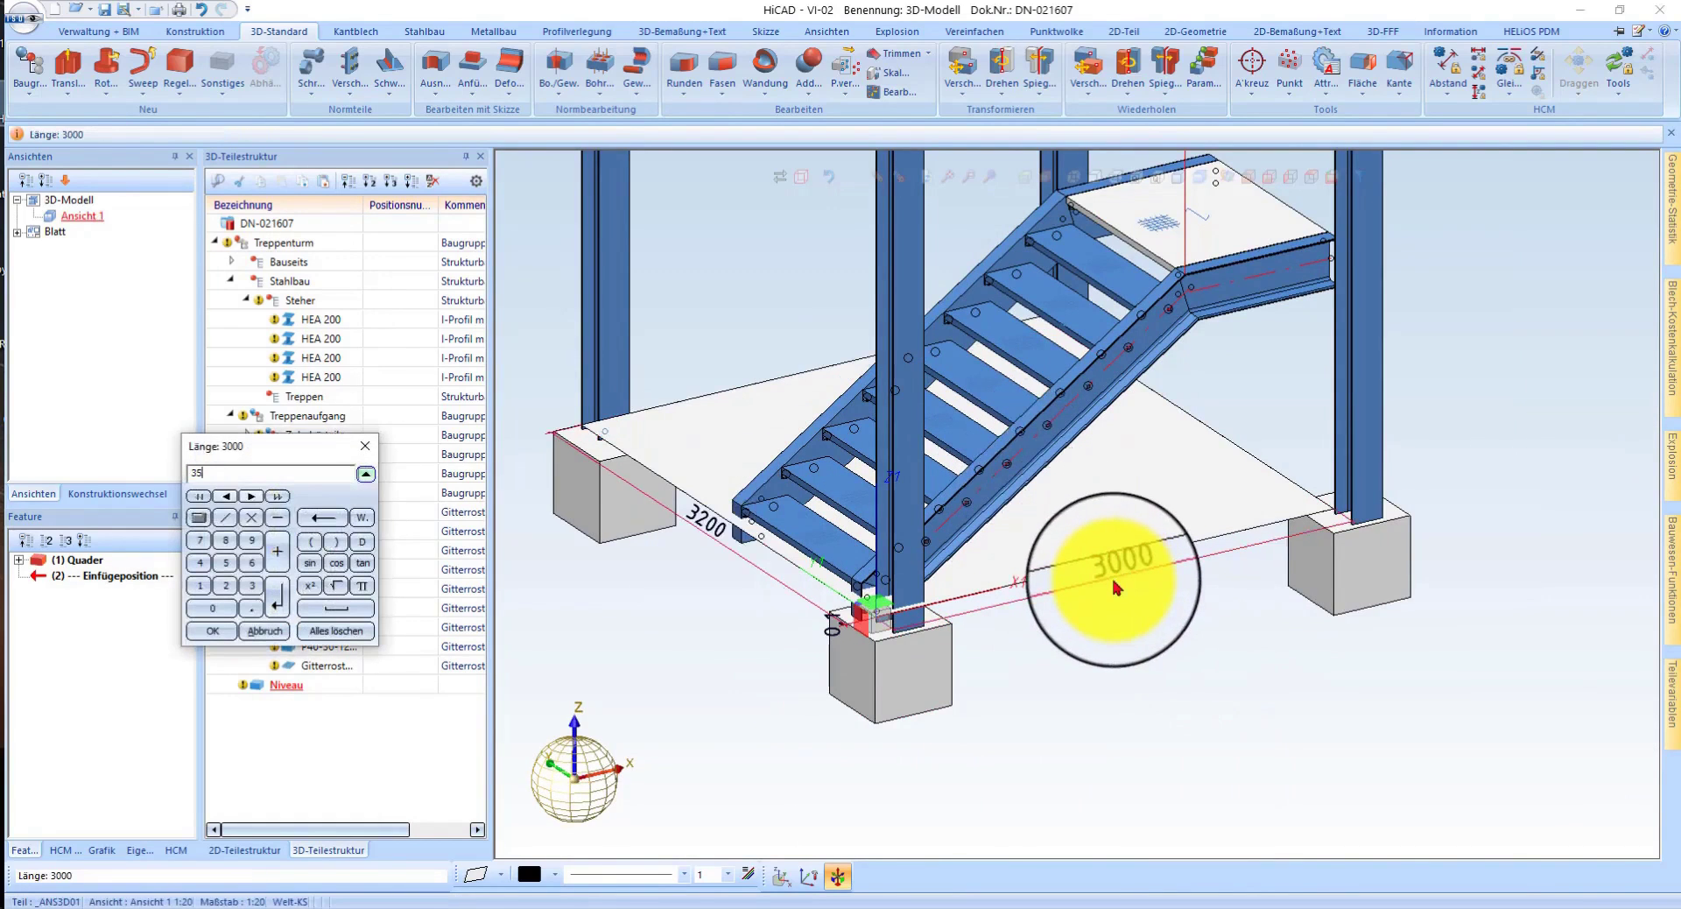
text(00)
key(Return)
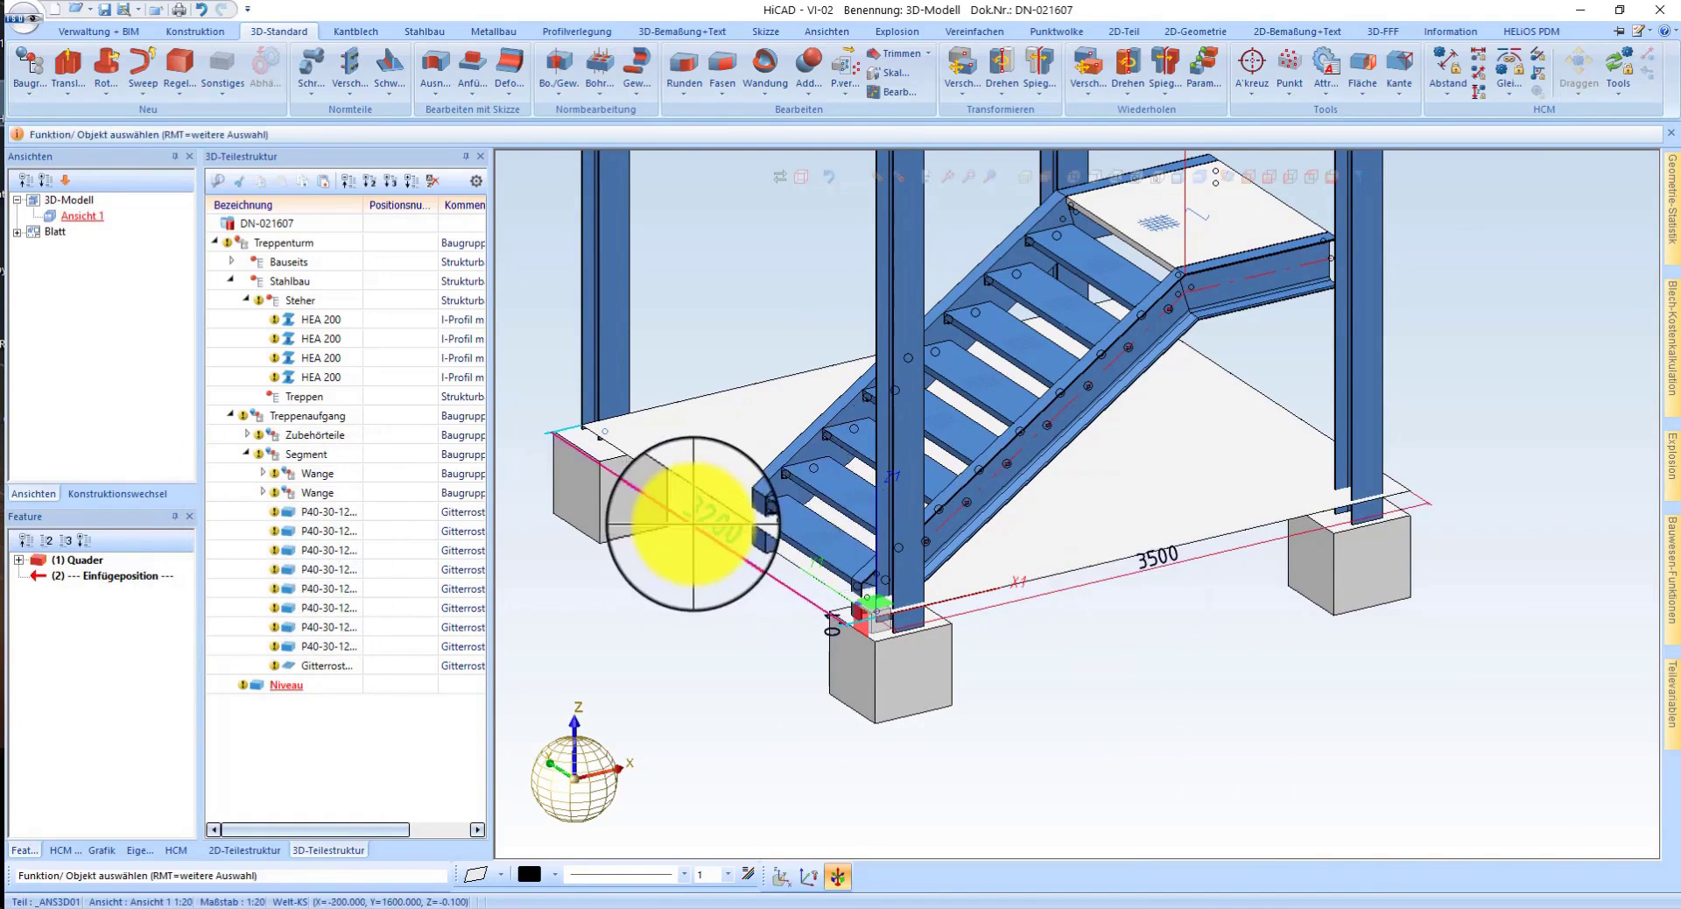
click(693, 526)
text(3500)
key(Return)
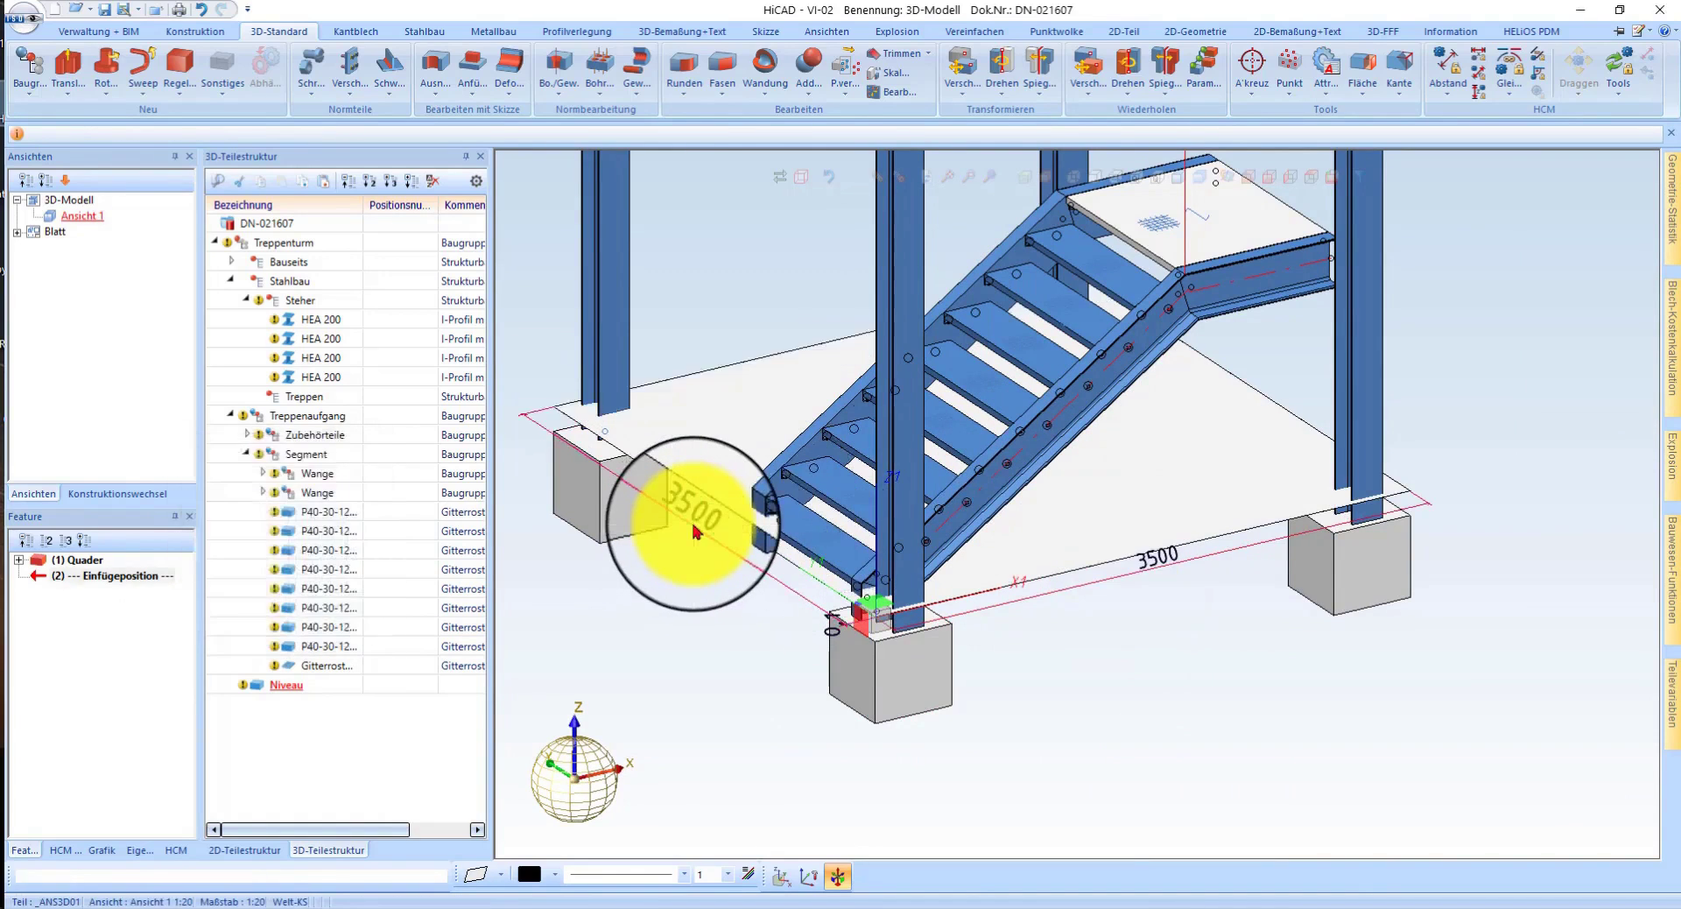
drag(287, 688, 296, 268)
- Make the Niveau plate transparent and repeat it along the column edge with Anzahl 2
right_click(1079, 555)
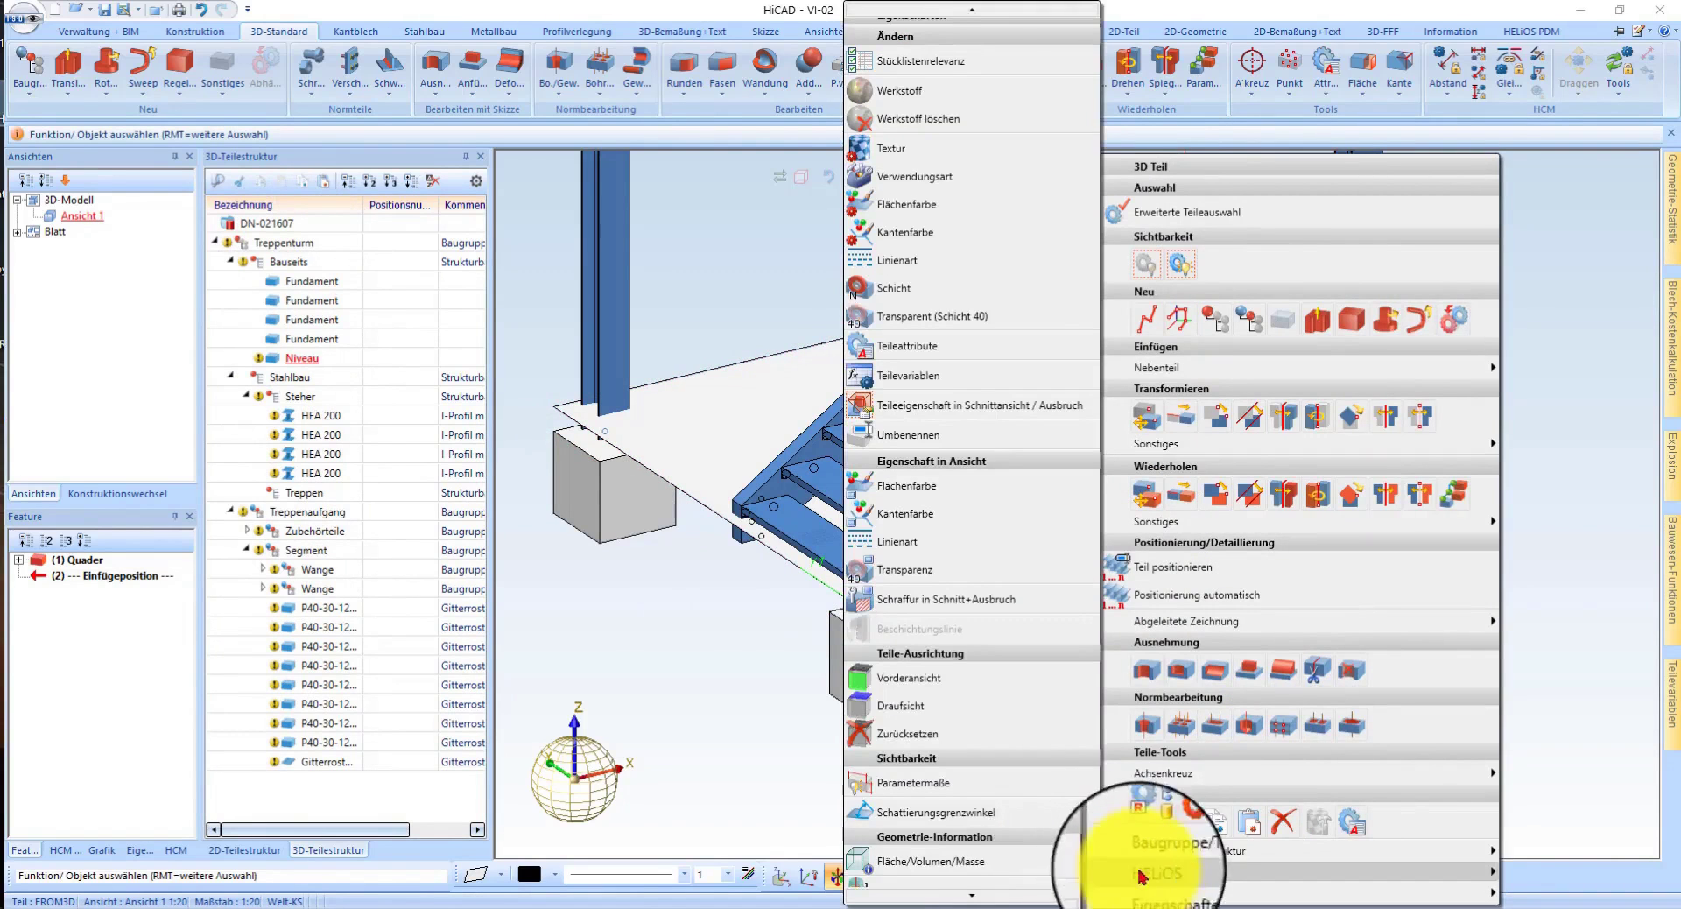
mouse_move(1164, 891)
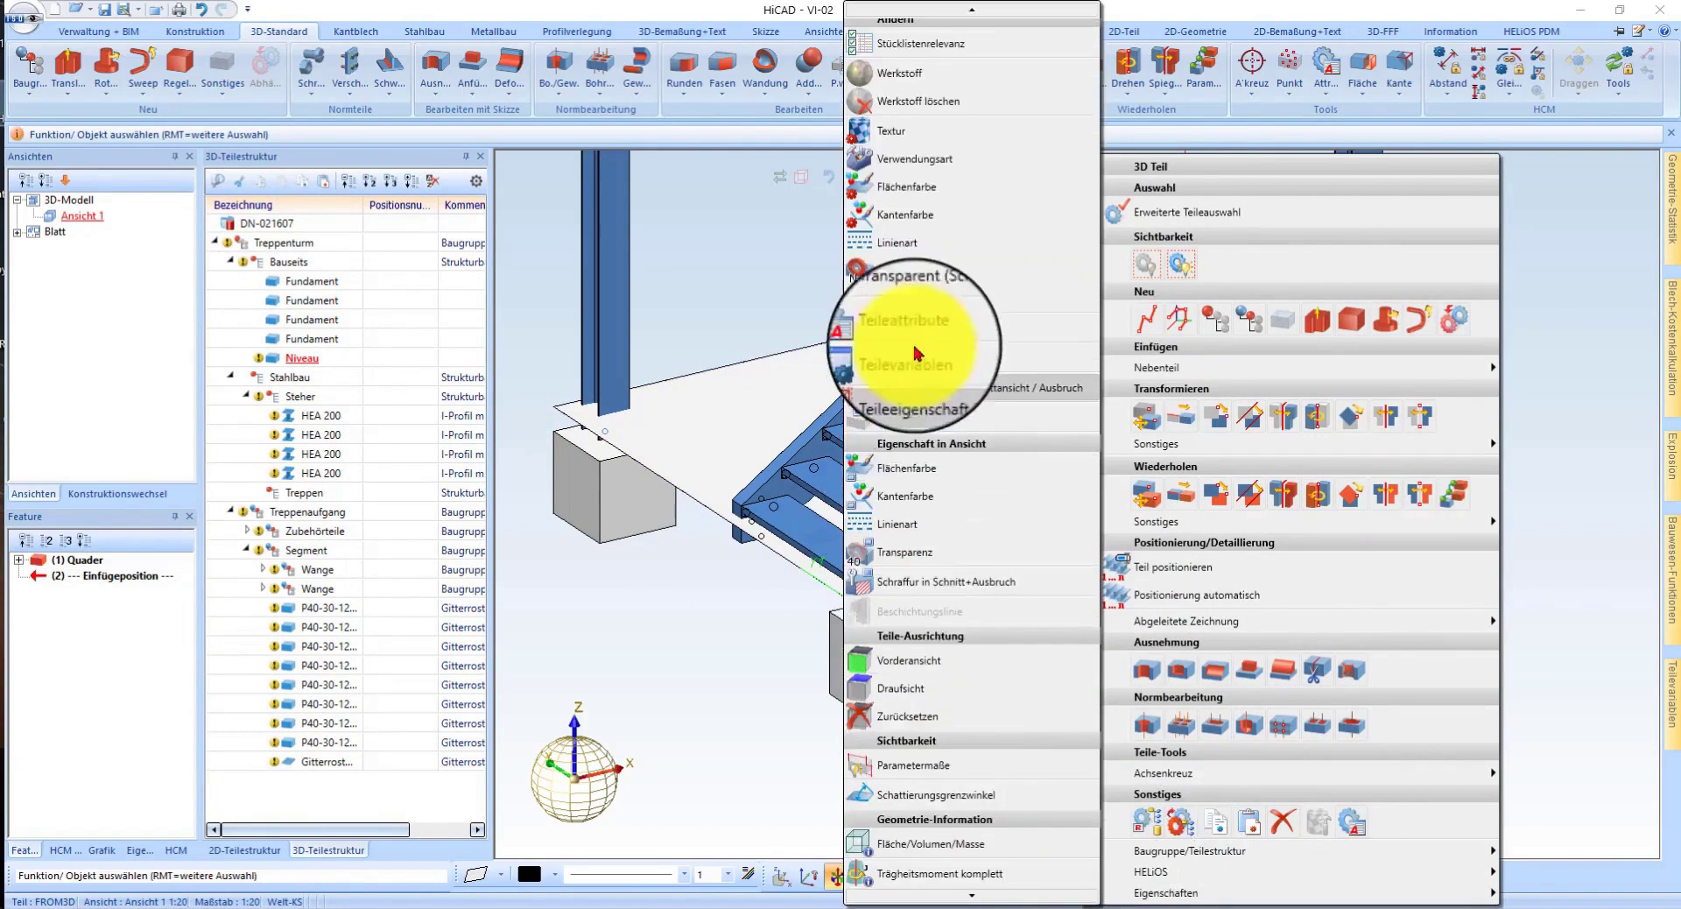
click(879, 368)
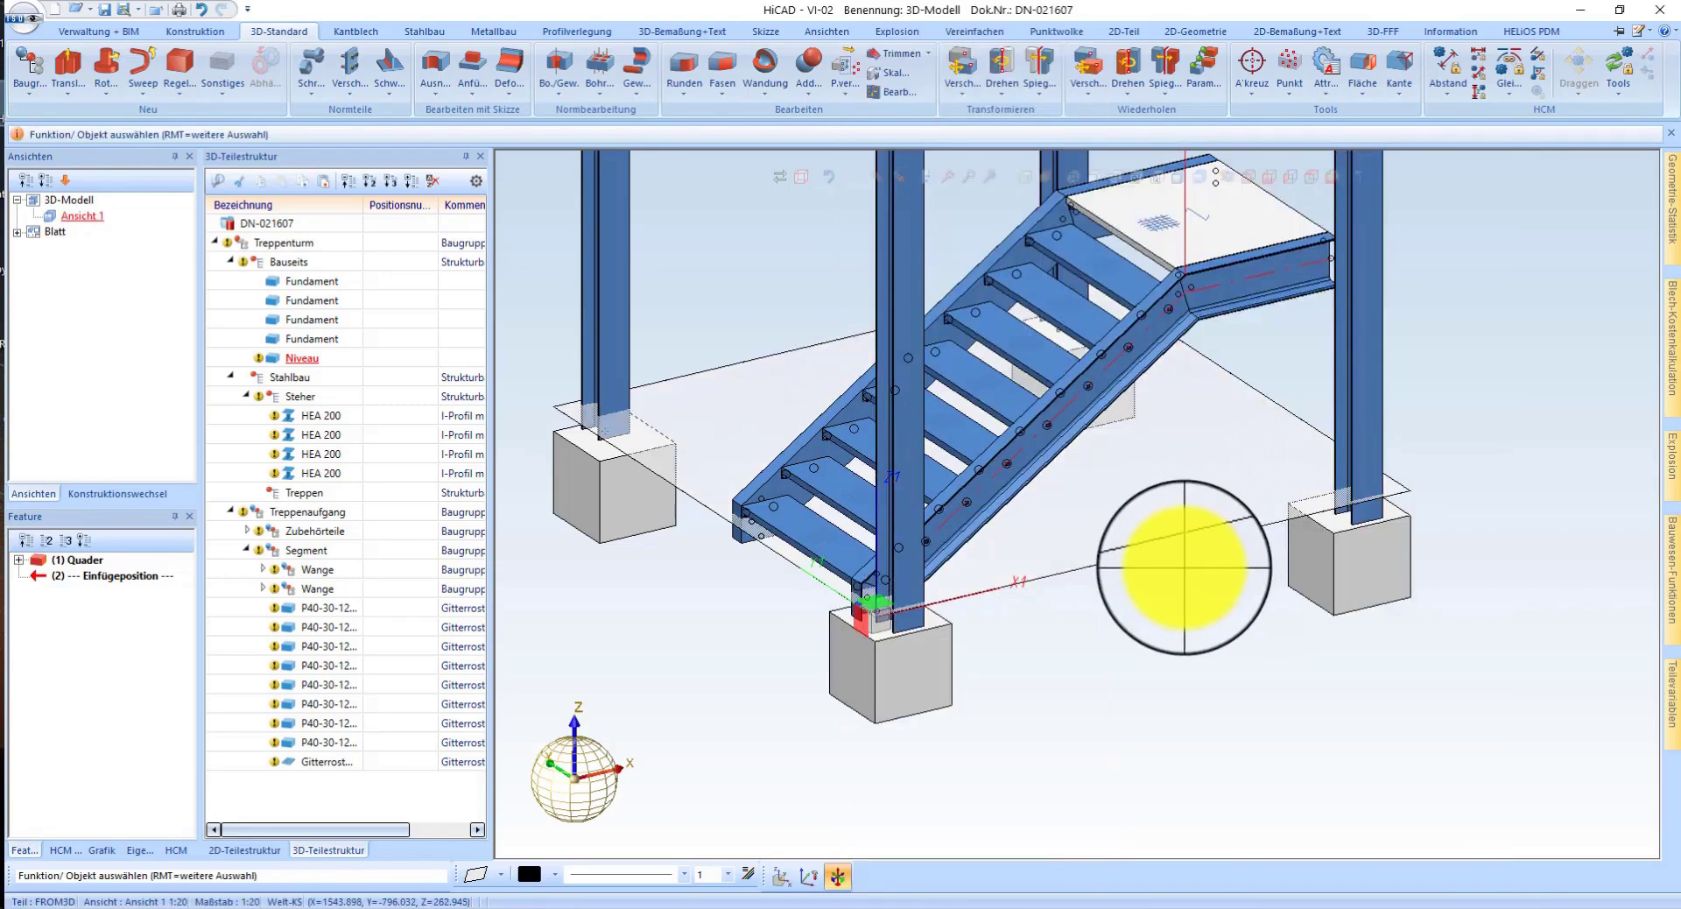
right_click(1107, 526)
click(1209, 489)
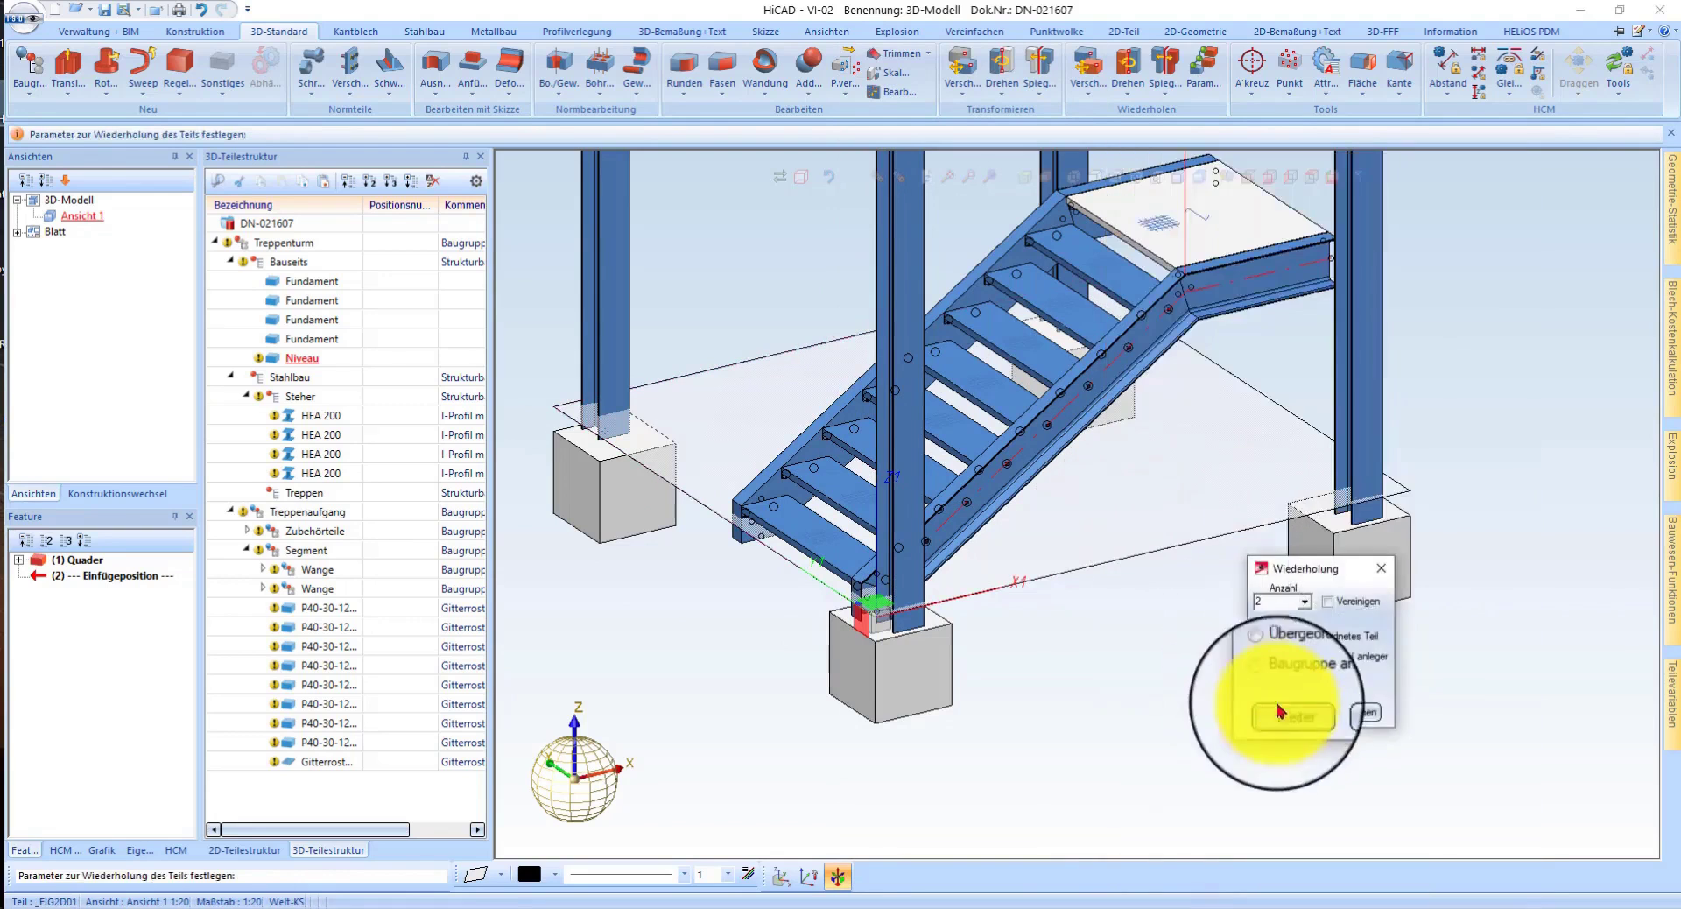
click(895, 586)
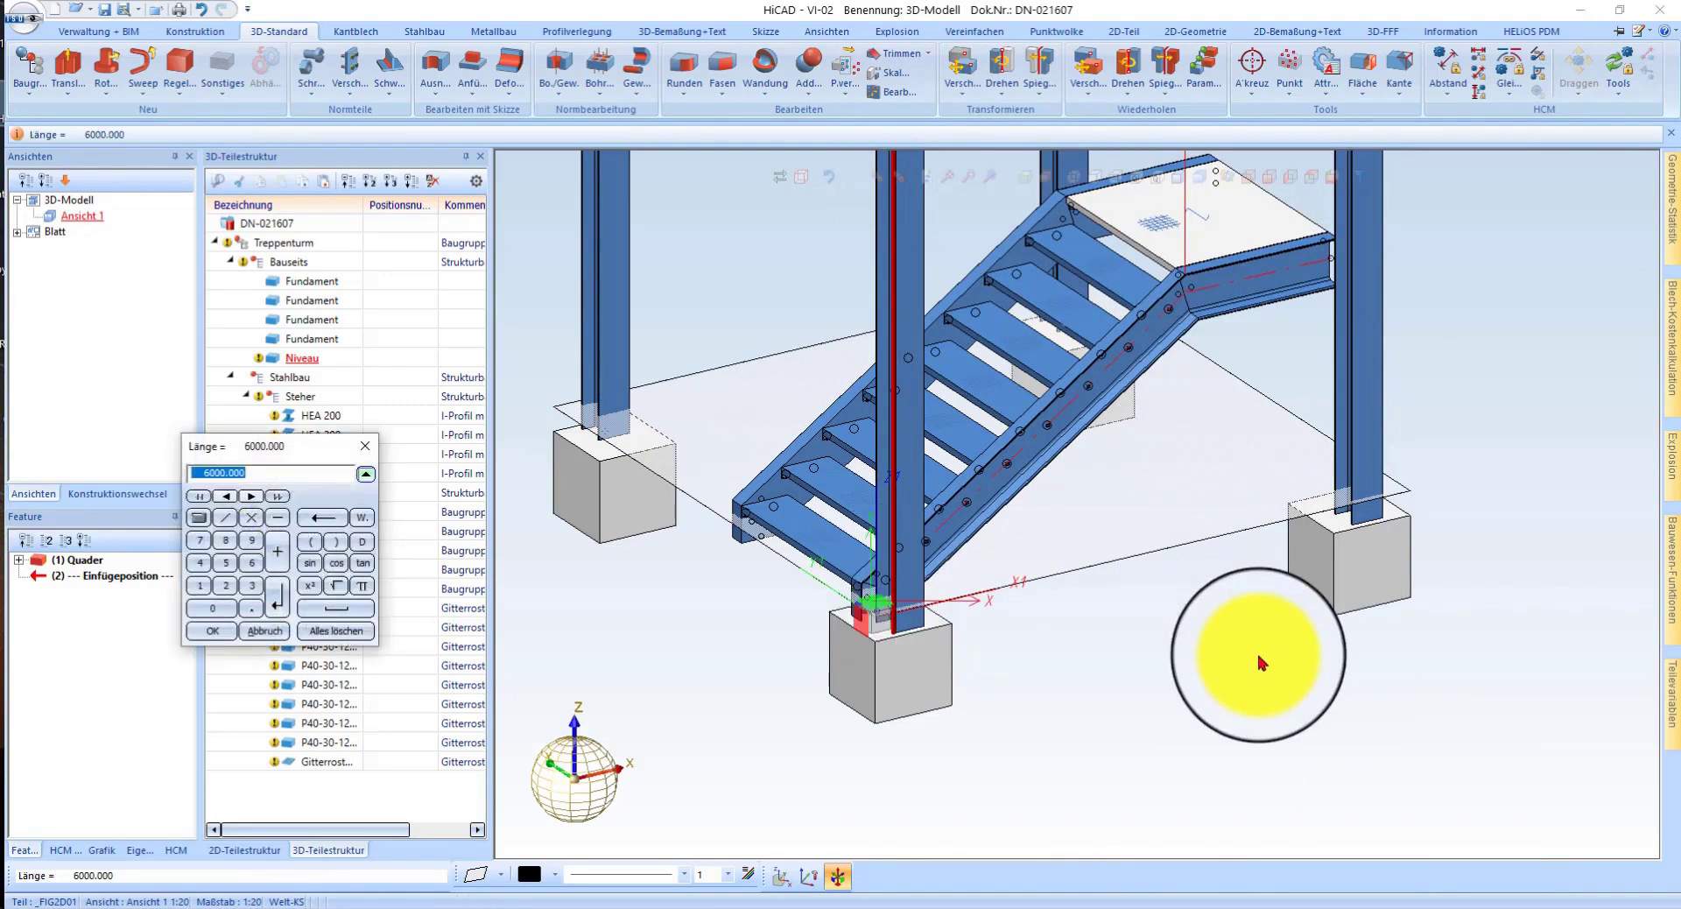
key(Return)
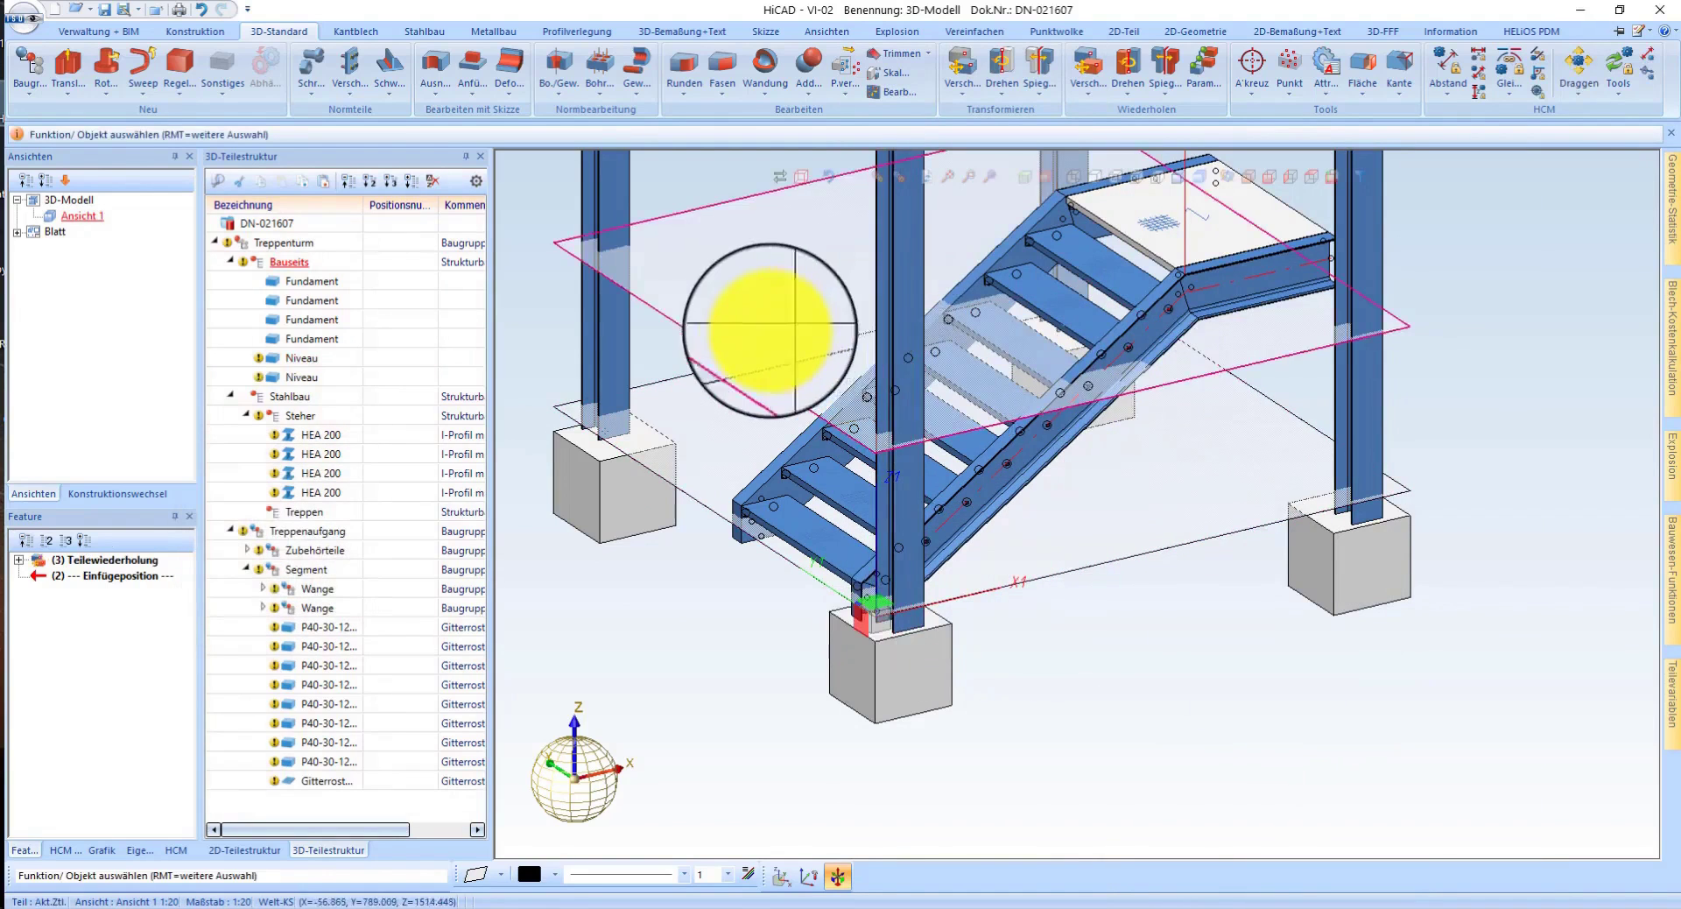
- Set the Flächenfarbe of both Niveau level plates to red
right_click(700, 393)
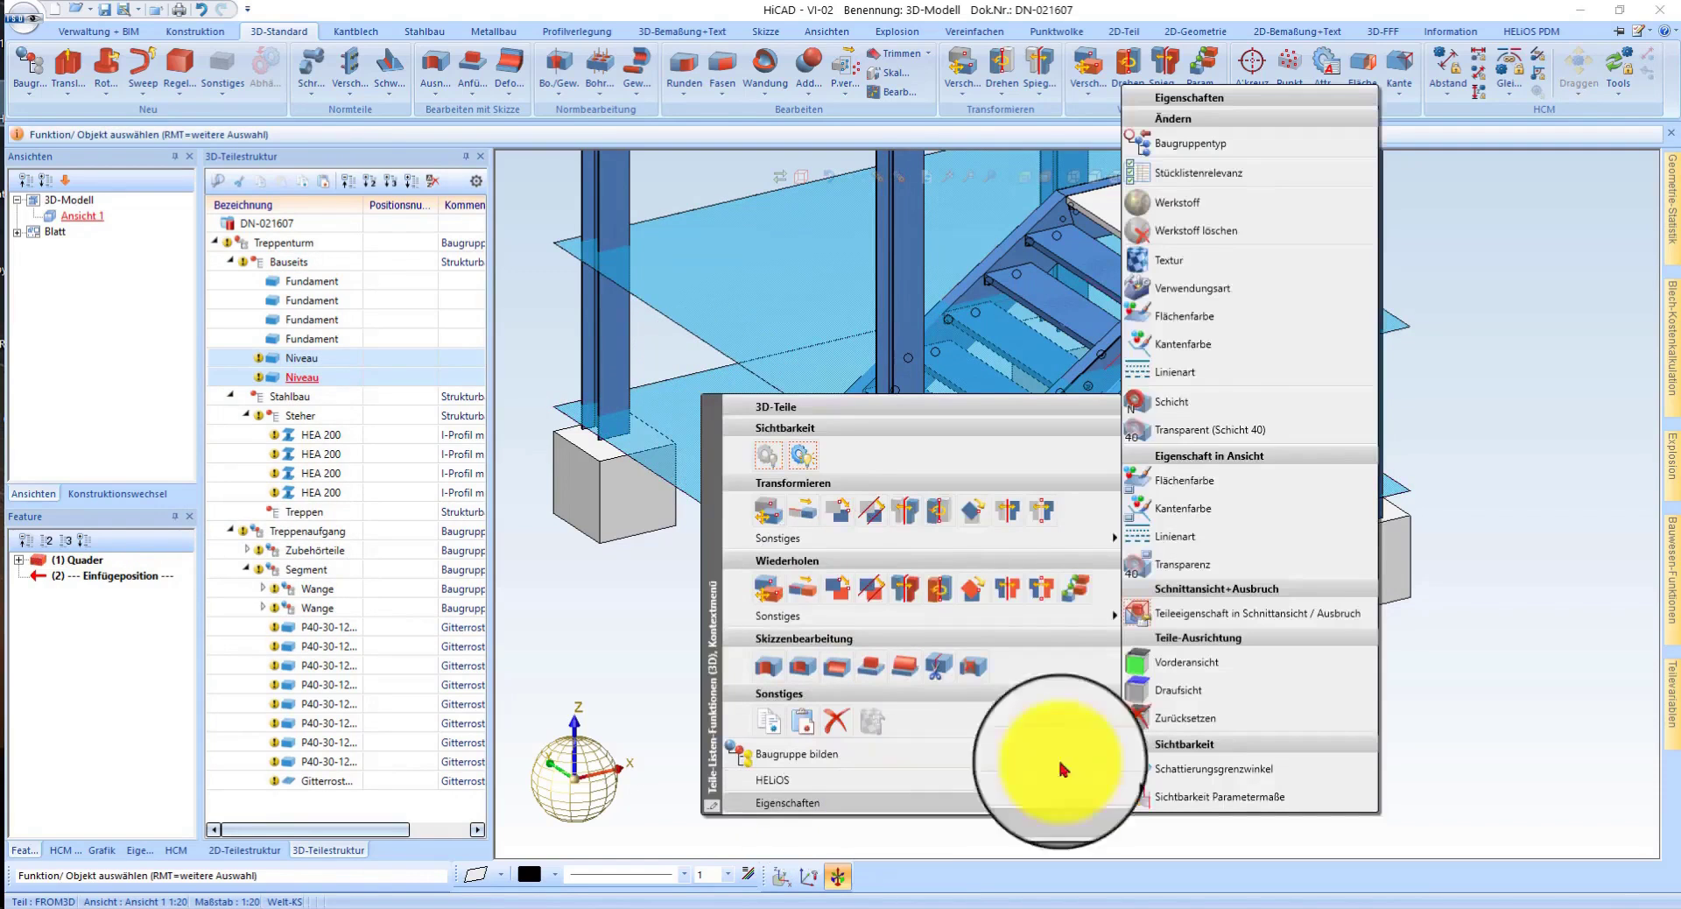
click(1188, 328)
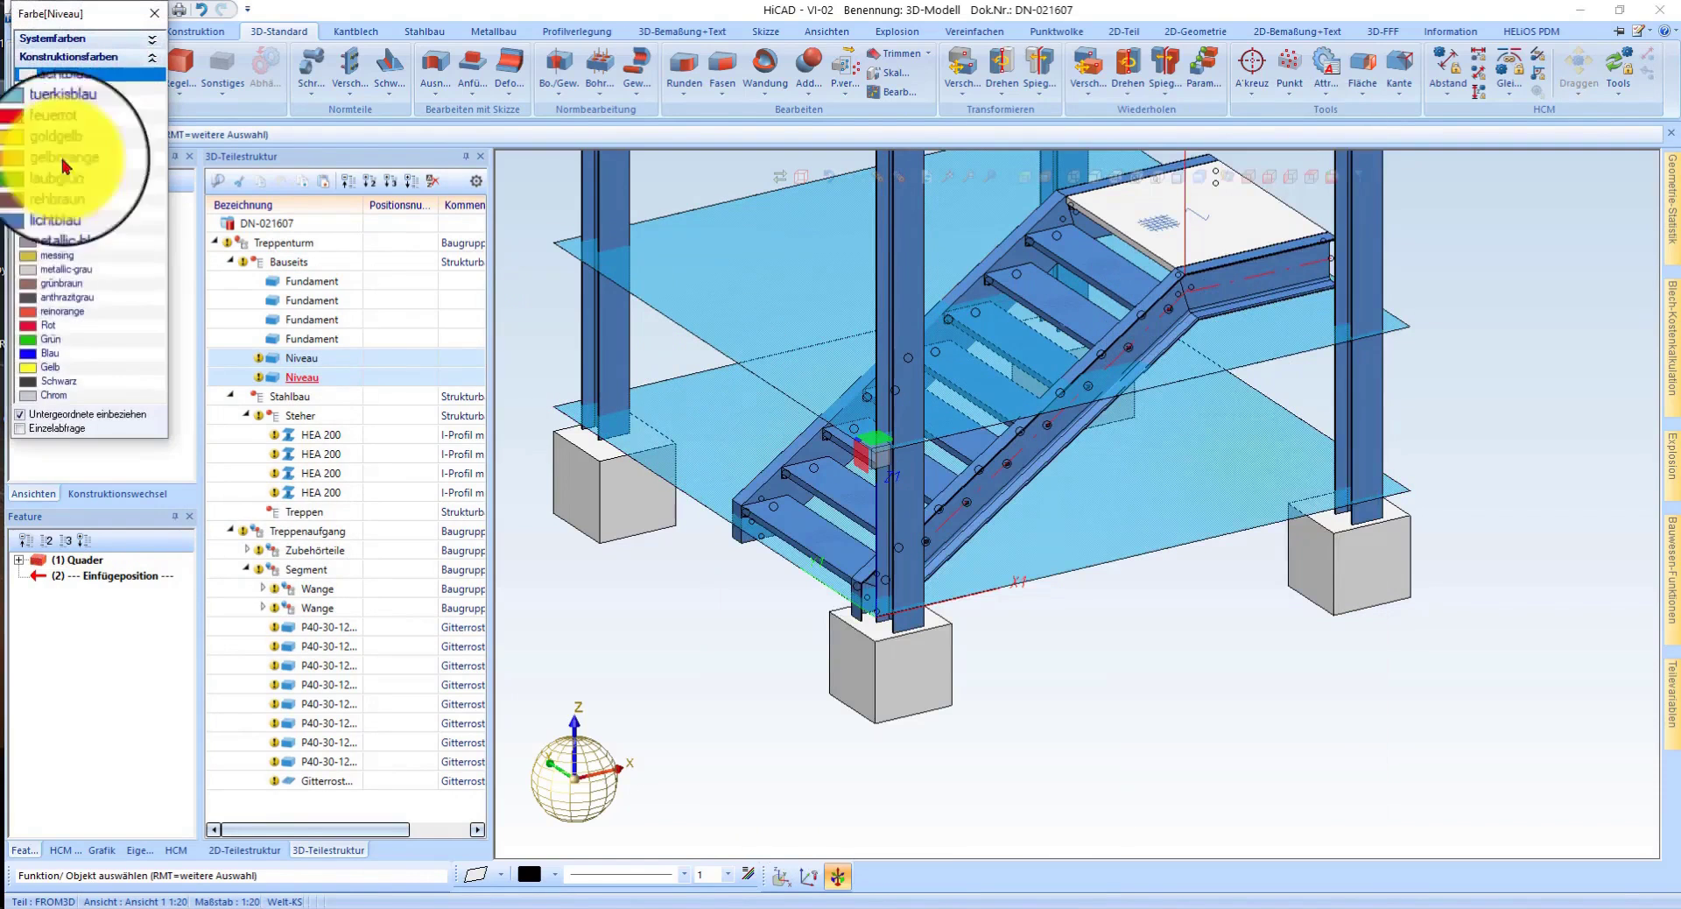
click(58, 314)
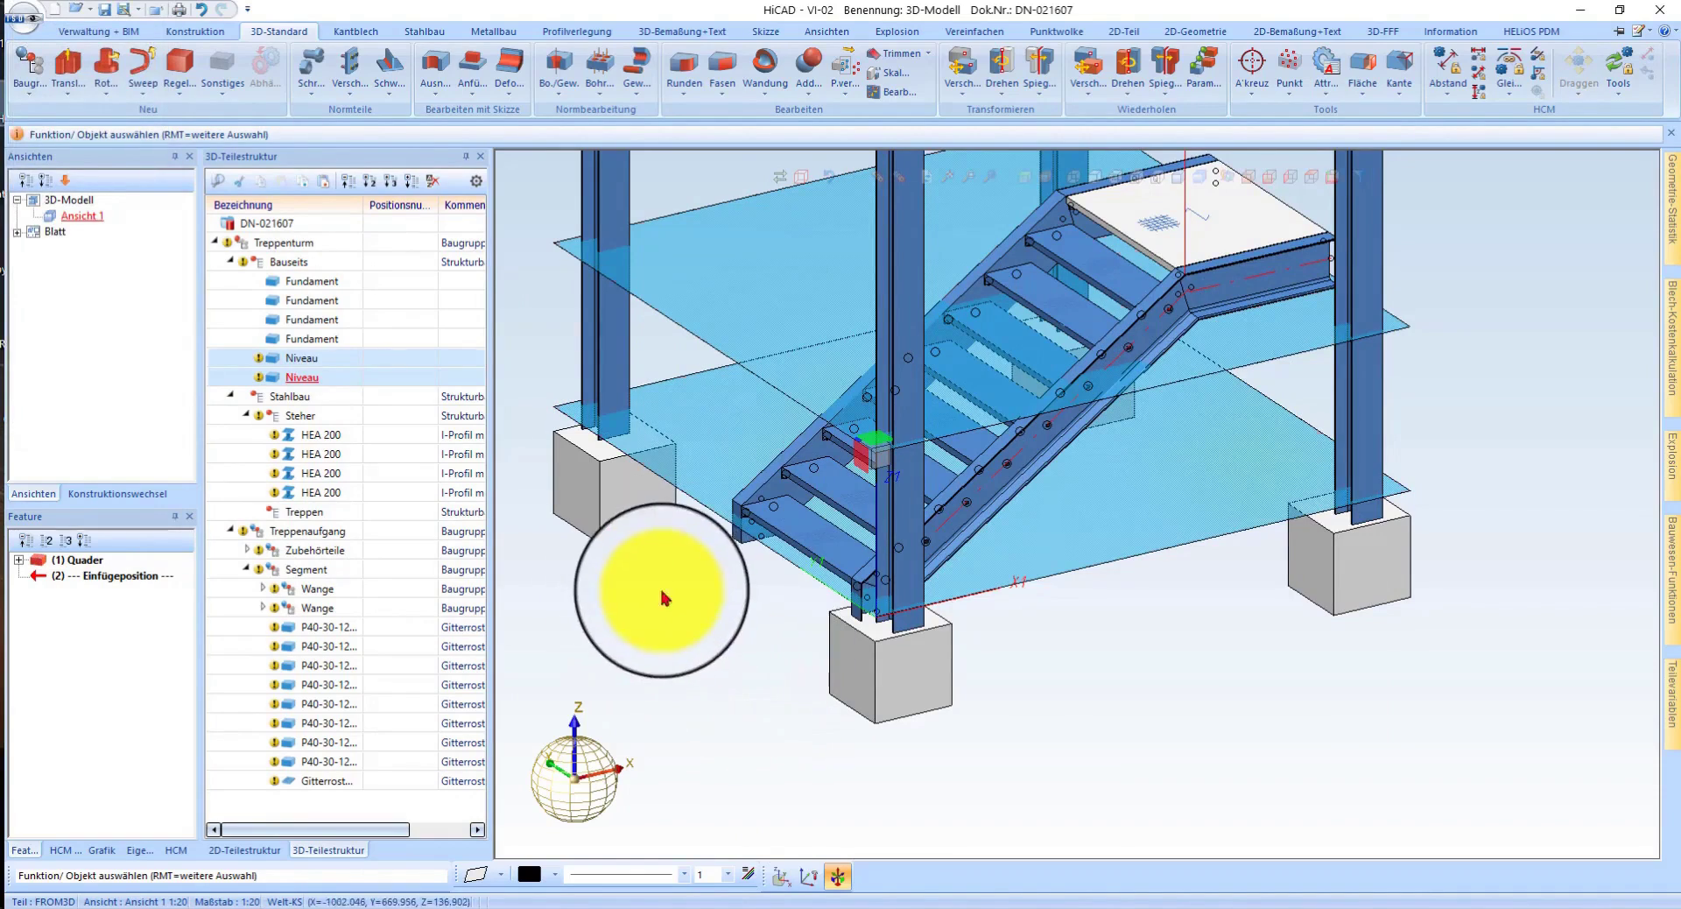
middle_drag(1077, 484, 1064, 428)
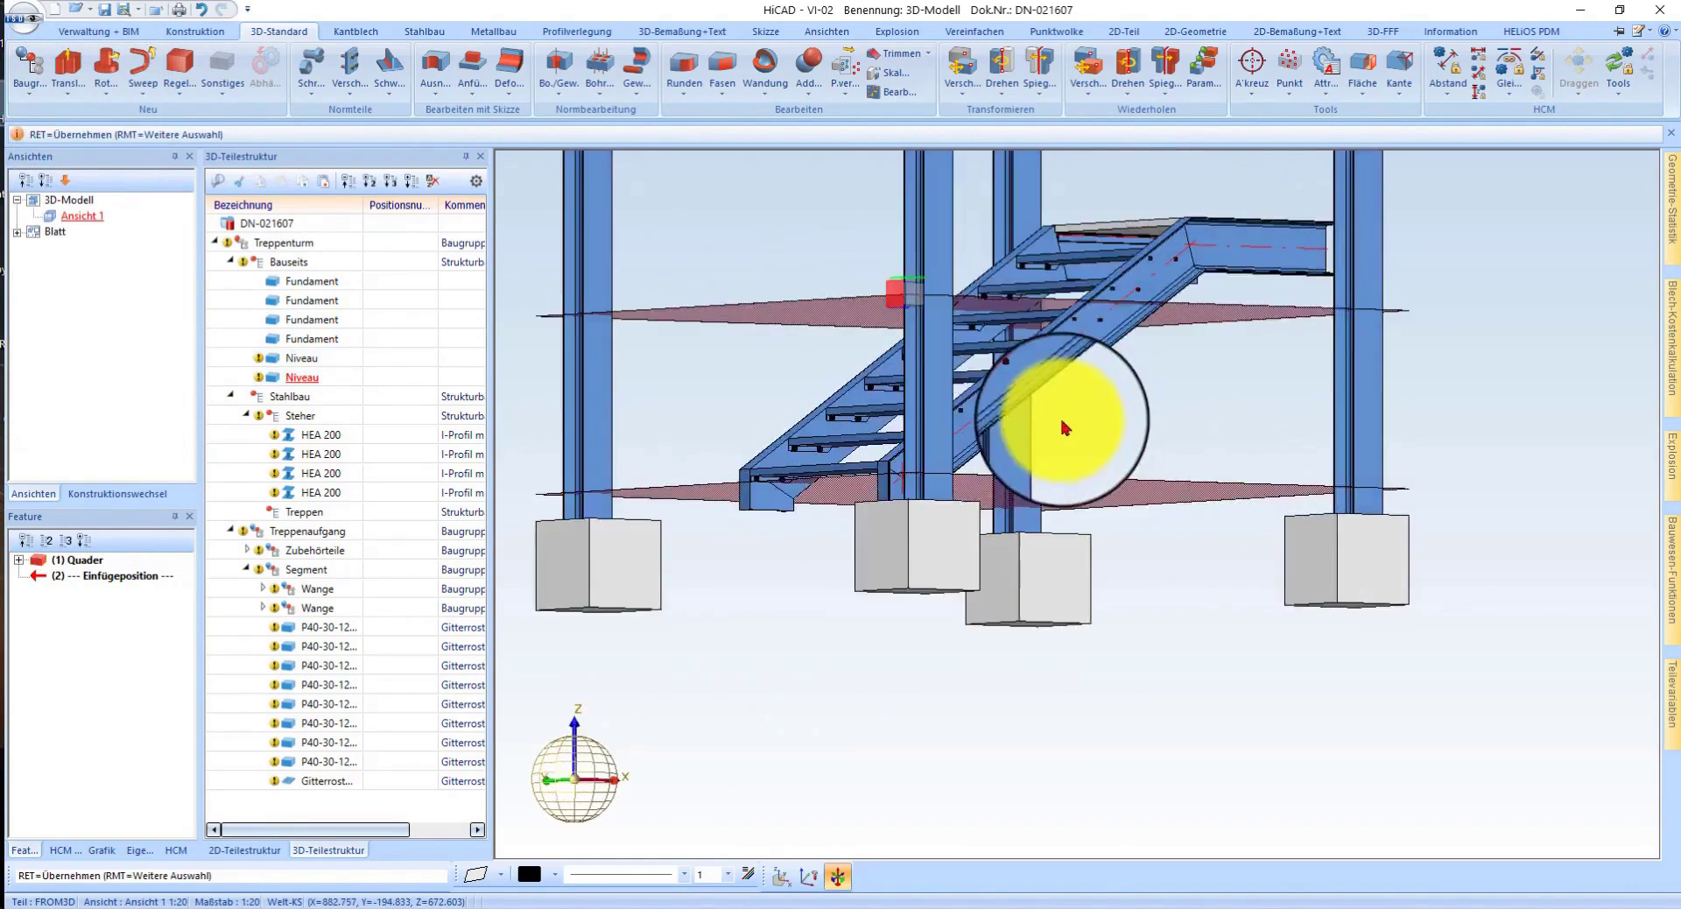
- Show the stair foot in front view as hidden-line wireframe with the 3D-Bemaßung+Text functions
middle_click(1064, 427)
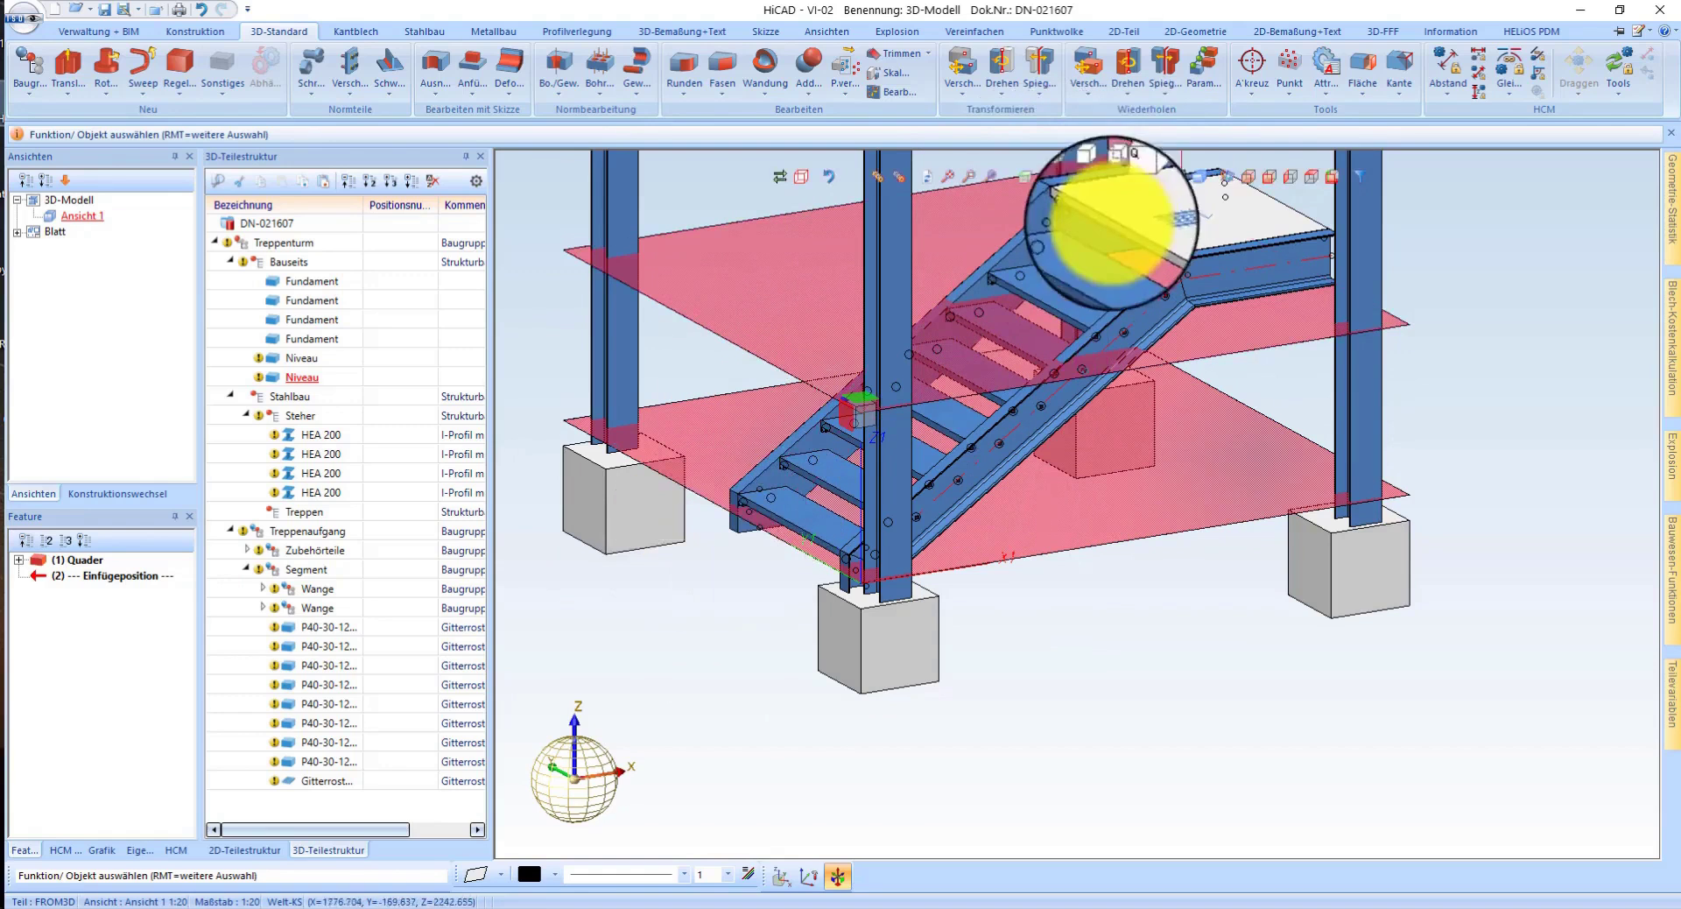
click(1267, 184)
scroll(938, 732, up, 5)
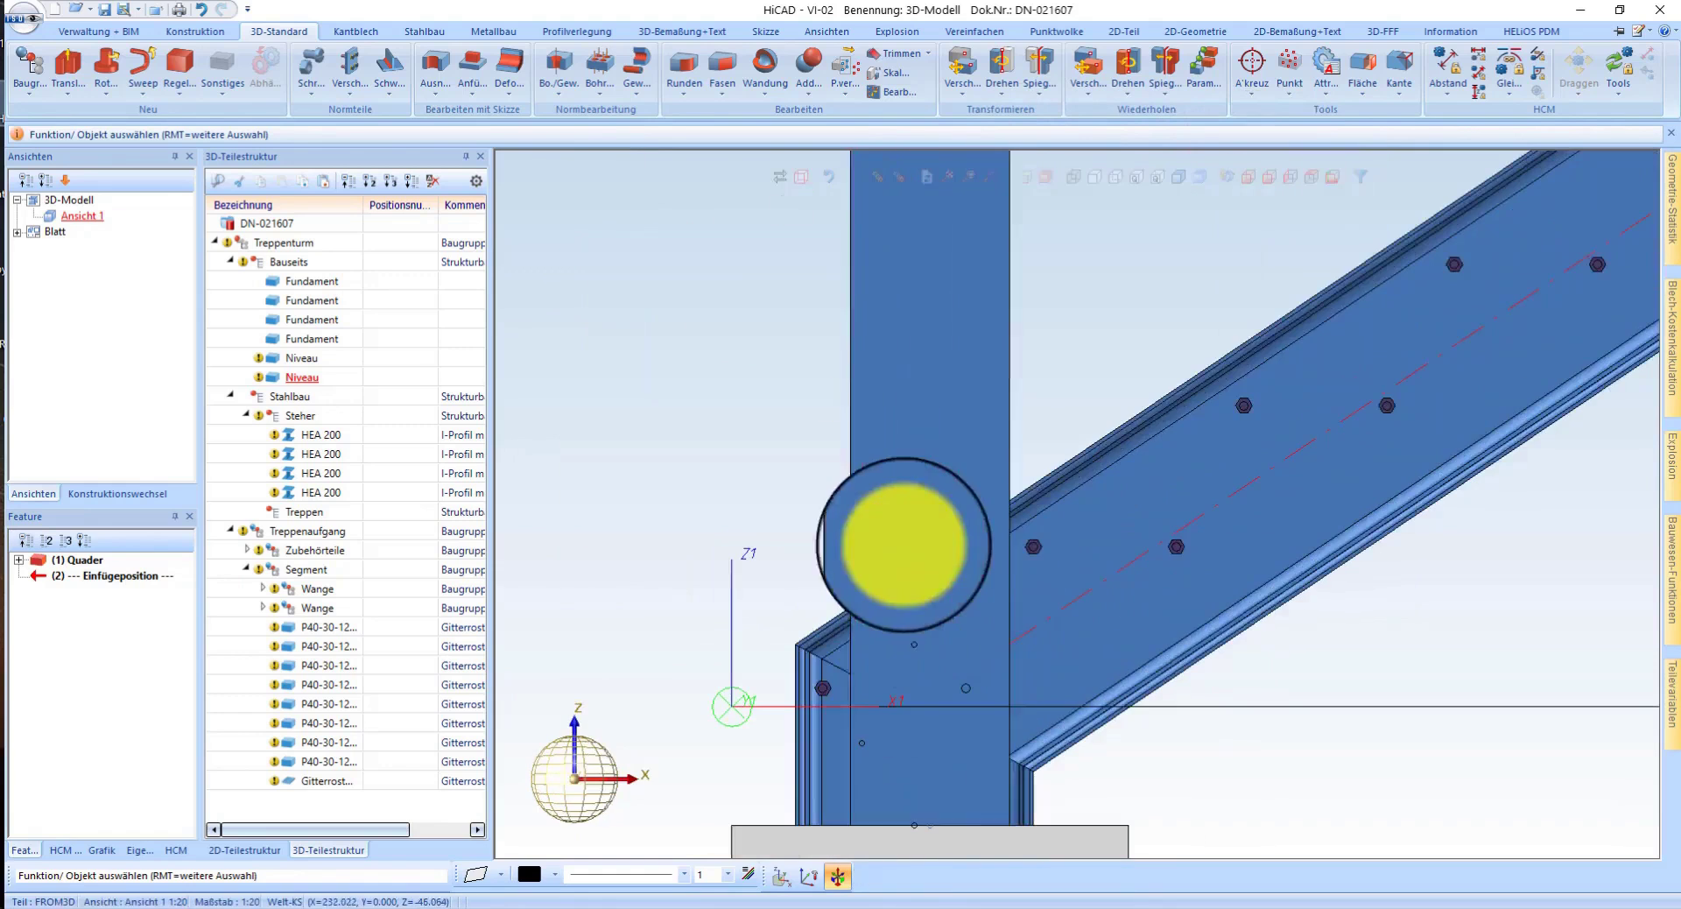
click(1073, 184)
scroll(1025, 507, down, 2)
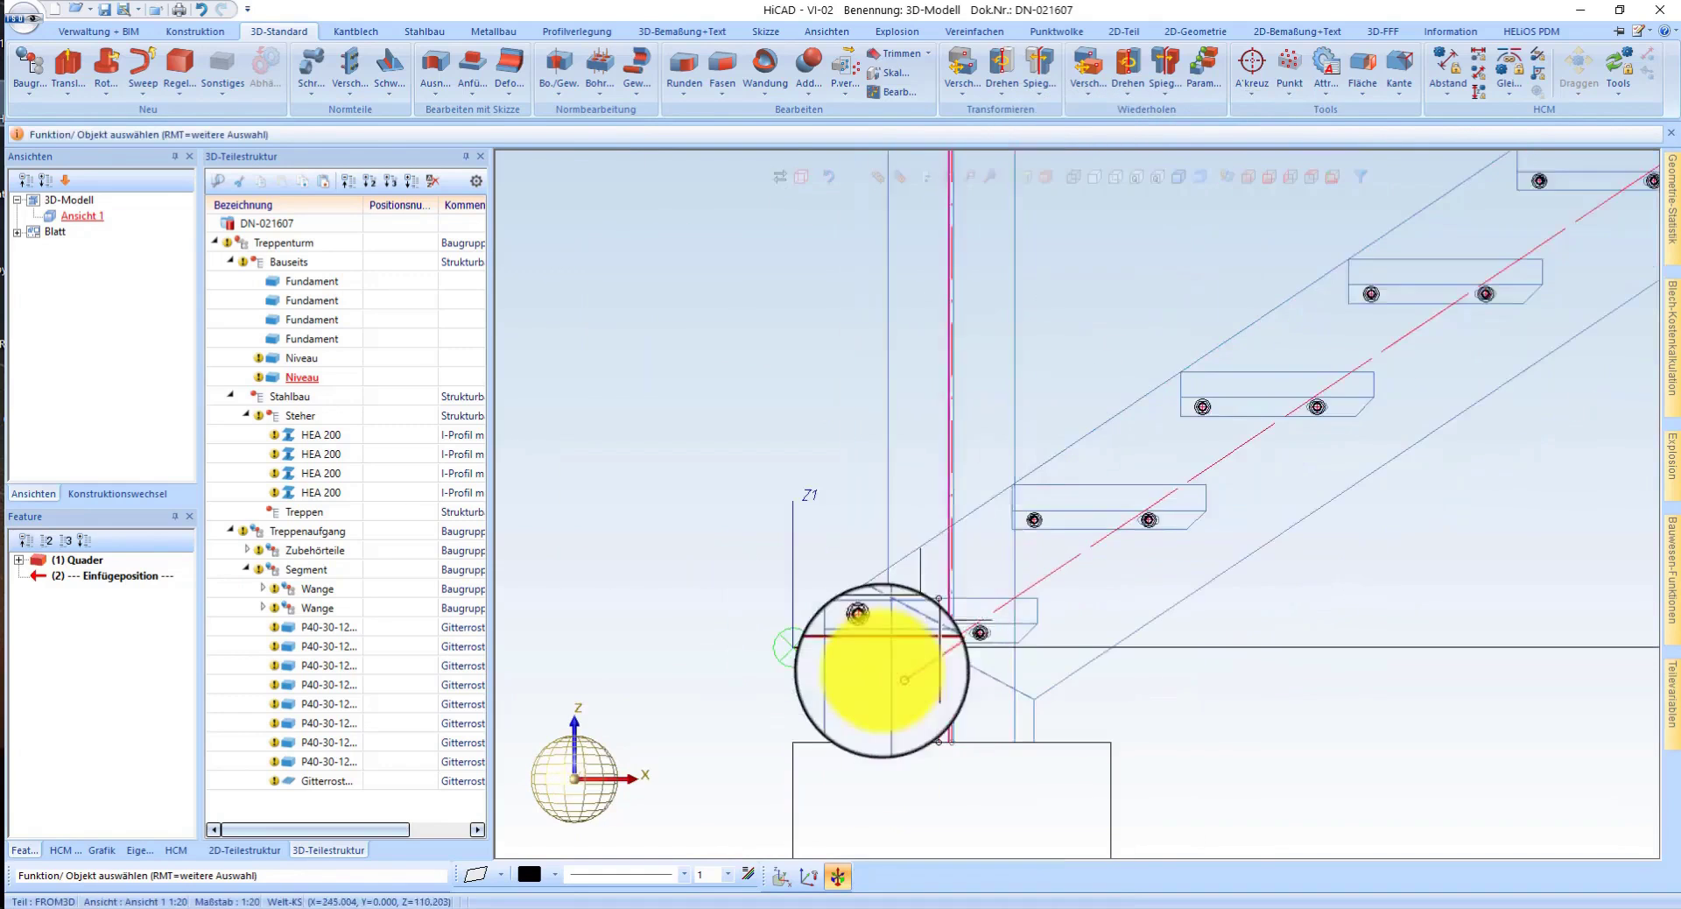
scroll(788, 537, up, 3)
scroll(1178, 306, up, 2)
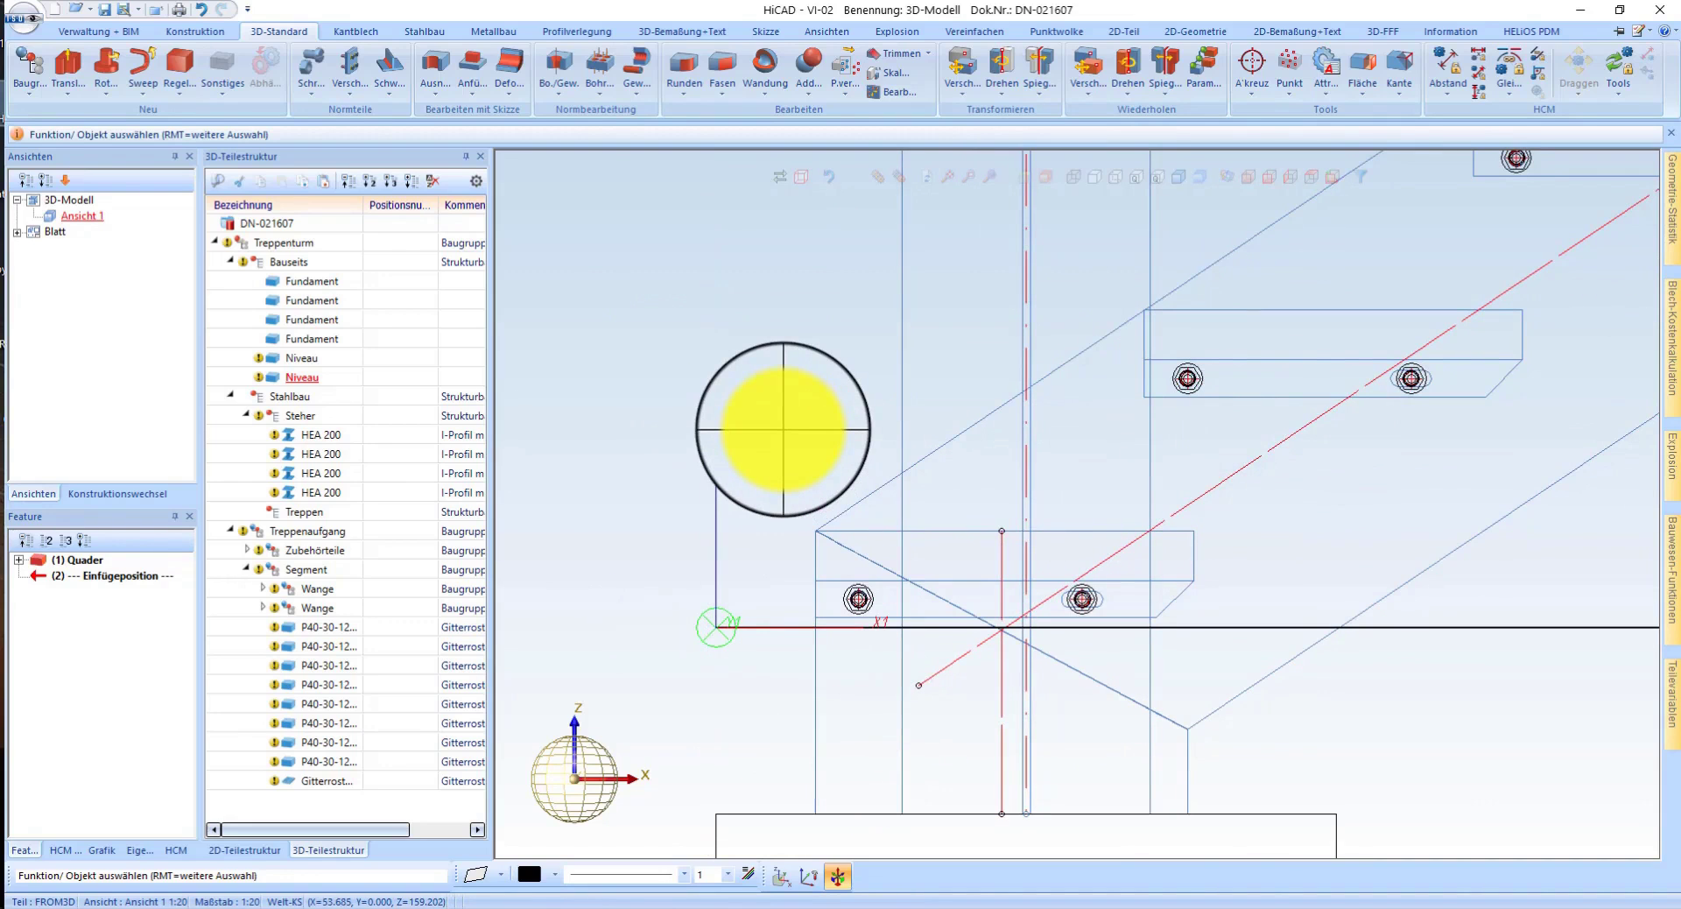
click(648, 32)
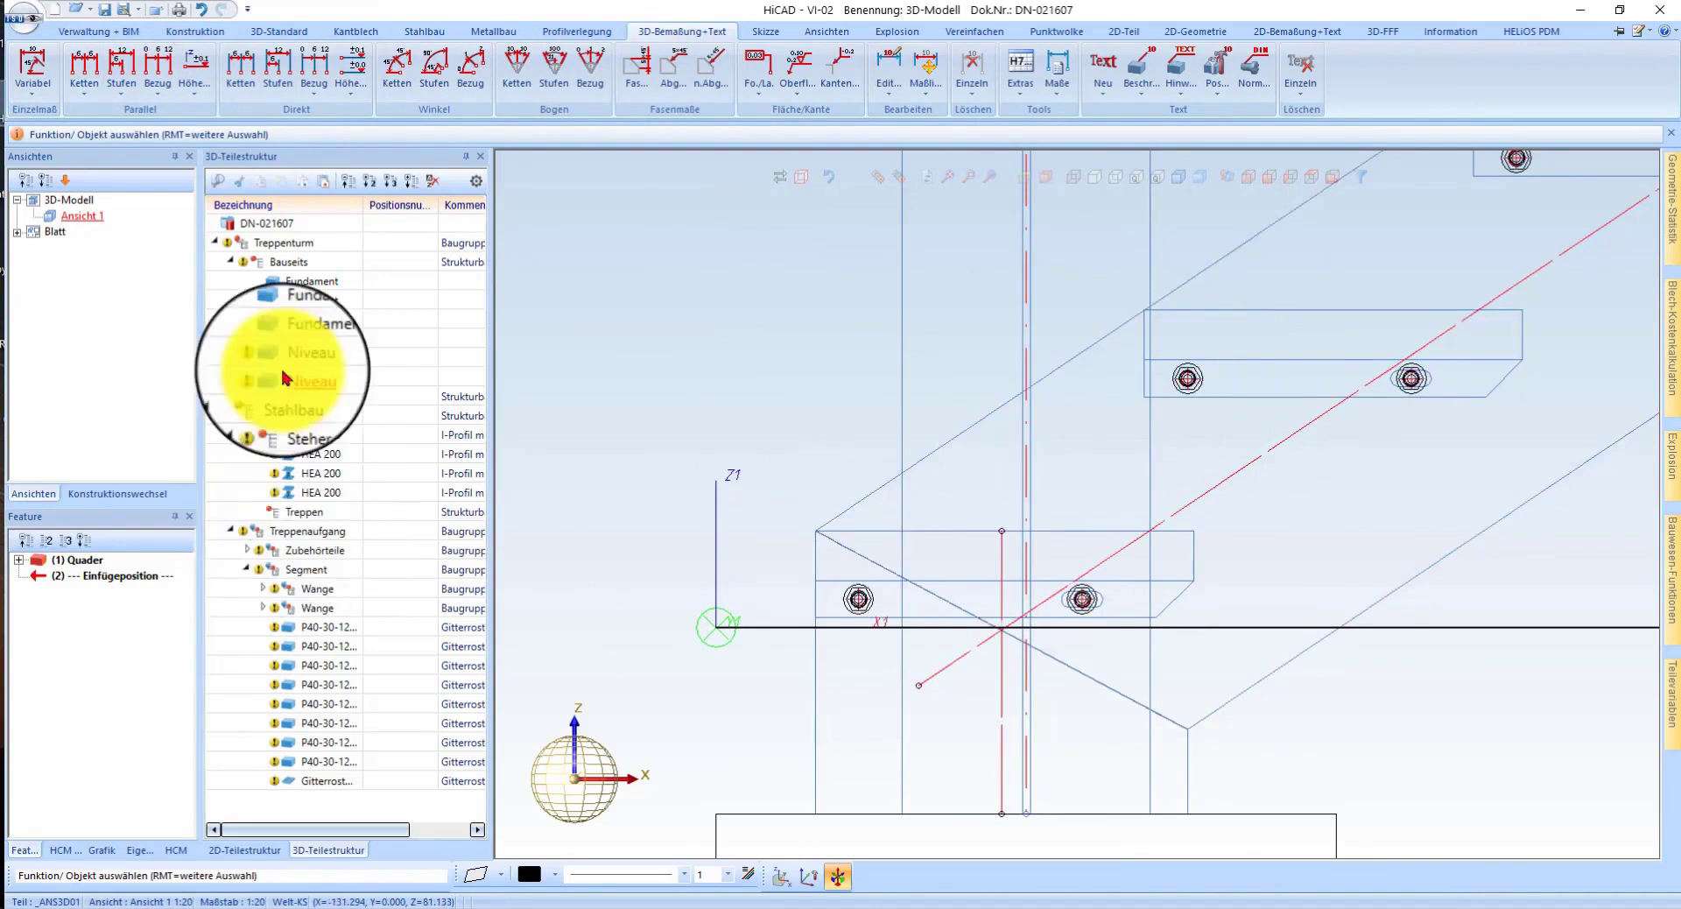
- Move the Treppenaufgang assembly 77.778 along a line element
click(298, 536)
right_click(299, 536)
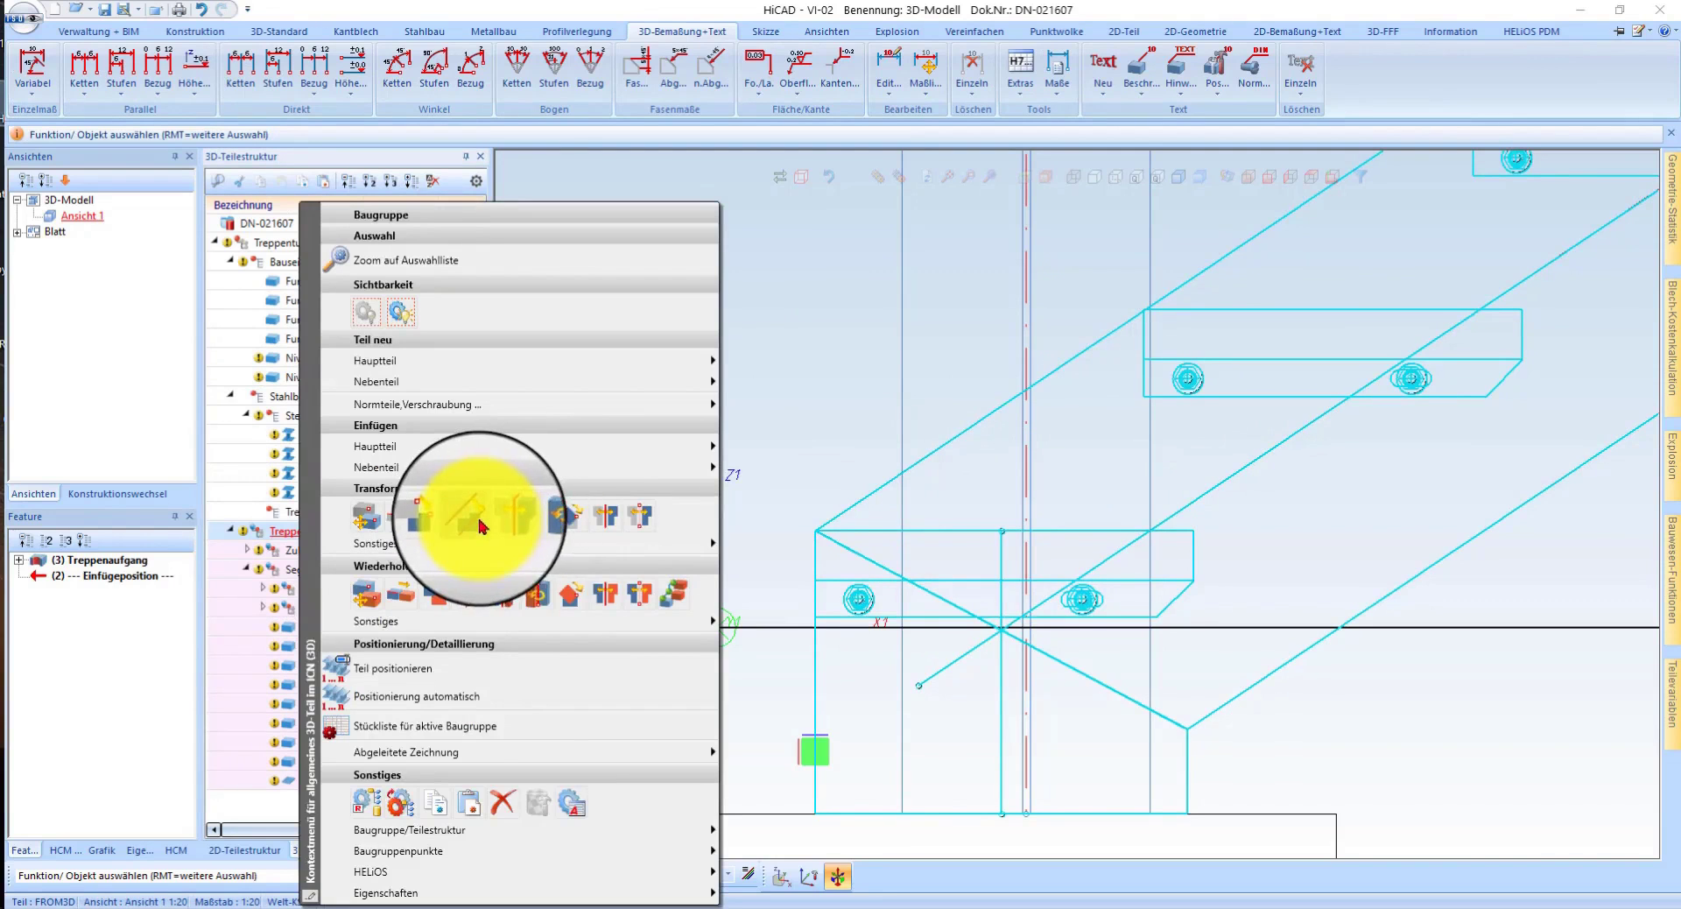
click(480, 523)
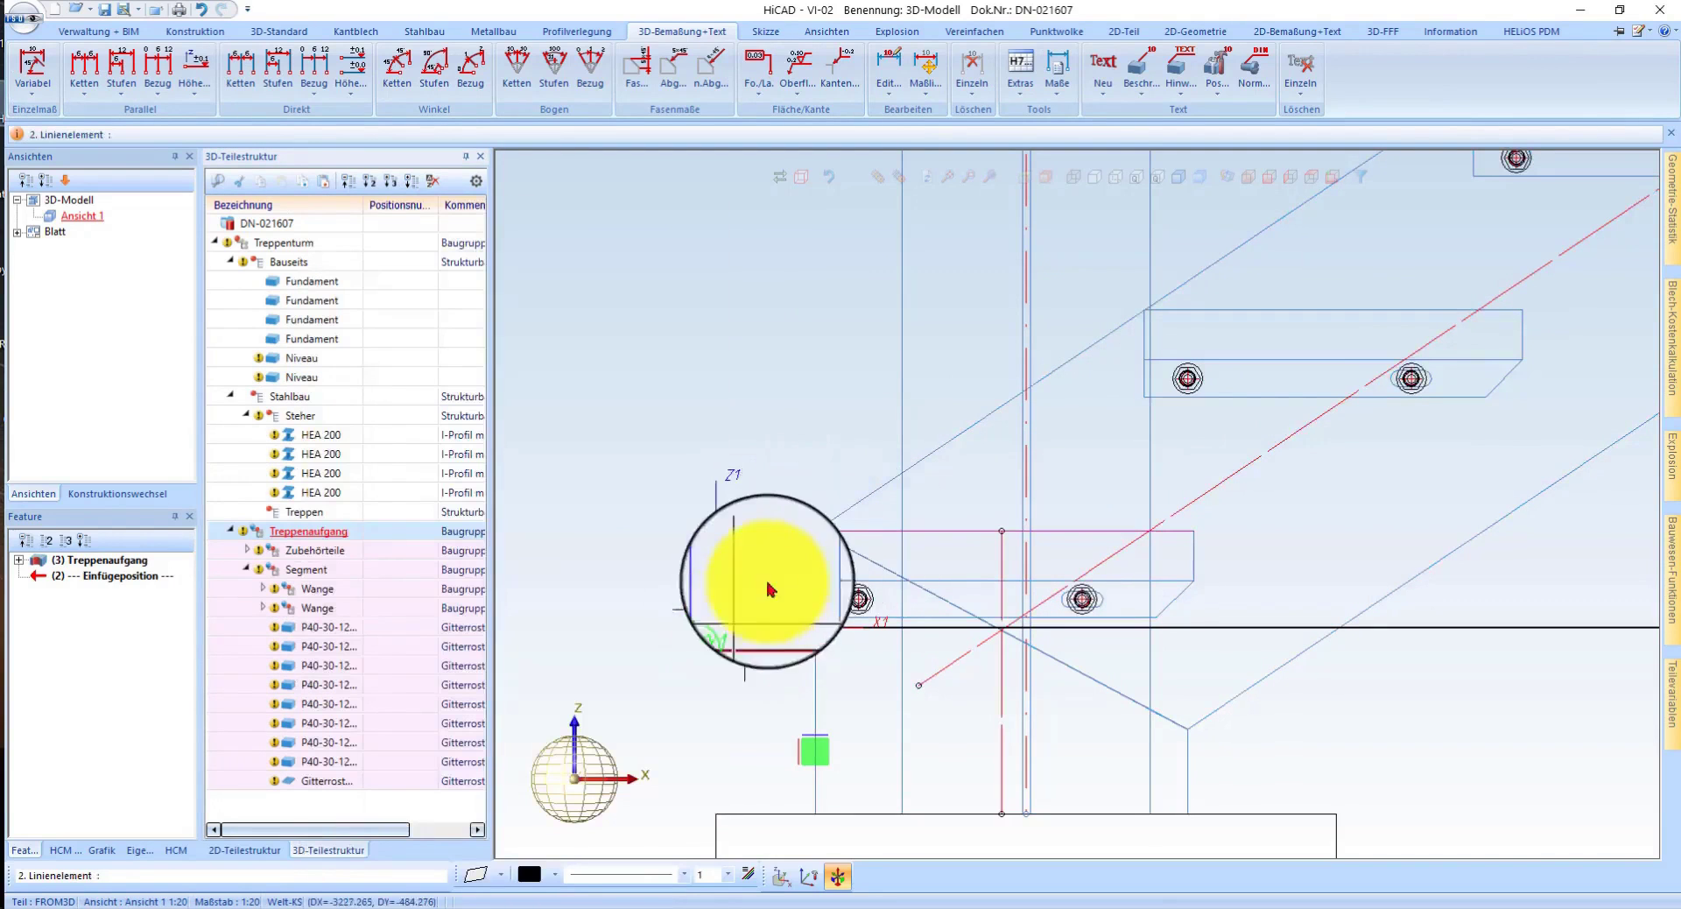
click(786, 515)
key(Return)
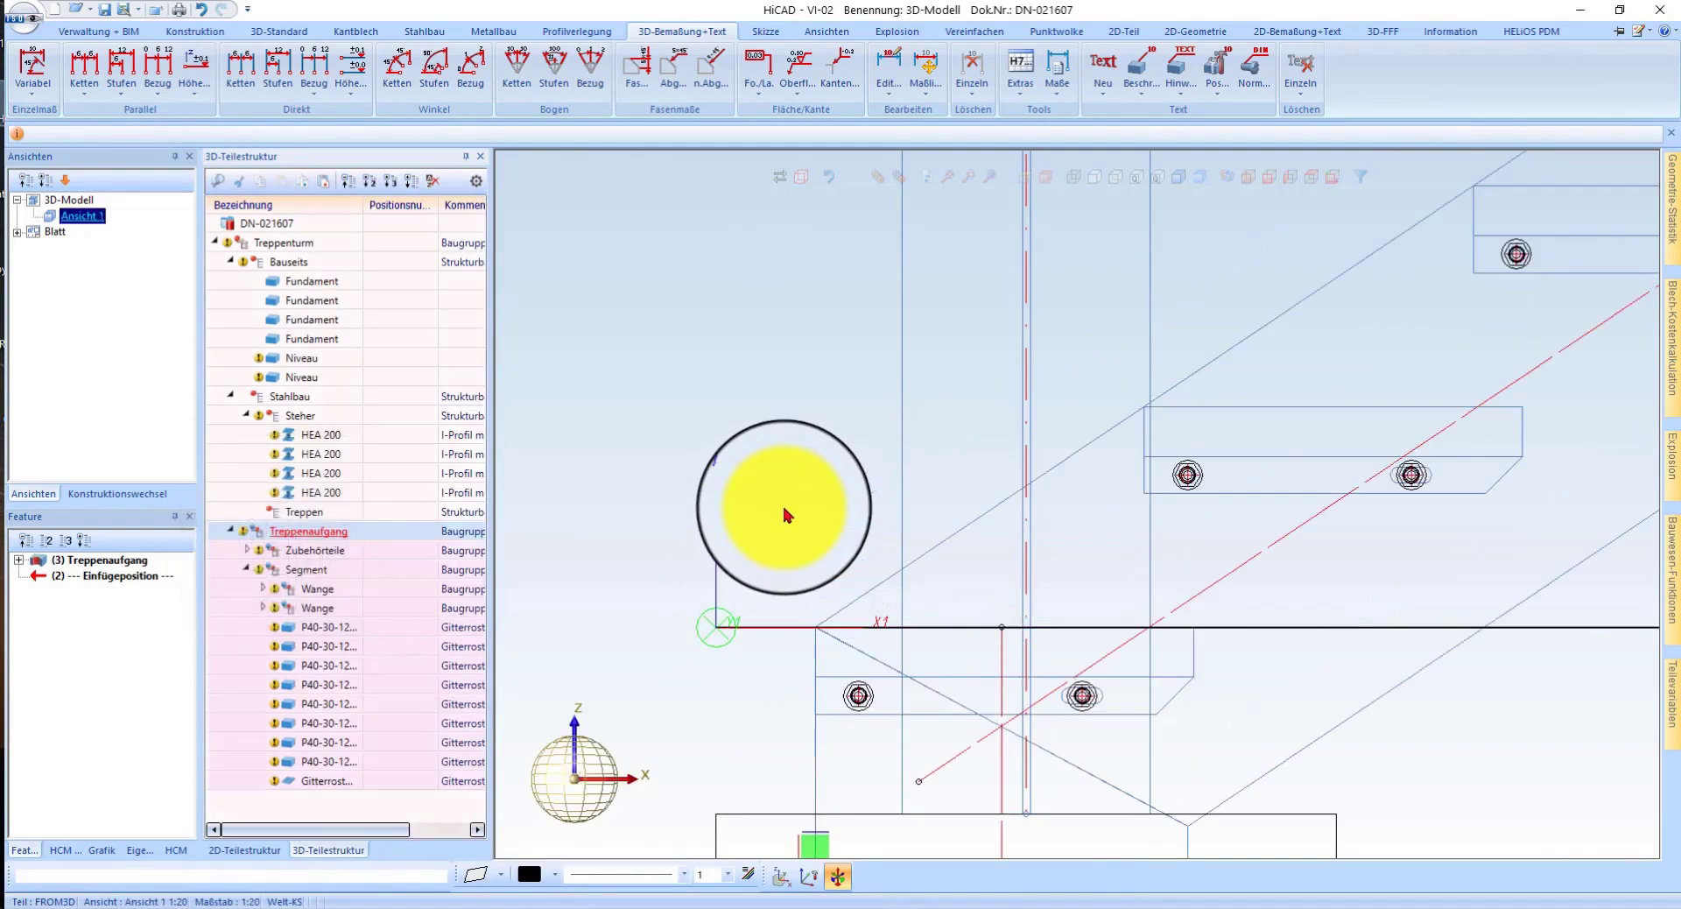
- Move the Treppenaufgang a further 177.778, then show the model shaded in isometric view
right_click(289, 531)
click(528, 514)
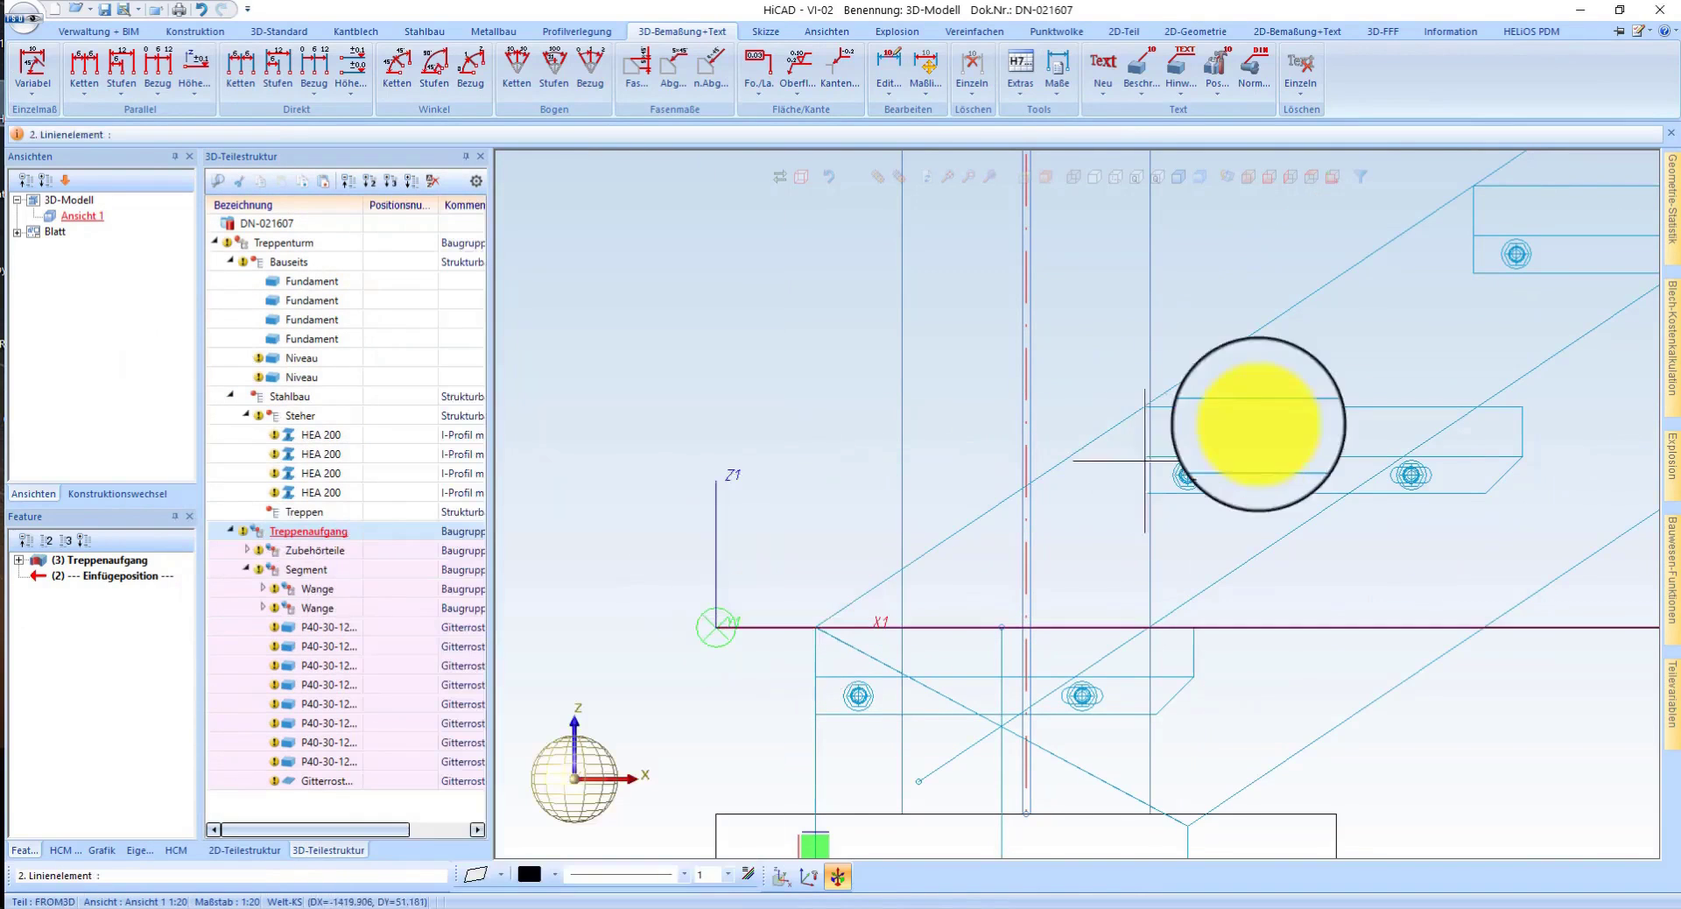
right_click(1573, 435)
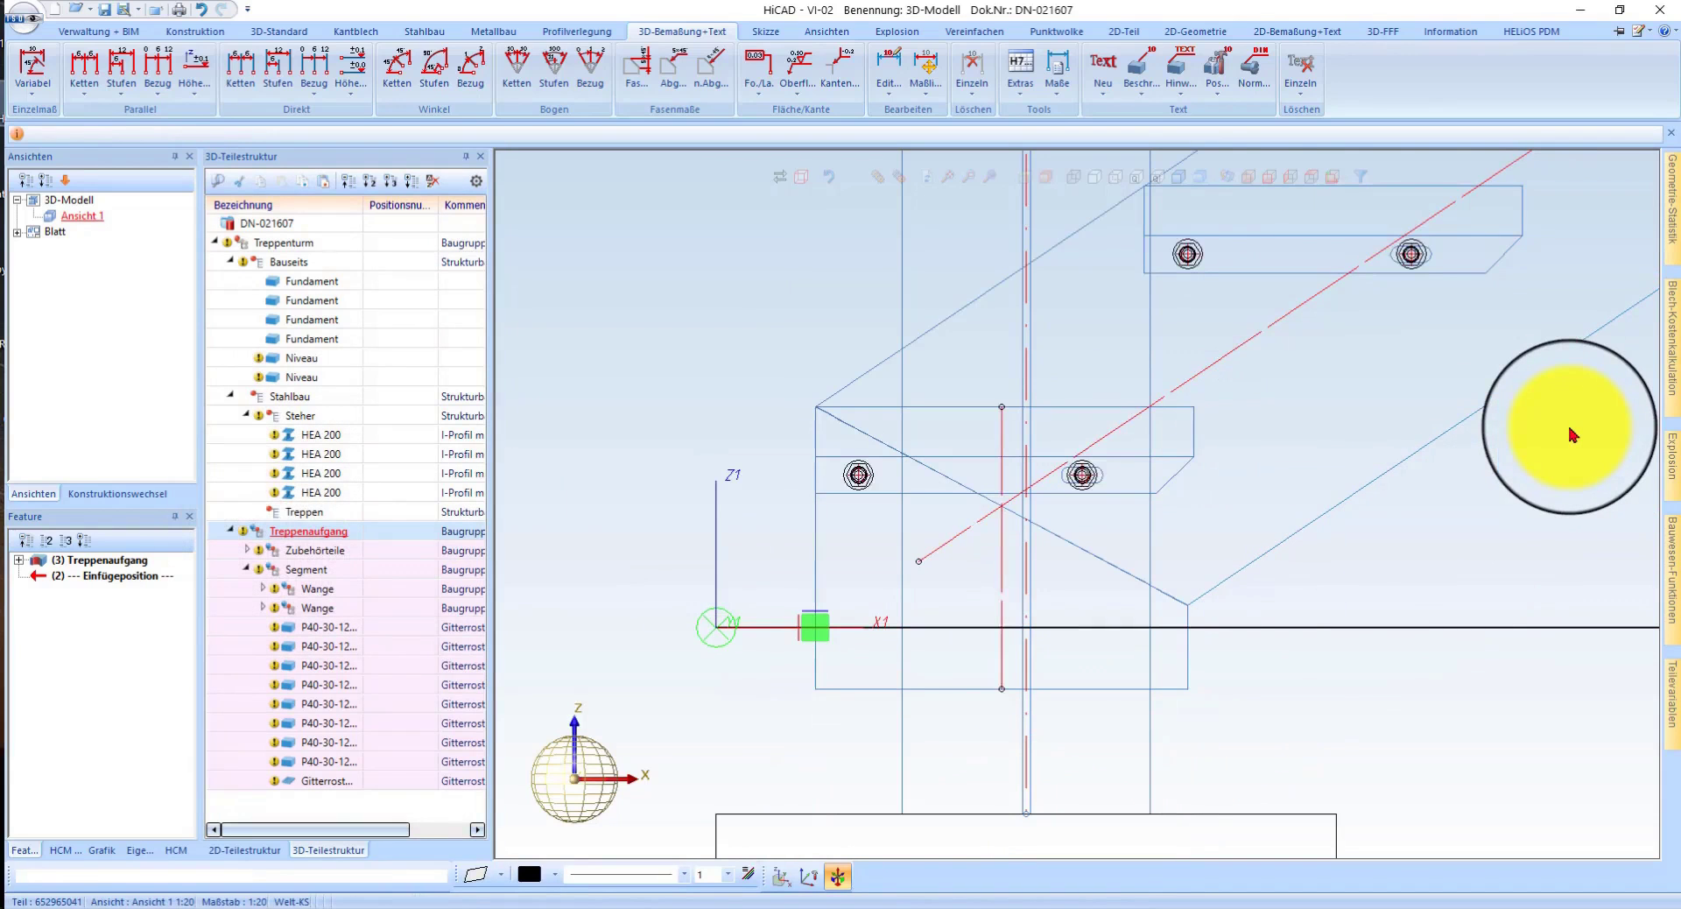
scroll(769, 569, down, 2)
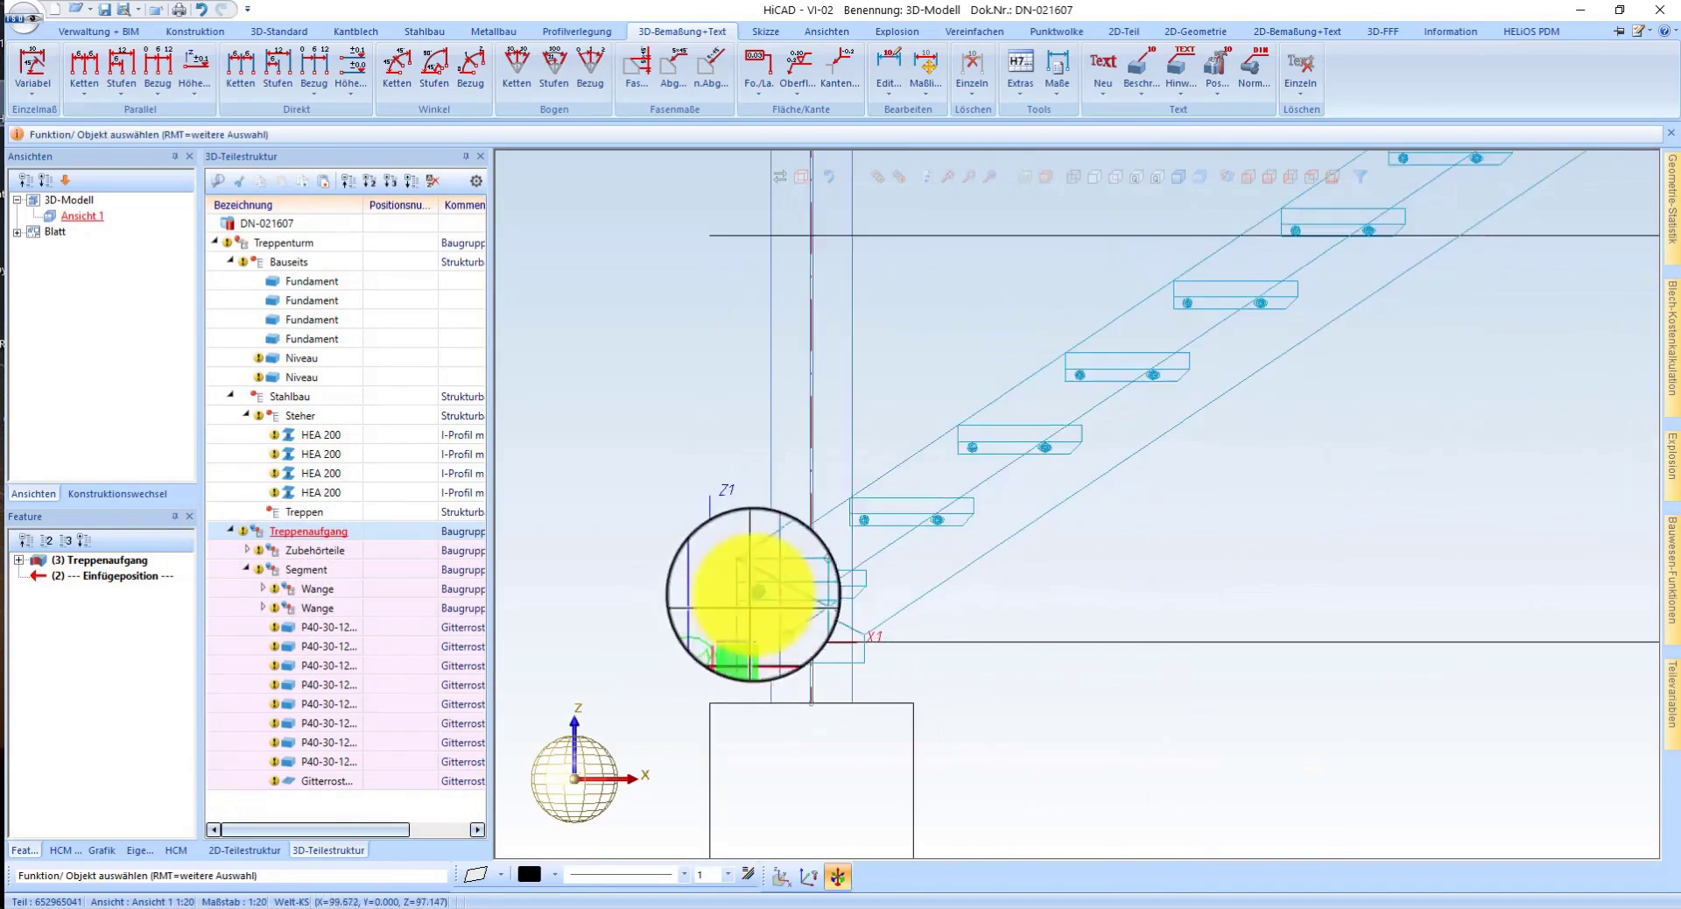
scroll(876, 490, down, 2)
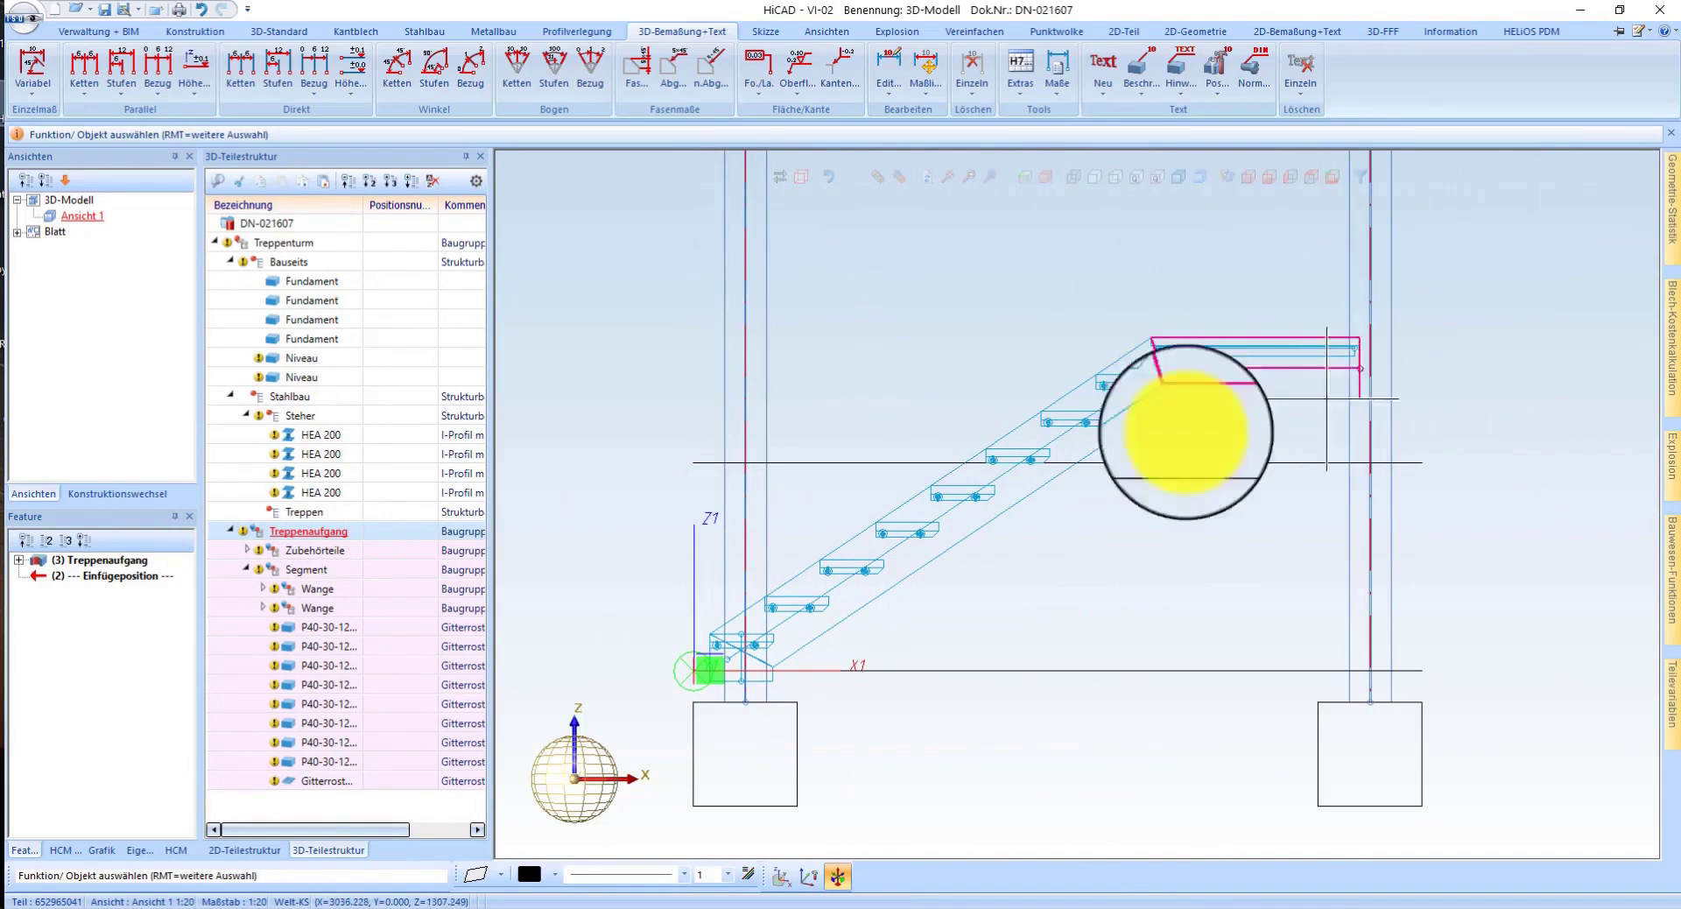
click(1179, 182)
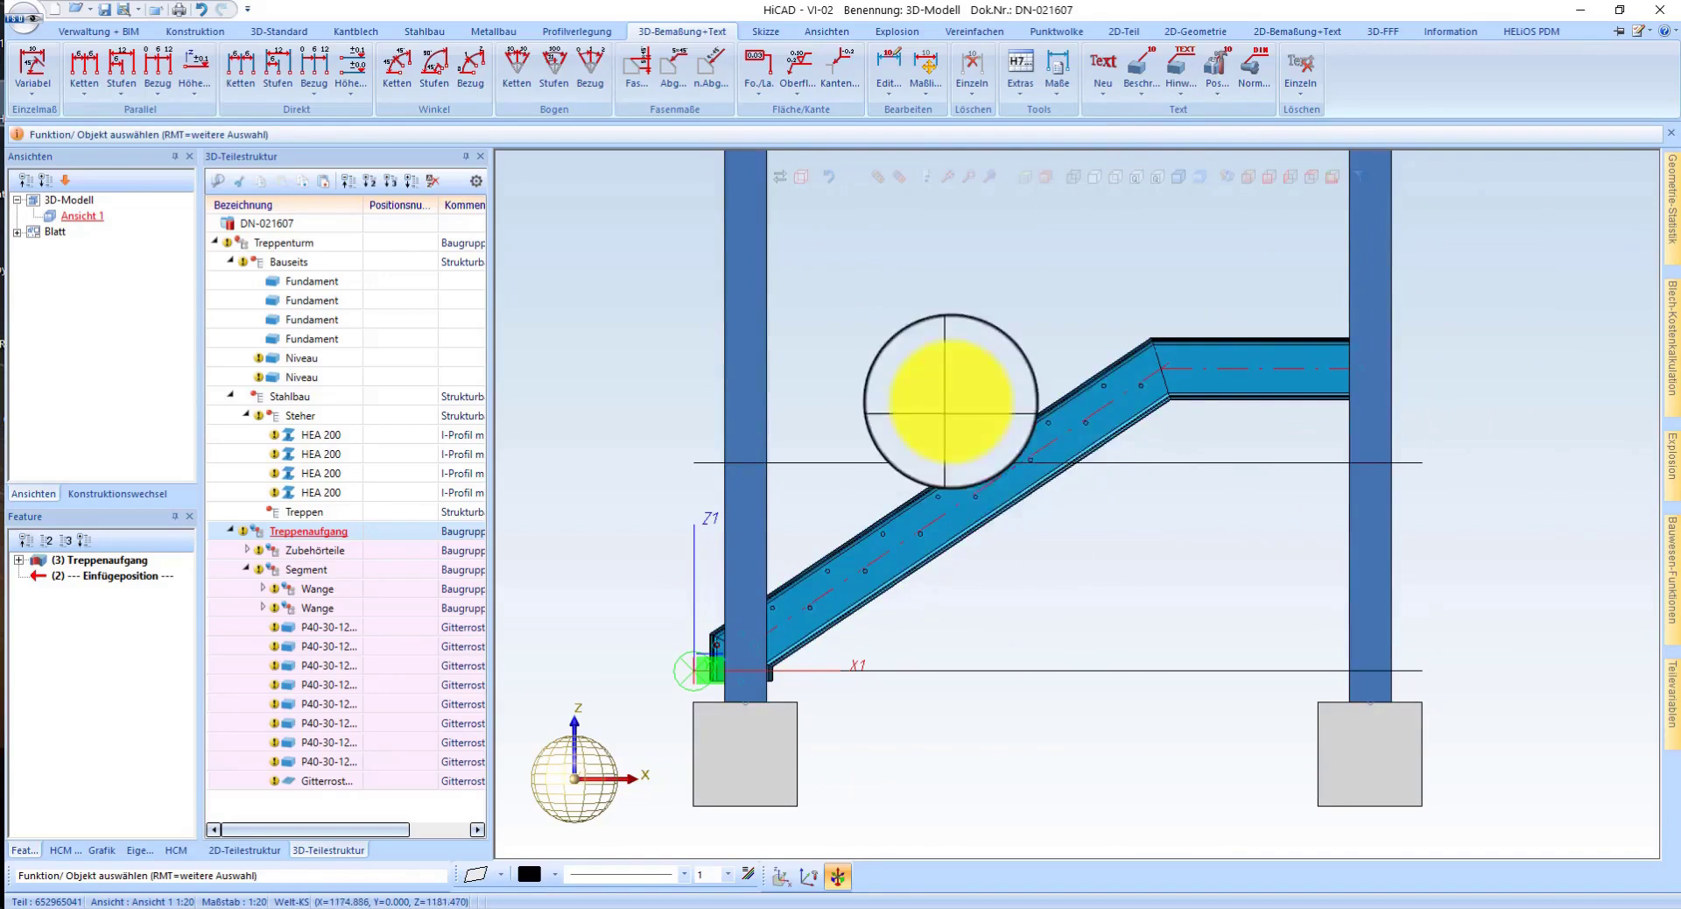
middle_drag(1025, 440, 1124, 485)
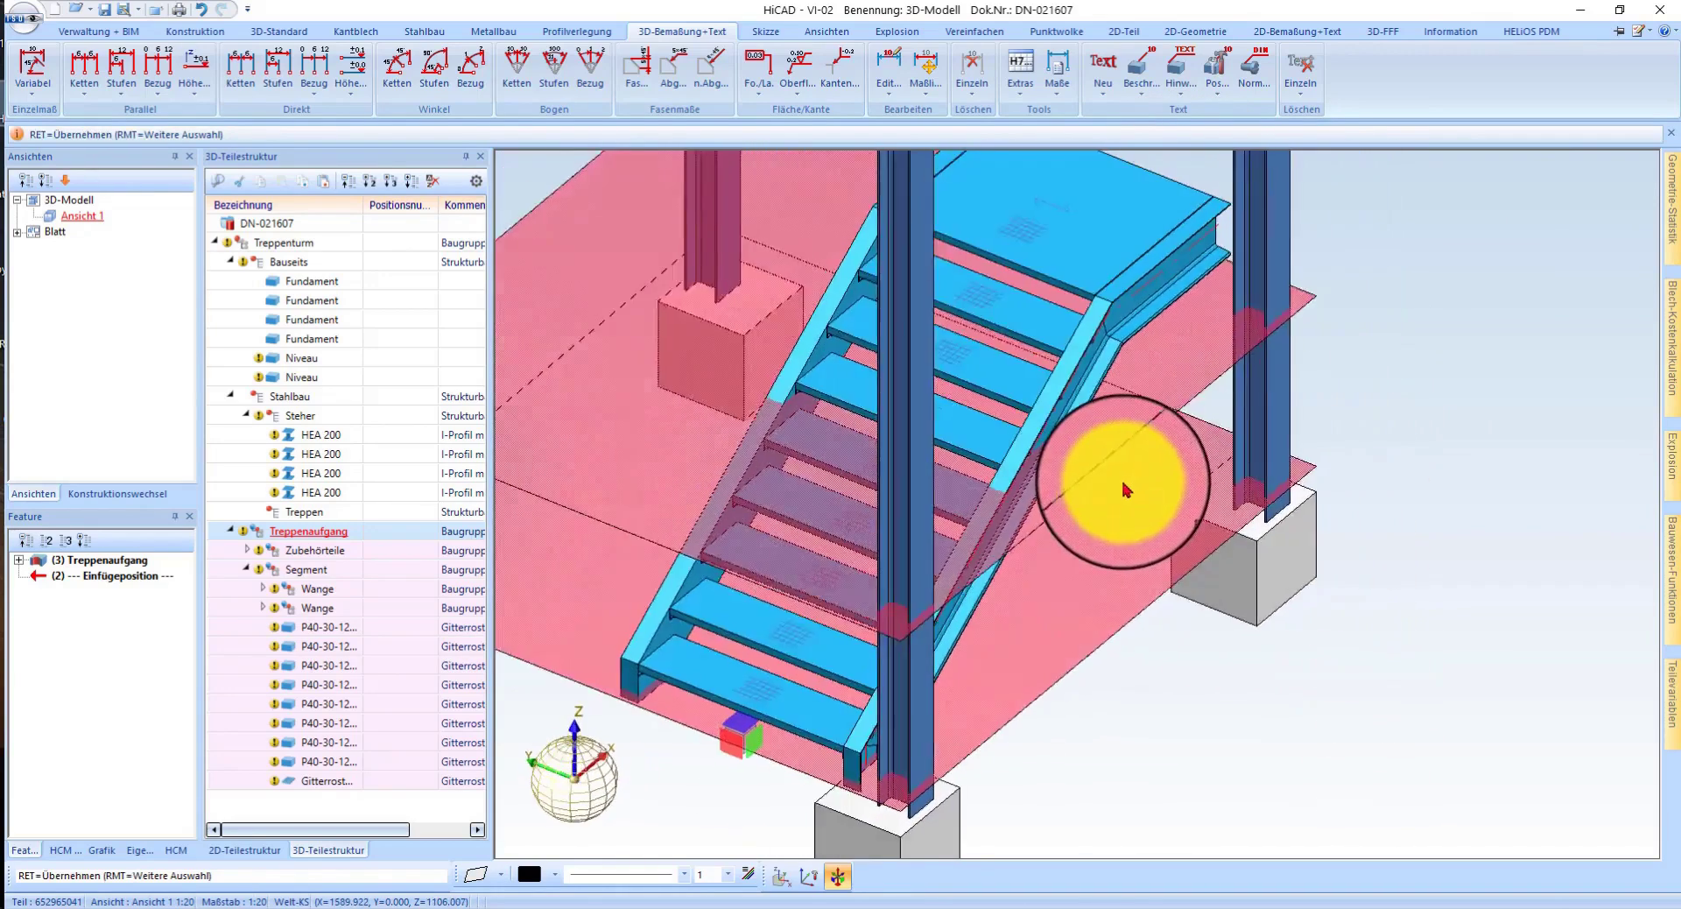
- Dismiss the HELIOS warning and turn the model to view the stair
scroll(1123, 467, down, 5)
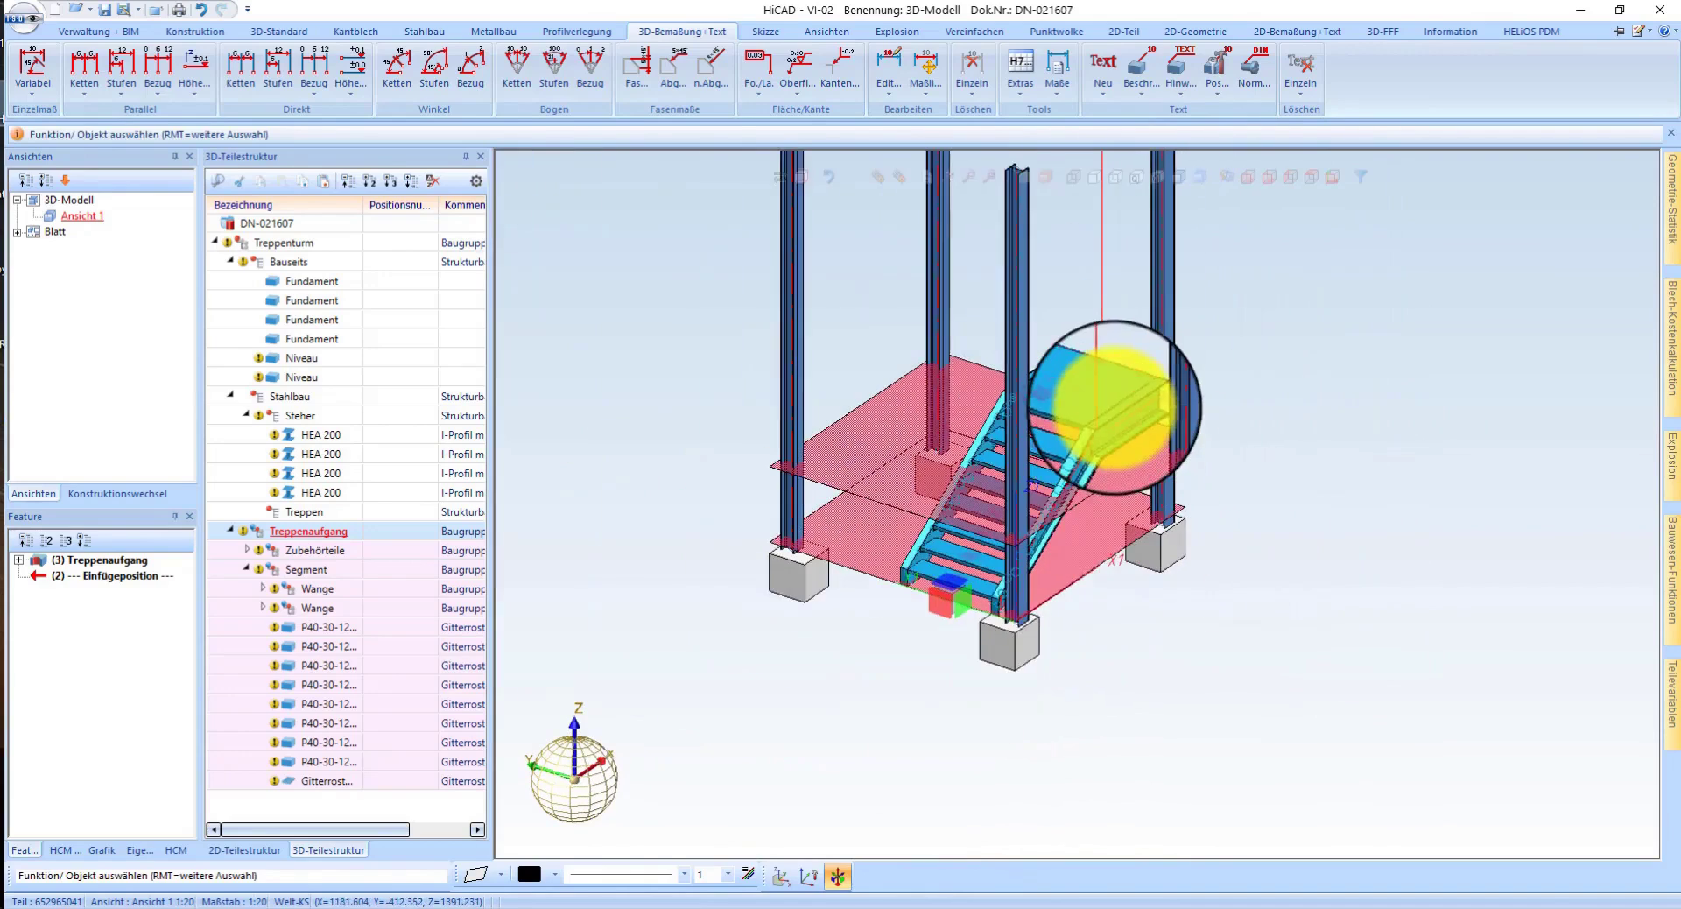
mouse_move(1113, 408)
middle_down()
mouse_move(984, 435)
mouse_move(1076, 413)
middle_up()
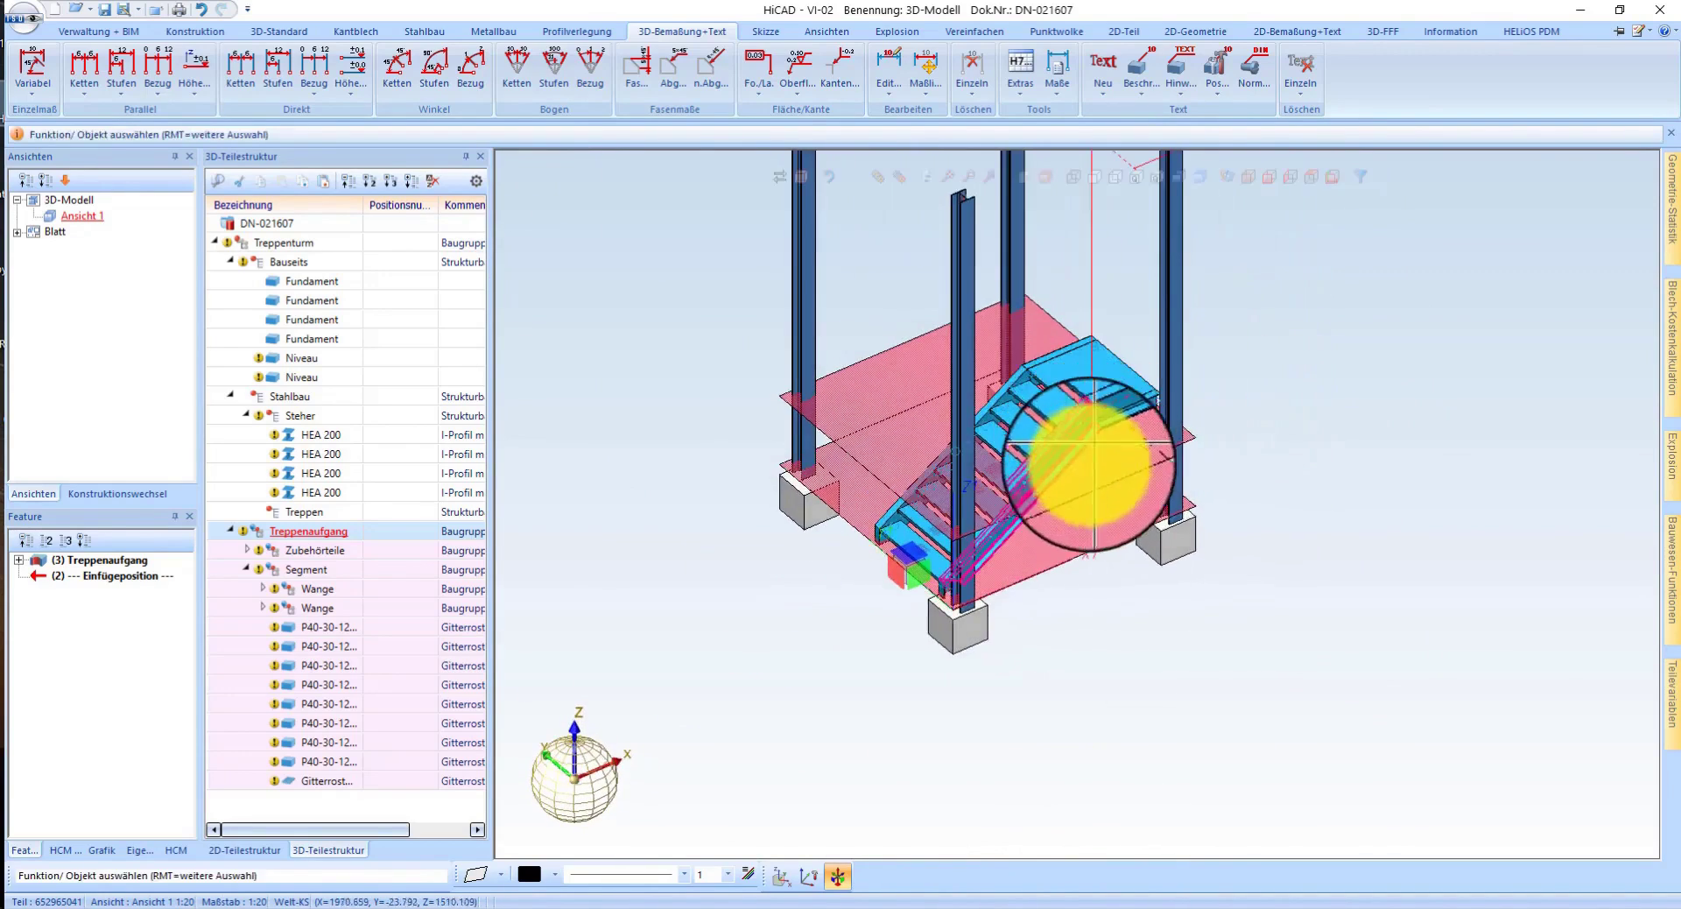
click(847, 494)
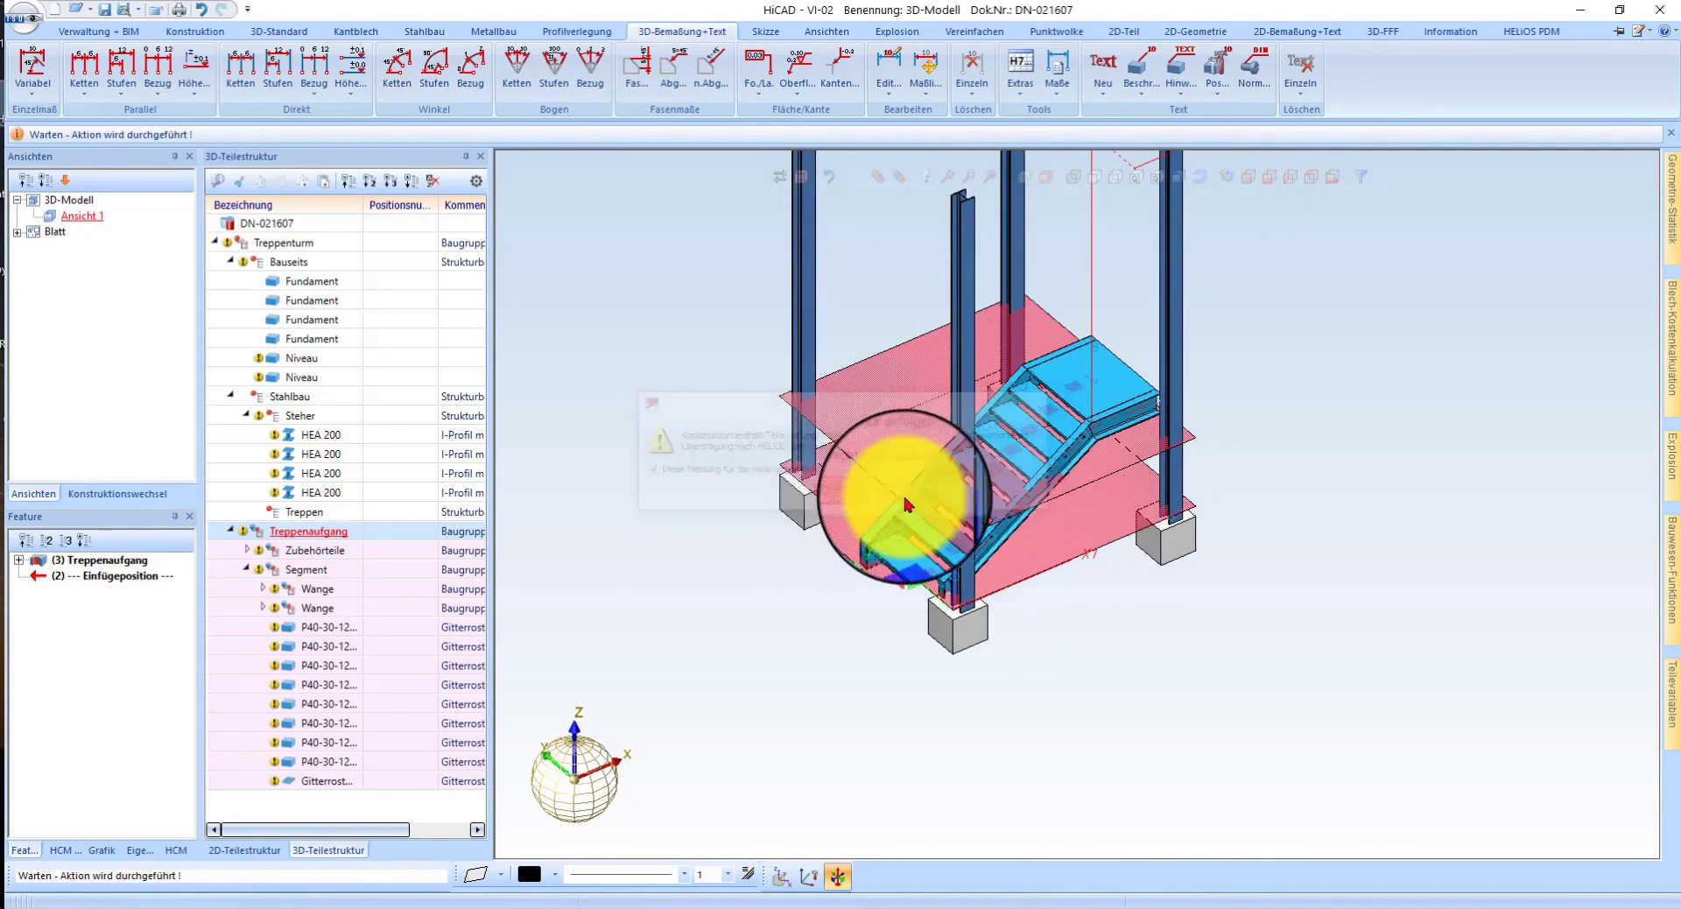
mouse_move(906, 503)
middle_down()
mouse_move(1089, 515)
mouse_move(1058, 492)
mouse_move(1062, 406)
mouse_move(1068, 452)
mouse_move(826, 464)
middle_up()
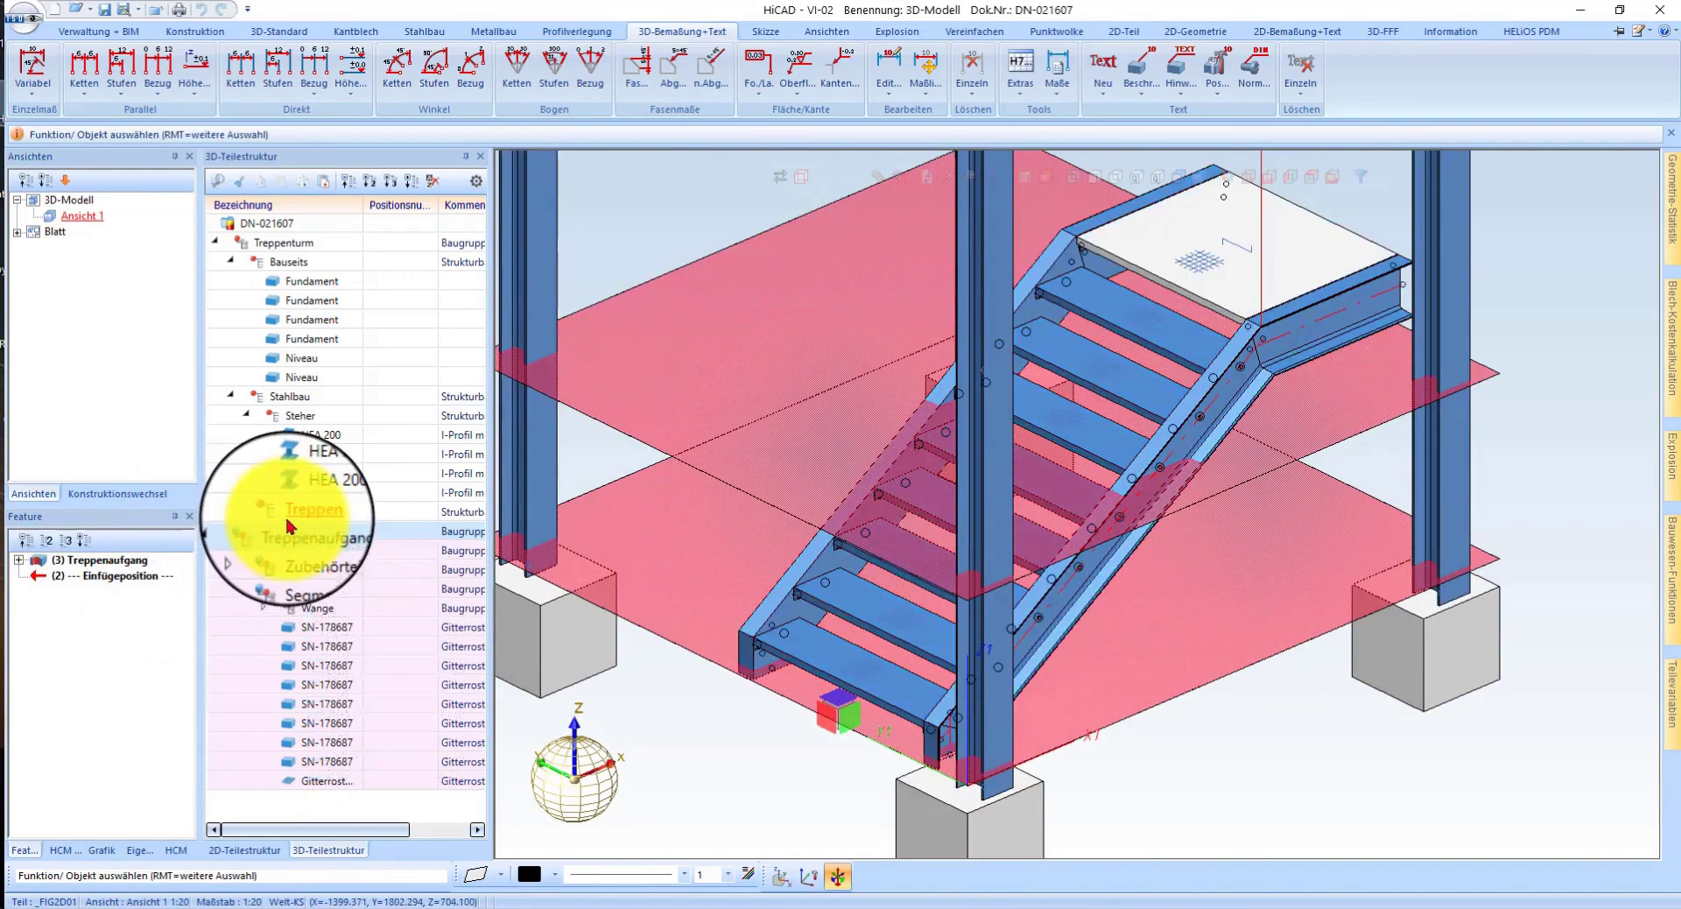
click(114, 568)
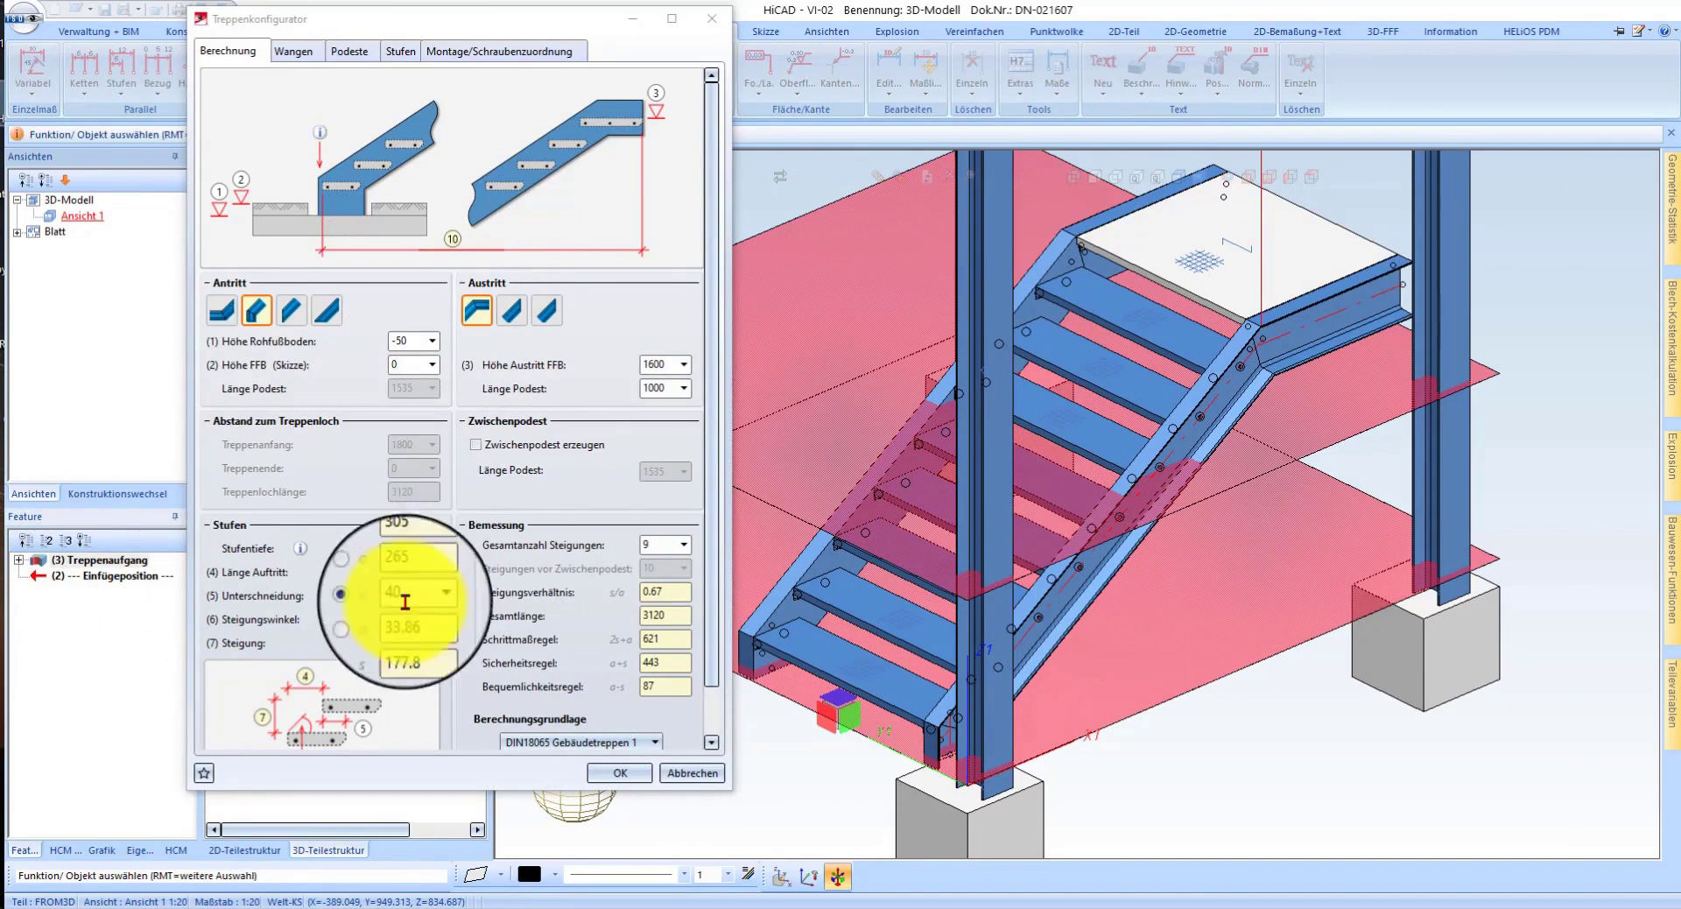
scroll(656, 544, down, 1)
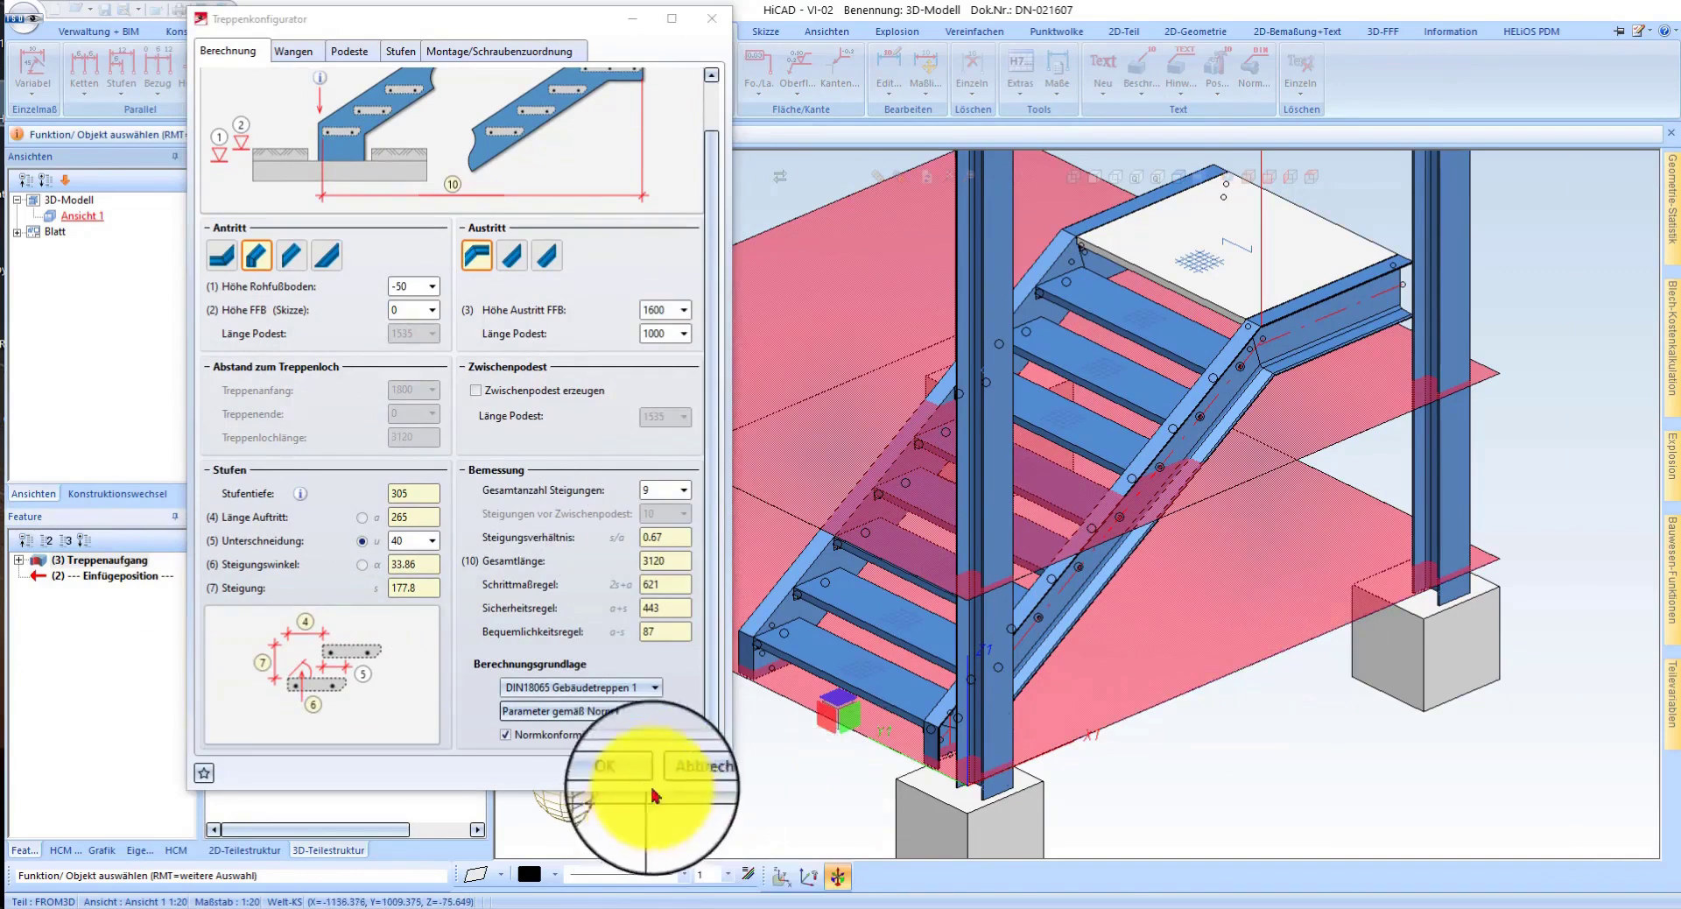
scroll(431, 322, up, 1)
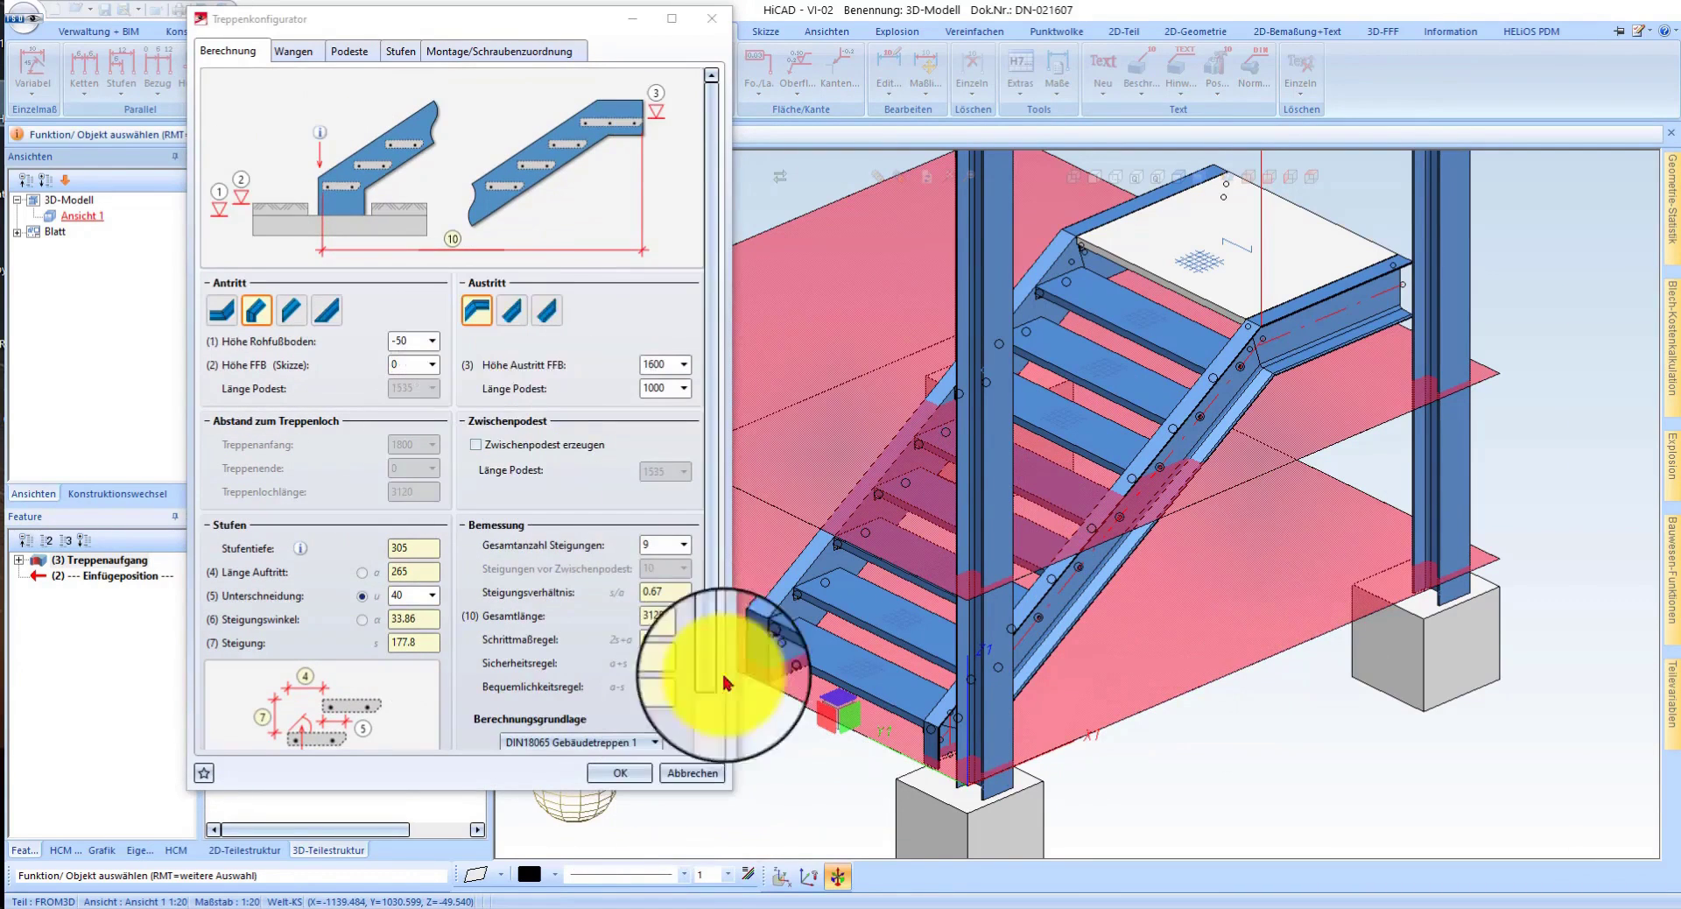
scroll(555, 481, down, 1)
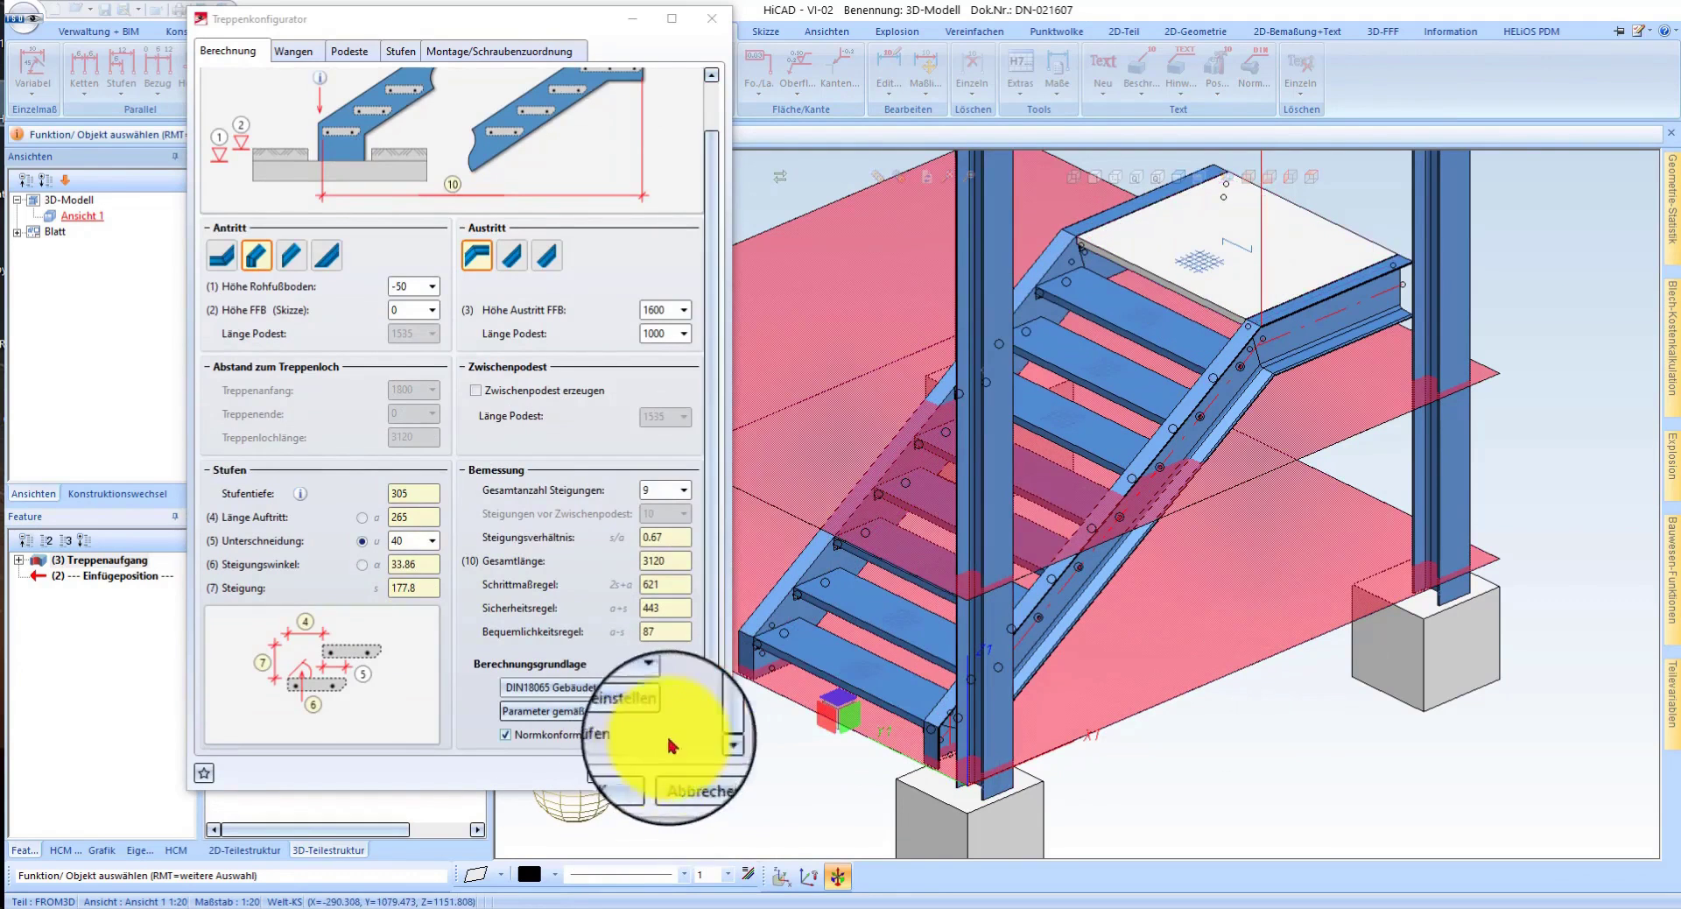
click(705, 777)
scroll(1068, 377, down, 4)
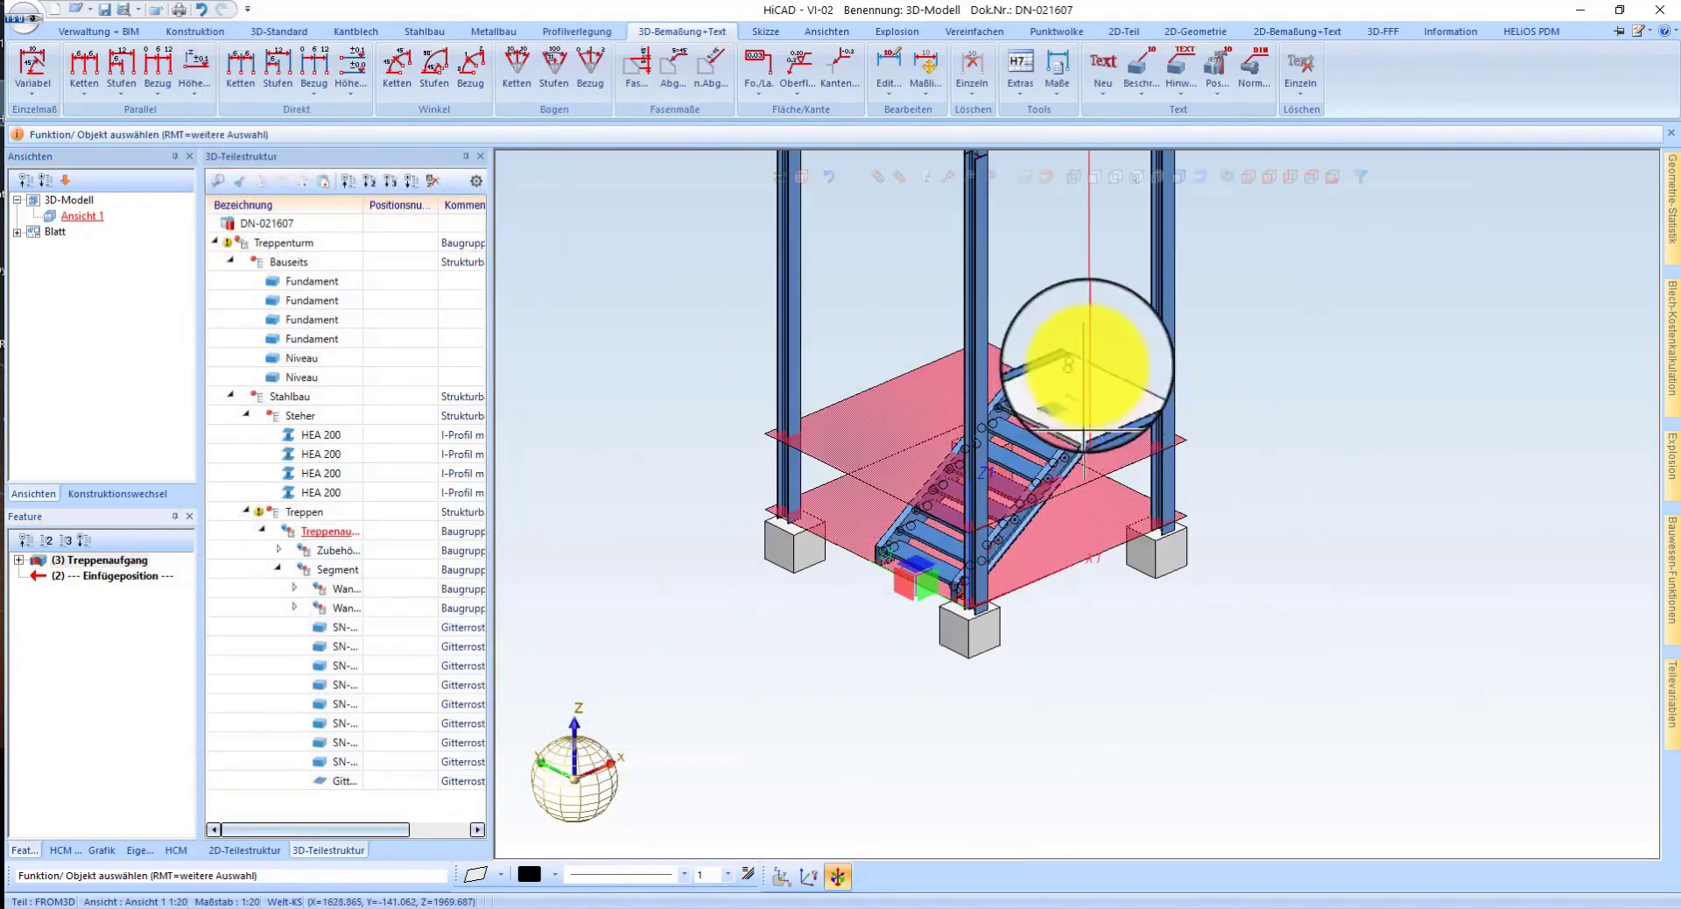
- Copy the Treppenaufgang stair via 2 3D points, from its bottom start to the landing
scroll(1077, 486, up, 4)
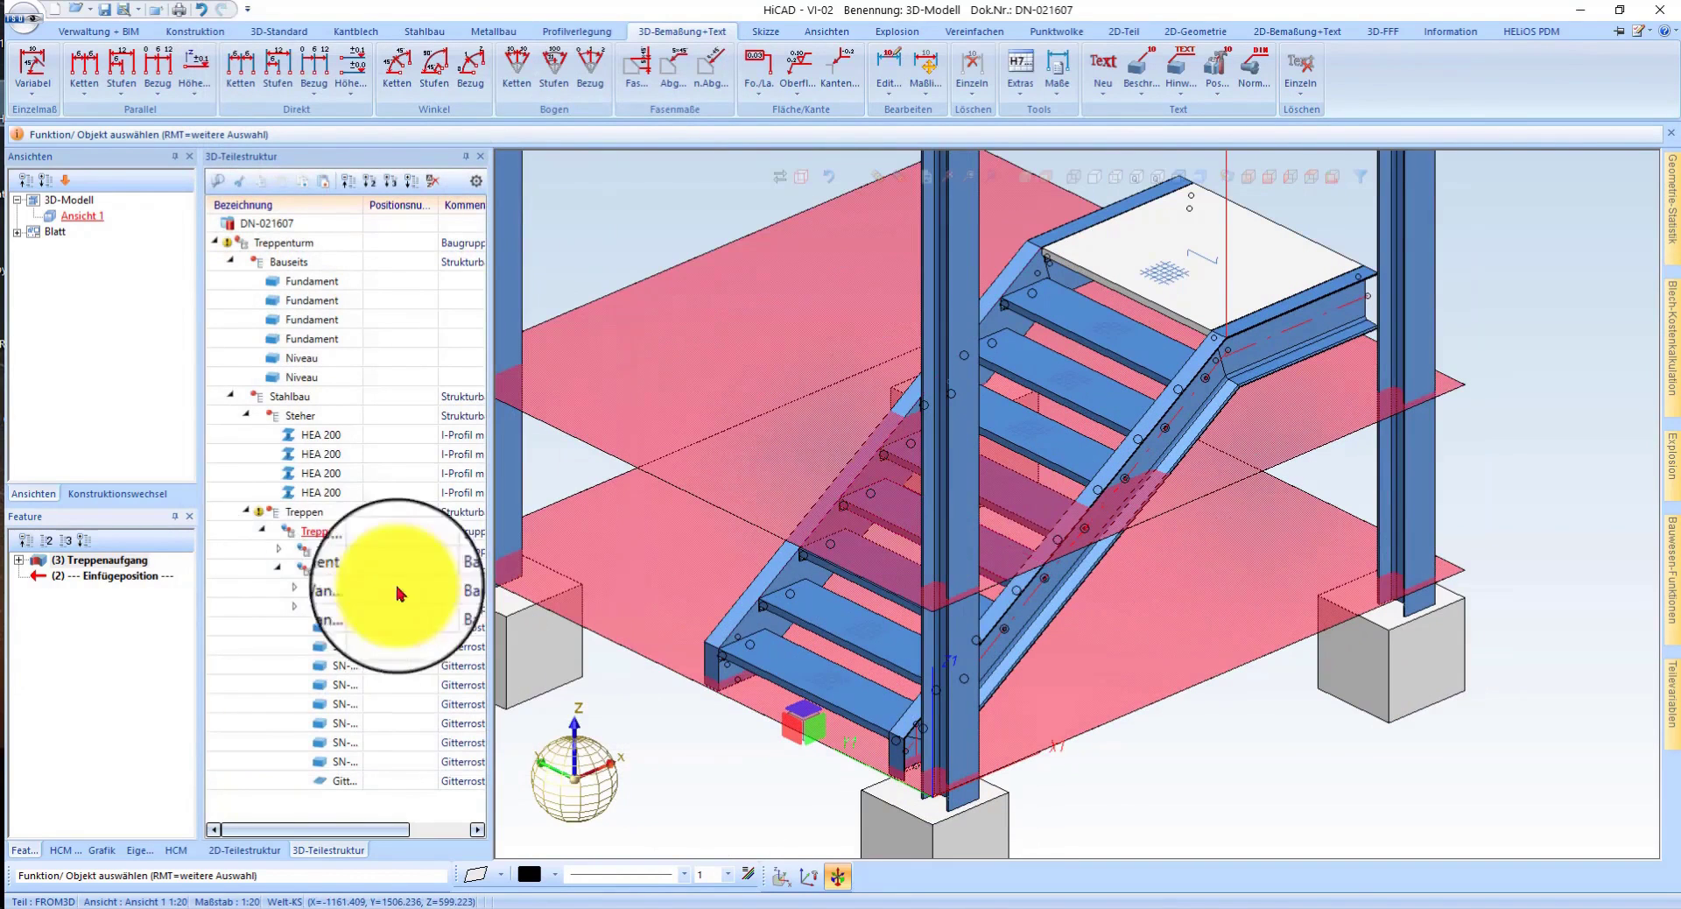
right_click(338, 542)
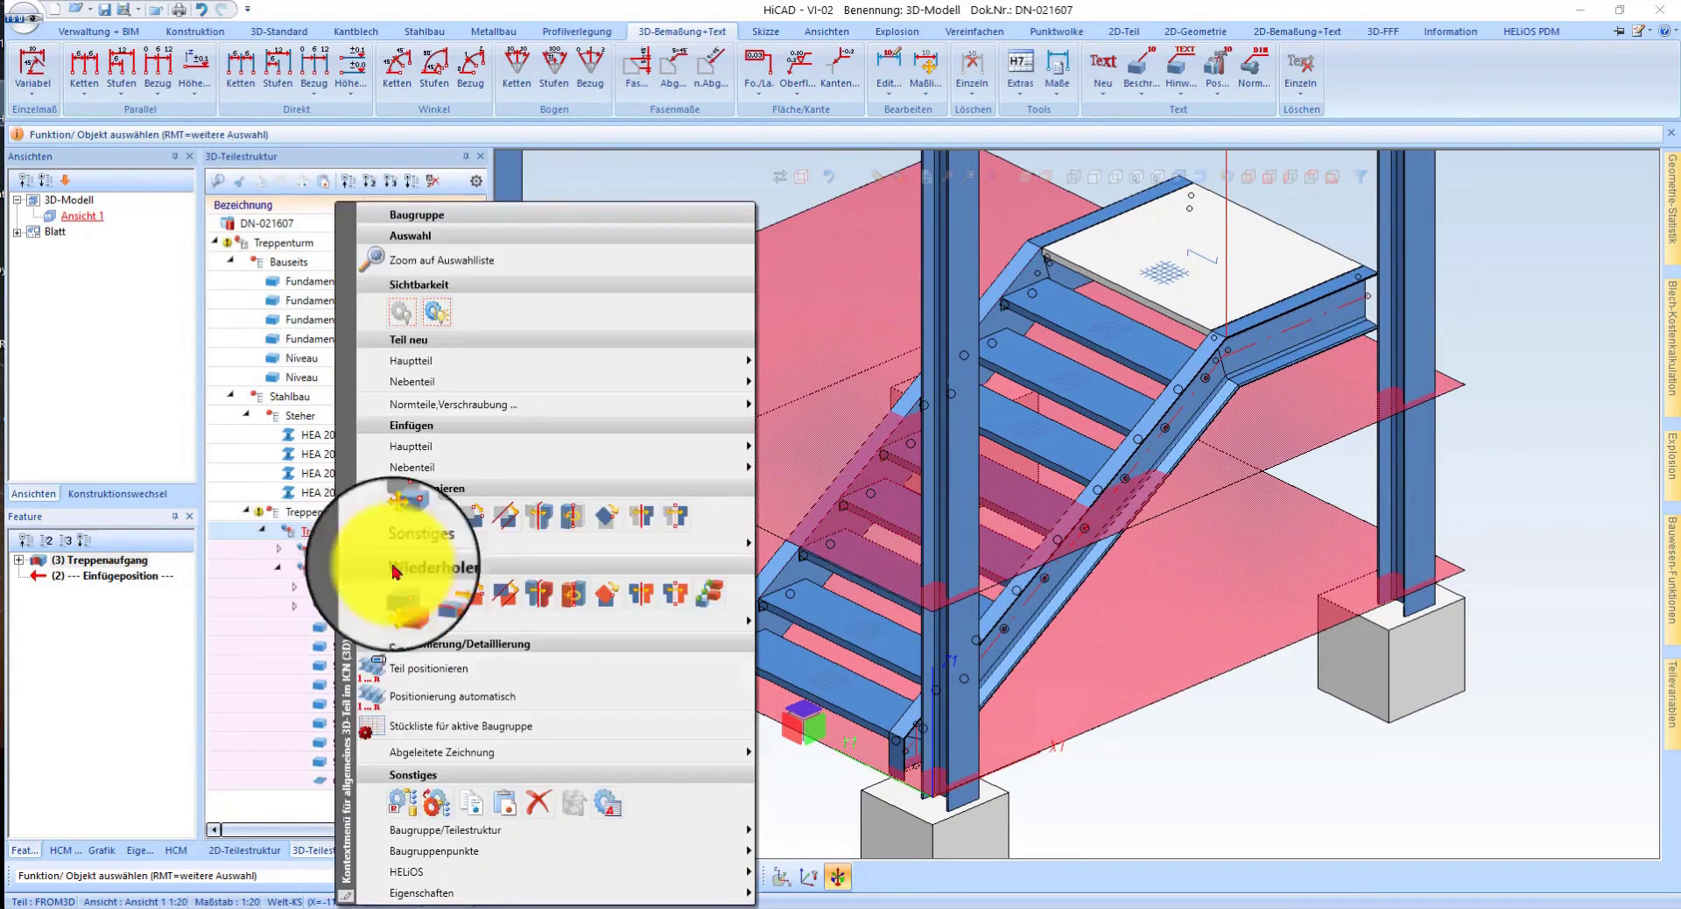
click(410, 607)
click(493, 770)
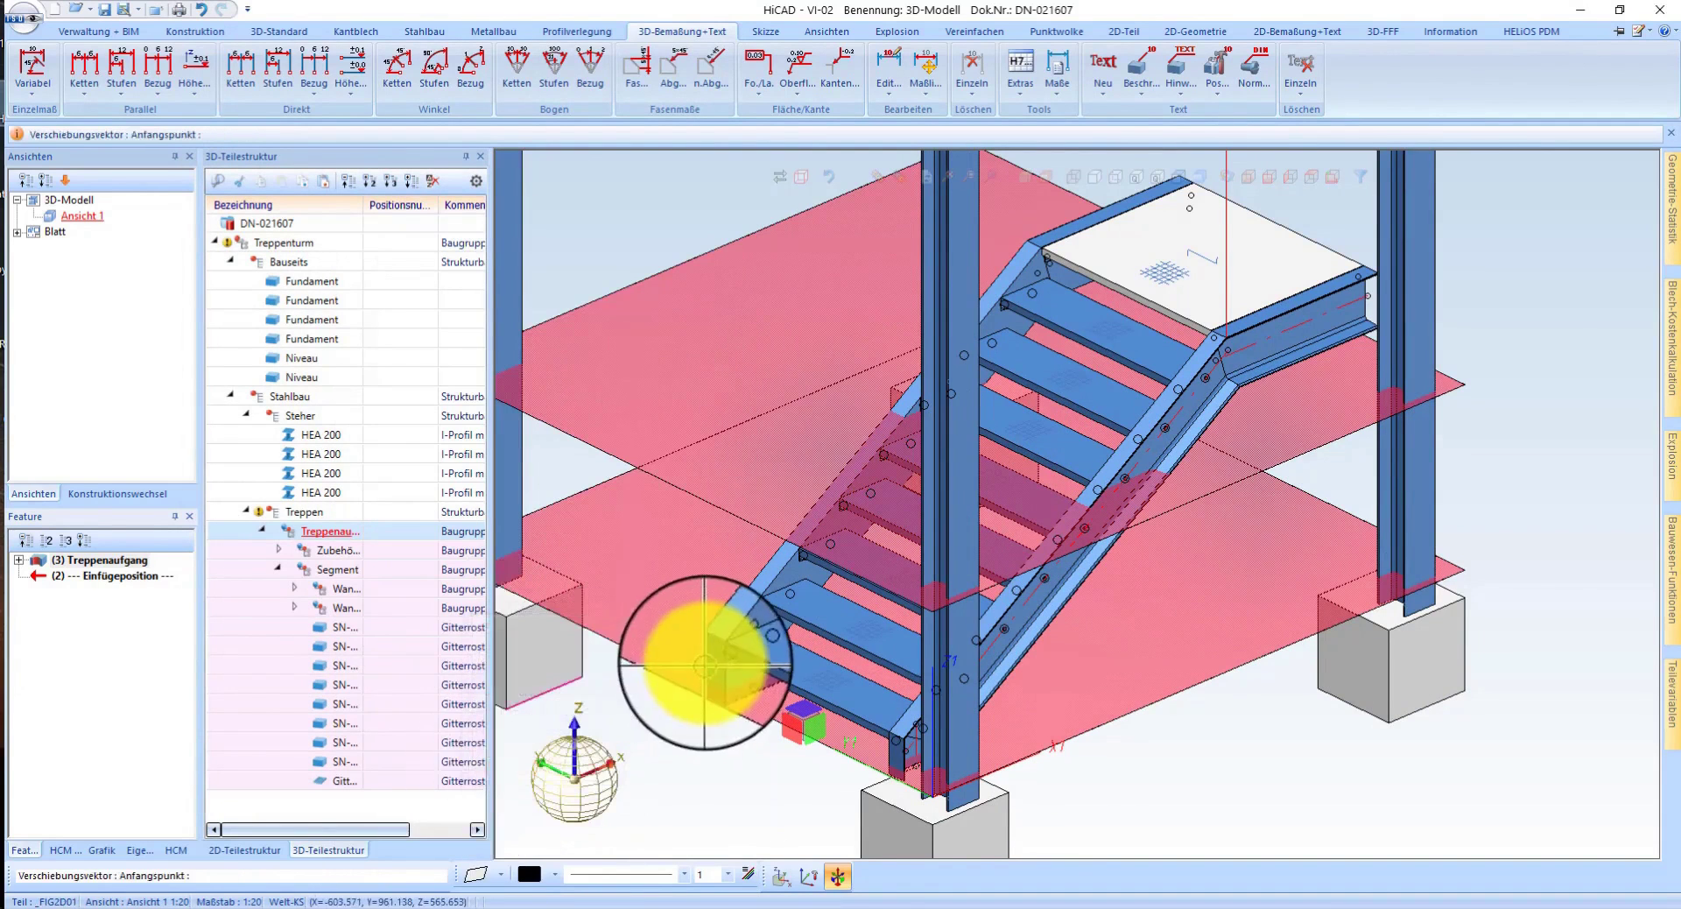
click(715, 648)
scroll(1051, 394, up, 3)
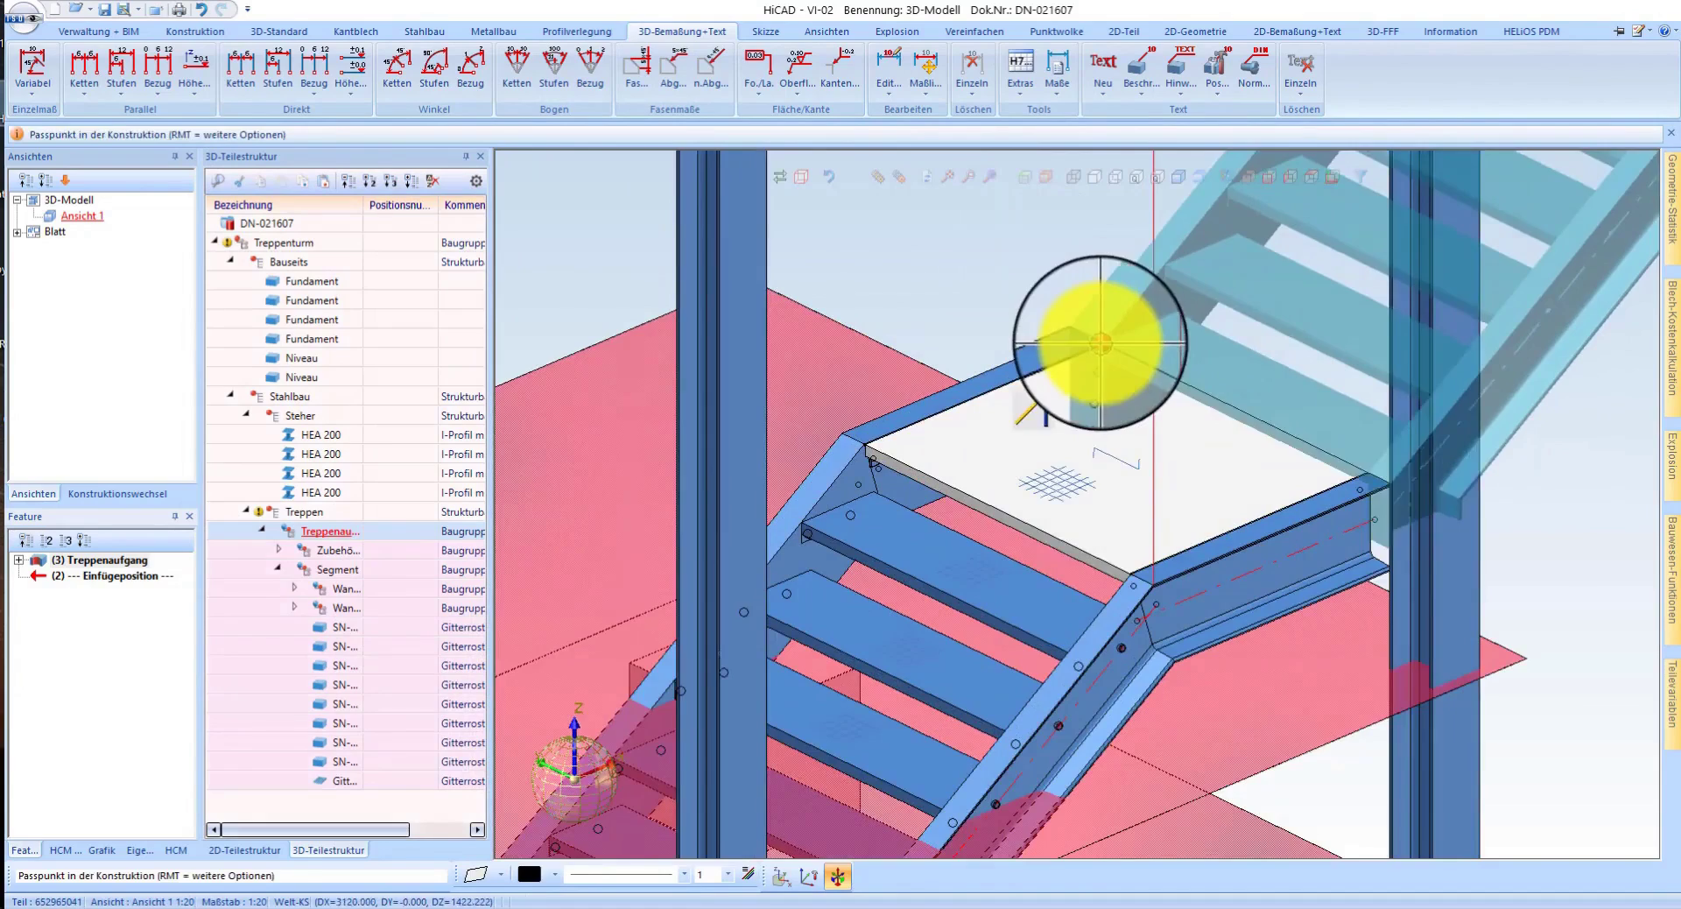
click(1077, 460)
scroll(941, 394, down, 3)
scroll(1004, 337, up, 2)
scroll(862, 412, up, 3)
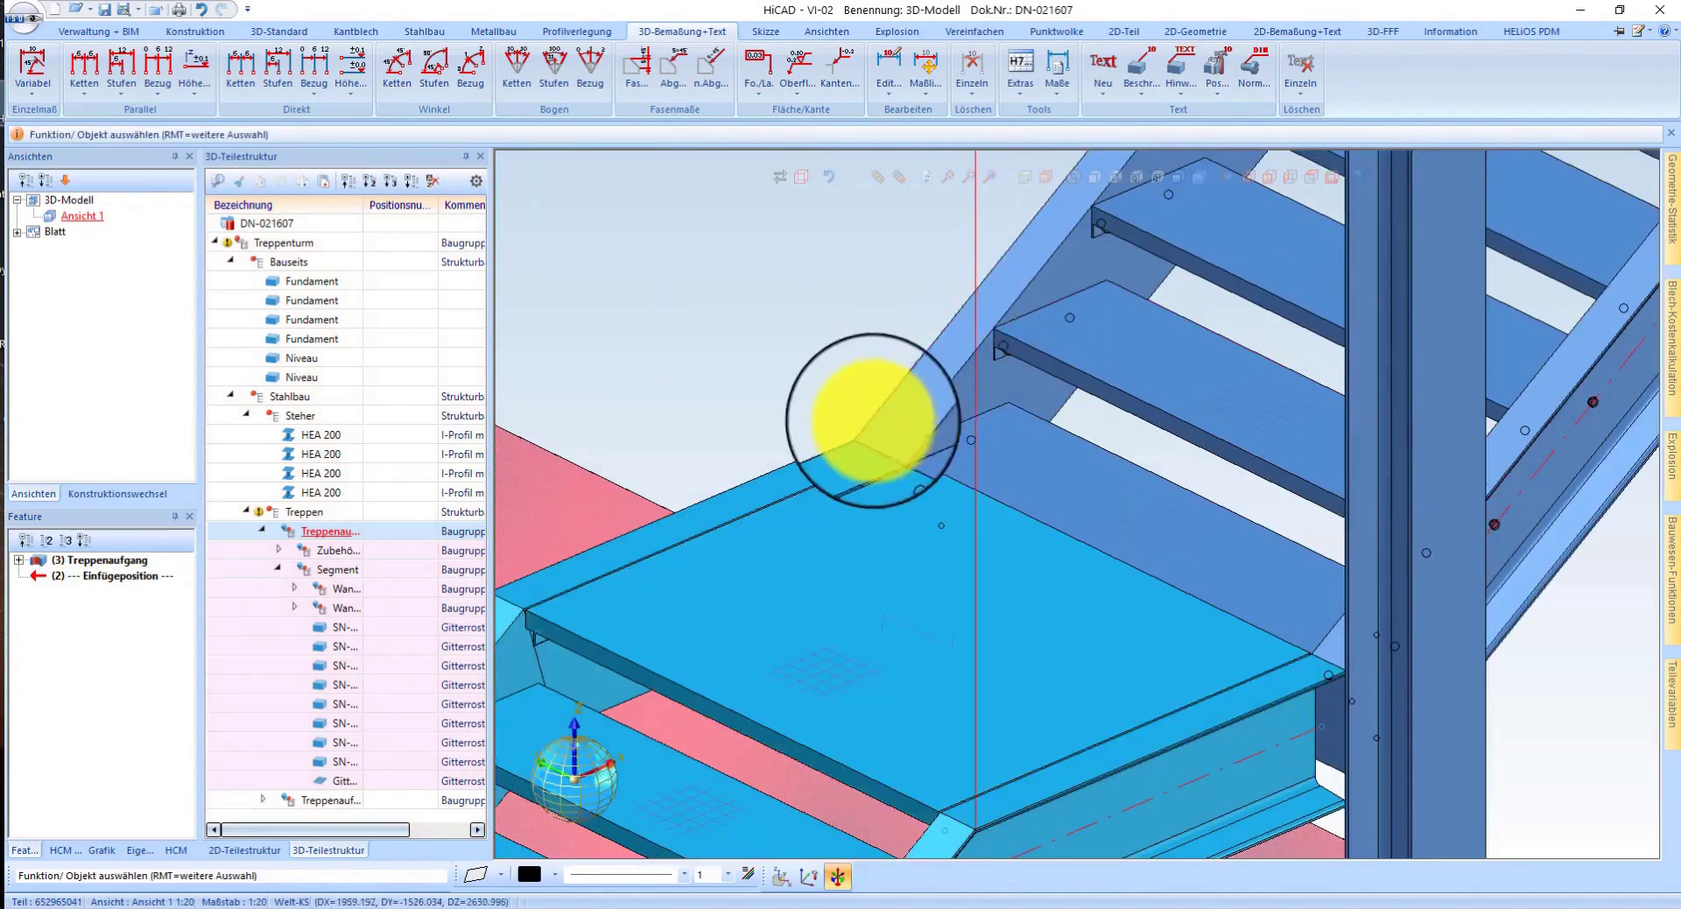
click(841, 442)
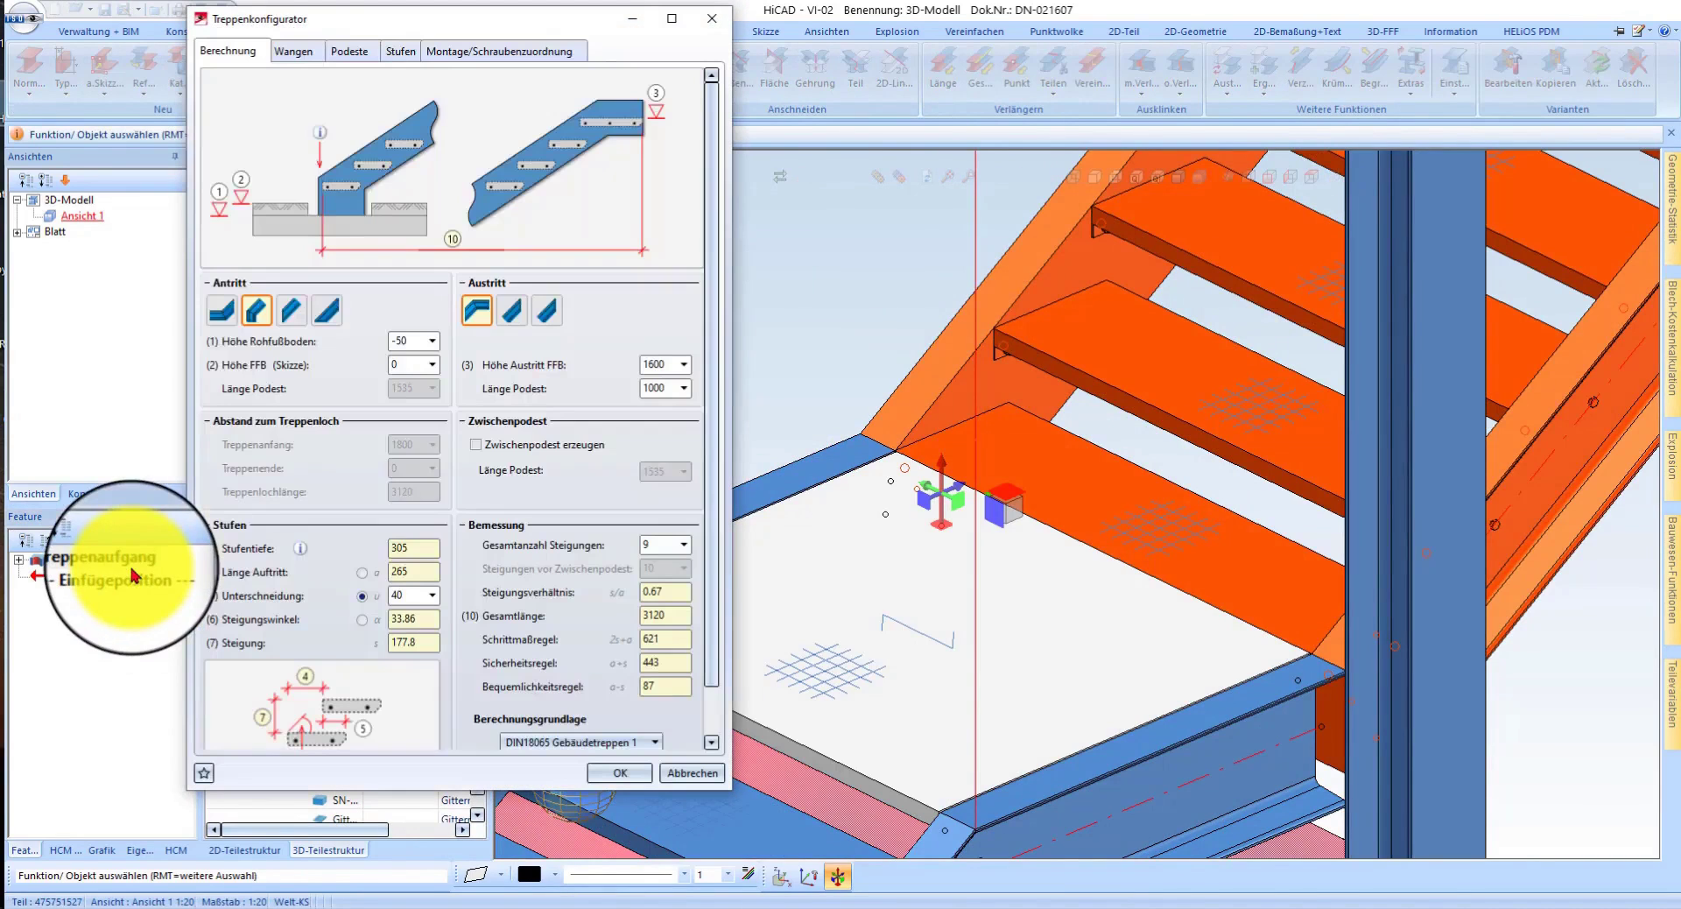
- Set the copied flight's Antritt to the landing start type, making the total length 4655
click(223, 313)
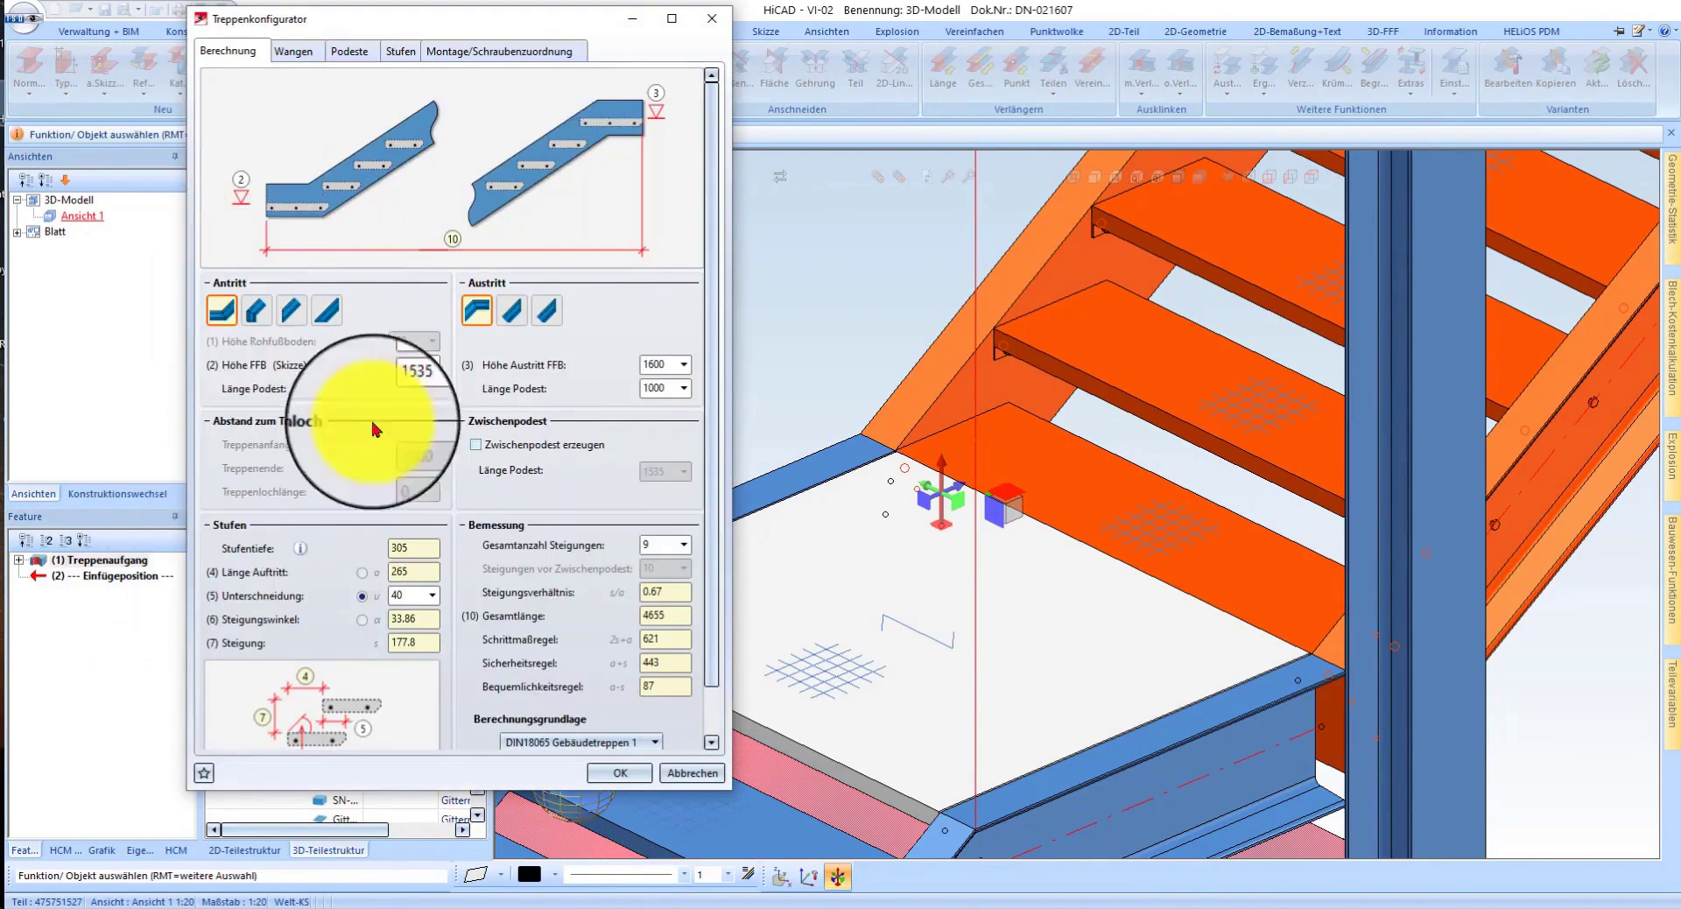
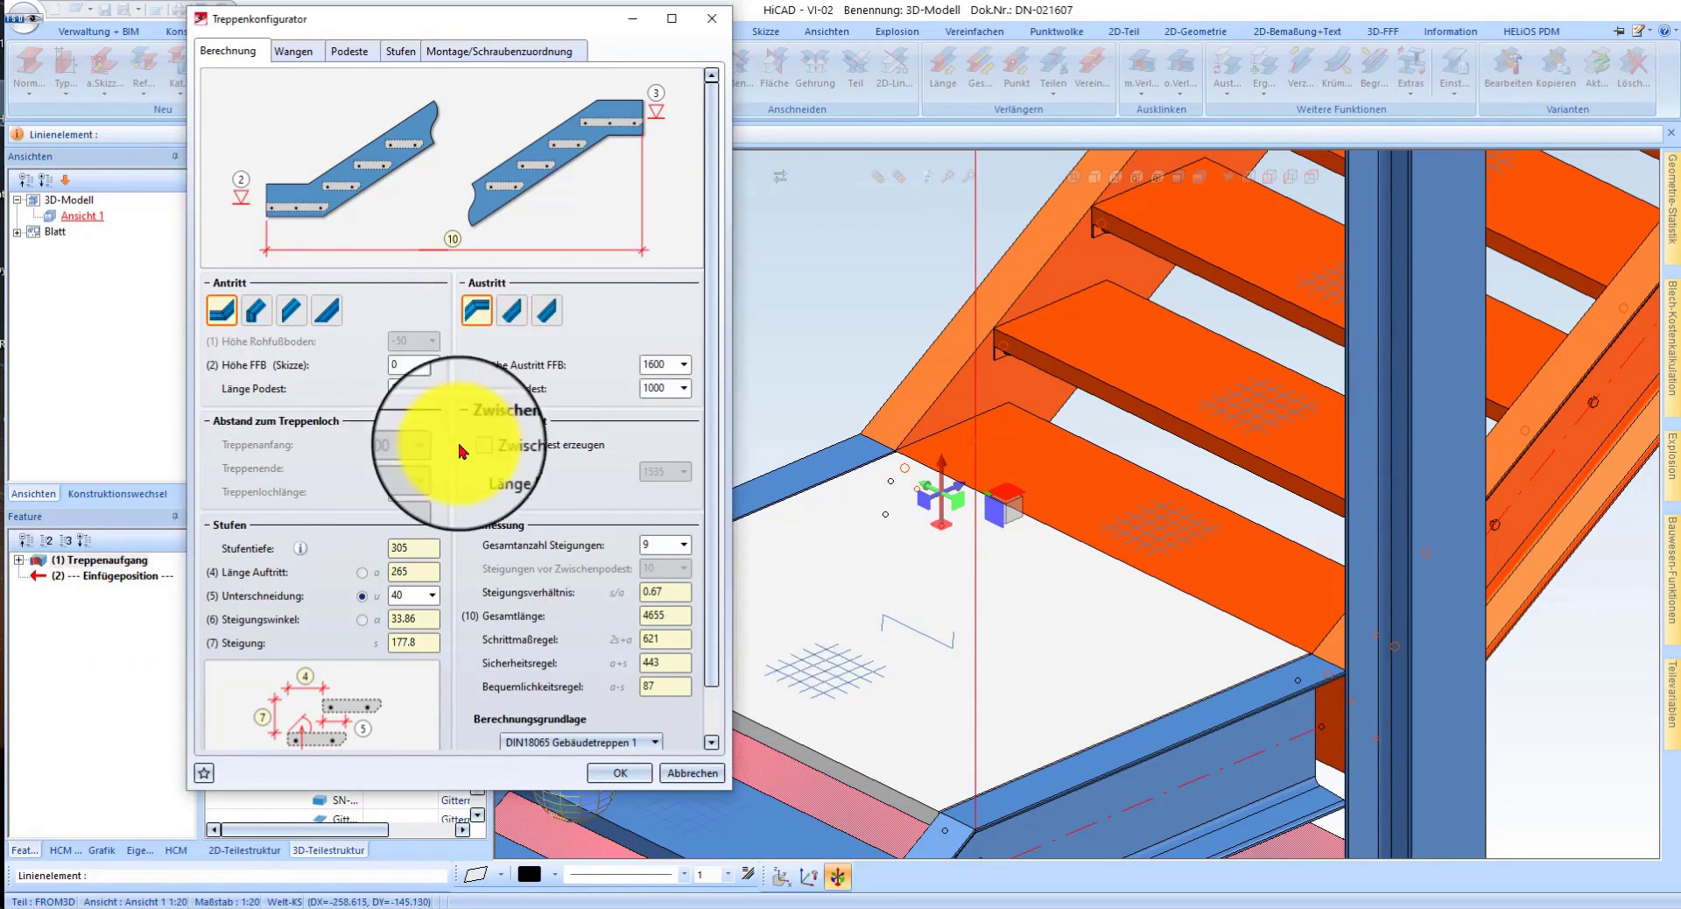
- Generate the stair flight with 1000 mm landings and place it in the stair tower
click(627, 775)
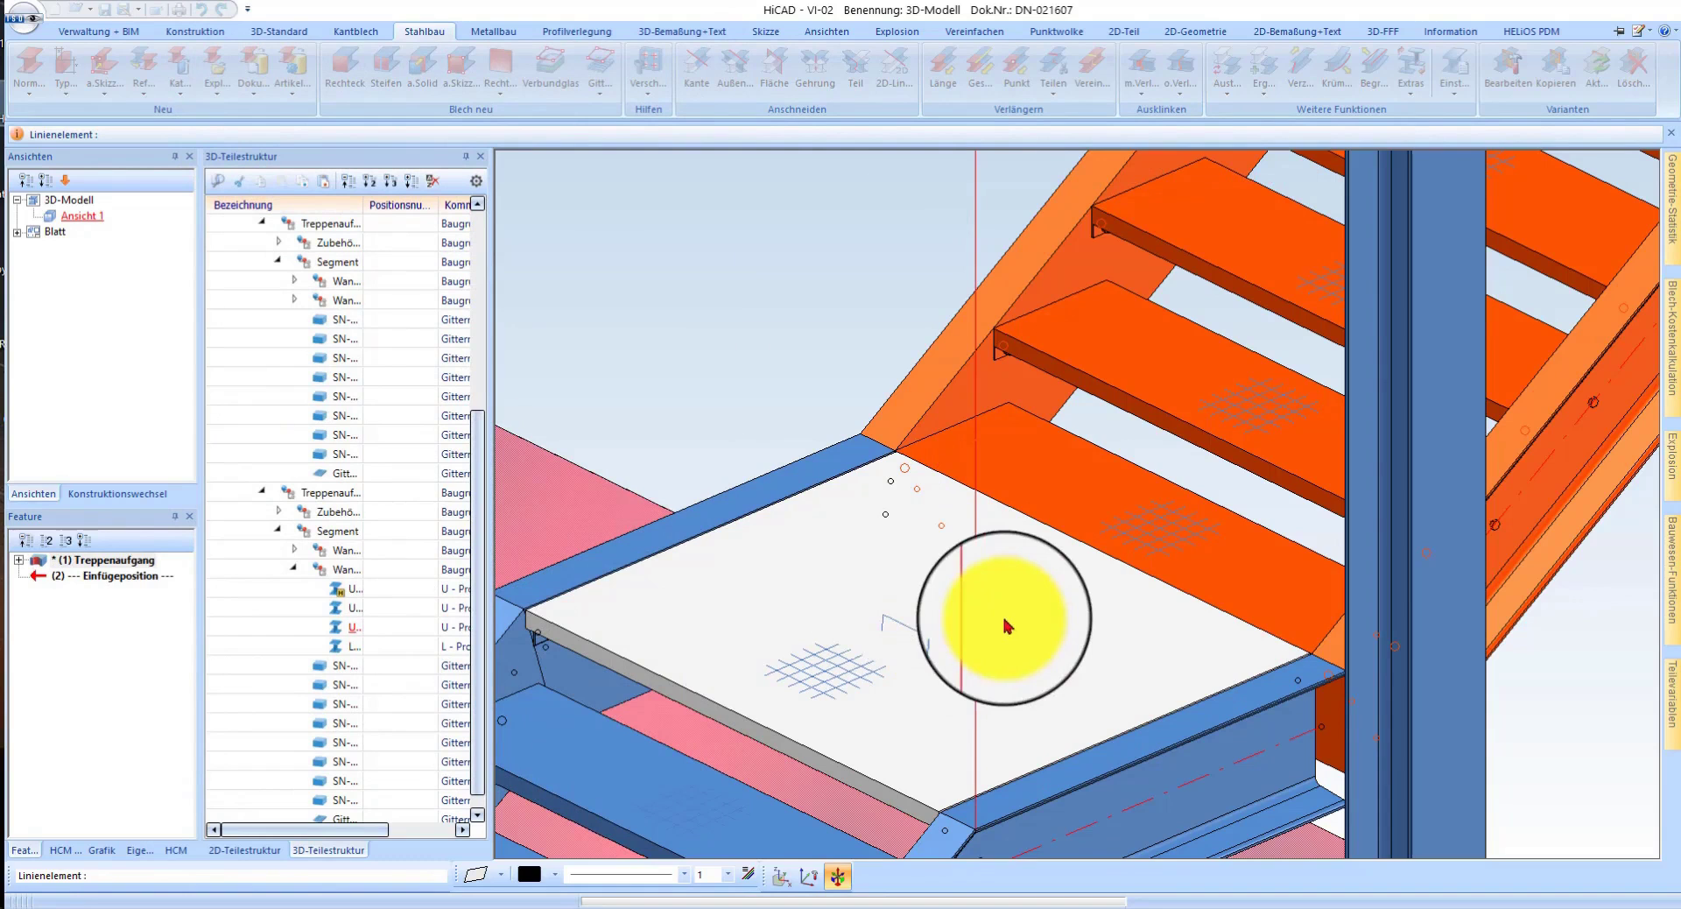
click(1165, 632)
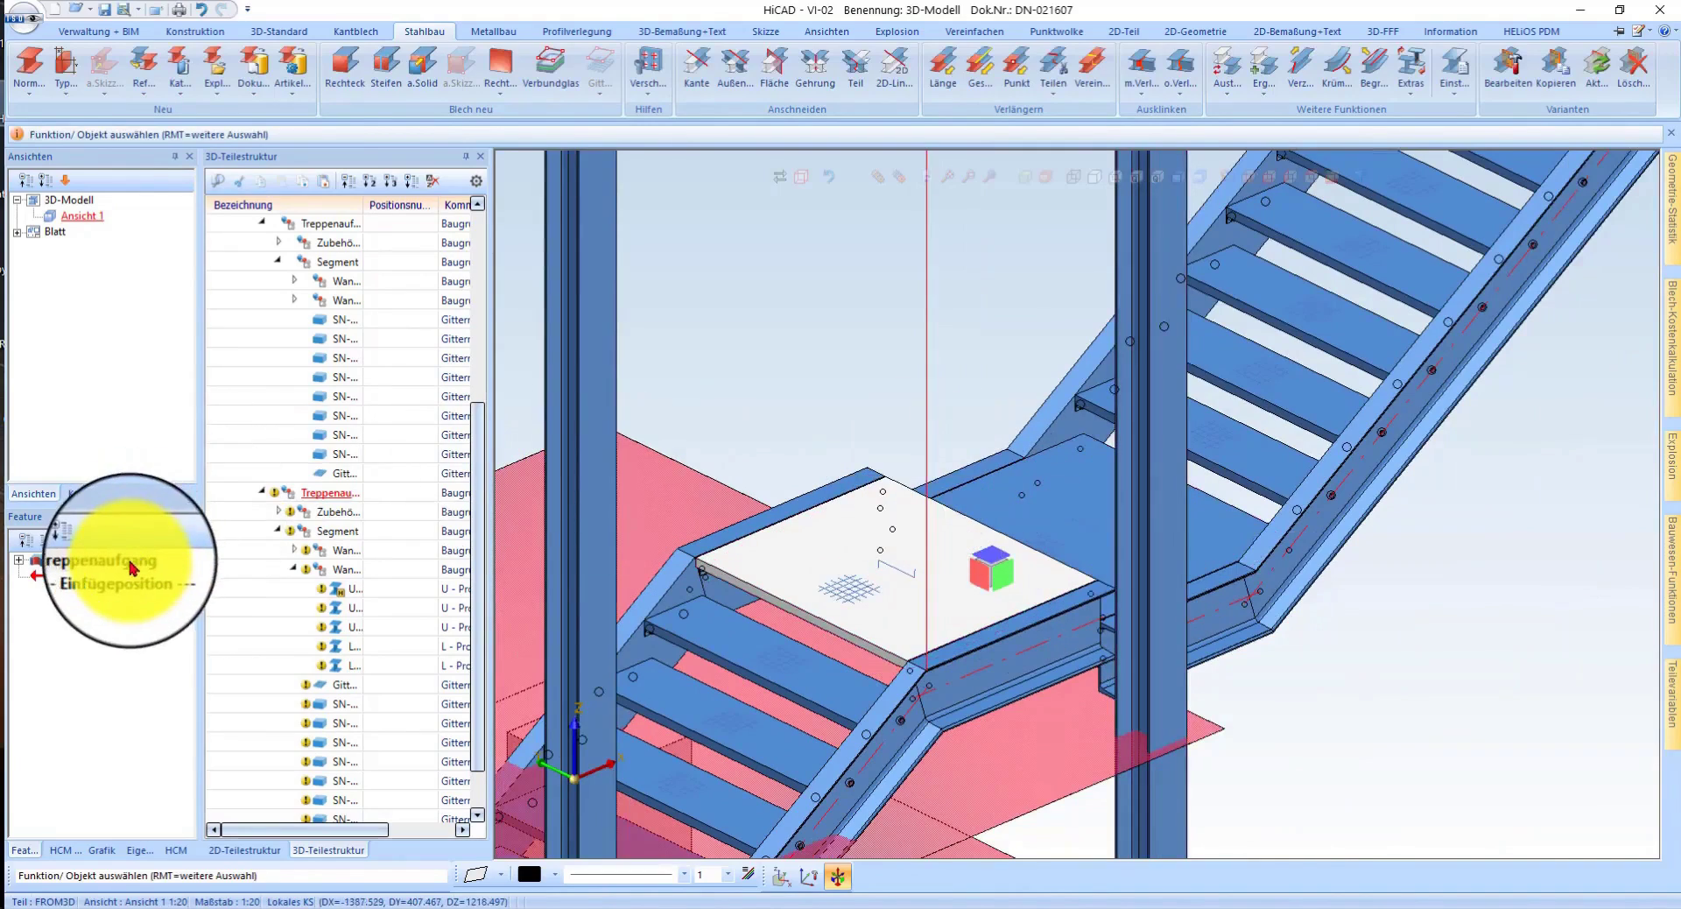
- Move the new stair flight by fit point onto the landing edge point
right_click(131, 567)
click(984, 500)
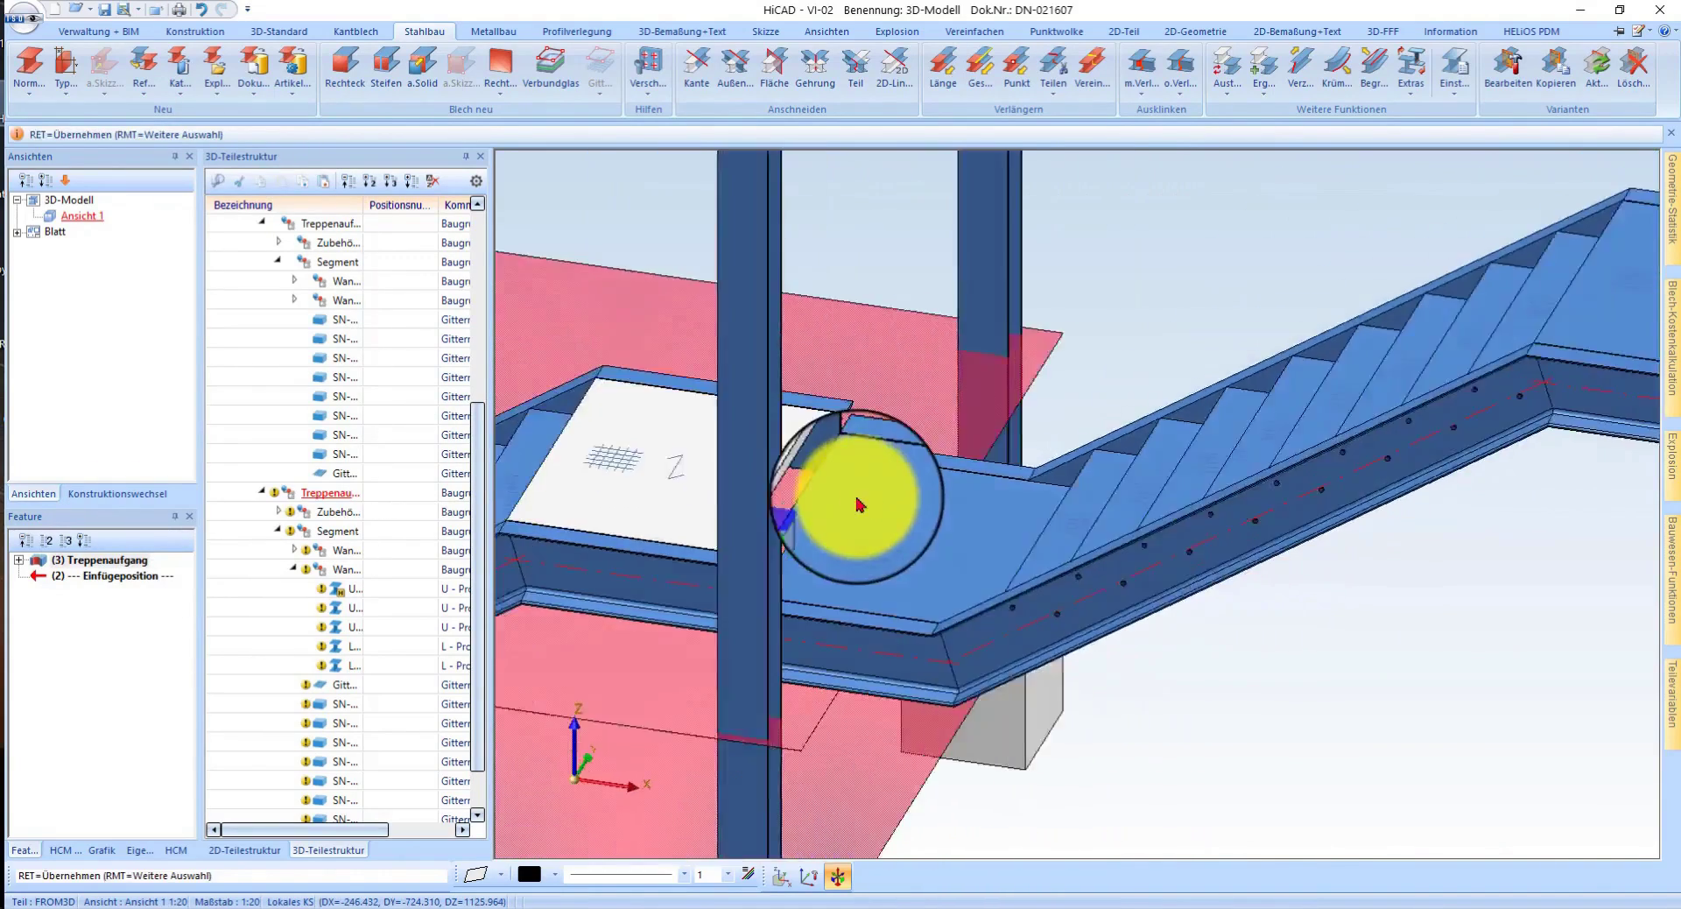
middle_drag(859, 482, 900, 444)
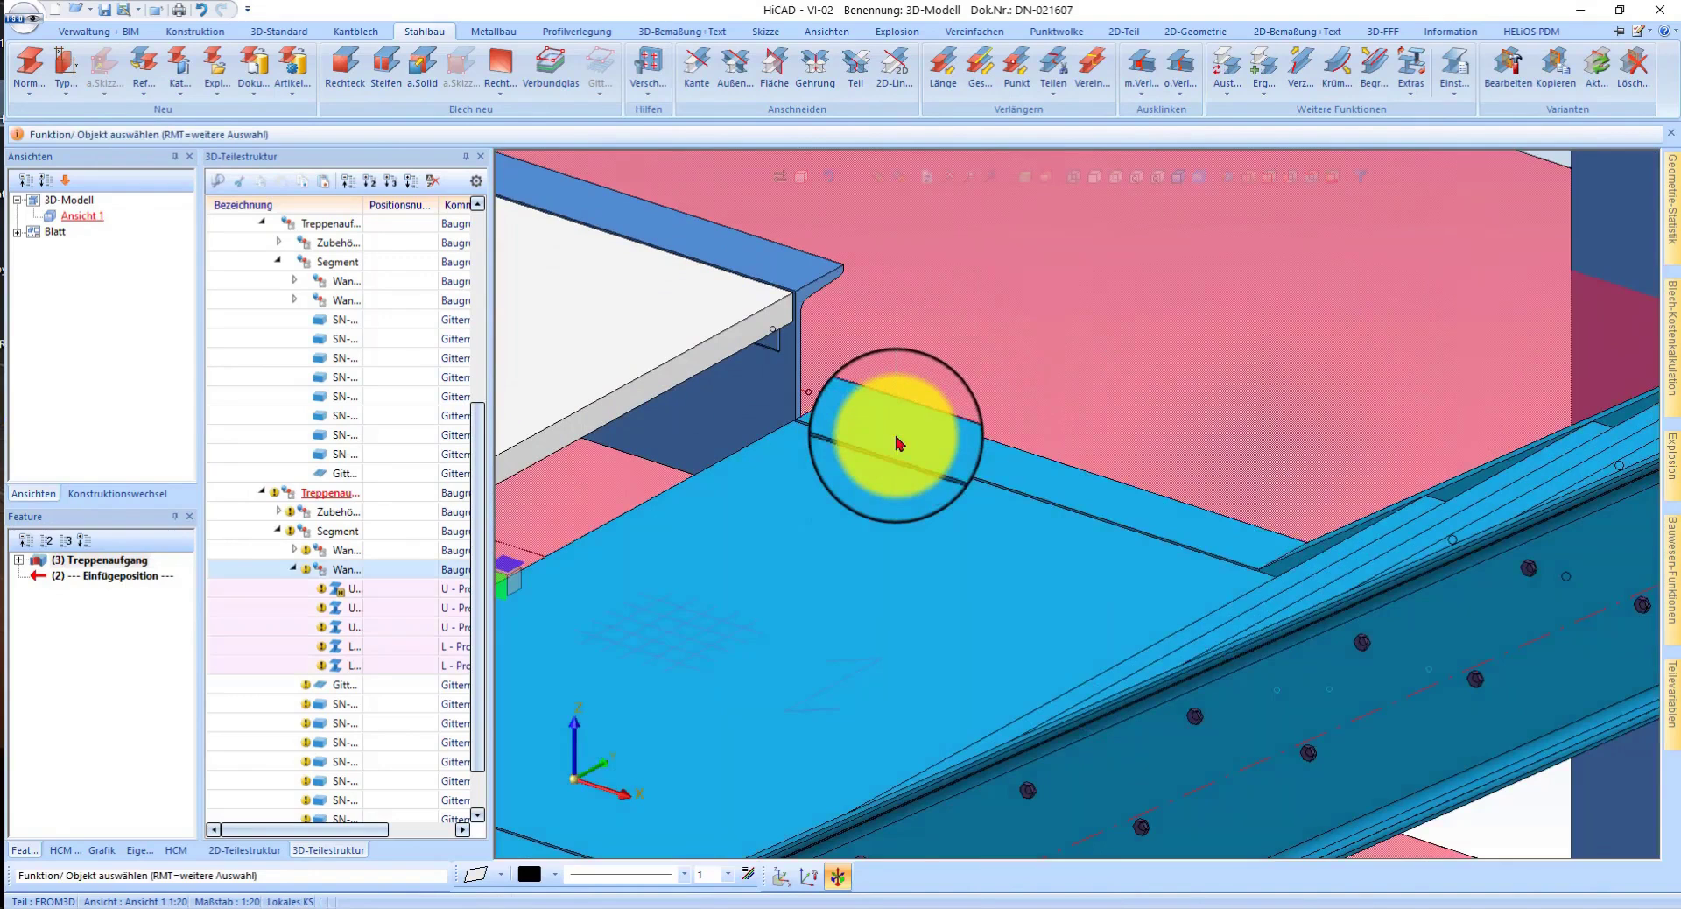
click(899, 444)
right_click(920, 411)
click(946, 451)
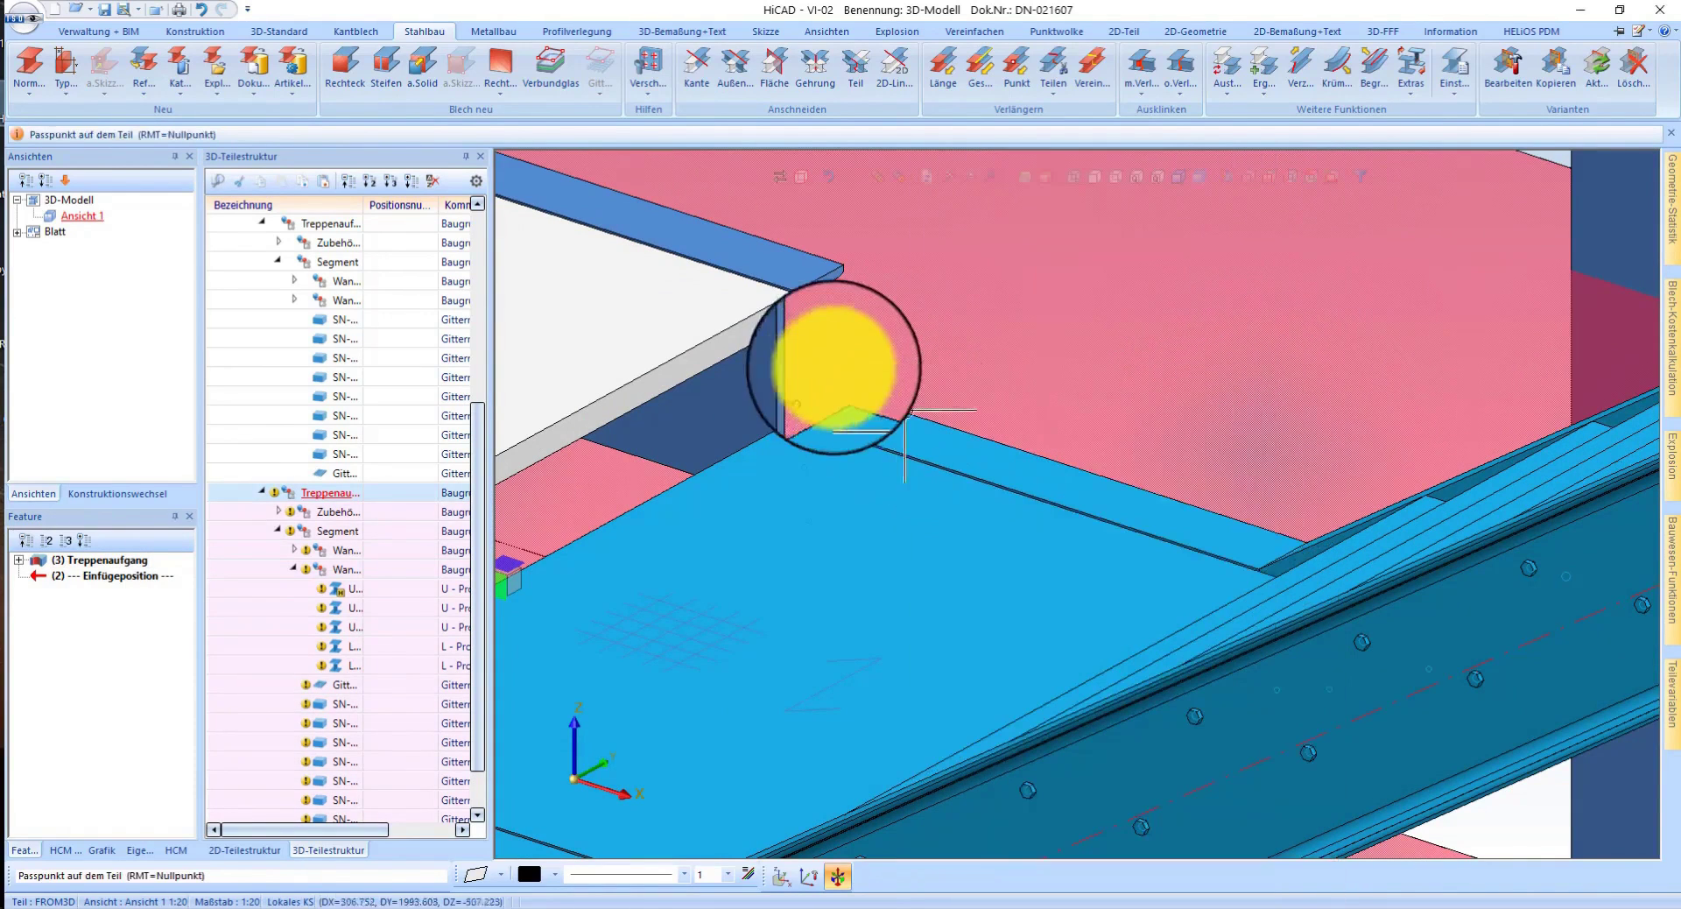
click(847, 398)
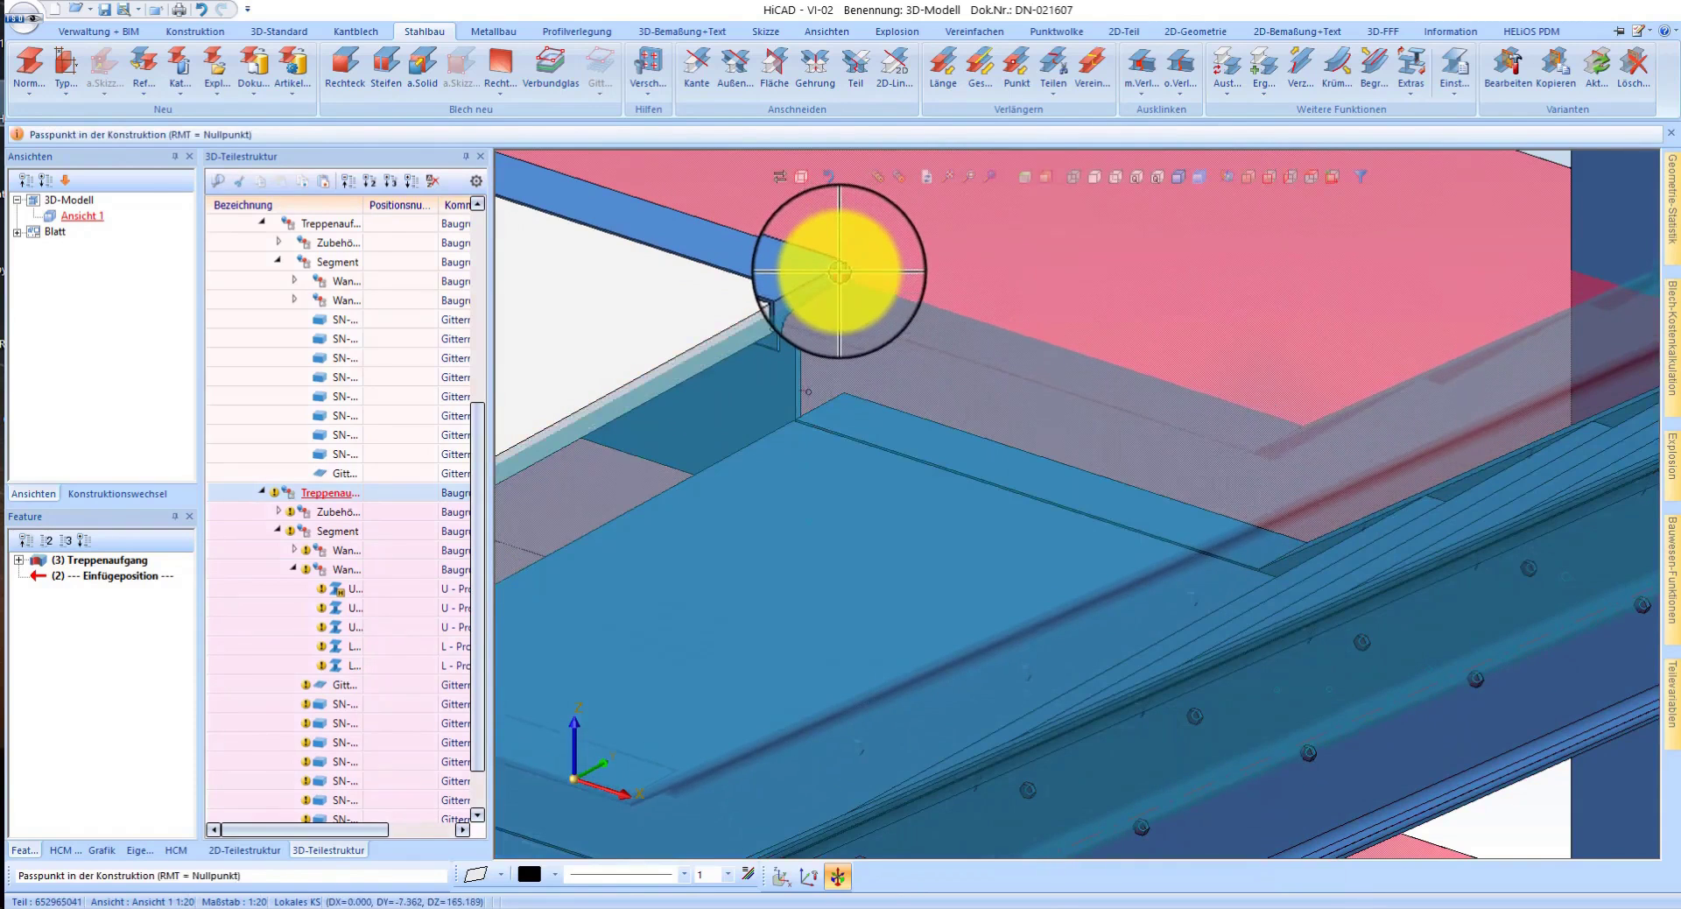
click(842, 270)
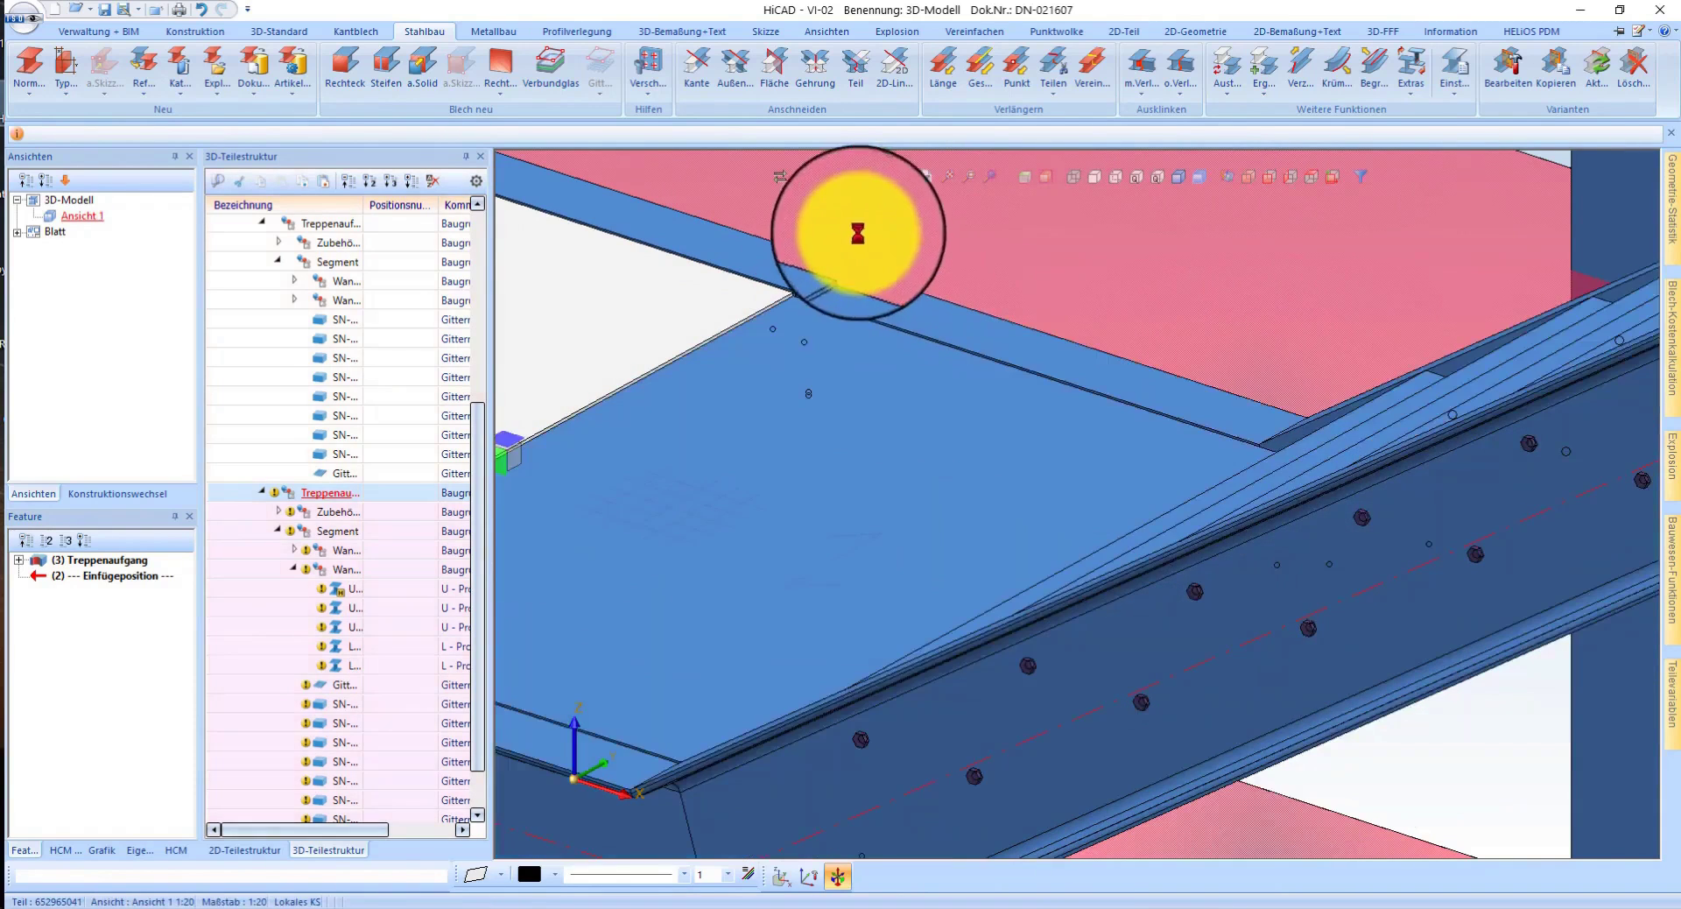
- Move the stair flight by fit point again so it sits against the upper landing edge
scroll(937, 385, up, 3)
click(263, 569)
click(919, 581)
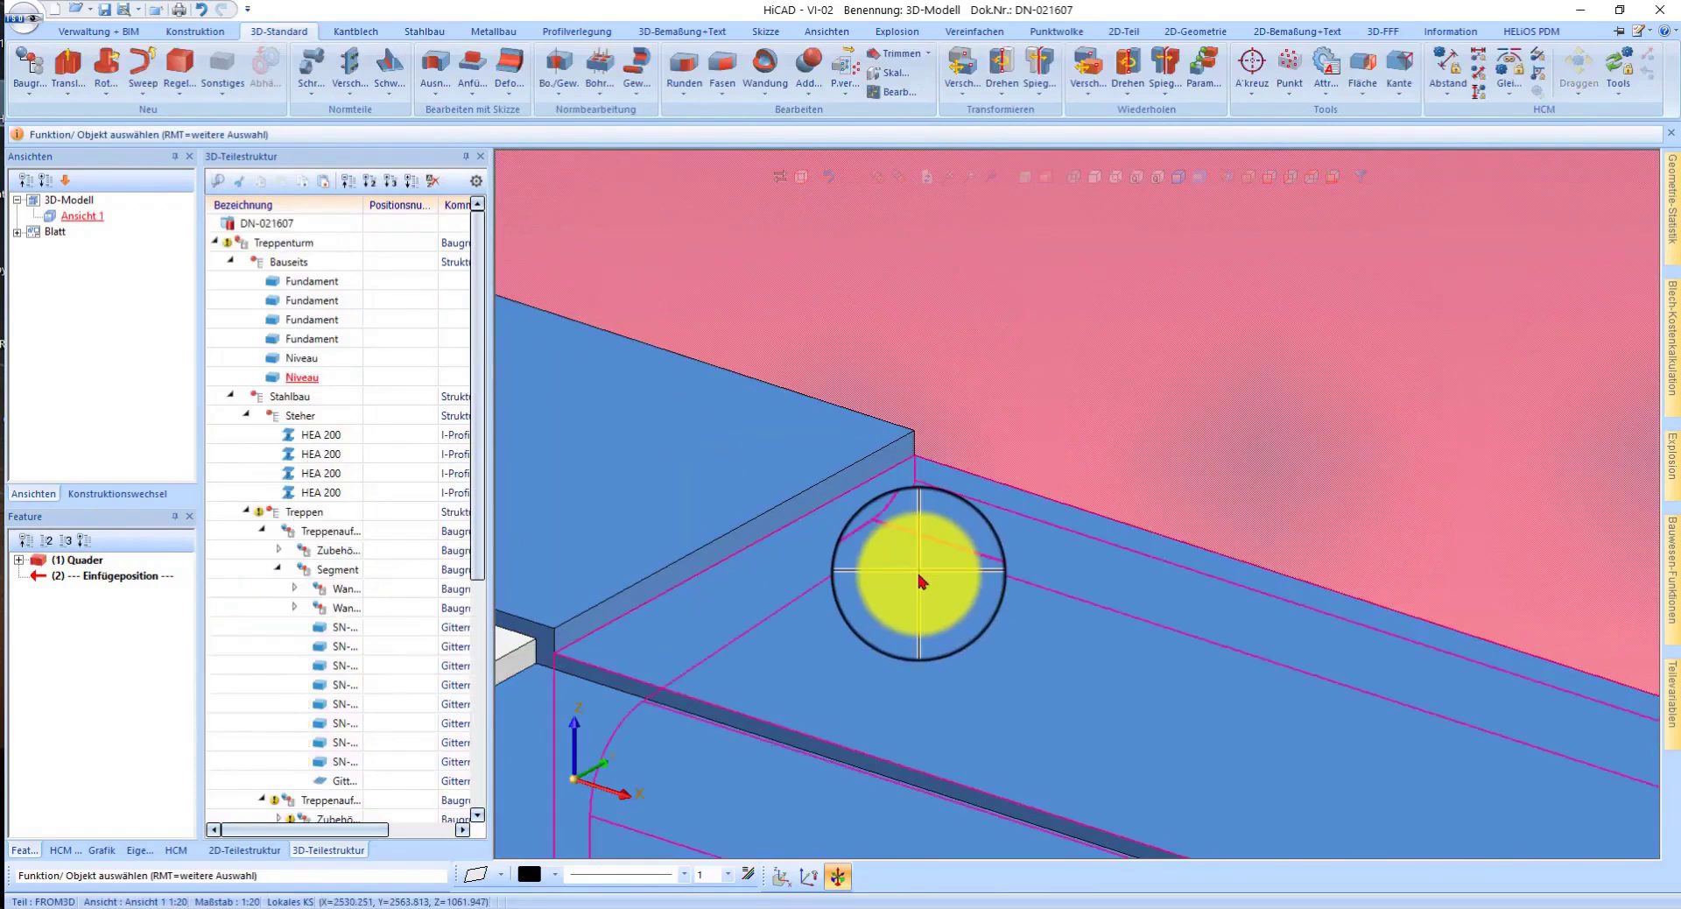
right_click(984, 481)
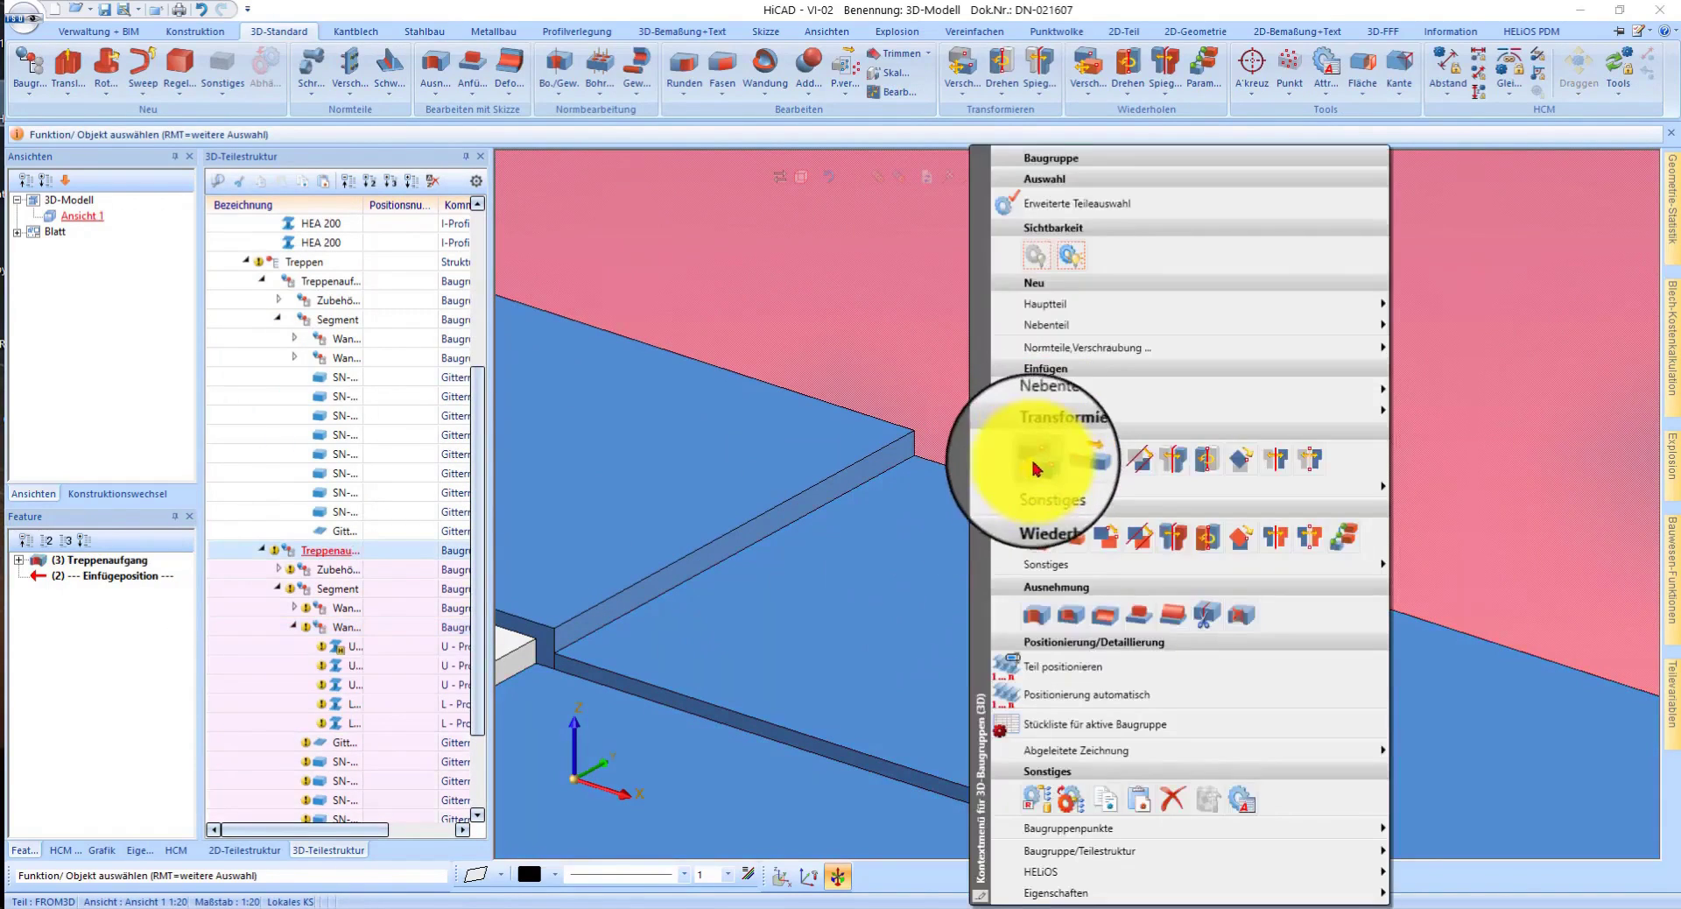
click(916, 456)
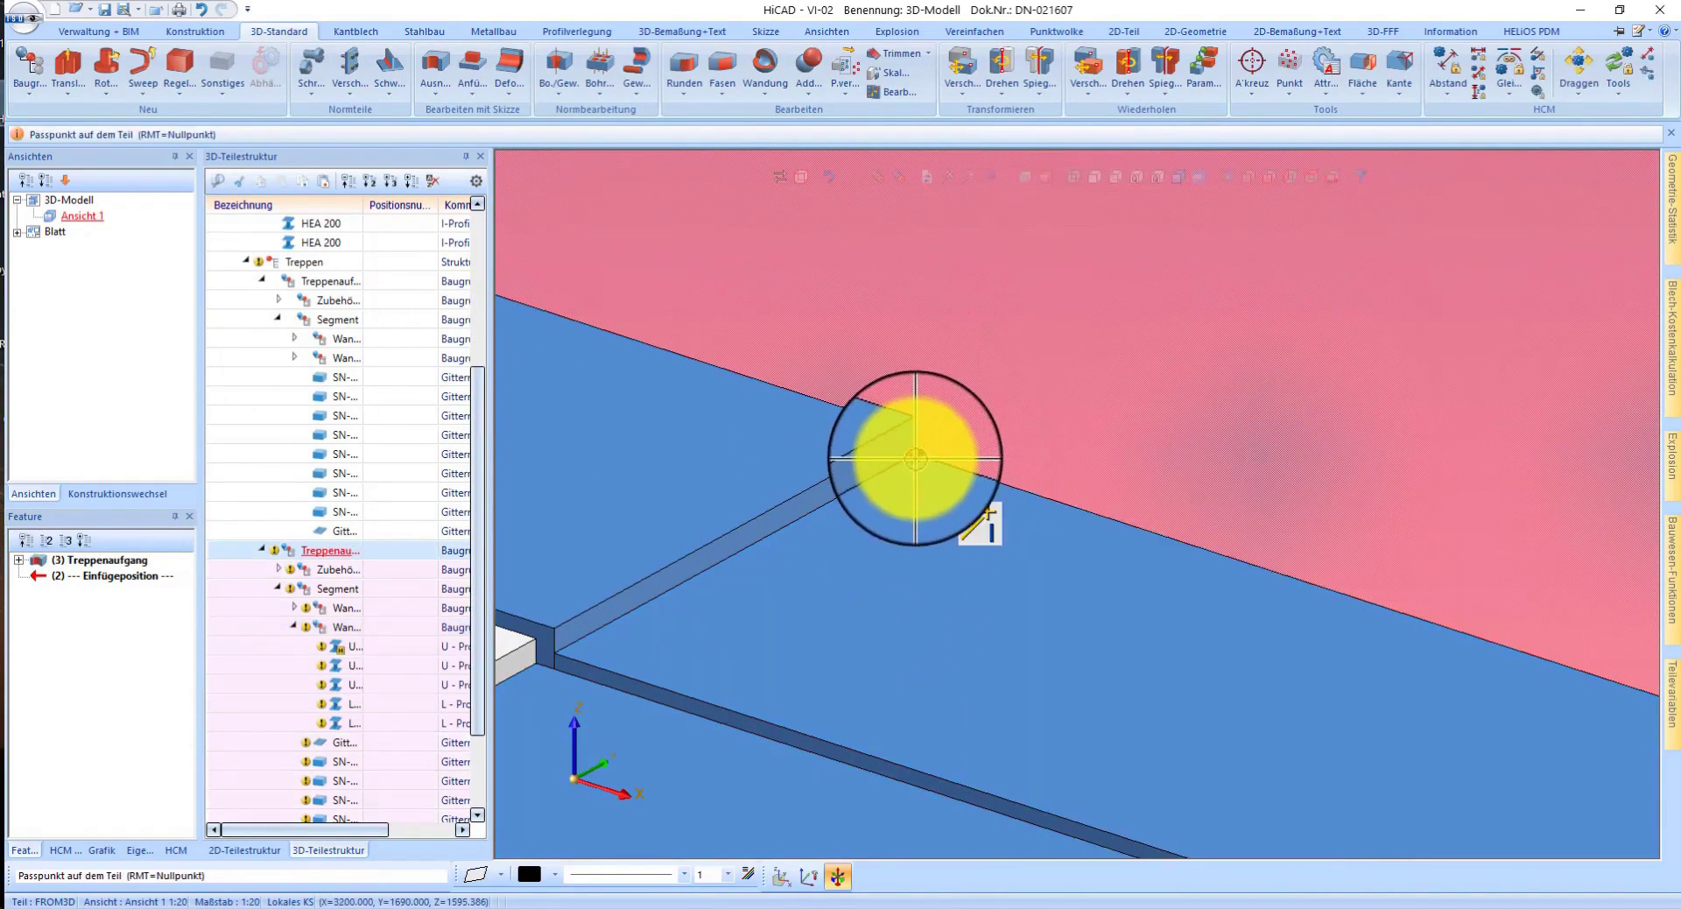
click(916, 442)
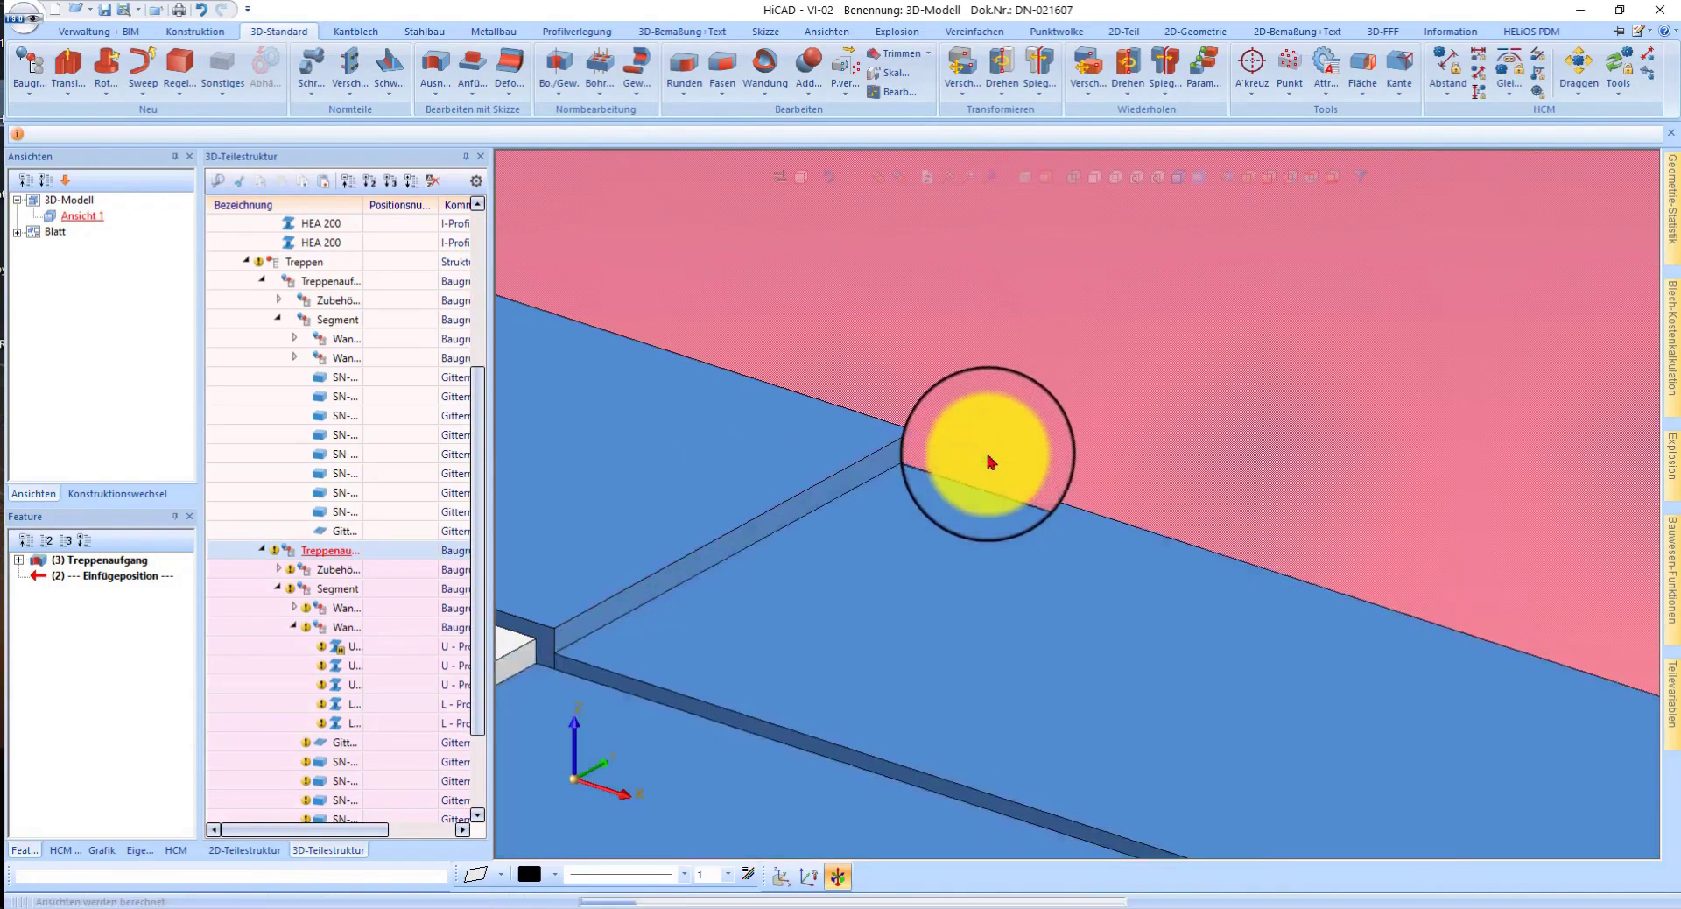
click(998, 449)
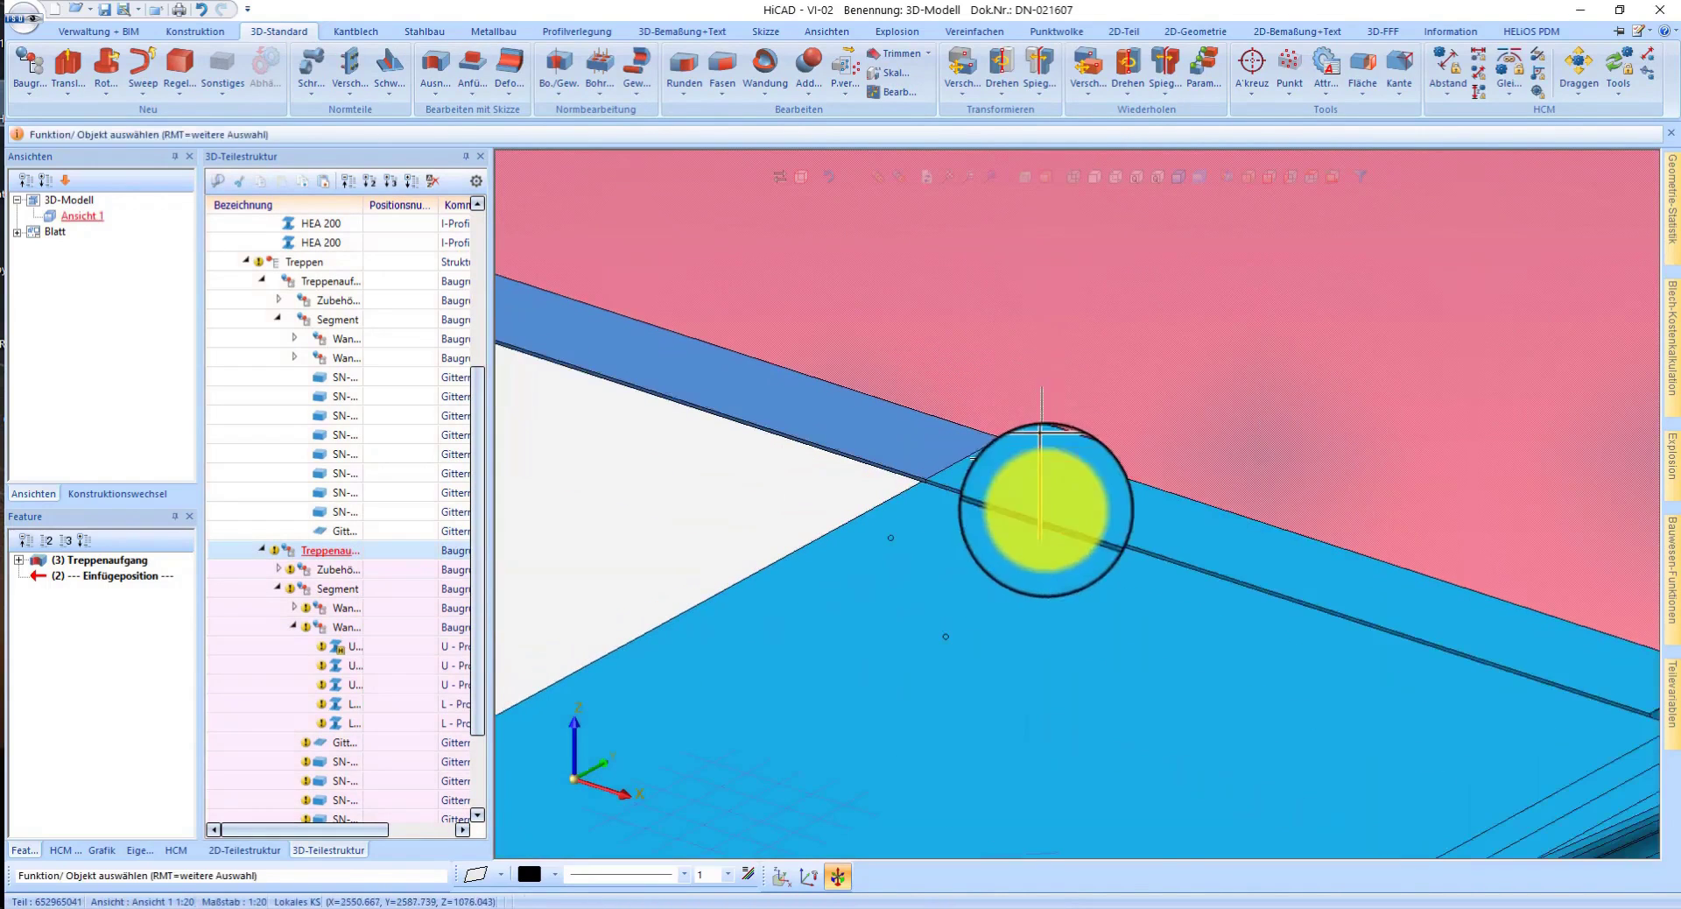
scroll(1034, 491, down, 2)
scroll(1052, 539, down, 2)
mouse_move(1060, 550)
middle_down()
mouse_move(1238, 581)
mouse_move(1373, 558)
mouse_move(832, 530)
middle_up()
- Rotate the new stair flight 180° about its stringer edge
click(340, 550)
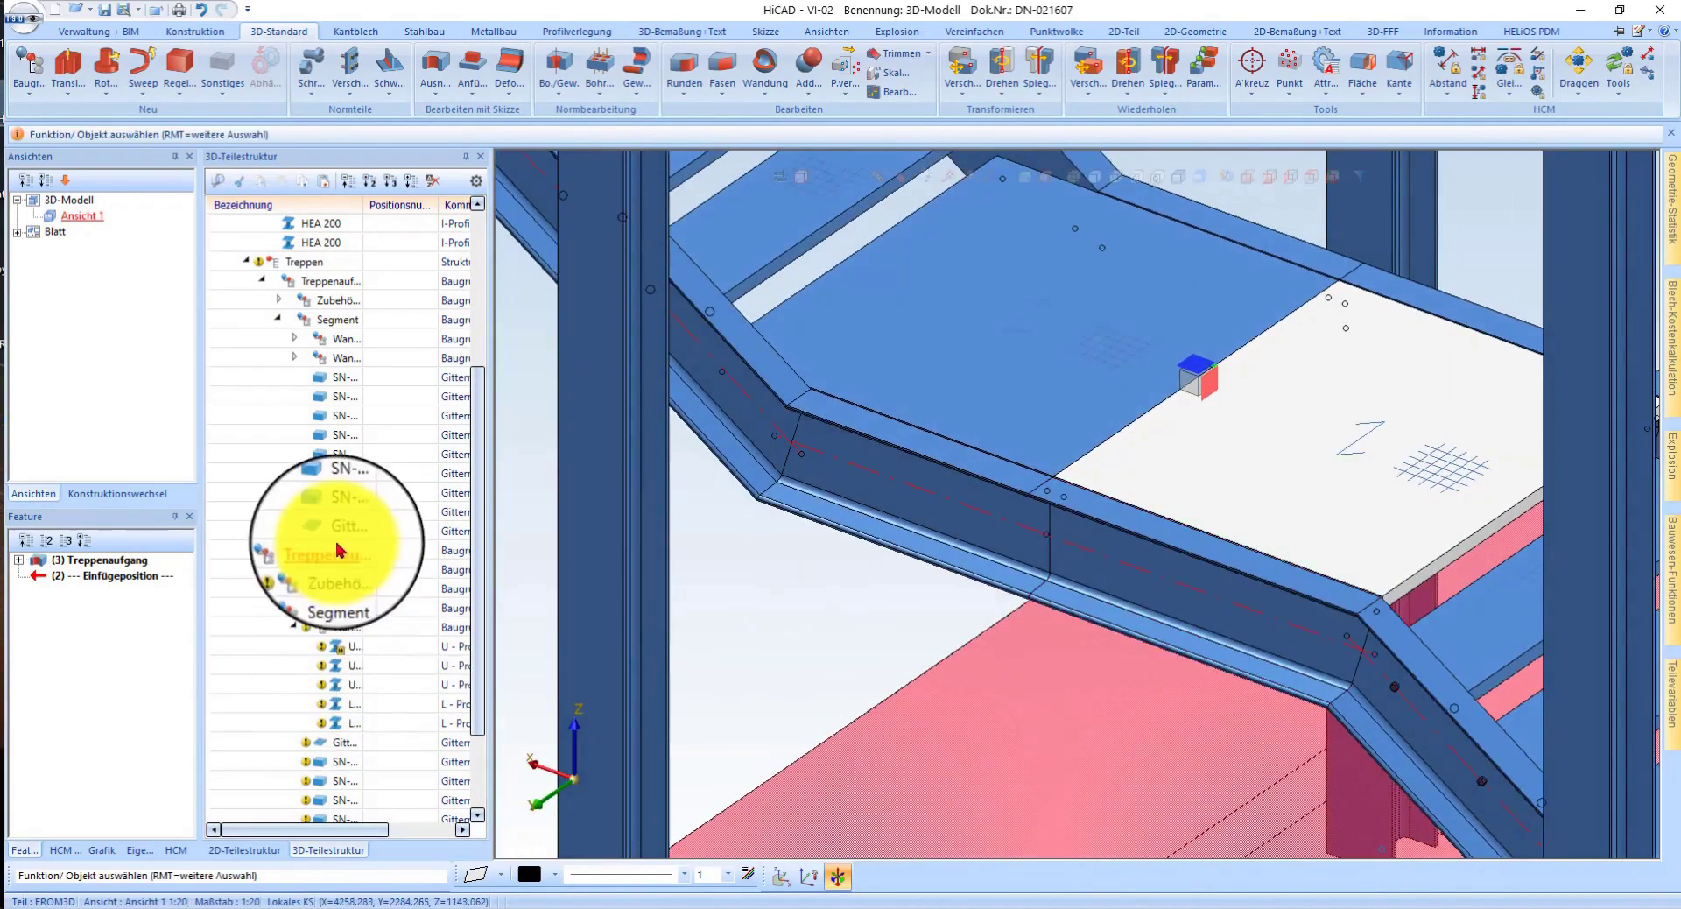
right_click(337, 554)
click(623, 520)
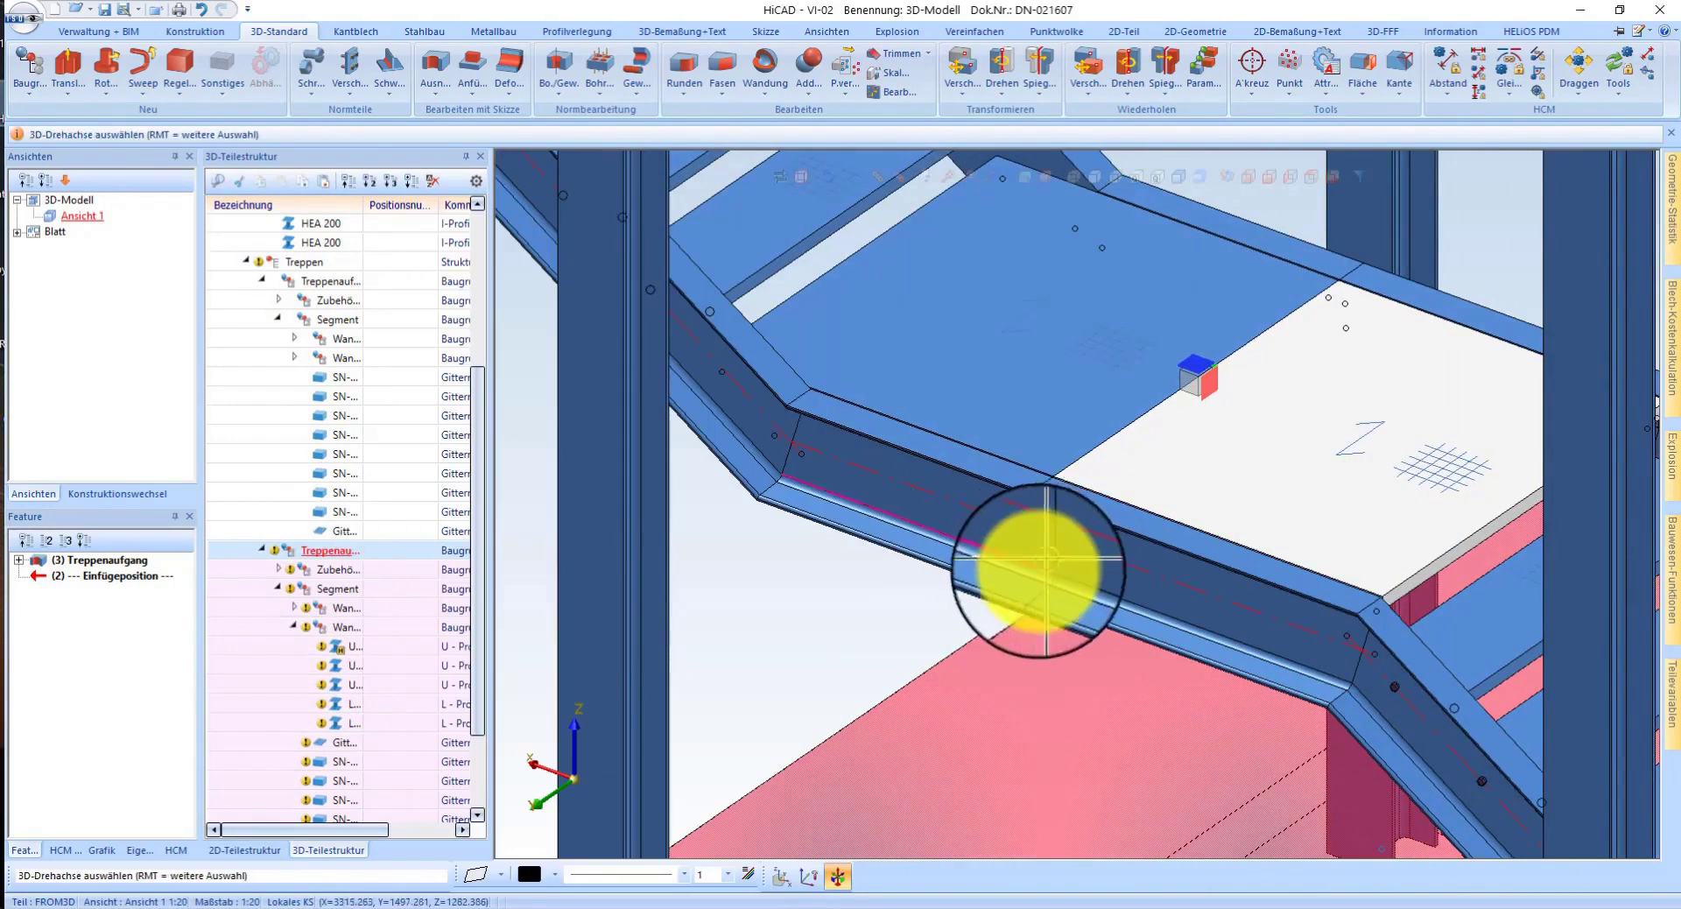
click(1053, 560)
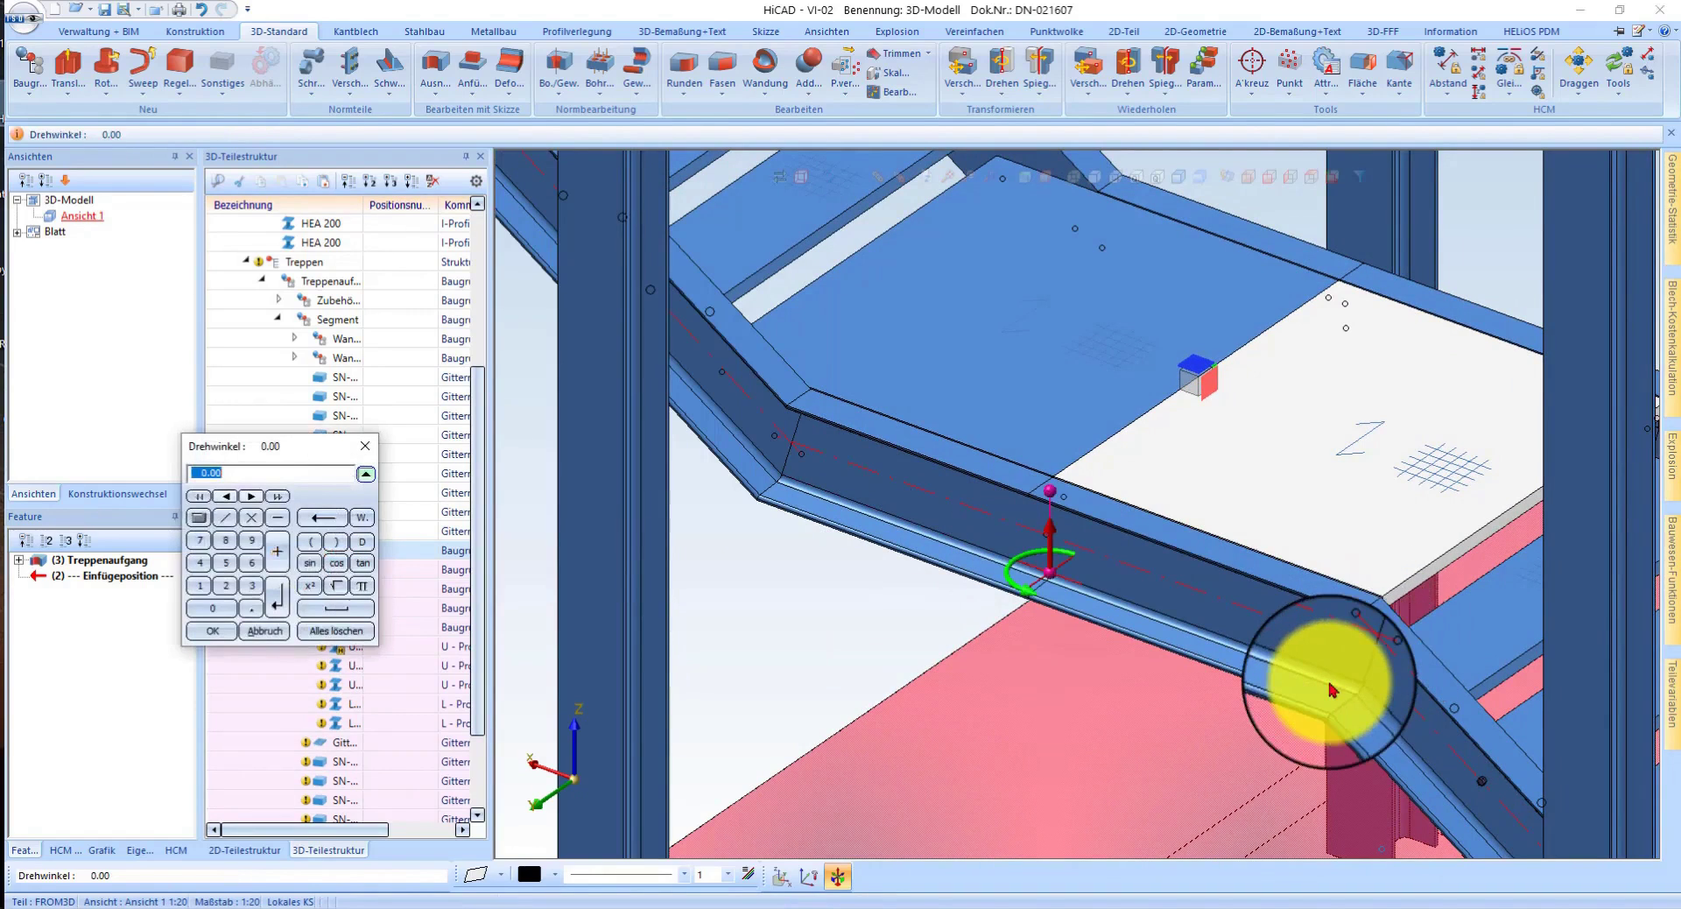
key(Return)
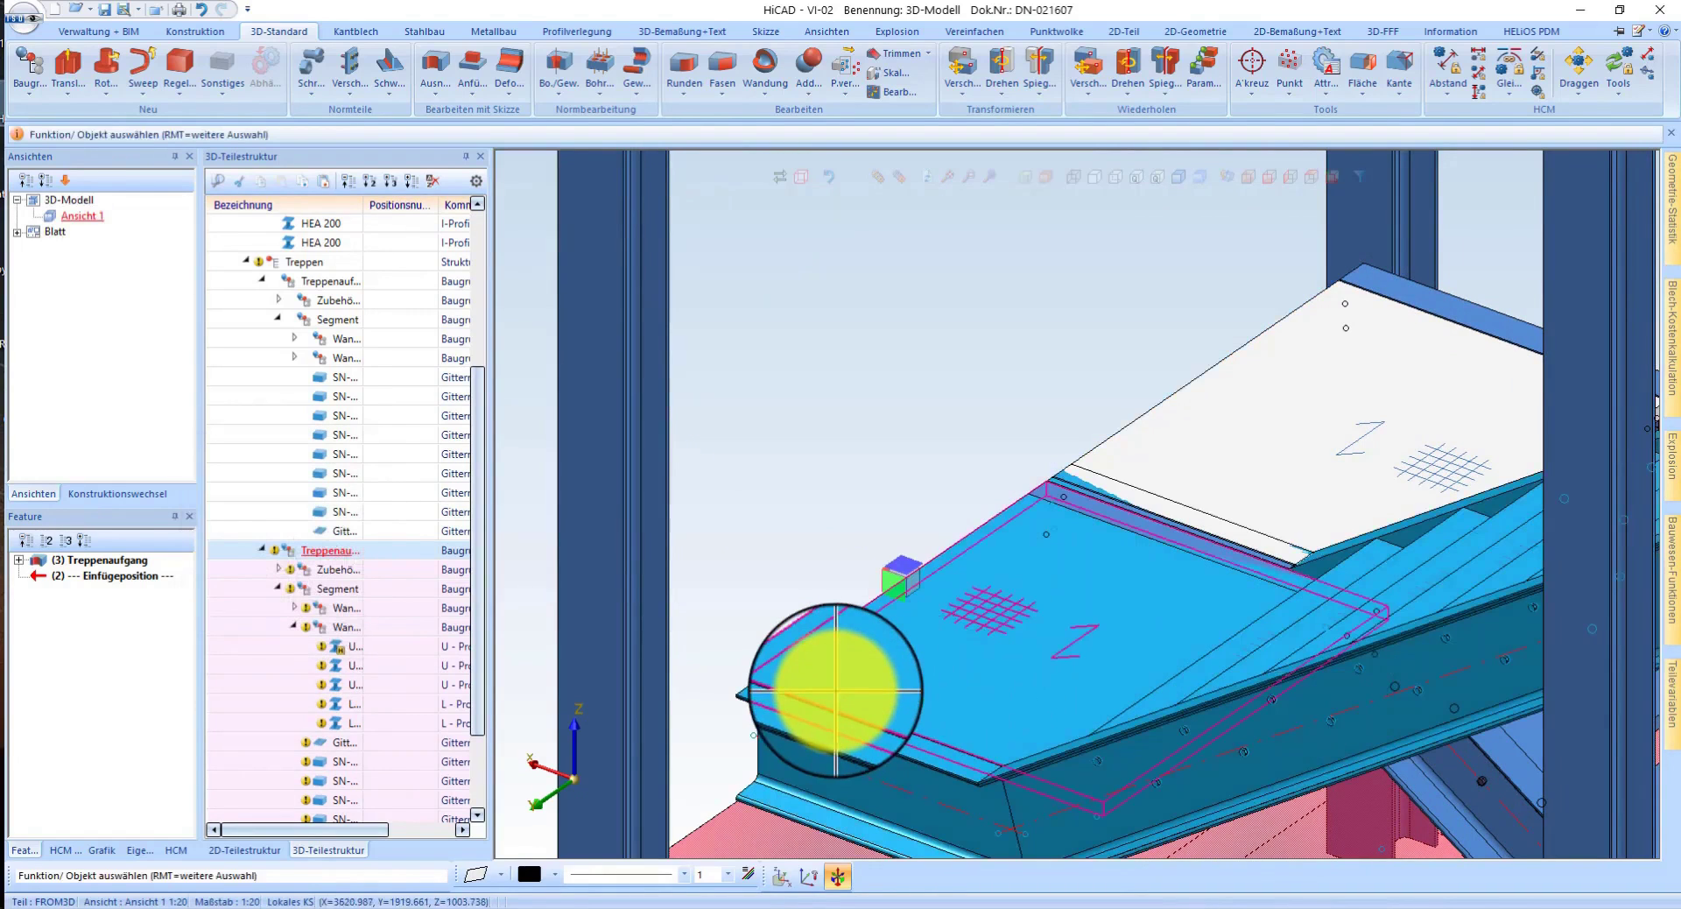
- Shift the stair flight 150 mm along the landing edge
right_click(366, 565)
click(465, 518)
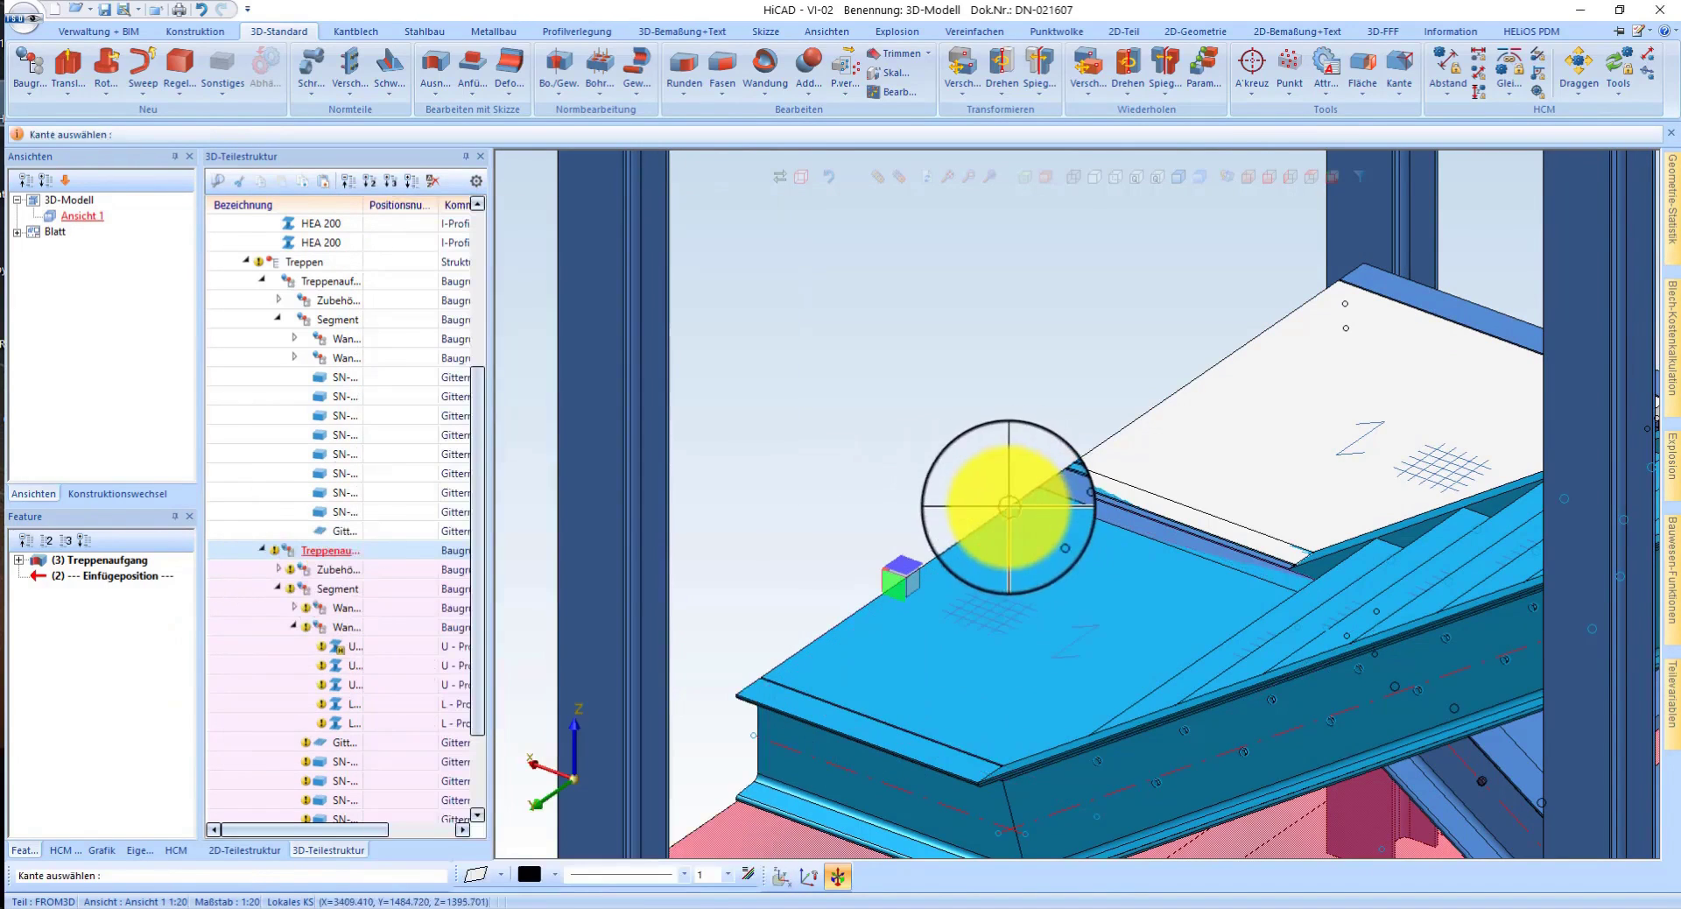
click(1010, 513)
key(Return)
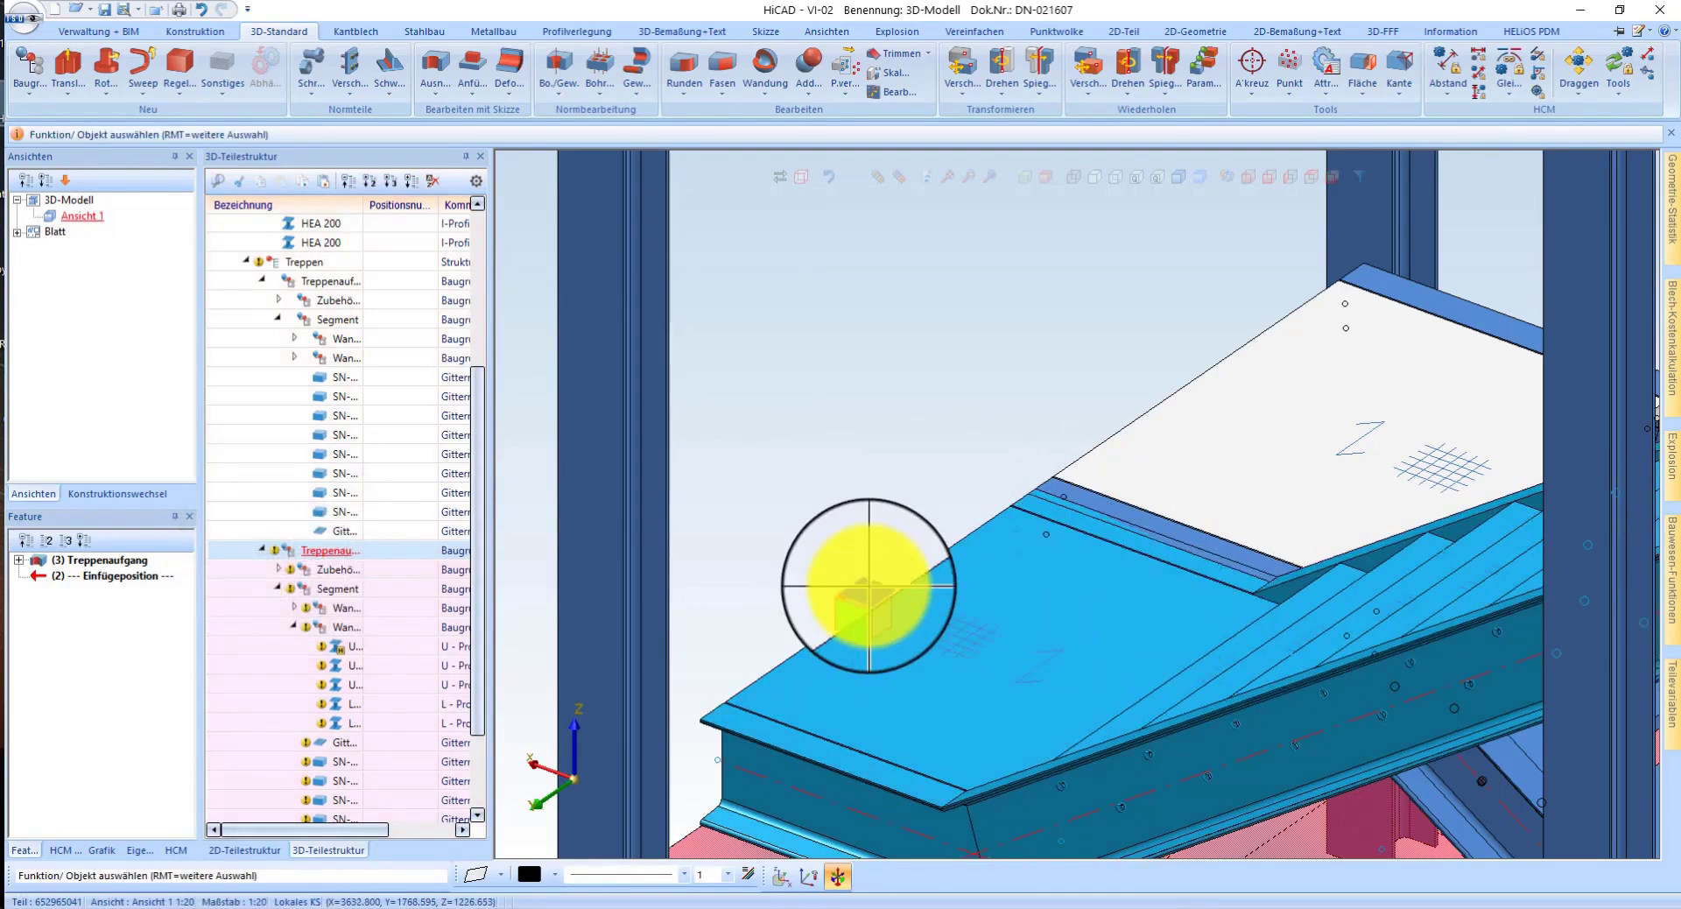
scroll(867, 585, down, 3)
scroll(867, 585, down, 3)
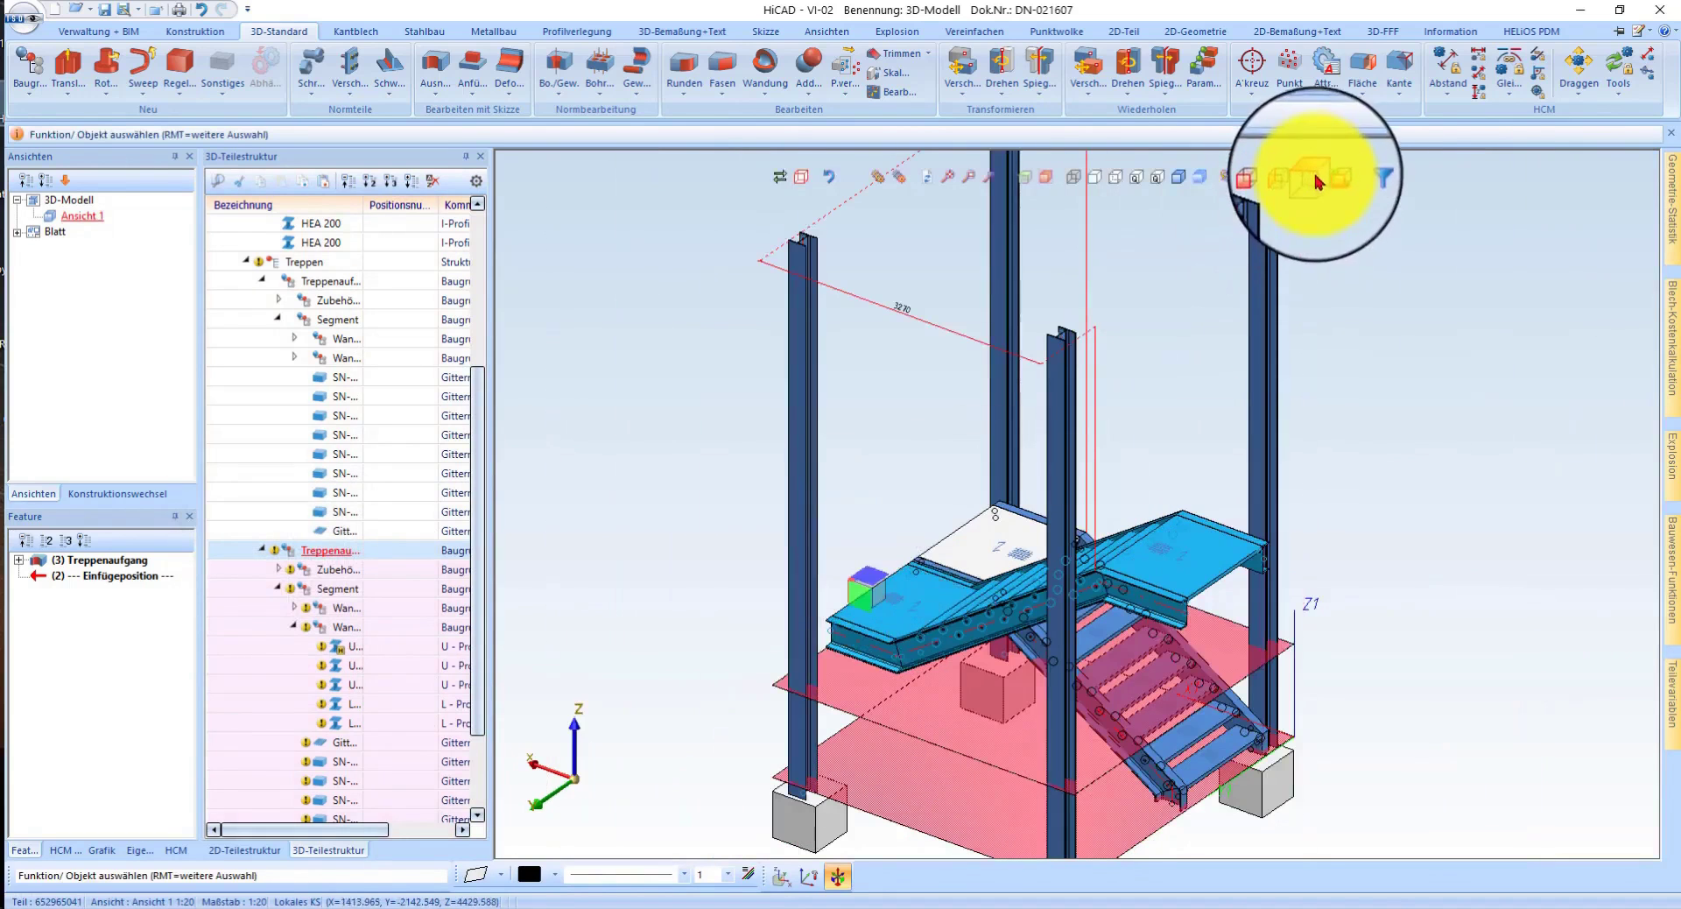
- Switch to a top-down plan view displayed as wireframe
click(1318, 181)
scroll(1070, 375, up, 3)
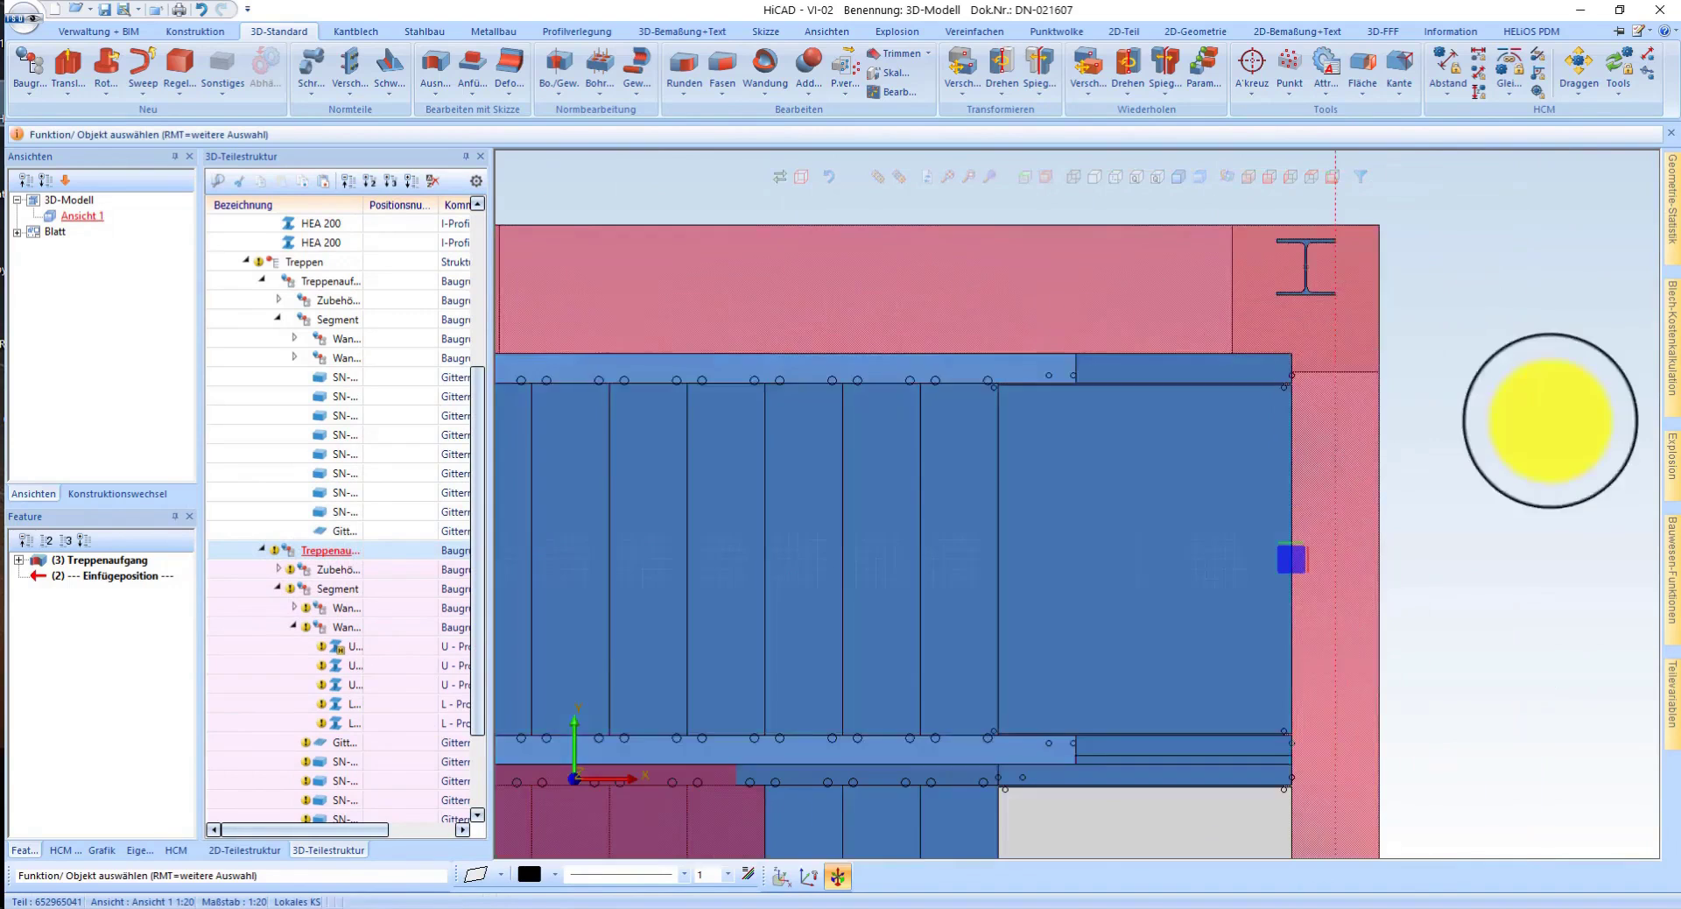
scroll(938, 363, down, 3)
scroll(957, 301, up, 3)
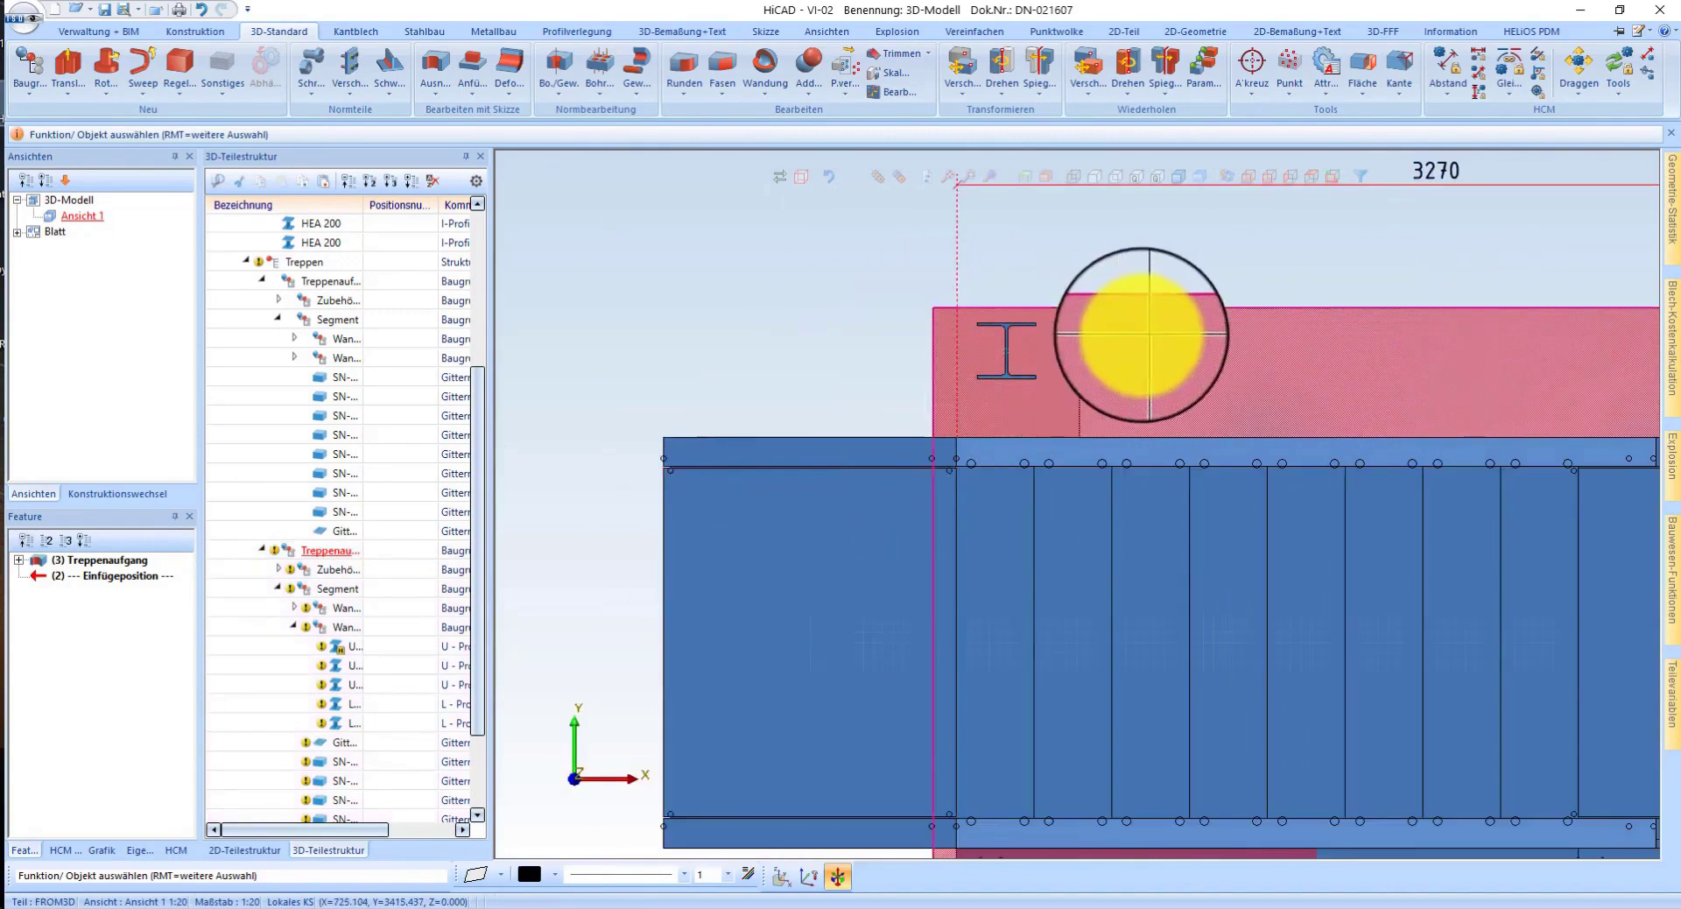
scroll(1143, 334, up, 2)
scroll(864, 414, down, 3)
scroll(957, 619, up, 3)
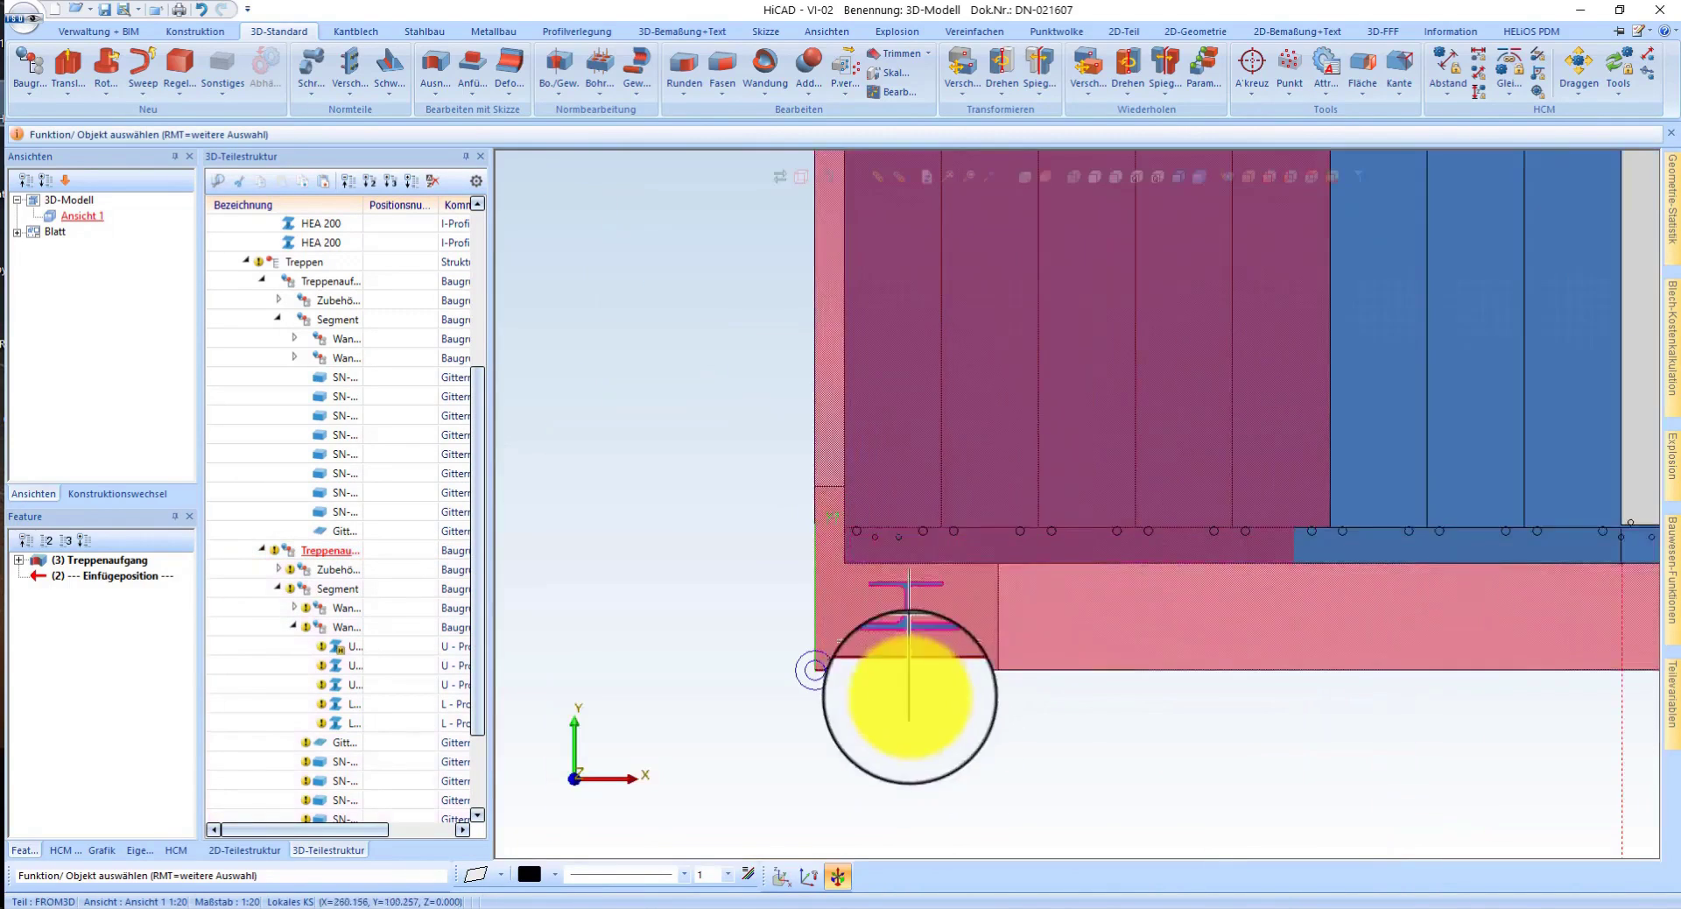
scroll(910, 696, down, 3)
scroll(518, 534, up, 3)
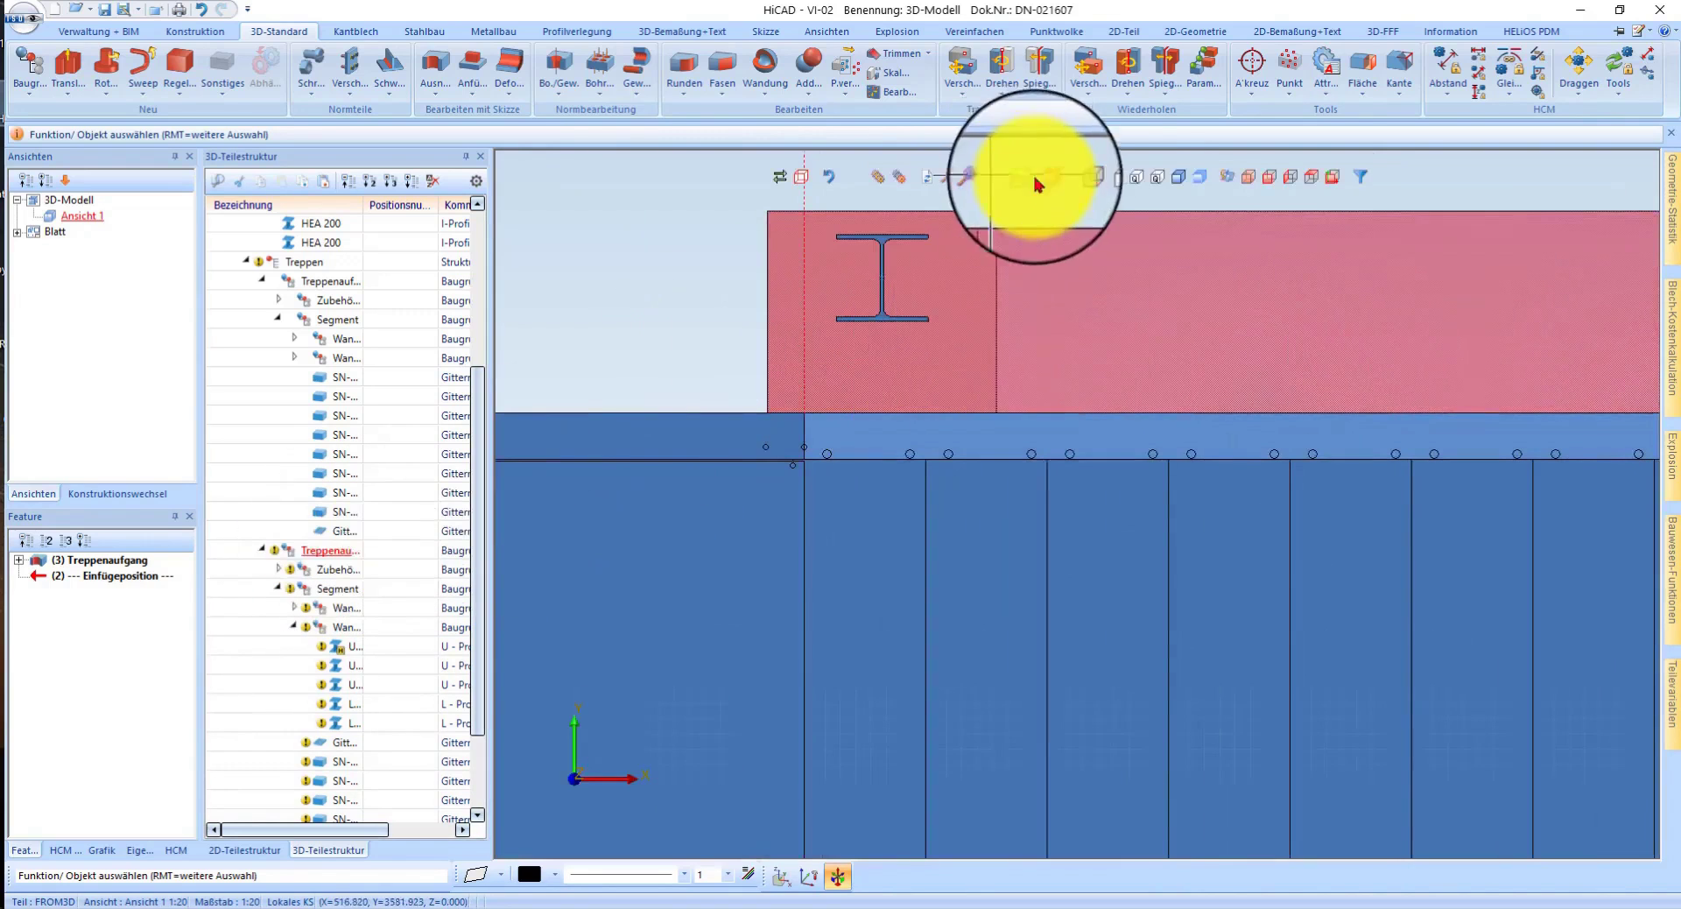
click(1094, 188)
- Move the stair flight 200 mm along the beam line toward the HEA 200 beam
right_click(301, 551)
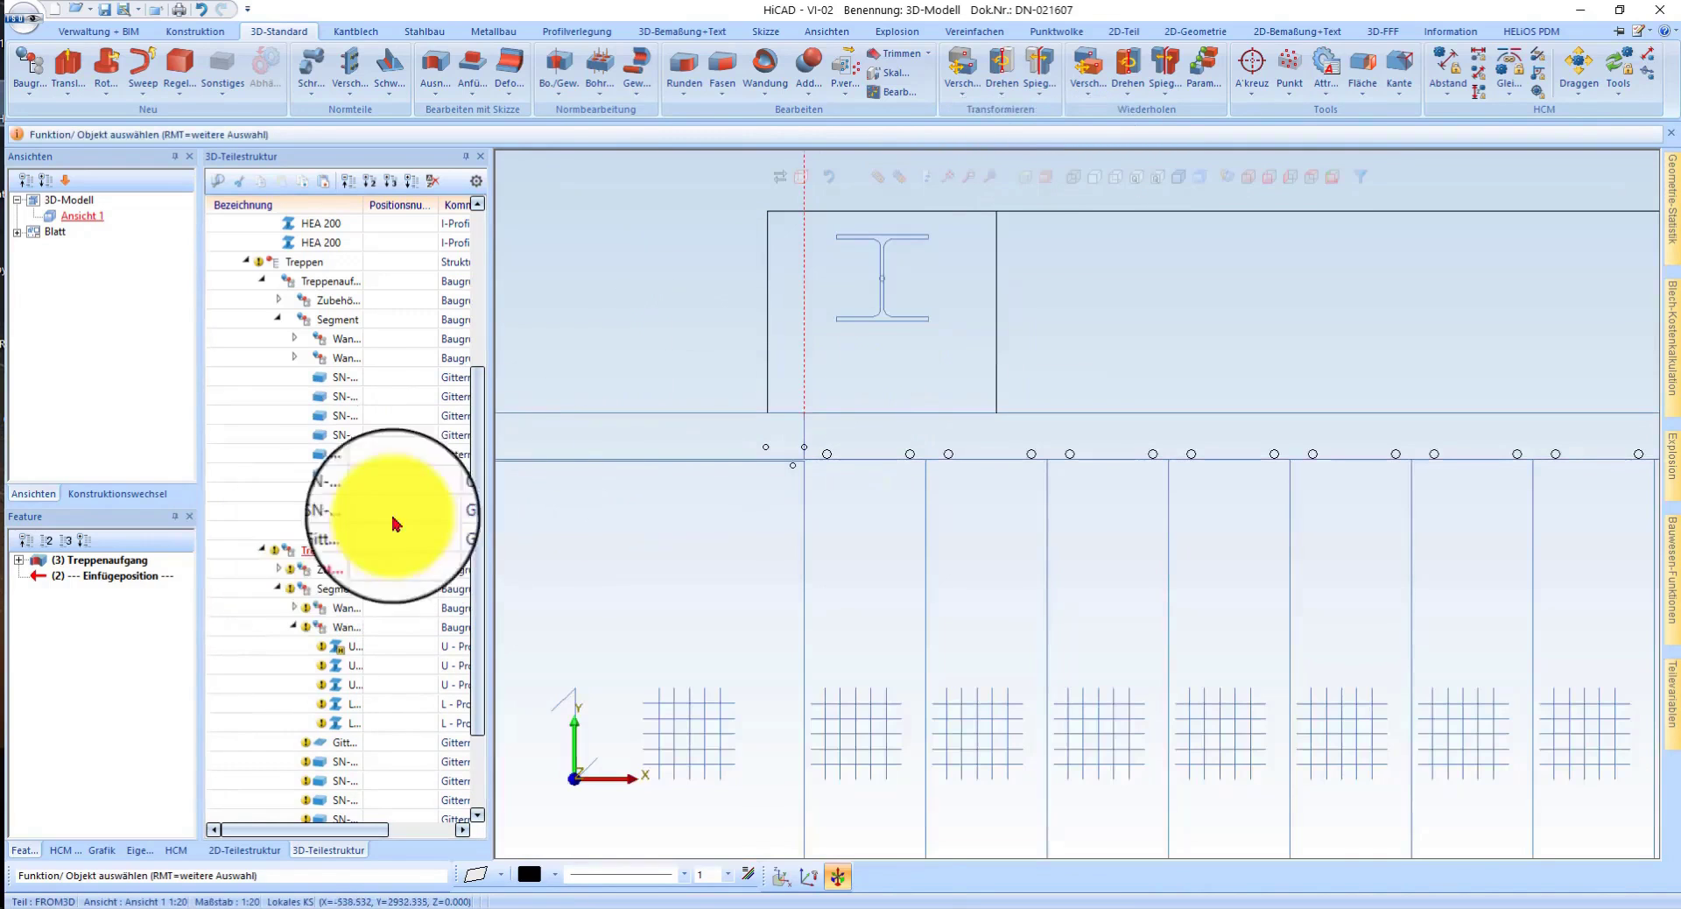
click(662, 512)
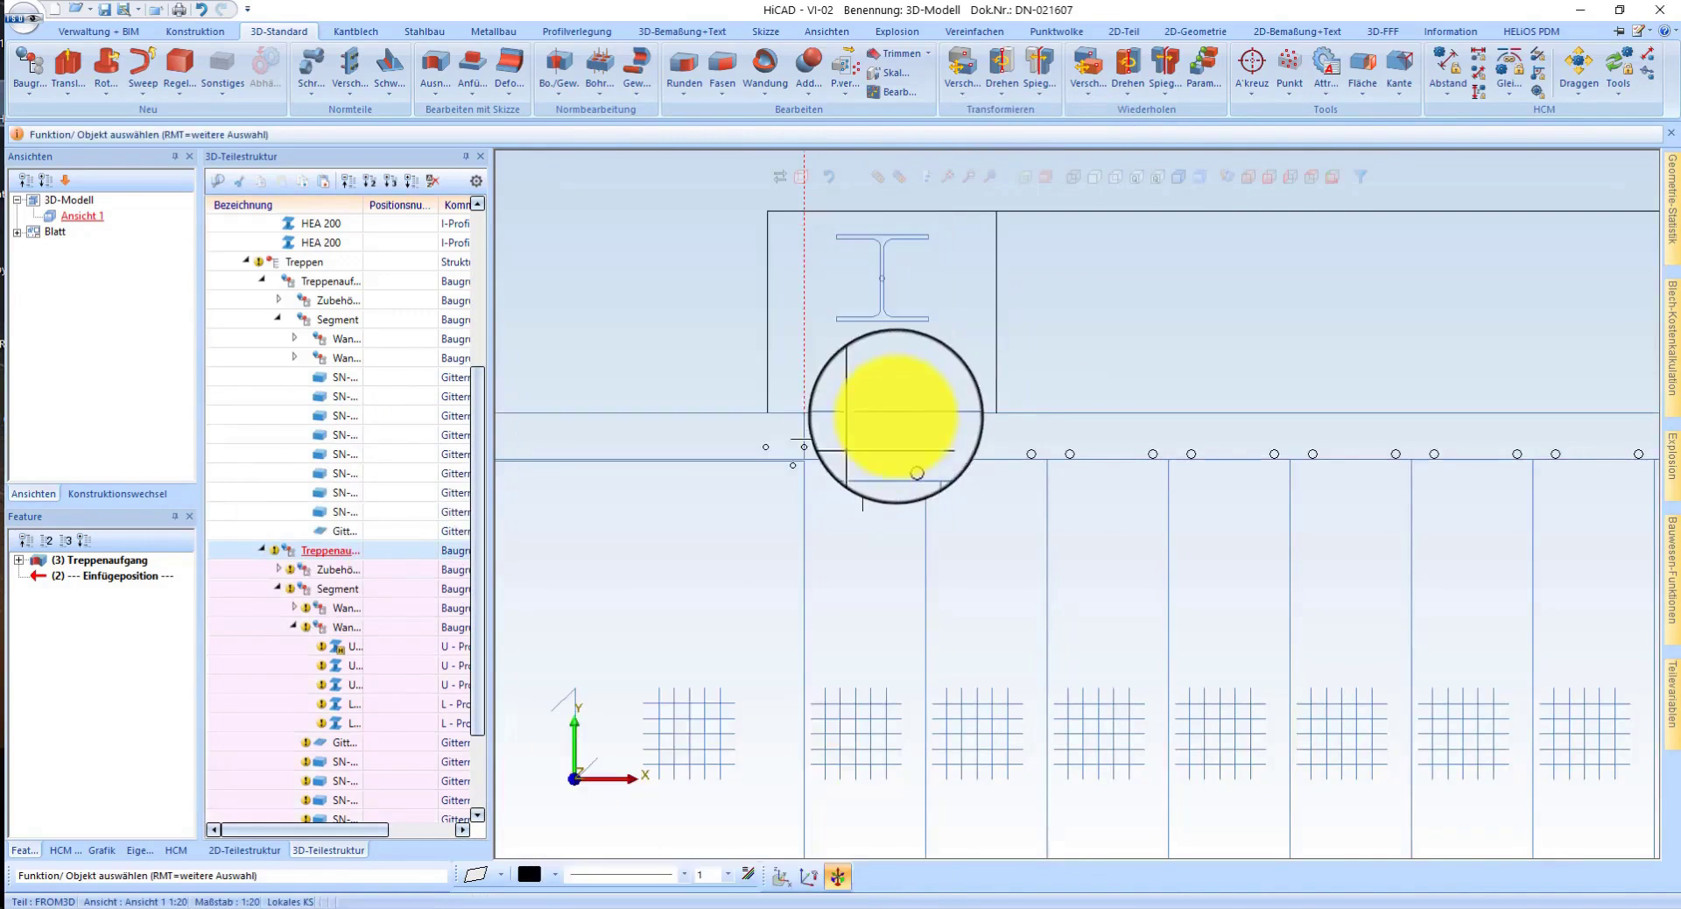
click(924, 350)
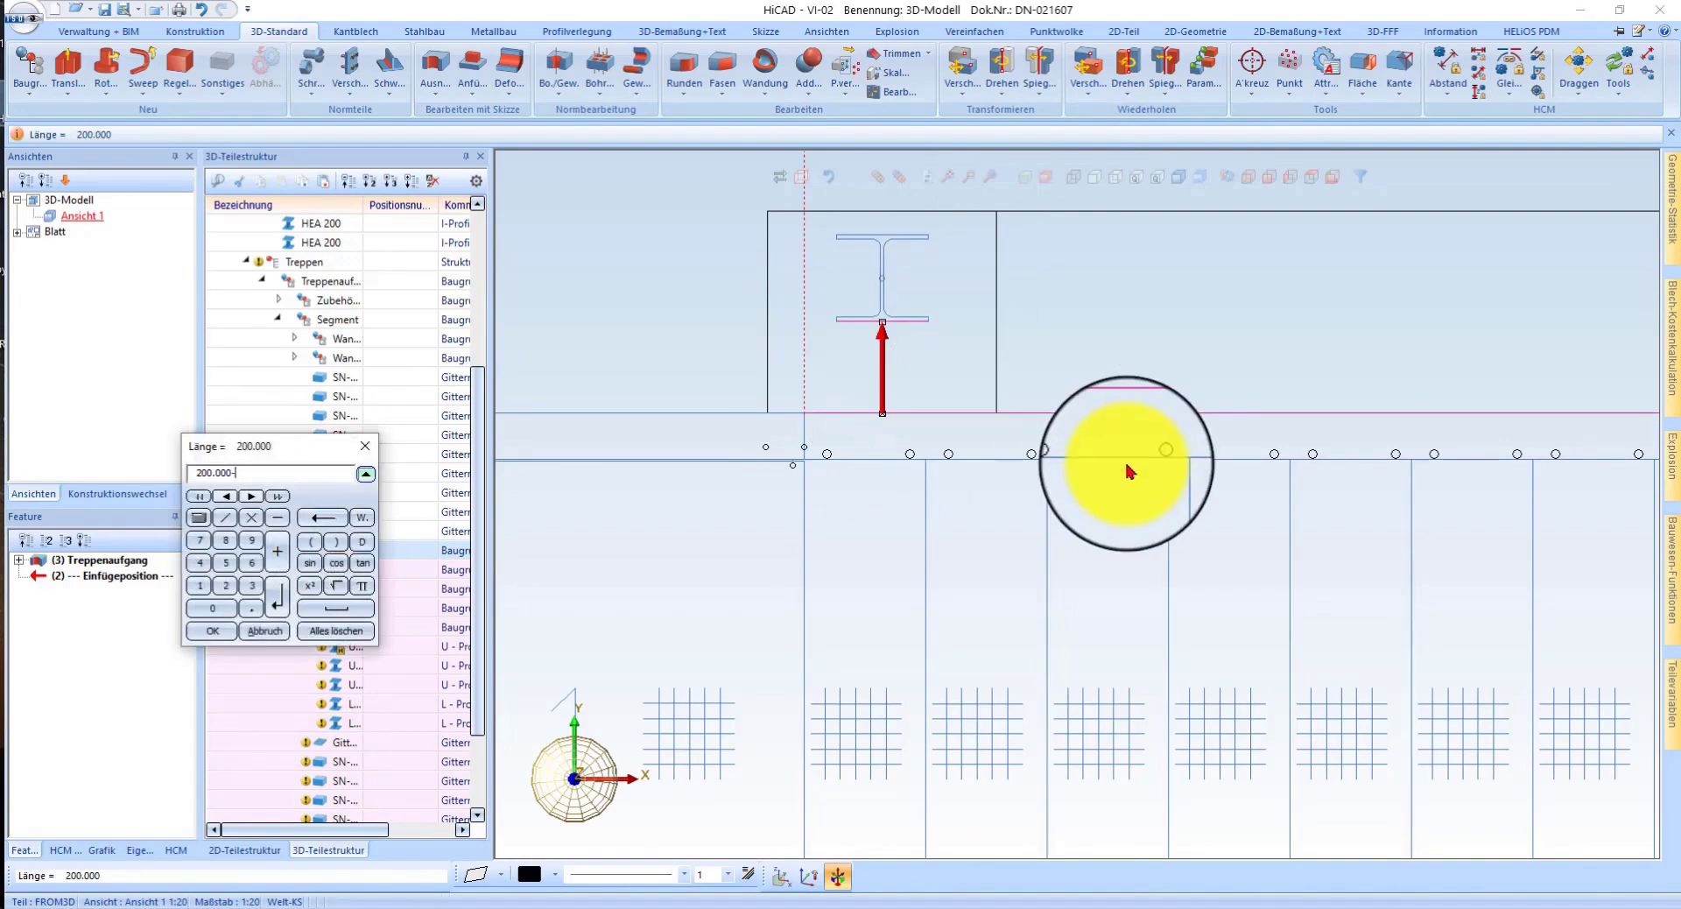
key(Return)
scroll(1179, 405, down, 3)
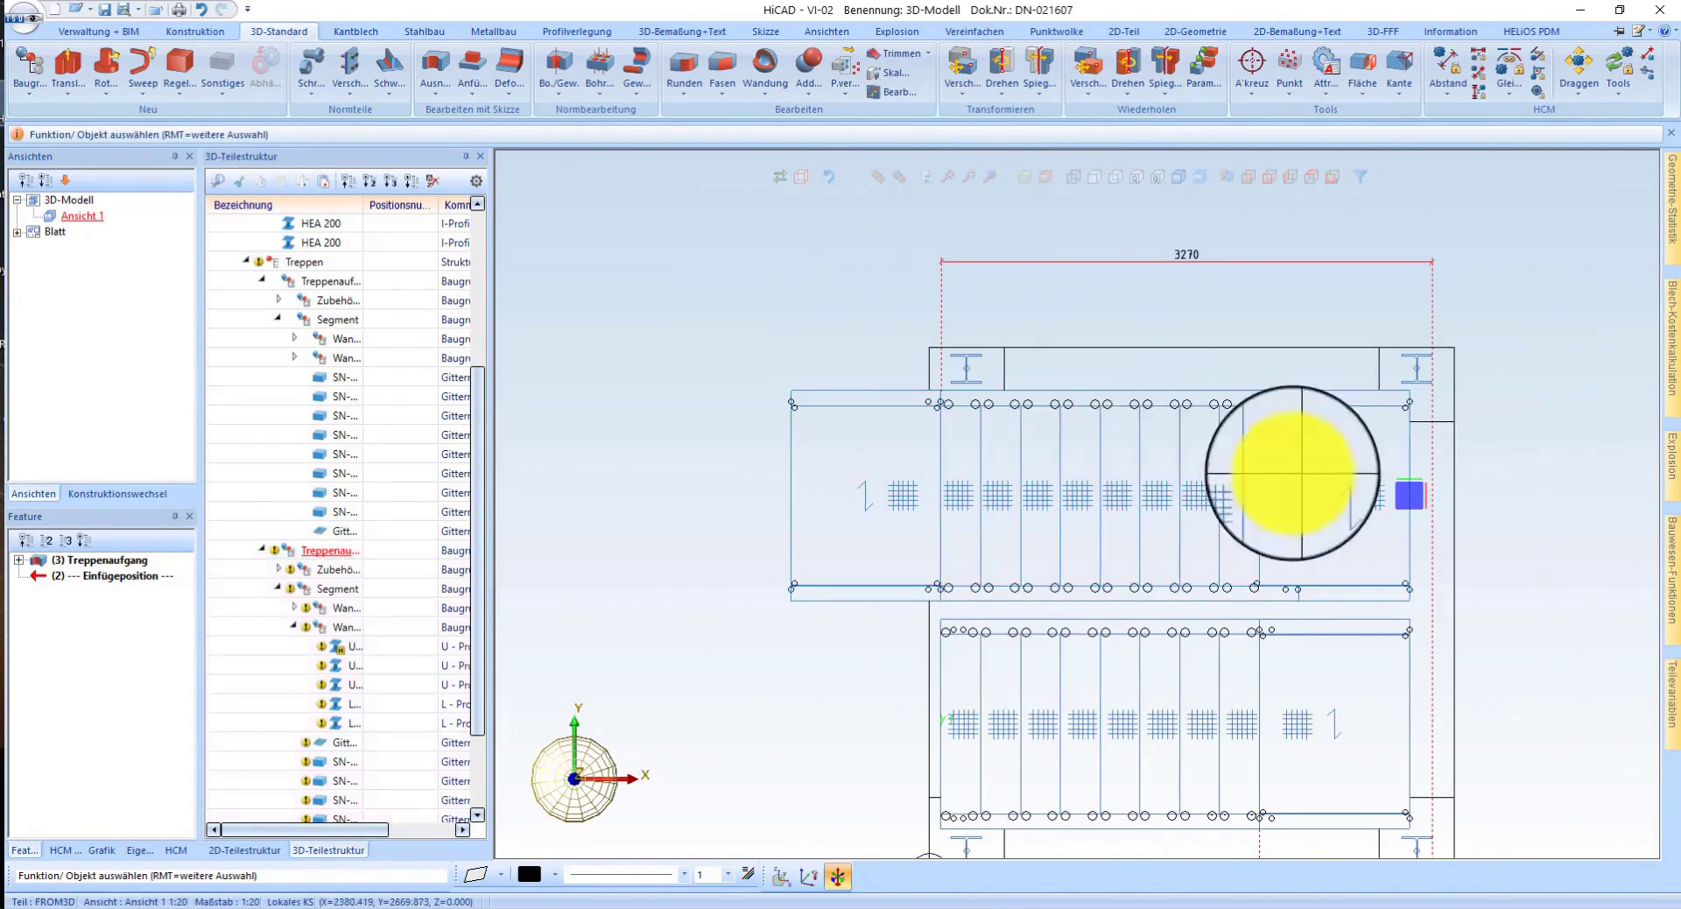
scroll(1327, 511, up, 2)
scroll(1200, 518, down, 3)
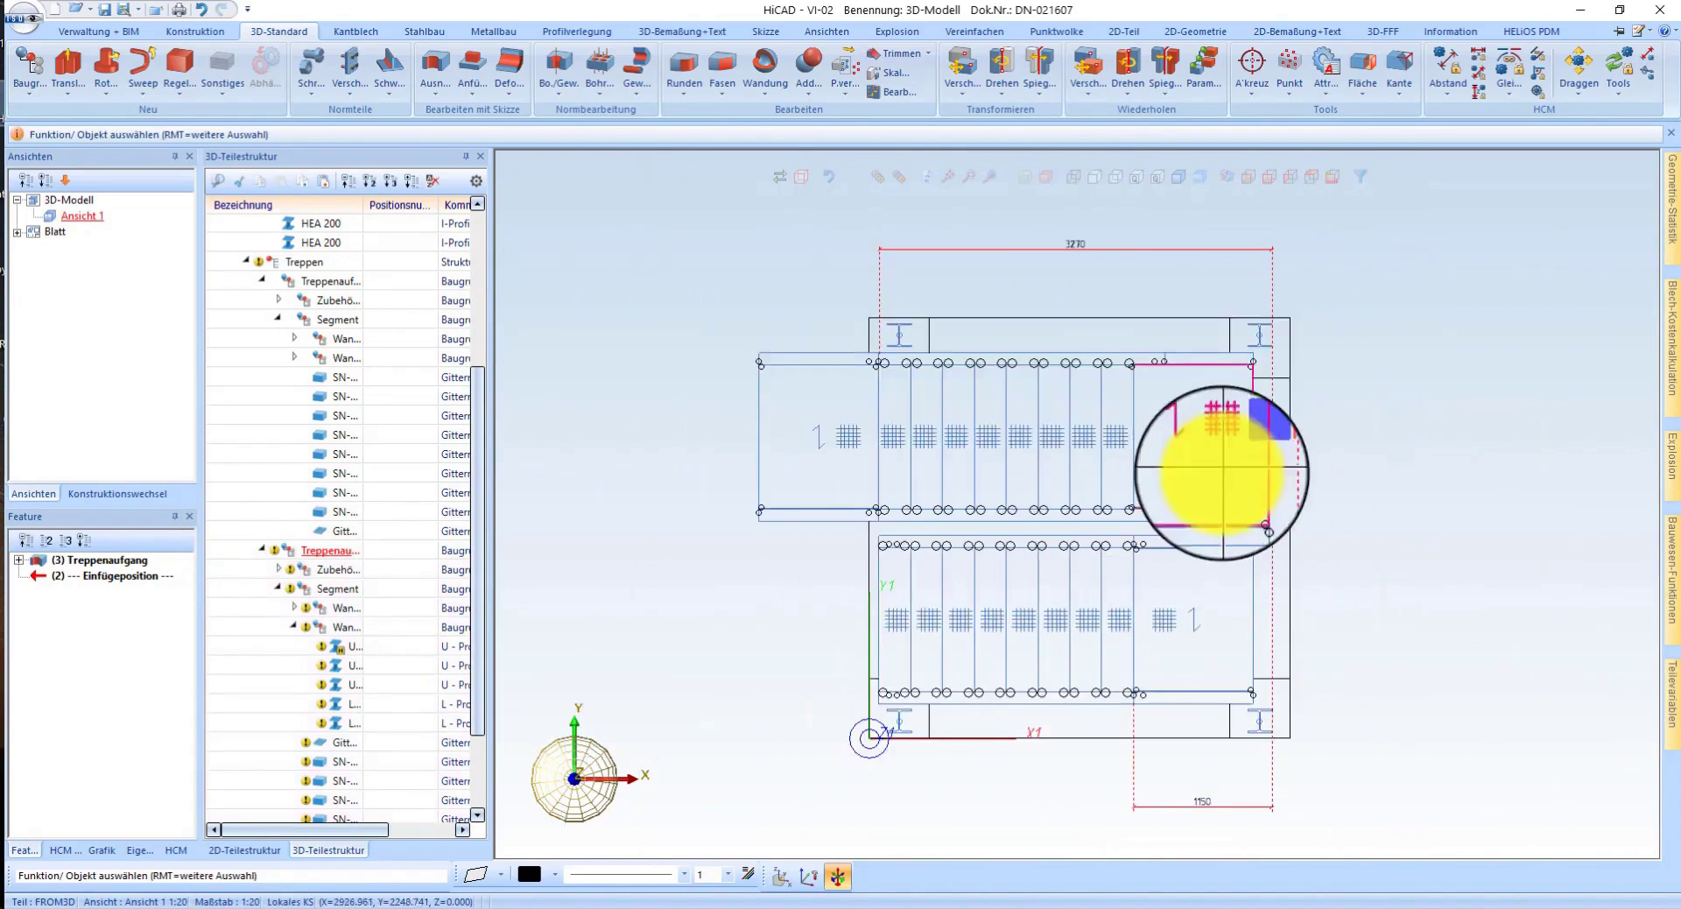
scroll(1257, 435, up, 3)
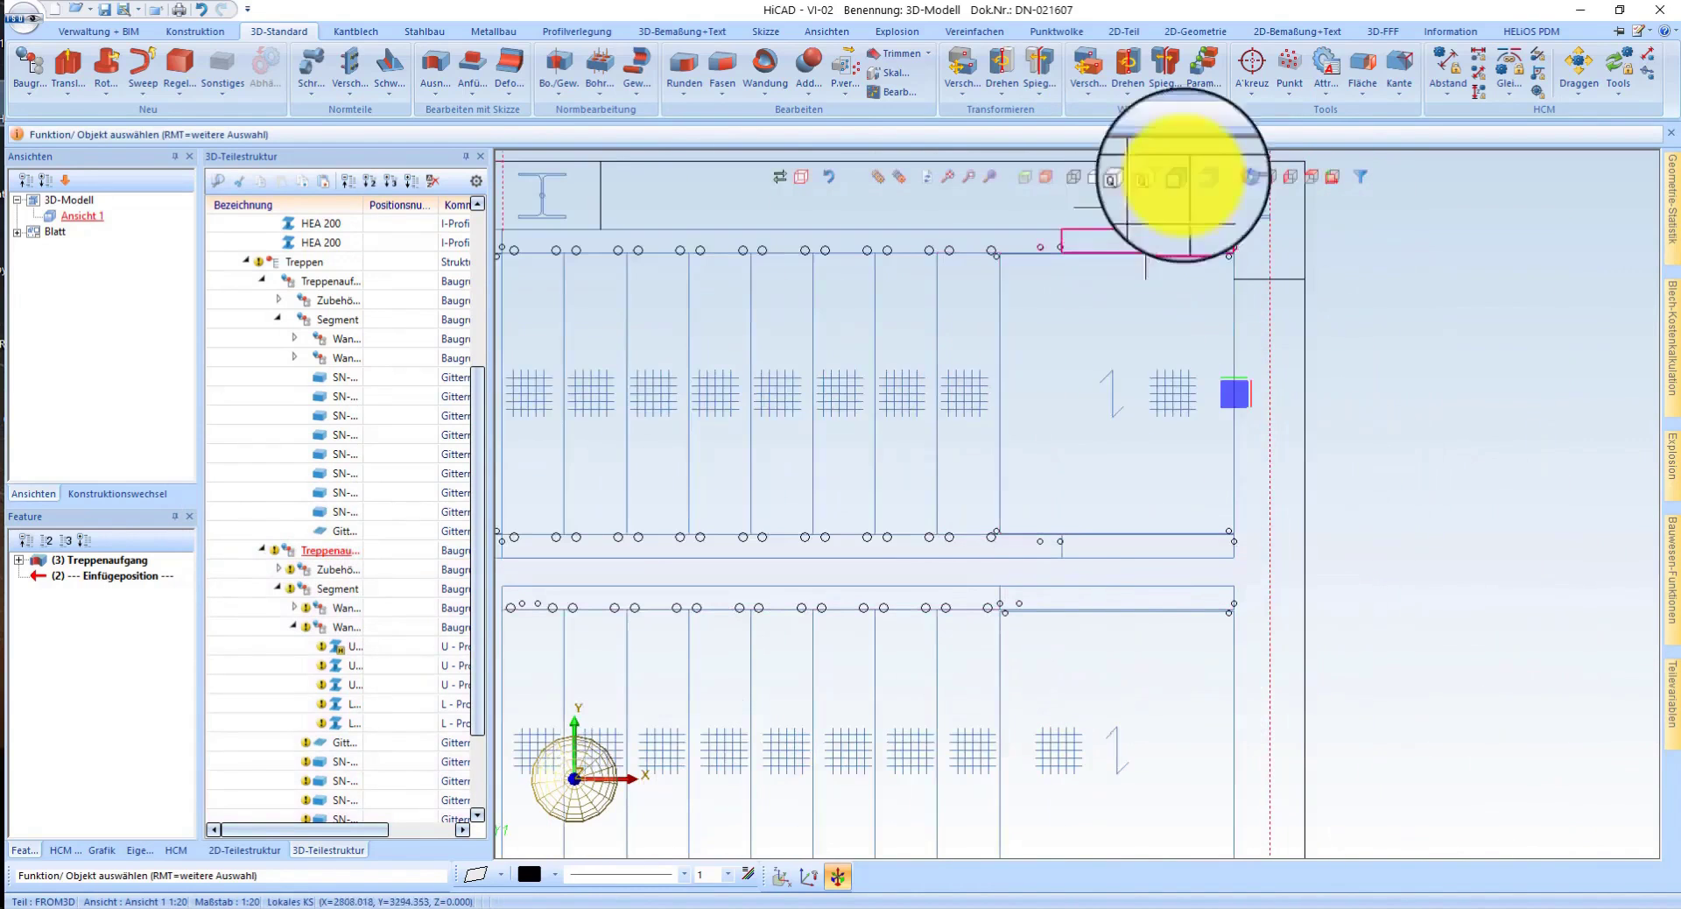
scroll(1057, 518, down, 2)
scroll(1135, 323, up, 2)
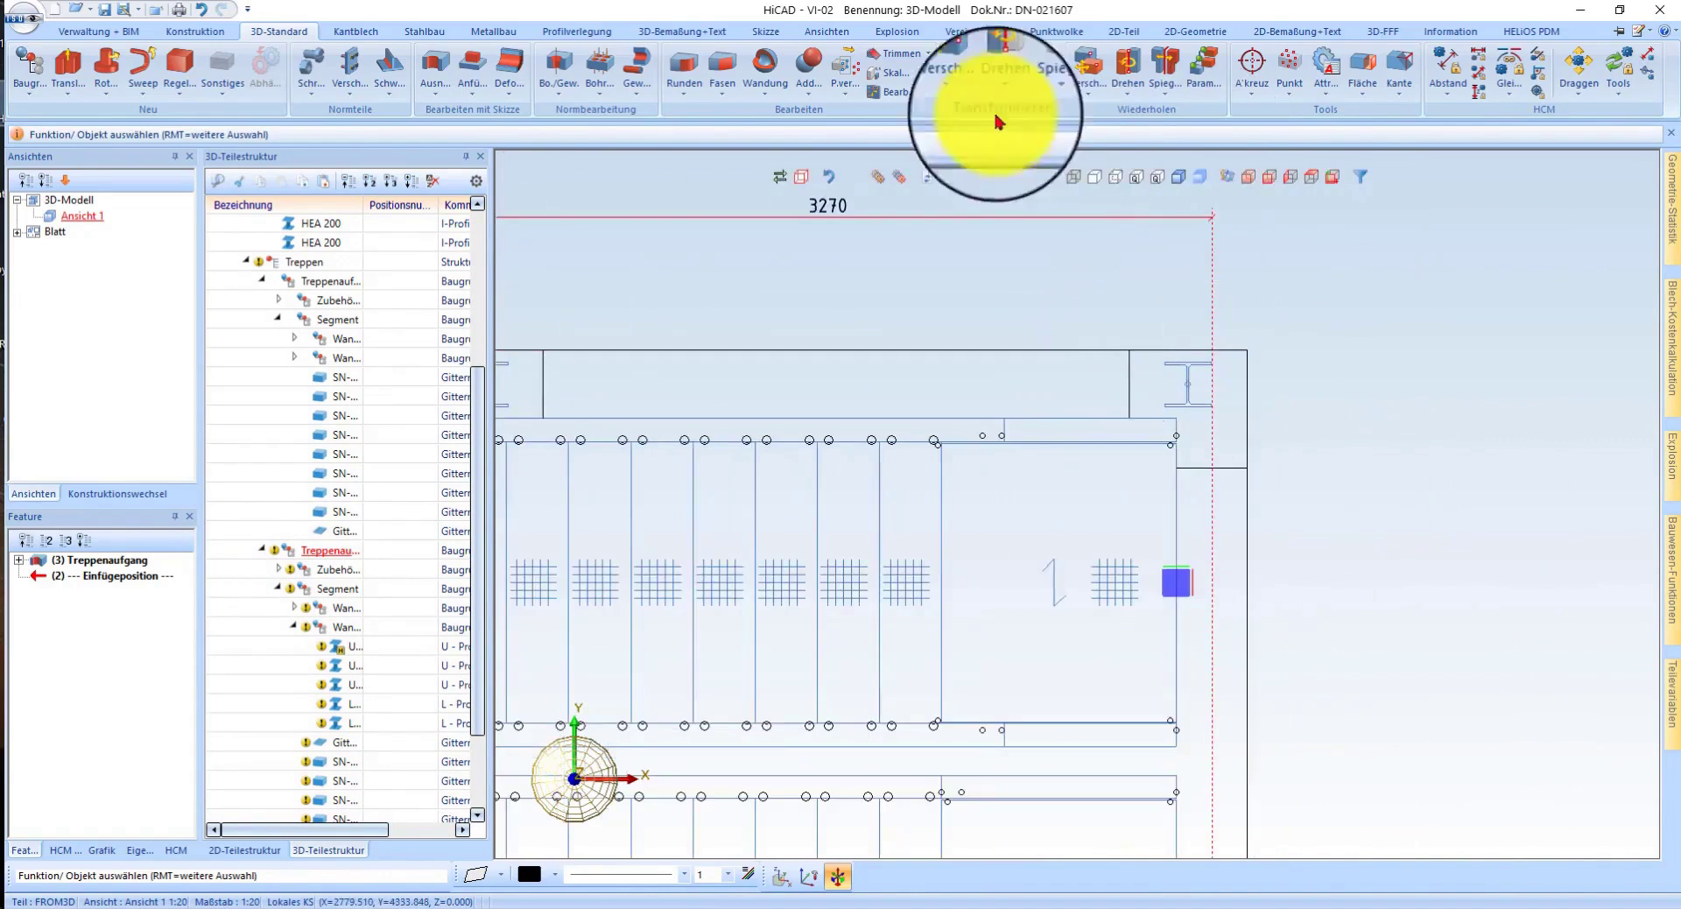
- Add a 1150 mm dimension from the stair flight's edge to the HEA 200 beam
click(679, 32)
click(57, 66)
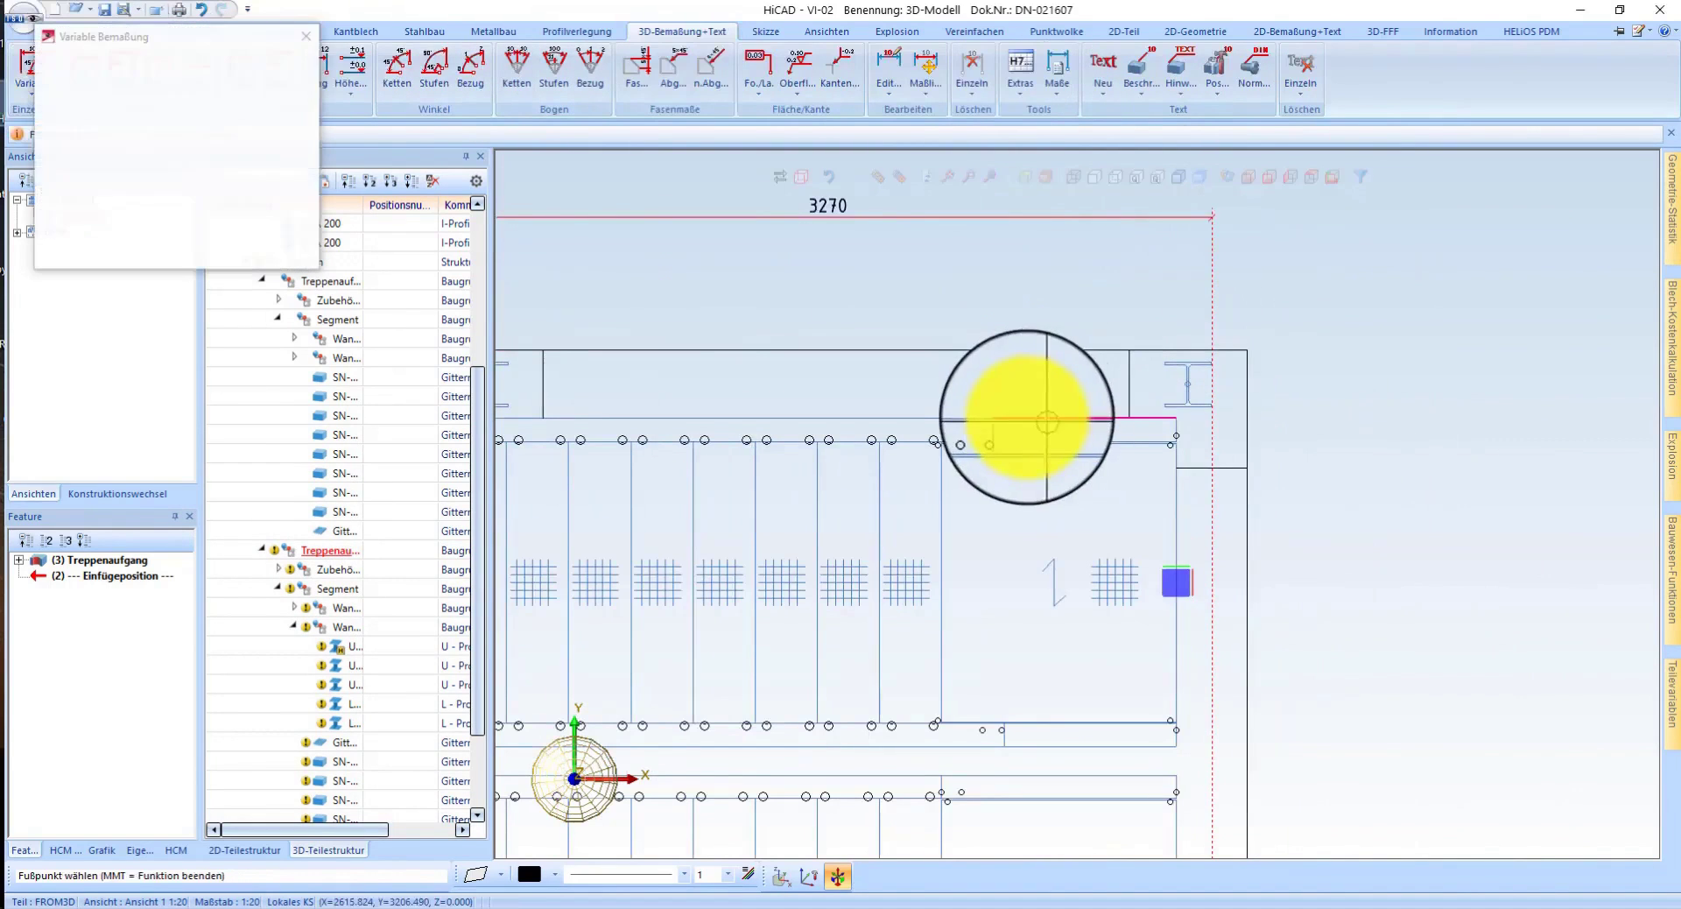
scroll(1030, 403, up, 2)
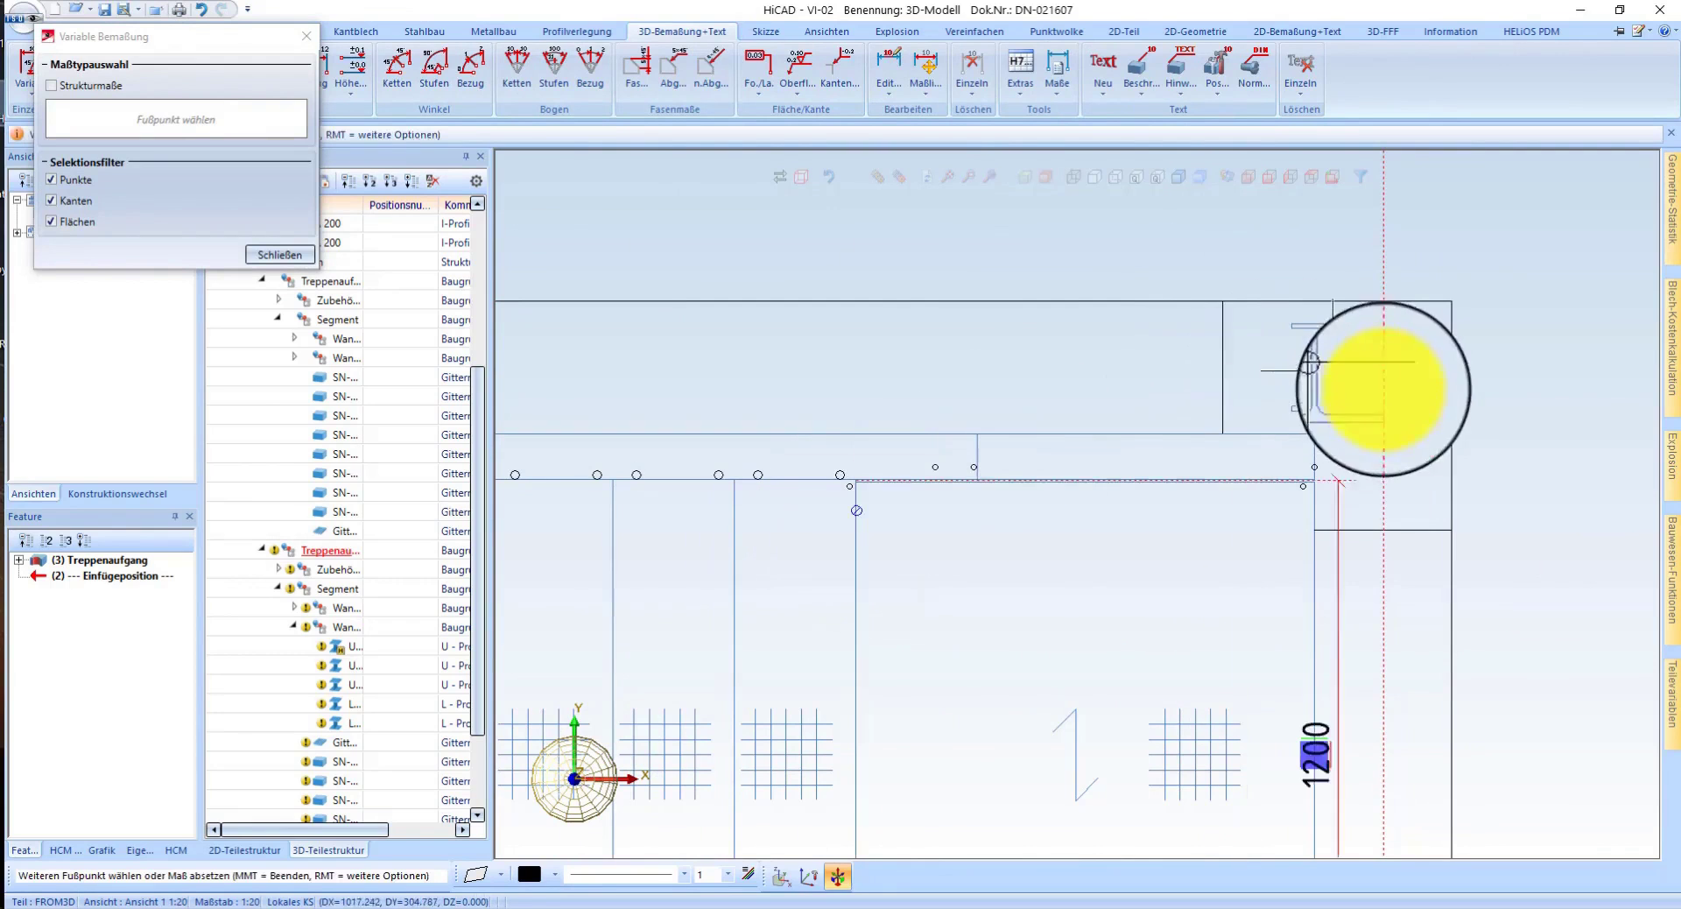
click(1383, 388)
click(1382, 398)
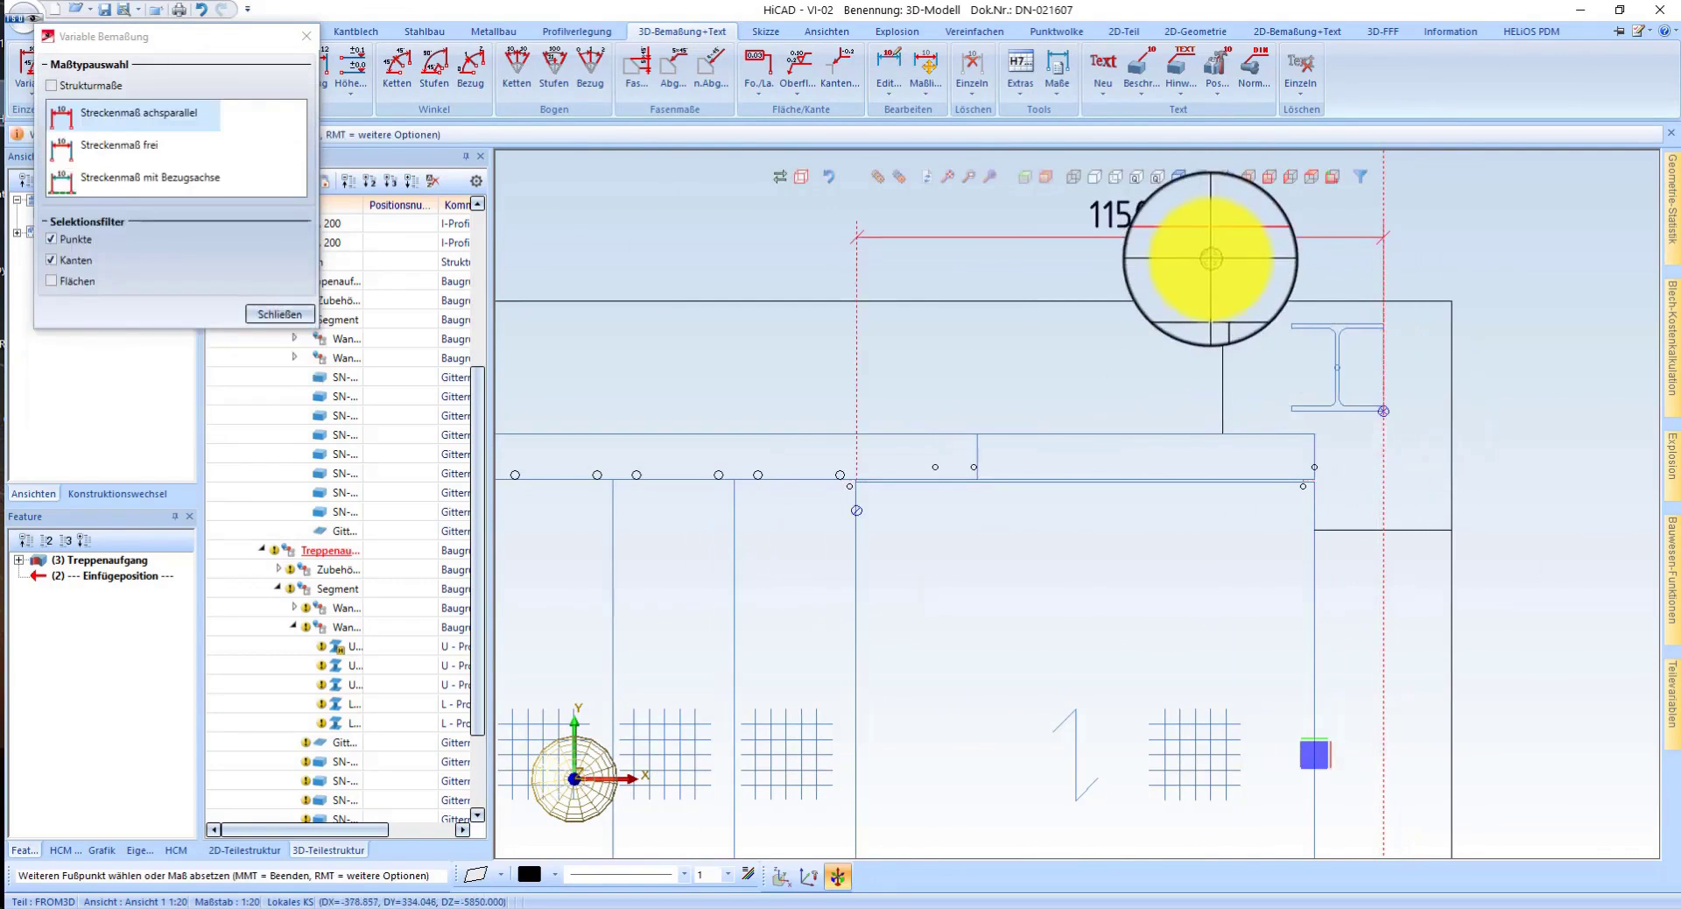
click(1211, 258)
scroll(1199, 350, down, 5)
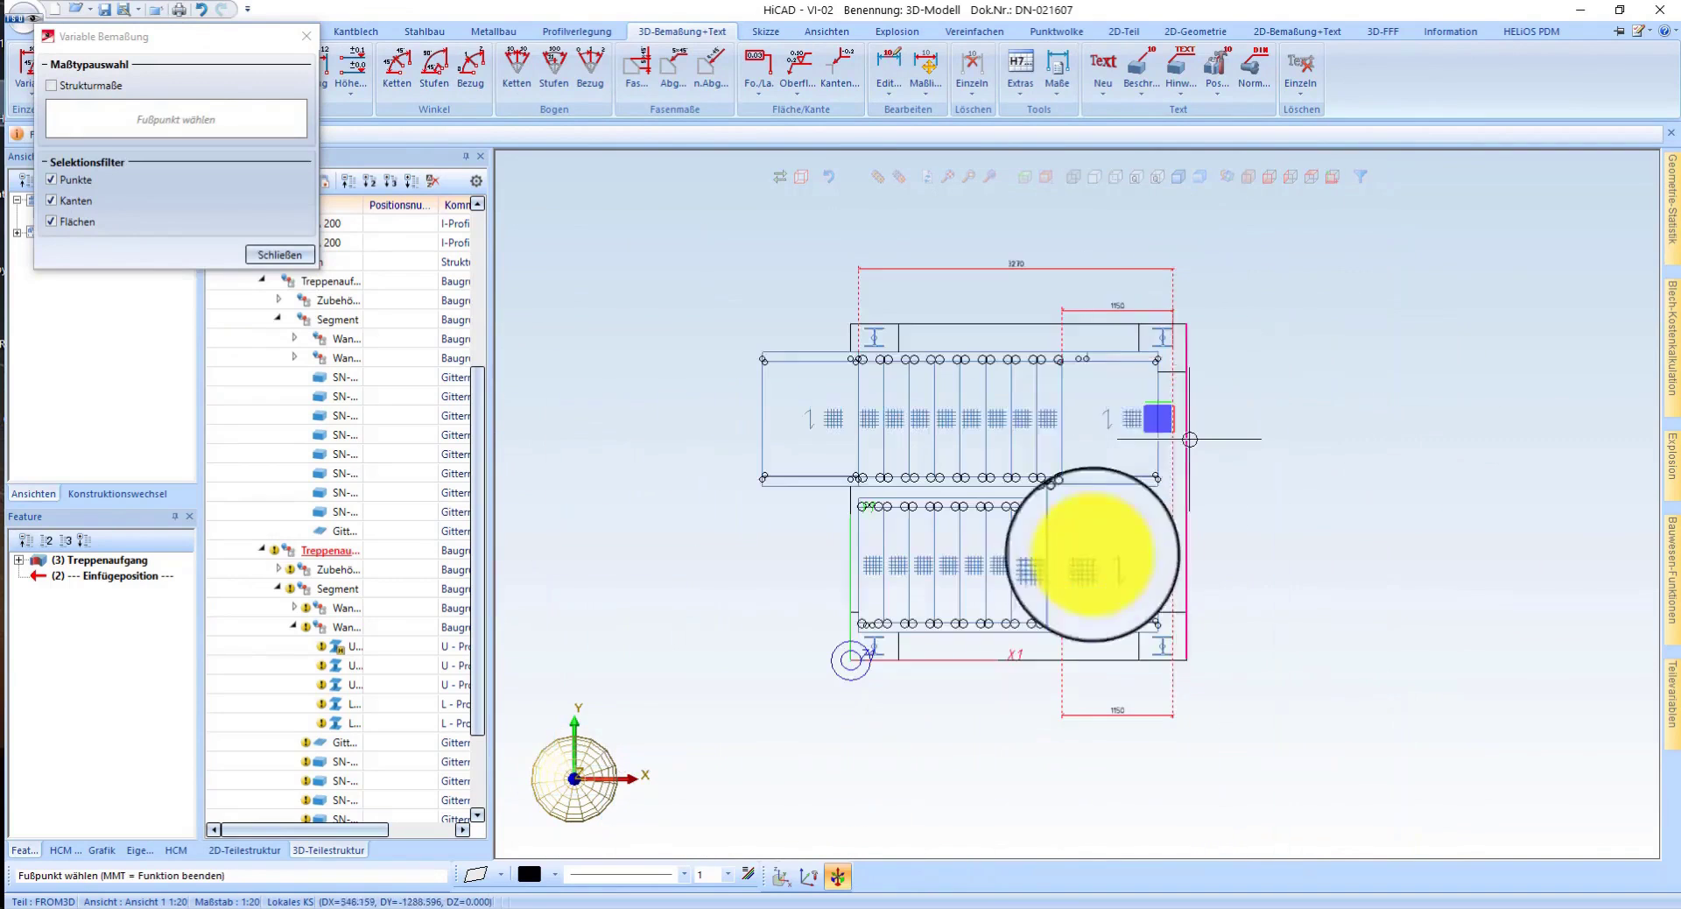
middle_click(671, 429)
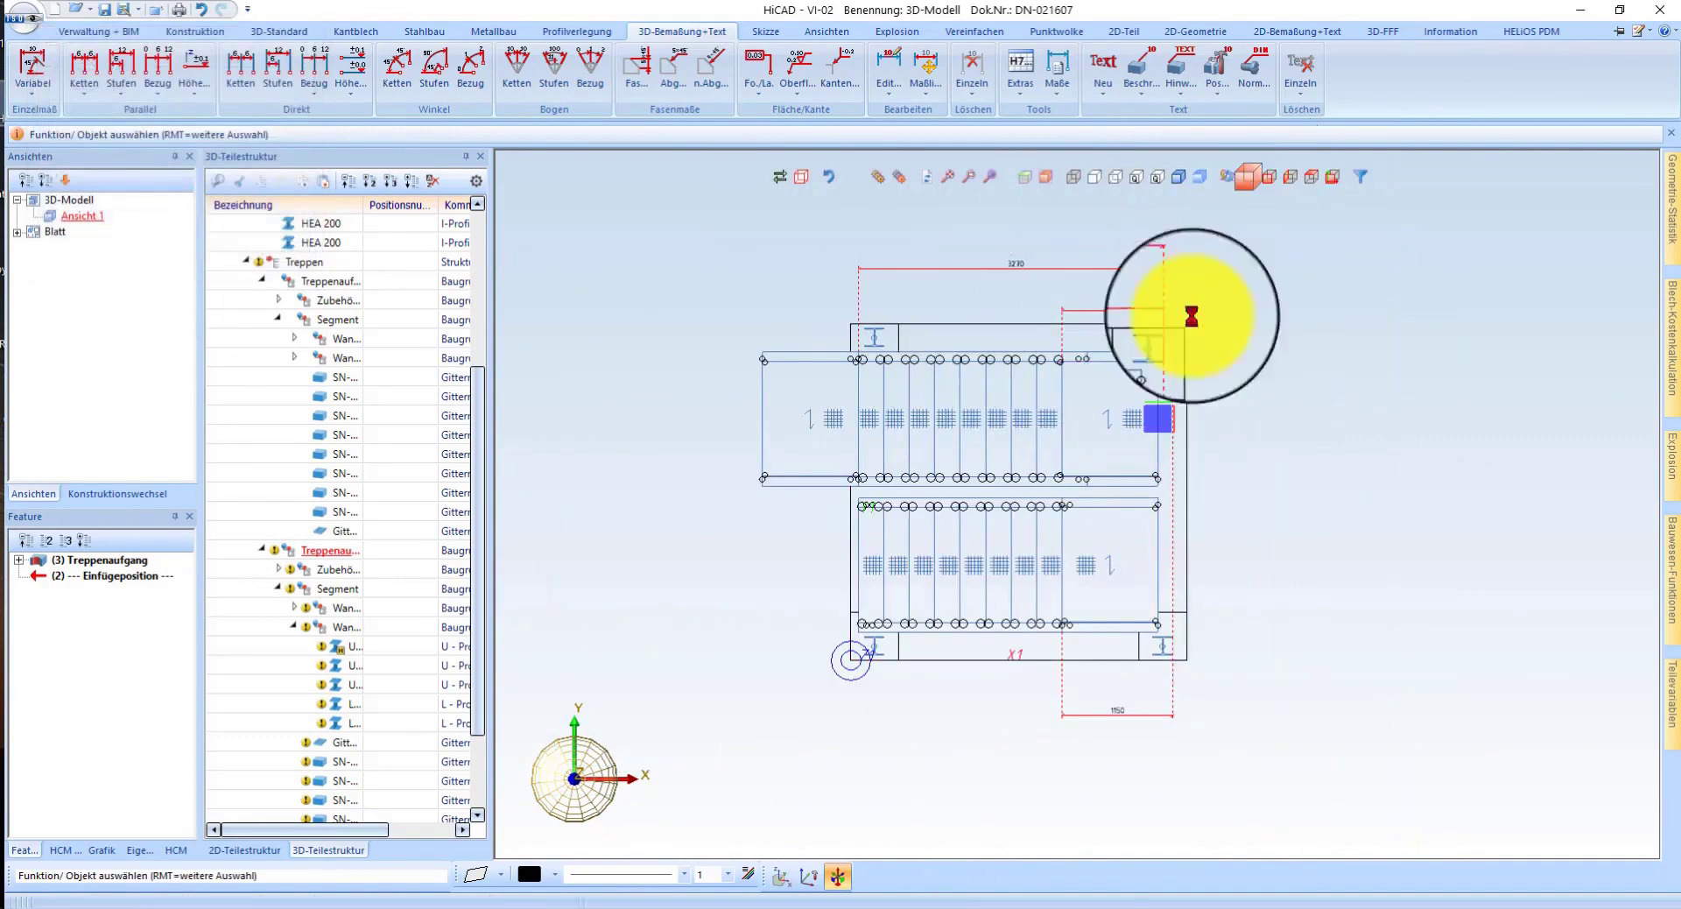
- Show the model shaded, orbit in to the landing edge, and begin defining a working plane
click(1180, 176)
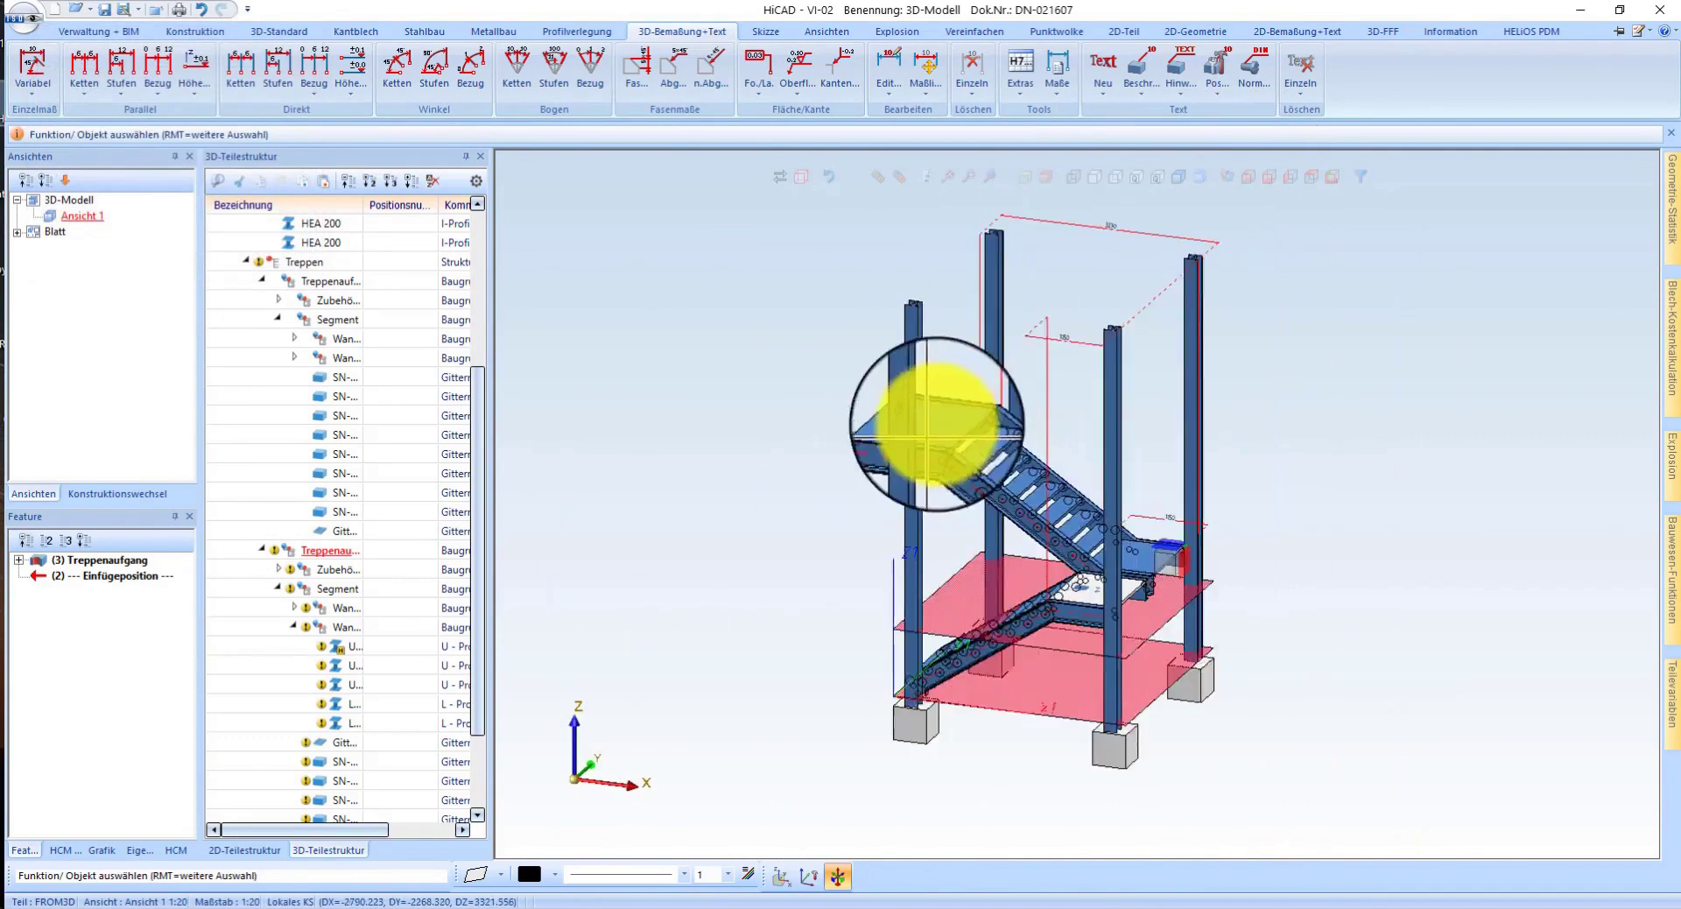
scroll(926, 435, up, 2)
mouse_move(963, 416)
middle_down()
mouse_move(1092, 405)
mouse_move(1130, 435)
mouse_move(1174, 423)
mouse_move(1237, 449)
mouse_move(1266, 425)
middle_up()
scroll(1127, 443, up, 2)
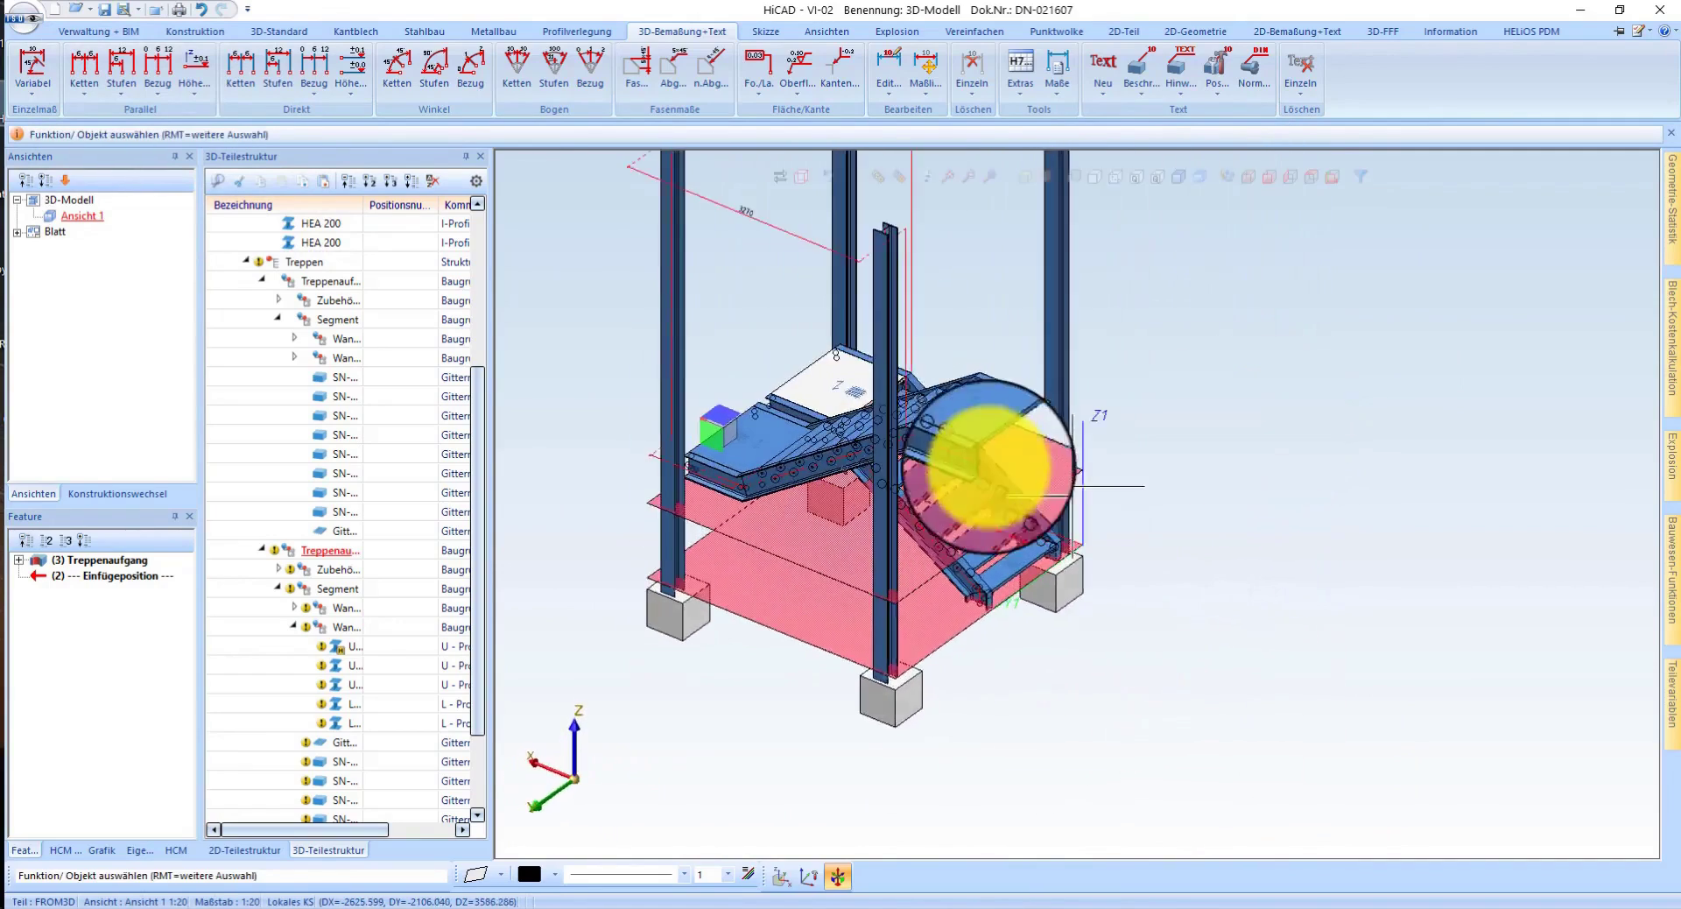
scroll(1116, 414, up, 3)
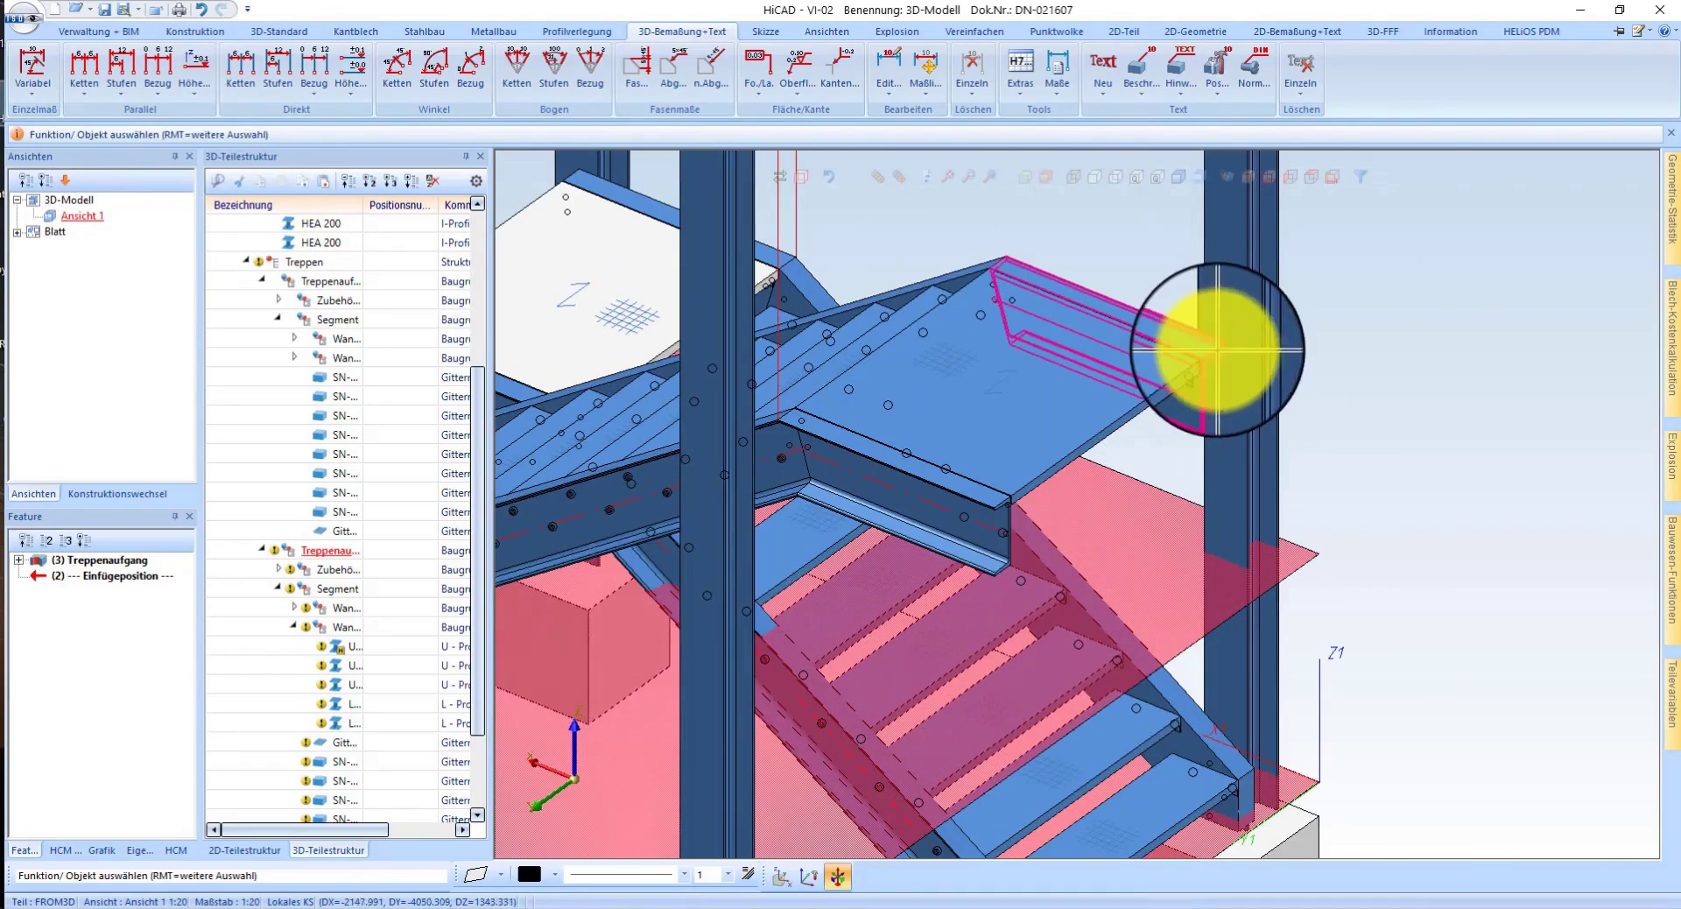
scroll(1013, 432, down, 2)
scroll(1096, 432, down, 2)
scroll(1064, 431, down, 1)
mouse_move(1064, 432)
middle_down()
mouse_move(950, 421)
mouse_move(1032, 406)
mouse_move(1306, 450)
mouse_move(1077, 488)
middle_up()
scroll(1295, 495, up, 2)
scroll(1294, 495, down, 2)
scroll(1017, 508, up, 2)
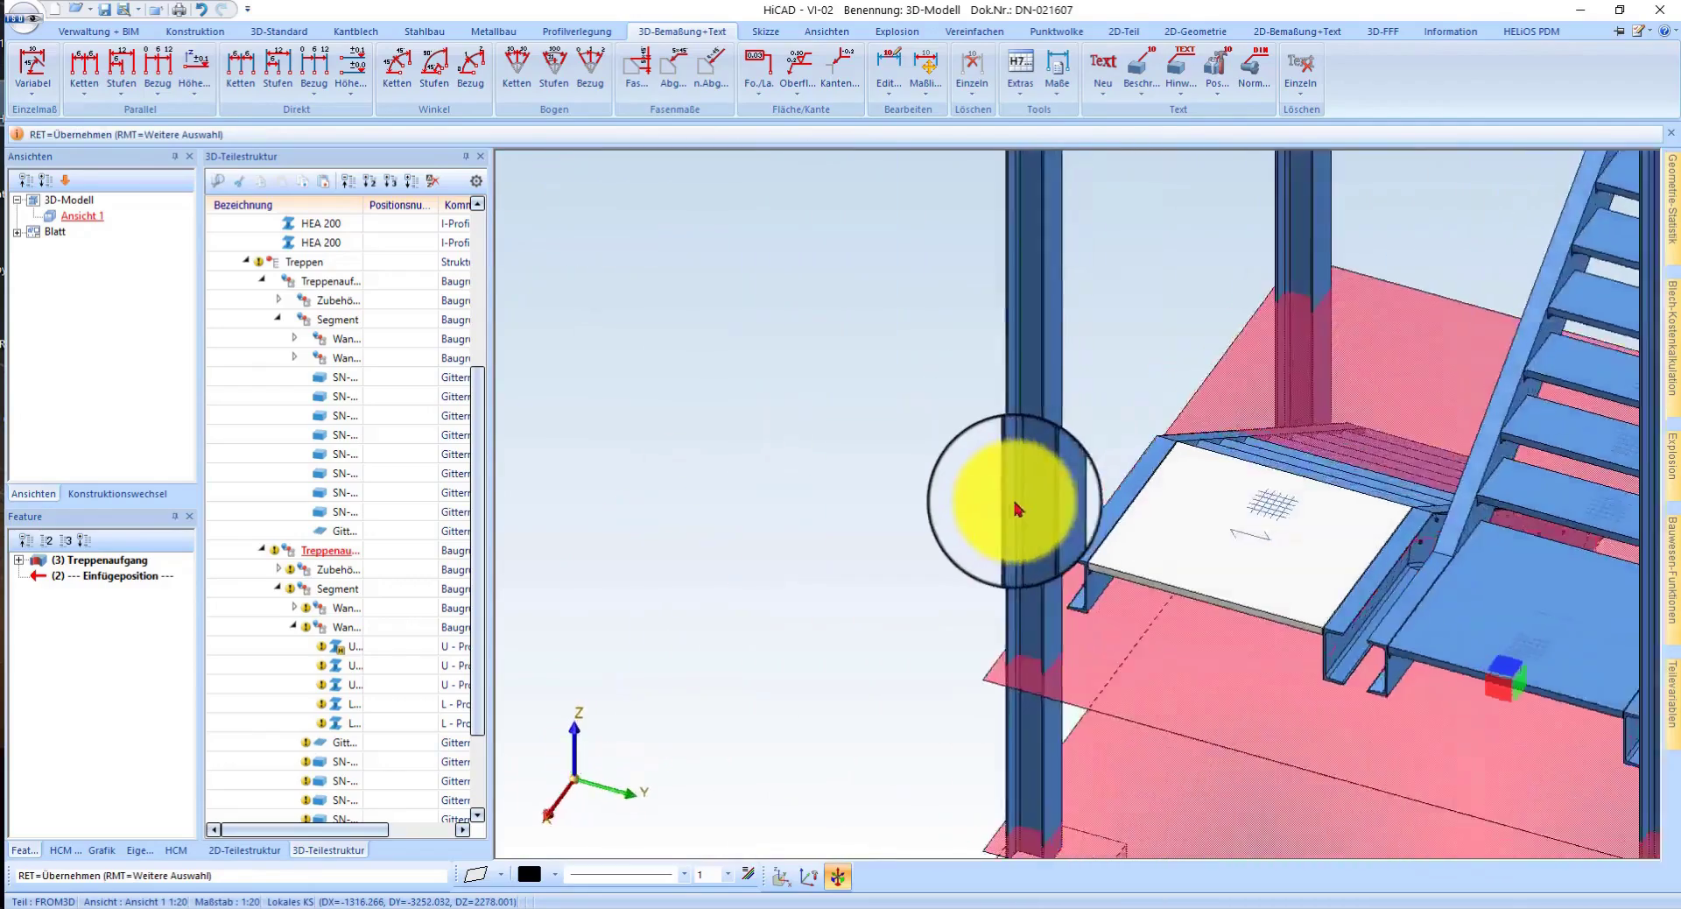
scroll(1017, 508, down, 2)
mouse_move(946, 477)
middle_down()
mouse_move(957, 517)
mouse_move(969, 476)
middle_up()
scroll(996, 499, up, 2)
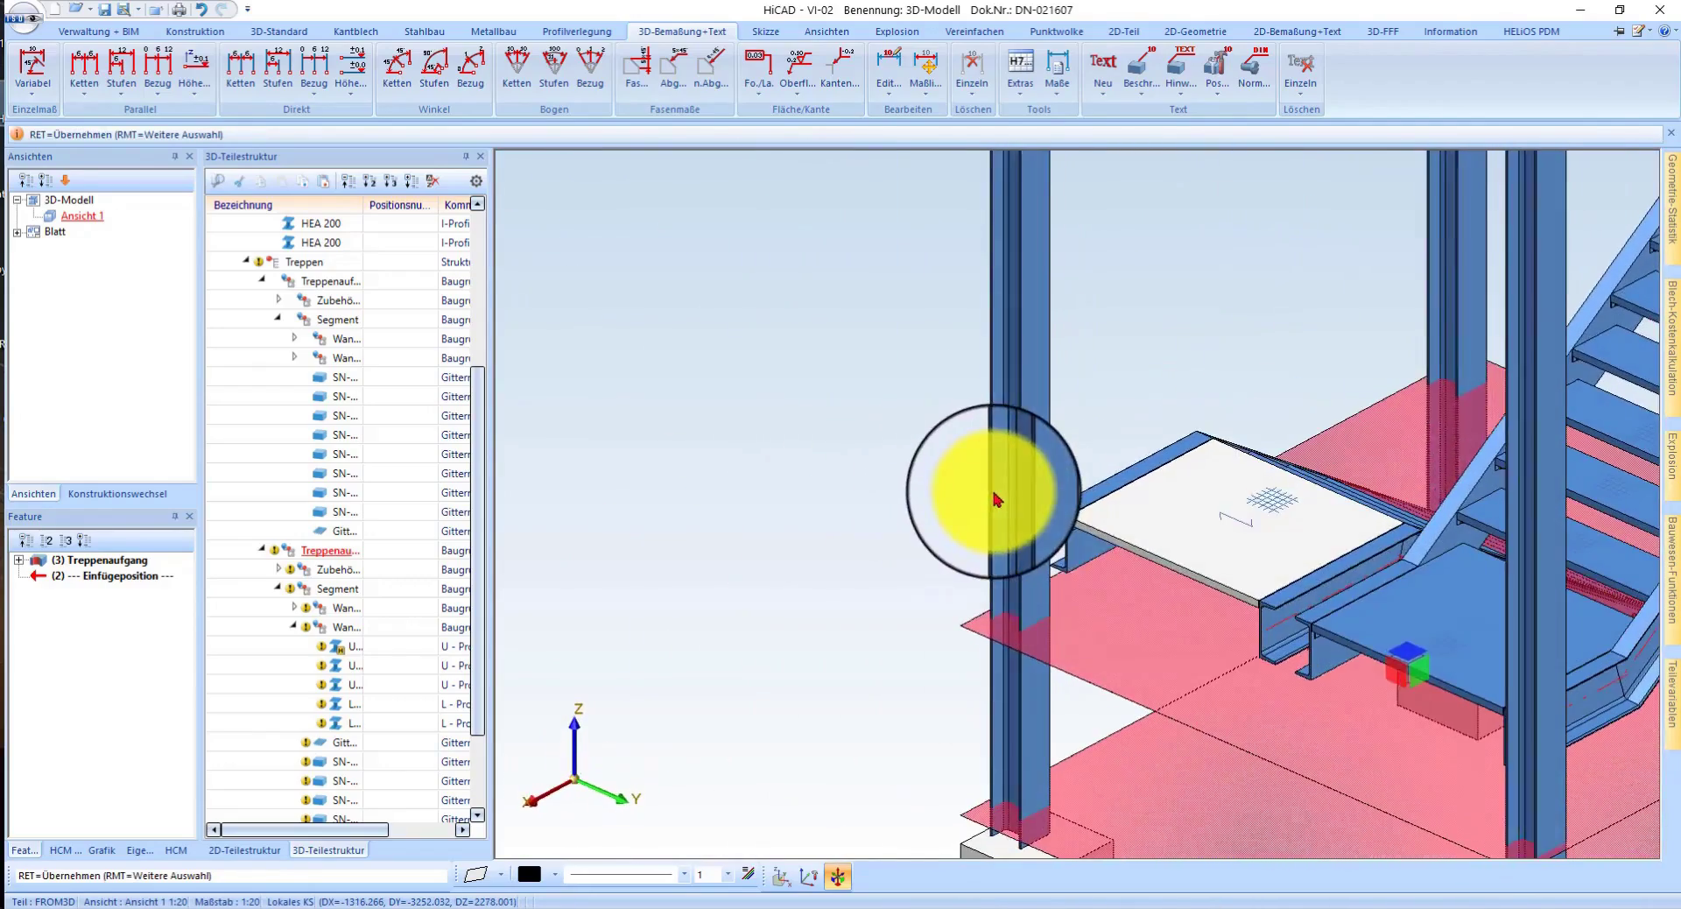
scroll(1287, 637, up, 2)
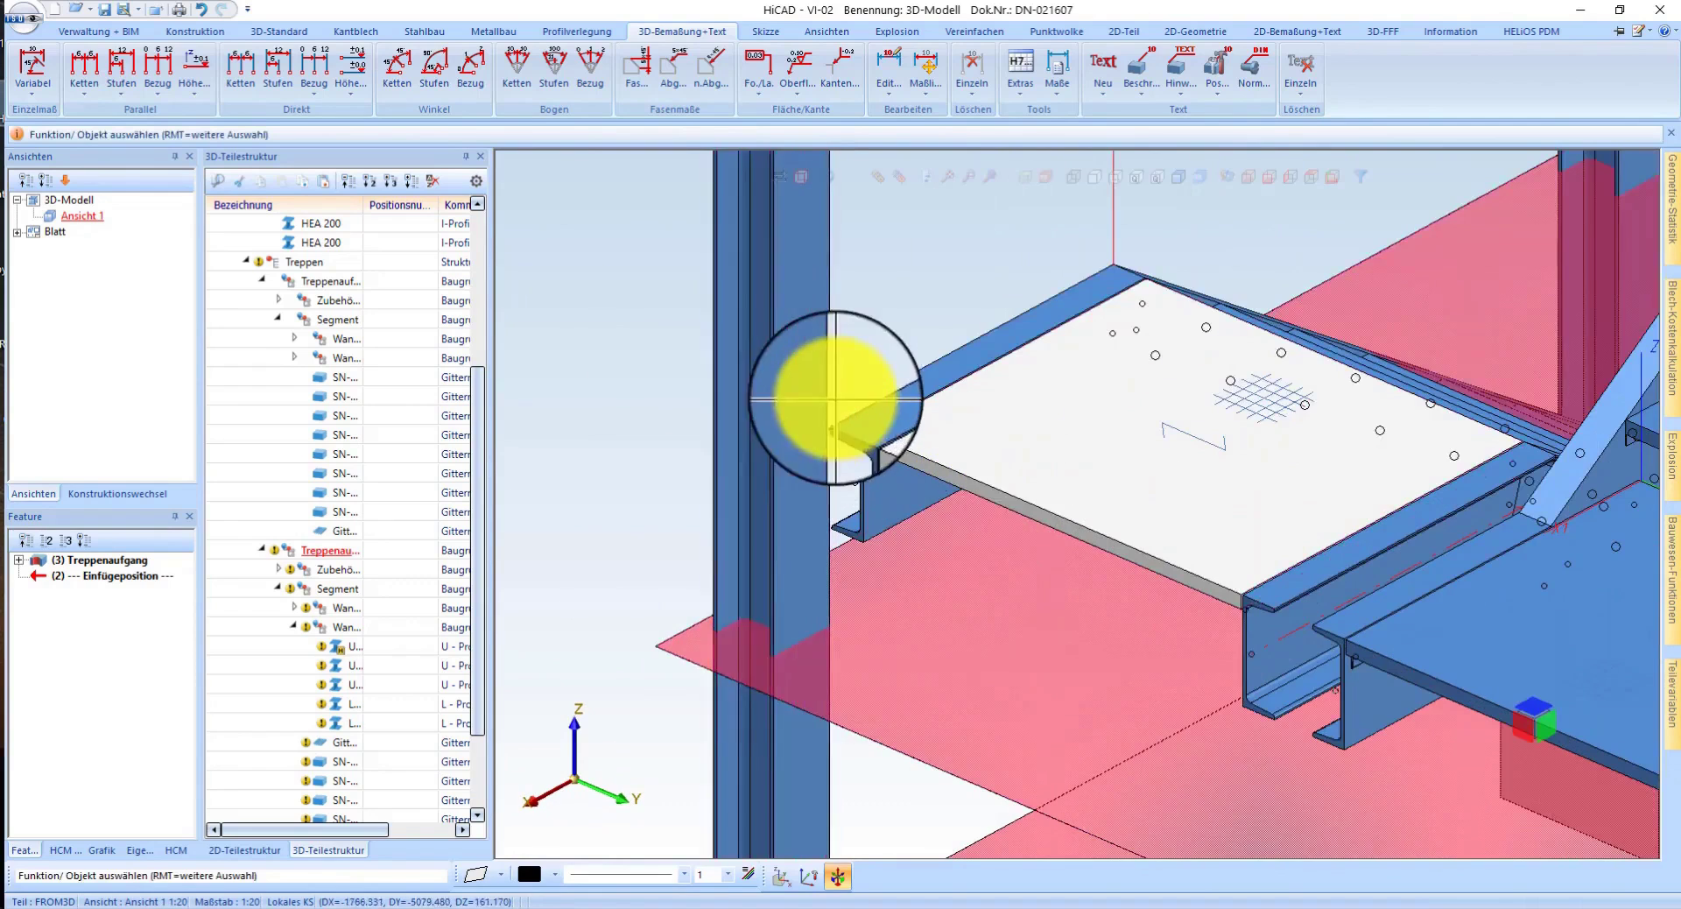
scroll(837, 399, up, 1)
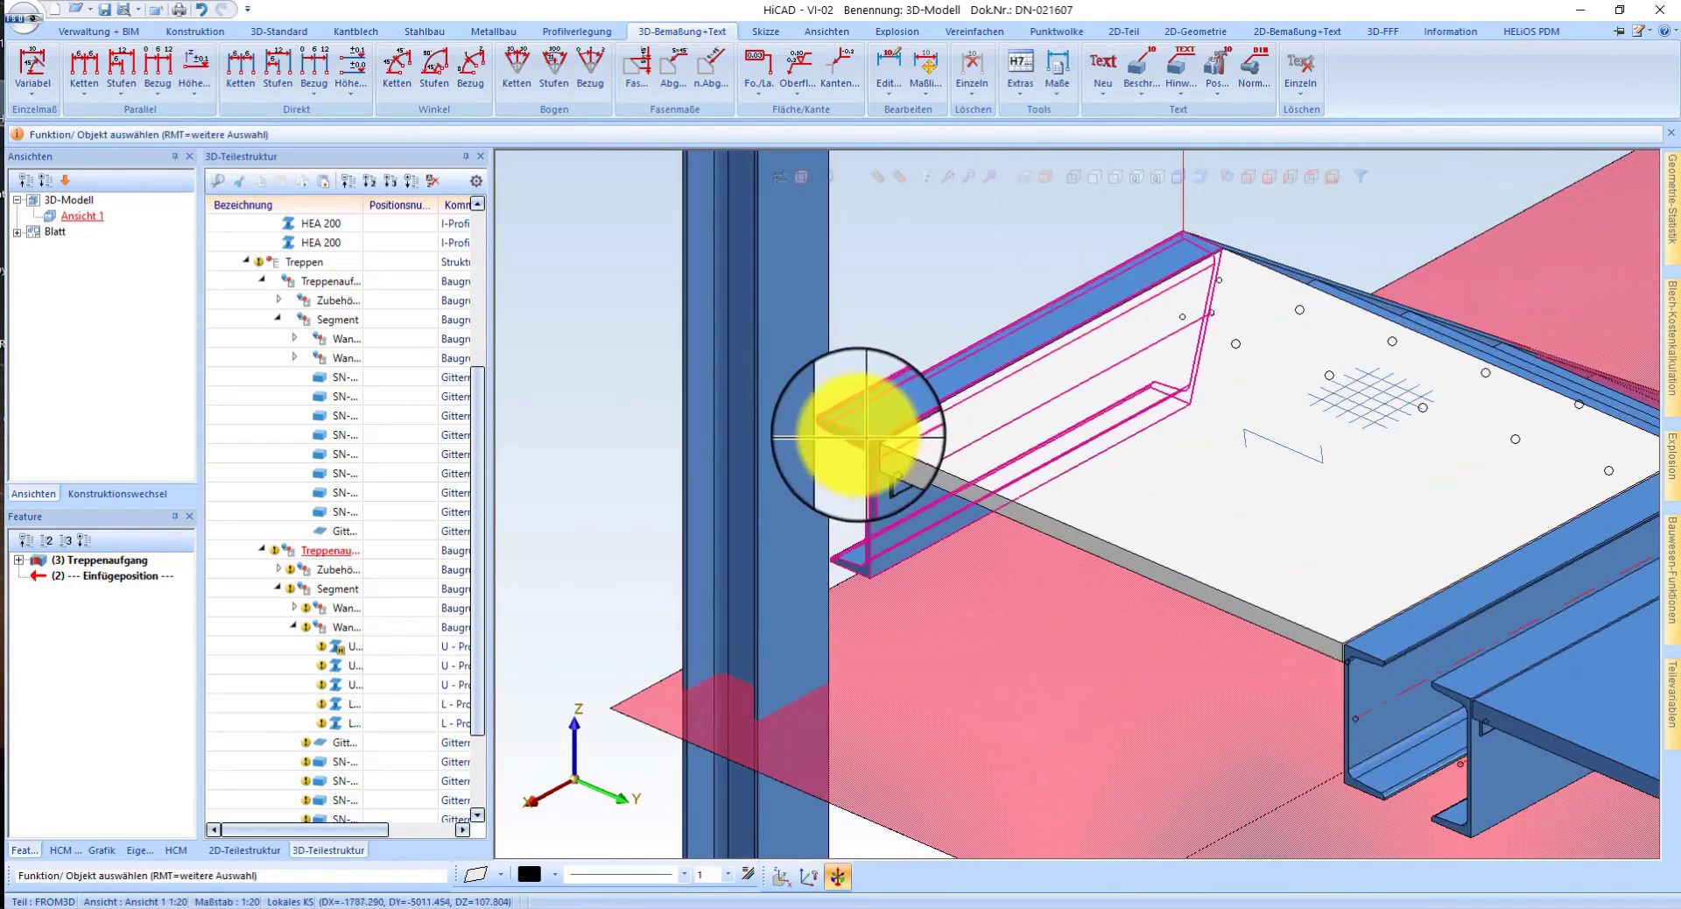
click(1024, 183)
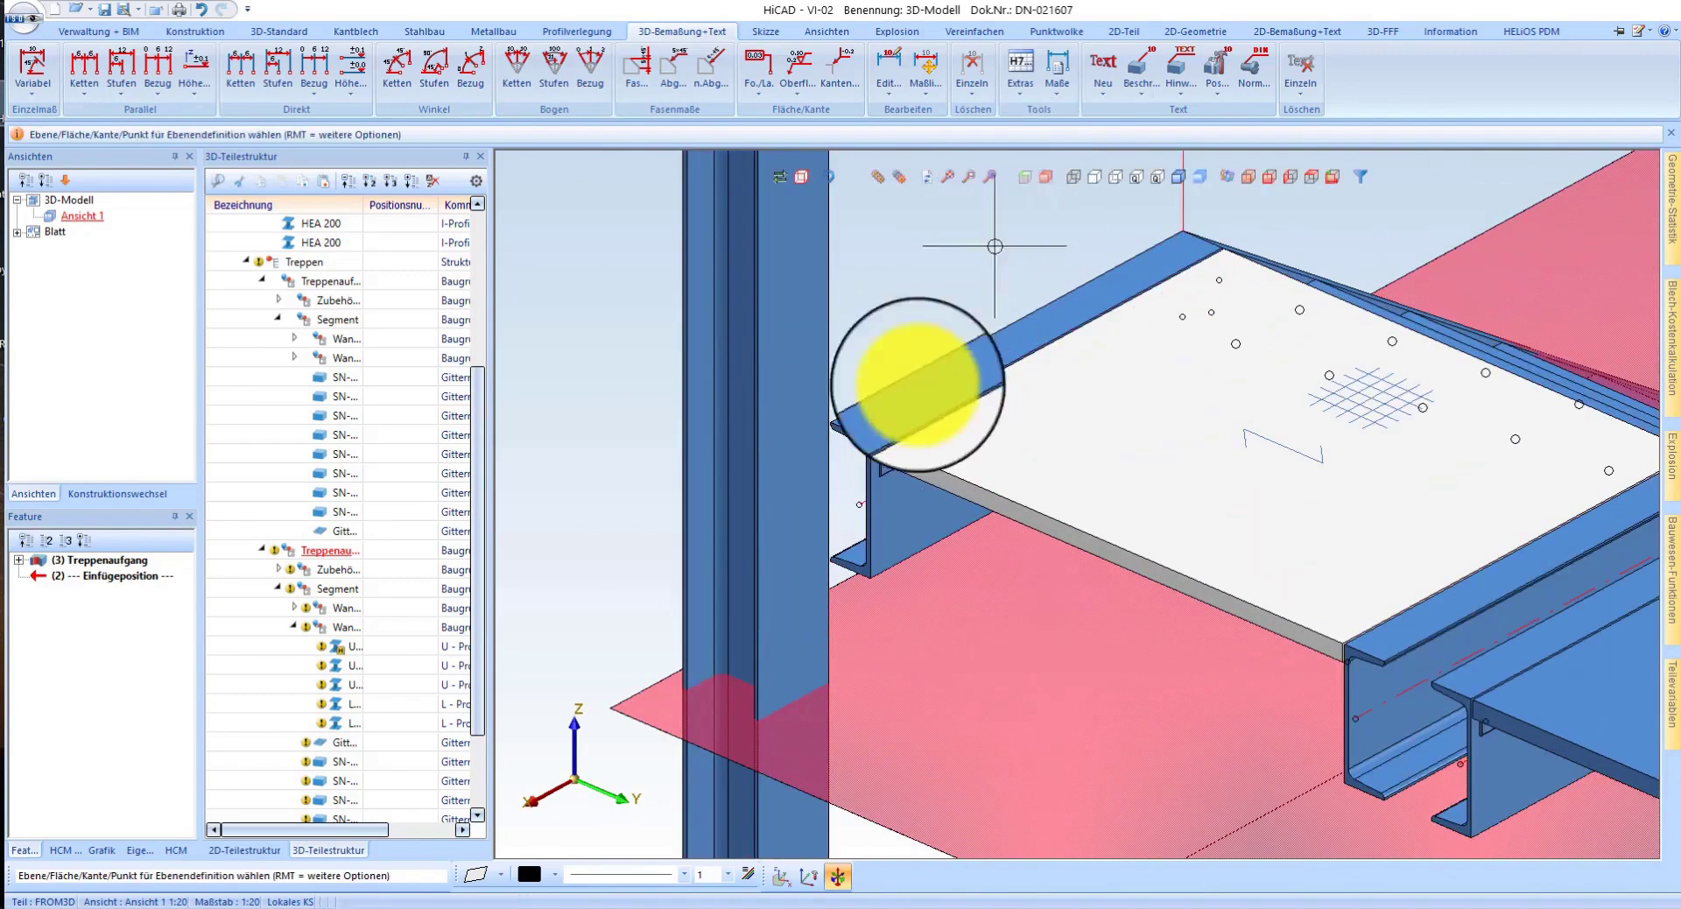
- Set the plane on the landing's edge profile and insert a point-to-point profile from column corner along the edge
click(911, 409)
right_click(856, 429)
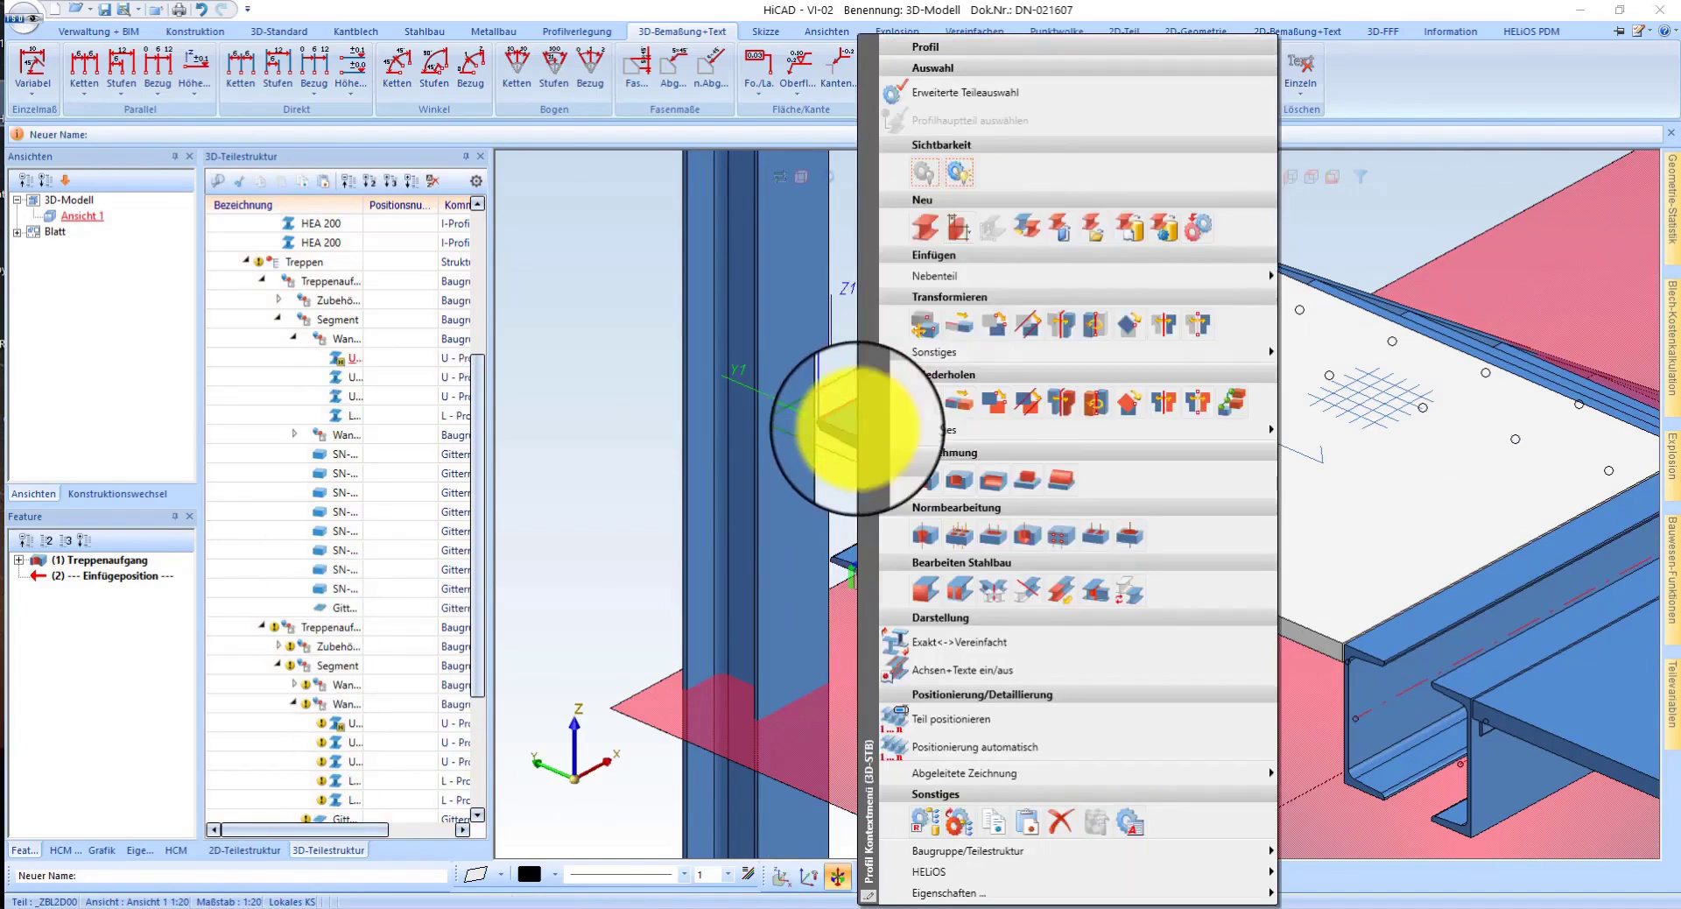
click(1025, 234)
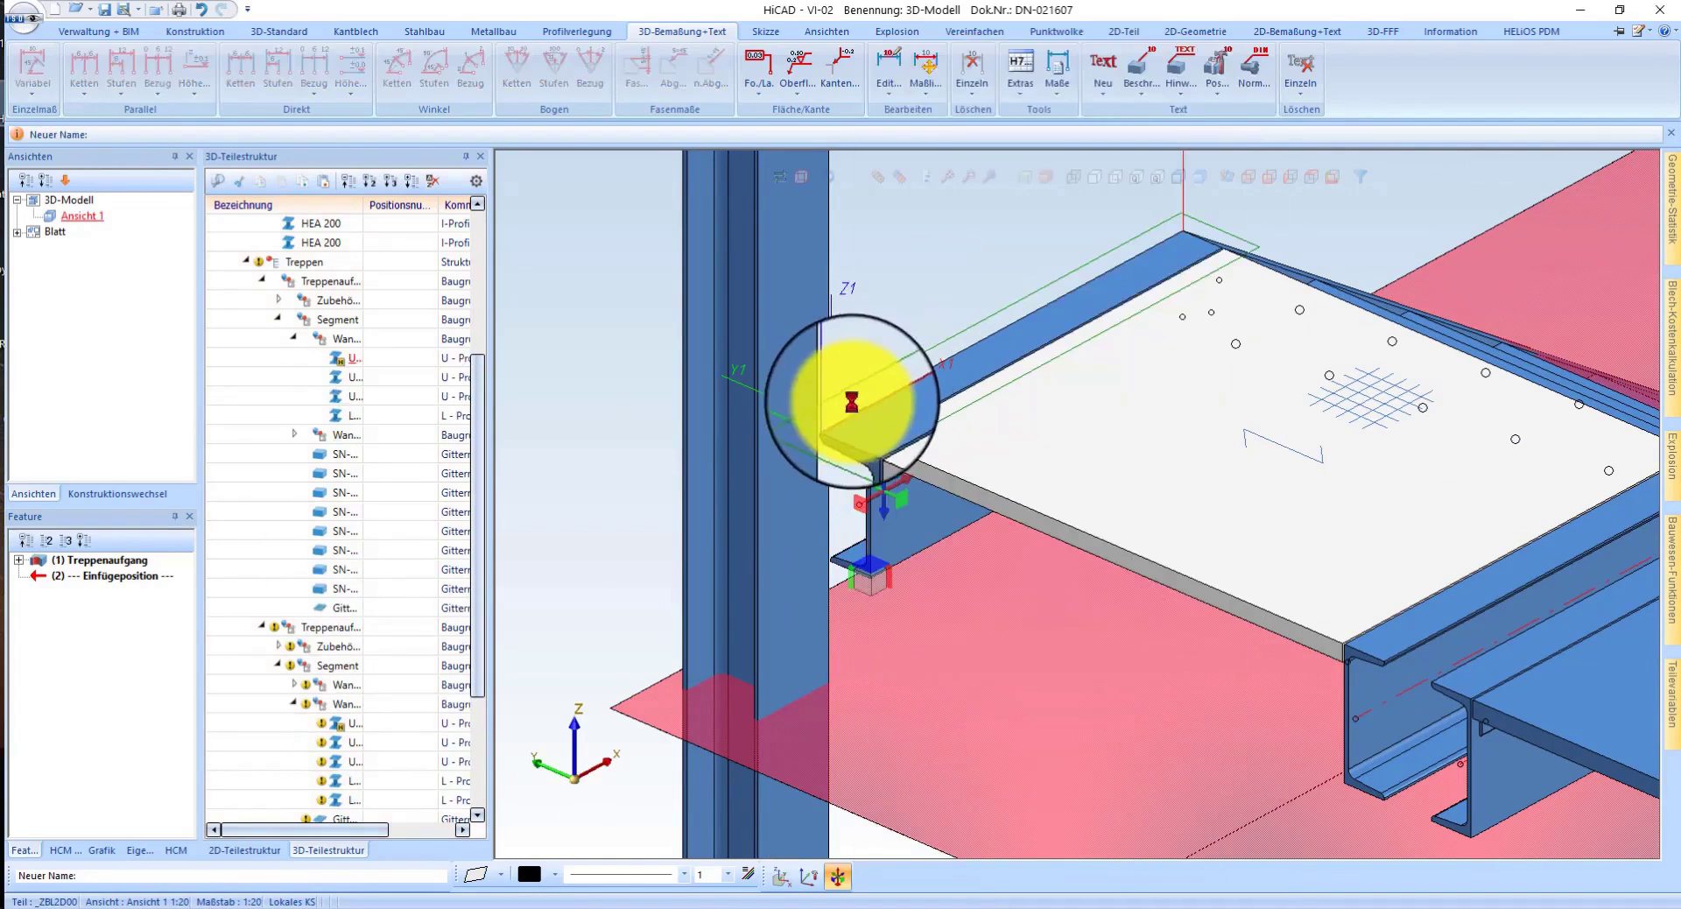
scroll(832, 426, down, 2)
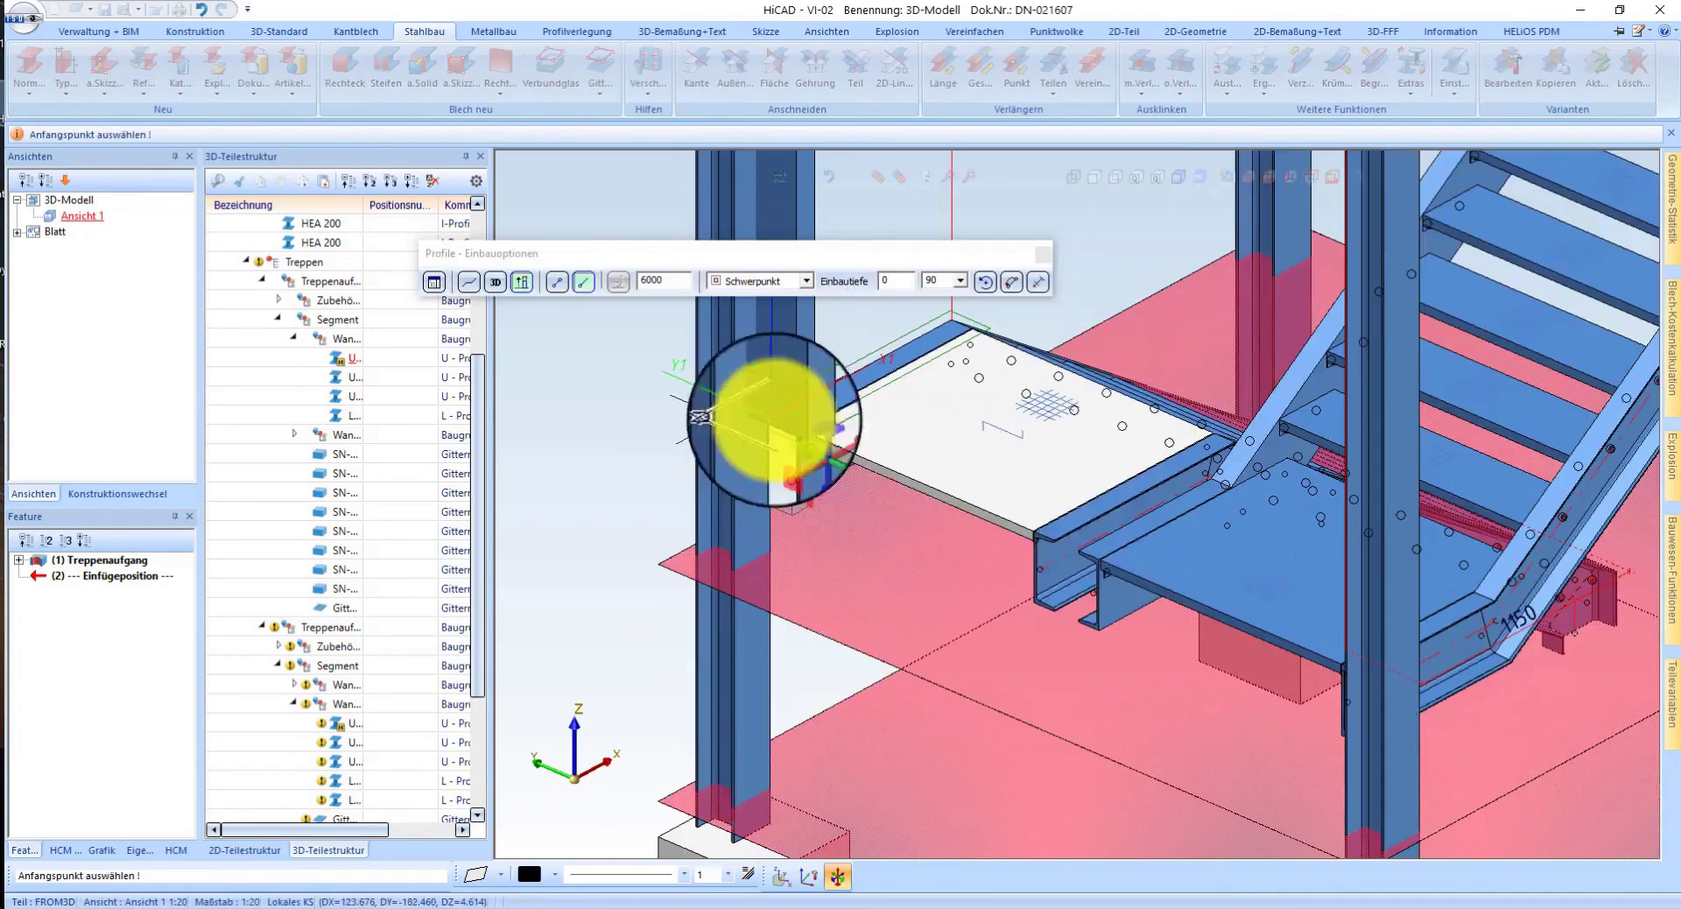
click(523, 283)
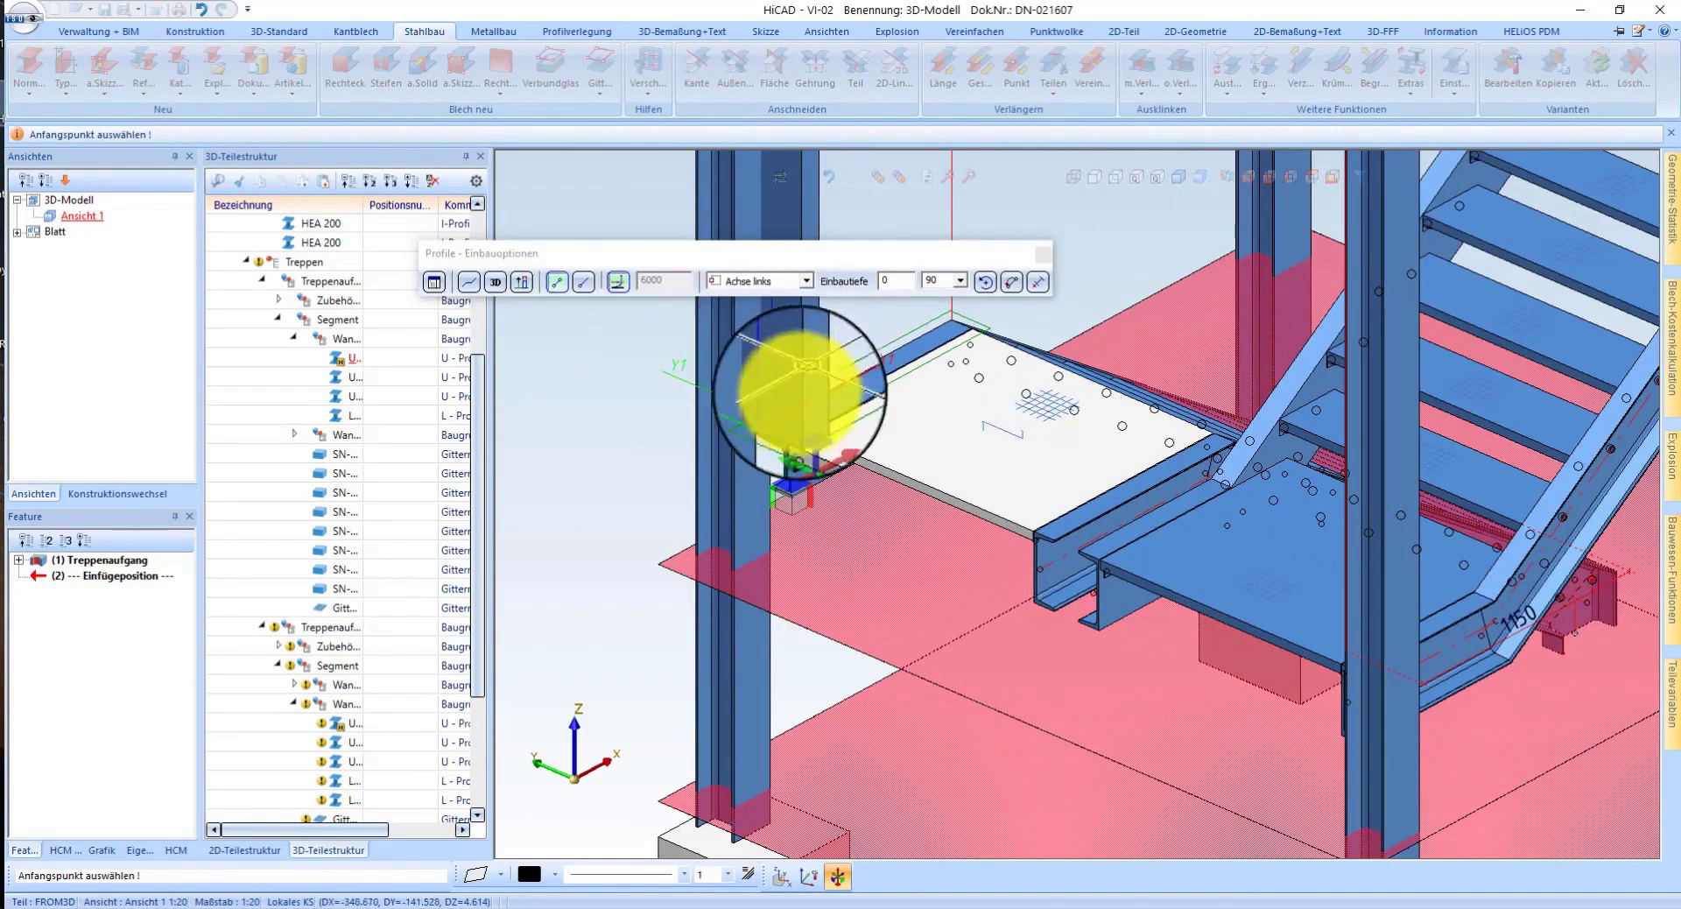
scroll(789, 407, up, 3)
click(753, 438)
scroll(754, 438, down, 2)
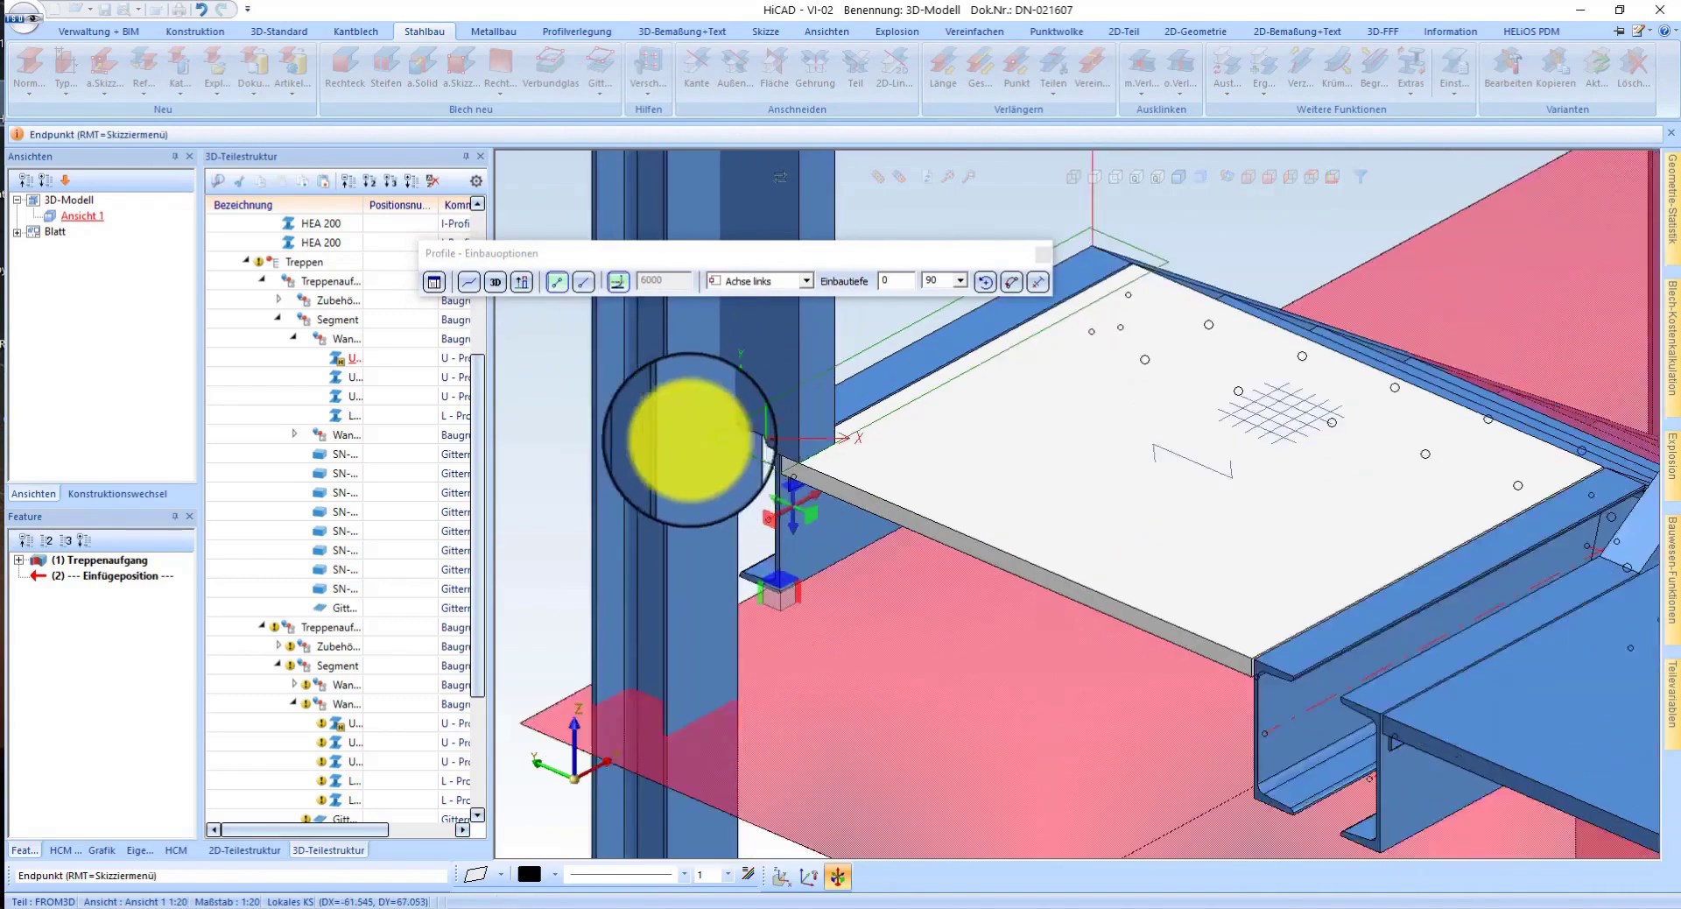
scroll(701, 438, down, 2)
click(1248, 683)
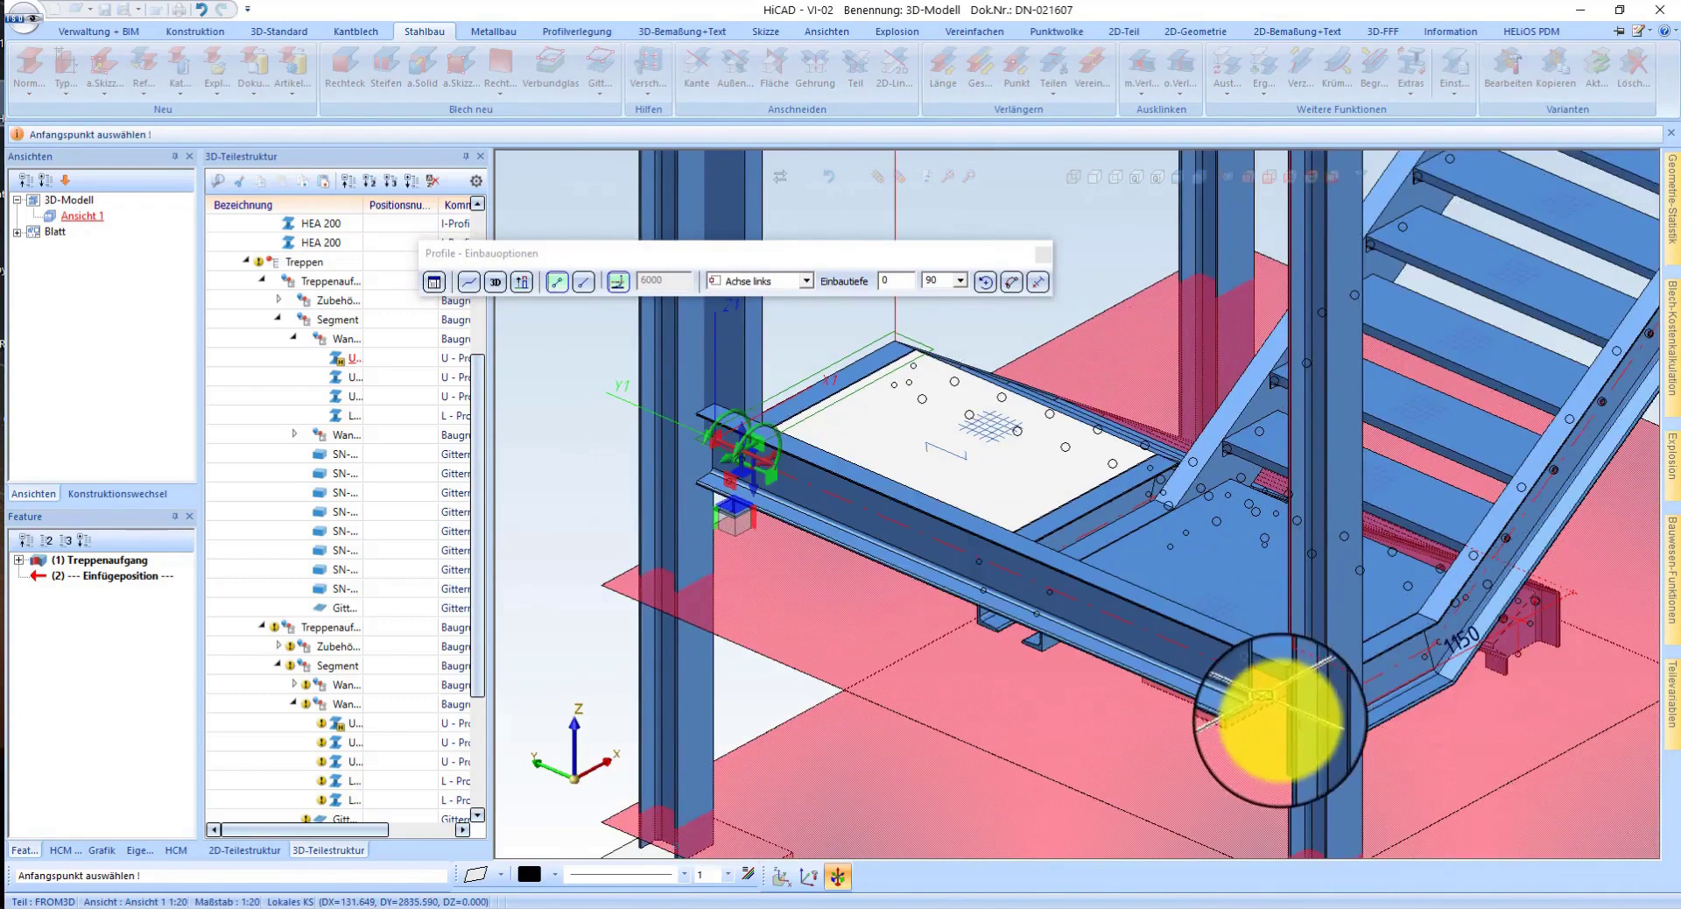
- Align the U 300 channel by its top-left corner at the beam and finish it with the default name
scroll(1261, 692, up, 2)
scroll(1296, 670, down, 1)
scroll(1296, 666, up, 2)
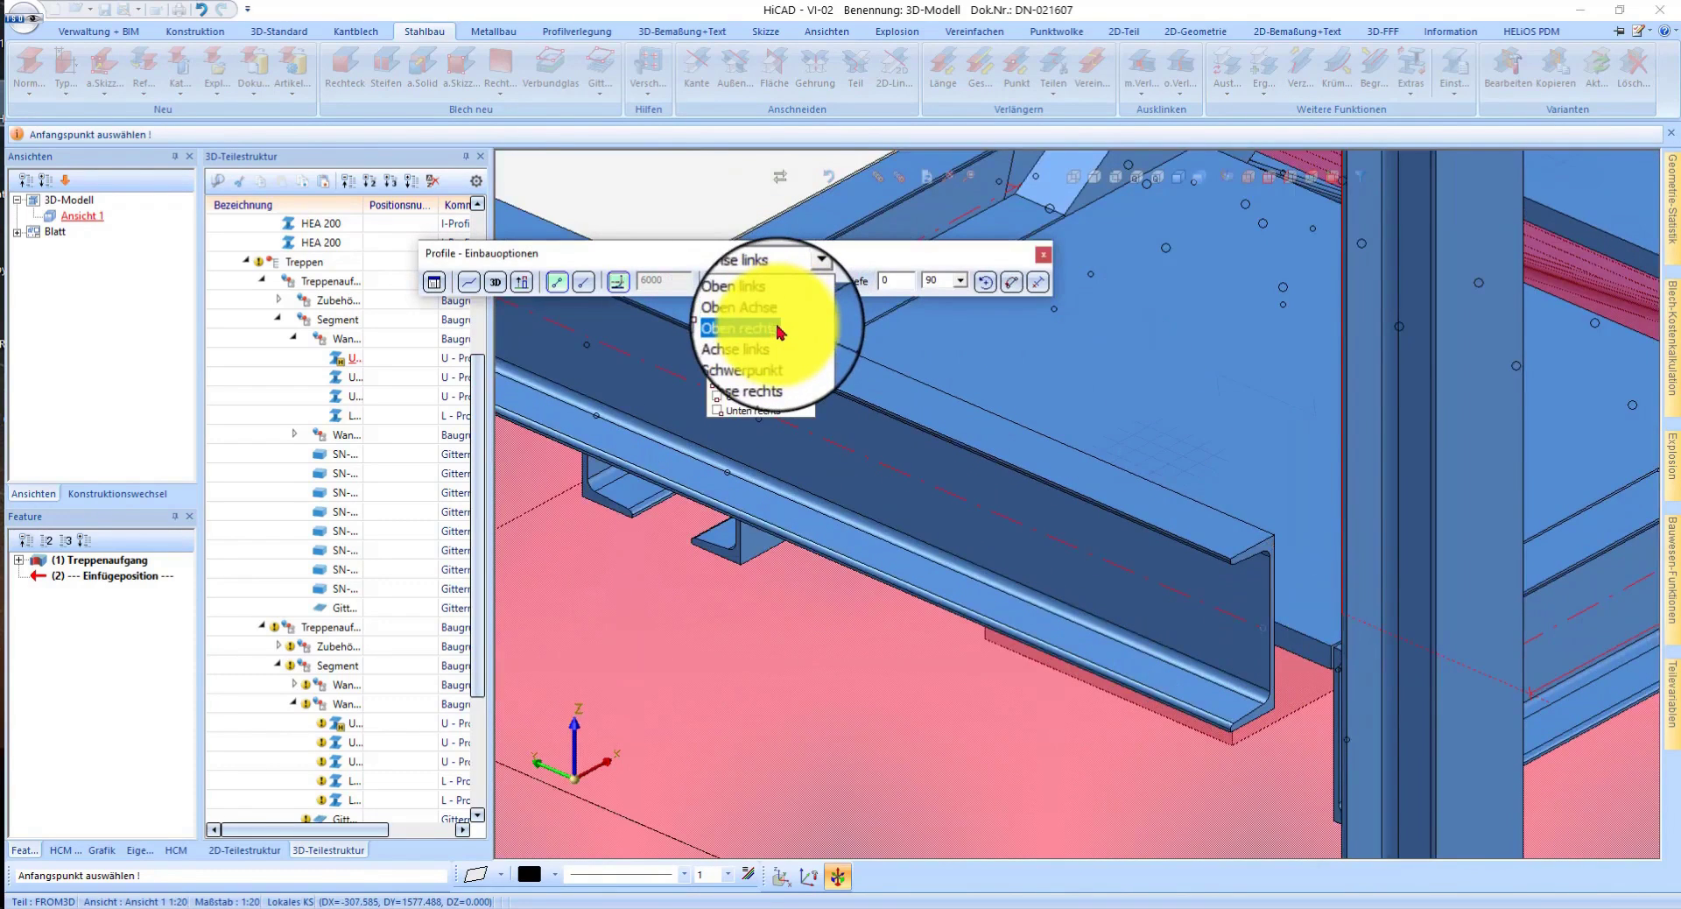
click(776, 332)
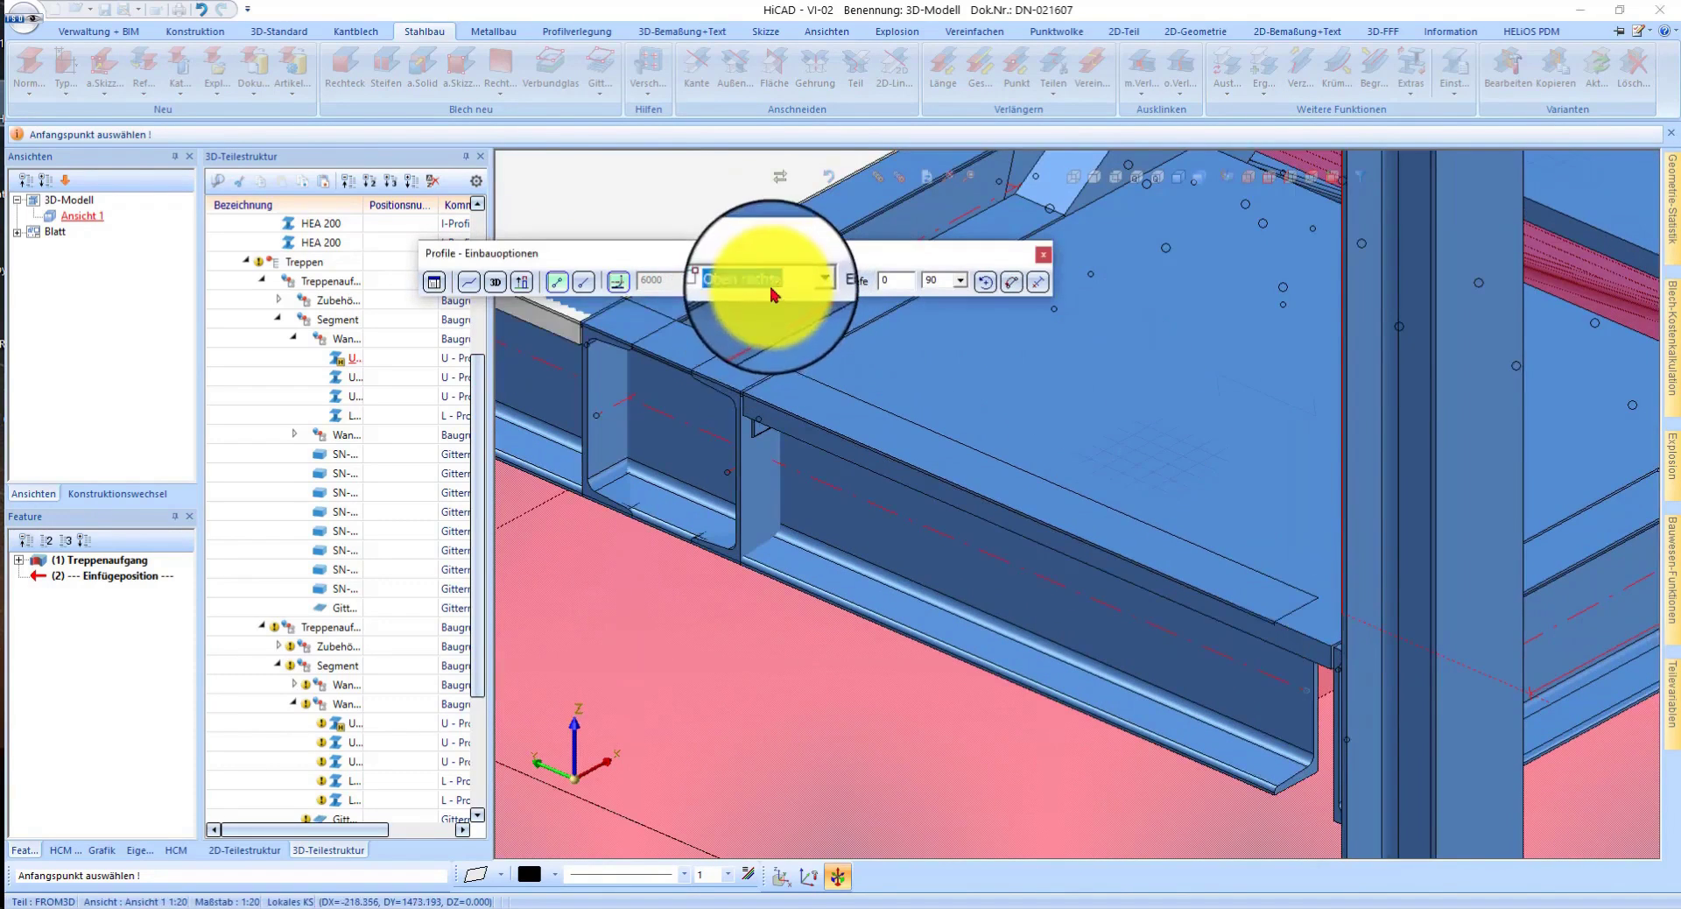
click(772, 298)
scroll(1357, 578, down, 3)
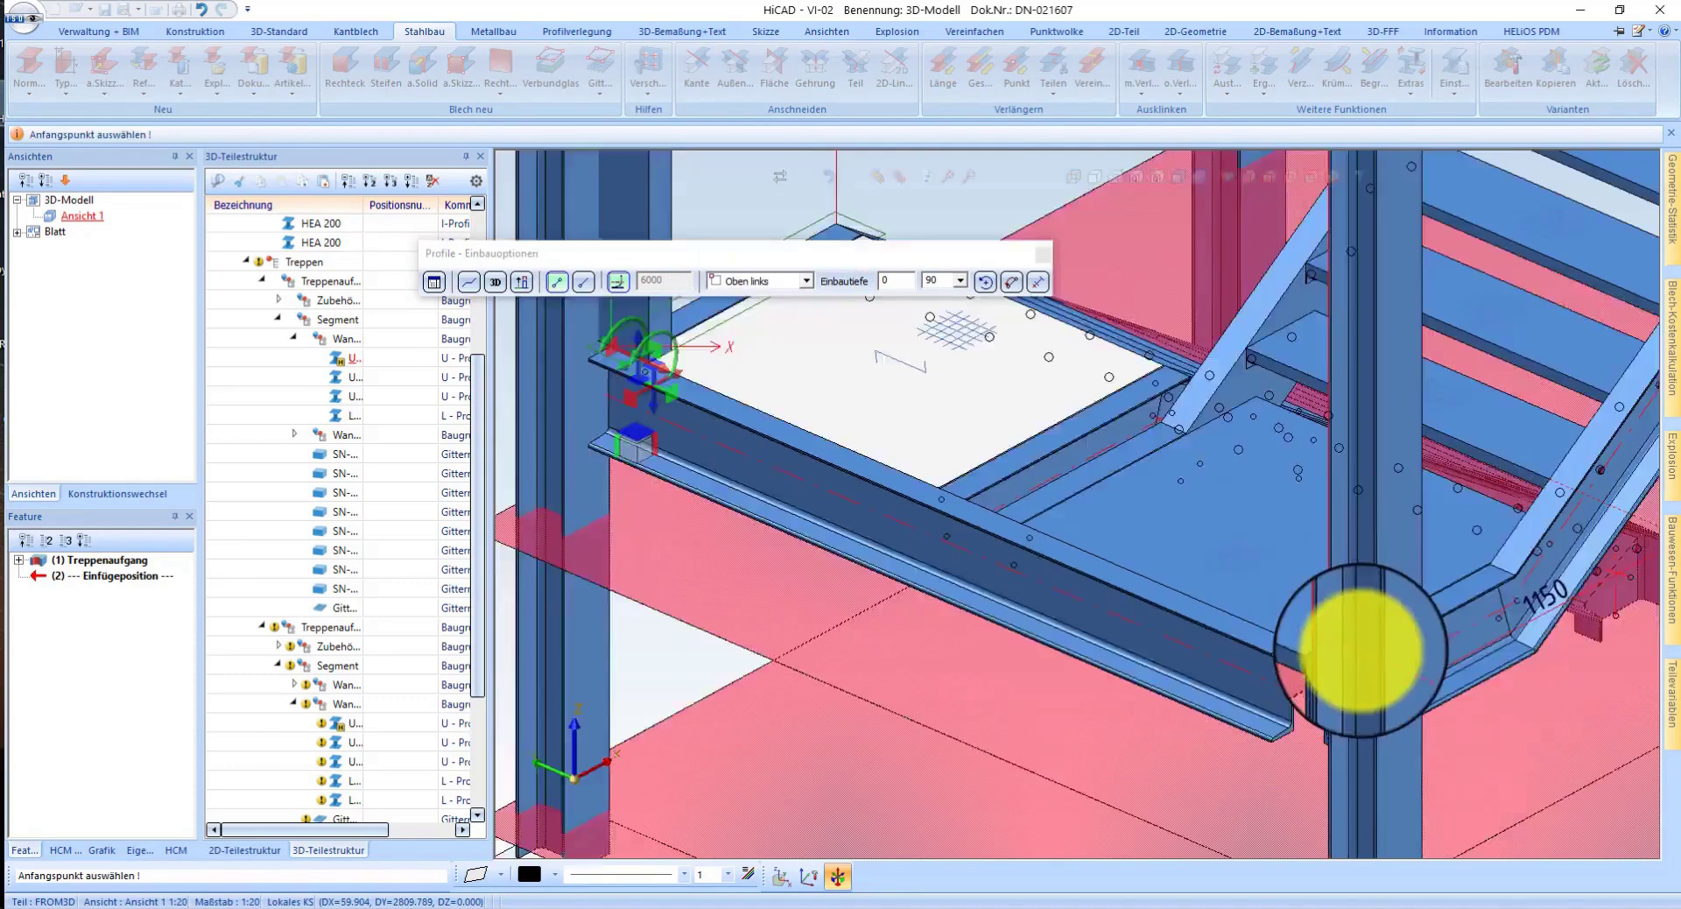
scroll(931, 507, up, 3)
click(862, 429)
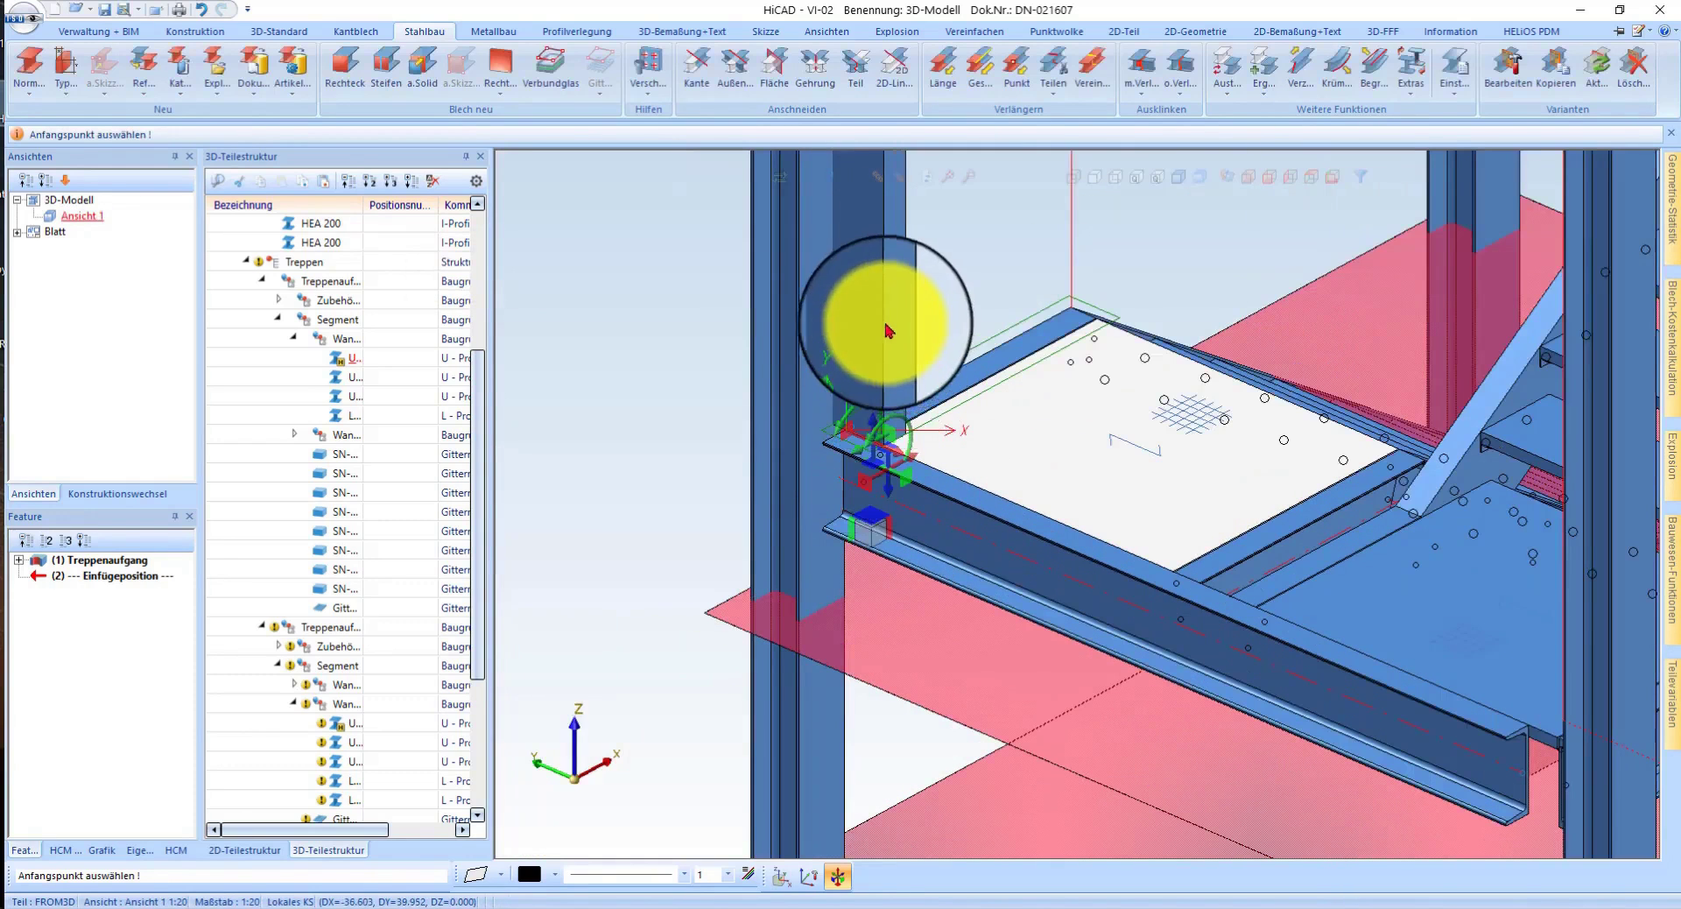
right_click(1200, 736)
click(1252, 792)
key(Return)
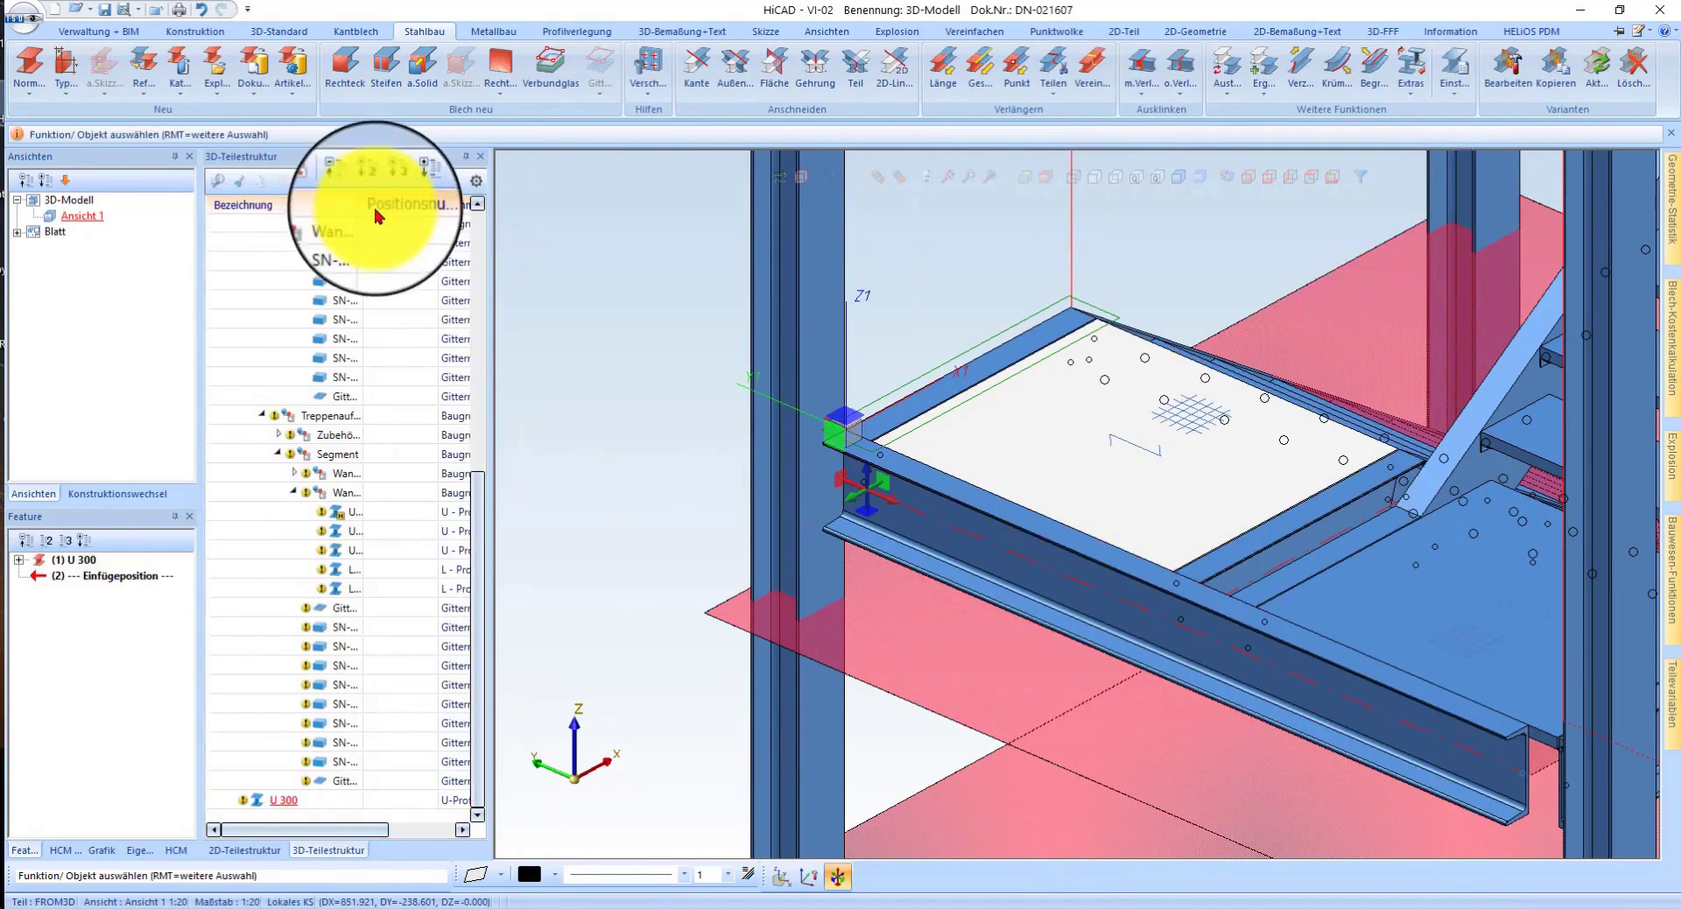
- Widen the name column and select the U 300 channel at the landing edge
drag(364, 204, 465, 204)
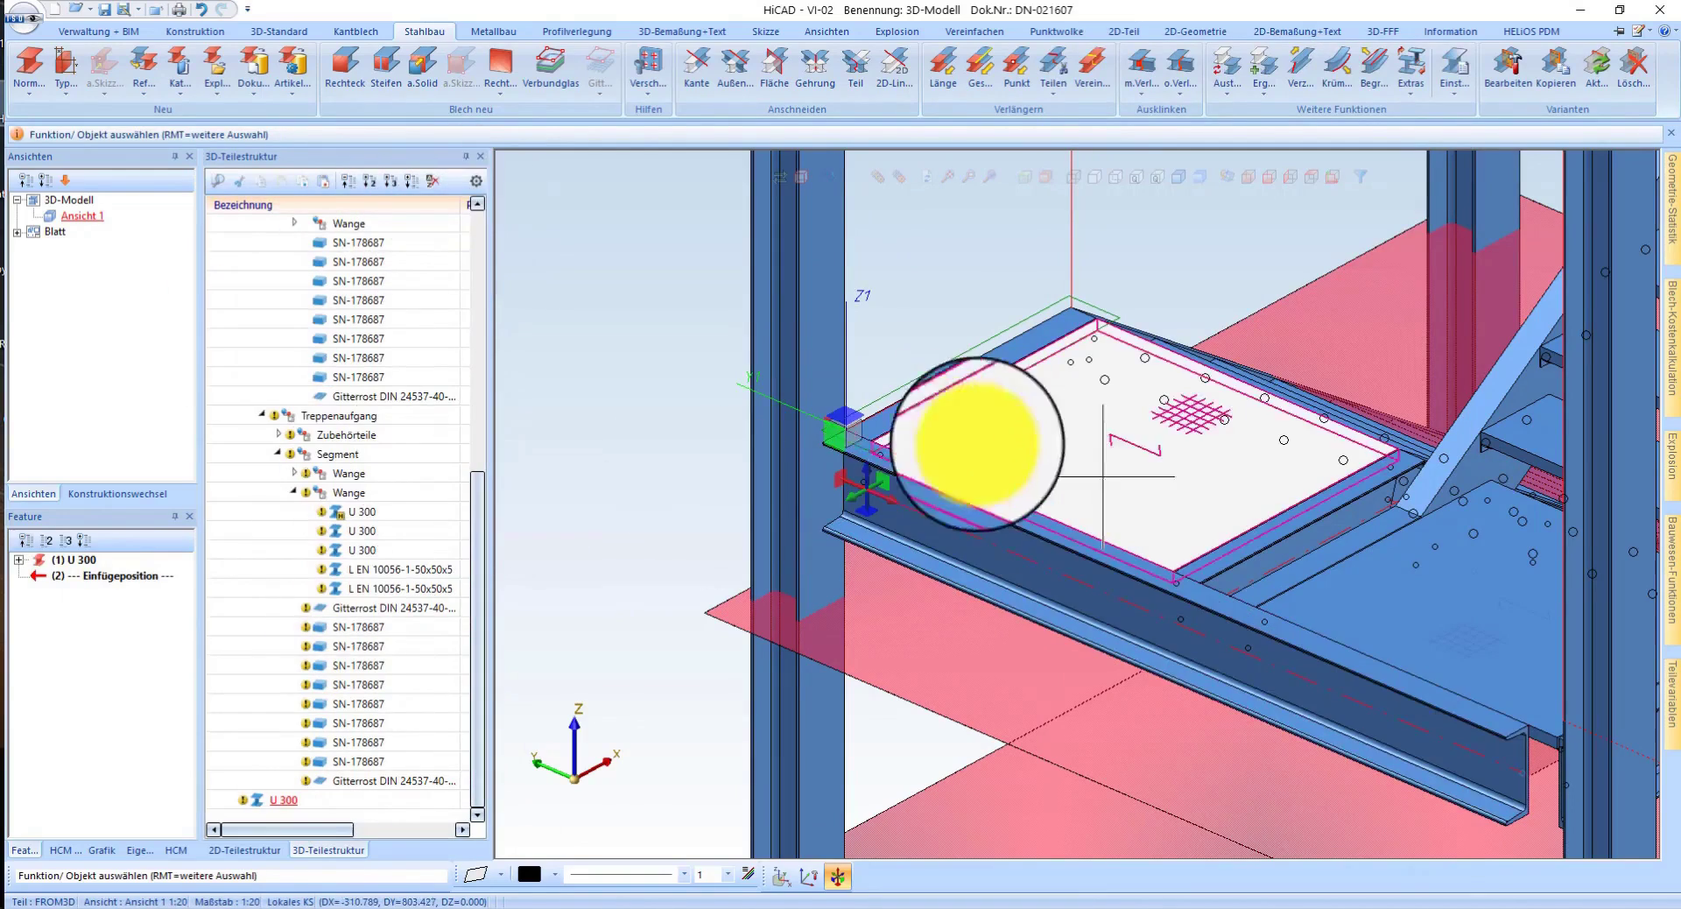
click(874, 445)
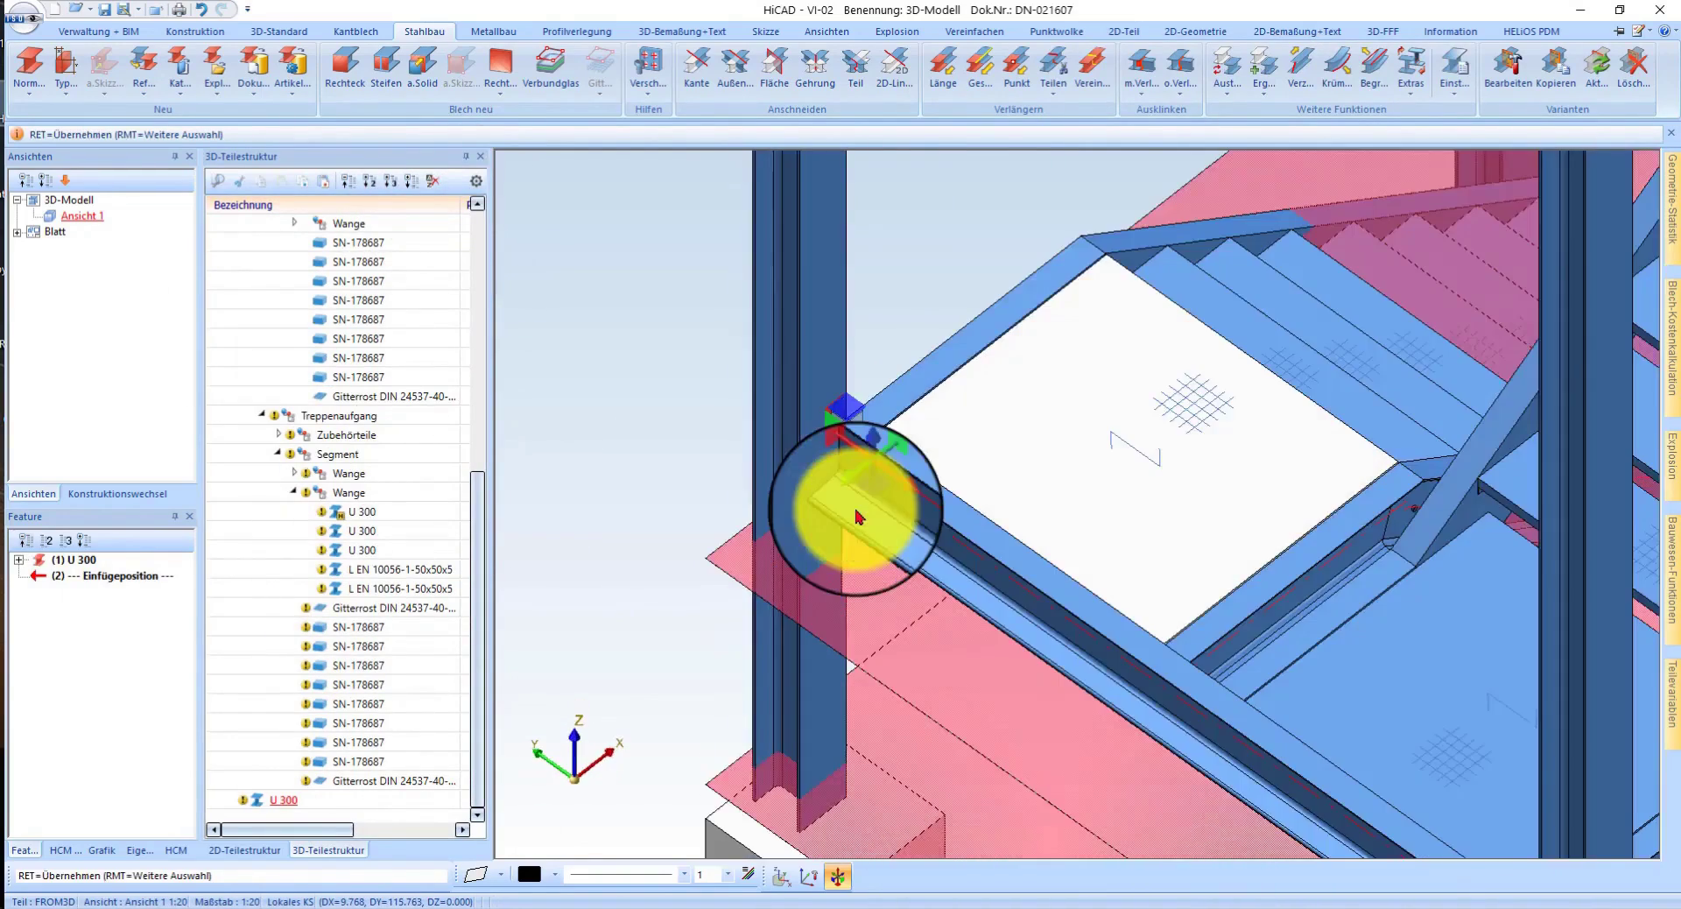
middle_drag(856, 517, 872, 504)
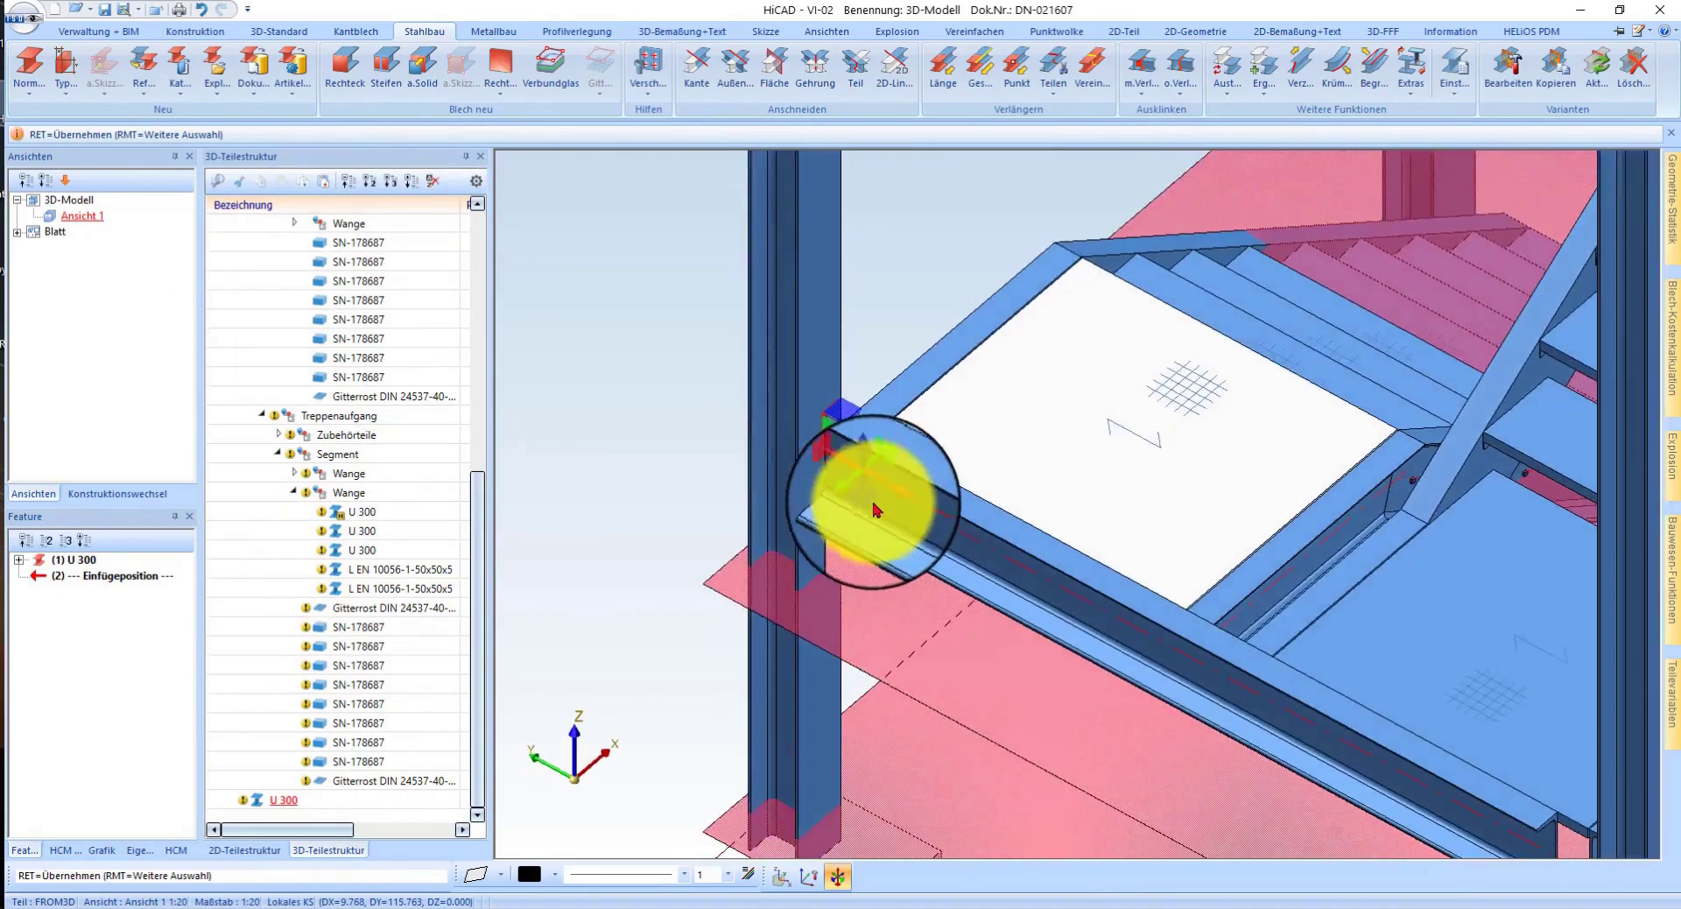
key(Return)
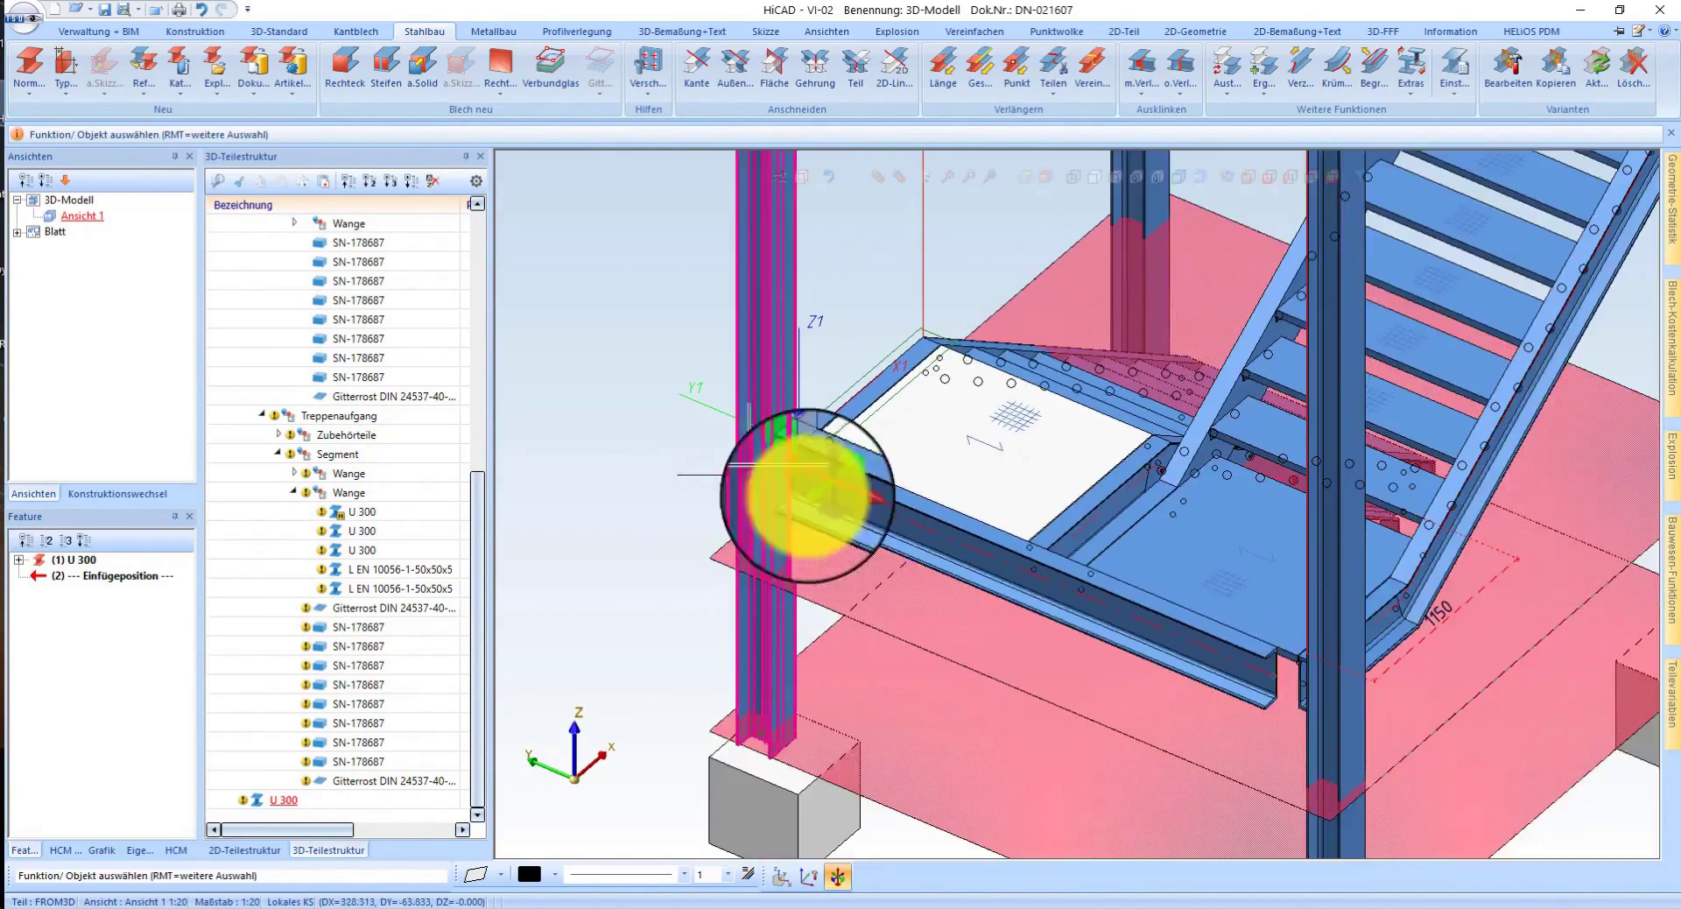
- Pick and confirm the channel's corner point at the column
scroll(926, 469, up, 3)
scroll(927, 468, up, 3)
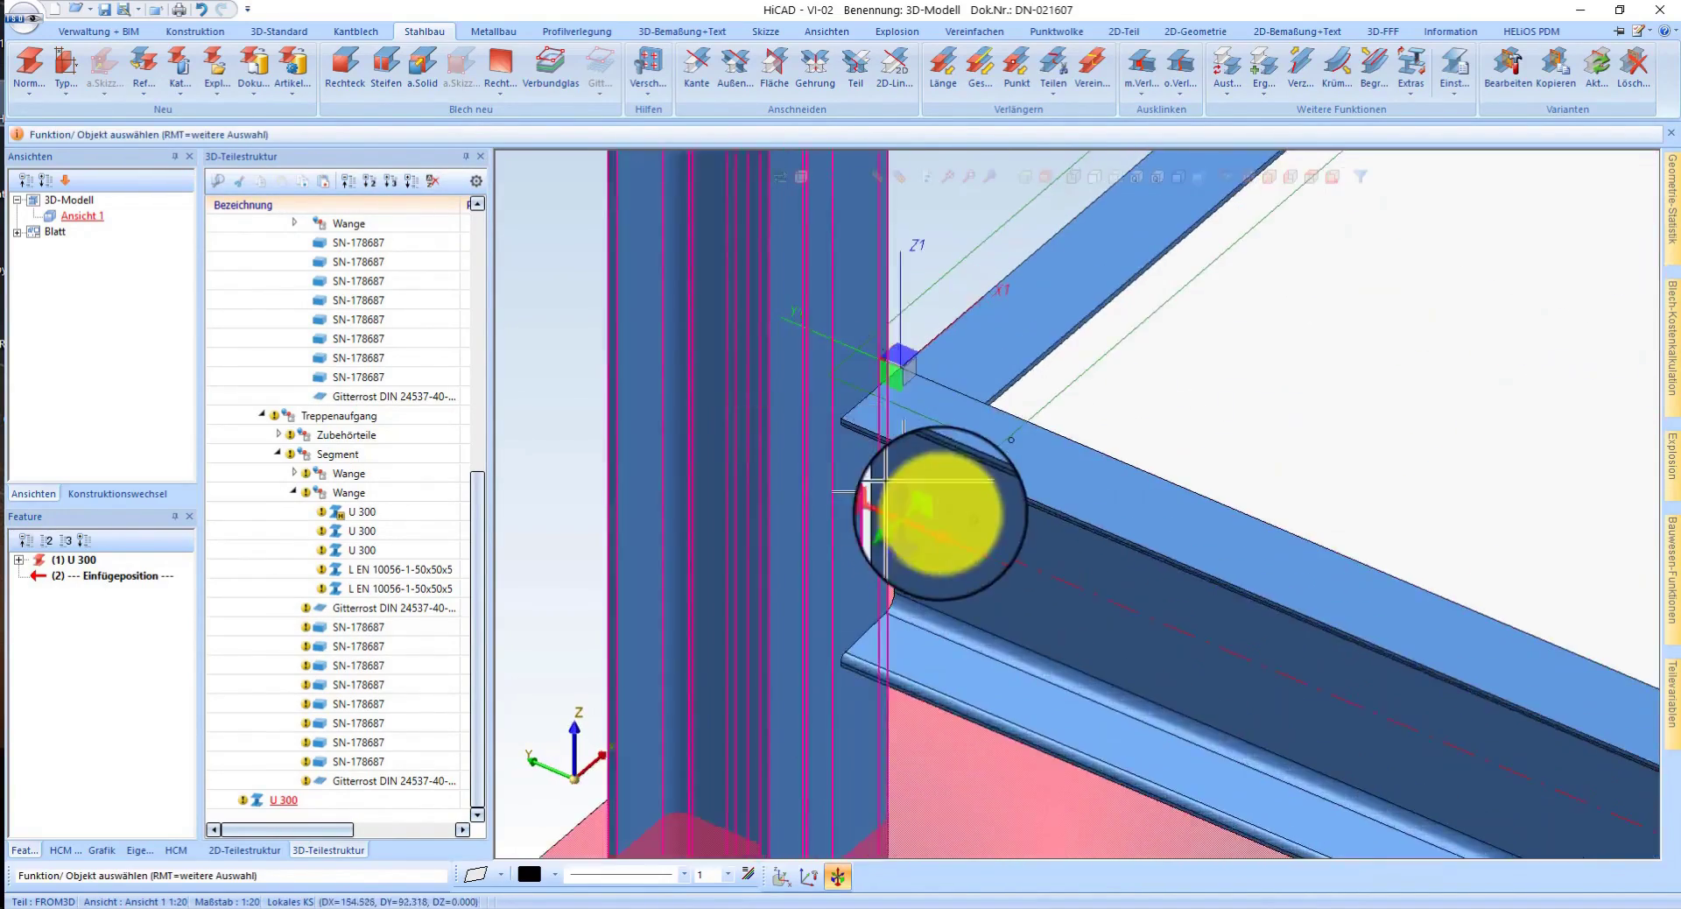
click(907, 506)
key(Return)
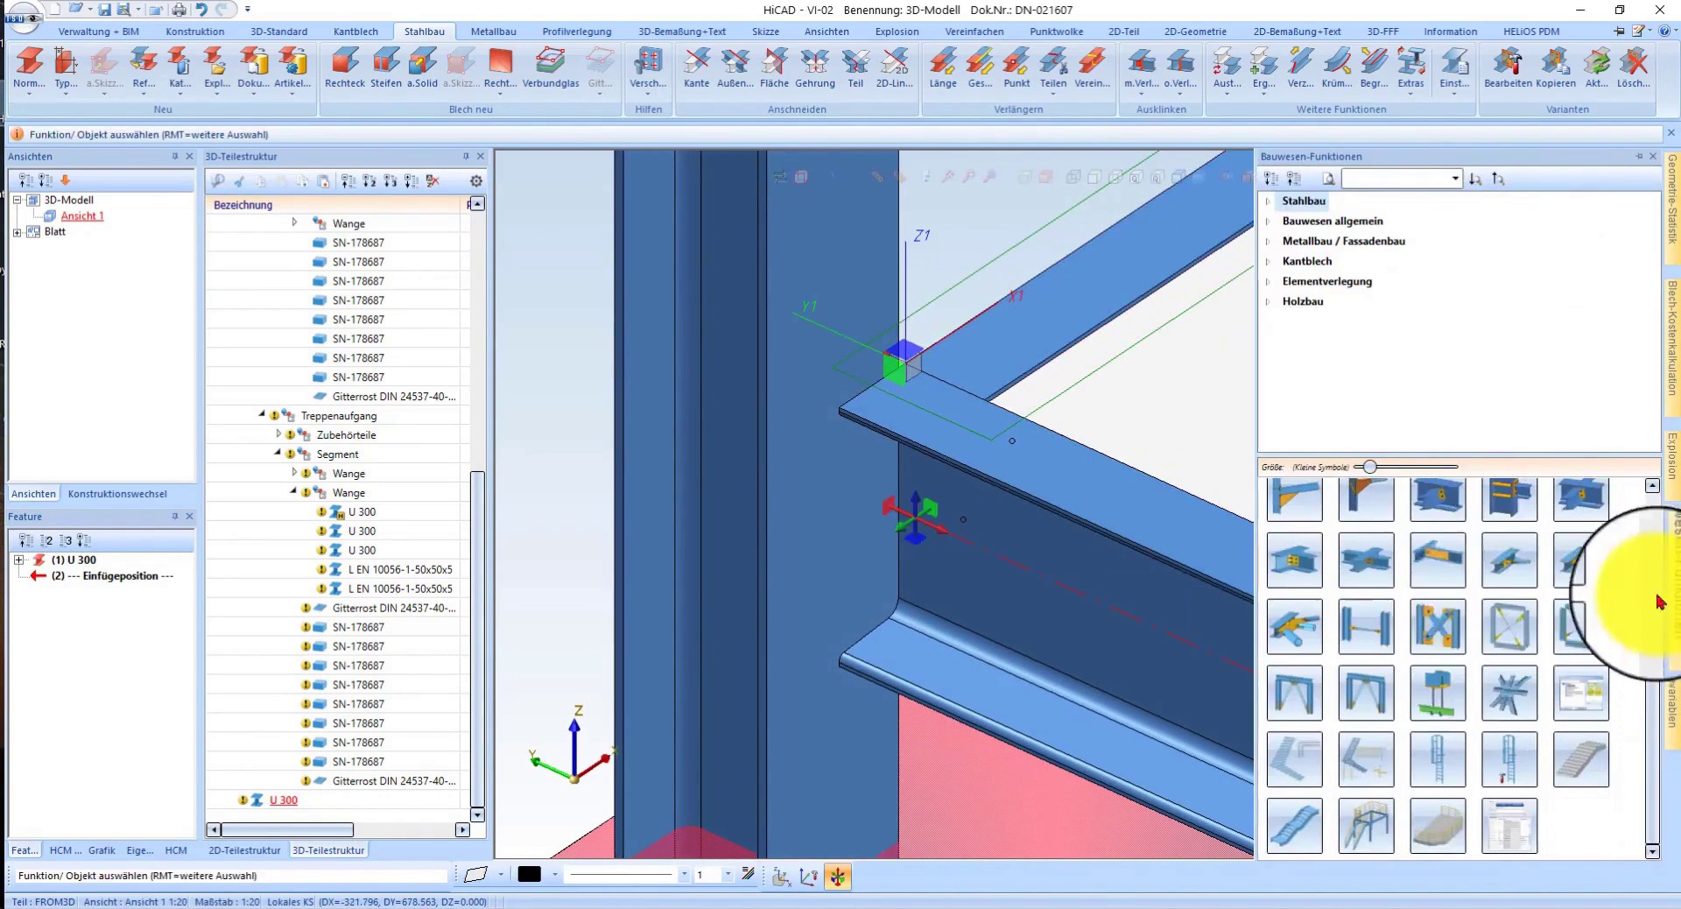
- Connect the U 300 channel to the column with a 2330 flange end-plate connection using a BI 10 plate
scroll(1404, 802, down, 1)
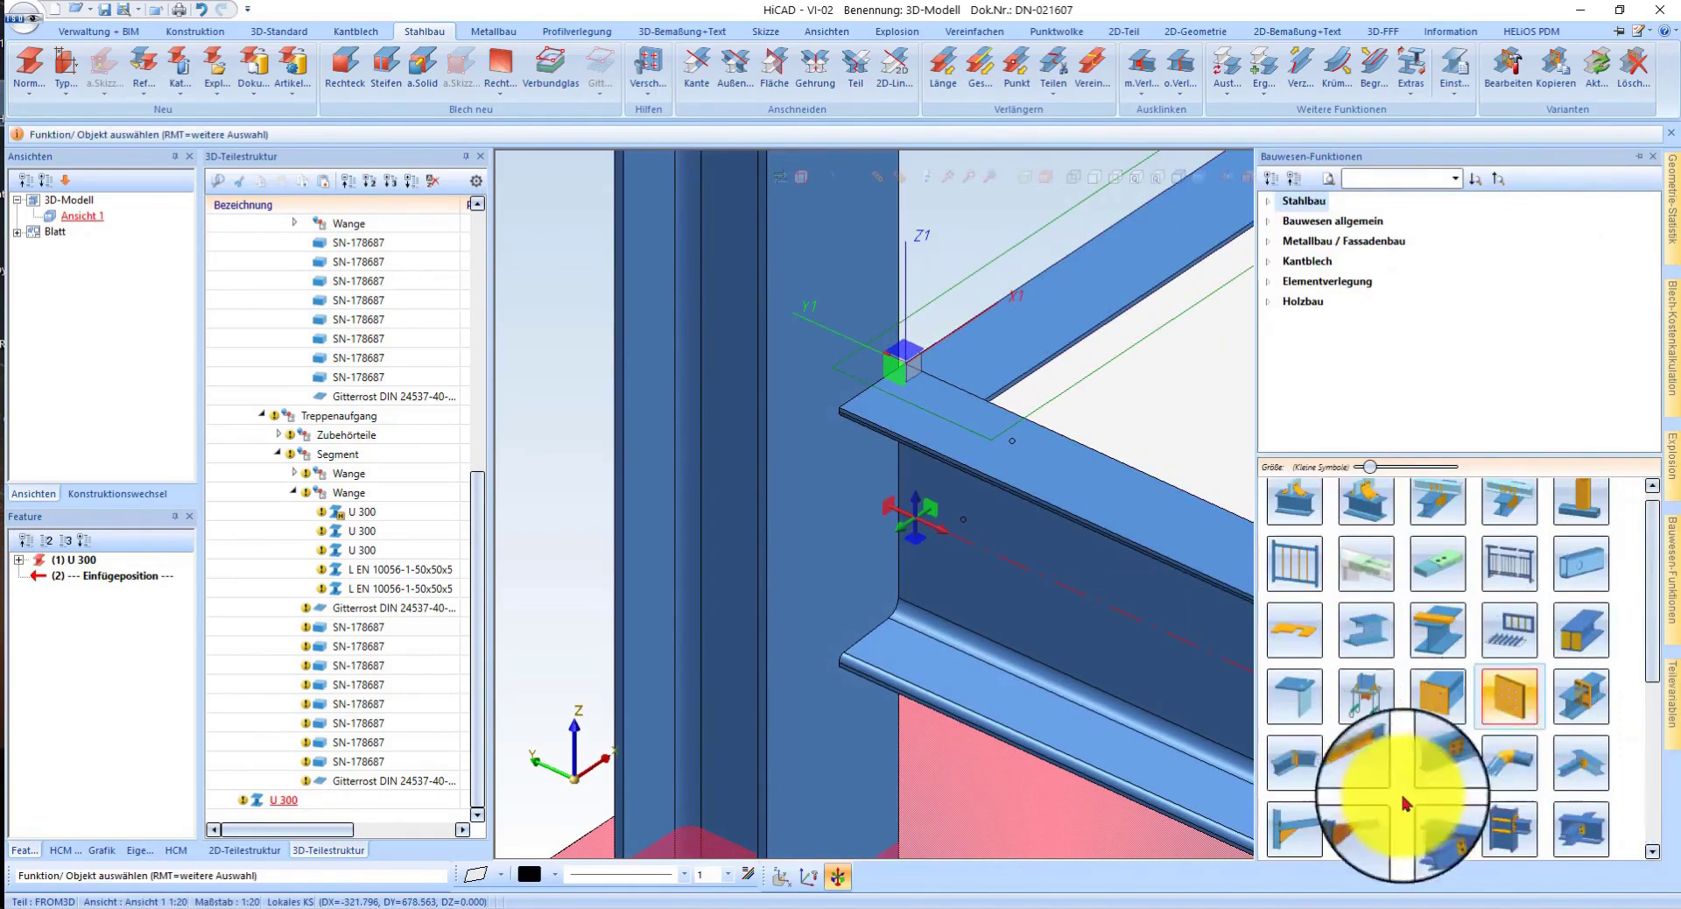
click(1508, 841)
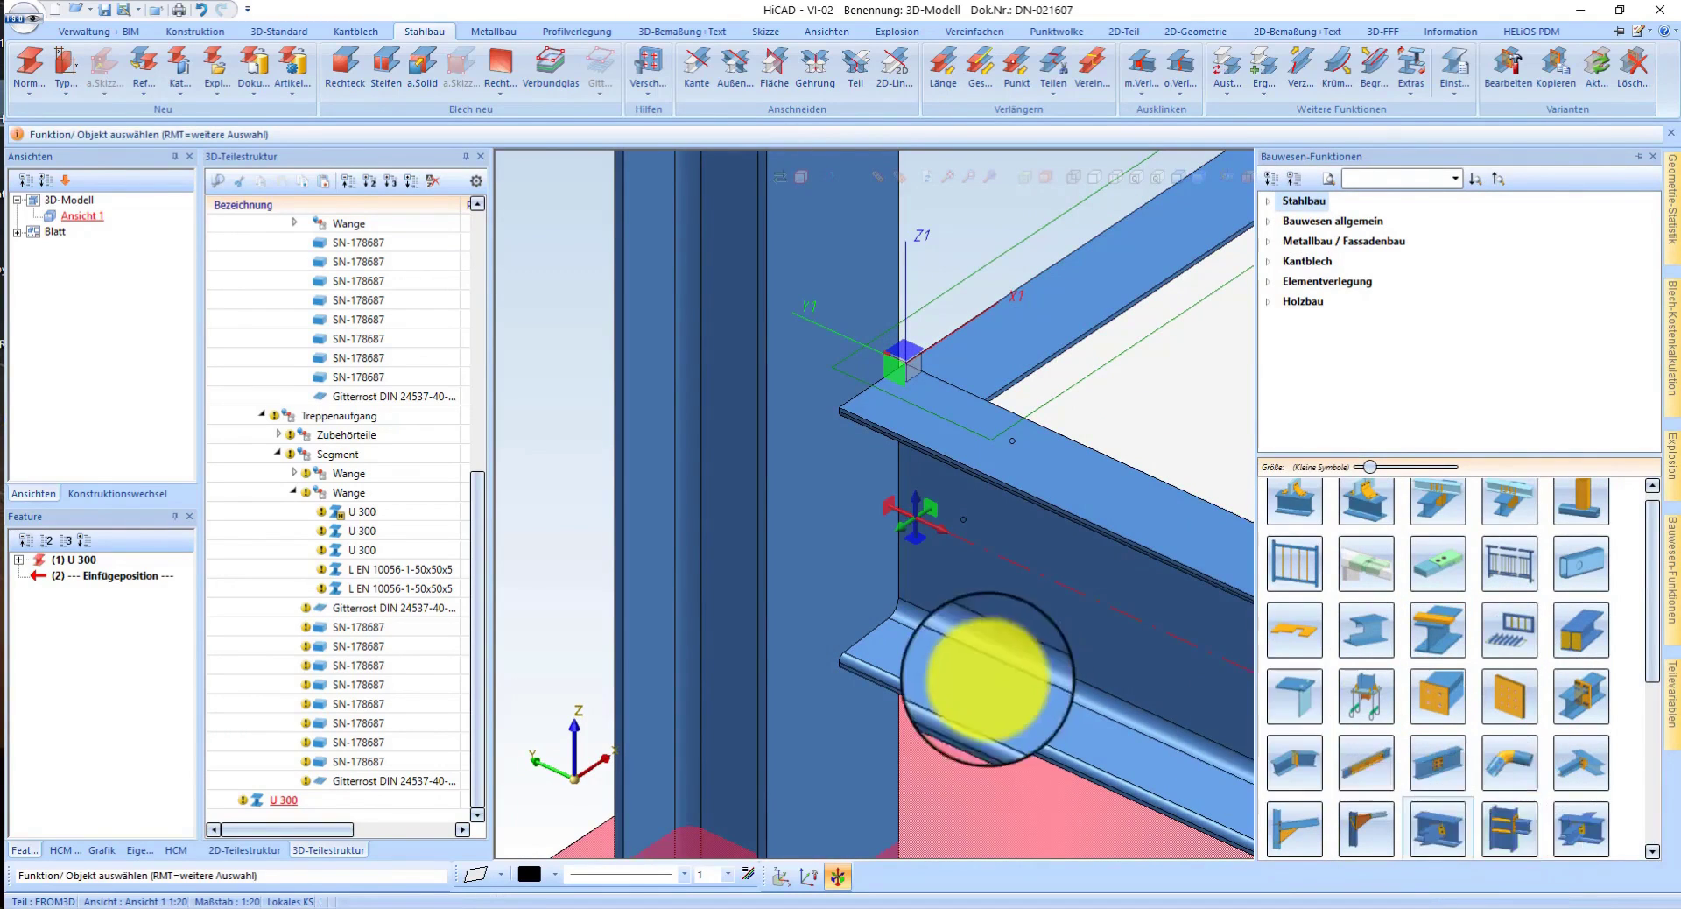
click(818, 603)
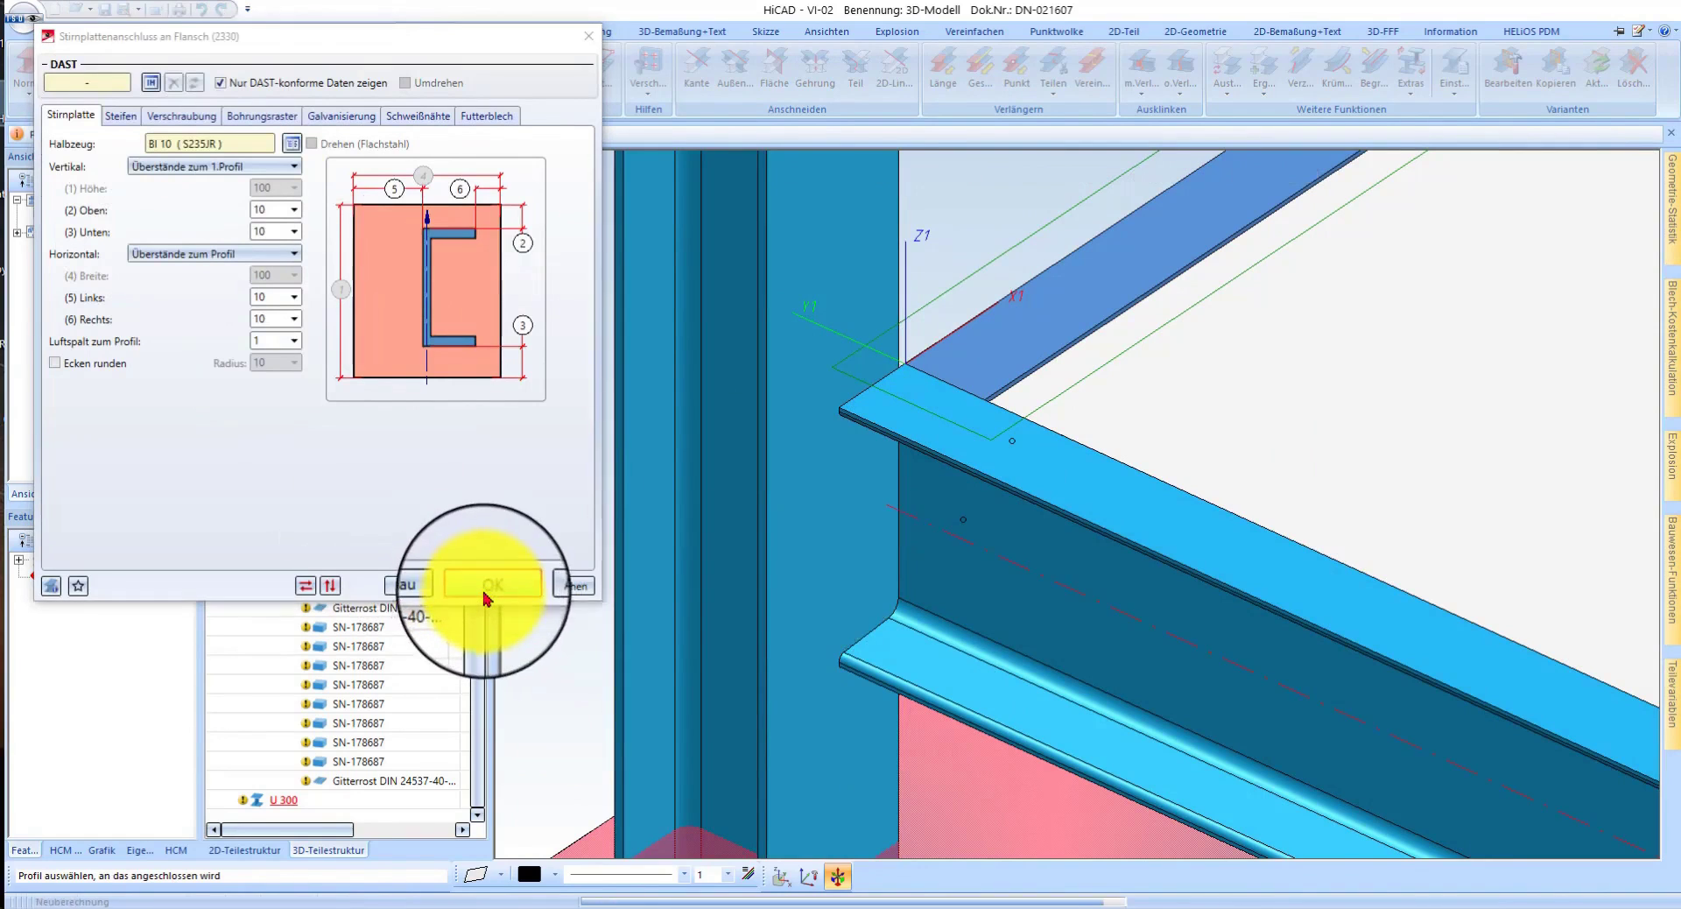
click(909, 531)
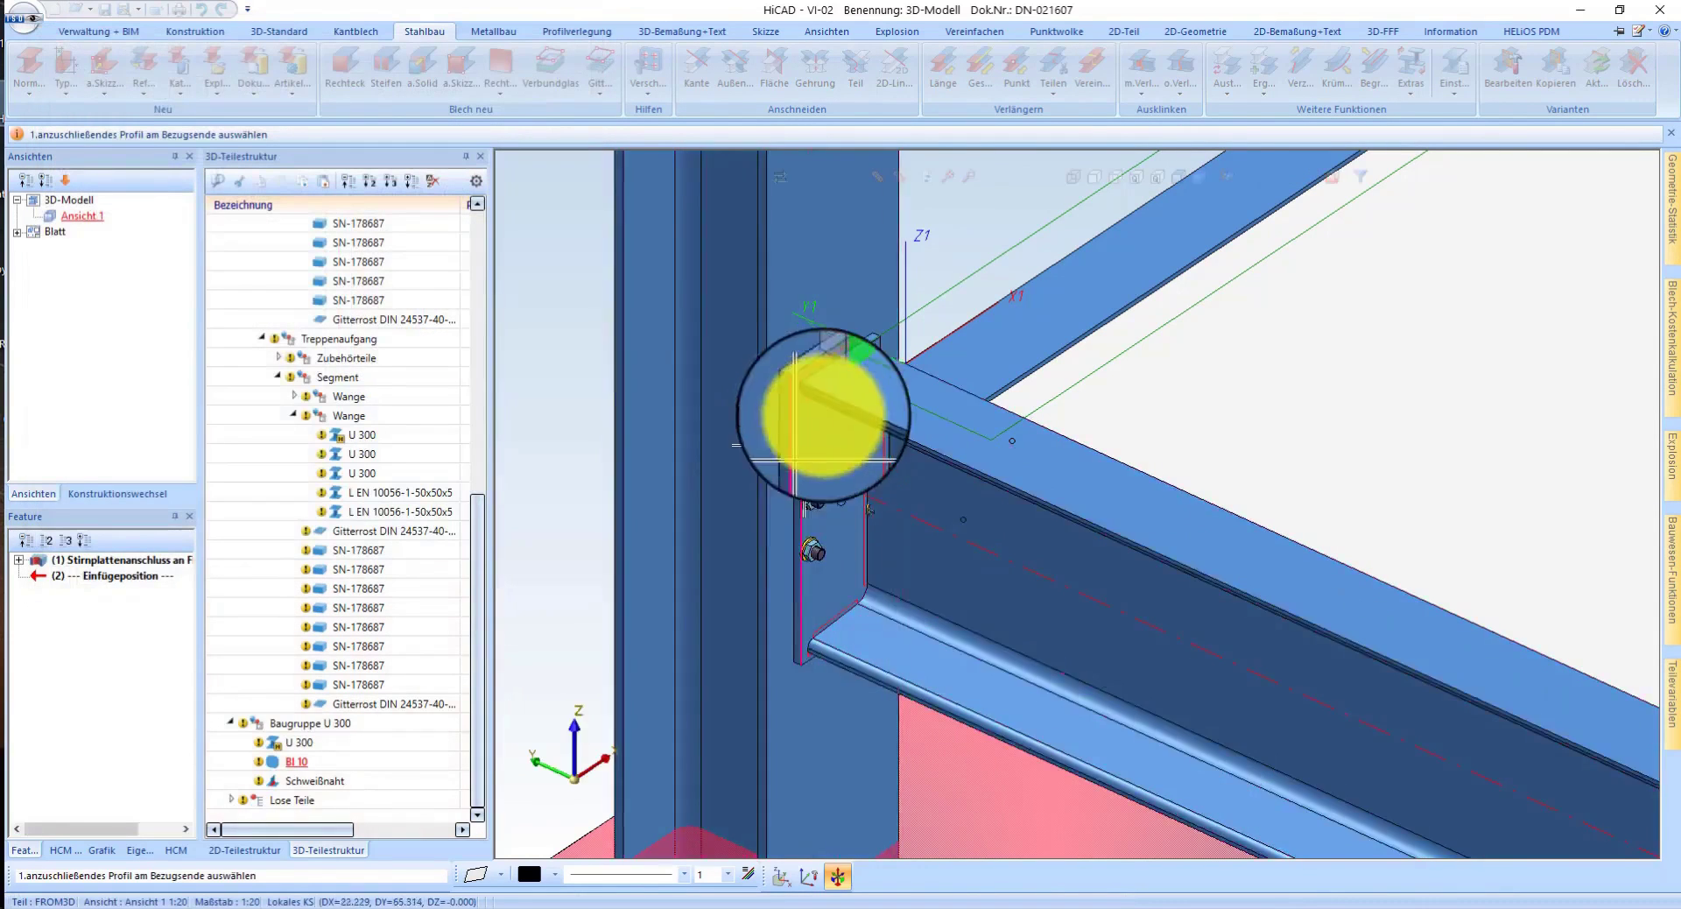
- Accept the end-plate placement, review the Stirnplatten feature, then activate the U 300 channel
scroll(825, 432, up, 2)
scroll(935, 427, up, 2)
mouse_move(935, 427)
middle_down()
mouse_move(1137, 431)
mouse_move(823, 426)
middle_up()
middle_click(824, 426)
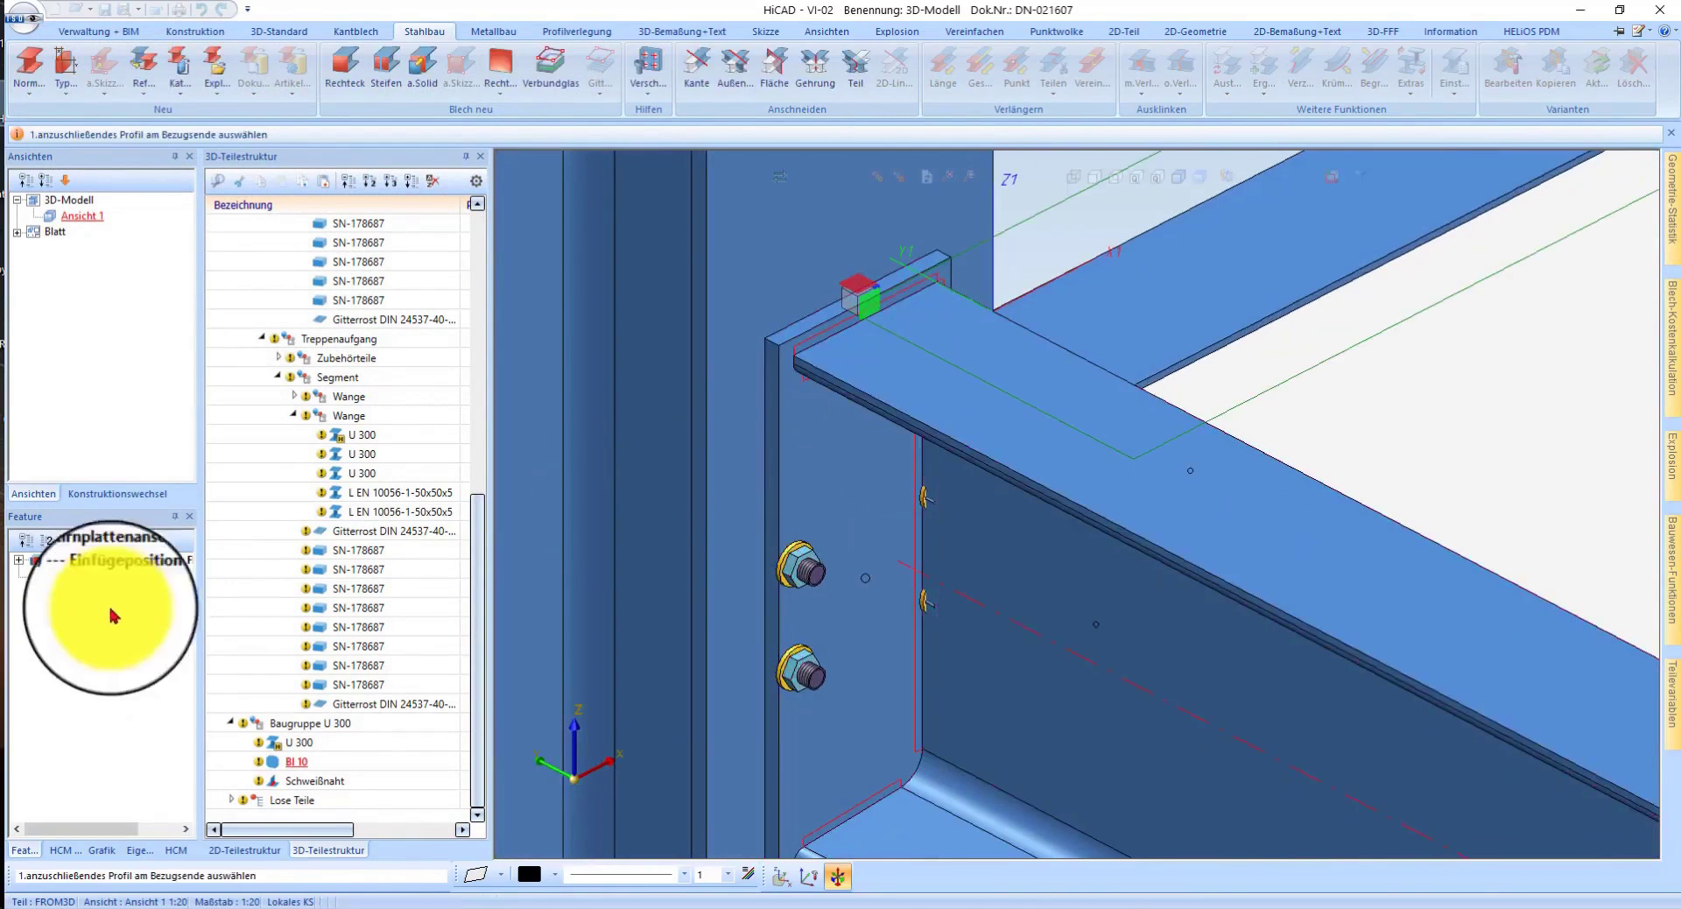
double_click(140, 568)
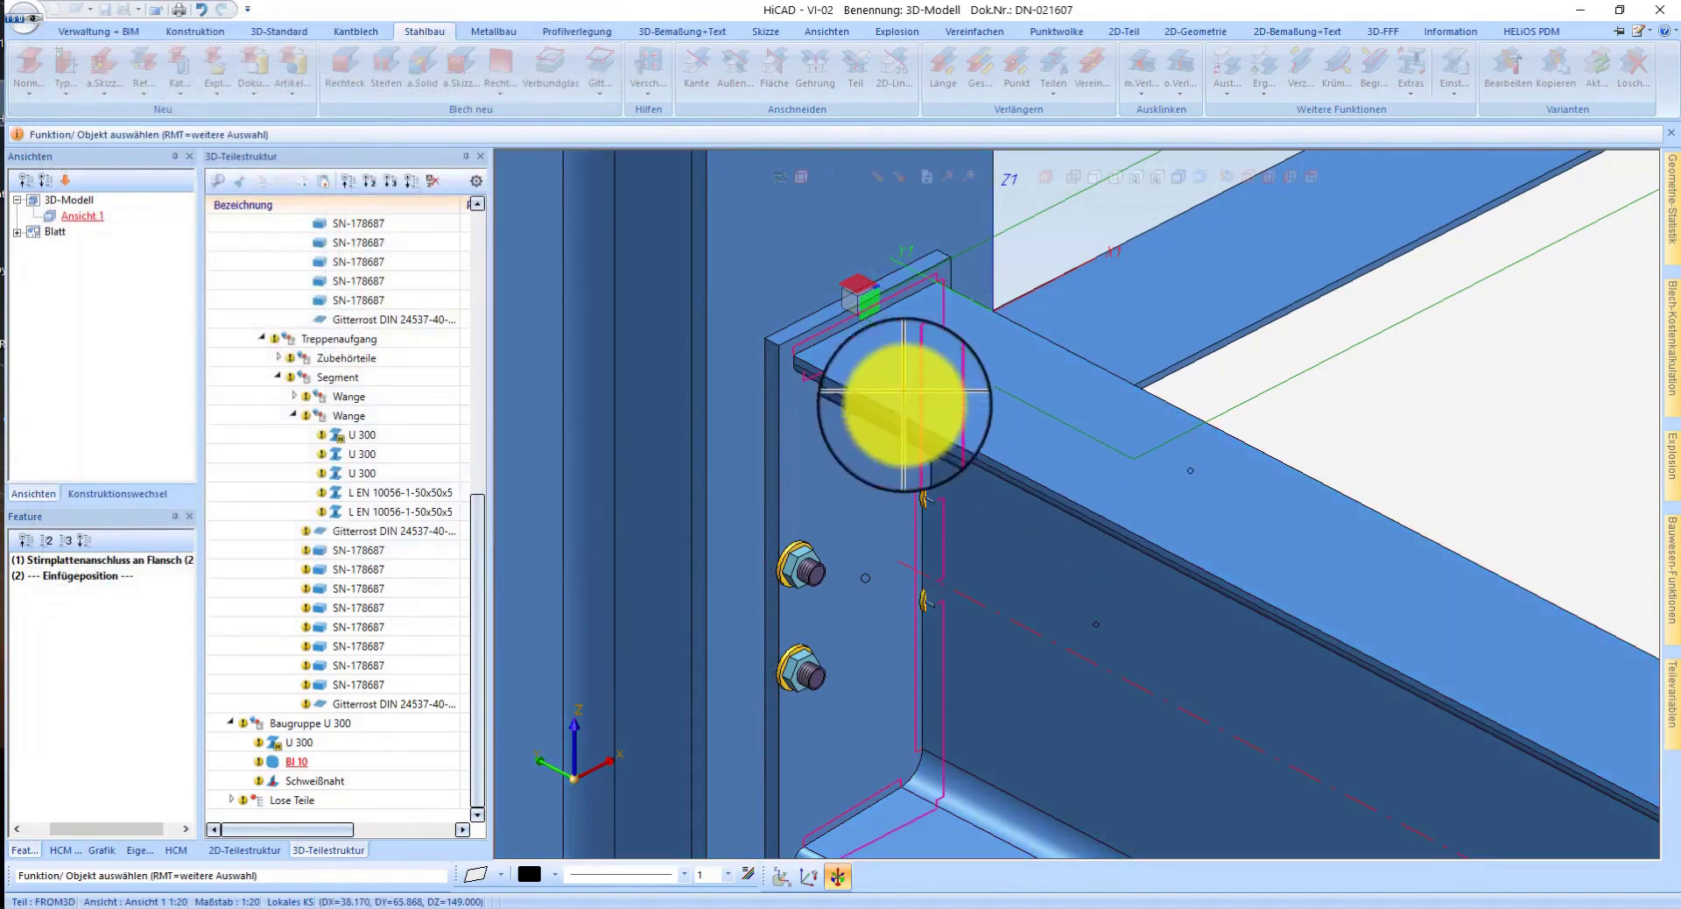
click(853, 424)
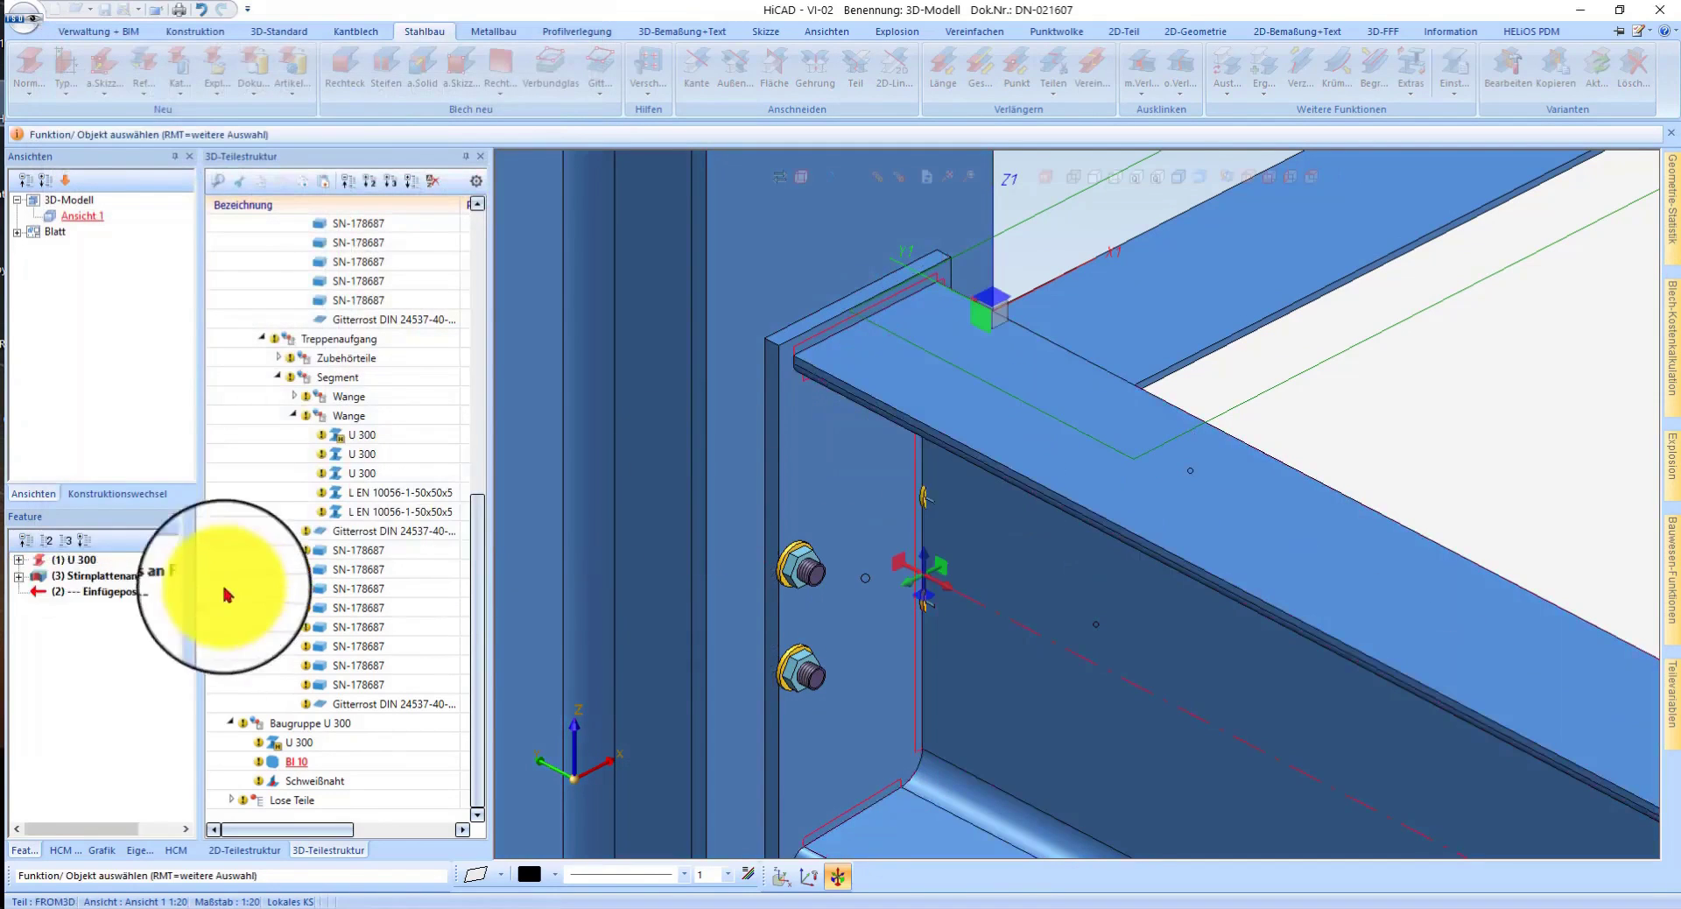
- Change the U 300 beam's cross-section to HEA 180 (DIN 1025-3)
double_click(59, 562)
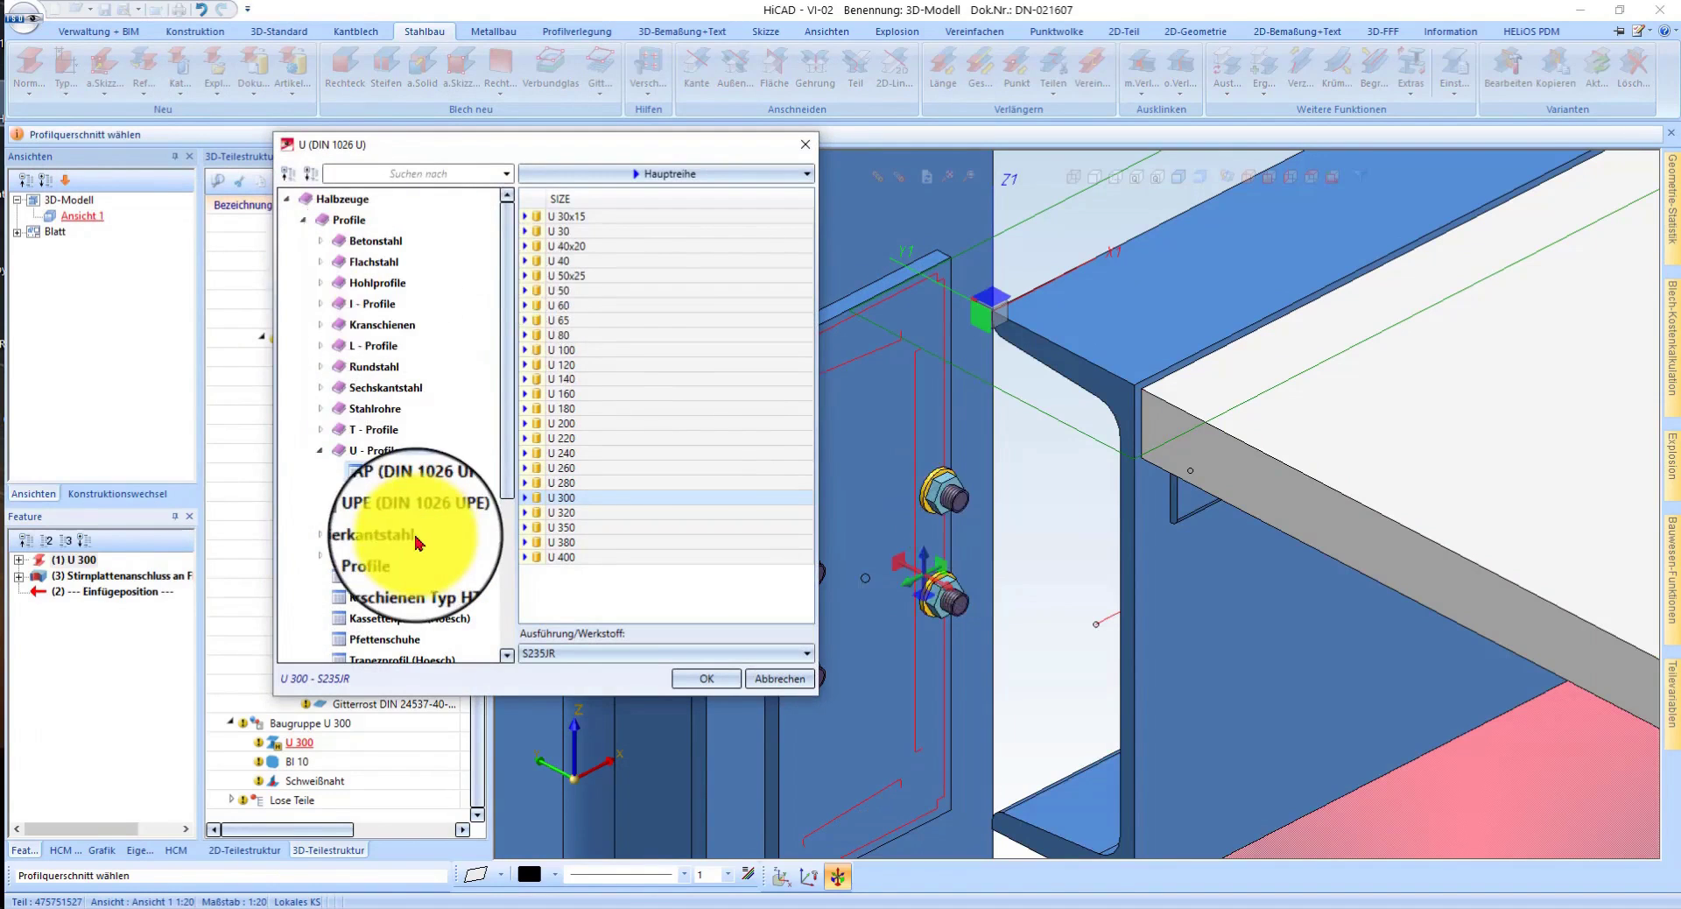
click(370, 304)
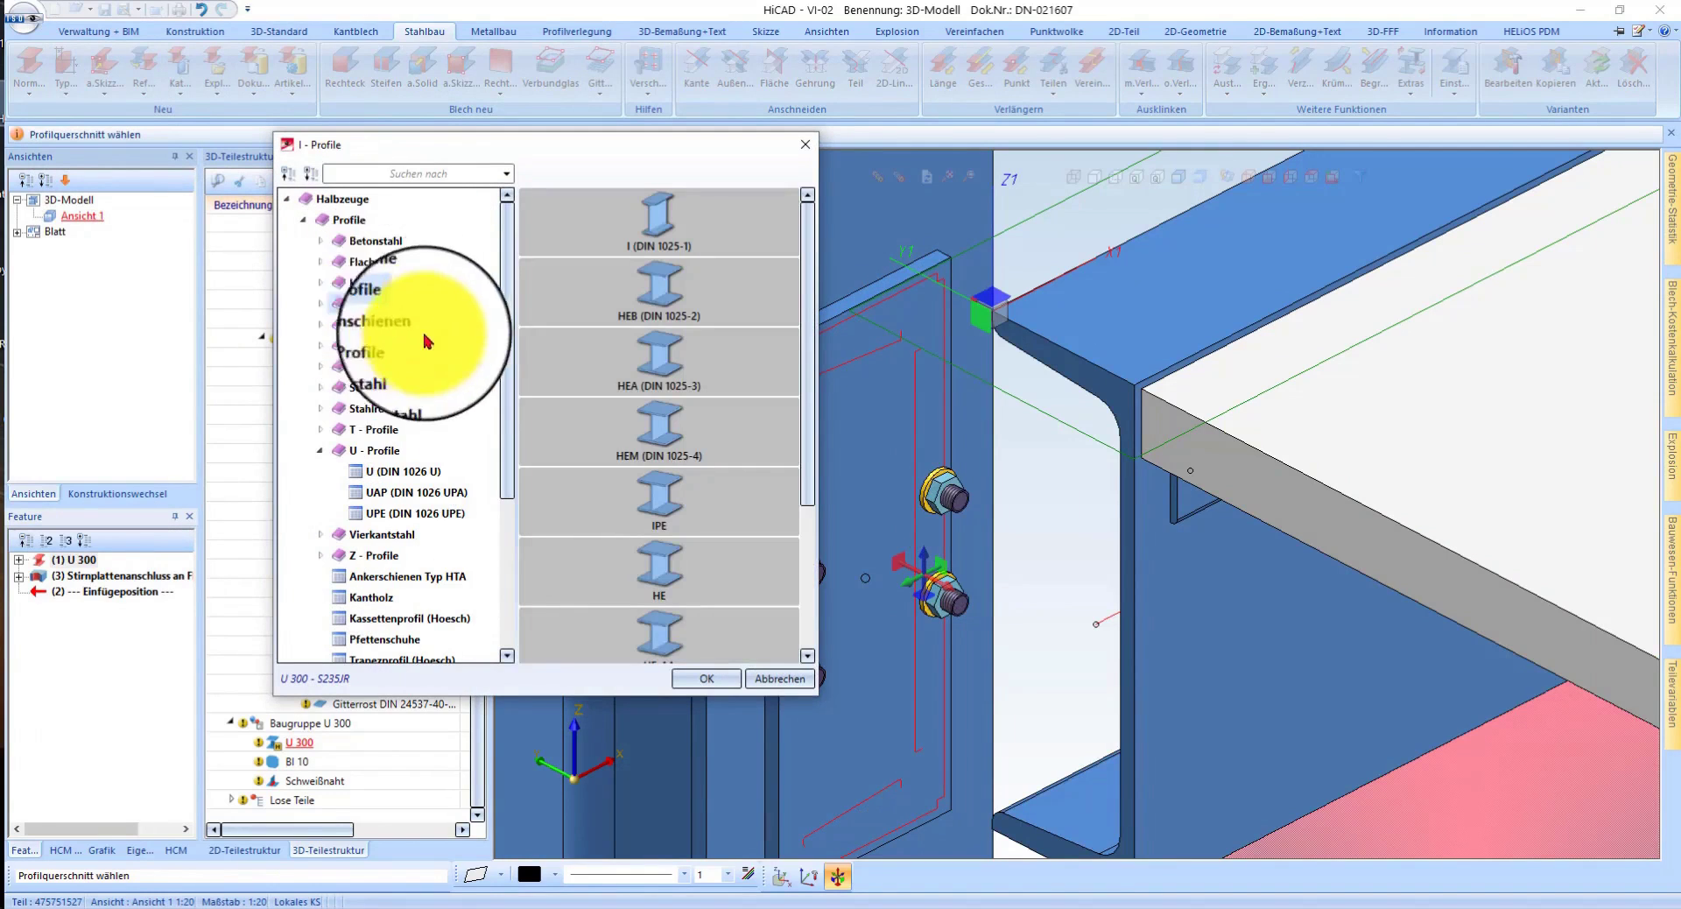
click(398, 366)
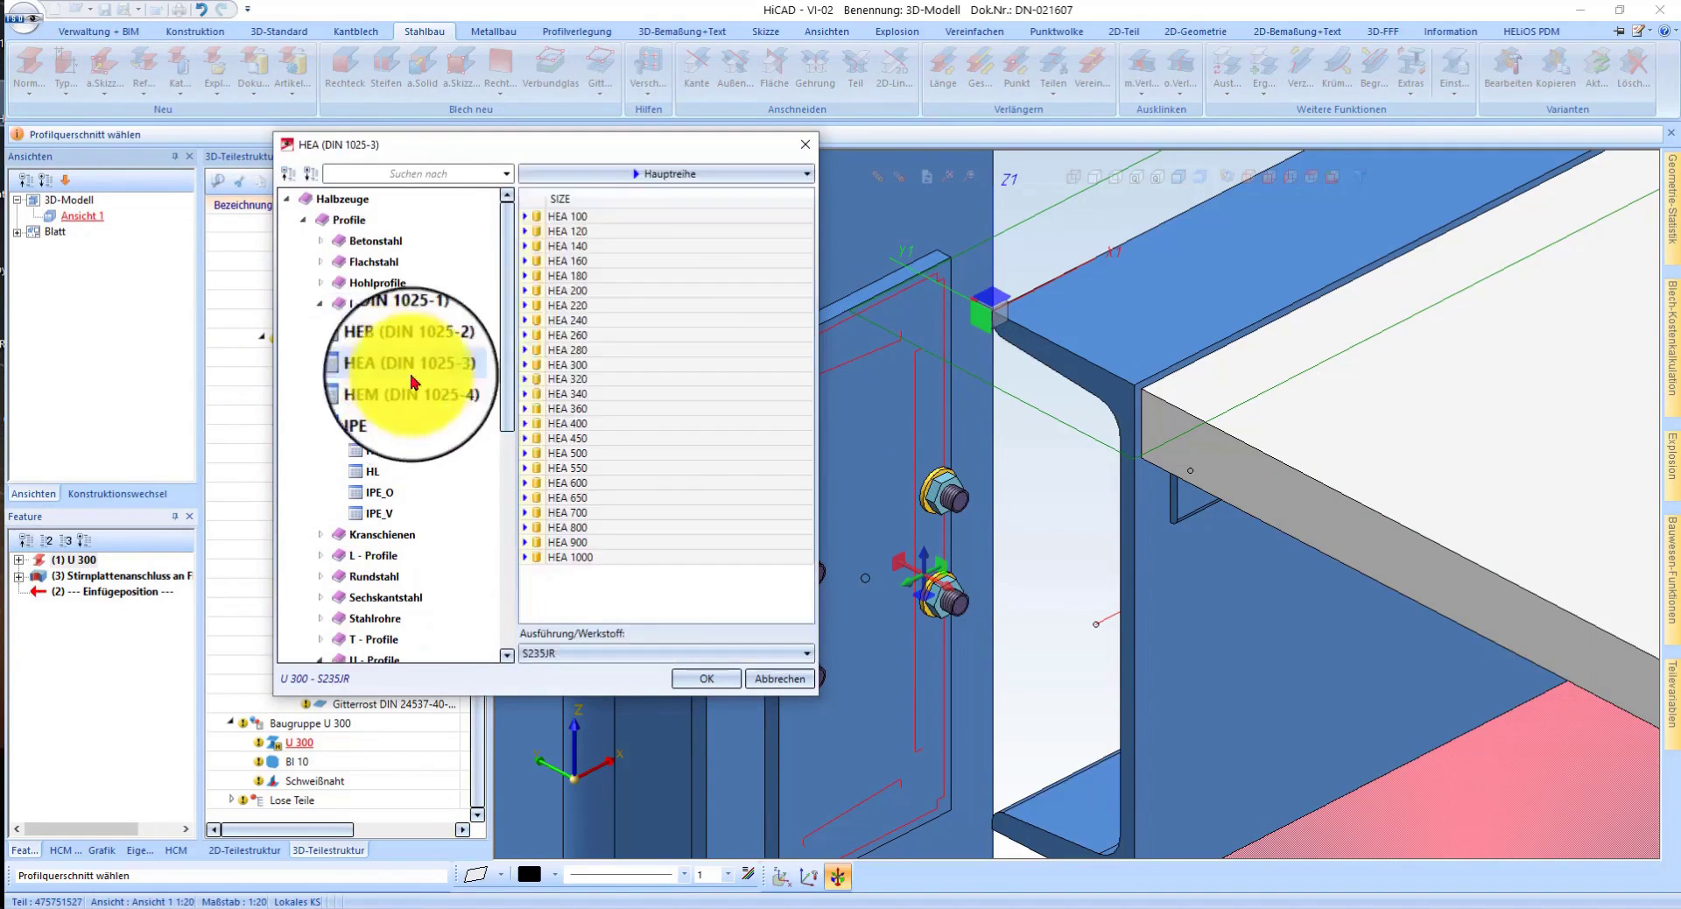
click(582, 276)
click(698, 680)
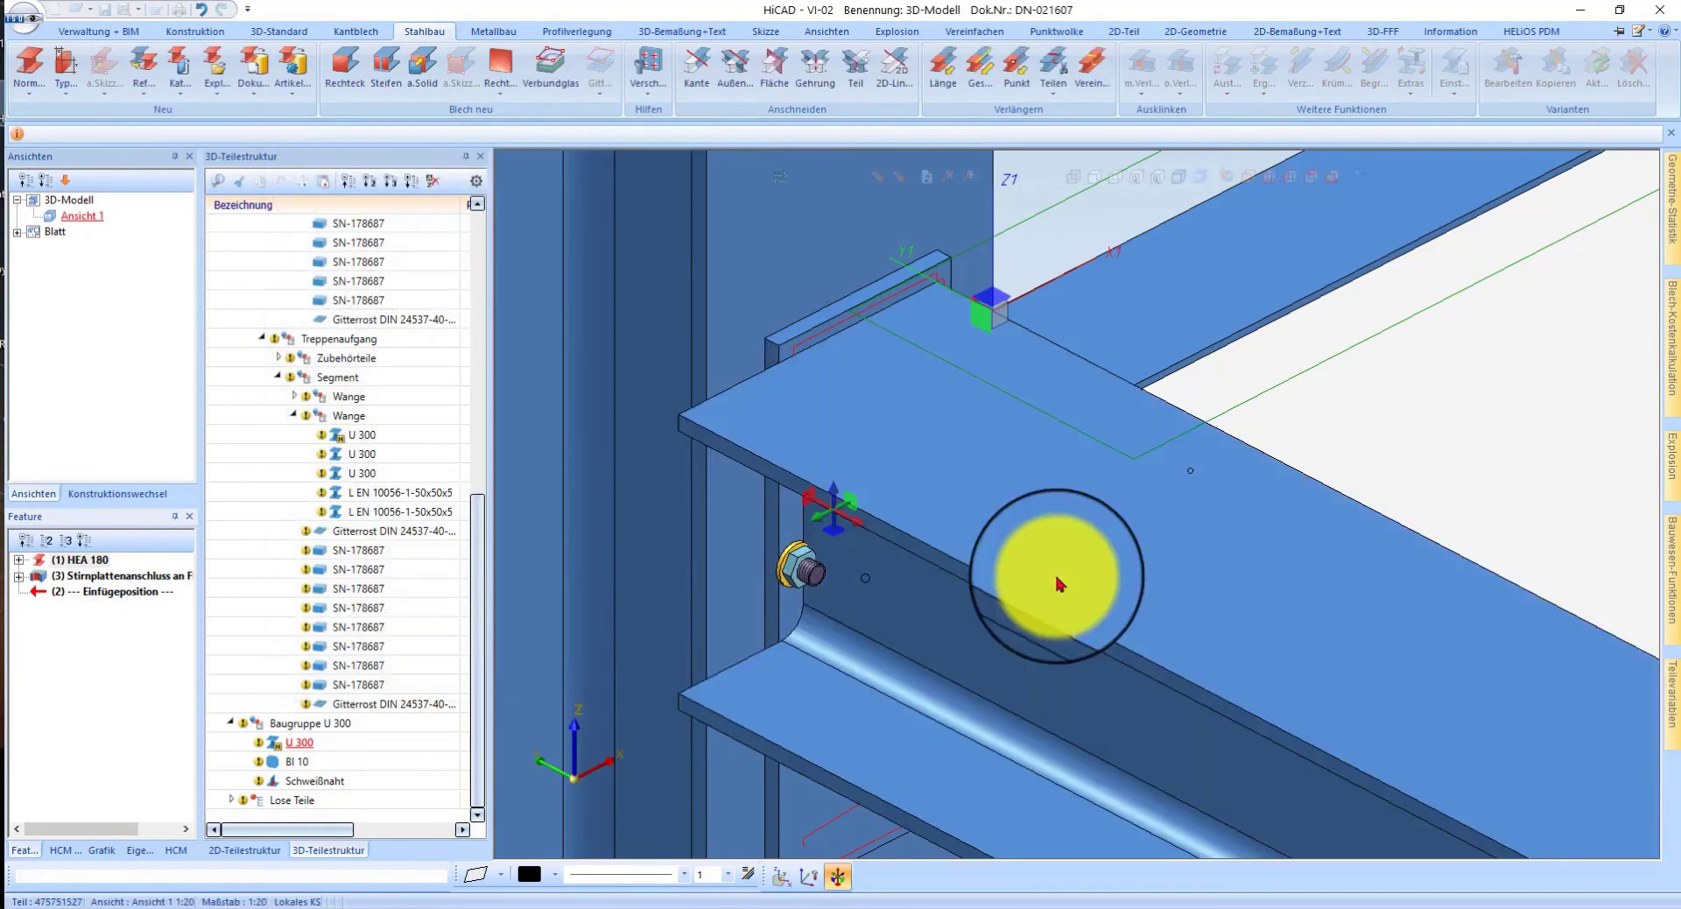
- Inspect the new HEA 180 beam, then switch to a standard 2D view
mouse_move(827, 341)
middle_down()
mouse_move(781, 356)
mouse_move(793, 312)
mouse_move(848, 447)
mouse_move(648, 473)
middle_up()
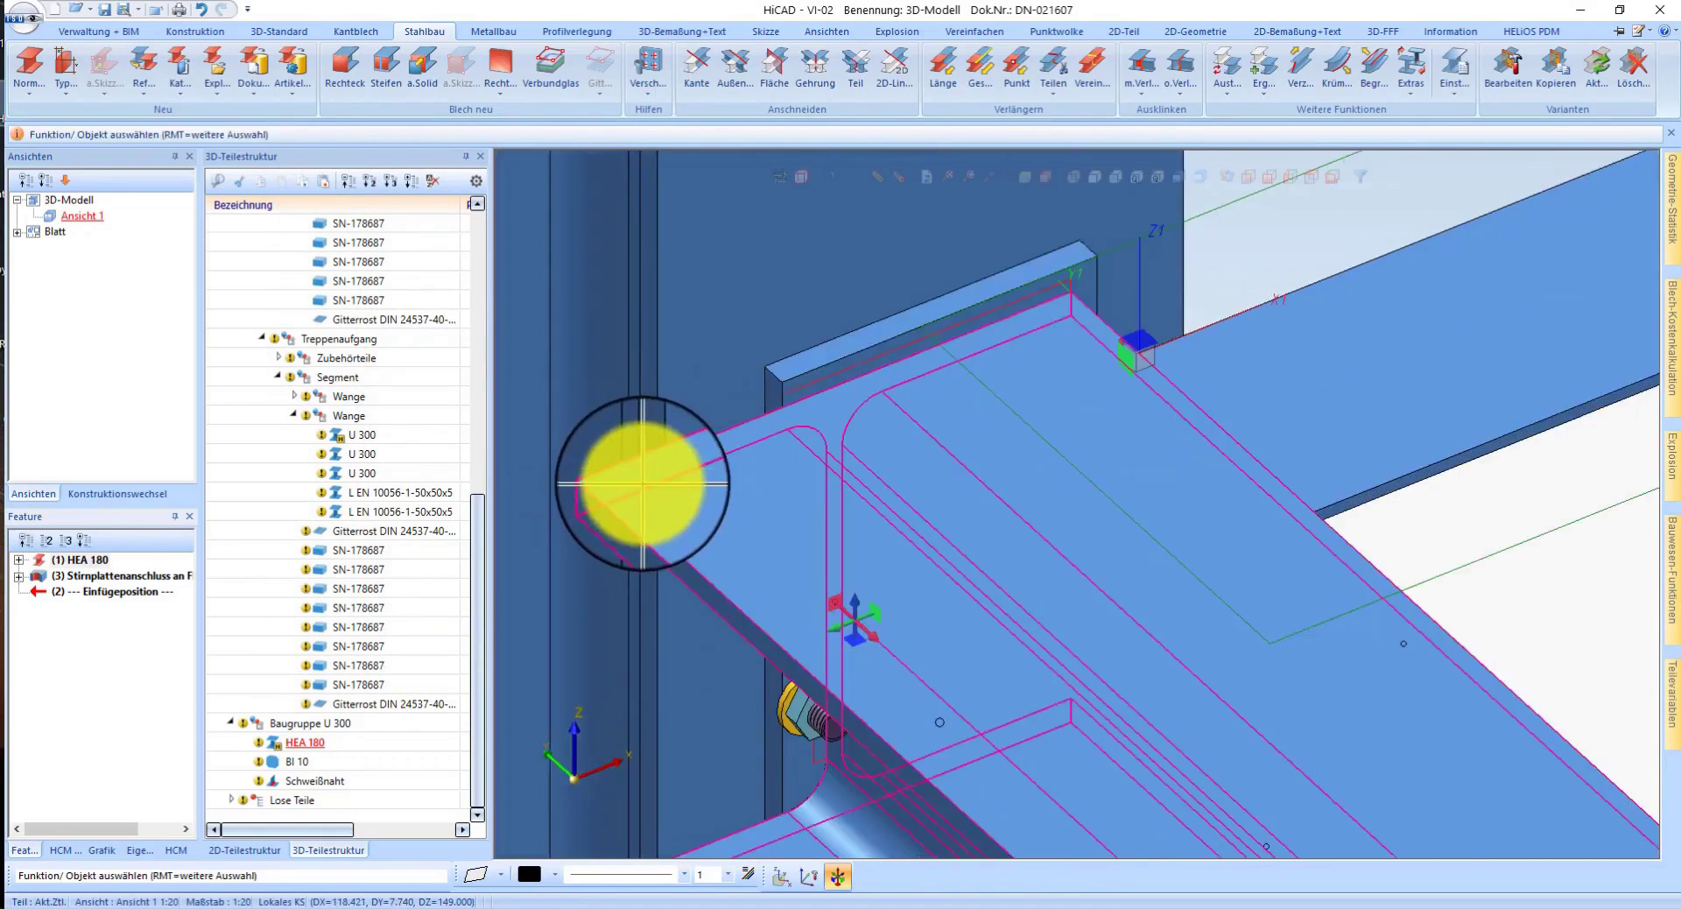
right_click(643, 483)
click(856, 387)
key(Return)
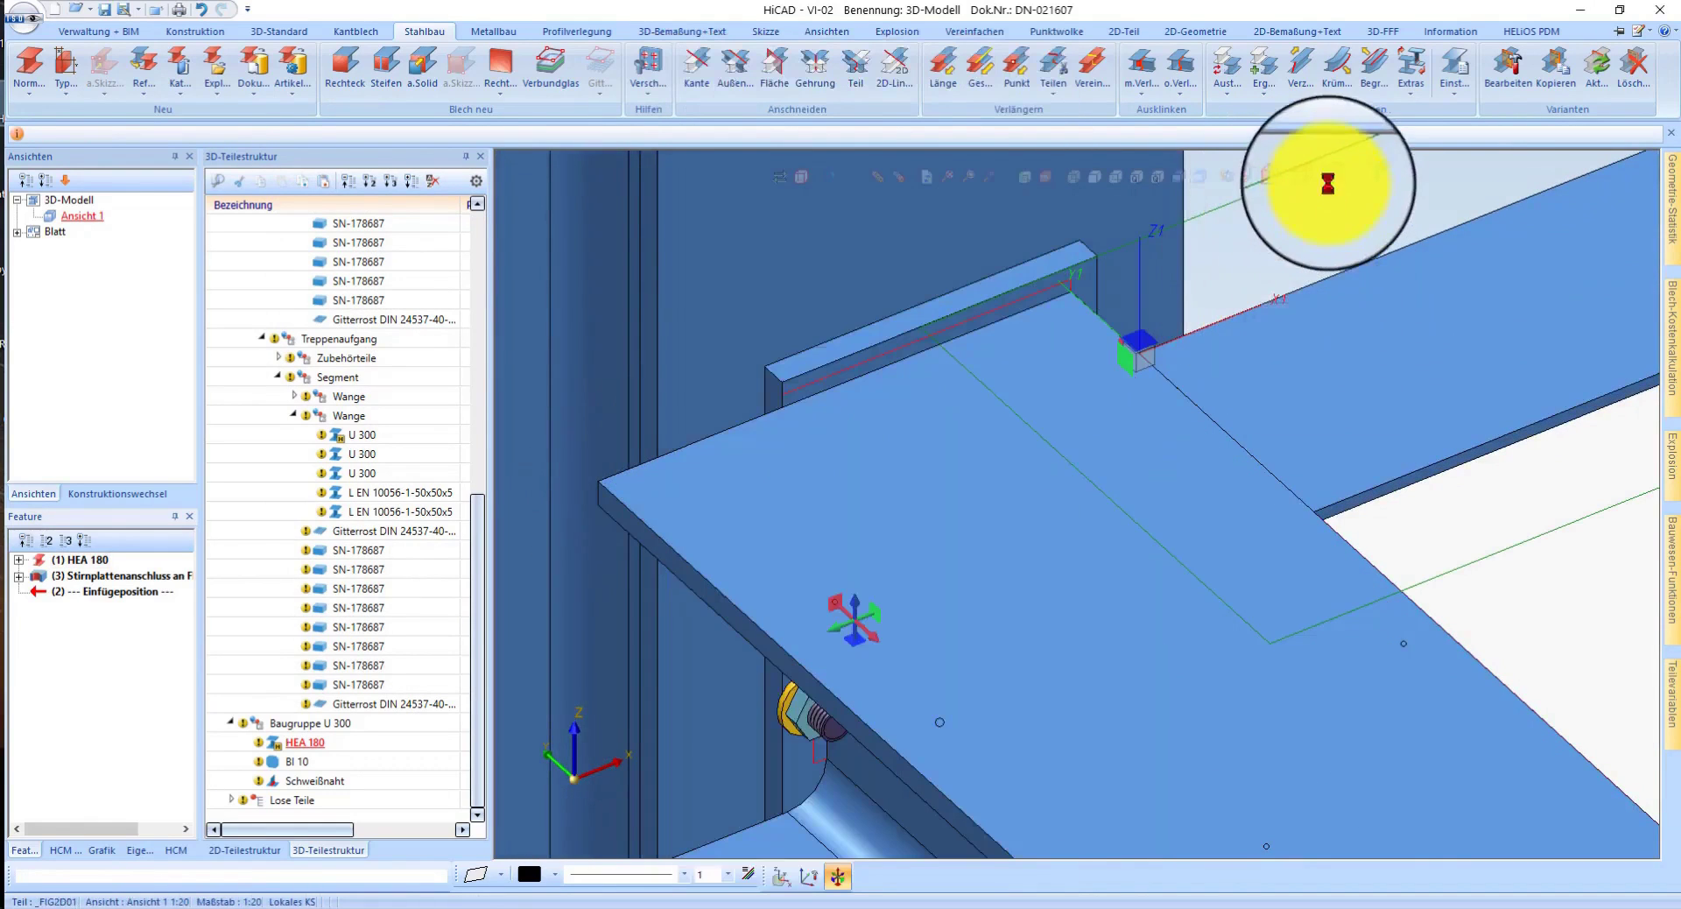
click(1316, 182)
- Switch to hidden-line display and add a vertical auxiliary line
scroll(1389, 487, up, 3)
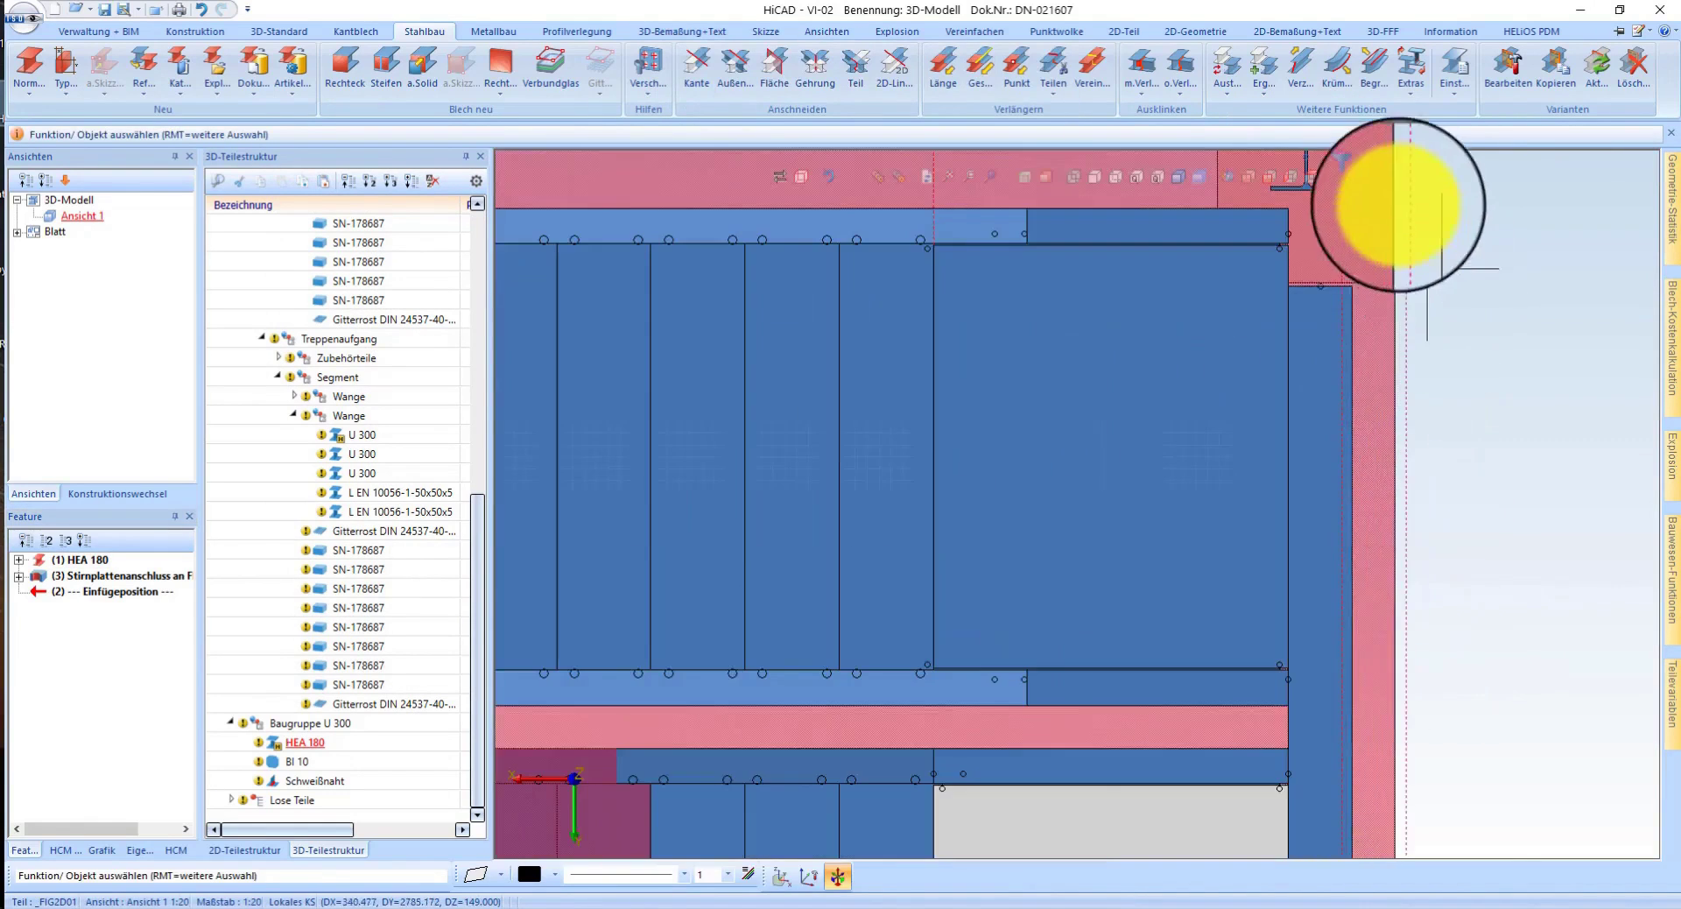
scroll(1388, 187, up, 2)
scroll(1165, 298, up, 1)
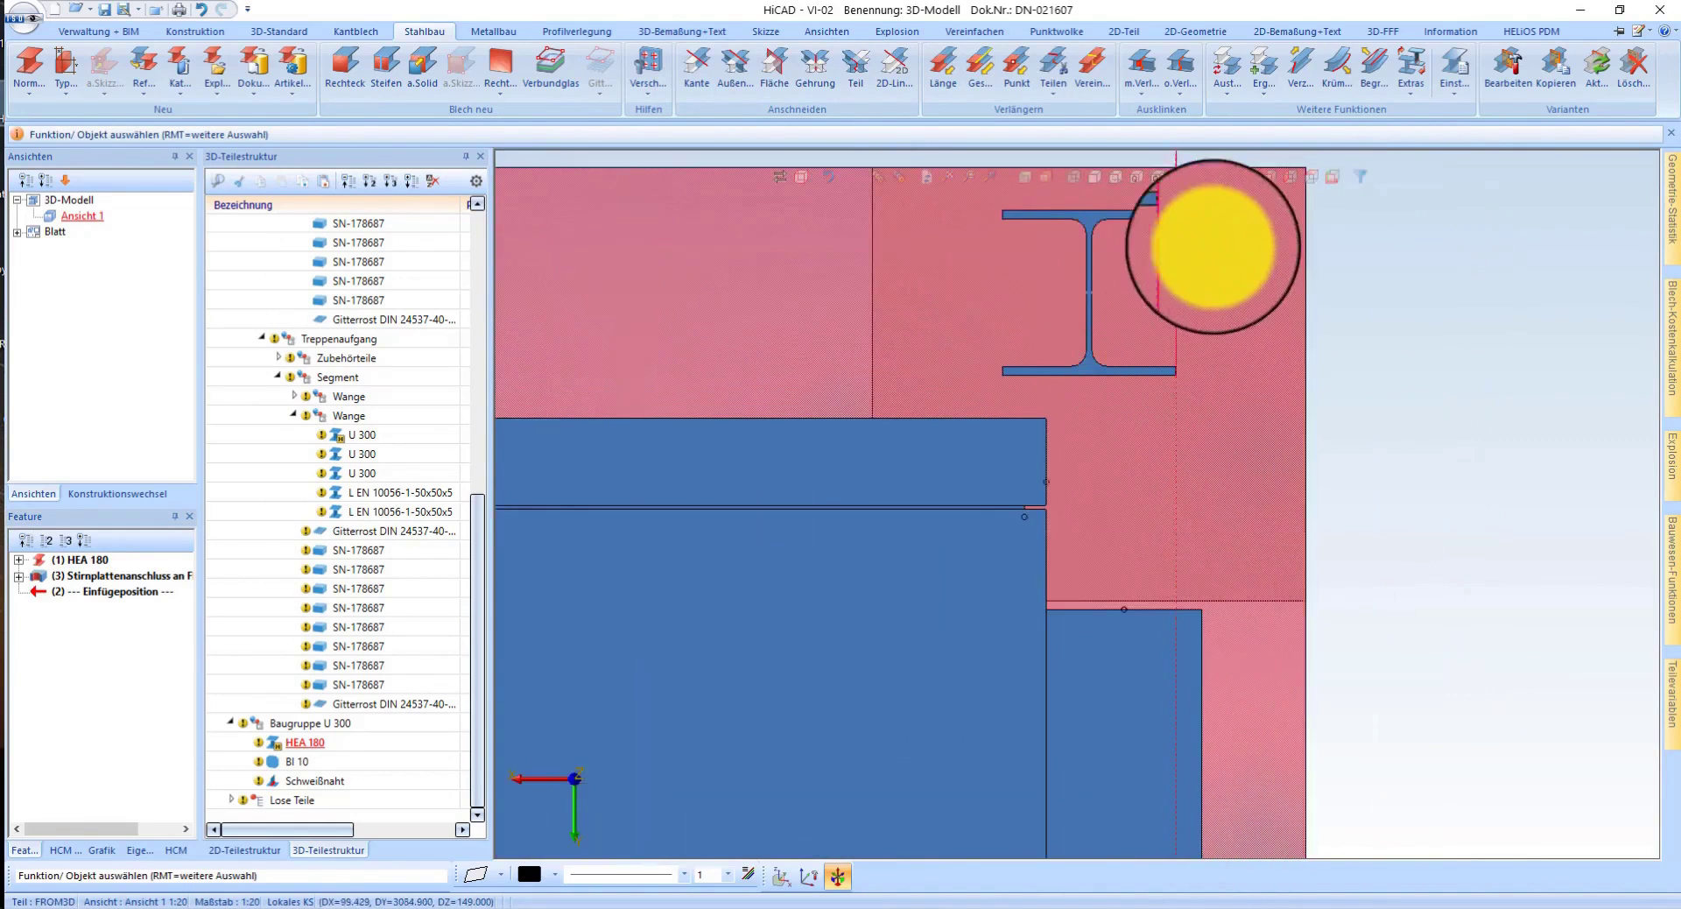
click(1074, 182)
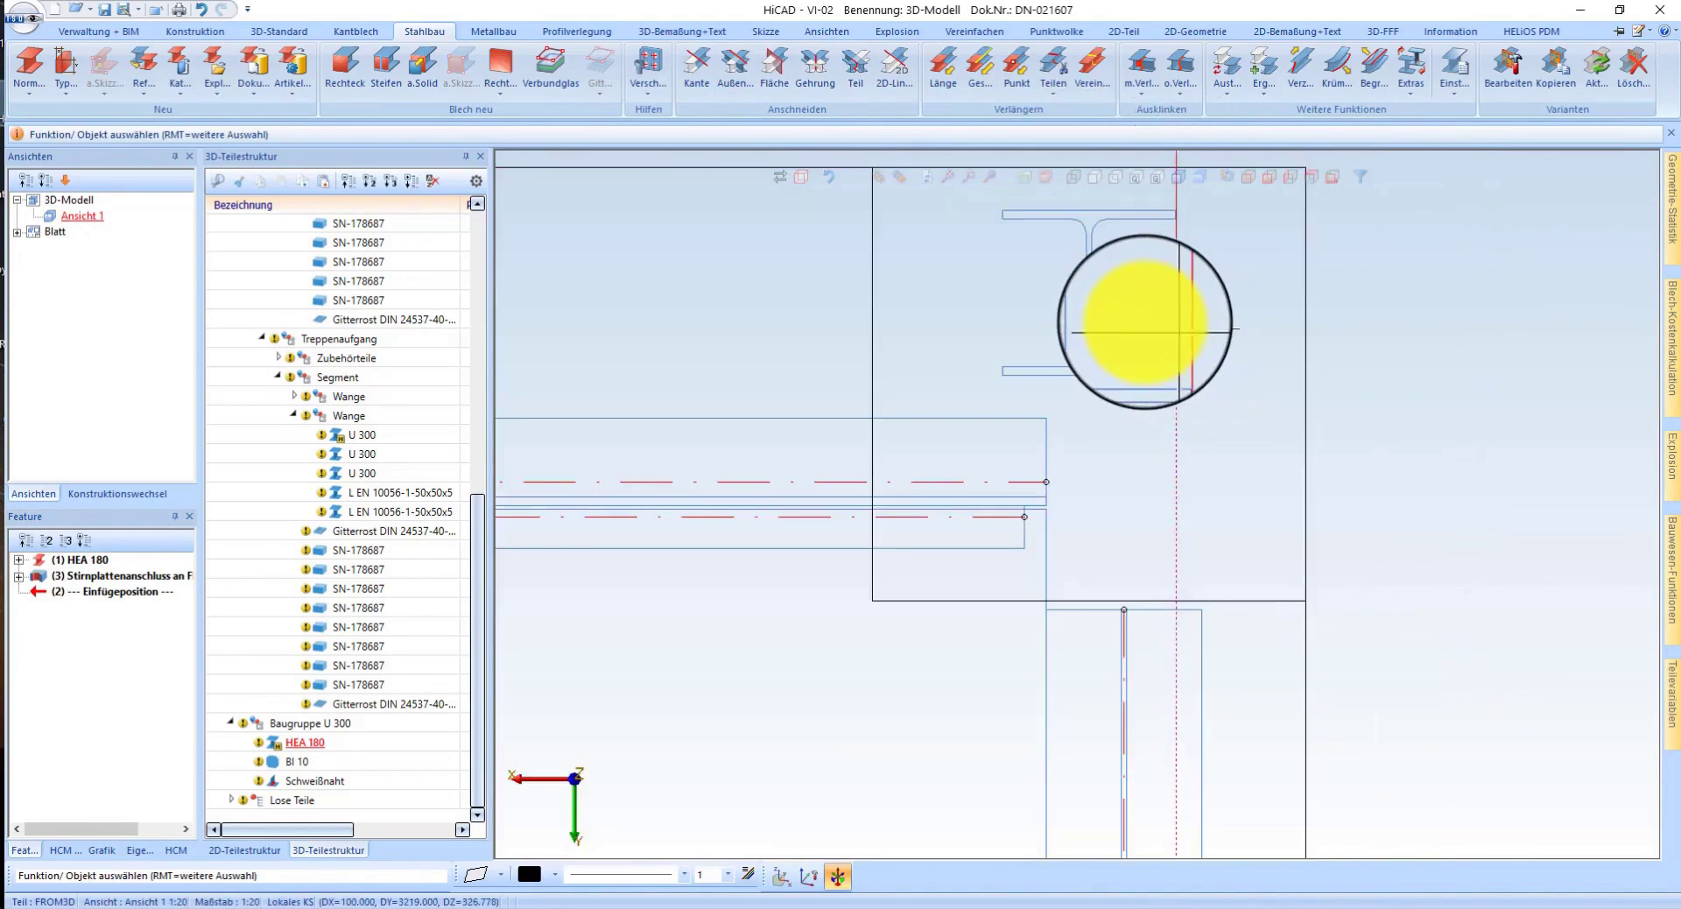
right_click(1169, 286)
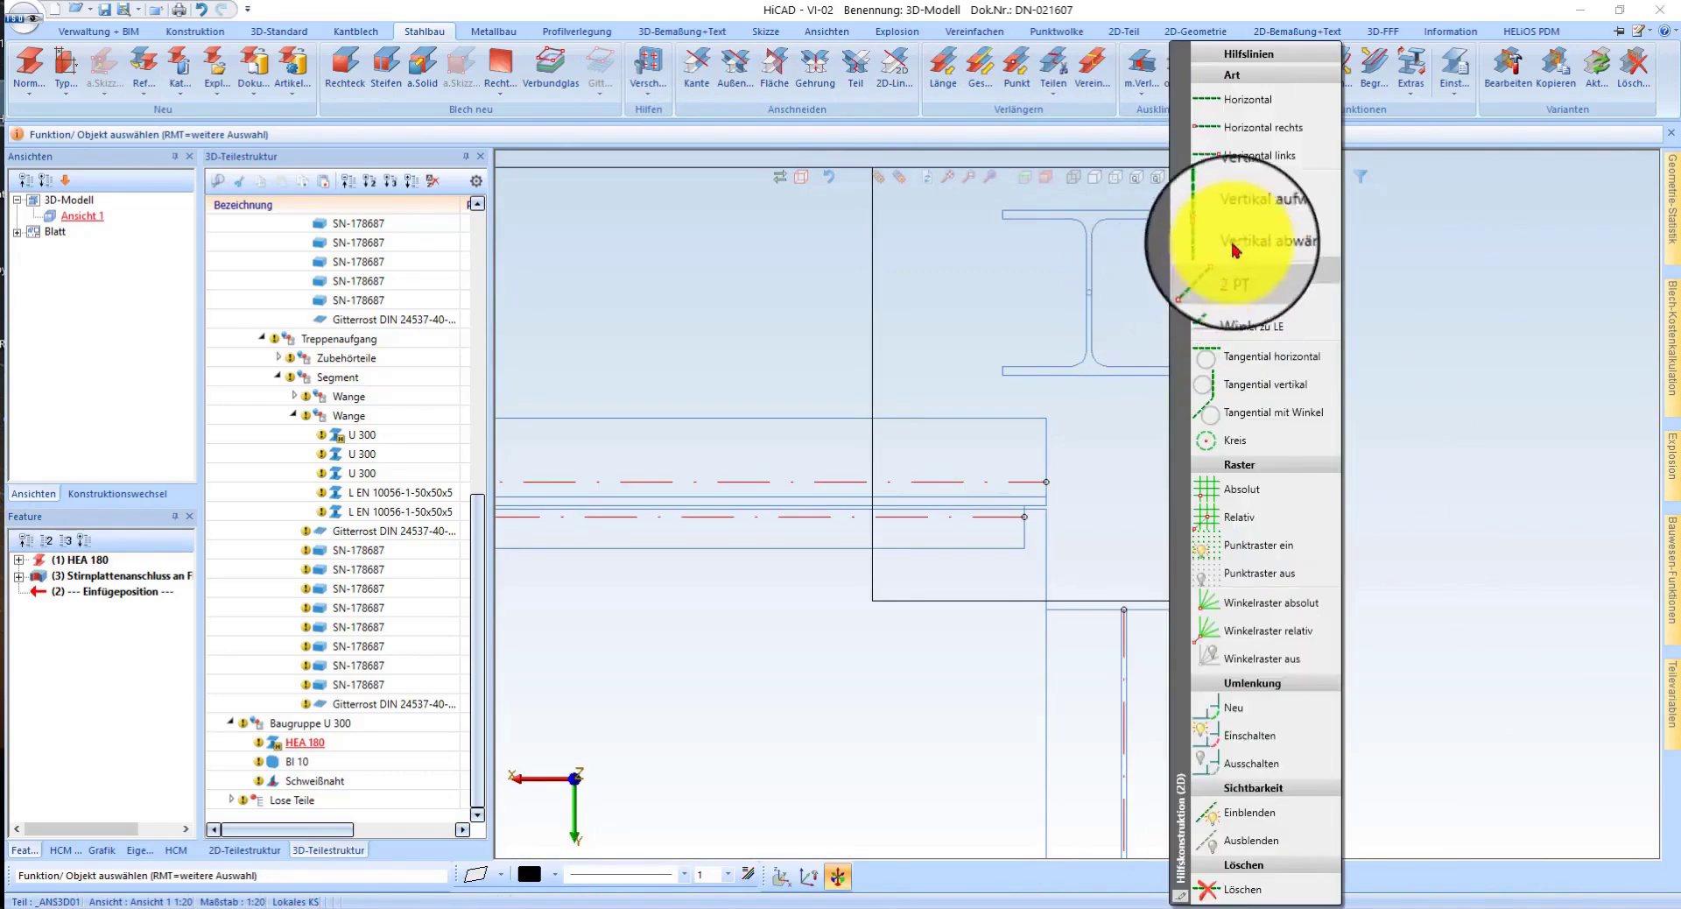
click(1250, 196)
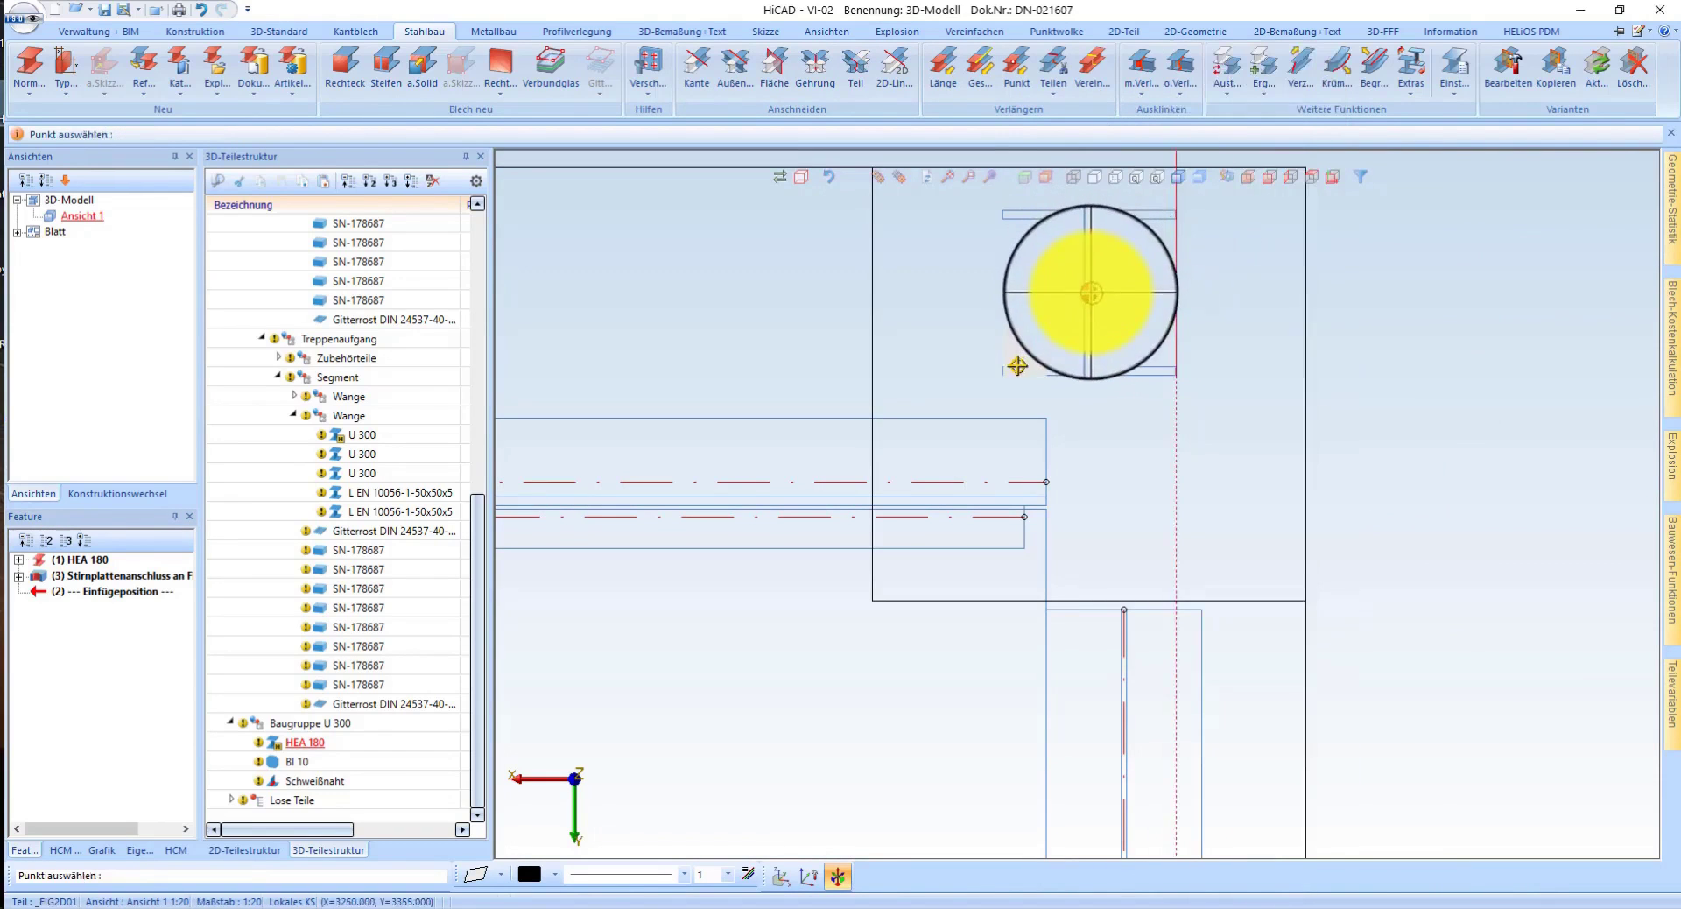
- Move the HEA 180 profile by two points to centre its web between the bolts
scroll(1139, 613, up, 3)
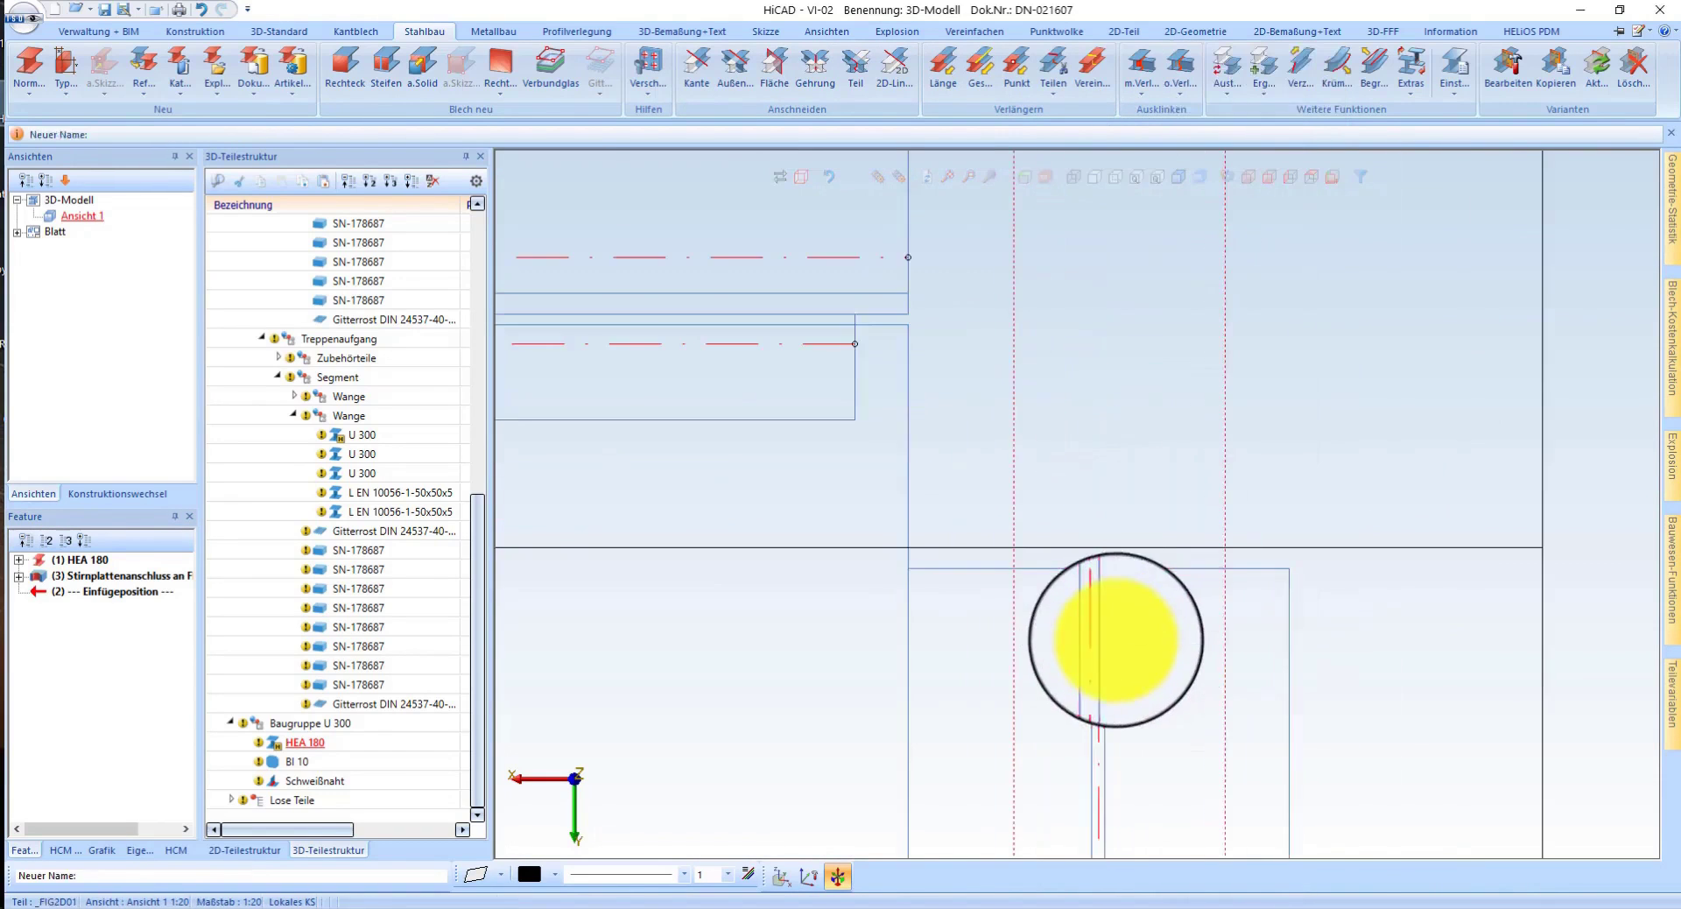
right_click(1138, 613)
click(1291, 345)
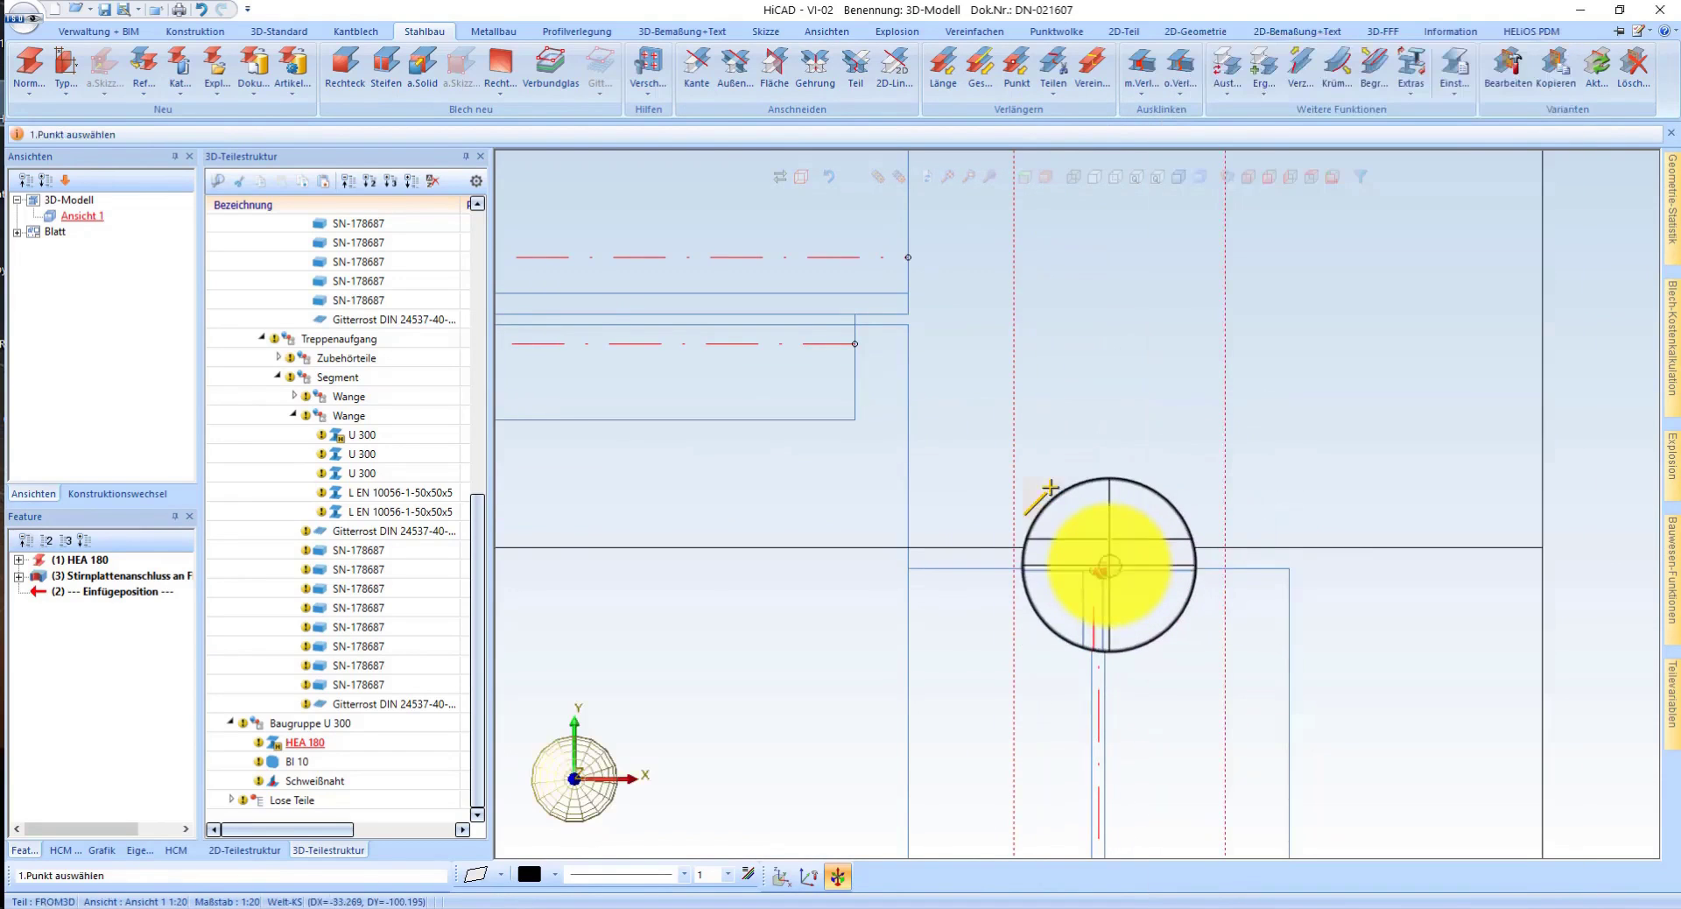
click(1100, 569)
click(1311, 498)
- Activate the BI 10 end plate and return to shaded display
scroll(1101, 300, down, 3)
scroll(1090, 714, up, 3)
scroll(1060, 683, up, 3)
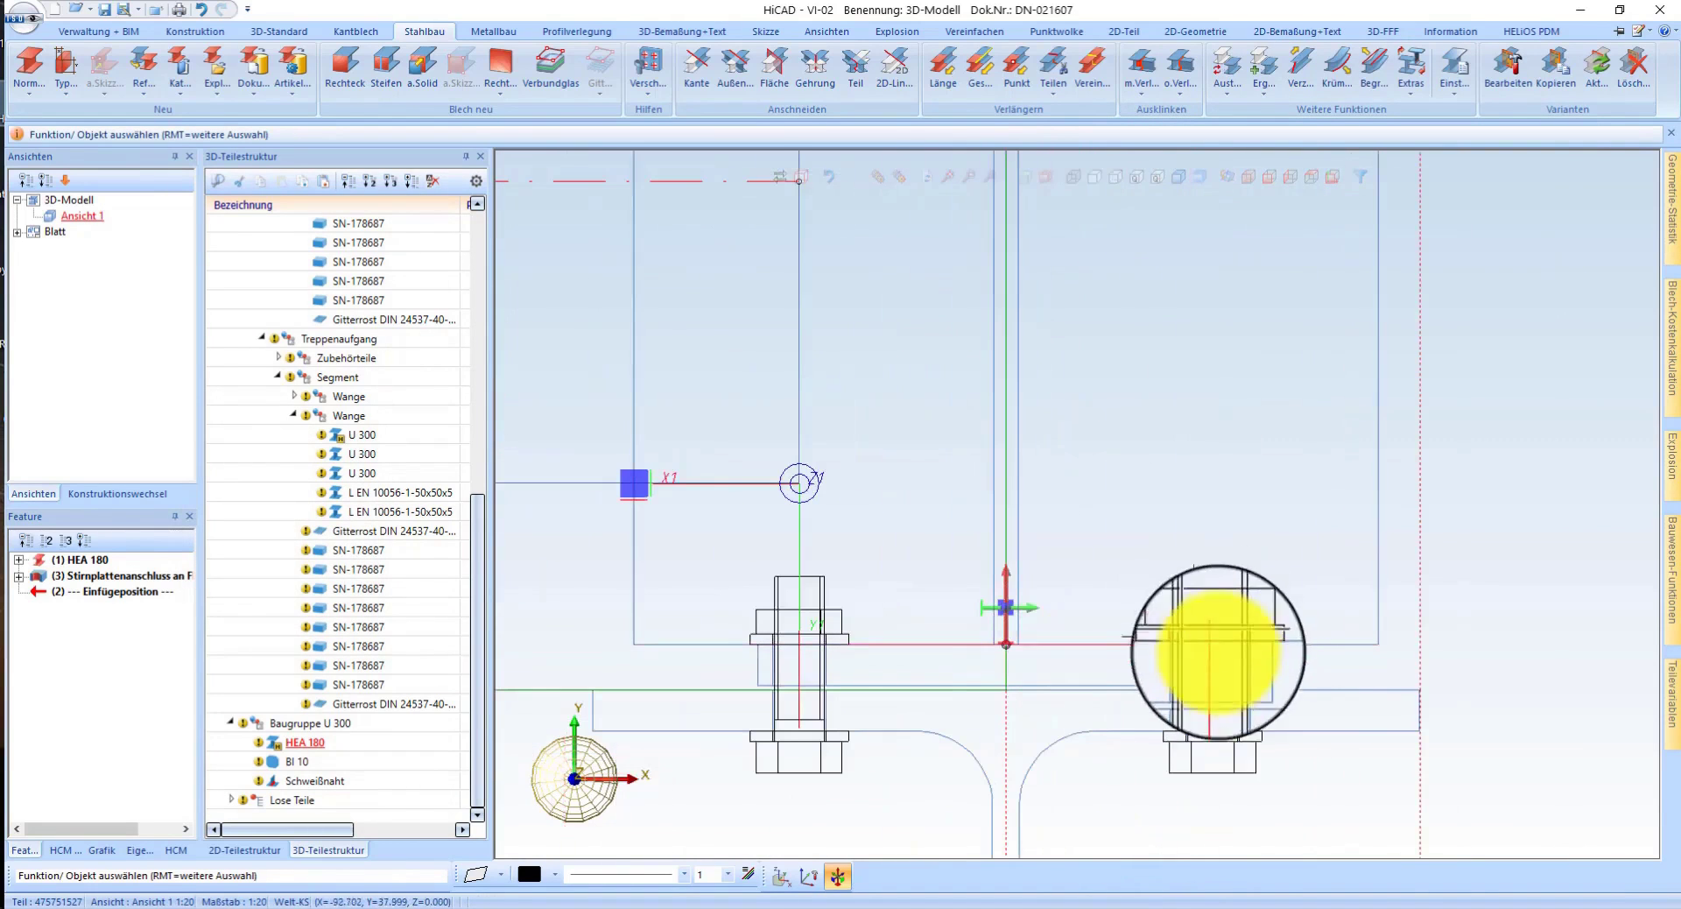
click(1254, 663)
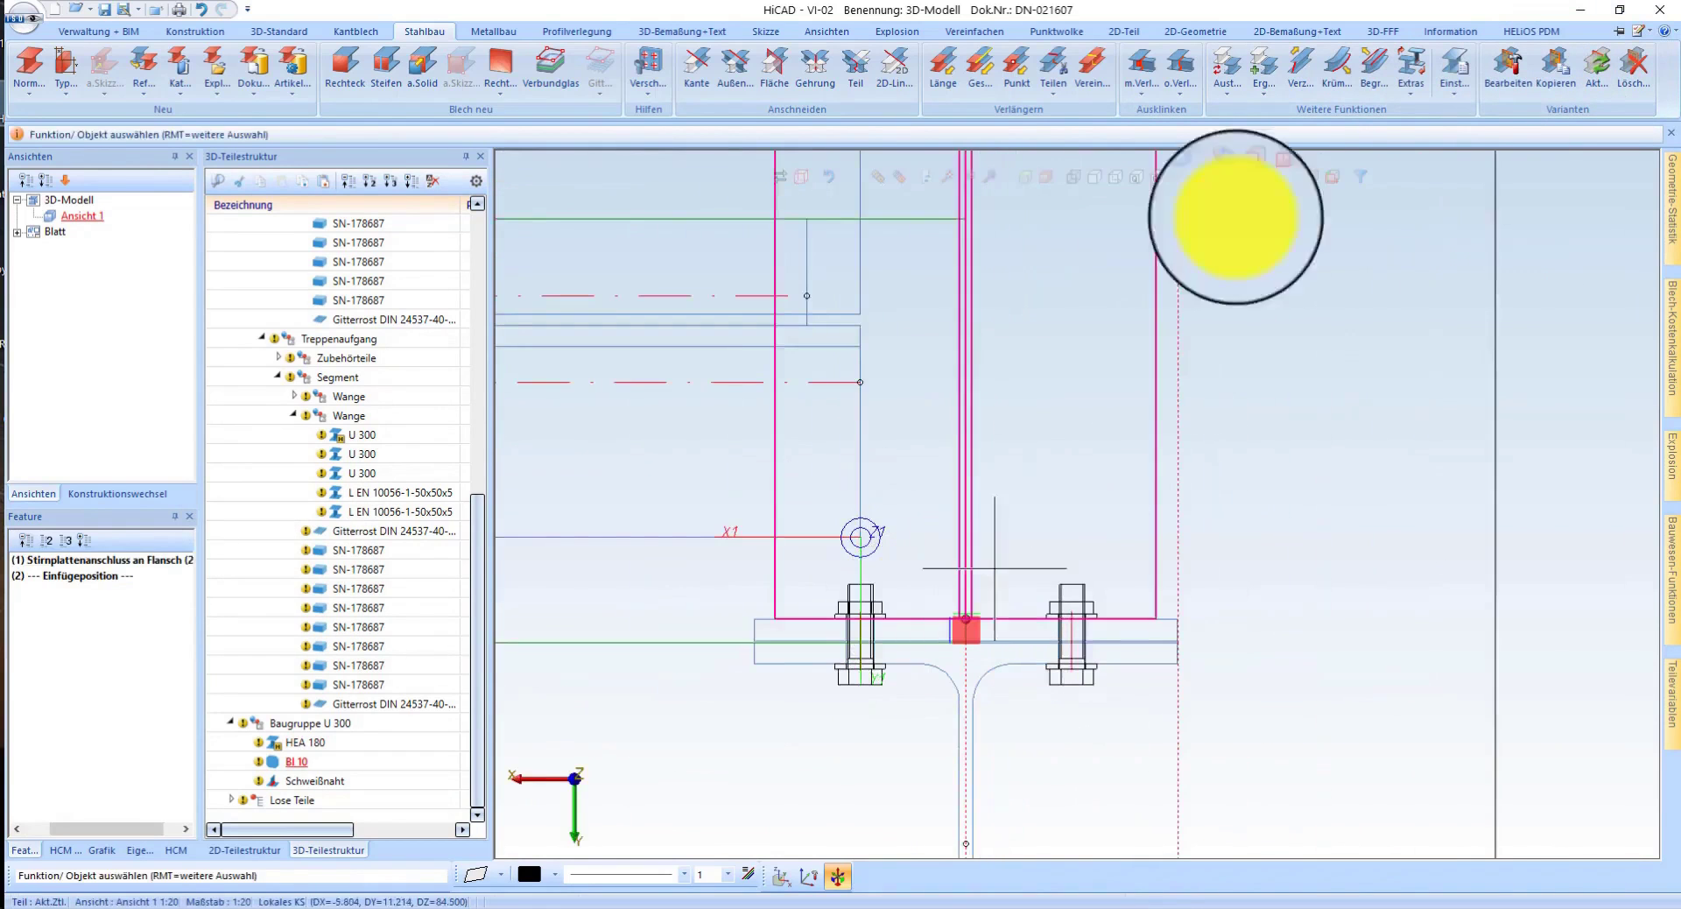
click(1188, 184)
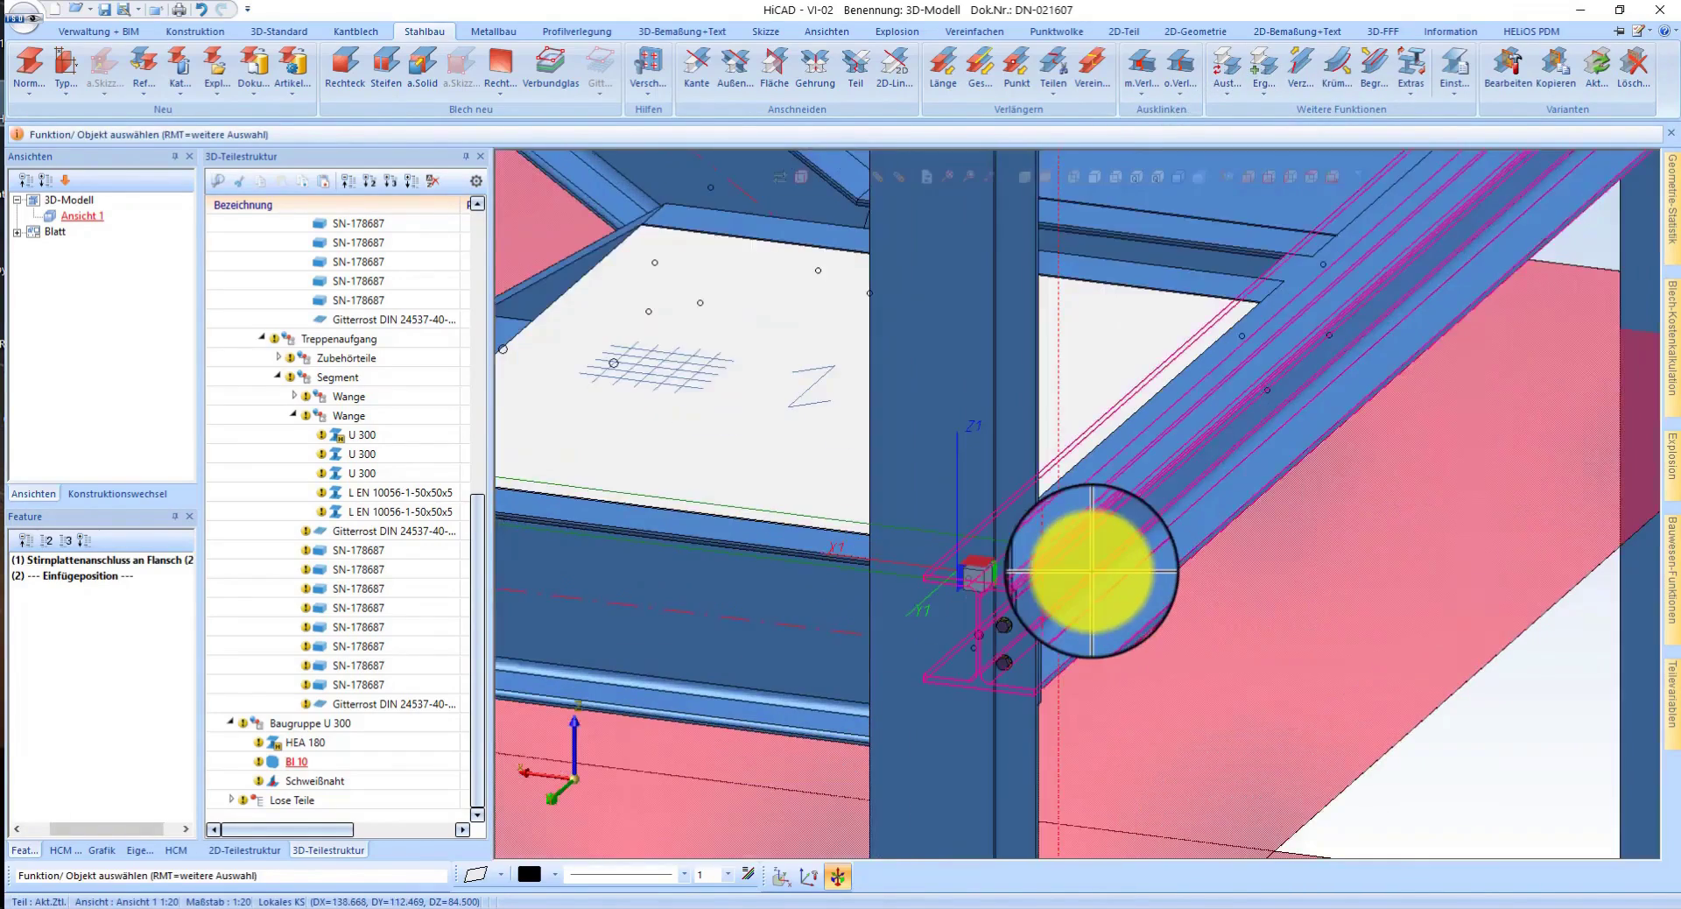
- Copy the end-plate connection with Varianten > Kopieren, picking the reference edge and target profile
mouse_move(1091, 571)
middle_down()
mouse_move(889, 580)
mouse_move(911, 561)
mouse_move(893, 582)
mouse_move(751, 386)
mouse_move(800, 281)
mouse_move(1084, 150)
middle_up()
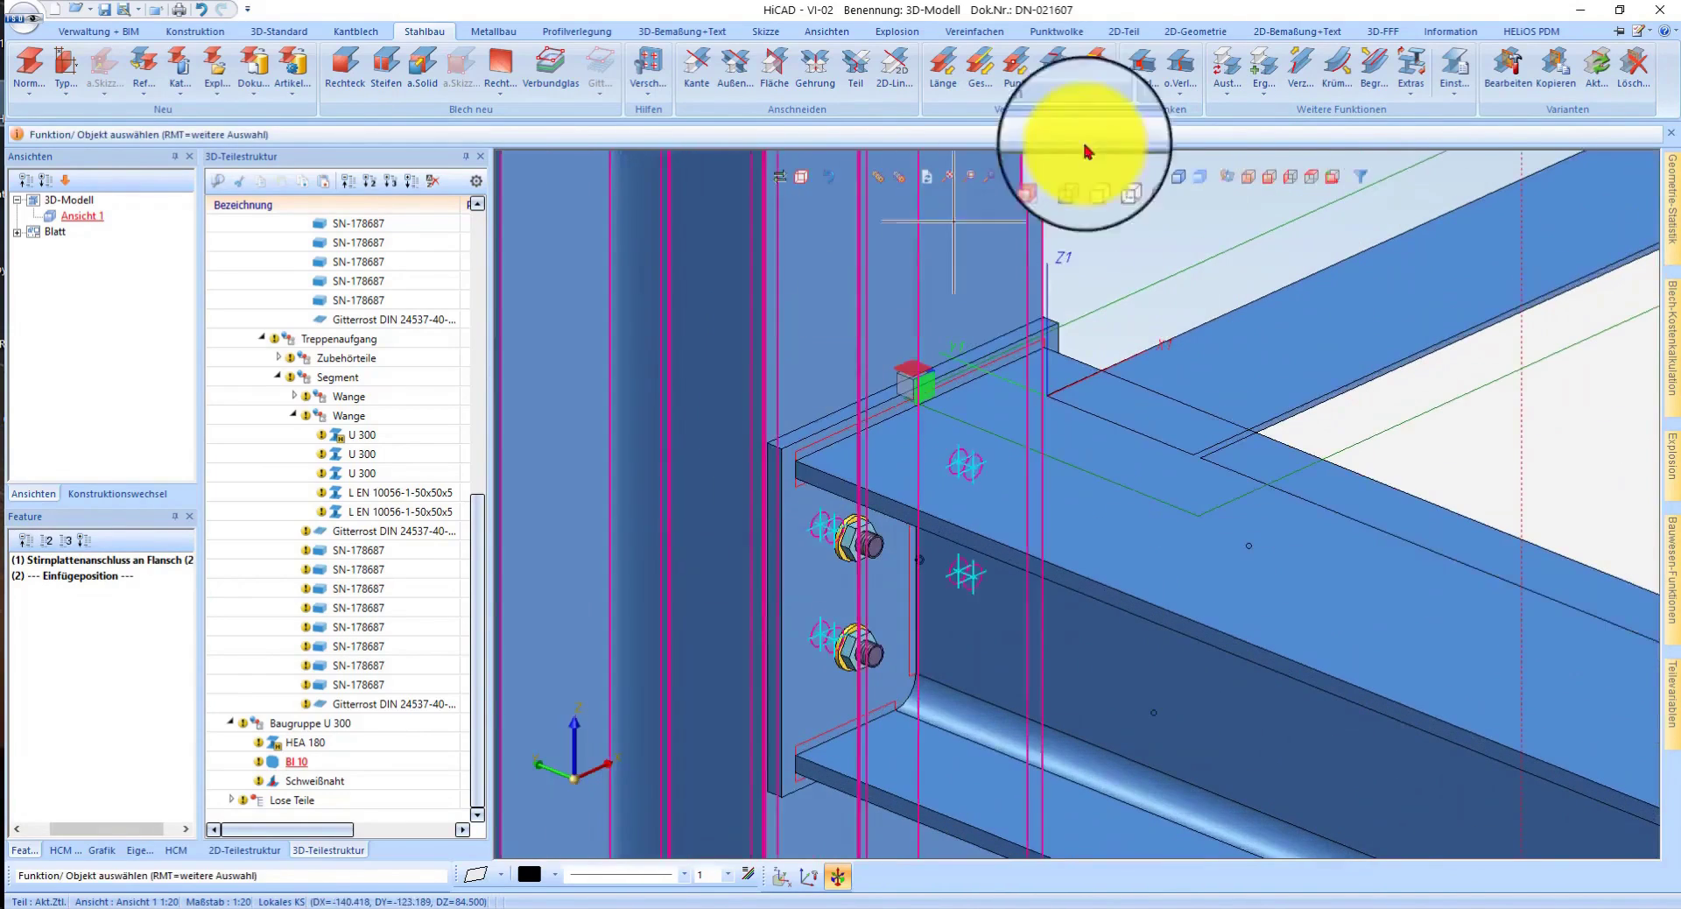
click(1556, 63)
click(823, 426)
scroll(807, 345, down, 5)
scroll(1287, 631, up, 5)
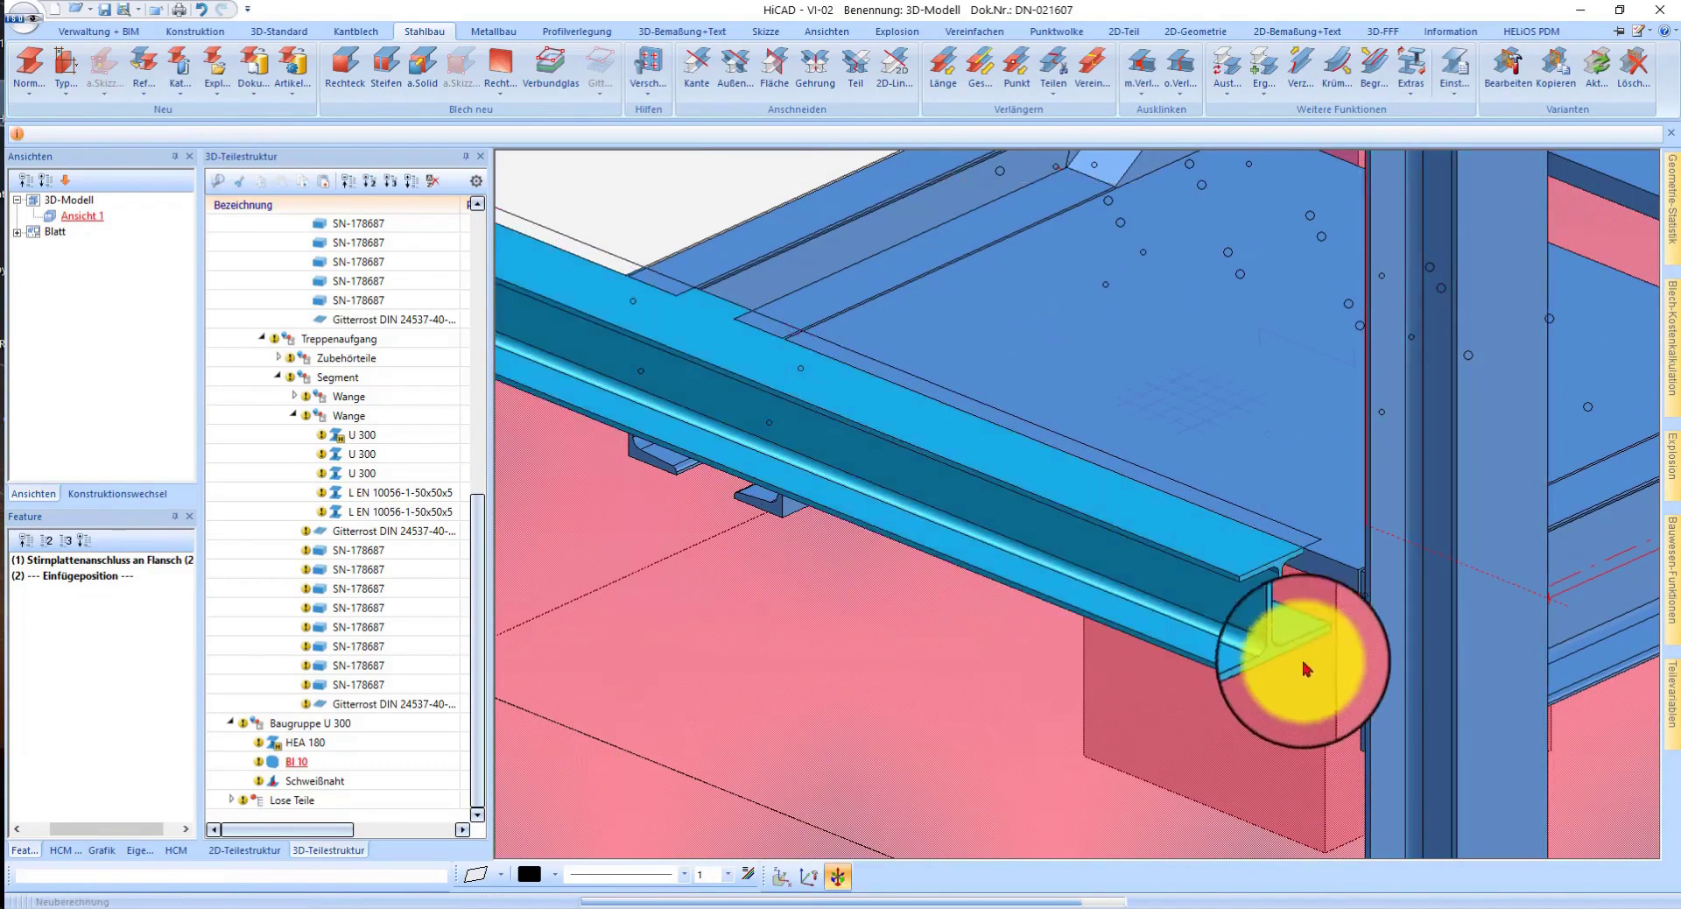
scroll(1270, 639, down, 1)
scroll(1208, 560, down, 4)
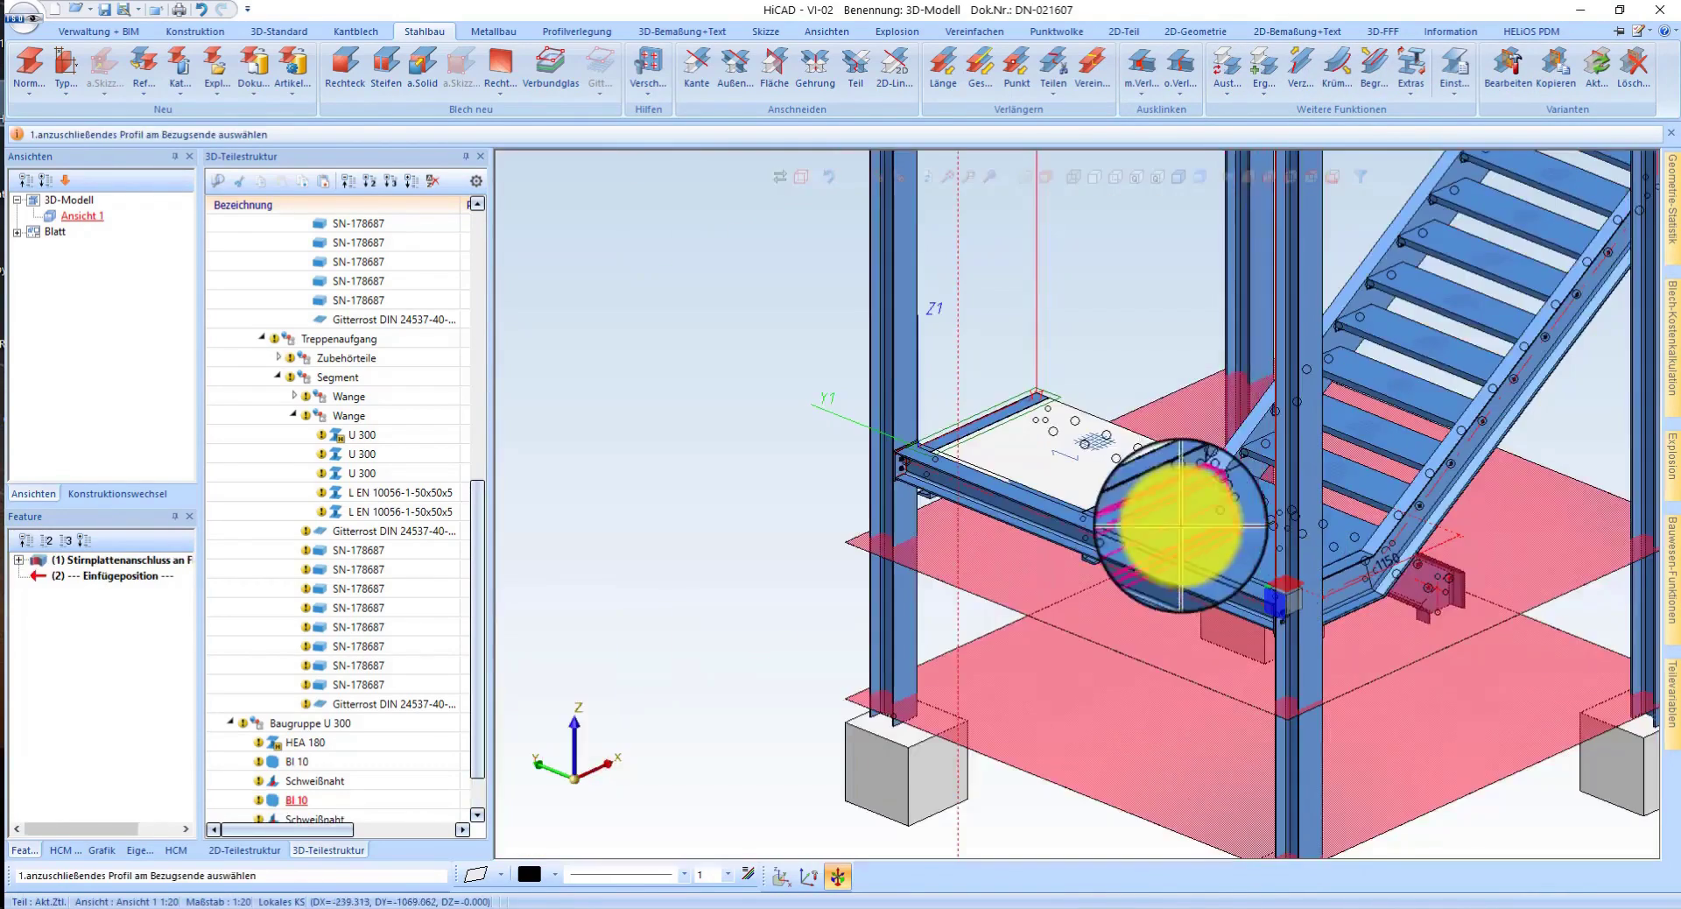
scroll(929, 482, up, 2)
scroll(945, 482, up, 3)
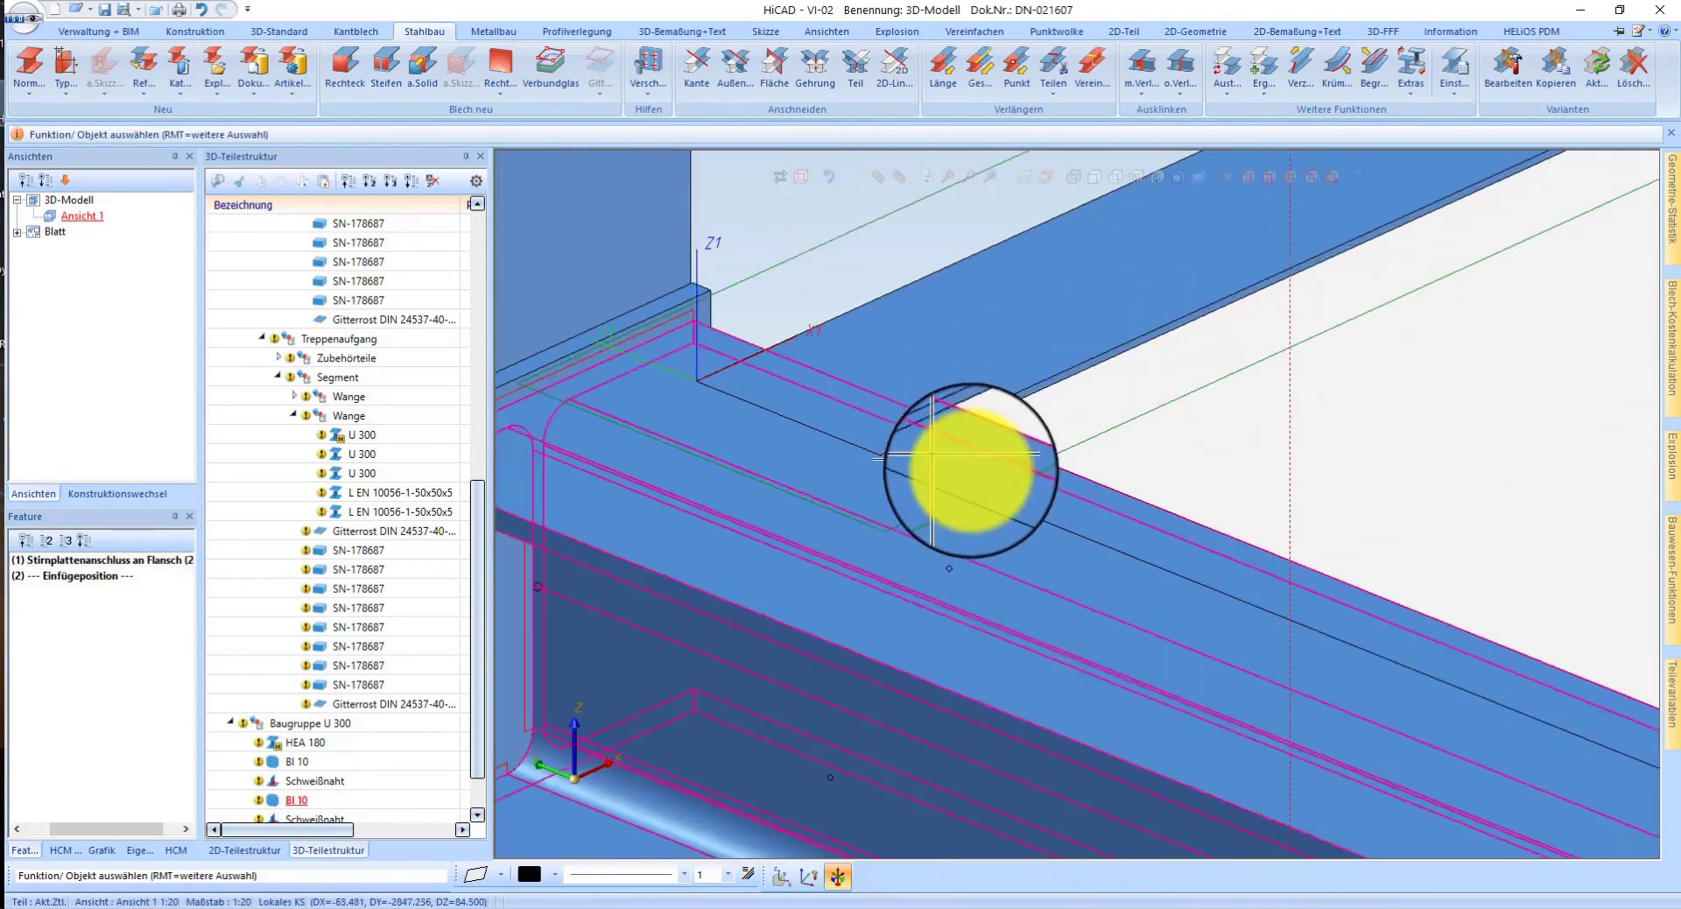
scroll(971, 482, down, 2)
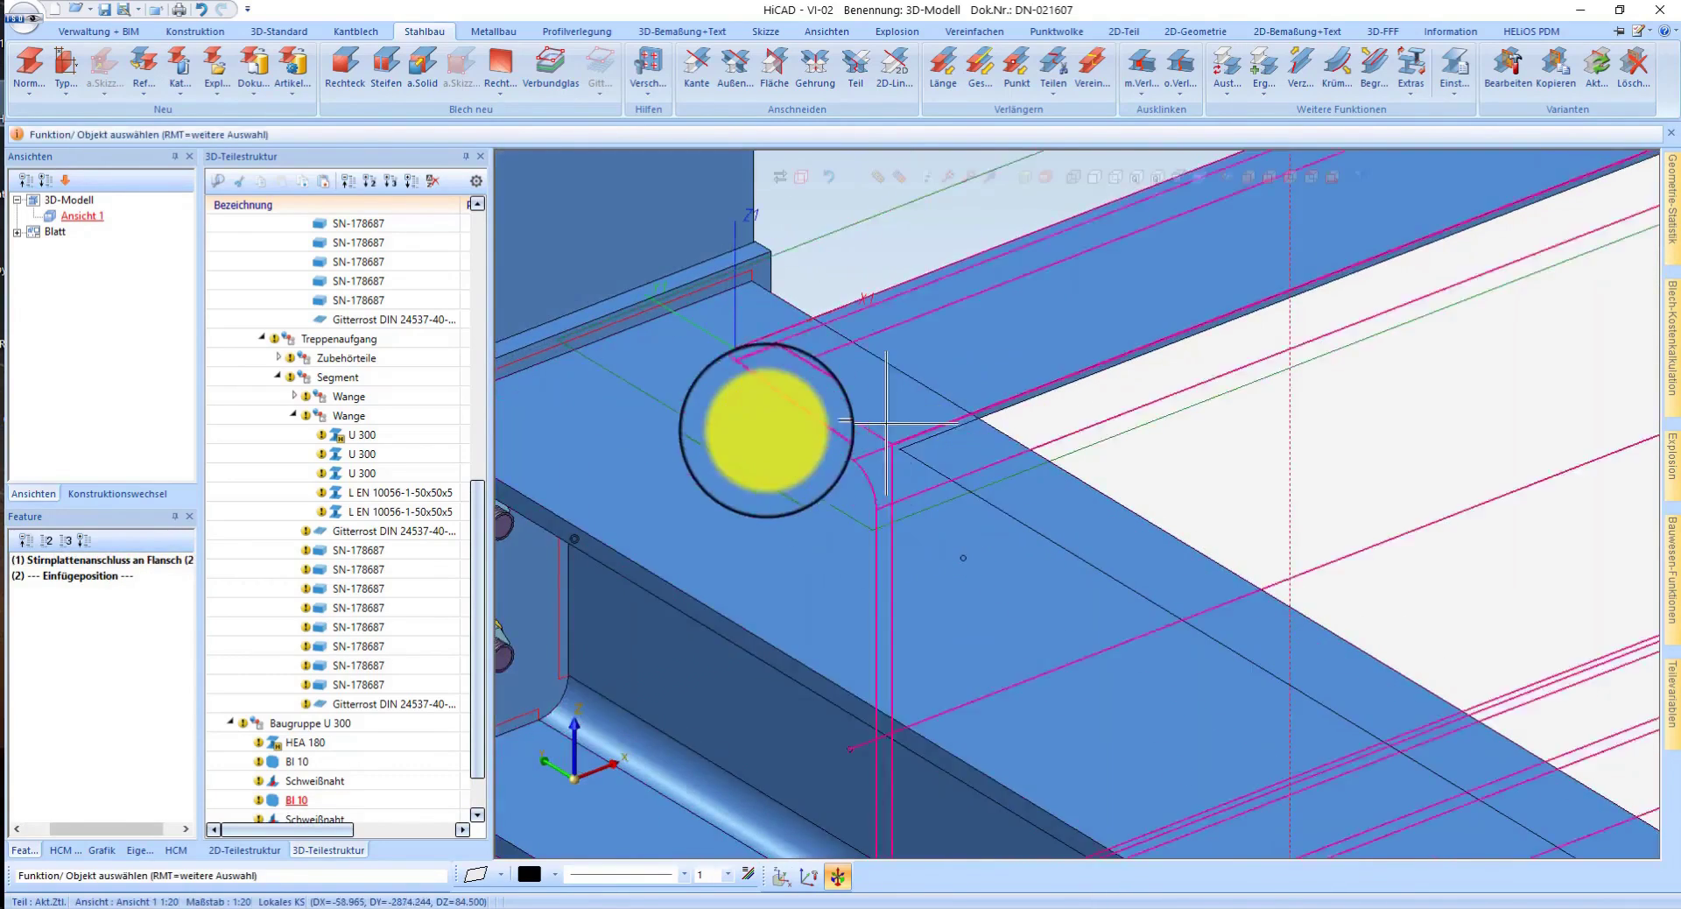
scroll(788, 402, up, 2)
middle_drag(911, 416, 1278, 426)
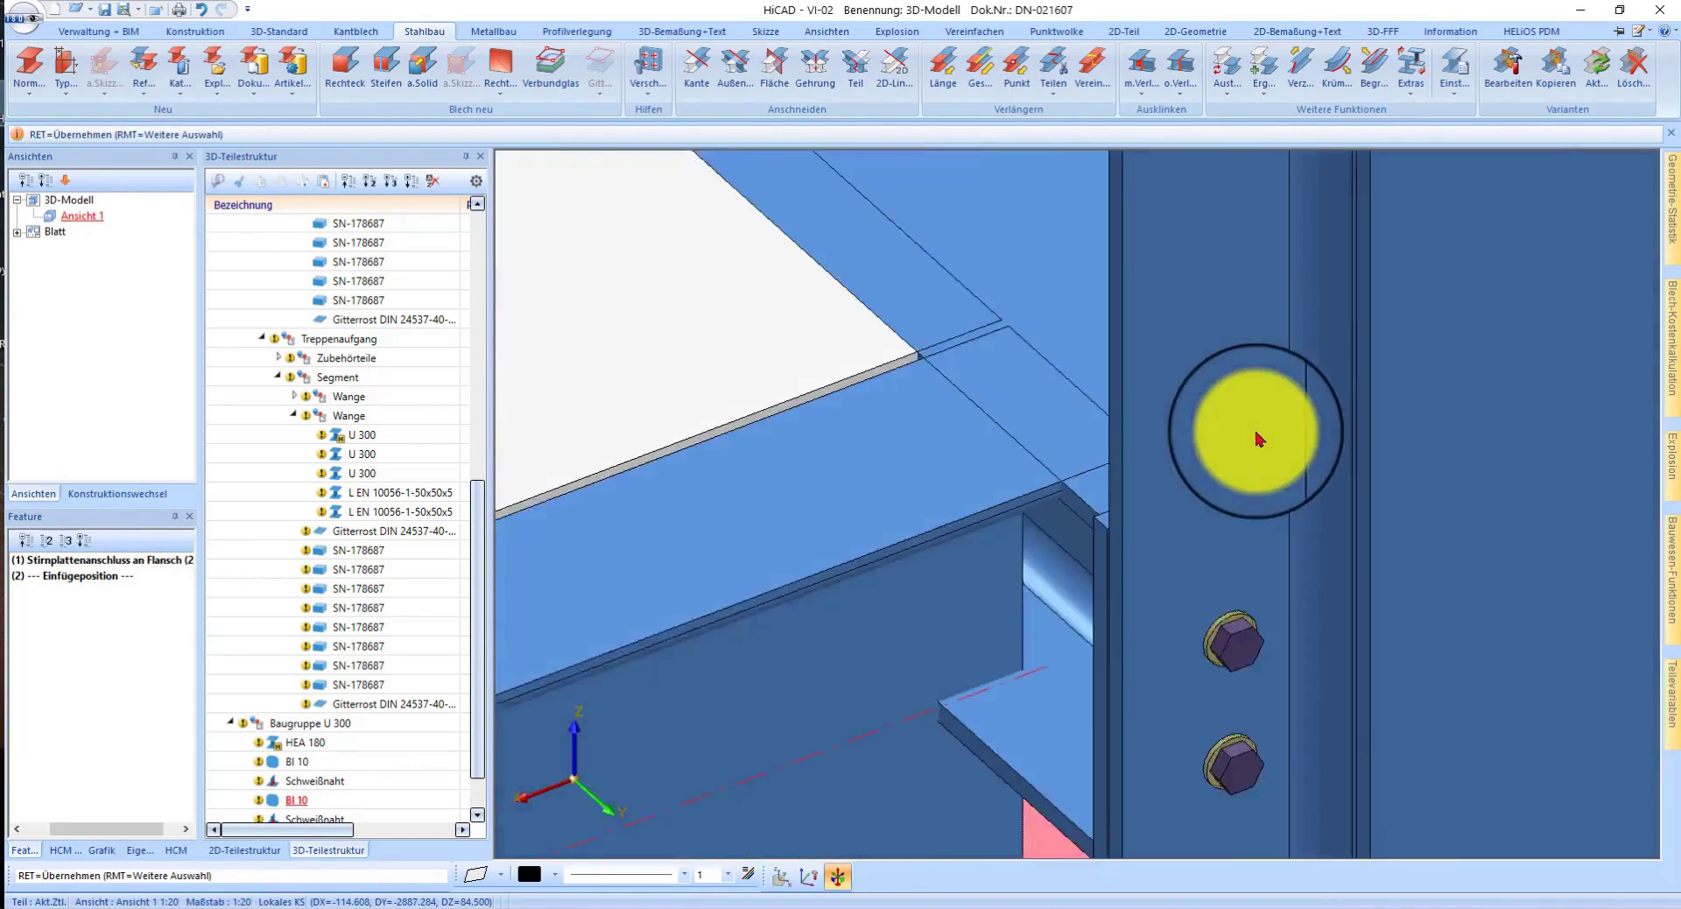
middle_click(1279, 427)
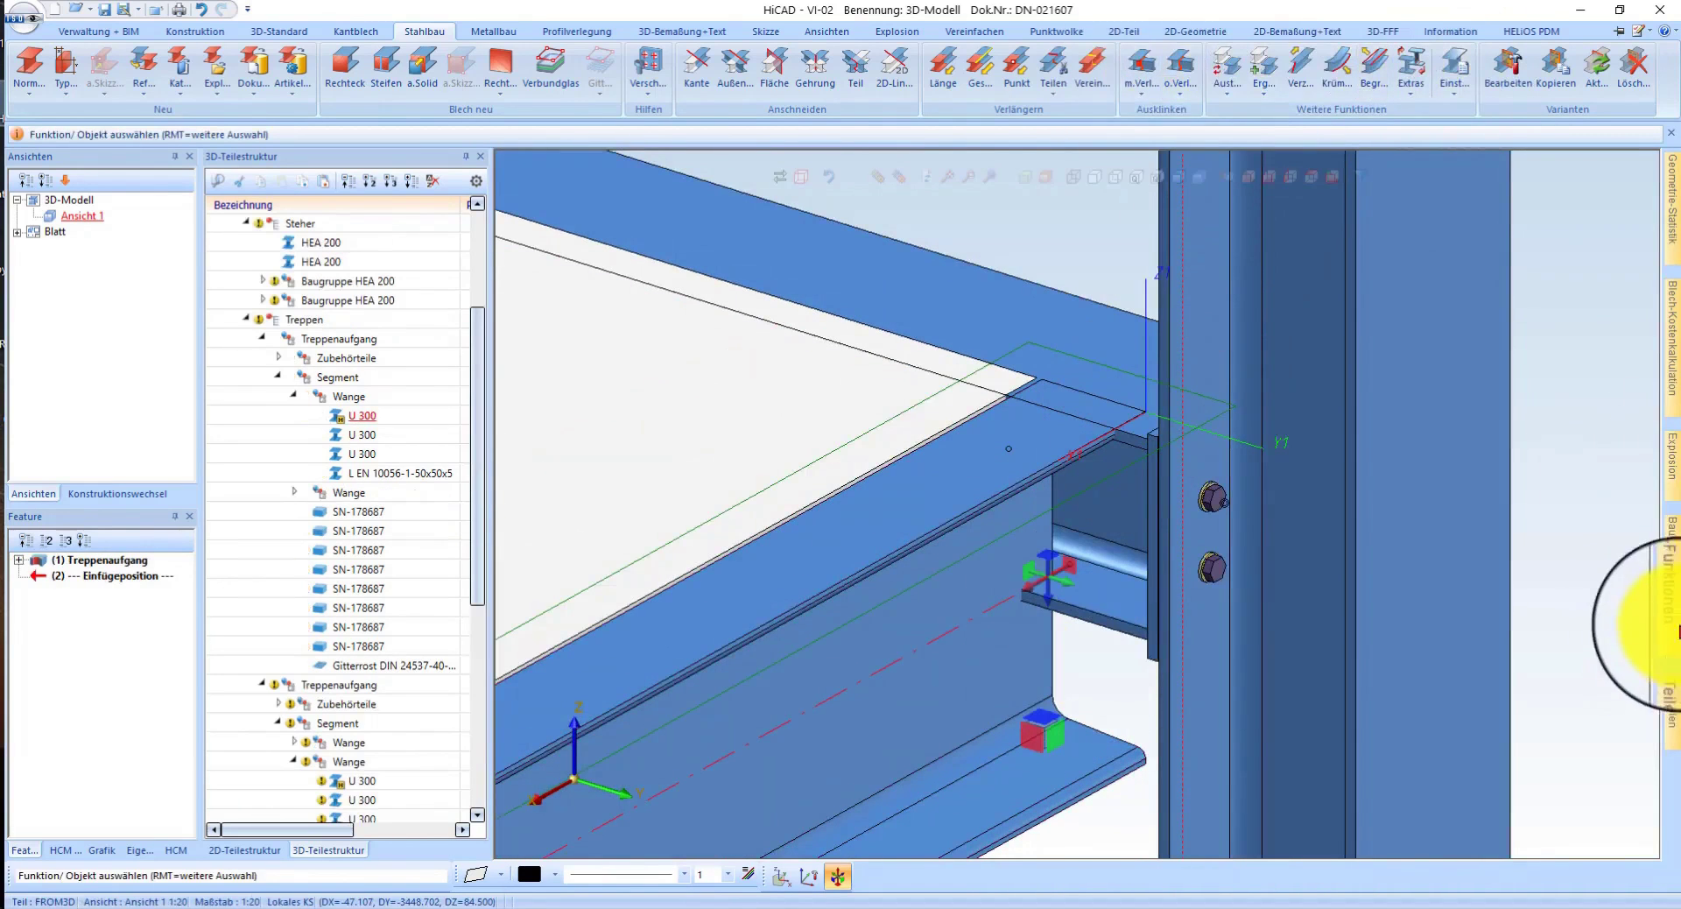
- Try connecting the stringer end to another profile, dismissing the profile-reuse warning
scroll(1445, 701, down, 3)
scroll(1418, 673, down, 3)
click(1419, 675)
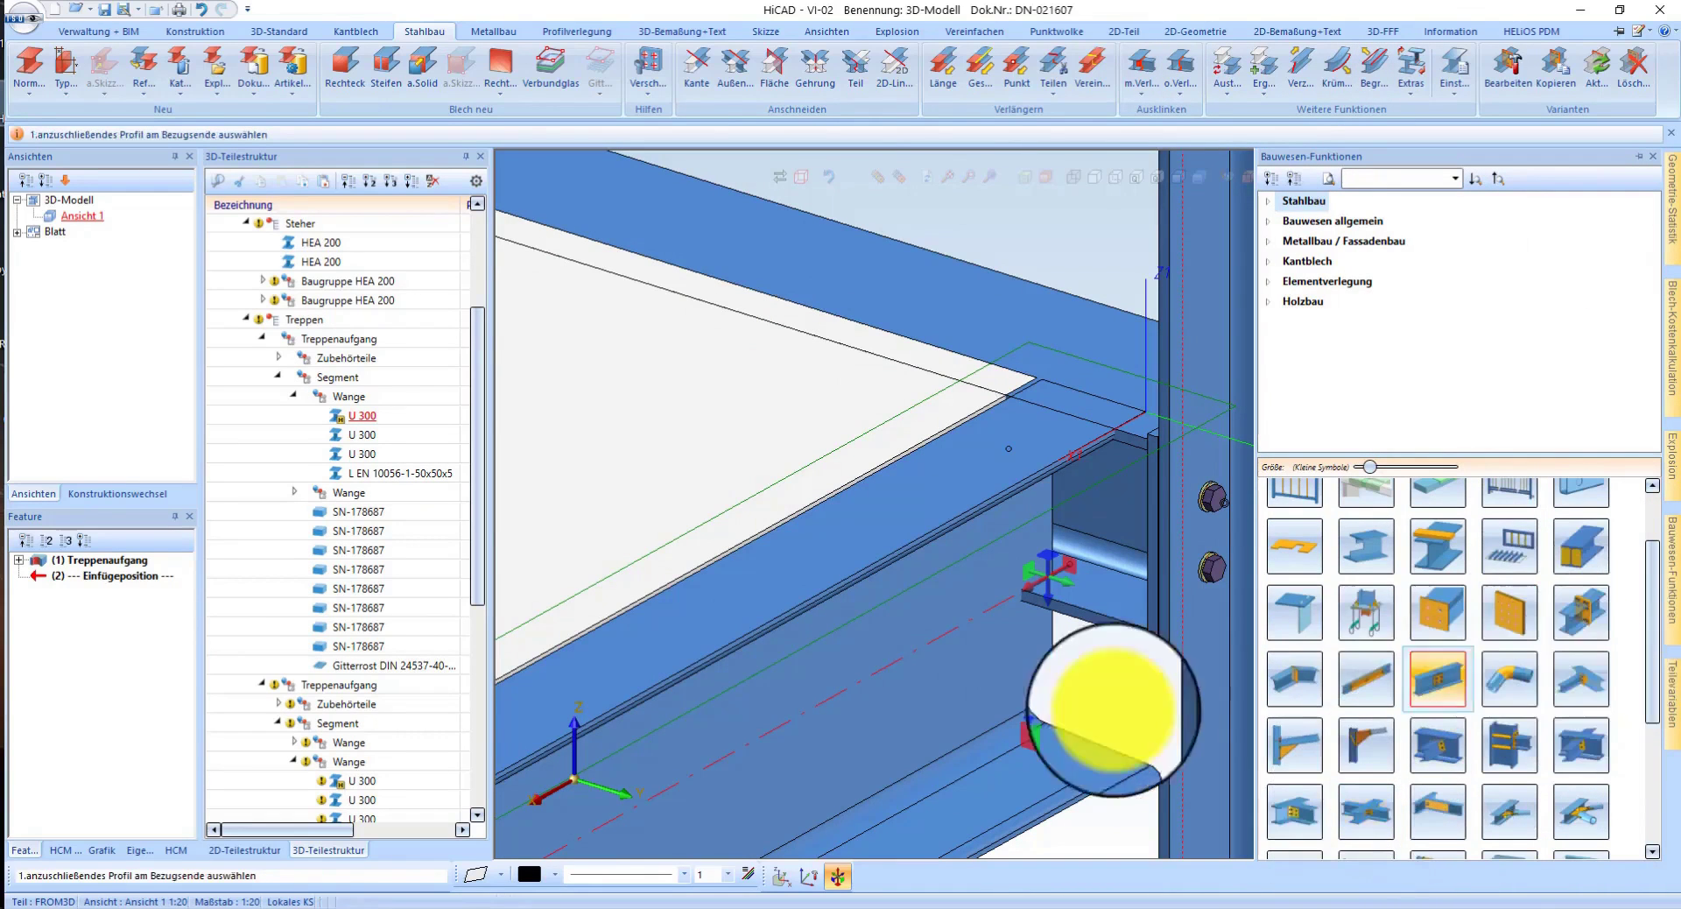
click(1072, 653)
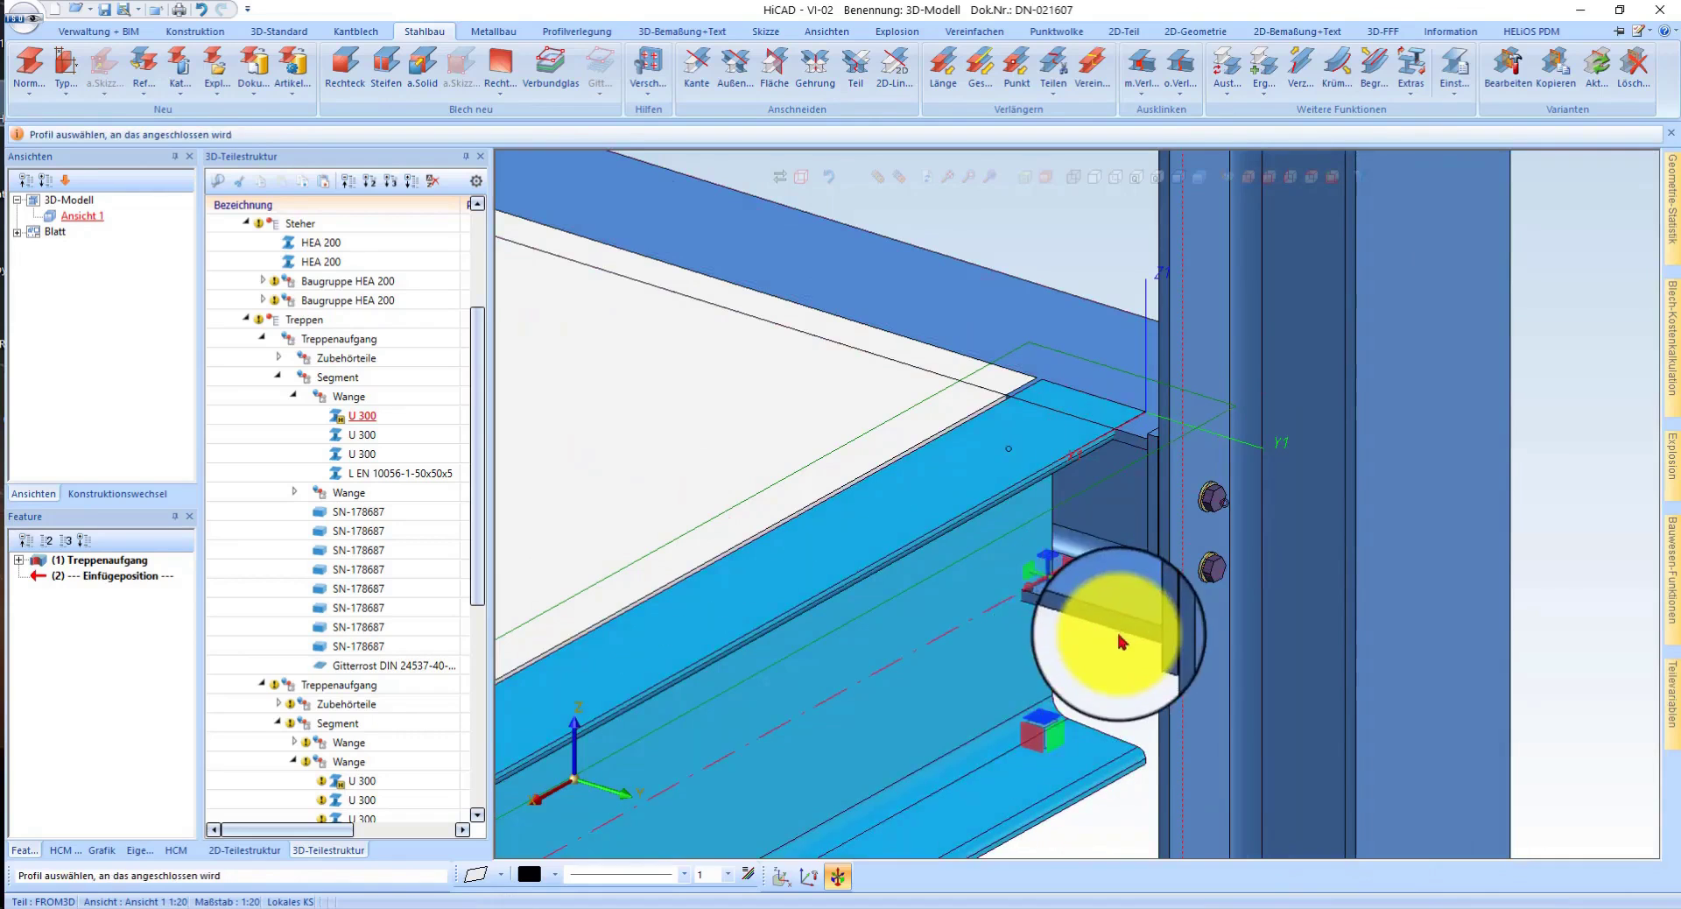
click(941, 515)
click(841, 483)
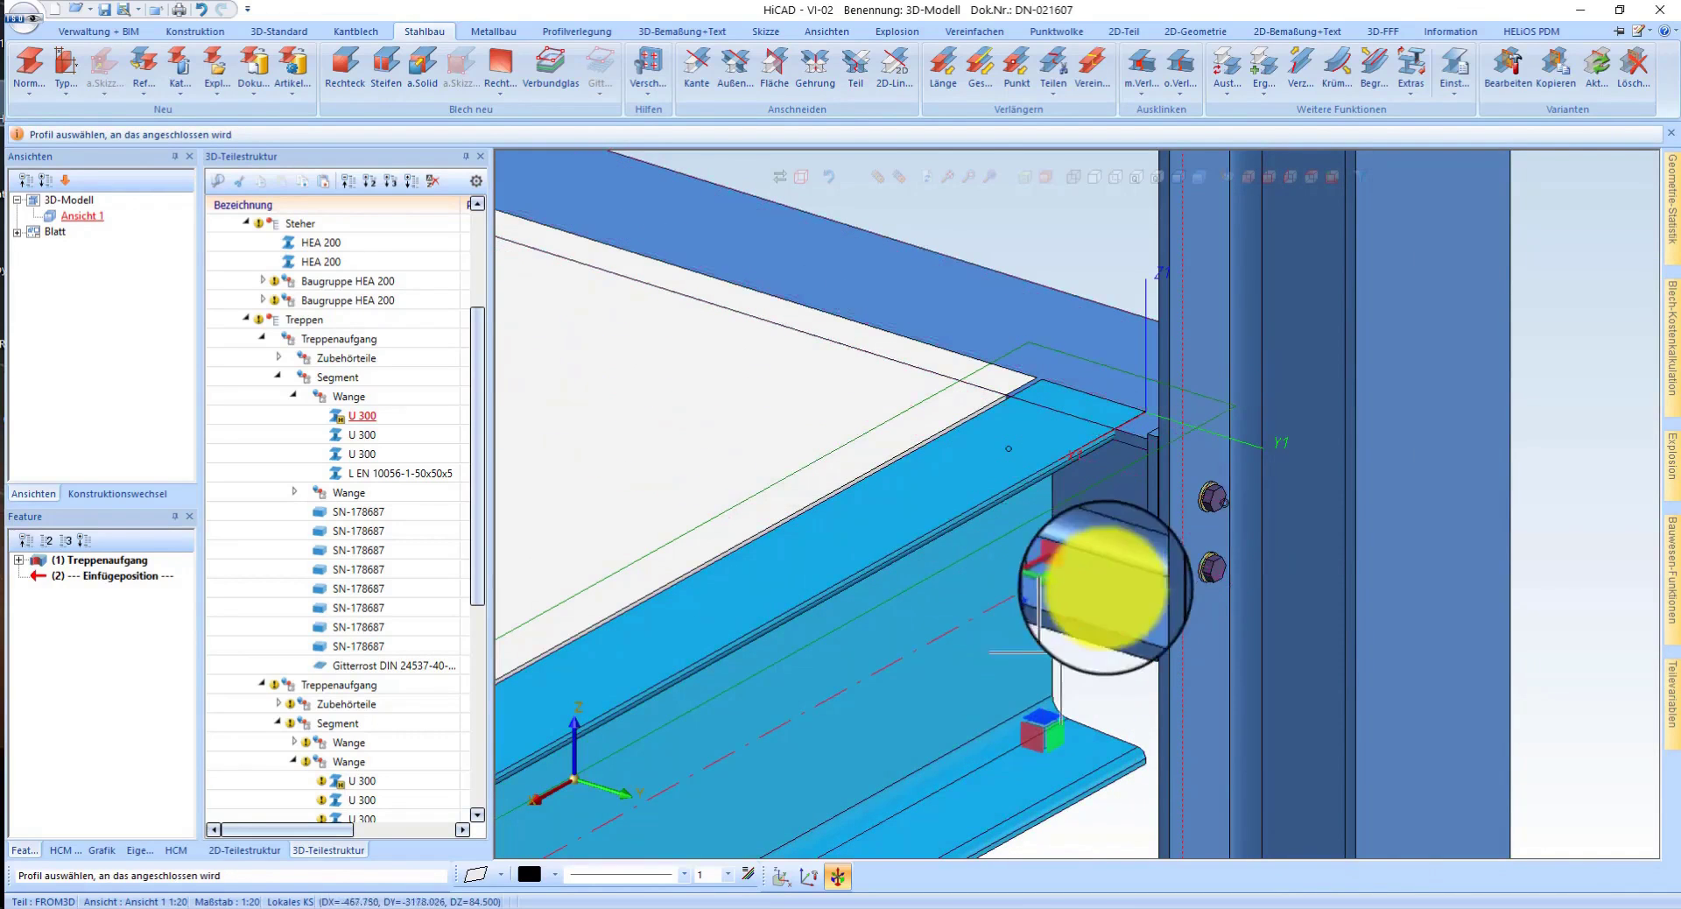
- Retry with the supporting profile, dismiss the Fehler messages, and start Anschneiden
click(1151, 706)
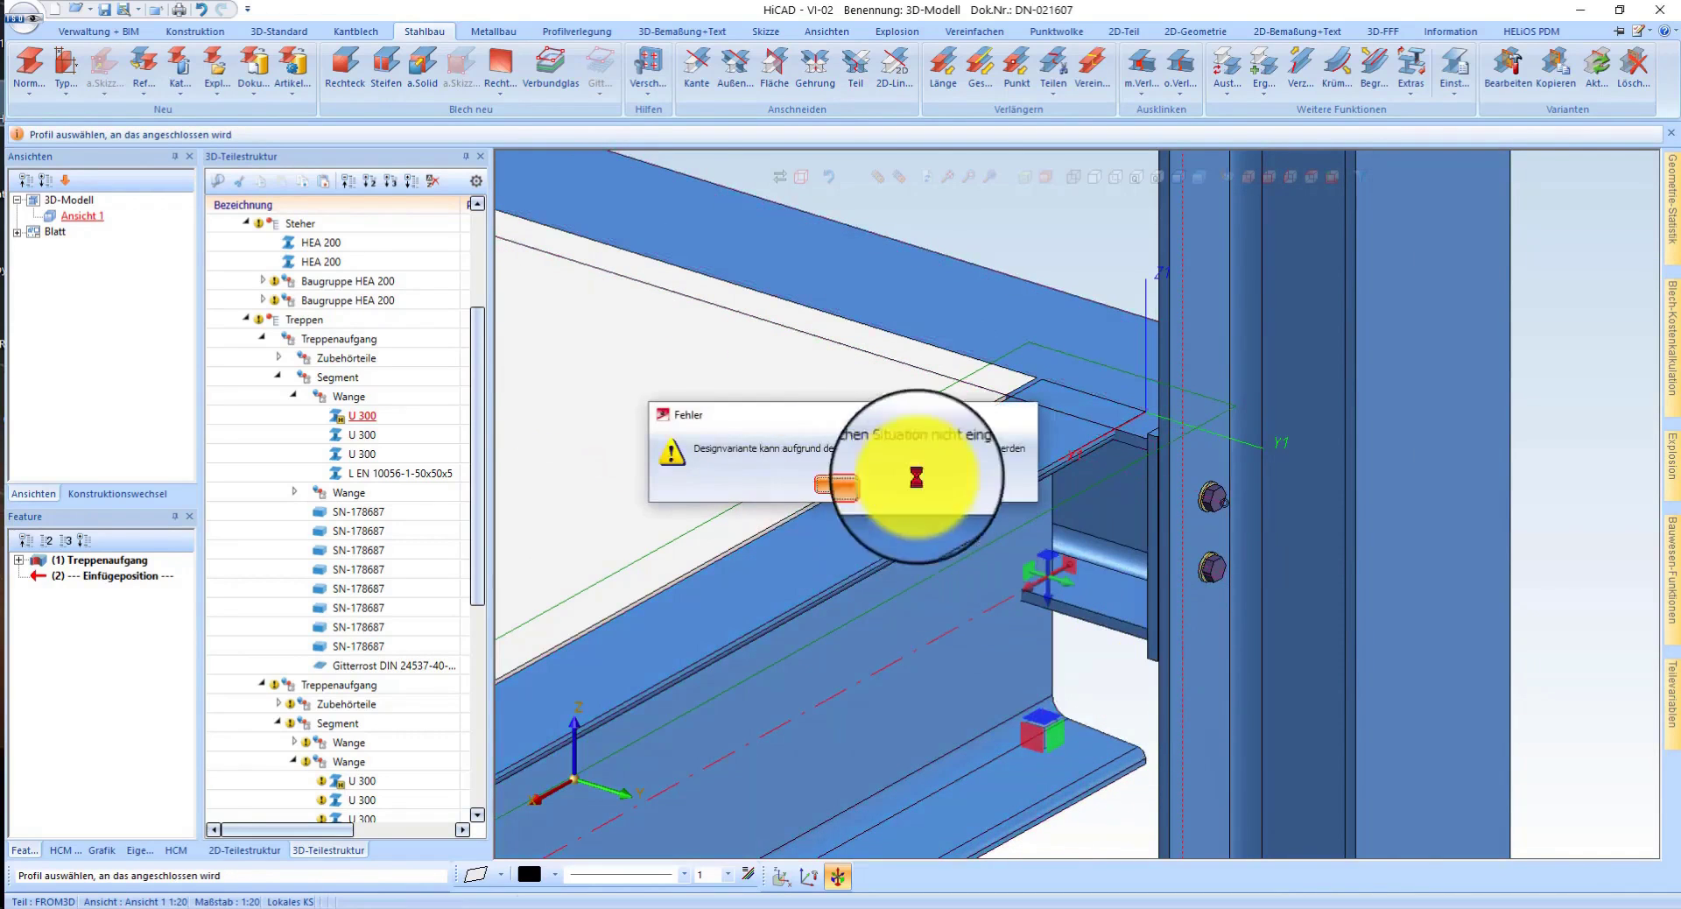
click(837, 485)
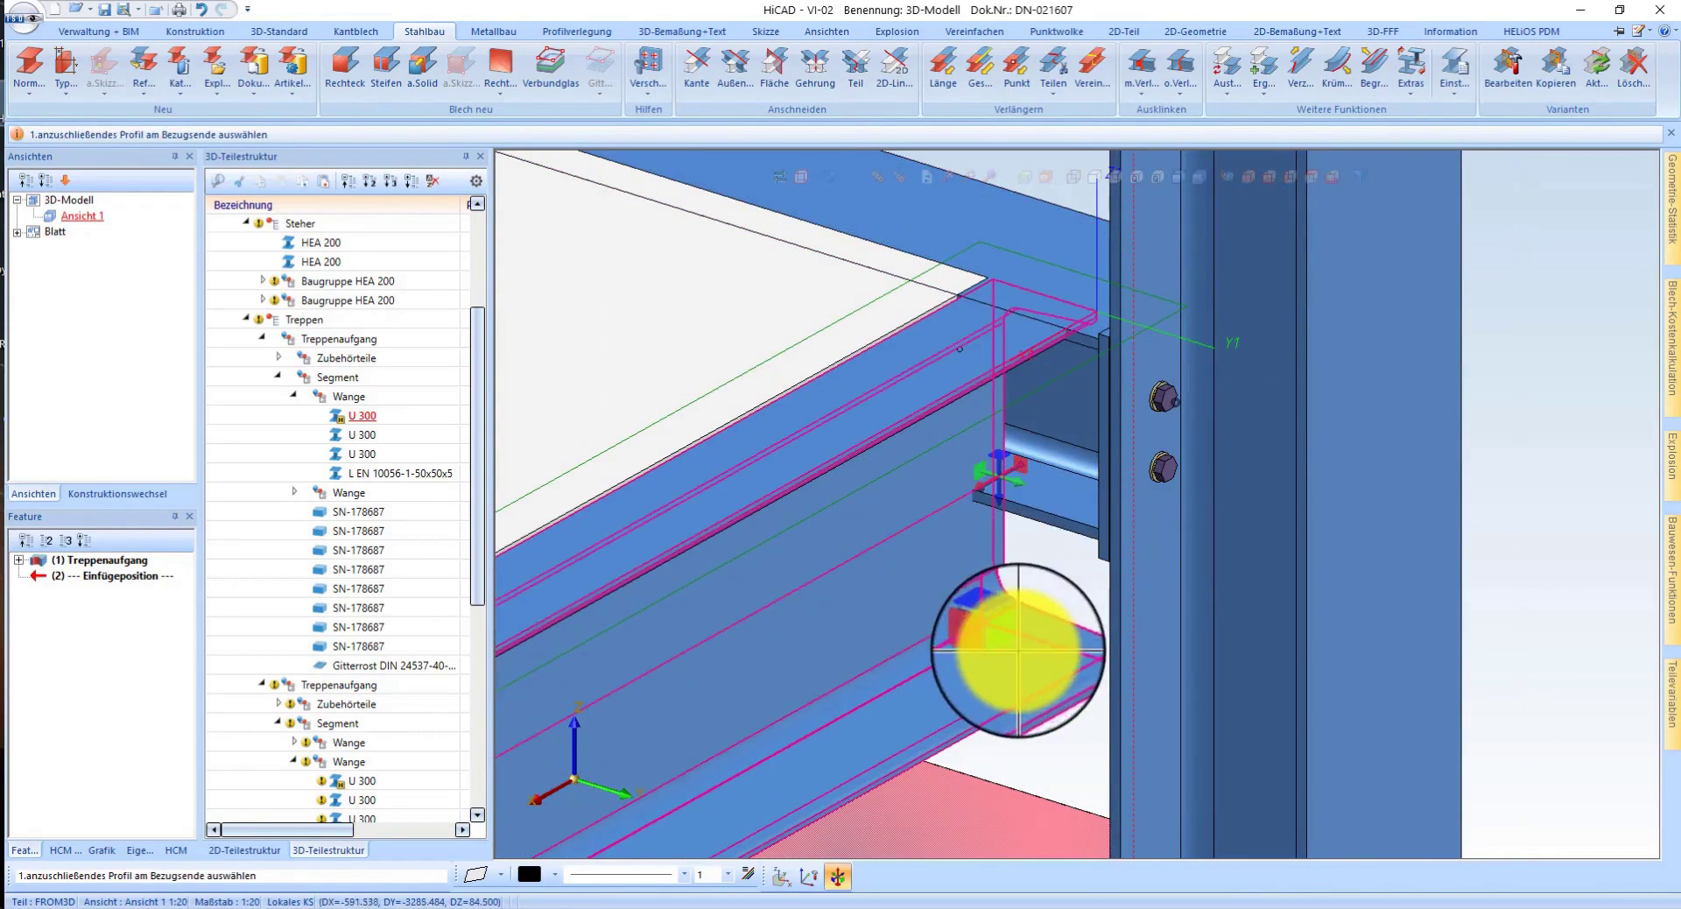
click(1019, 648)
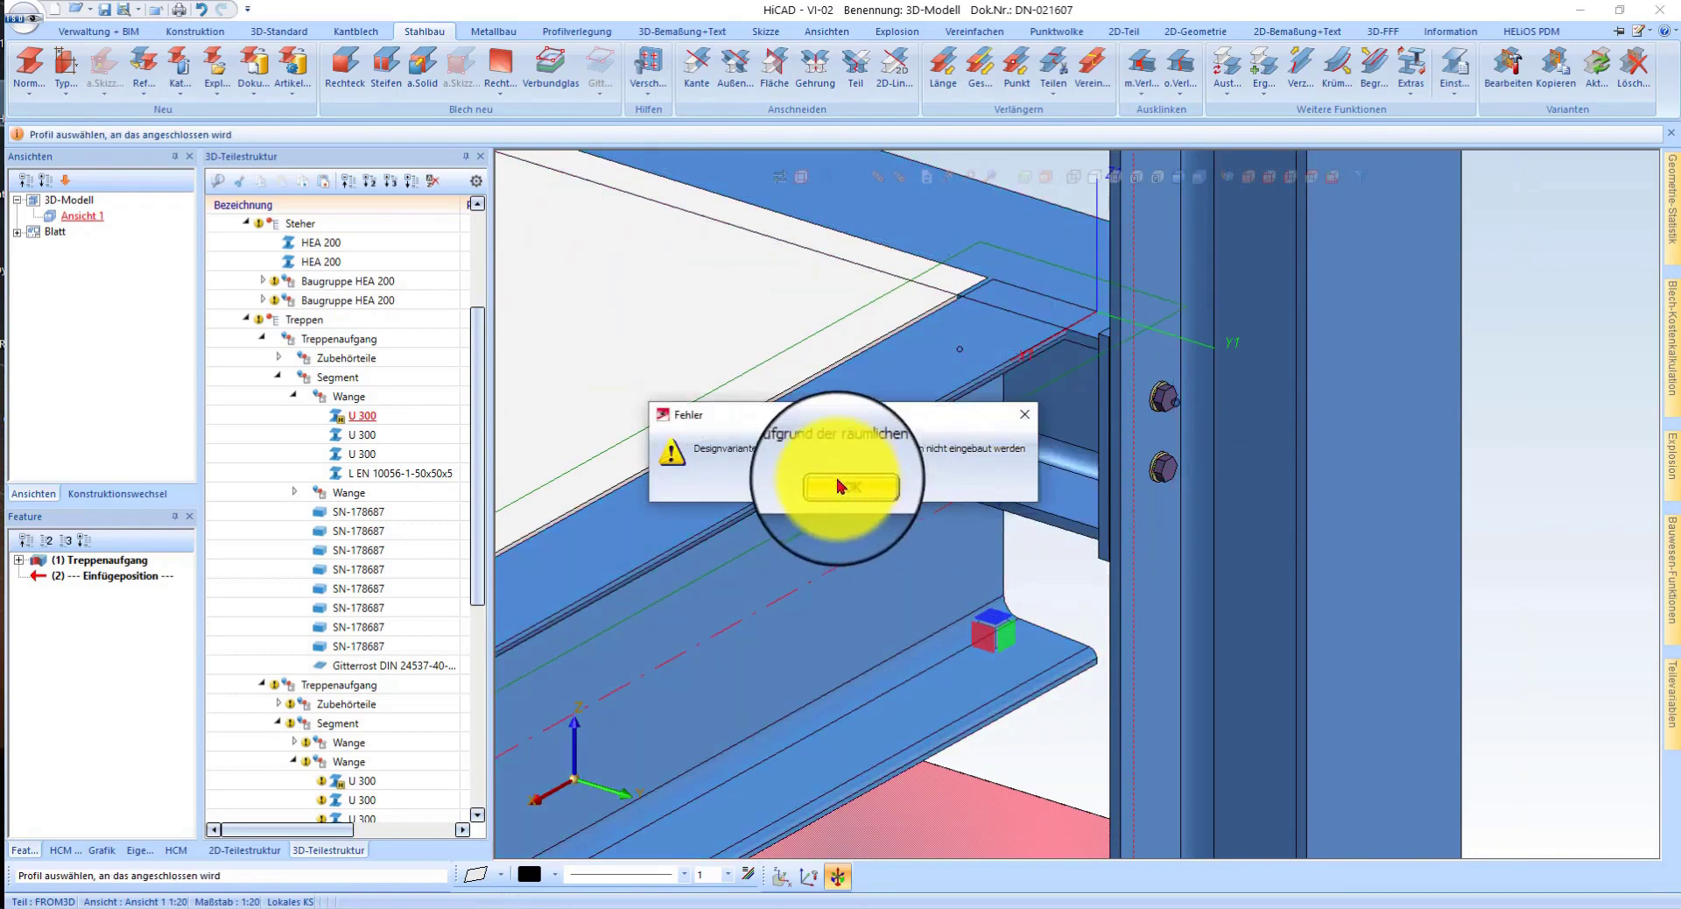
click(838, 486)
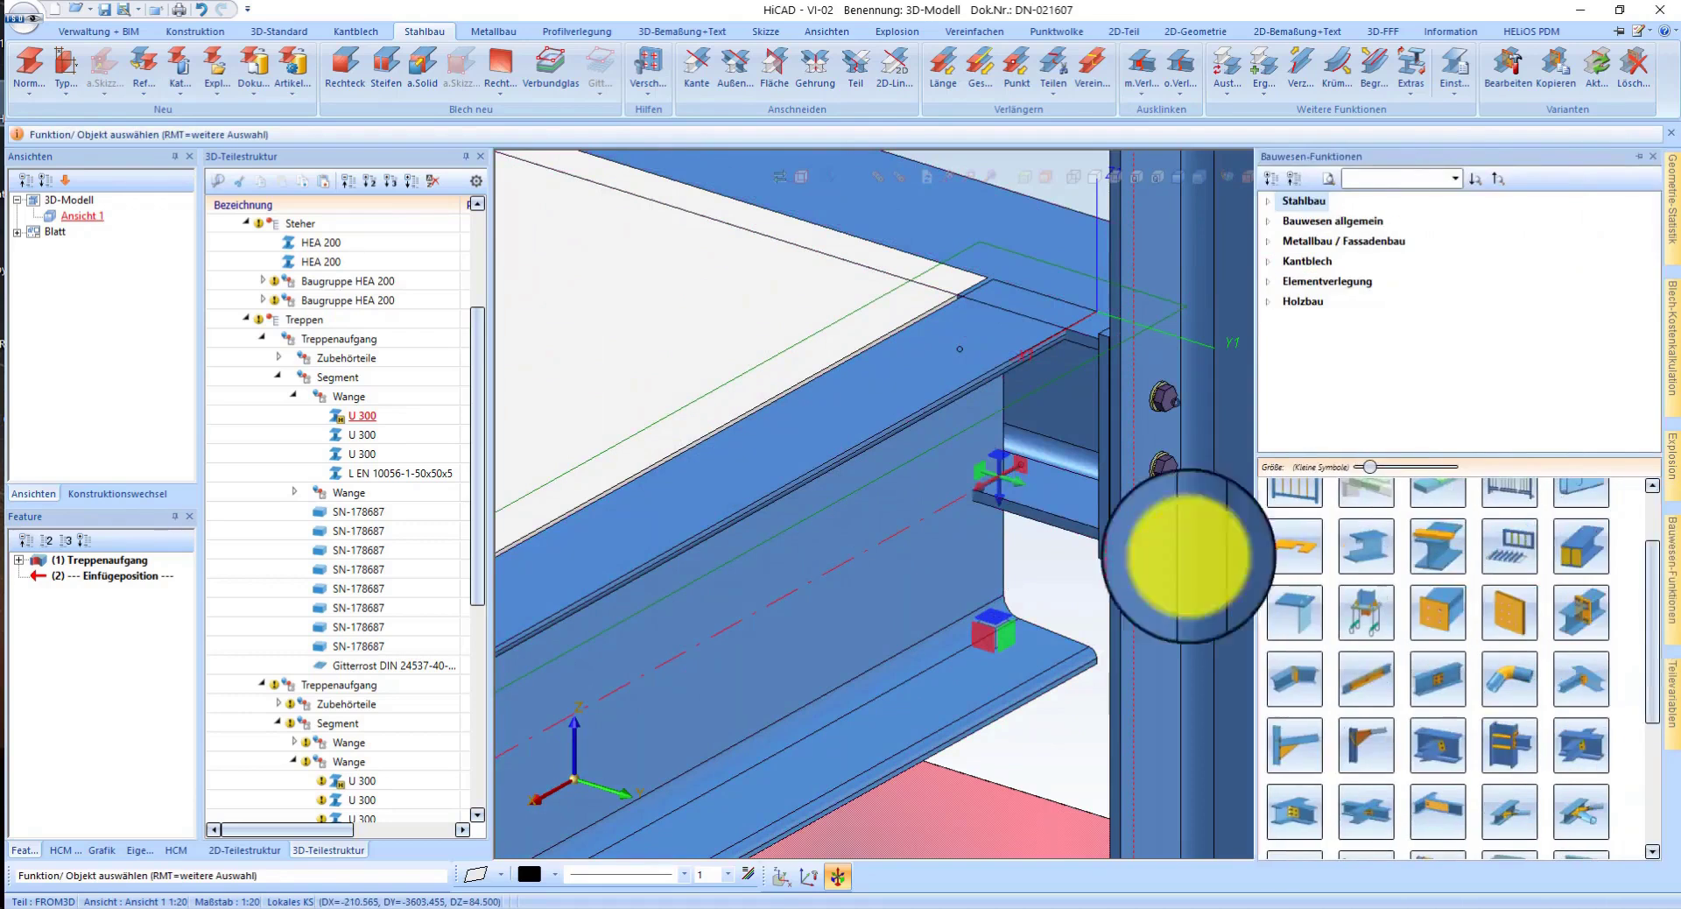
click(695, 63)
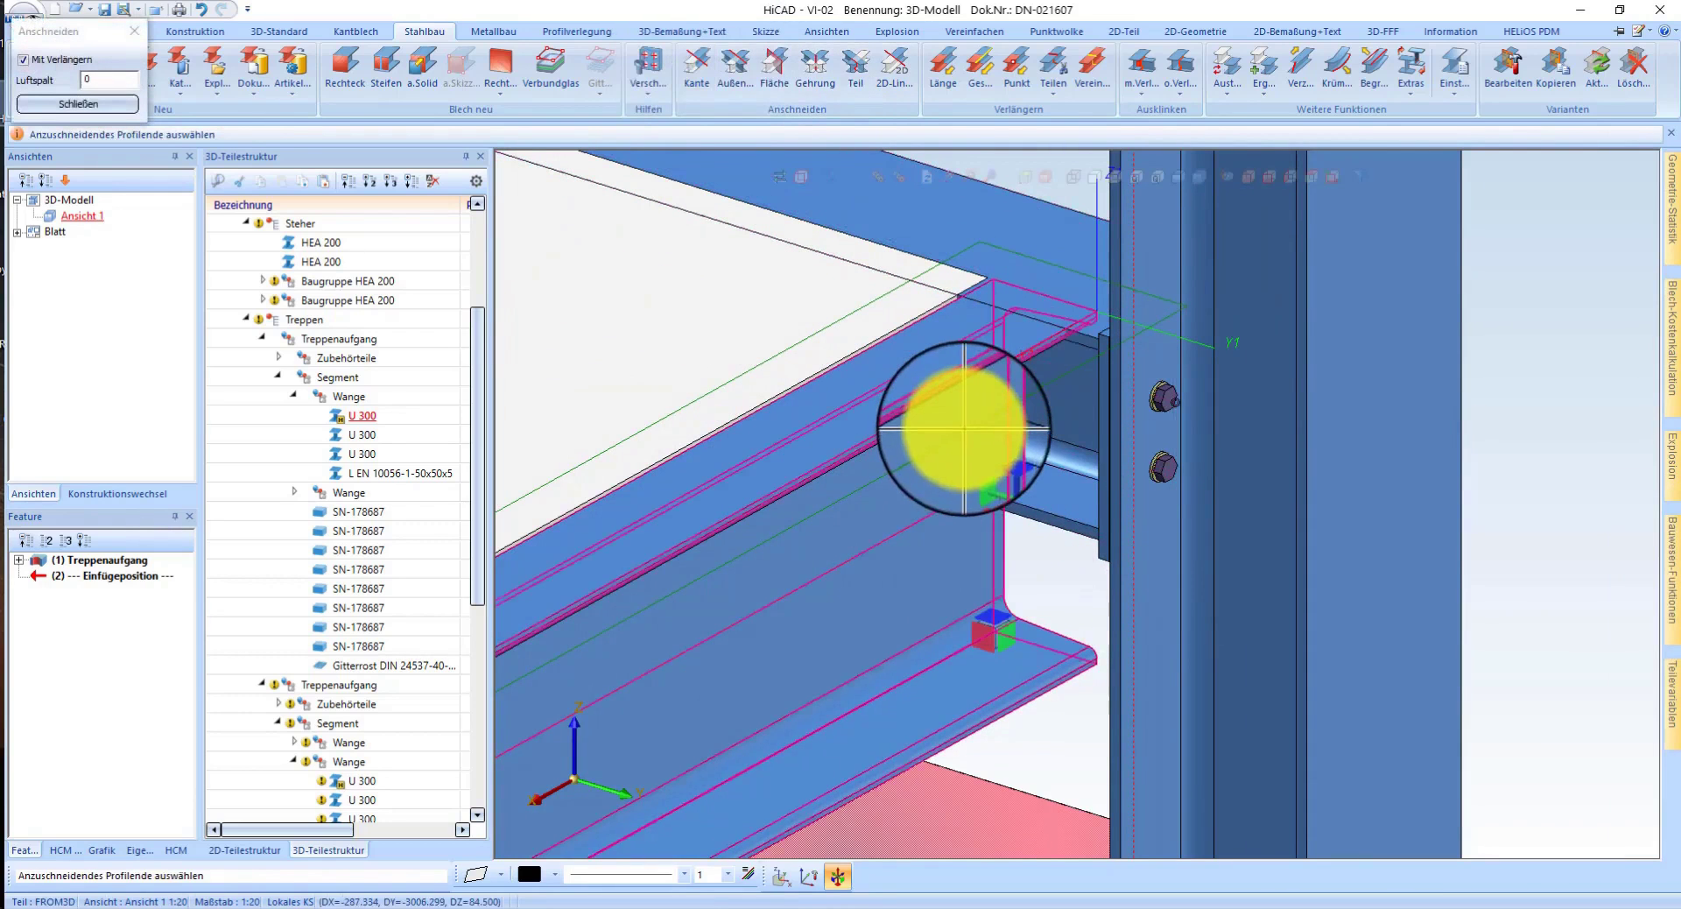
- Trim the U 300 end at the 3D edge and add a Bl 10 end plate with kürzen on
click(964, 429)
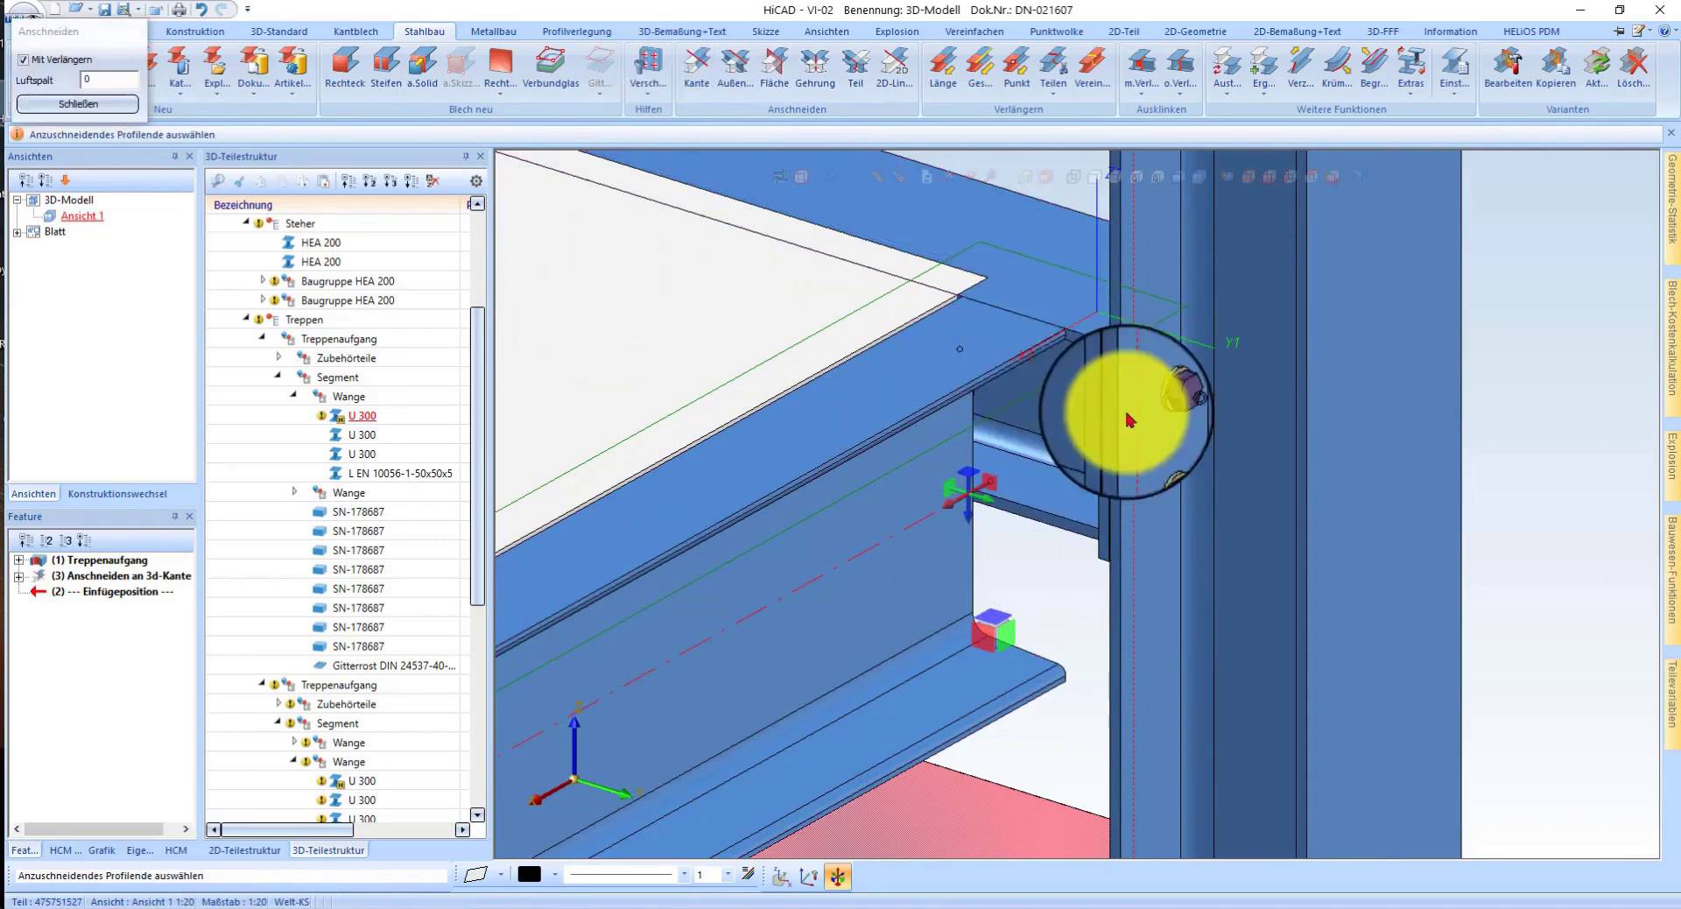
click(1016, 322)
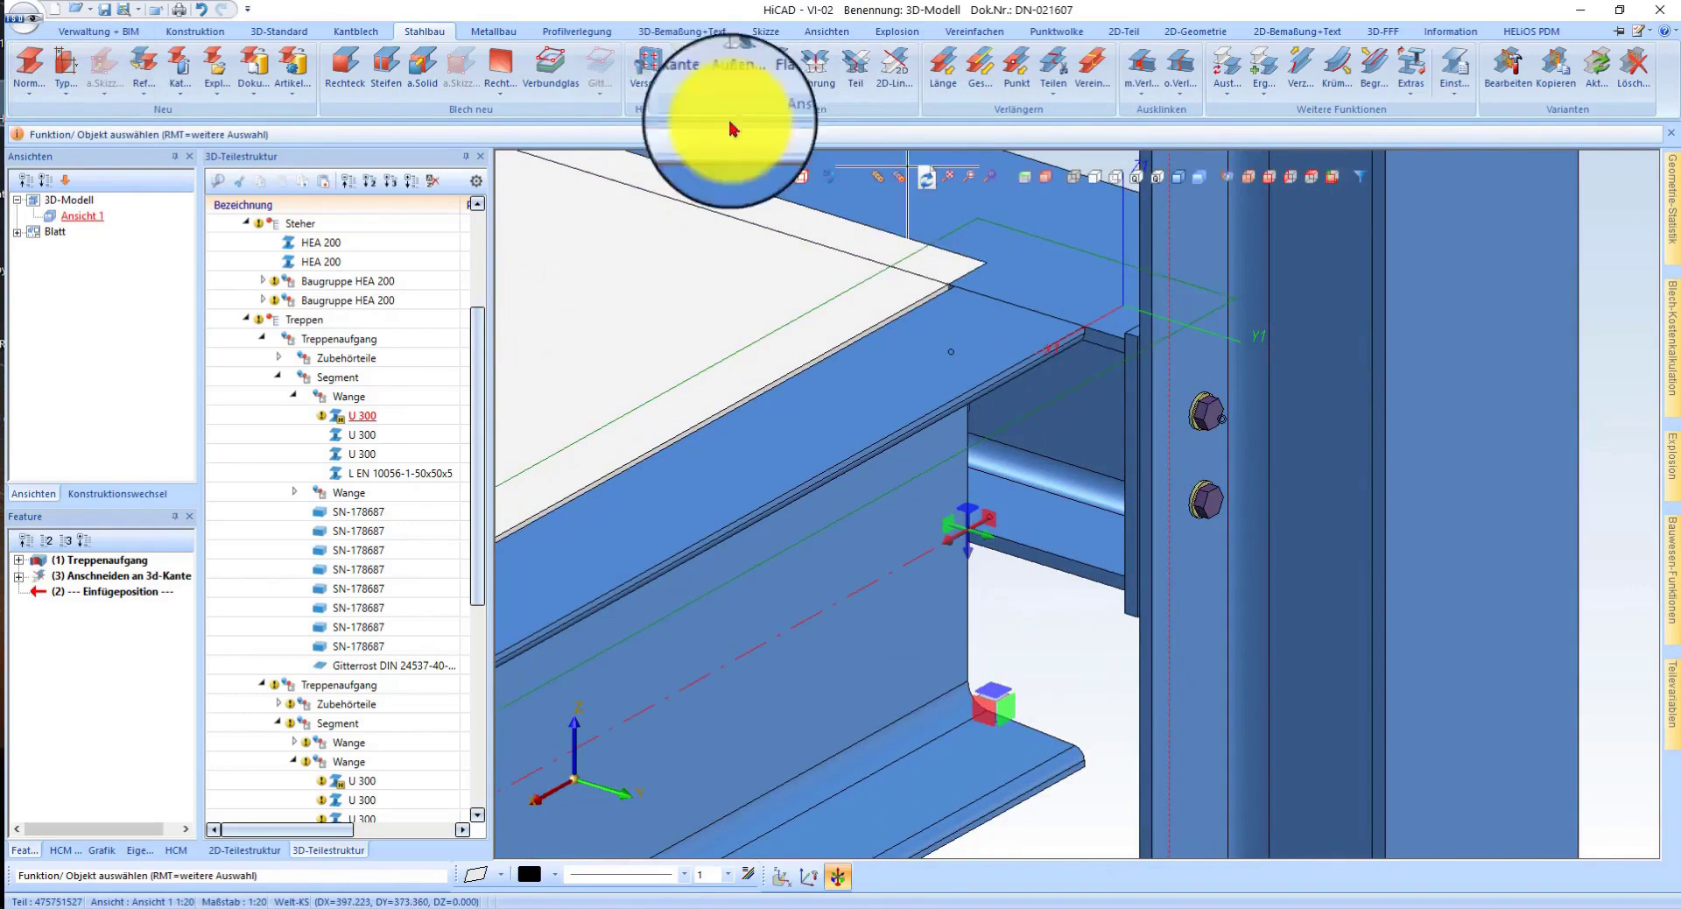
click(331, 78)
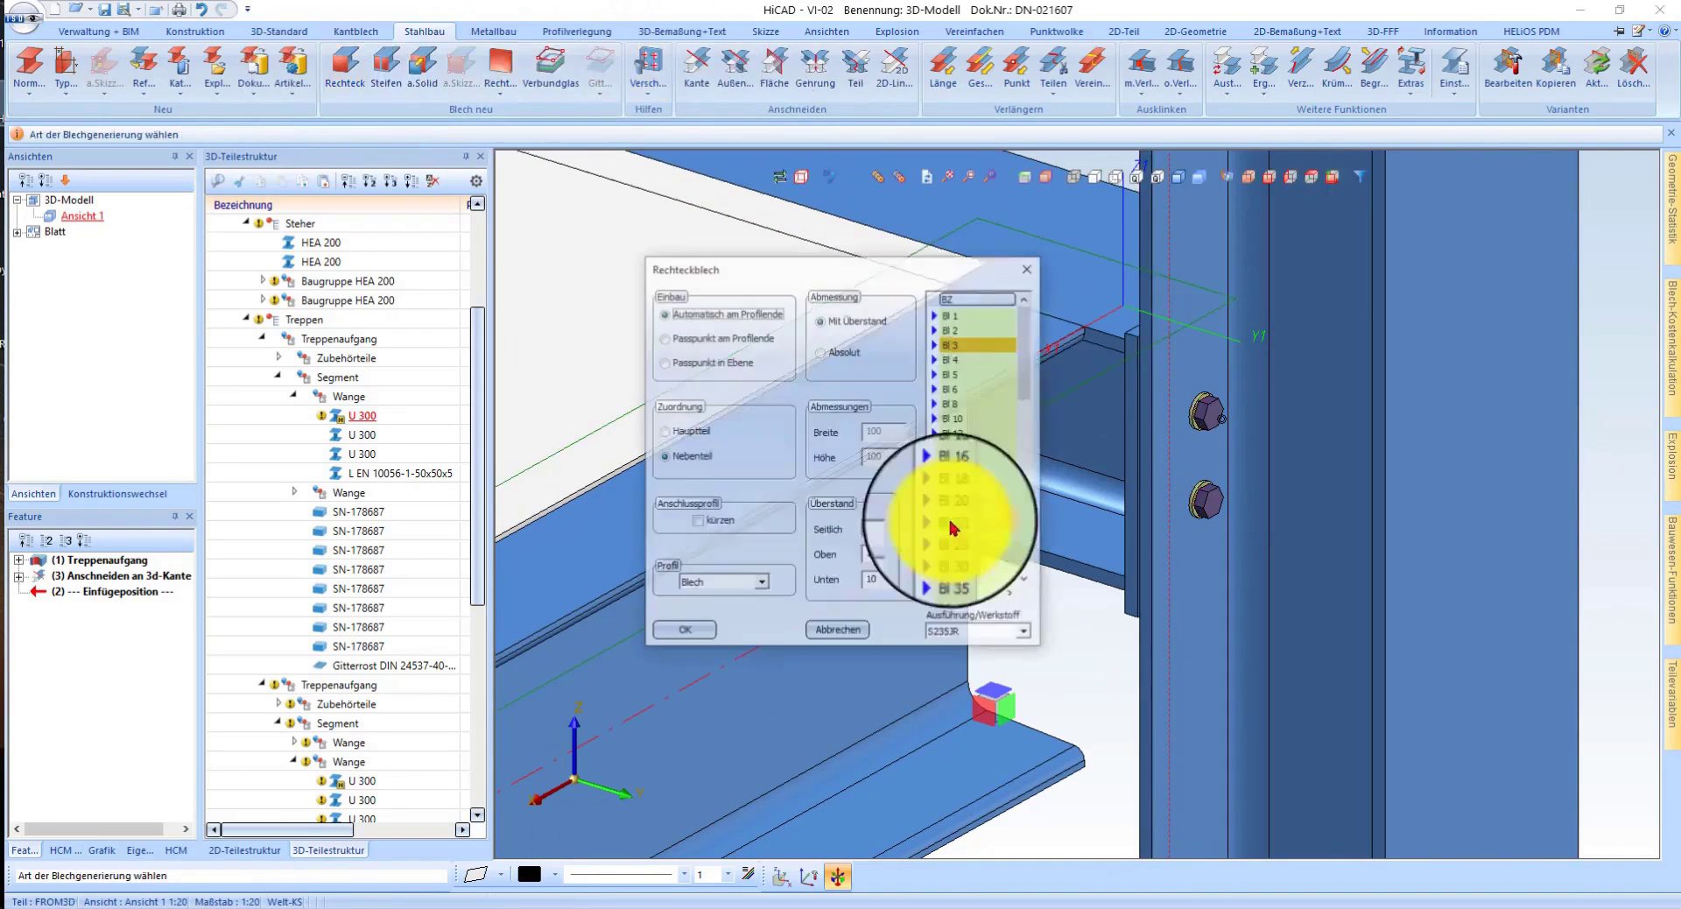
click(954, 418)
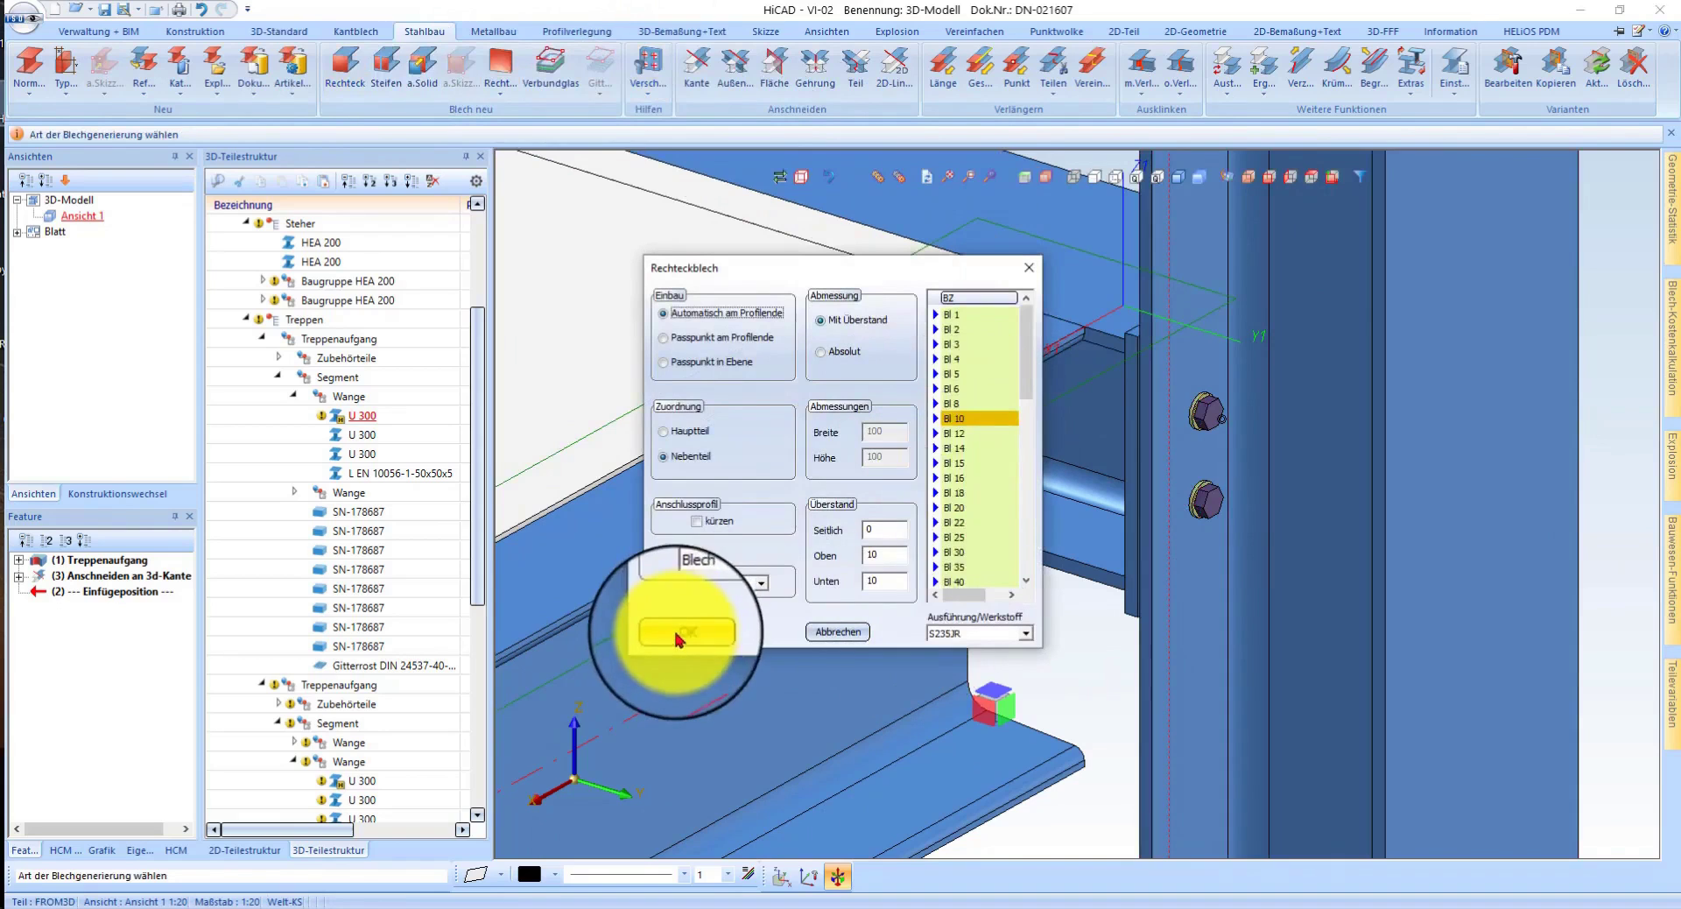
click(875, 529)
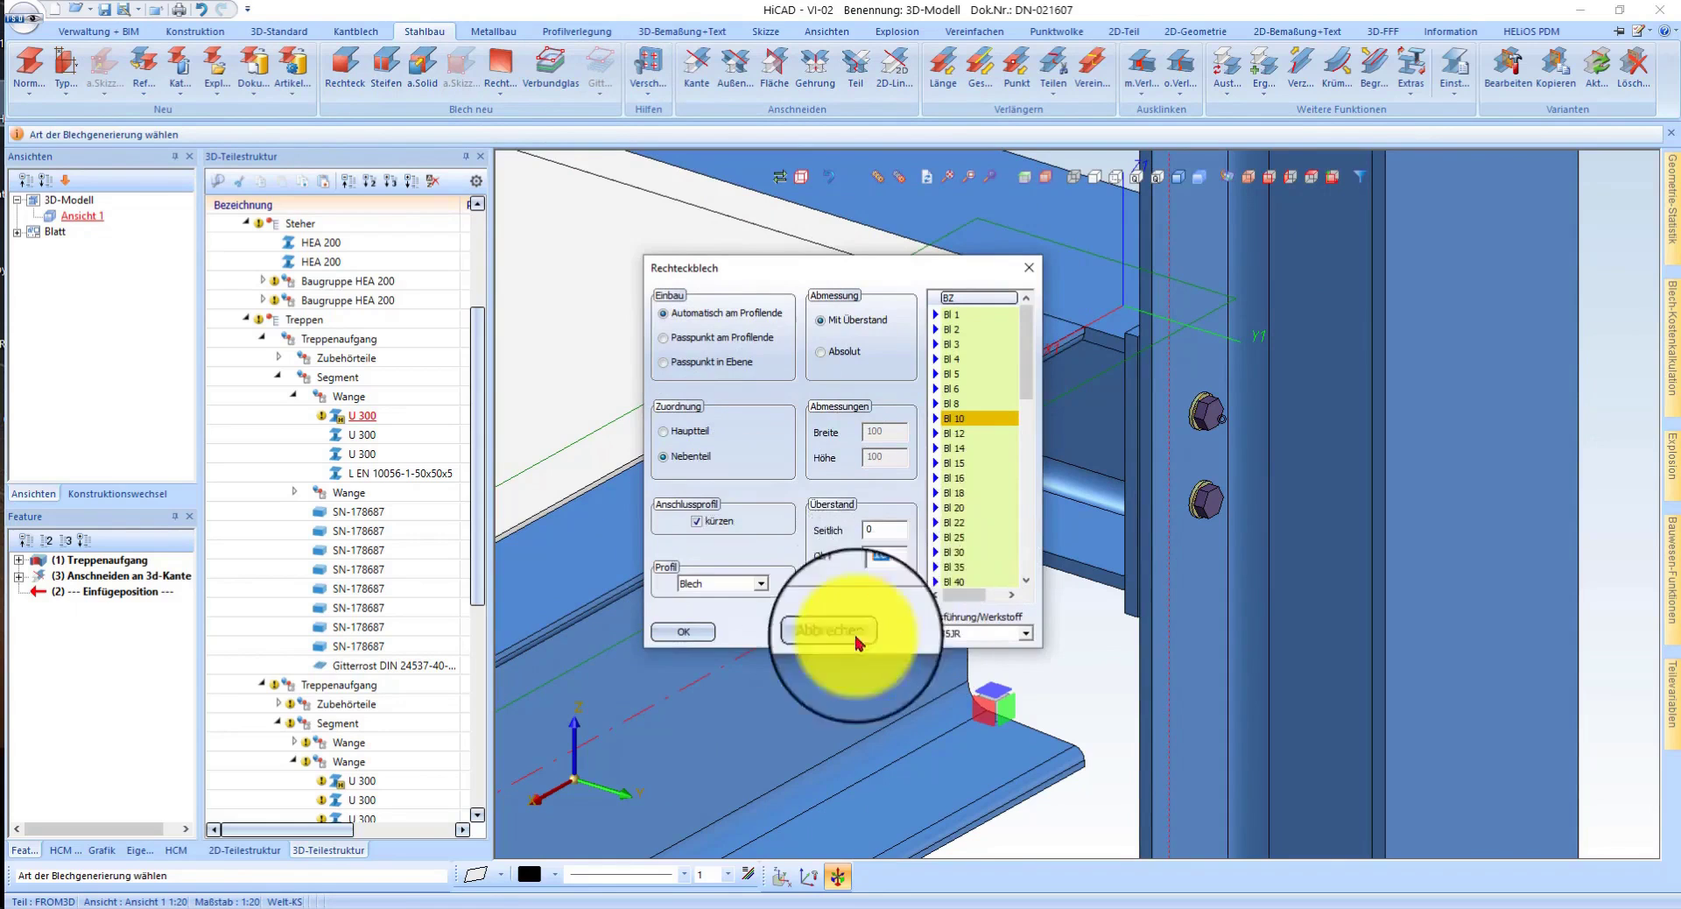
text(0)
click(676, 634)
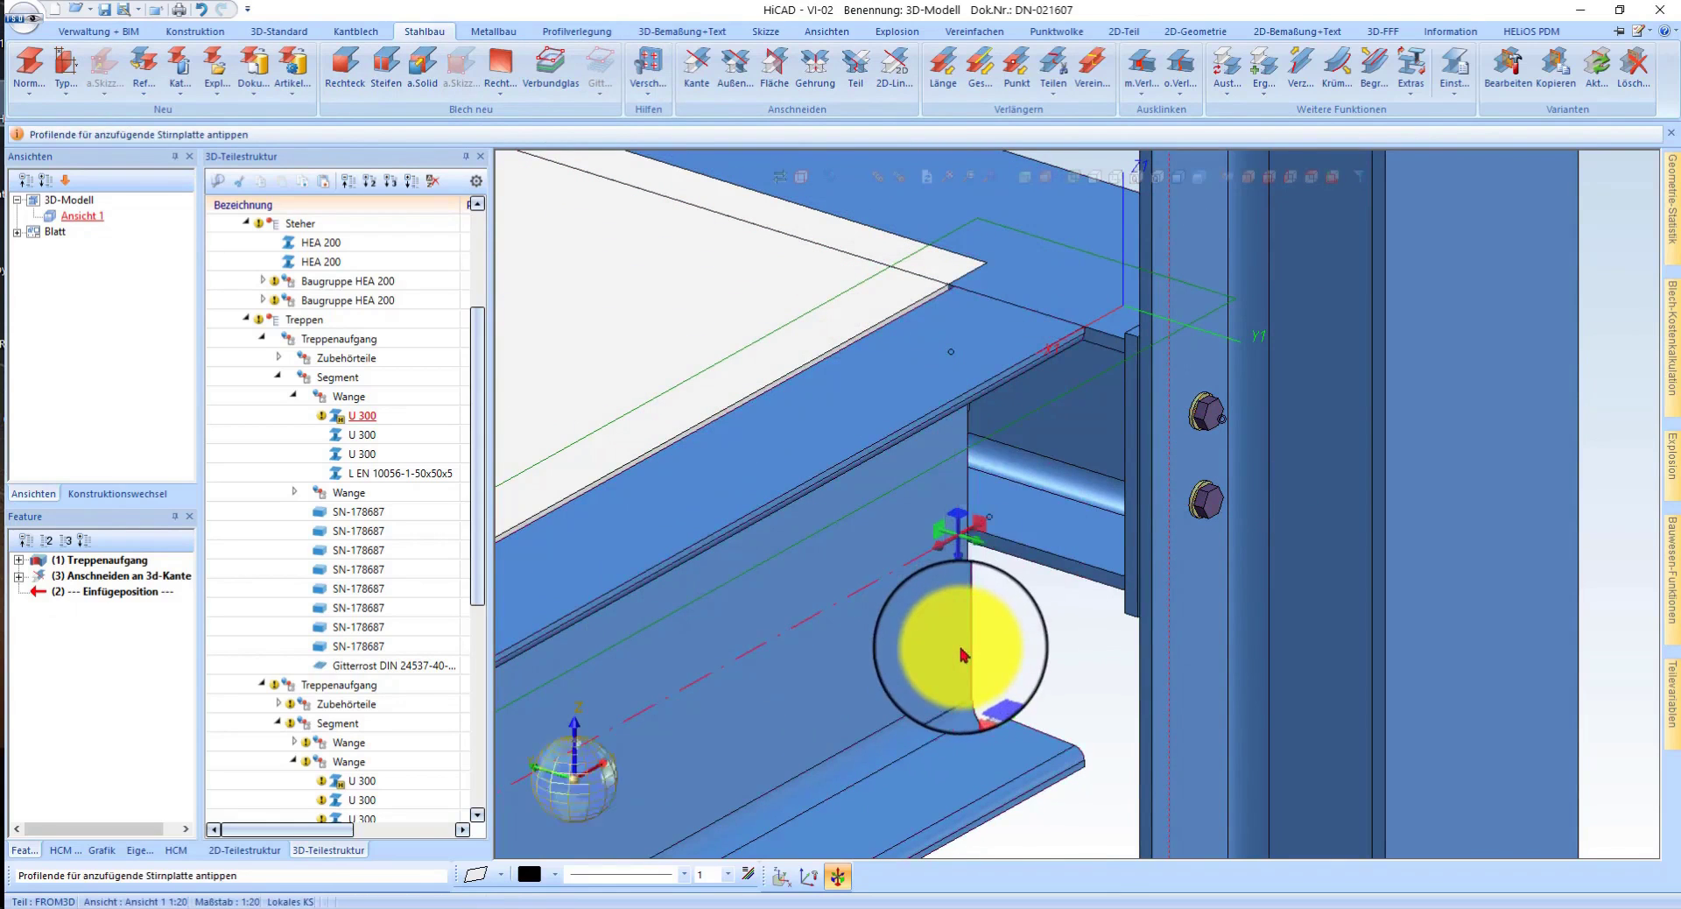
click(962, 655)
click(685, 635)
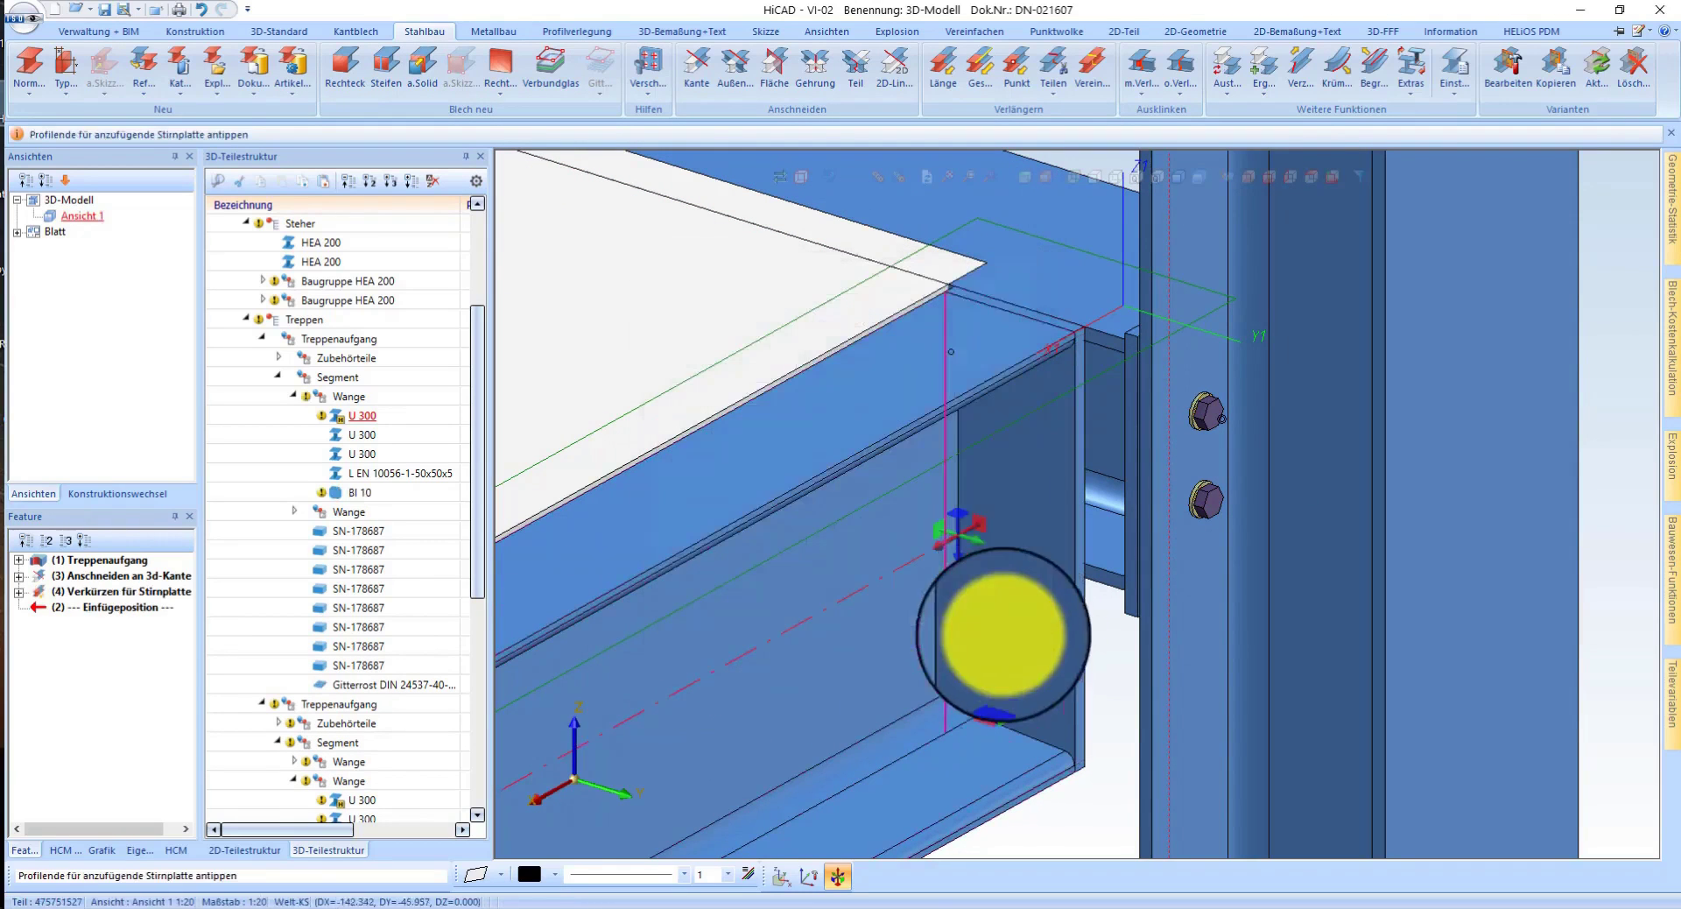
- Add a plate to another profile end and inspect the stringer in the part list
click(1030, 561)
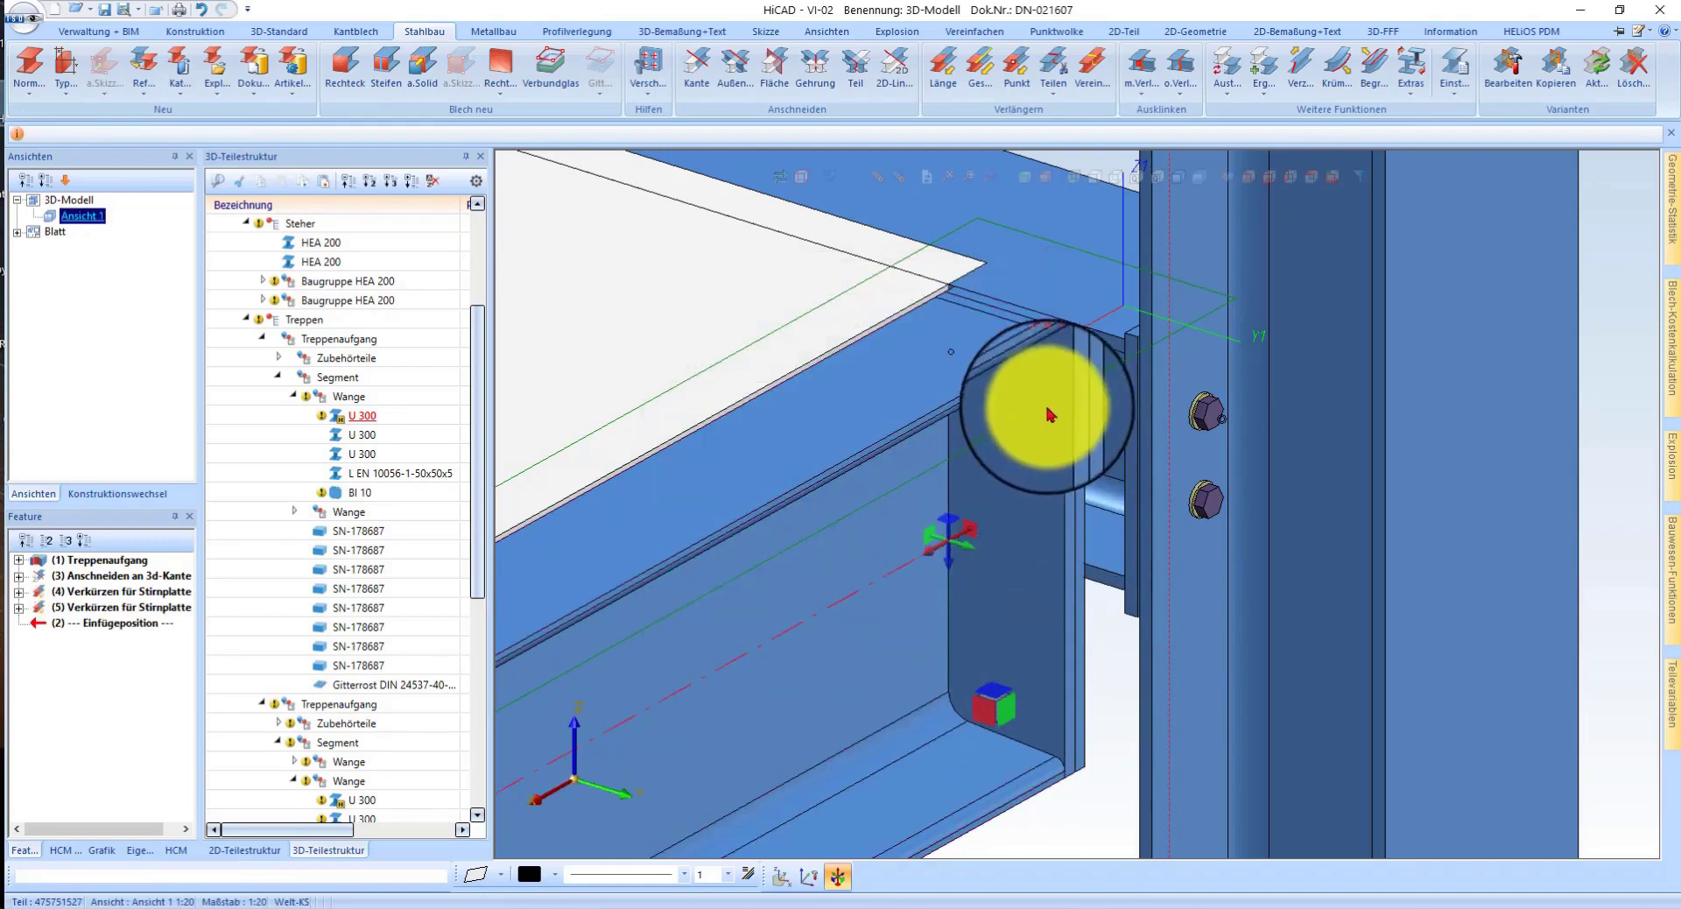
click(1086, 362)
scroll(1088, 332, up, 1)
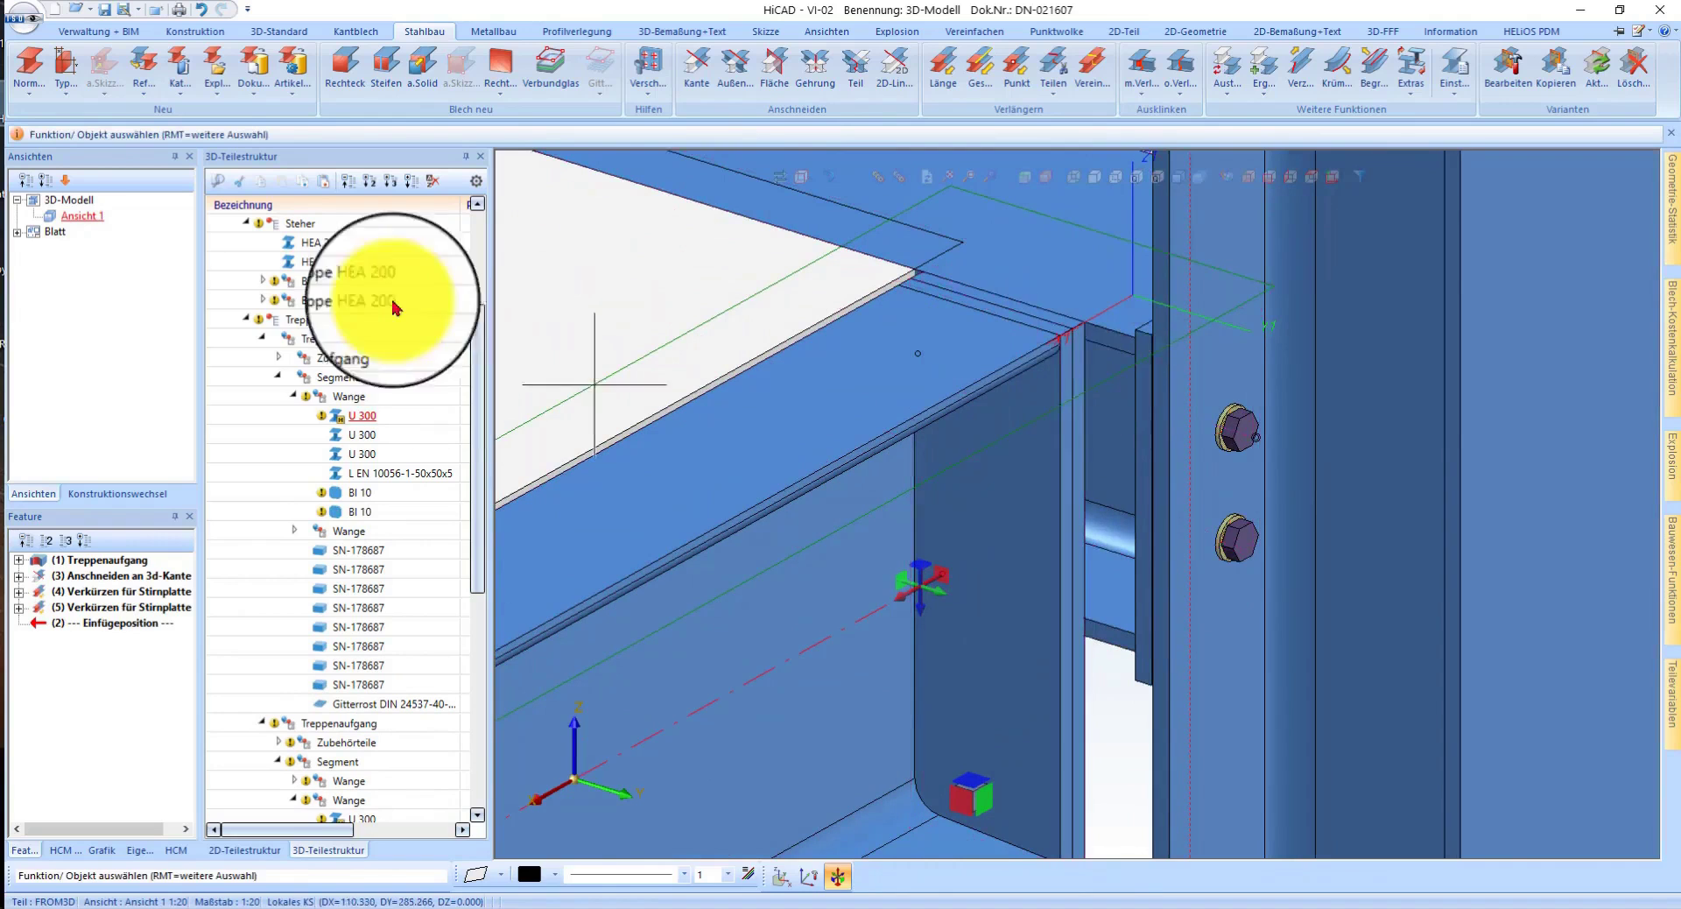
click(267, 340)
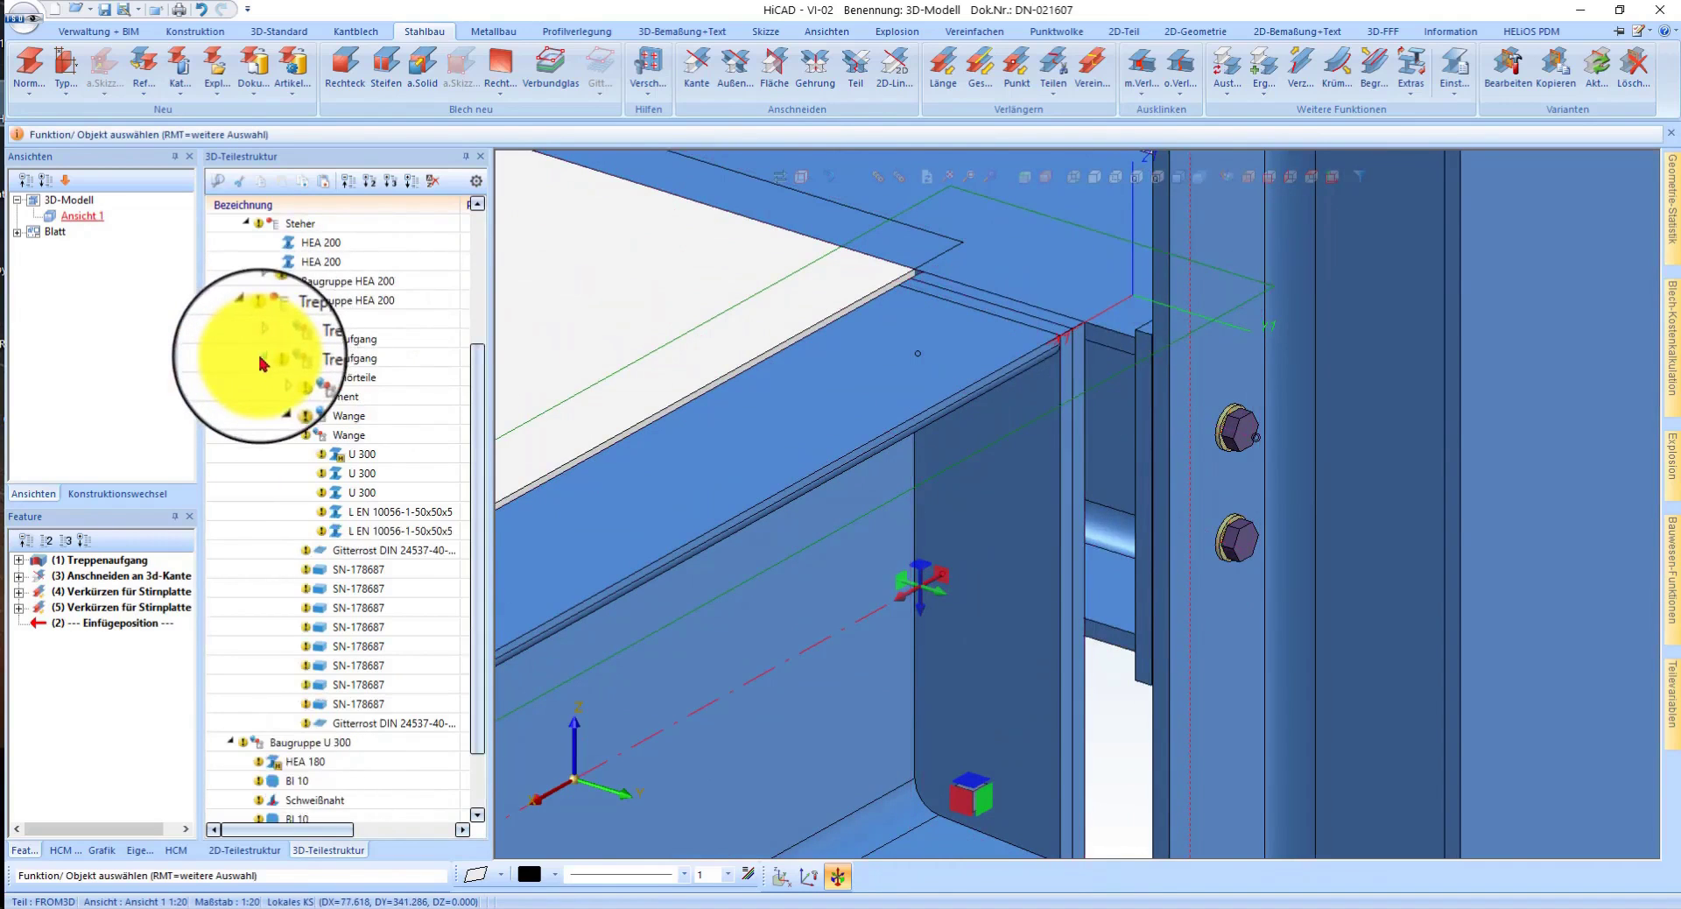
click(263, 360)
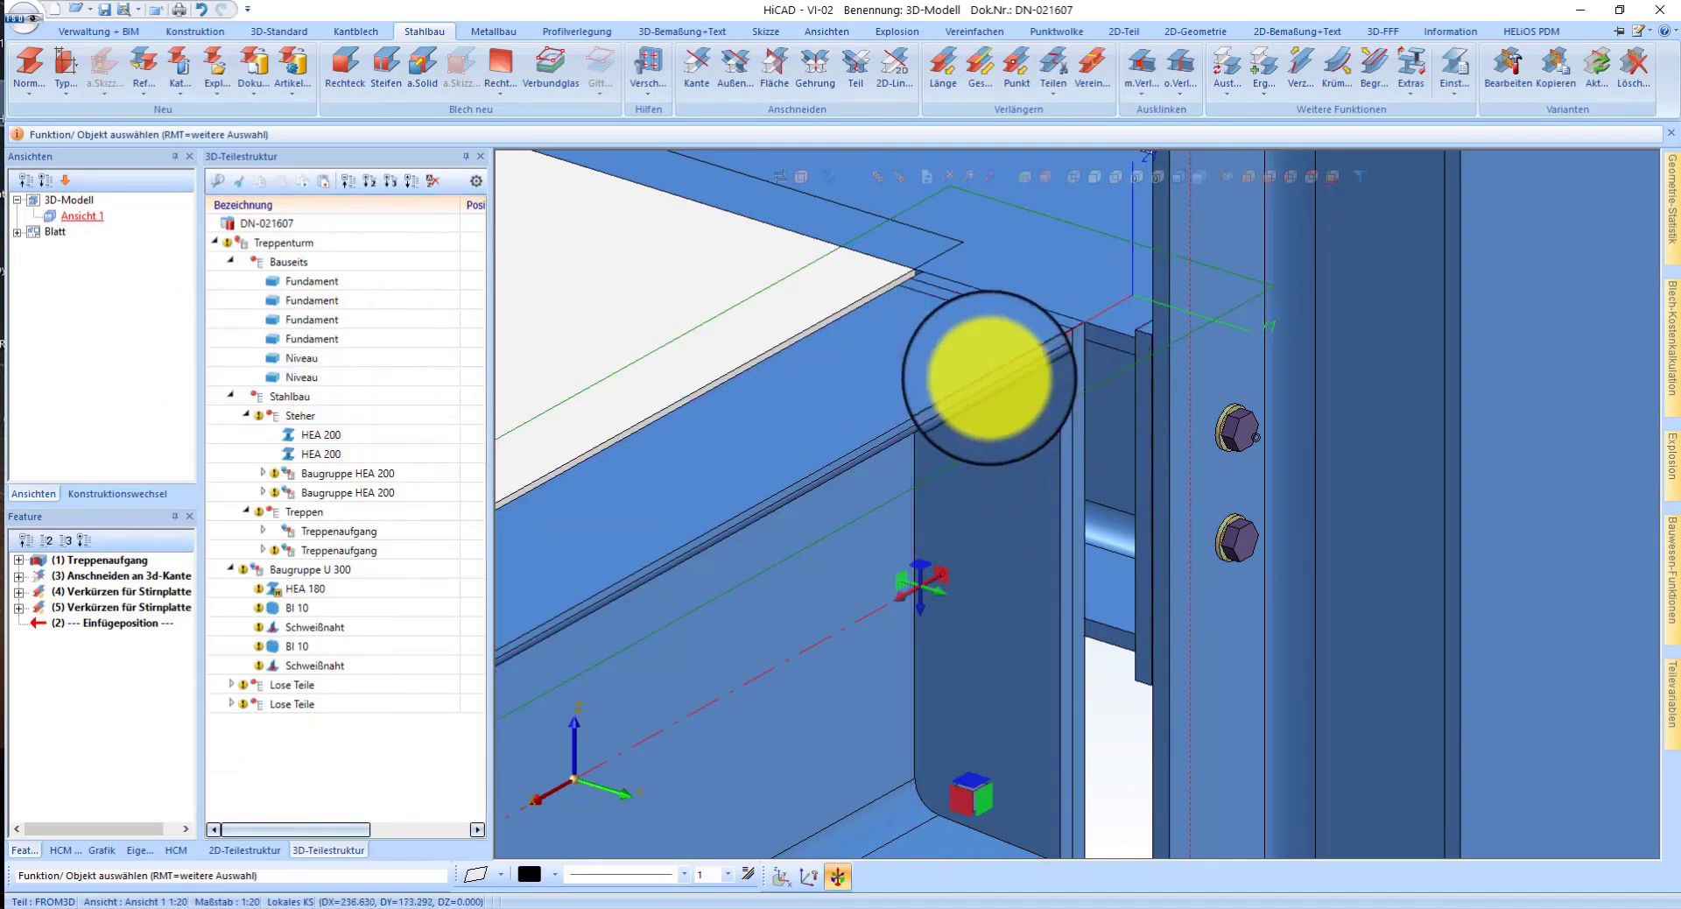
click(994, 378)
right_click(696, 488)
click(1014, 387)
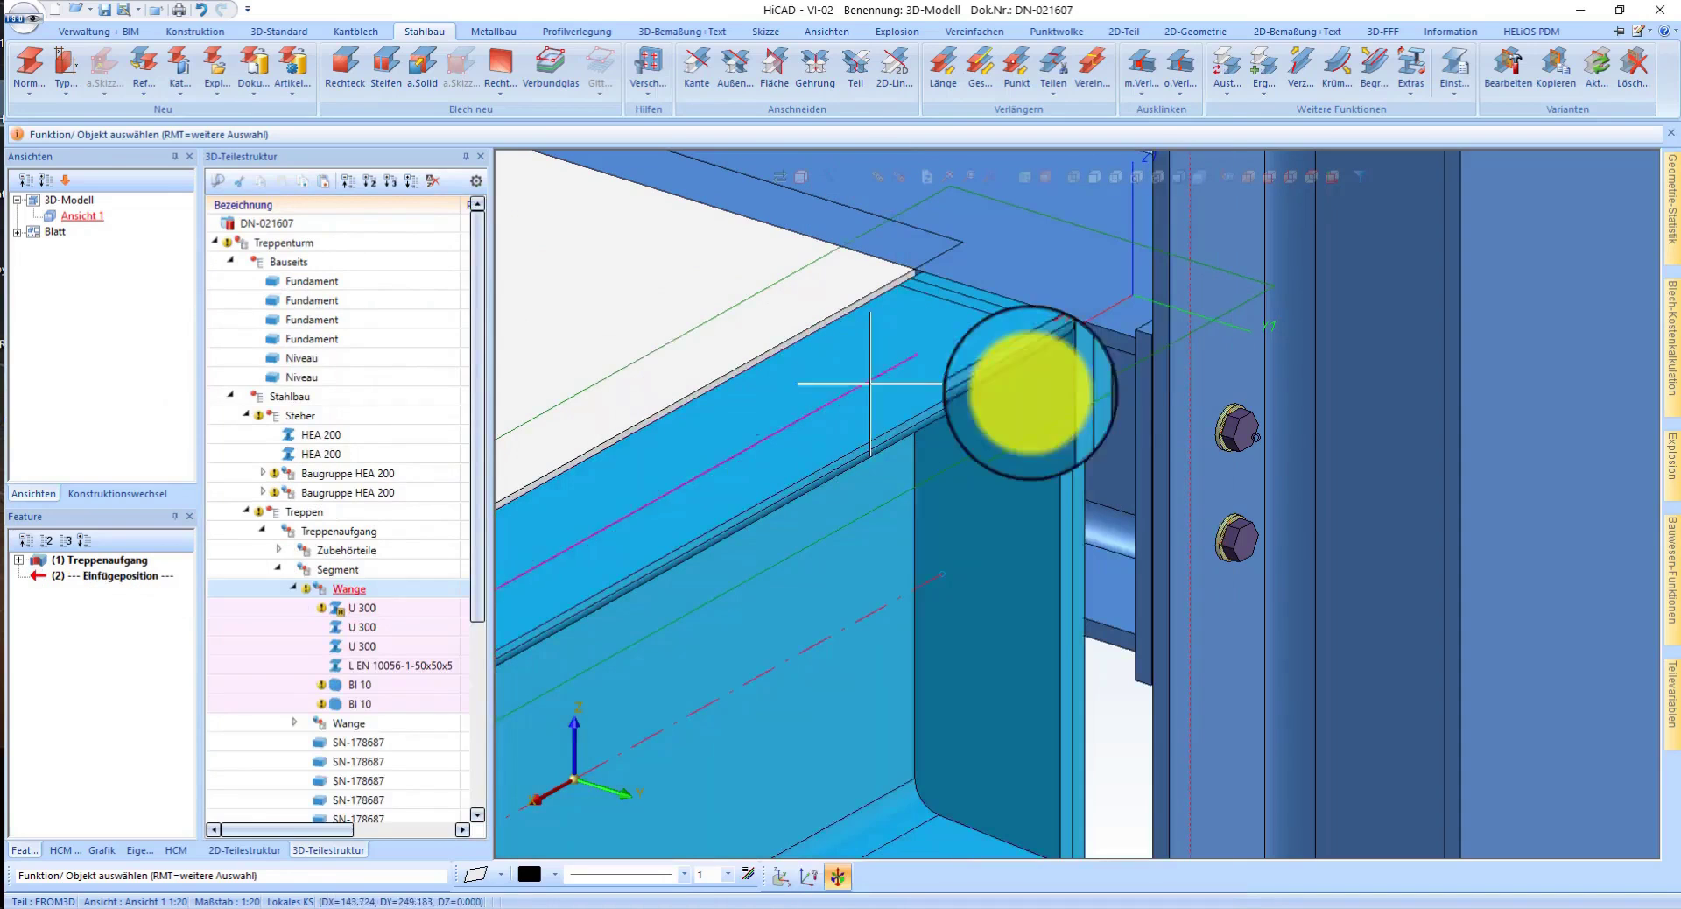
- Select the duplicate Bl 10 plate and remove it from the Wange assembly
click(1081, 349)
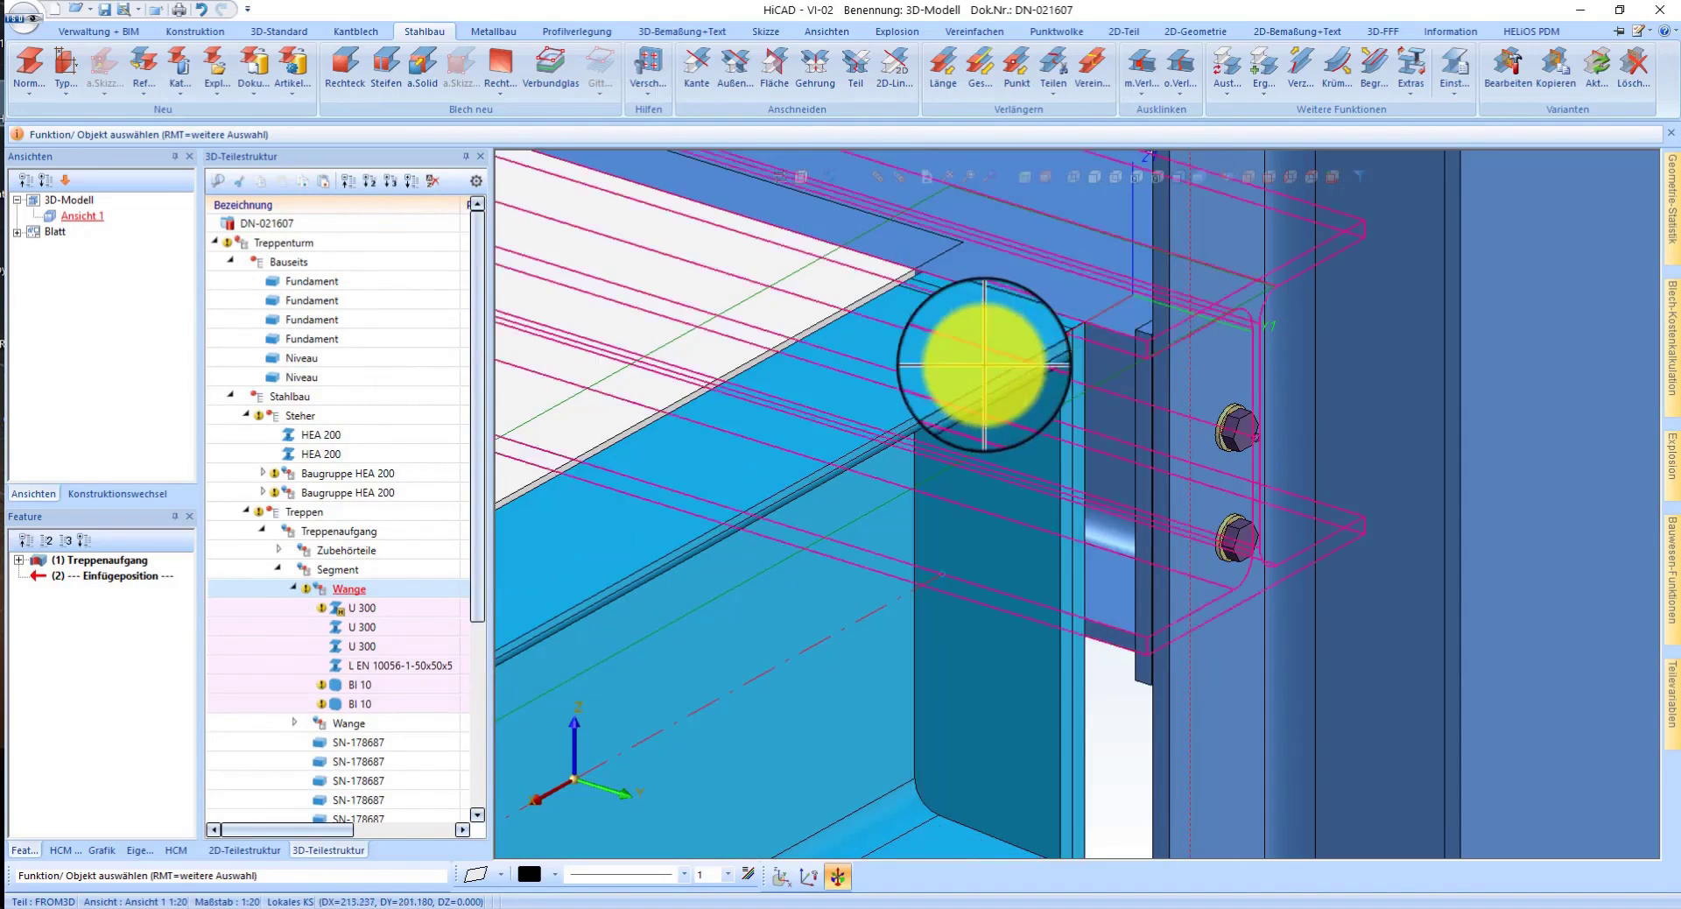
scroll(1090, 342, up, 3)
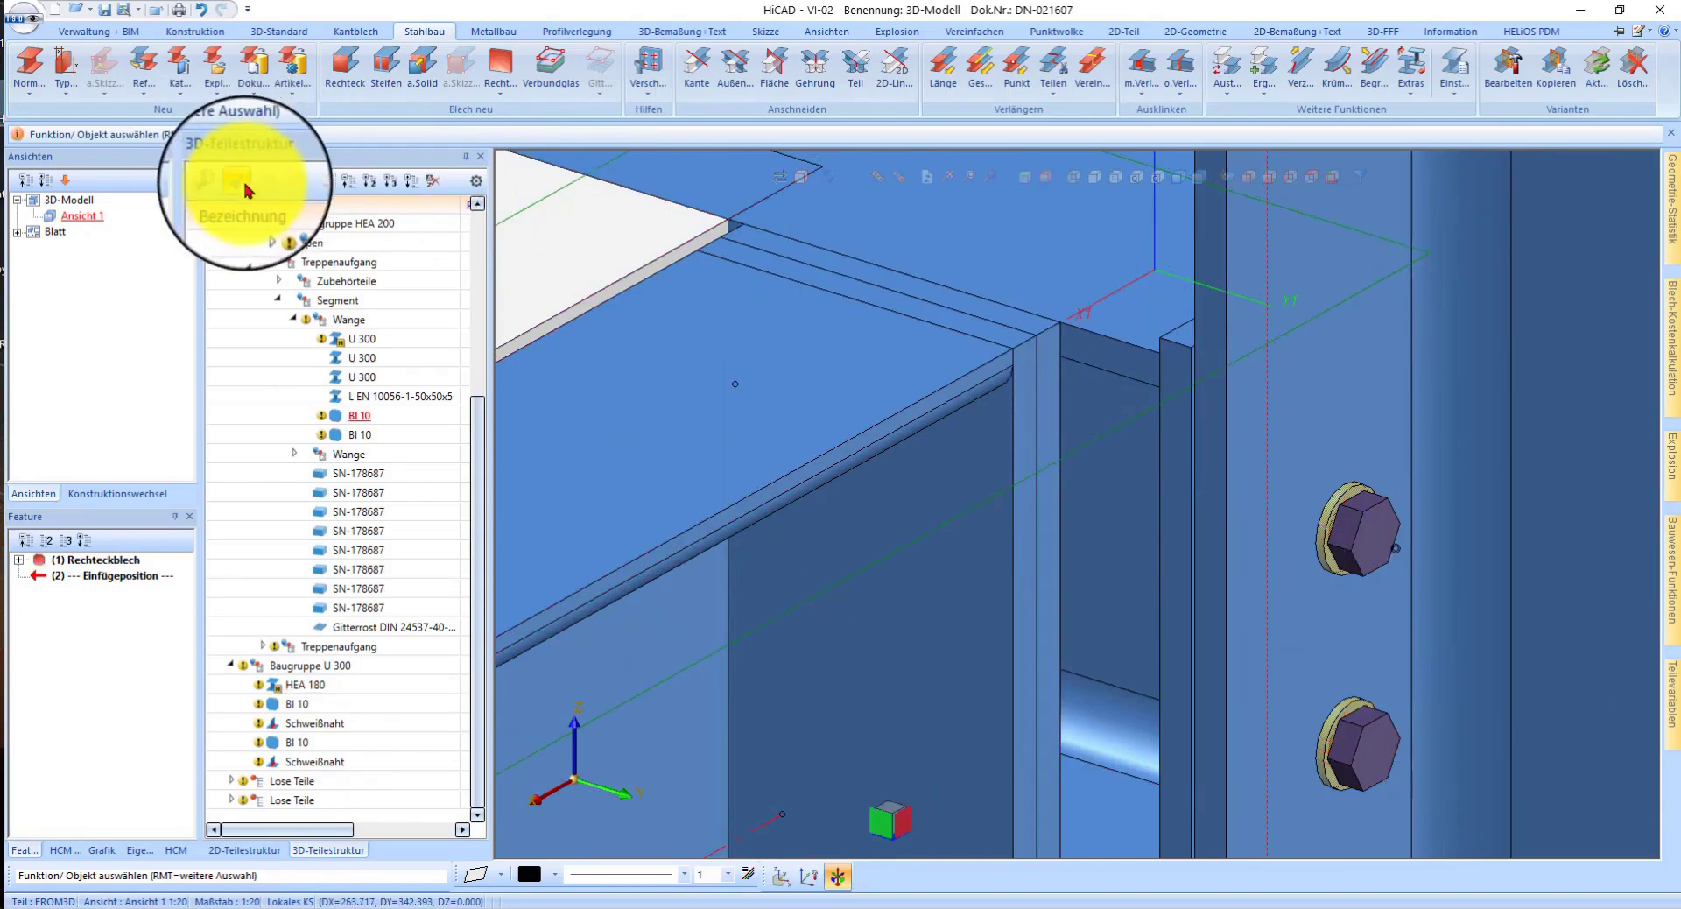
click(1124, 349)
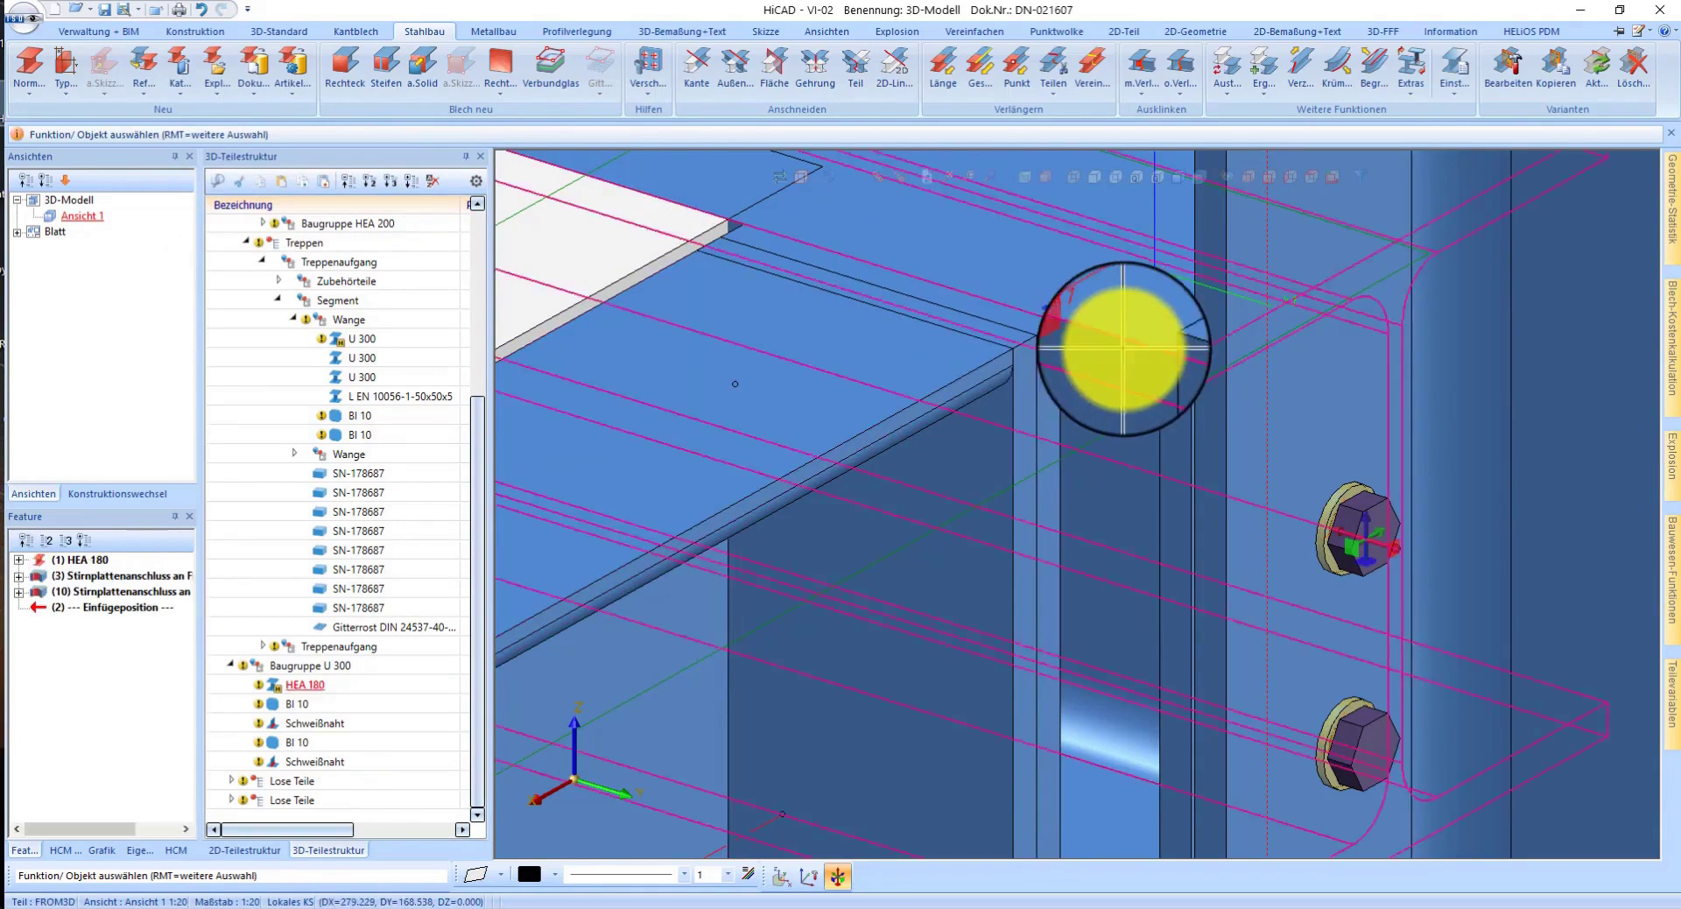
click(320, 672)
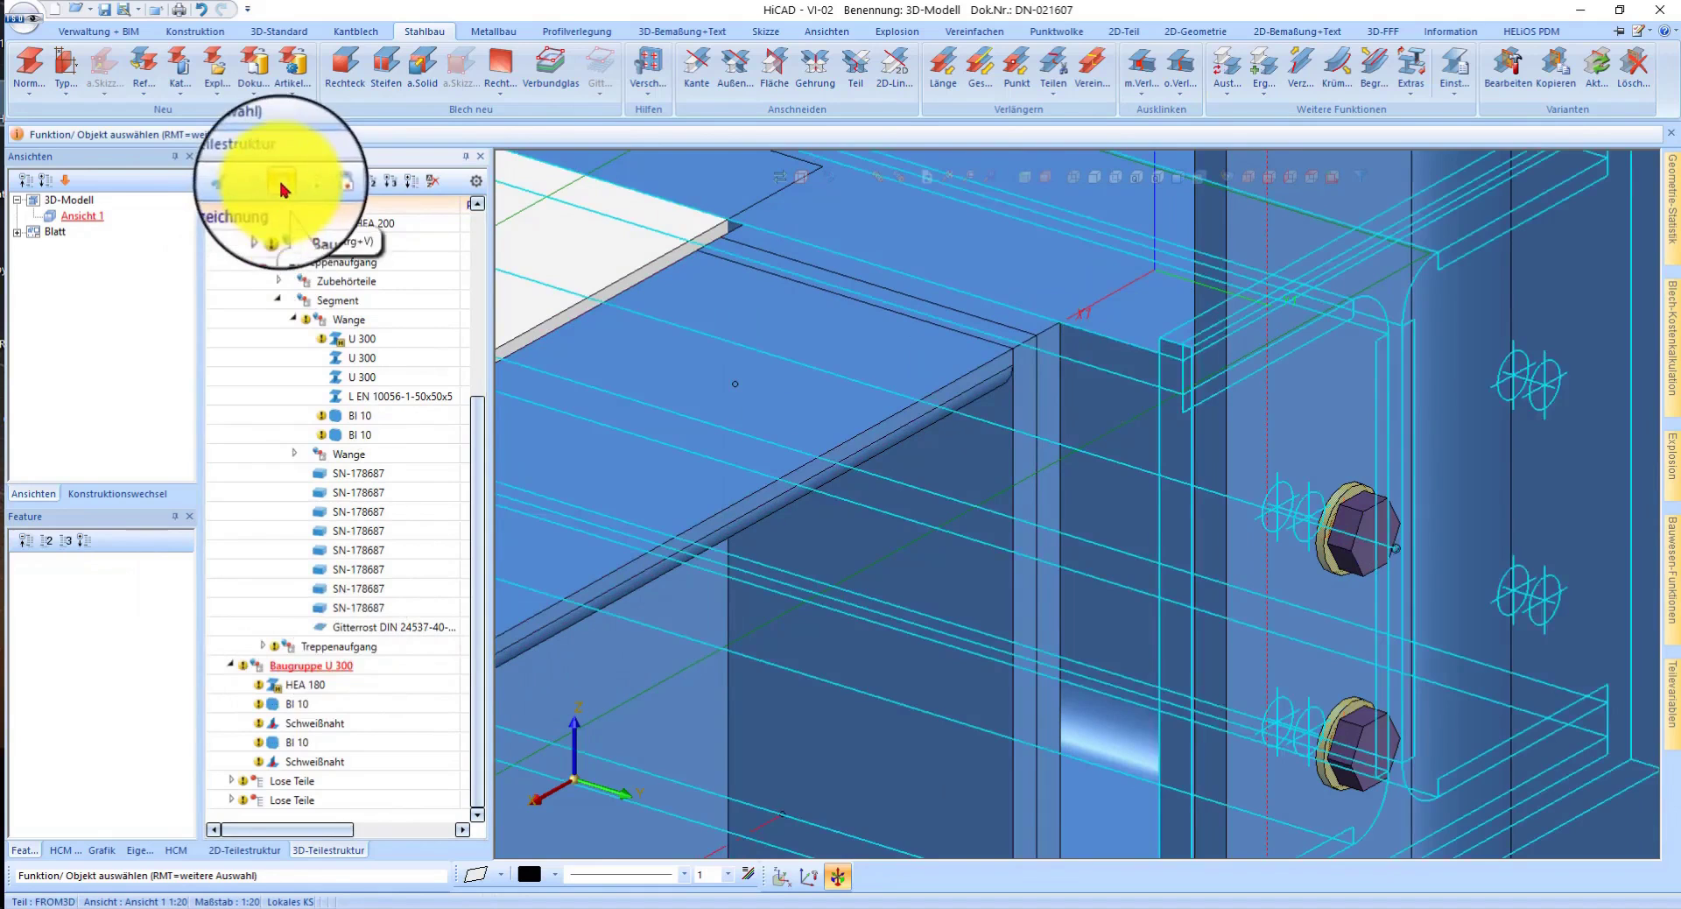
click(282, 187)
click(230, 648)
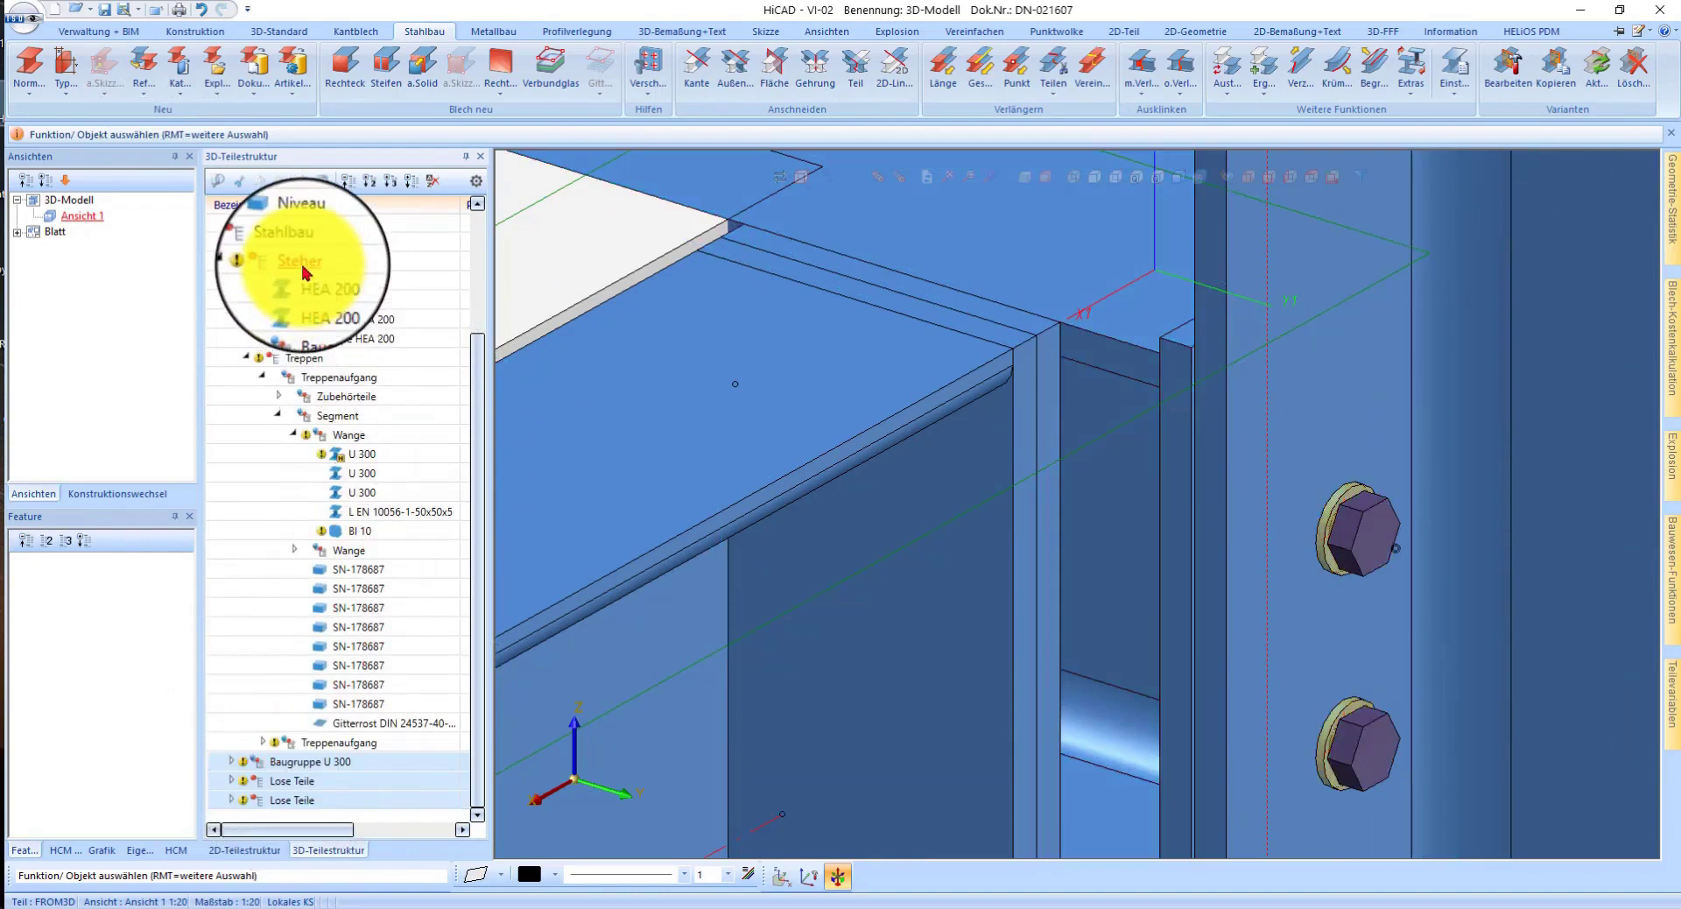
- Move Baugruppe U 300 and Lose Teile under Steher in the part structure
drag(305, 272, 302, 267)
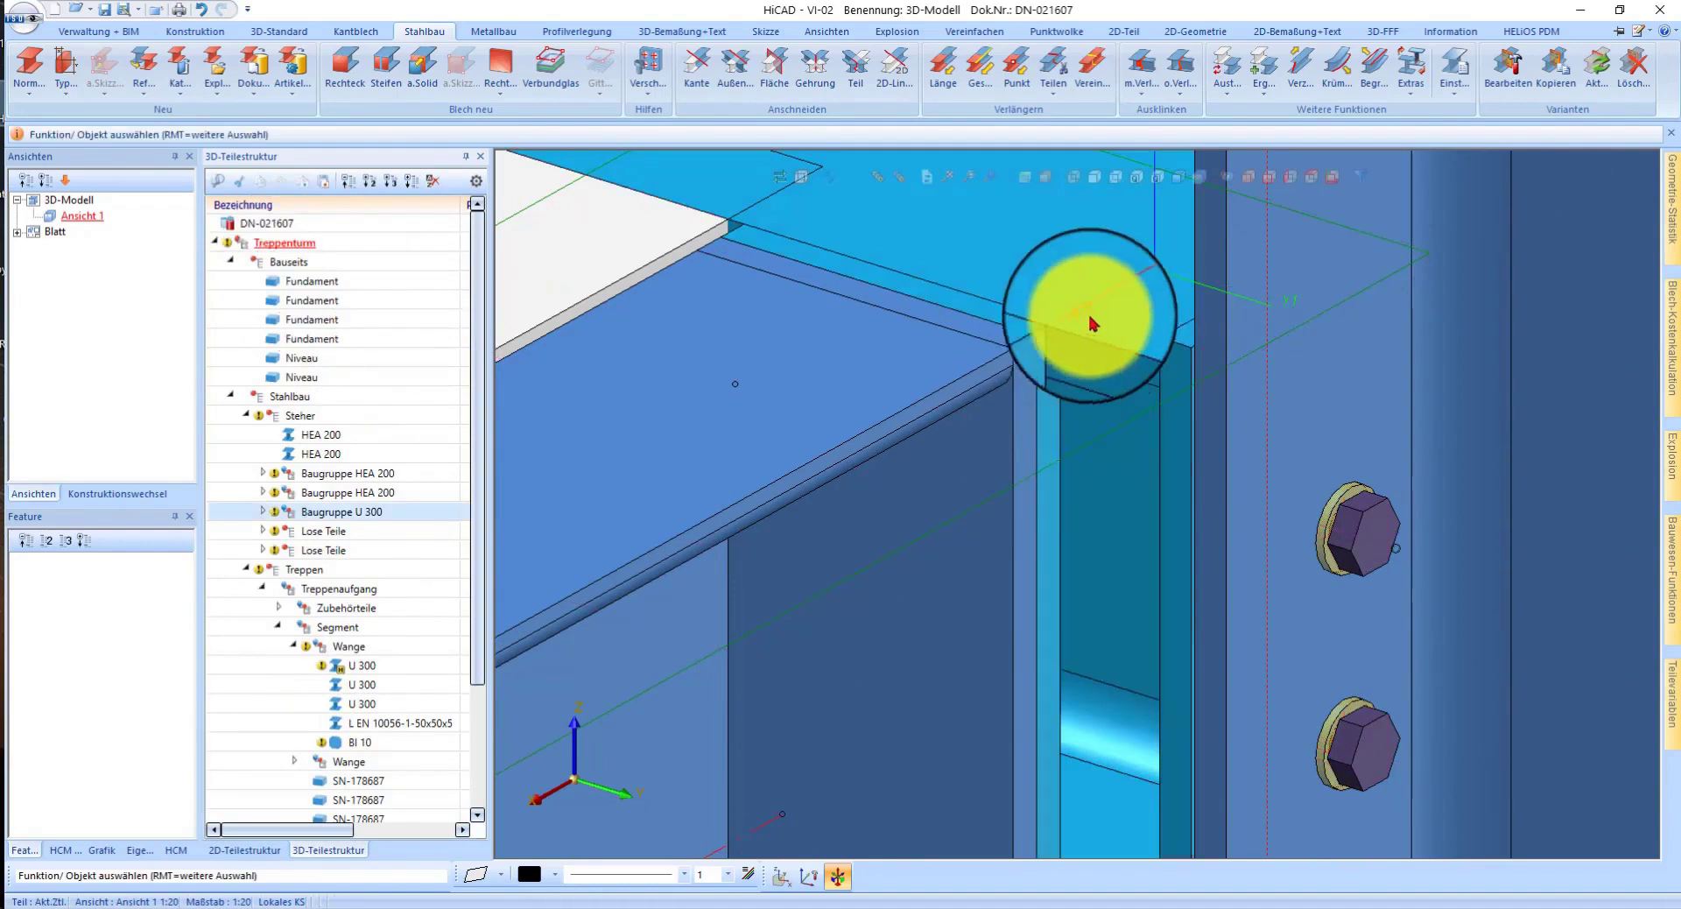
right_click(1092, 324)
click(935, 238)
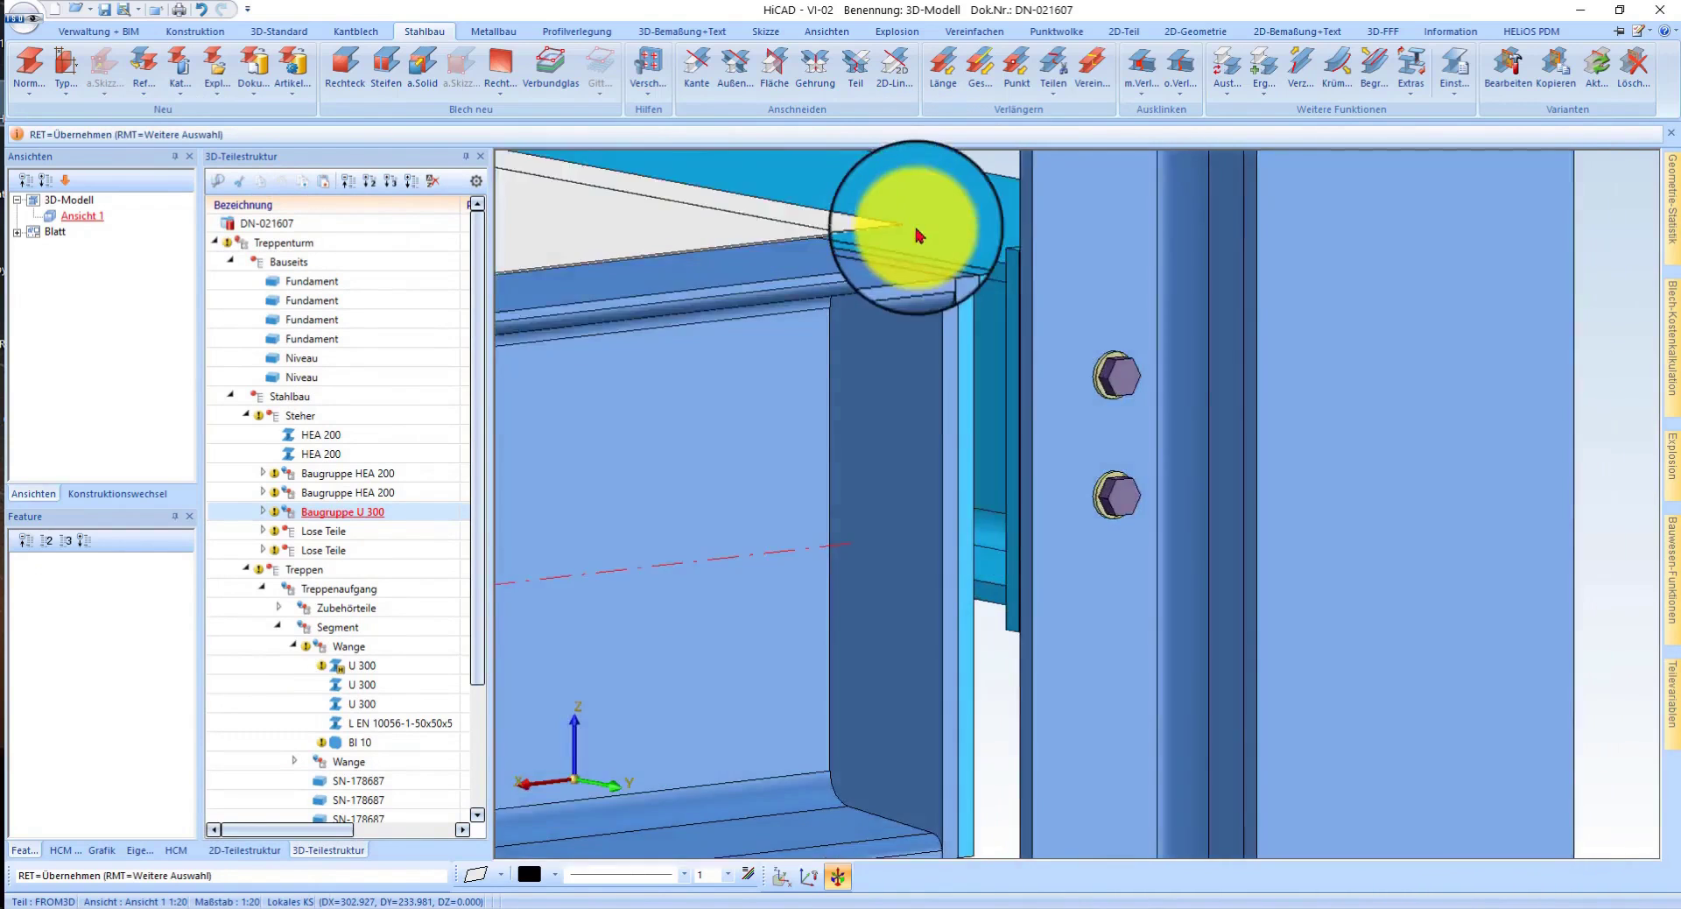
click(950, 262)
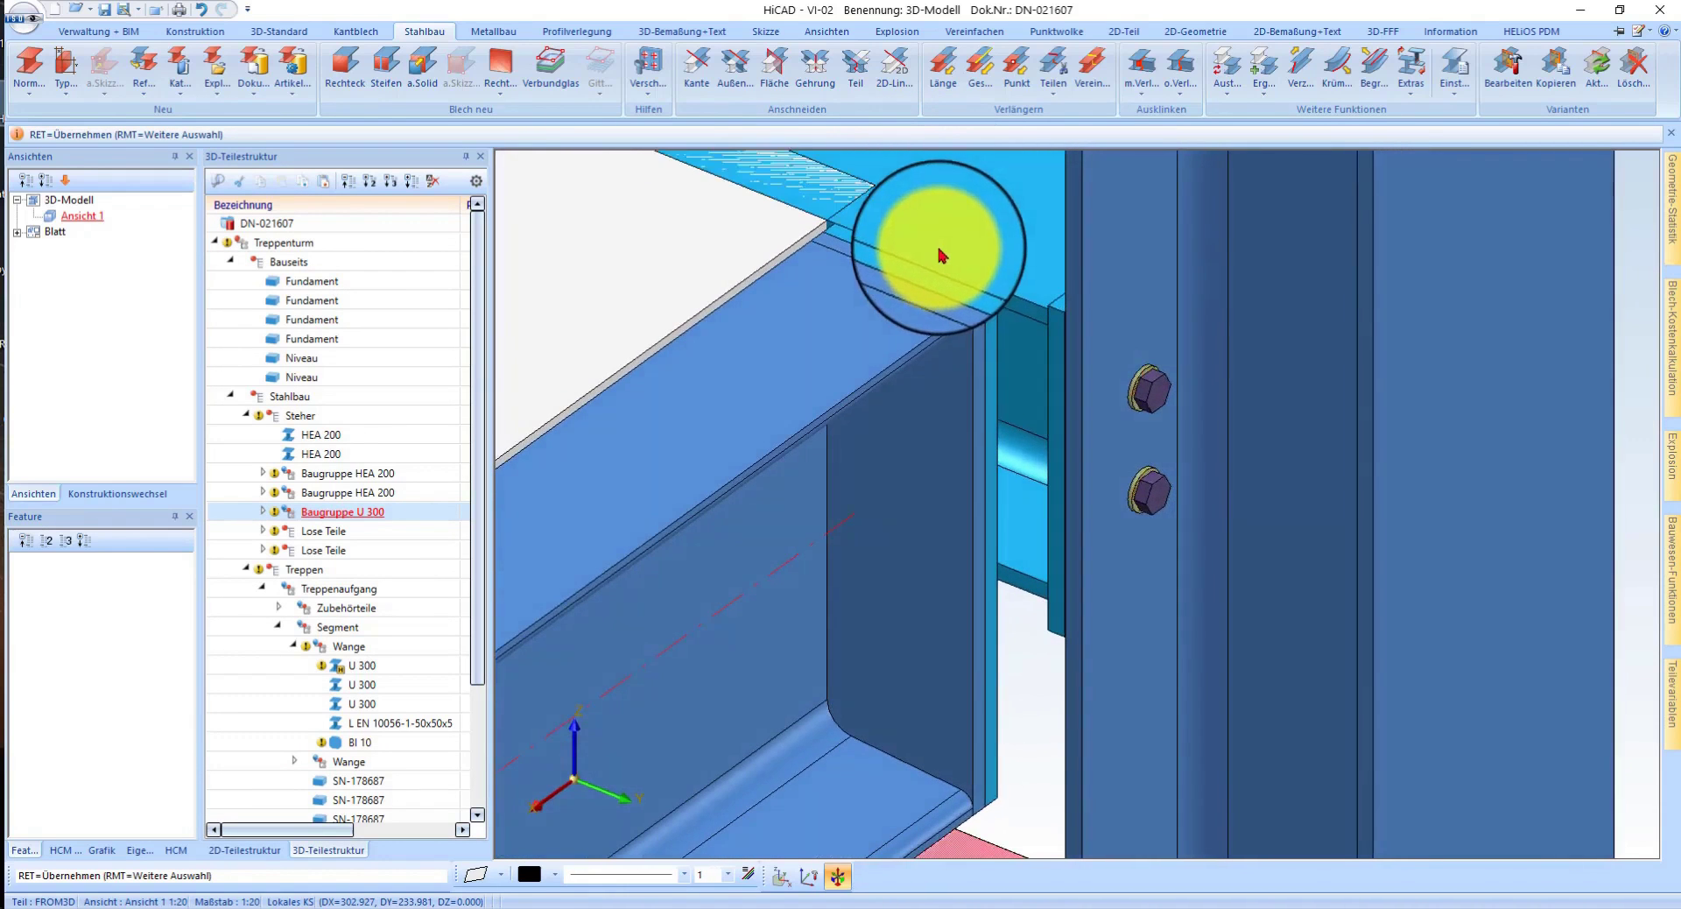
middle_click(969, 473)
scroll(968, 385, up, 3)
middle_click(998, 513)
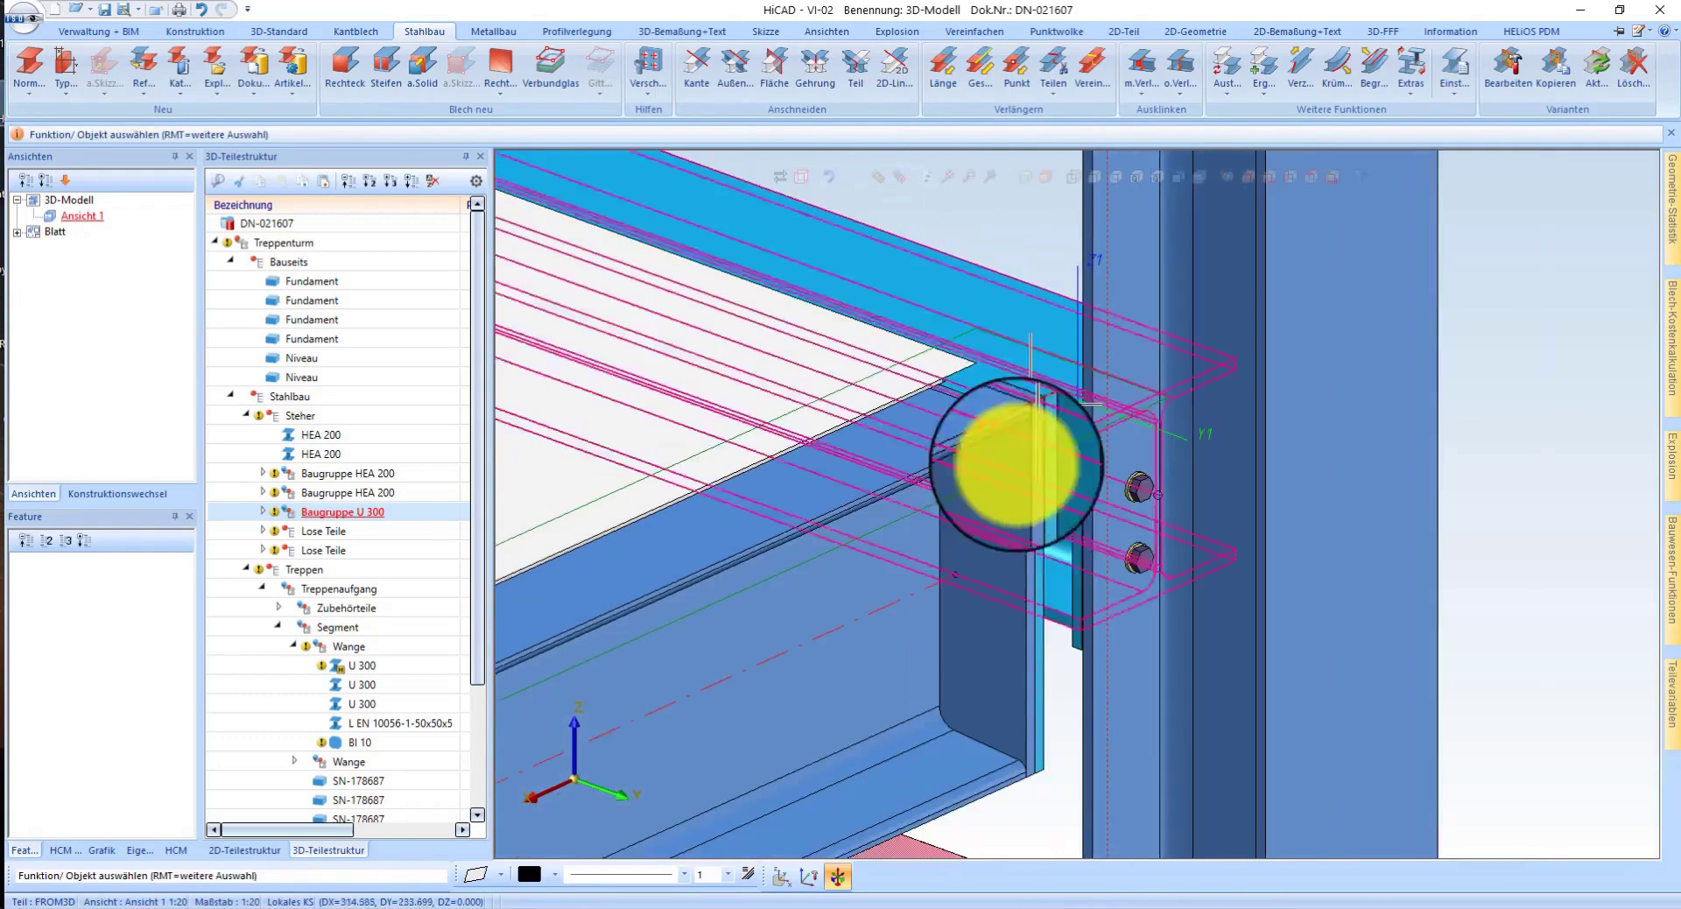
- Delete the local working plane, returning to world coordinates
right_click(1074, 429)
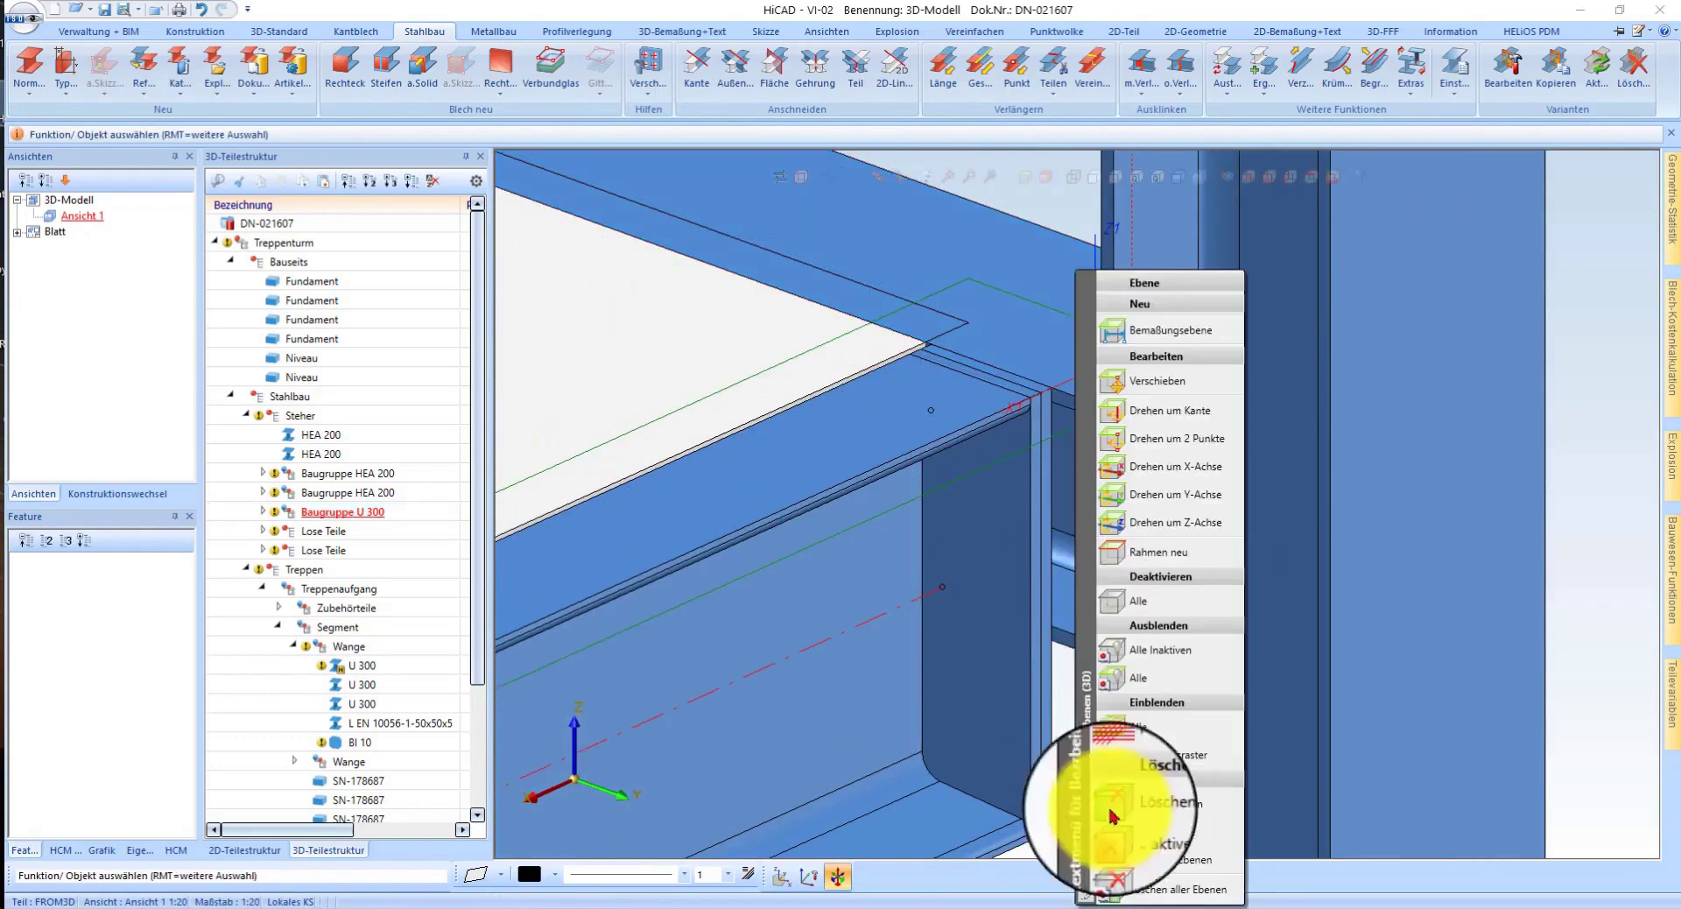
click(1191, 868)
scroll(1090, 521, up, 2)
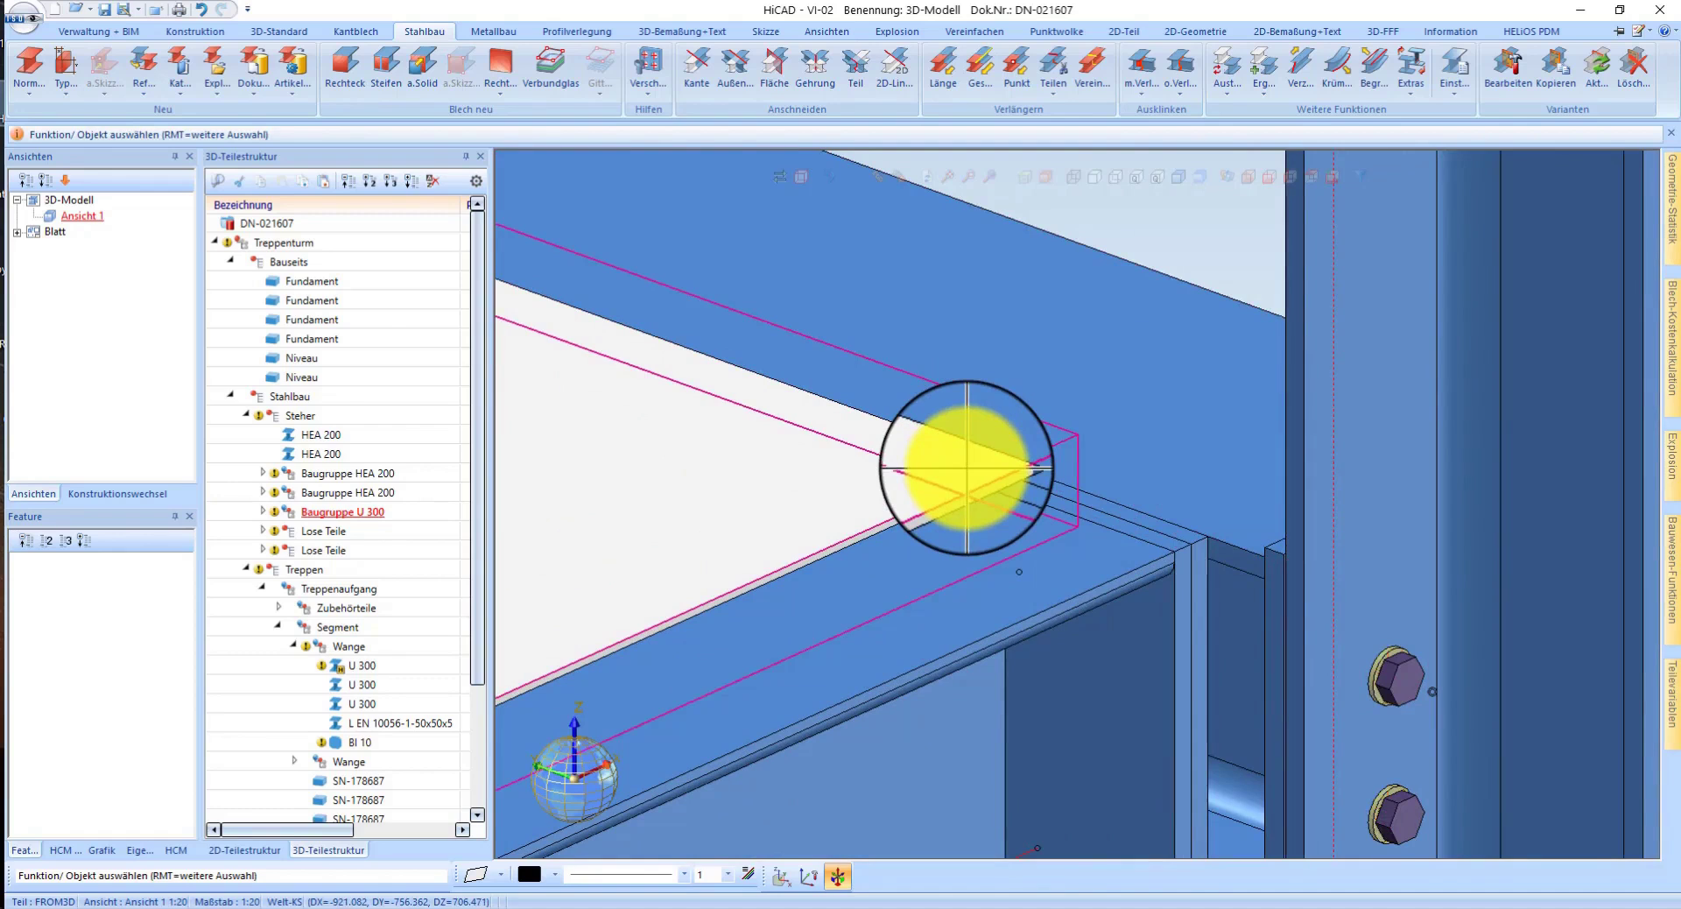
- Extend an edge of the landing grating, picking start and end points in wireframe view
right_click(967, 469)
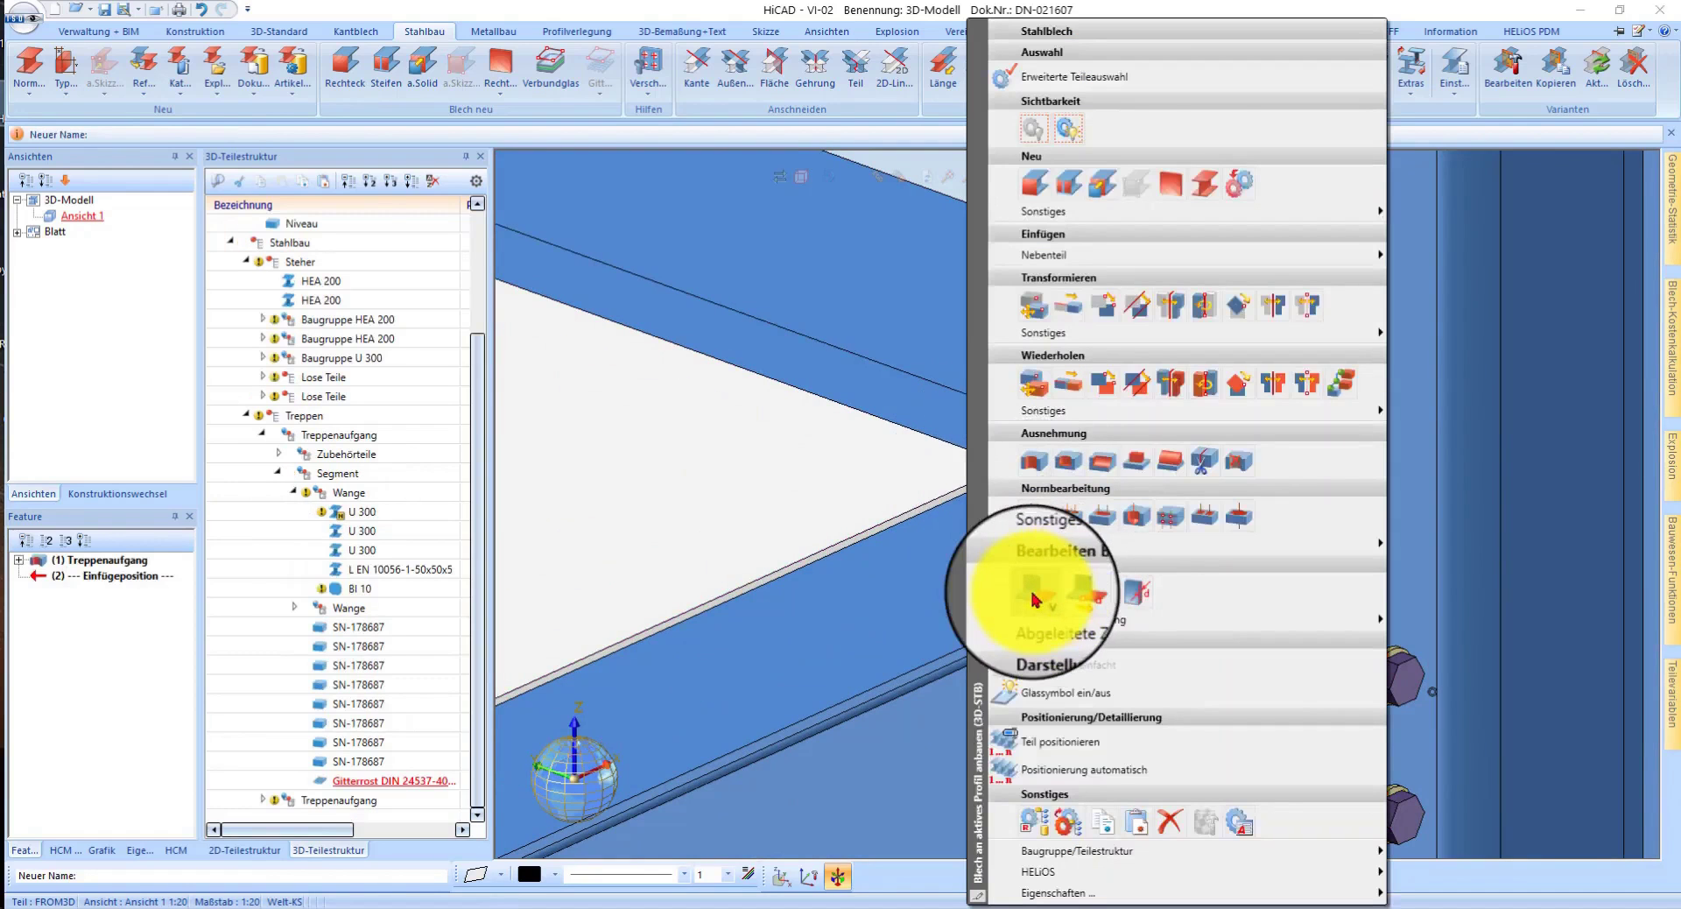
click(1036, 600)
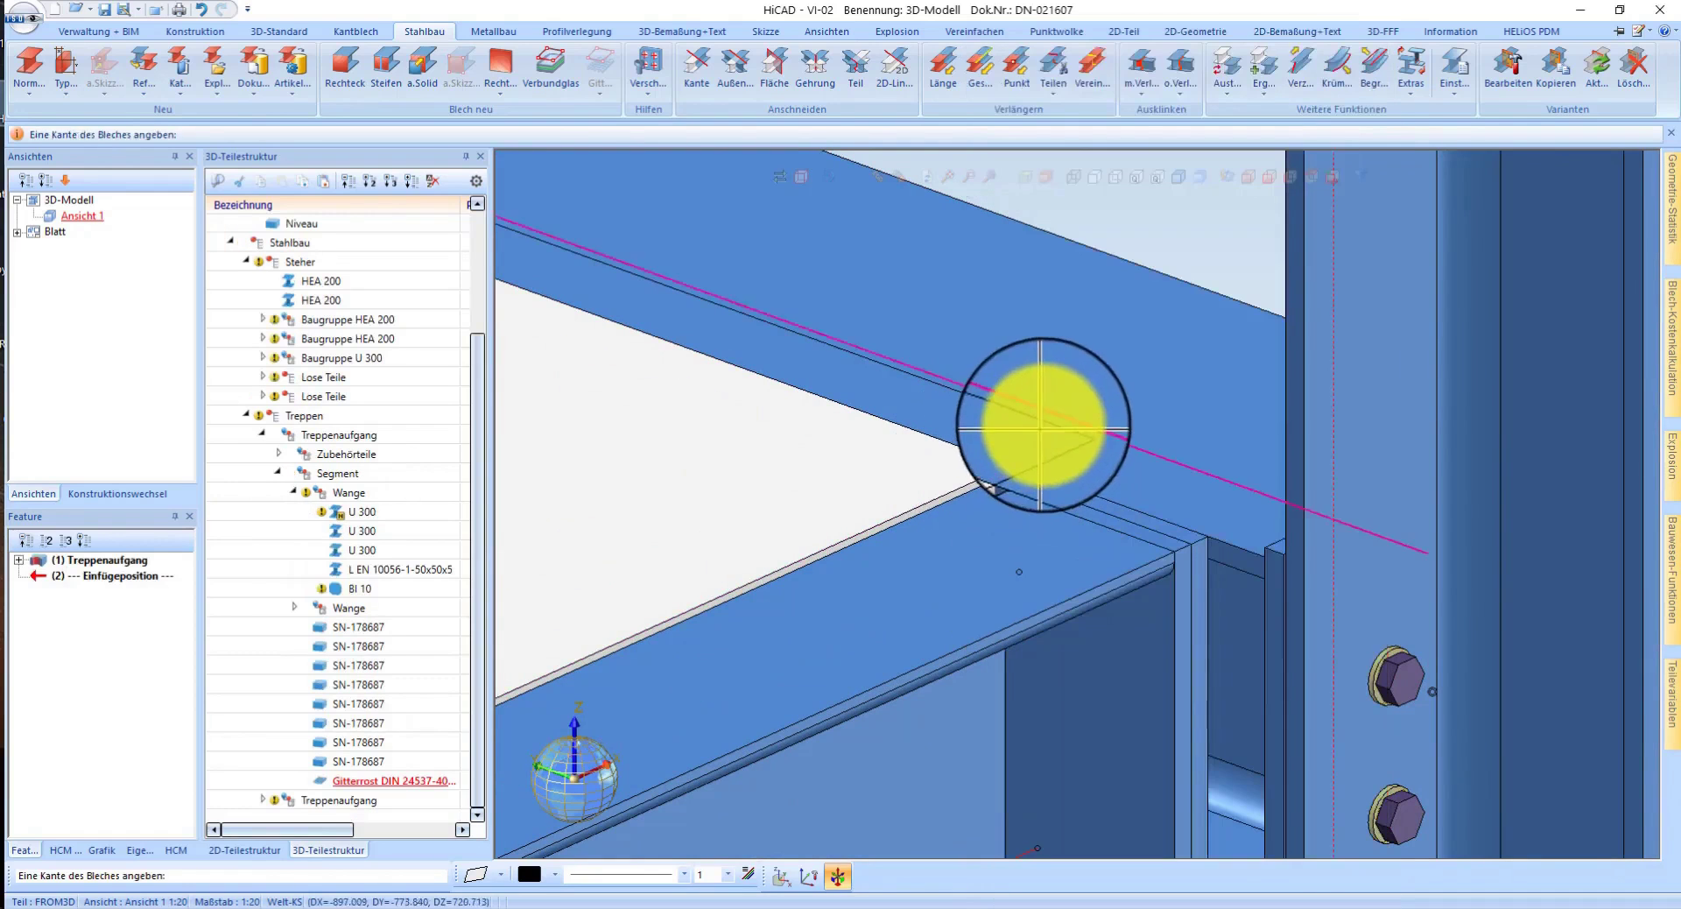
click(1078, 184)
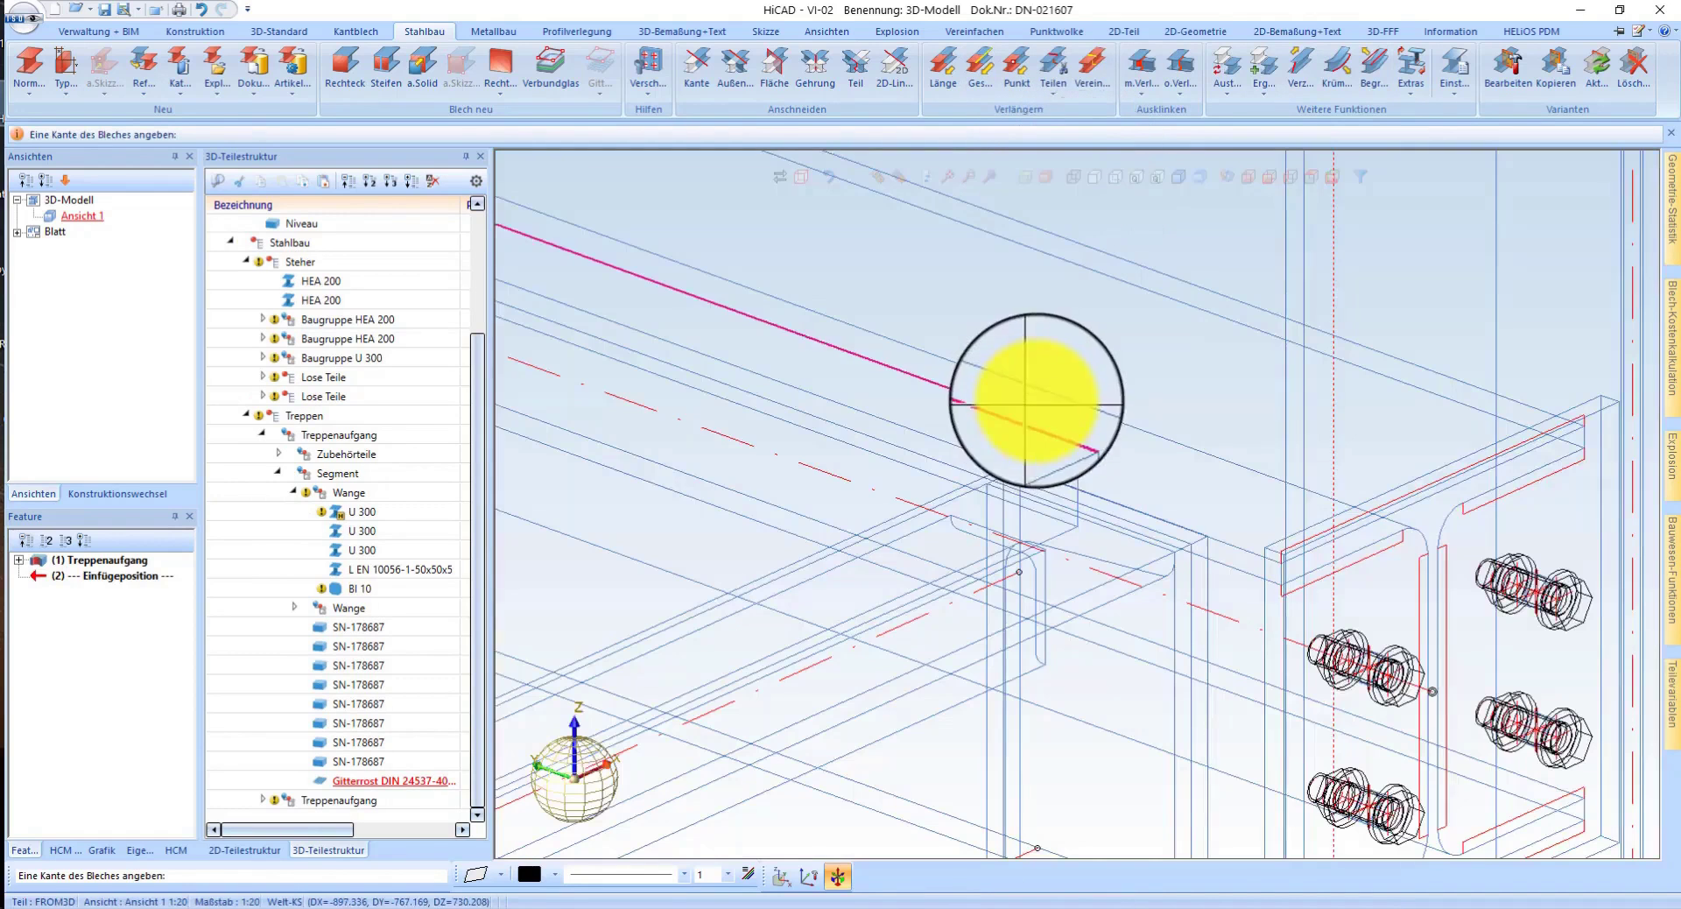
click(1092, 460)
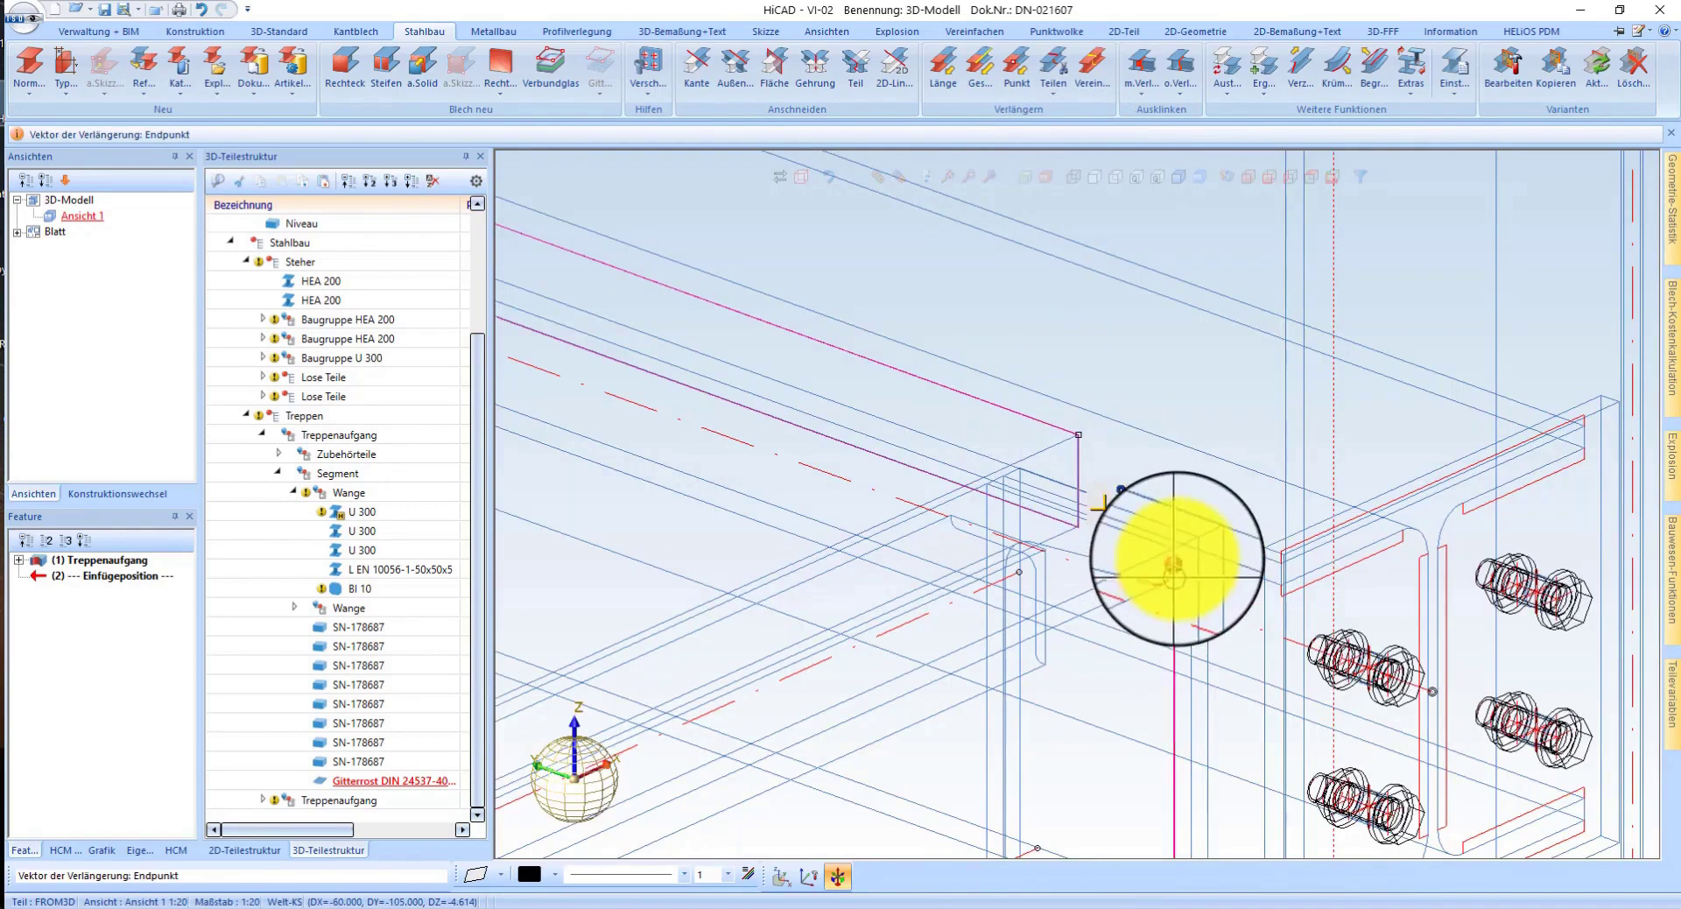
click(1175, 554)
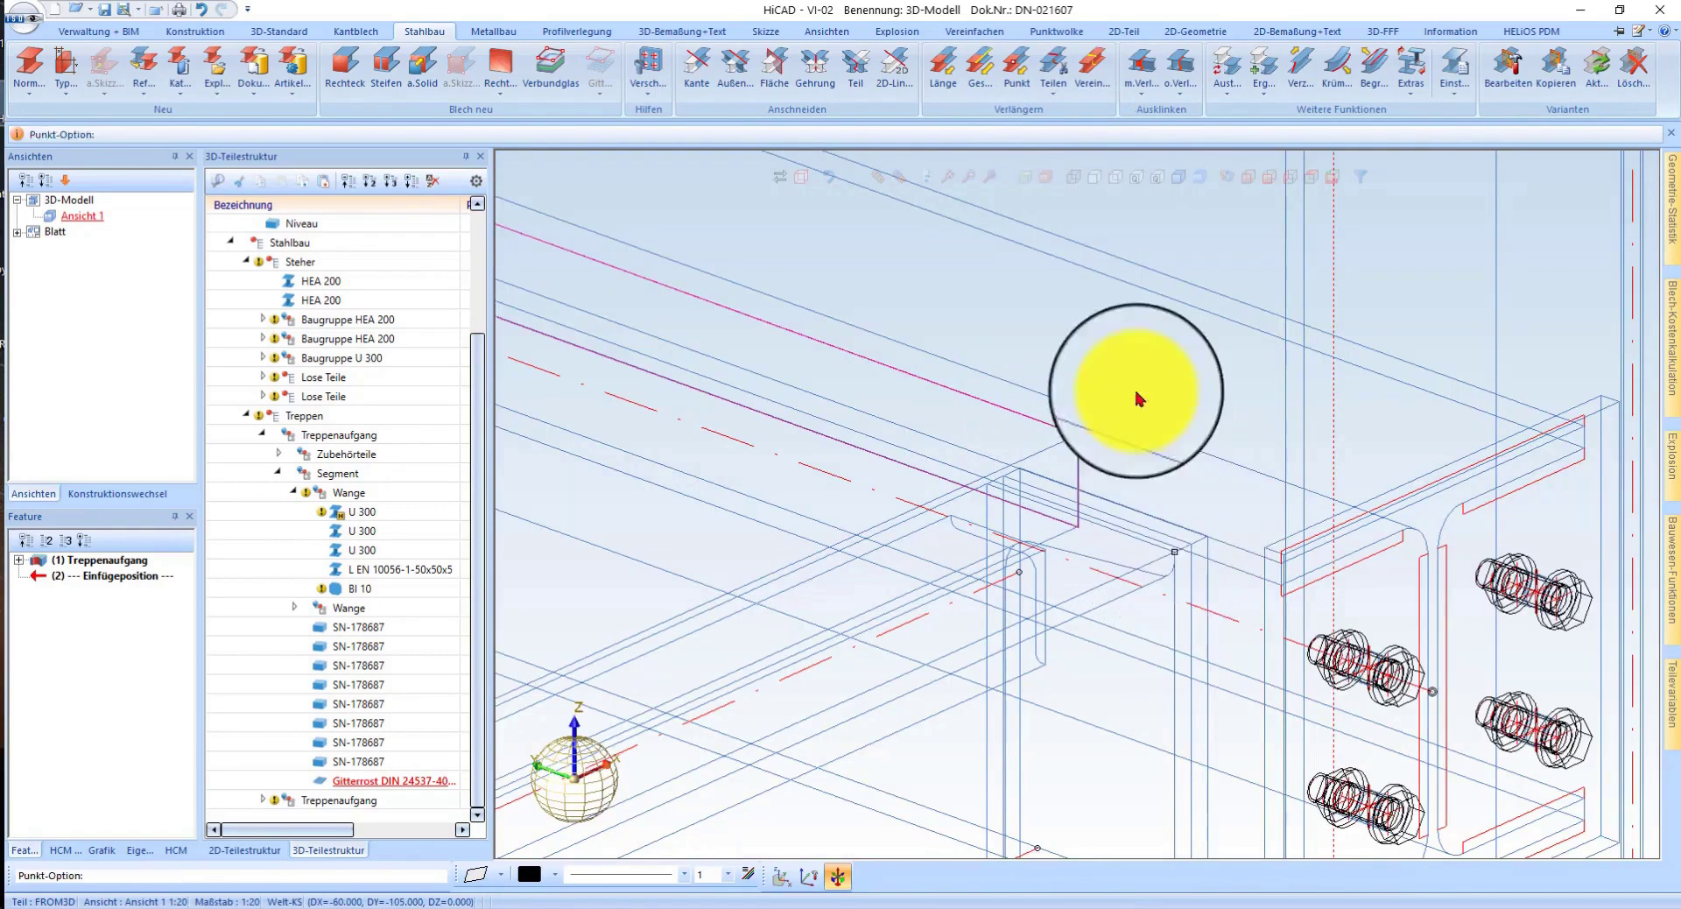
click(1170, 180)
scroll(1068, 341, up, 3)
scroll(1034, 464, up, 2)
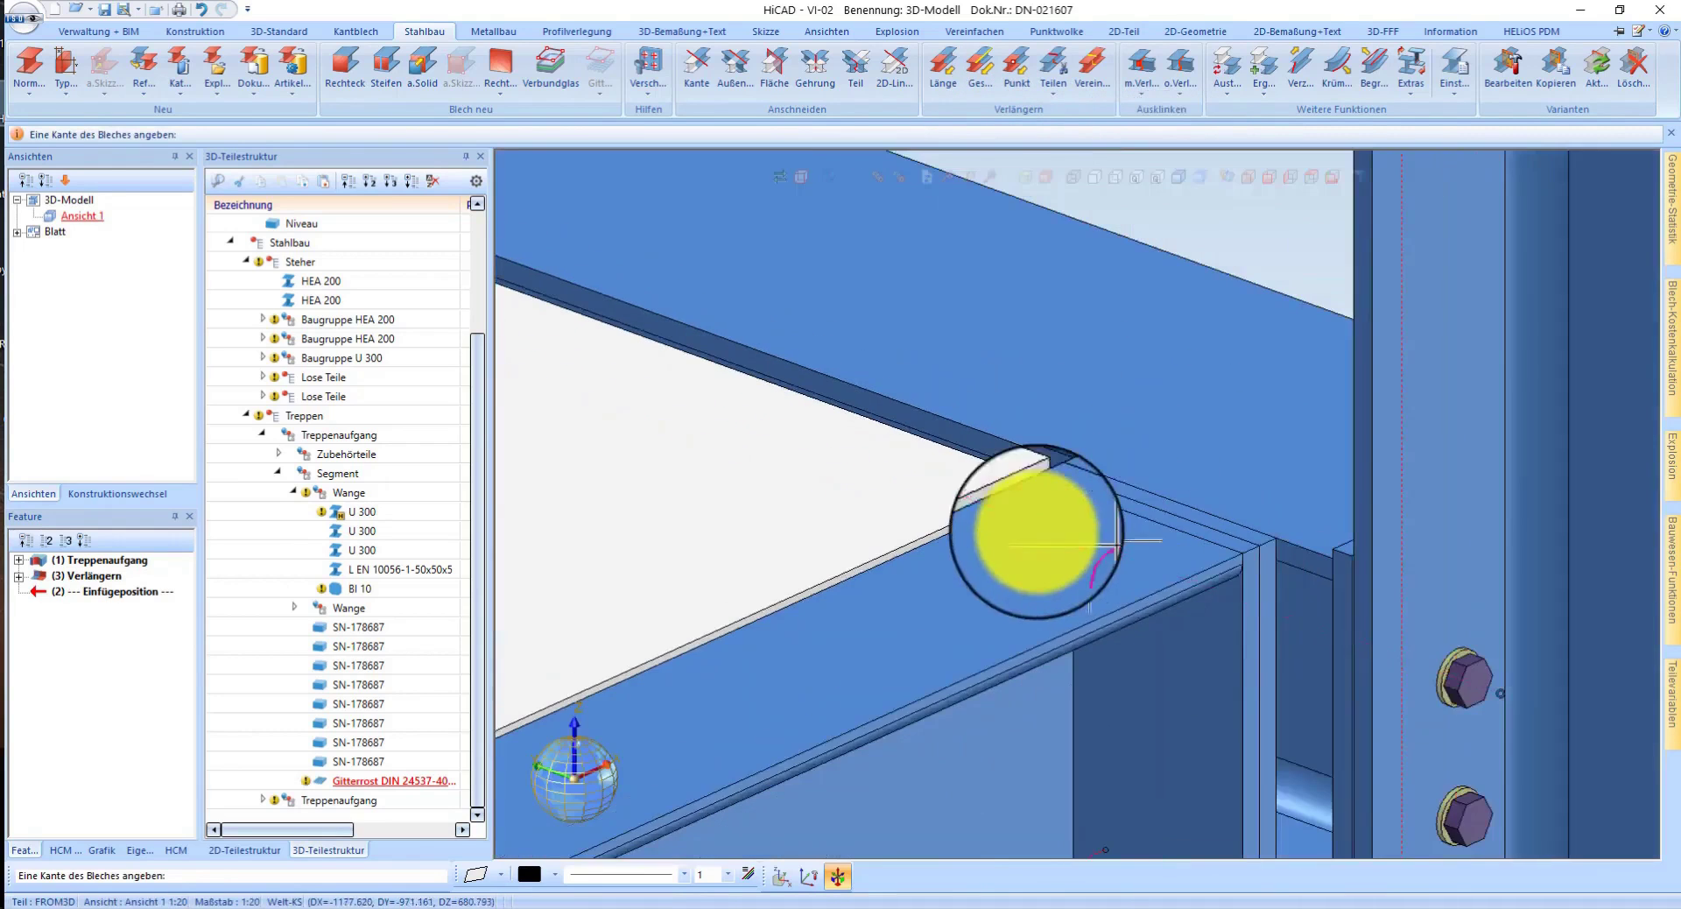
scroll(1103, 529, up, 2)
scroll(1172, 530, up, 1)
scroll(1108, 524, up, 1)
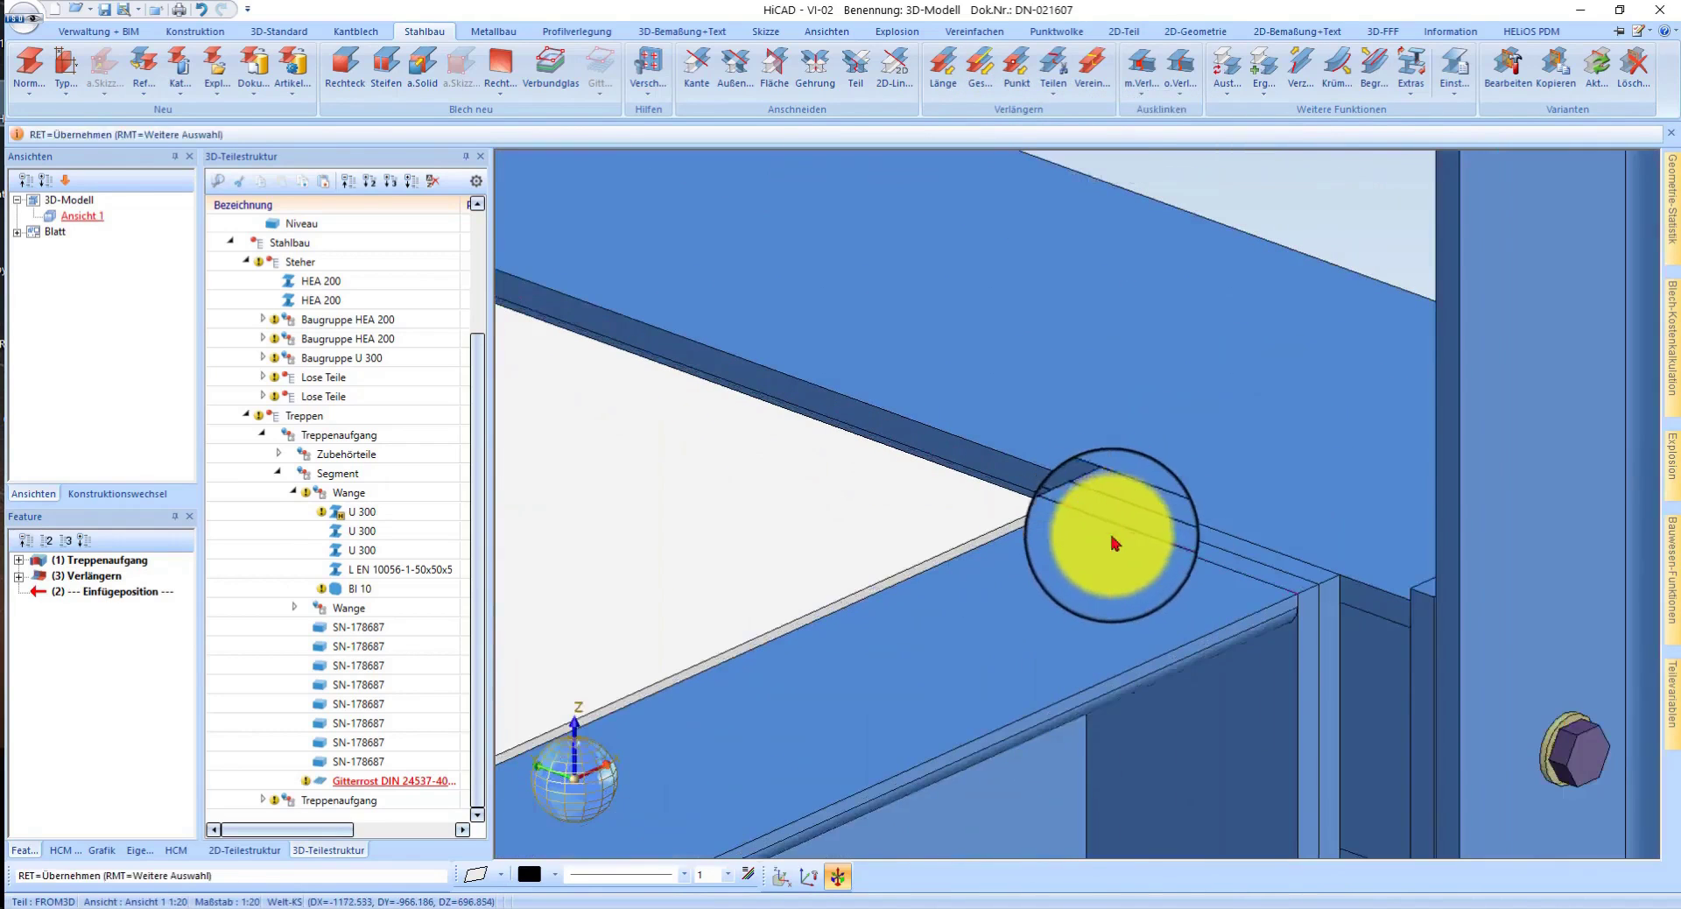
scroll(1114, 543, down, 1)
scroll(1126, 488, up, 2)
- Extend the landing plate with Verlängern up to the U 300 beam corner point
click(894, 68)
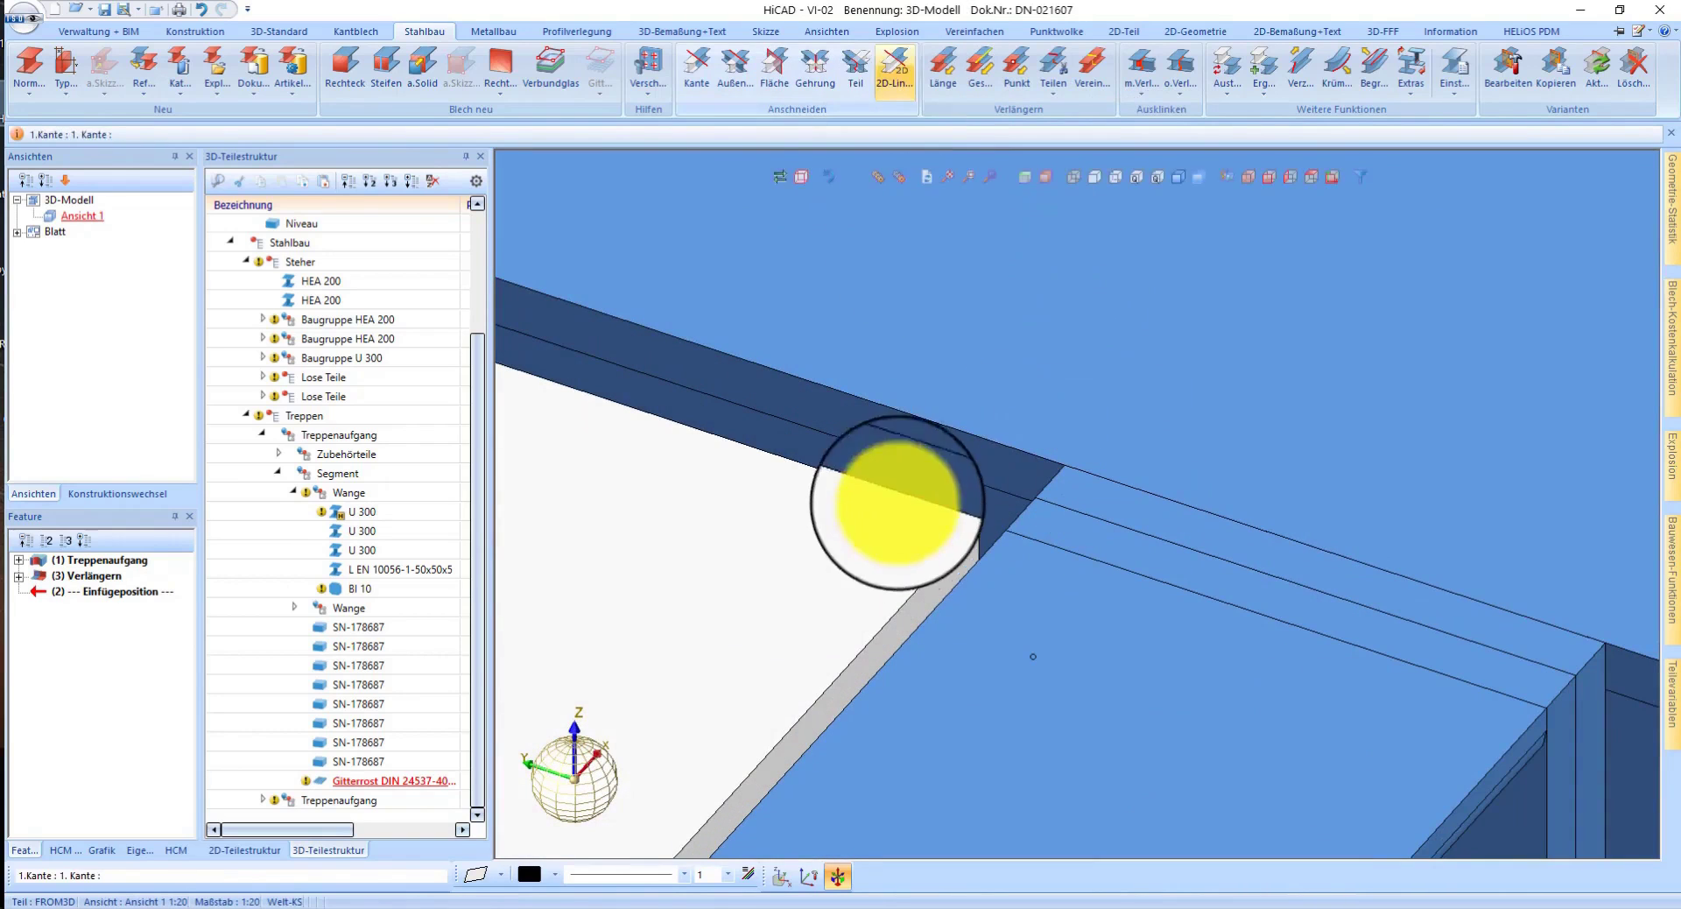
right_click(897, 502)
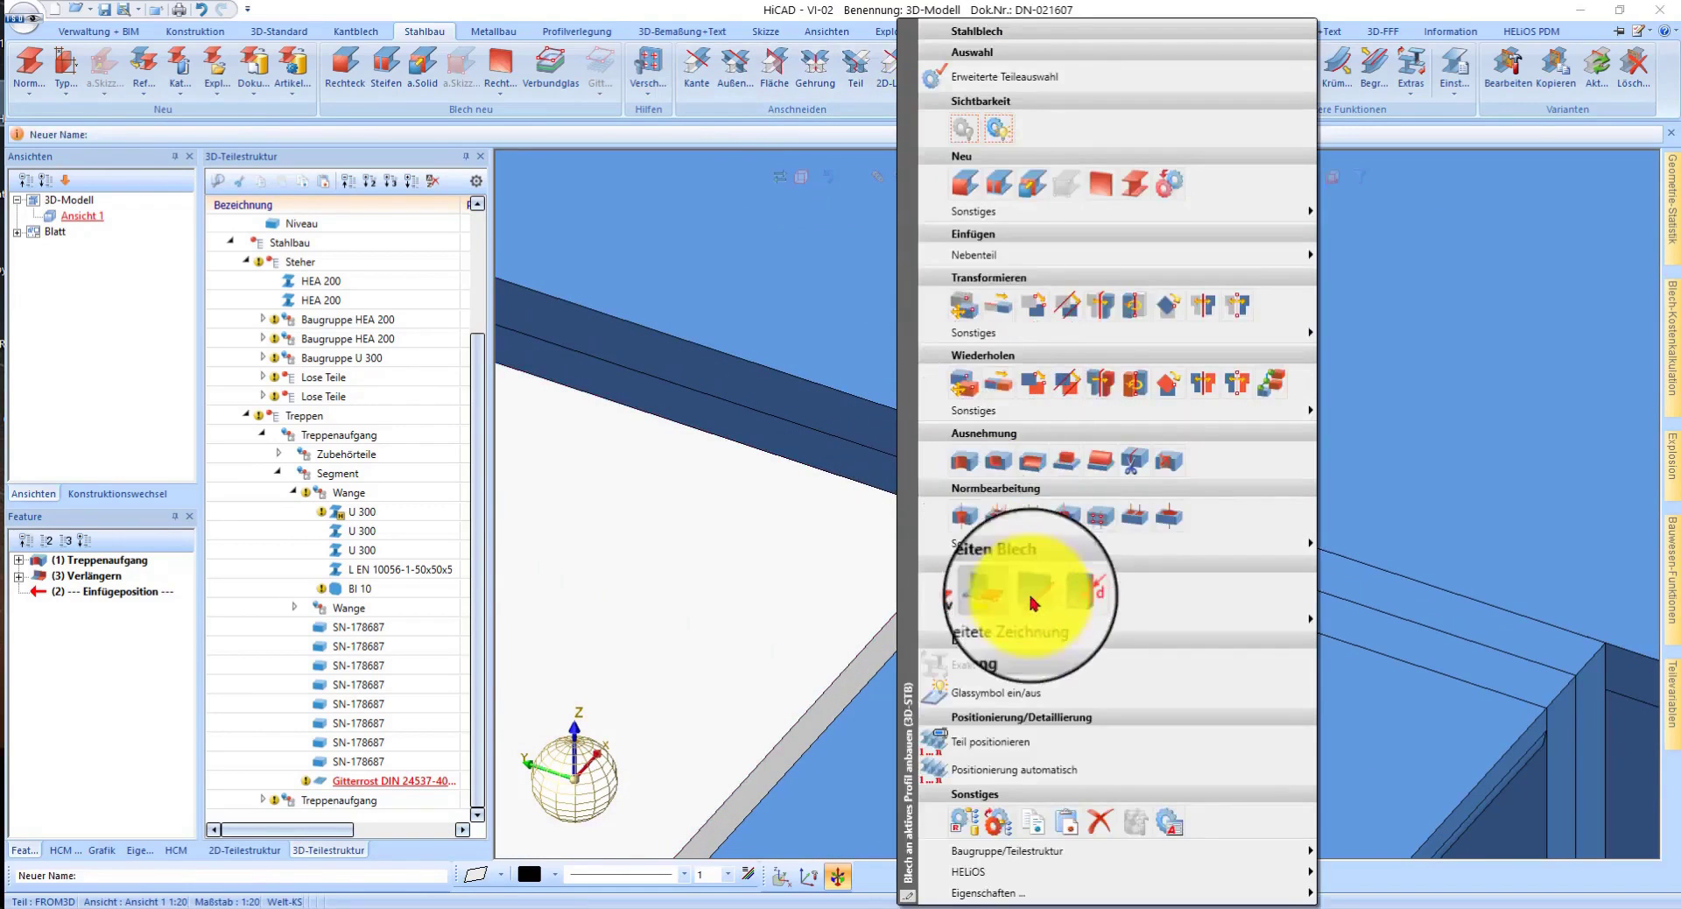
click(994, 602)
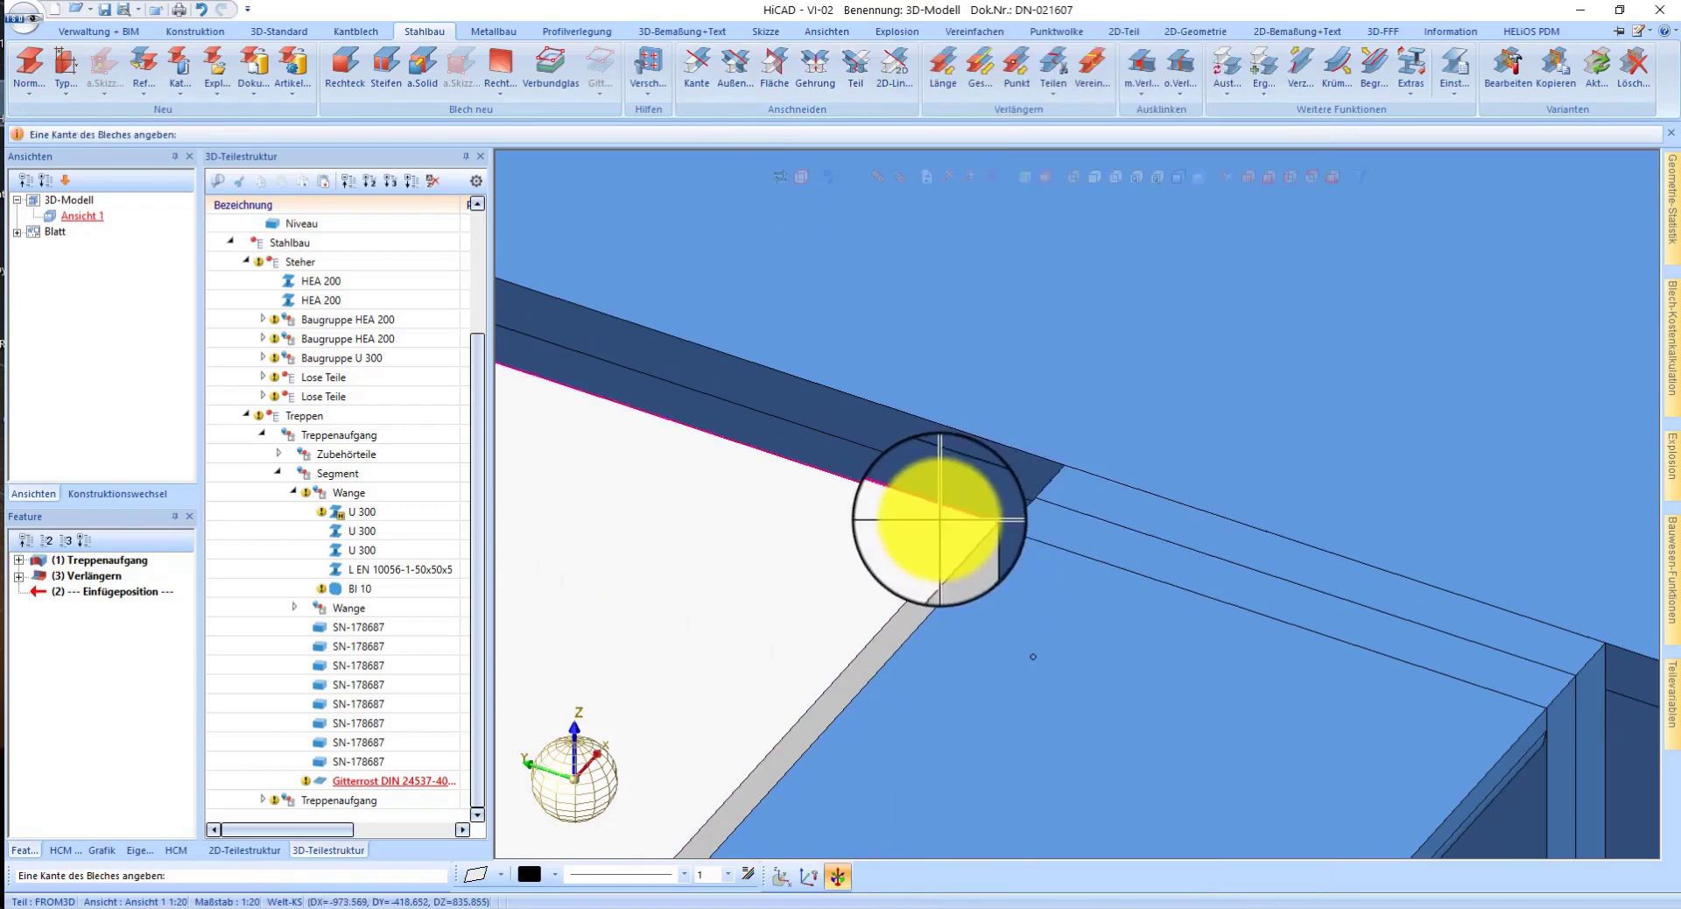
click(1083, 501)
scroll(1147, 456, down, 3)
scroll(1164, 482, down, 2)
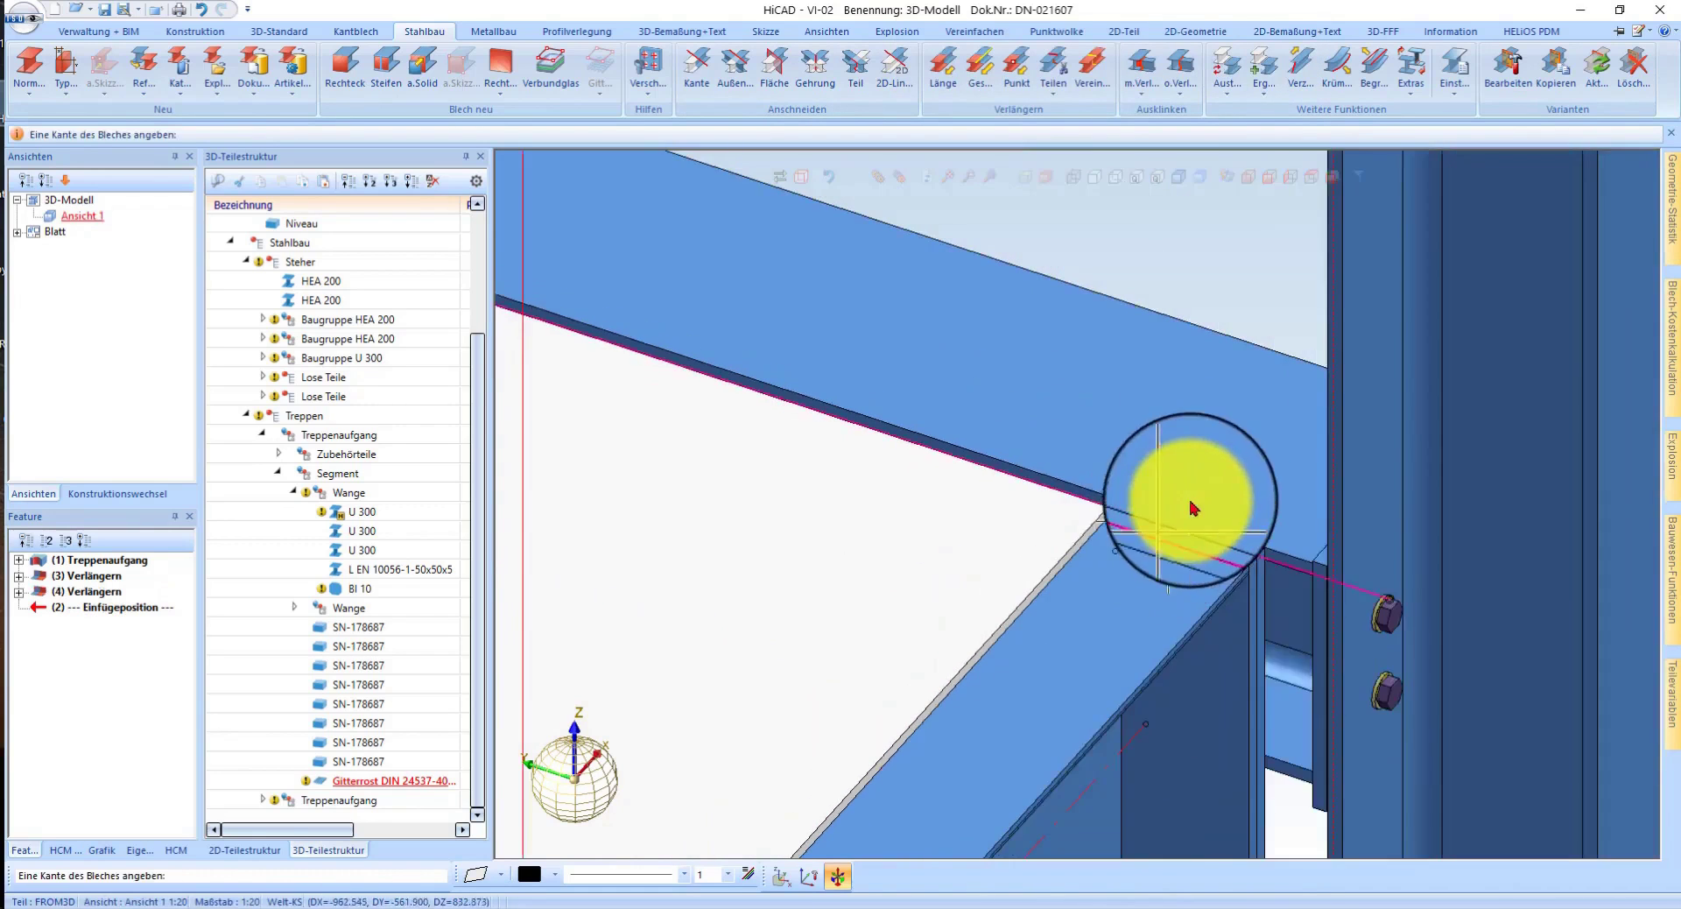
scroll(1191, 499, down, 2)
scroll(1182, 495, down, 2)
mouse_move(976, 425)
middle_down()
mouse_move(1145, 424)
mouse_move(1032, 281)
mouse_move(1018, 401)
middle_up()
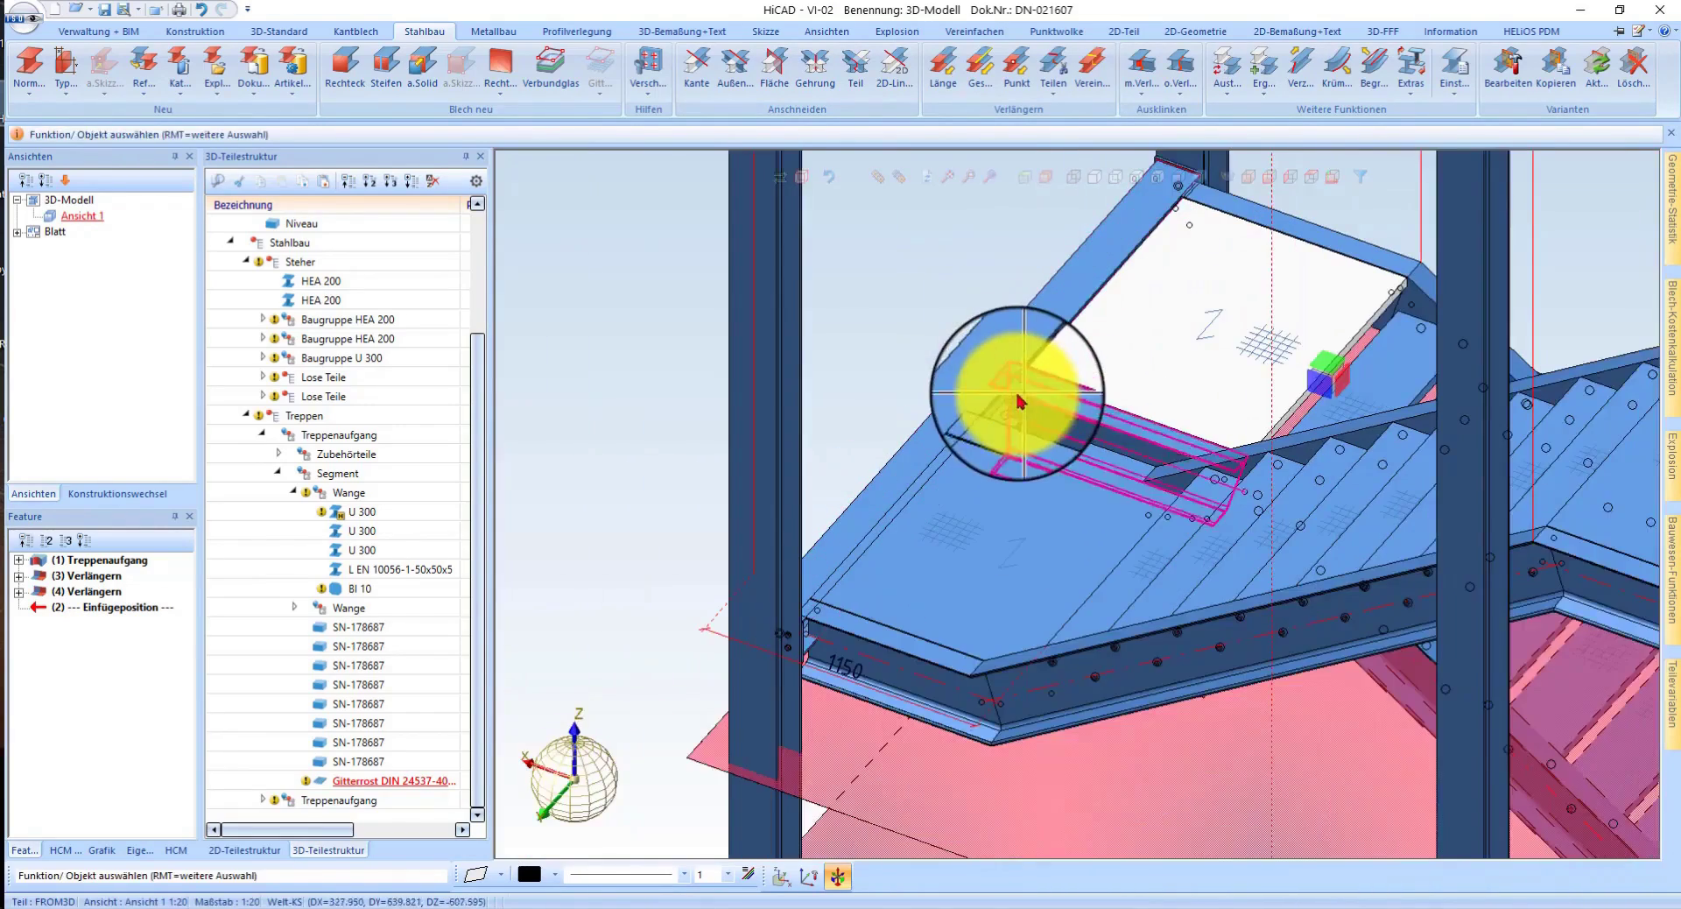
- Trim both U 300 stringer beams at the landing edge with Anschneiden an 3D-Kante
click(1007, 427)
click(832, 630)
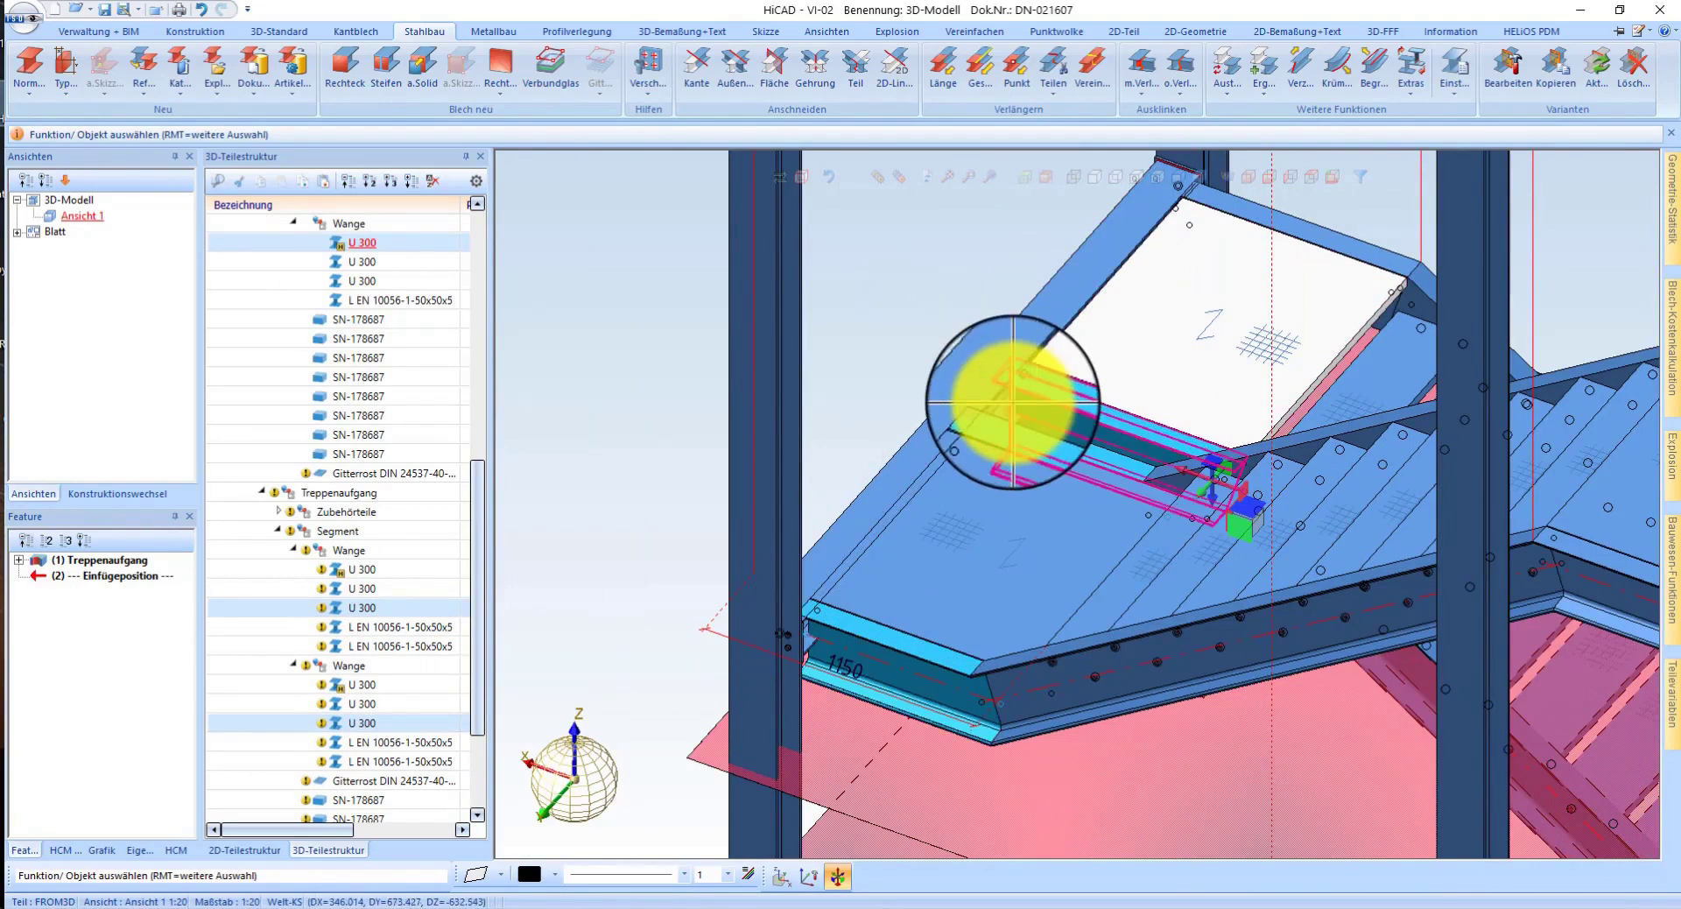
right_click(1018, 390)
click(1115, 581)
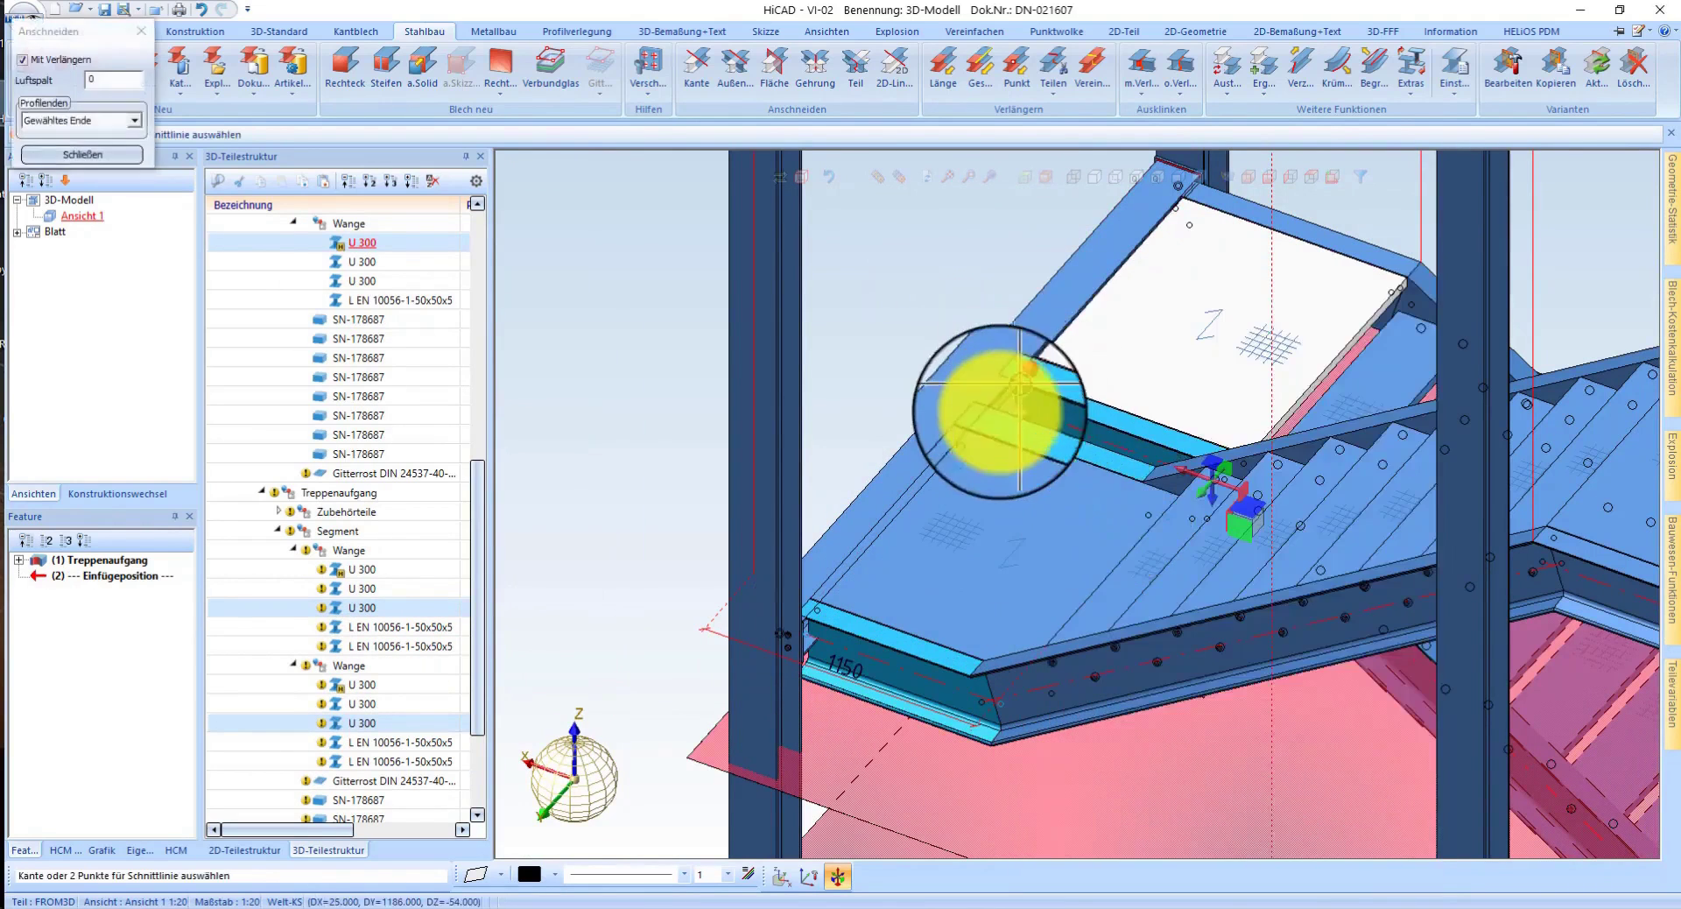
scroll(998, 391, up, 3)
click(998, 392)
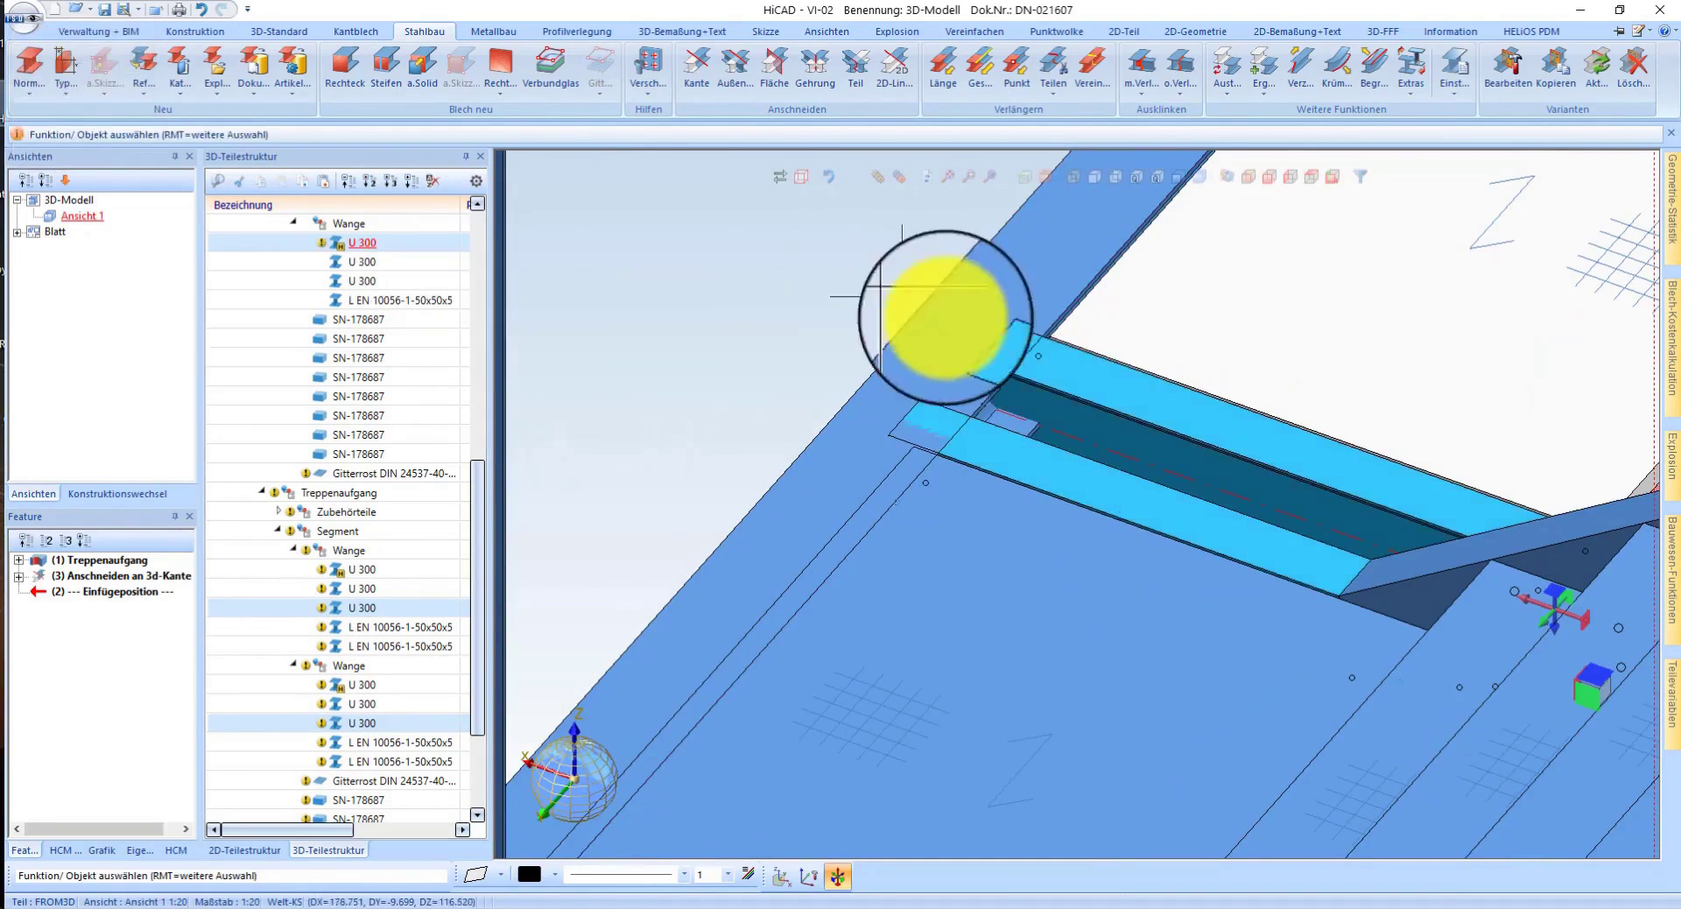
scroll(1058, 360, up, 2)
right_click(1042, 375)
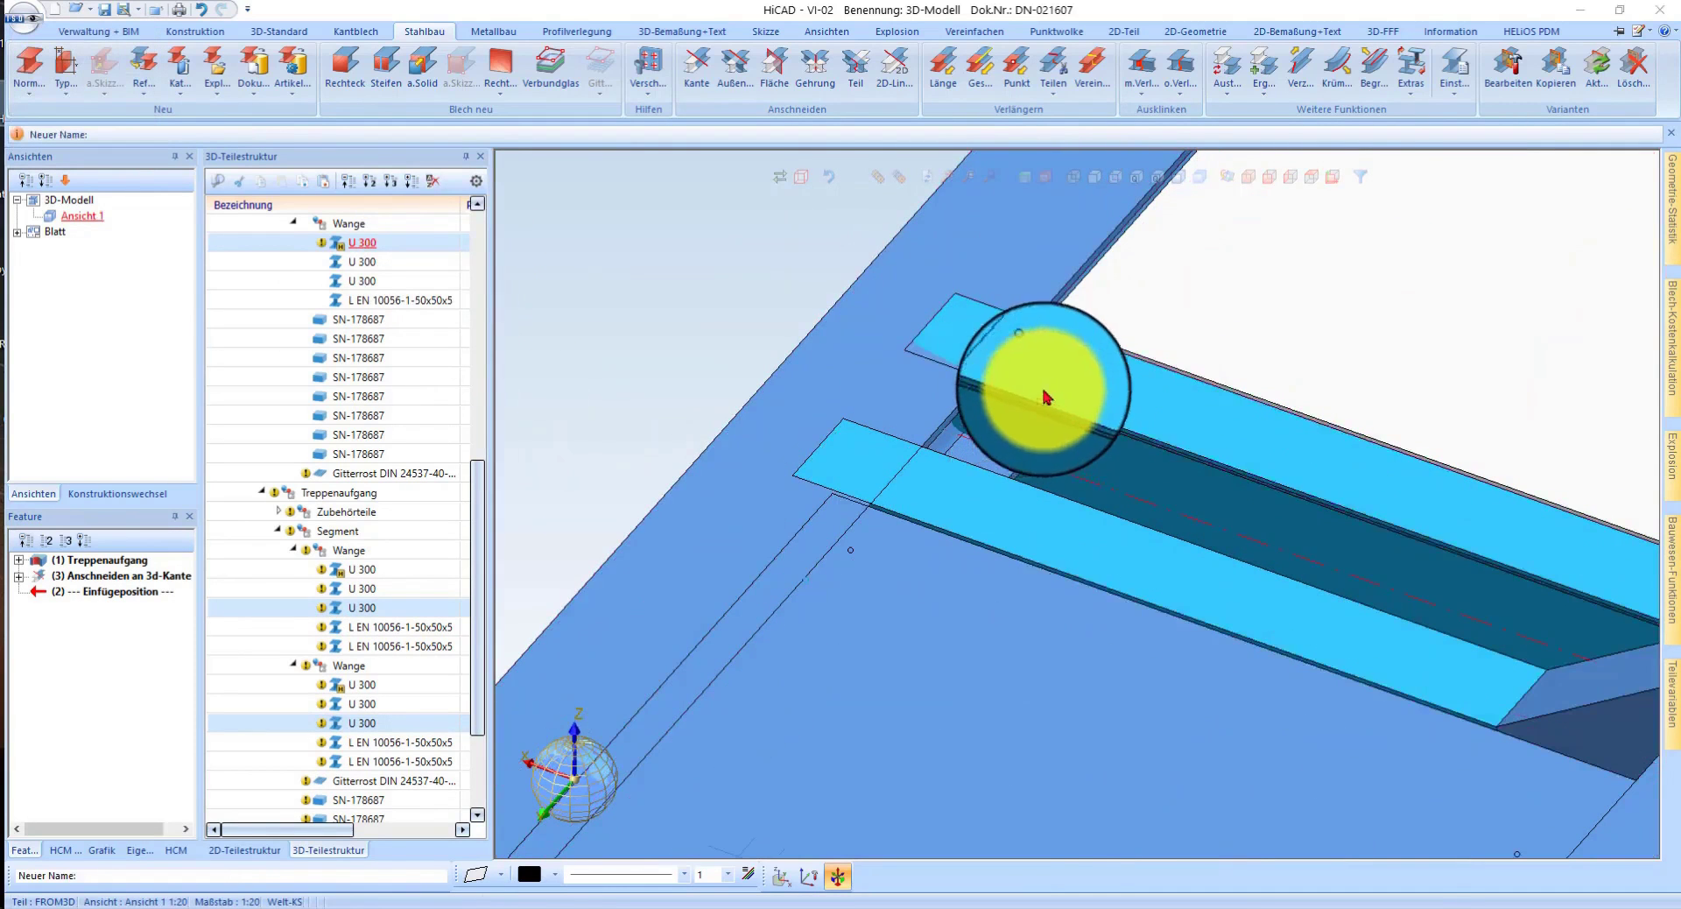
click(1144, 613)
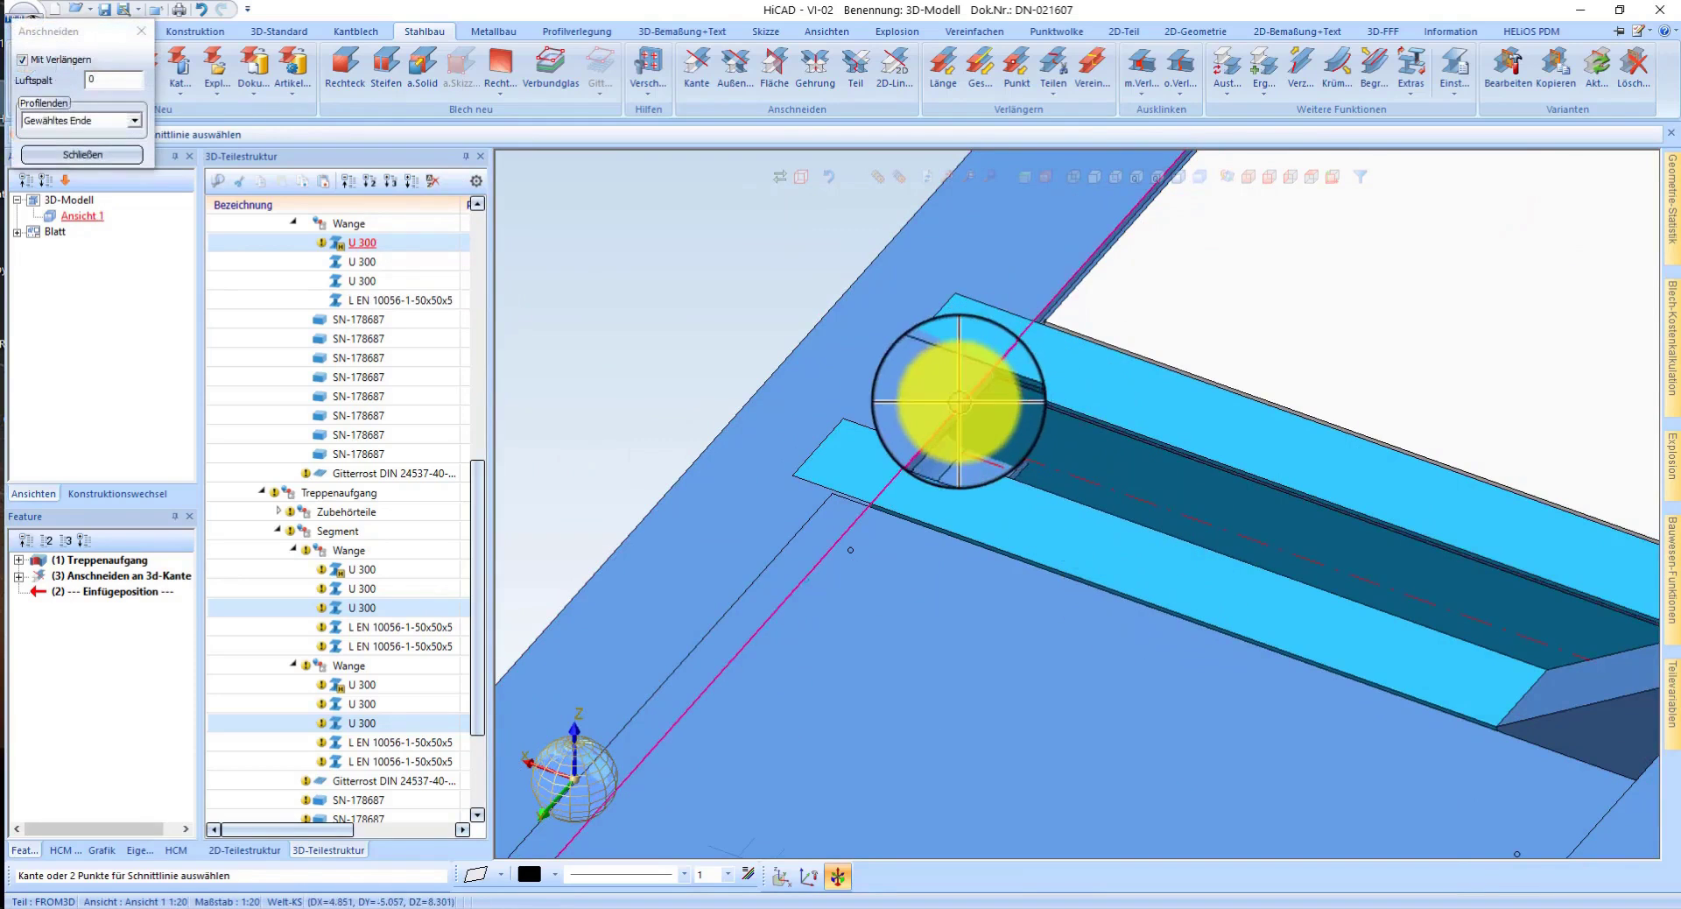
click(960, 402)
scroll(964, 357, down, 2)
scroll(942, 356, up, 2)
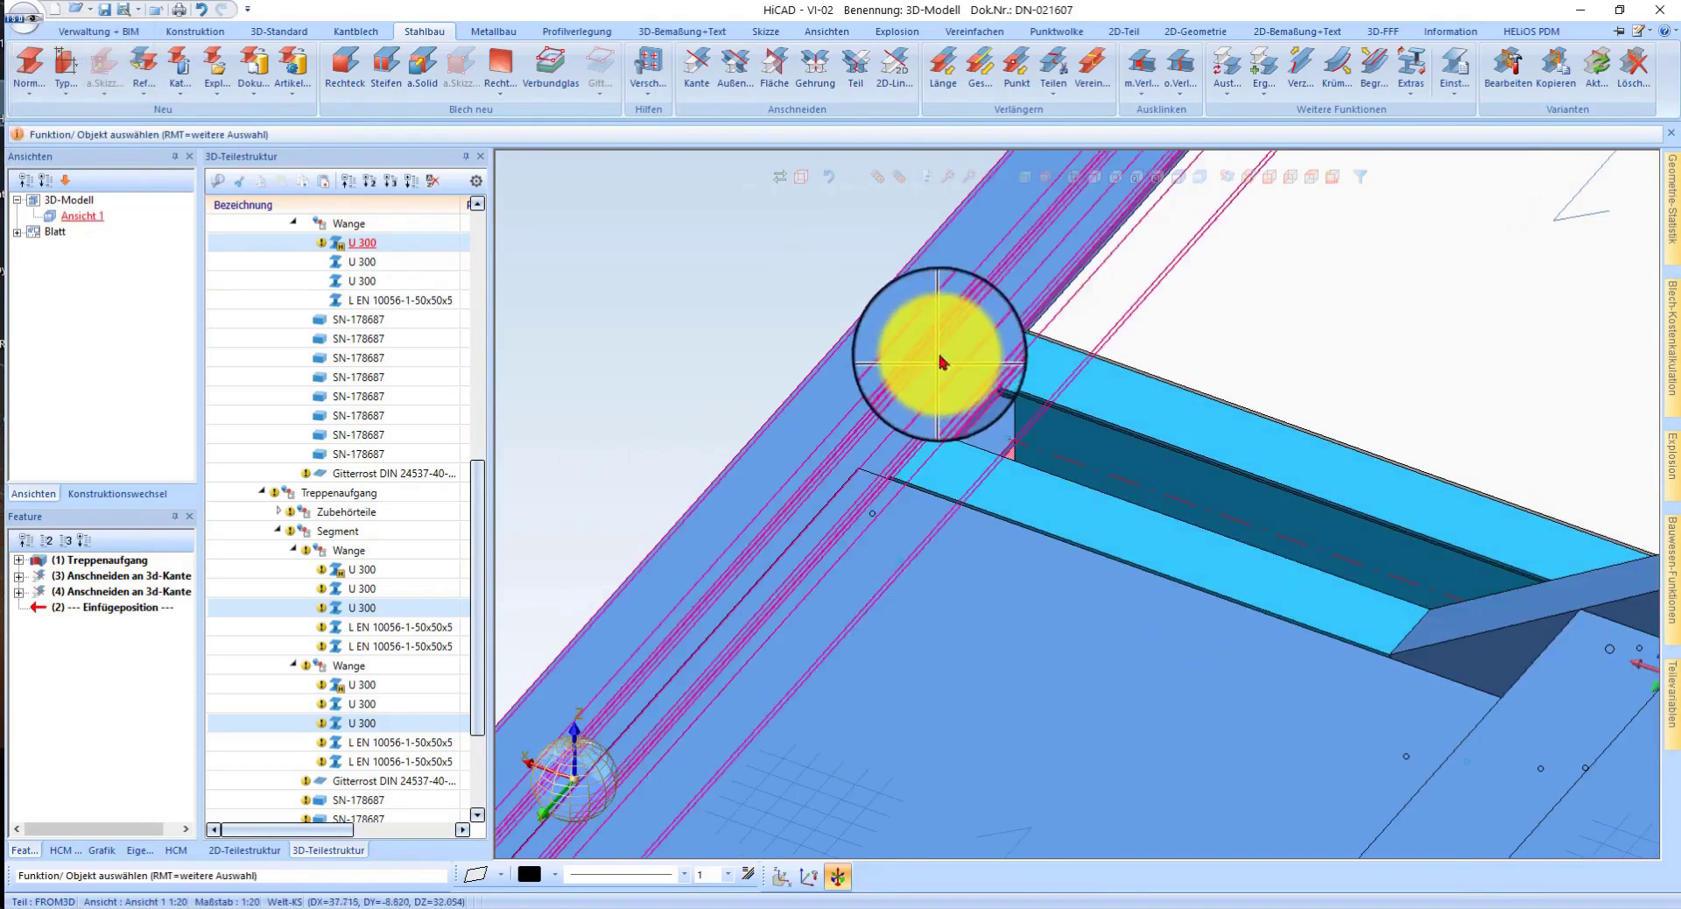
- Add Bl 10 rectangular end plates to the first three U 300 profile ends
click(346, 71)
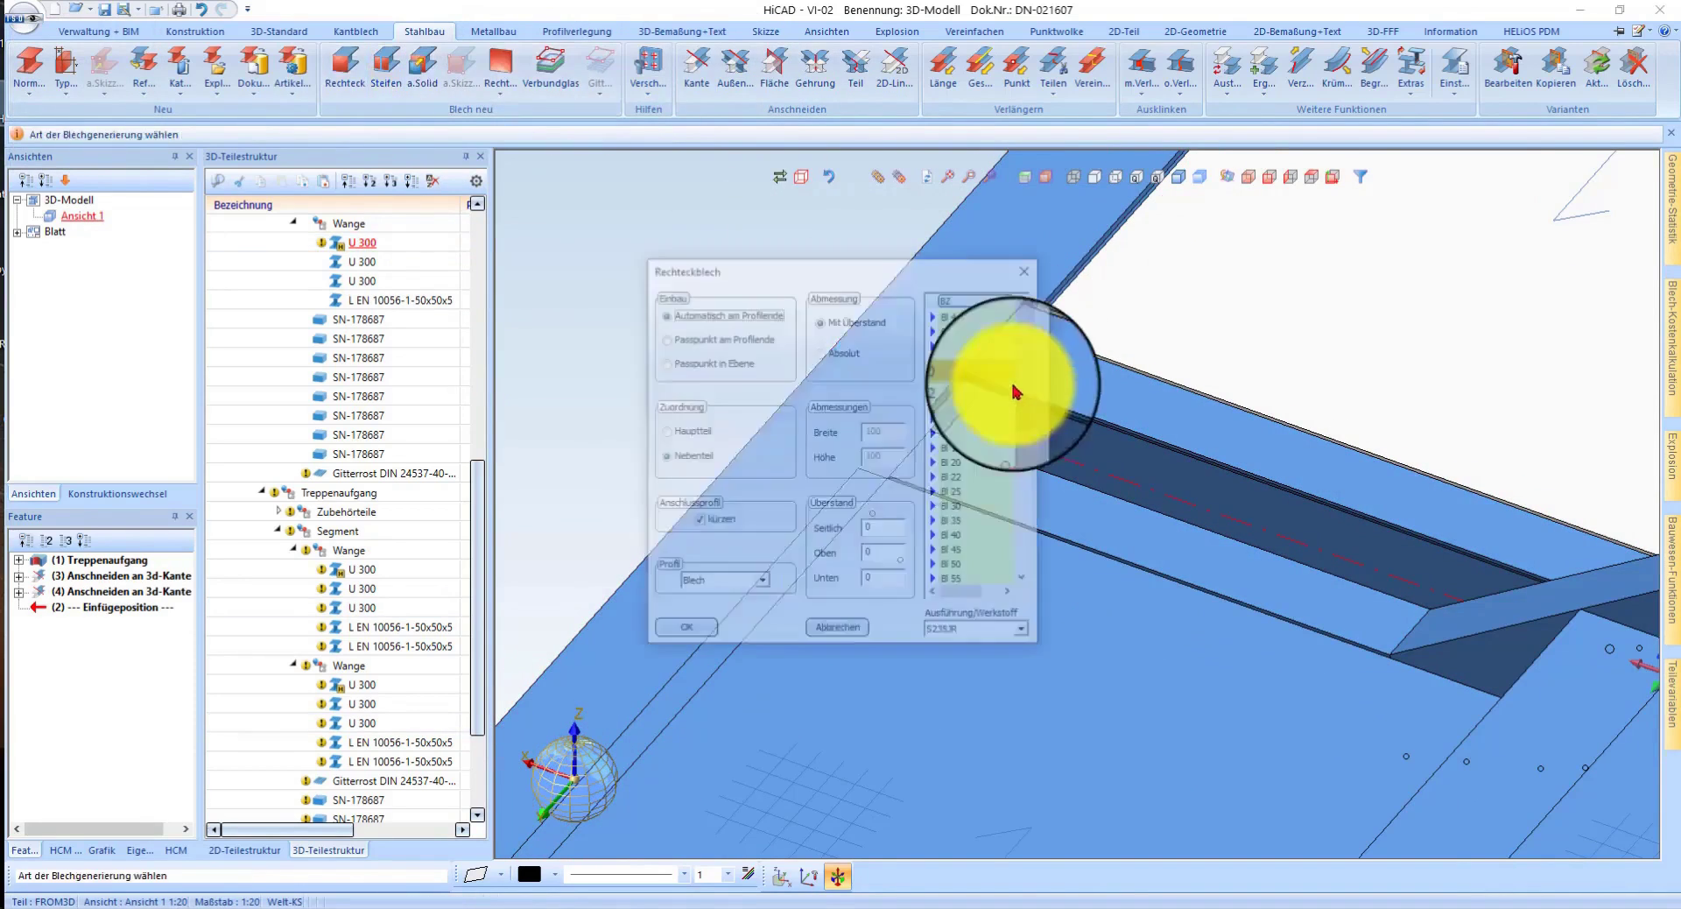
click(683, 633)
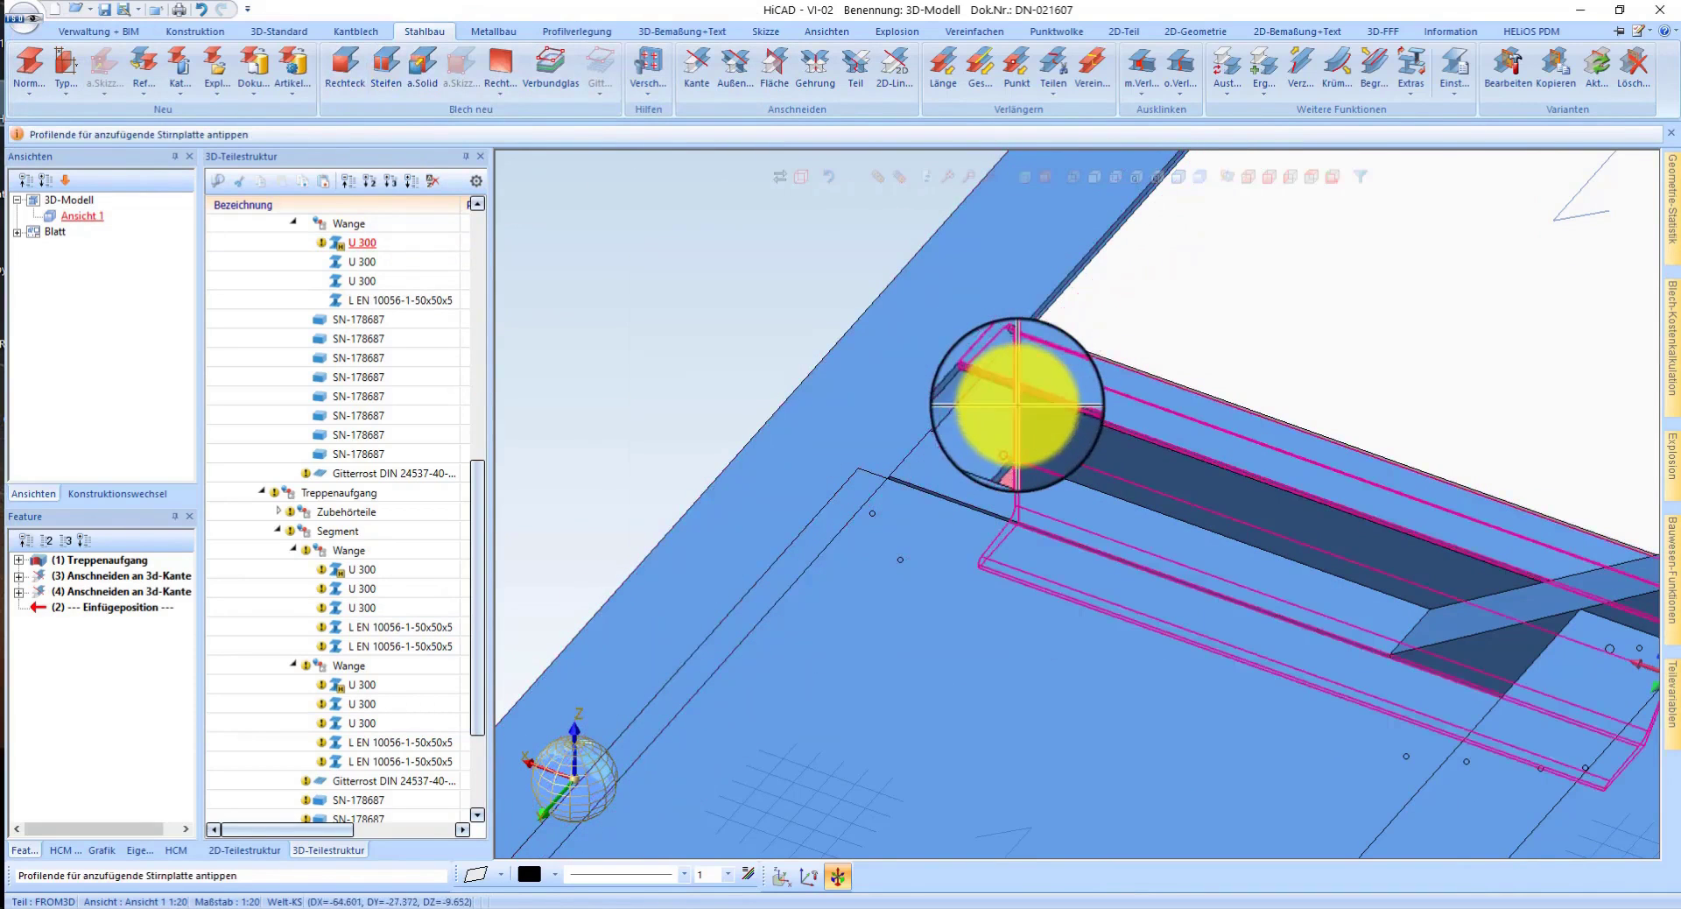
click(1019, 388)
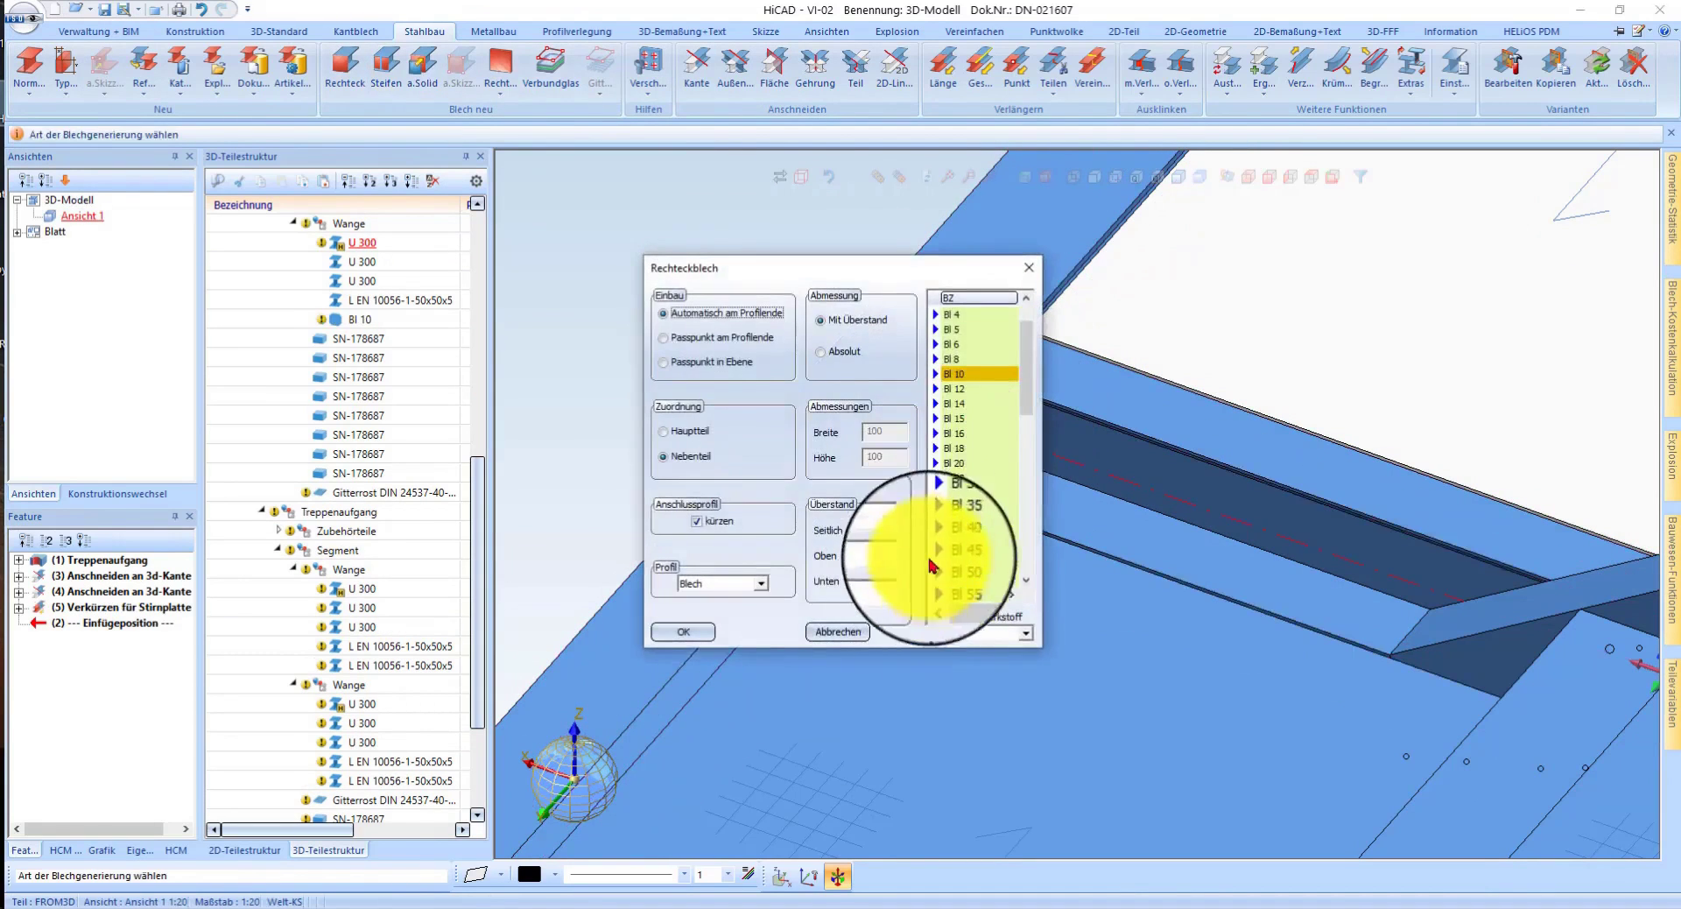
key(Return)
click(1036, 374)
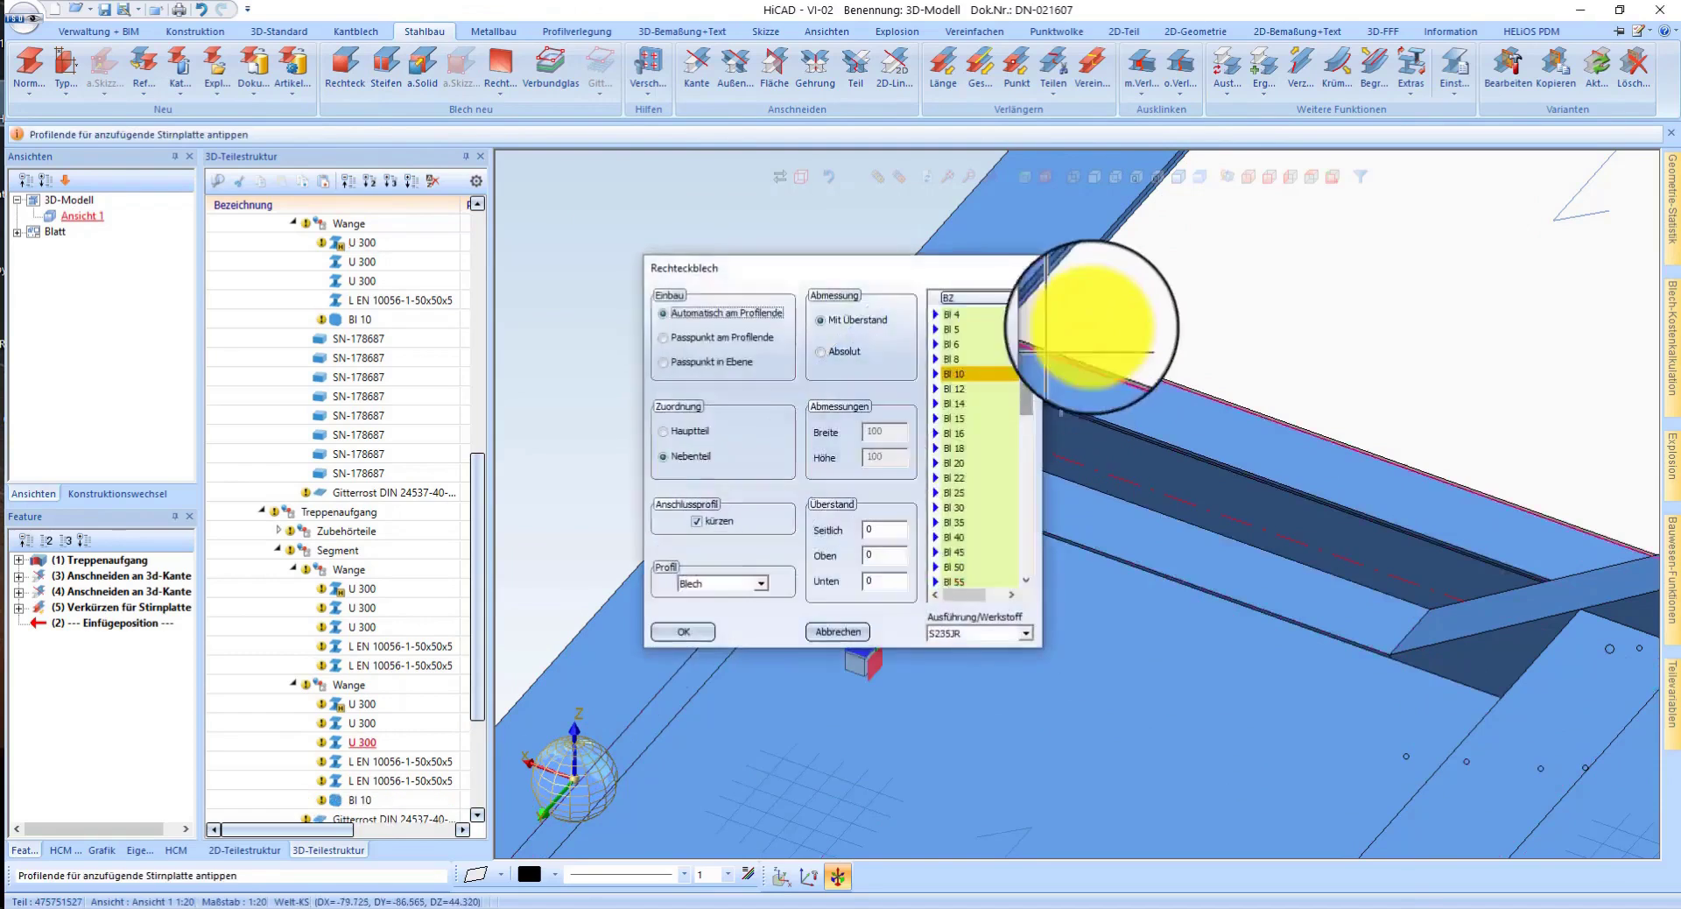
key(Return)
click(845, 577)
key(Return)
click(888, 585)
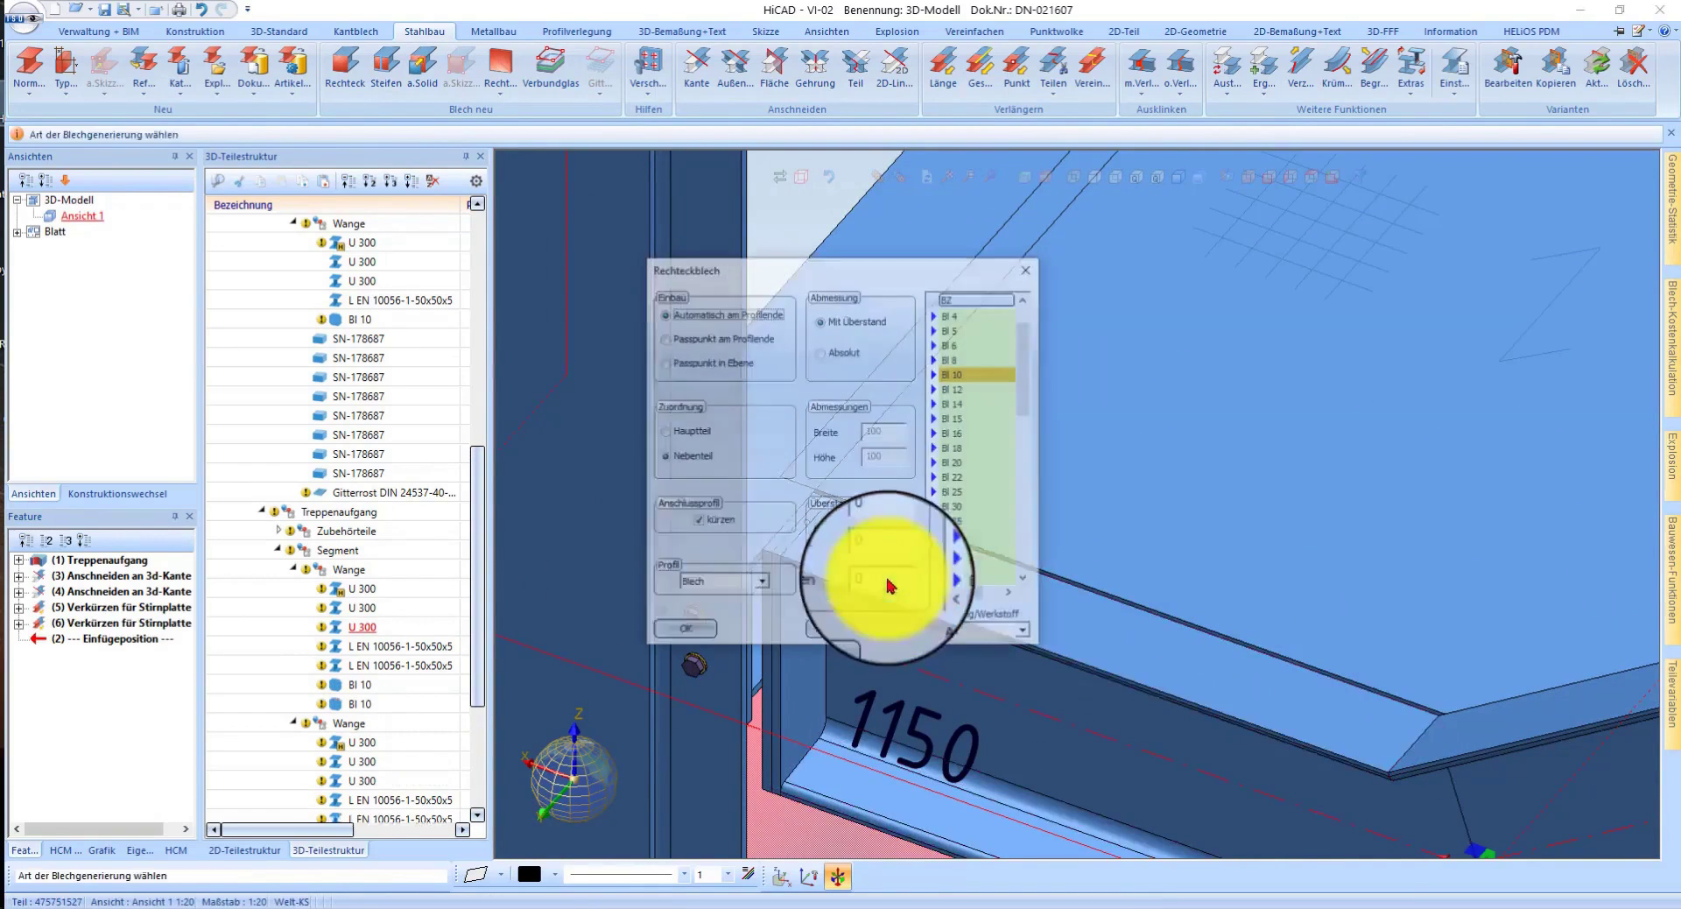
- Add Bl 10 end plates to the remaining profile ends and activate Baugruppe U 300
scroll(1067, 414, up, 3)
scroll(1108, 376, up, 3)
scroll(1114, 370, up, 1)
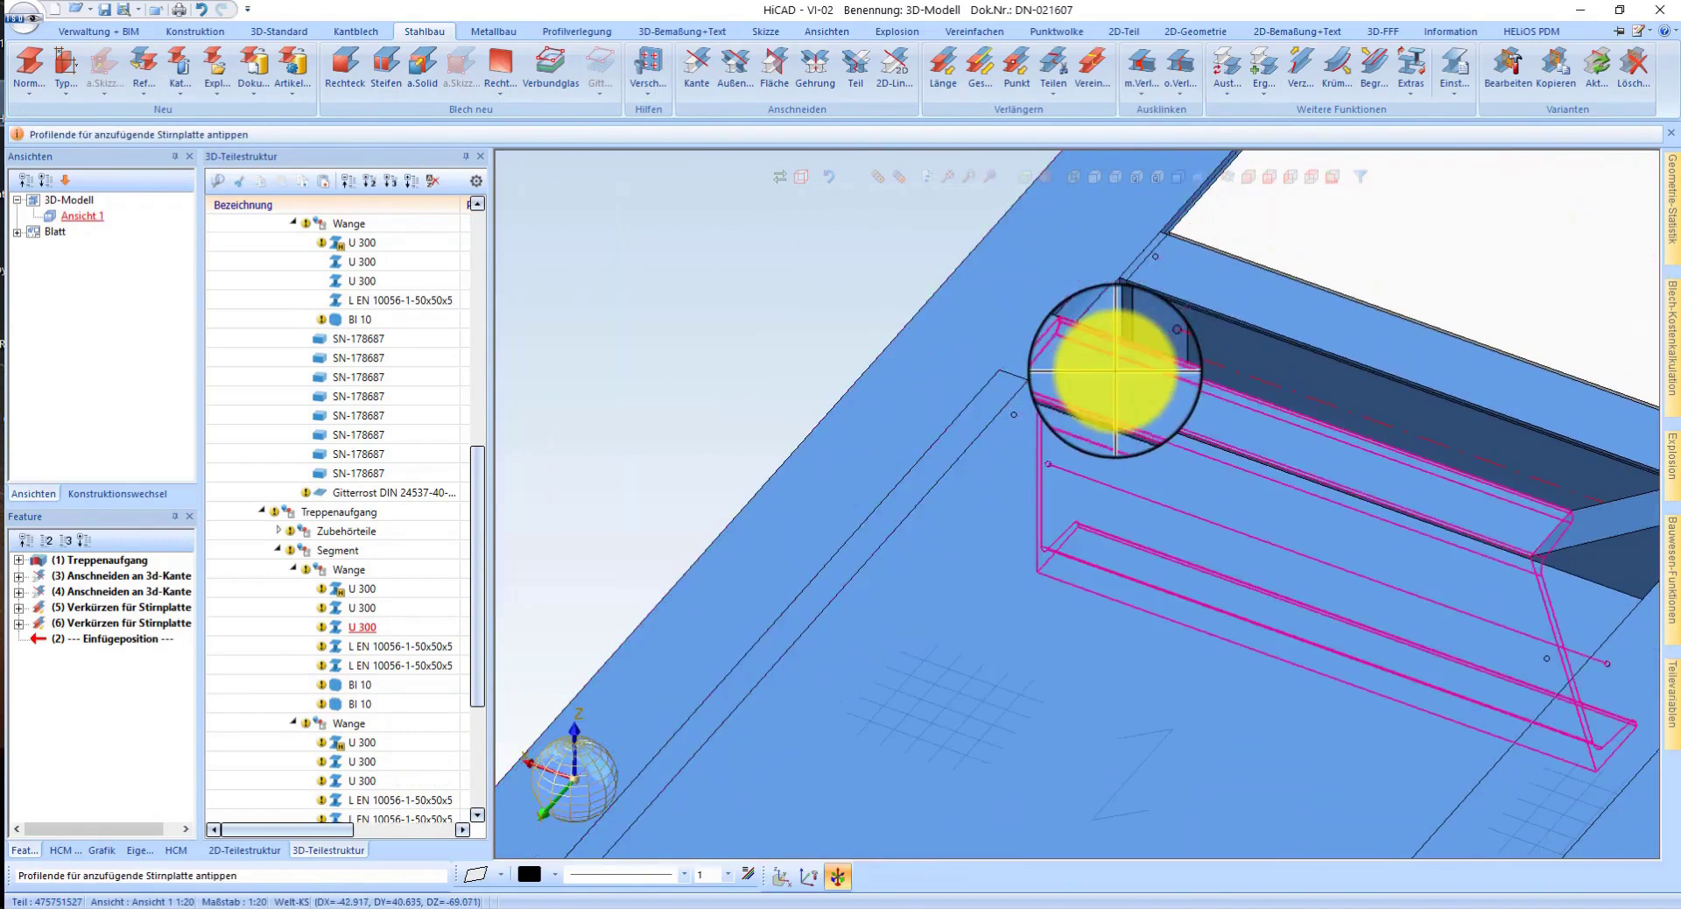
click(1138, 369)
key(Return)
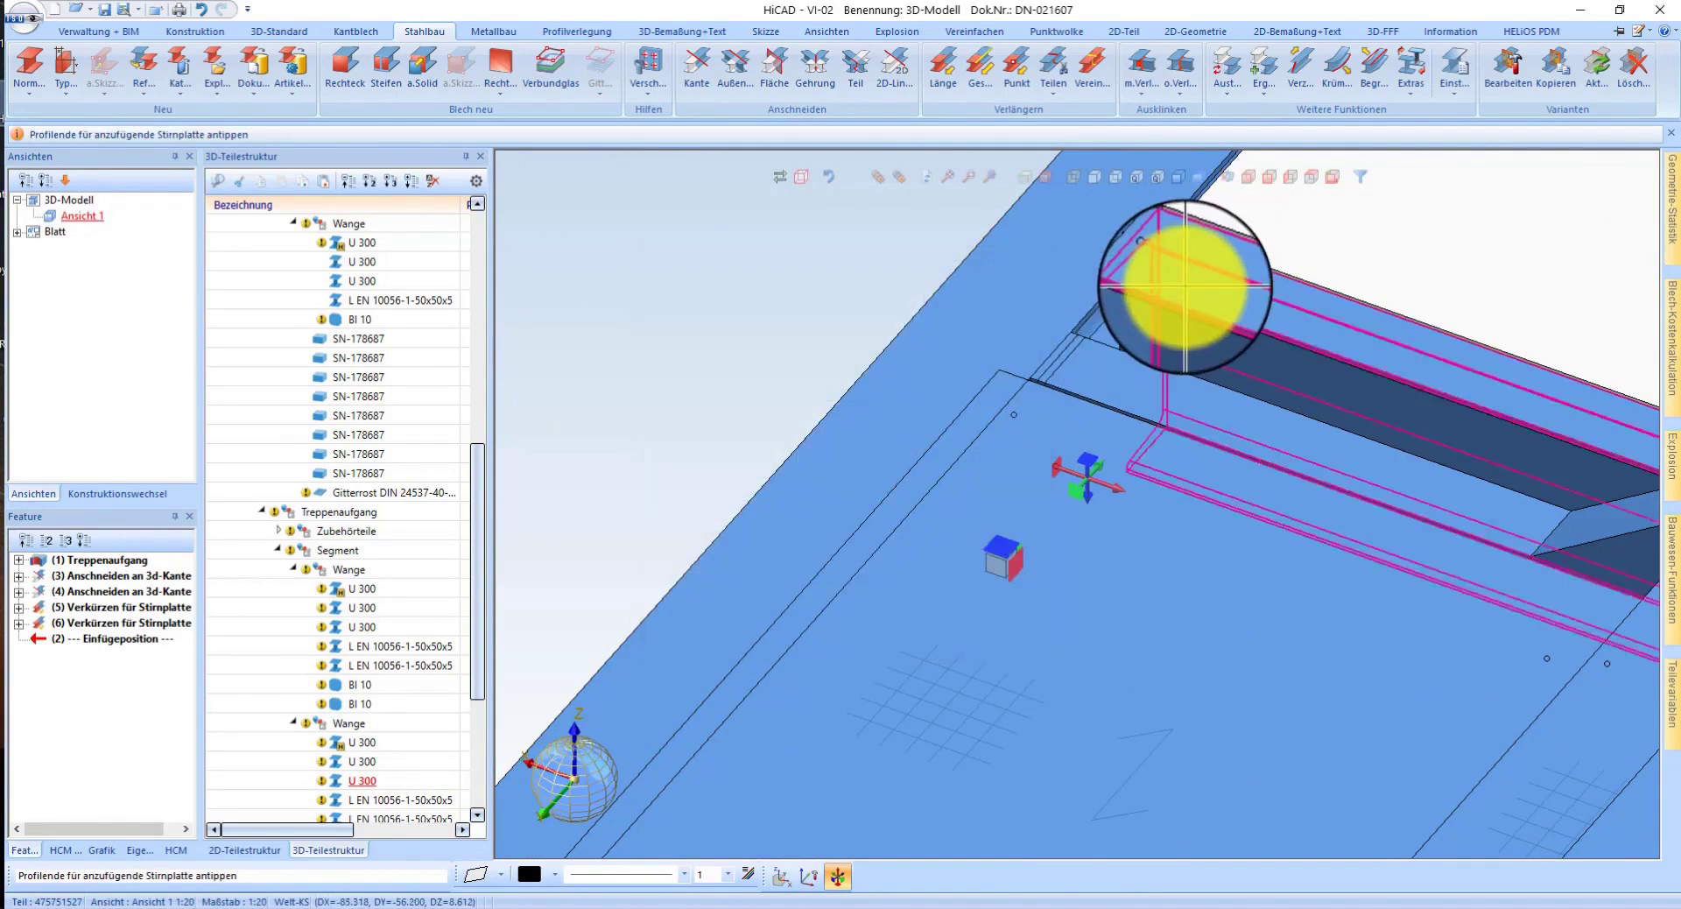
click(1152, 402)
key(Return)
scroll(1031, 488, down, 3)
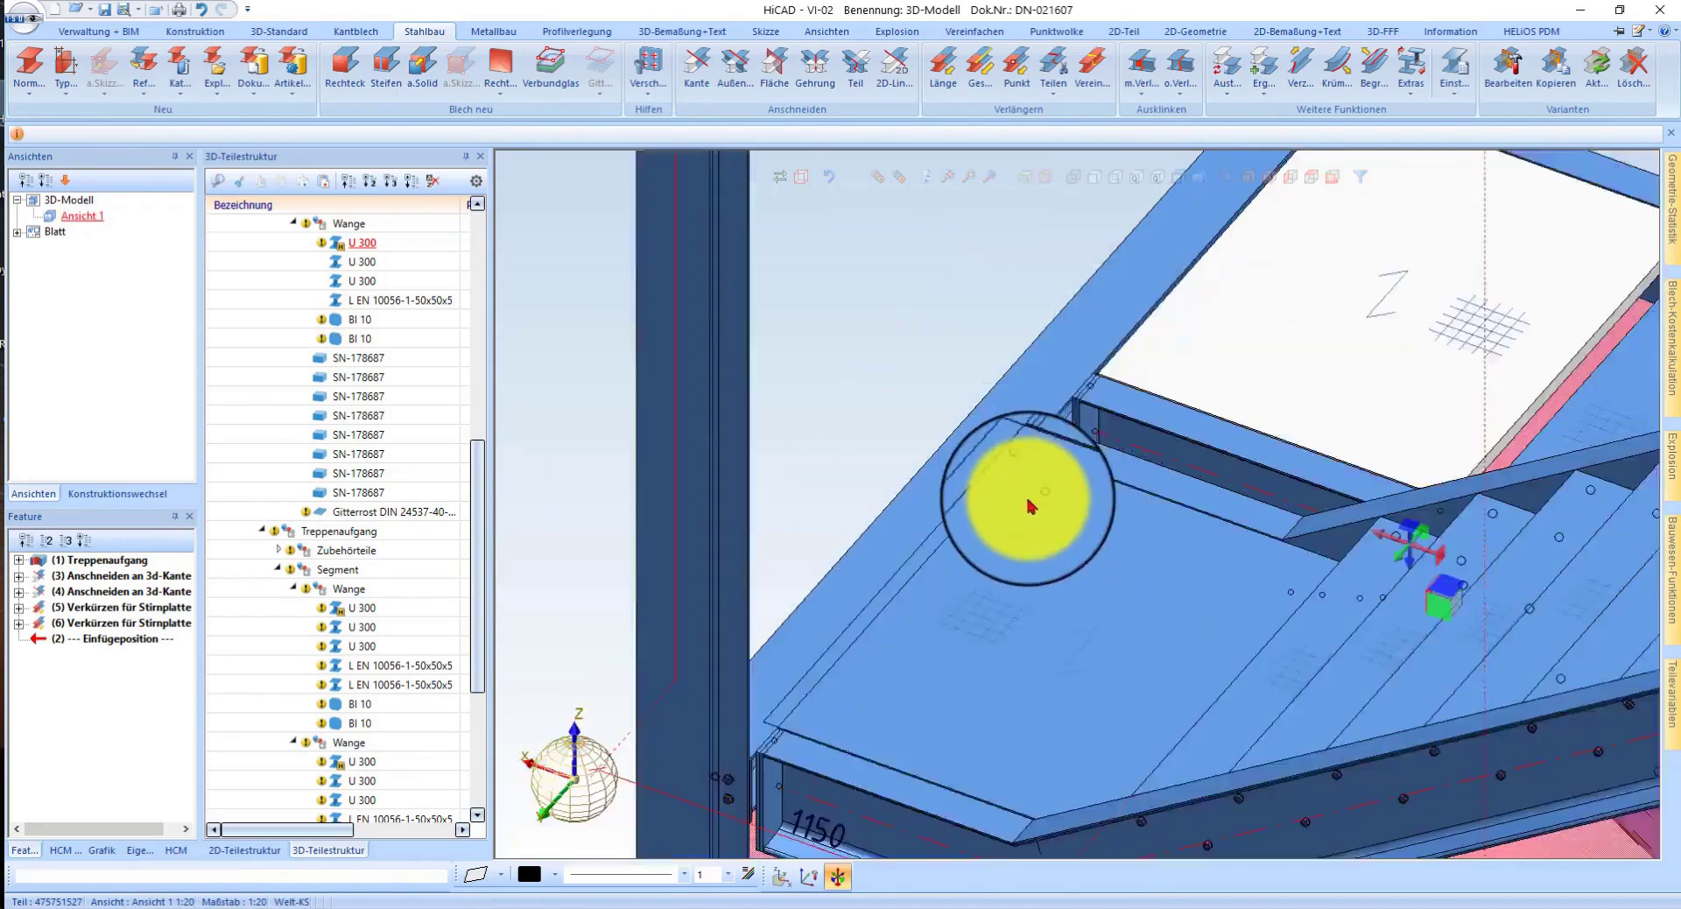
scroll(1126, 394, up, 2)
scroll(998, 382, up, 2)
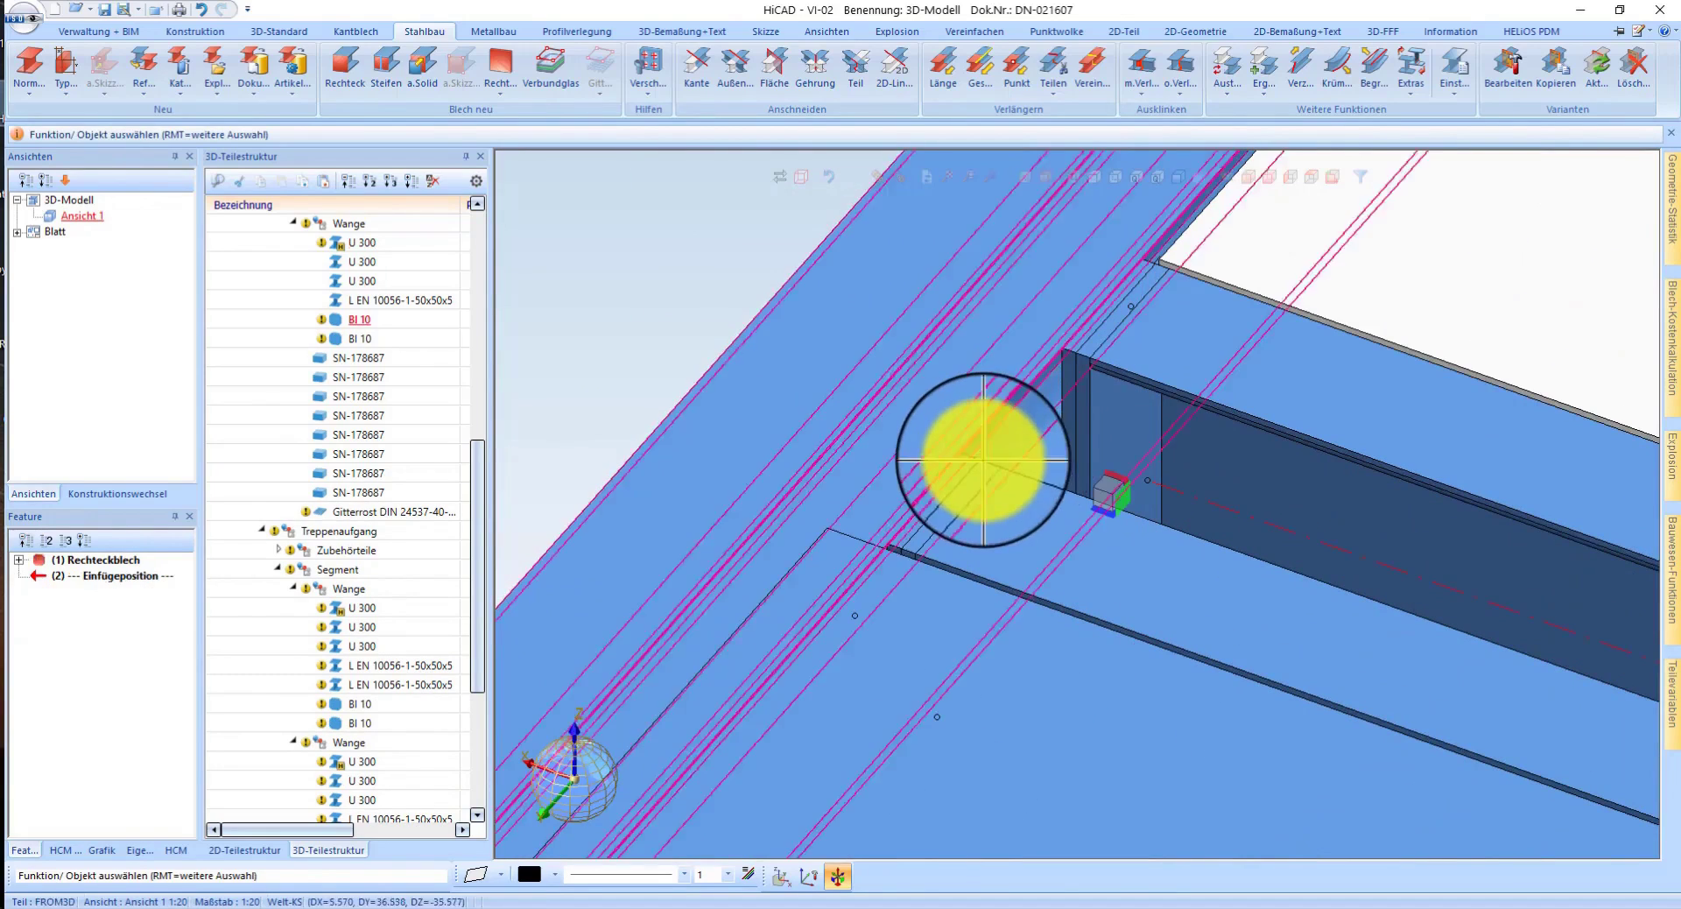
scroll(1016, 469, down, 2)
scroll(856, 676, up, 2)
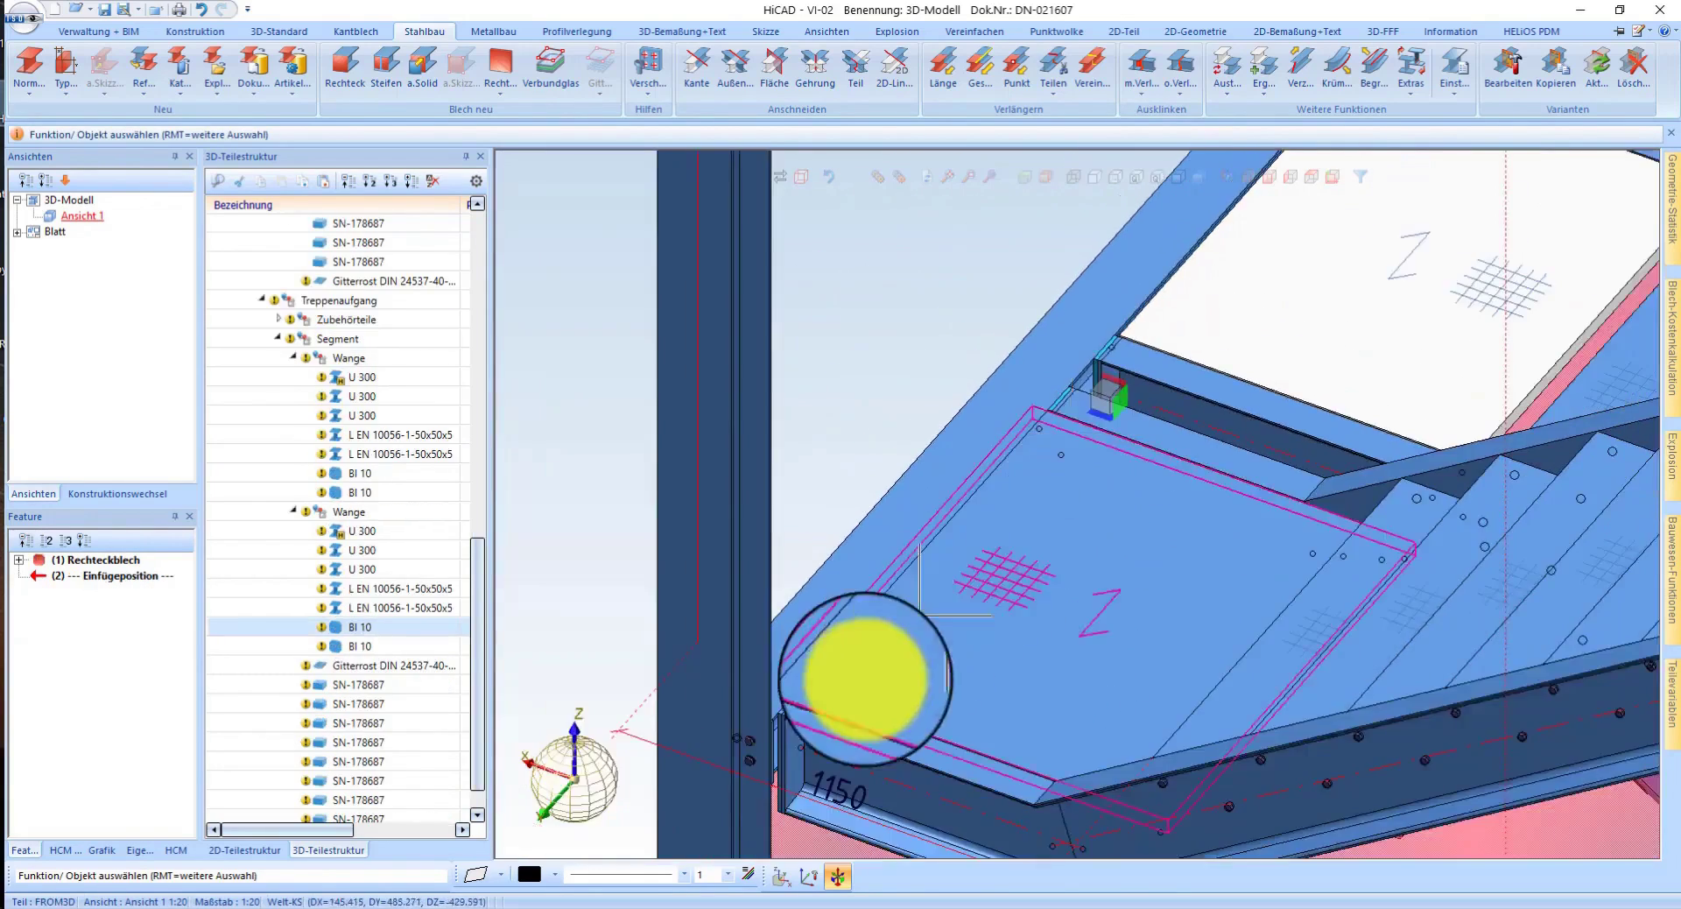
scroll(876, 627, up, 2)
scroll(911, 584, up, 1)
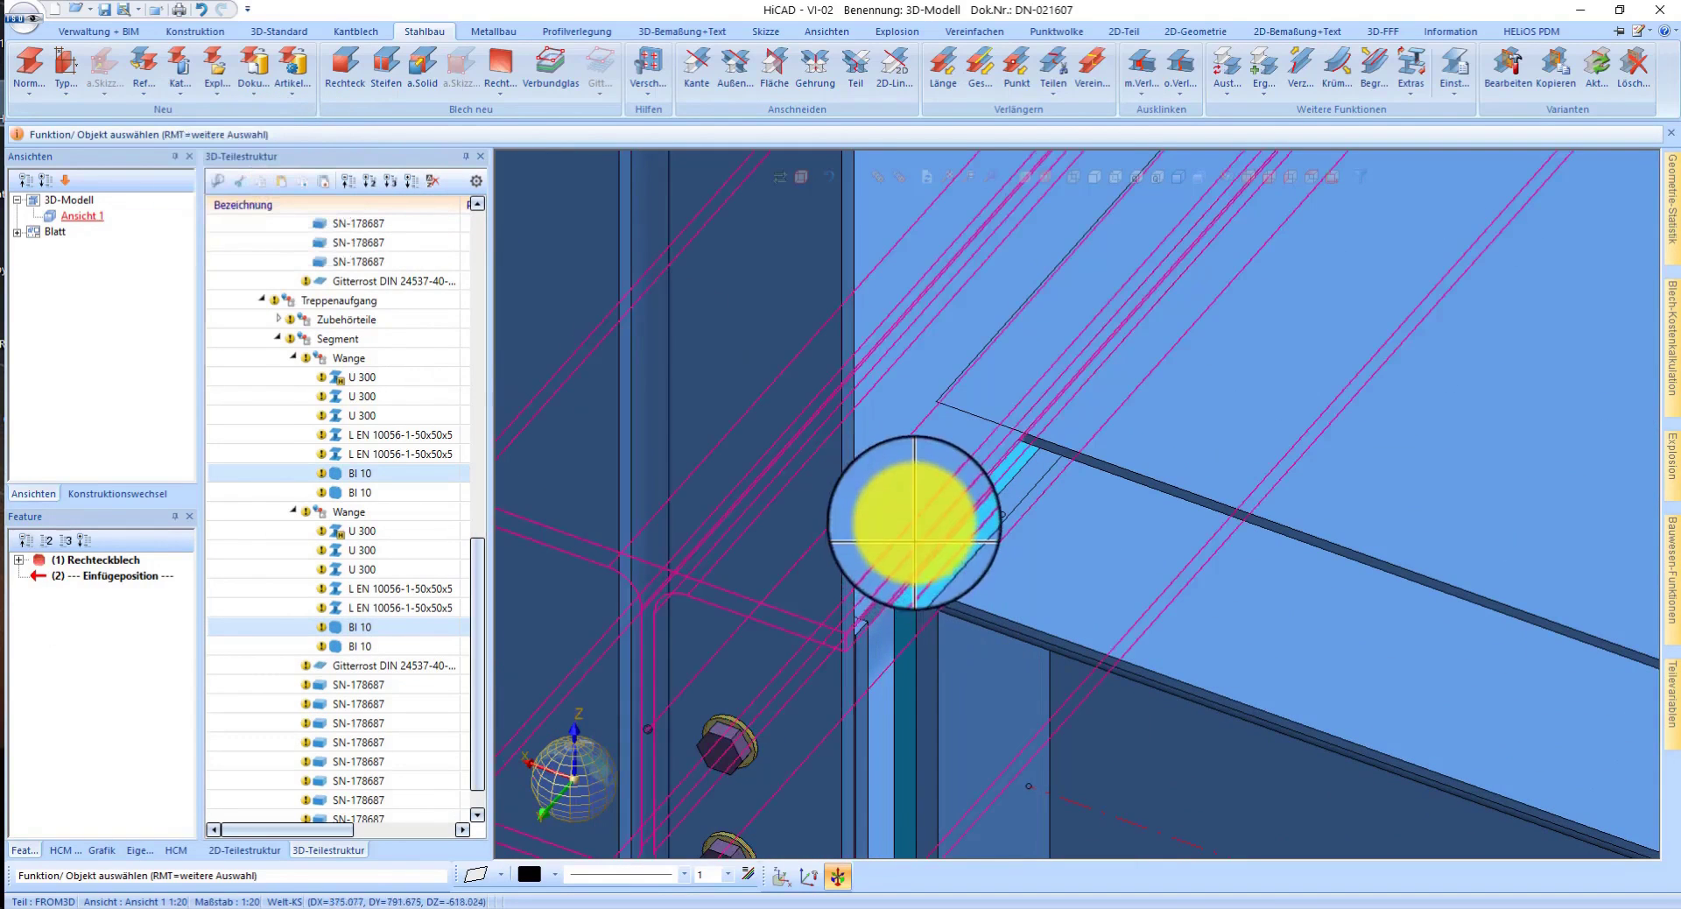
click(887, 579)
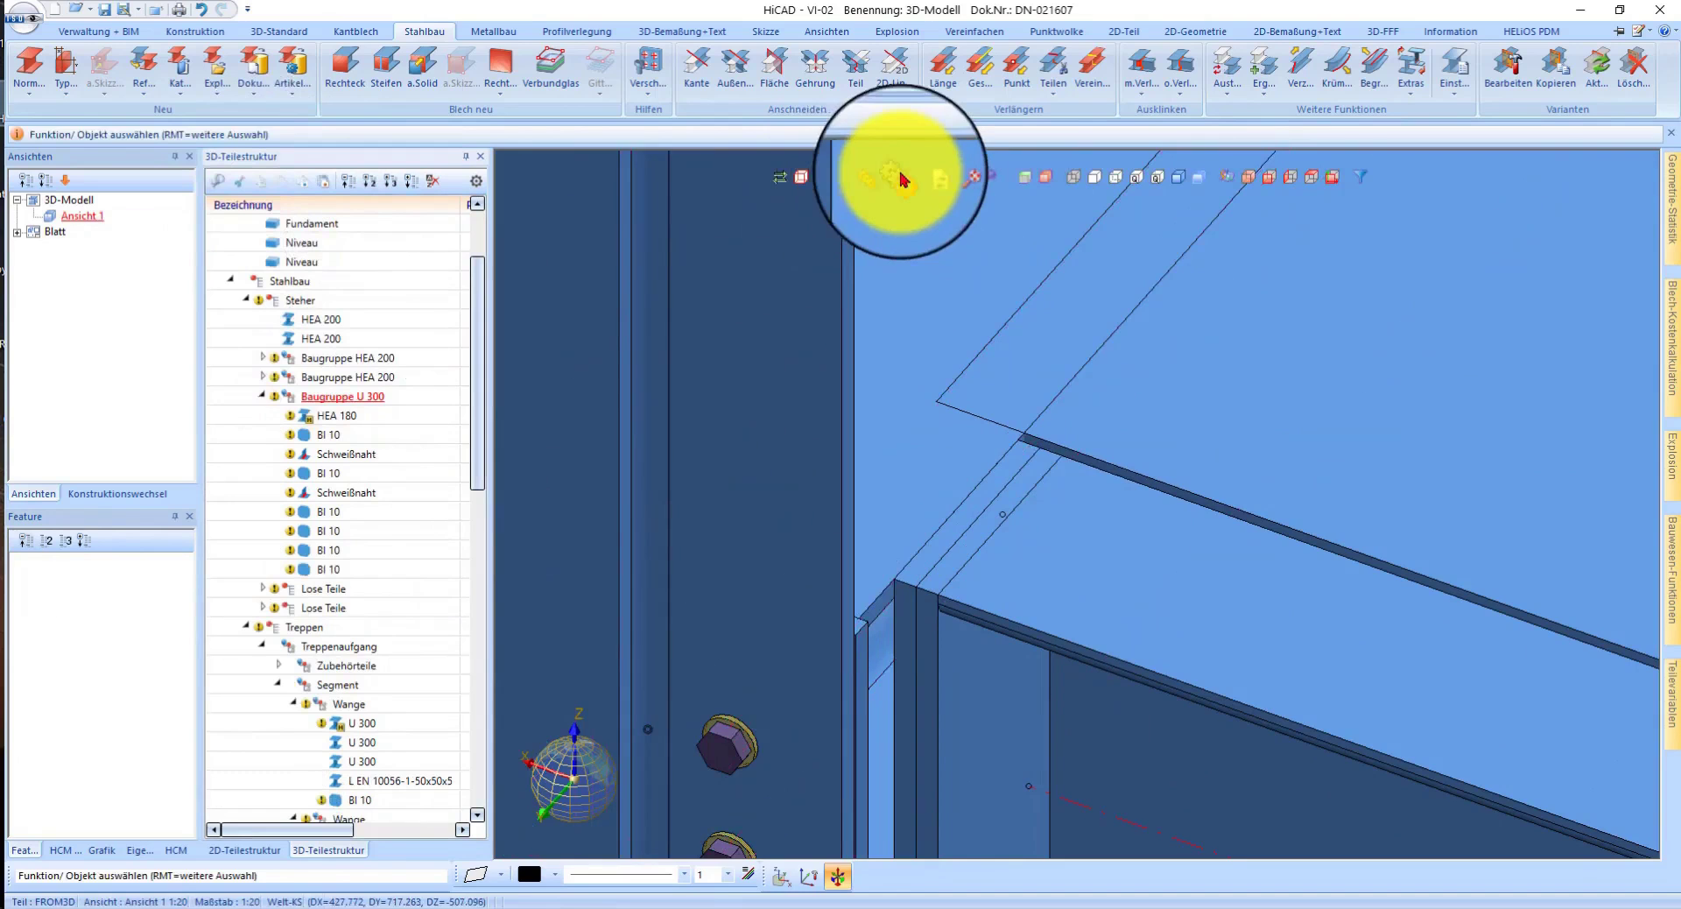
- Show all parts of the stair tower again and turn the view to the landing beam's column joint
scroll(963, 438, down, 5)
mouse_move(950, 523)
middle_down()
mouse_move(830, 451)
mouse_move(946, 454)
middle_up()
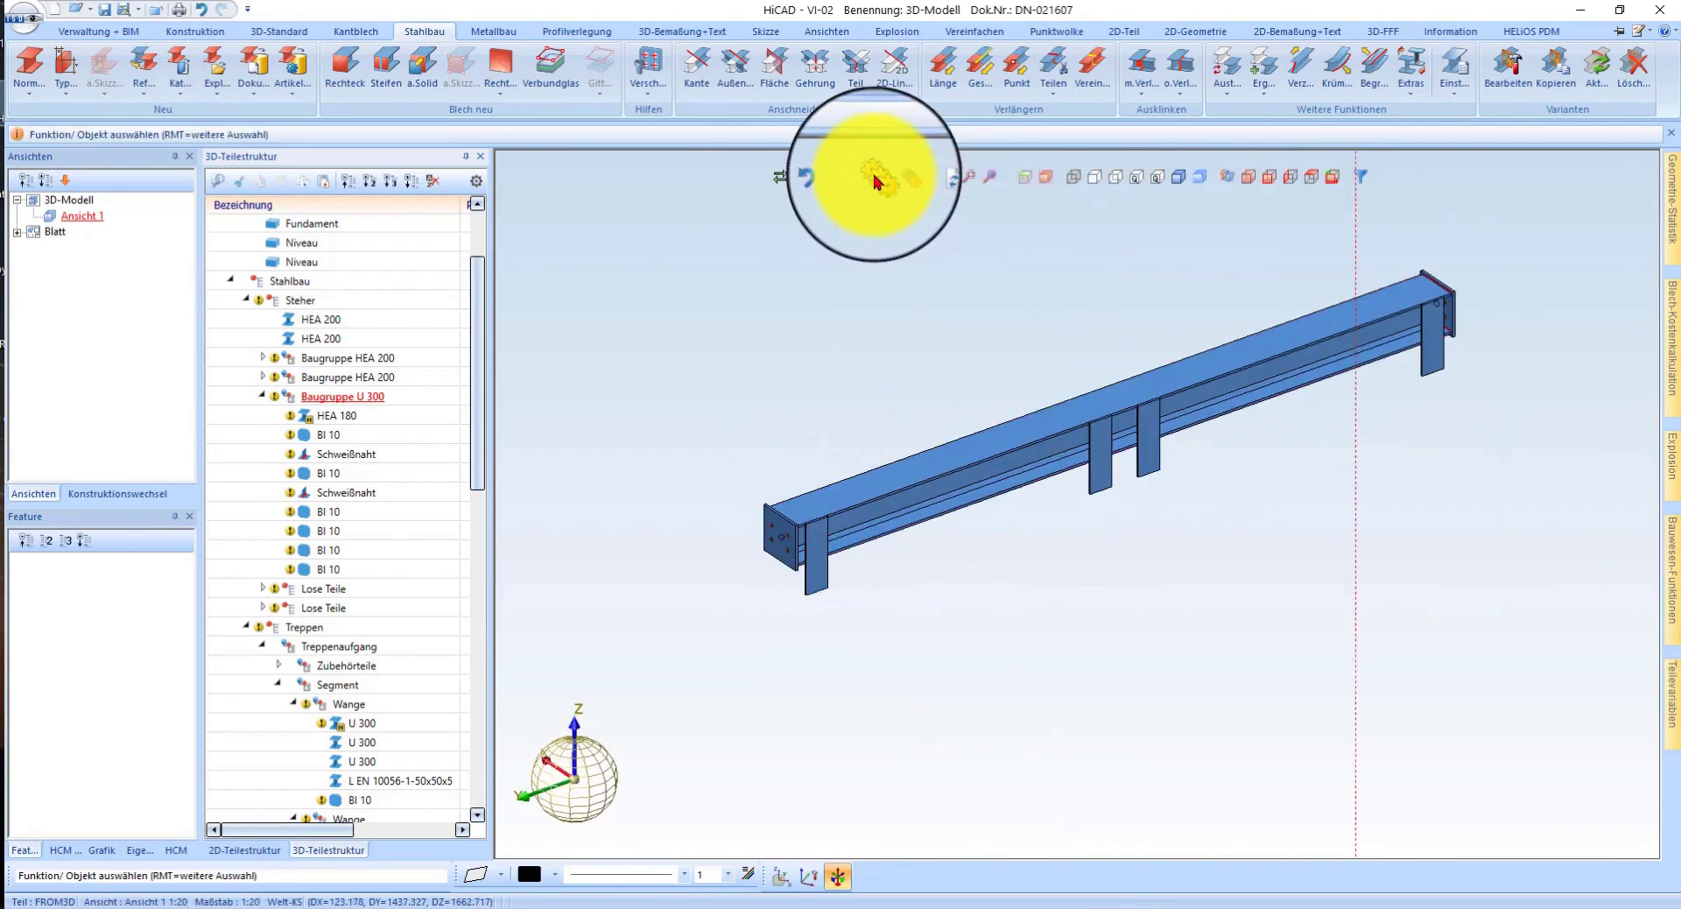
click(874, 182)
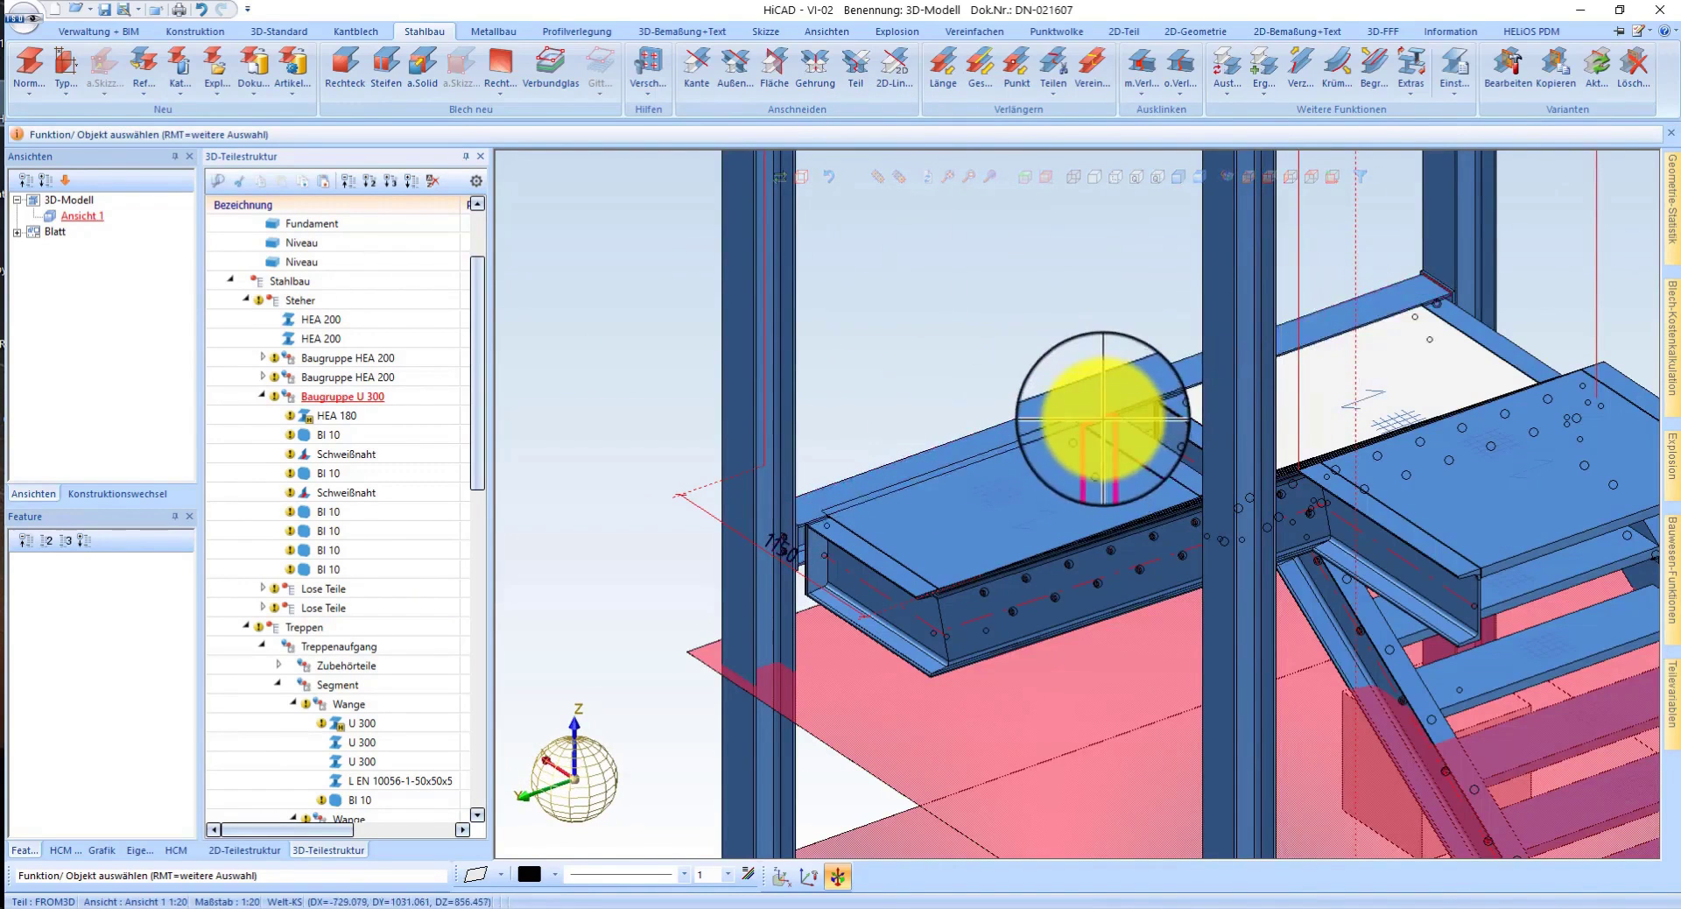
right_drag(1103, 418, 1287, 543)
click(1358, 863)
click(1396, 480)
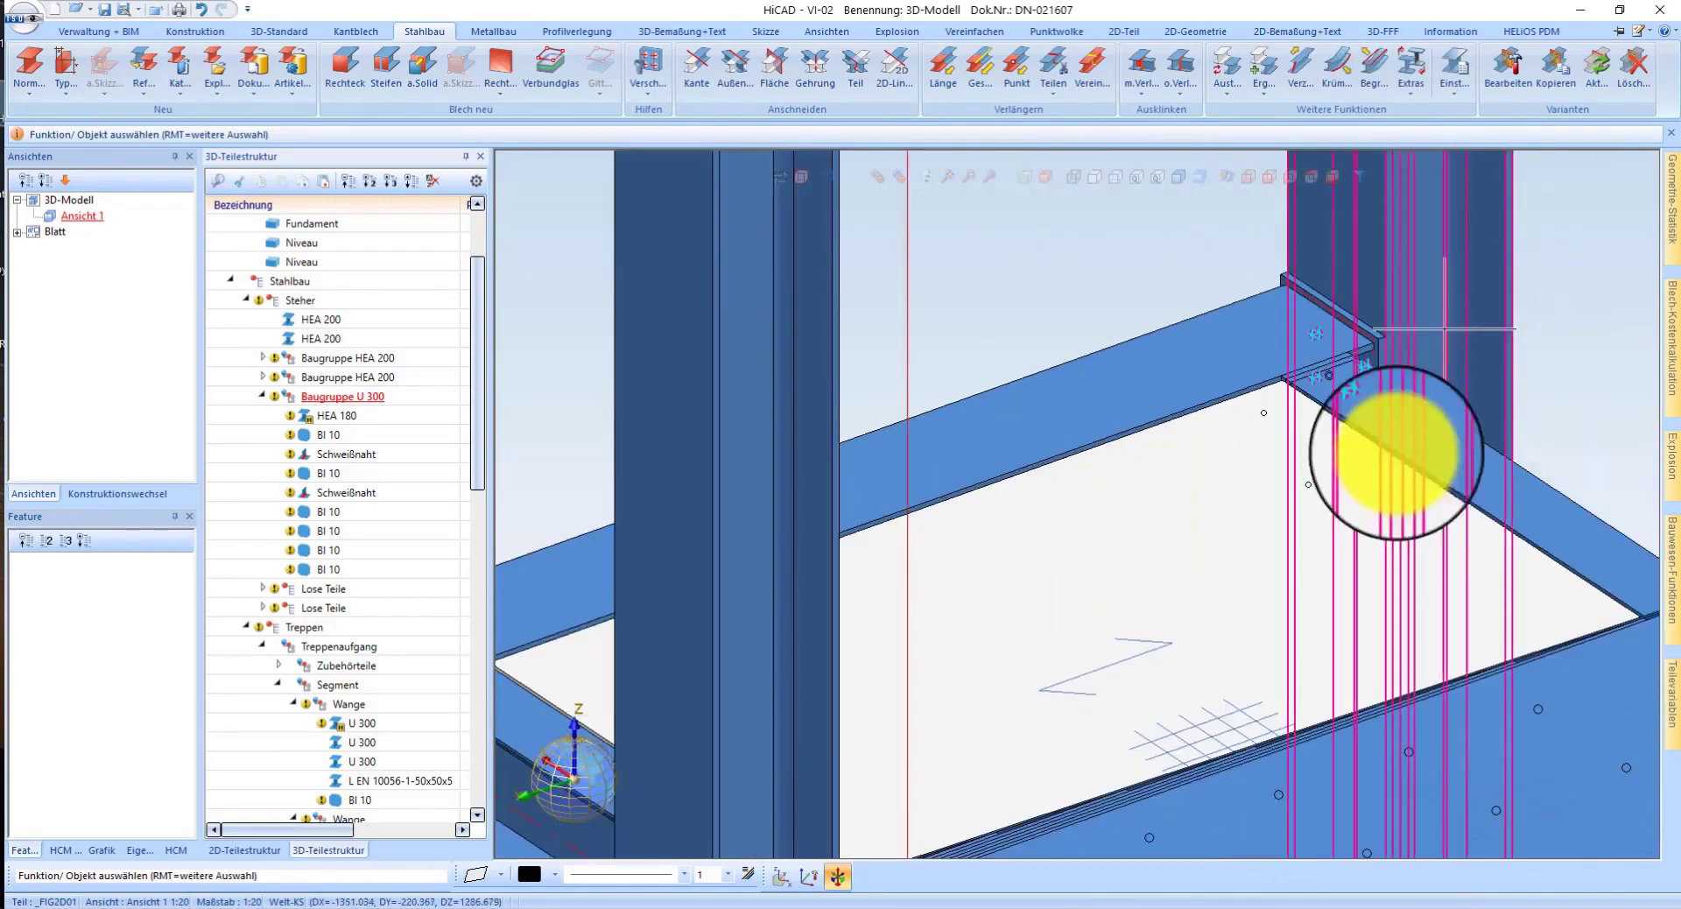
mouse_move(1374, 420)
middle_down()
mouse_move(1332, 443)
mouse_move(1257, 424)
mouse_move(1276, 385)
mouse_move(859, 515)
mouse_move(1005, 576)
middle_up()
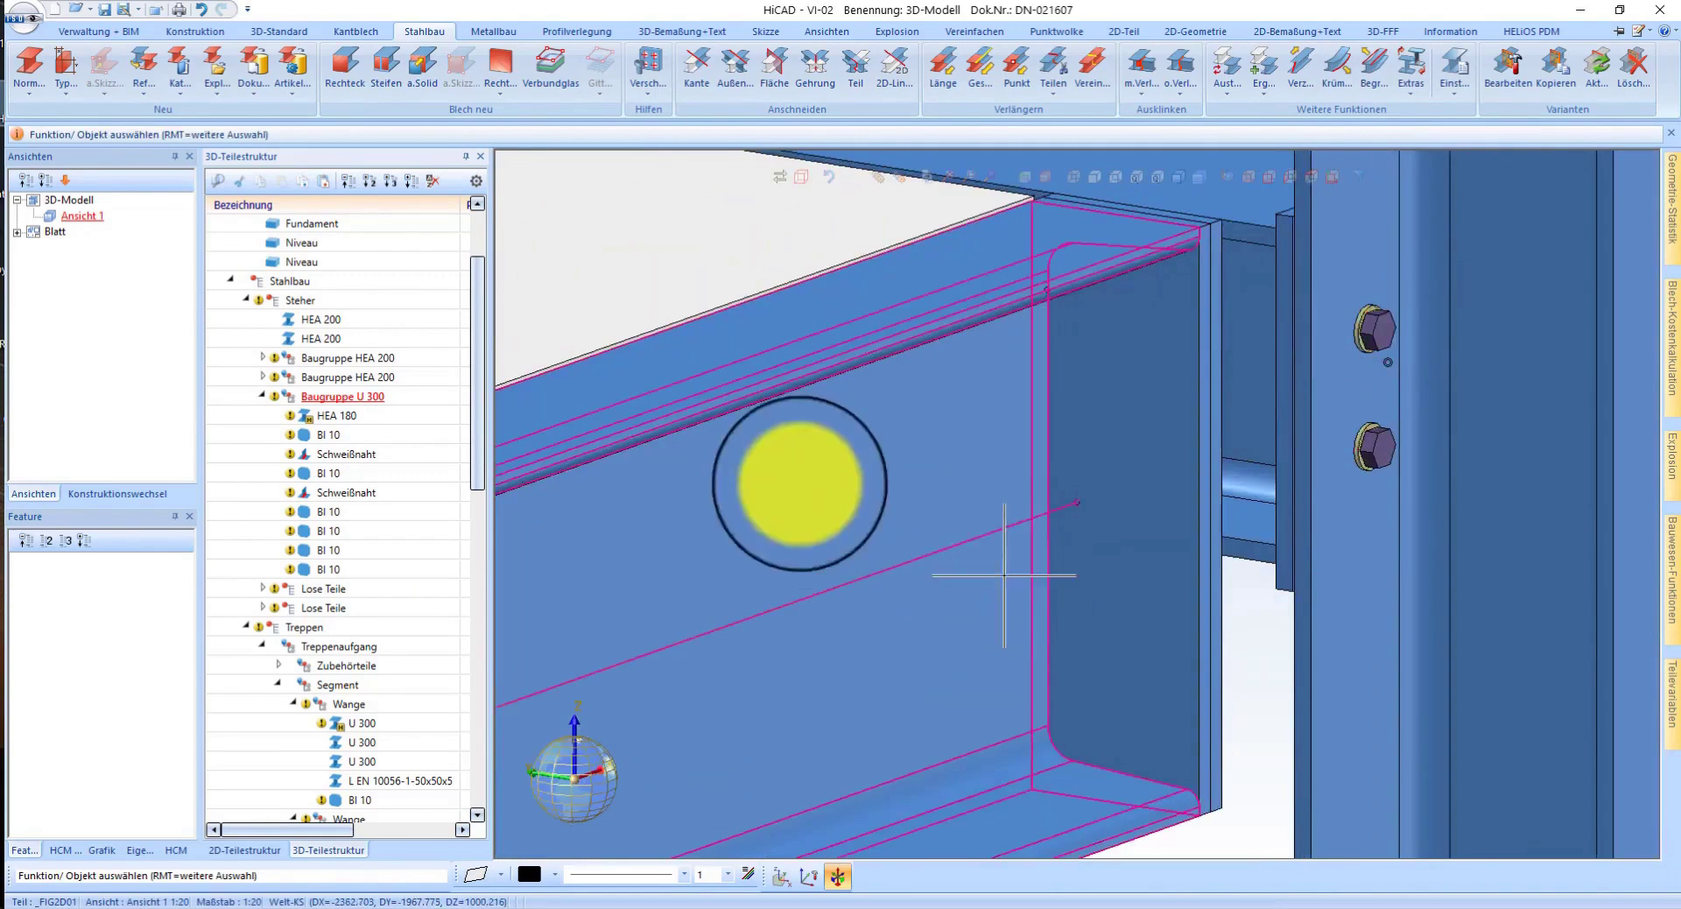
- Start a screw joint on the beam face with DIN EN ISO 4017 hex bolts and confirm it
click(299, 35)
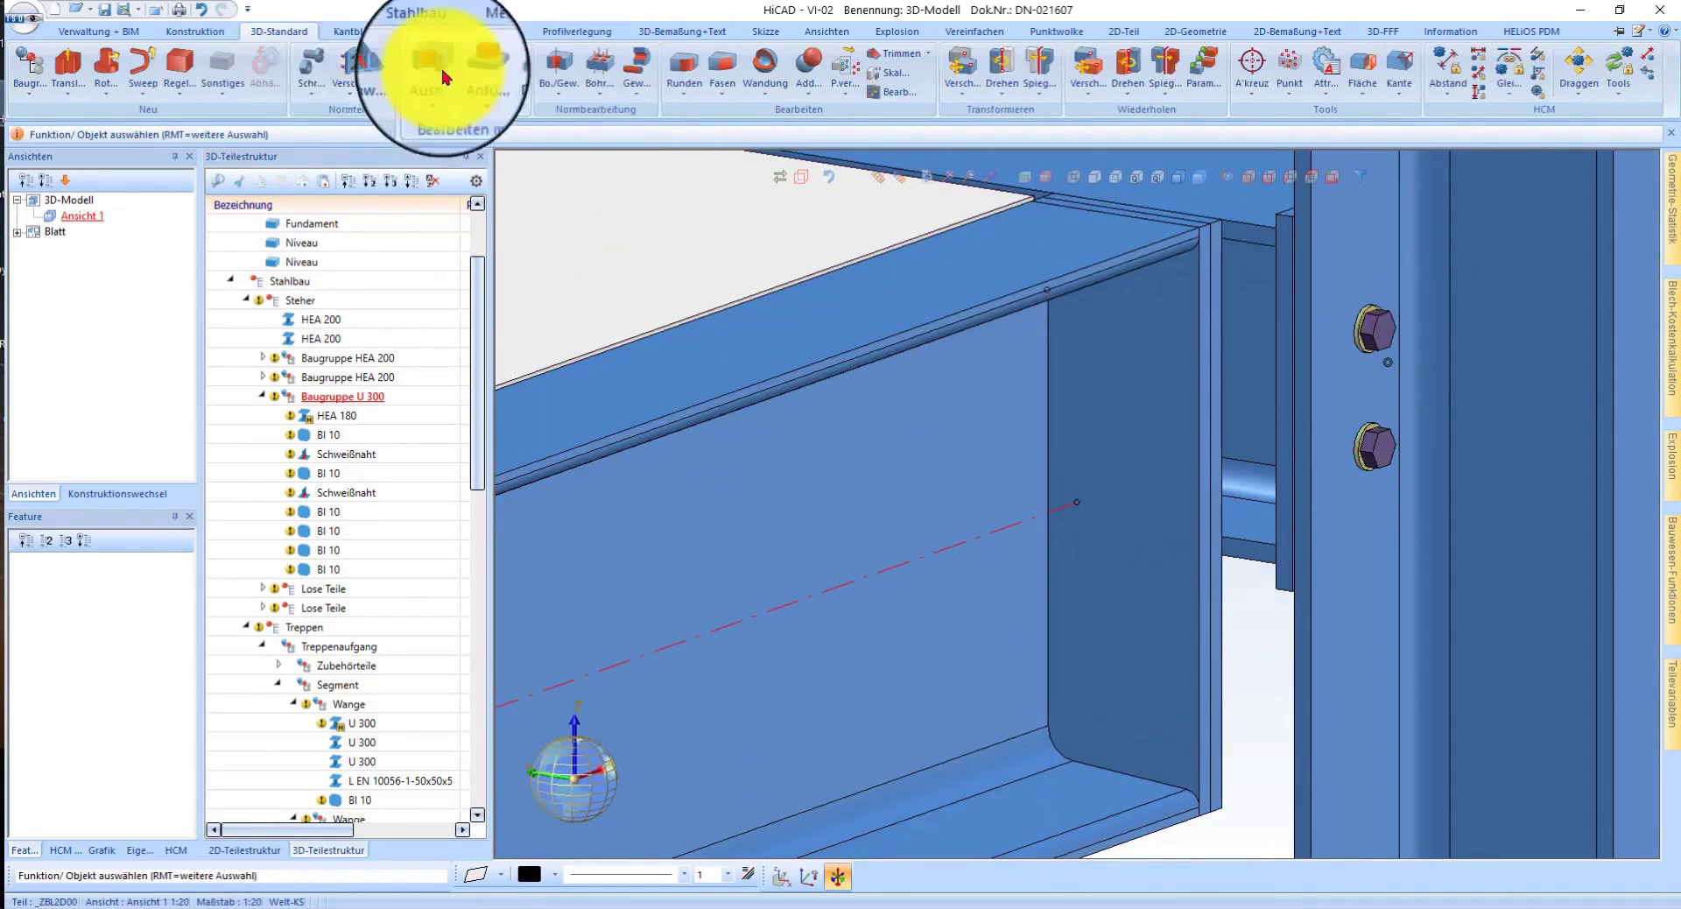
click(354, 75)
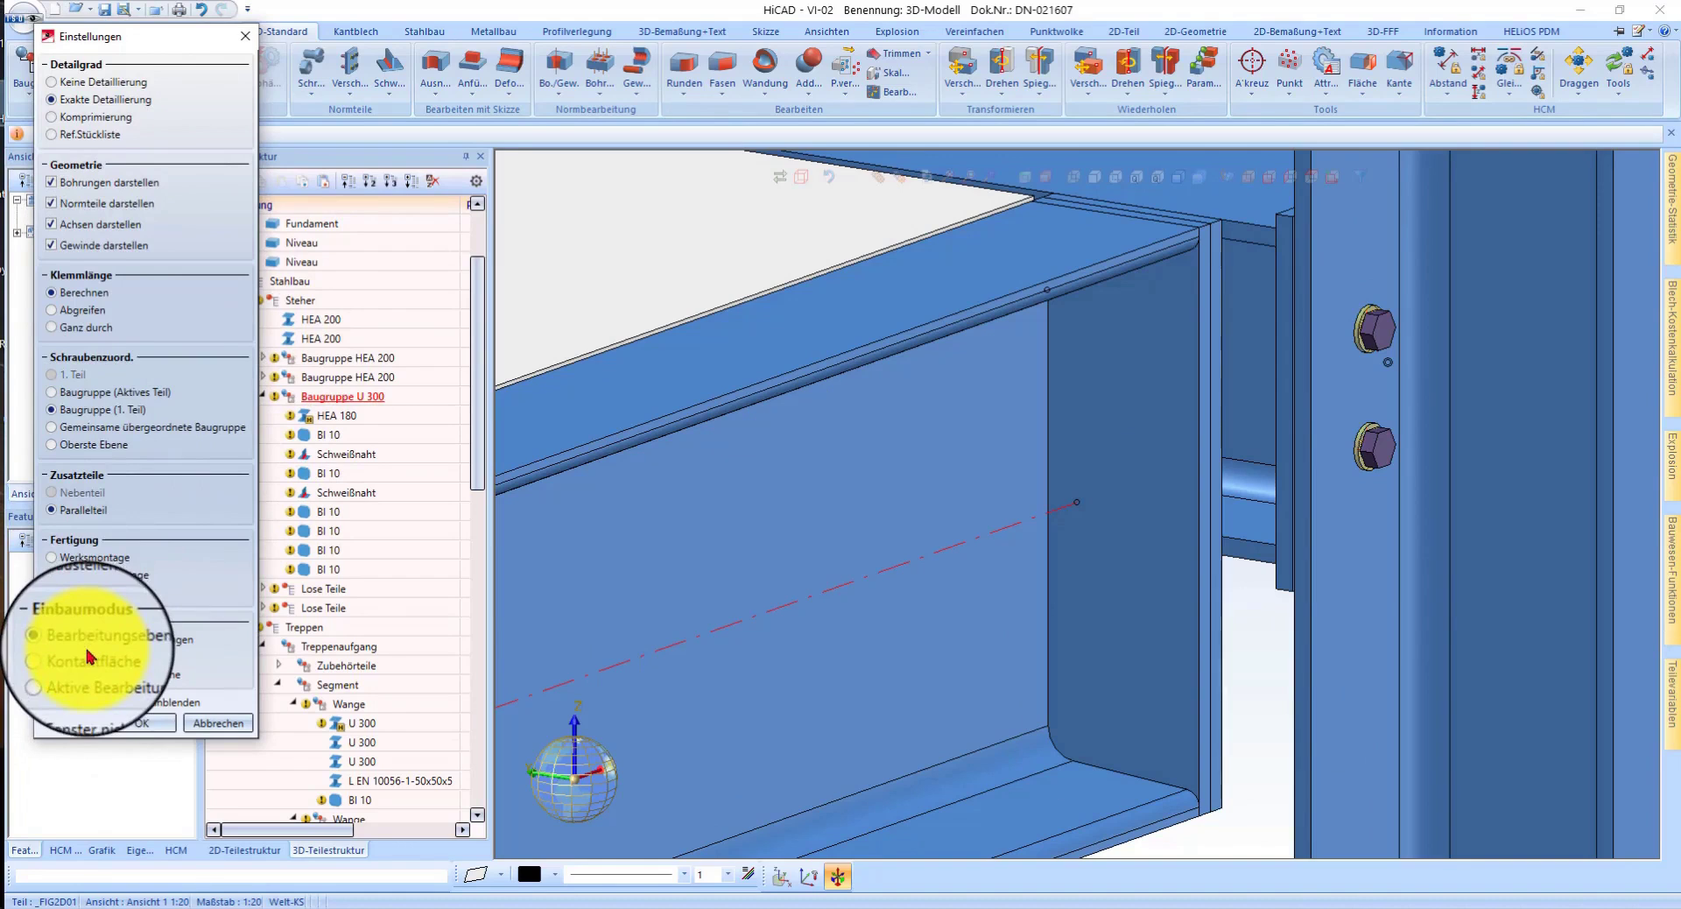
click(151, 731)
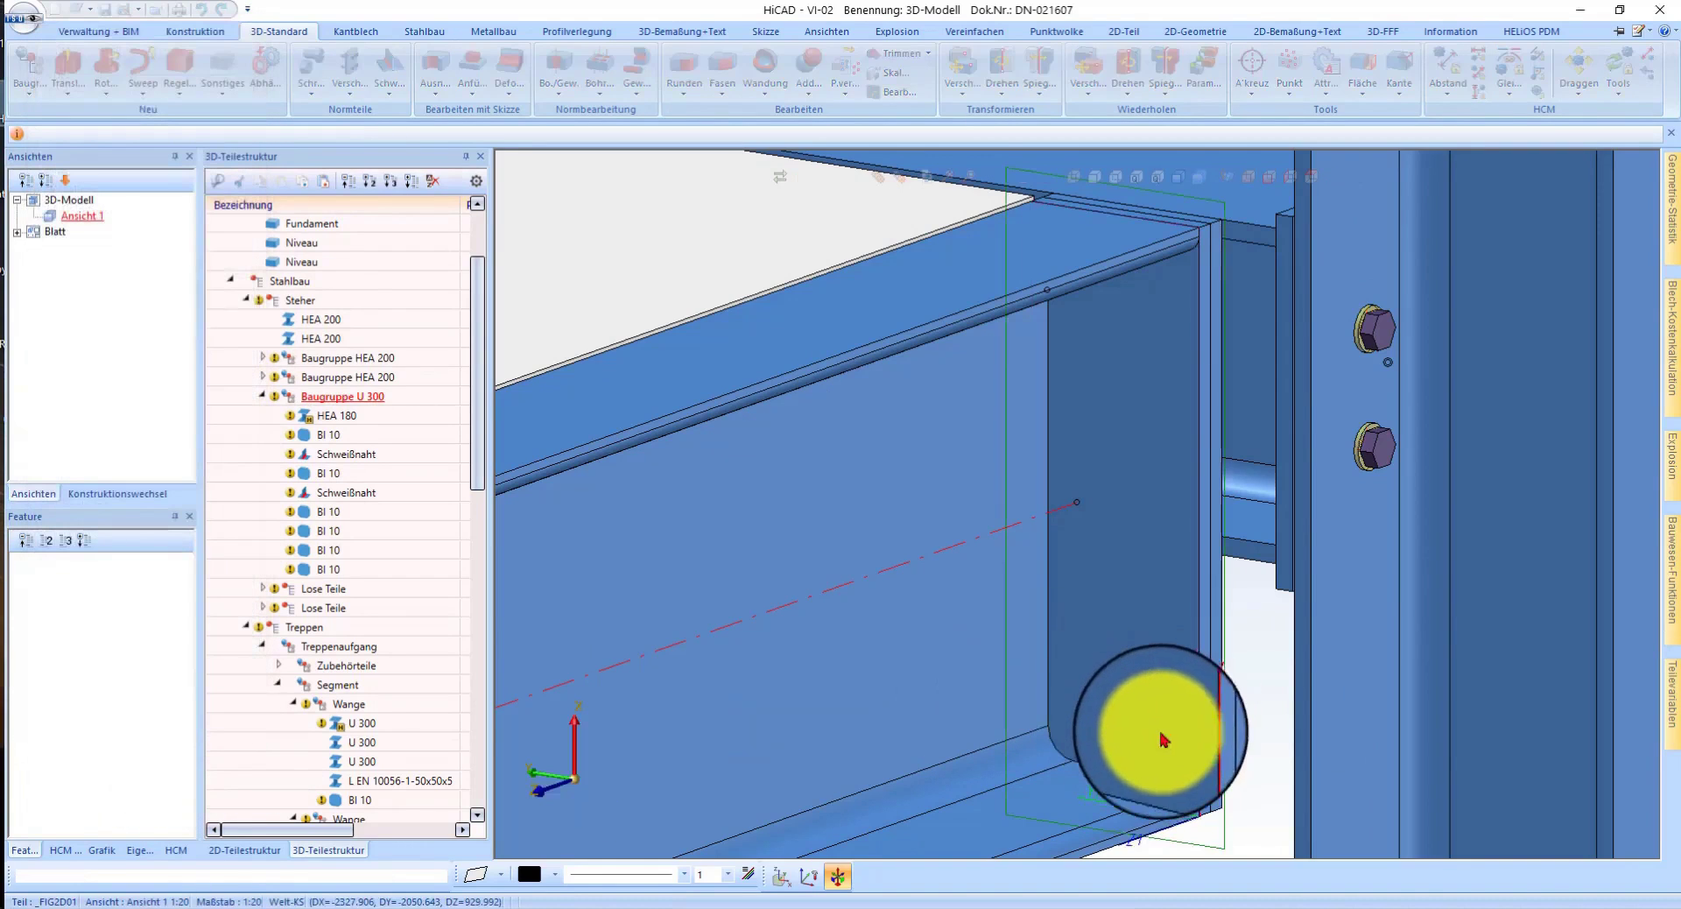
click(1139, 744)
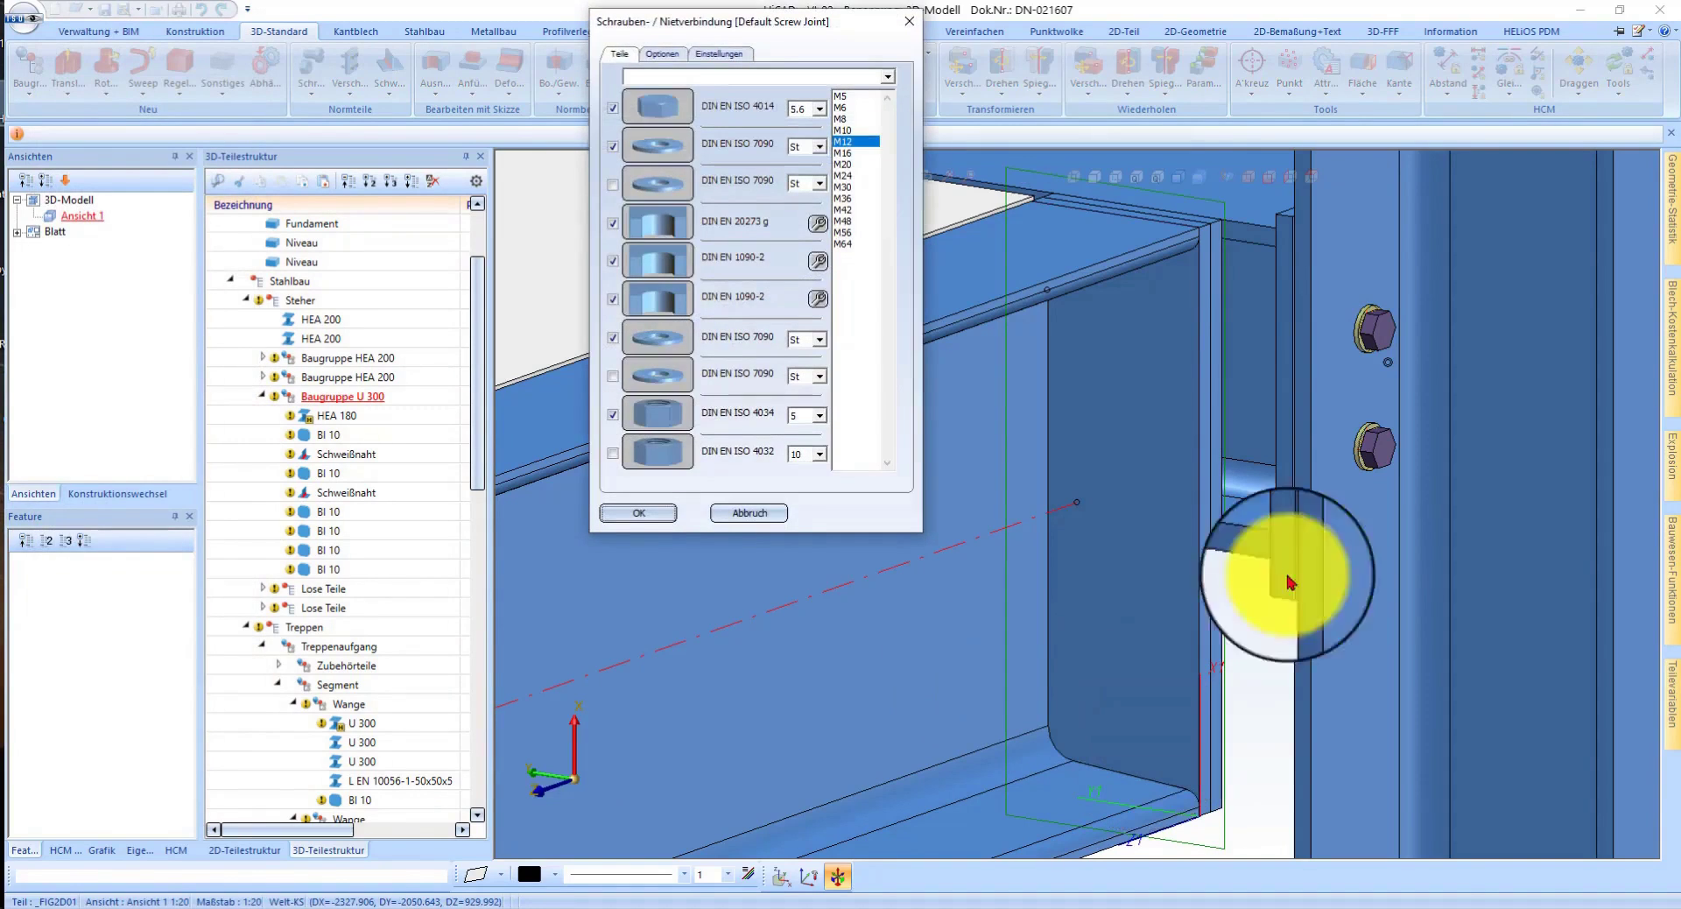
click(661, 109)
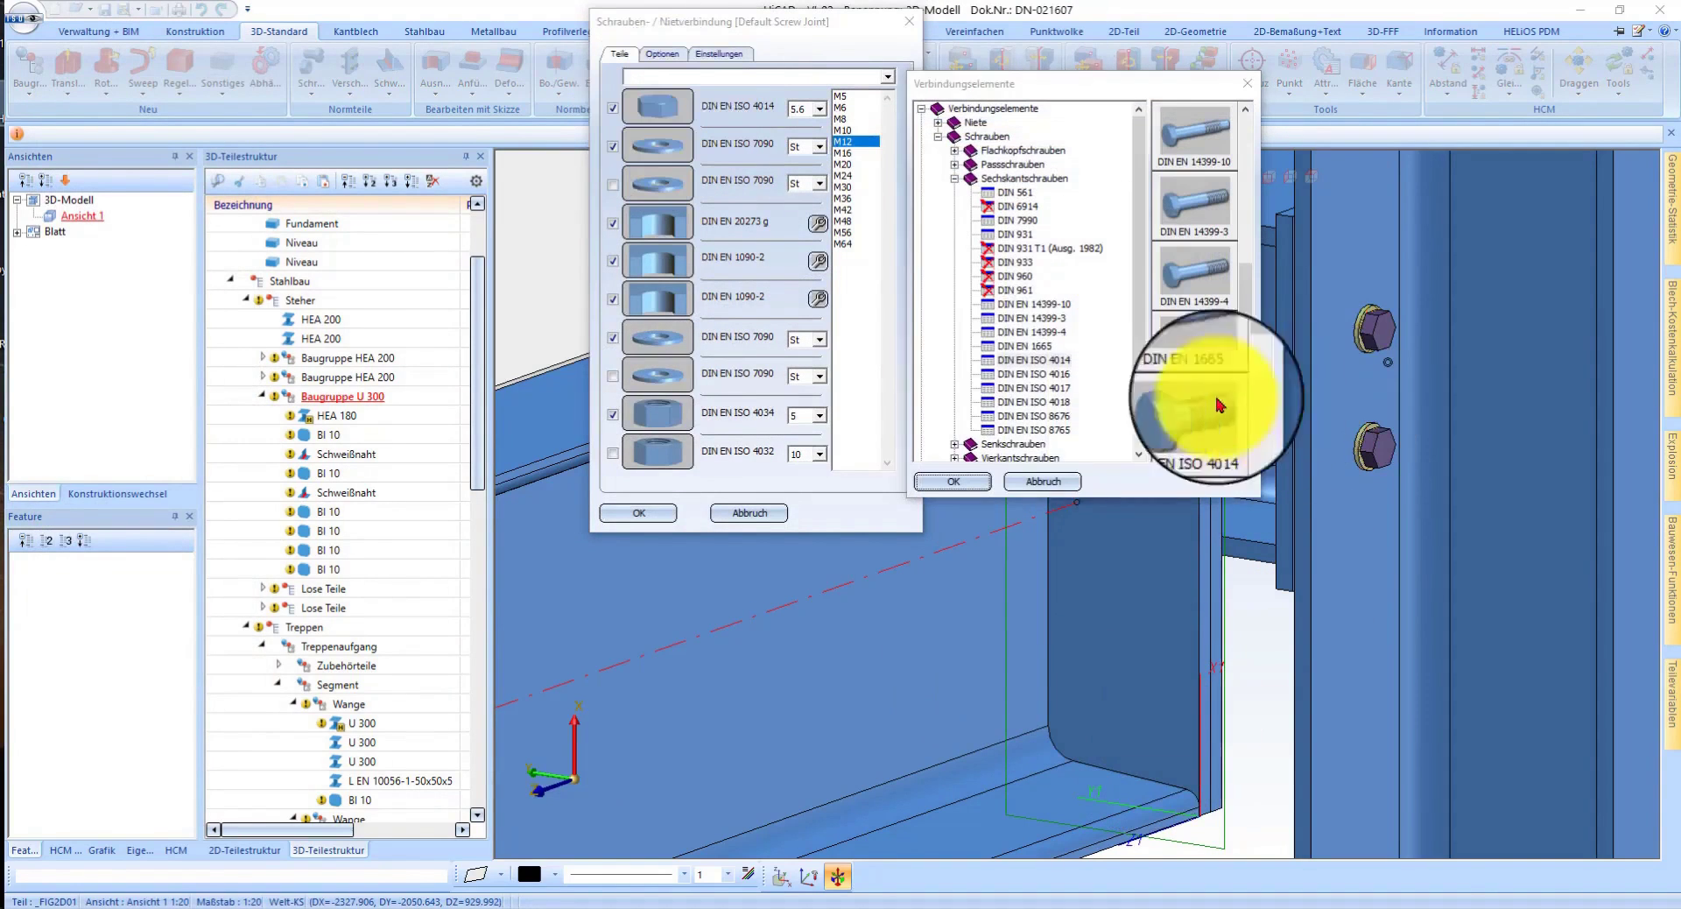
click(1059, 391)
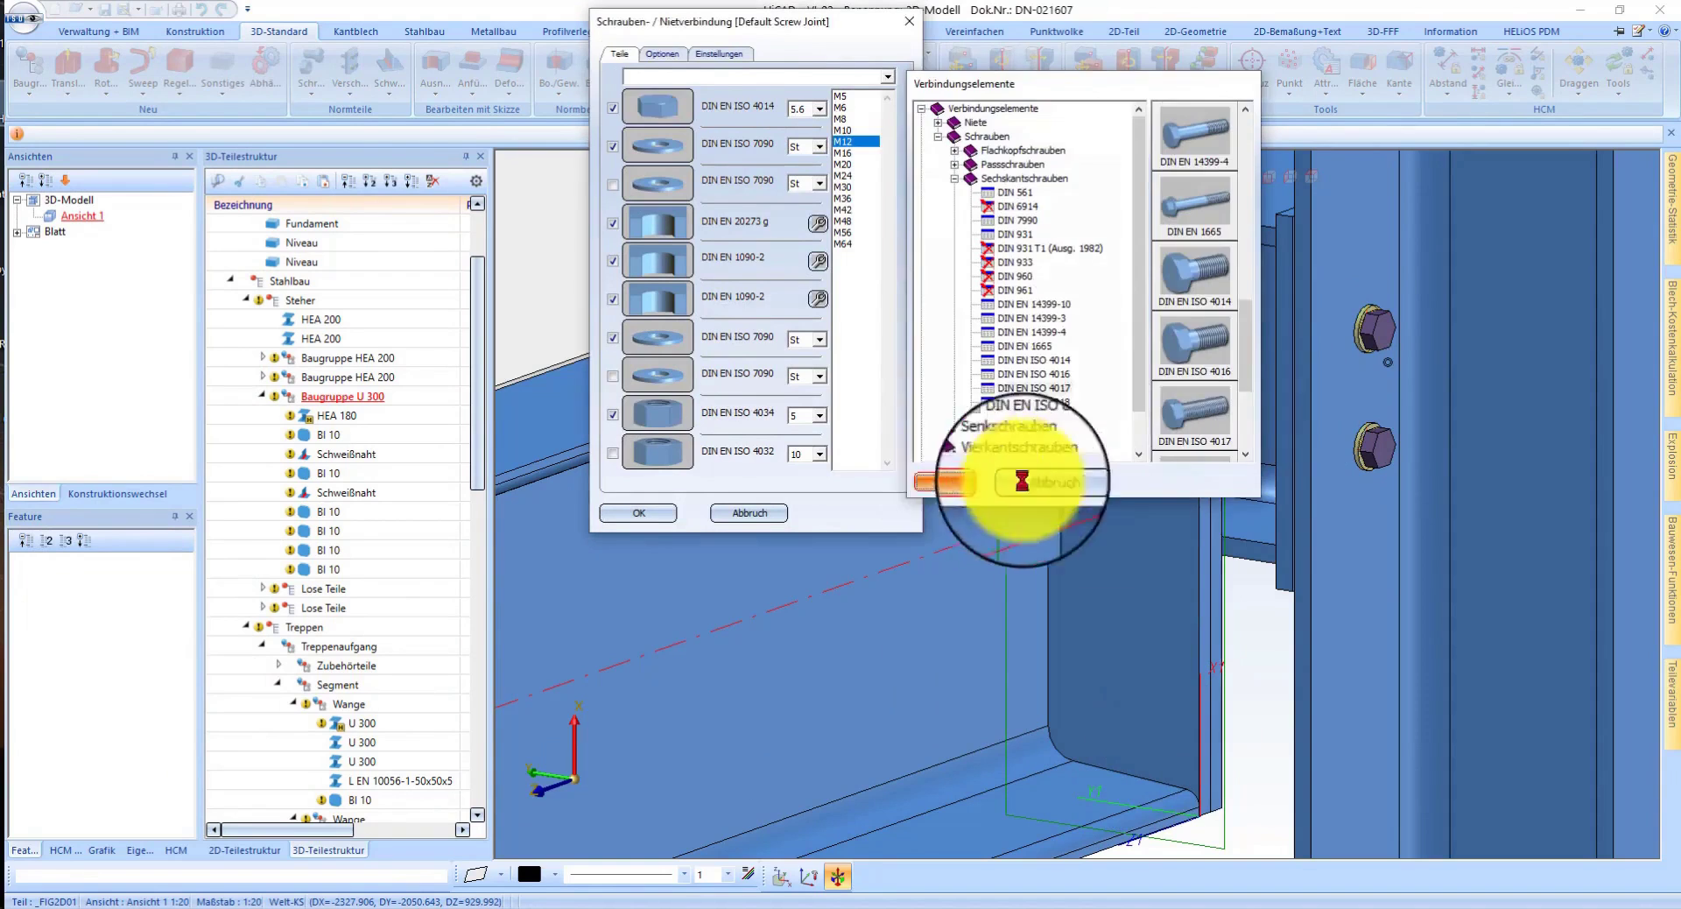
click(954, 480)
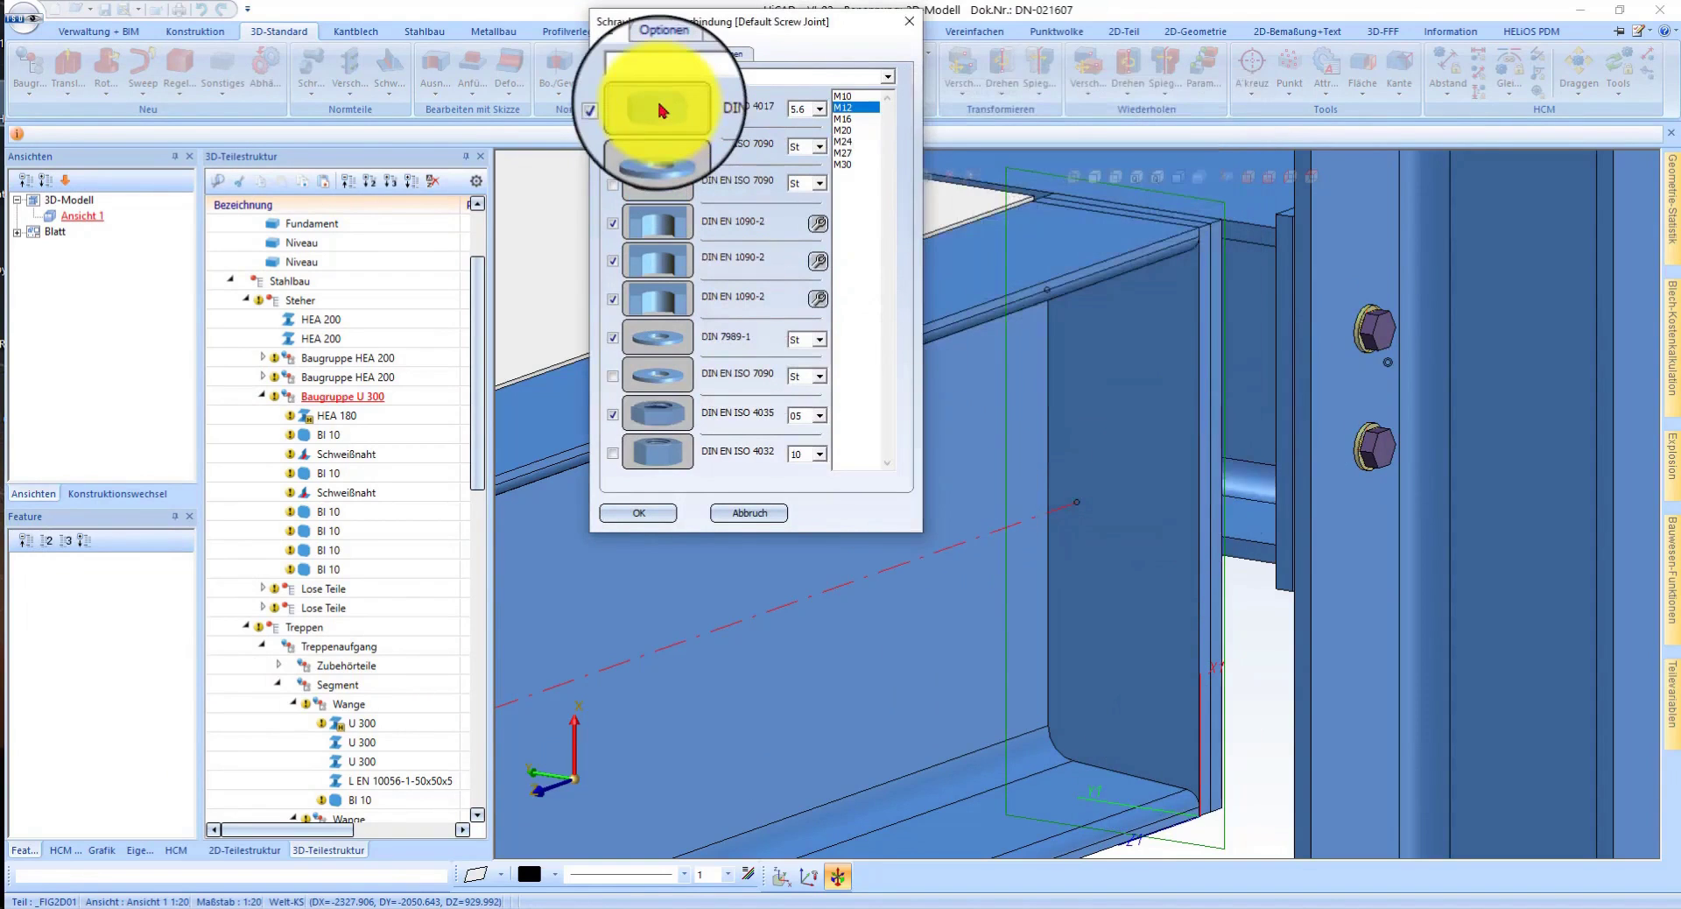
click(651, 516)
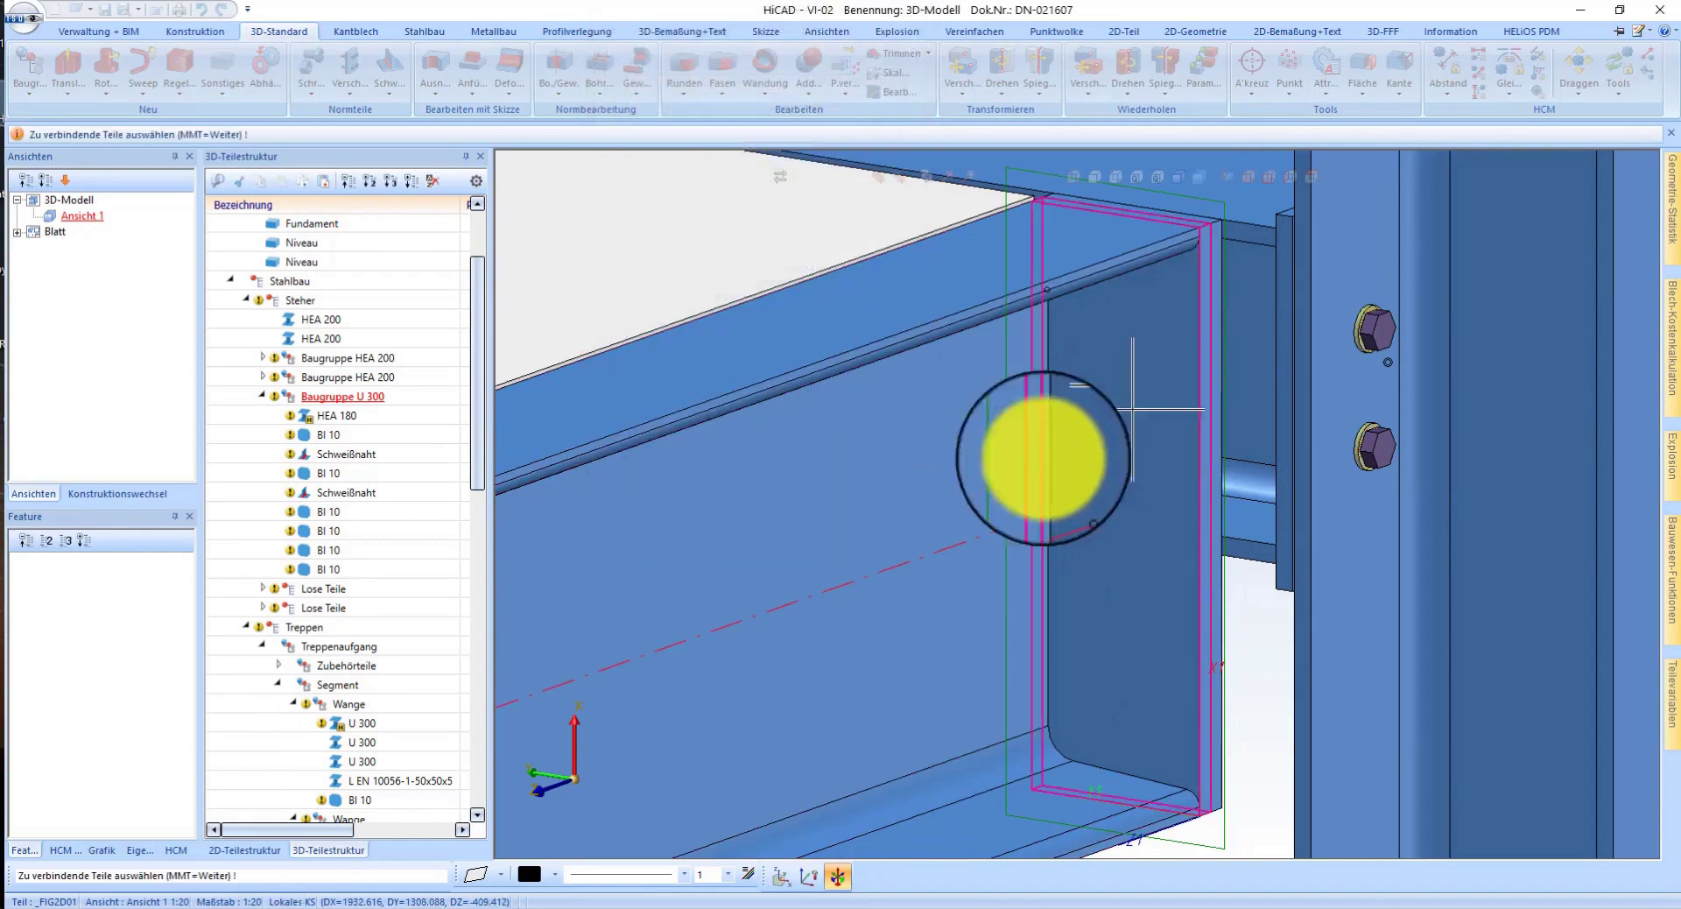
- Select the BI 10 end plate as the part to bolt and switch to a linear bolt grid
click(1213, 355)
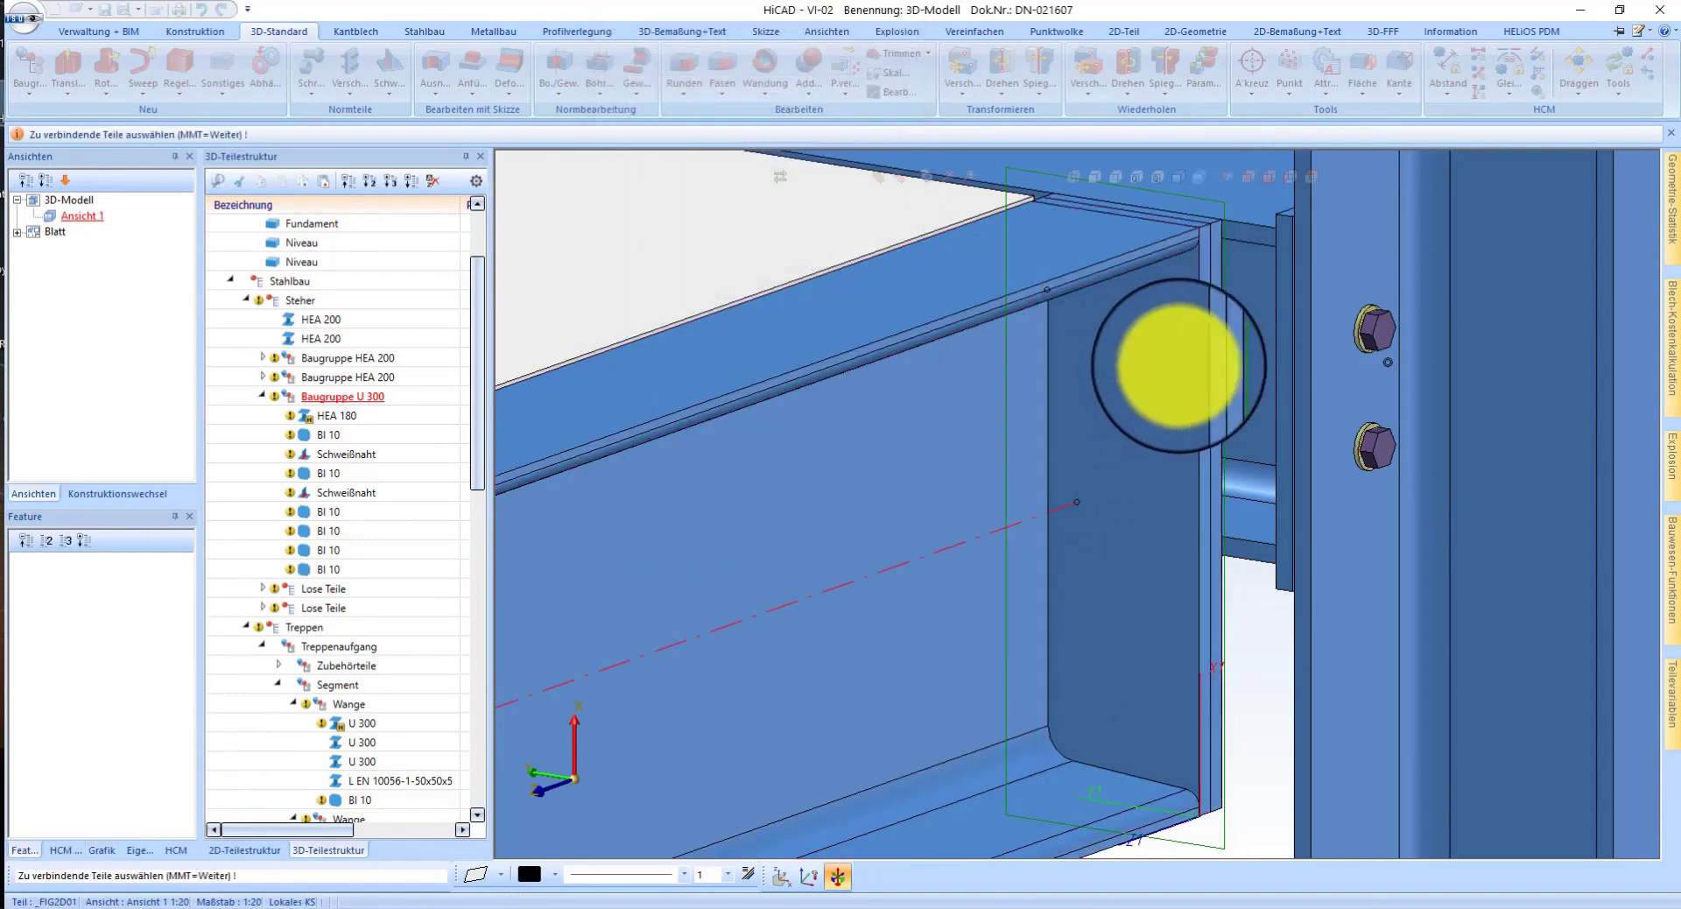
middle_click(1143, 442)
scroll(1143, 442, up, 3)
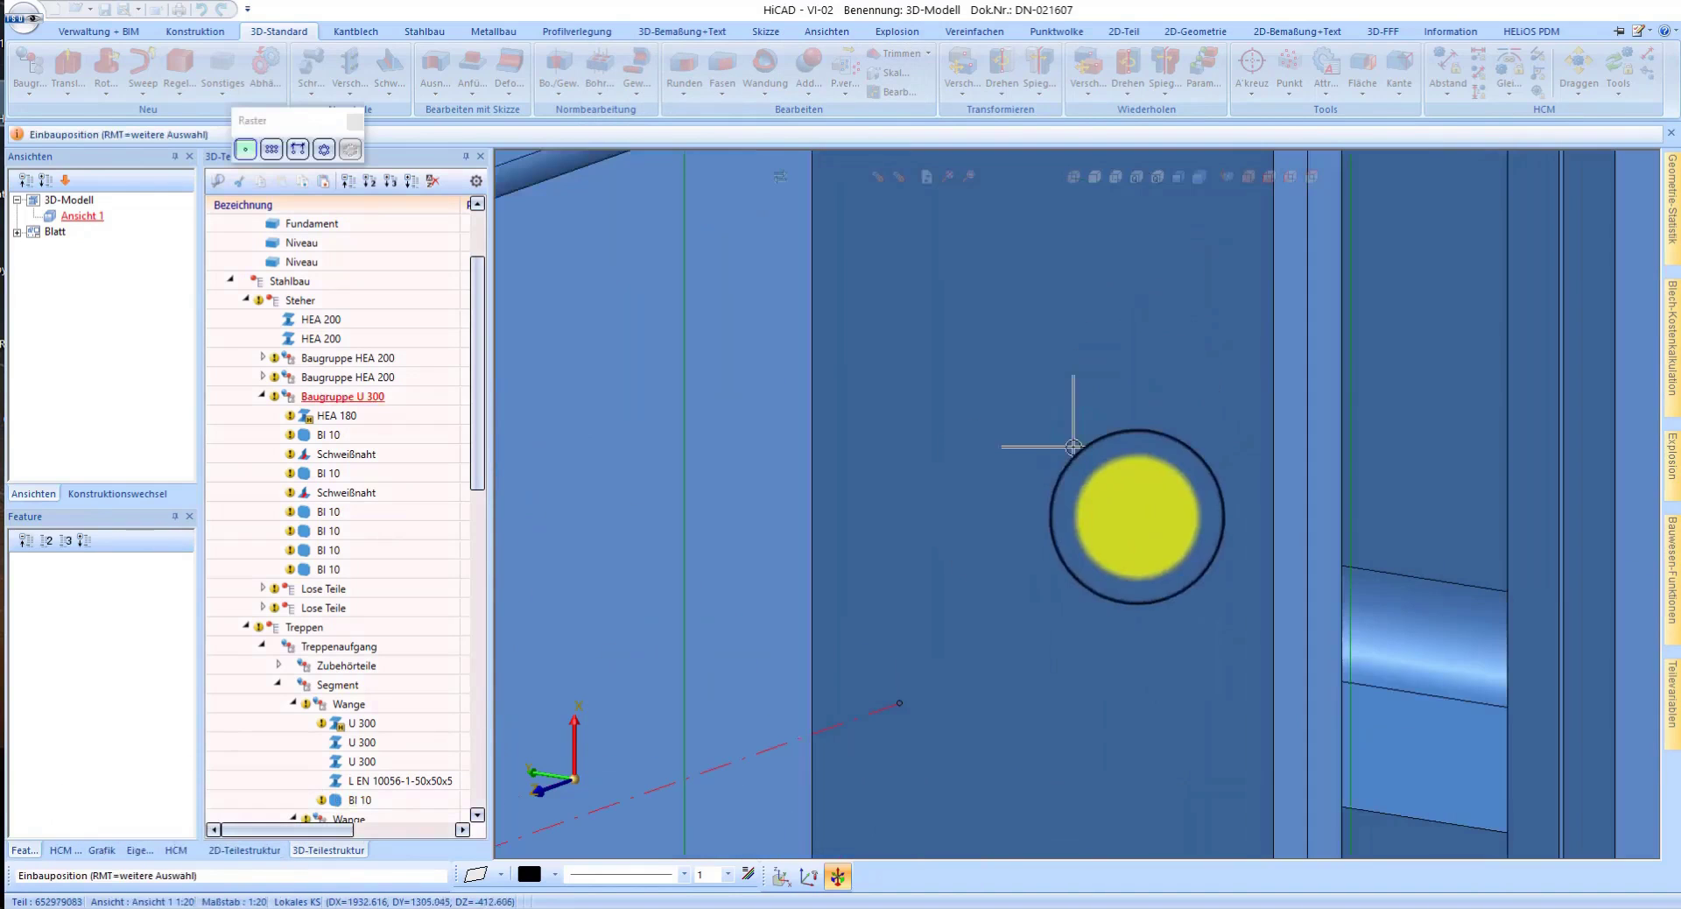
click(271, 150)
scroll(1051, 424, down, 3)
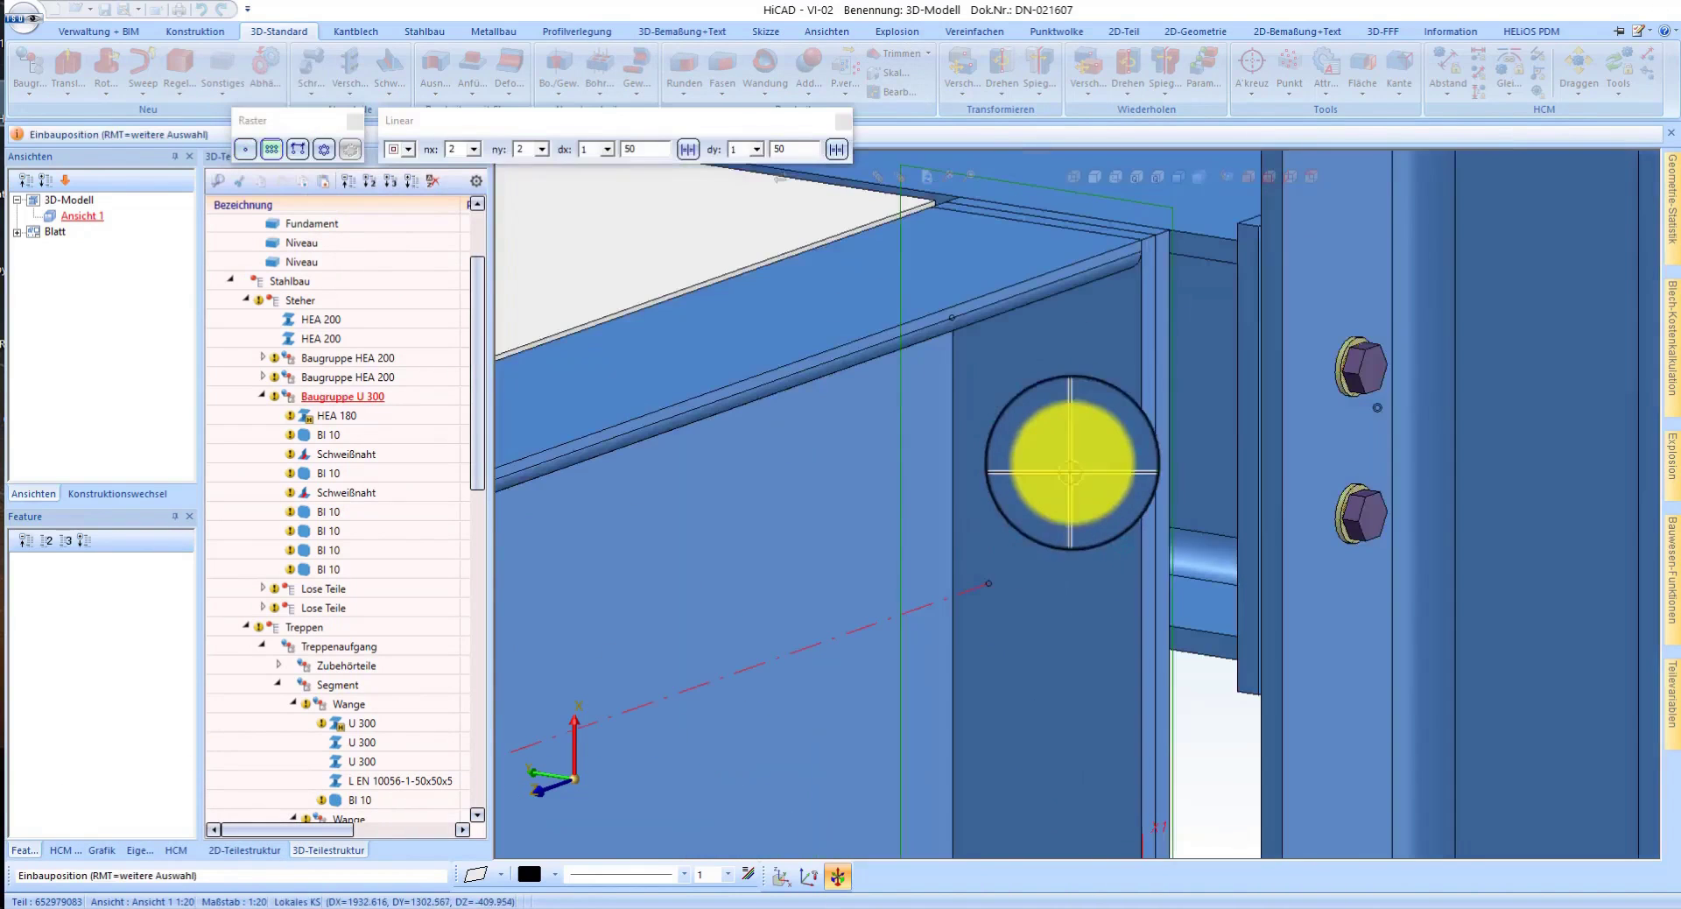
scroll(1051, 425, down, 1)
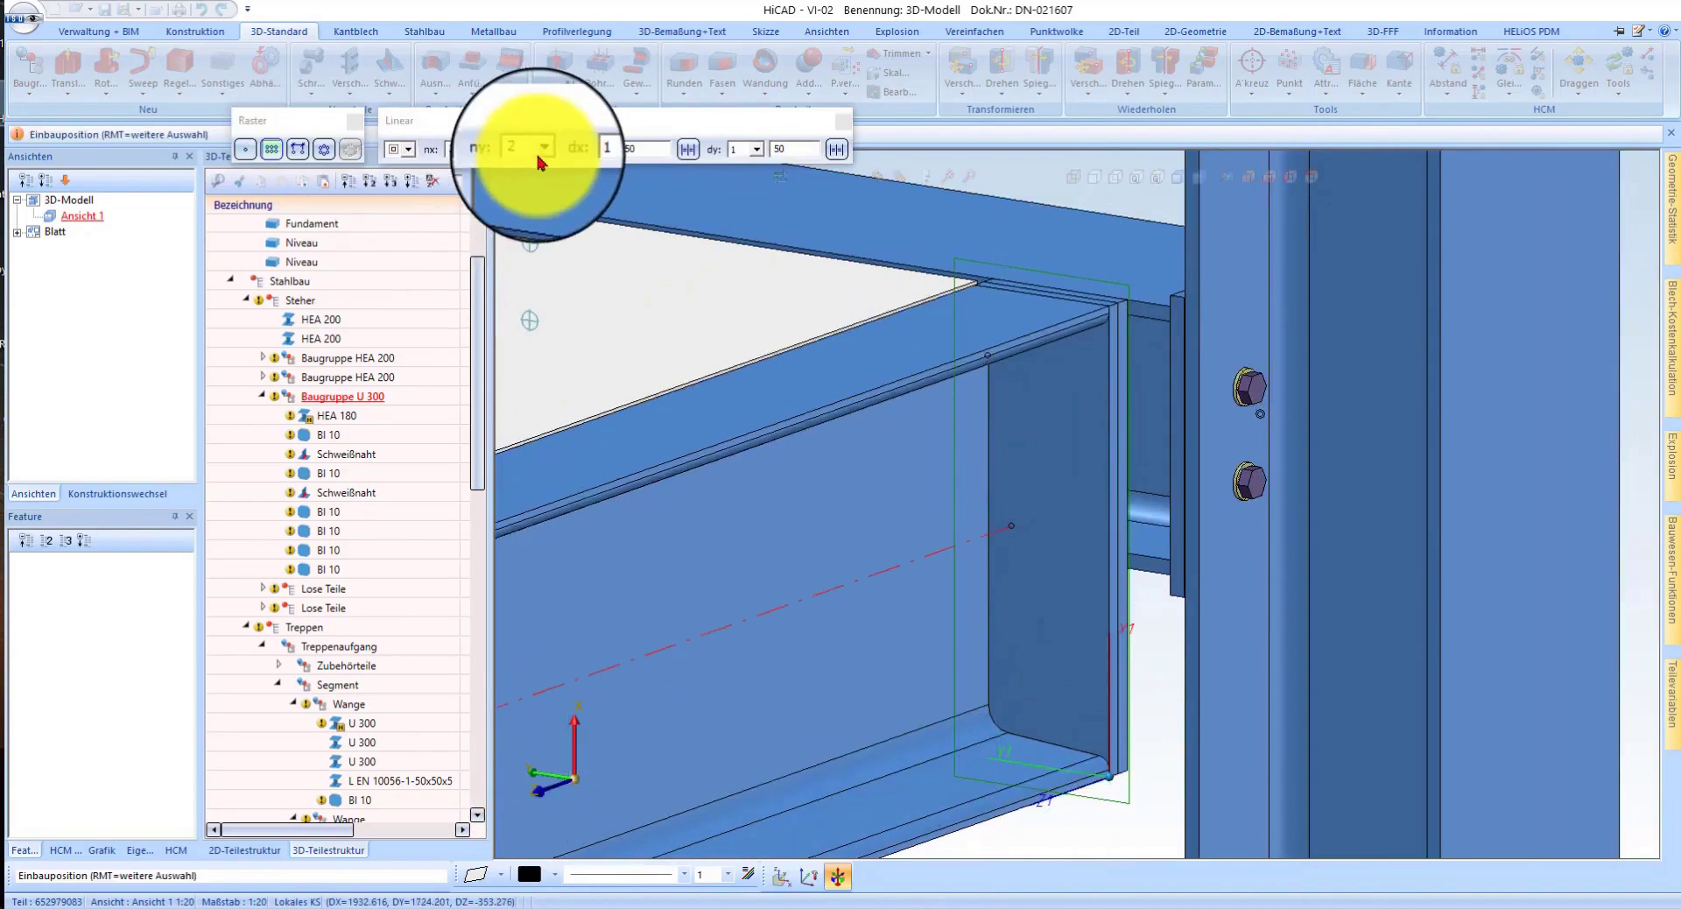
scroll(1079, 421, up, 1)
scroll(1078, 438, up, 1)
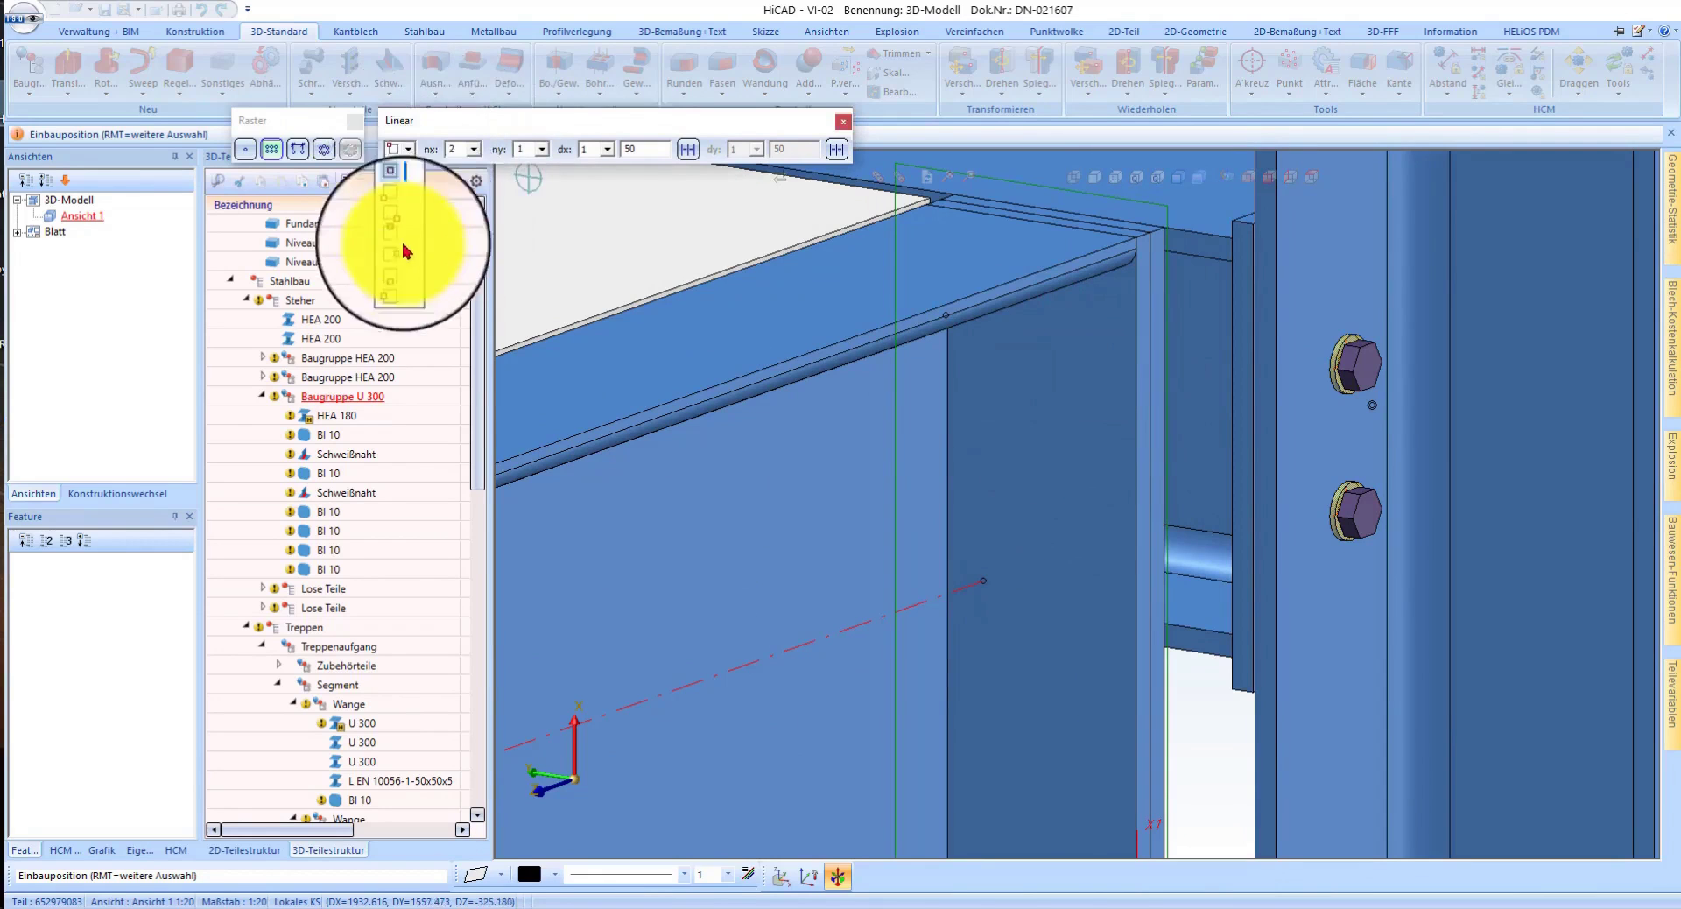
- Set the linear grid to a vertical pair of bolts (nx 2, ny 1)
click(404, 278)
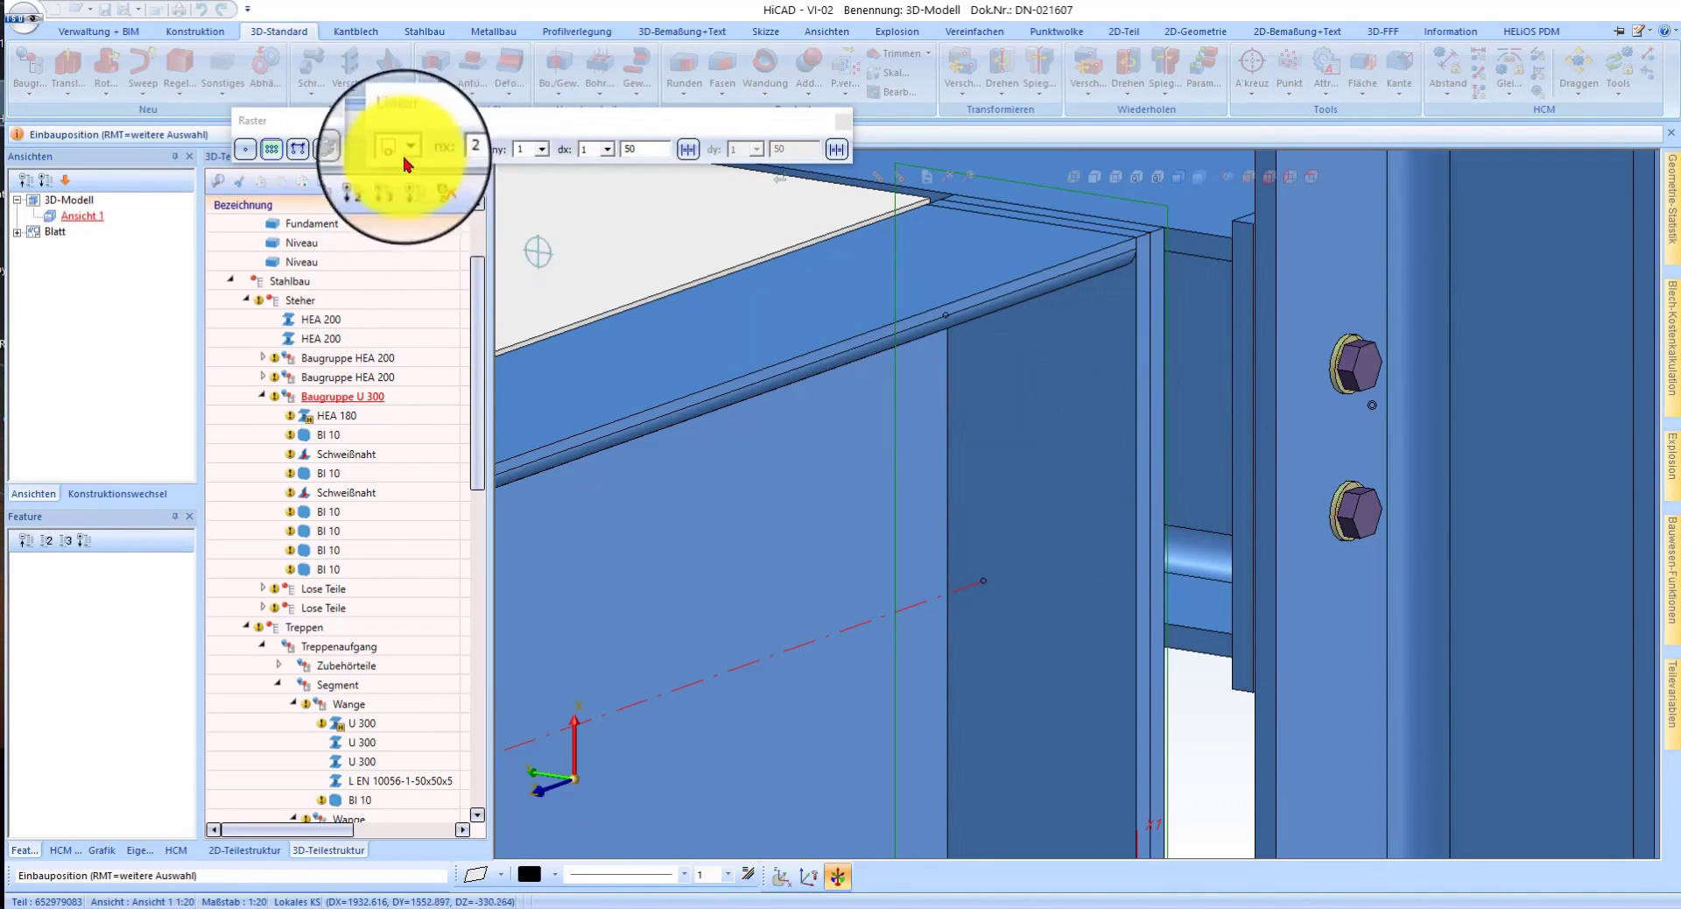
click(399, 215)
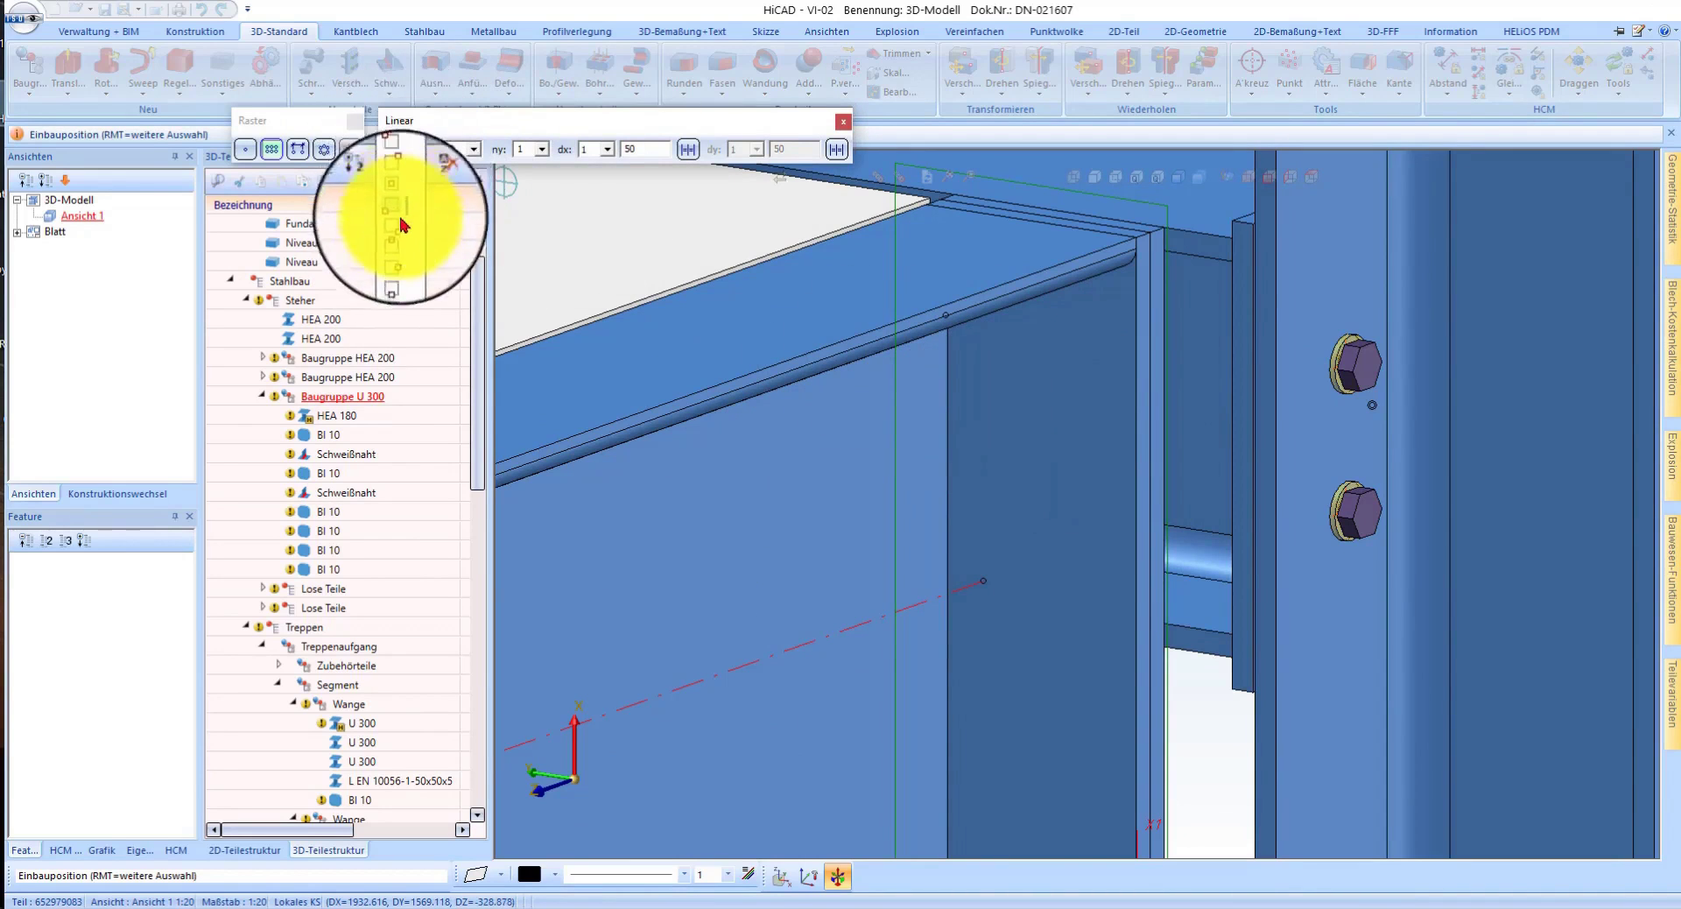
click(403, 238)
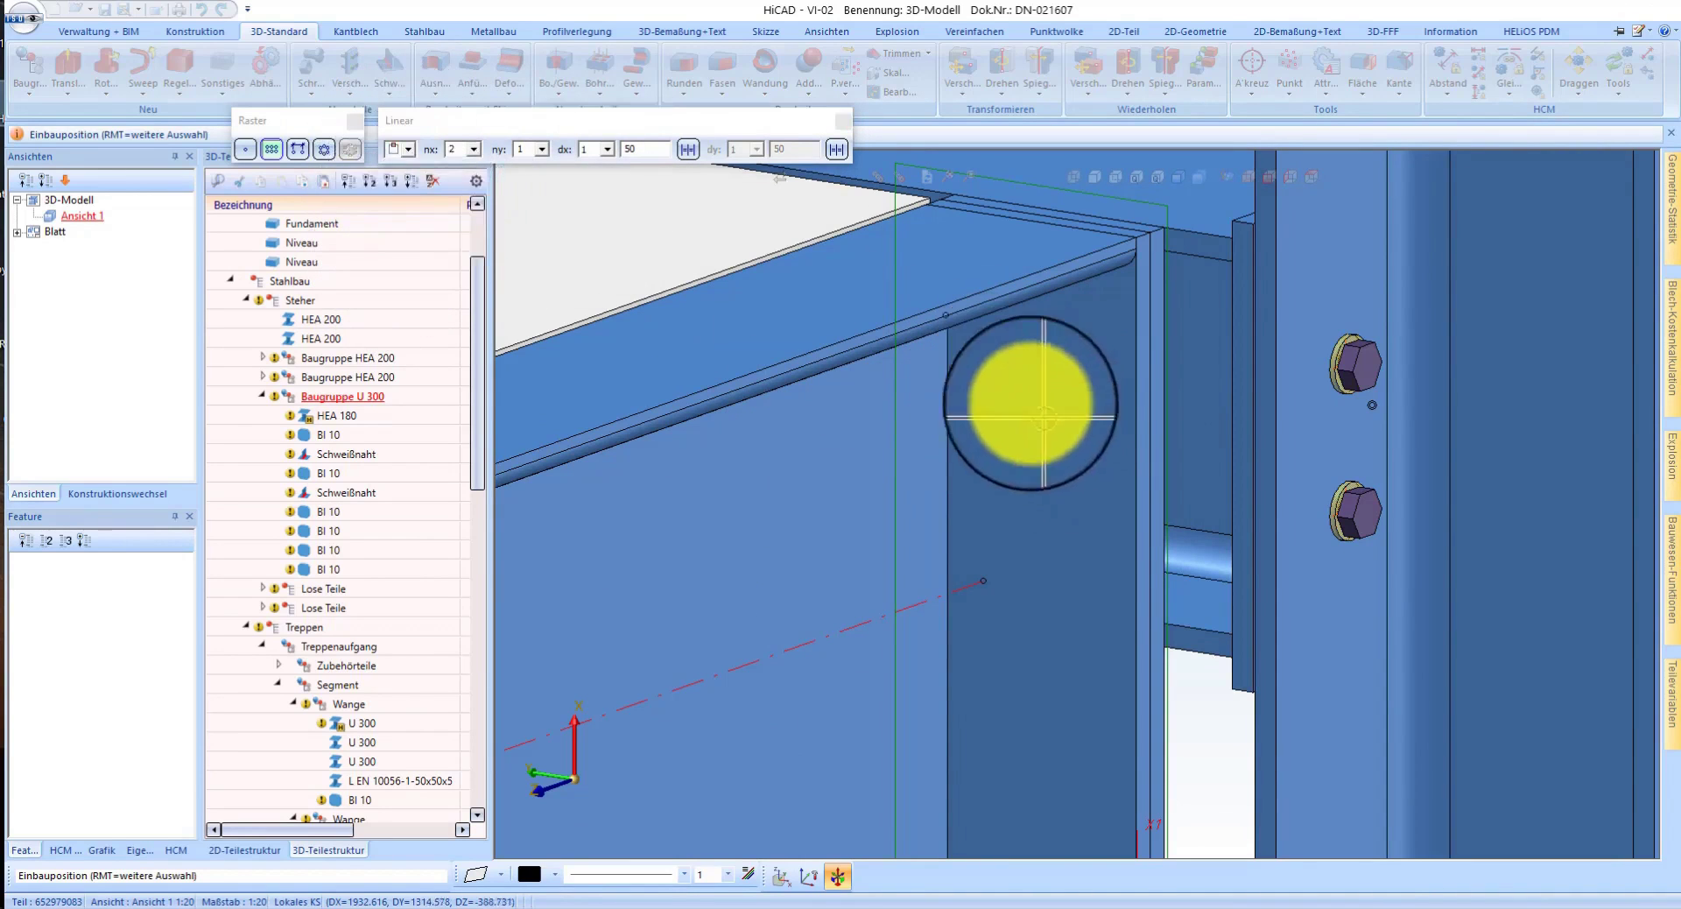
click(406, 151)
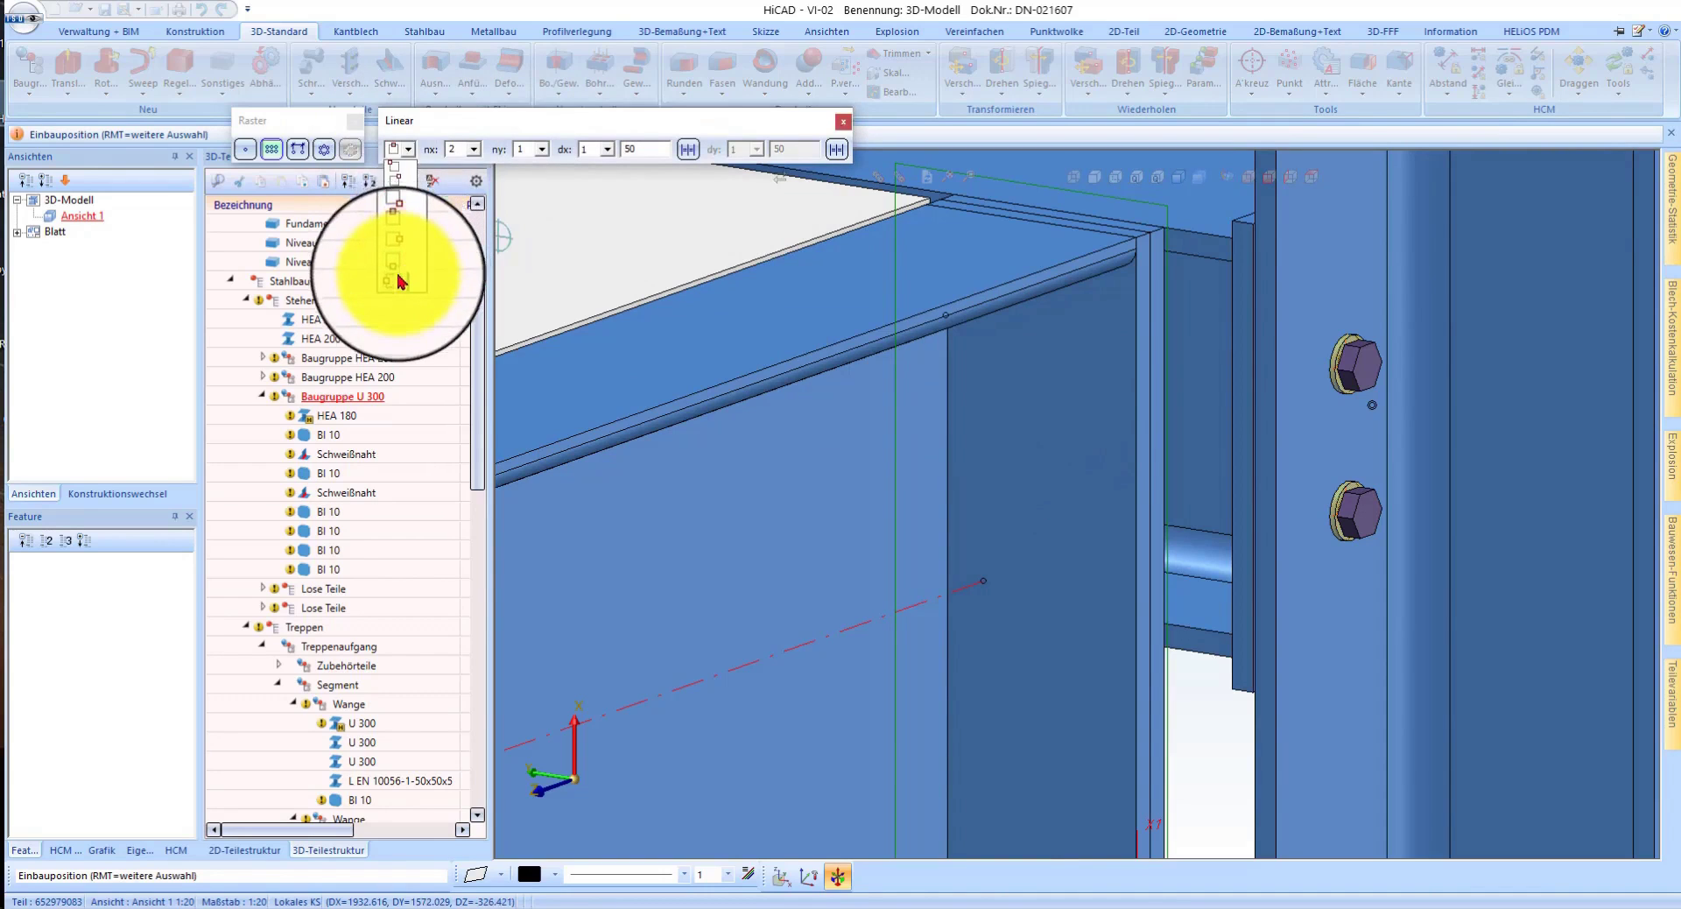
click(400, 280)
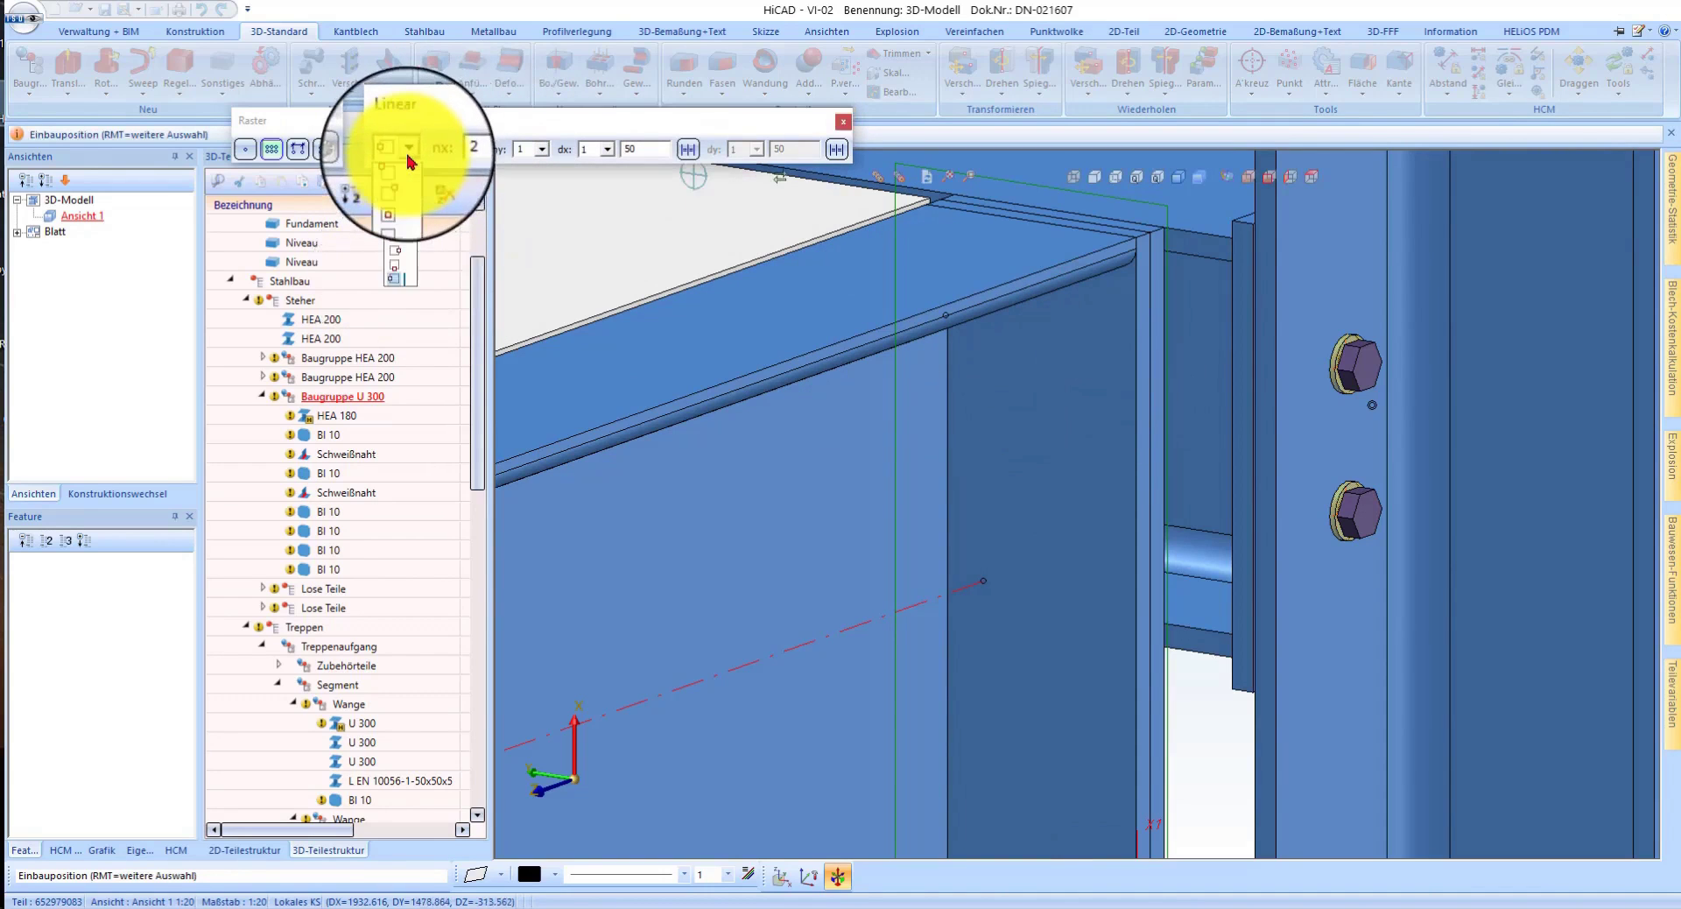
click(411, 255)
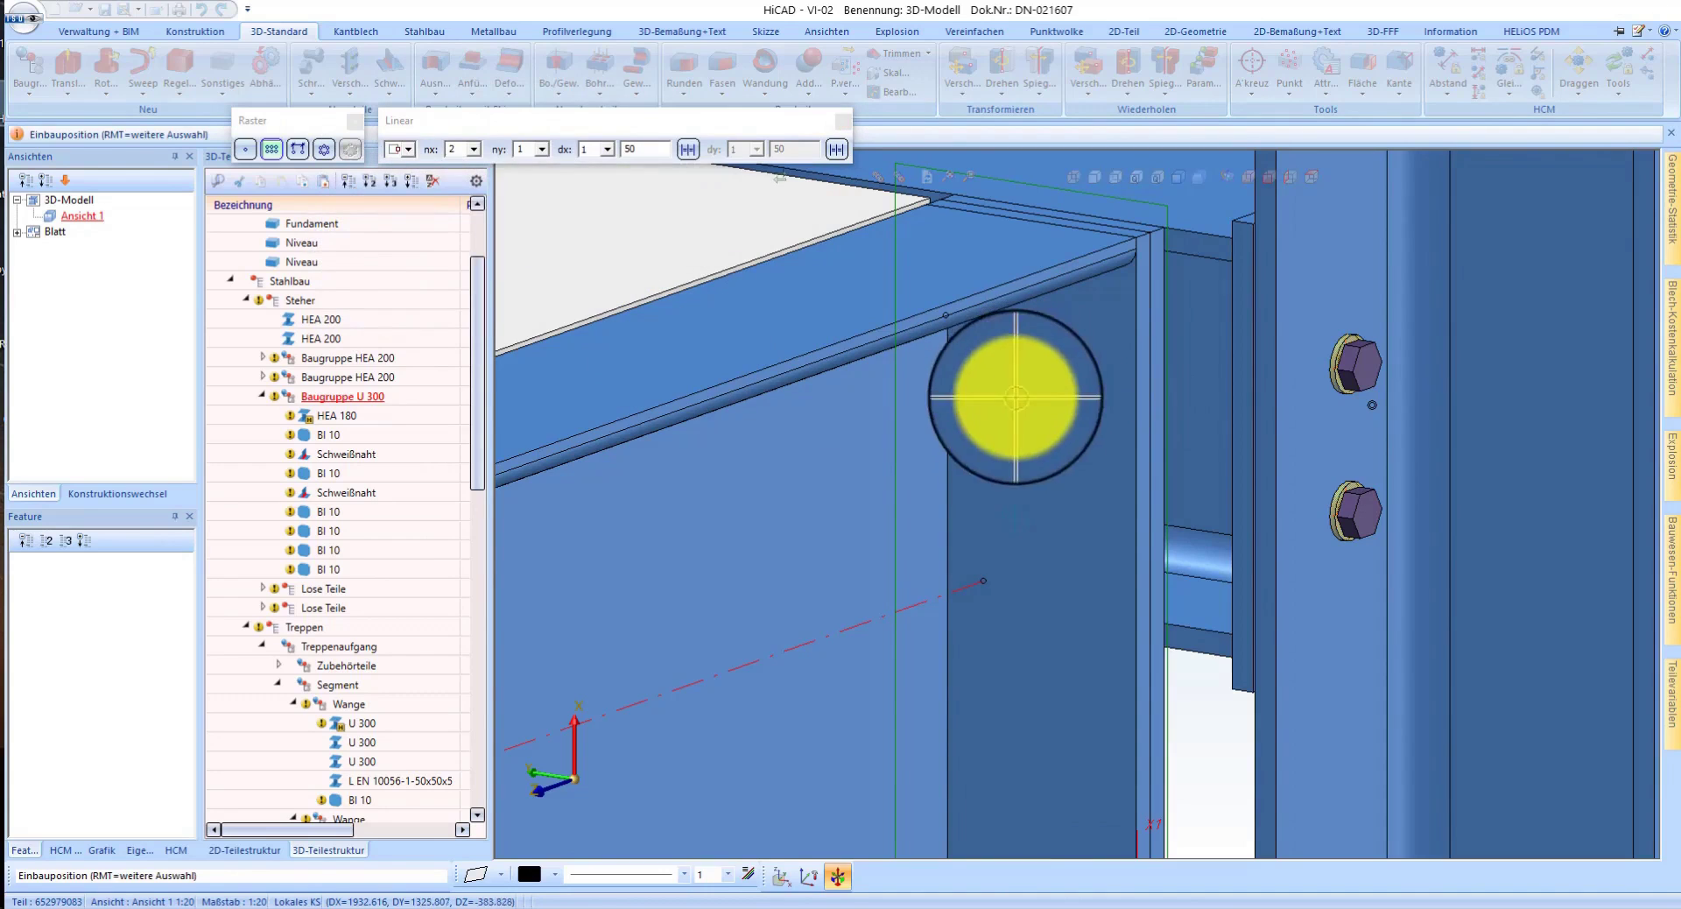
- Position the bolt pair from a reference point on the plate's upper edge and confirm the offset
scroll(1025, 403, up, 1)
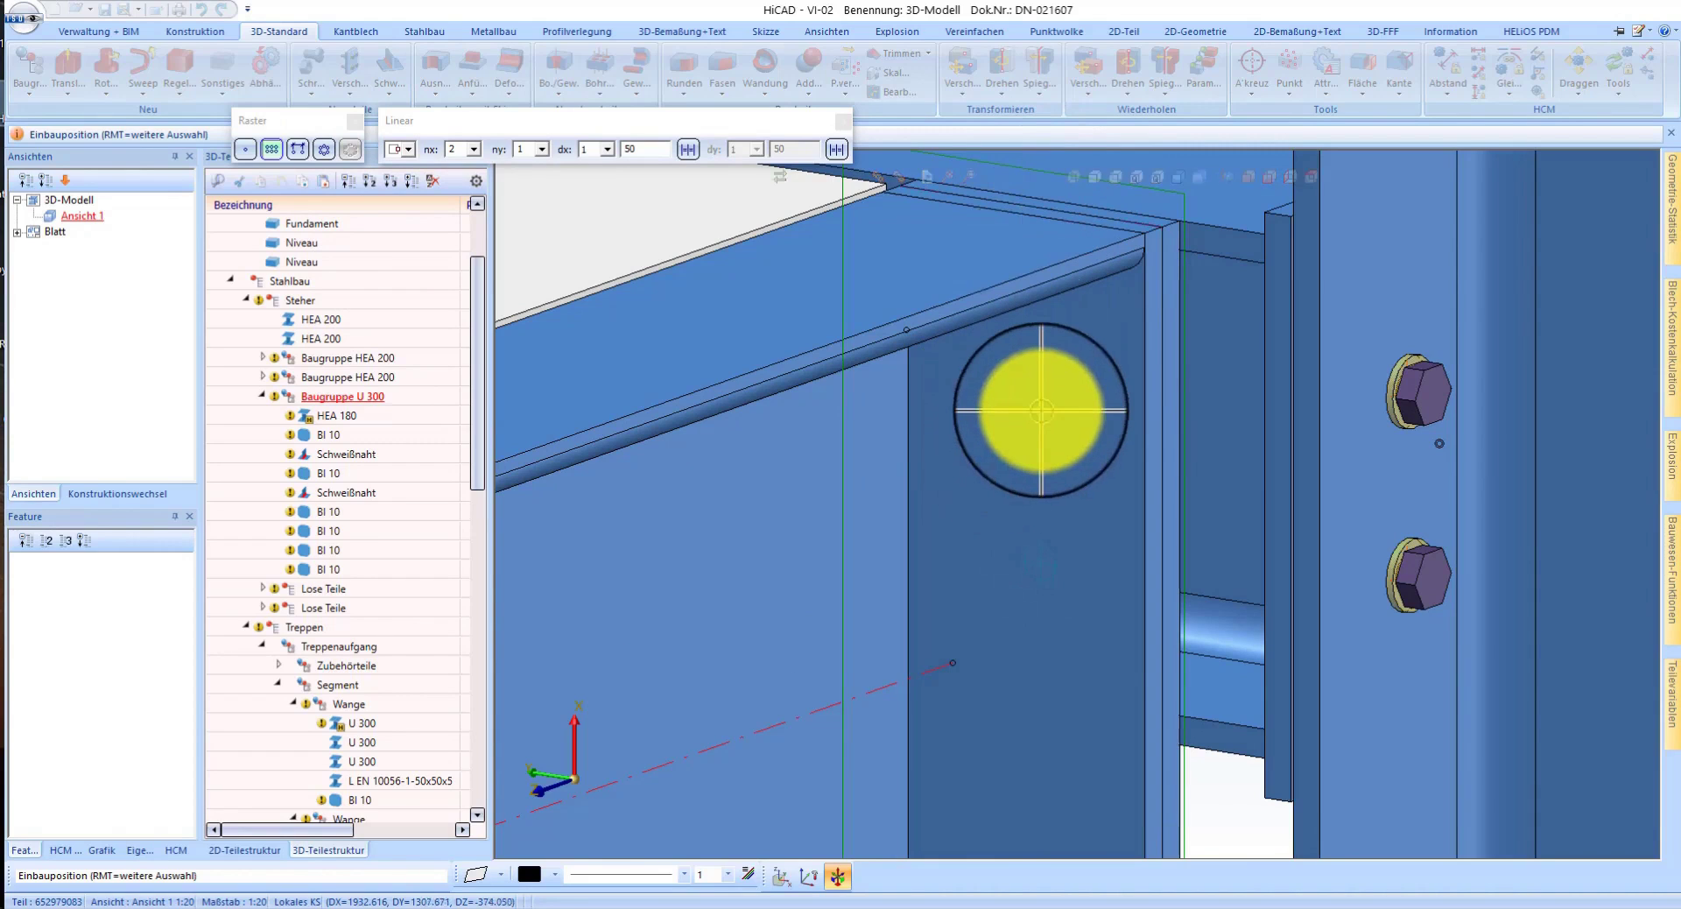
right_click(1041, 410)
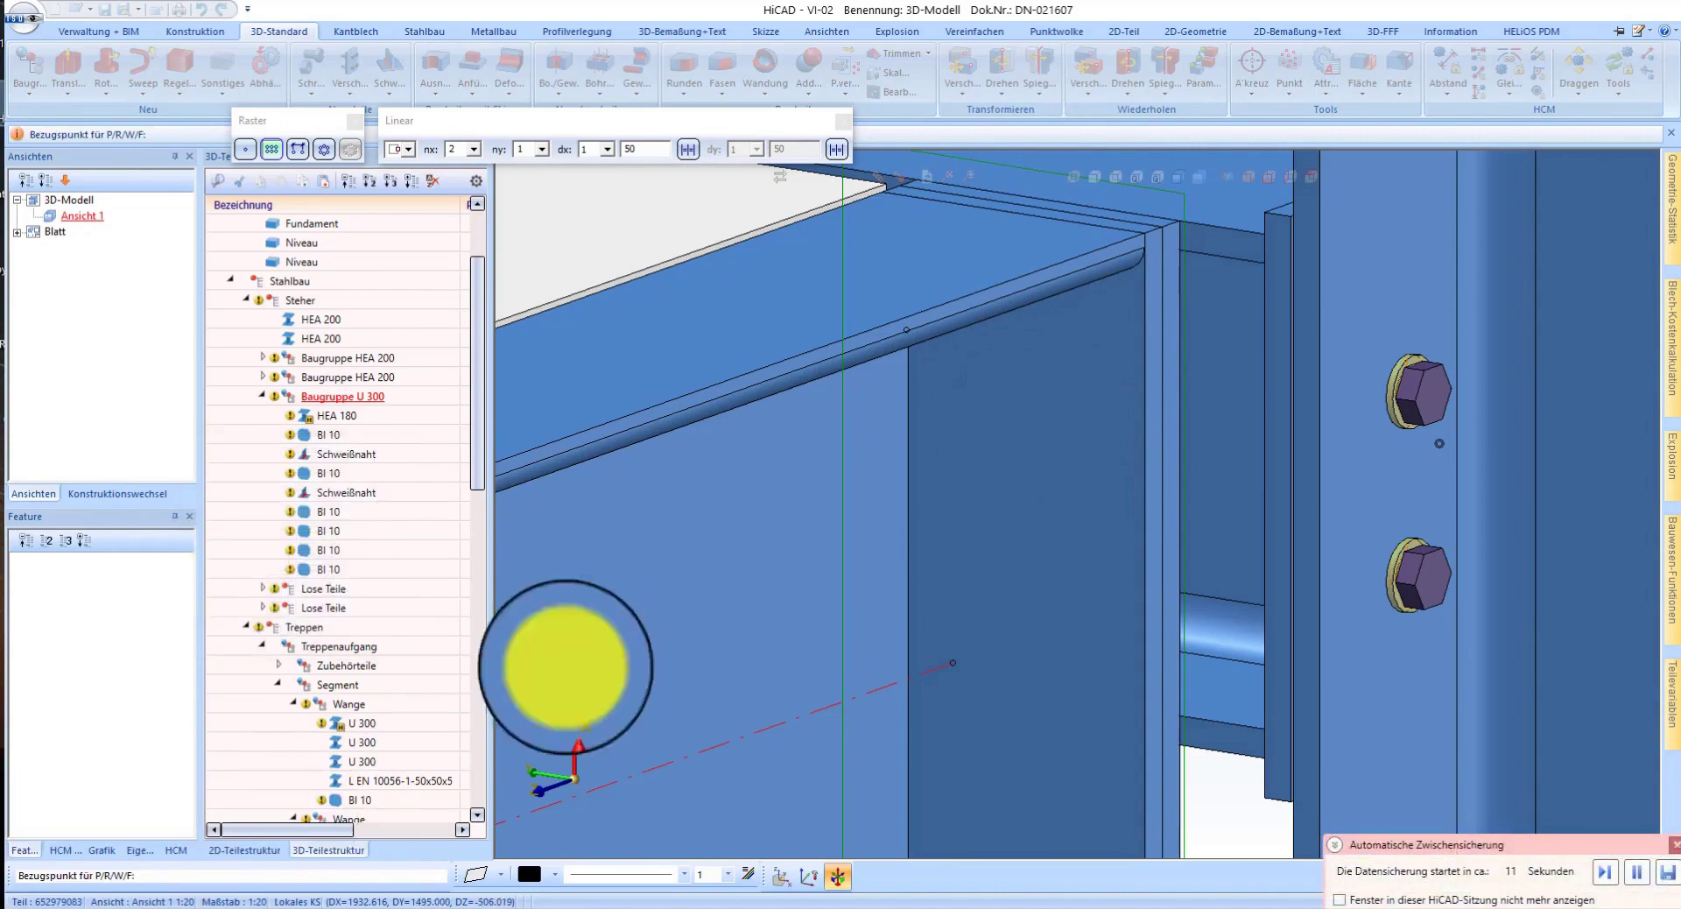
click(1033, 208)
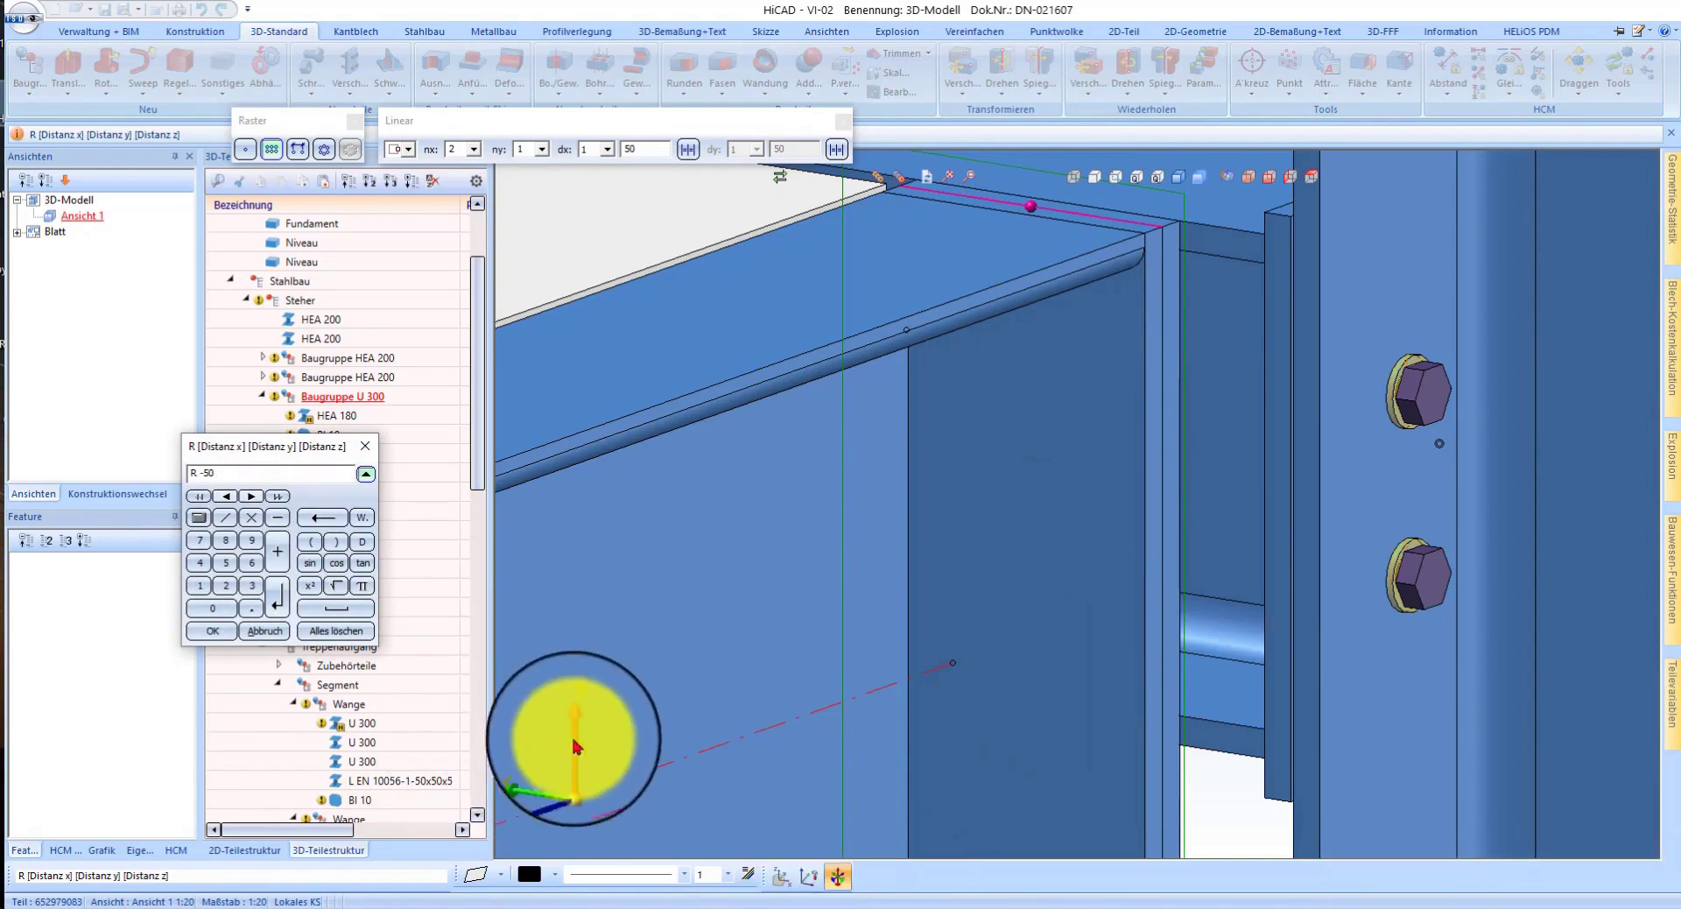
key(Return)
key(Return)
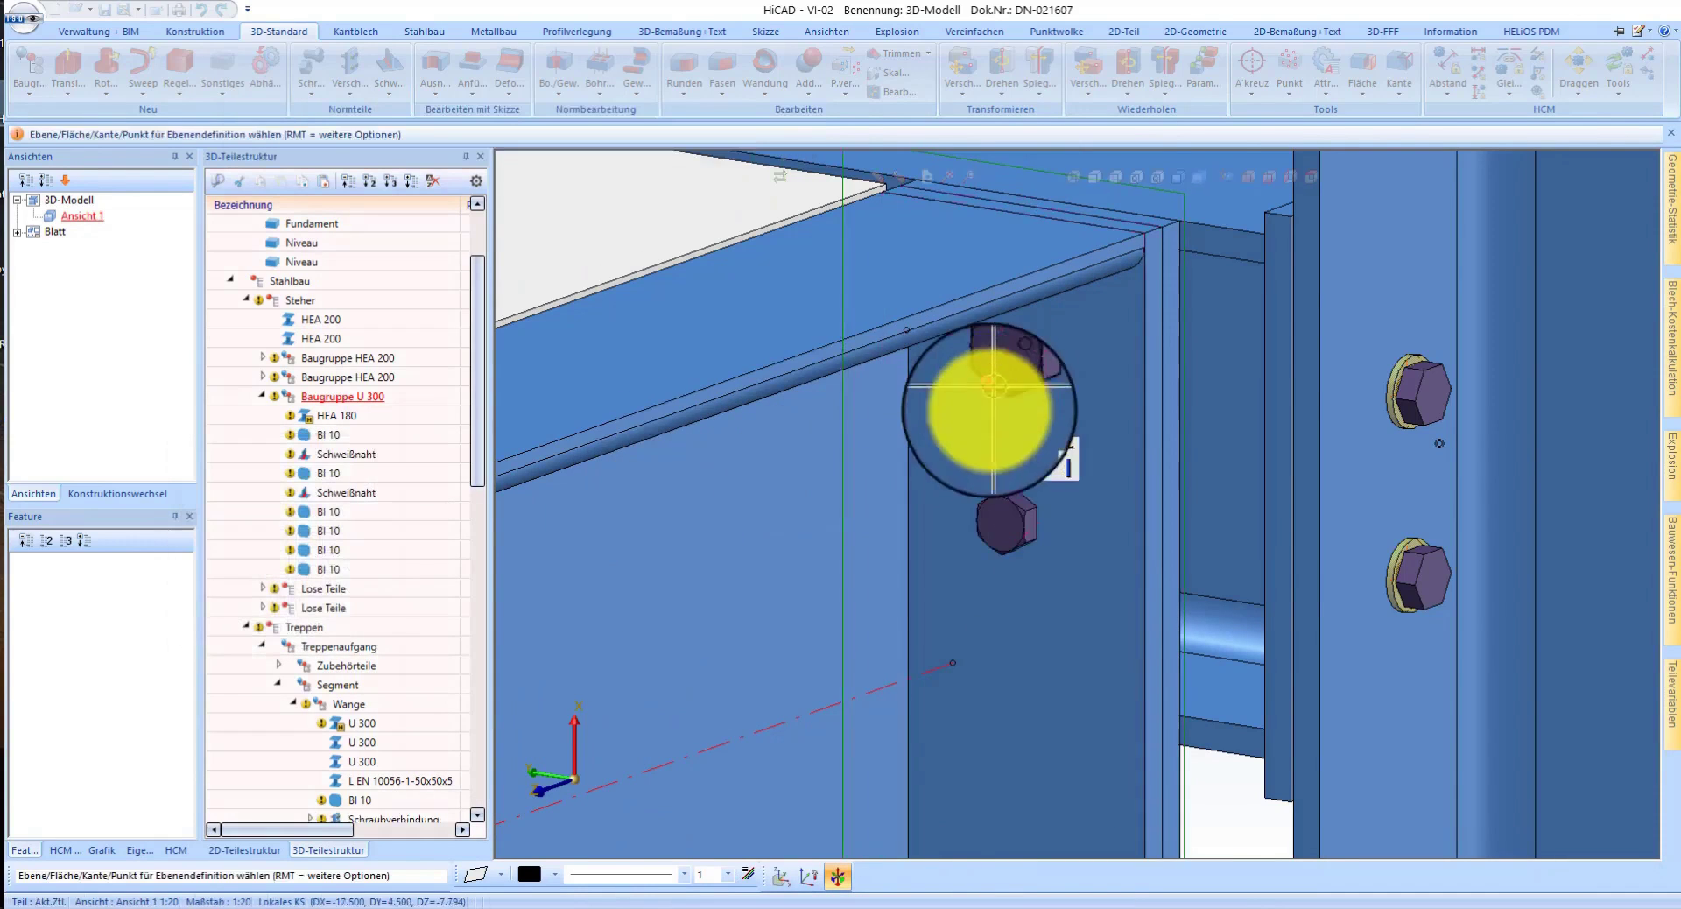
scroll(963, 429, down, 2)
- Edit the 3D-Verschraubung component list so washers appear at the bolt heads
scroll(963, 306, up, 2)
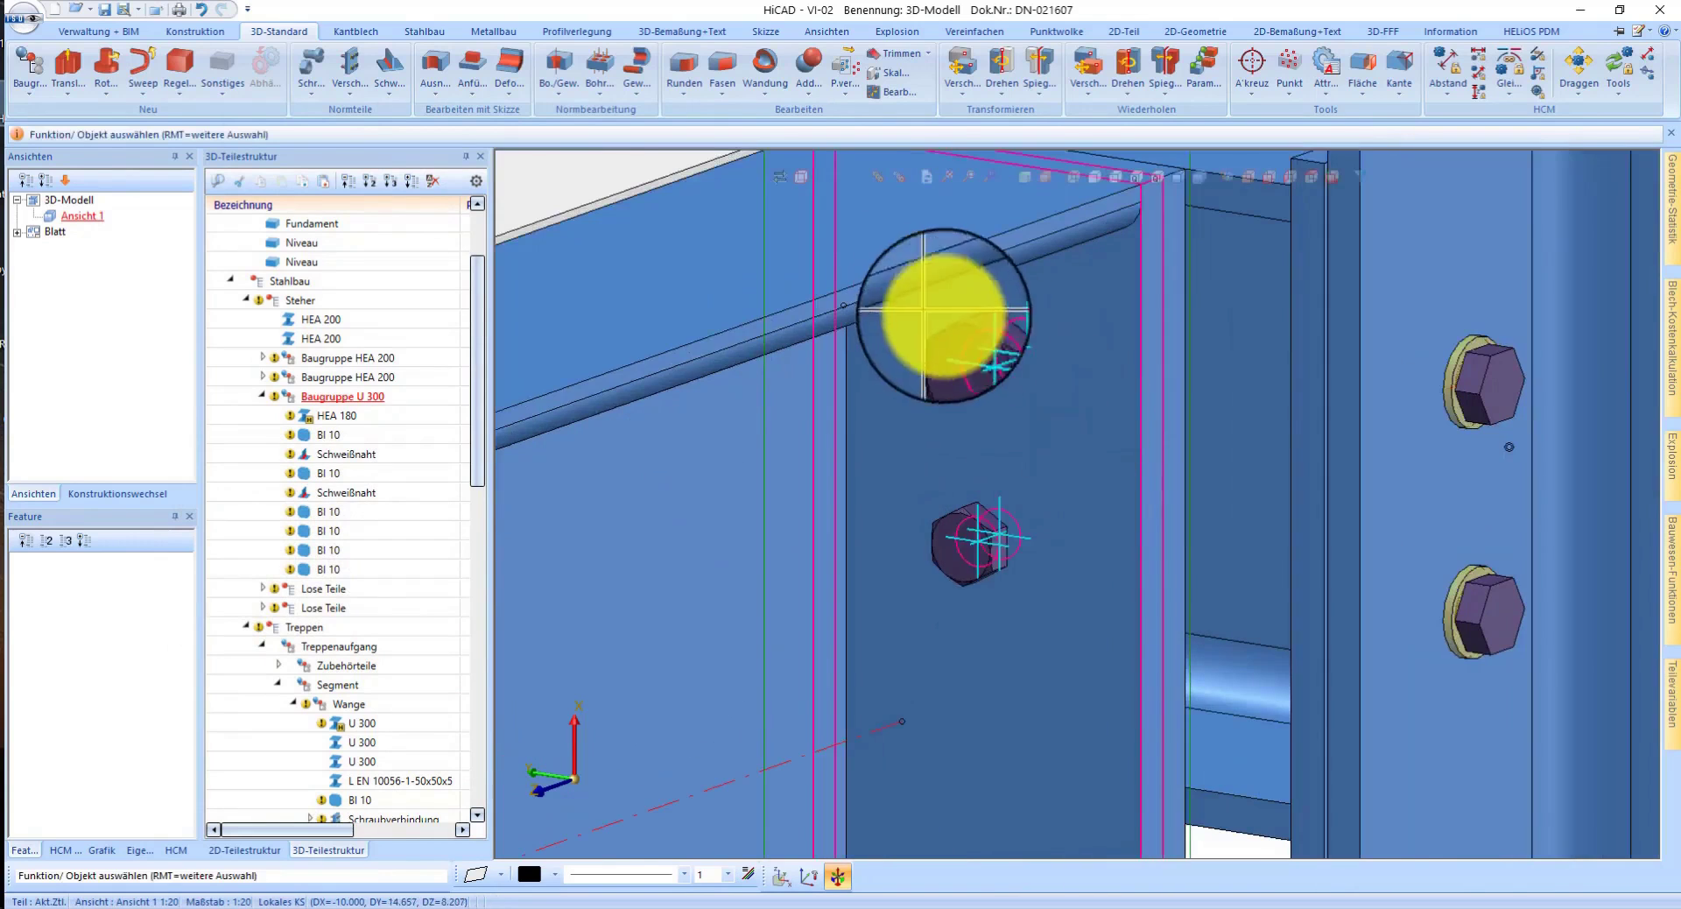
right_click(966, 330)
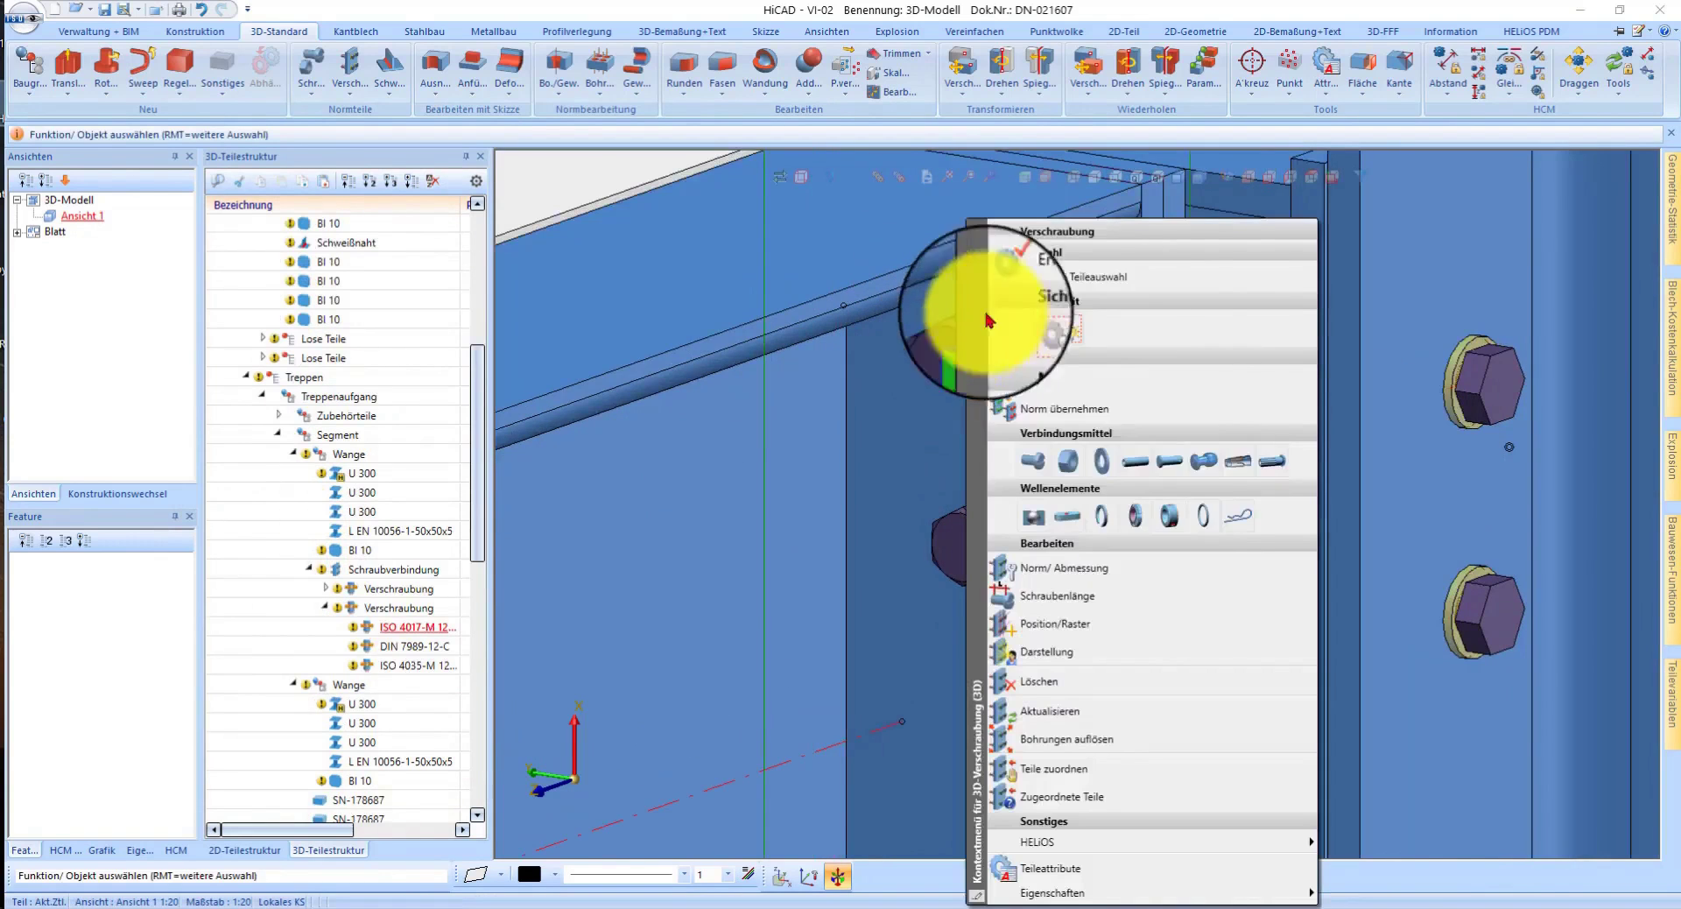
click(1122, 574)
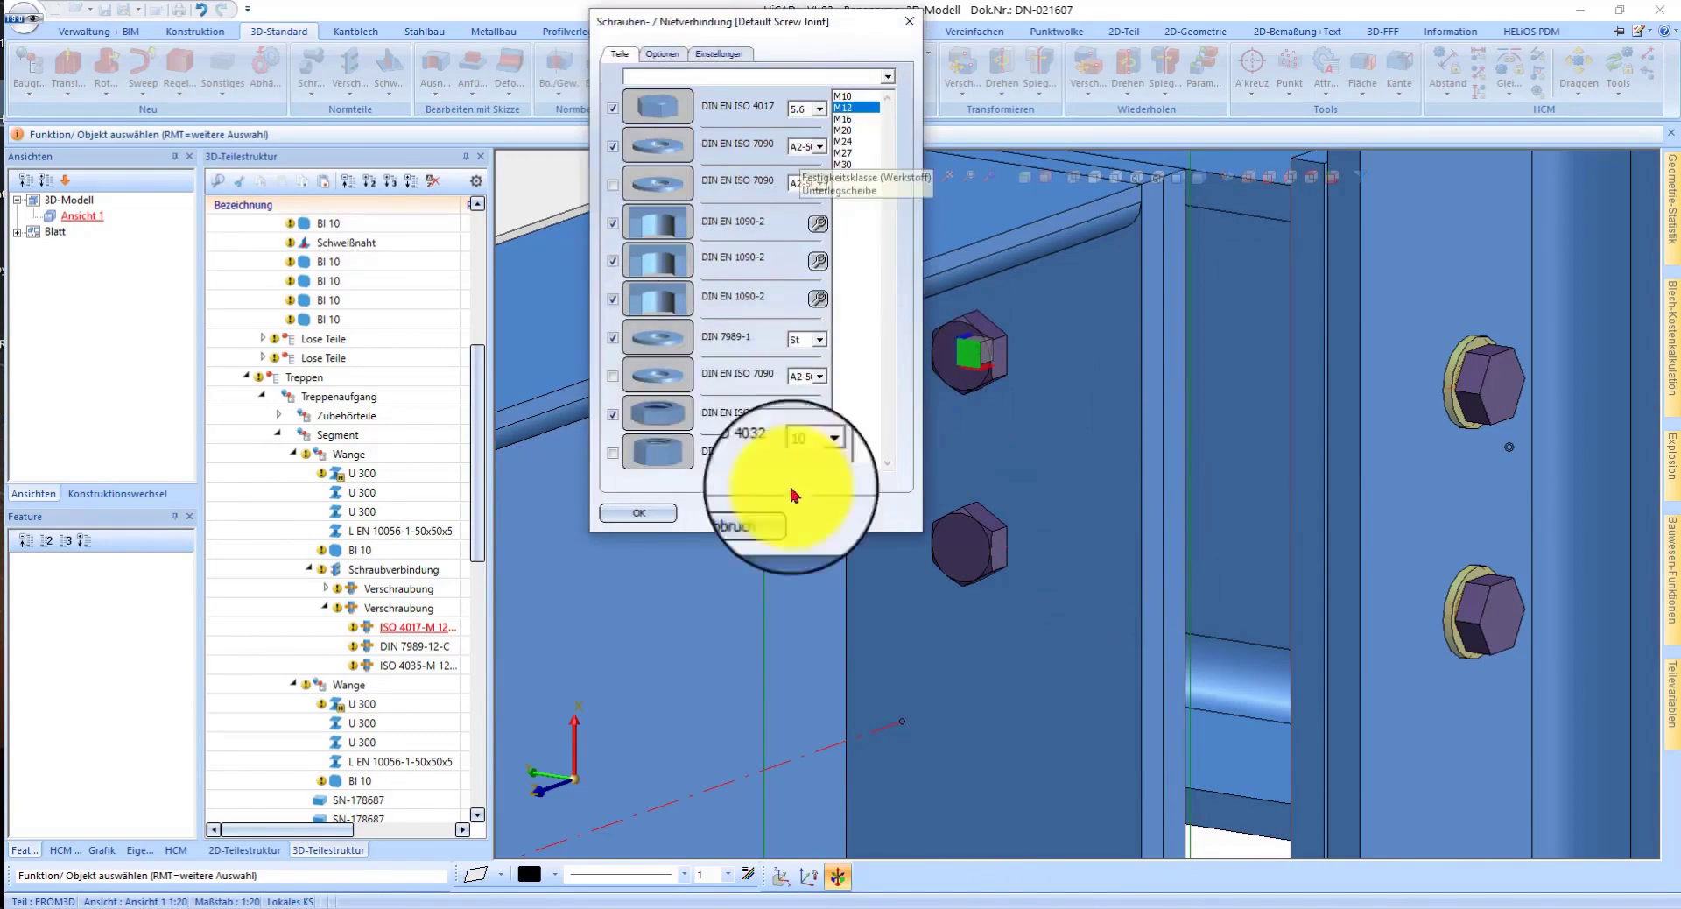
click(631, 516)
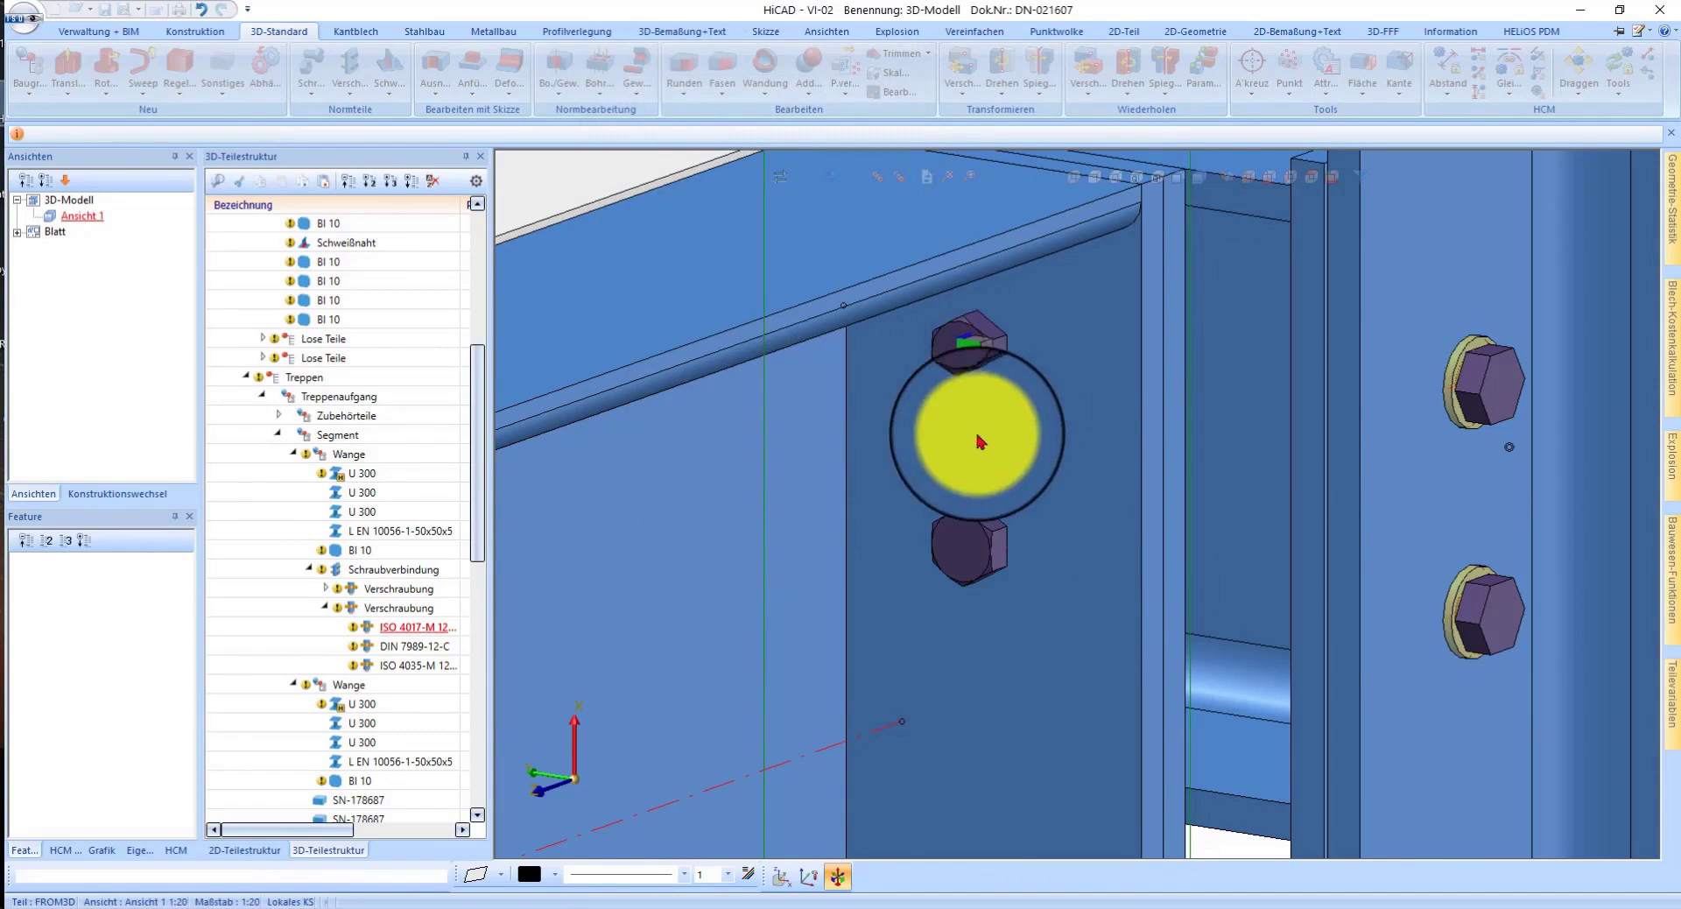
- Reverse the M12 bolts with Position/Raster > Umdrehen so their hex heads face the other side
right_click(966, 326)
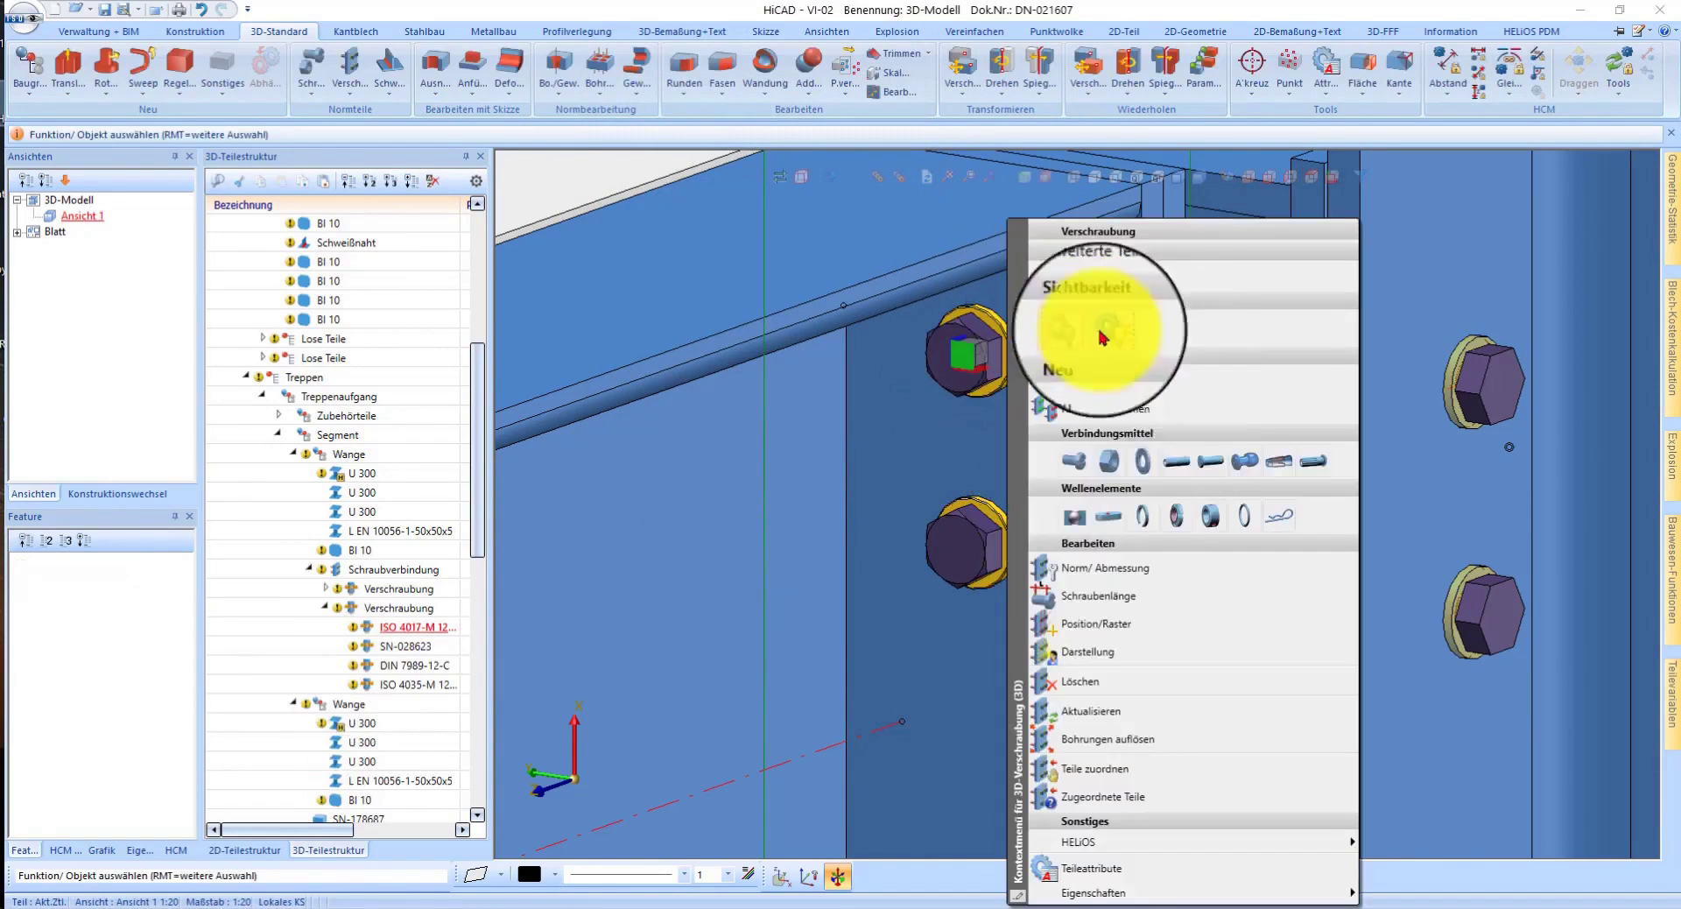
click(1117, 624)
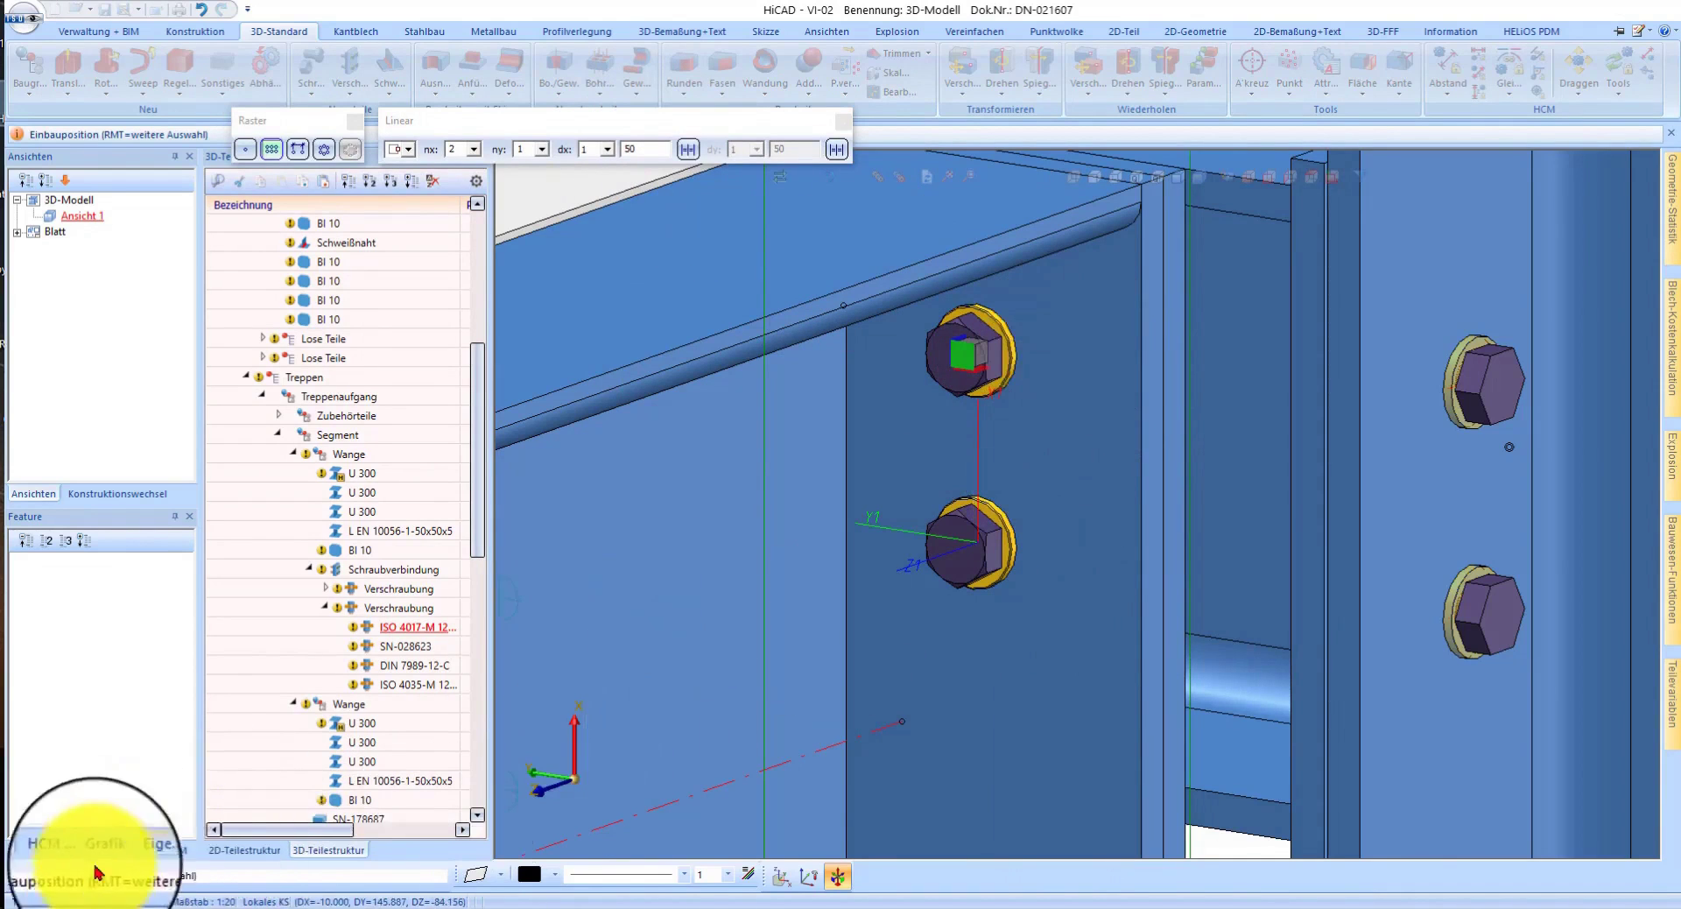
right_click(1078, 375)
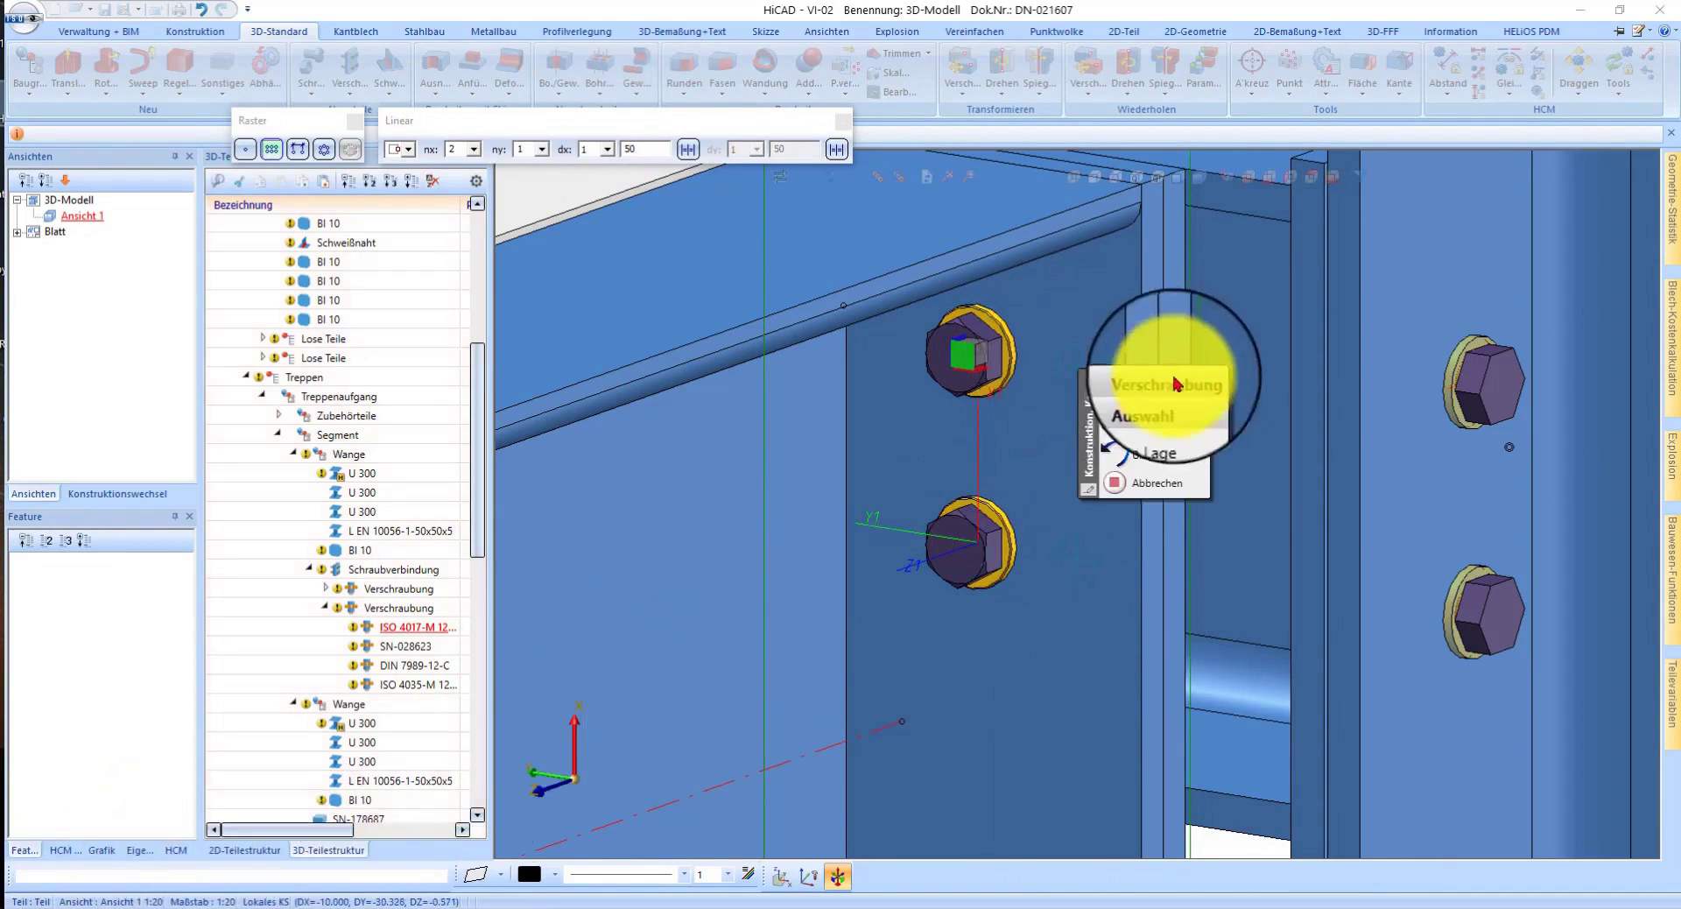
click(1168, 466)
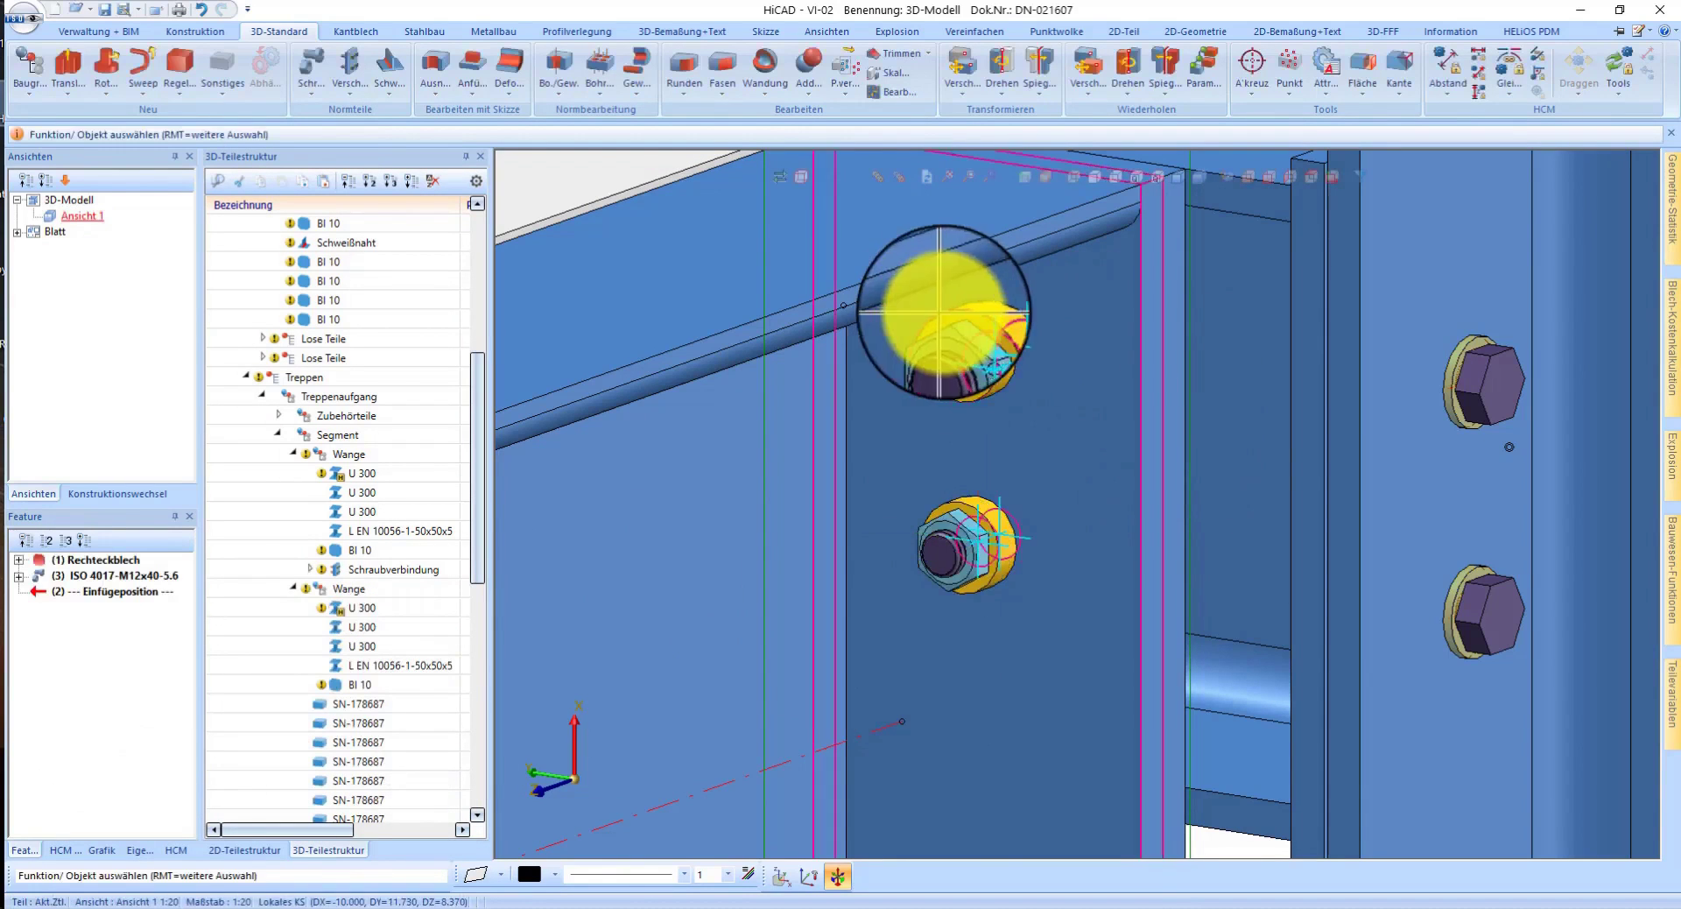
right_click(1005, 350)
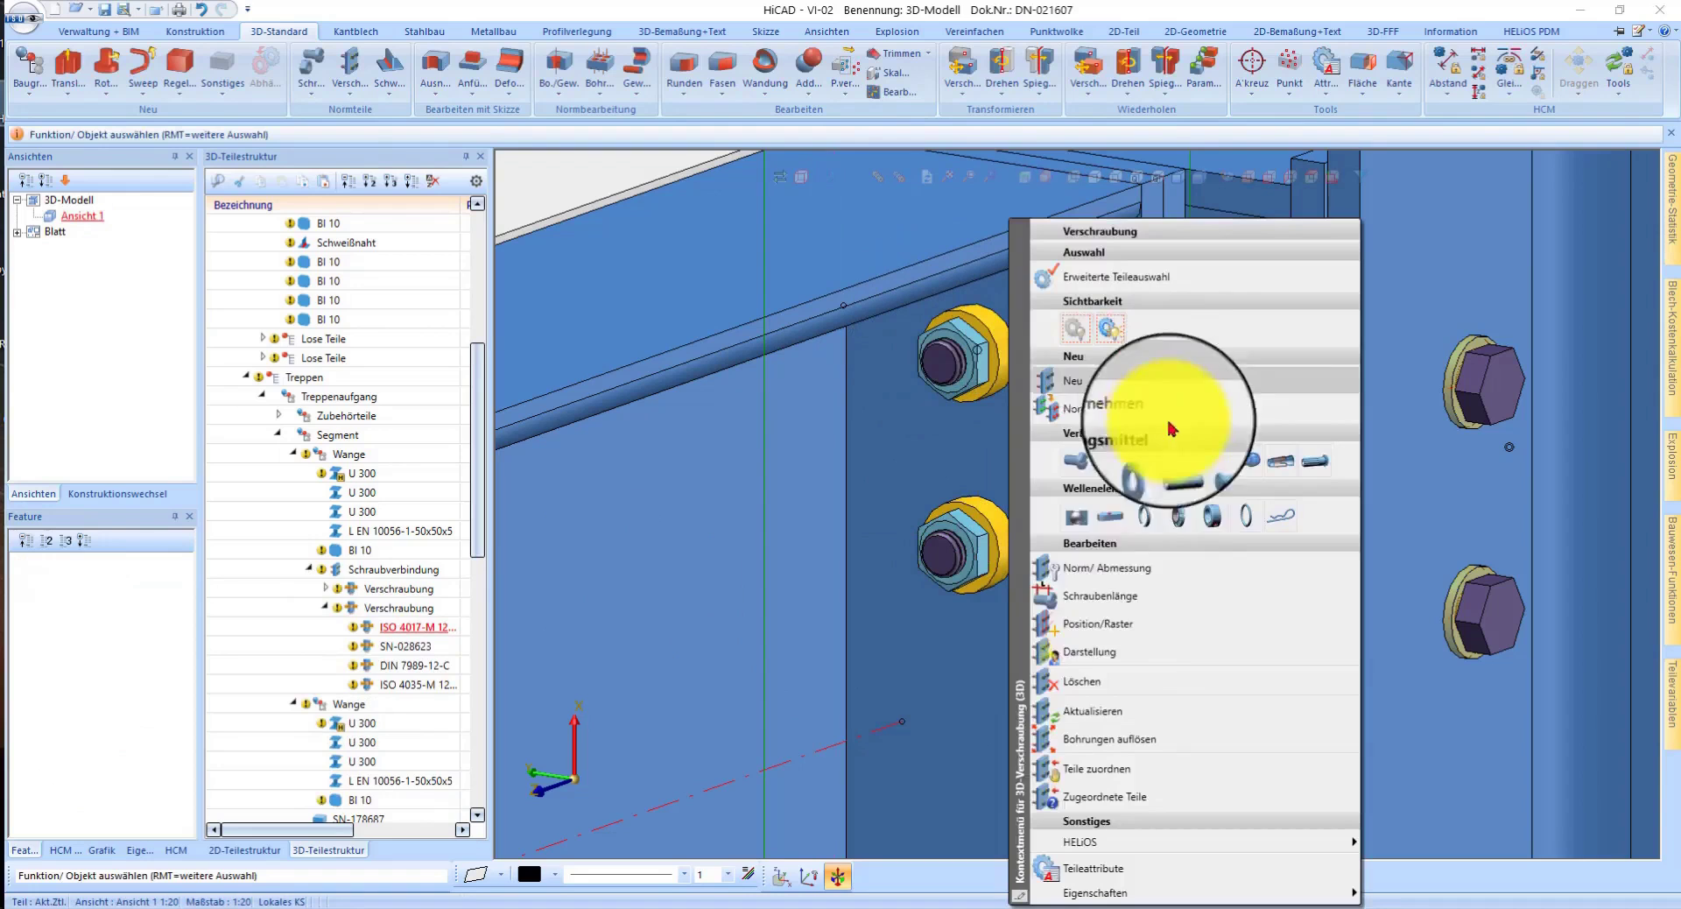
click(1116, 625)
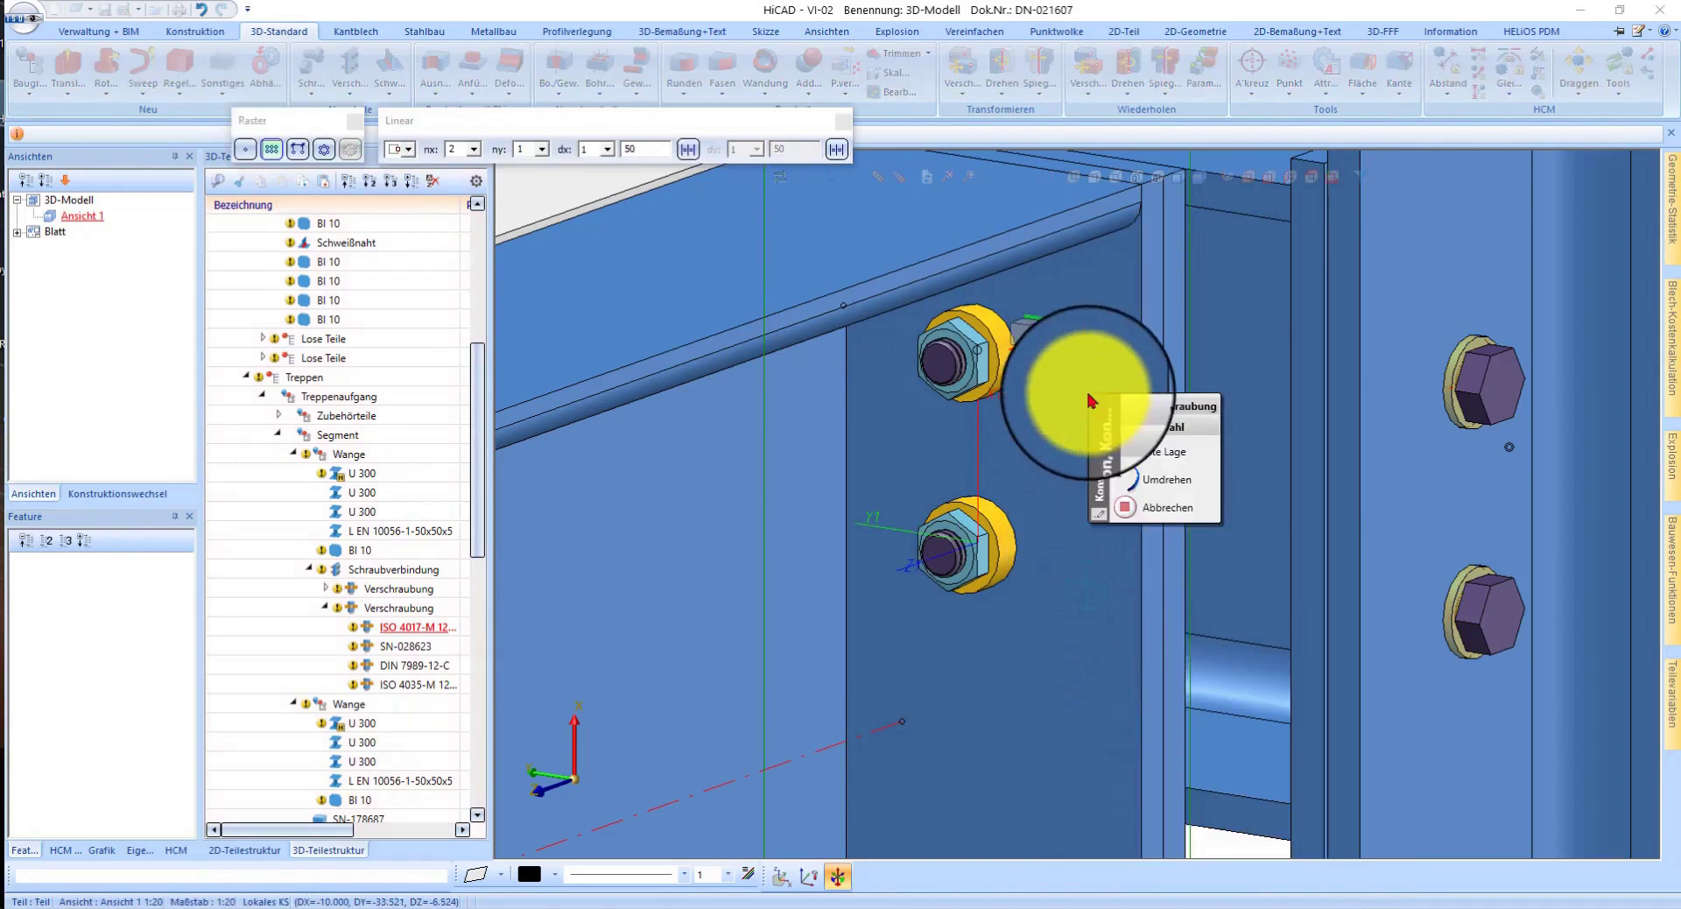
click(1132, 487)
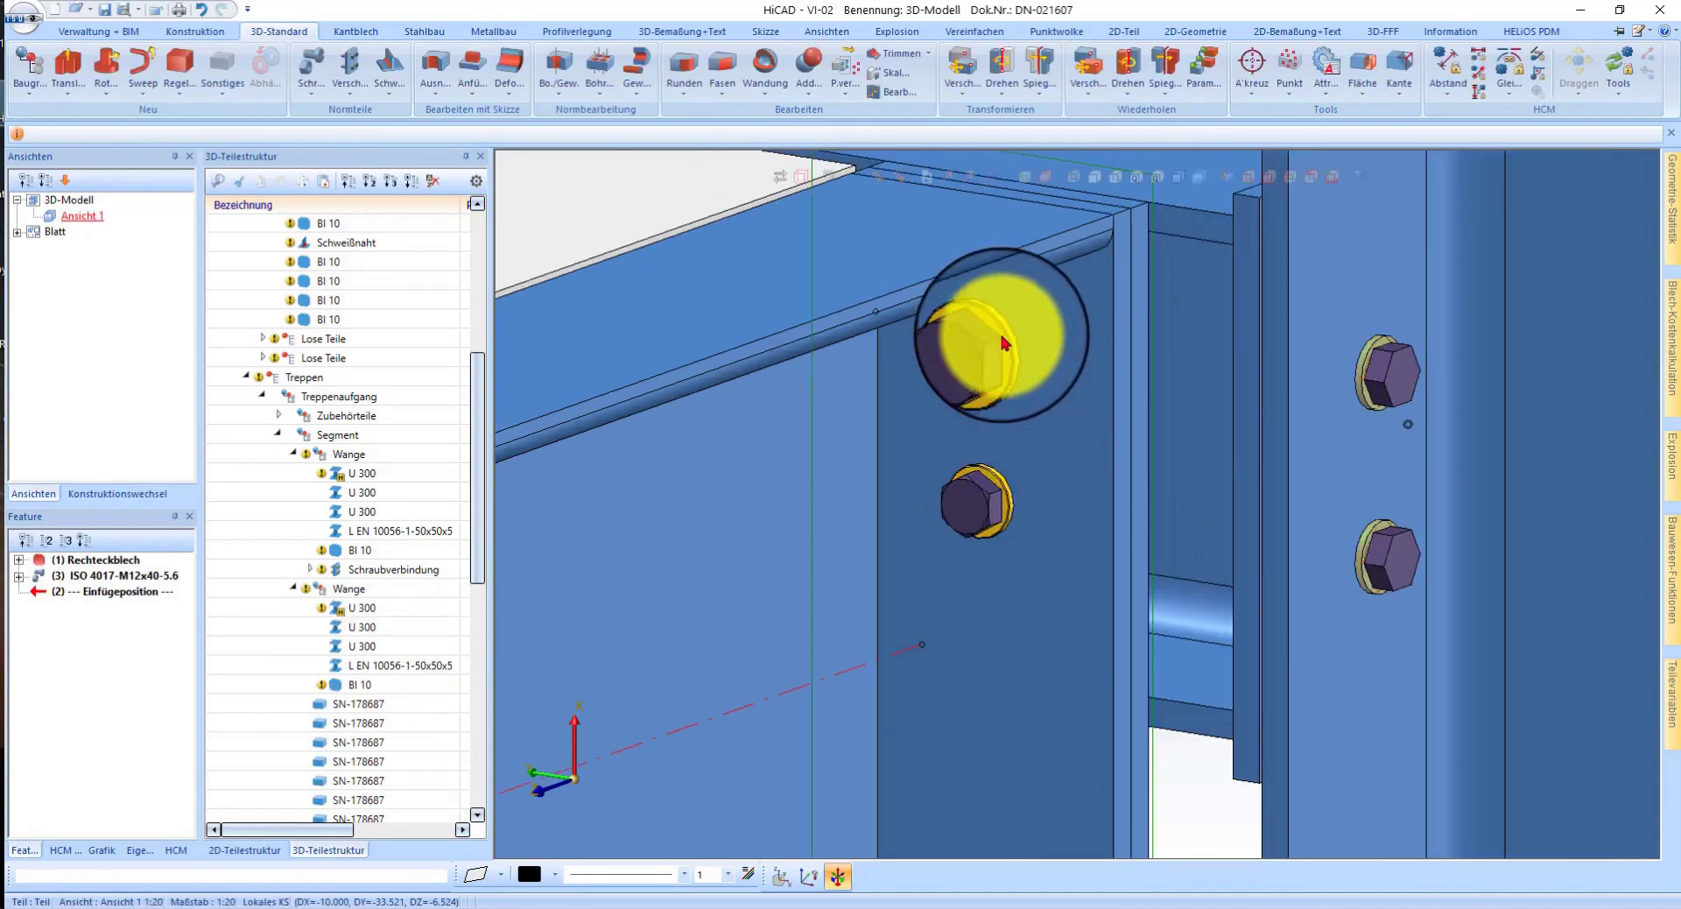
- Select both bolts and collapse the Schraubverbindung in the part tree
scroll(1005, 343, down, 2)
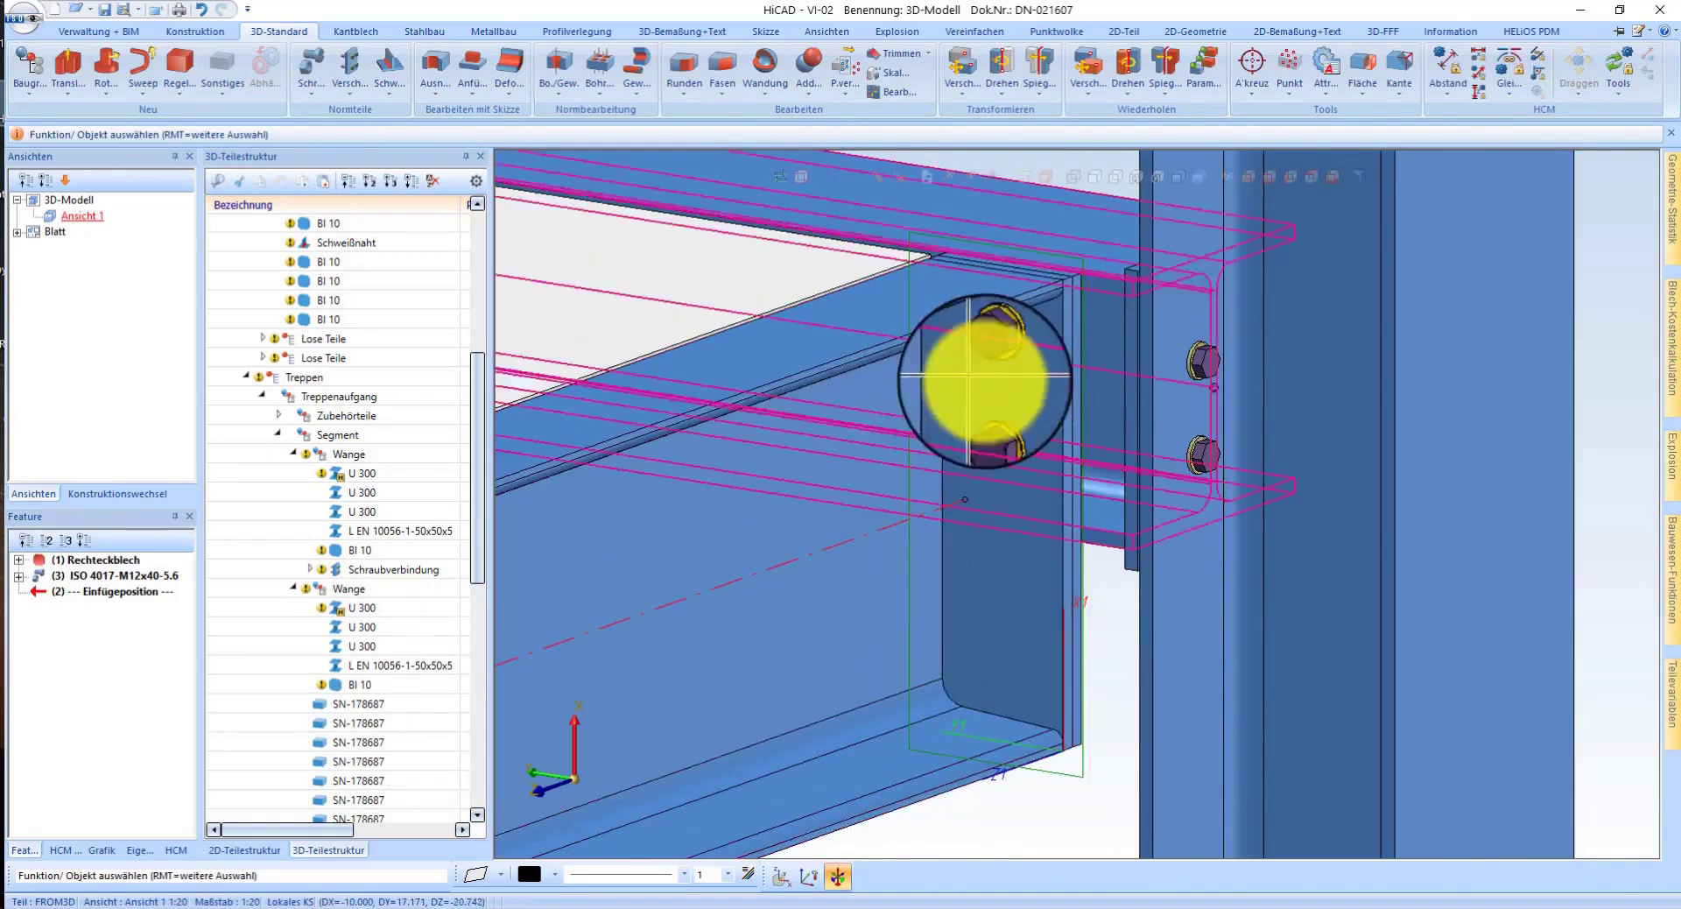
scroll(969, 376, up, 2)
click(972, 304)
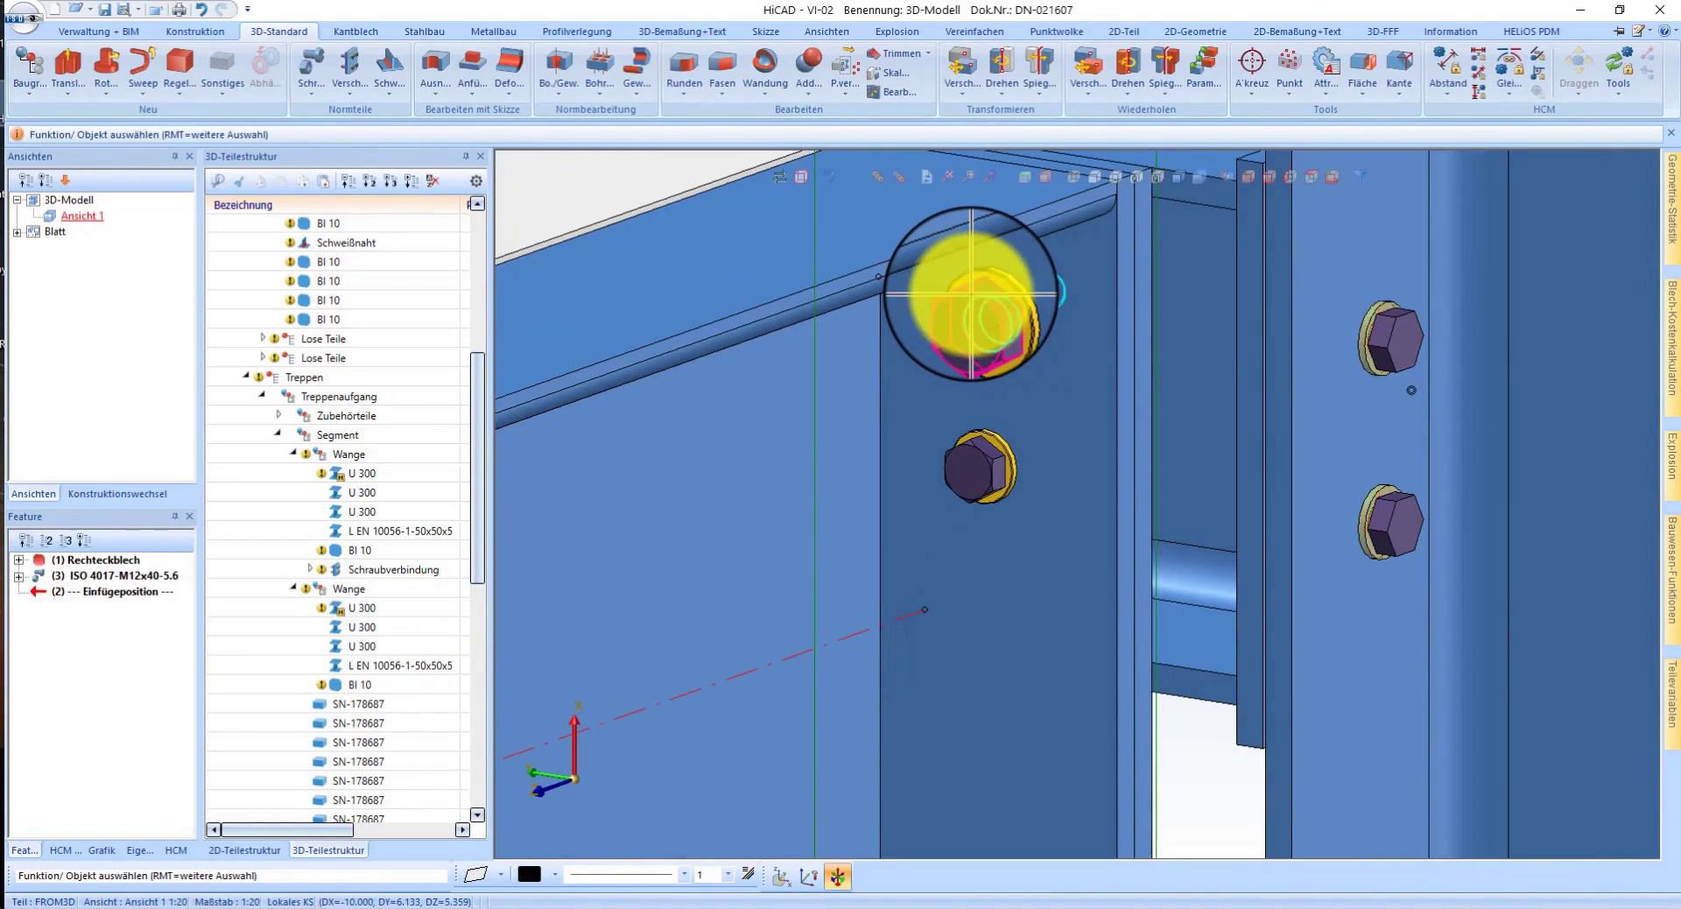
click(310, 570)
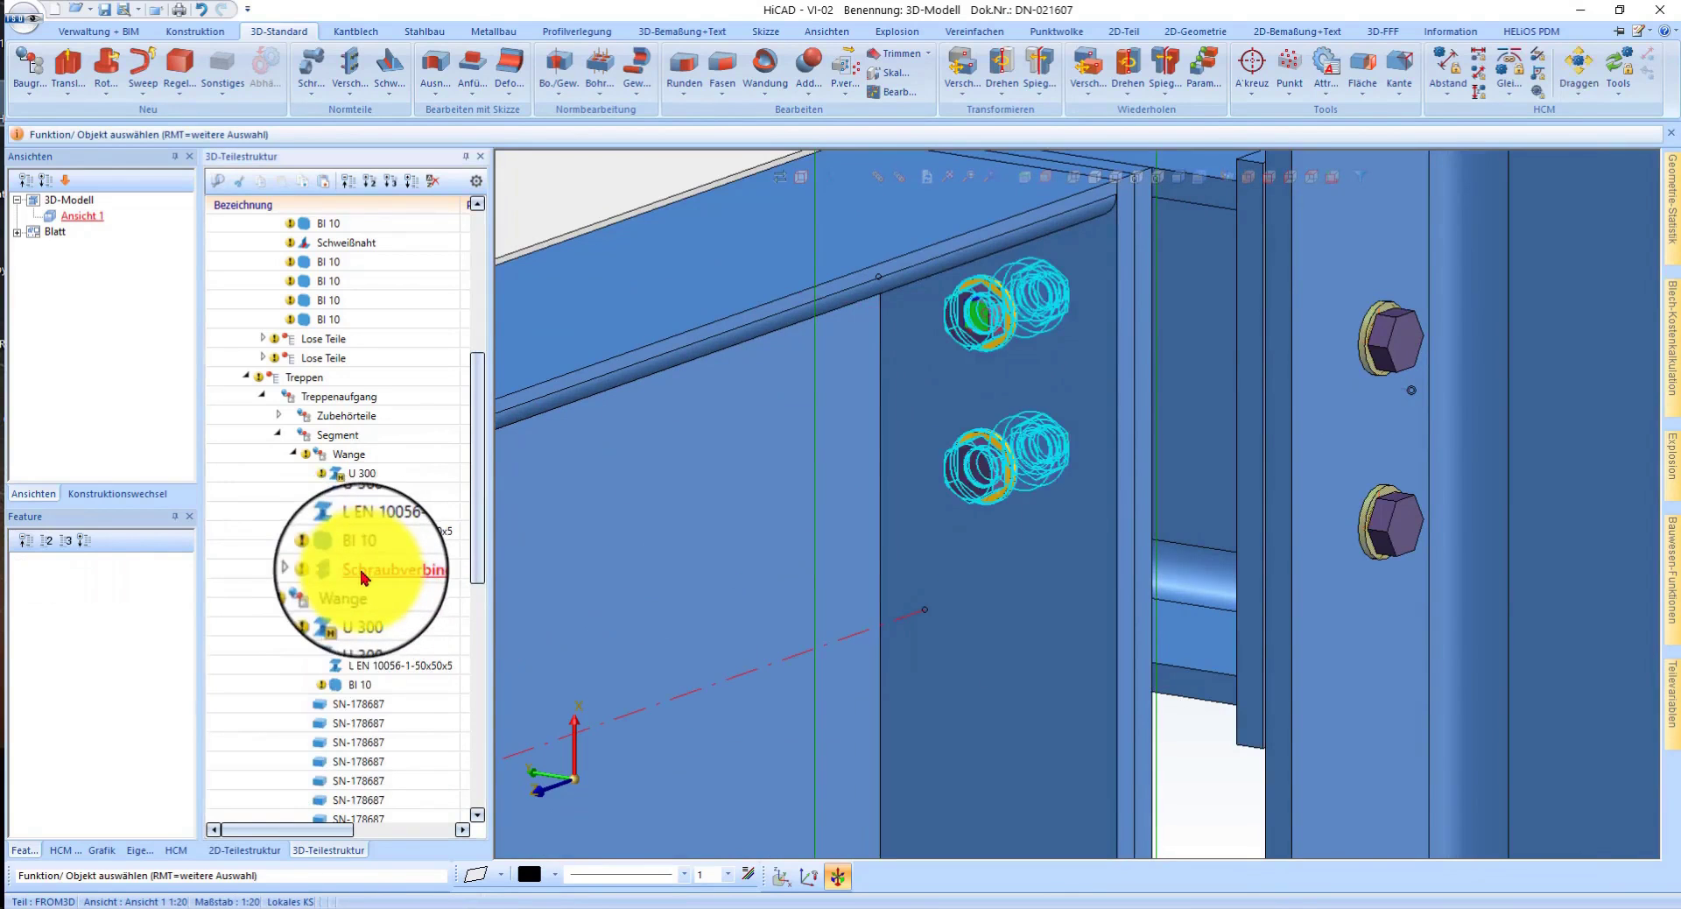
- Cut the end-plate Schraubverbindung from the stringer and paste it into Baugruppe U 300
right_click(1093, 387)
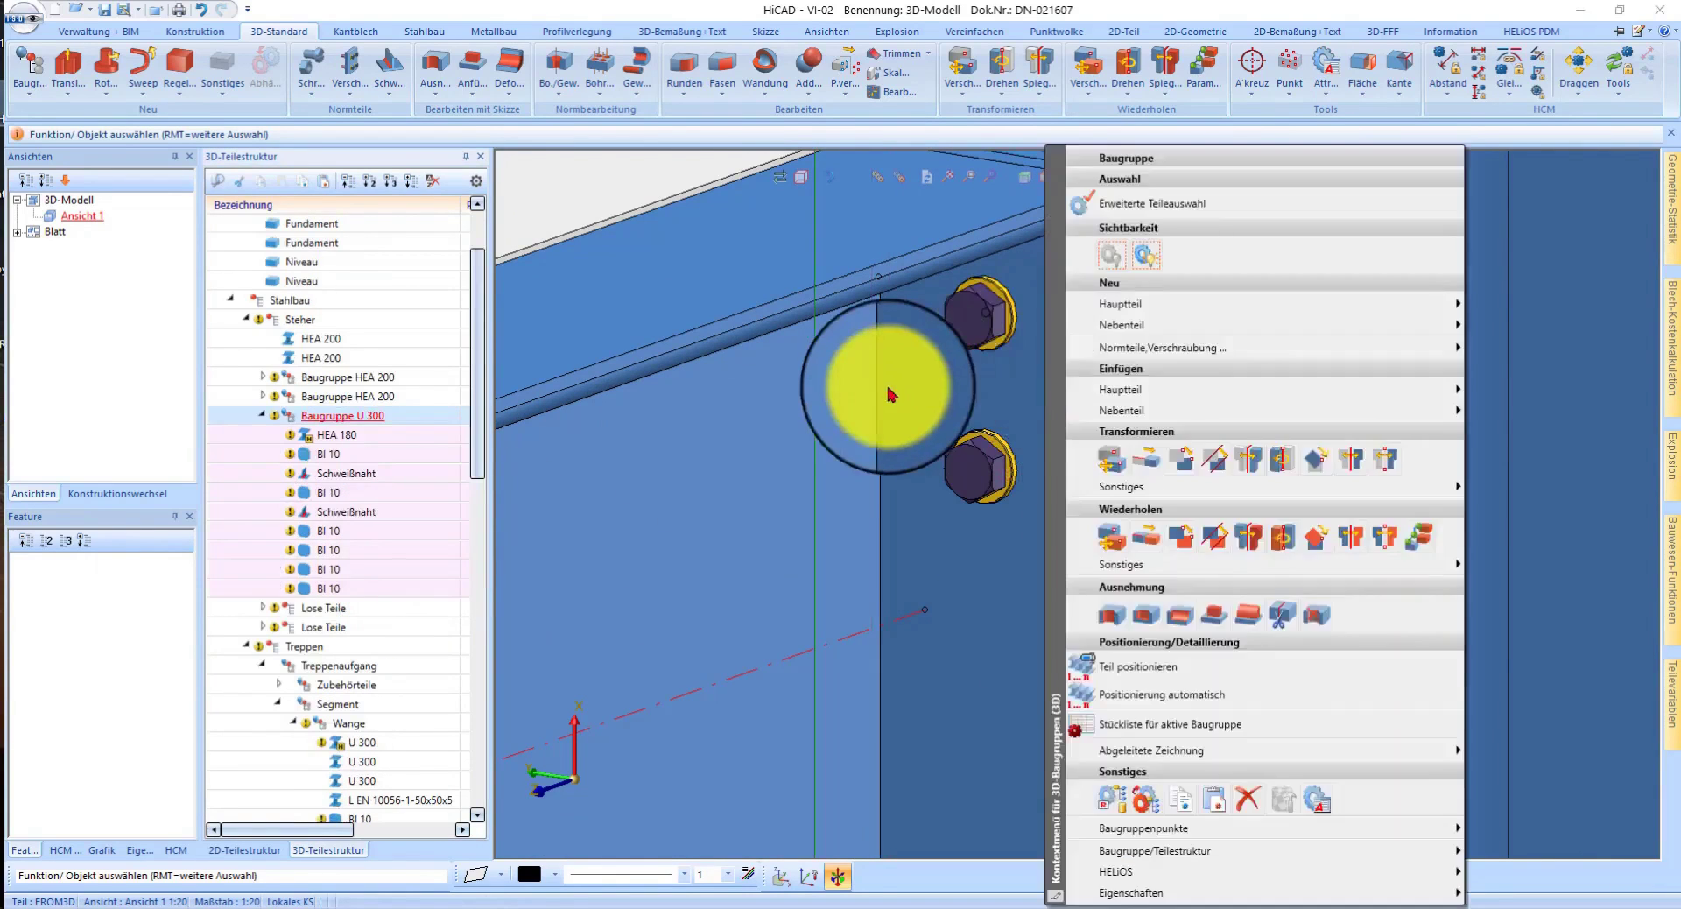
key(Escape)
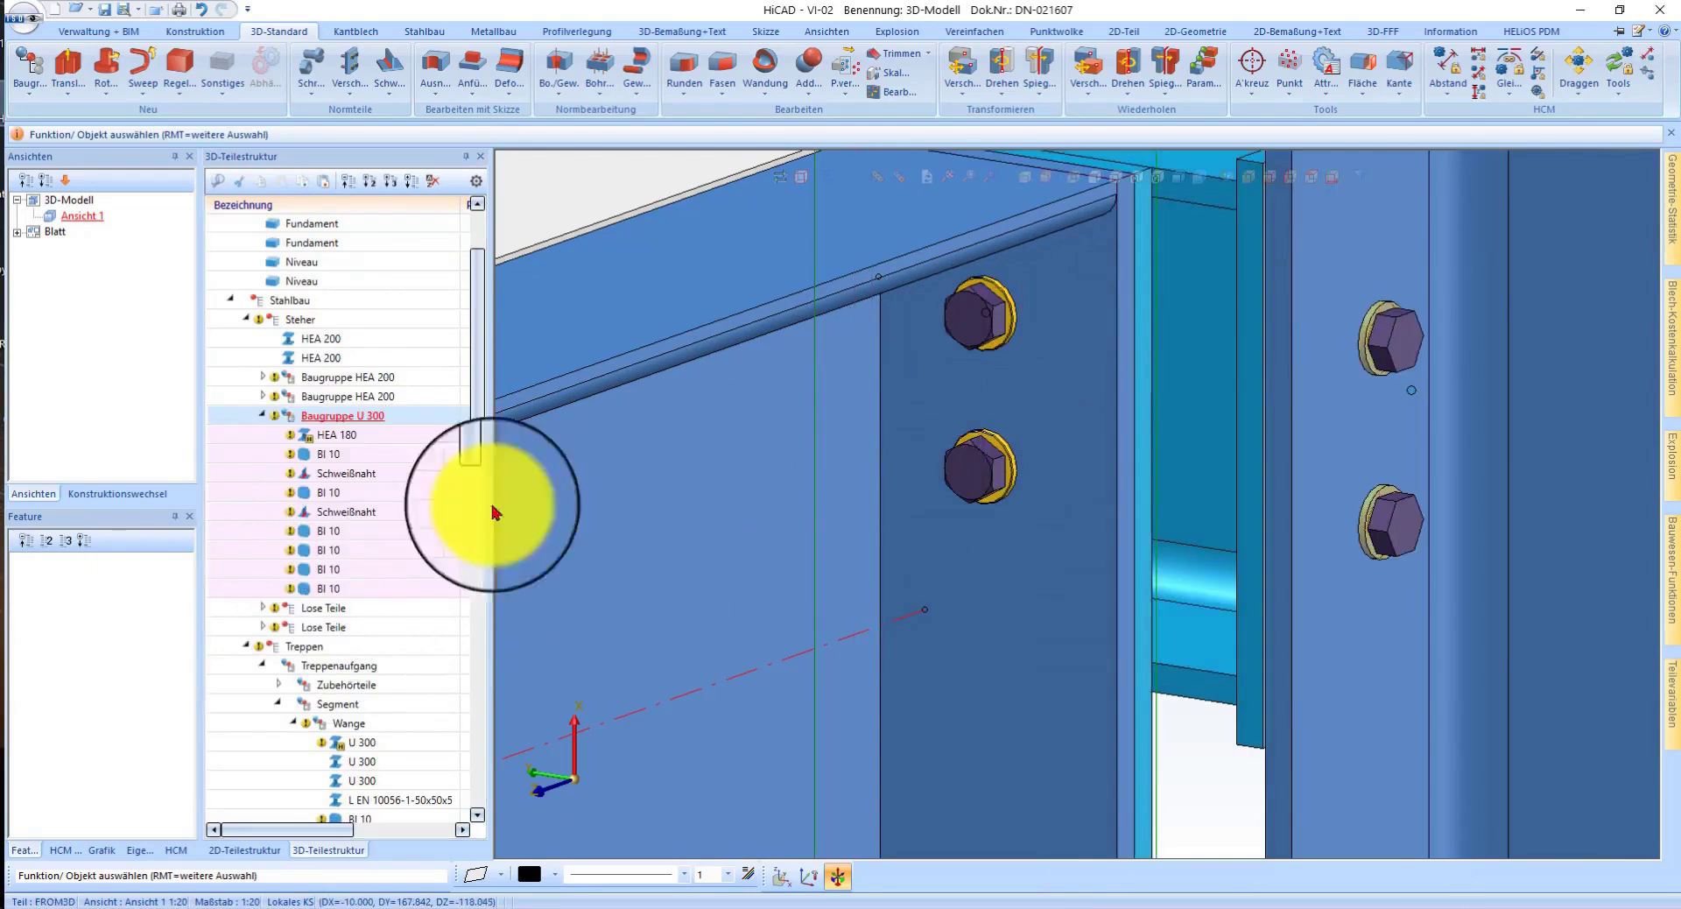
scroll(363, 613, down, 5)
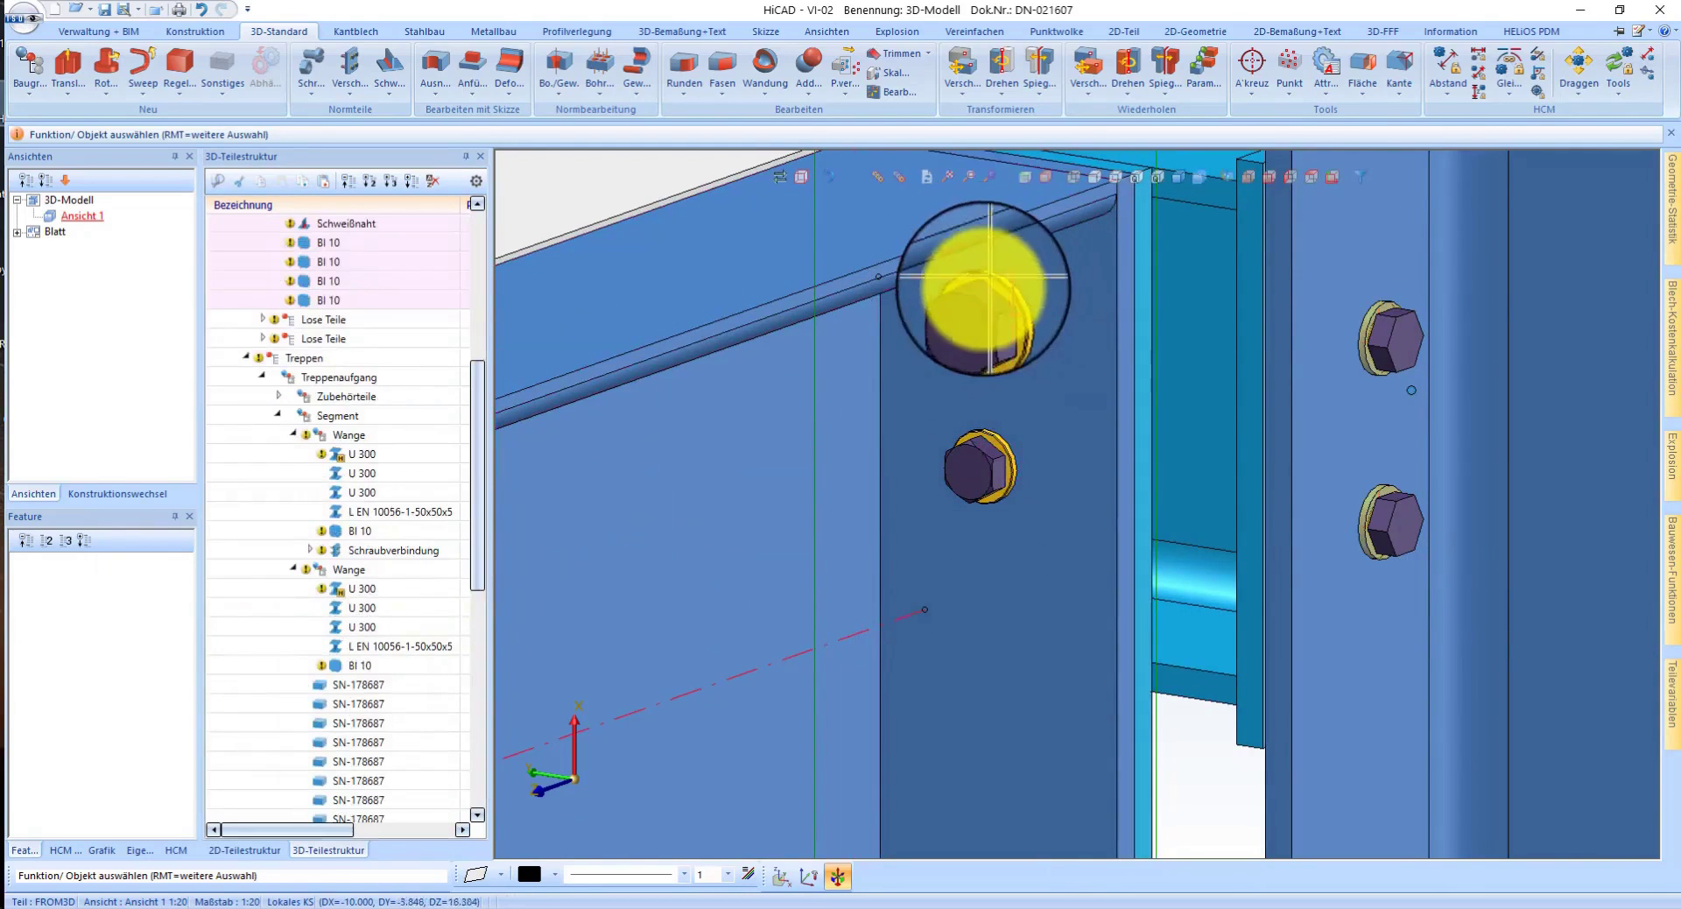
click(971, 296)
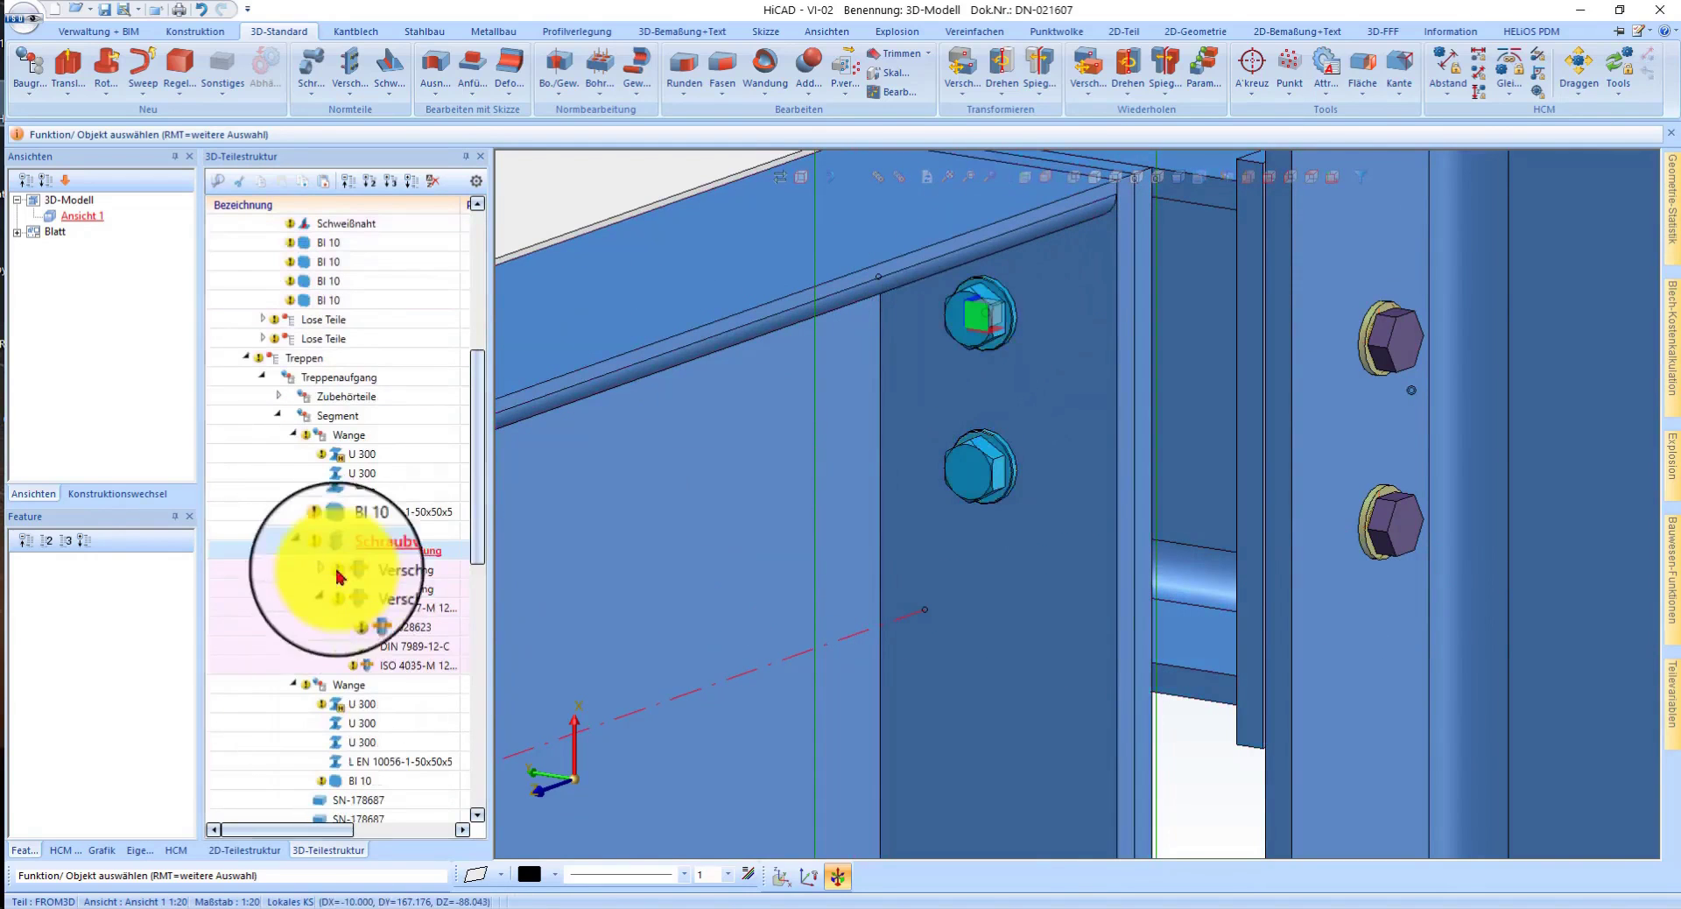
click(342, 551)
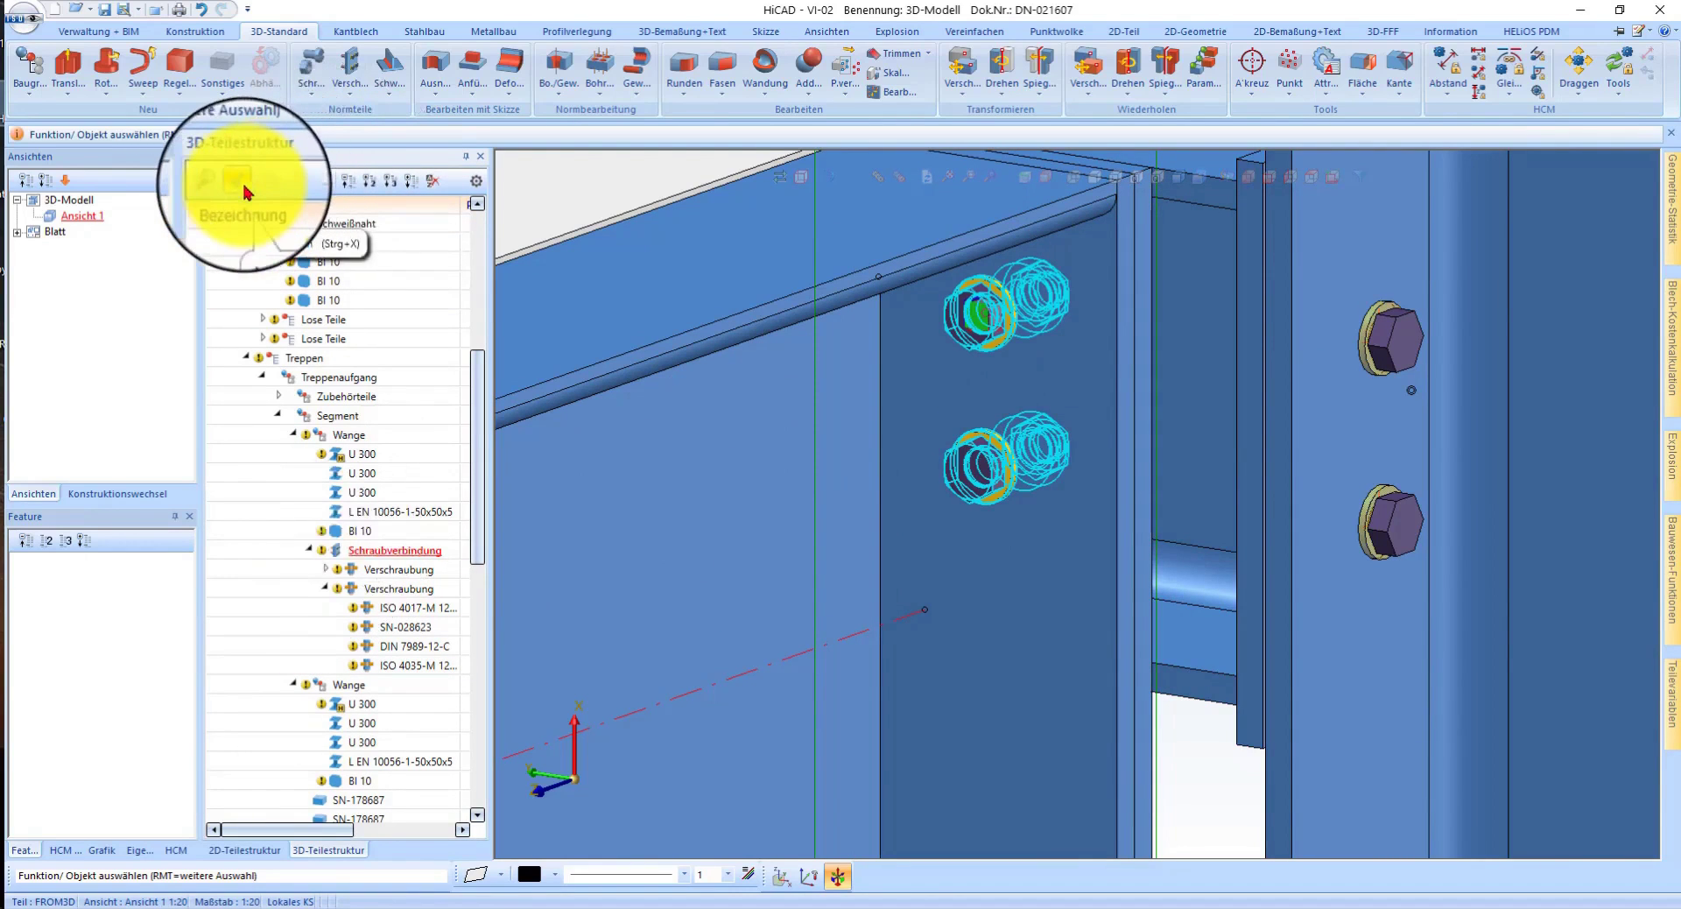
click(960, 701)
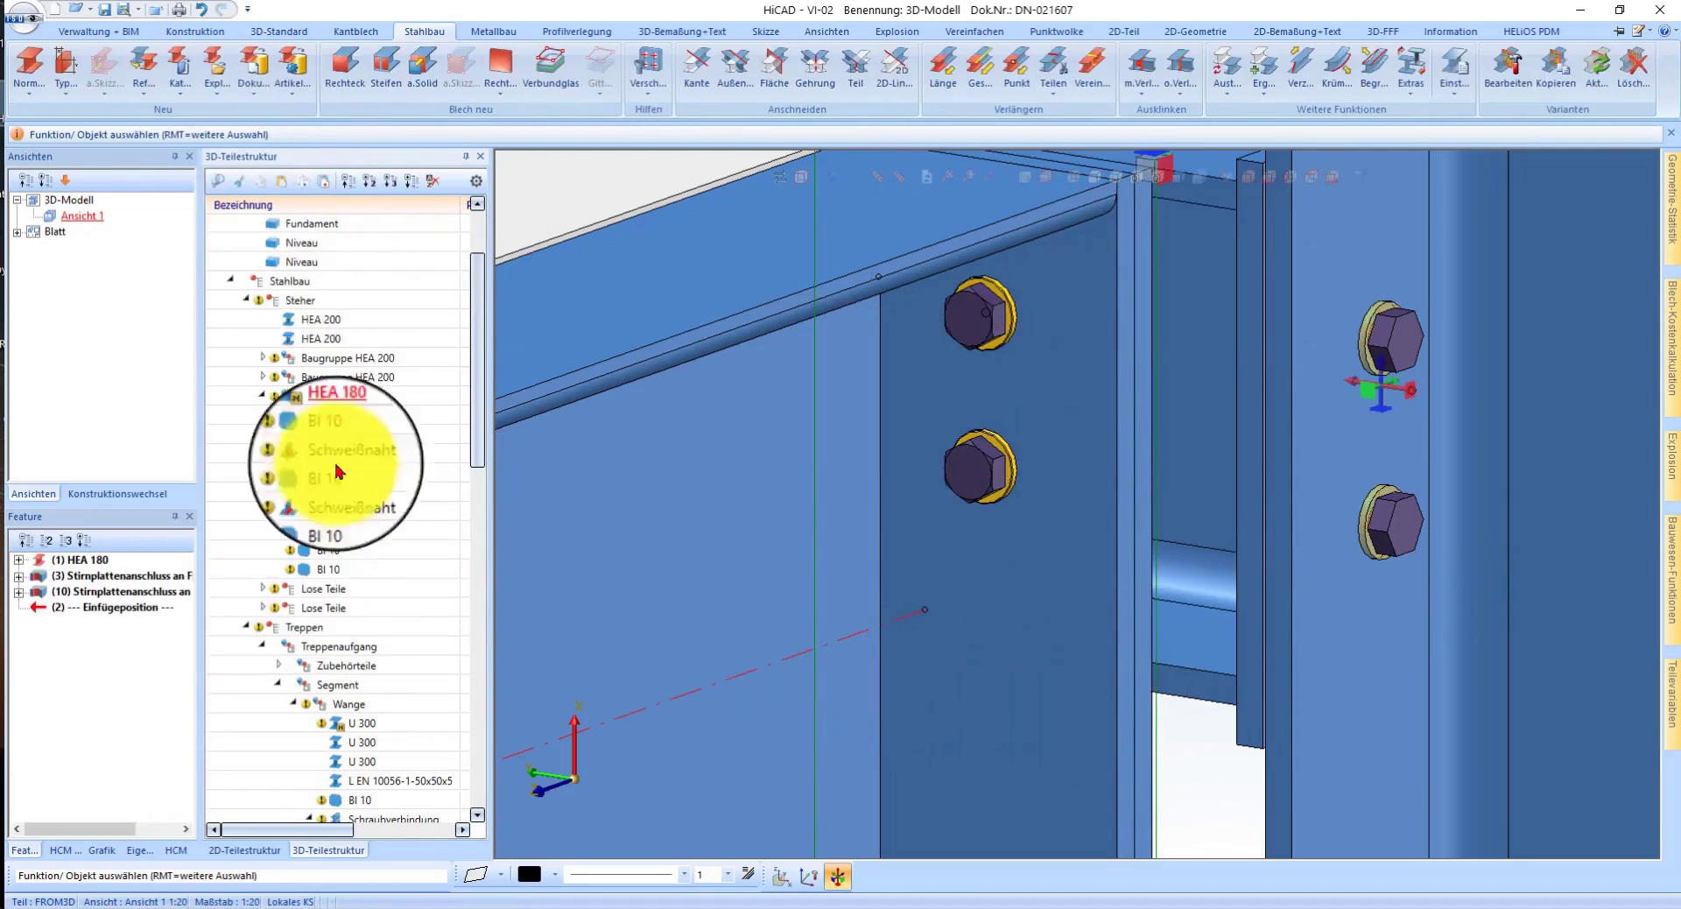
click(311, 398)
click(1085, 444)
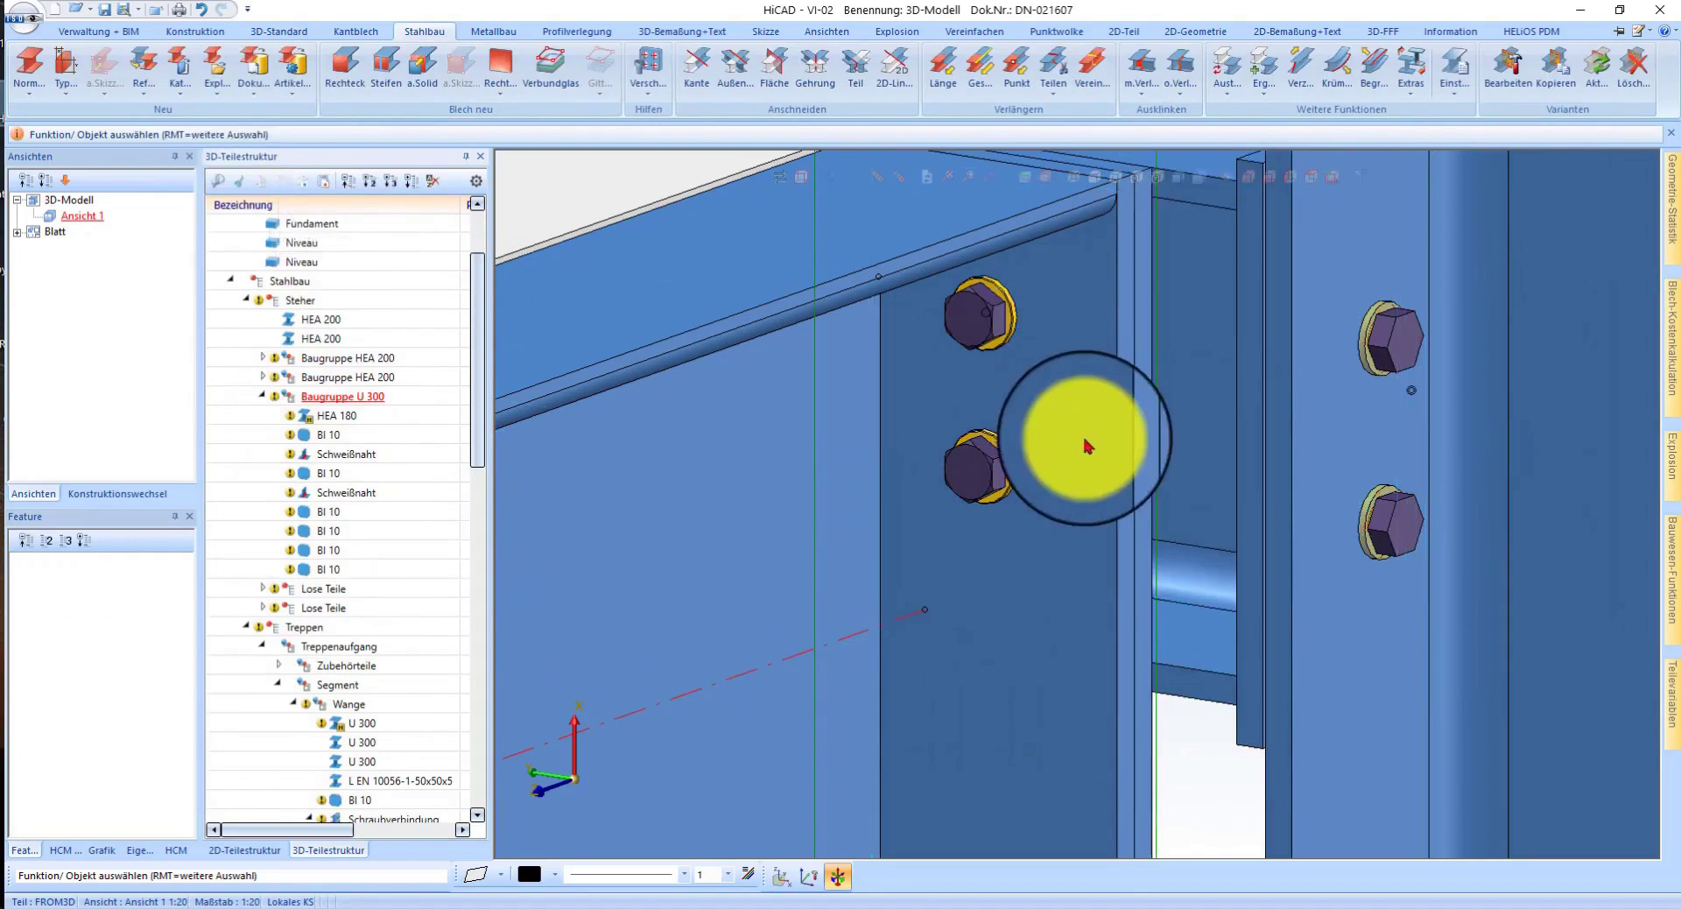
click(278, 589)
scroll(454, 631, down, 5)
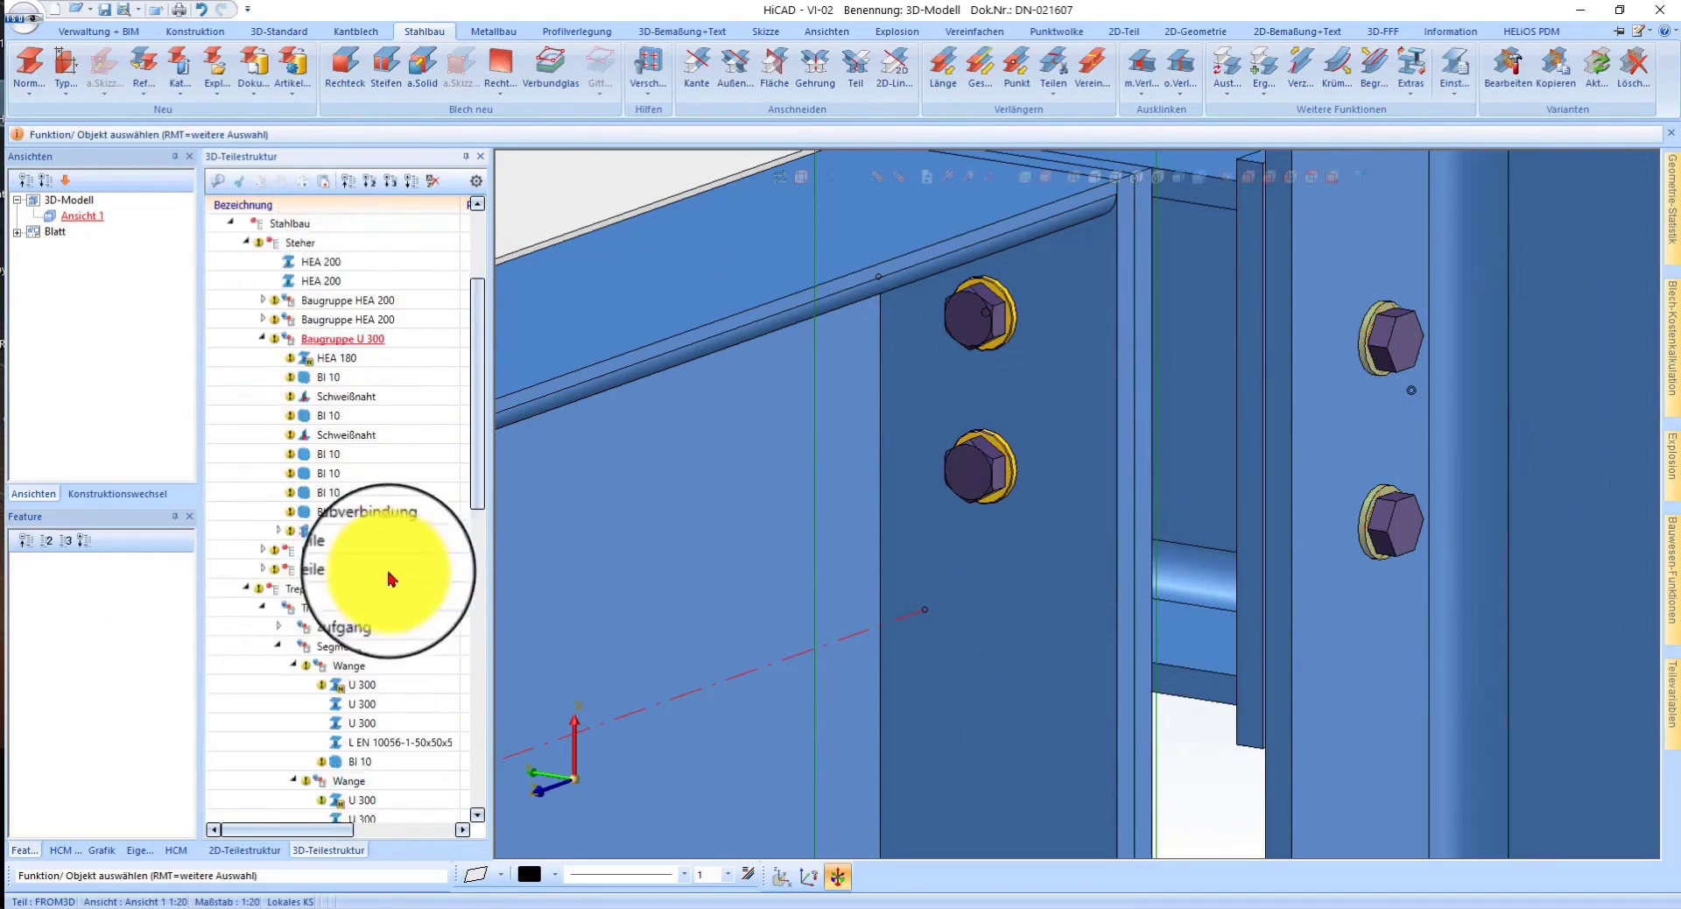
click(975, 522)
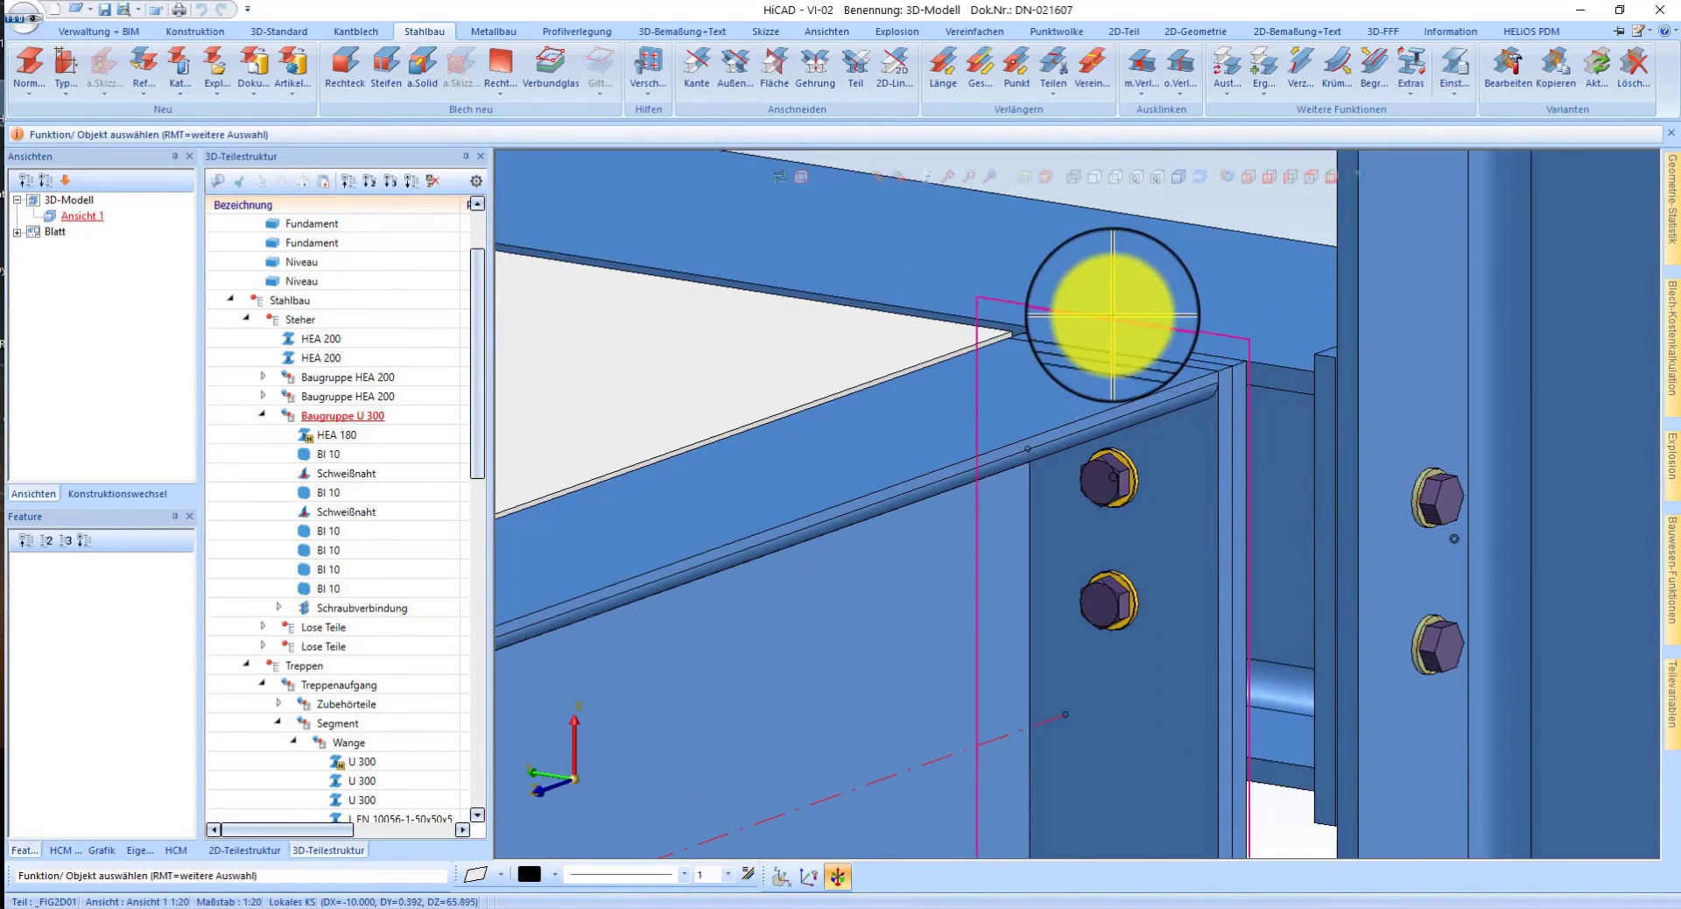
- Hide the working plane and make the Schraubverbindung the active part
right_click(1125, 294)
click(1239, 887)
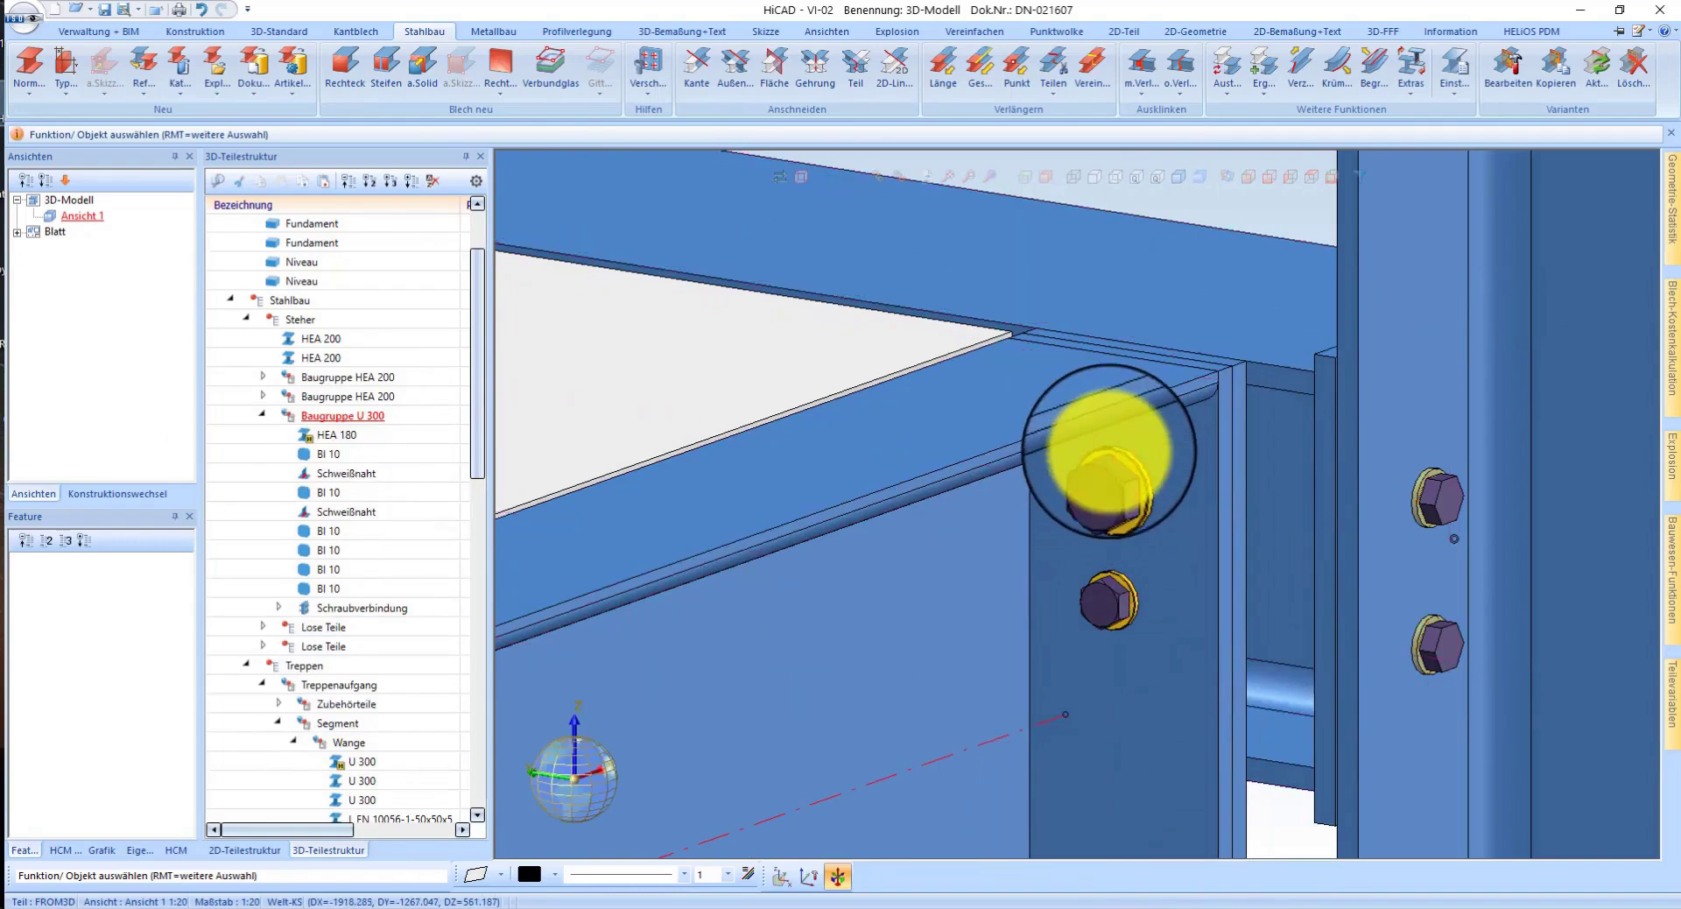
right_click(1109, 461)
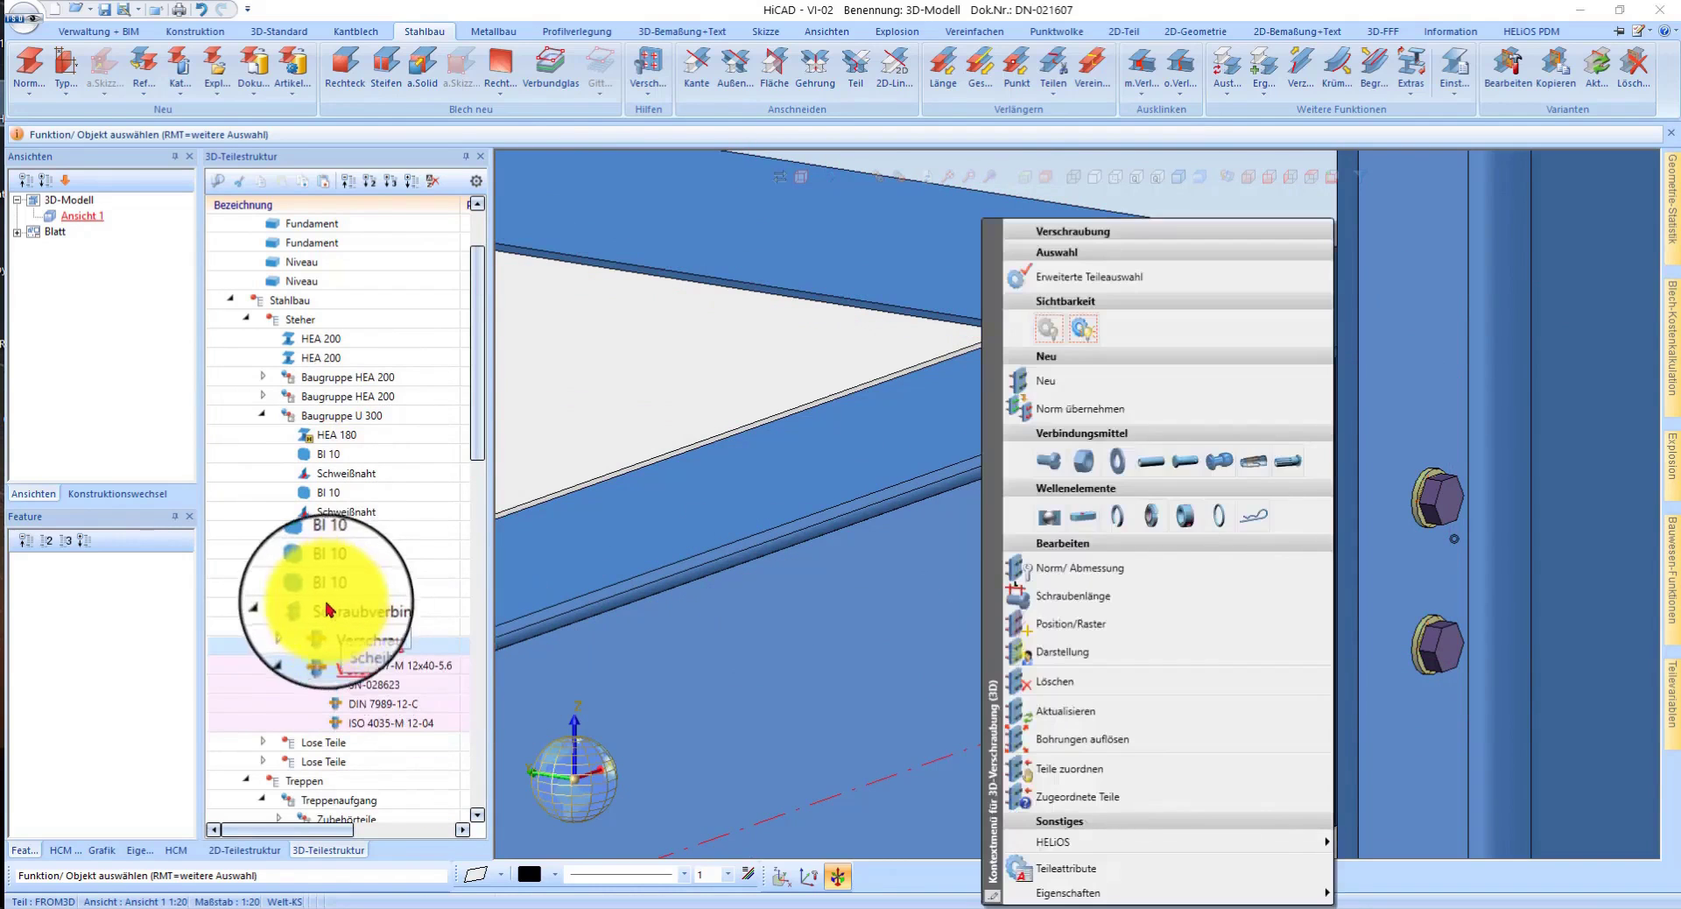
click(333, 607)
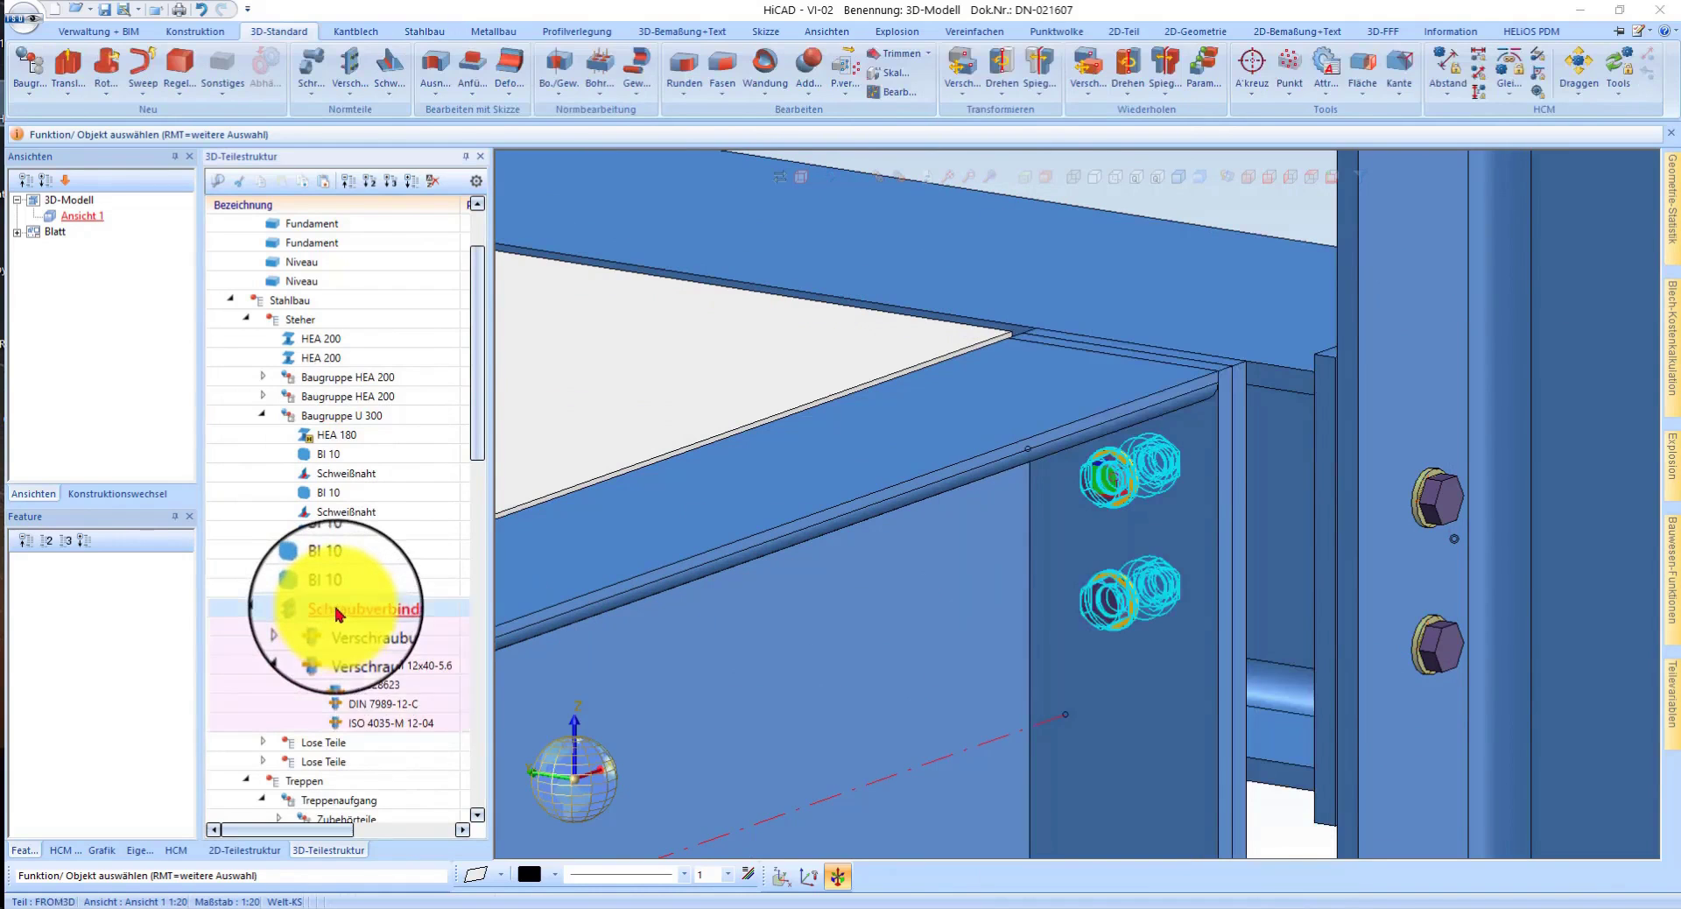
right_click(337, 613)
key(Escape)
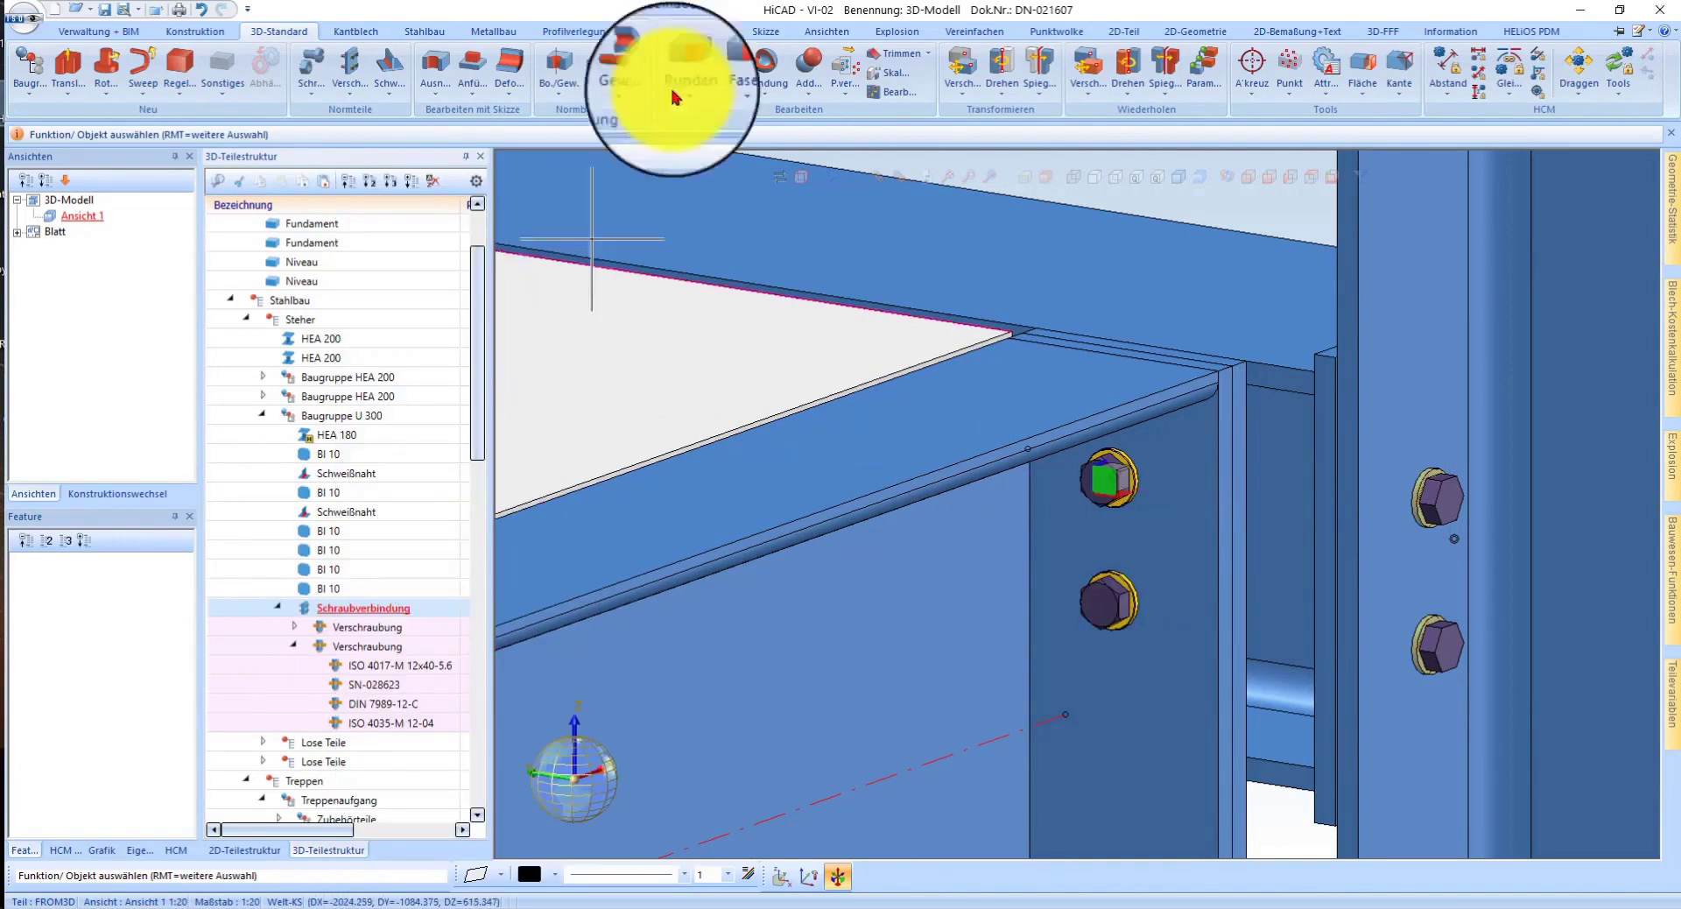
- Repeat the bolt connection with Verschieben, Anzahl 2, setting the start point and first copy
click(1095, 68)
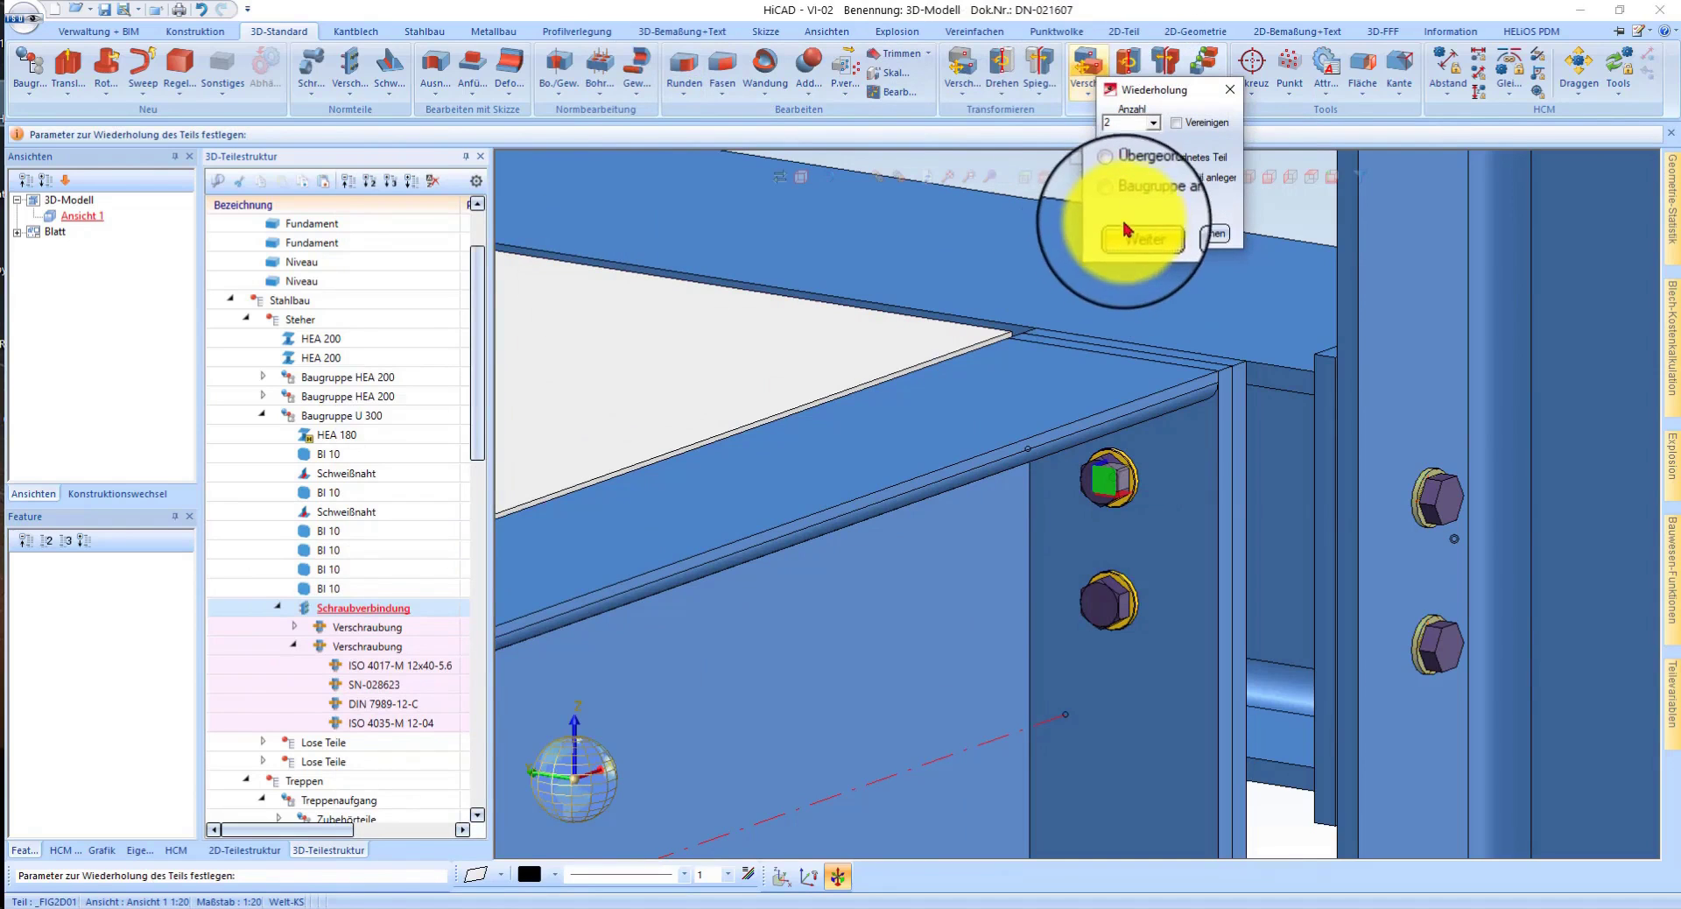
click(1129, 237)
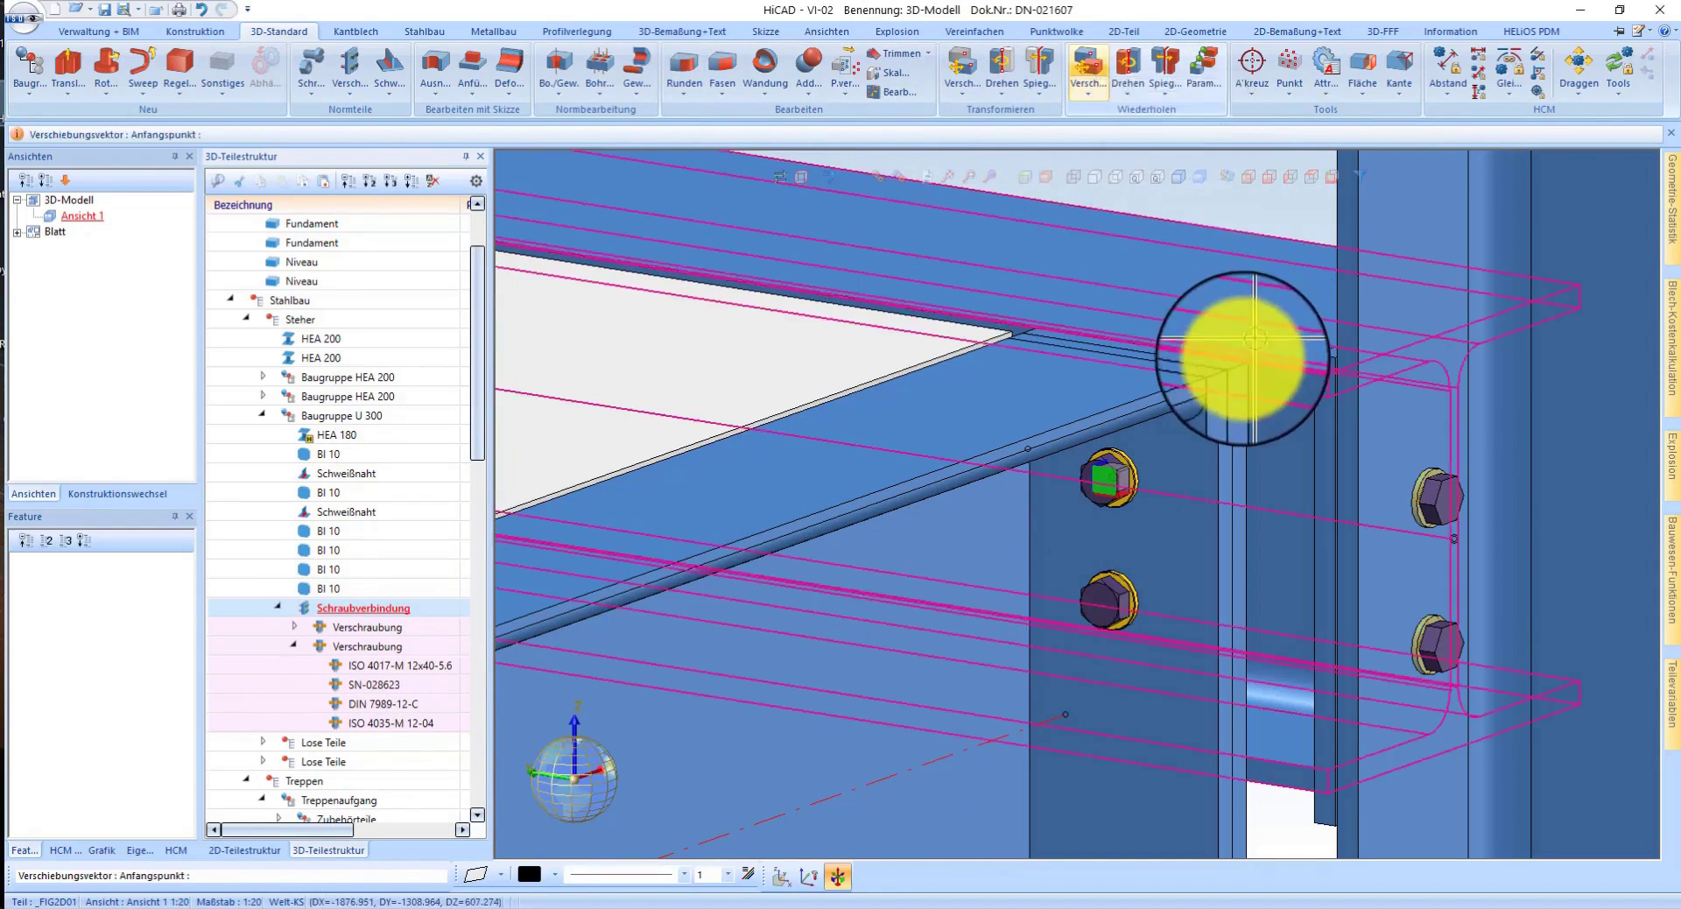
click(1235, 364)
scroll(1288, 464, down, 3)
scroll(1208, 420, down, 3)
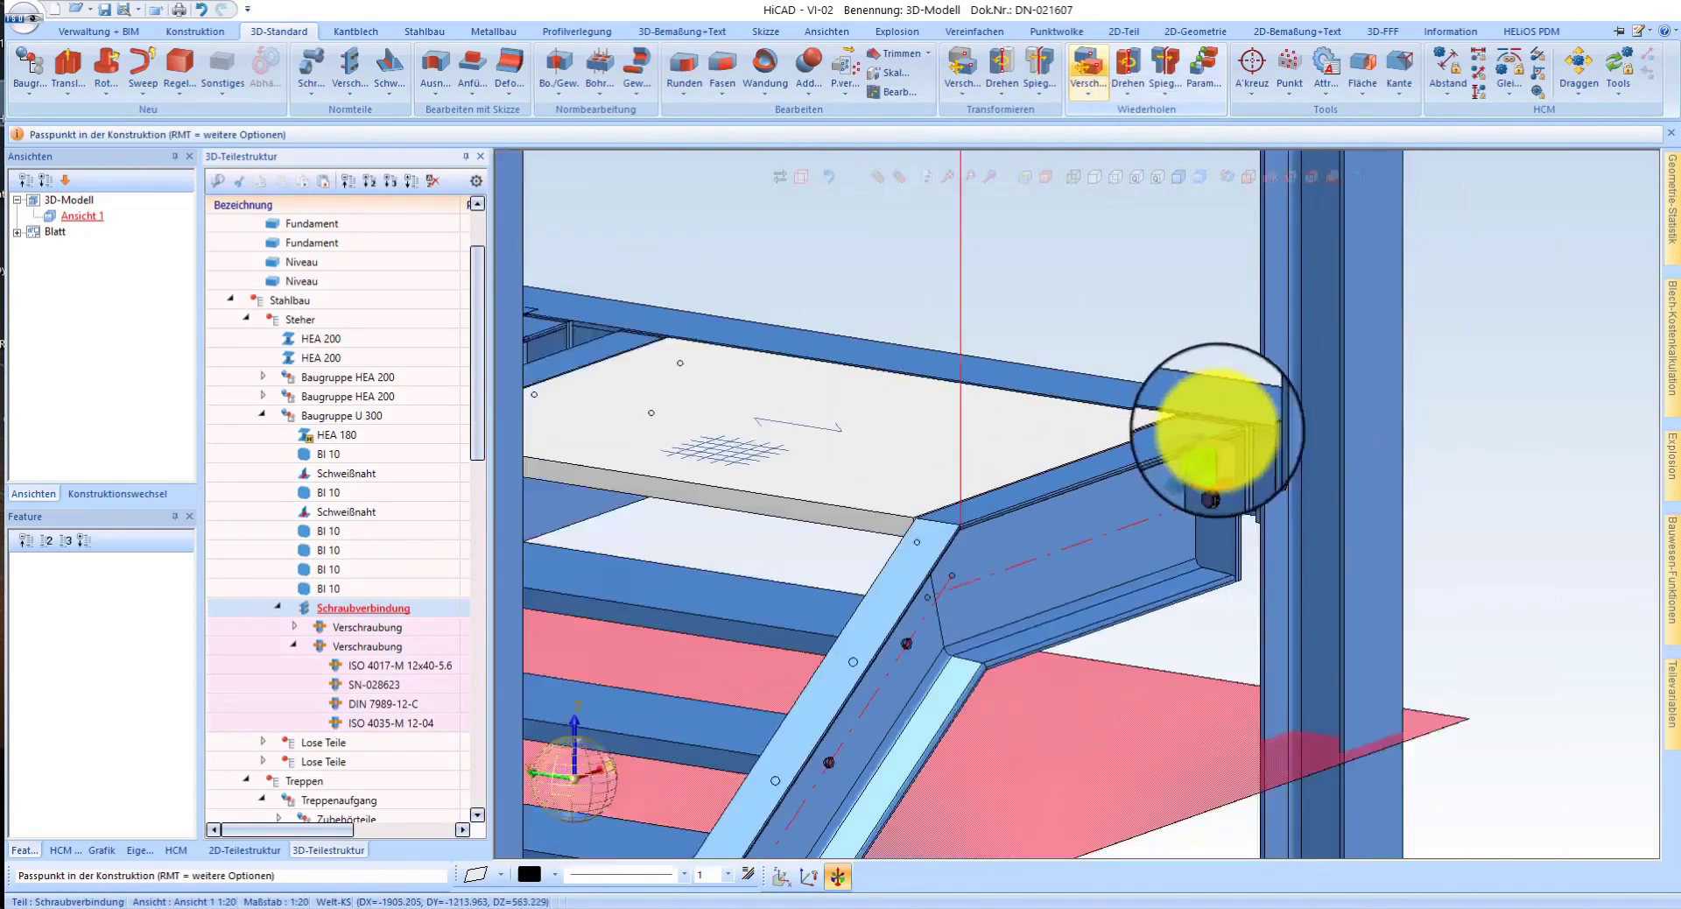
scroll(1139, 403, down, 2)
scroll(761, 303, up, 3)
scroll(856, 375, up, 3)
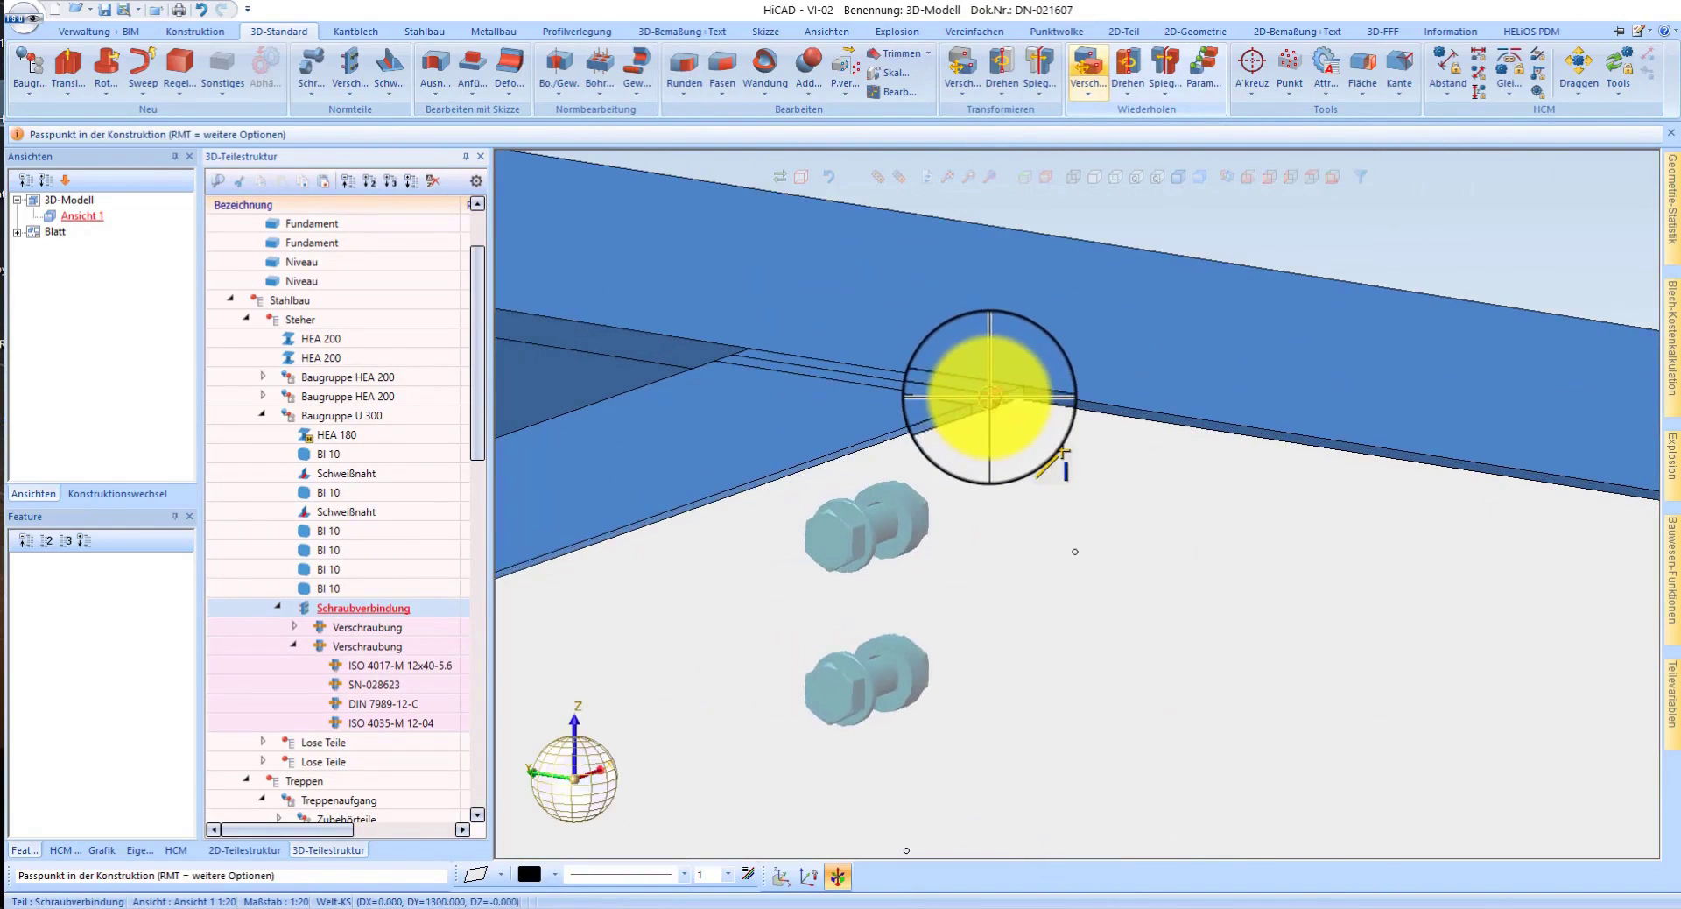
click(1130, 455)
- Place the further bolt connection copies at the other end-plate positions
middle_drag(1194, 462, 845, 375)
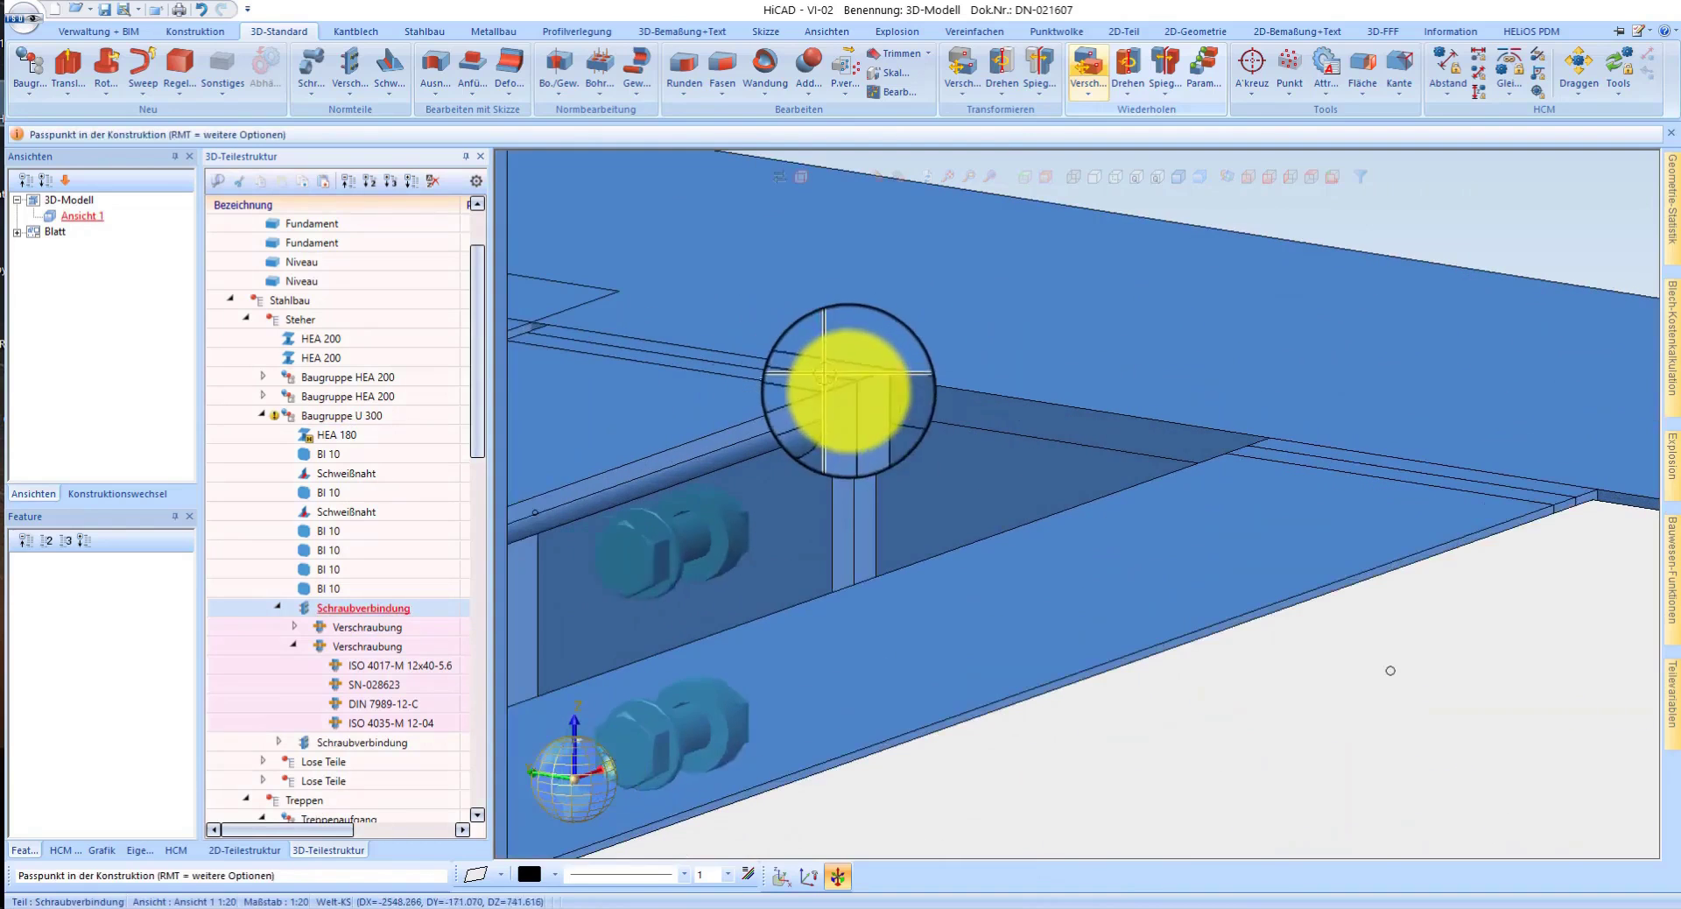
click(1200, 499)
scroll(1294, 507, down, 2)
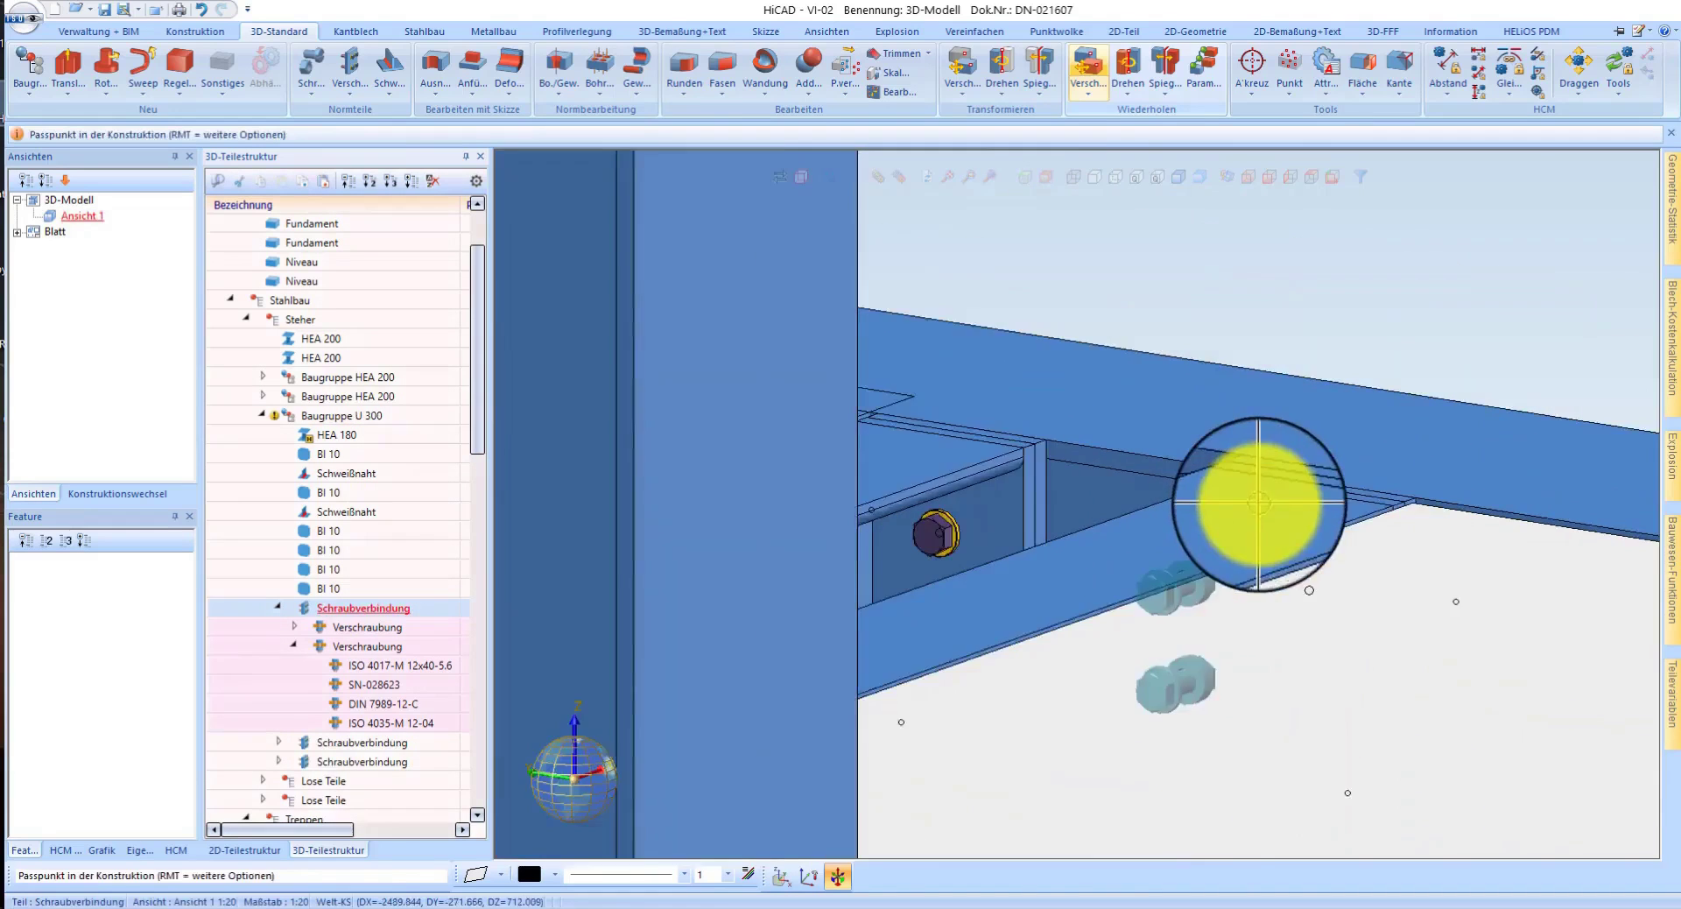
scroll(1062, 458, down, 2)
scroll(981, 473, down, 1)
scroll(970, 475, up, 1)
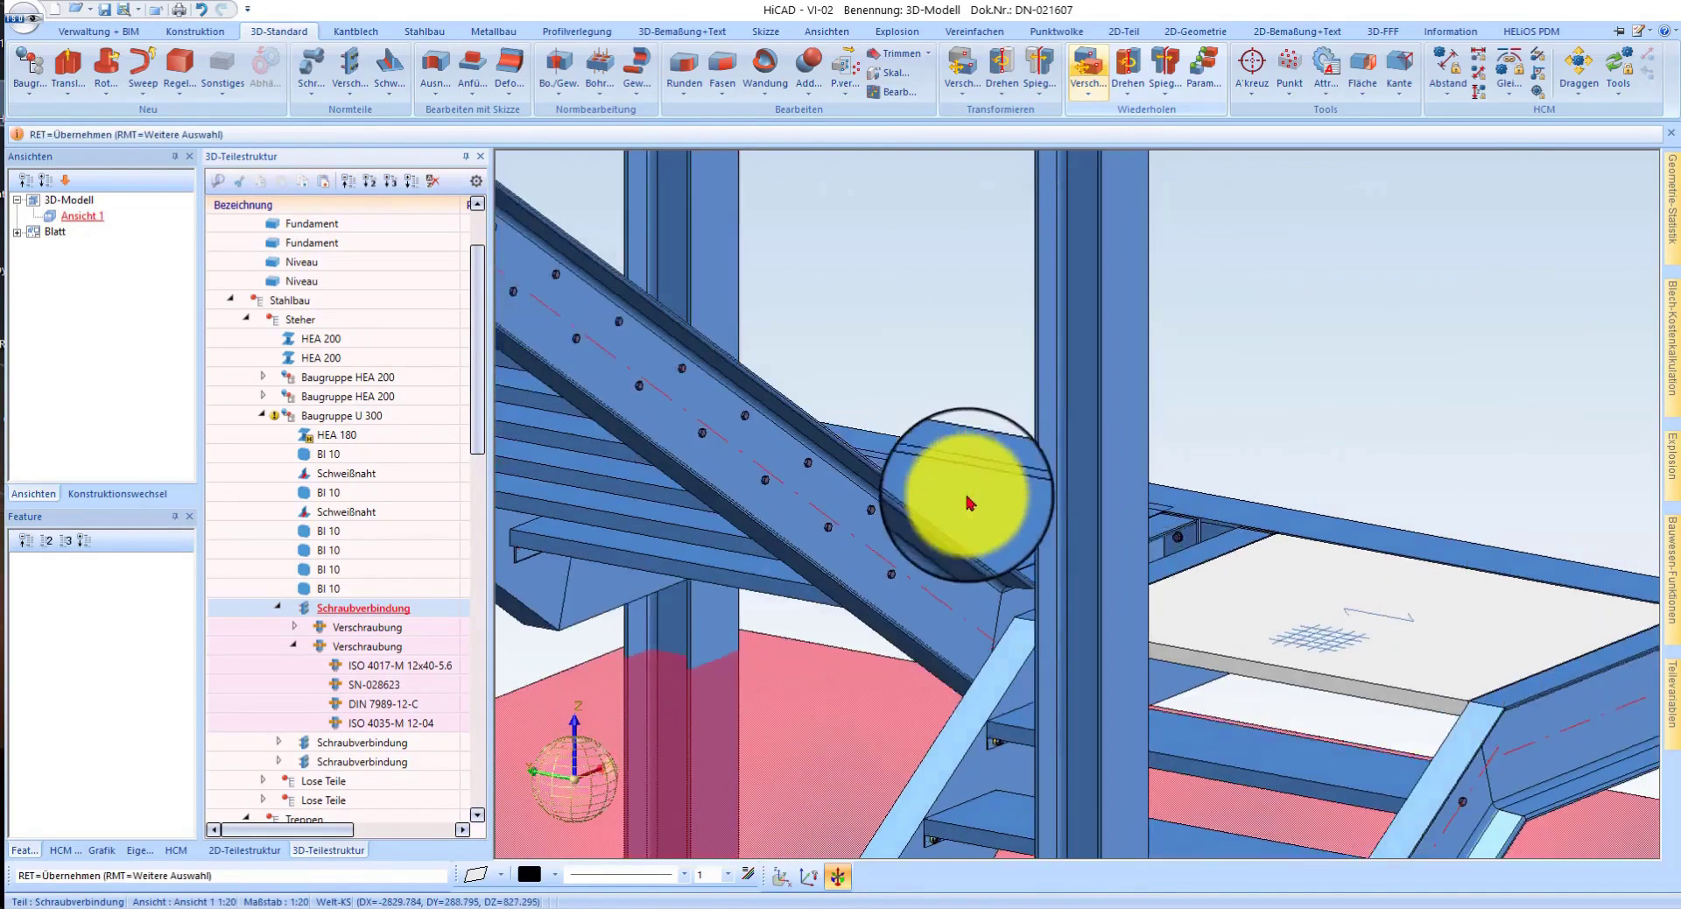
scroll(788, 421, up, 2)
scroll(778, 387, up, 1)
scroll(821, 384, up, 1)
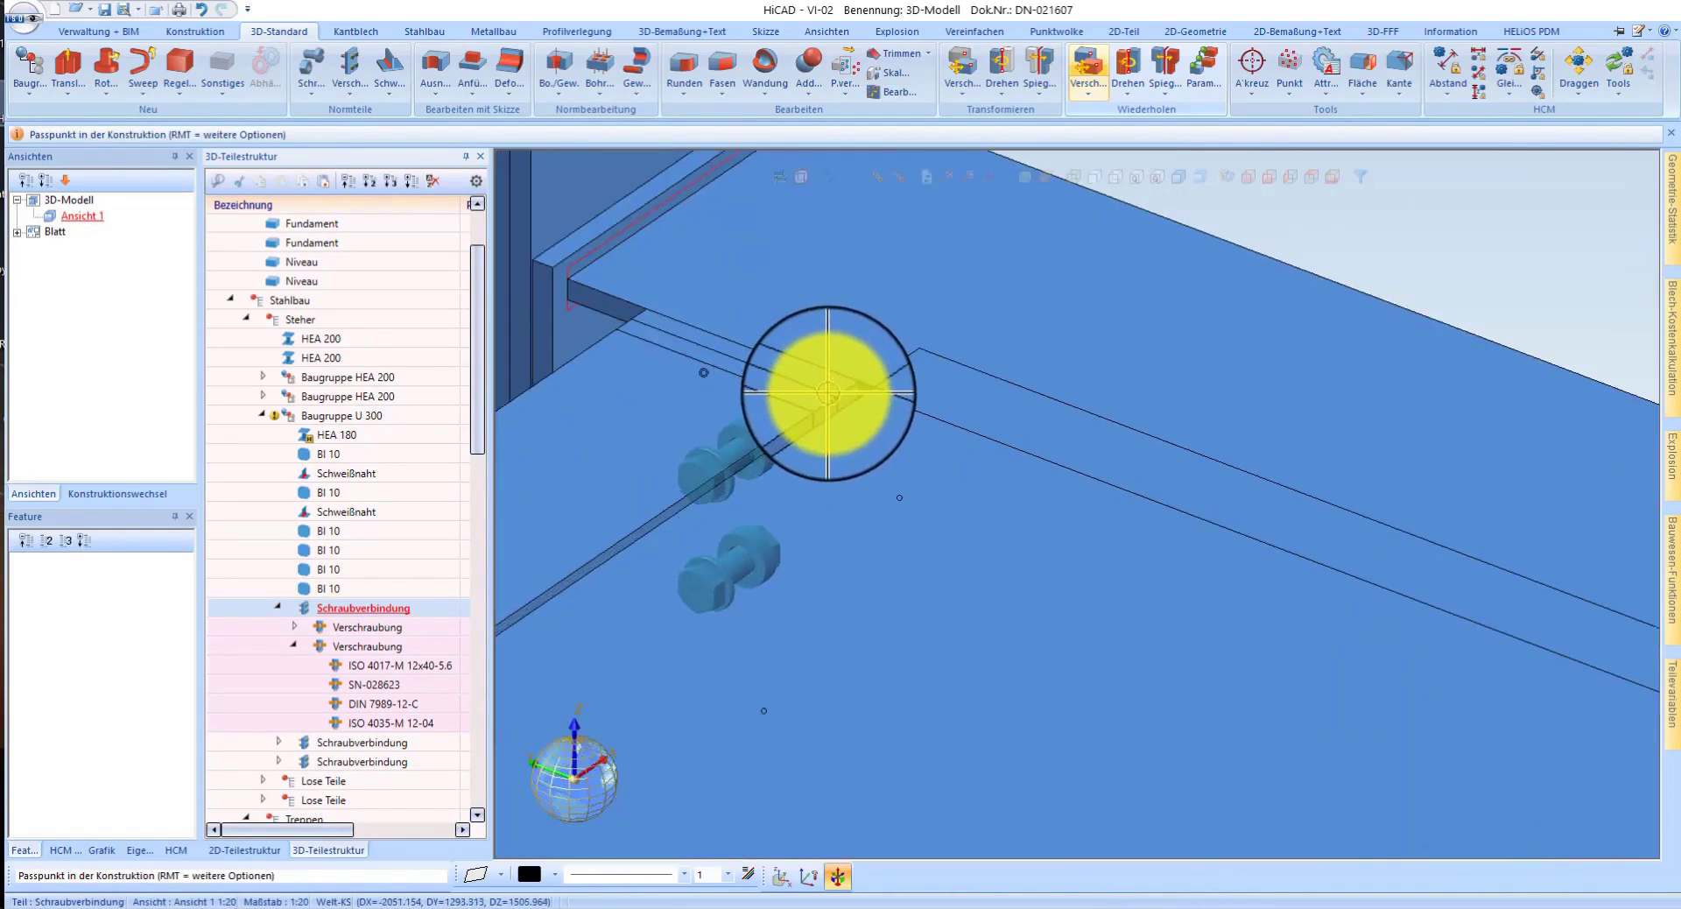
scroll(714, 326, down, 1)
scroll(788, 311, down, 1)
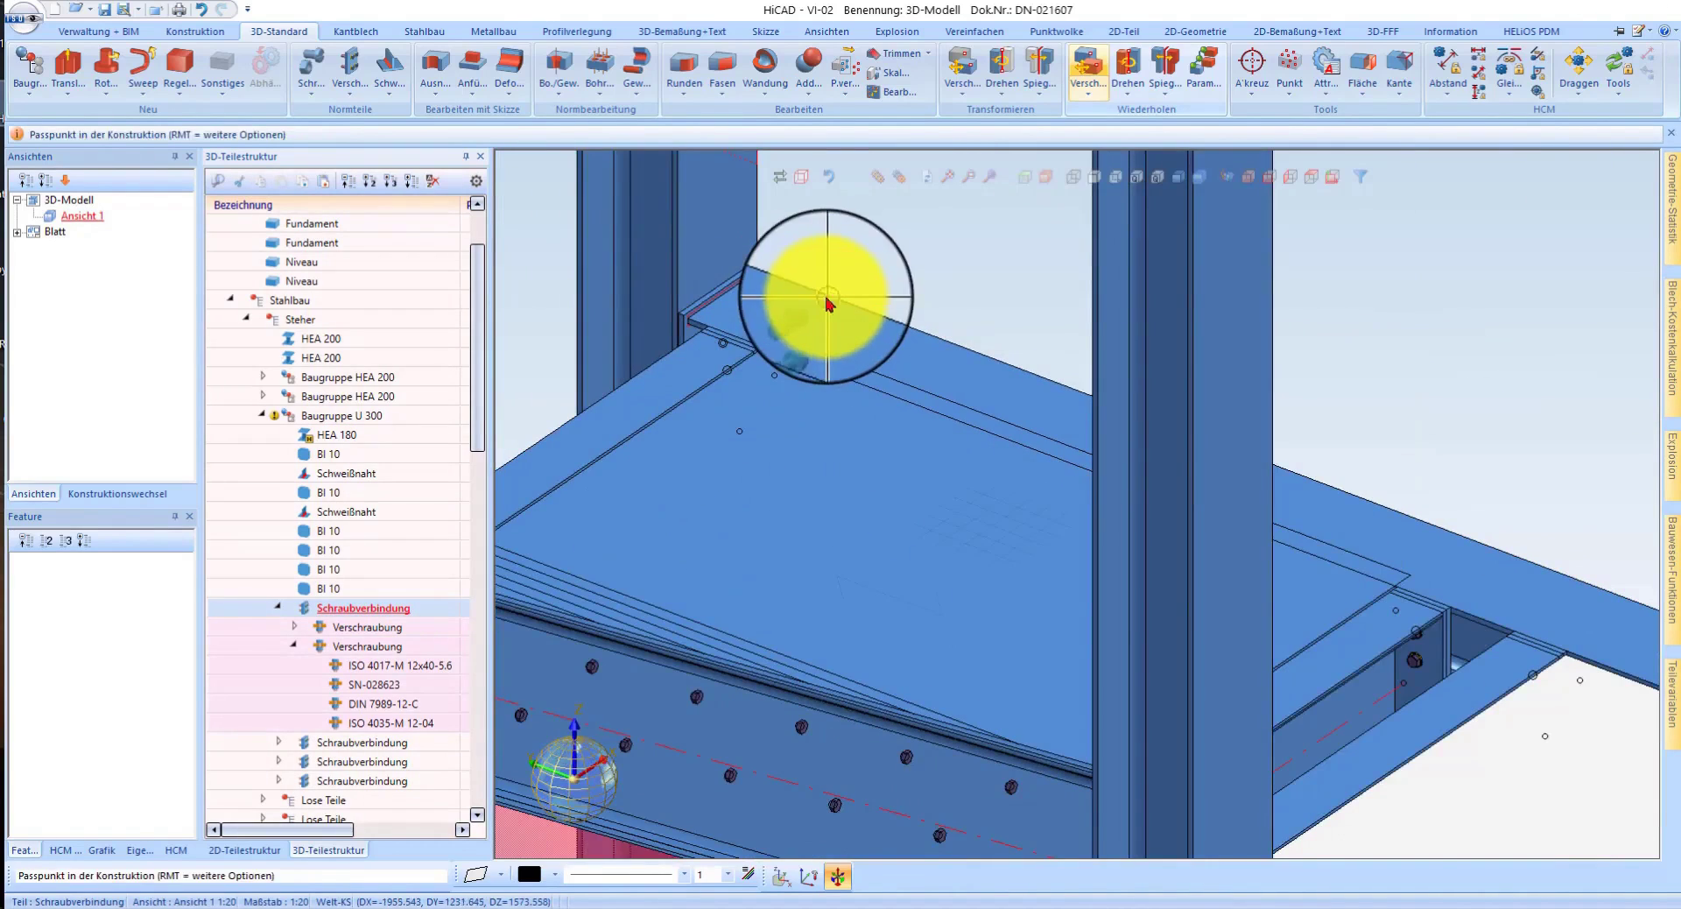
click(854, 254)
scroll(1139, 464, up, 2)
scroll(1032, 414, up, 2)
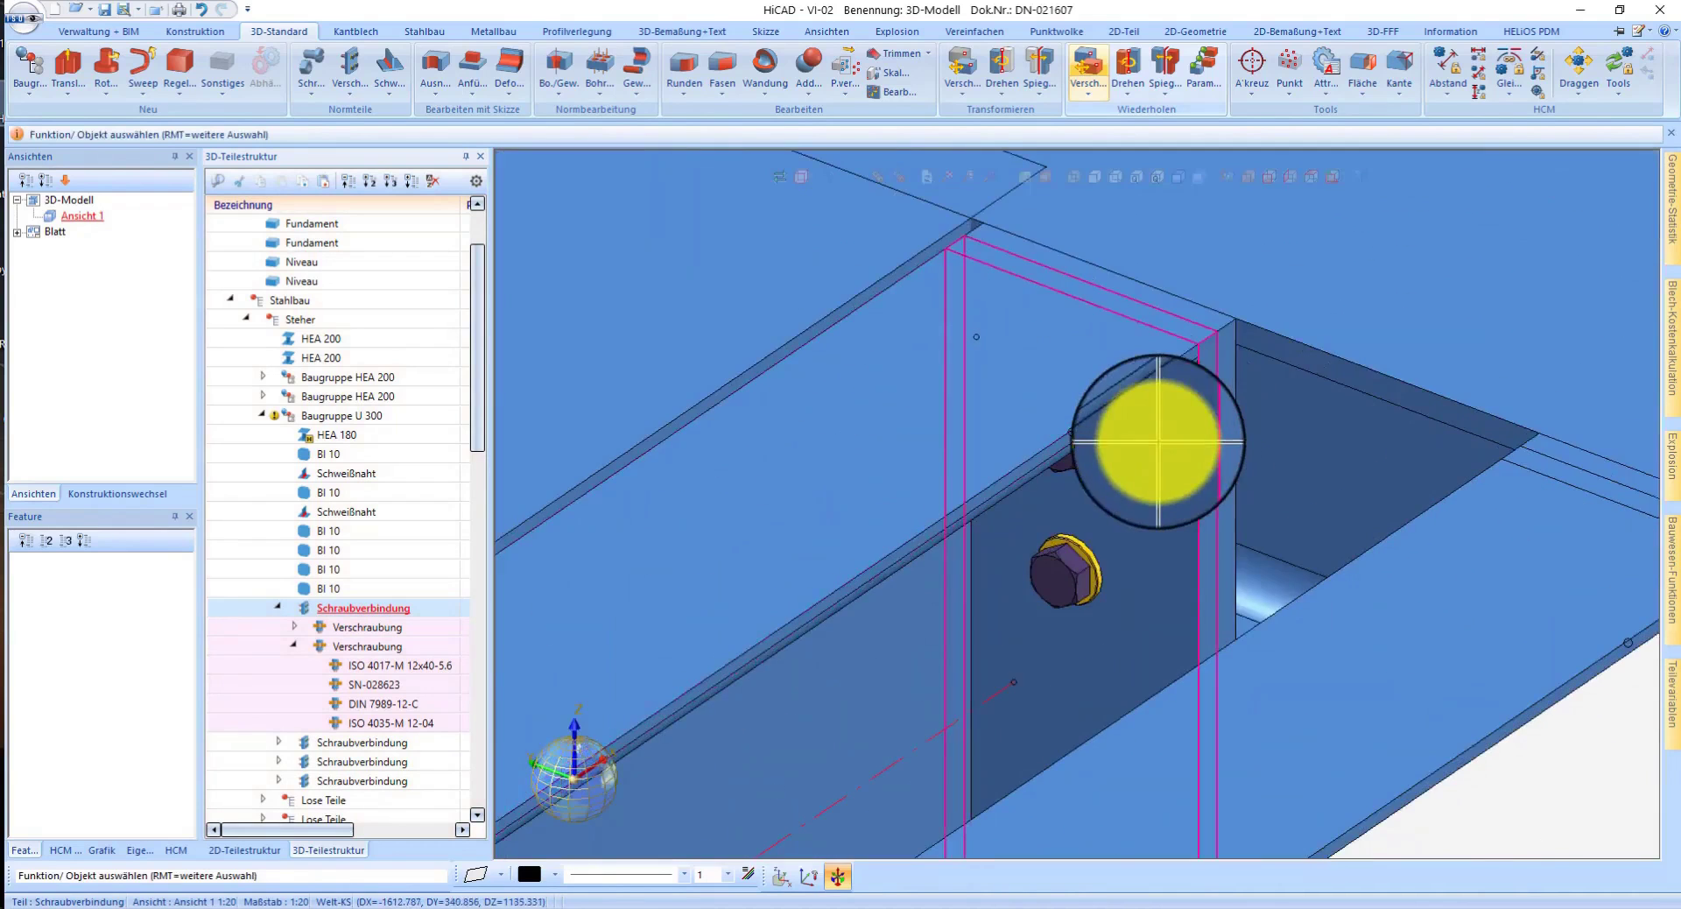
scroll(1144, 383, up, 2)
scroll(1144, 377, down, 2)
scroll(1215, 428, up, 1)
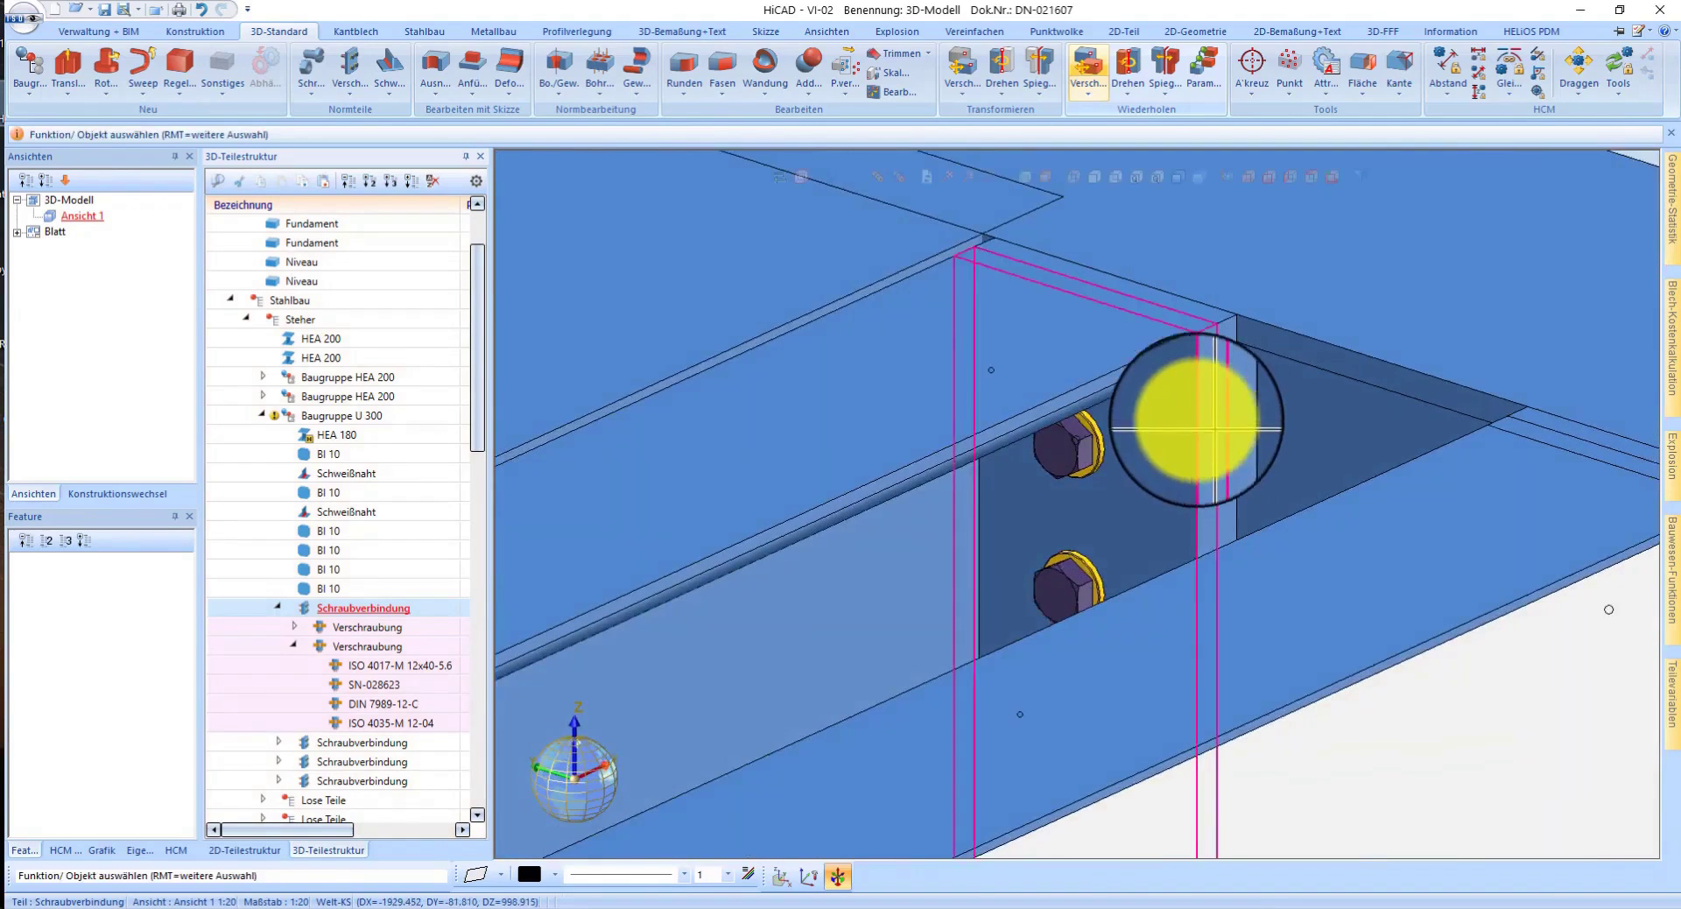
scroll(1214, 428, up, 1)
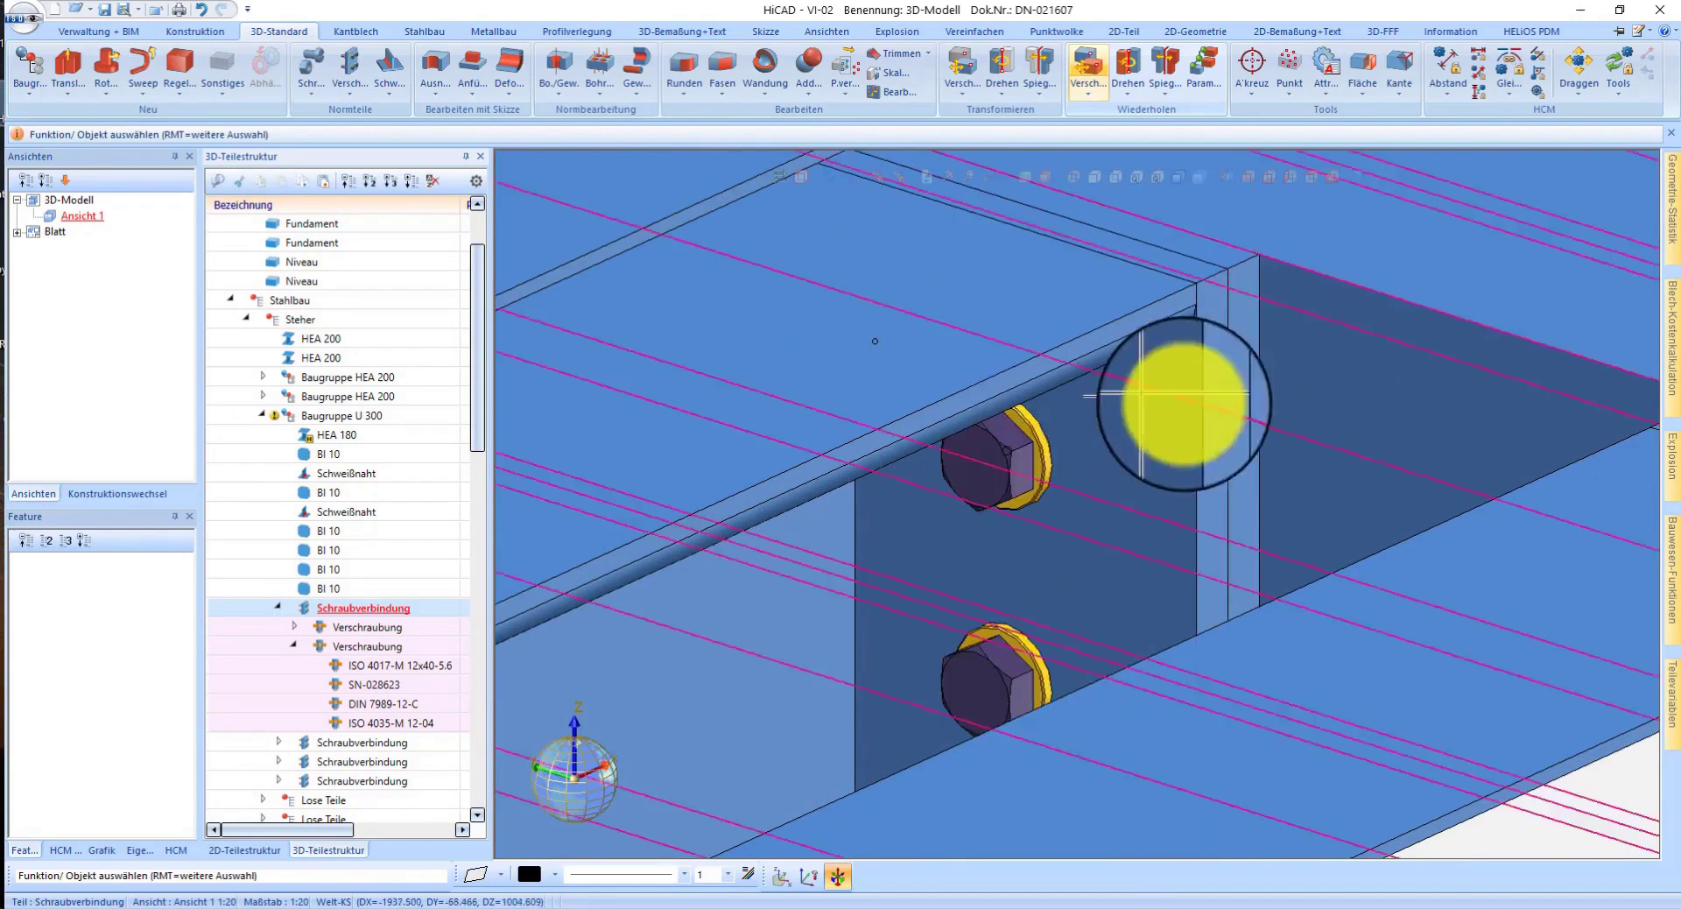
- List the bolt's Zugeordnete Teile and acknowledge the zero-parts message
click(1182, 431)
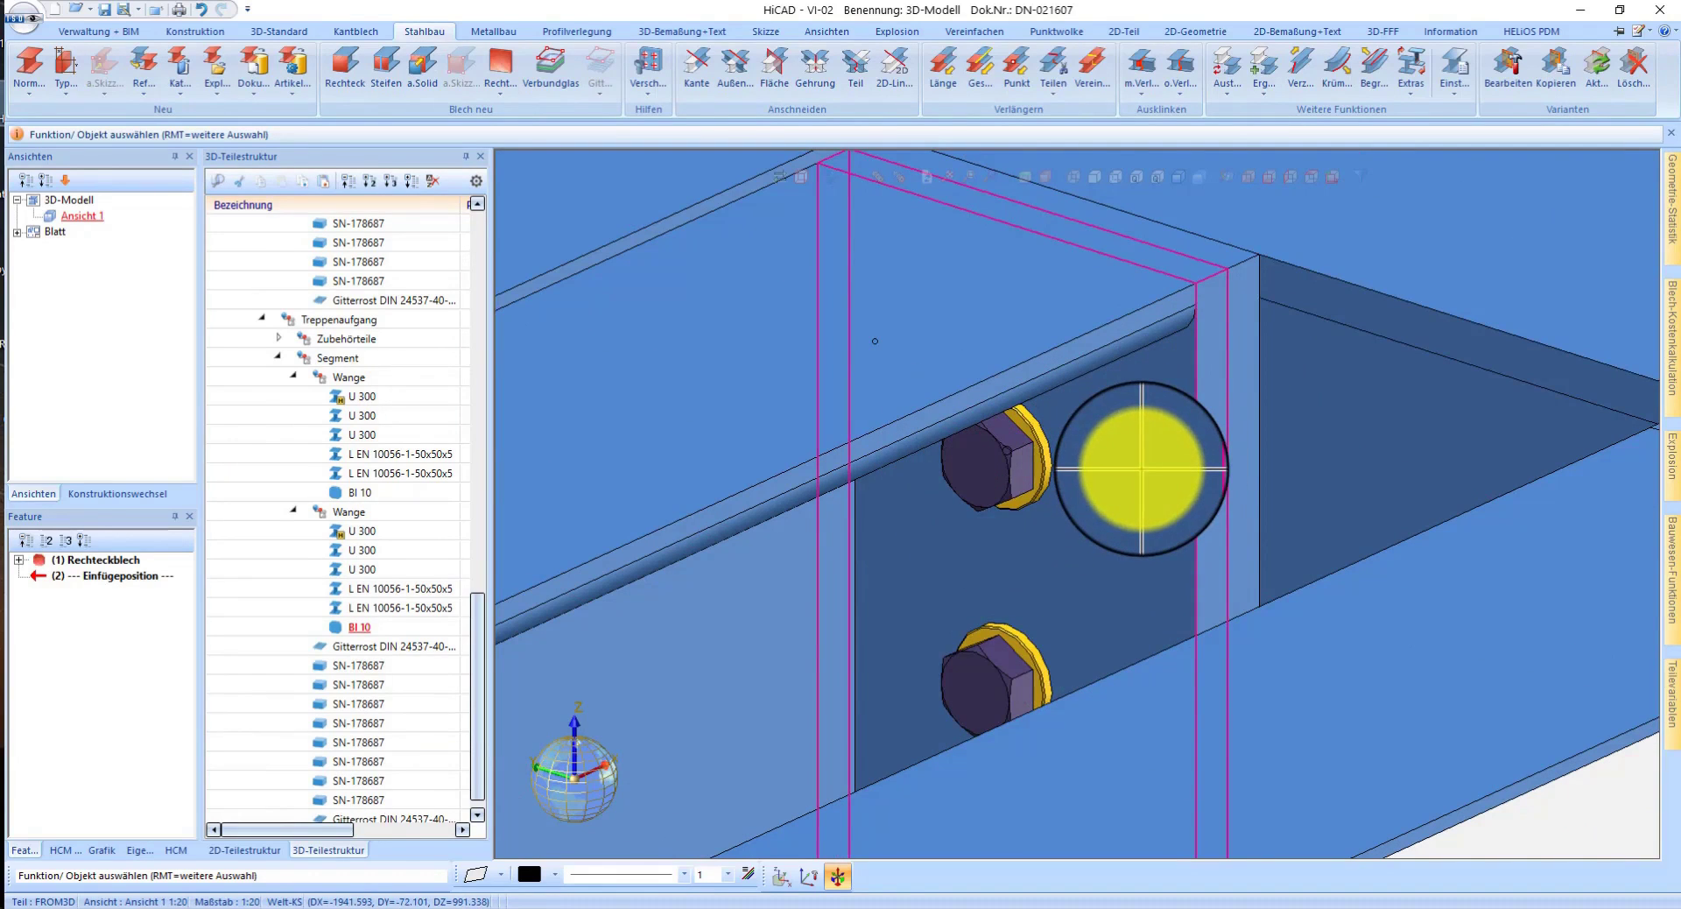
right_click(974, 499)
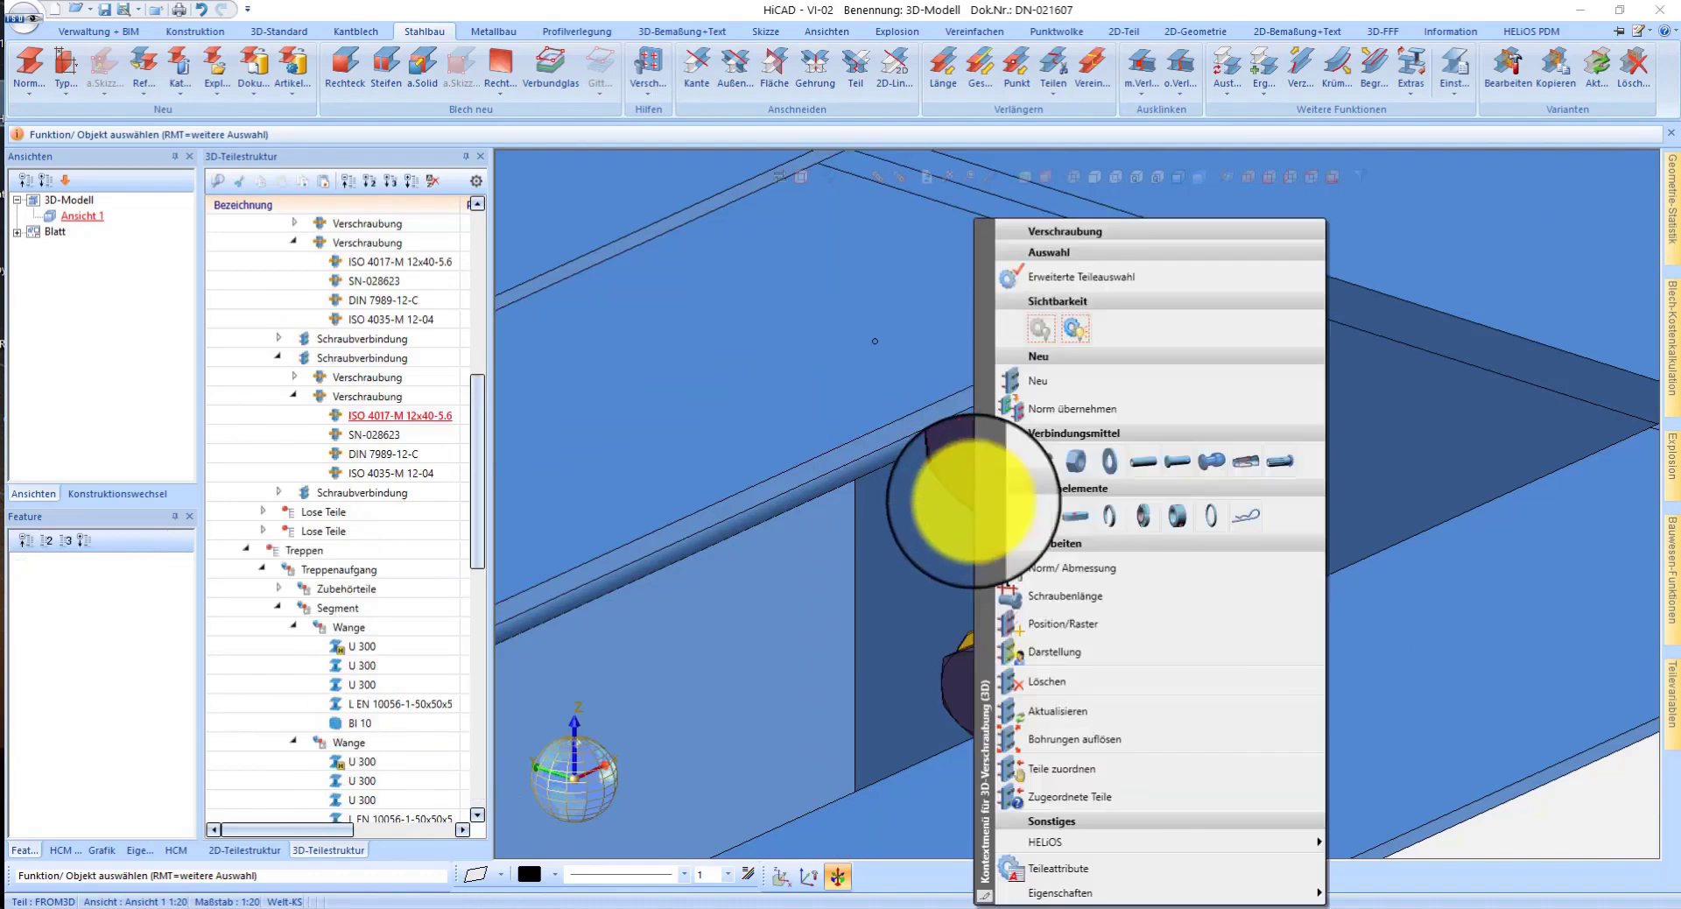
click(1024, 803)
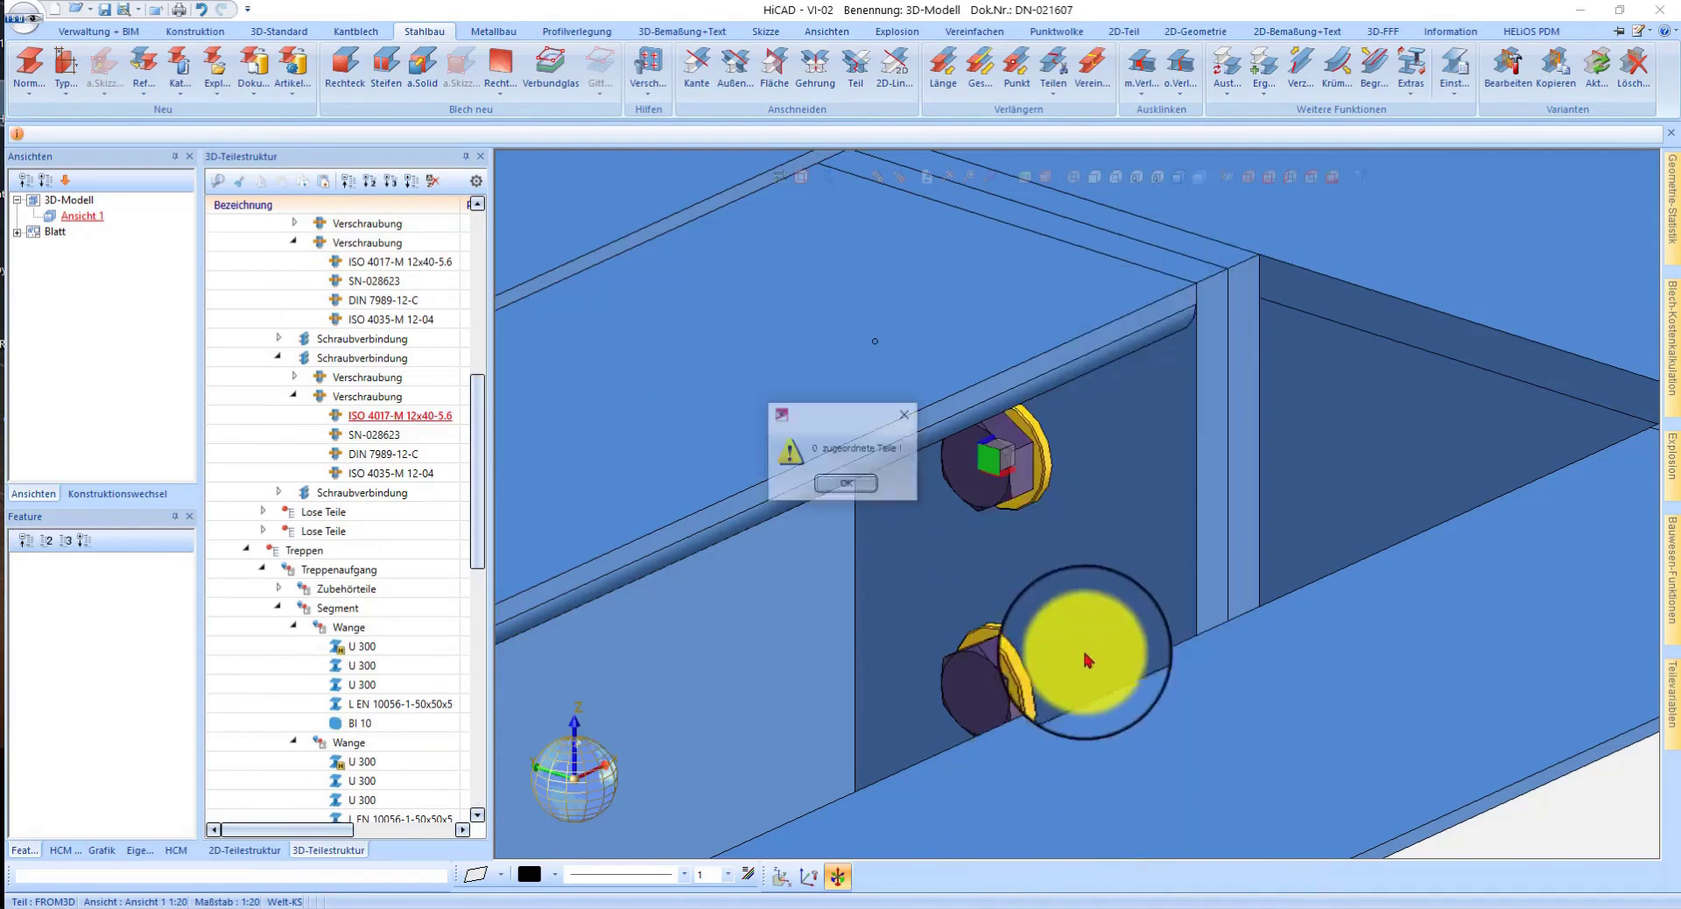
click(861, 489)
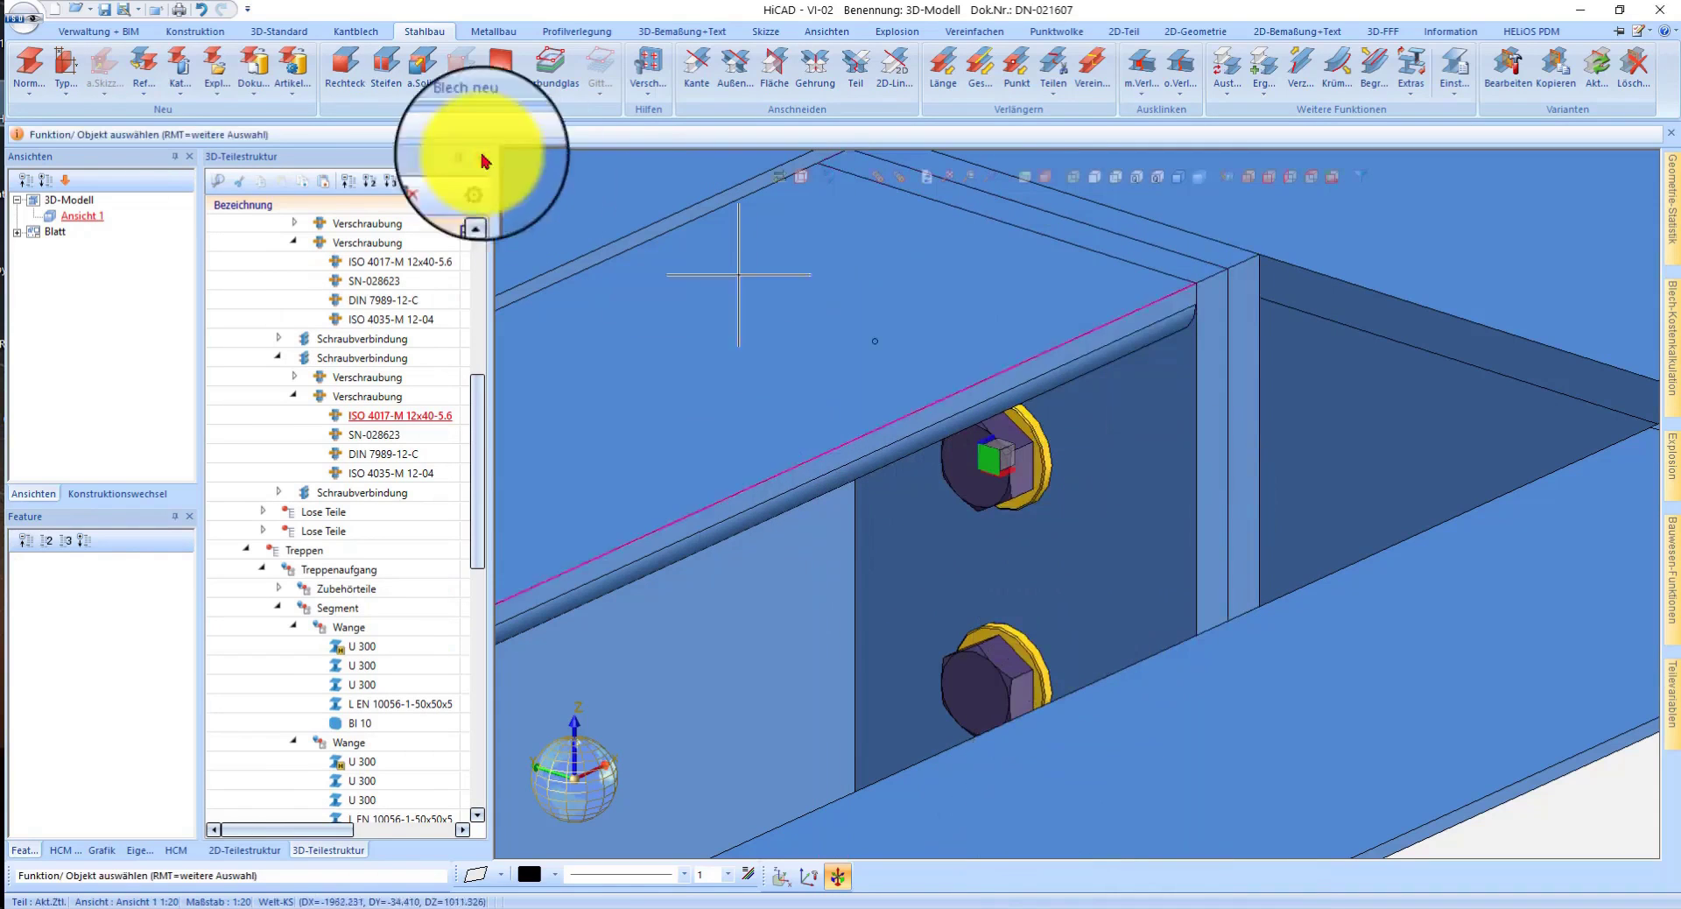
- Run Verschraubung > Prüfen over all bolt connections, answering Nein
click(274, 35)
click(350, 88)
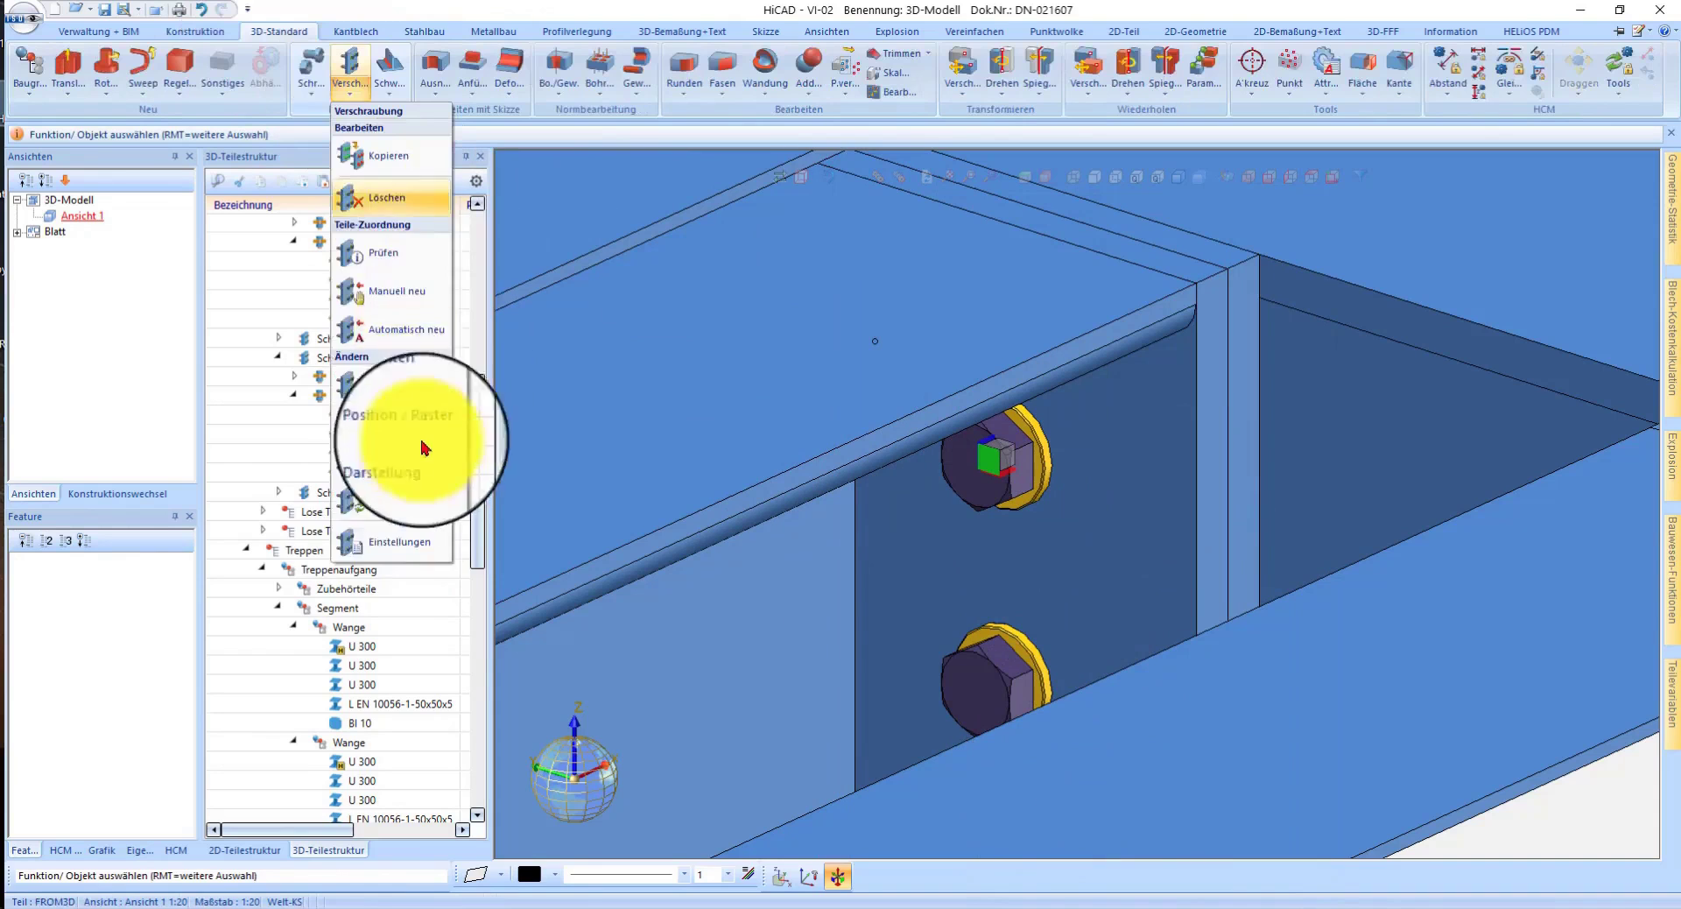
click(379, 259)
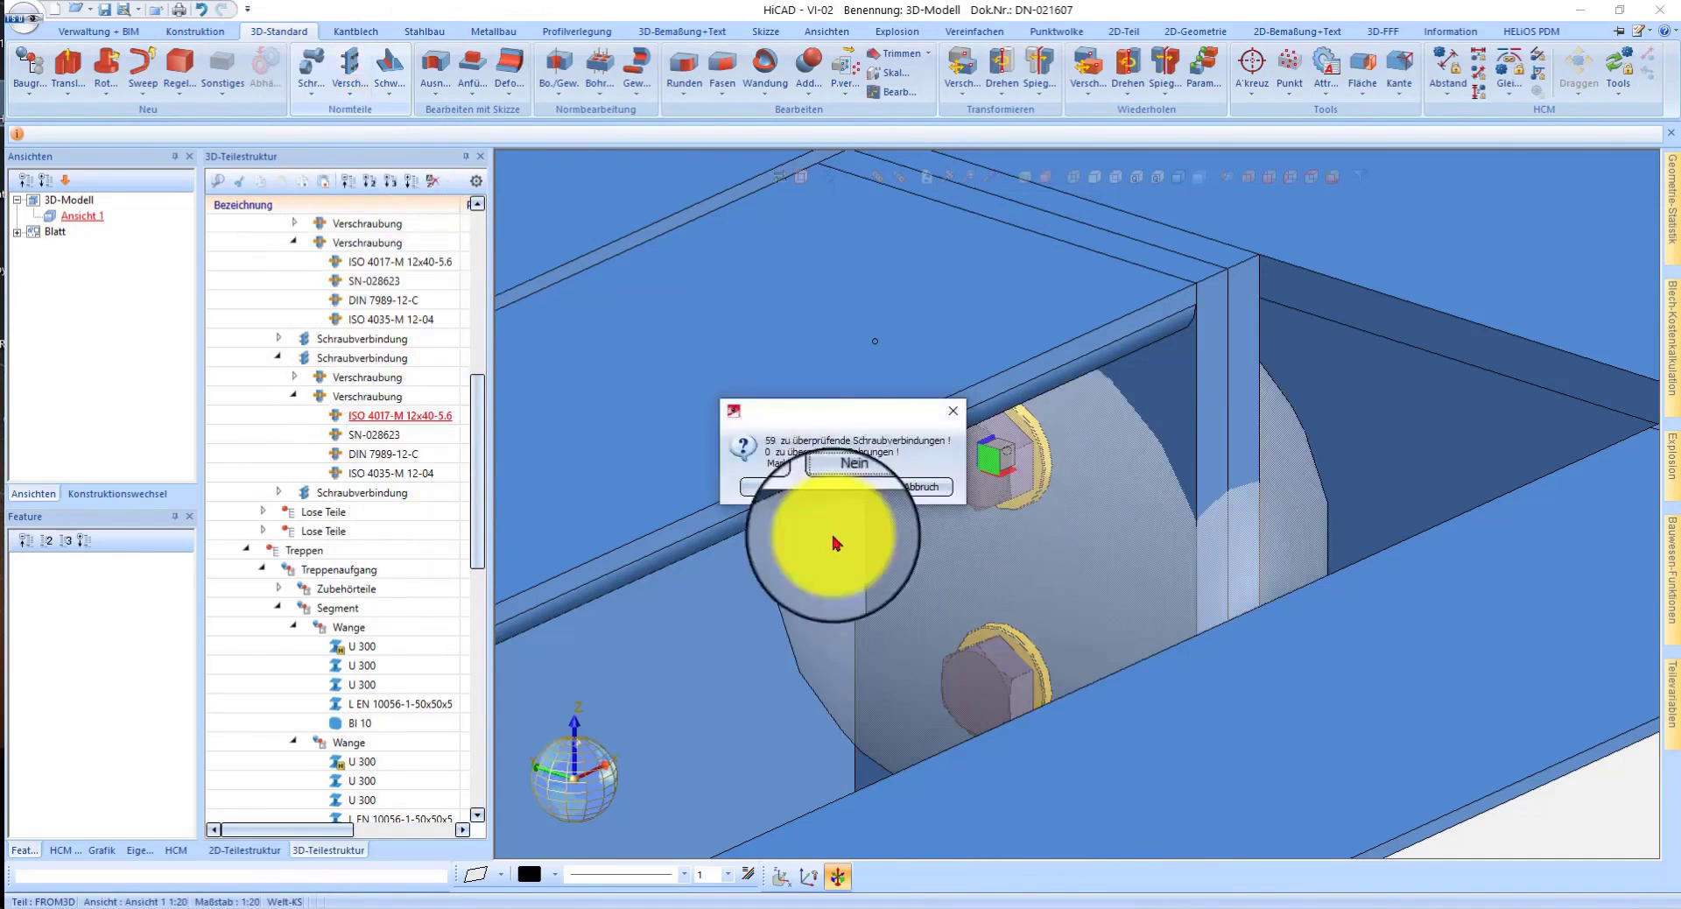
click(764, 491)
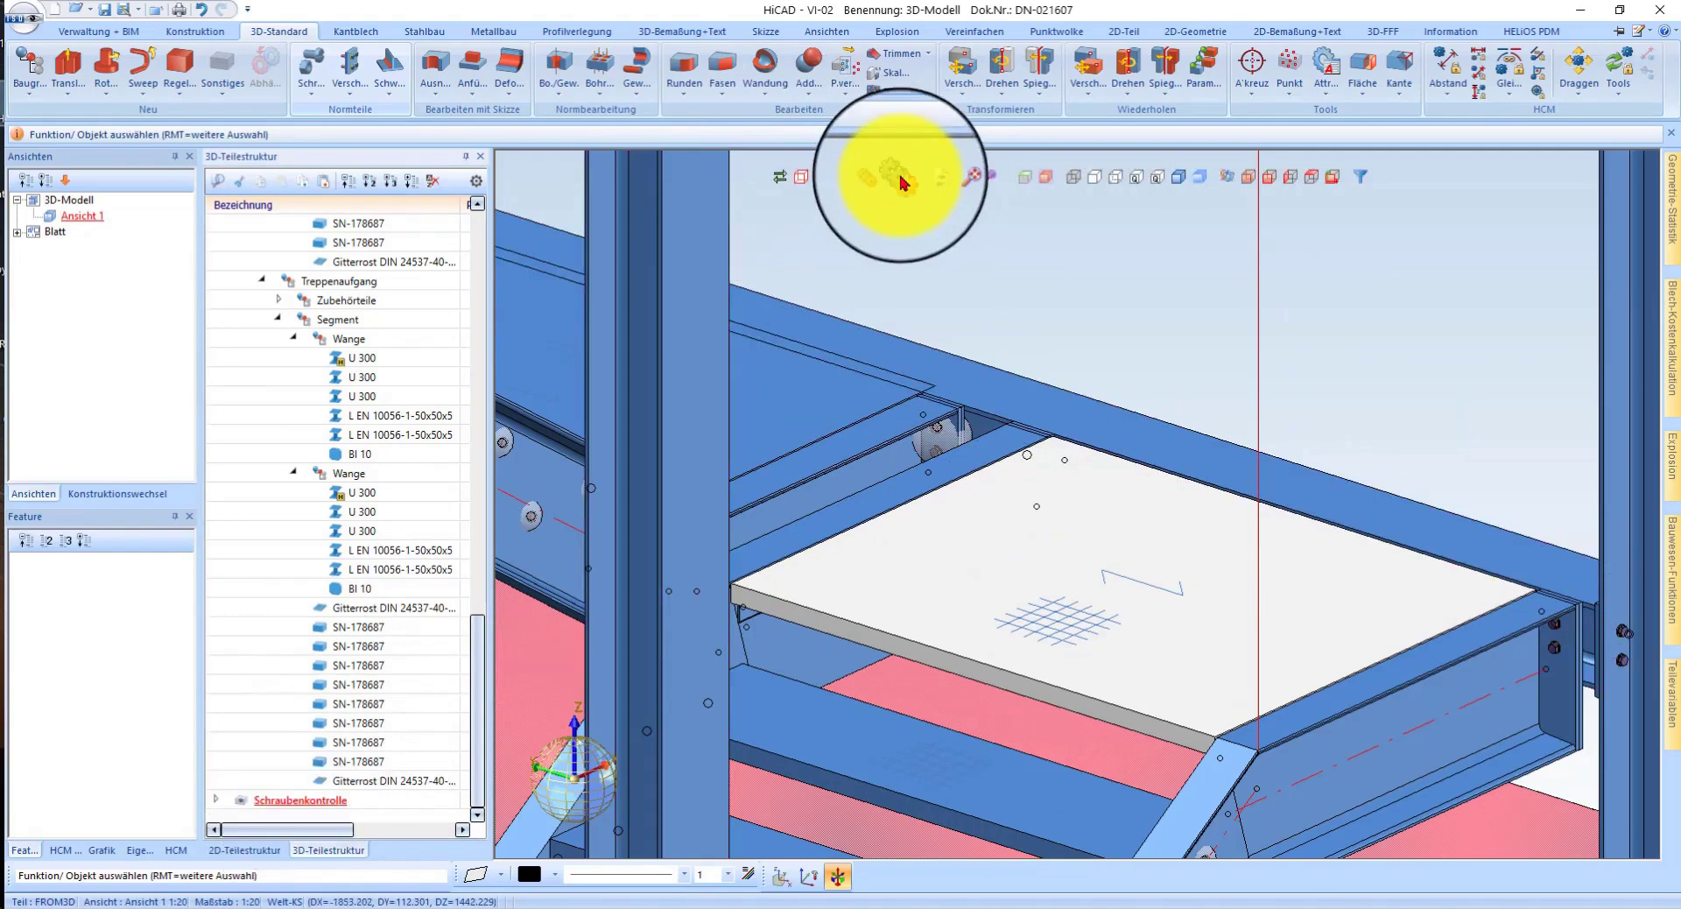
- Display only bolts and holes and rotate the view so the beam runs diagonally
click(902, 182)
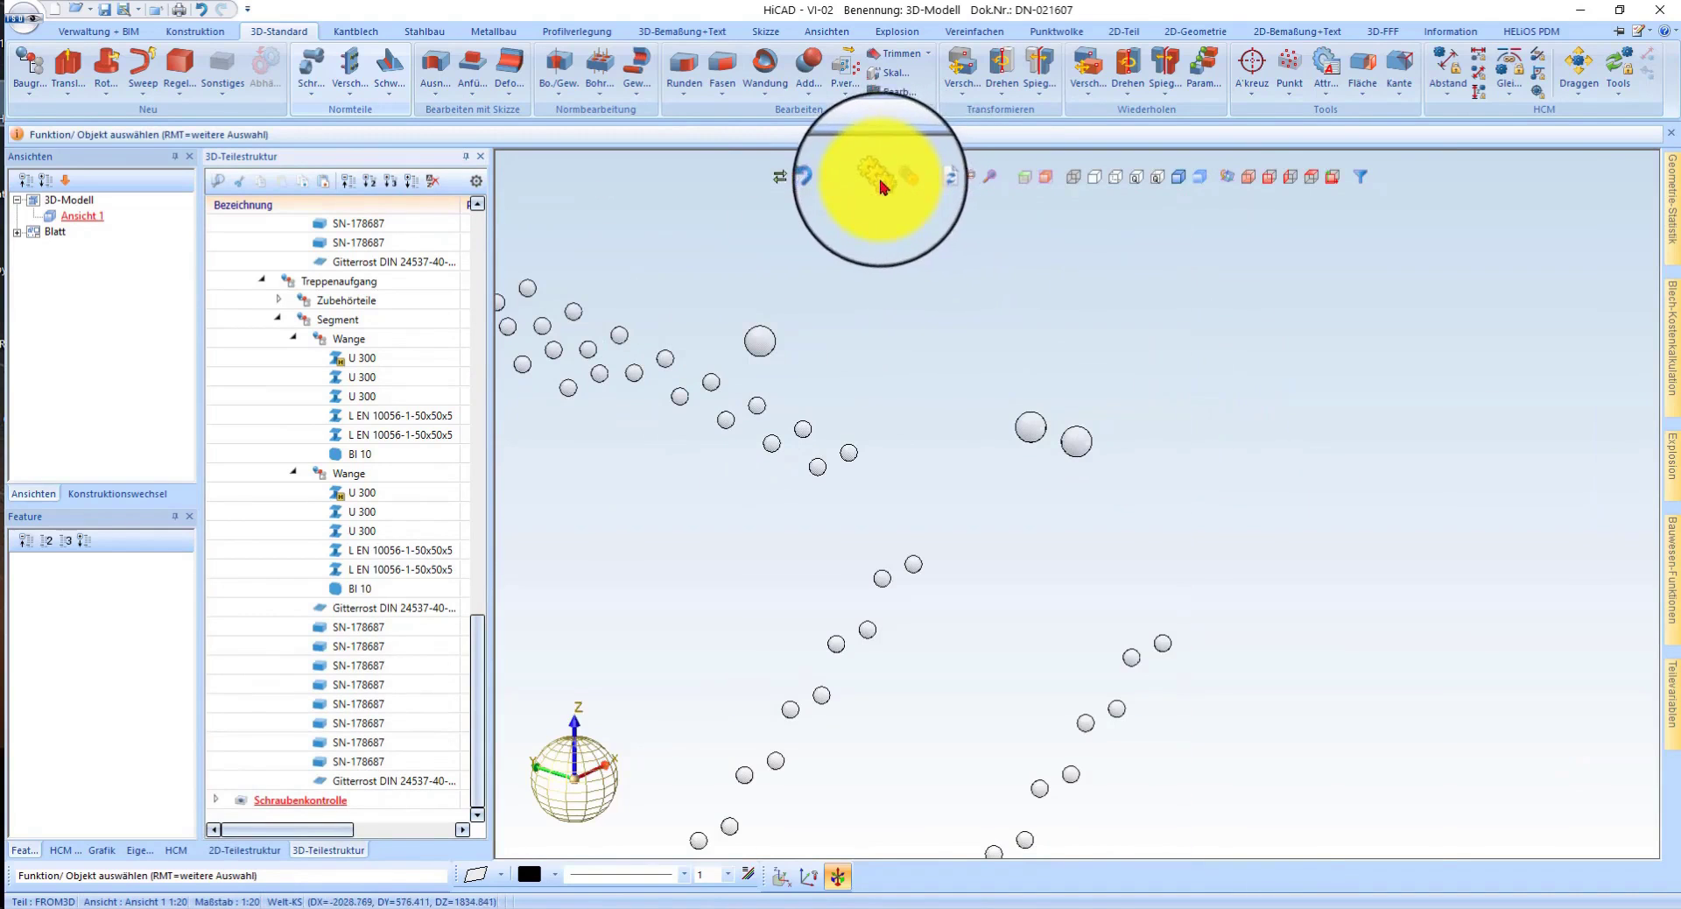
scroll(900, 379, up, 3)
scroll(713, 375, up, 3)
scroll(864, 563, up, 2)
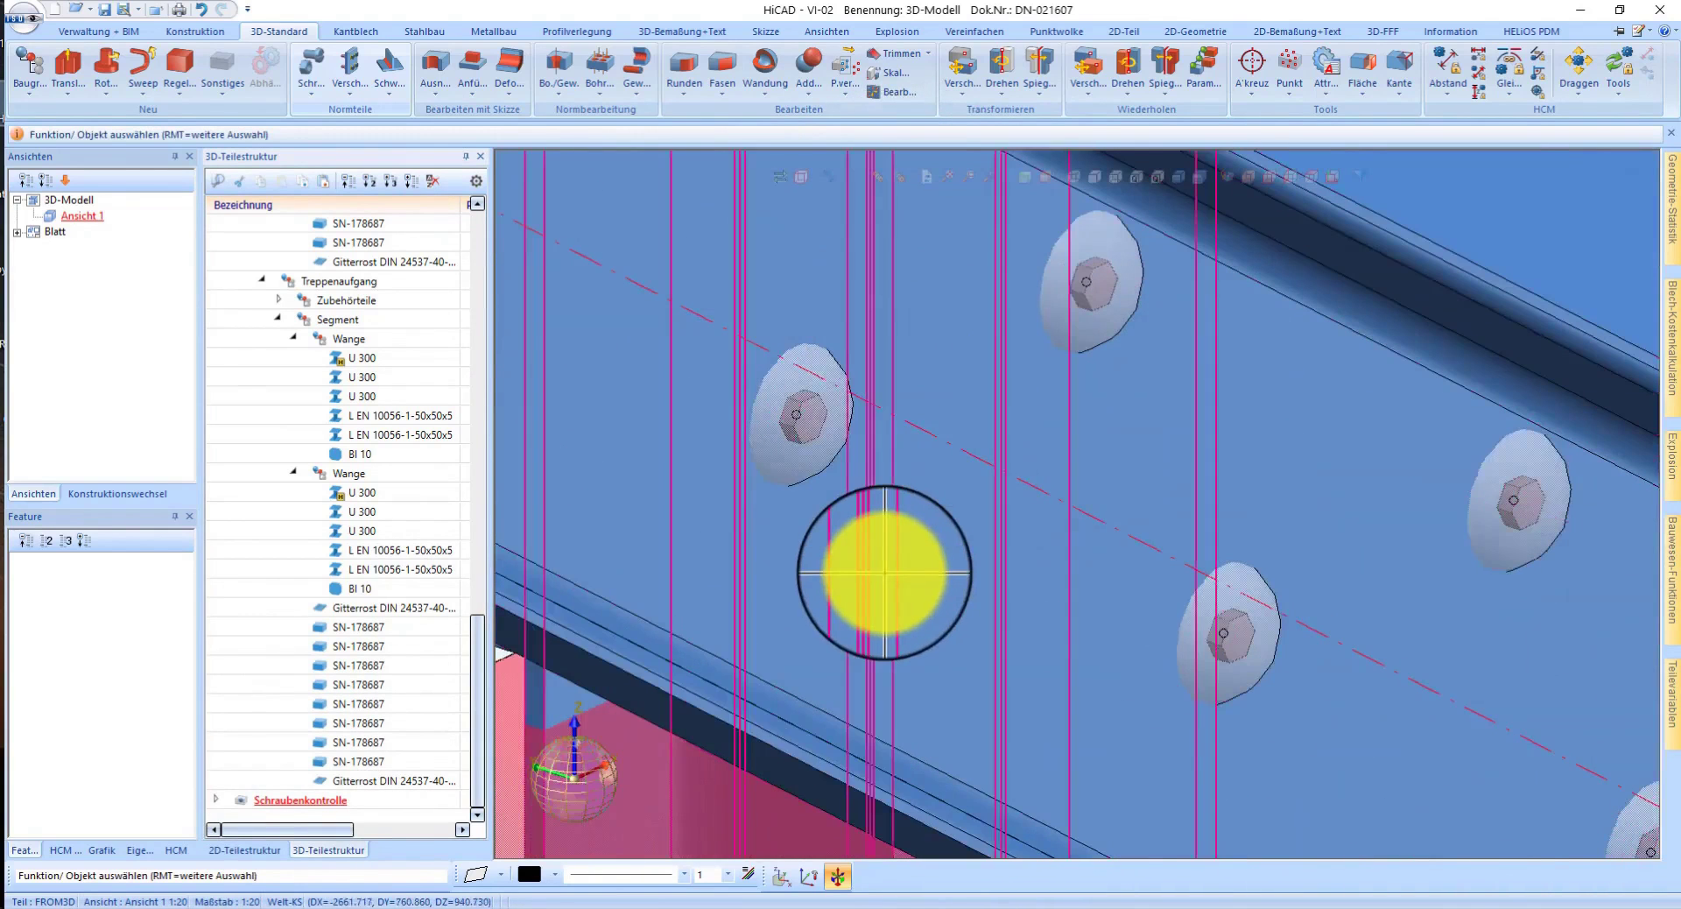
middle_drag(886, 573, 721, 612)
scroll(705, 605, up, 3)
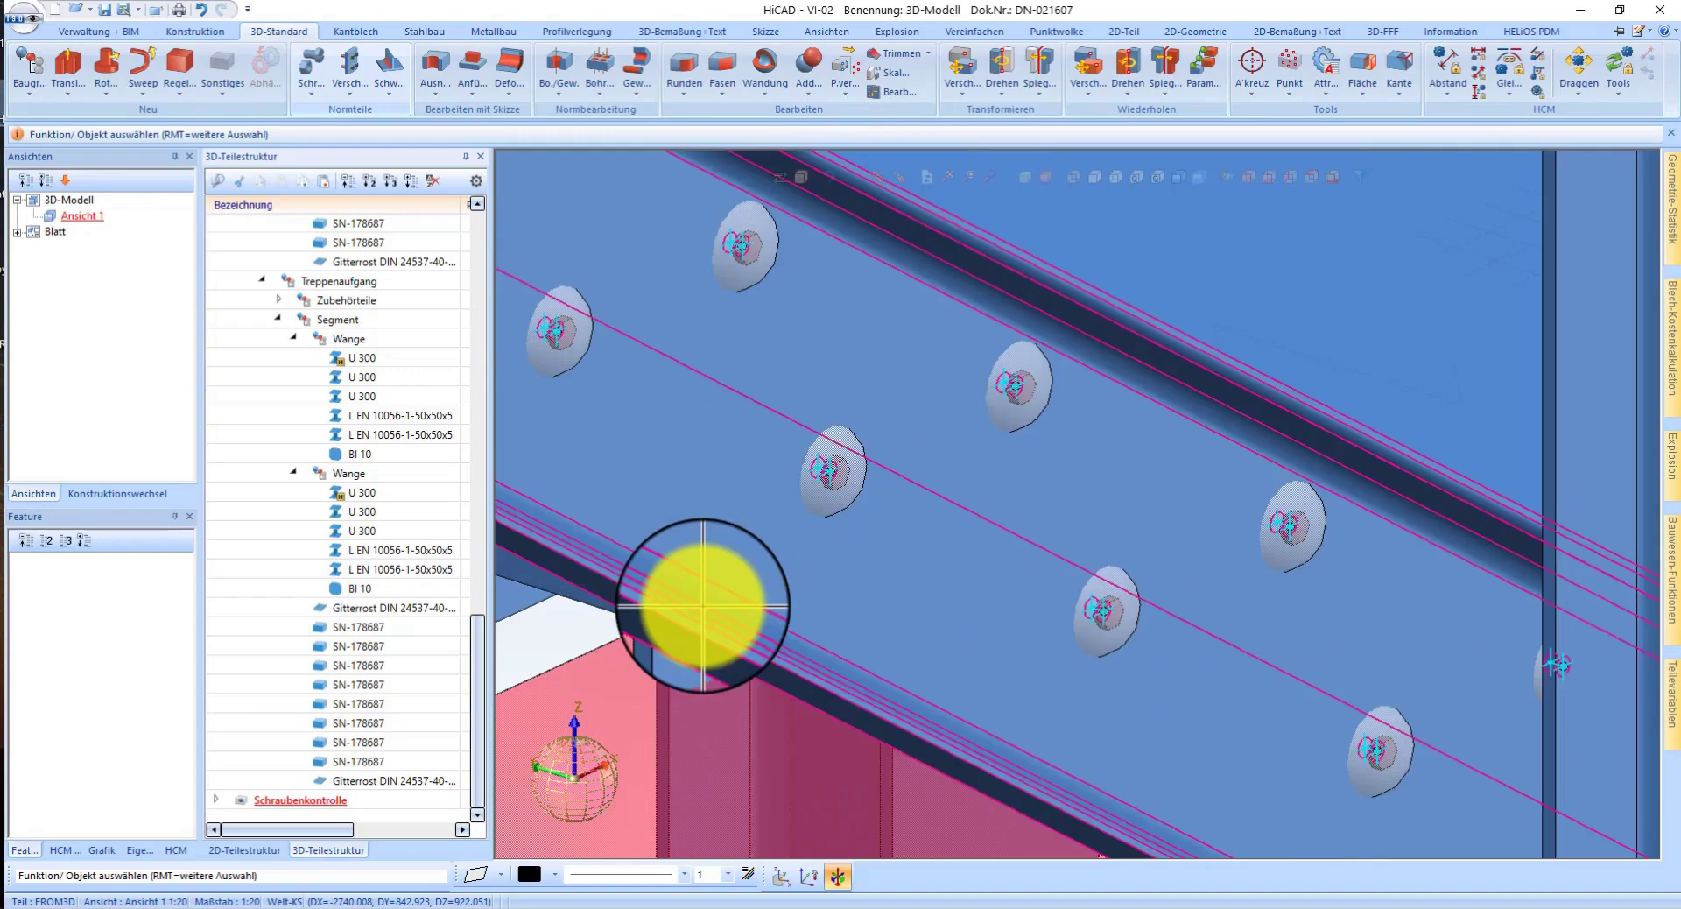
scroll(703, 605, down, 3)
- Reveal the connection in the structure tree and generate bolts with Verschraubung > Automatisch neu
right_click(336, 770)
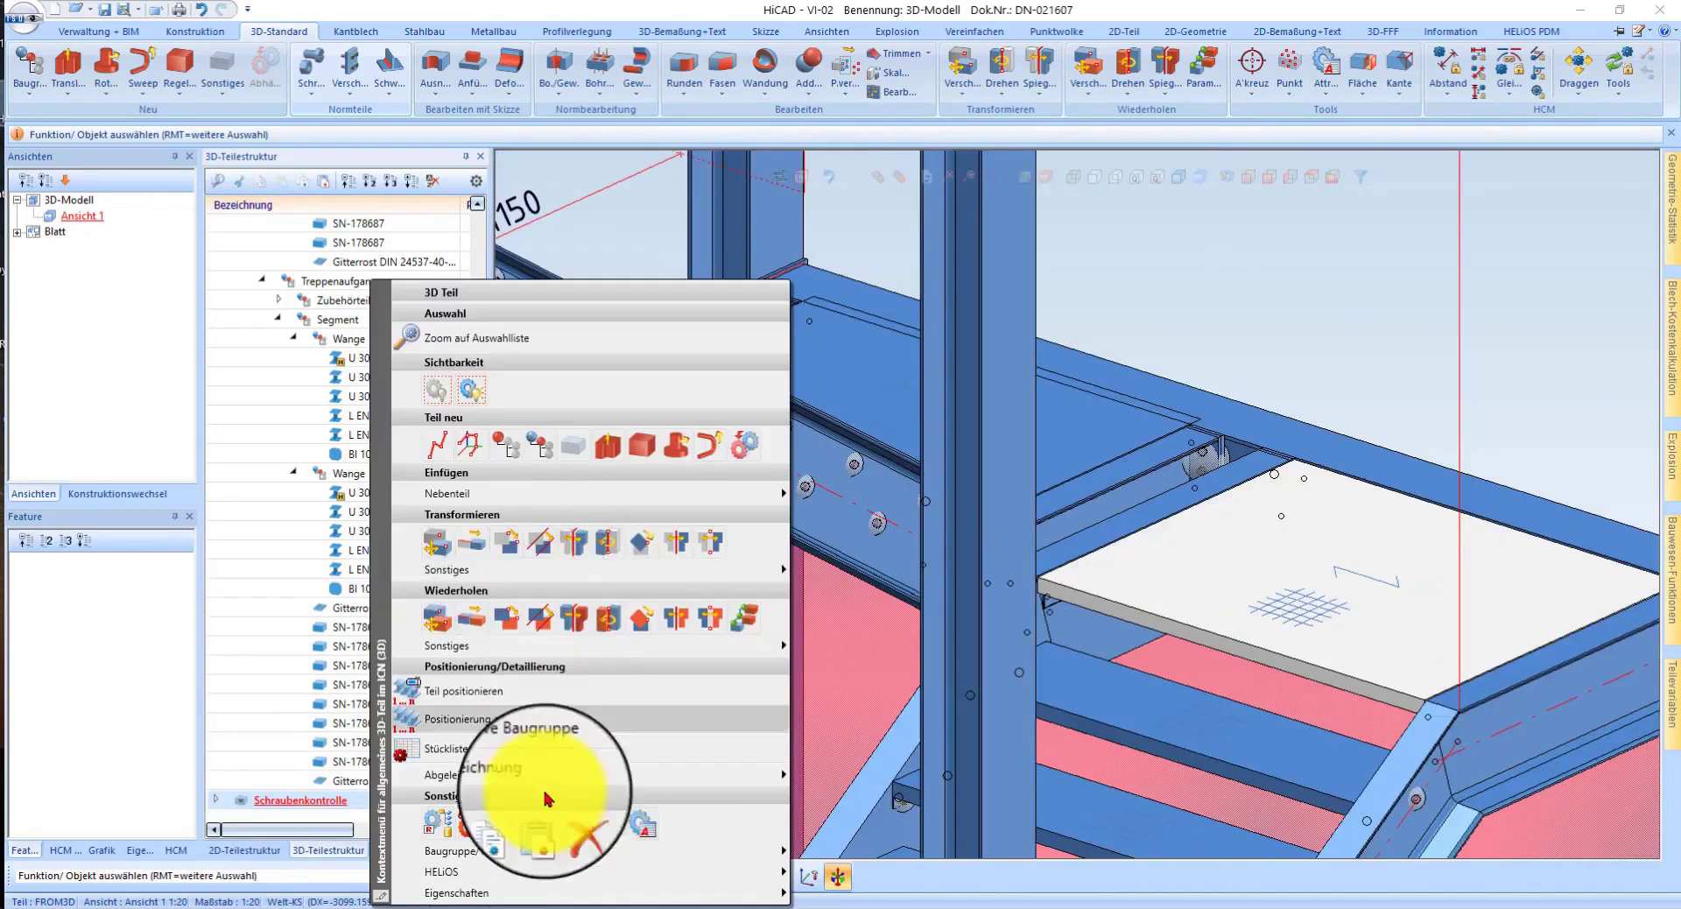
click(563, 806)
scroll(1208, 480, up, 2)
scroll(1205, 450, up, 2)
scroll(1194, 439, up, 2)
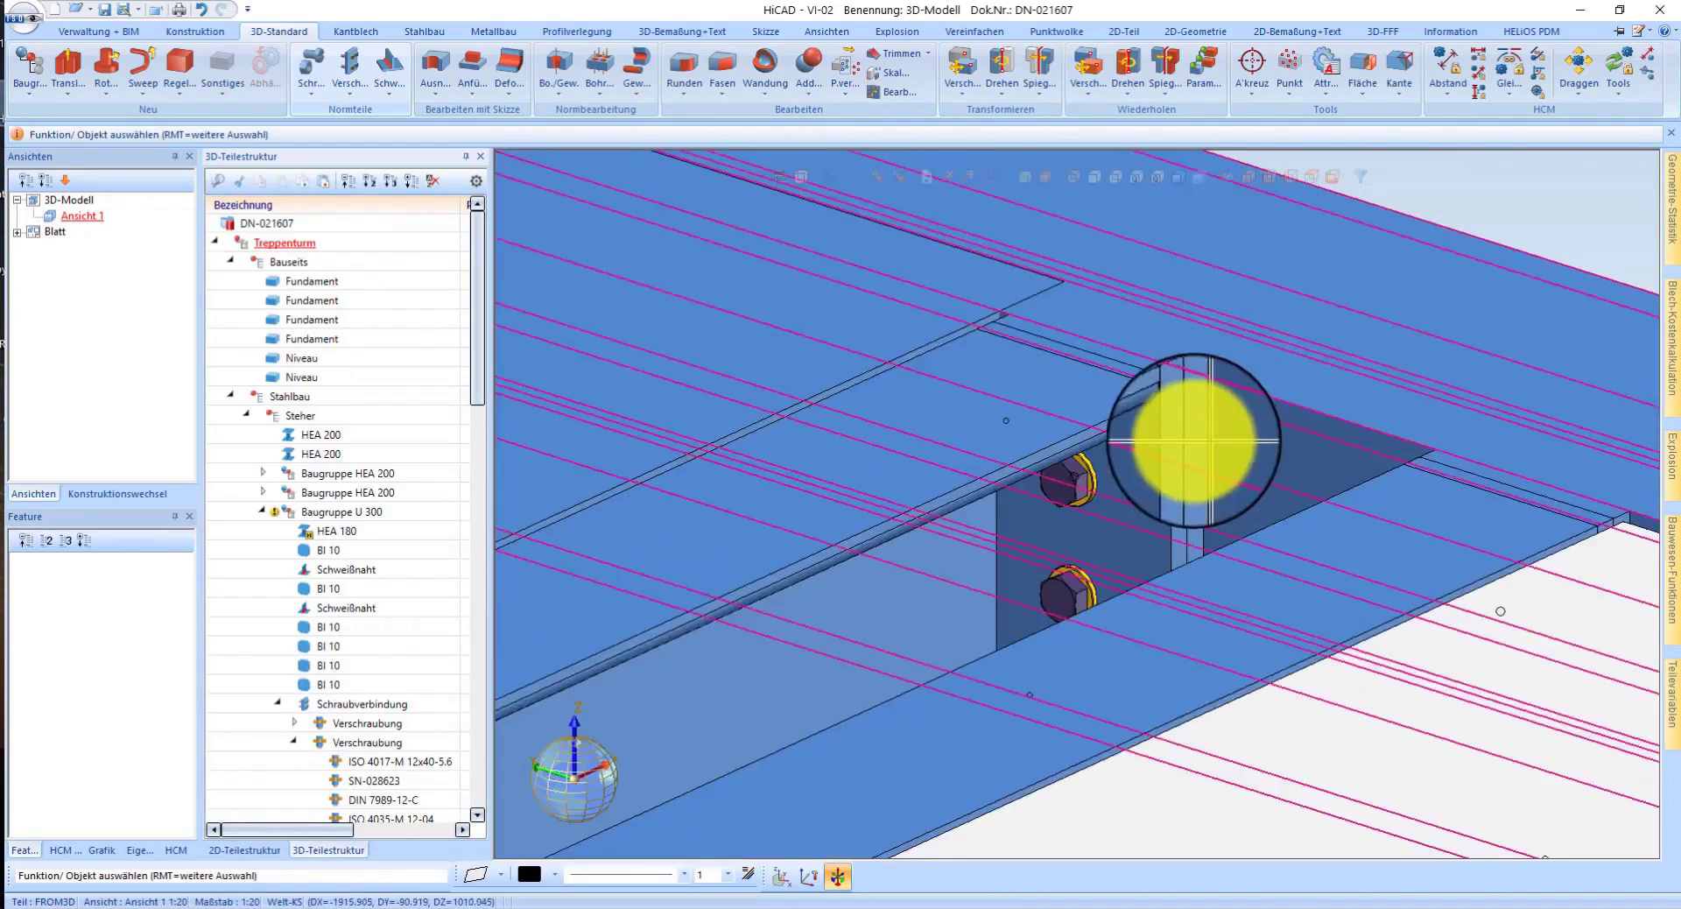
scroll(1193, 439, up, 2)
click(350, 83)
click(396, 324)
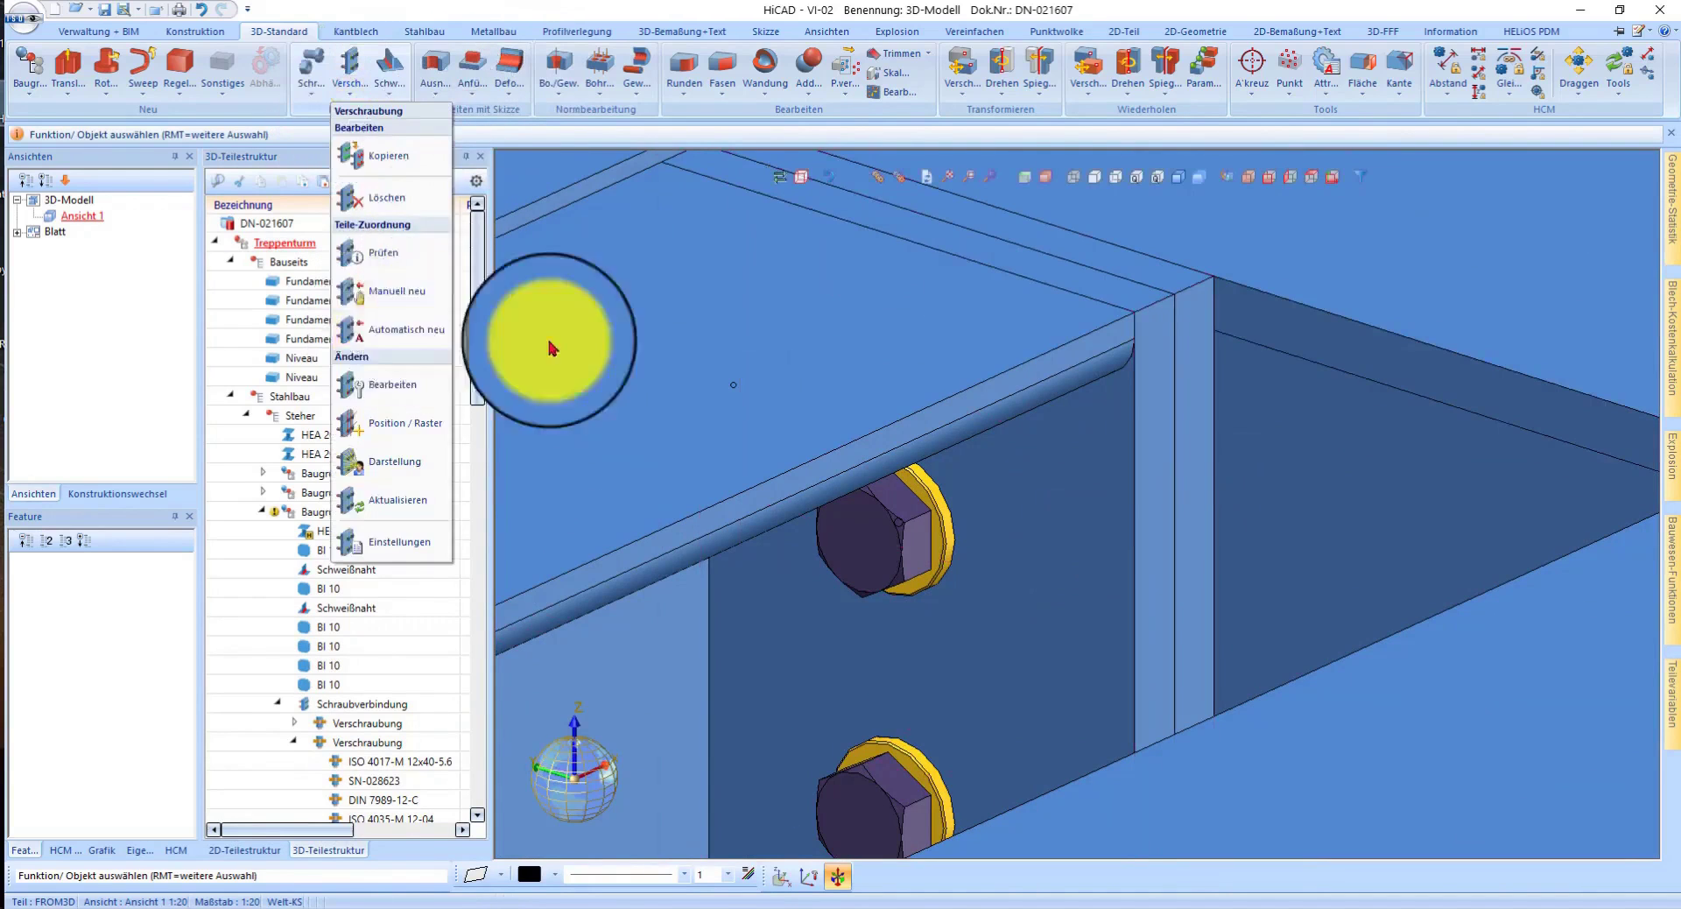
click(843, 487)
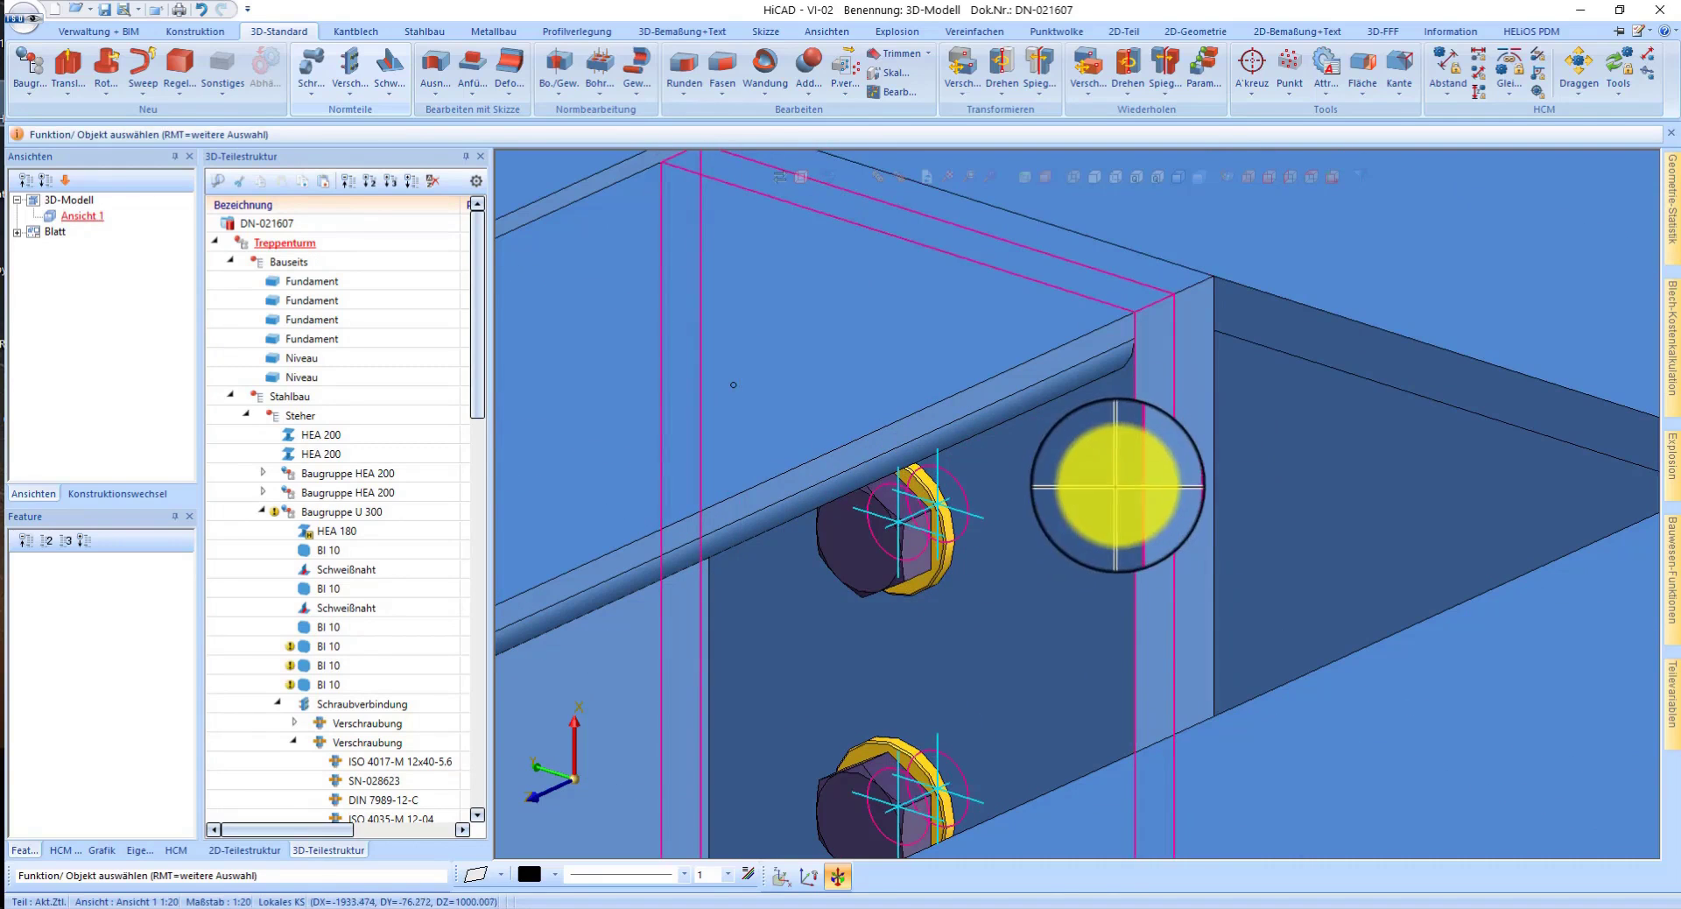
right_click(875, 565)
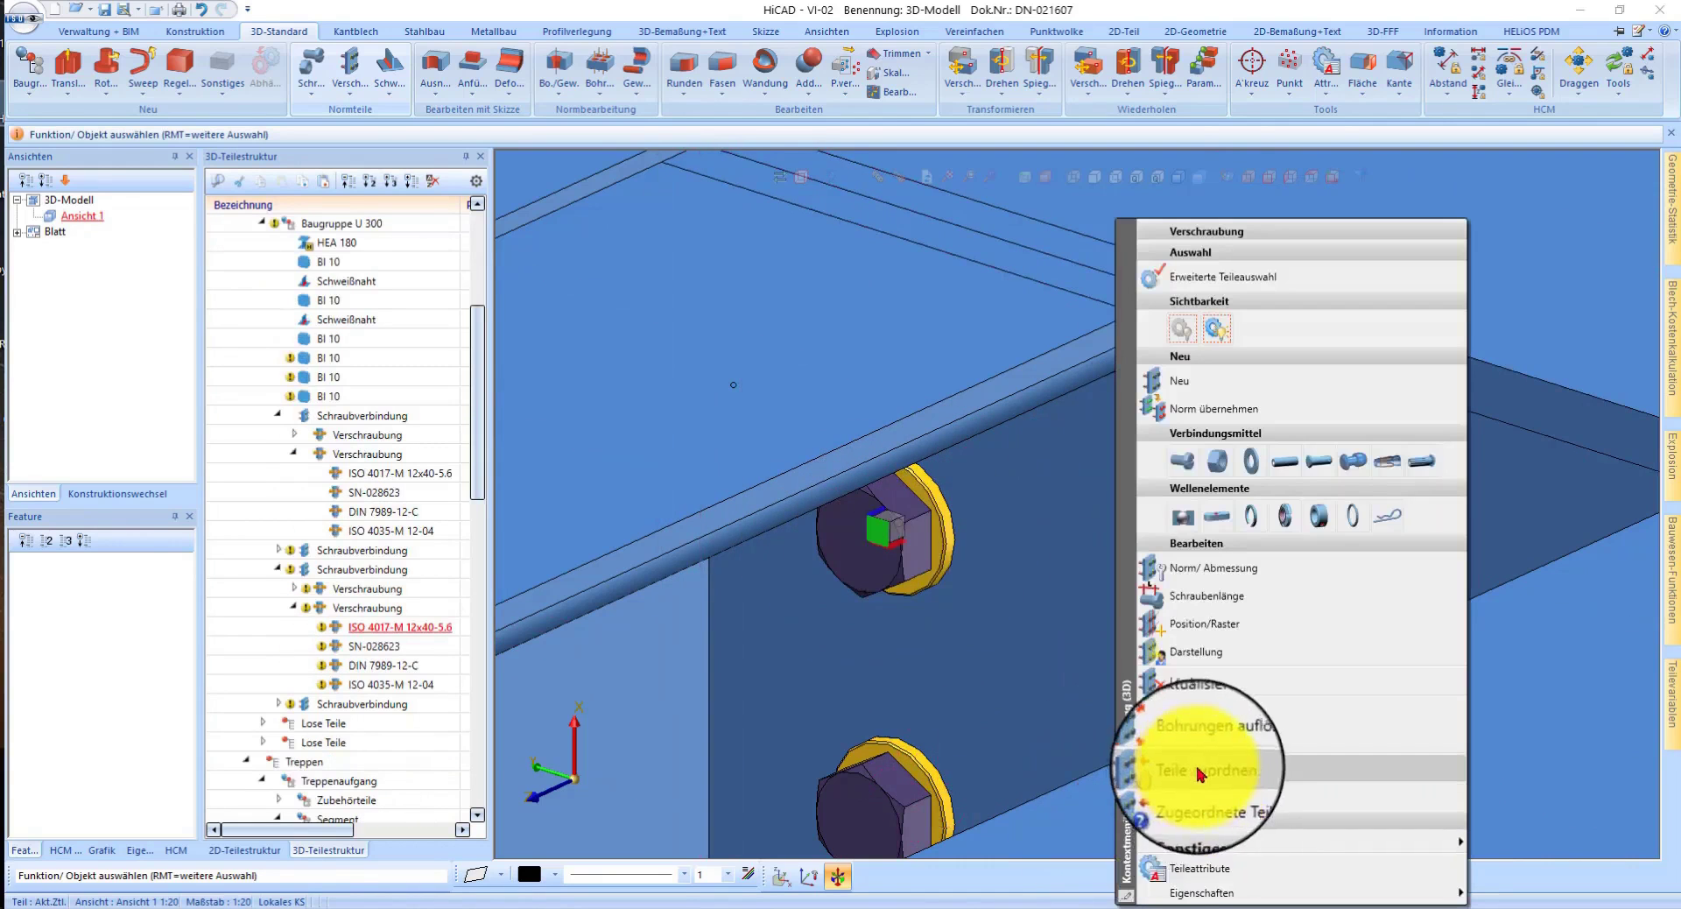
click(1198, 810)
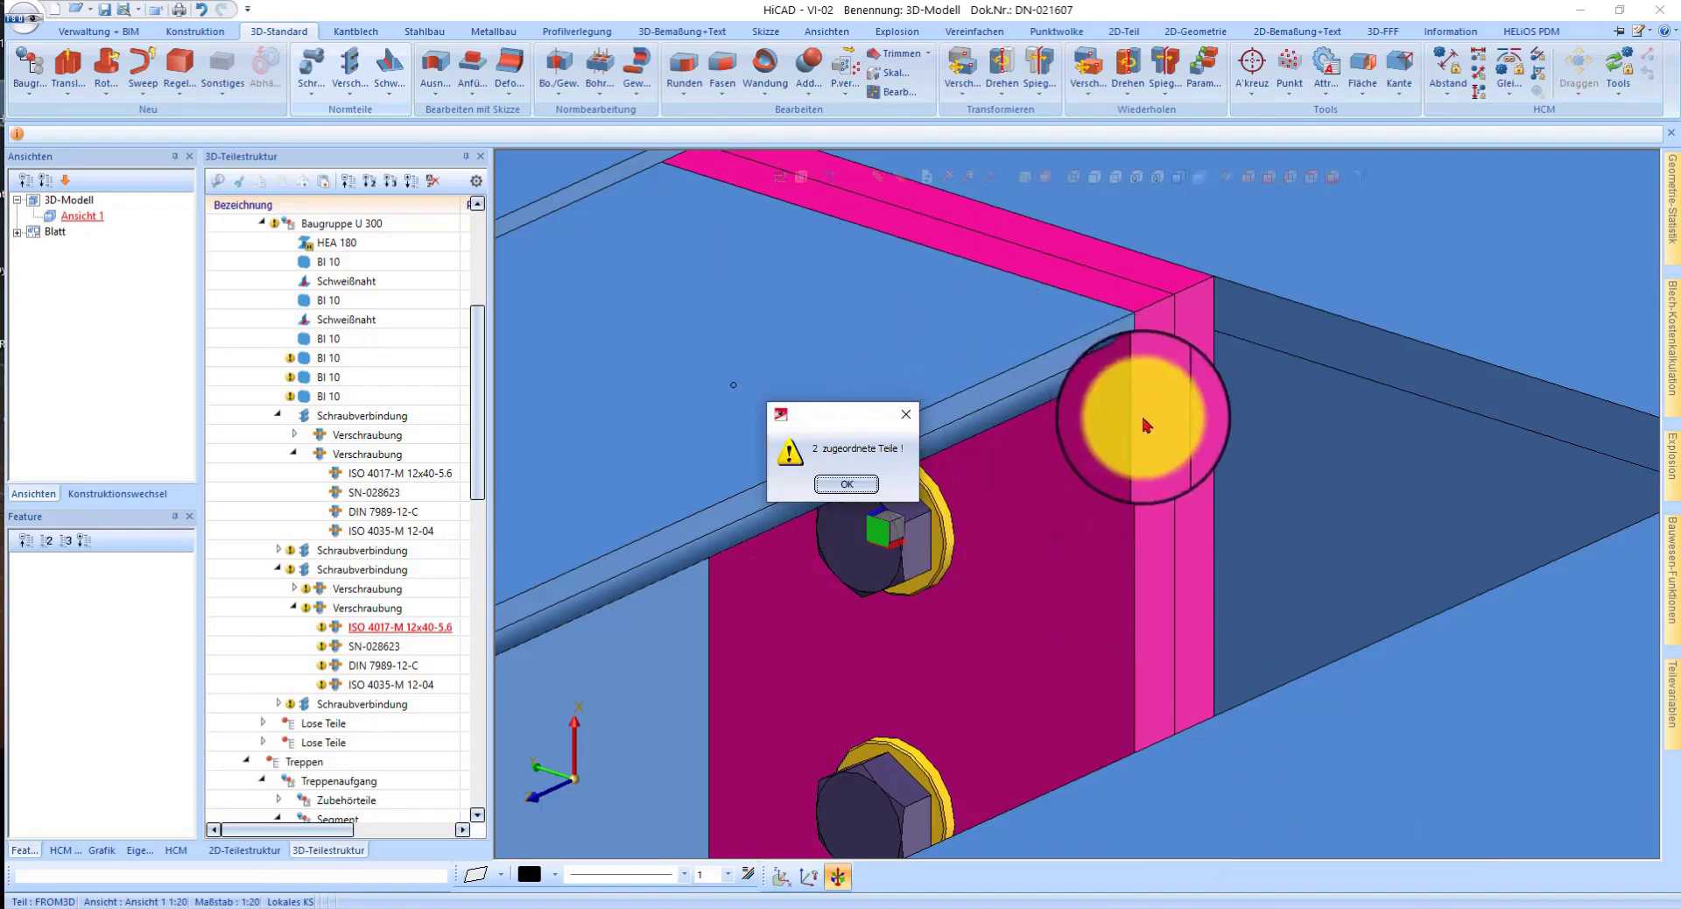
click(875, 490)
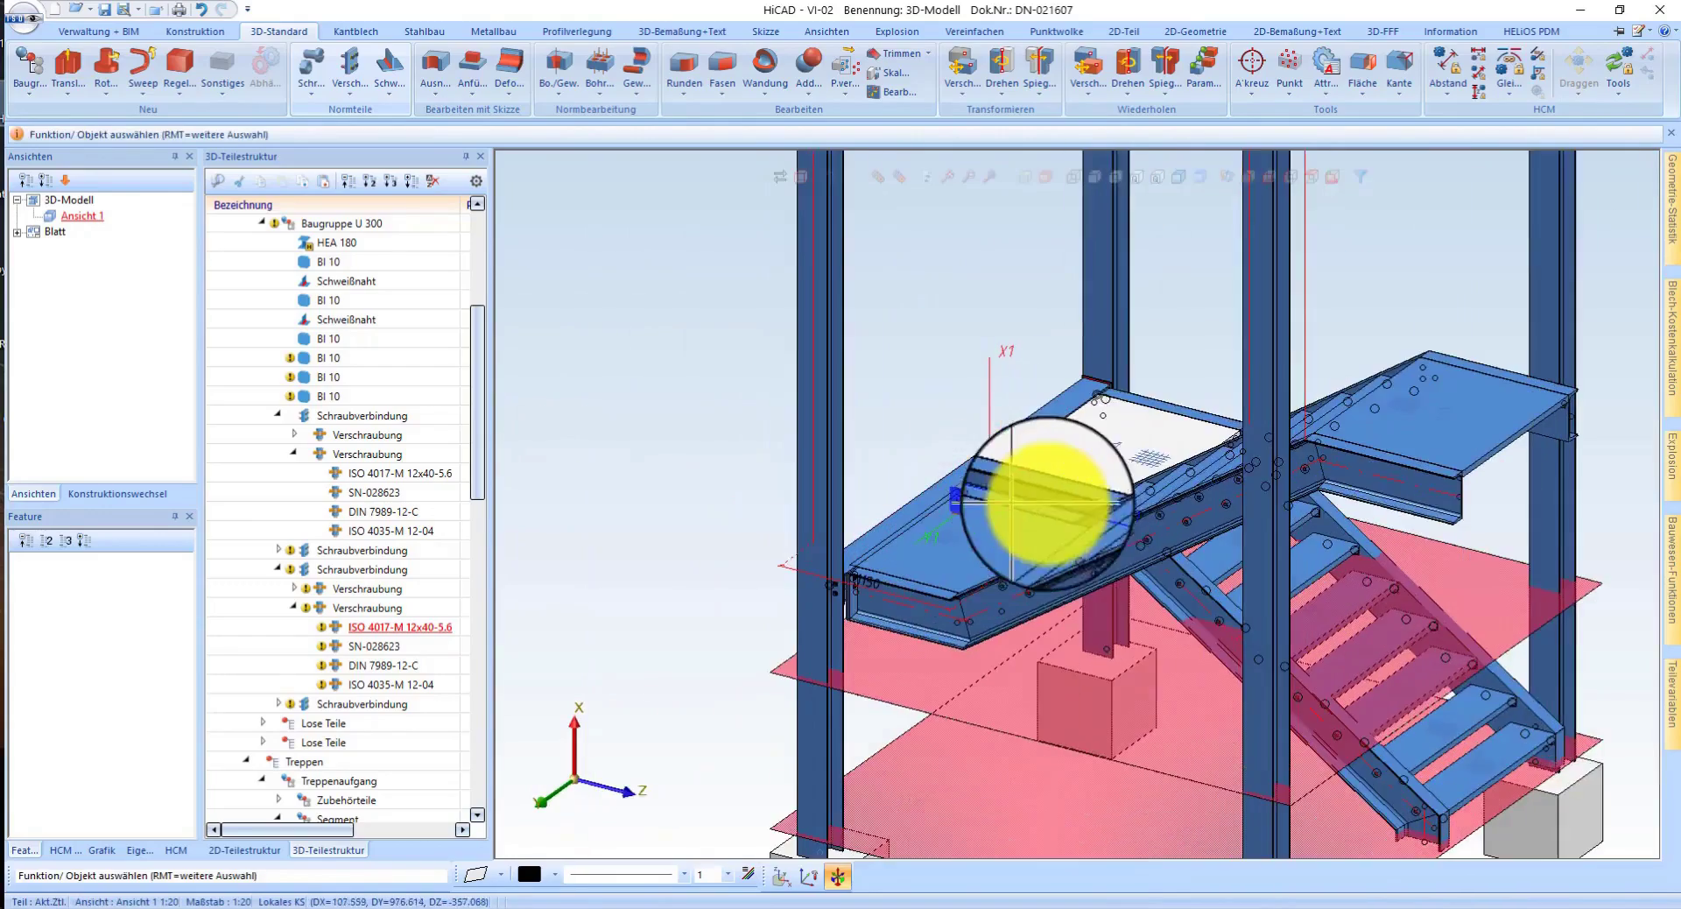
click(1055, 534)
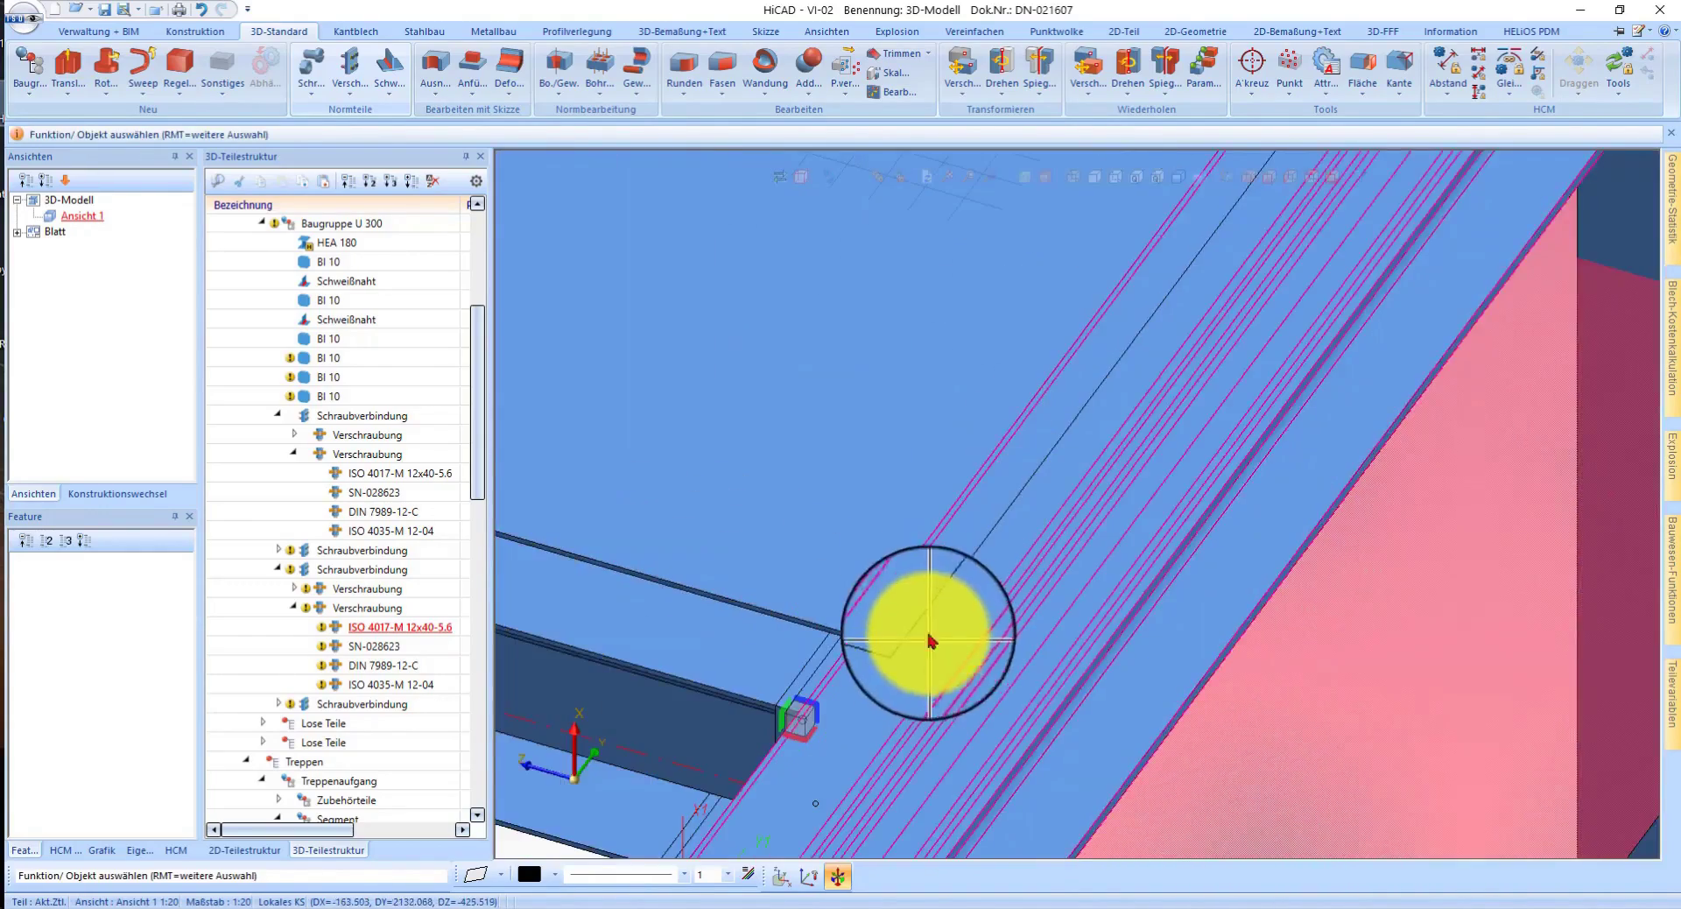
scroll(931, 641, down, 3)
scroll(902, 631, up, 3)
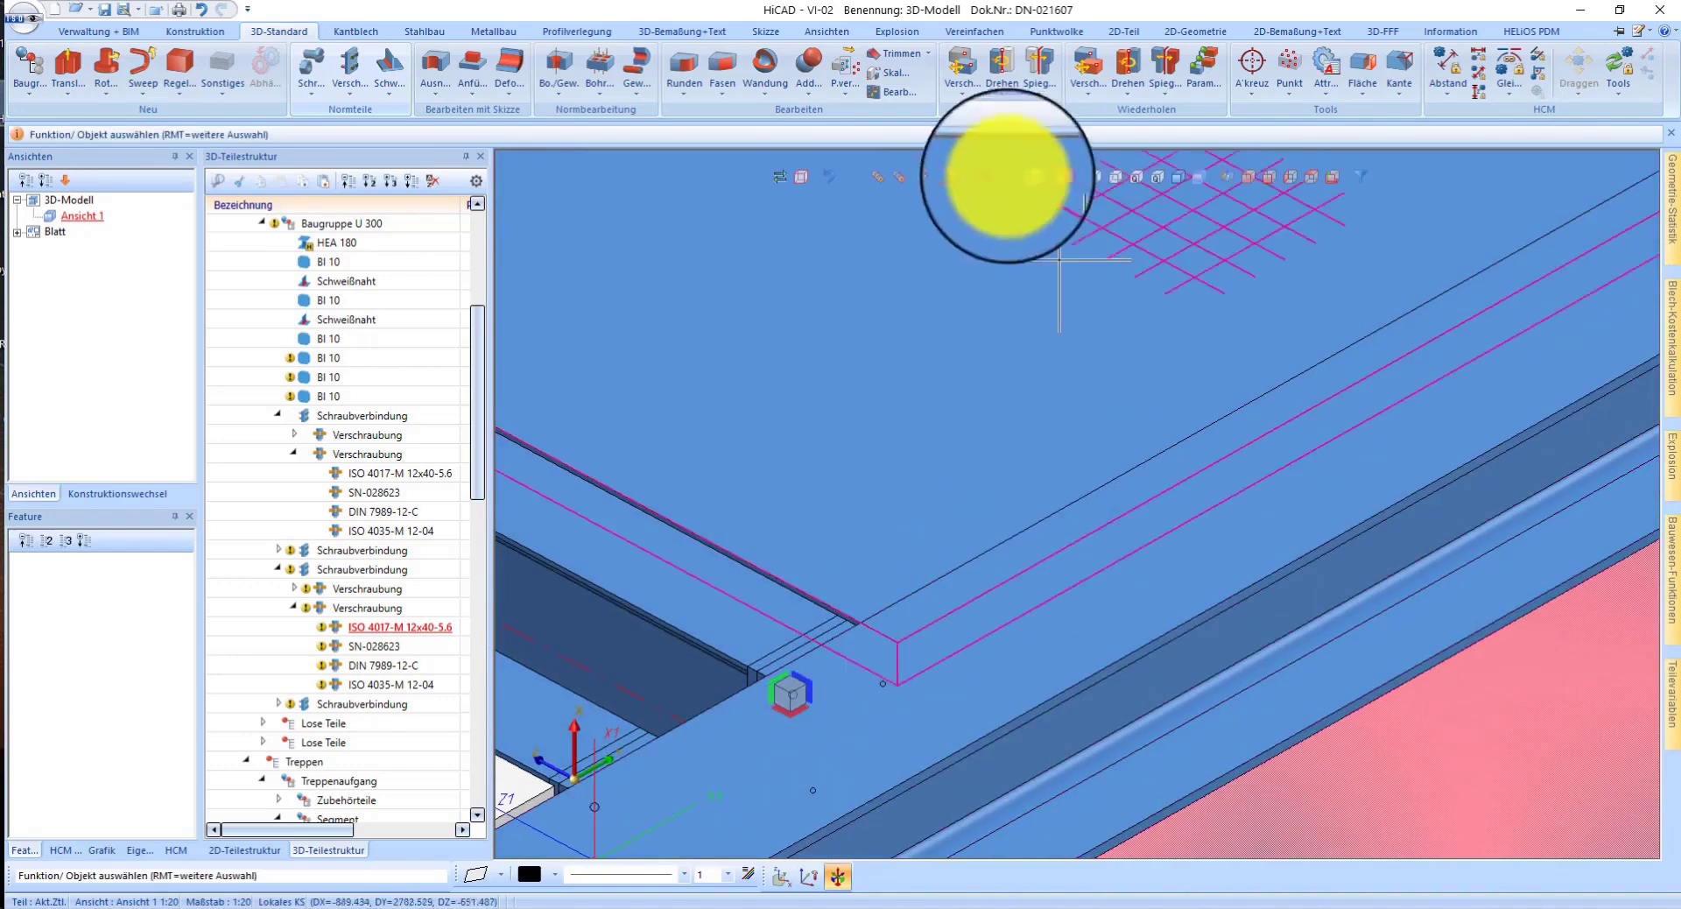
- Start extending the landing Gitterrost in wireframe view and pick the extension start point
click(1066, 176)
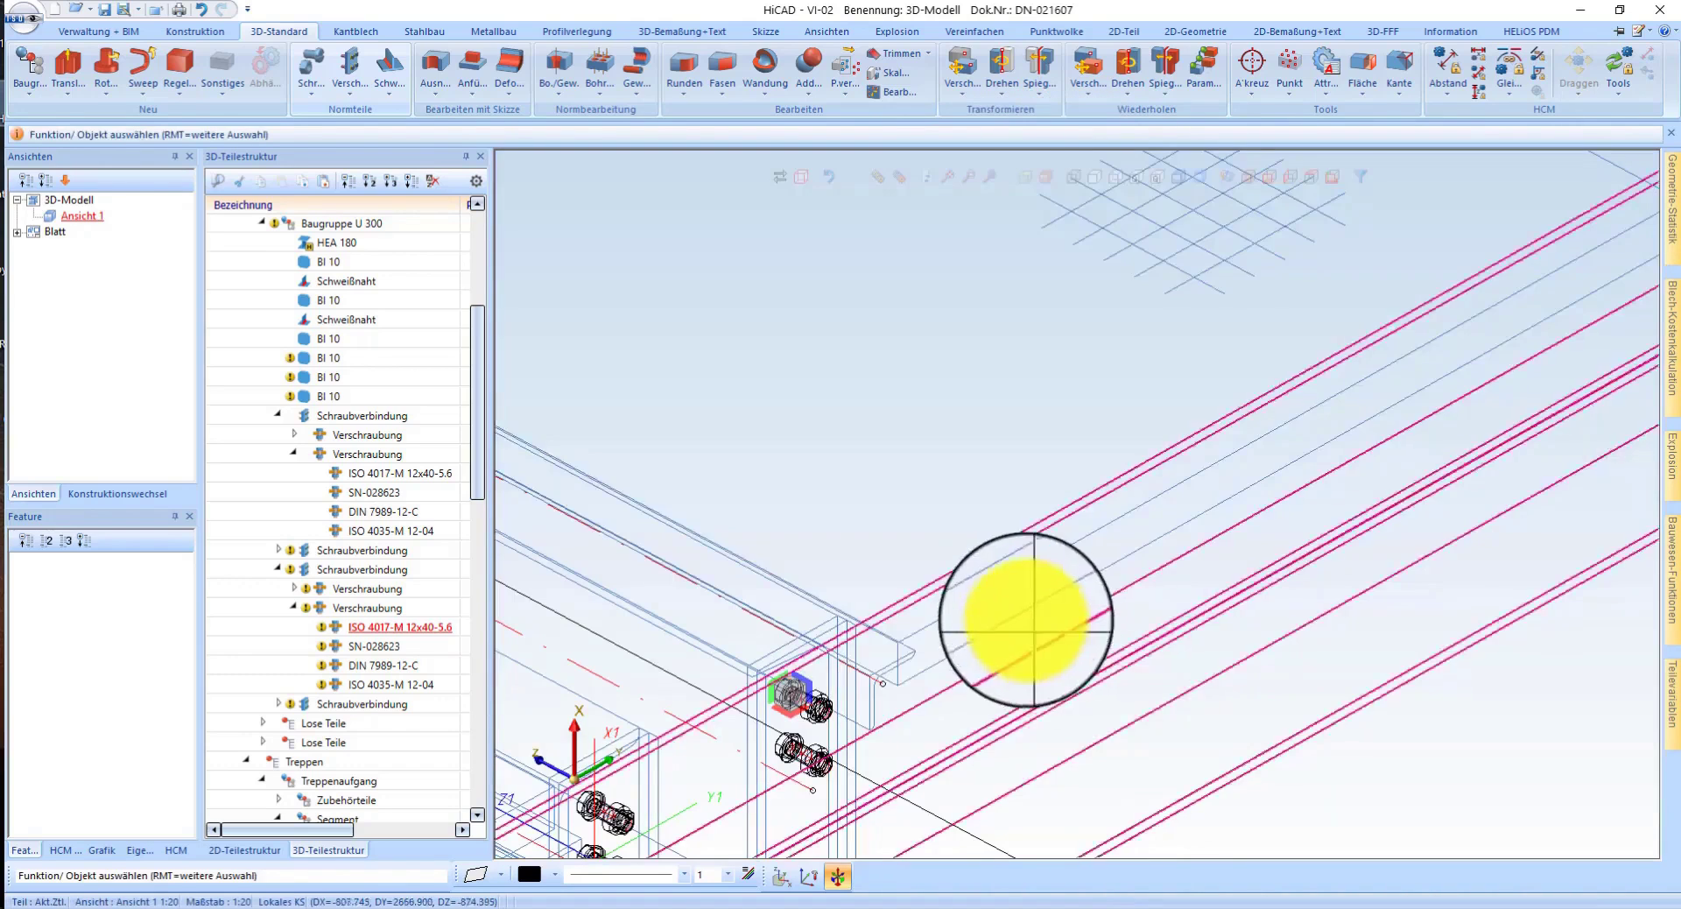
click(1007, 589)
right_click(1021, 589)
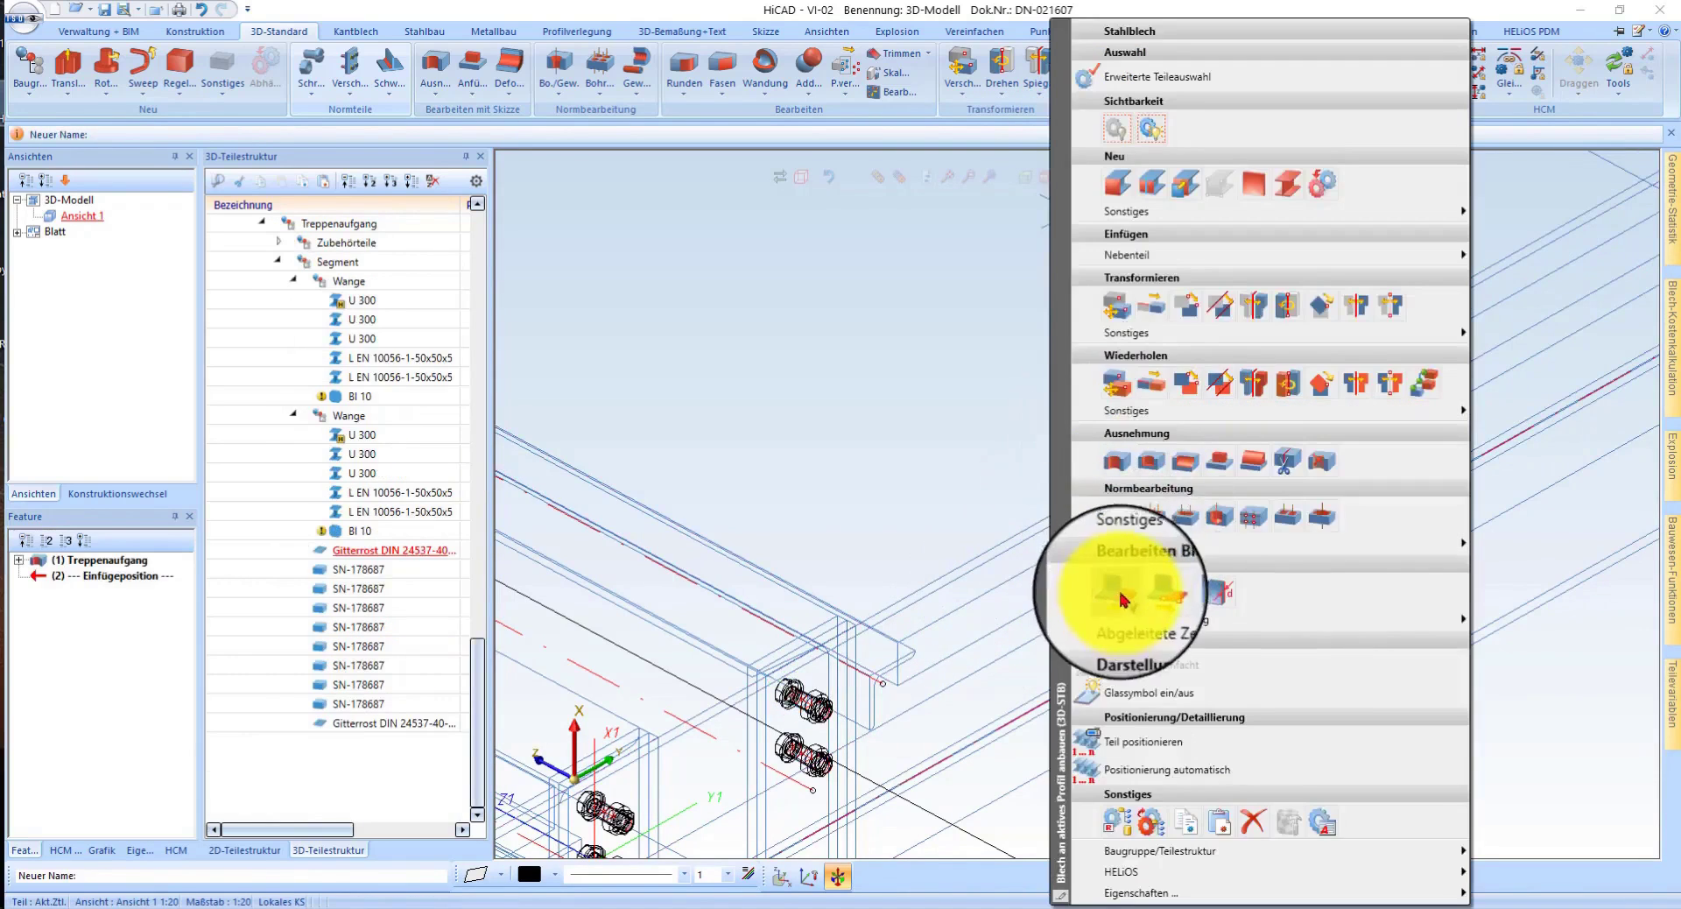
click(1158, 596)
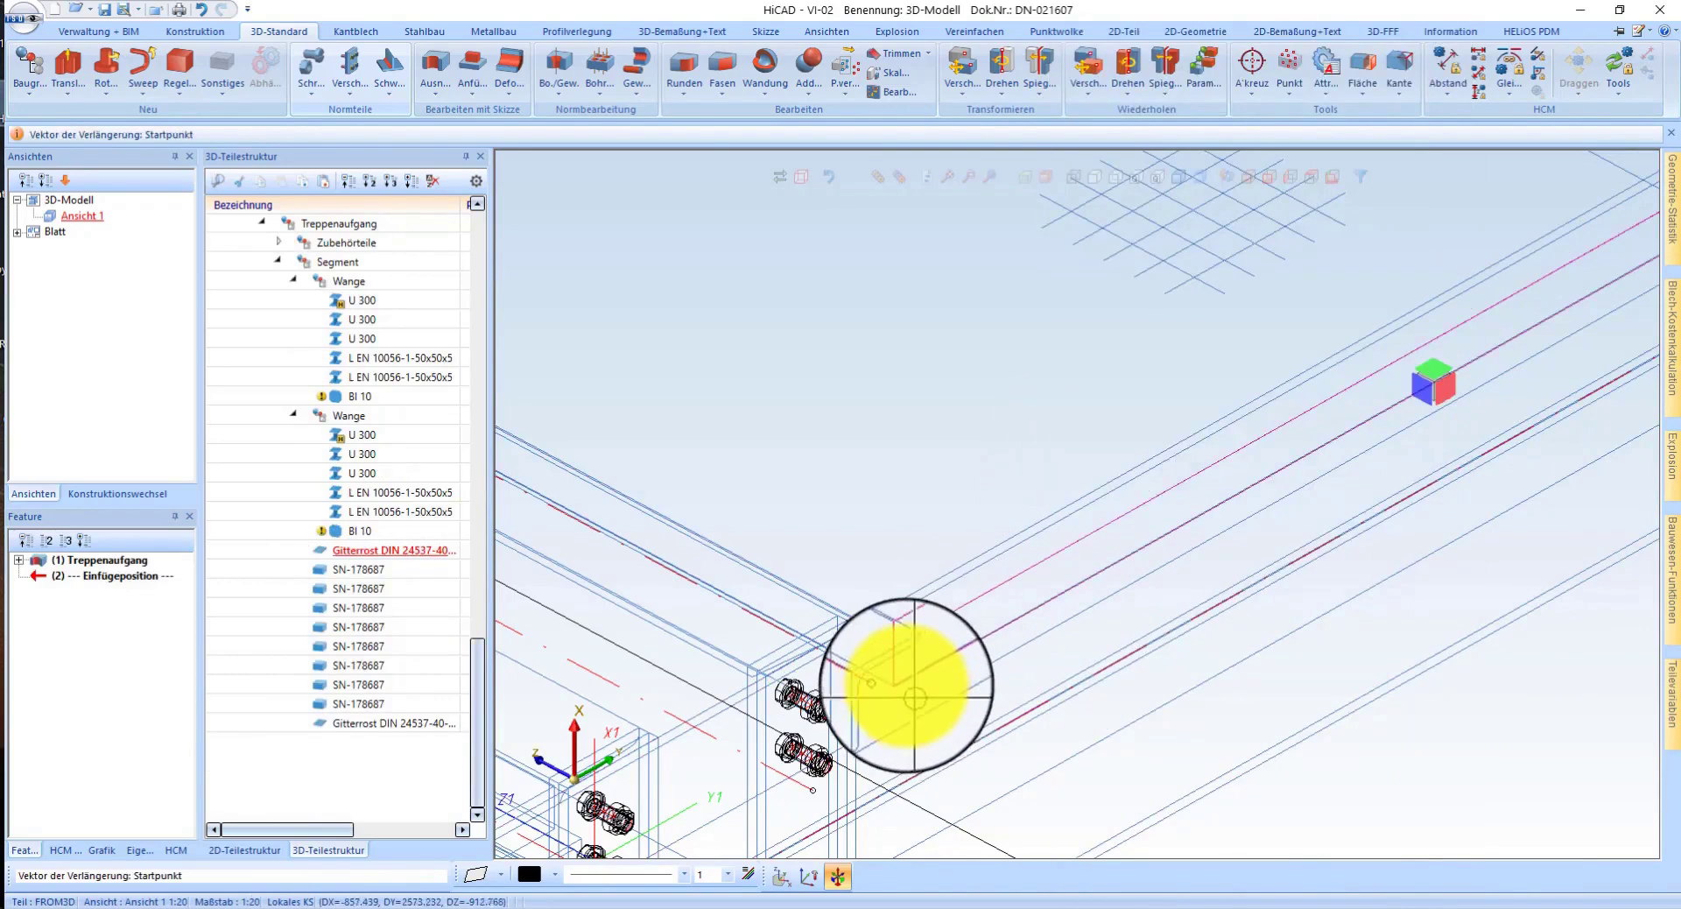
scroll(977, 663, up, 3)
click(942, 564)
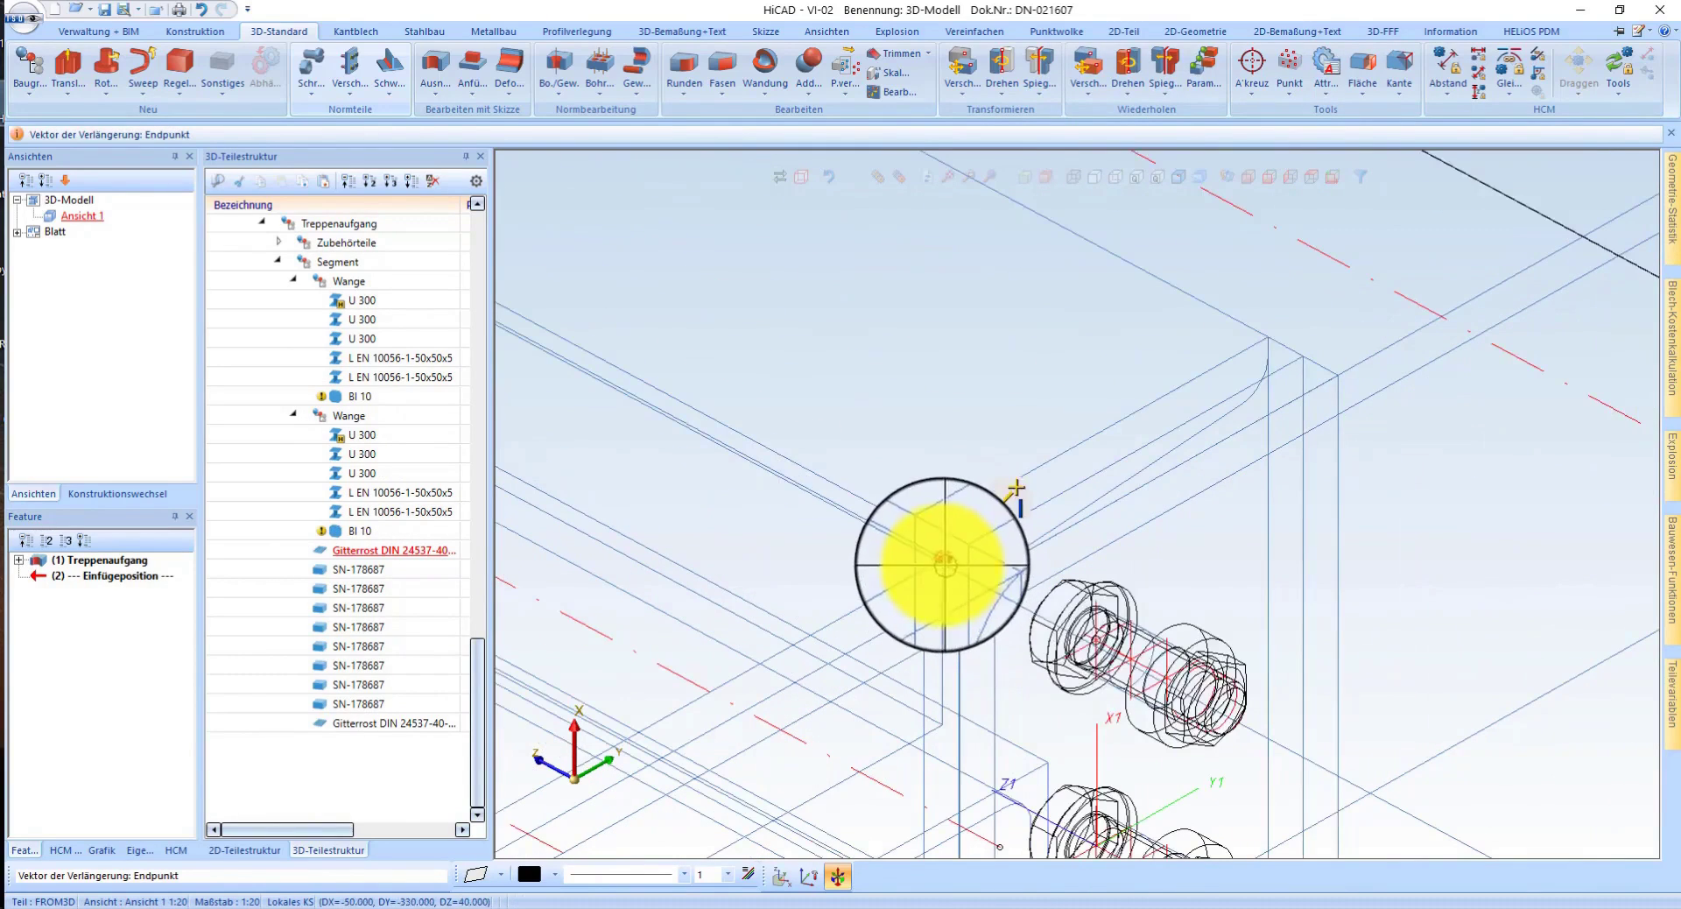
click(1173, 180)
scroll(893, 732, down, 2)
scroll(999, 645, down, 2)
- Pick the grating edges to extend toward the frame, accepting them with a middle-click
click(1130, 488)
mouse_move(1130, 488)
middle_down()
mouse_move(1013, 488)
mouse_move(1158, 487)
middle_up()
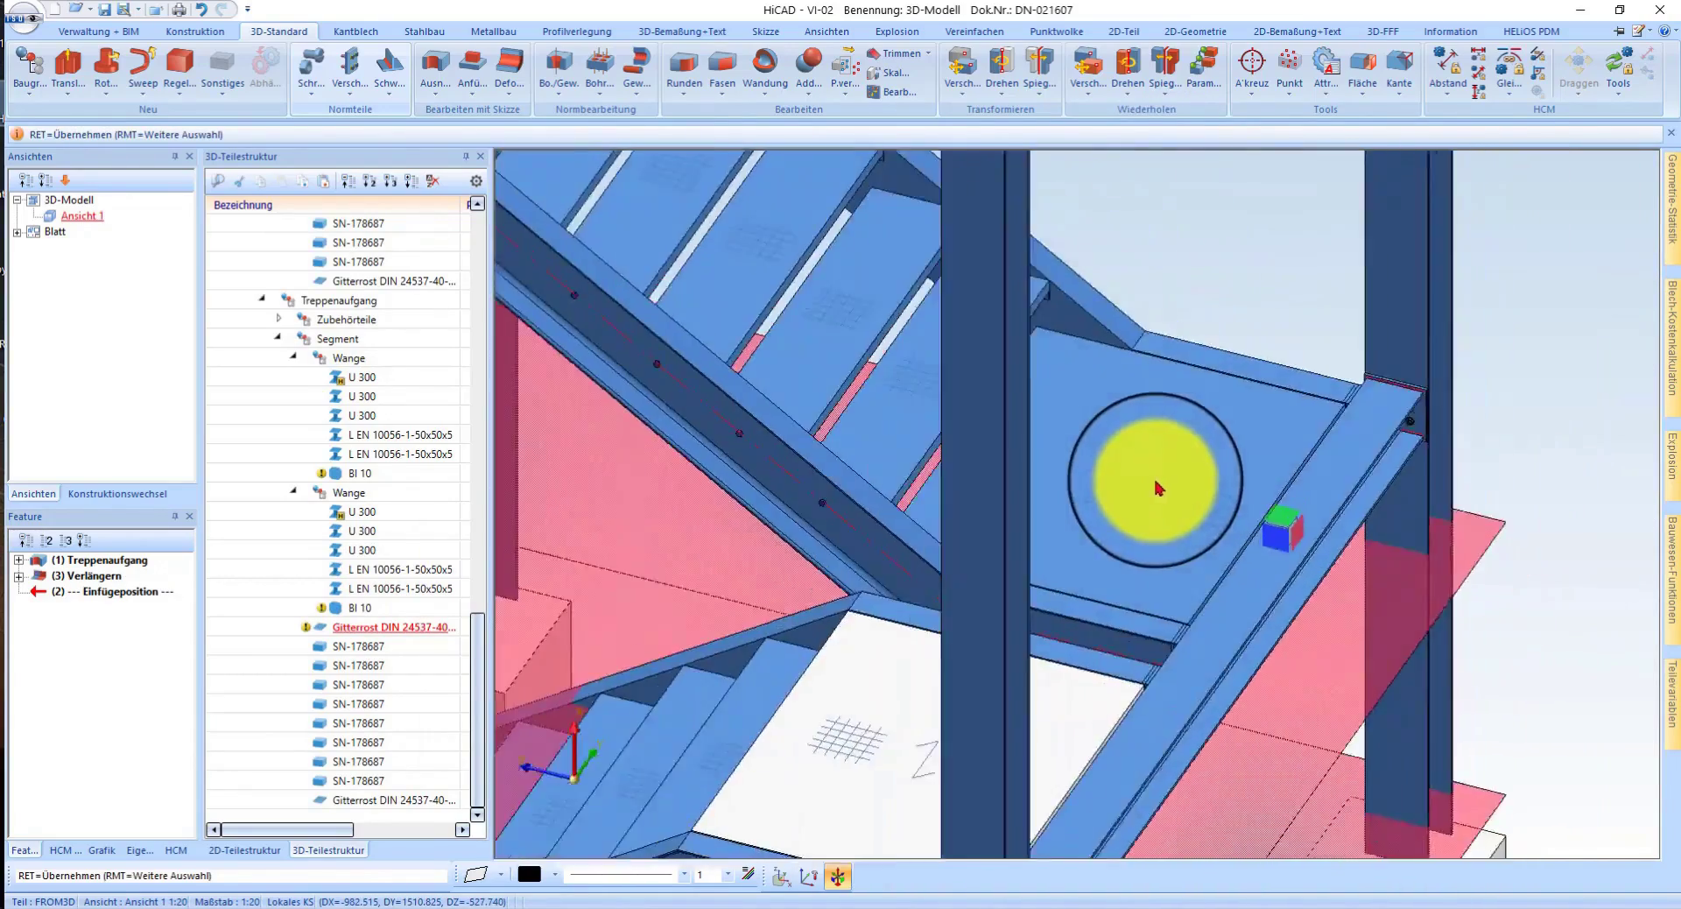
scroll(1158, 487, down, 2)
scroll(1261, 526, down, 3)
mouse_move(1117, 648)
middle_down()
mouse_move(1175, 646)
mouse_move(1157, 653)
middle_up()
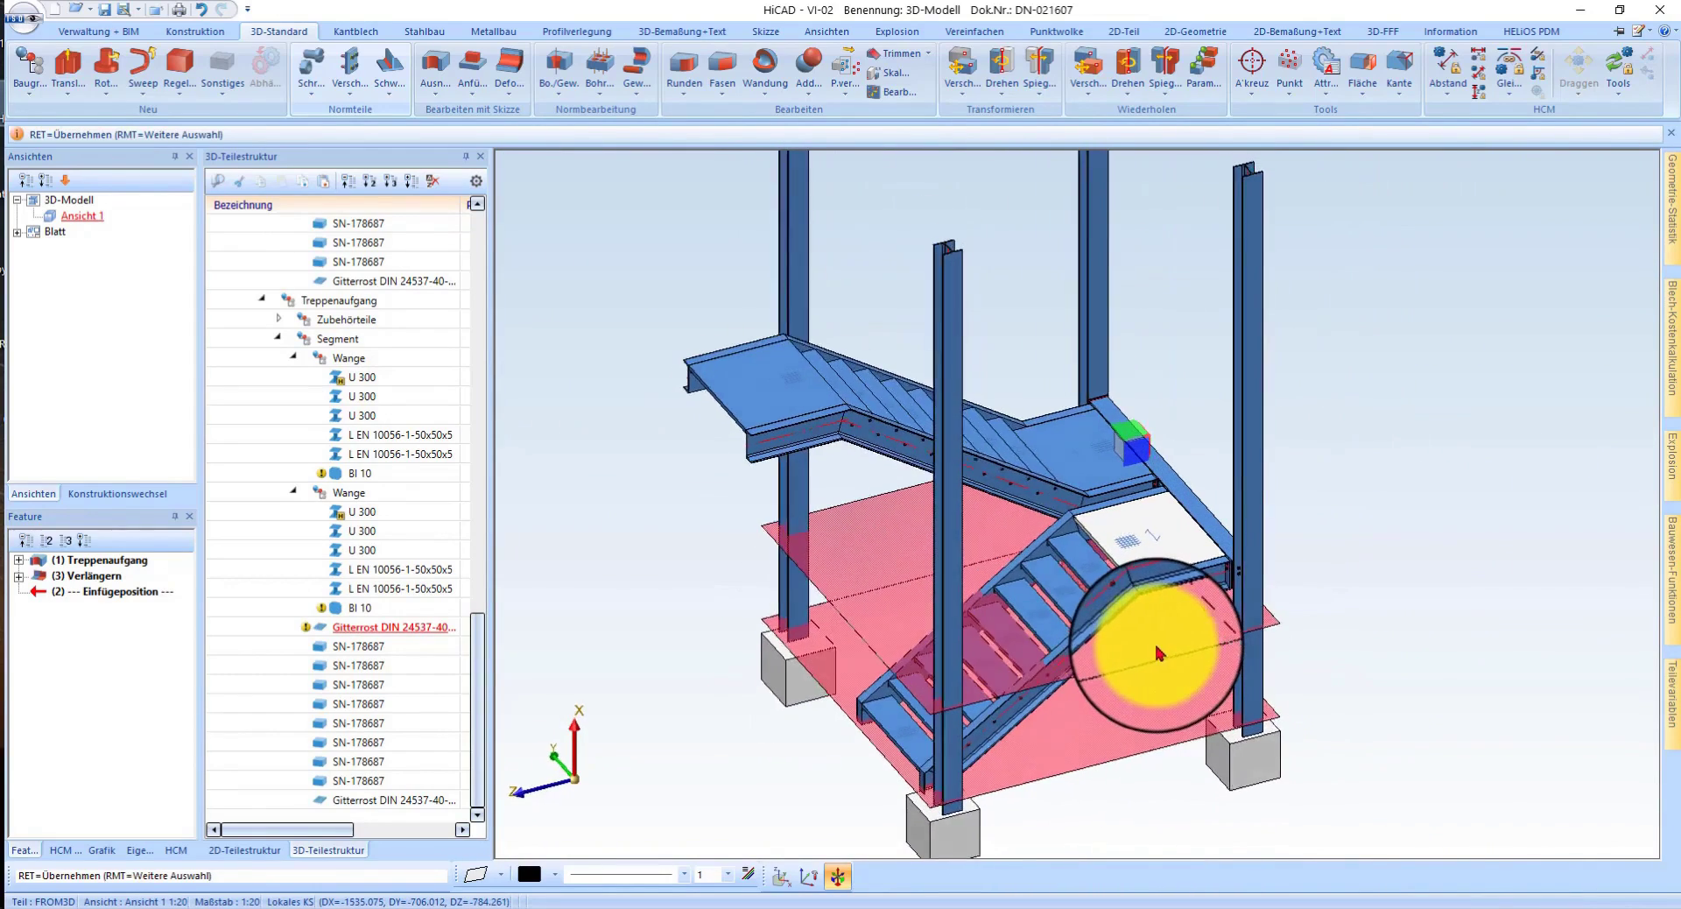
middle_click(833, 480)
scroll(934, 577, up, 5)
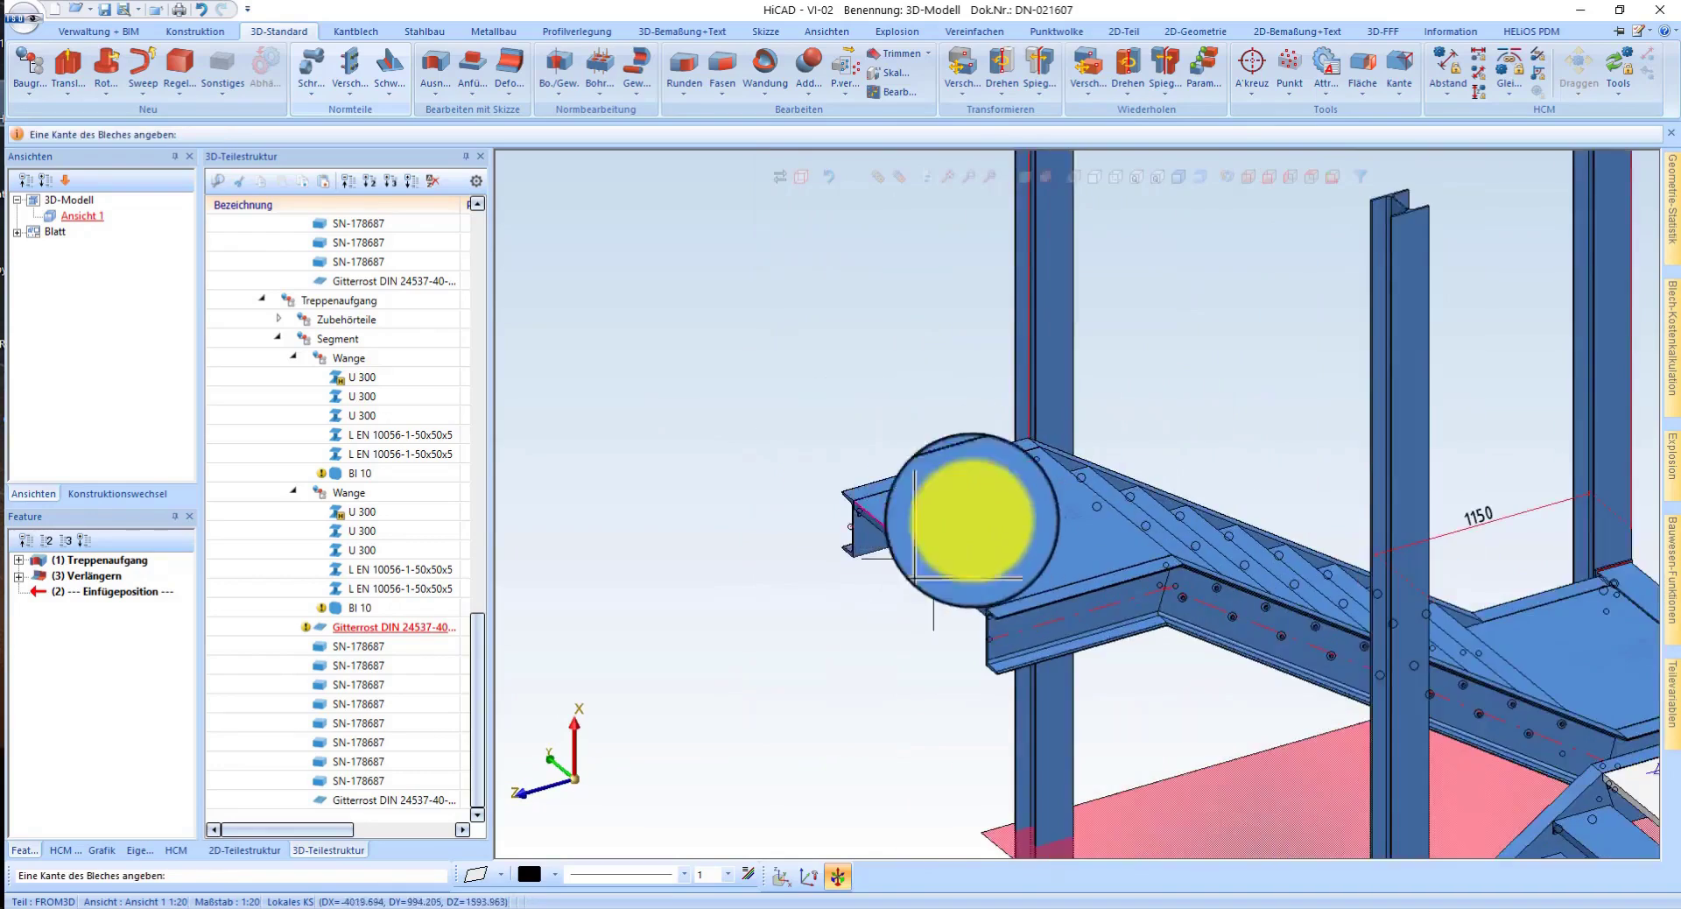
scroll(928, 525, up, 2)
mouse_move(950, 531)
middle_down()
mouse_move(1006, 537)
mouse_move(935, 536)
middle_up()
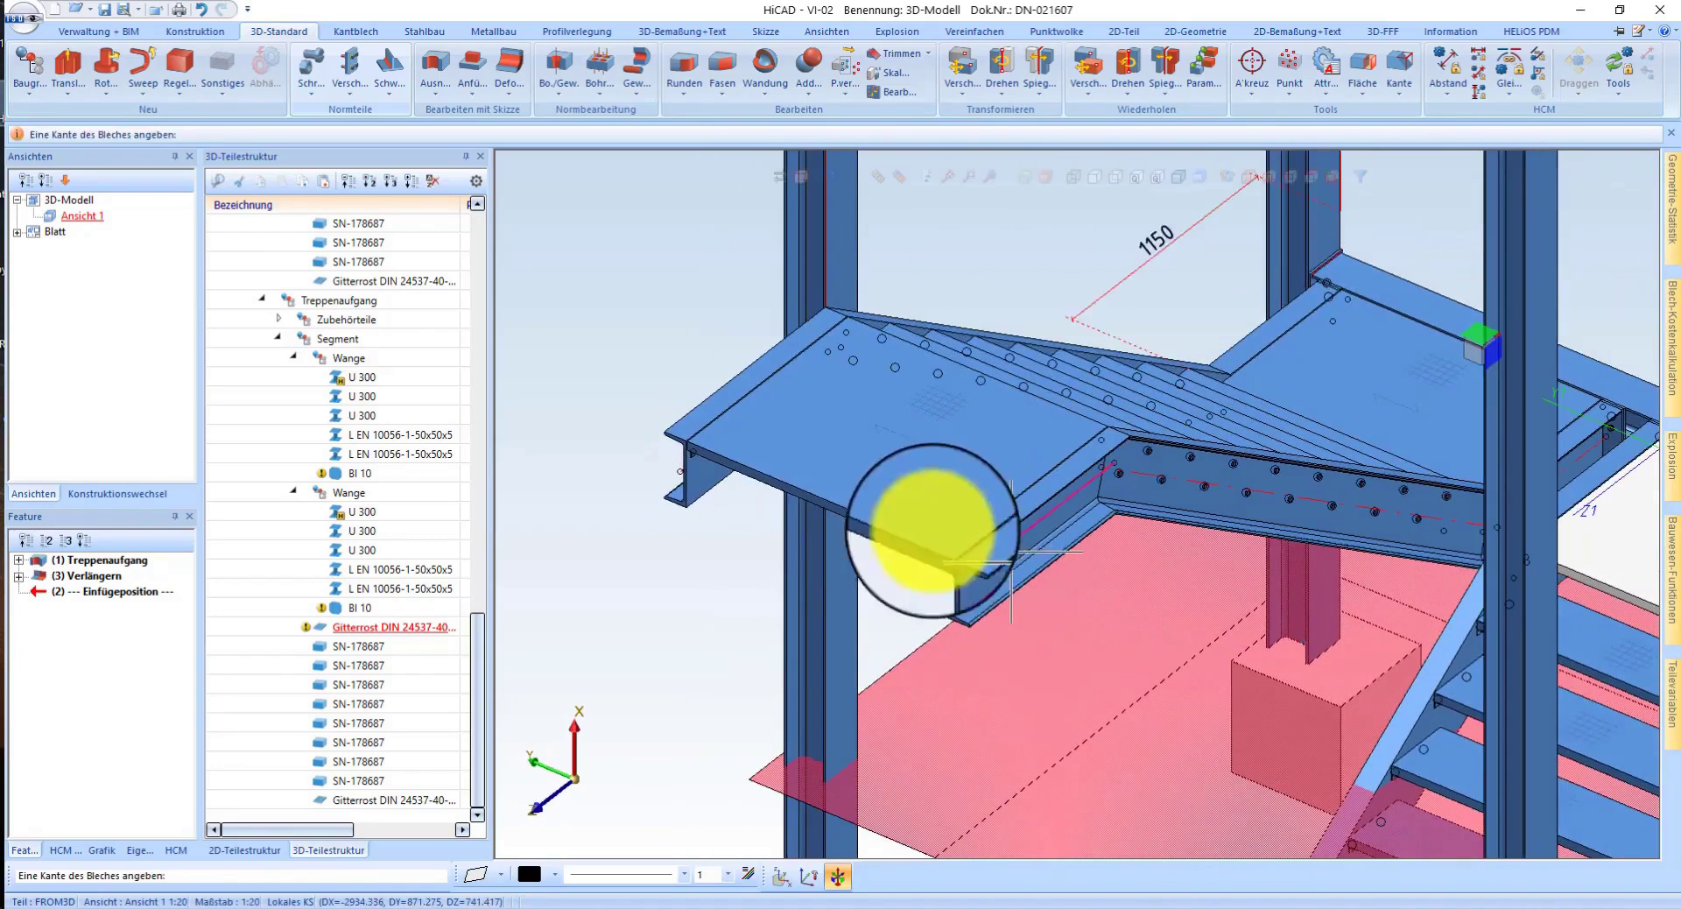
click(972, 587)
scroll(979, 473, up, 5)
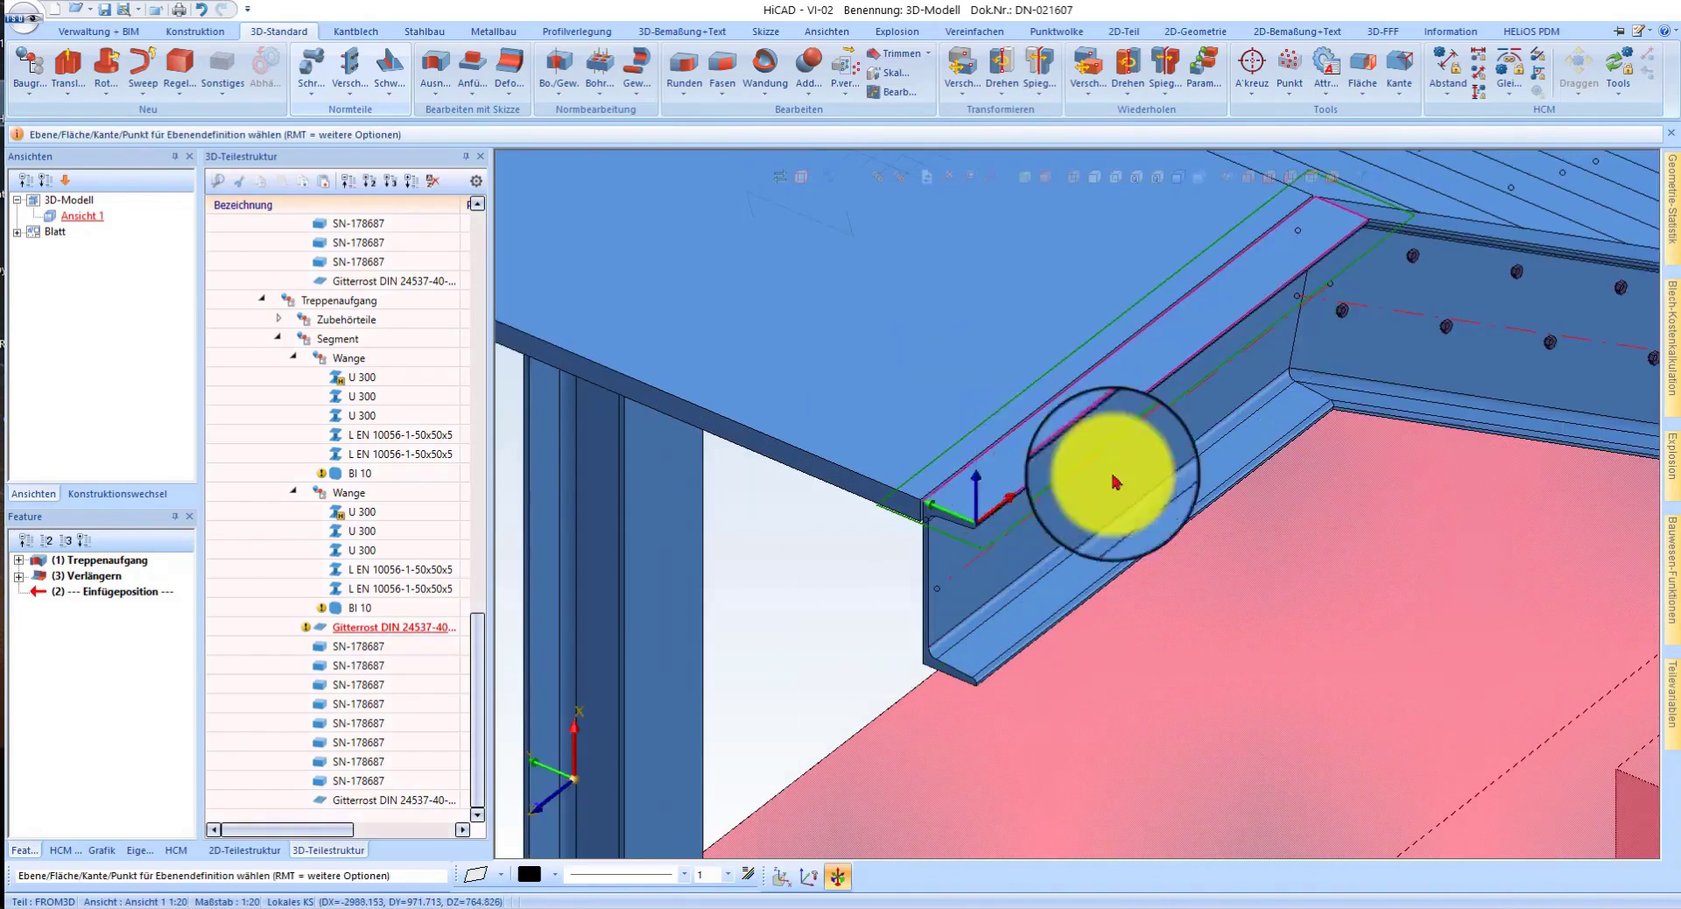
scroll(1156, 543, up, 5)
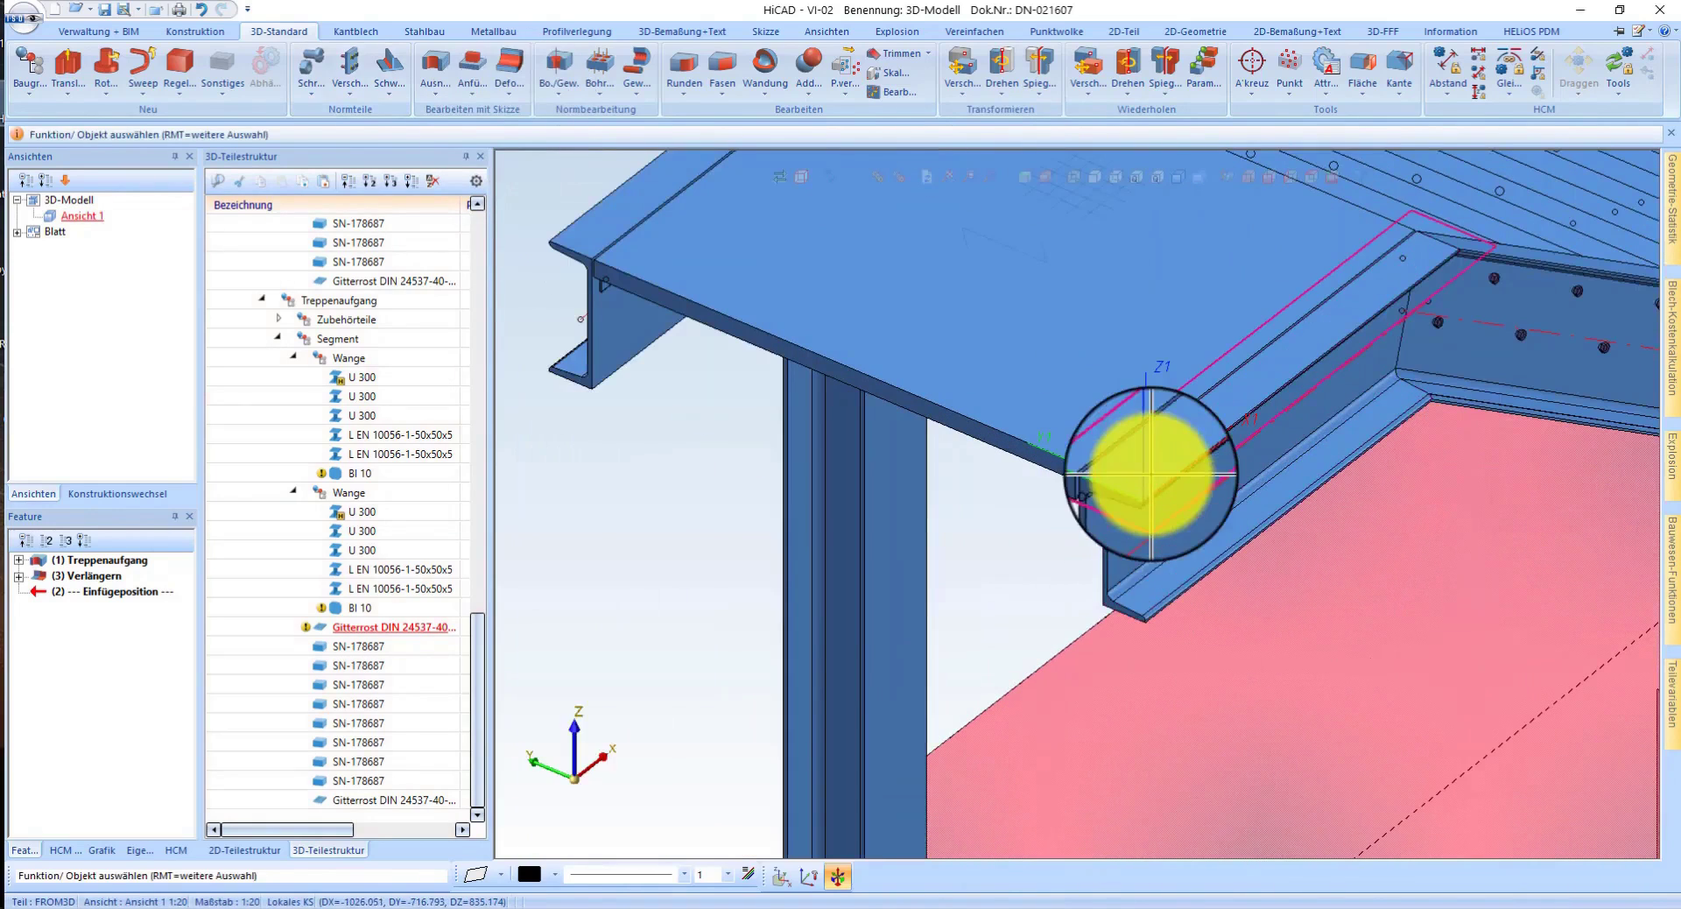
- Insert a matching U 300 profile along the landing edge, flipped to run with the edge
right_click(1139, 491)
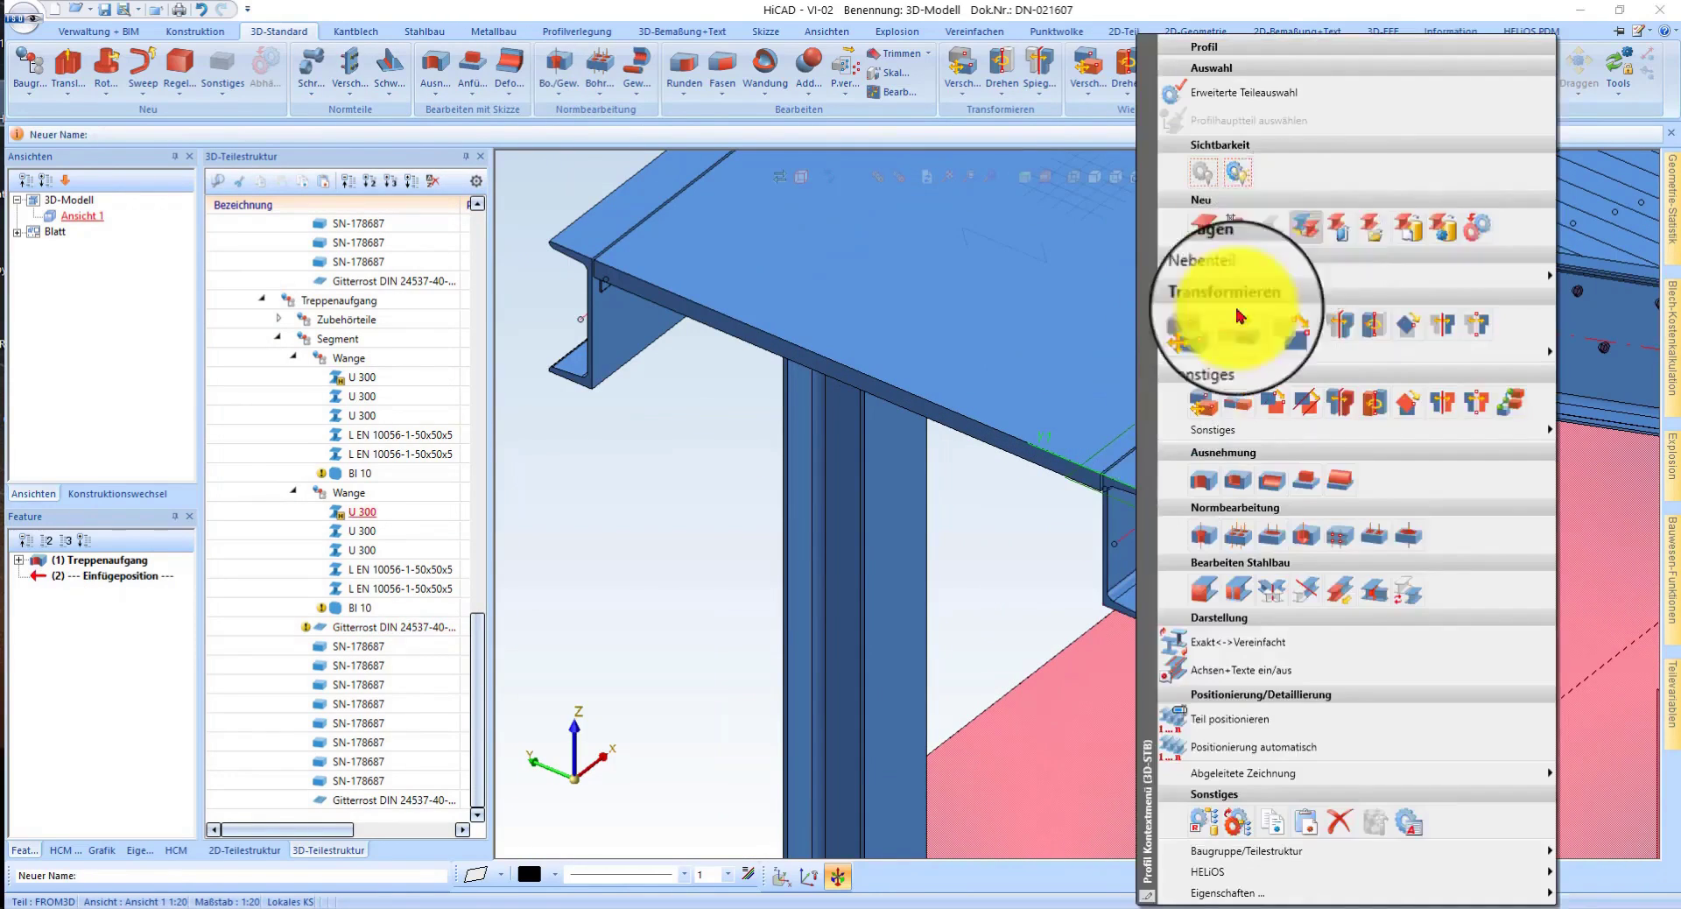
click(1194, 307)
click(1101, 518)
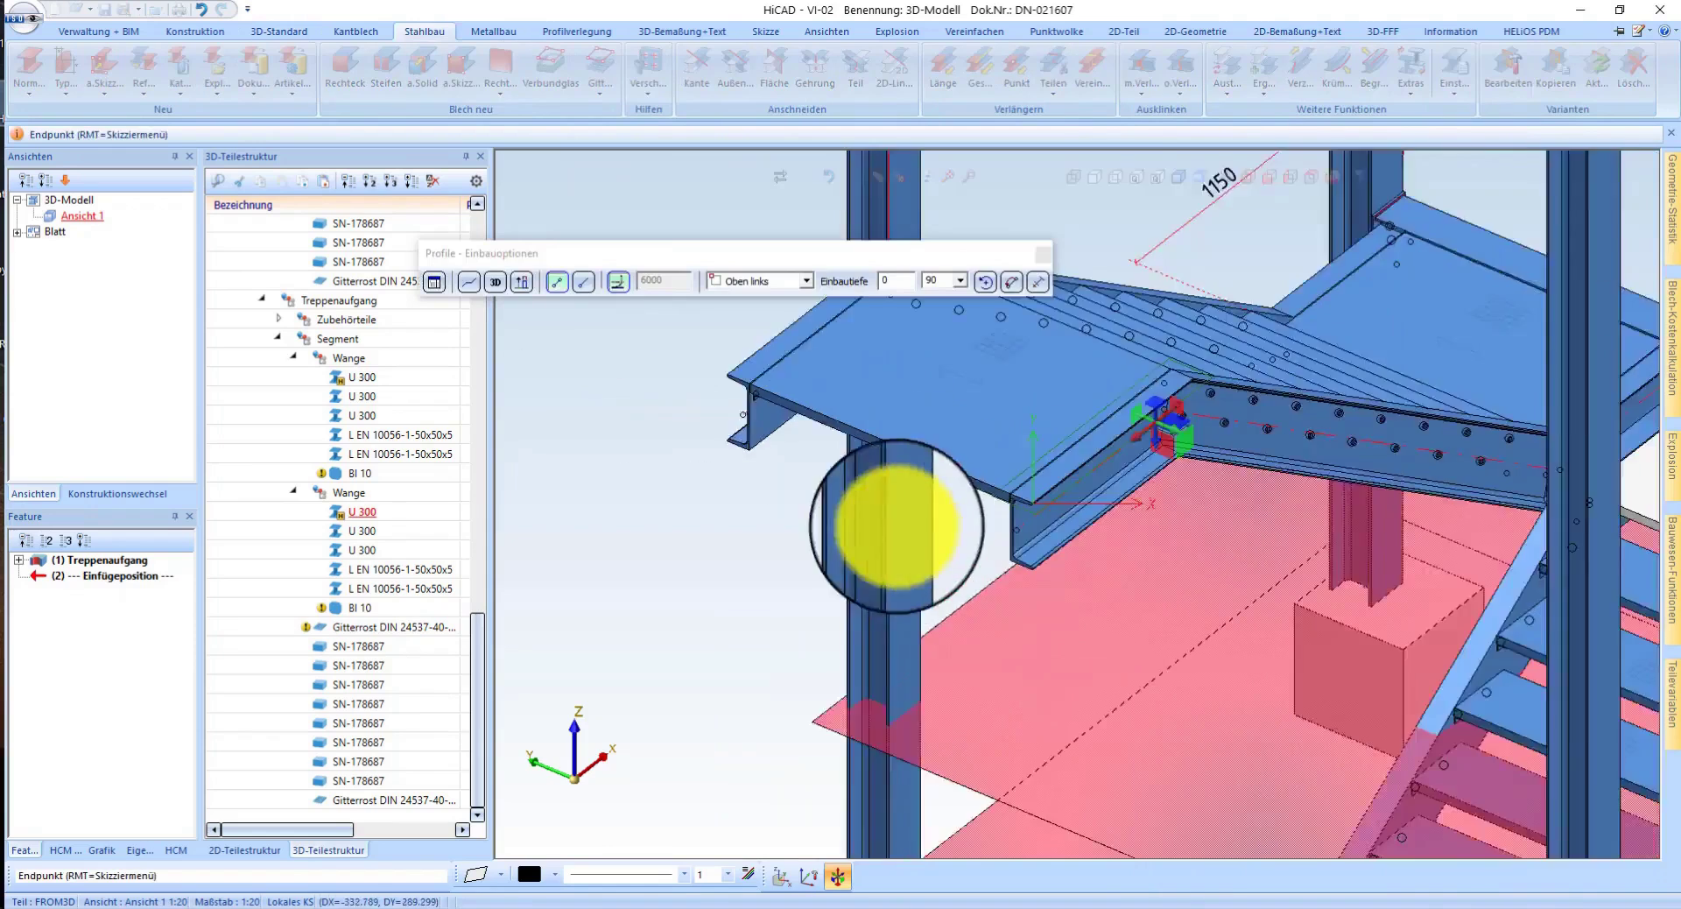
click(845, 464)
scroll(875, 477, up, 5)
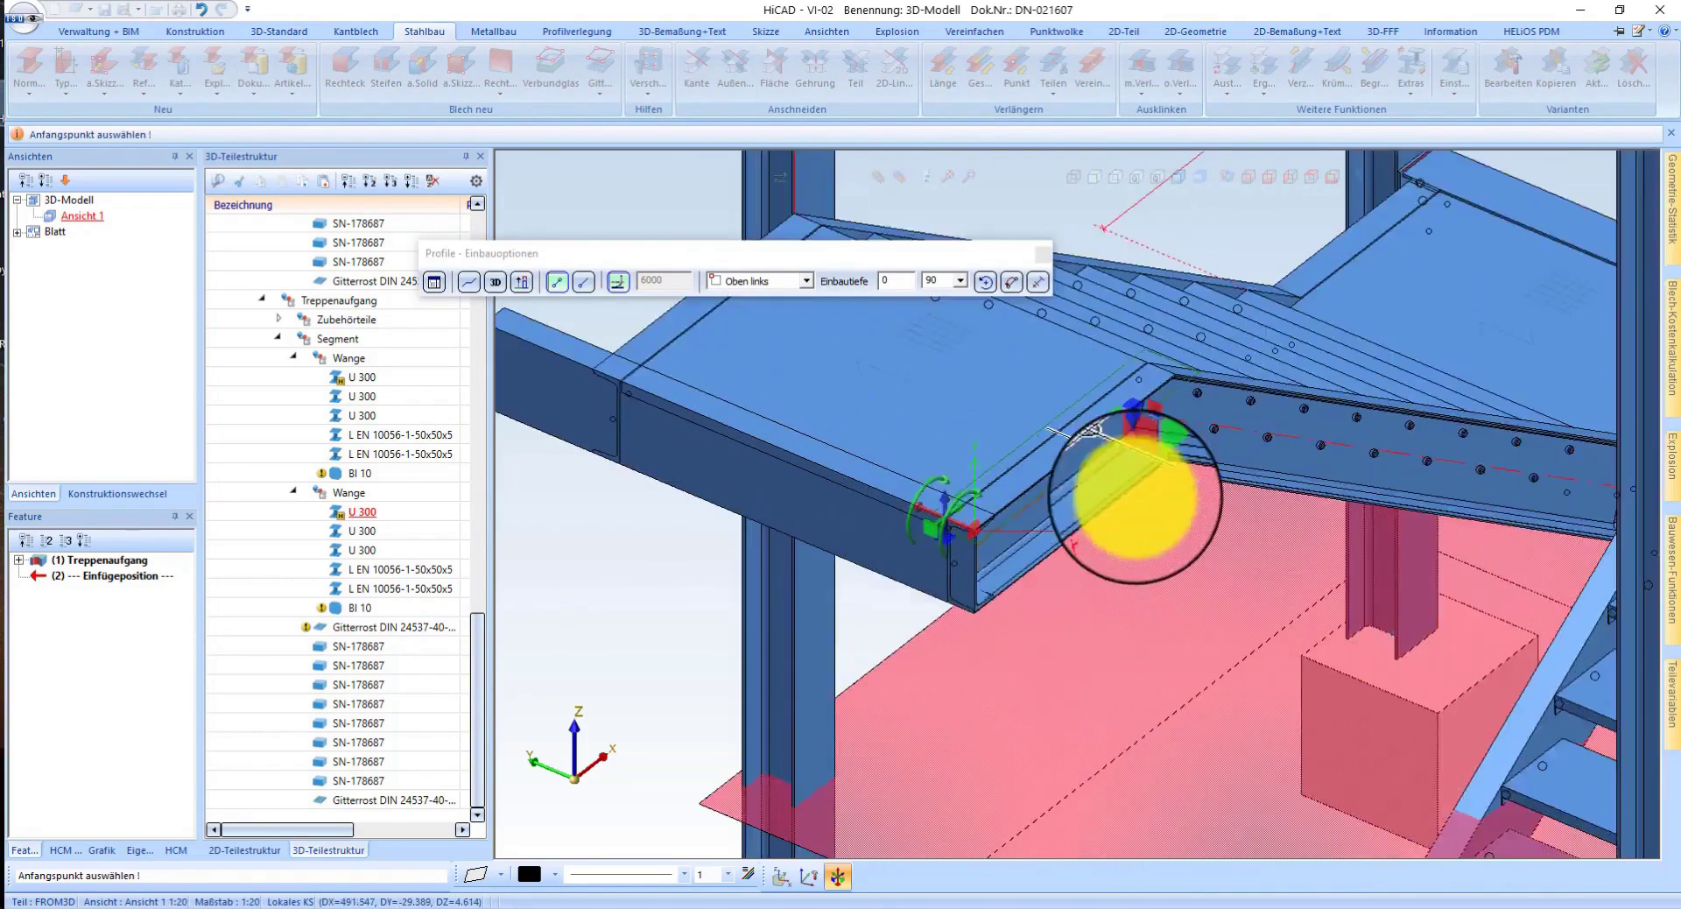
click(1014, 285)
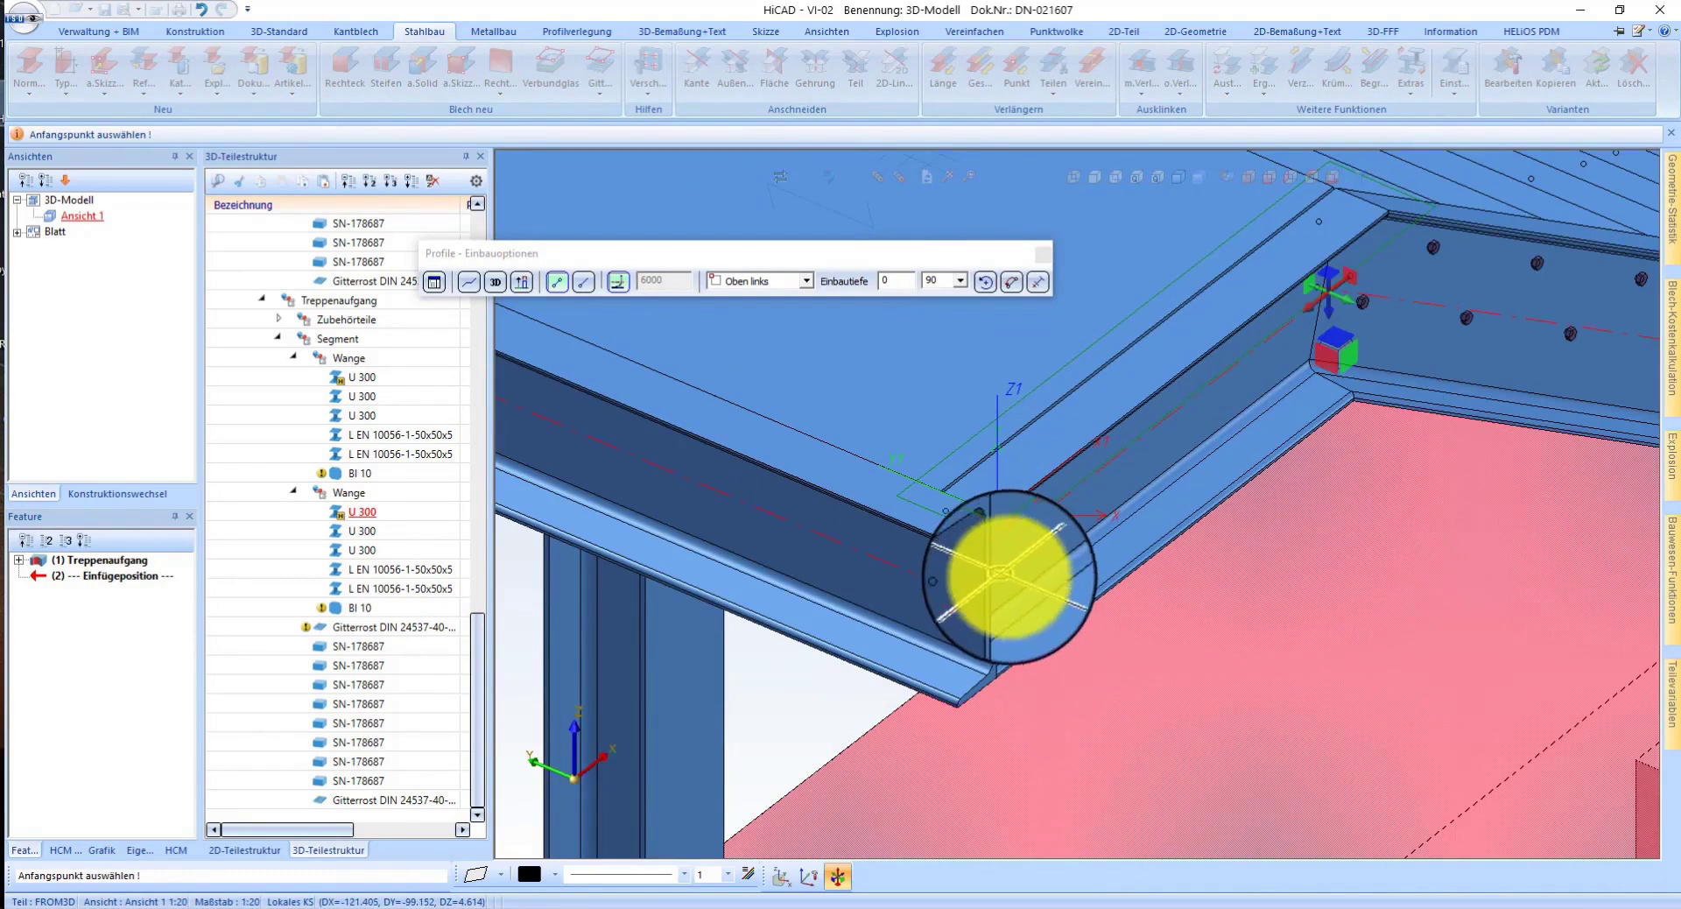
middle_click(966, 622)
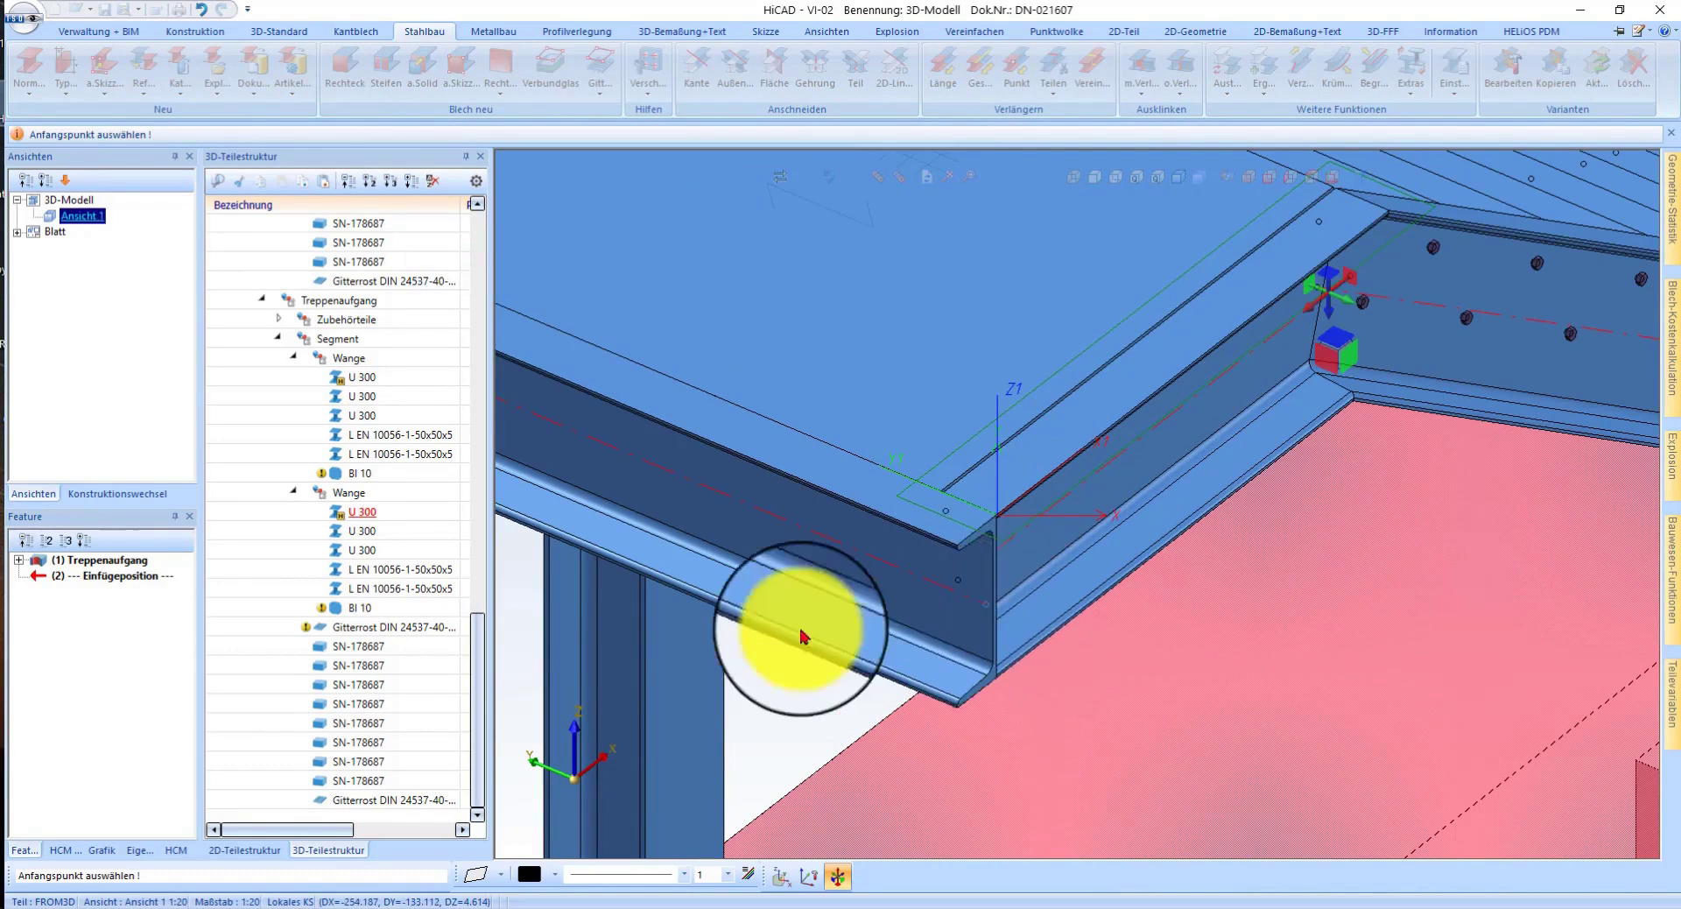
scroll(924, 552, down, 1)
scroll(981, 455, down, 3)
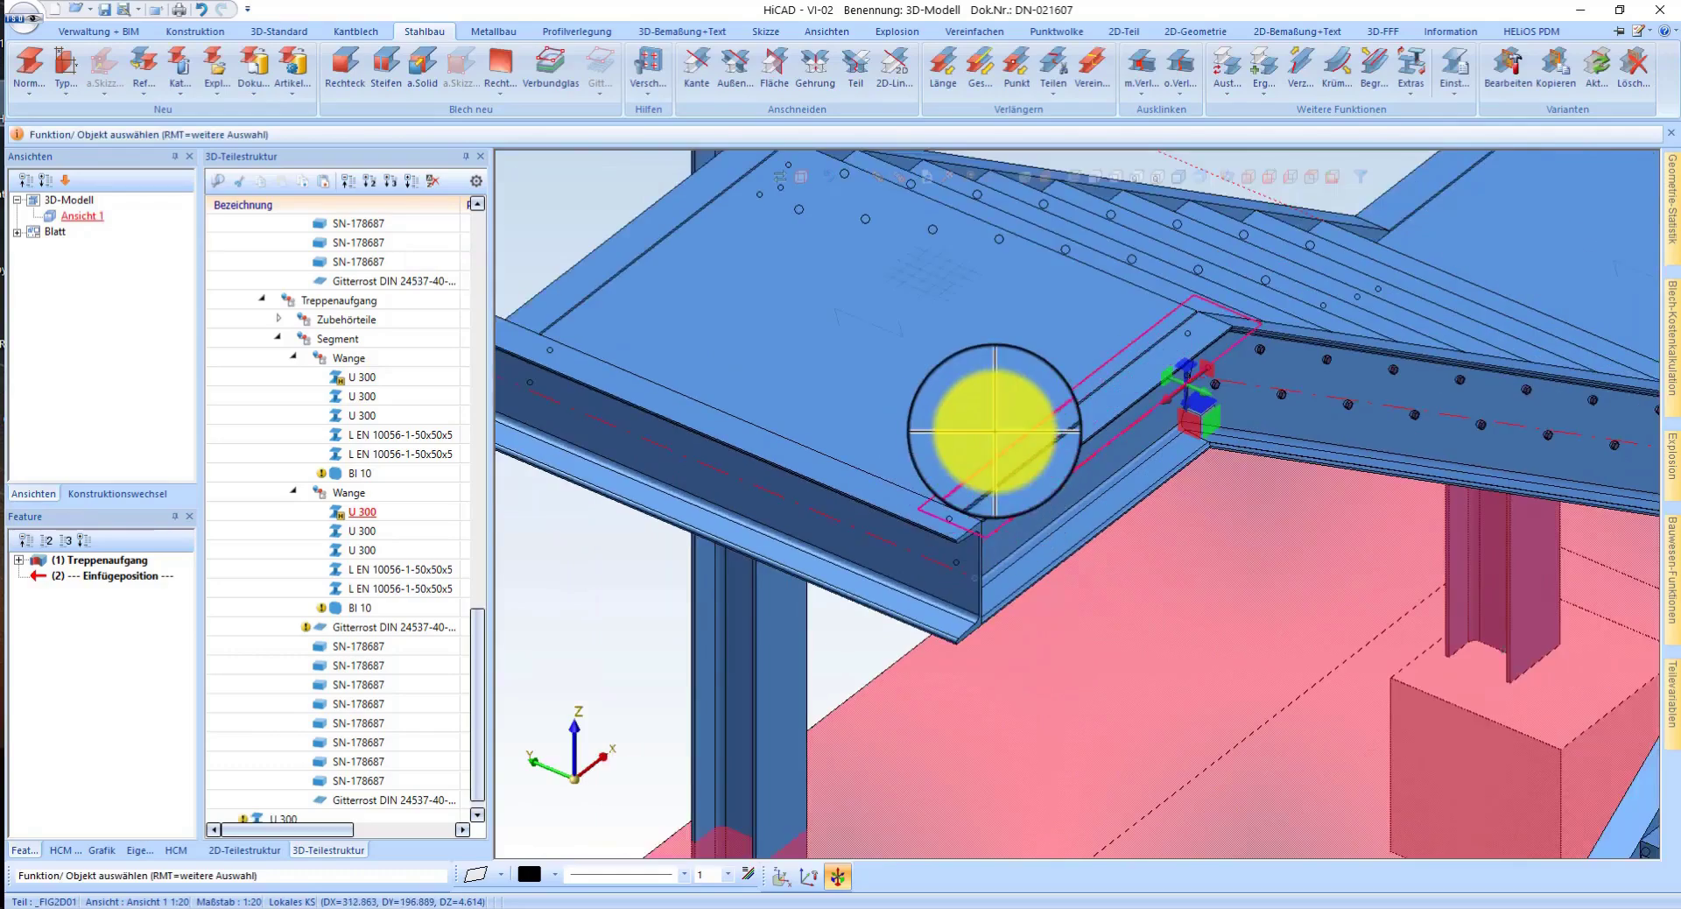
middle_drag(975, 423, 833, 427)
scroll(806, 425, down, 2)
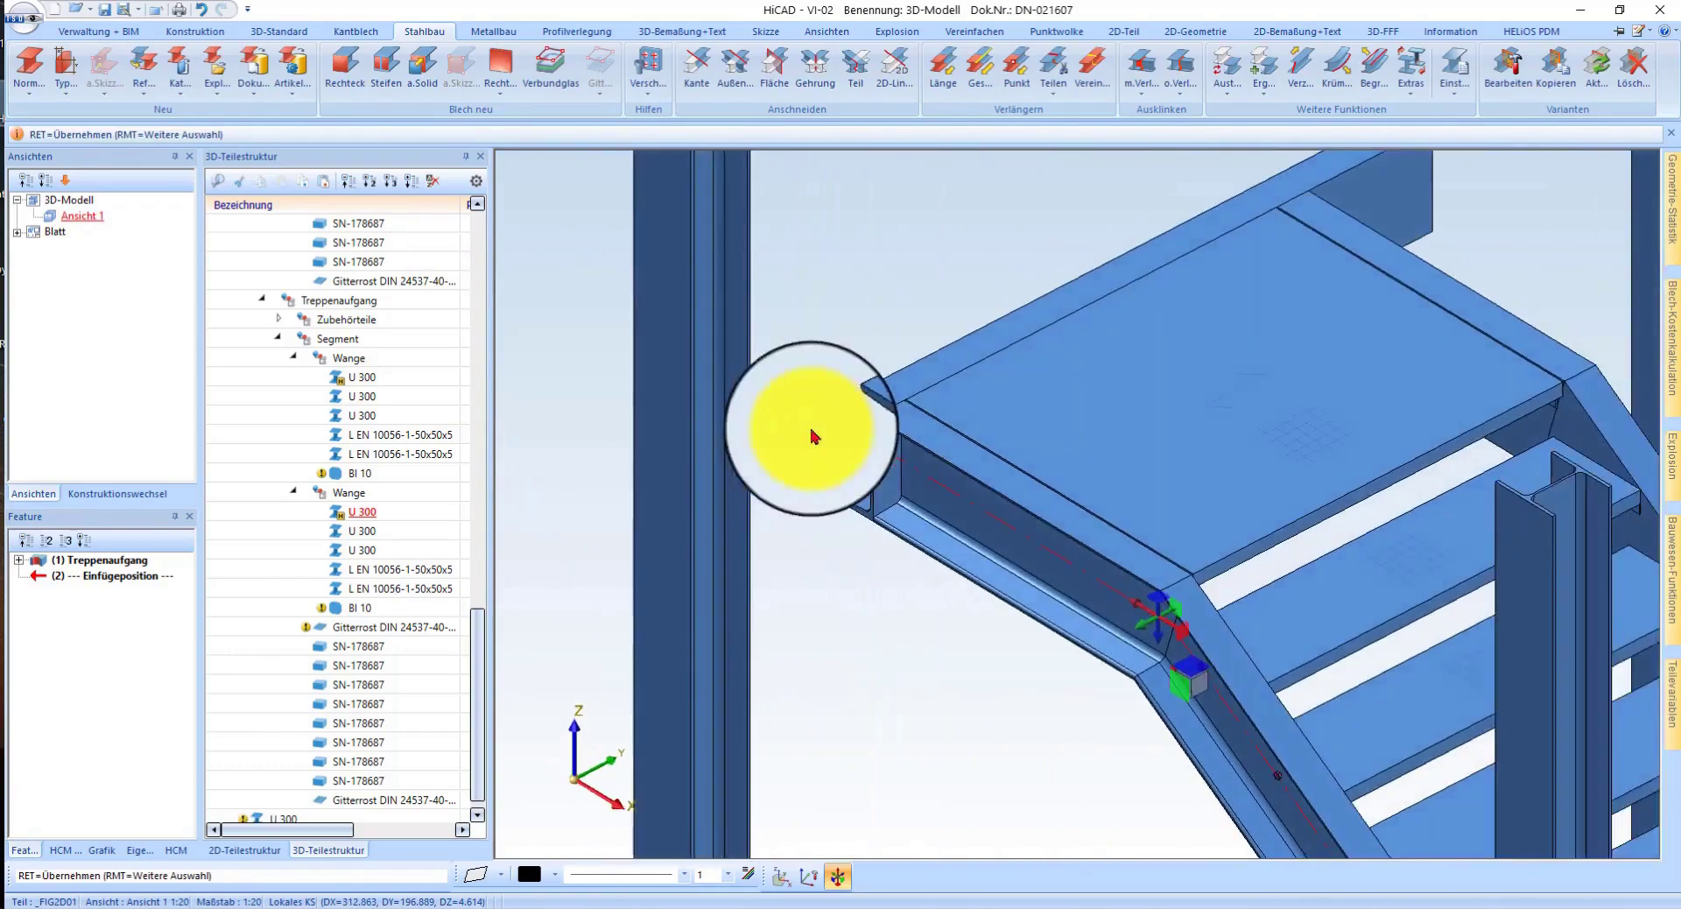
middle_click(870, 383)
scroll(818, 420, down, 3)
scroll(1261, 801, up, 3)
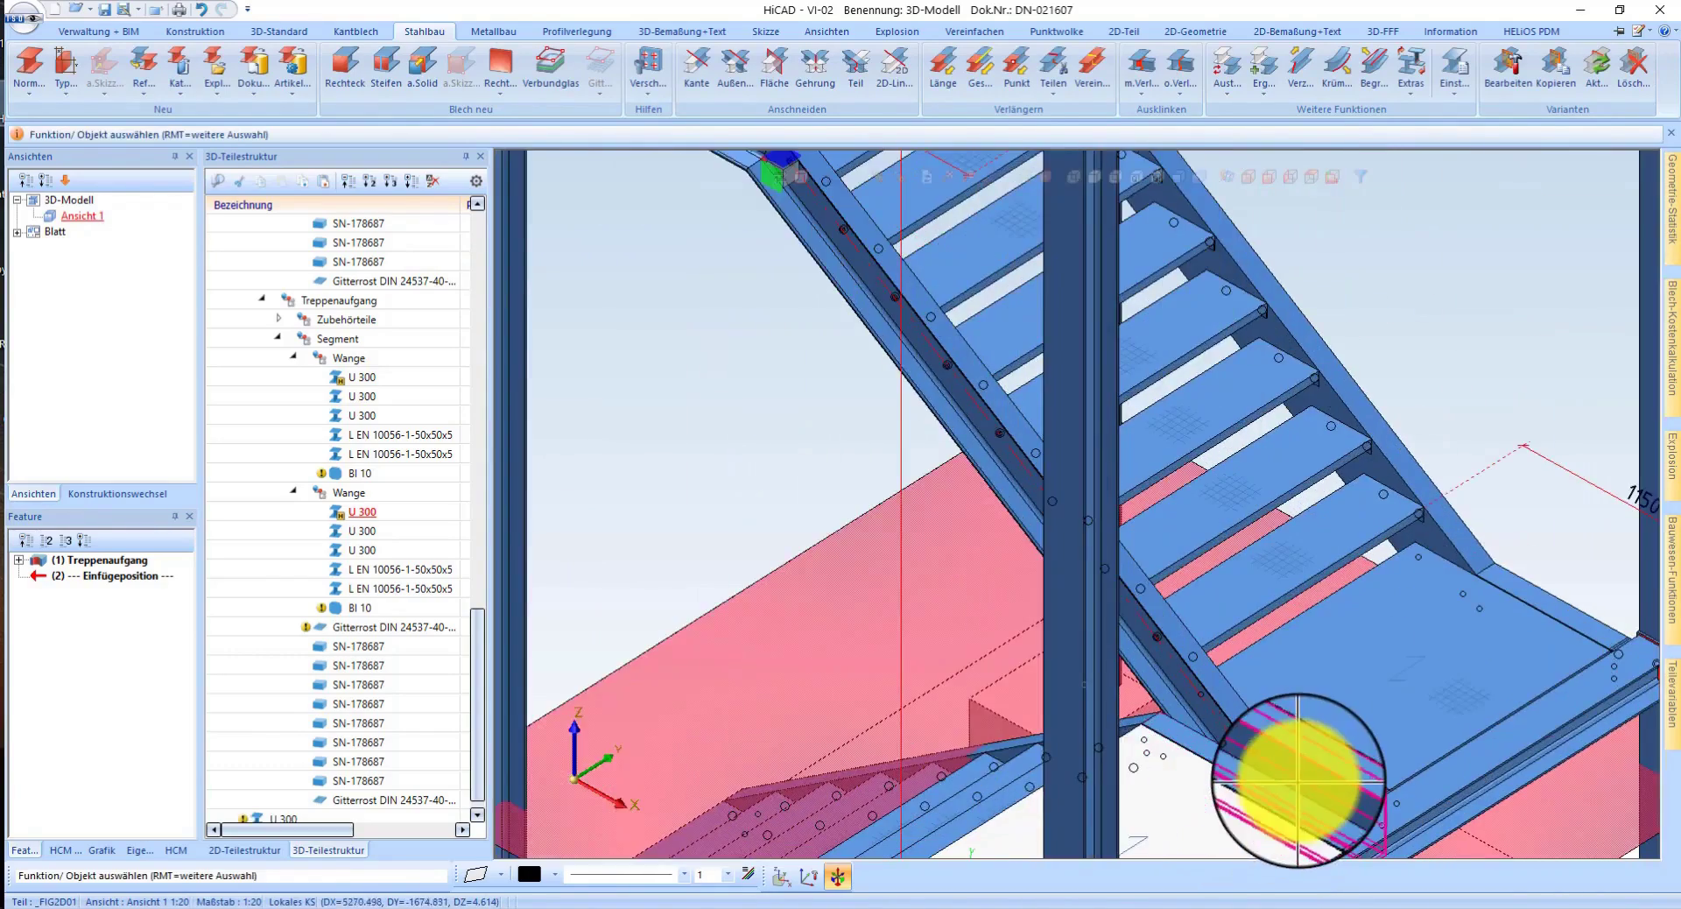
- Select the stair stringer and apply an action from its context menu
click(1299, 779)
right_click(727, 464)
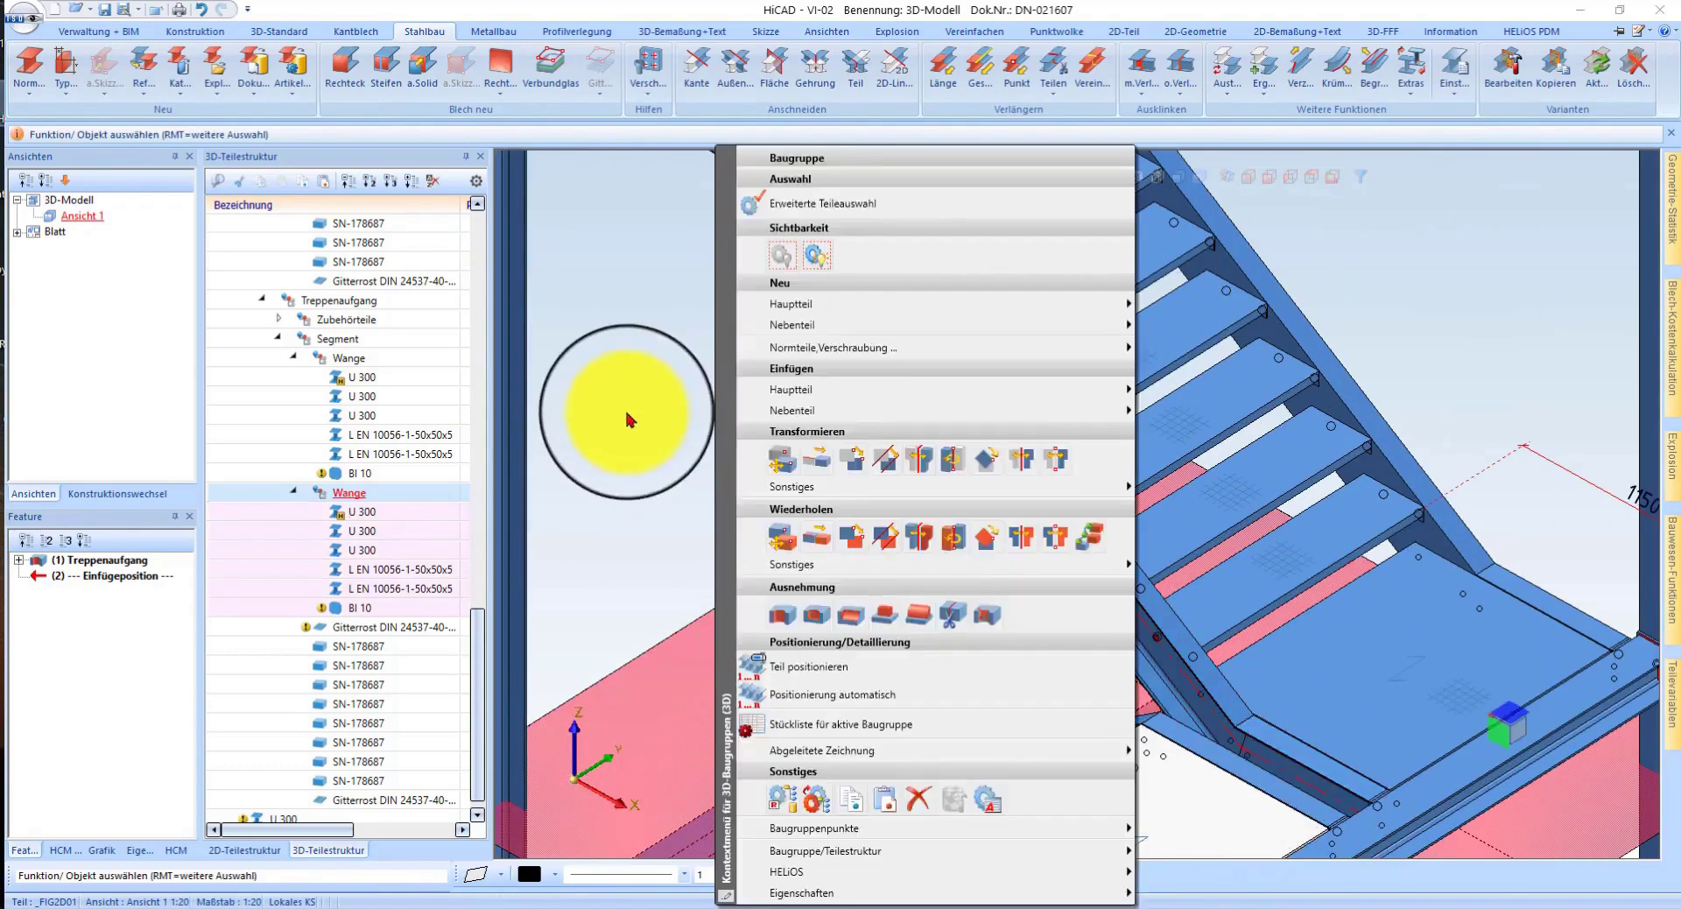
click(926, 385)
scroll(927, 385, up, 2)
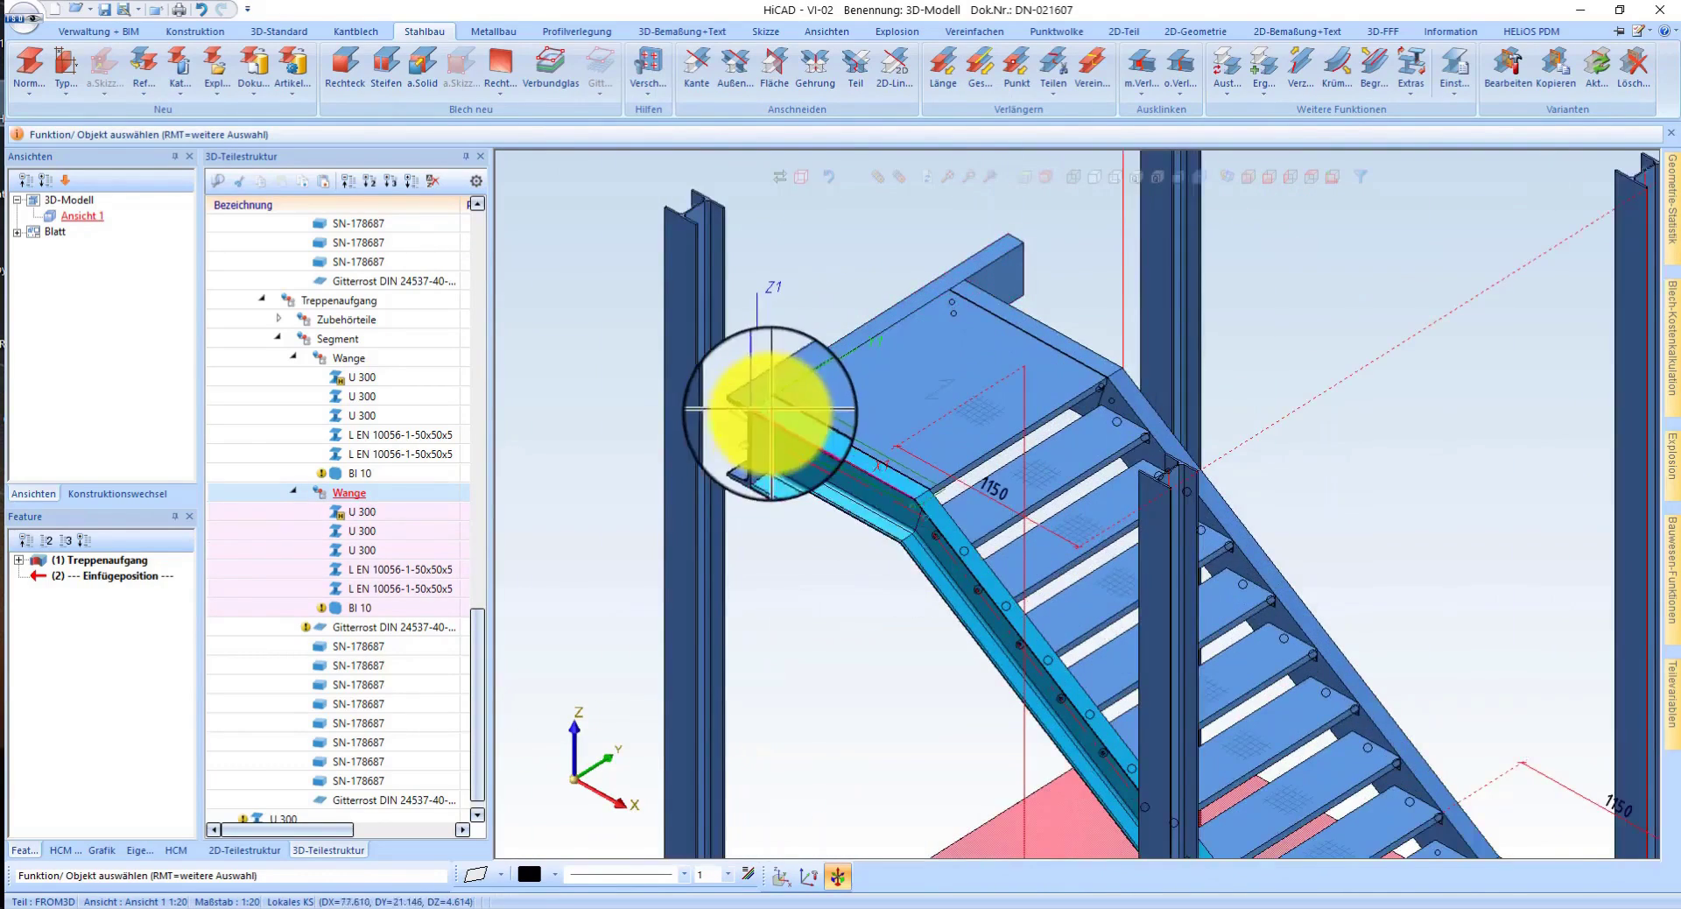
scroll(744, 429, up, 3)
middle_drag(767, 438, 802, 486)
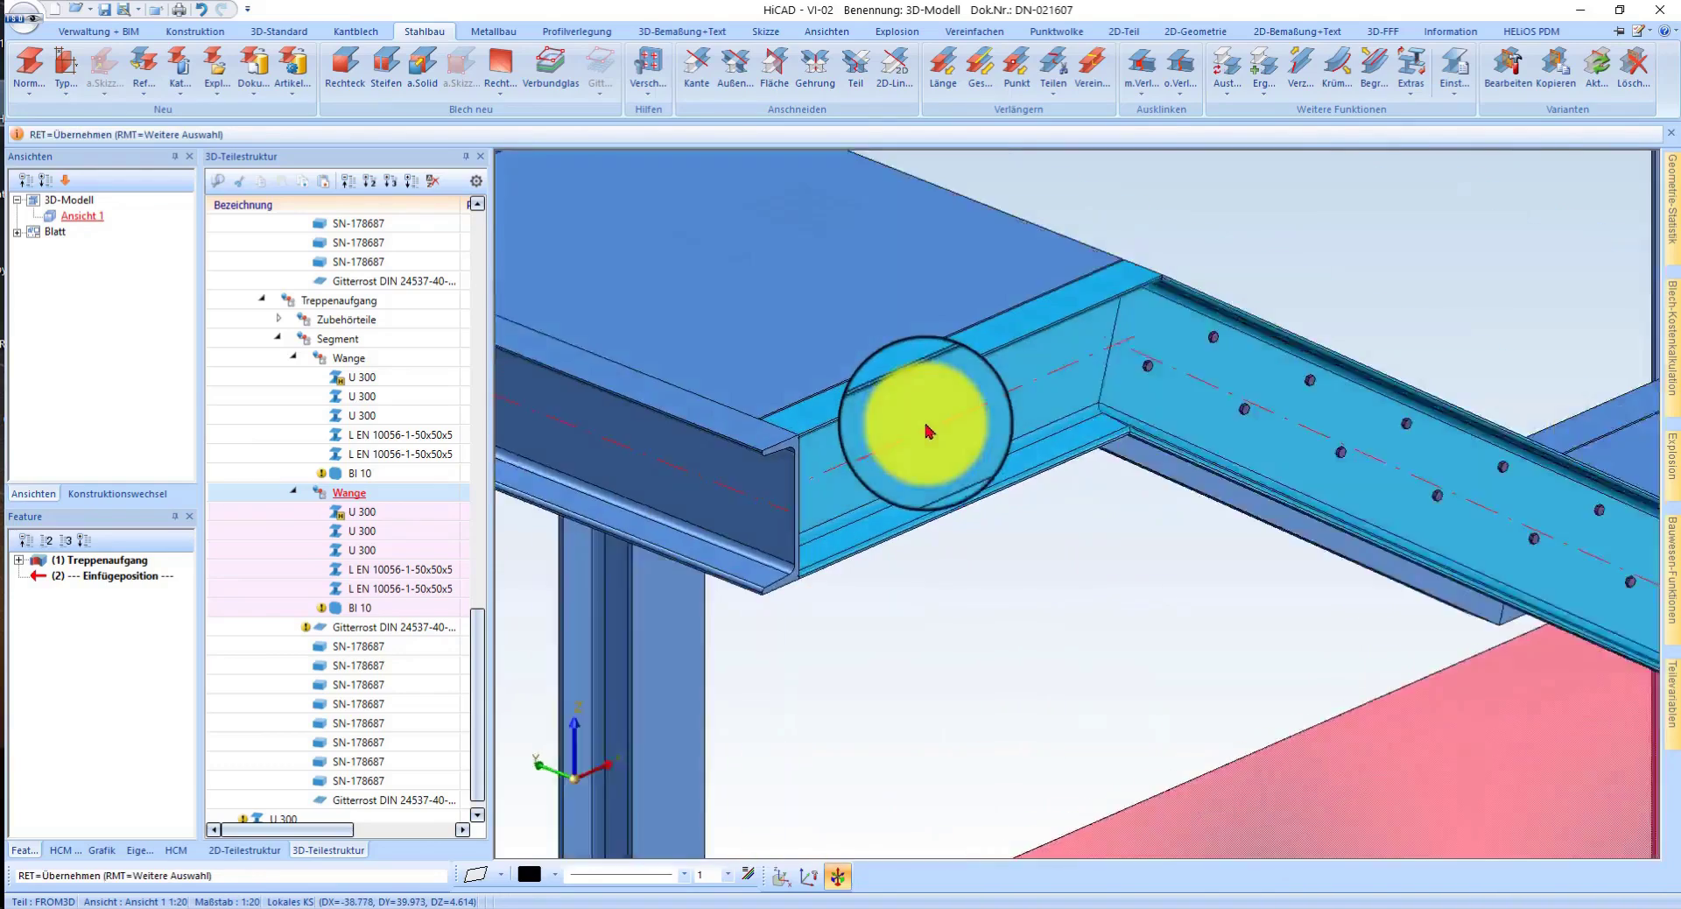
scroll(802, 486, up, 3)
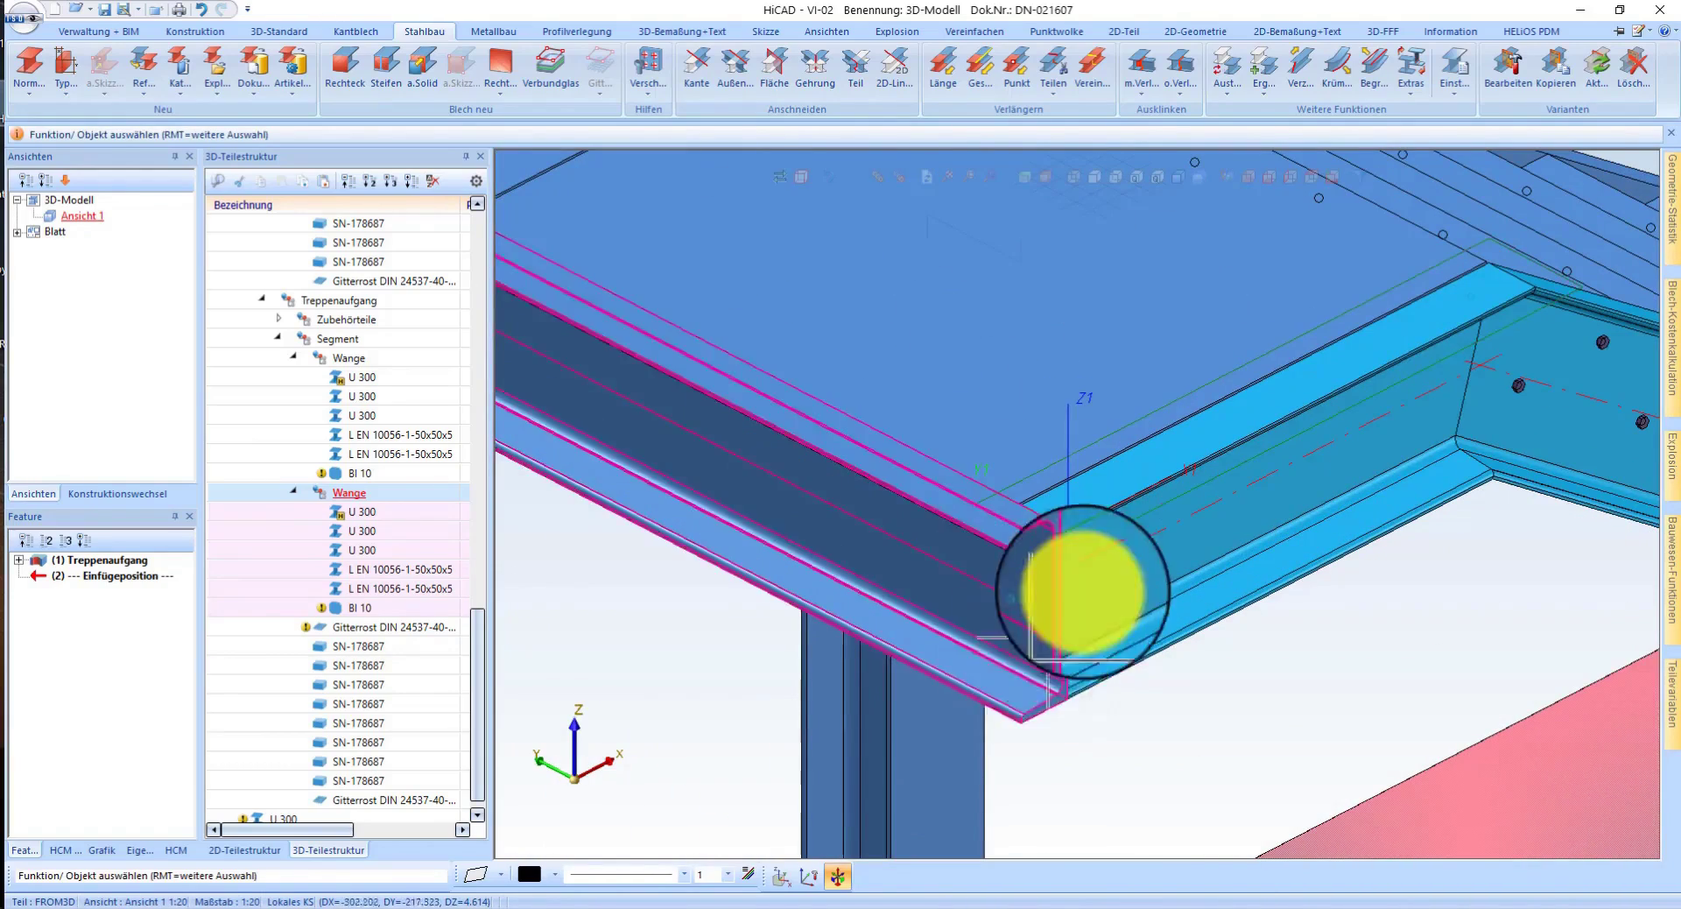
- Move the separate U 300 beam into the Wange assembly and make Wange active
click(1026, 711)
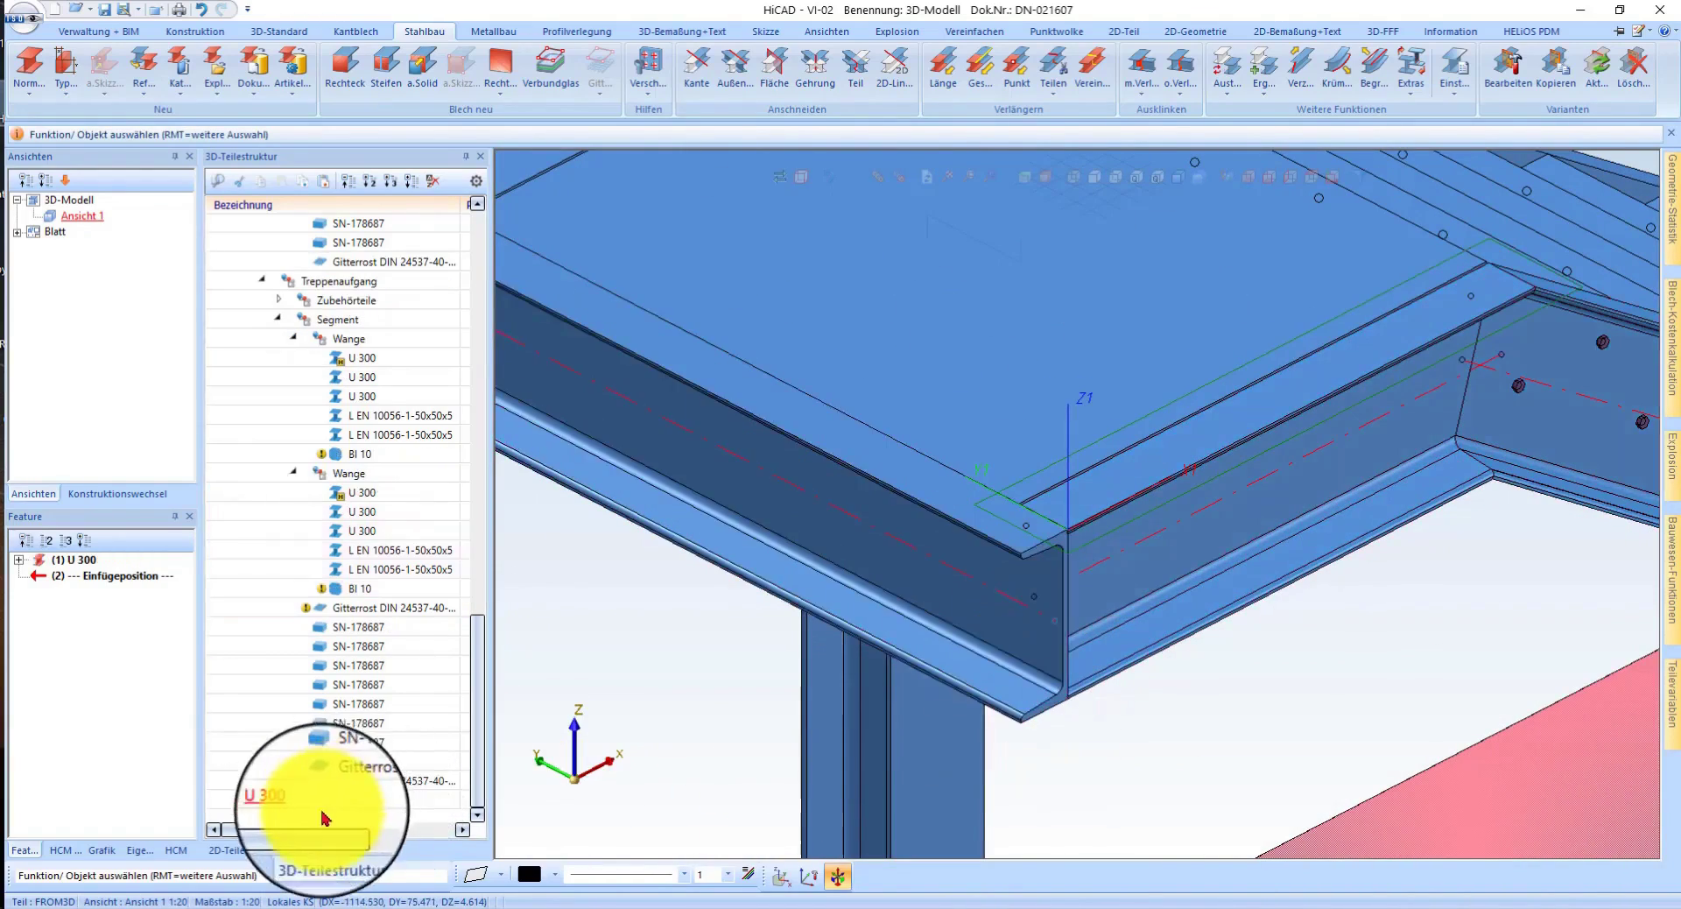
click(349, 184)
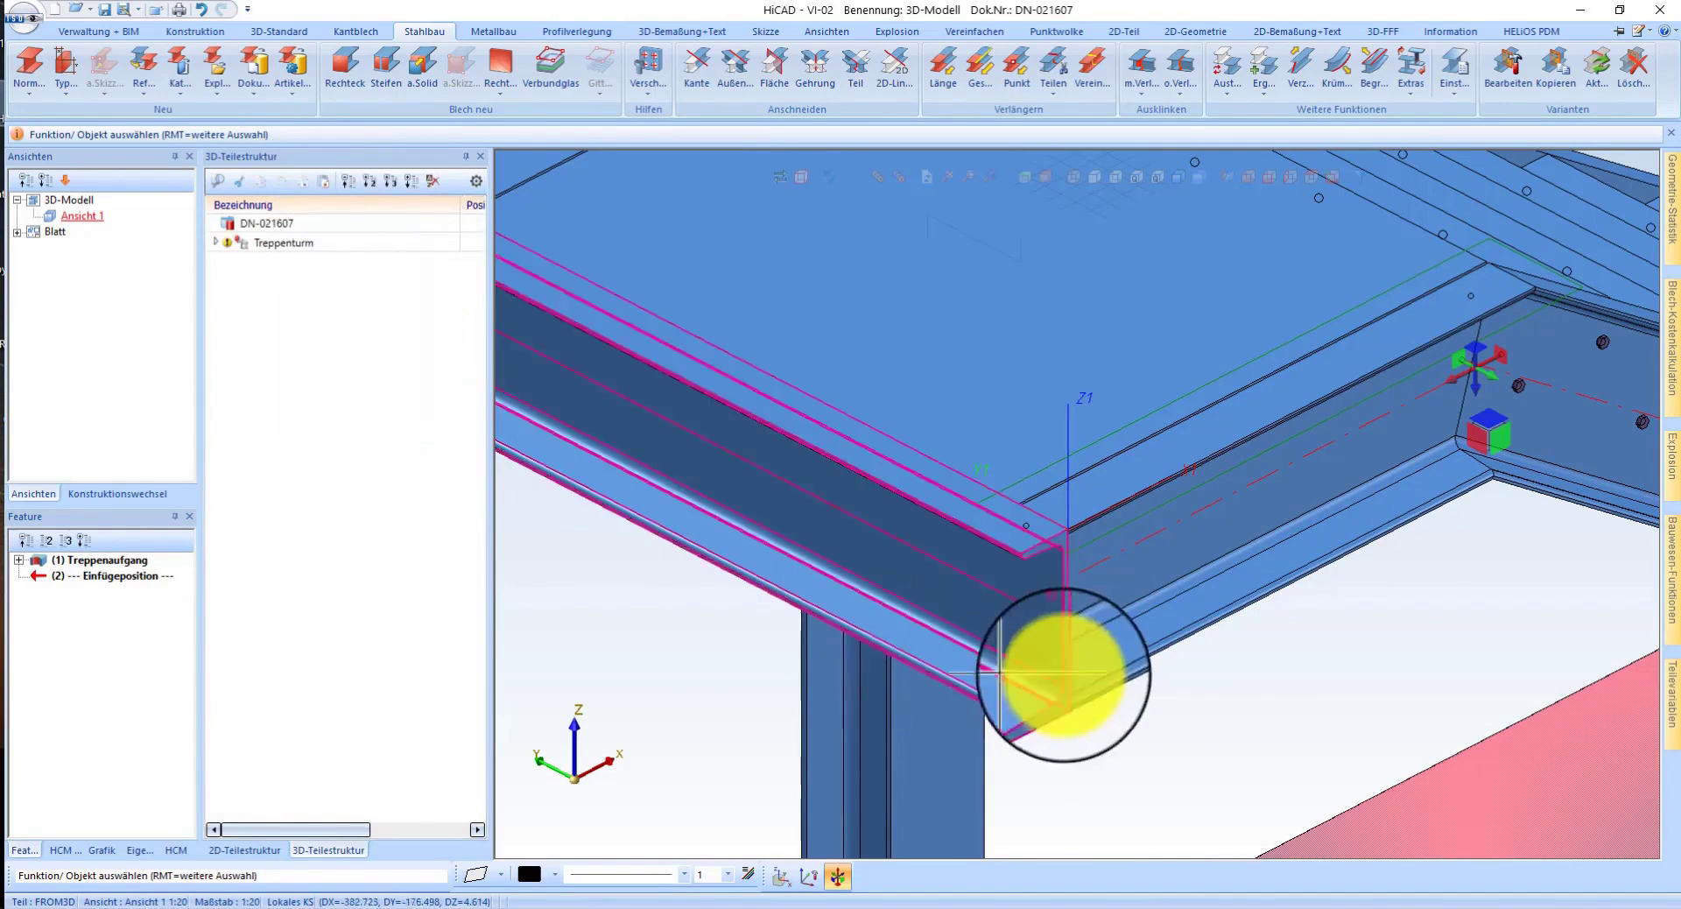
click(1124, 643)
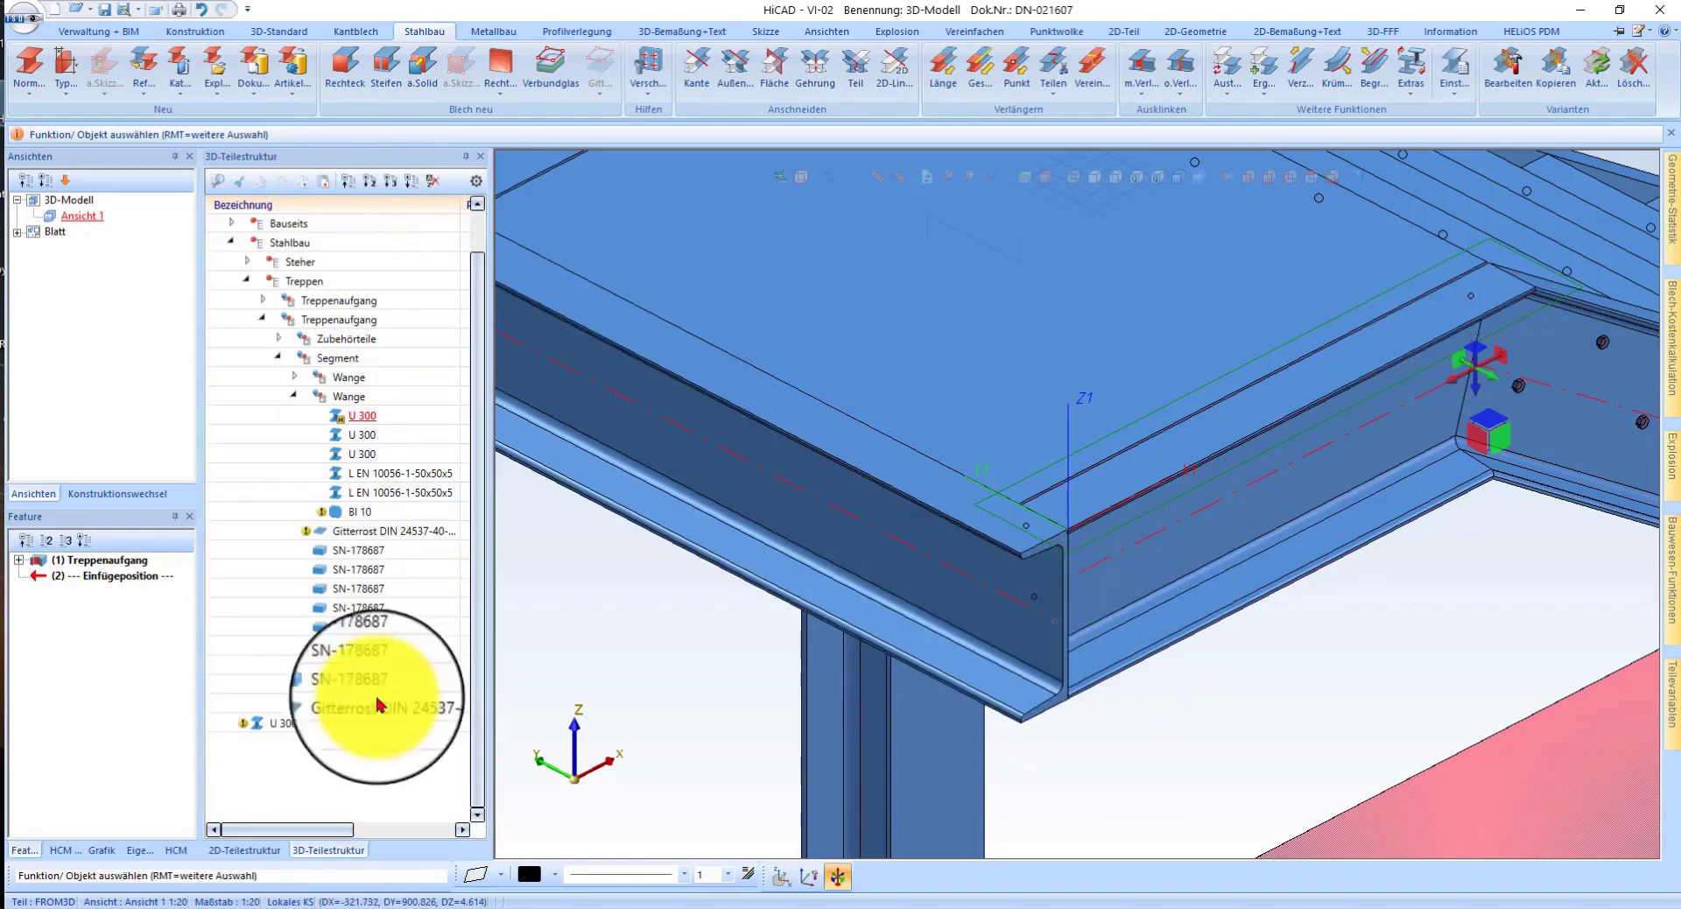
click(292, 733)
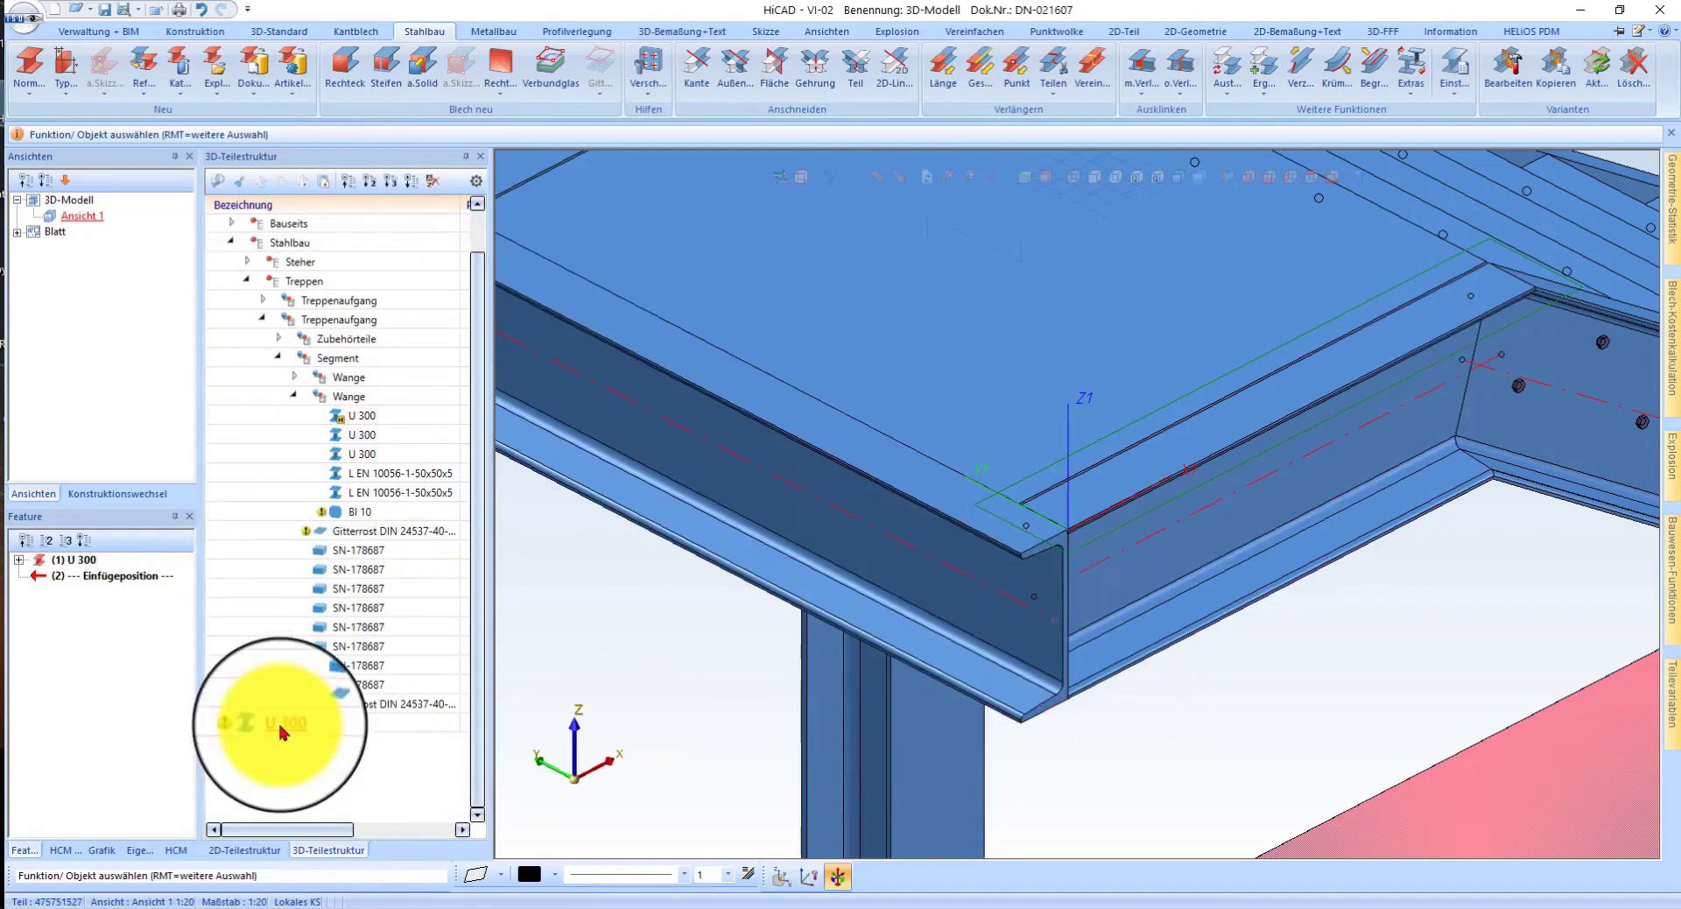
click(1122, 617)
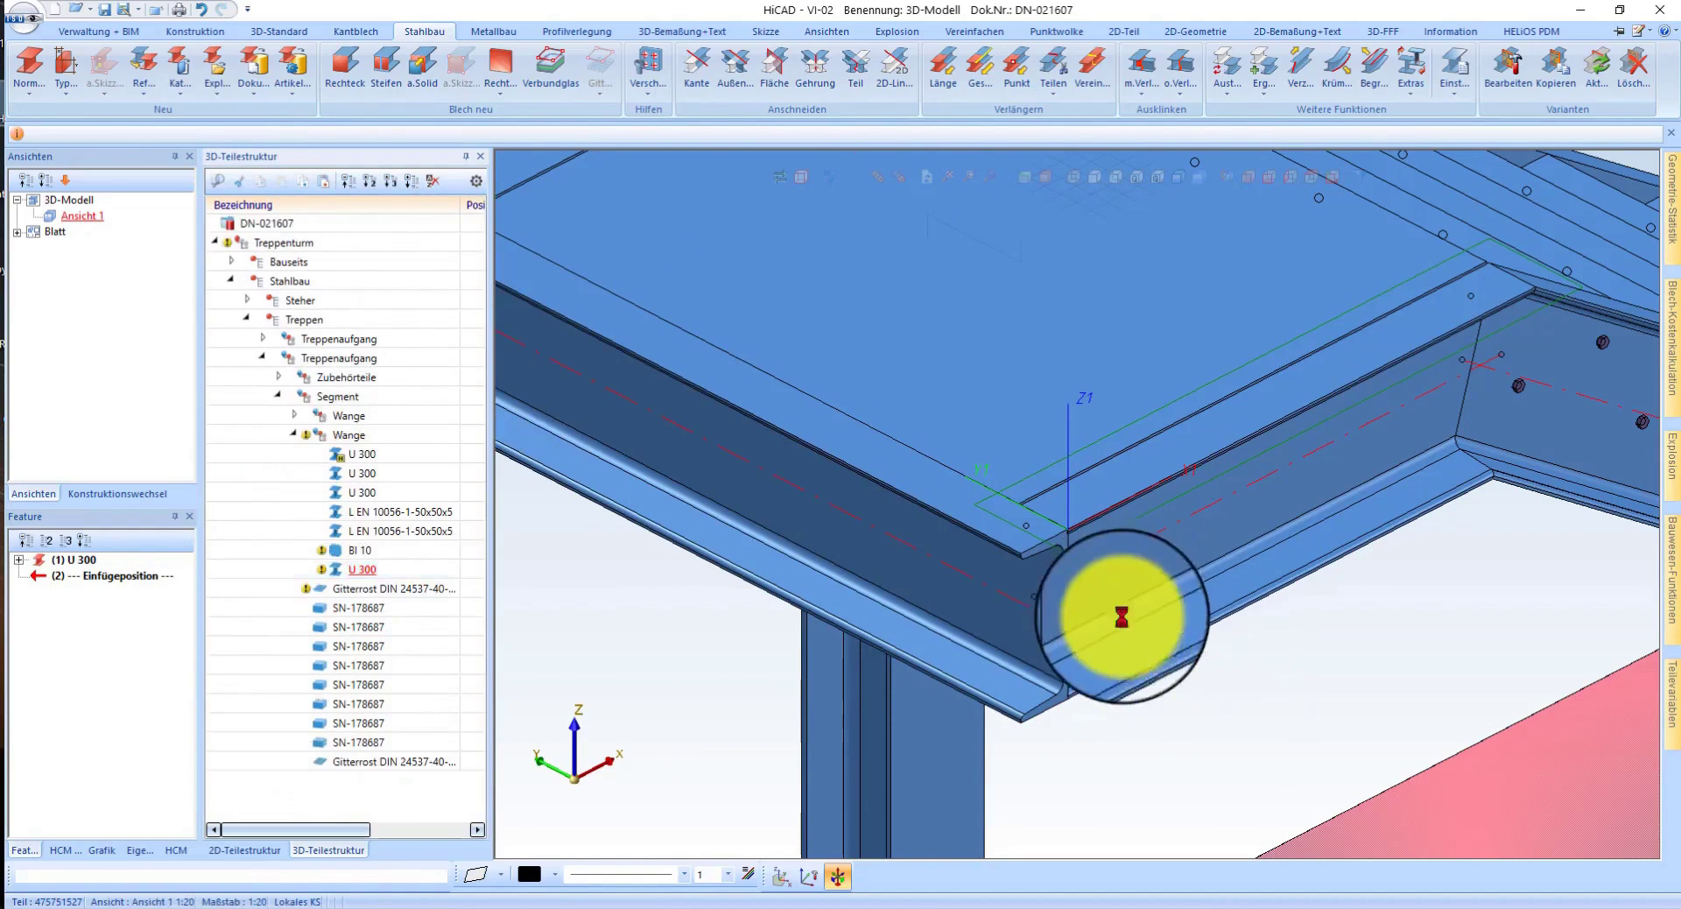
click(1152, 620)
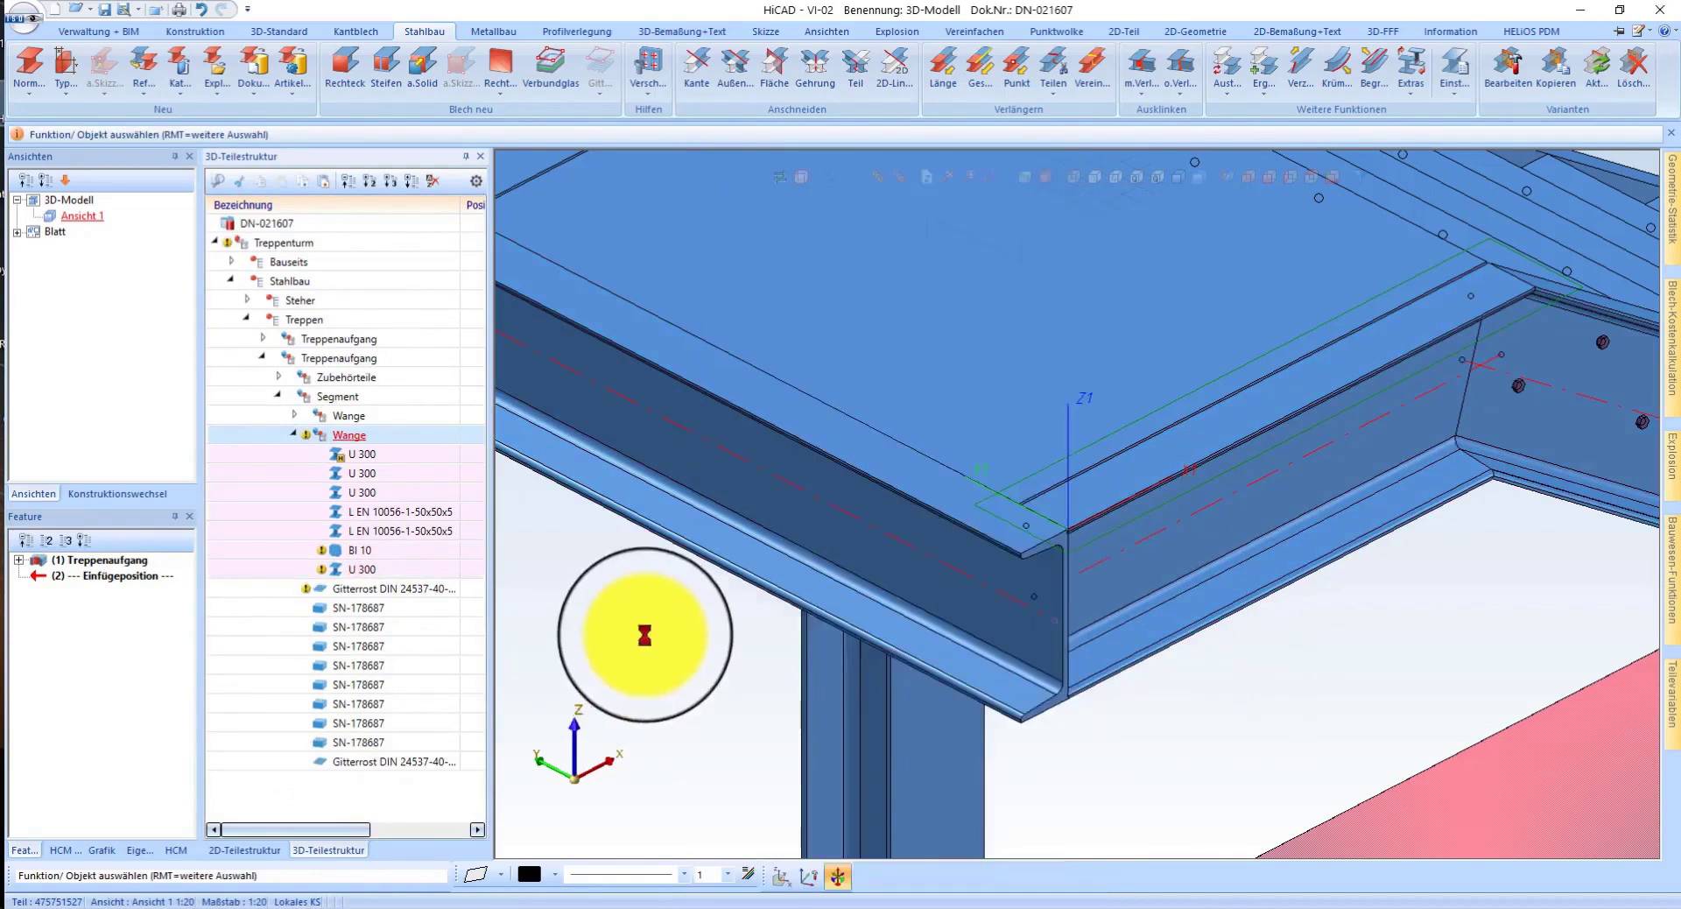
scroll(1165, 503, down, 2)
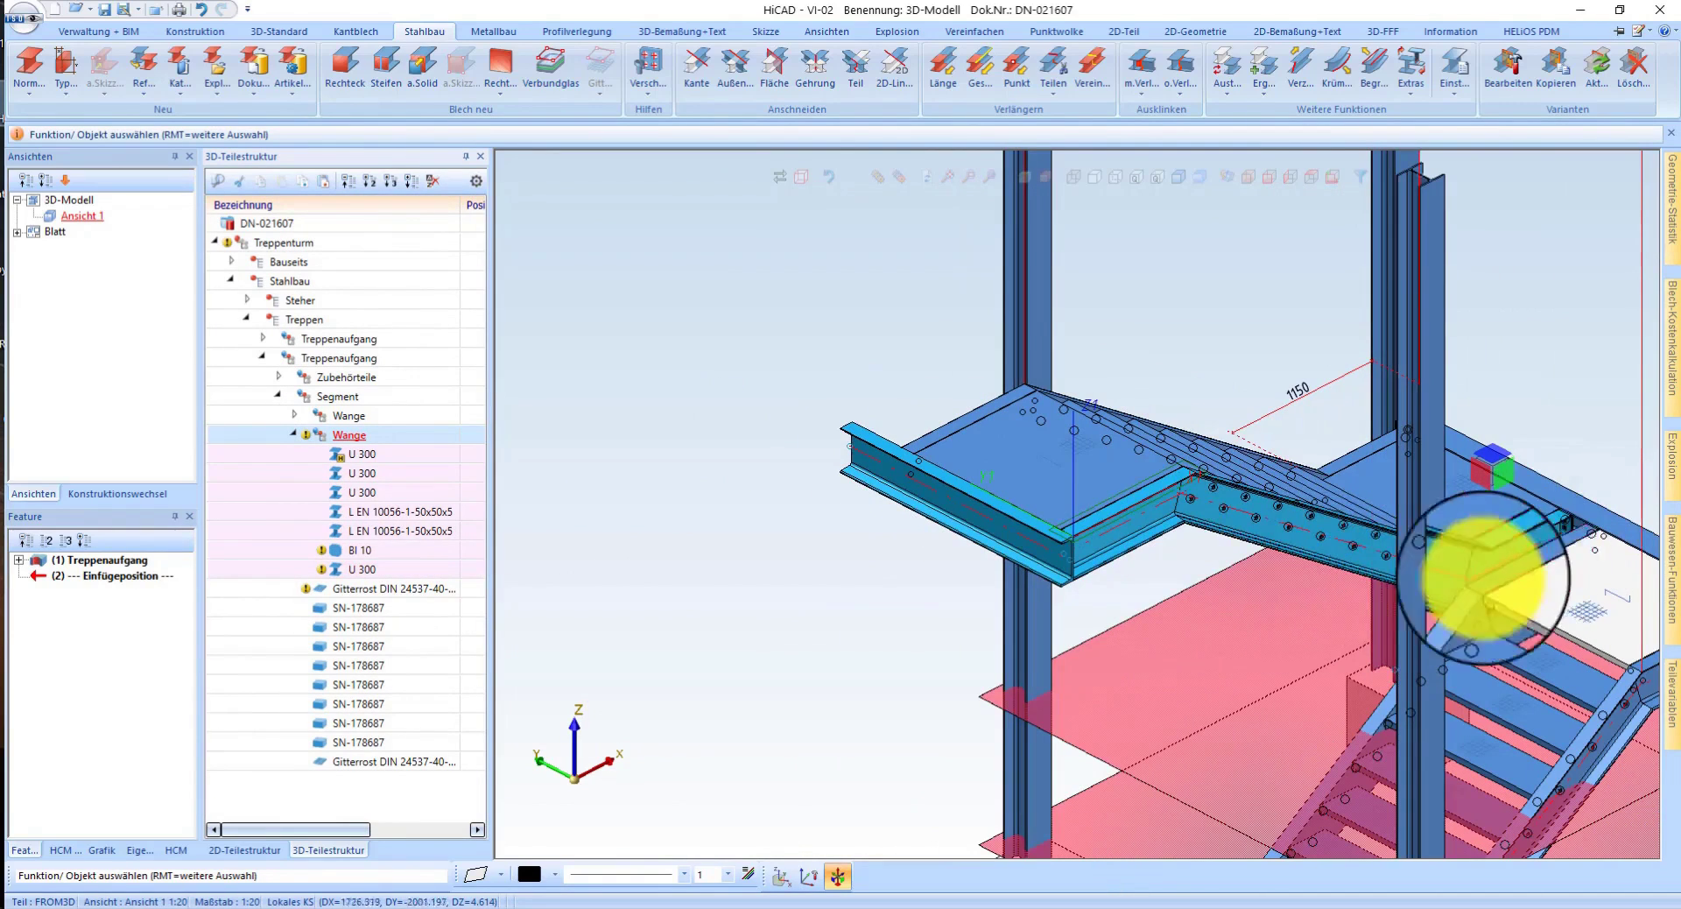
scroll(1069, 525, up, 3)
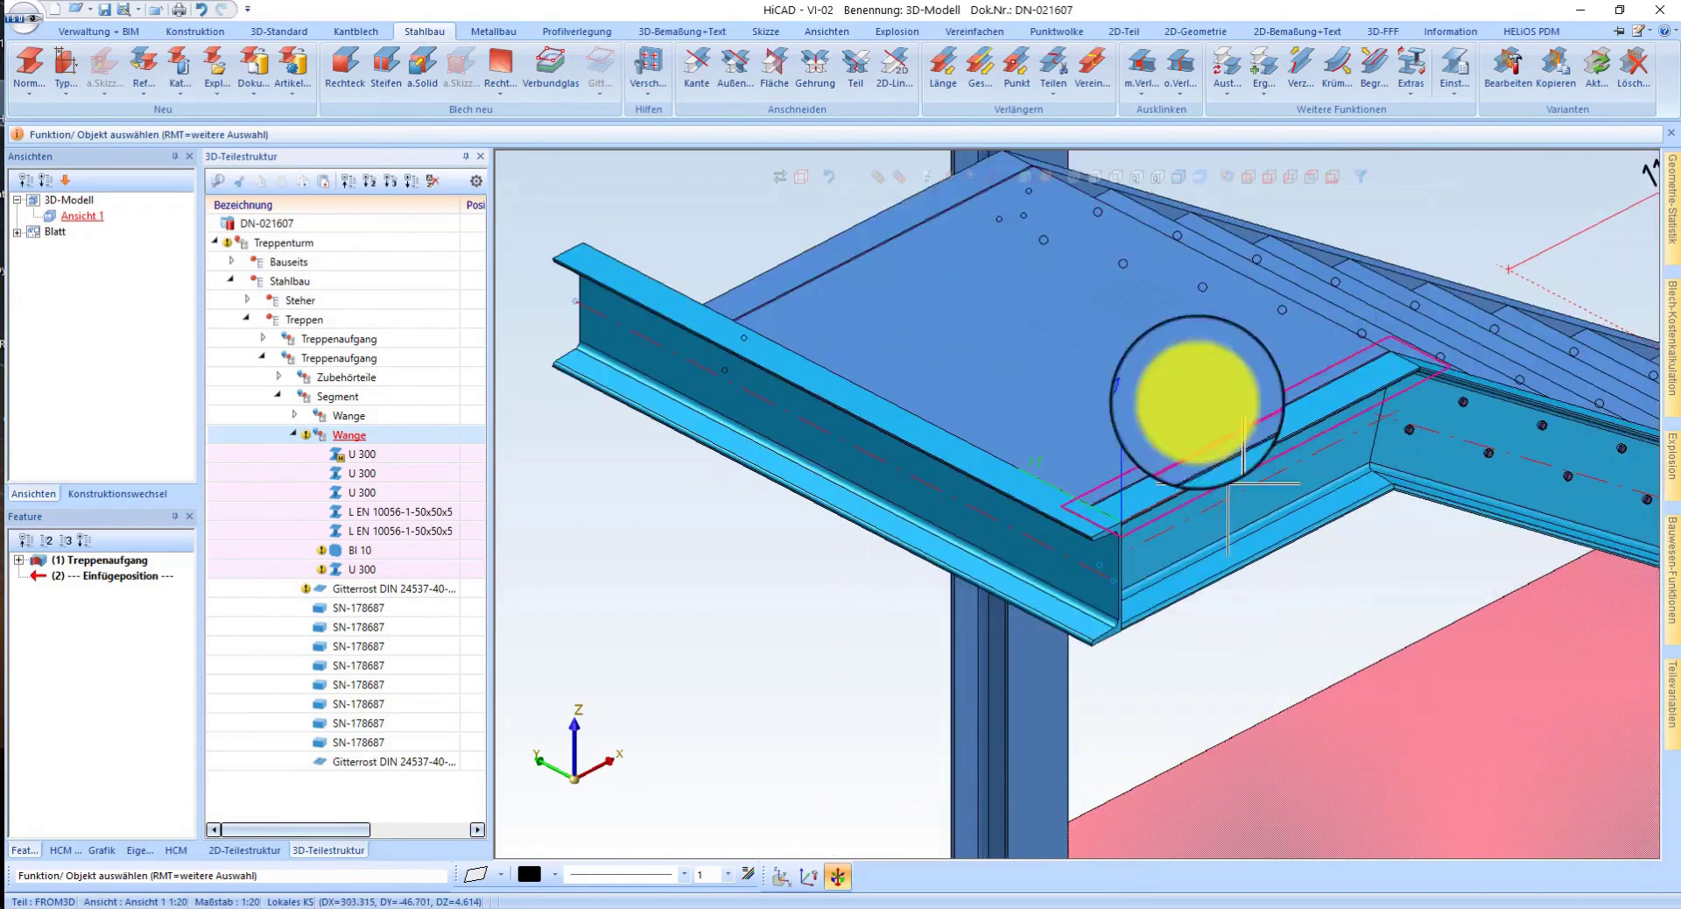
- Mitre the two U 300 beam ends where they meet at the landing corner
click(808, 82)
click(1157, 588)
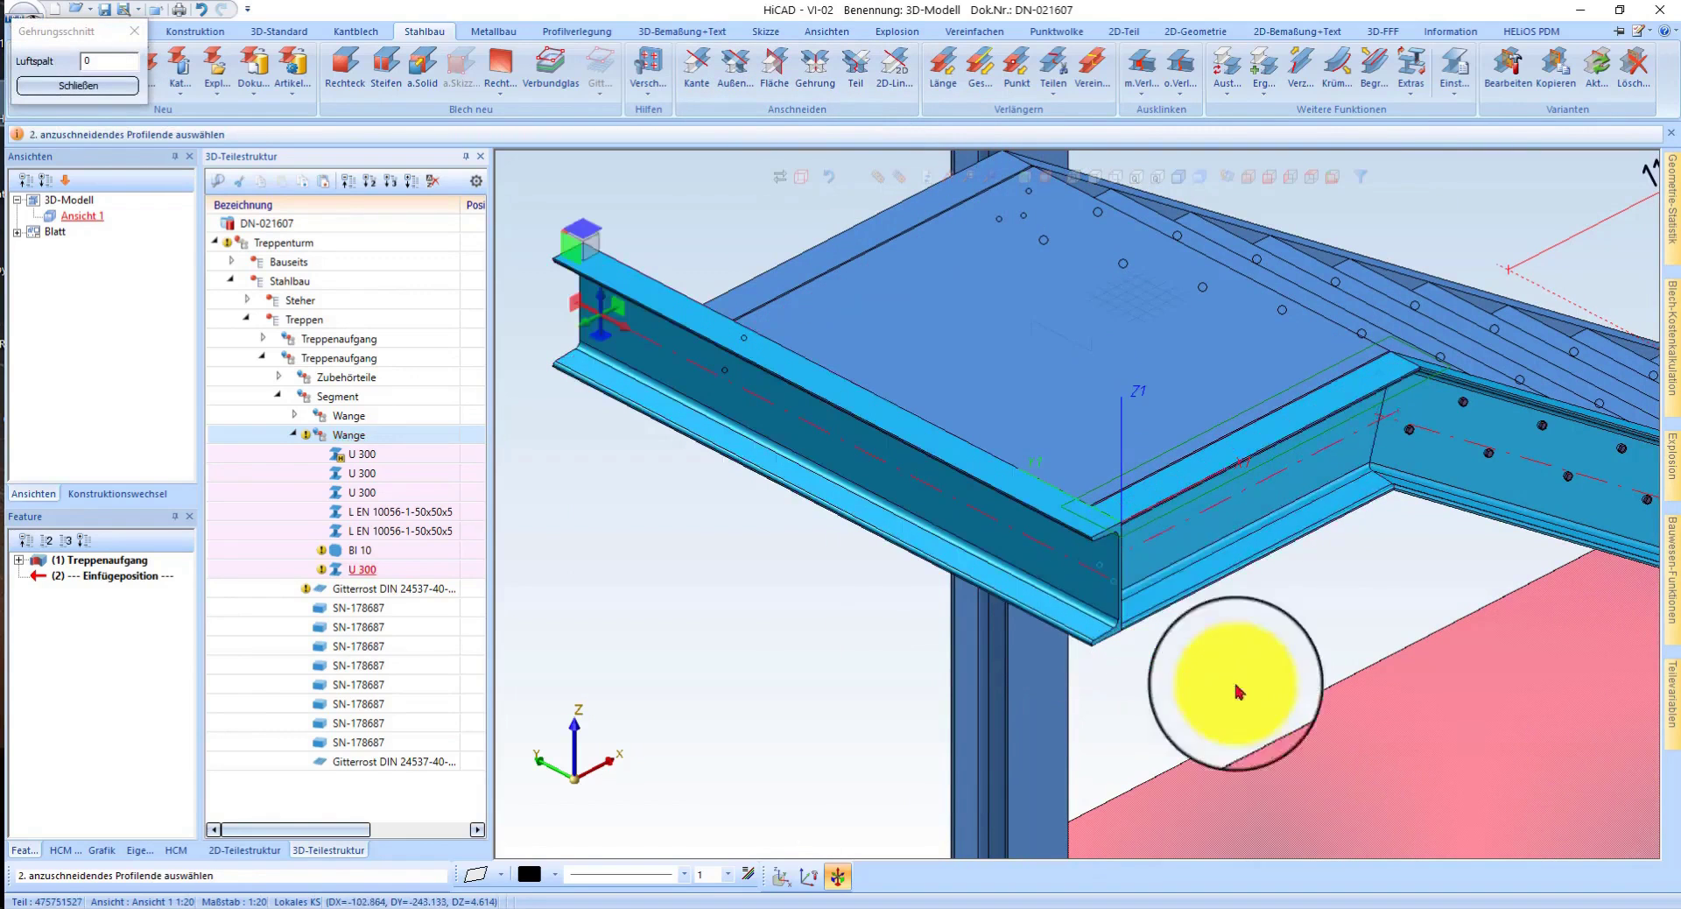
click(1207, 597)
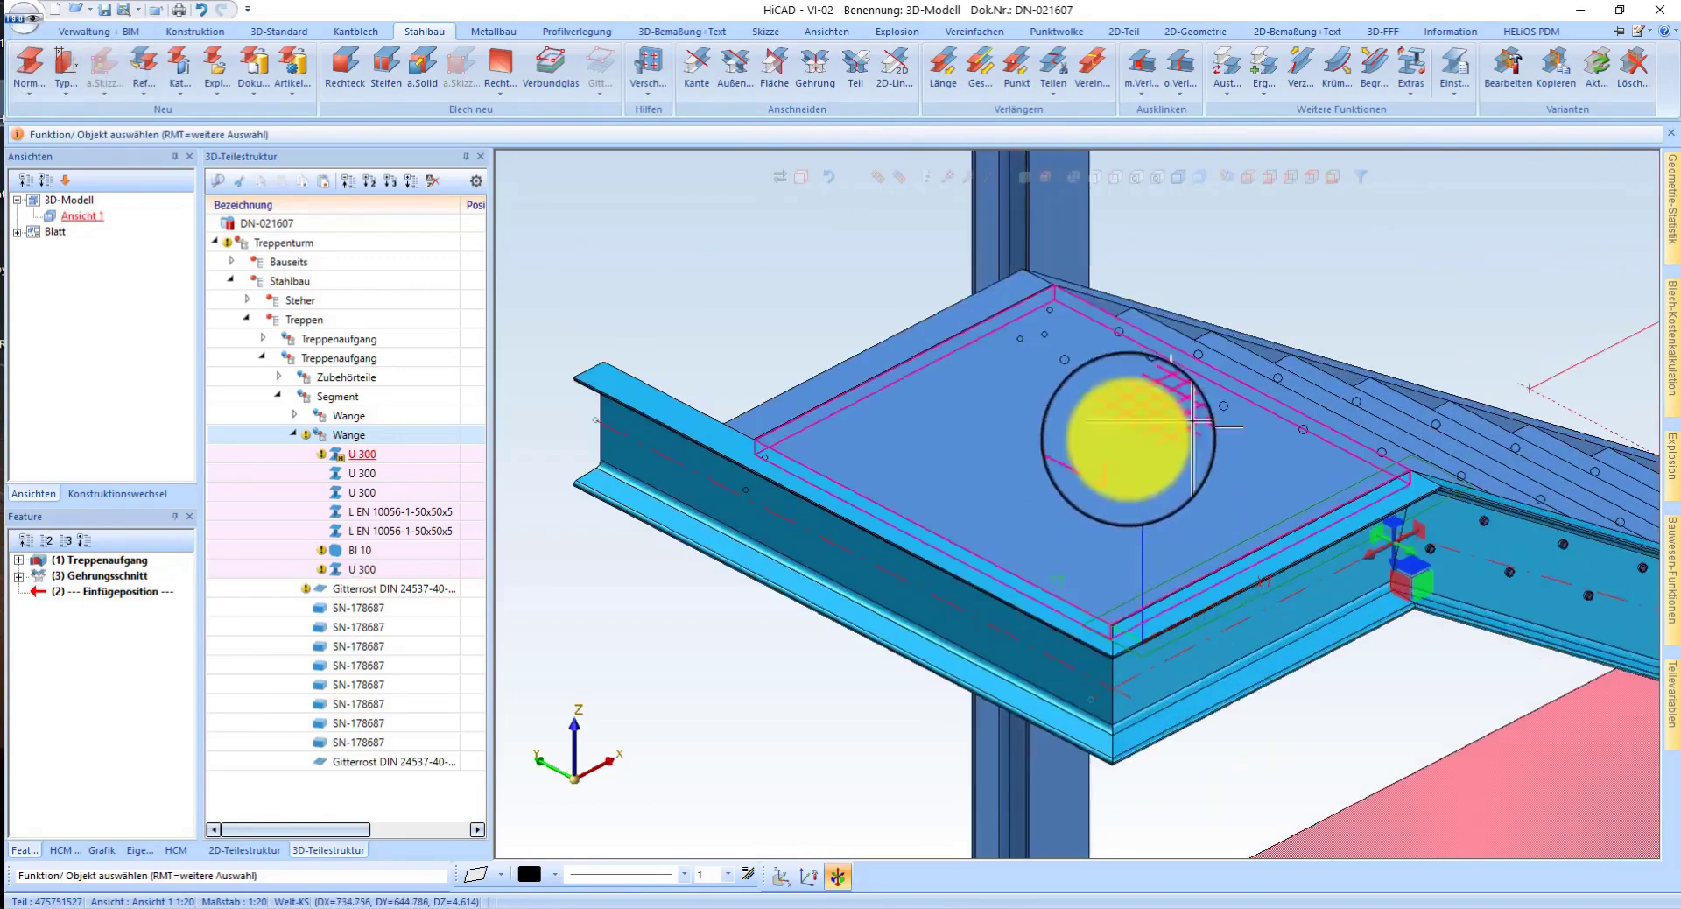
mouse_move(1108, 460)
middle_down()
mouse_move(995, 451)
mouse_move(1108, 458)
mouse_move(807, 376)
mouse_move(1011, 423)
middle_up()
- Add a variable 3D dimension showing the edge beam's 1100 length
click(688, 34)
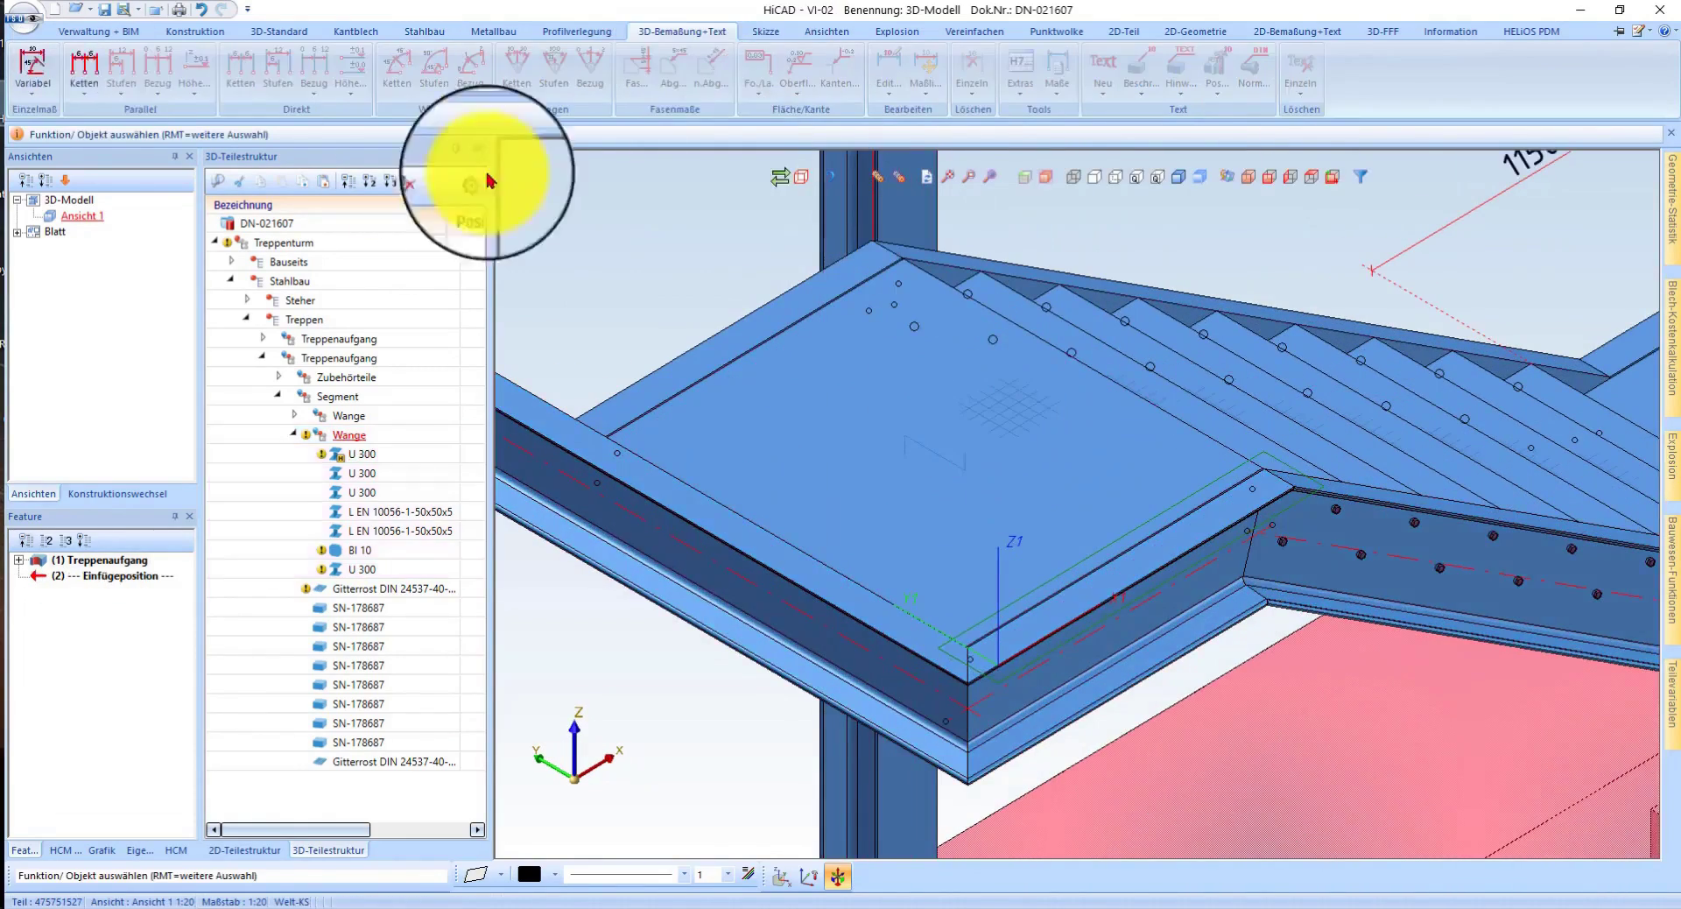
click(19, 70)
click(1070, 355)
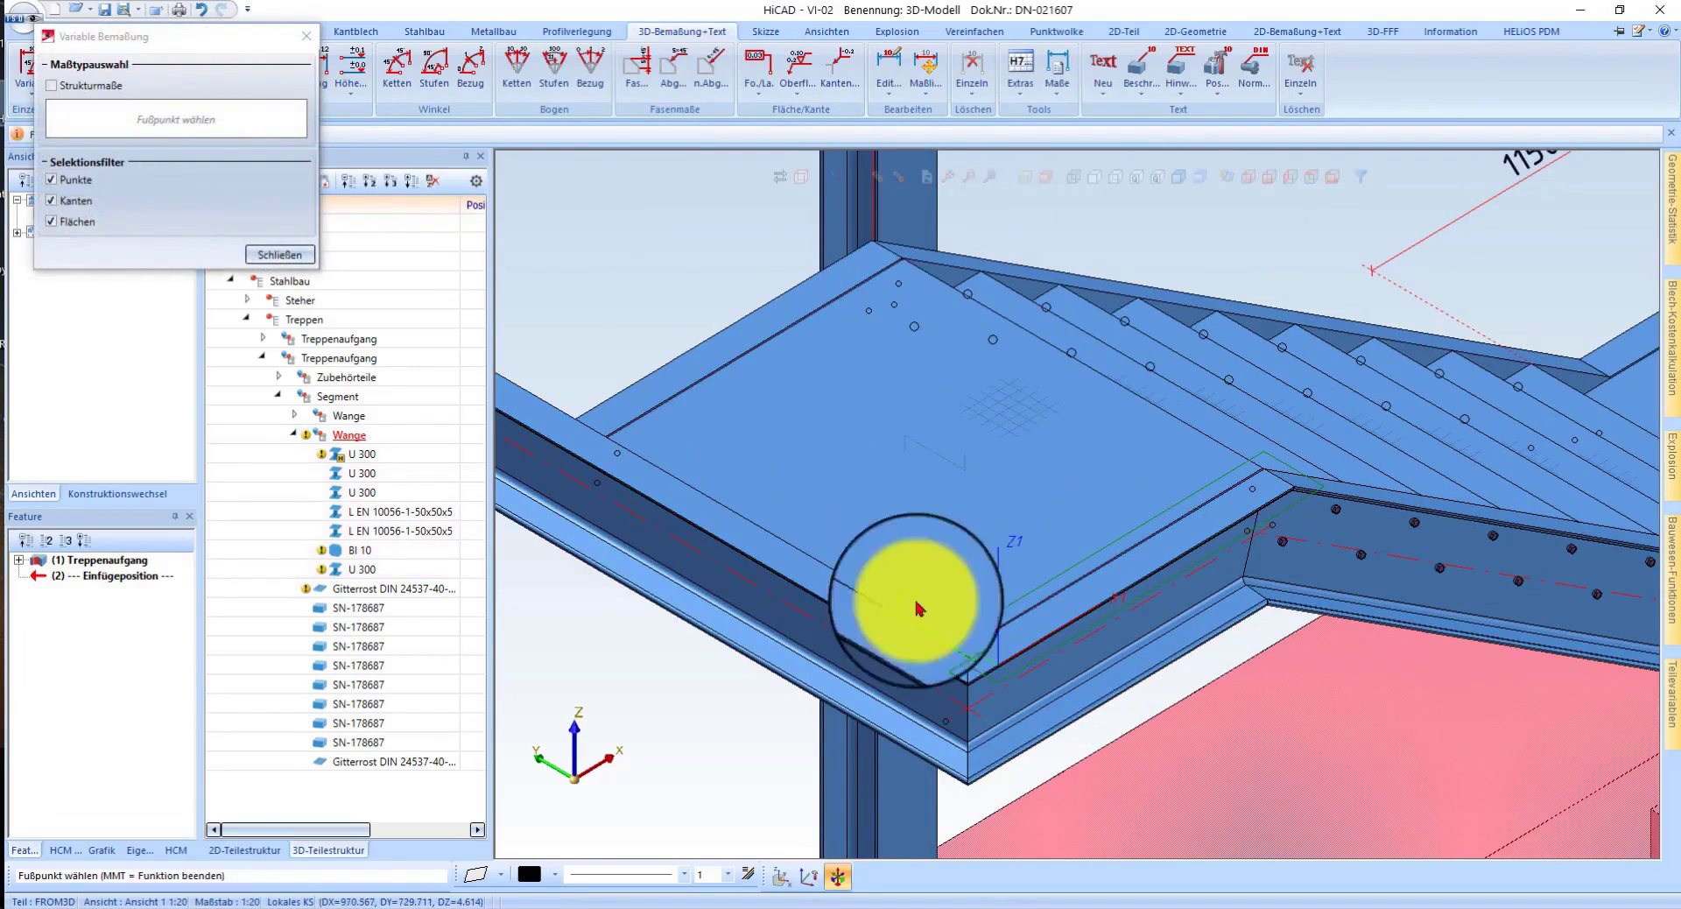
click(896, 638)
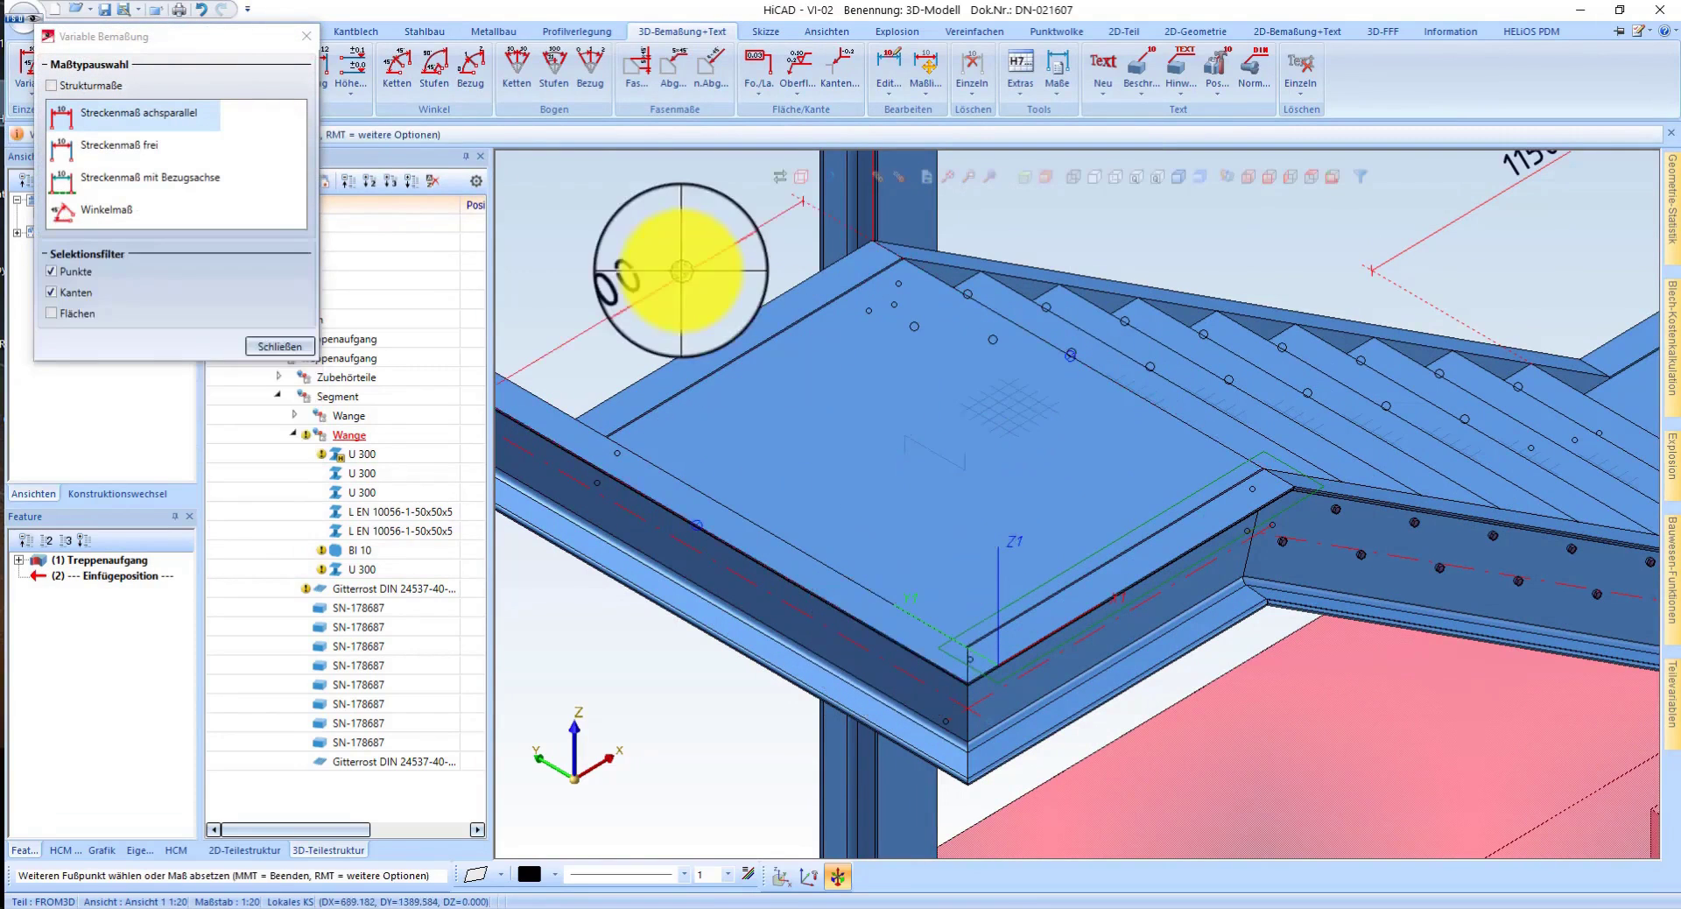
click(686, 276)
scroll(544, 300, down, 2)
scroll(613, 394, up, 2)
middle_click(638, 469)
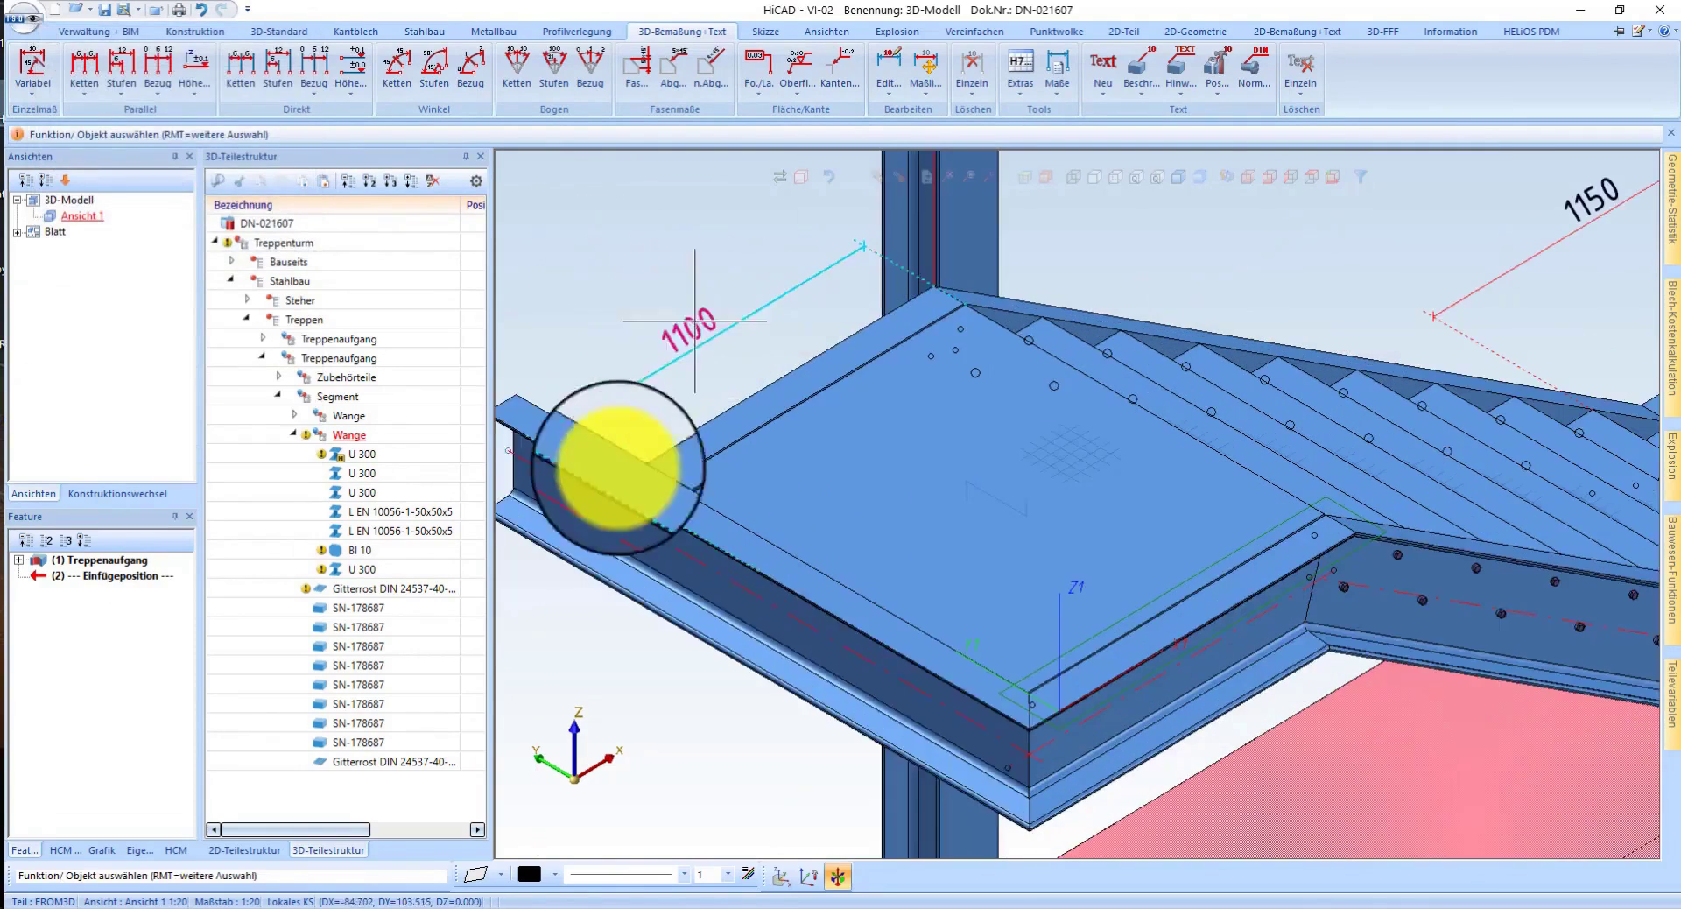
- Lengthen the U 300 edge beam by 150 so it measures 1250
right_click(759, 359)
click(617, 429)
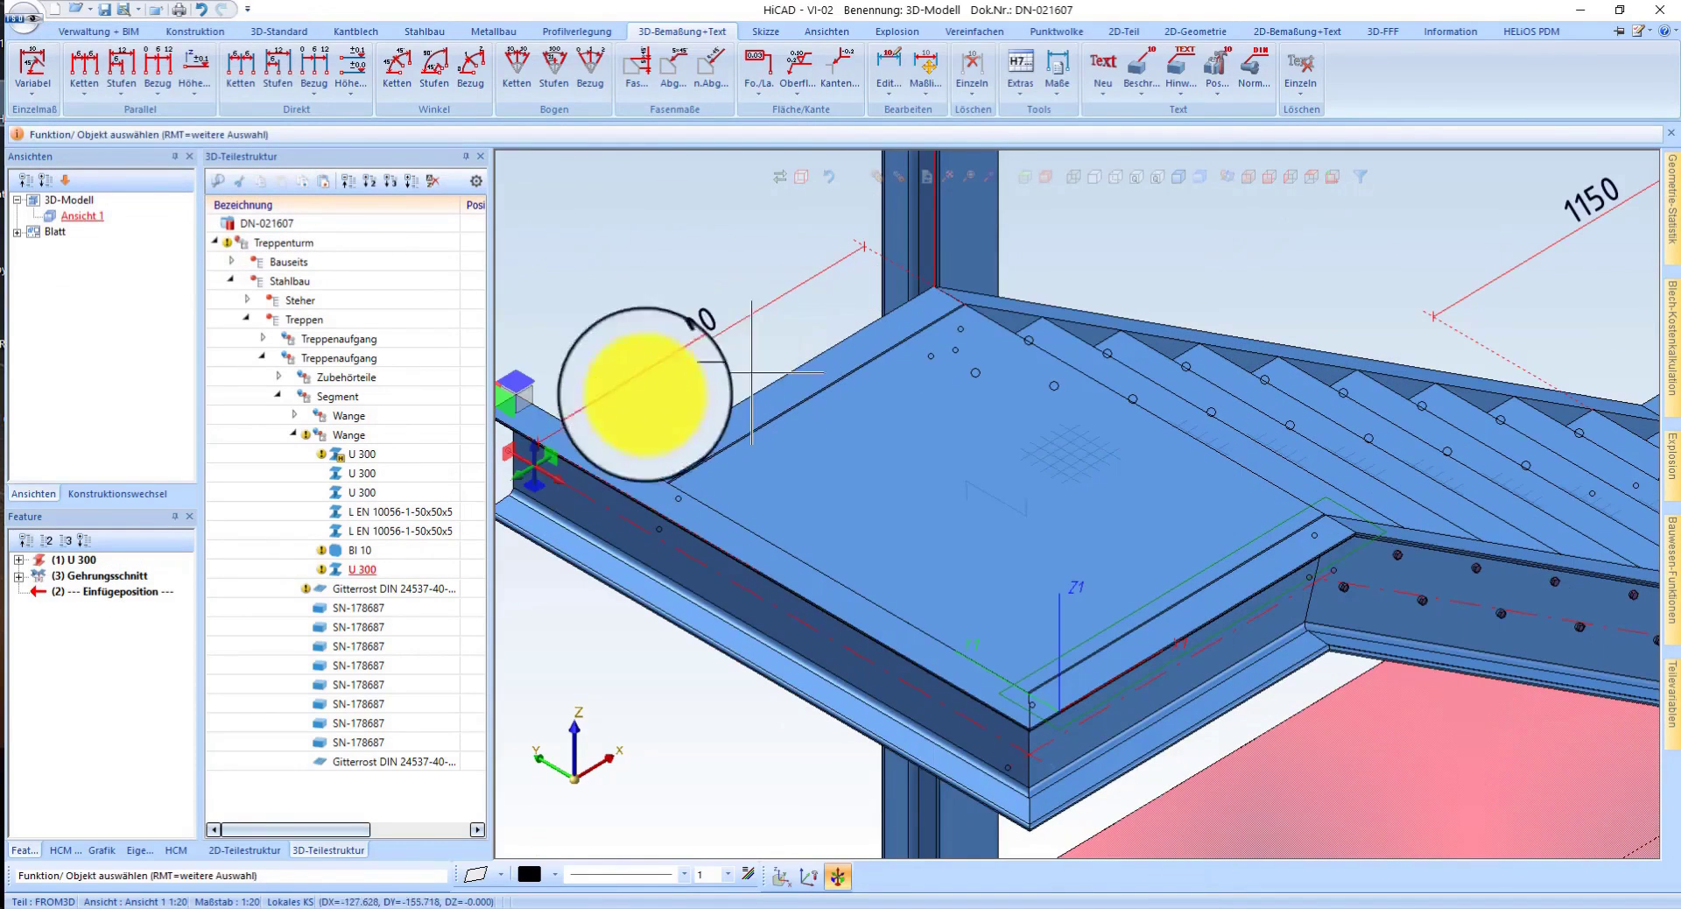
right_click(599, 464)
click(686, 319)
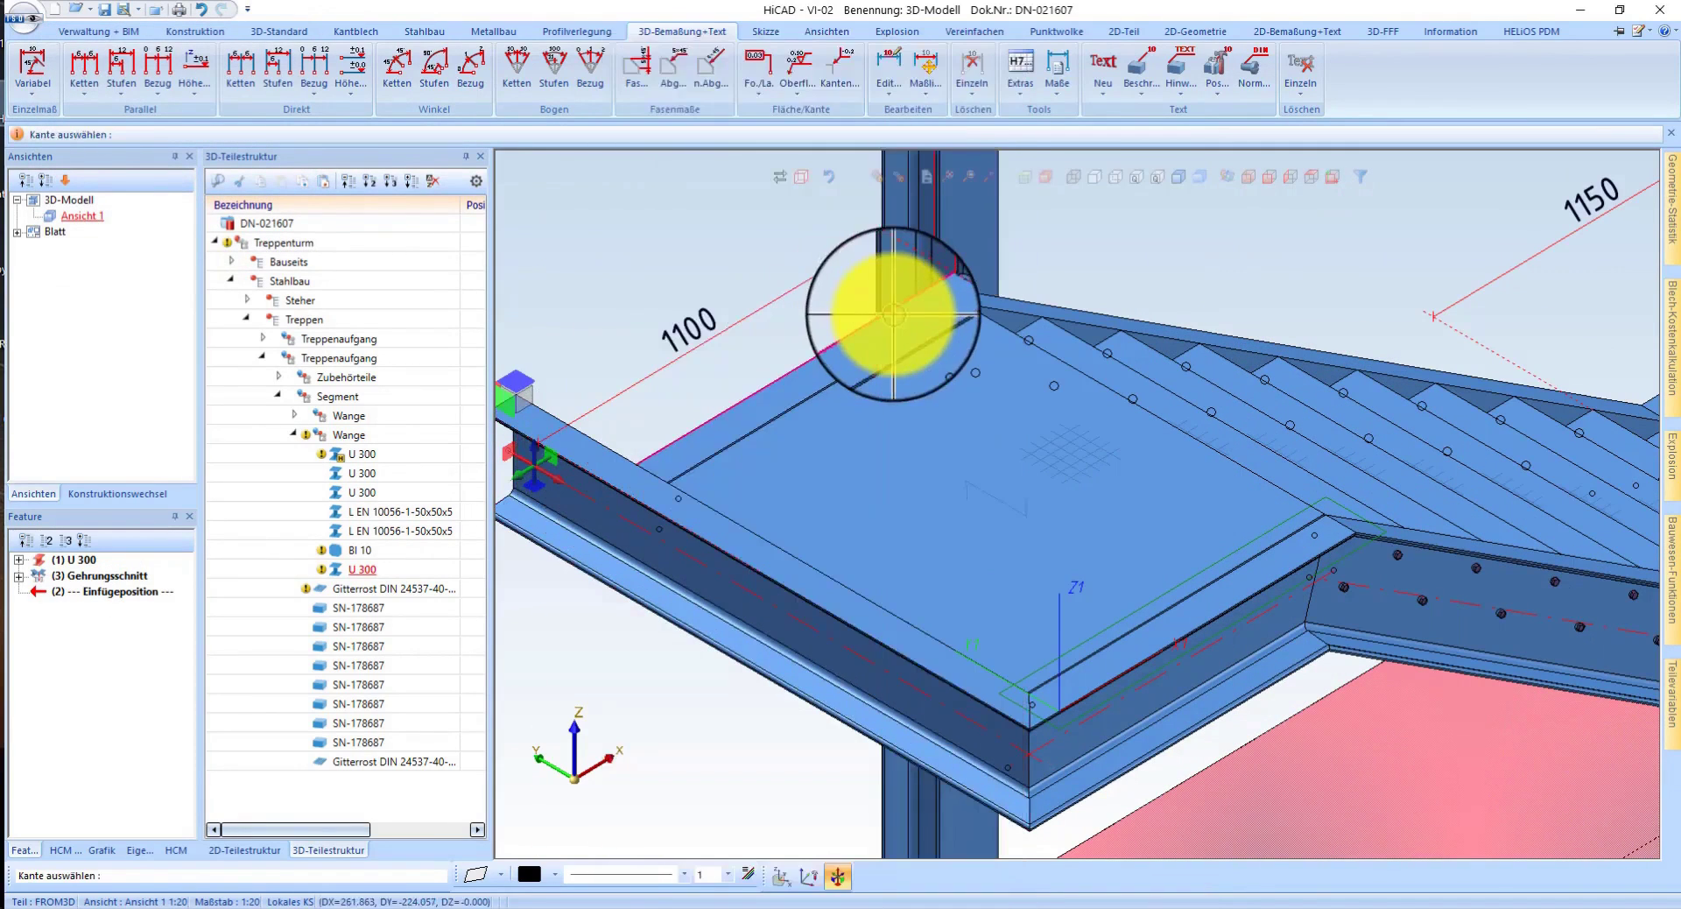
text(150)
key(Return)
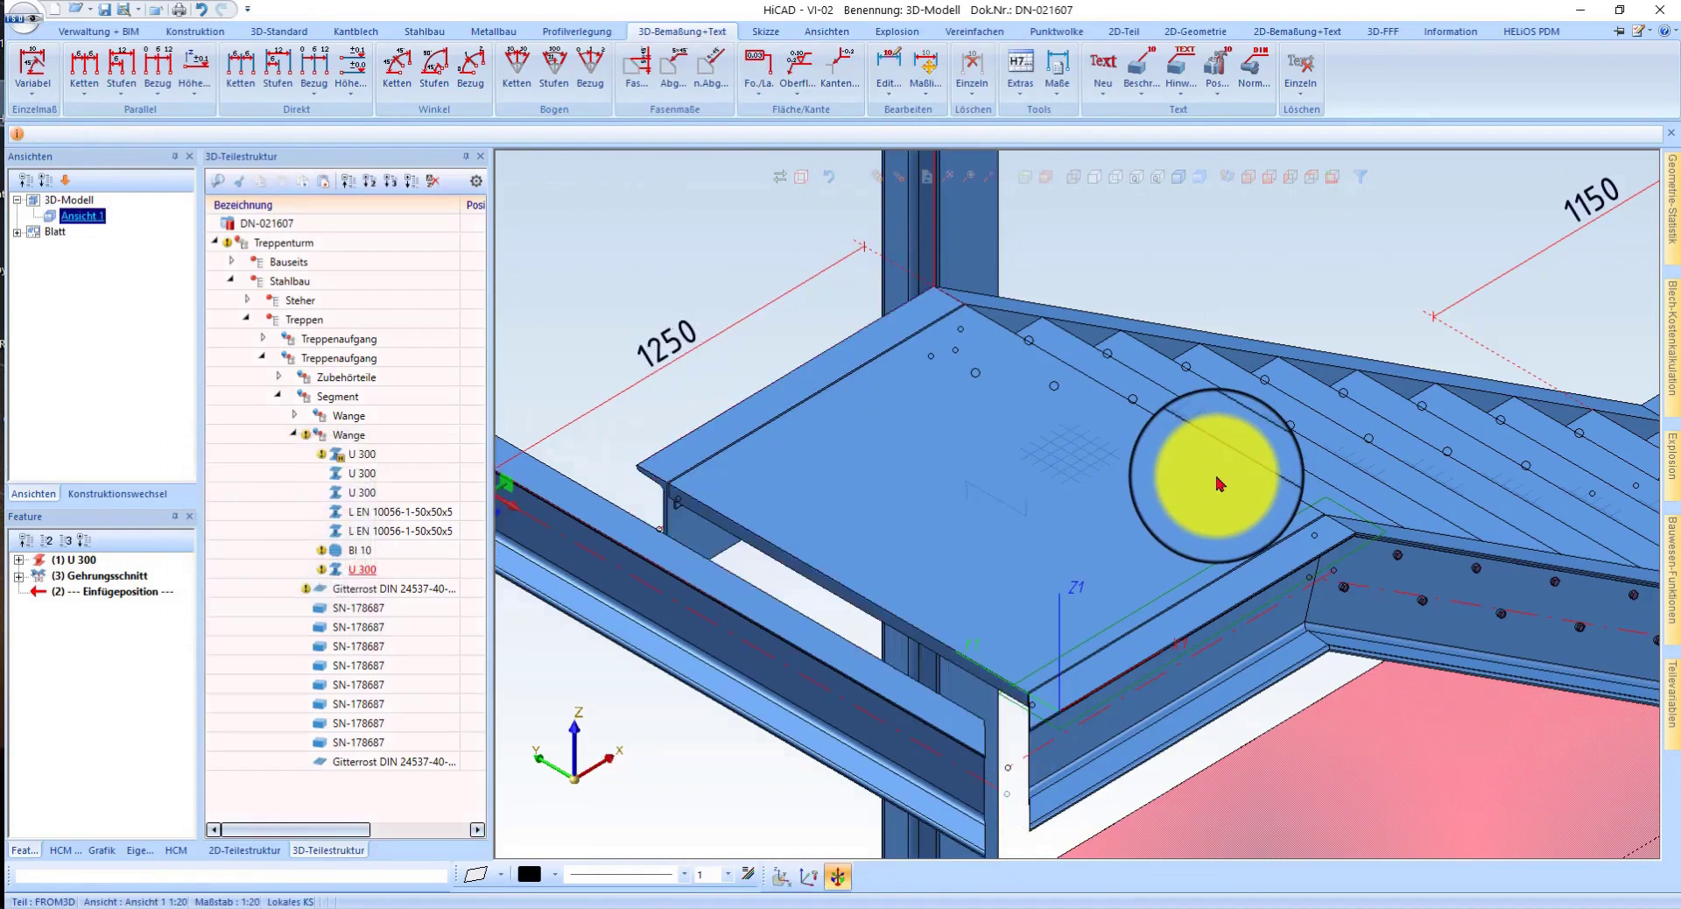
- Recalculate the corner U 300 beam's feature history
right_click(188, 547)
click(1060, 696)
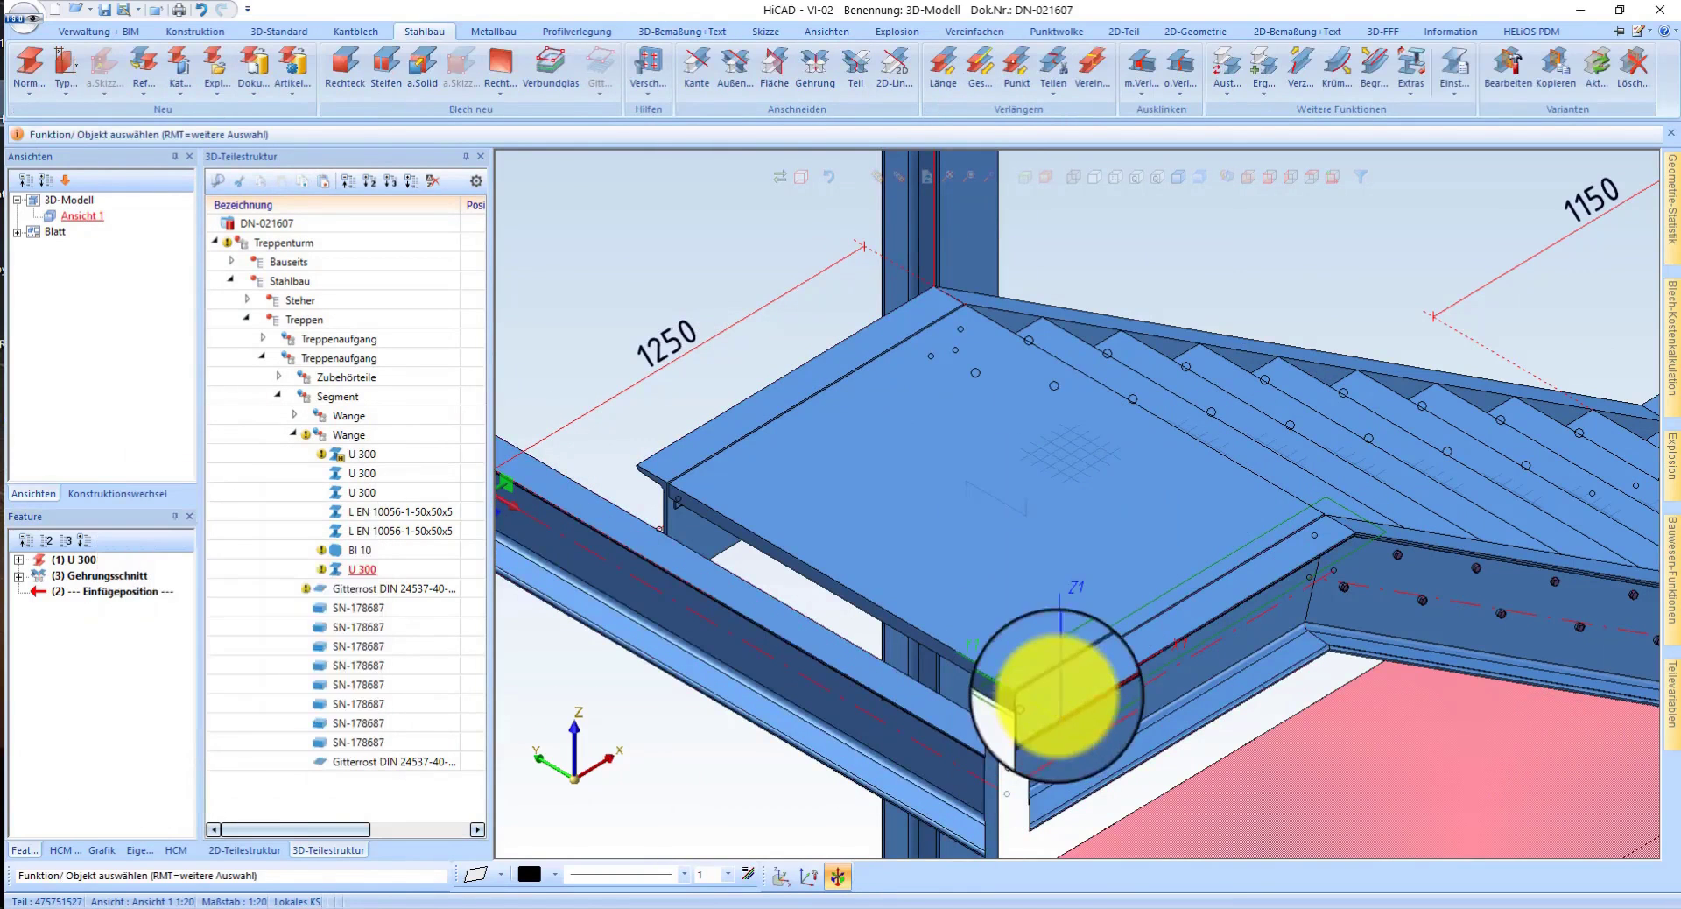
click(1037, 736)
scroll(1015, 753, up, 3)
right_click(101, 560)
click(173, 557)
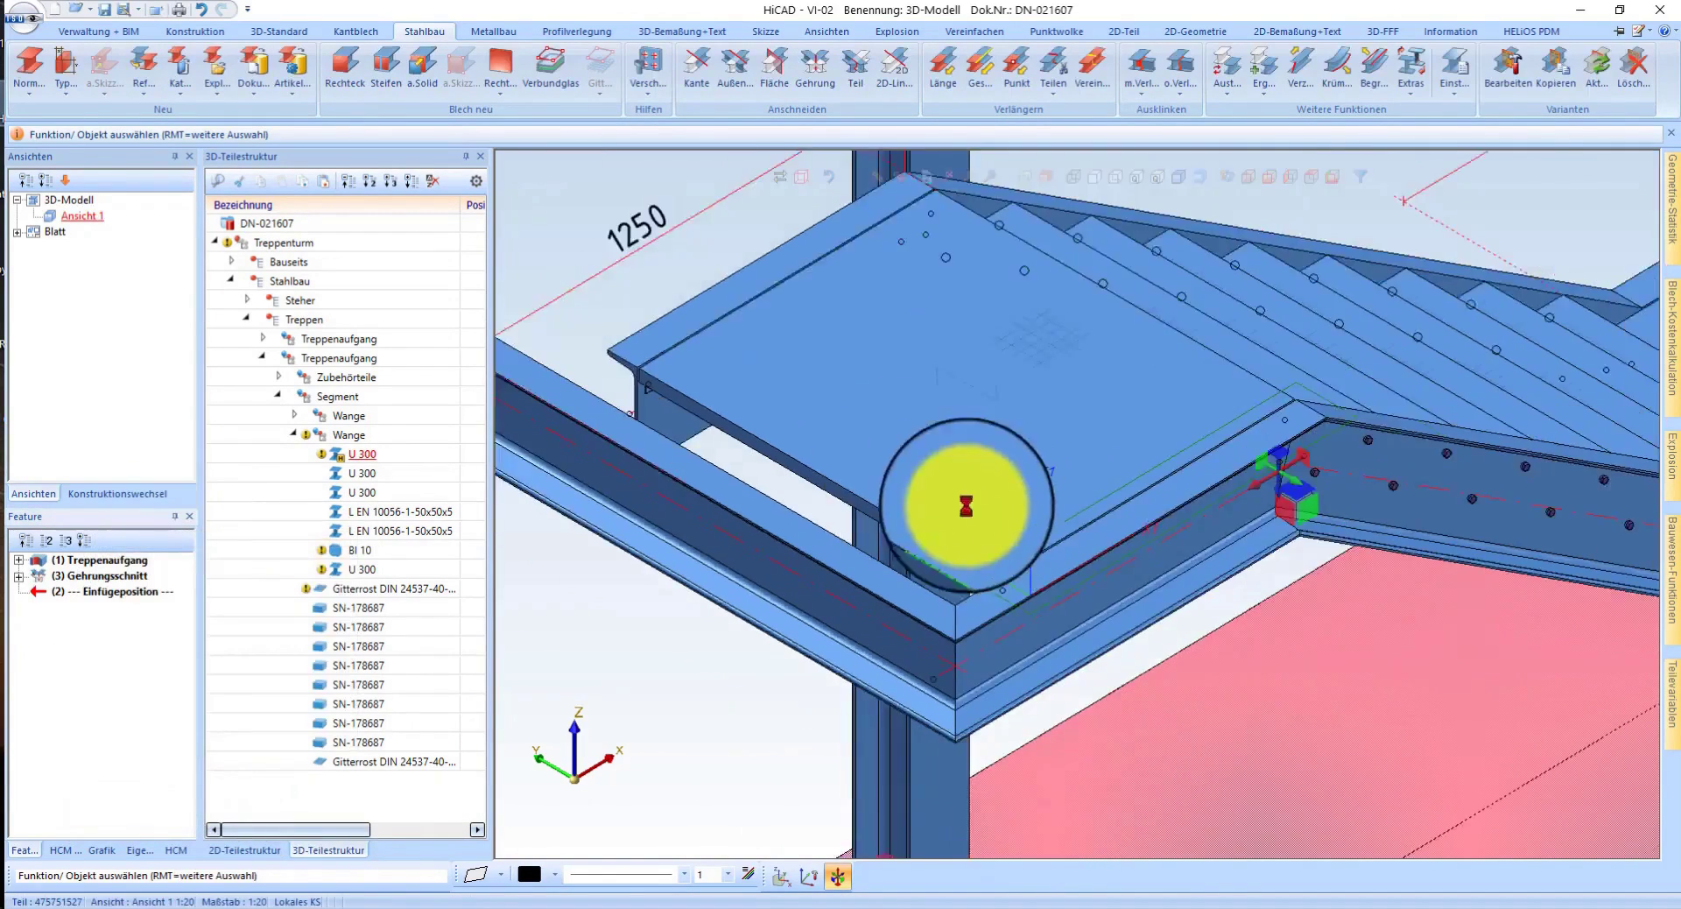
scroll(770, 406, down, 2)
scroll(753, 403, down, 2)
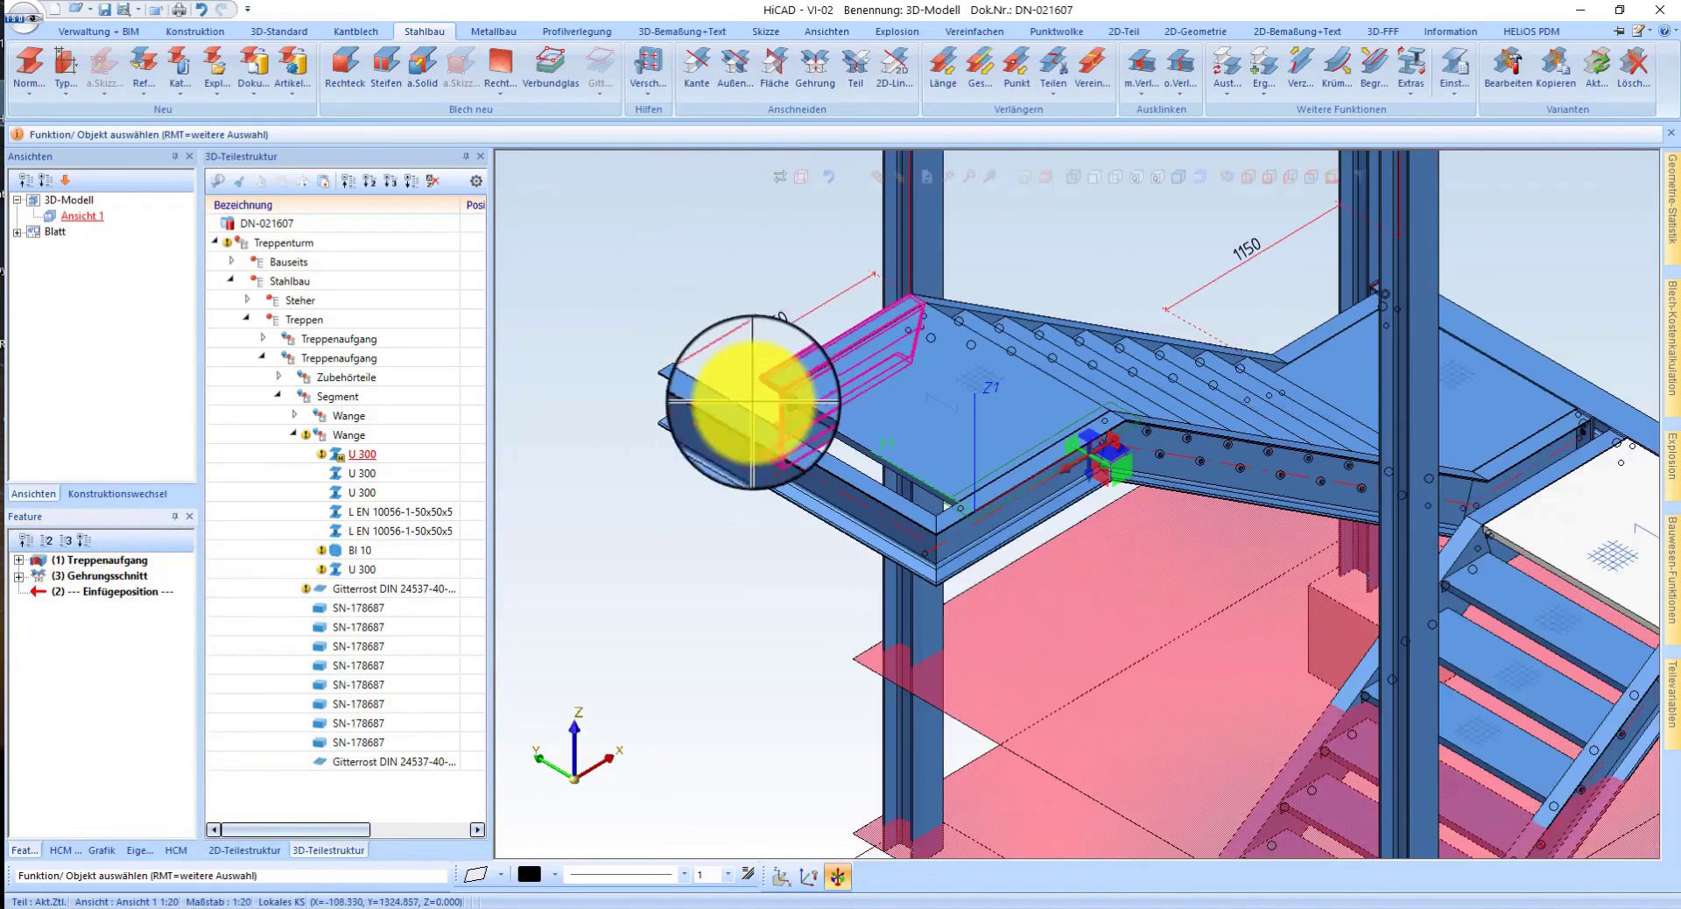
scroll(963, 378, up, 3)
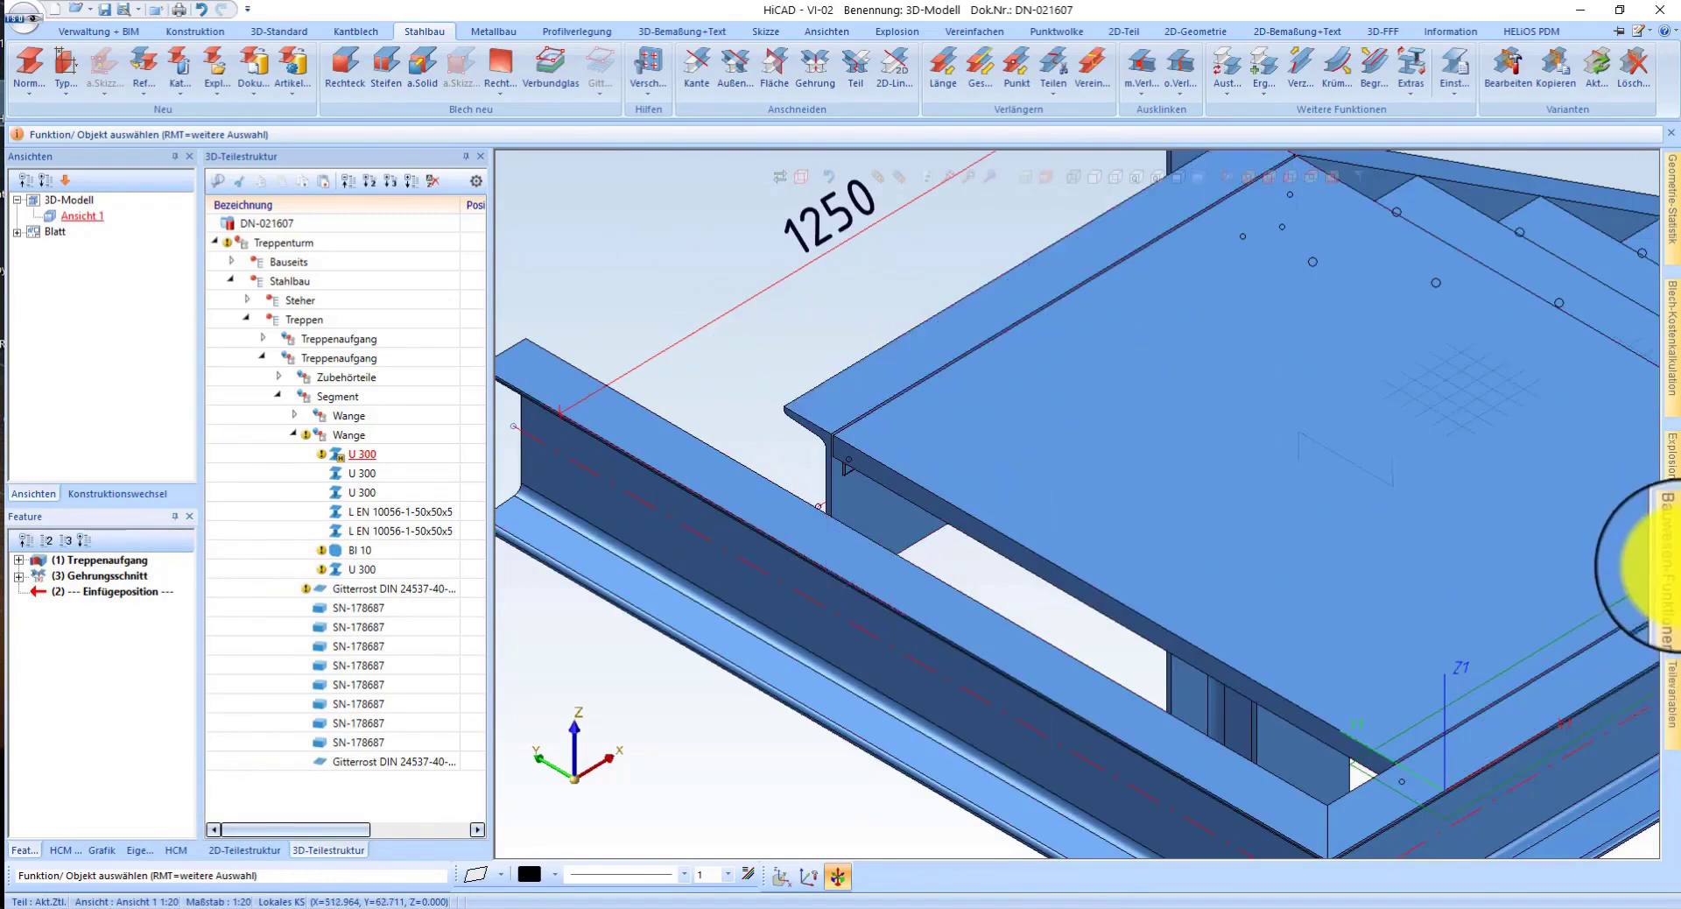
- Apply a Stirnplattenanschluss (2320) between the U 300 edge beam and its connecting profile
click(1670, 565)
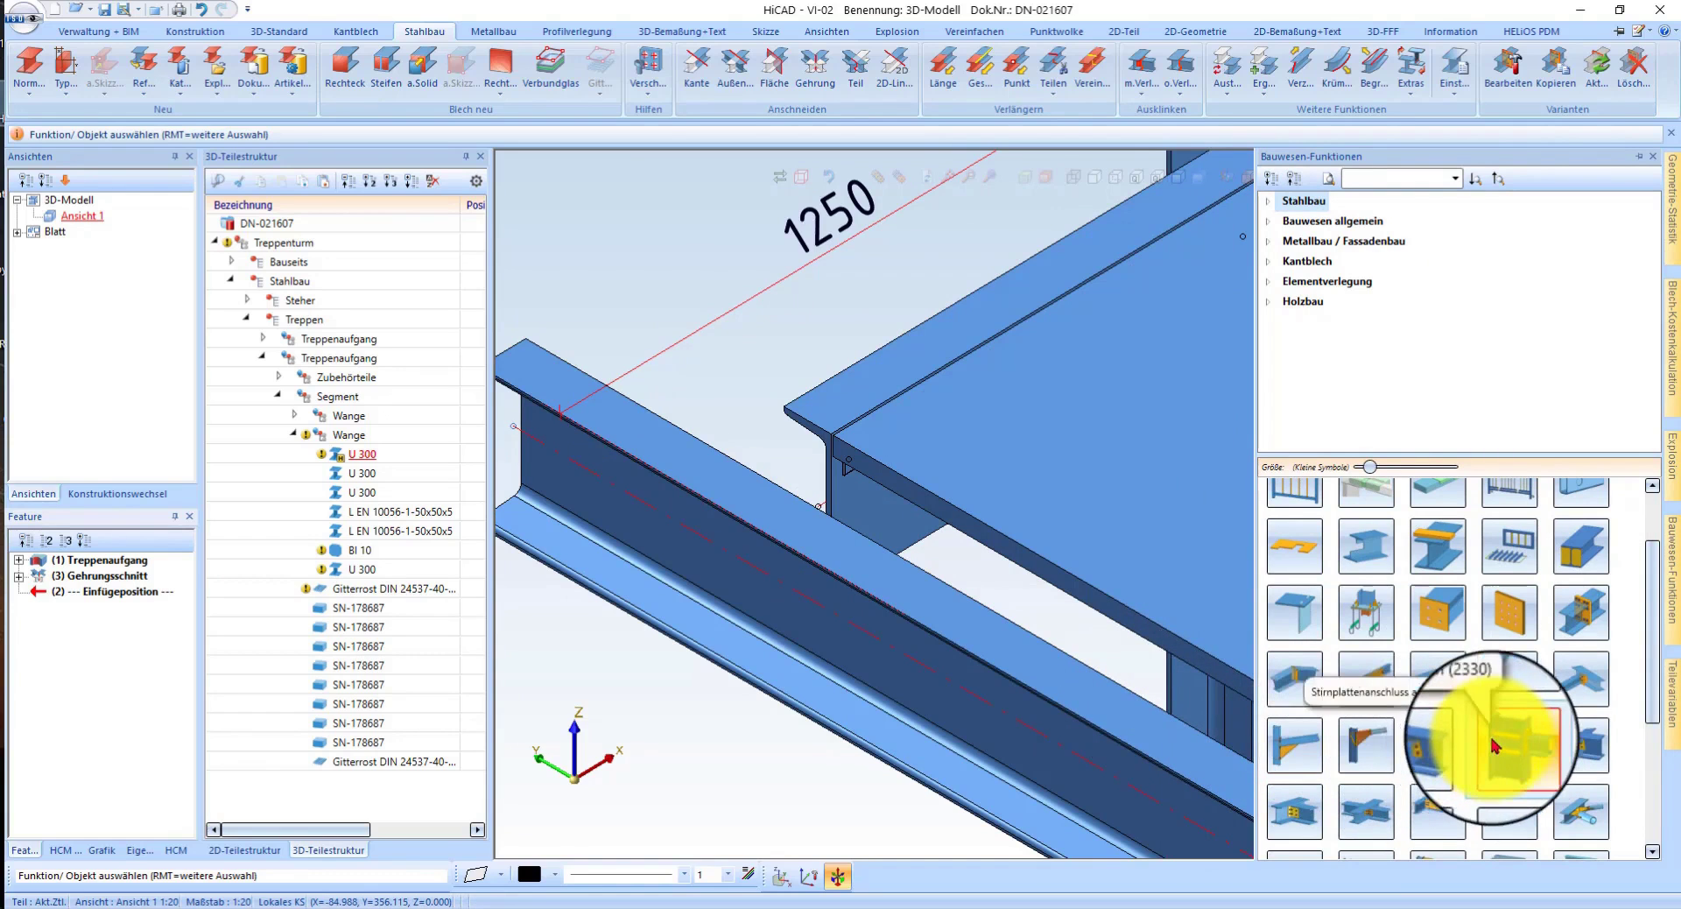
click(1460, 755)
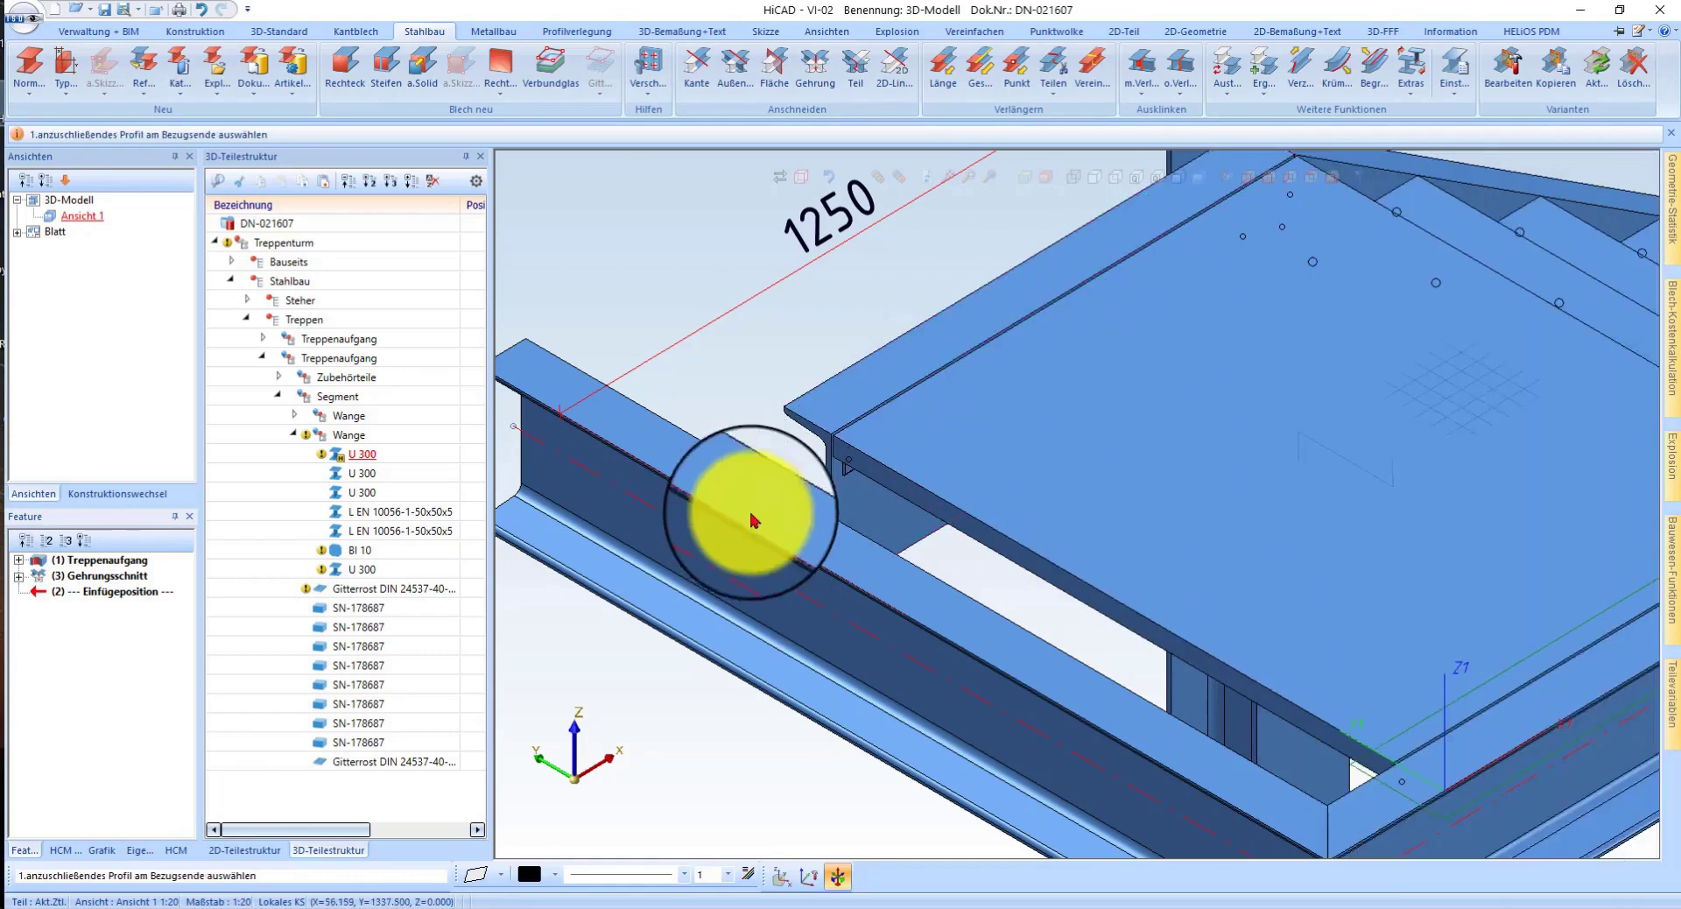
click(749, 526)
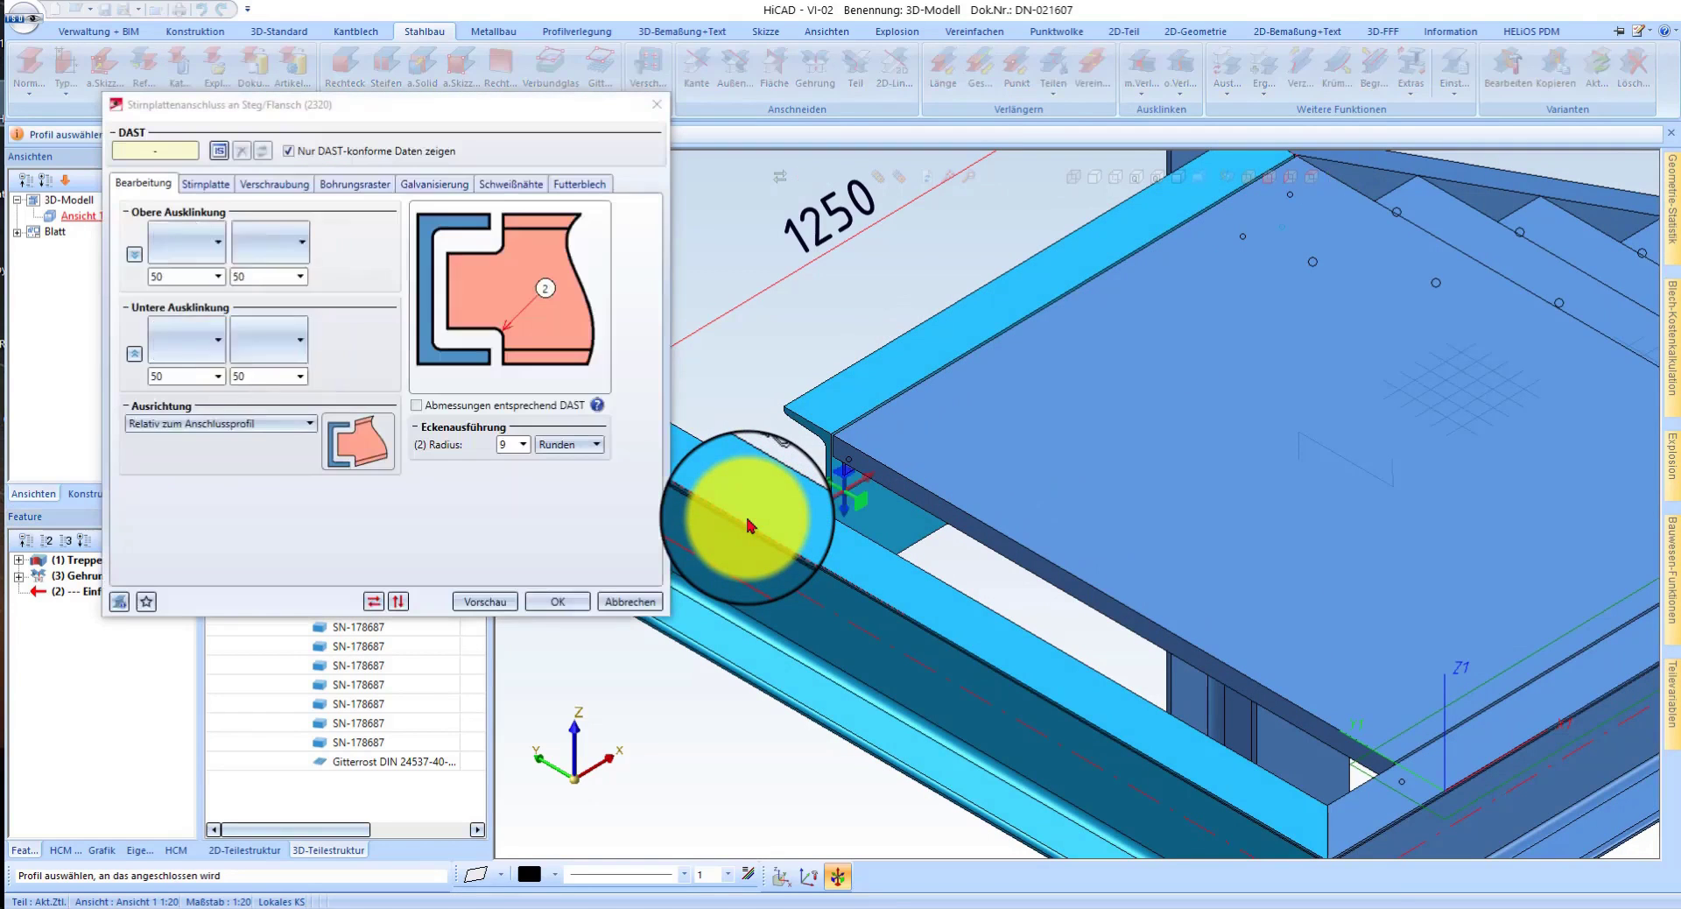
click(560, 602)
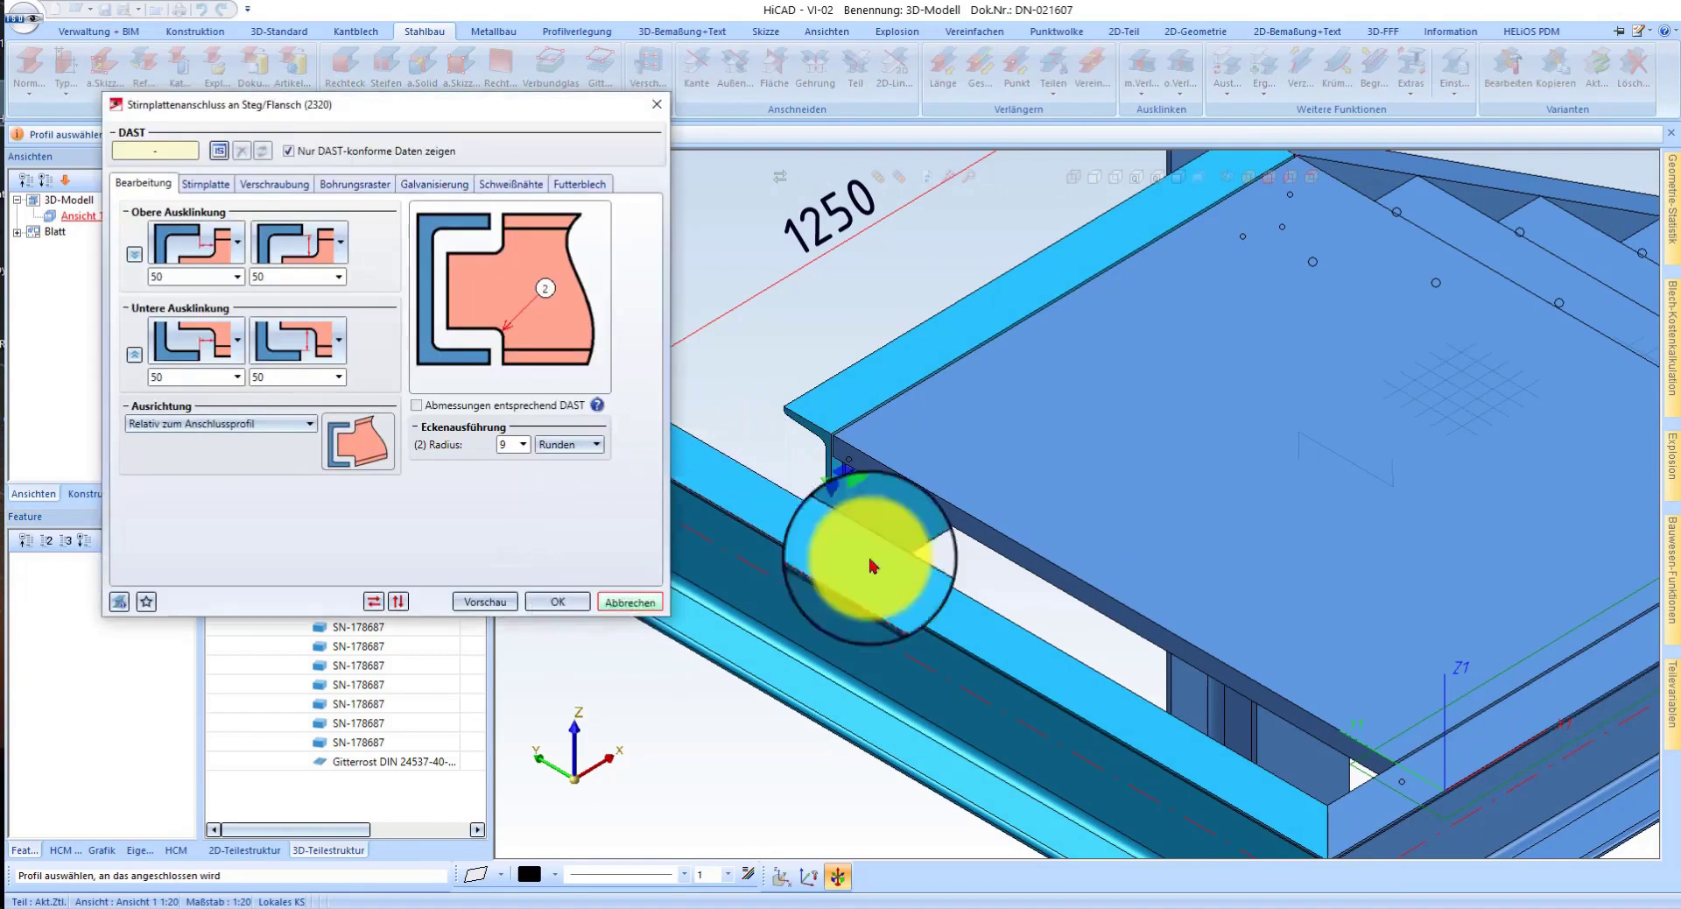
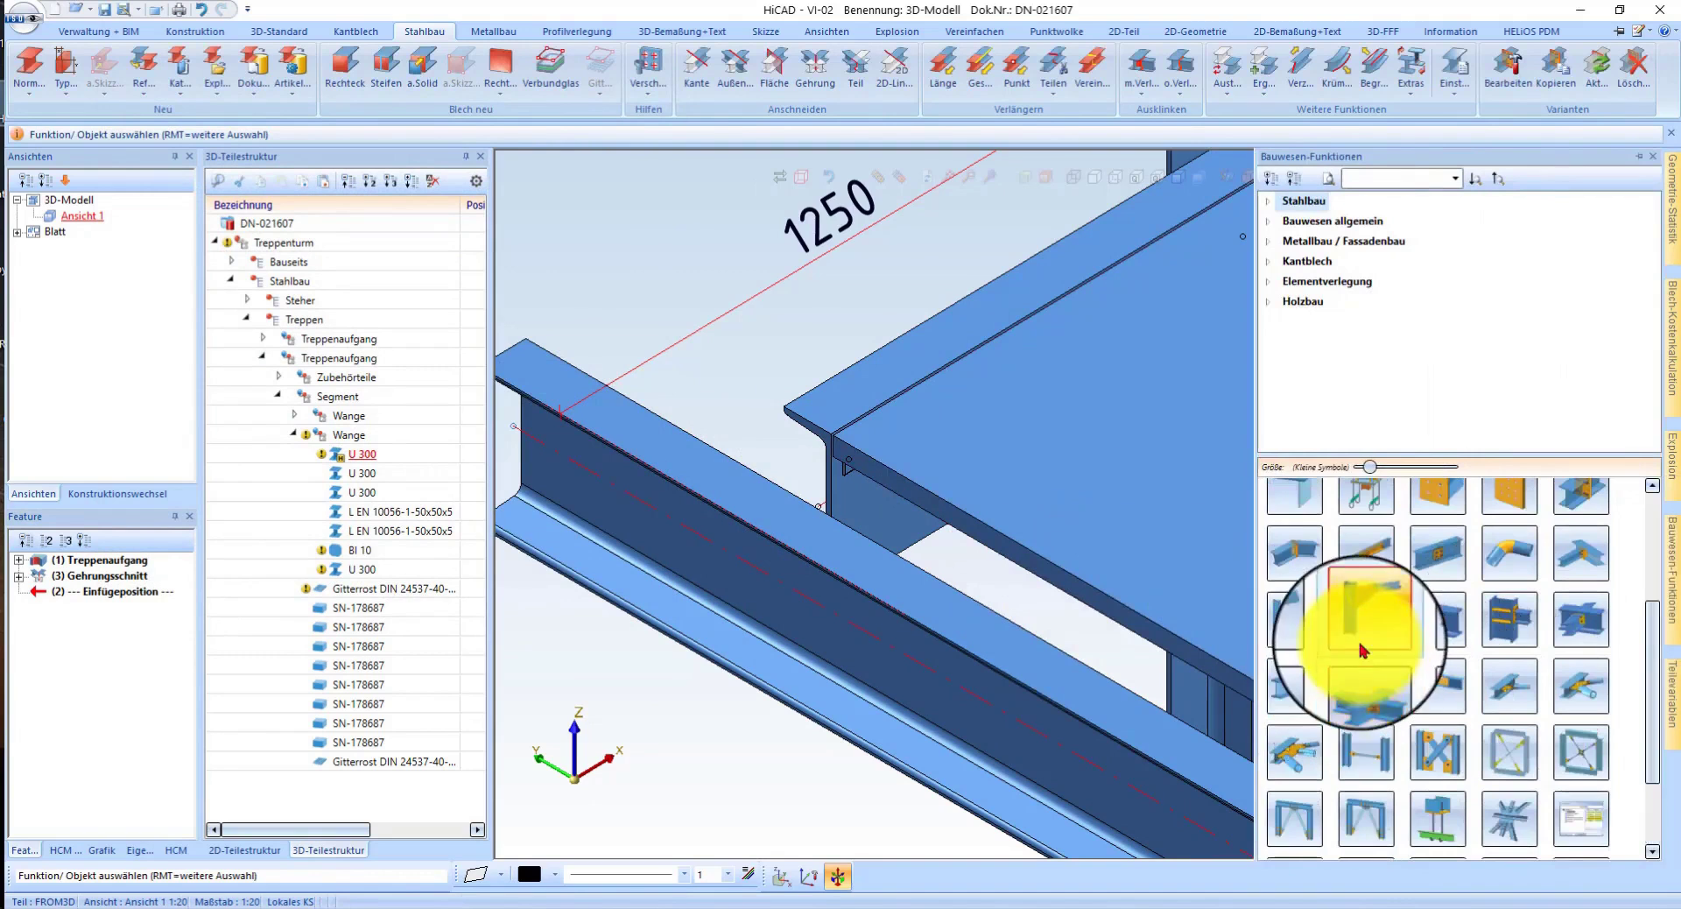
- Start a Laschenanschluss (2310) between the U 300 stringer and landing beam and preview it
click(1439, 684)
click(807, 409)
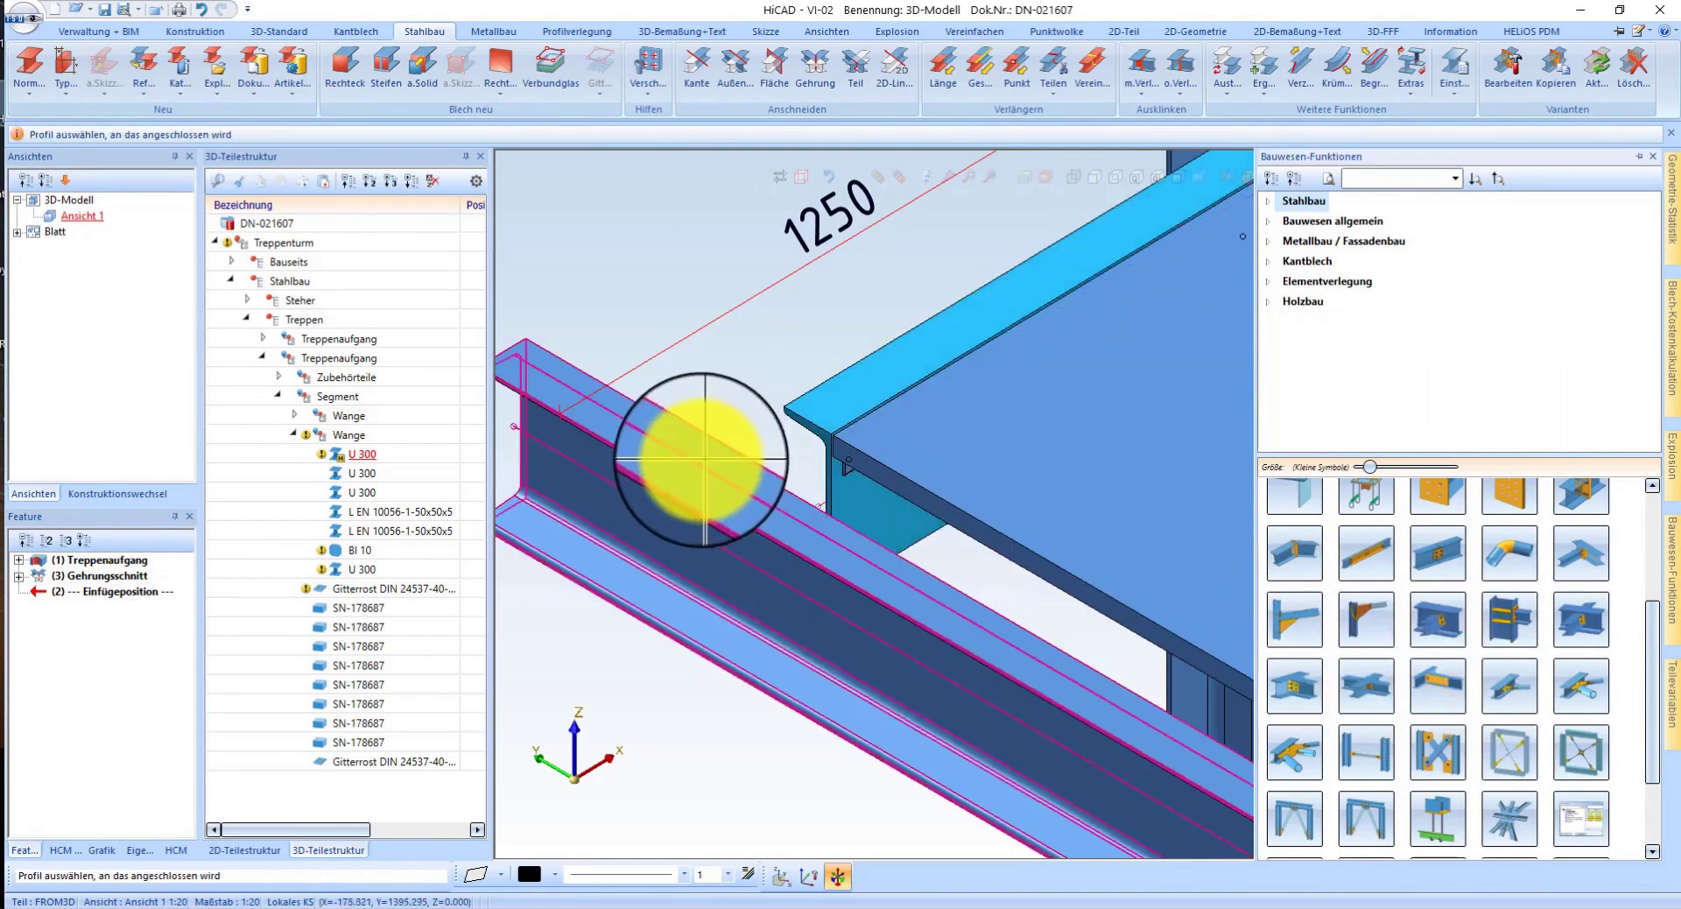
click(886, 518)
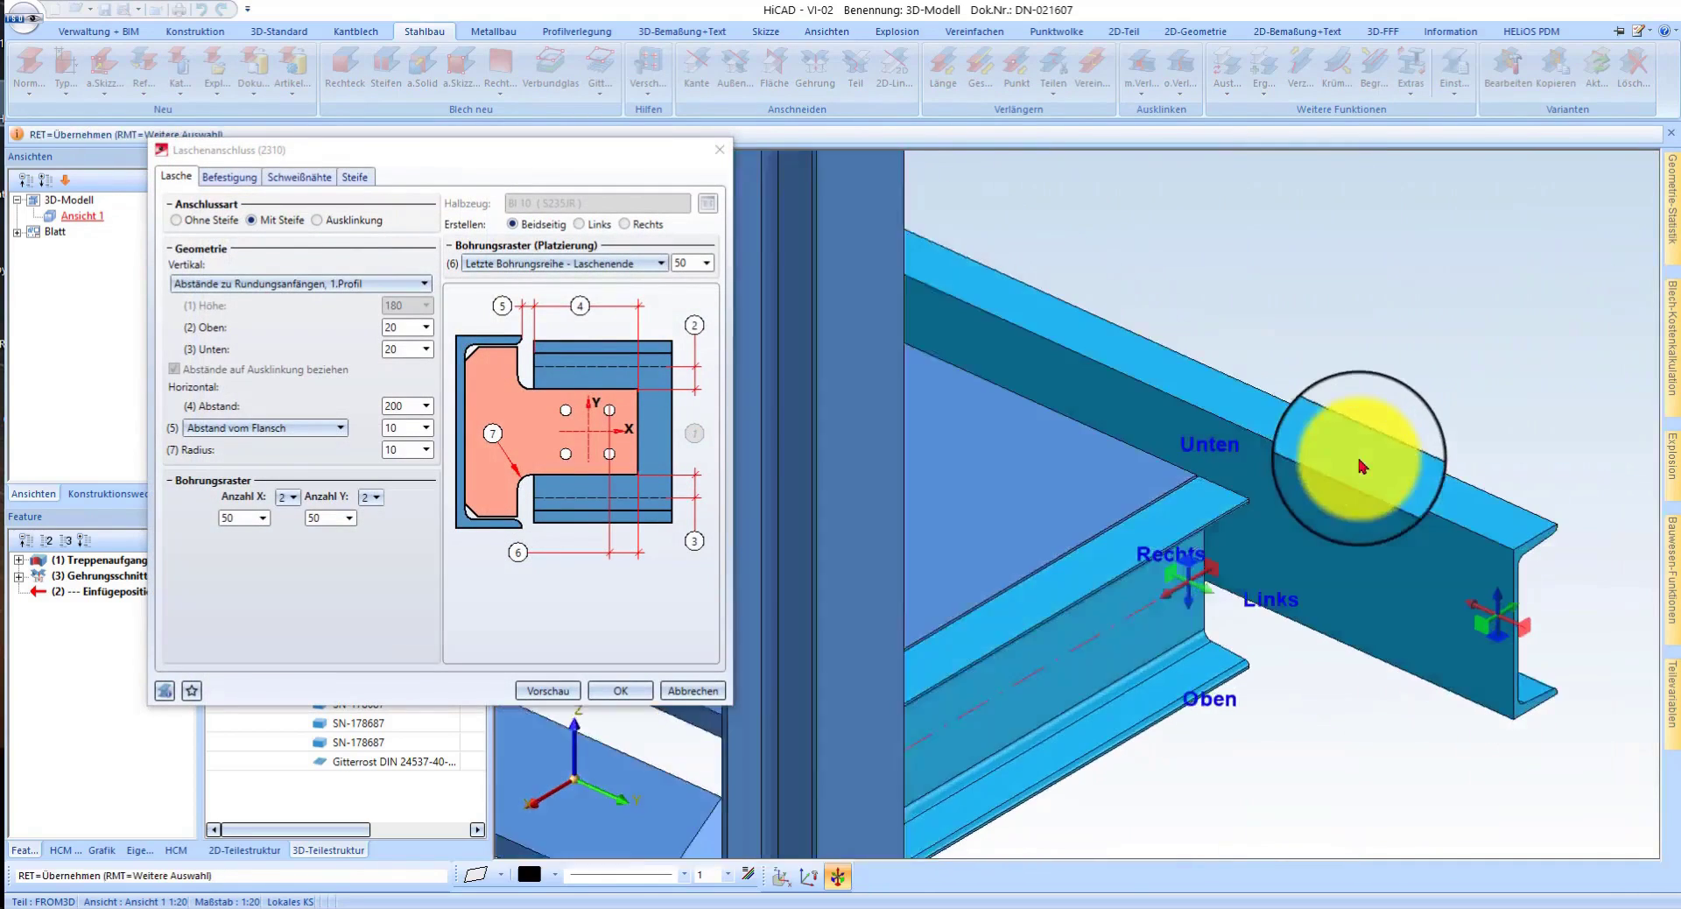
click(557, 691)
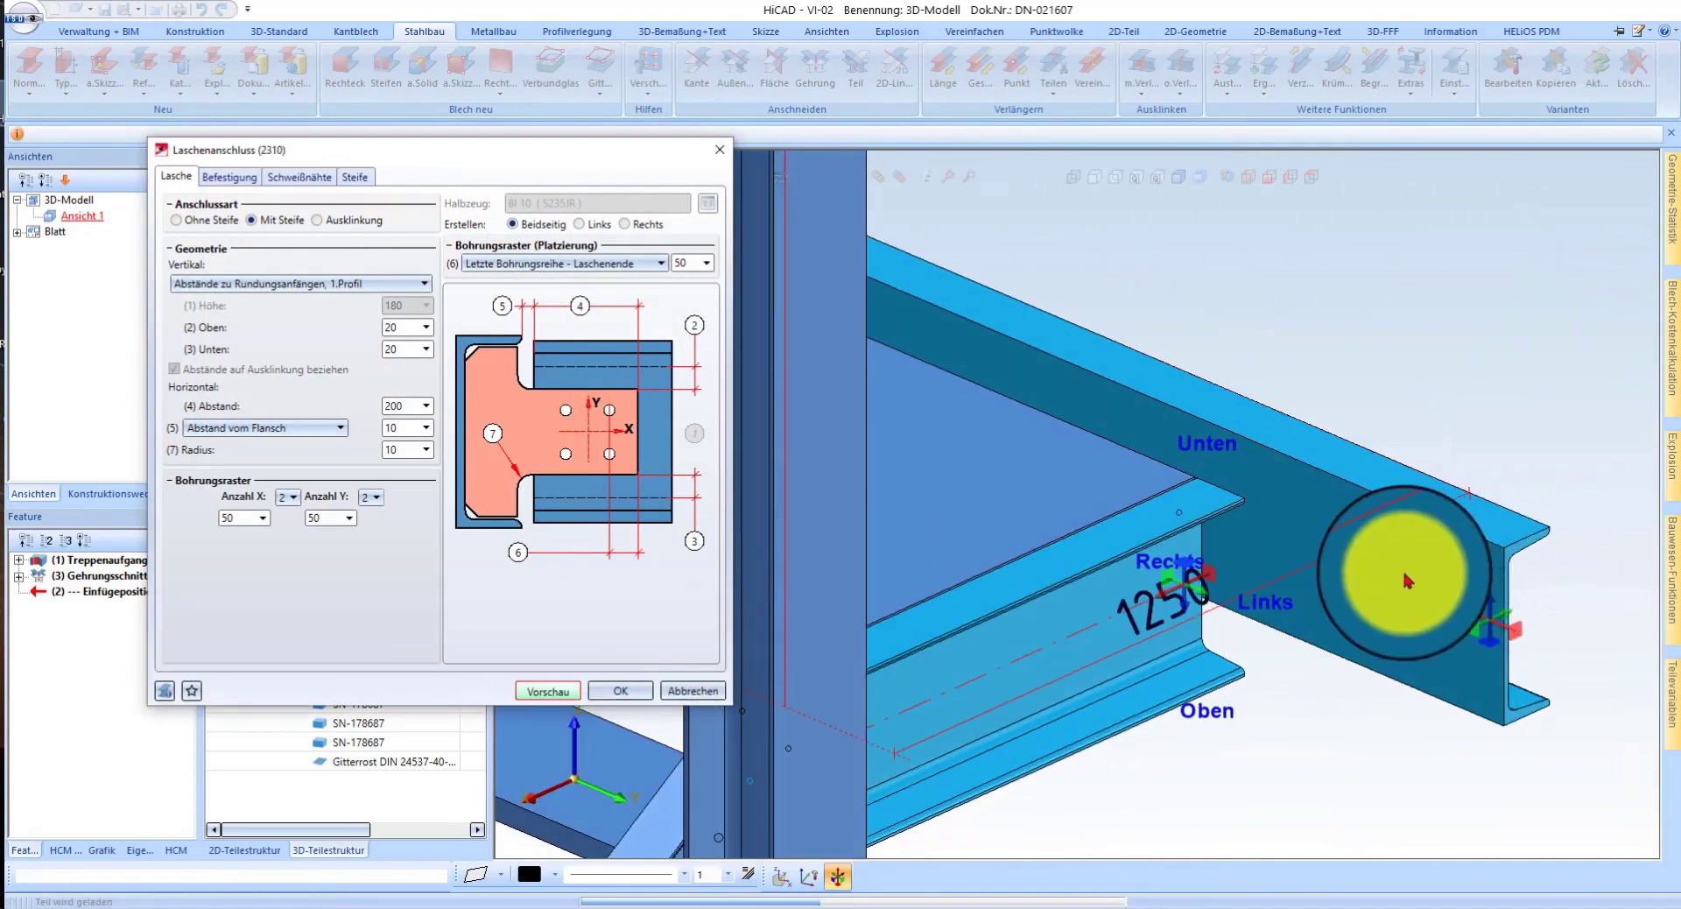
scroll(1305, 604, up, 3)
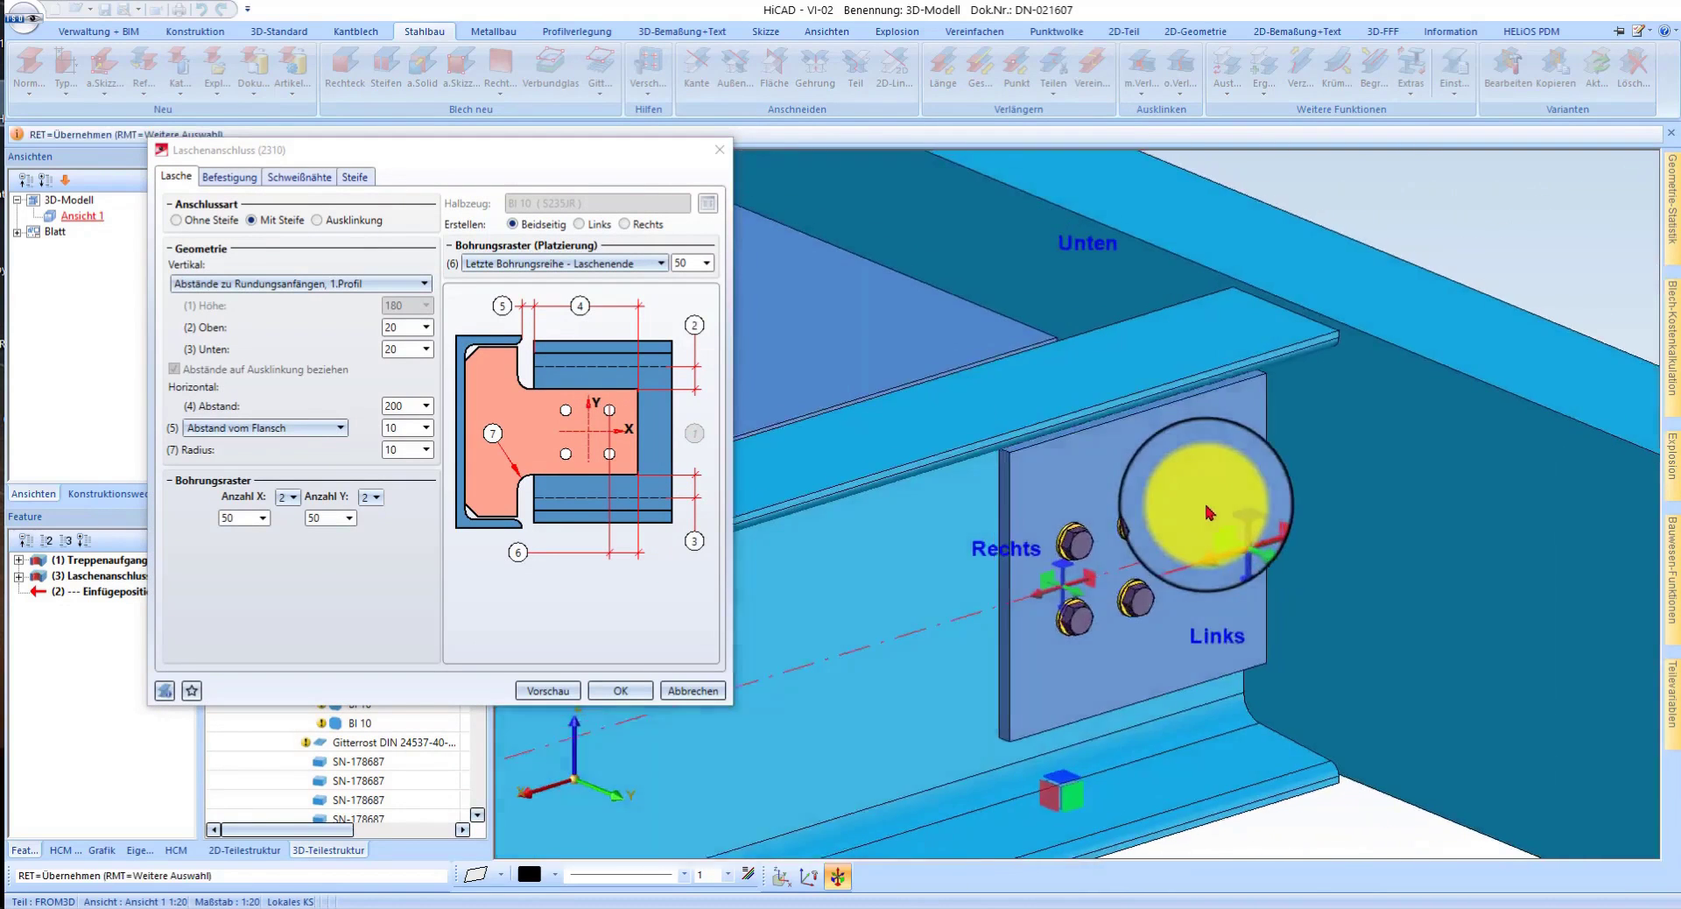
mouse_move(1210, 501)
middle_down()
mouse_move(1370, 525)
mouse_move(1333, 526)
middle_up()
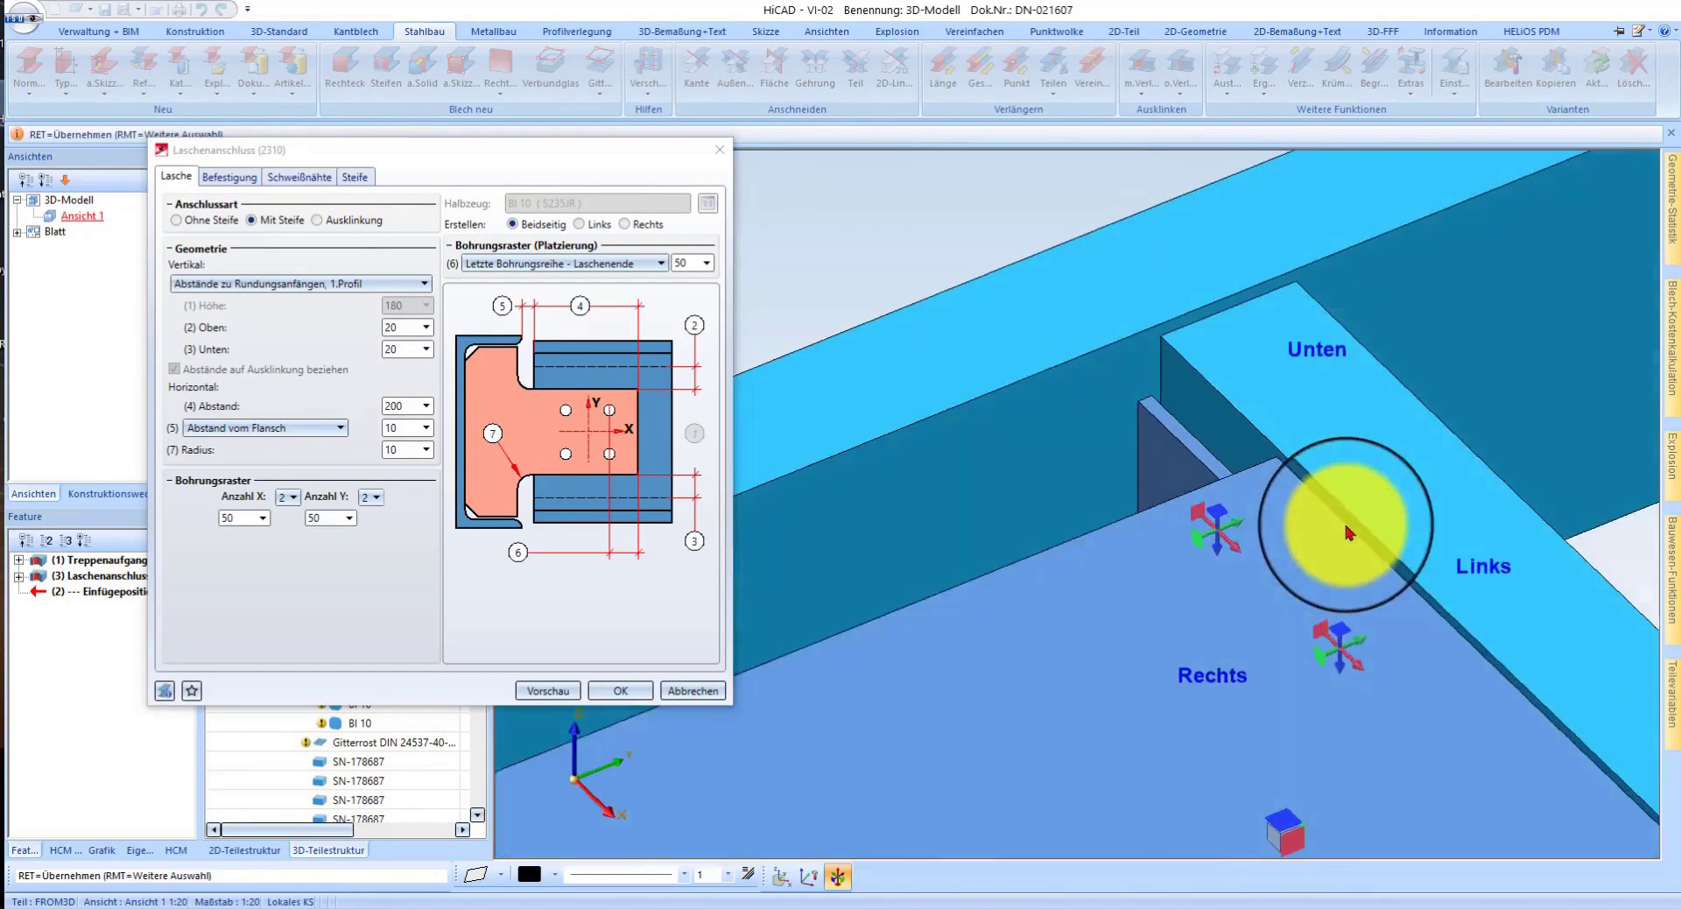
- Review the bolting and set the stiffened plate connection to Links (left side only), then apply it
click(242, 182)
click(176, 179)
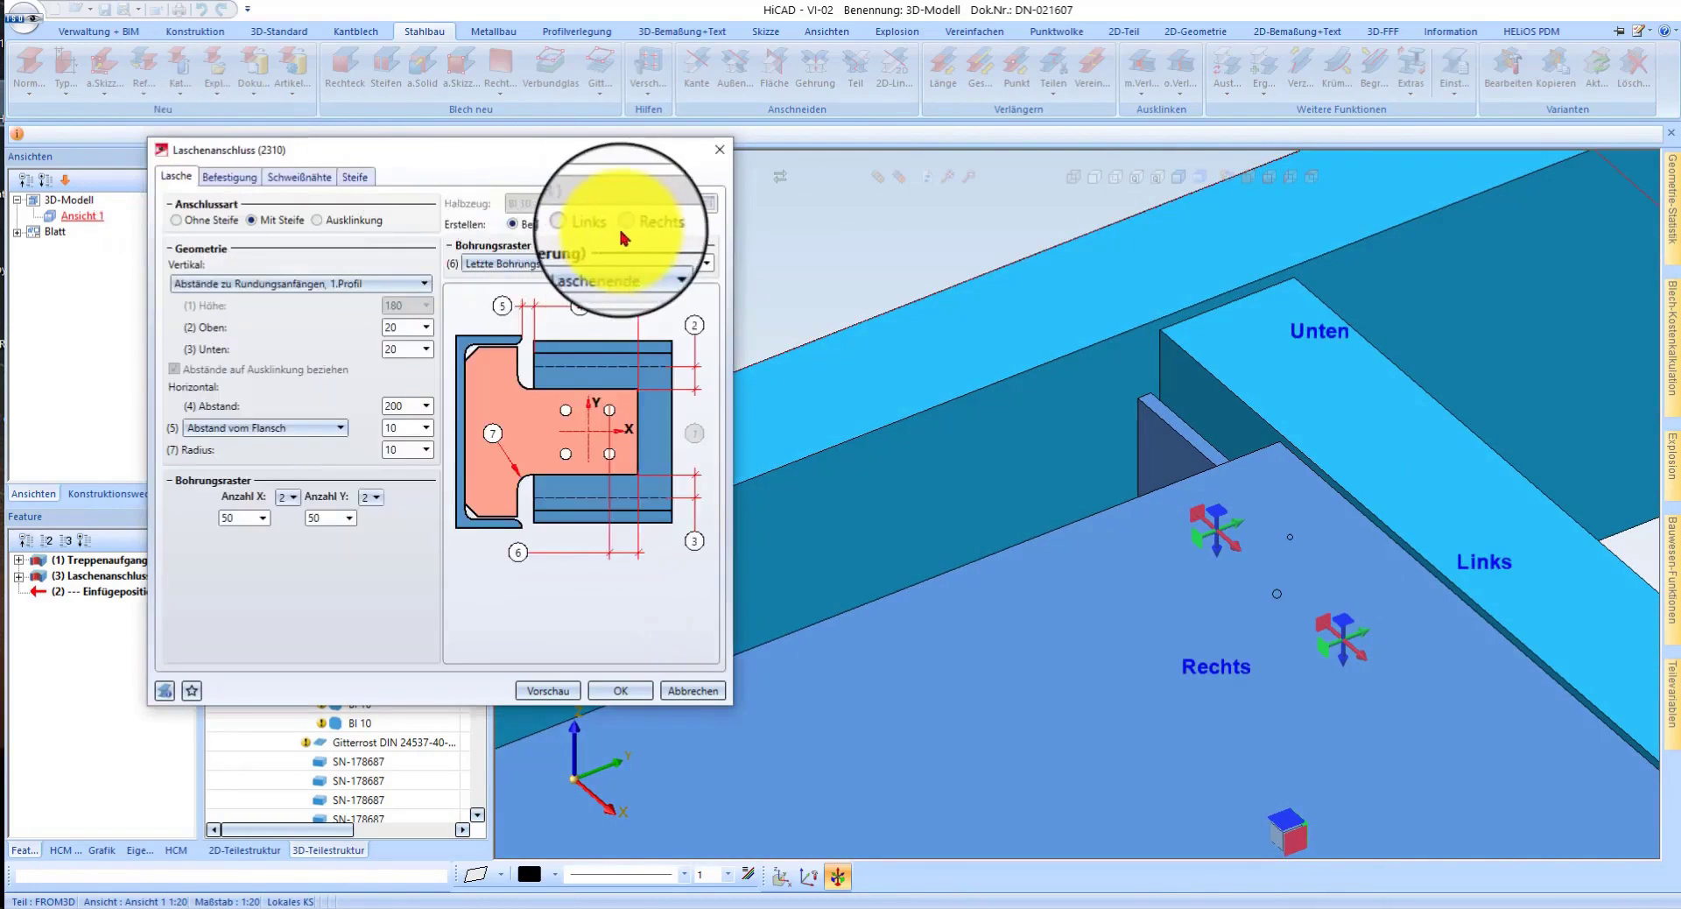
click(578, 224)
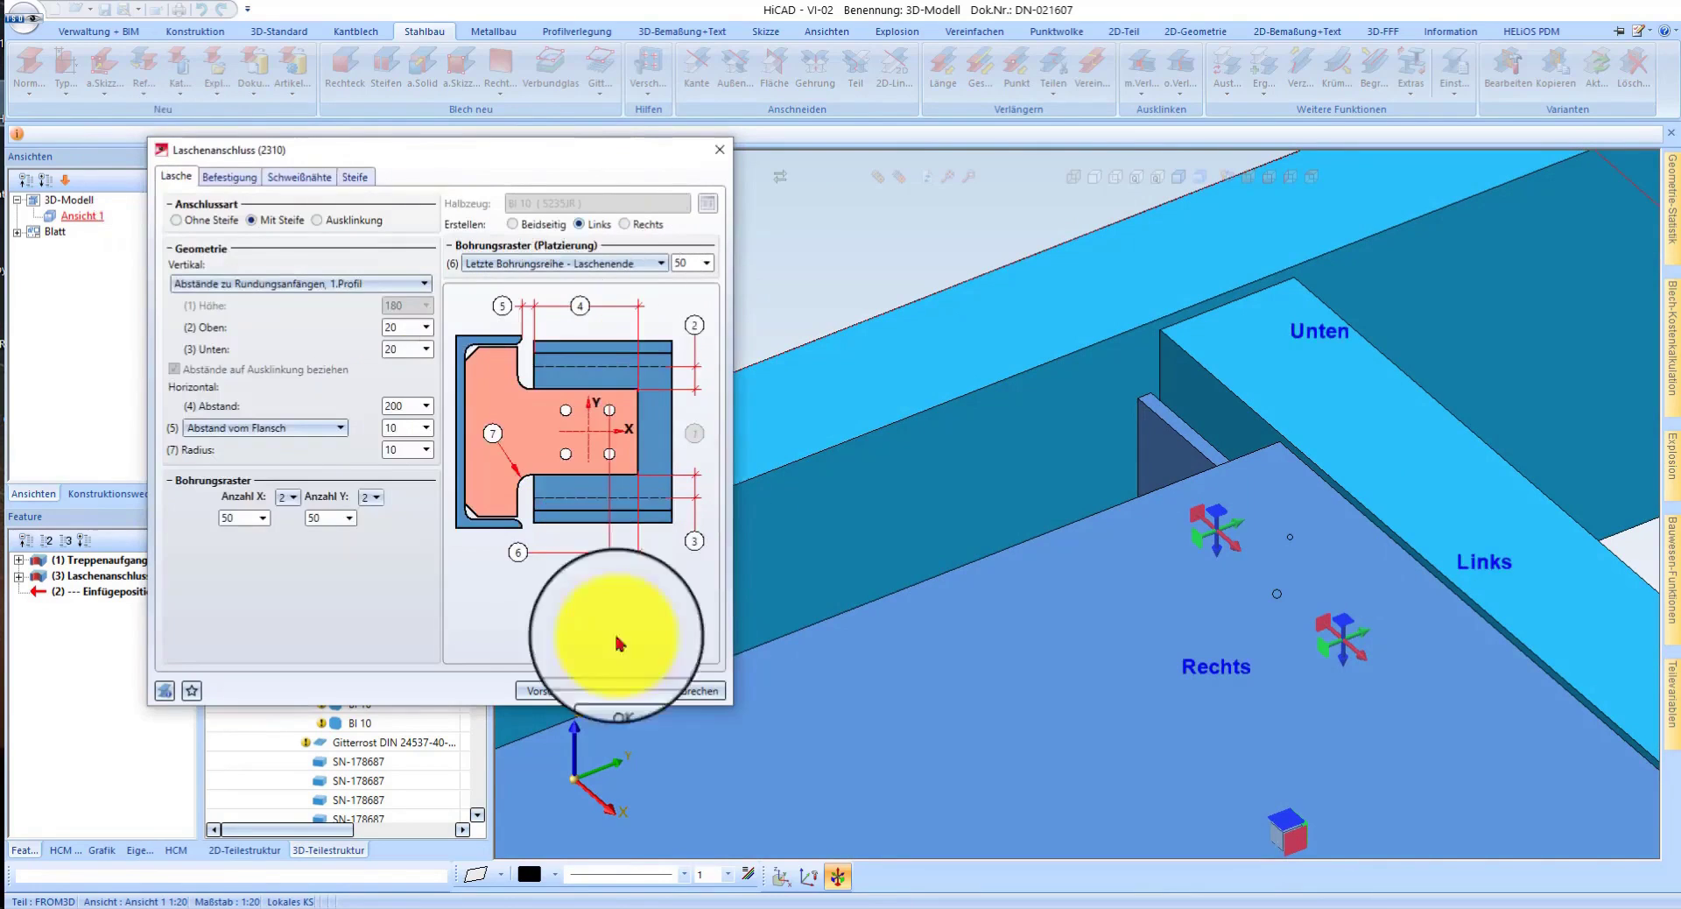
click(622, 691)
scroll(1230, 529, up, 3)
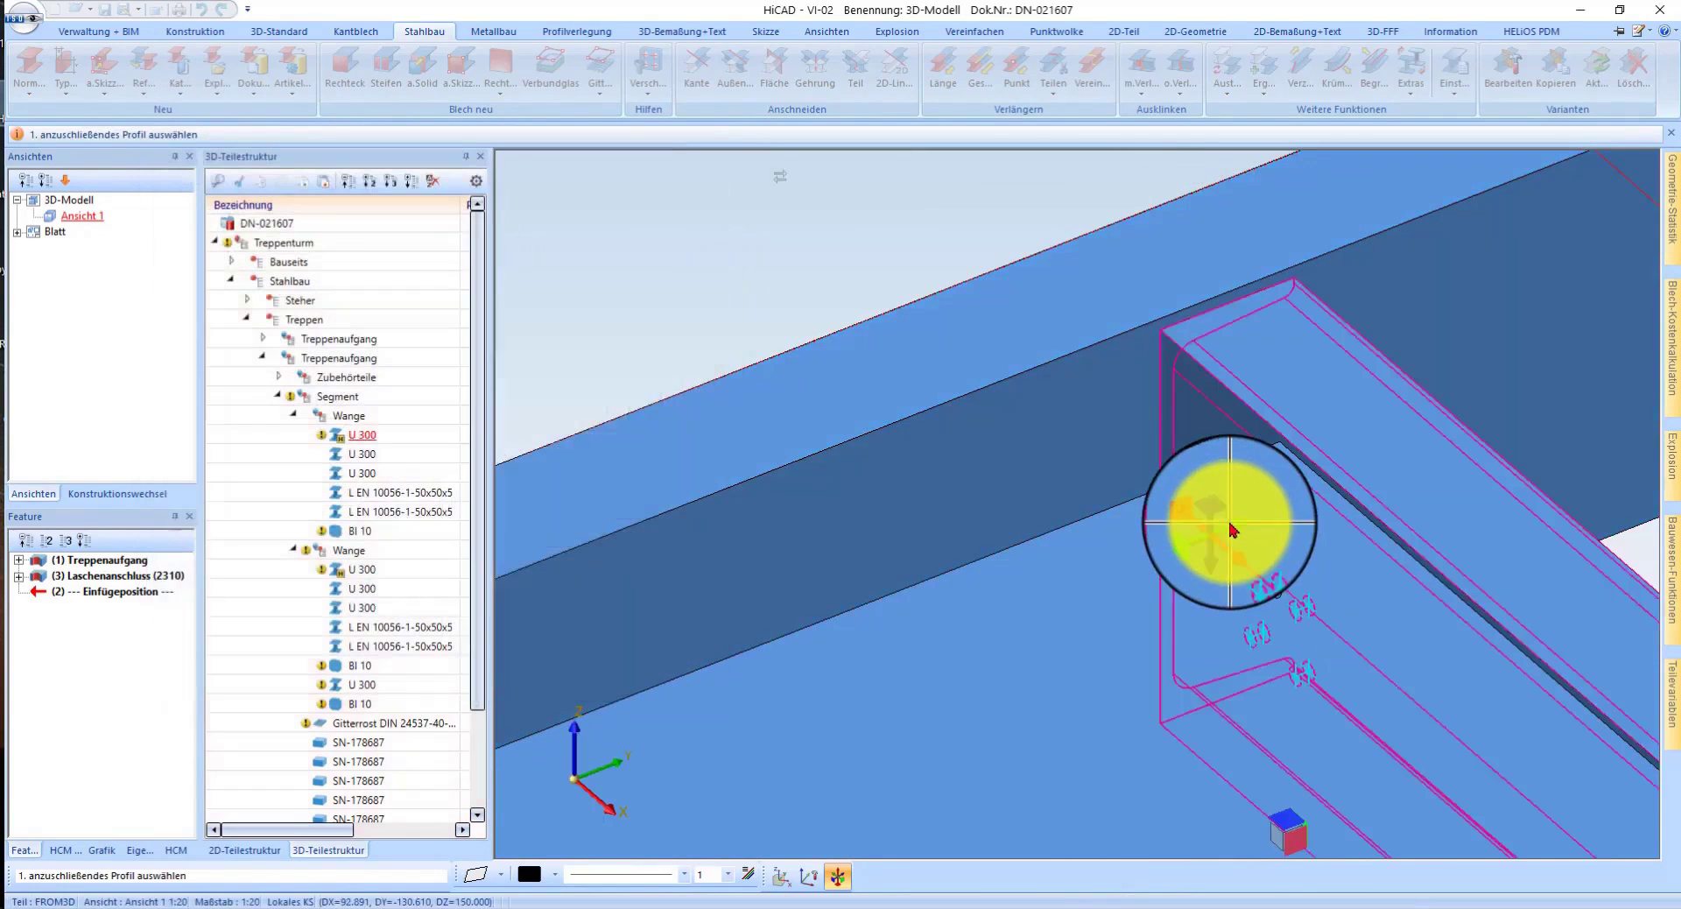
scroll(1230, 530, down, 2)
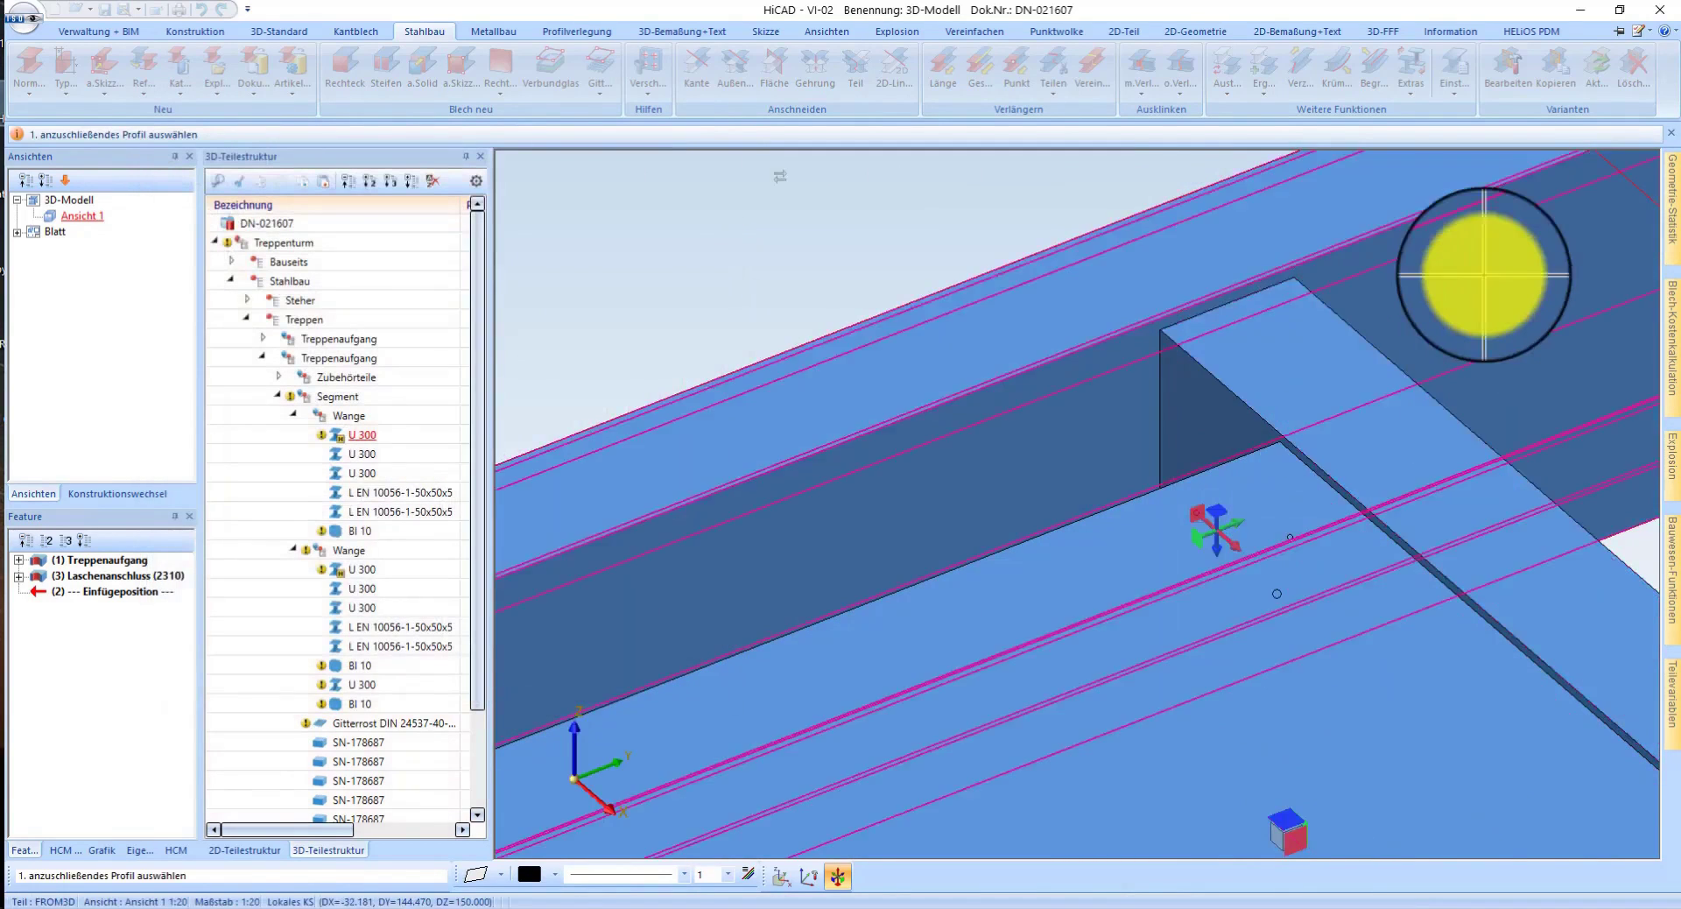
scroll(1270, 525, down, 2)
scroll(1266, 619, up, 3)
- Pick the next stair profile and finish the plate connection command
click(1247, 617)
mouse_move(1163, 583)
middle_down()
mouse_move(1099, 601)
mouse_move(1069, 589)
mouse_move(1075, 611)
middle_up()
key(Return)
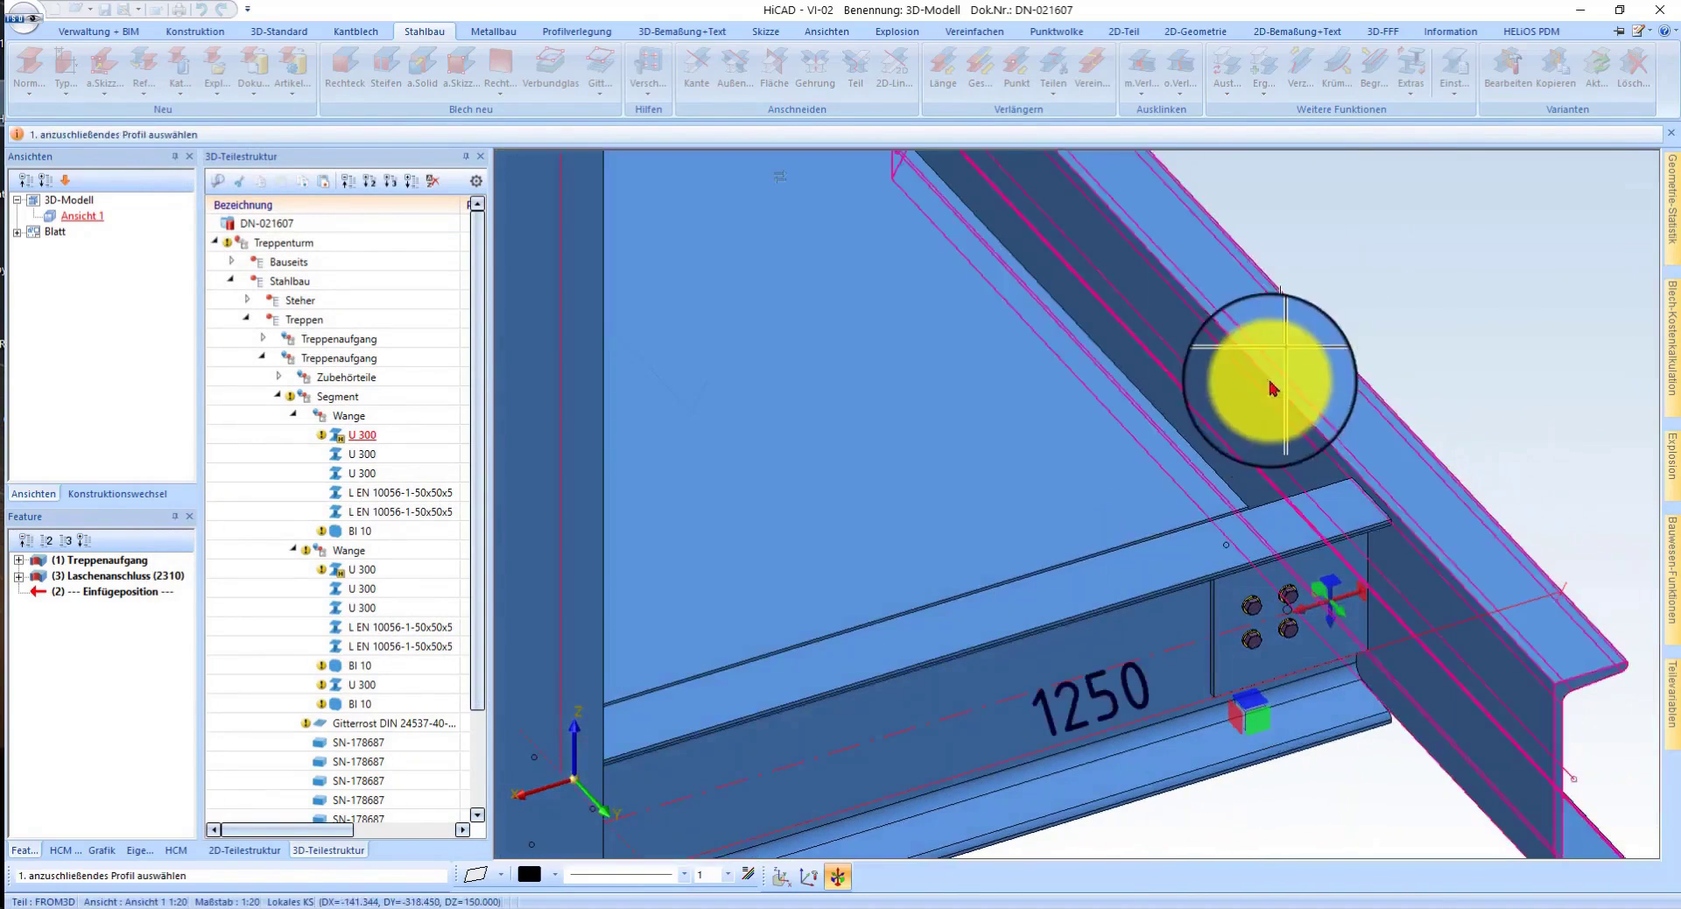
scroll(1253, 430, up, 2)
scroll(1139, 490, up, 2)
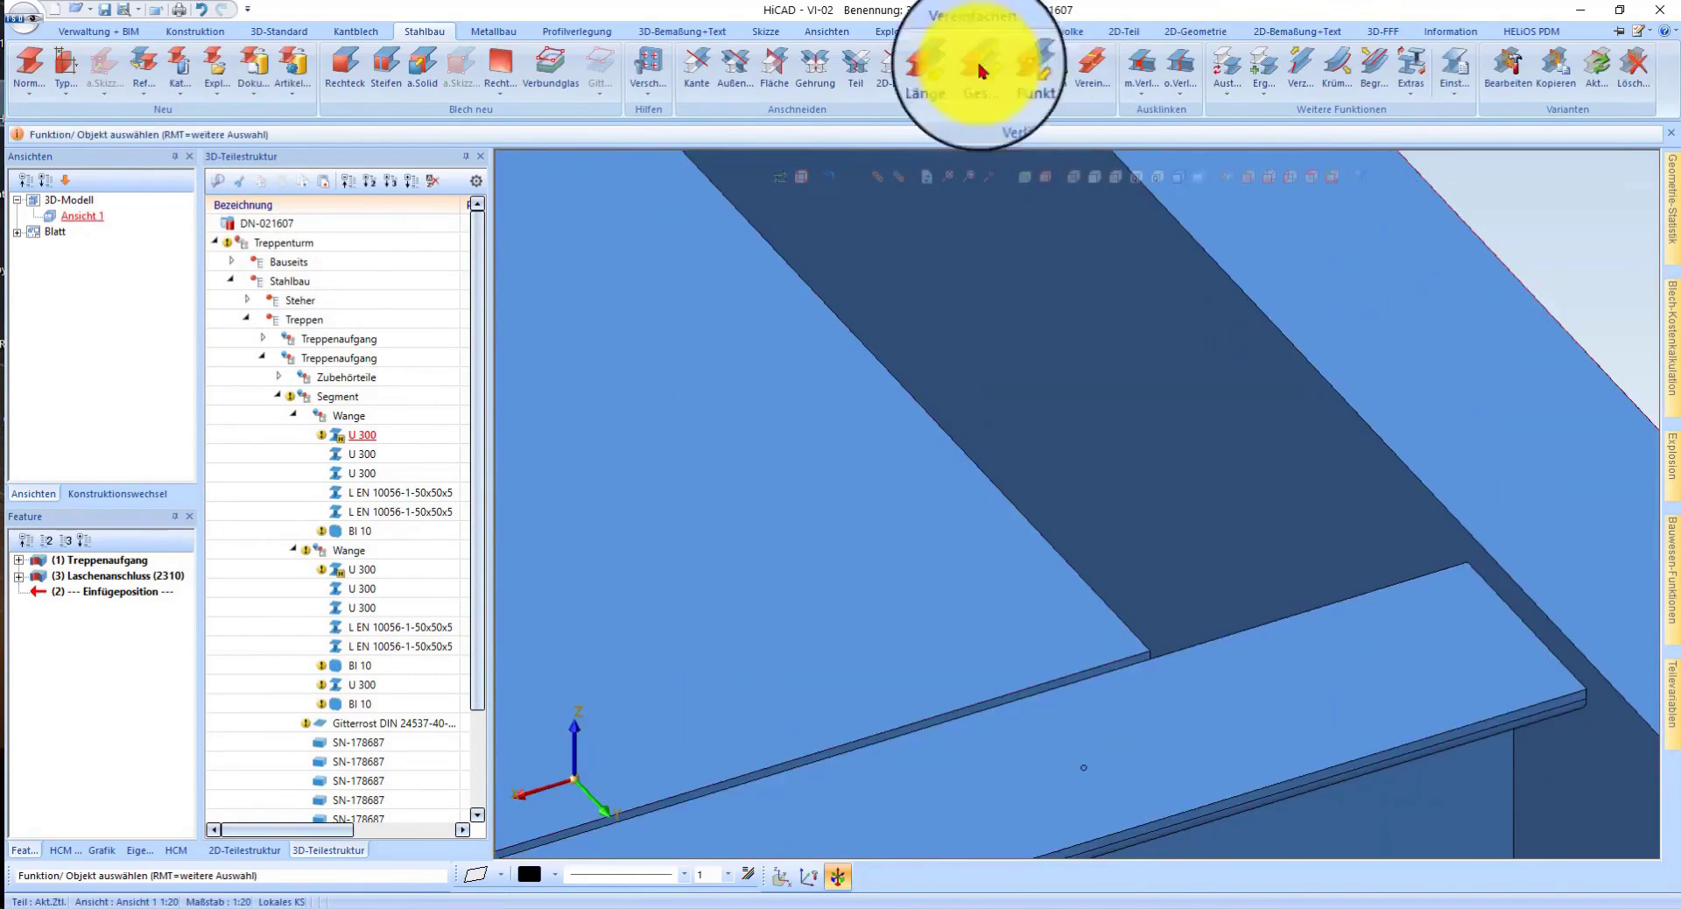
- Extend the landing grating sheet from a start point to the beam edge with Verlängern
scroll(911, 56, up, 2)
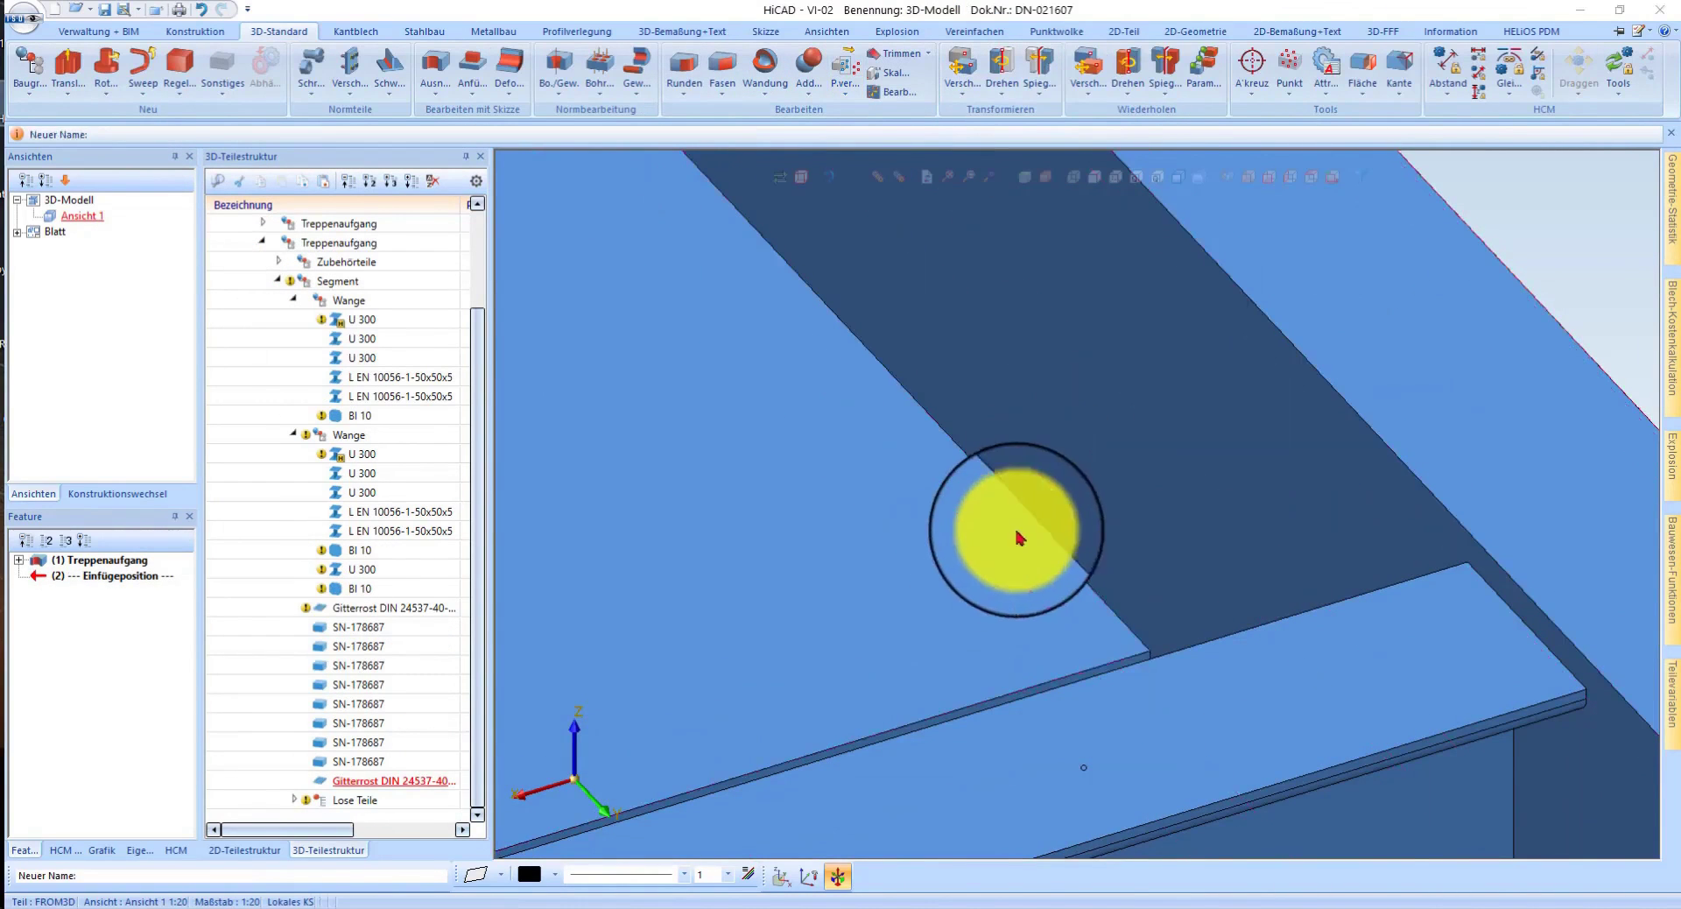
right_click(1018, 538)
click(1062, 601)
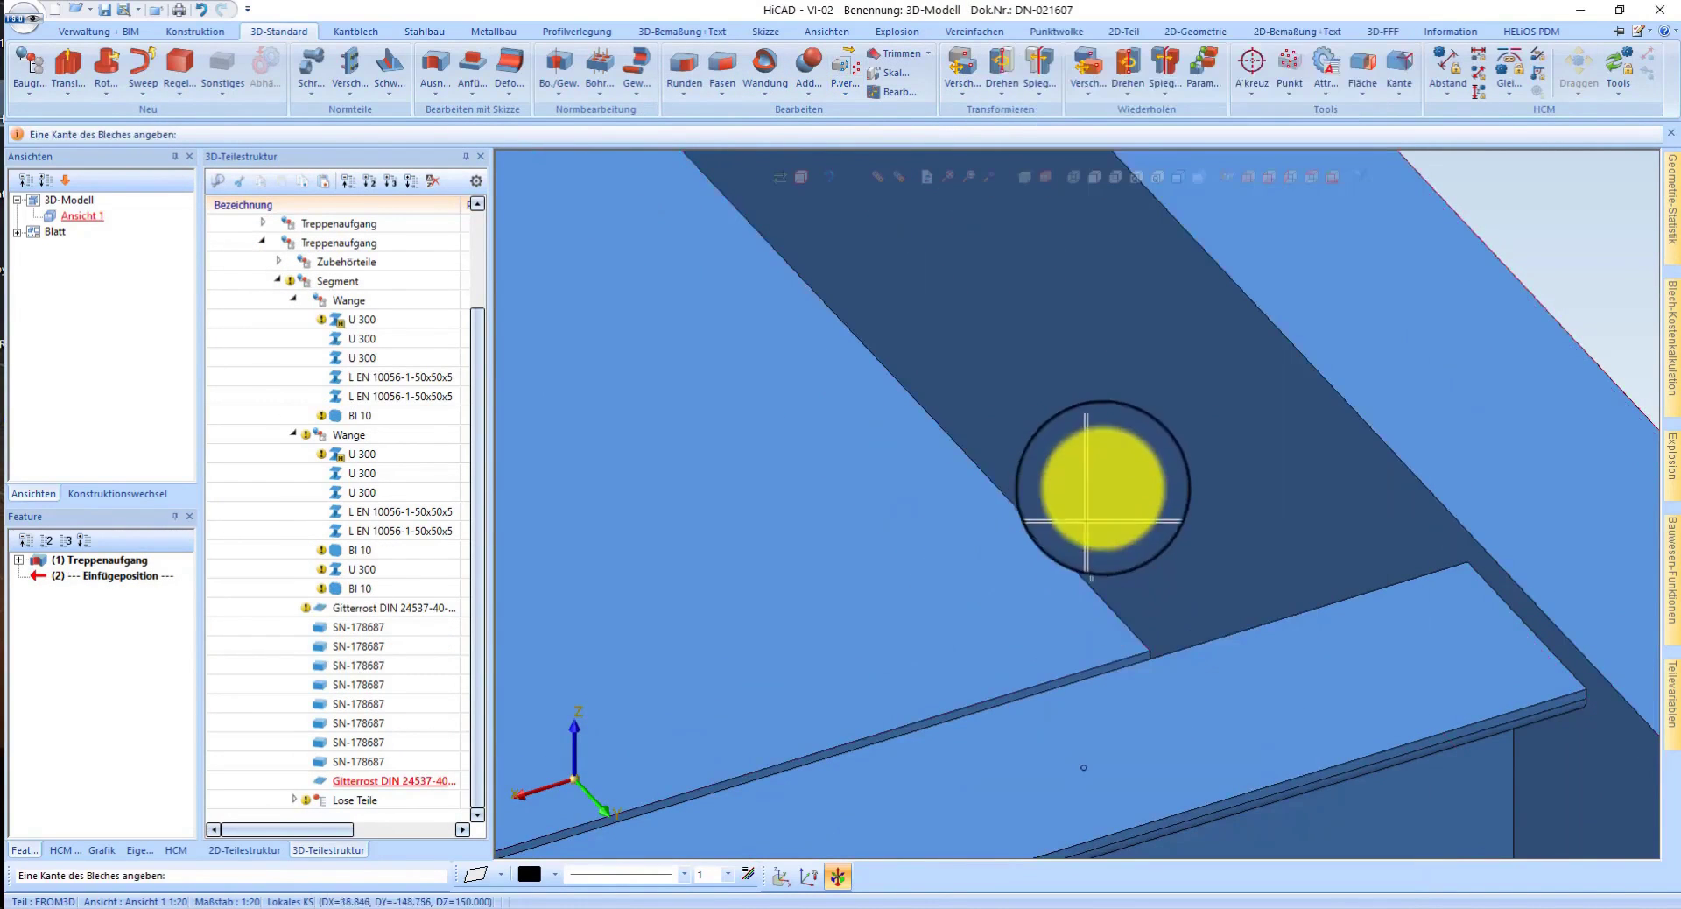
right_click(1061, 563)
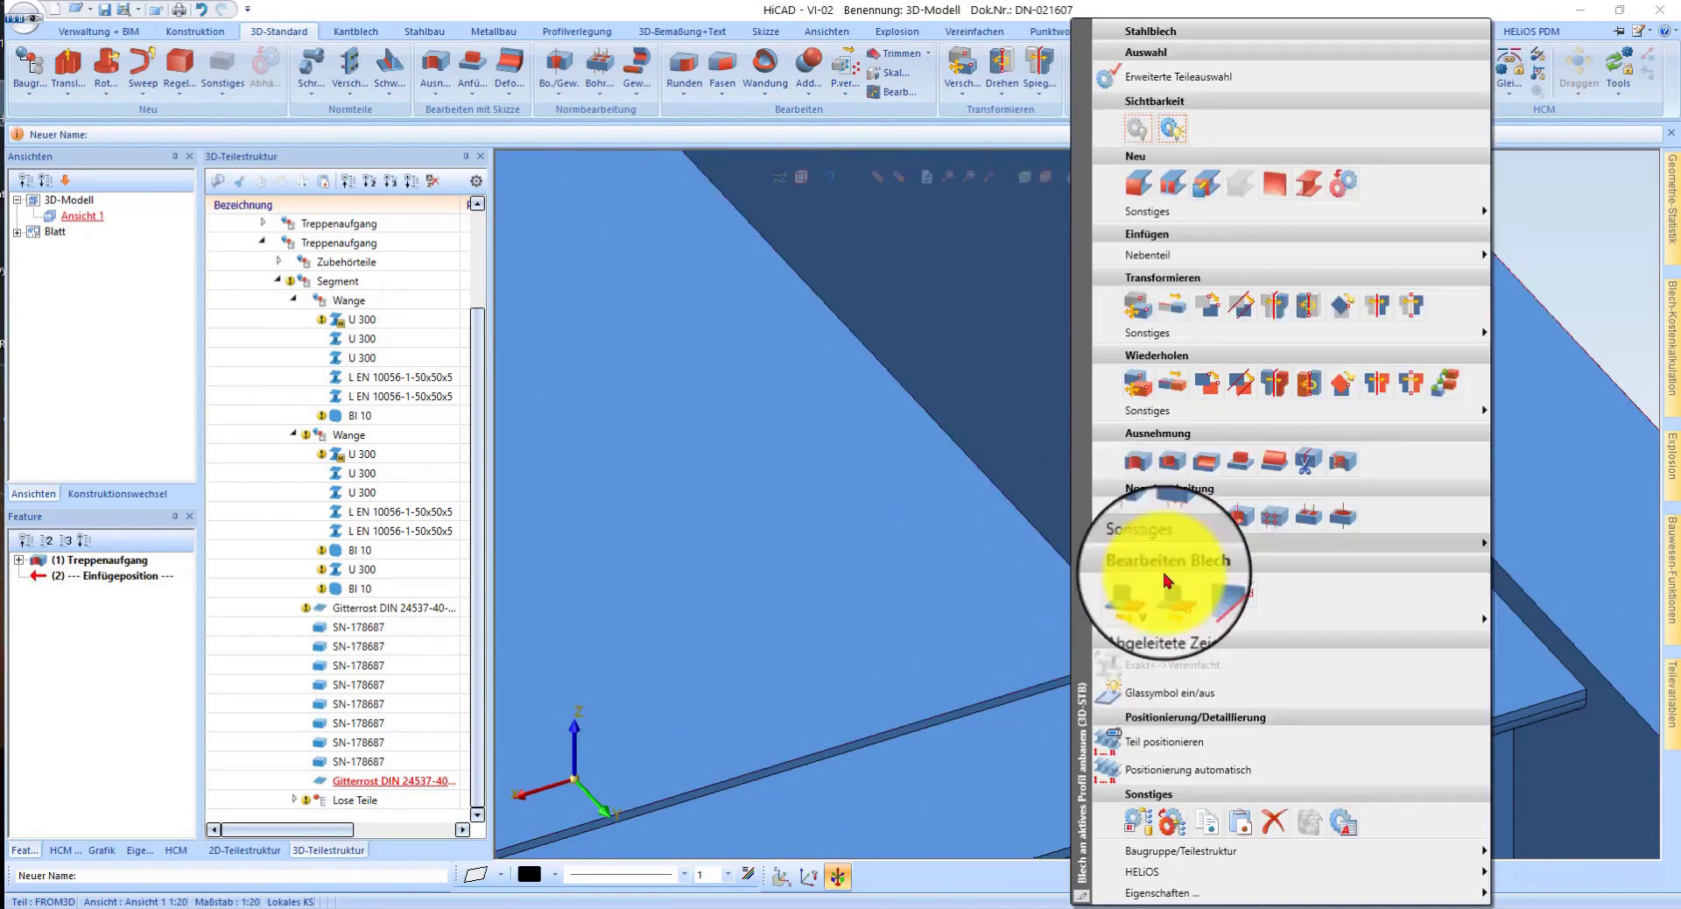
click(1122, 604)
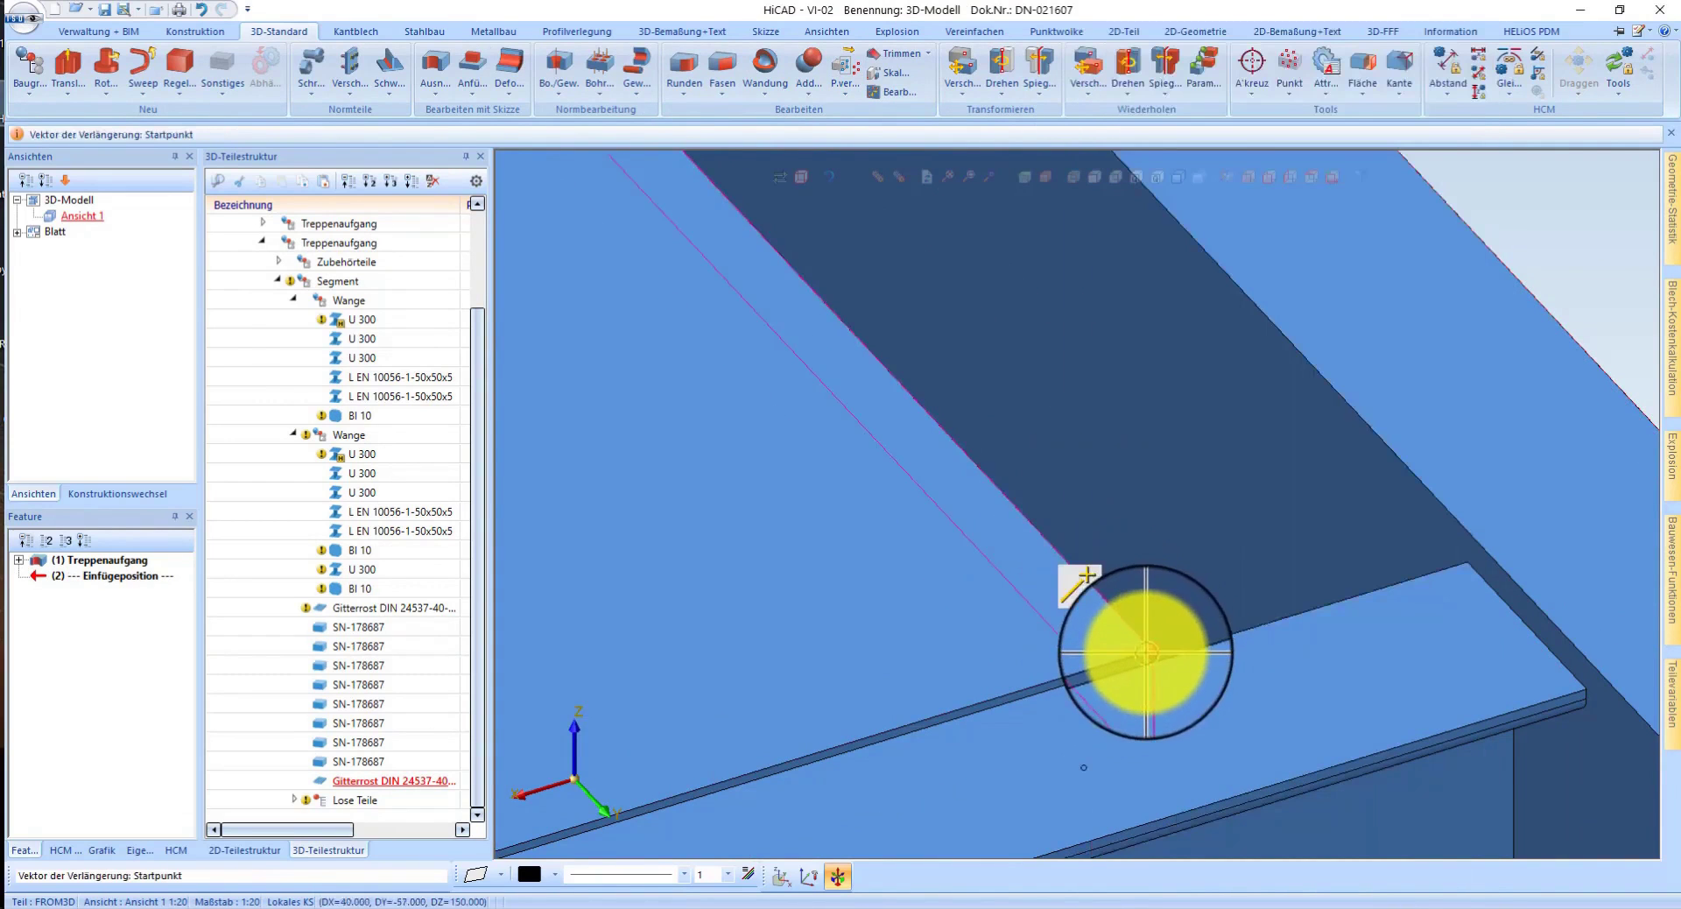
click(1146, 652)
scroll(1165, 613, down, 3)
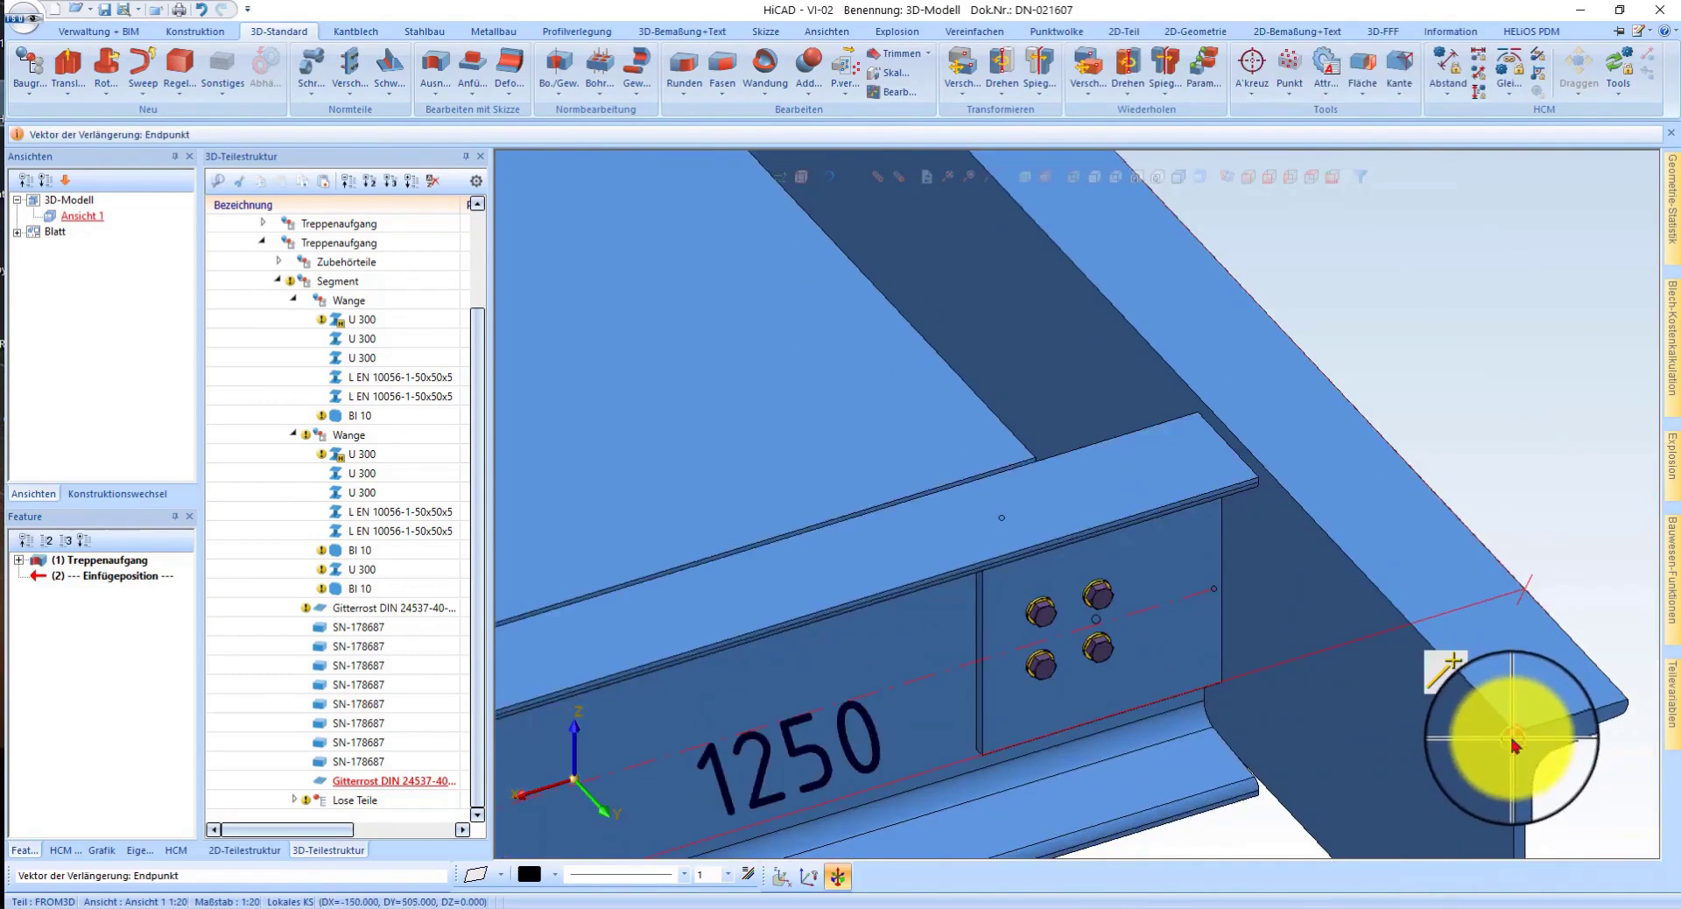
click(1515, 743)
scroll(1174, 395, up, 5)
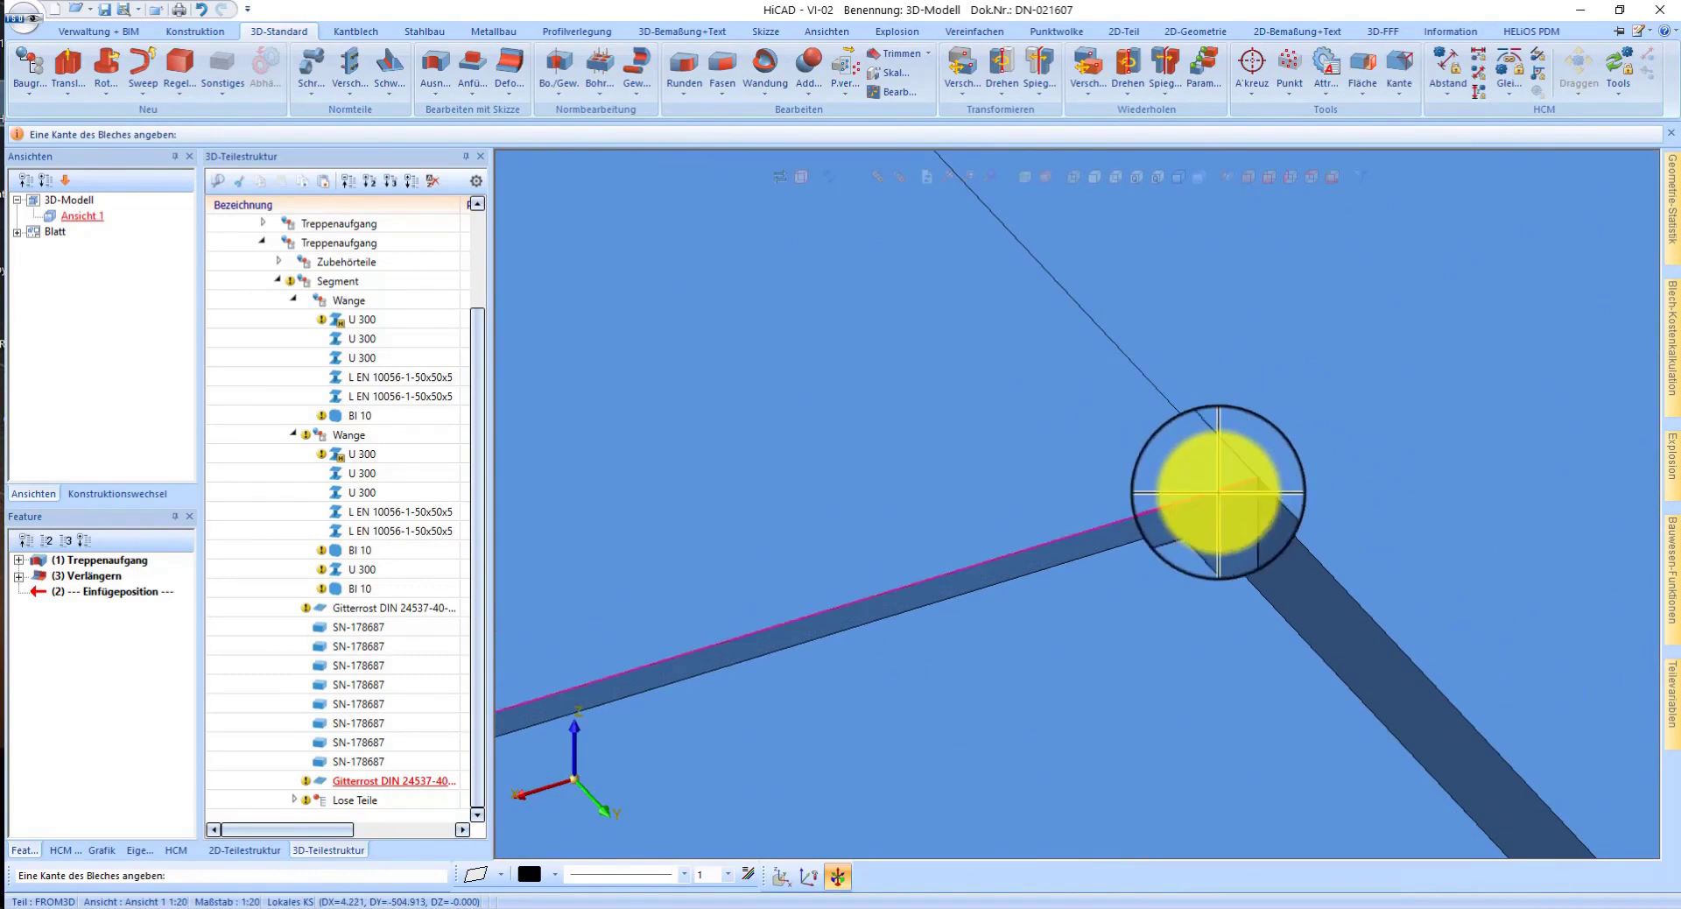
- Extend another edge of the grating sheet by 150 so it reaches the beams
right_click(1182, 467)
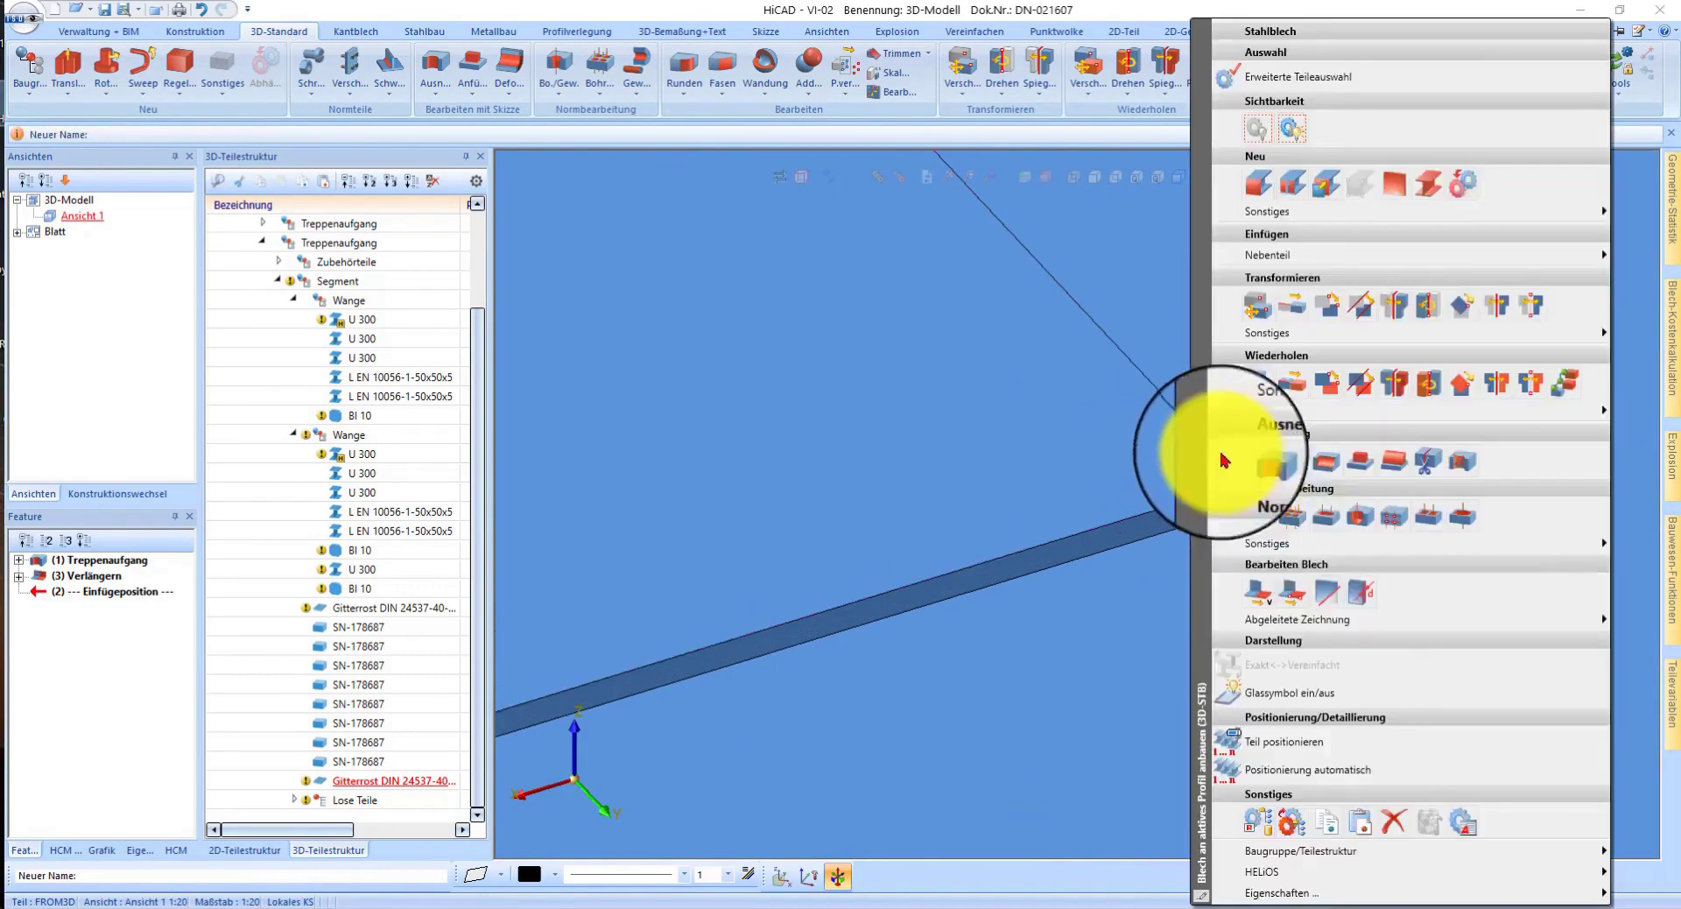
click(1178, 412)
click(1274, 472)
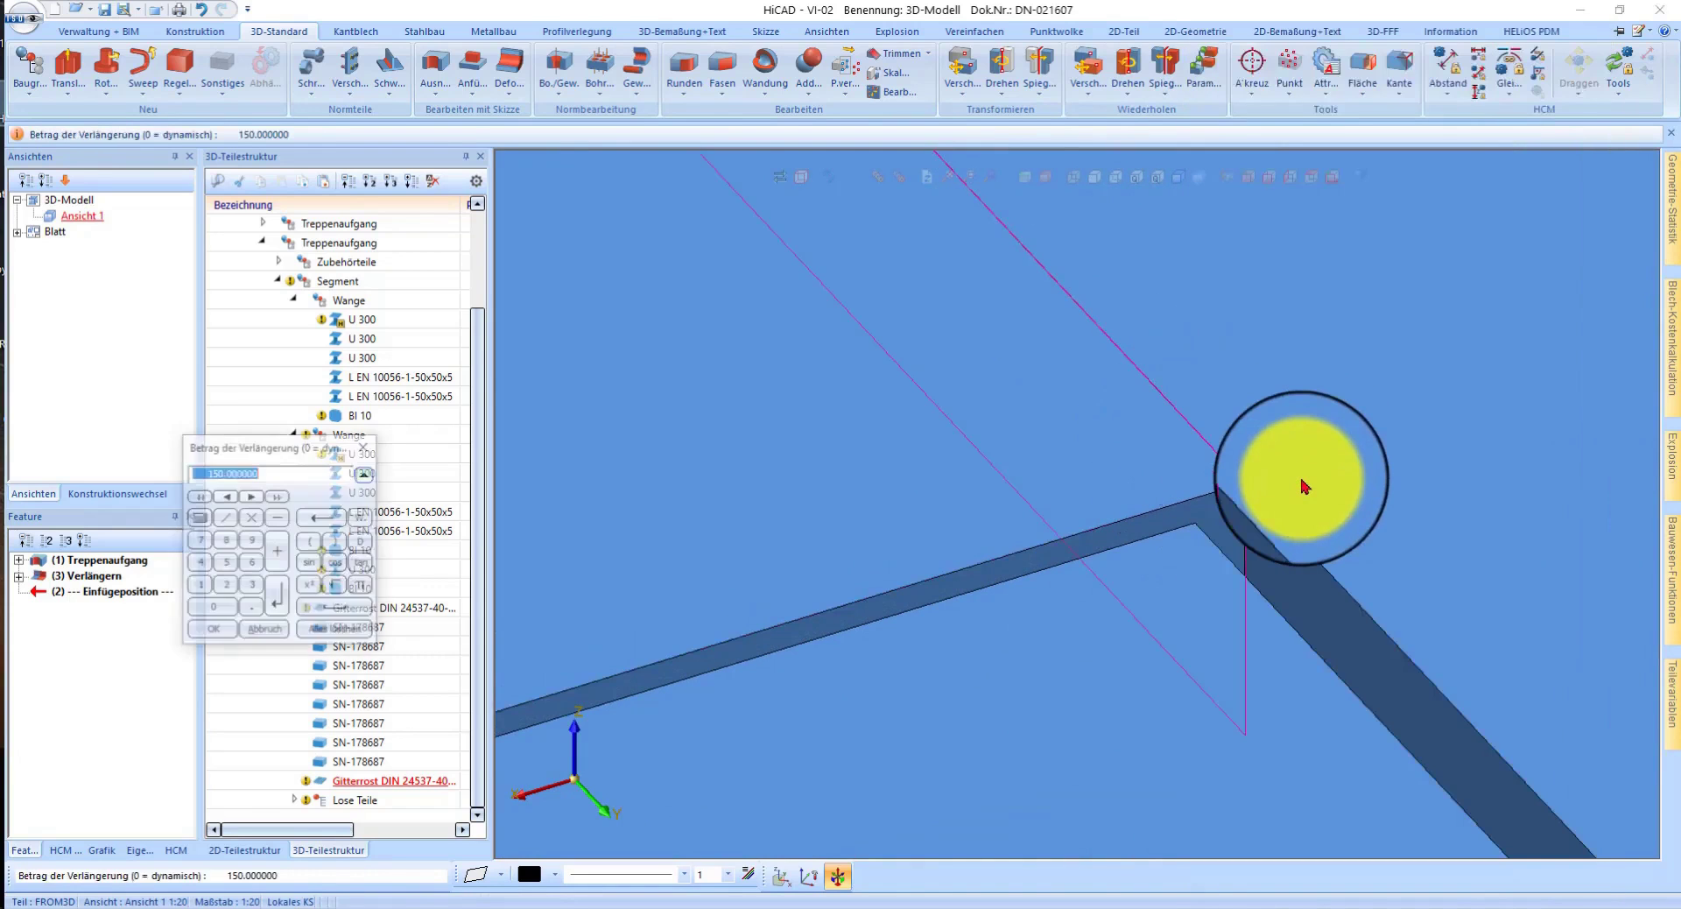
key(Return)
scroll(1093, 708, down, 3)
middle_click(1392, 717)
scroll(1284, 604, down, 2)
scroll(1127, 446, down, 2)
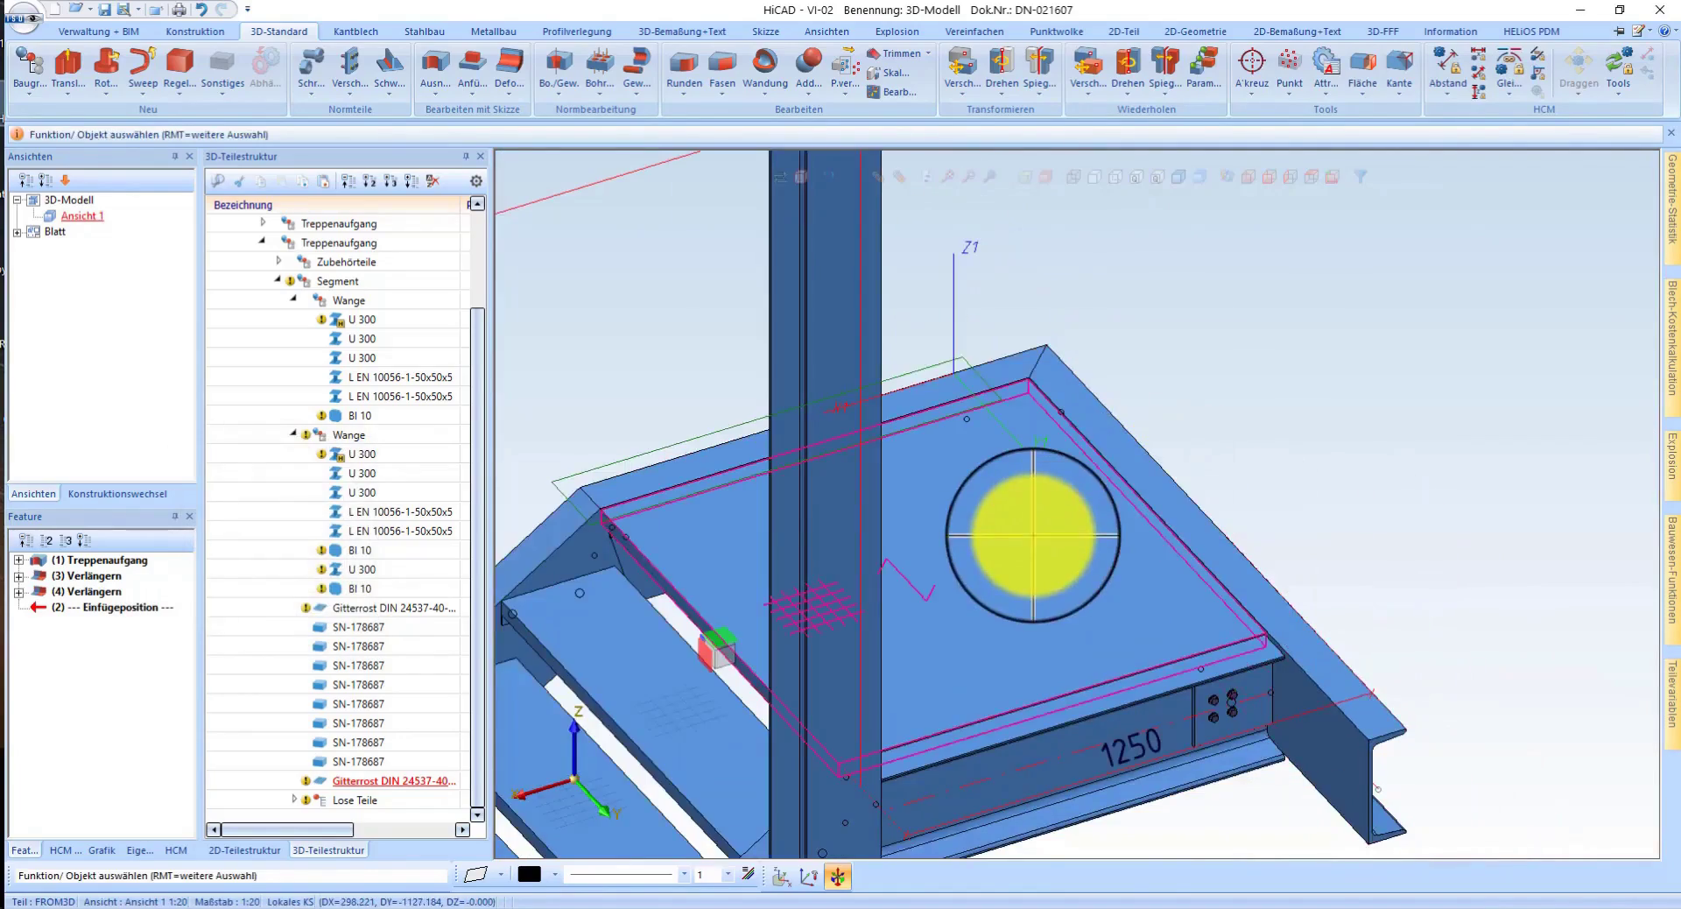
scroll(1111, 533, down, 1)
scroll(1122, 514, down, 1)
scroll(1133, 379, down, 1)
- Zoom around the stair model and bring up the Bauwesen-Funktionen panel from the right docking bar
scroll(1033, 536, down, 2)
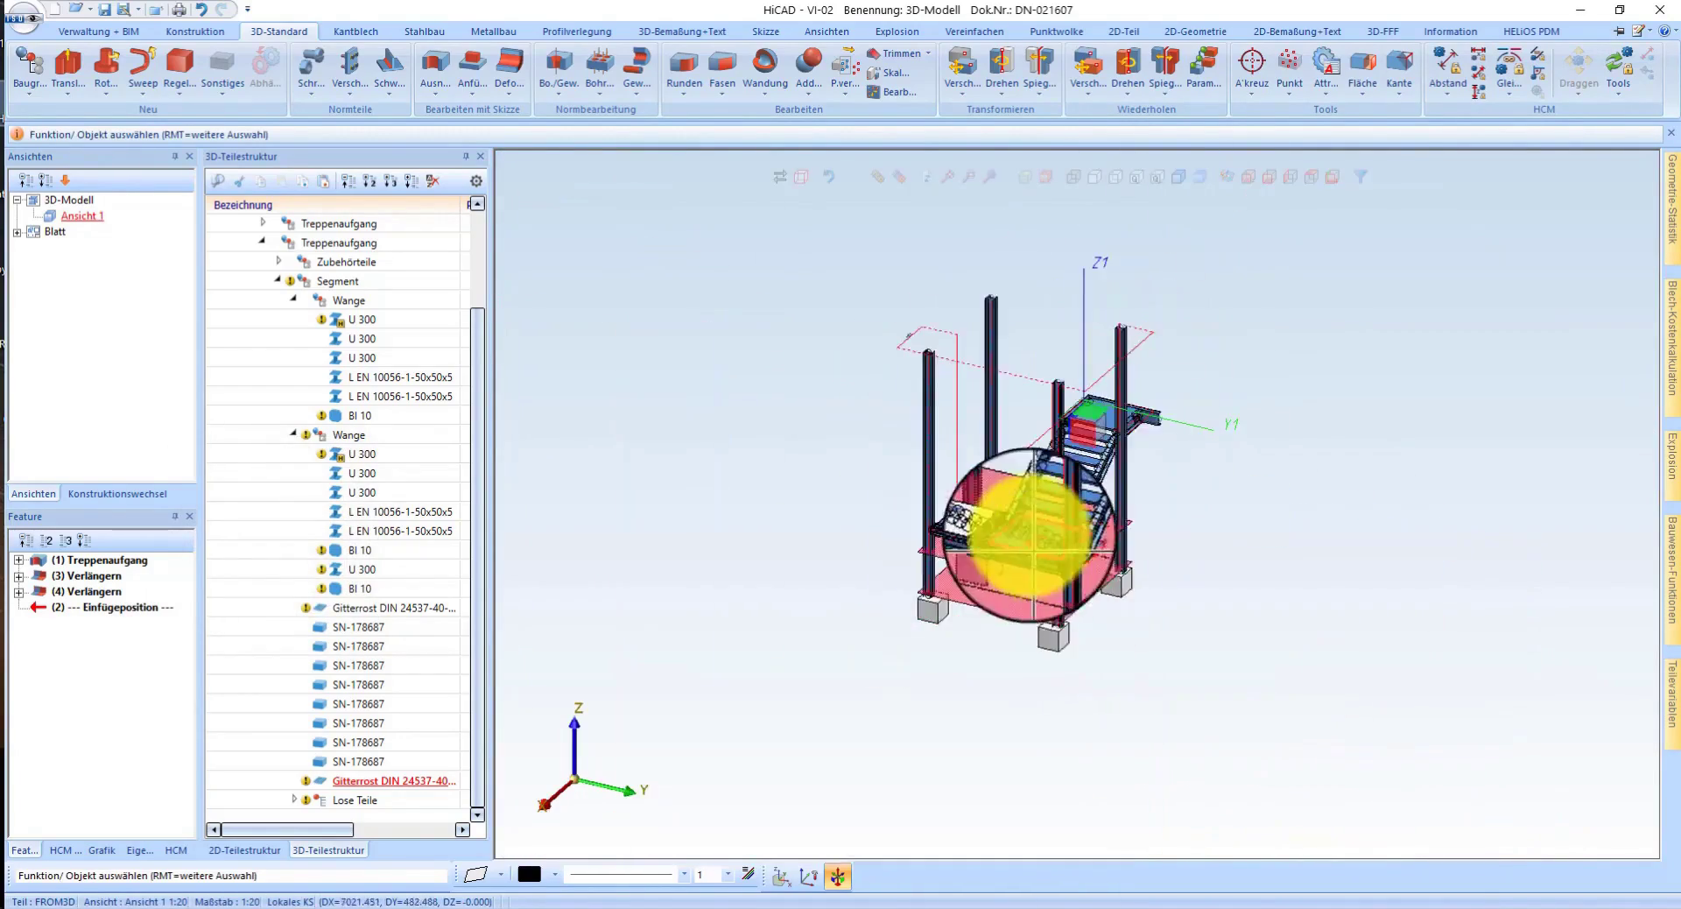
scroll(1033, 536, up, 4)
scroll(1069, 544, down, 2)
scroll(1185, 499, down, 2)
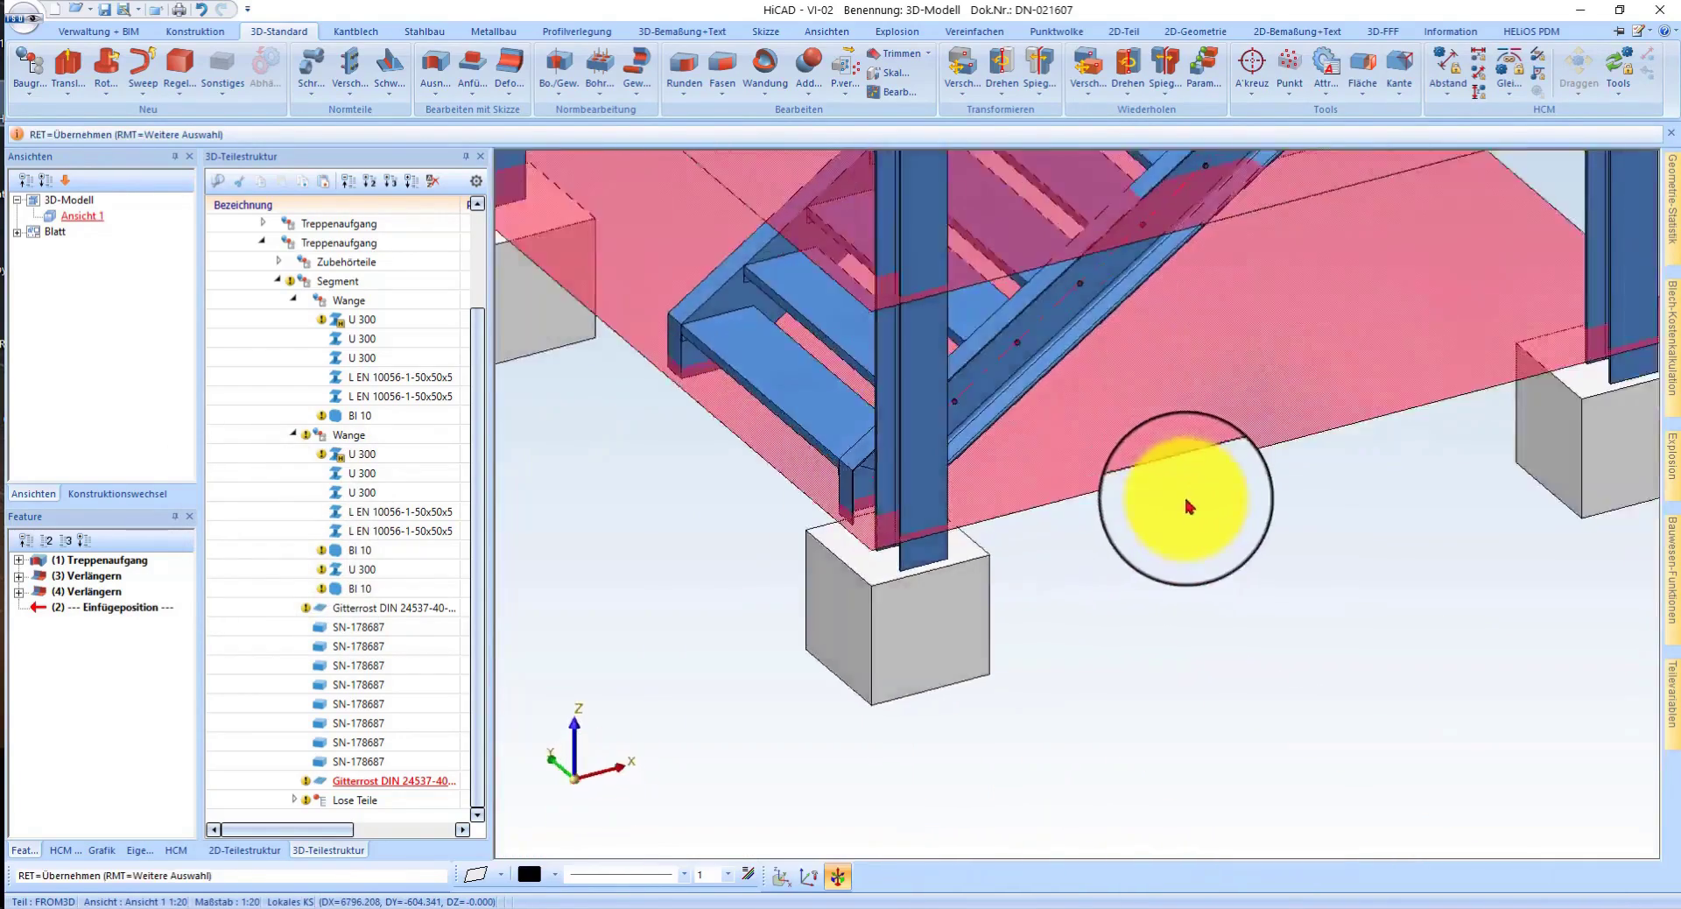
scroll(1142, 582, down, 1)
scroll(1117, 490, down, 2)
scroll(1117, 491, up, 2)
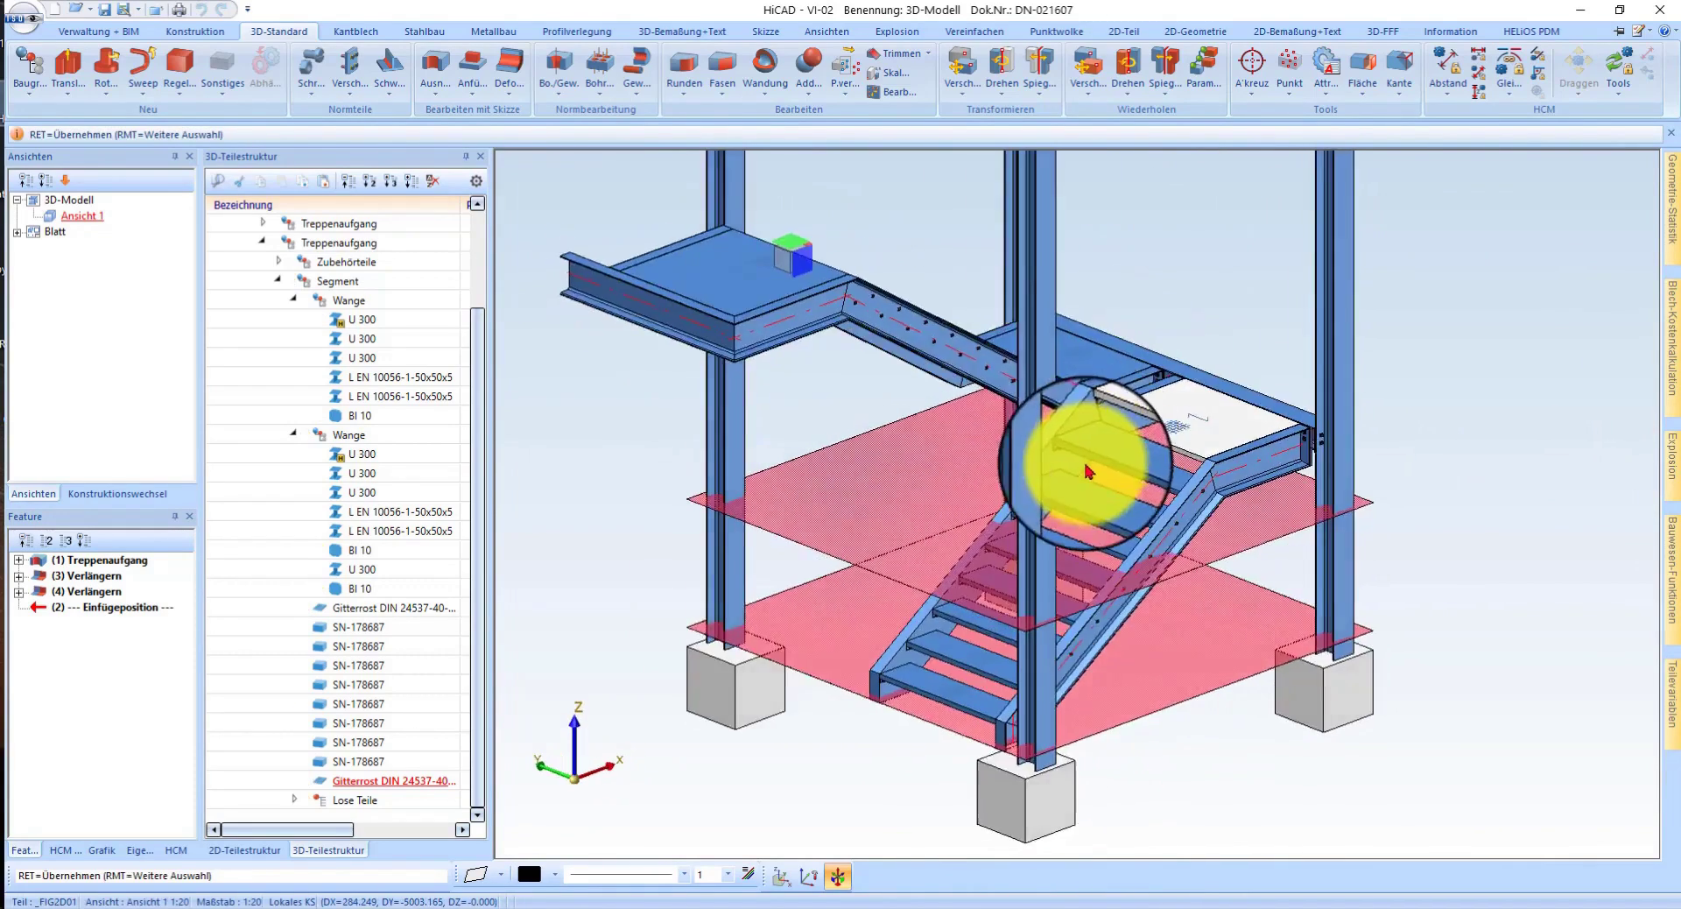
scroll(1121, 340, up, 4)
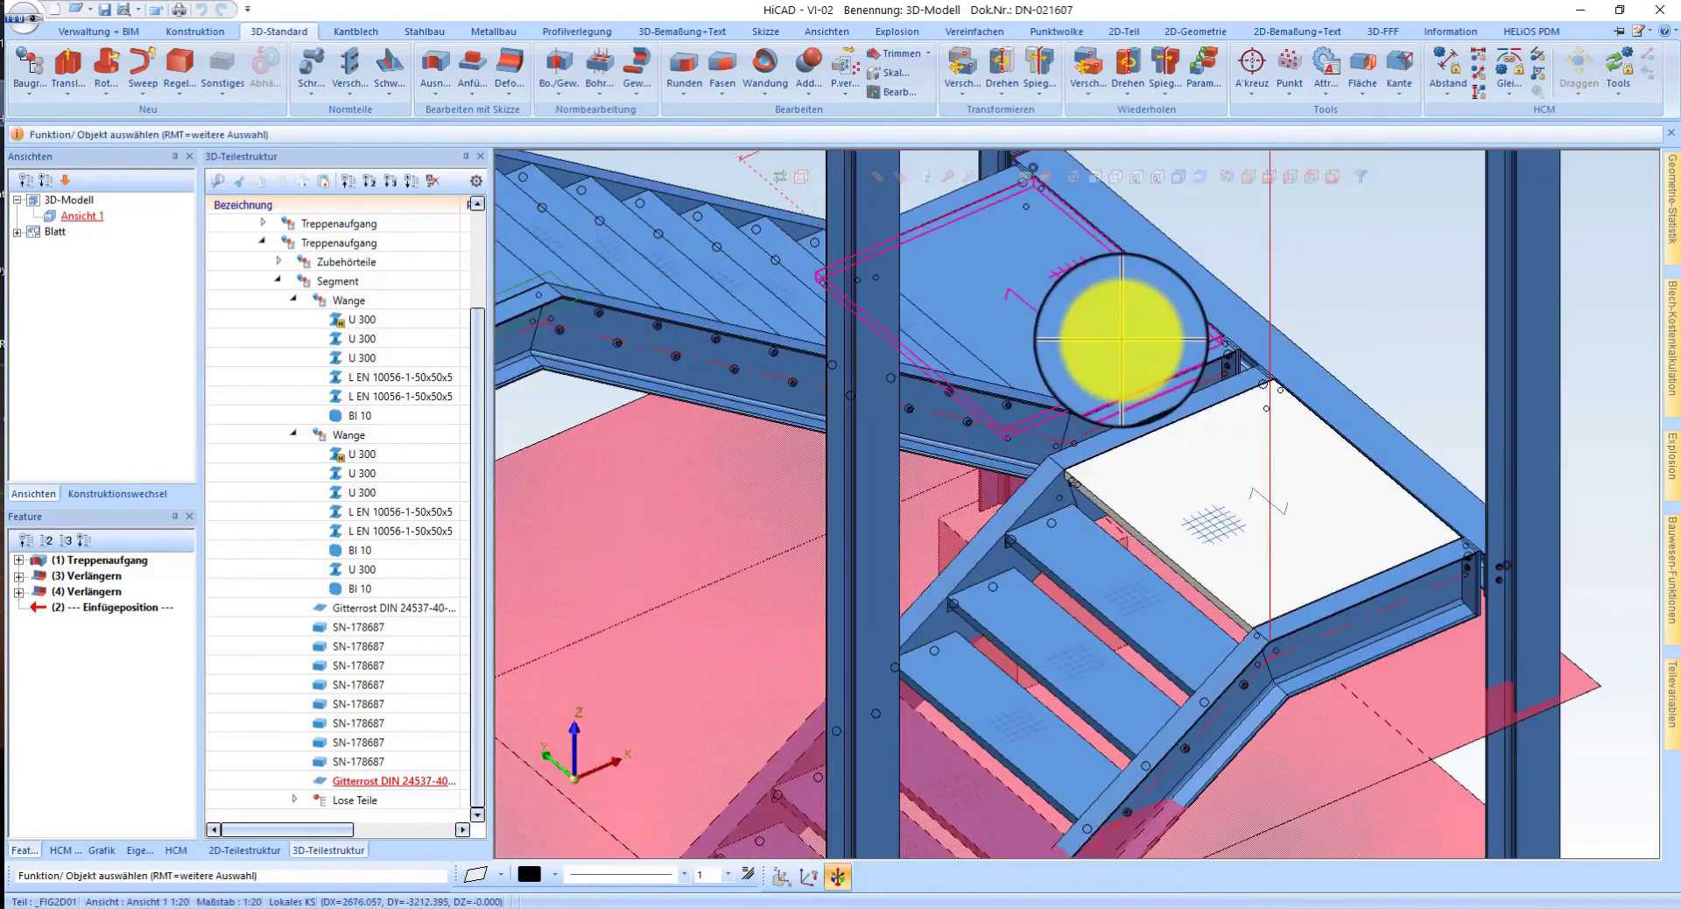
scroll(1121, 339, down, 5)
scroll(995, 526, up, 3)
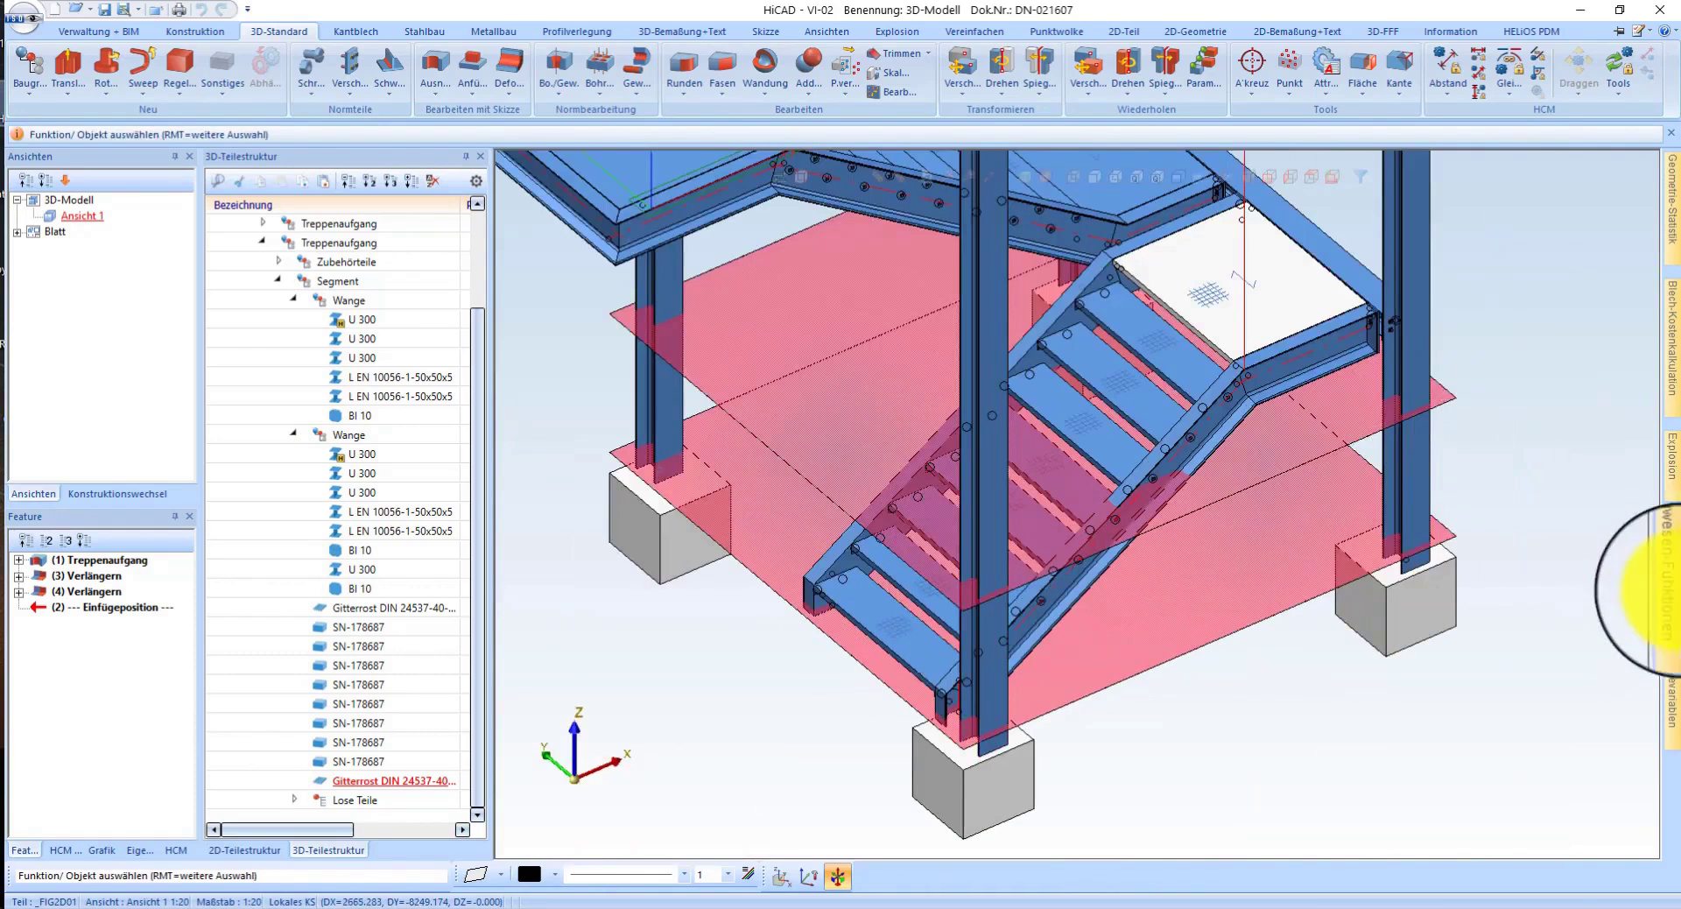
click(1673, 578)
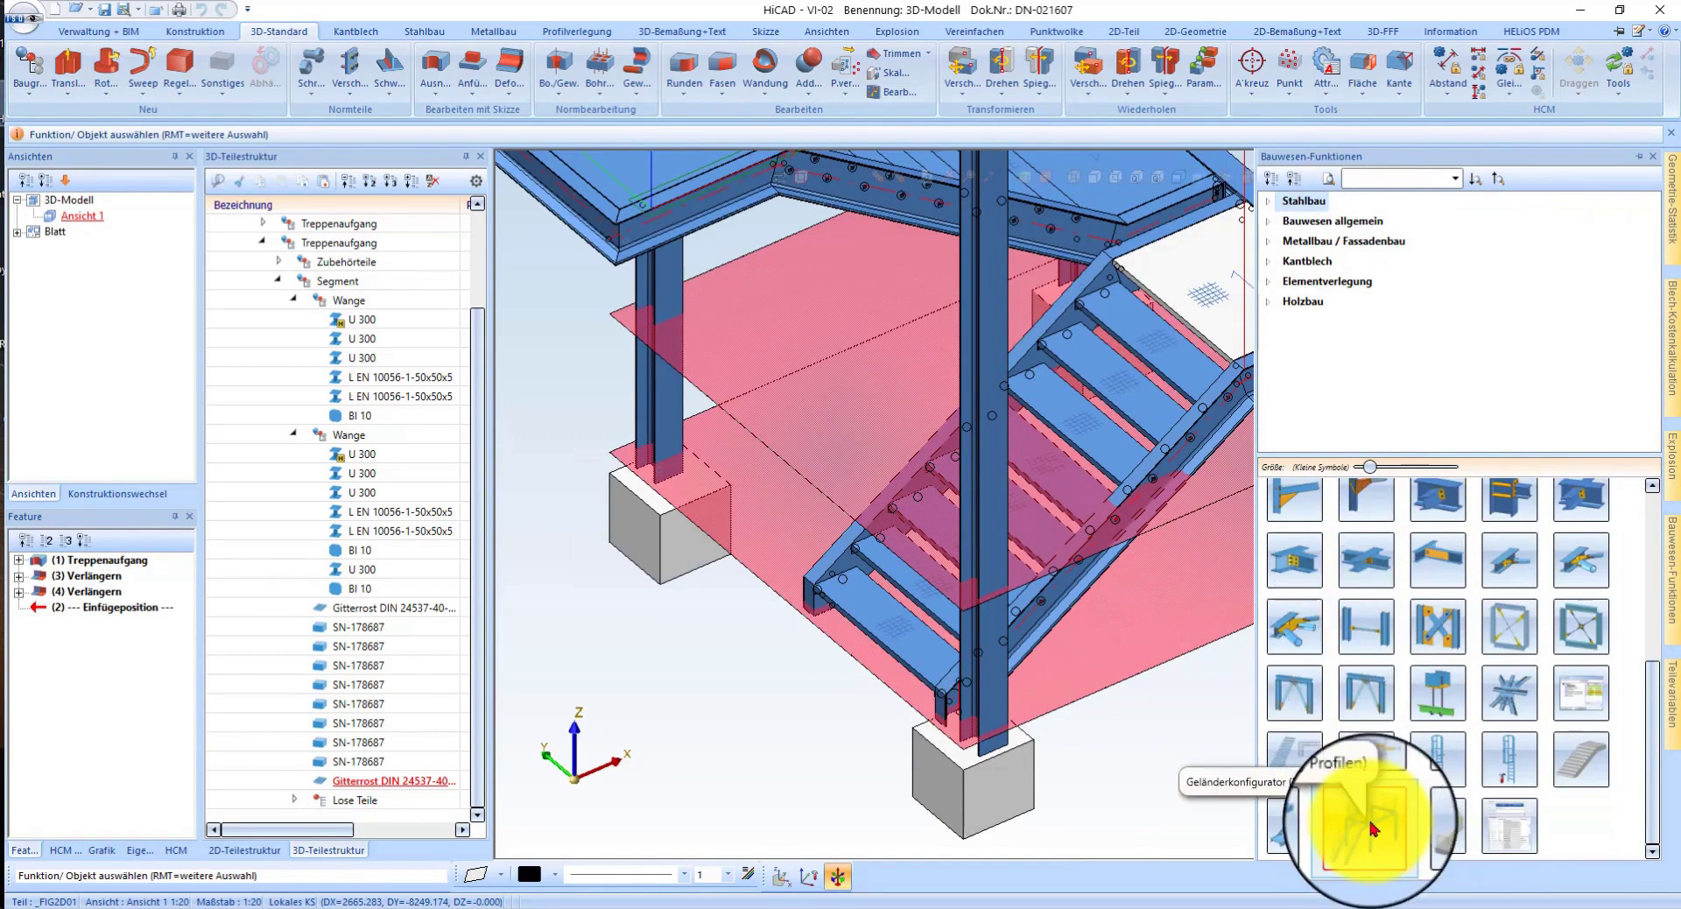
- Start the Geländerkonfigurator and pick the landing stringer as a railing section
click(1373, 829)
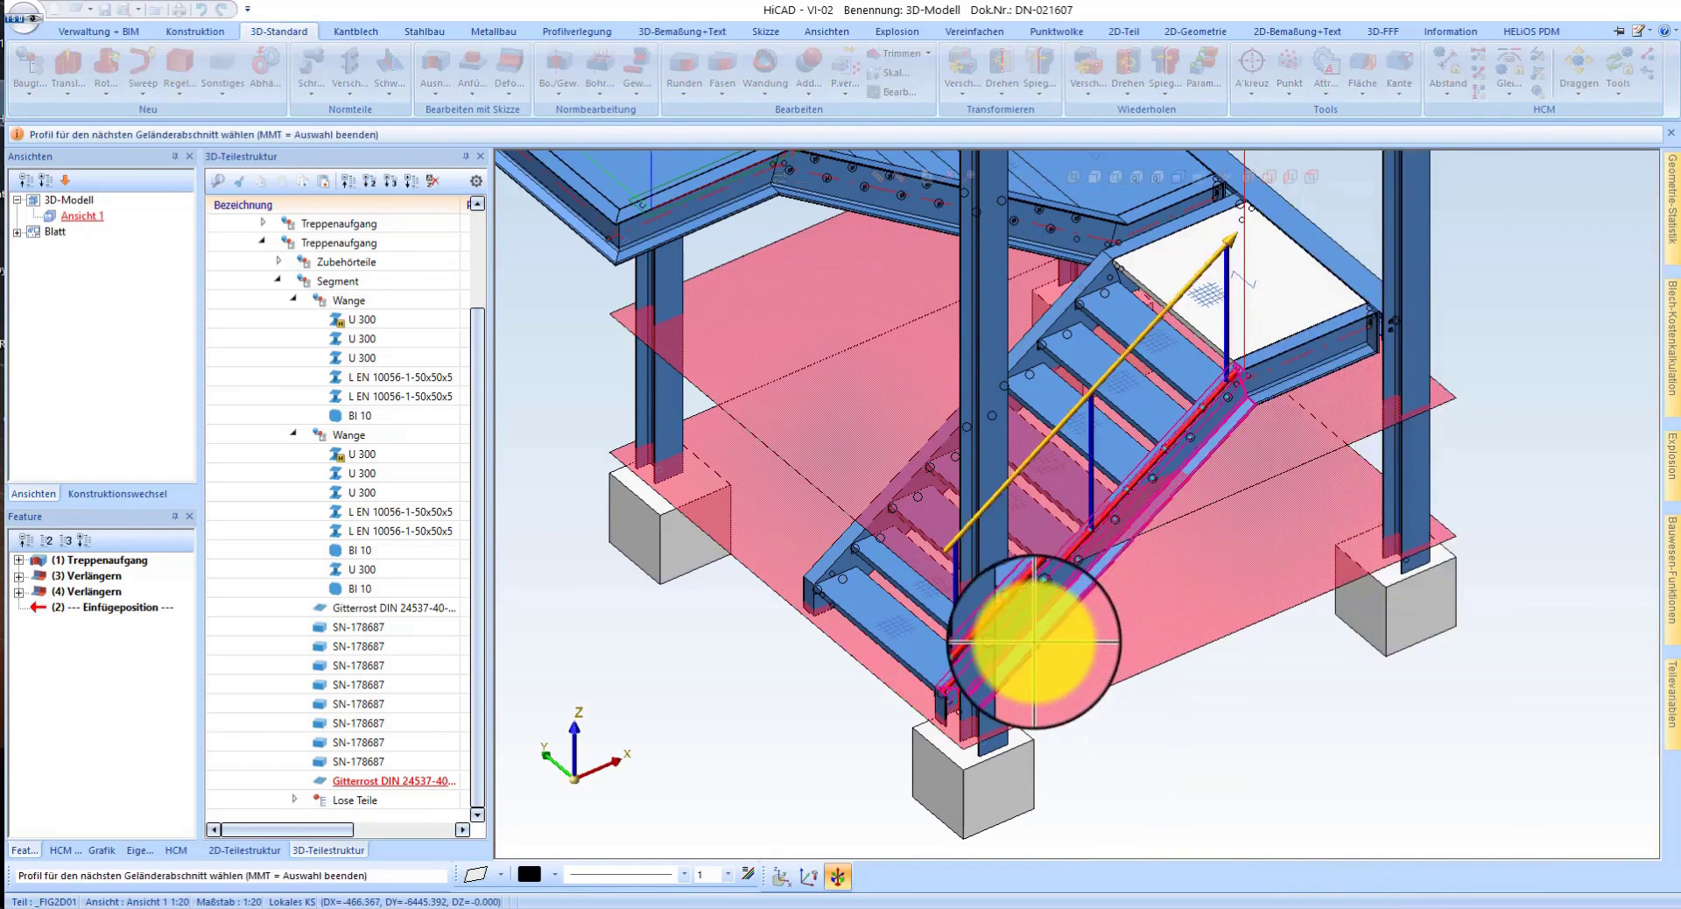
click(1274, 381)
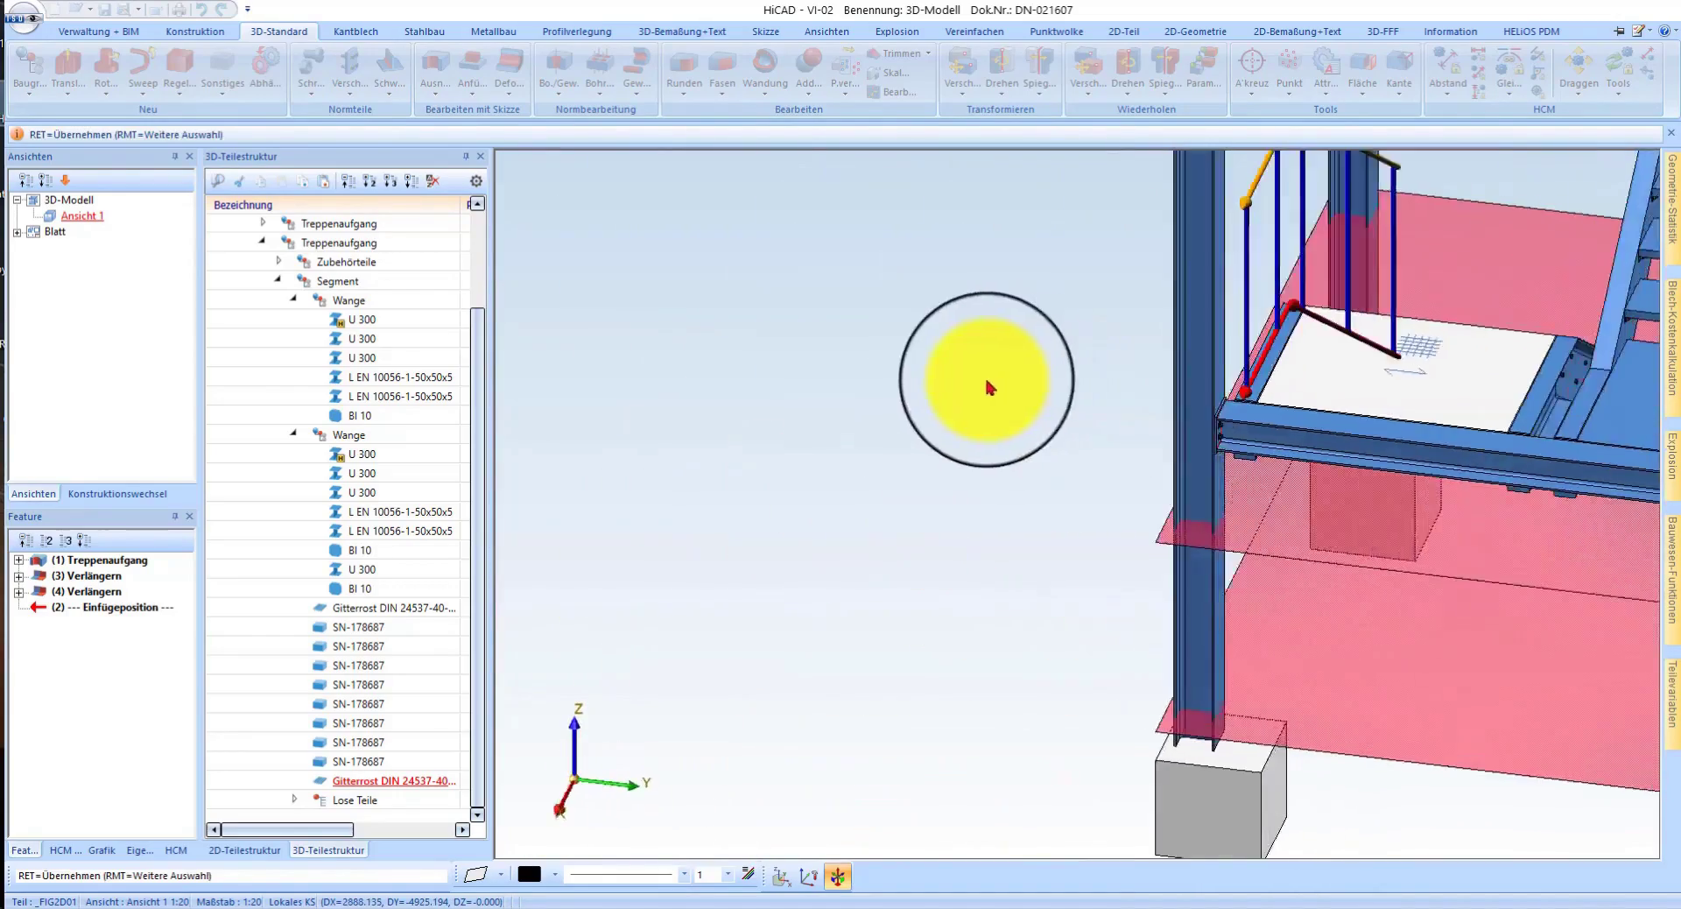
middle_click(987, 386)
scroll(1379, 506, up, 3)
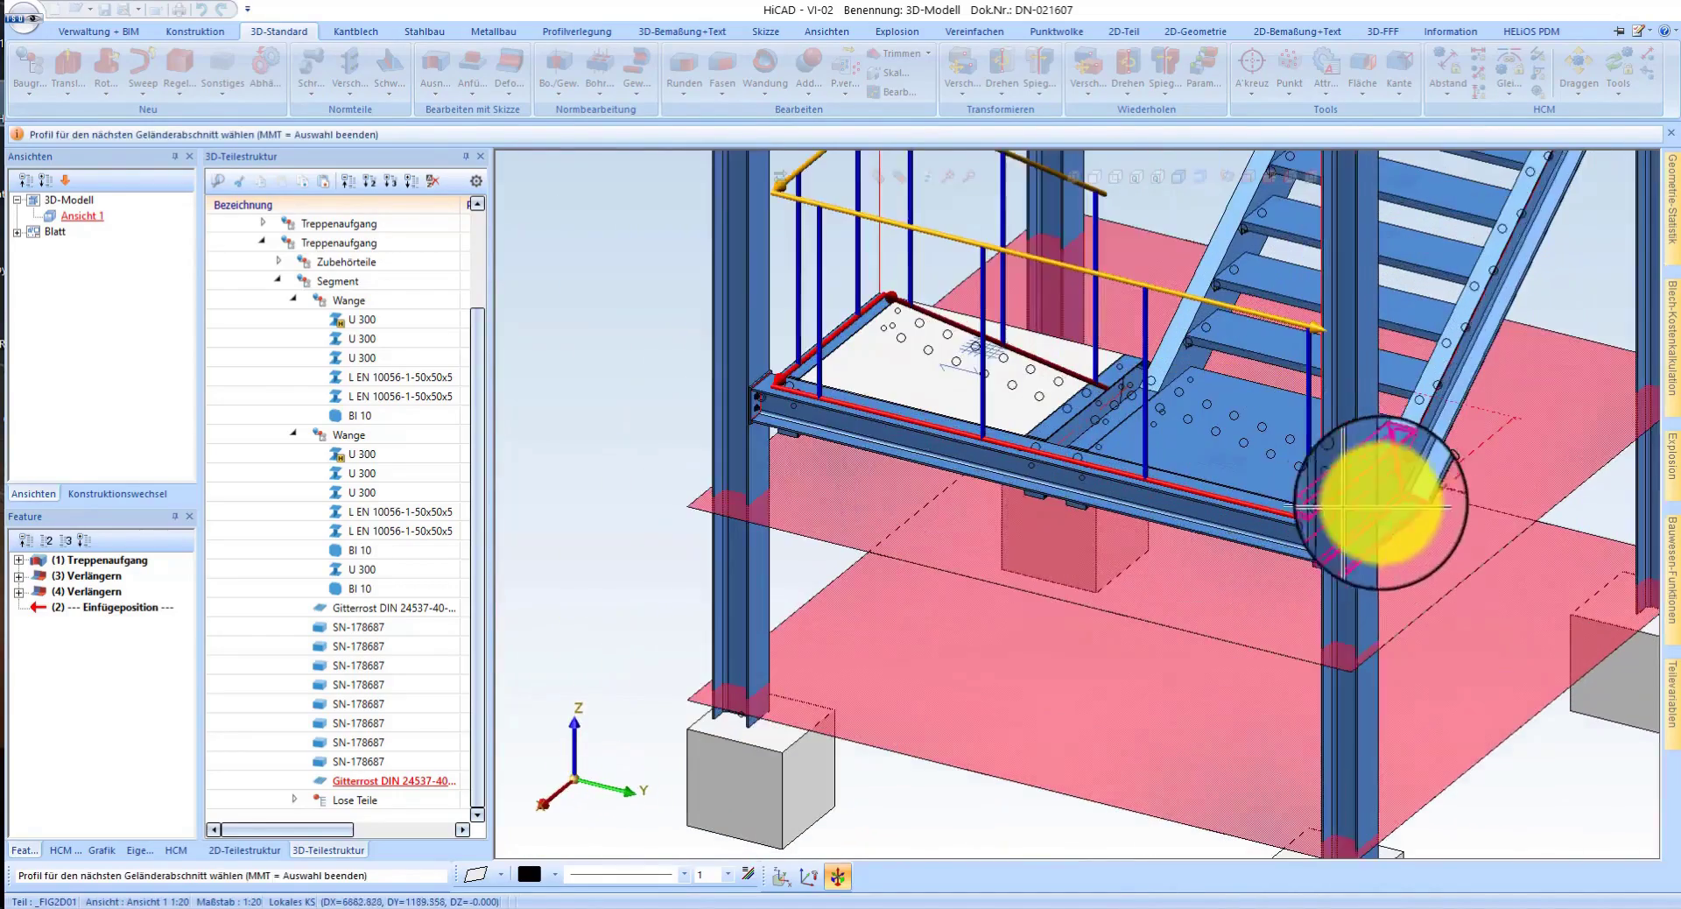
scroll(864, 646, down, 3)
middle_drag(864, 646, 1343, 387)
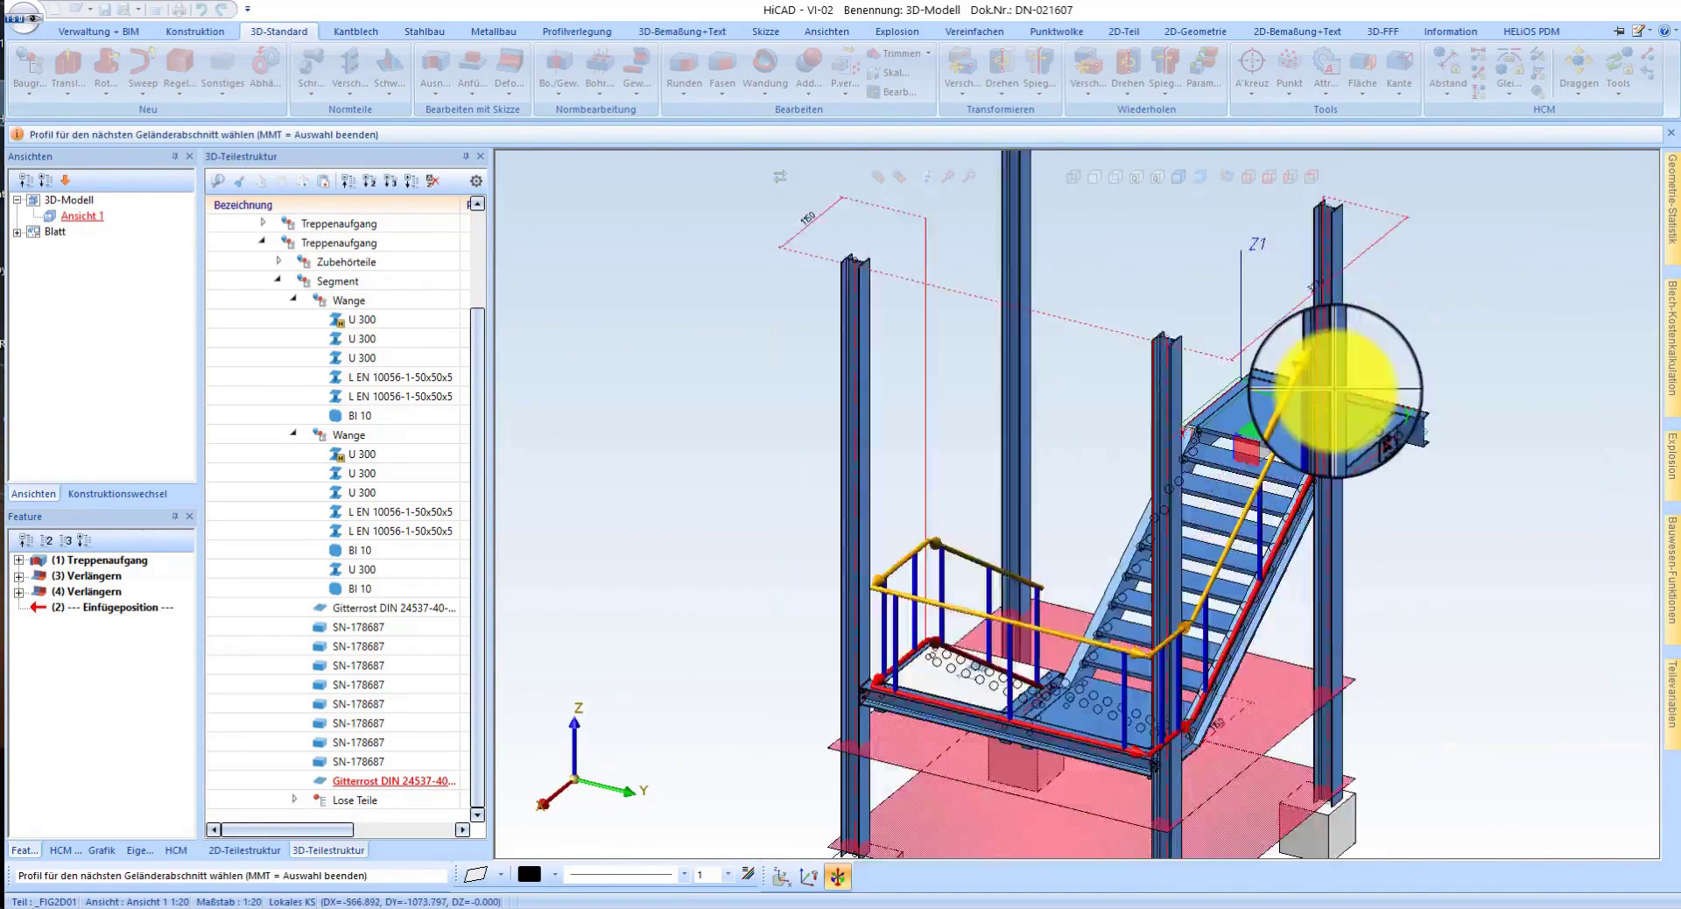
scroll(1343, 387, up, 3)
- Add the next stair flight and upper landing as railing sections and end the selection
middle_click(1363, 476)
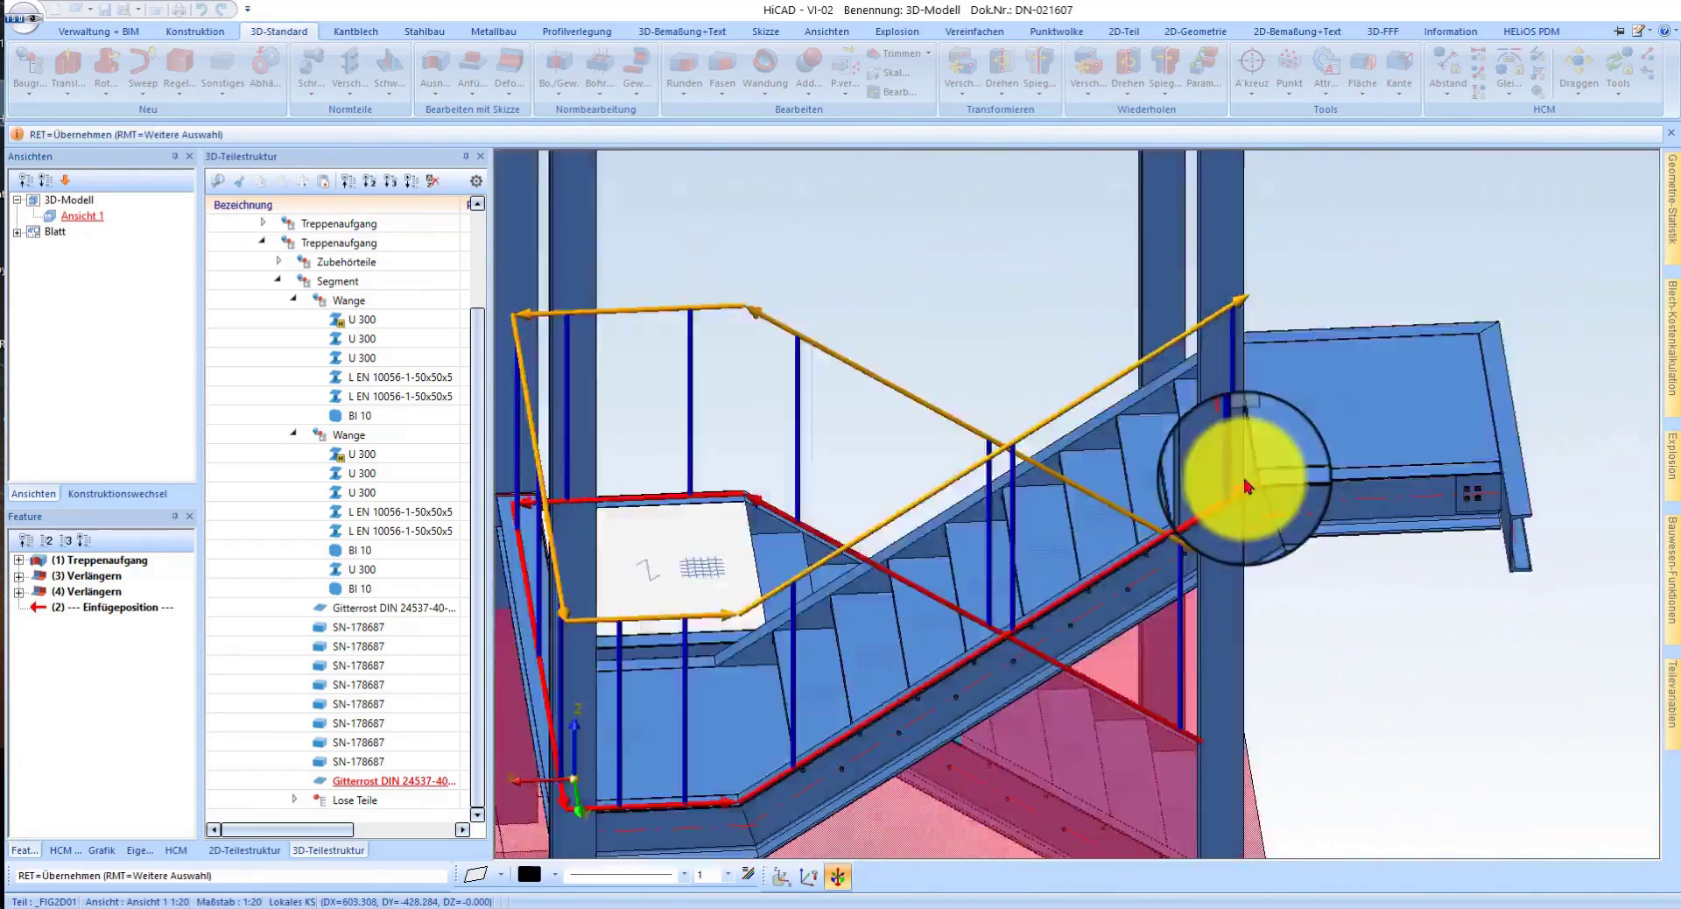
mouse_move(1248, 487)
middle_down()
mouse_move(1156, 481)
mouse_move(1252, 499)
middle_up()
middle_click(1252, 500)
scroll(1276, 780, up, 3)
mouse_move(1276, 780)
middle_down()
mouse_move(1339, 543)
mouse_move(1424, 673)
middle_up()
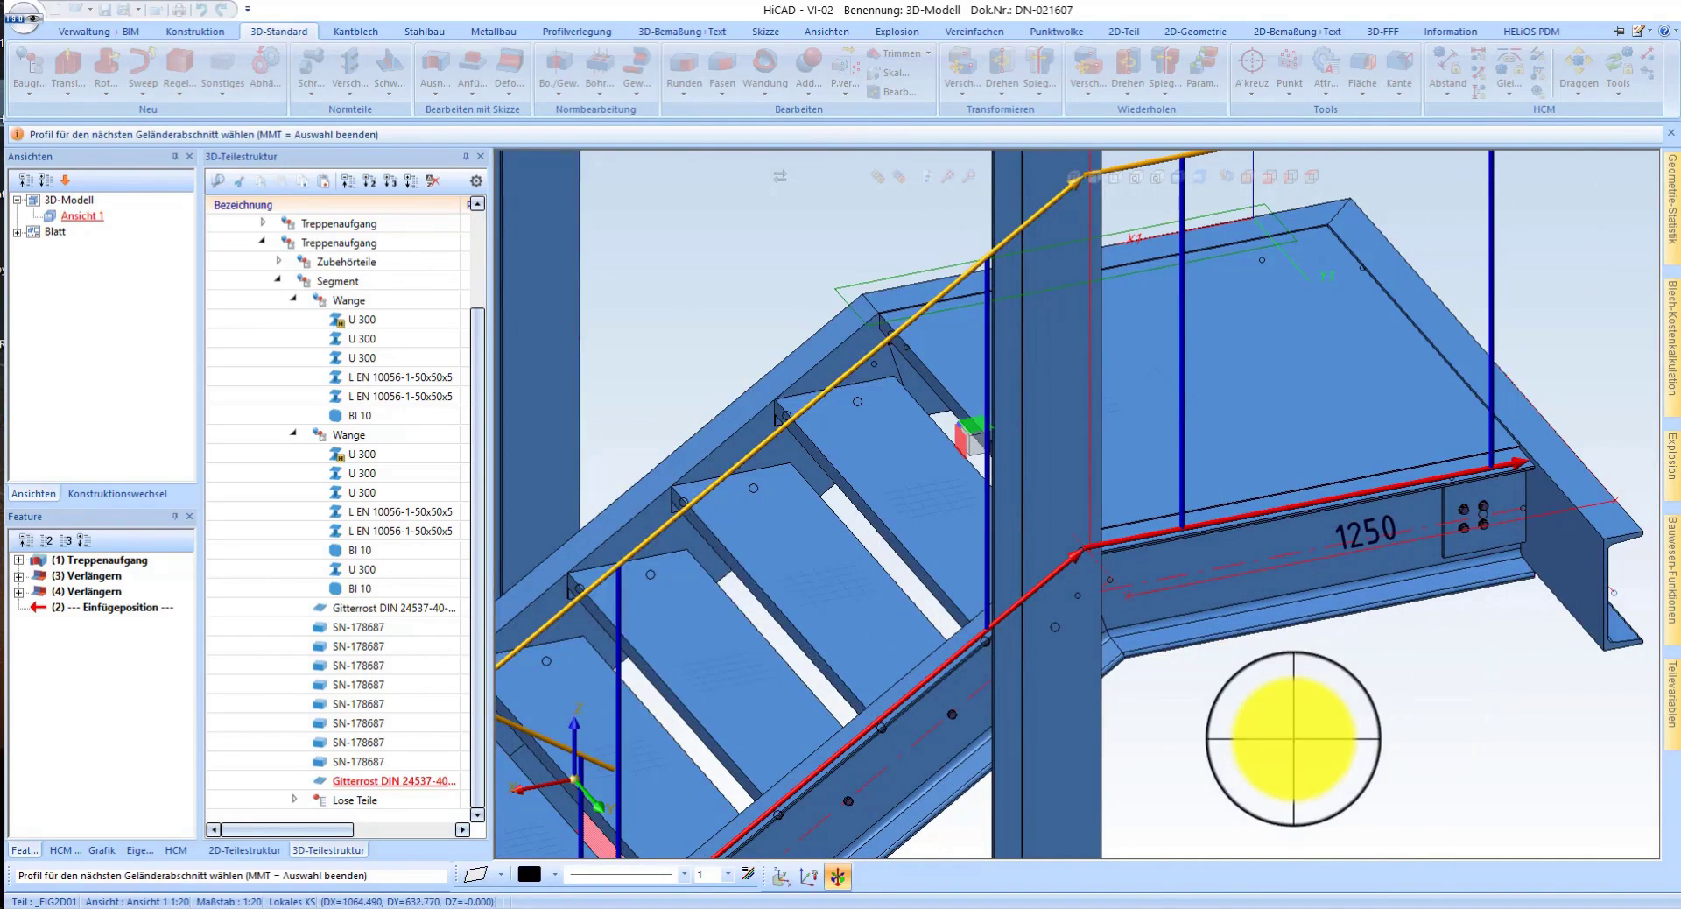
middle_click(1296, 751)
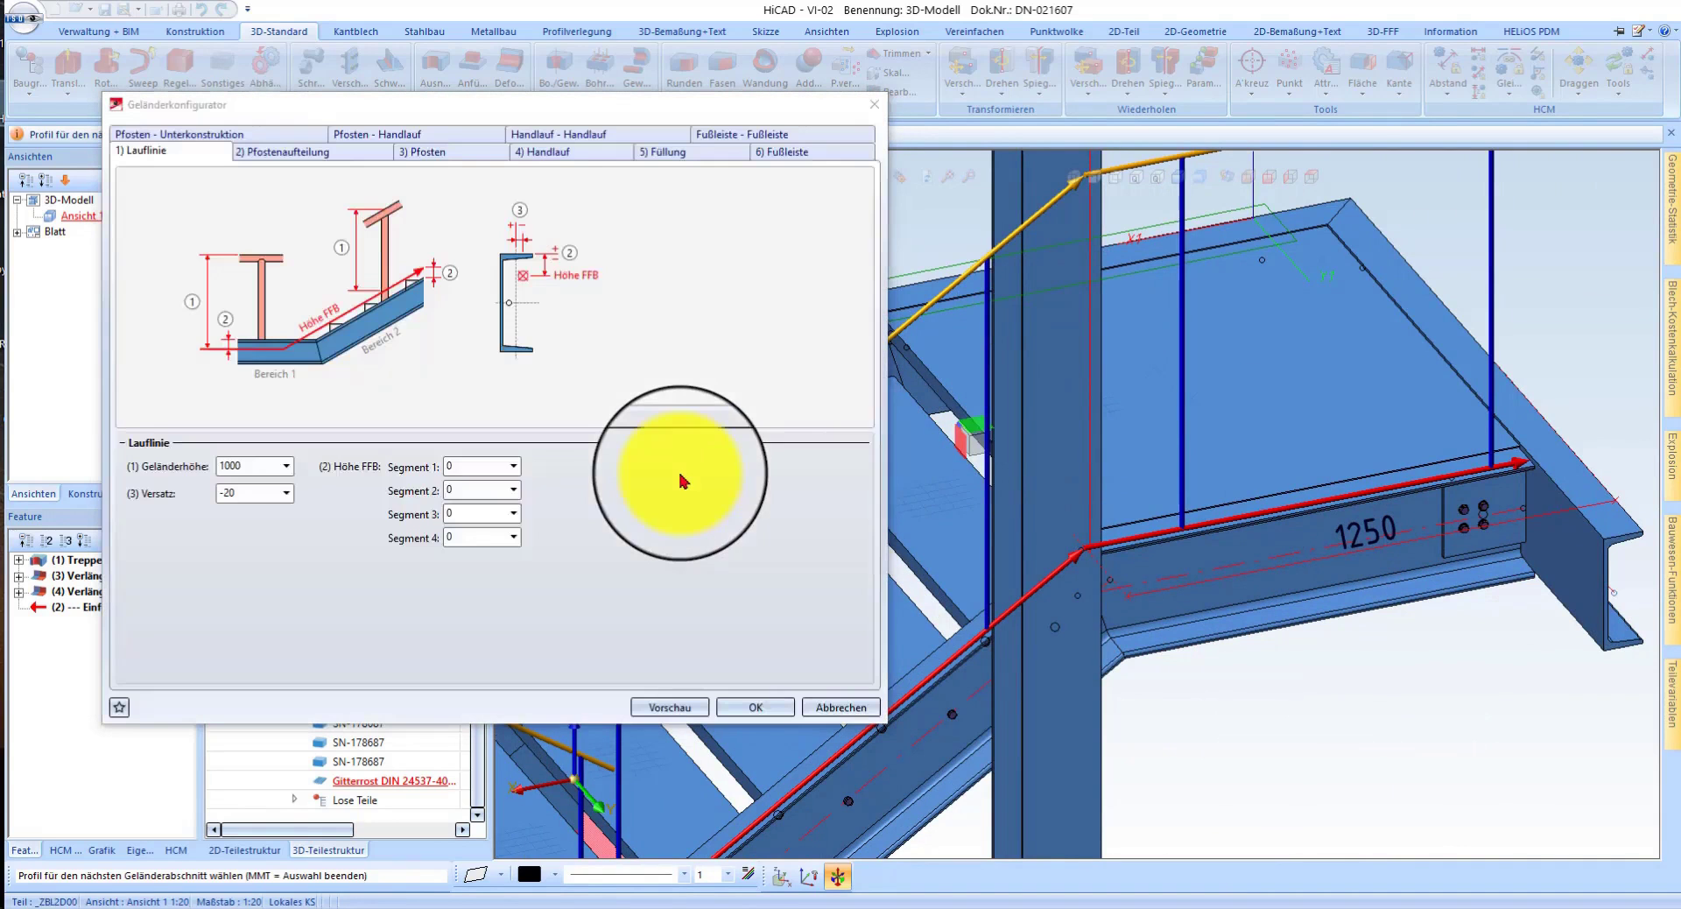
middle_click(1445, 537)
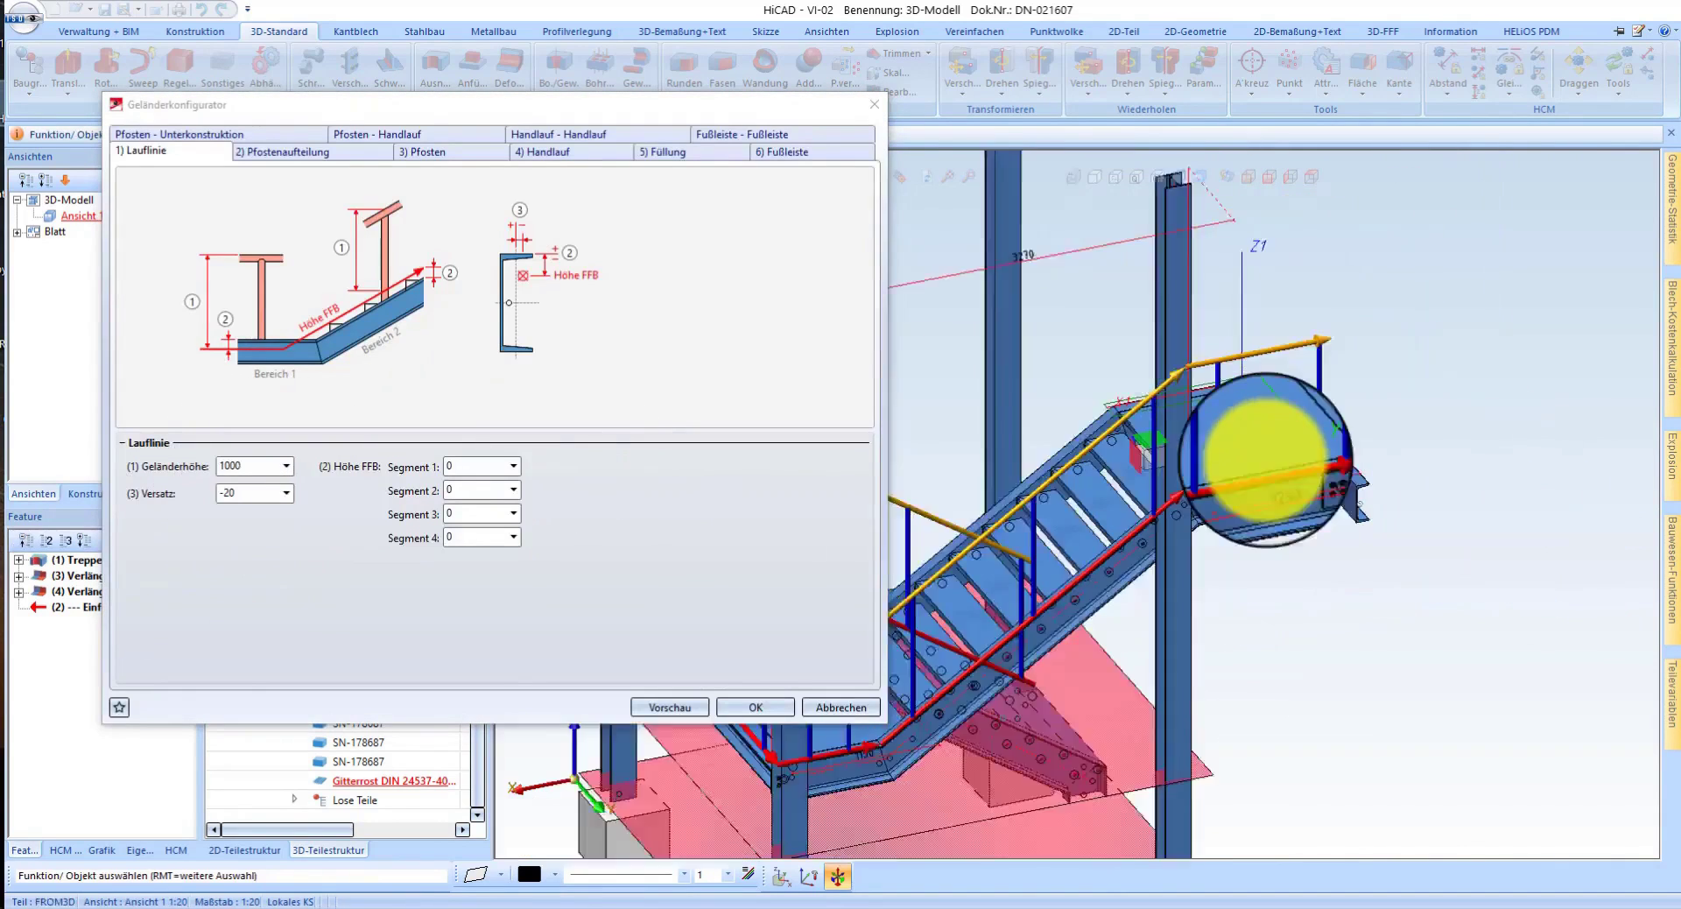
scroll(1112, 648, up, 3)
mouse_move(1372, 688)
middle_down()
mouse_move(1482, 714)
mouse_move(1594, 675)
mouse_move(1283, 653)
middle_up()
scroll(1283, 652, up, 5)
click(260, 493)
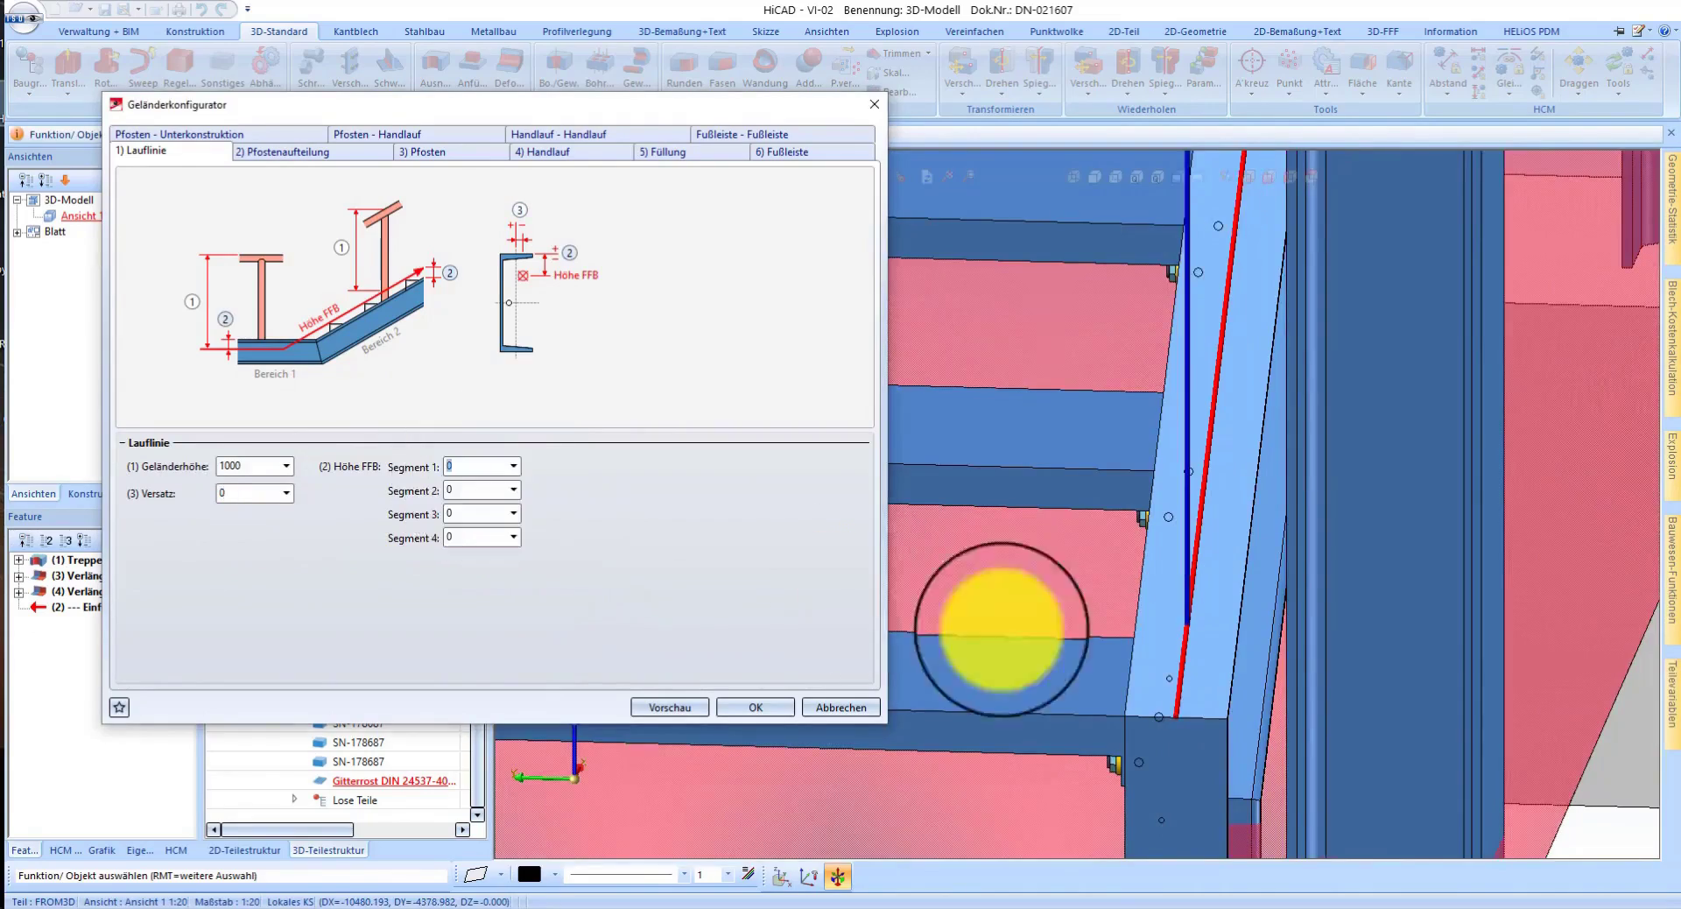
scroll(1209, 740, down, 5)
scroll(1218, 381, up, 5)
mouse_move(1190, 413)
middle_down()
mouse_move(995, 420)
mouse_move(901, 390)
mouse_move(807, 432)
mouse_move(1036, 492)
mouse_move(975, 454)
mouse_move(1332, 338)
mouse_move(1401, 473)
mouse_move(1302, 345)
mouse_move(1249, 376)
mouse_move(1142, 383)
middle_up()
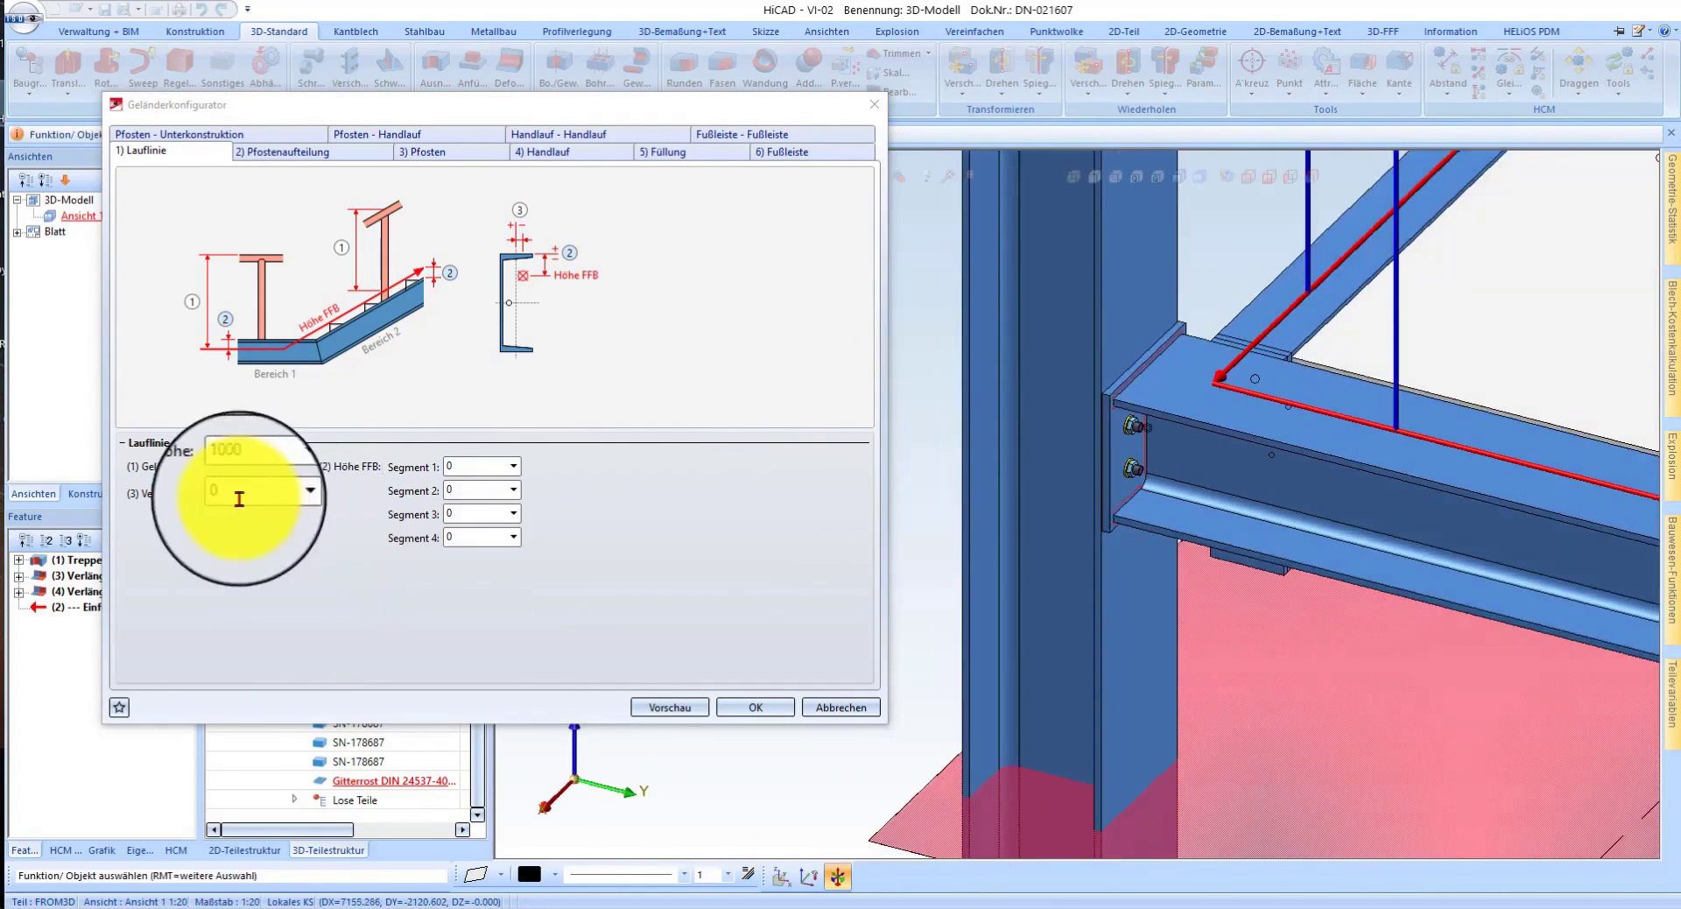
text(20)
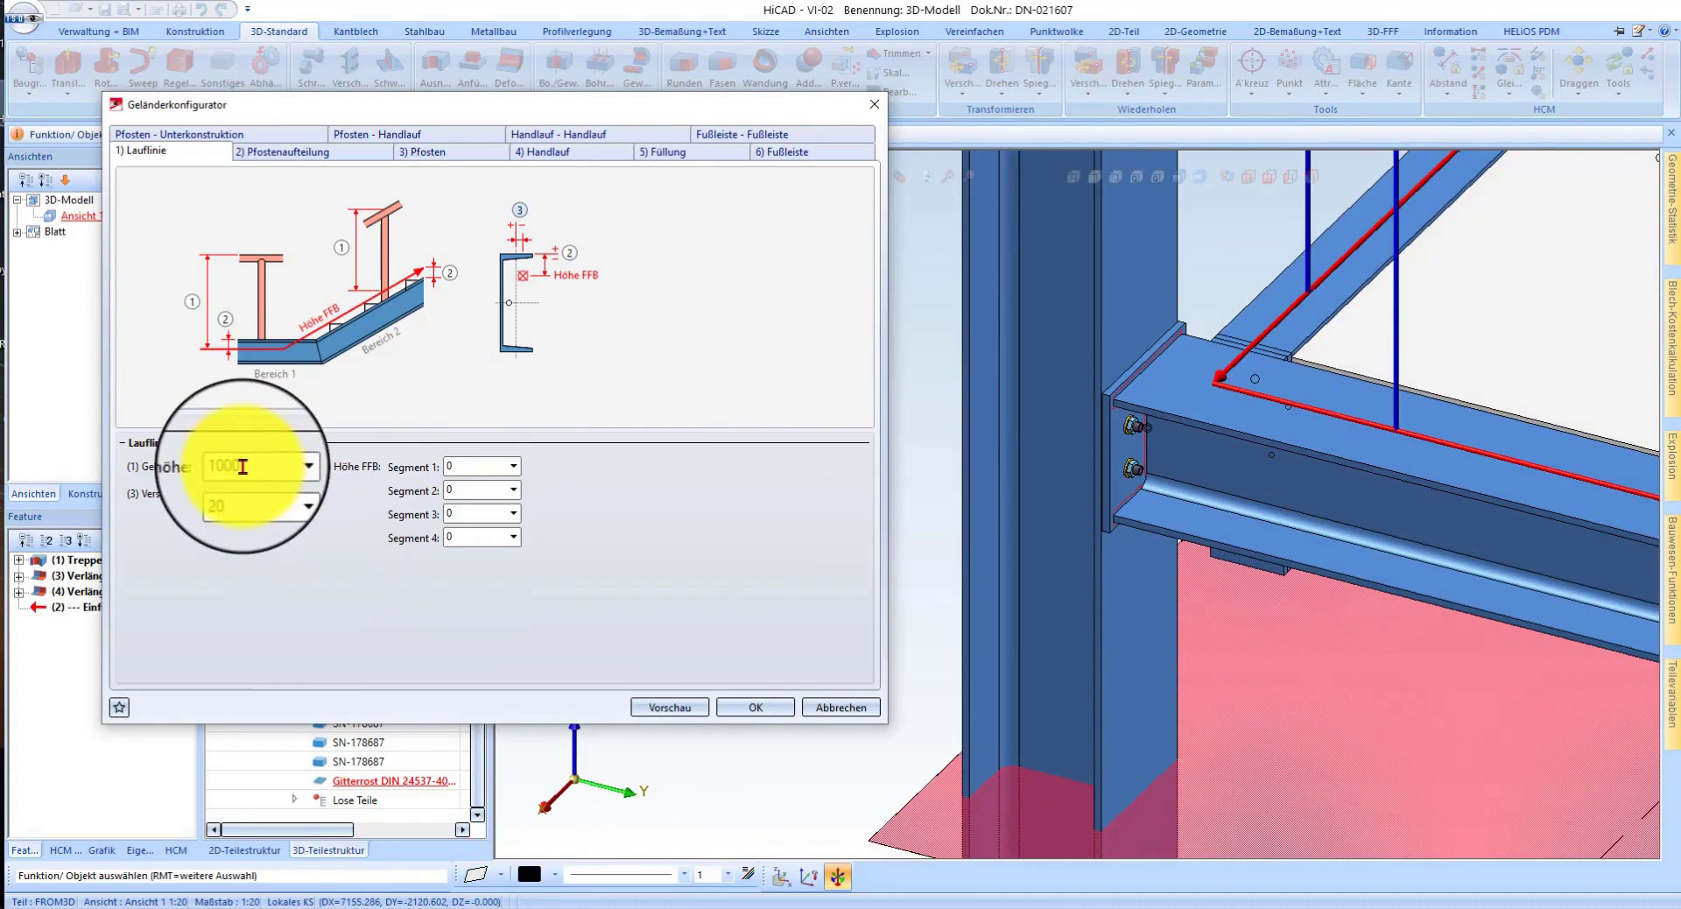
click(242, 467)
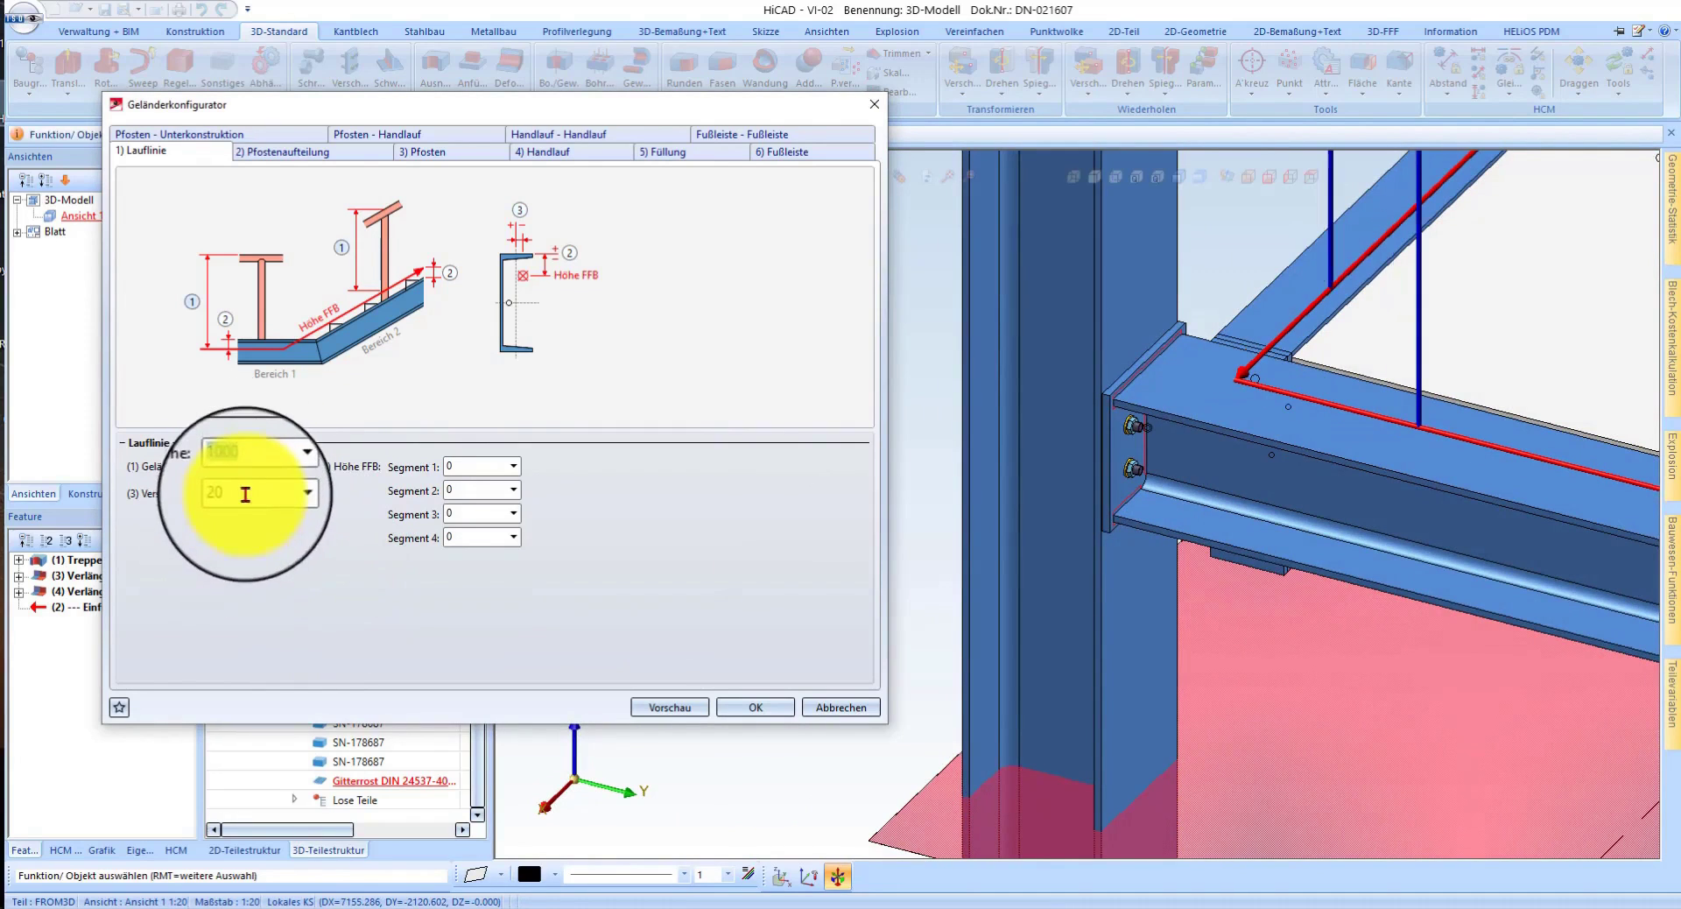
text(20)
mouse_move(1276, 319)
middle_down()
mouse_move(1176, 485)
mouse_move(1145, 476)
middle_up()
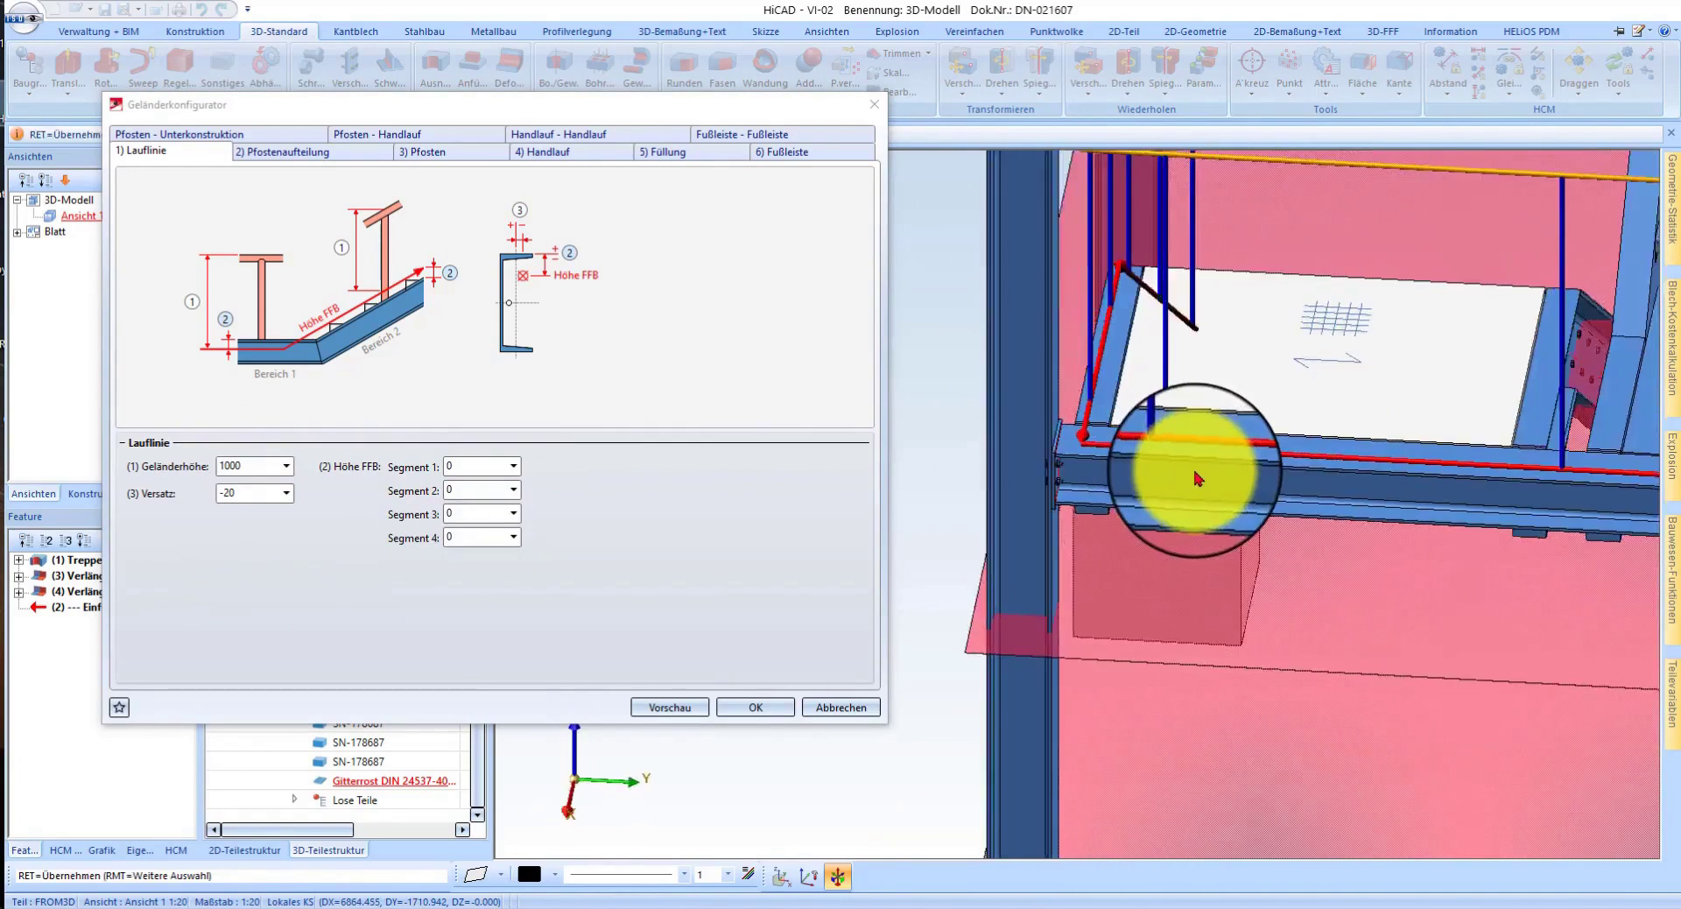
- On Pfostenaufteilung, review the post distances: 250 corner, 100 start and 1000 end
click(302, 164)
scroll(675, 563, down, 5)
scroll(1322, 394, up, 3)
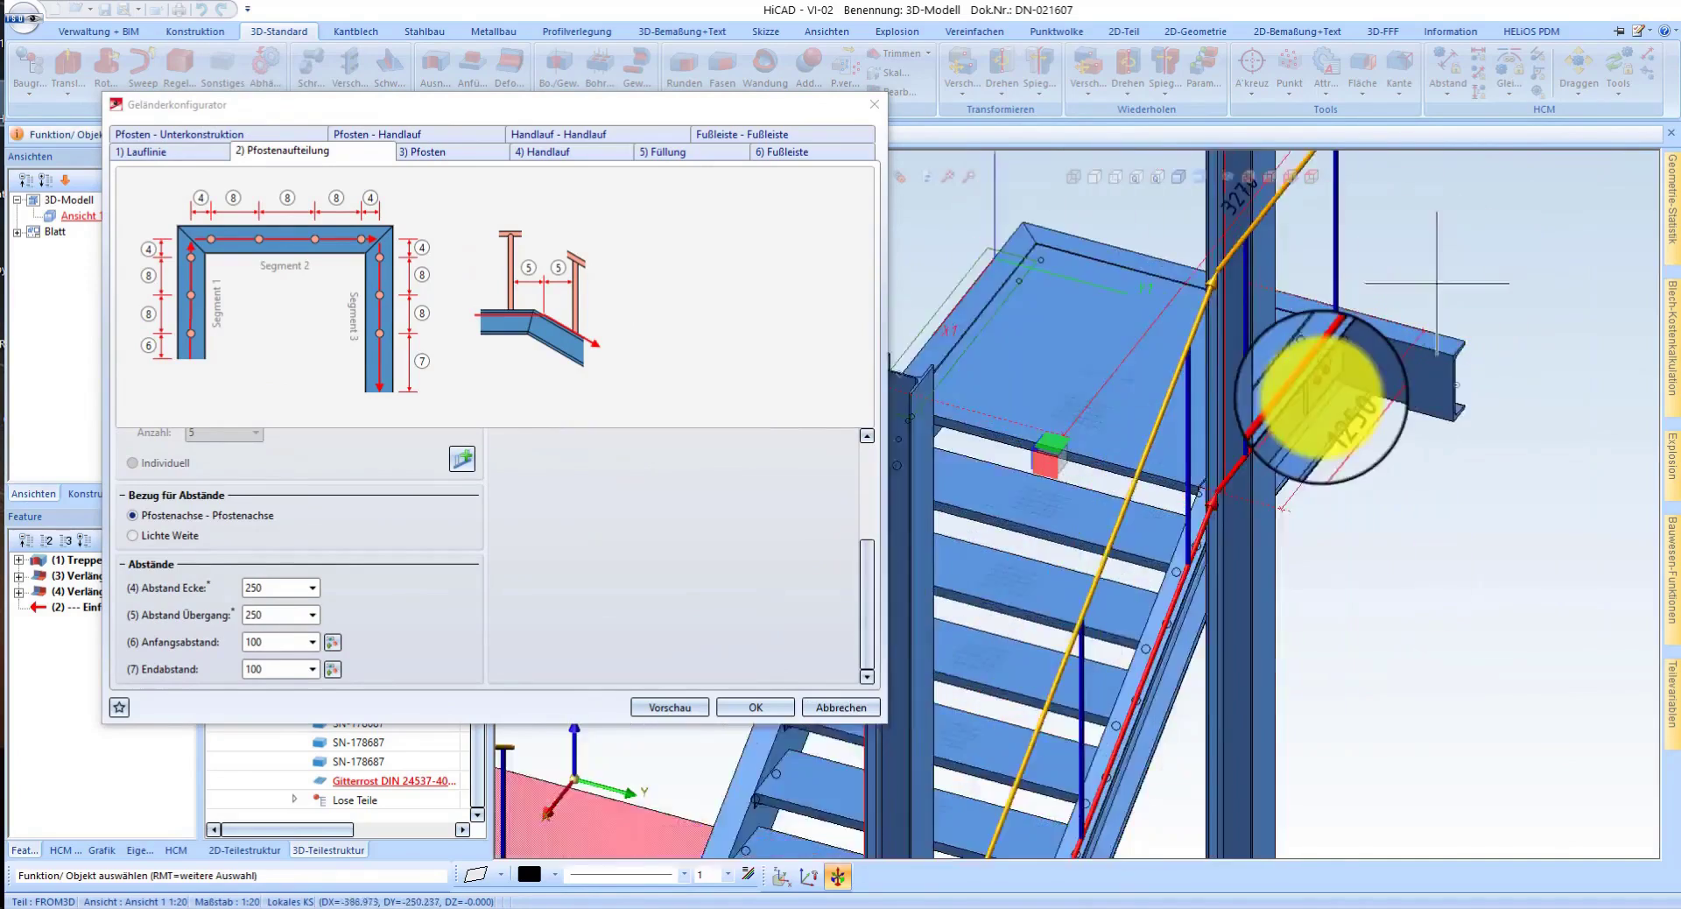
scroll(1322, 394, up, 3)
scroll(1296, 381, up, 3)
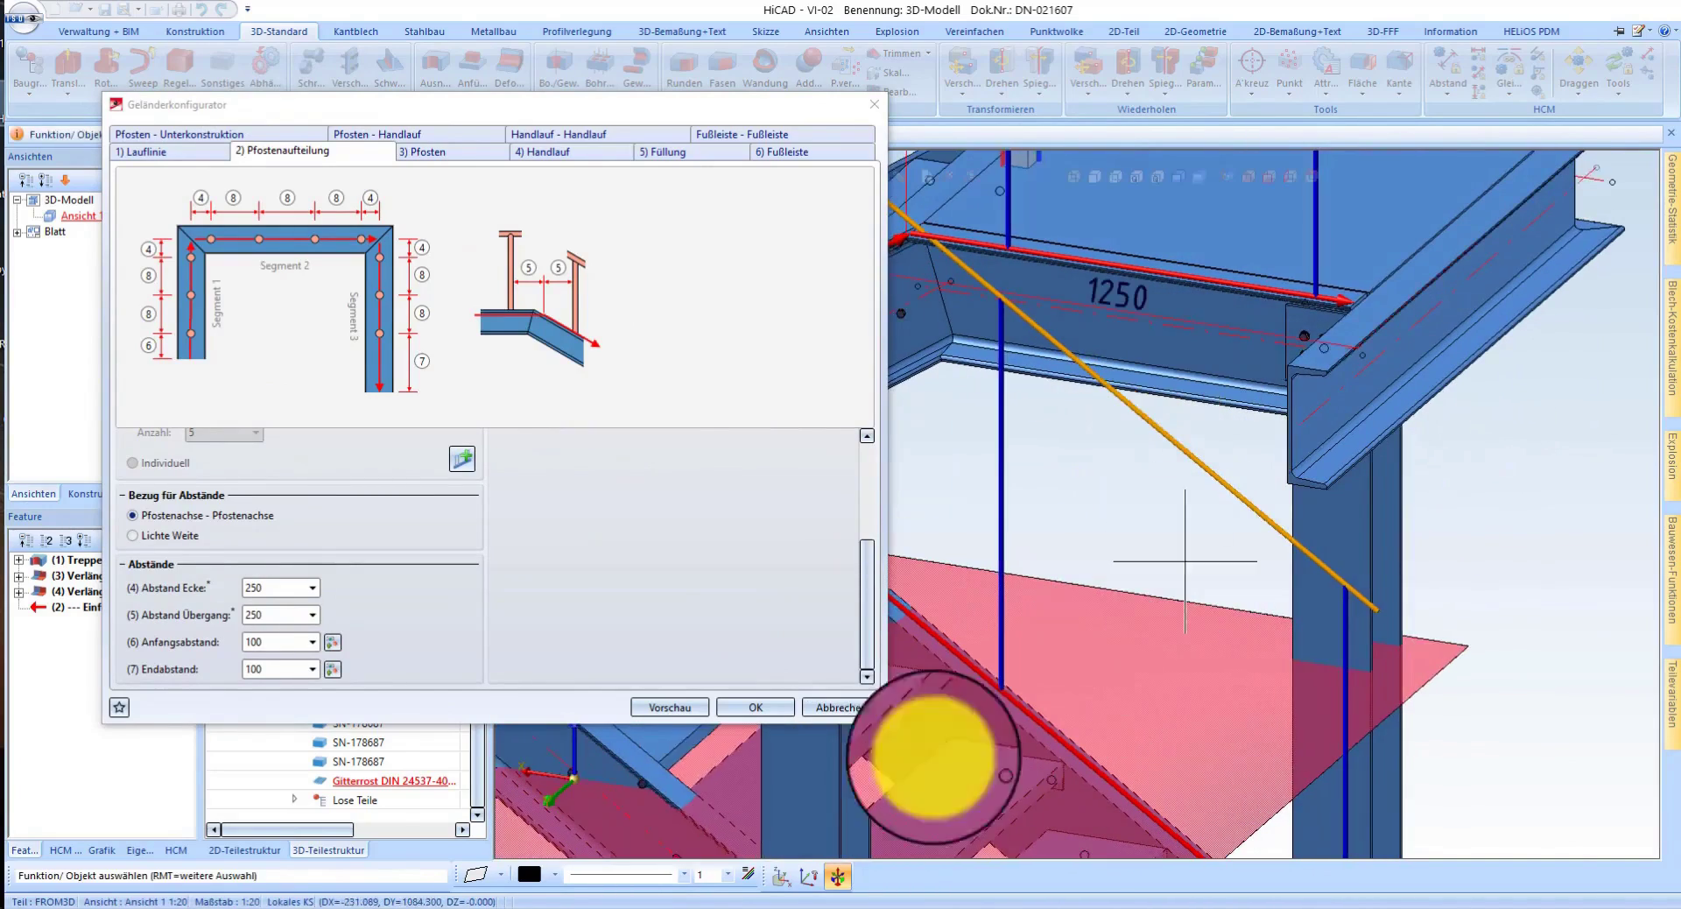
mouse_move(1062, 416)
middle_down()
mouse_move(1066, 394)
mouse_move(1042, 411)
middle_up()
click(278, 669)
text(0)
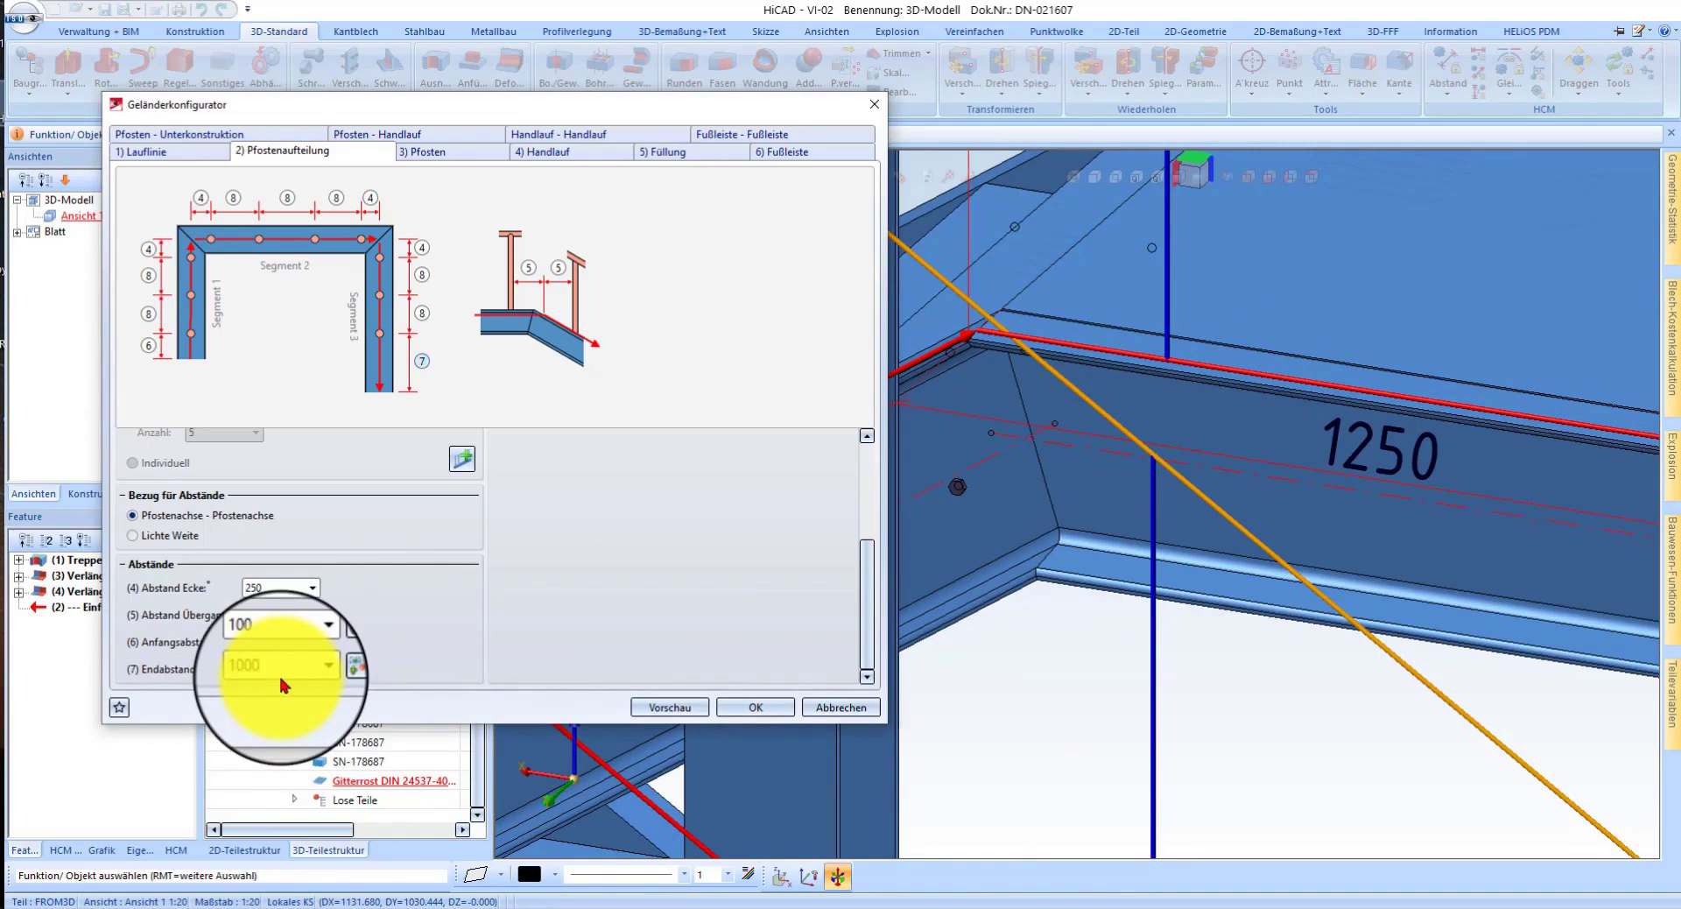
double_click(256, 644)
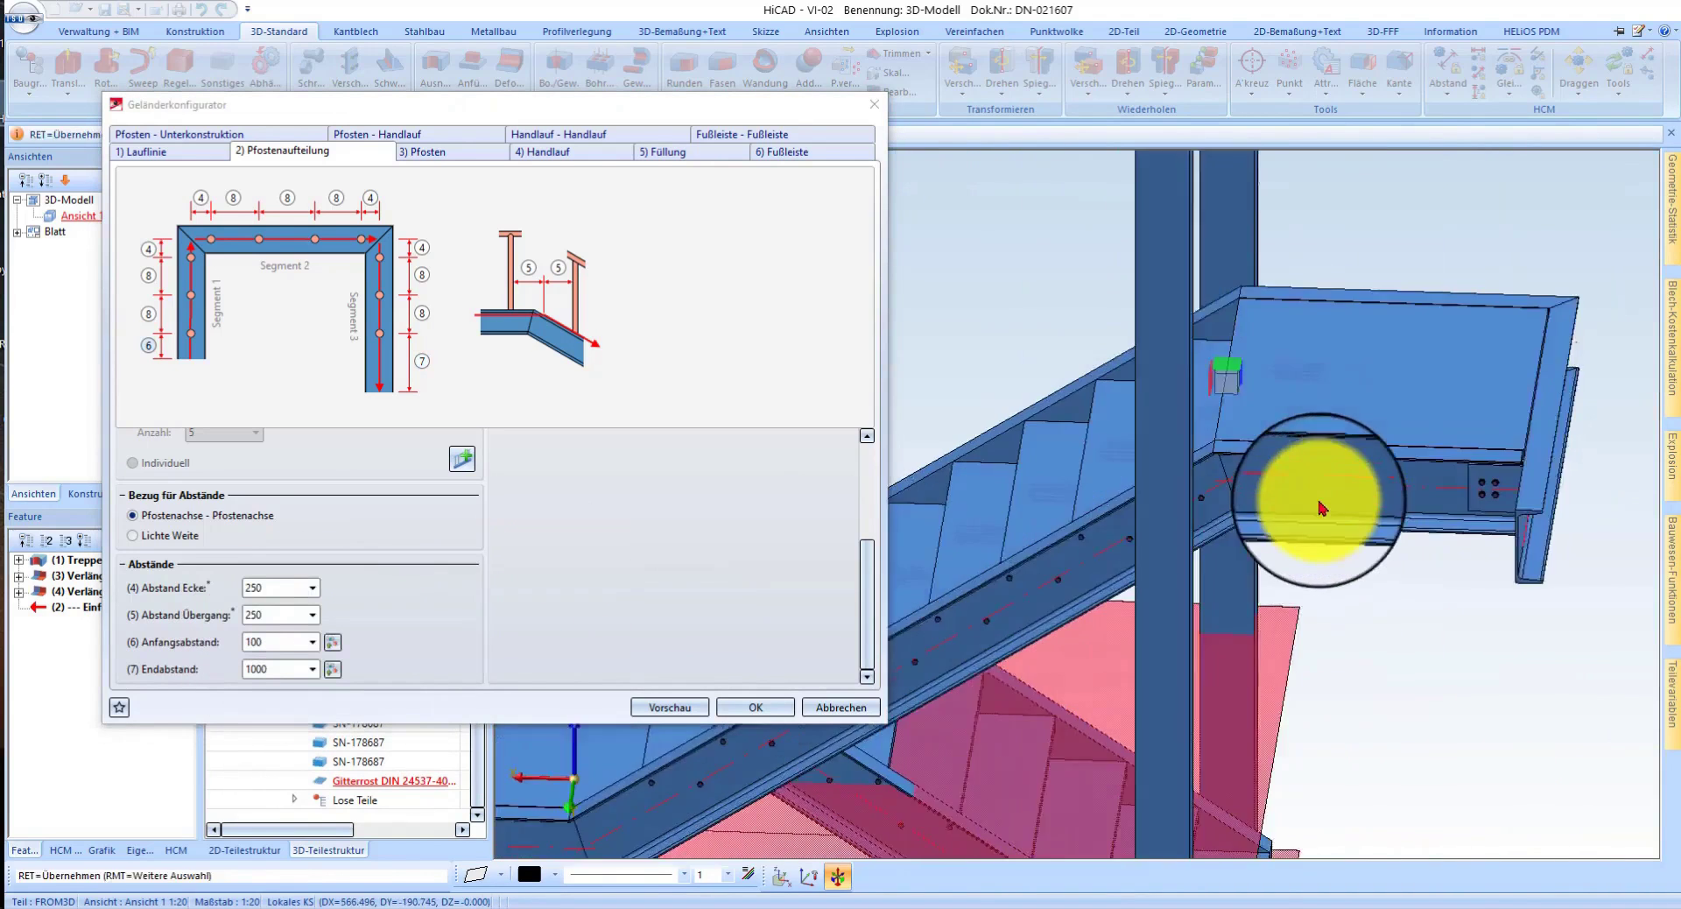
middle_click(1322, 508)
text(800)
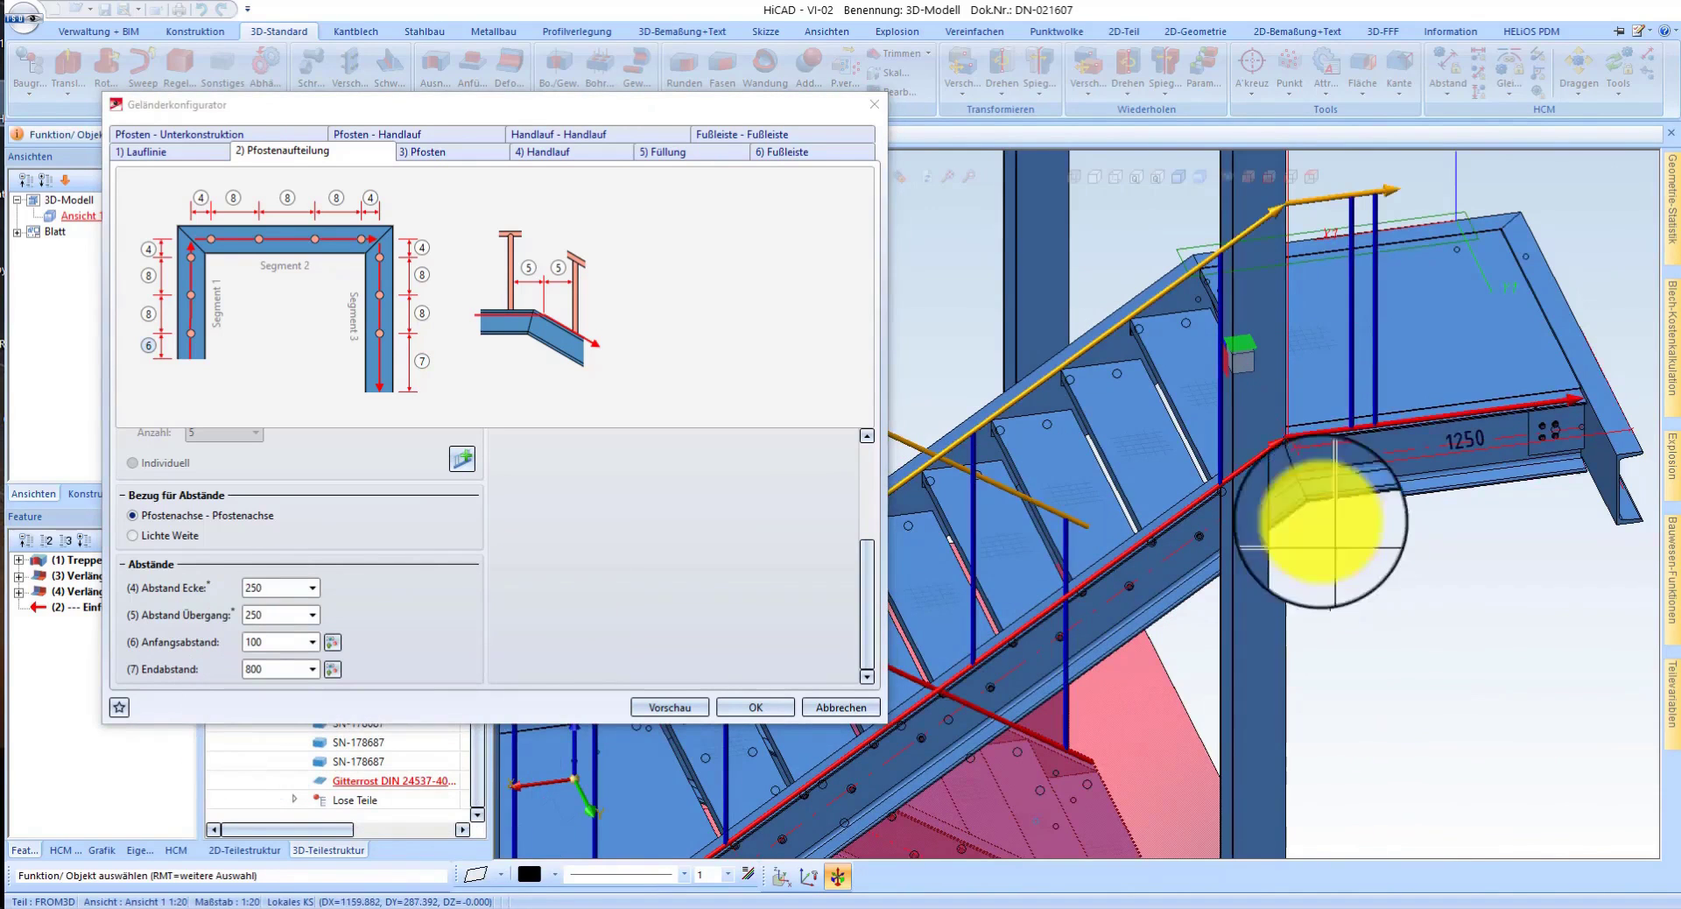
mouse_move(1365, 492)
middle_down()
mouse_move(1311, 477)
mouse_move(1329, 470)
middle_up()
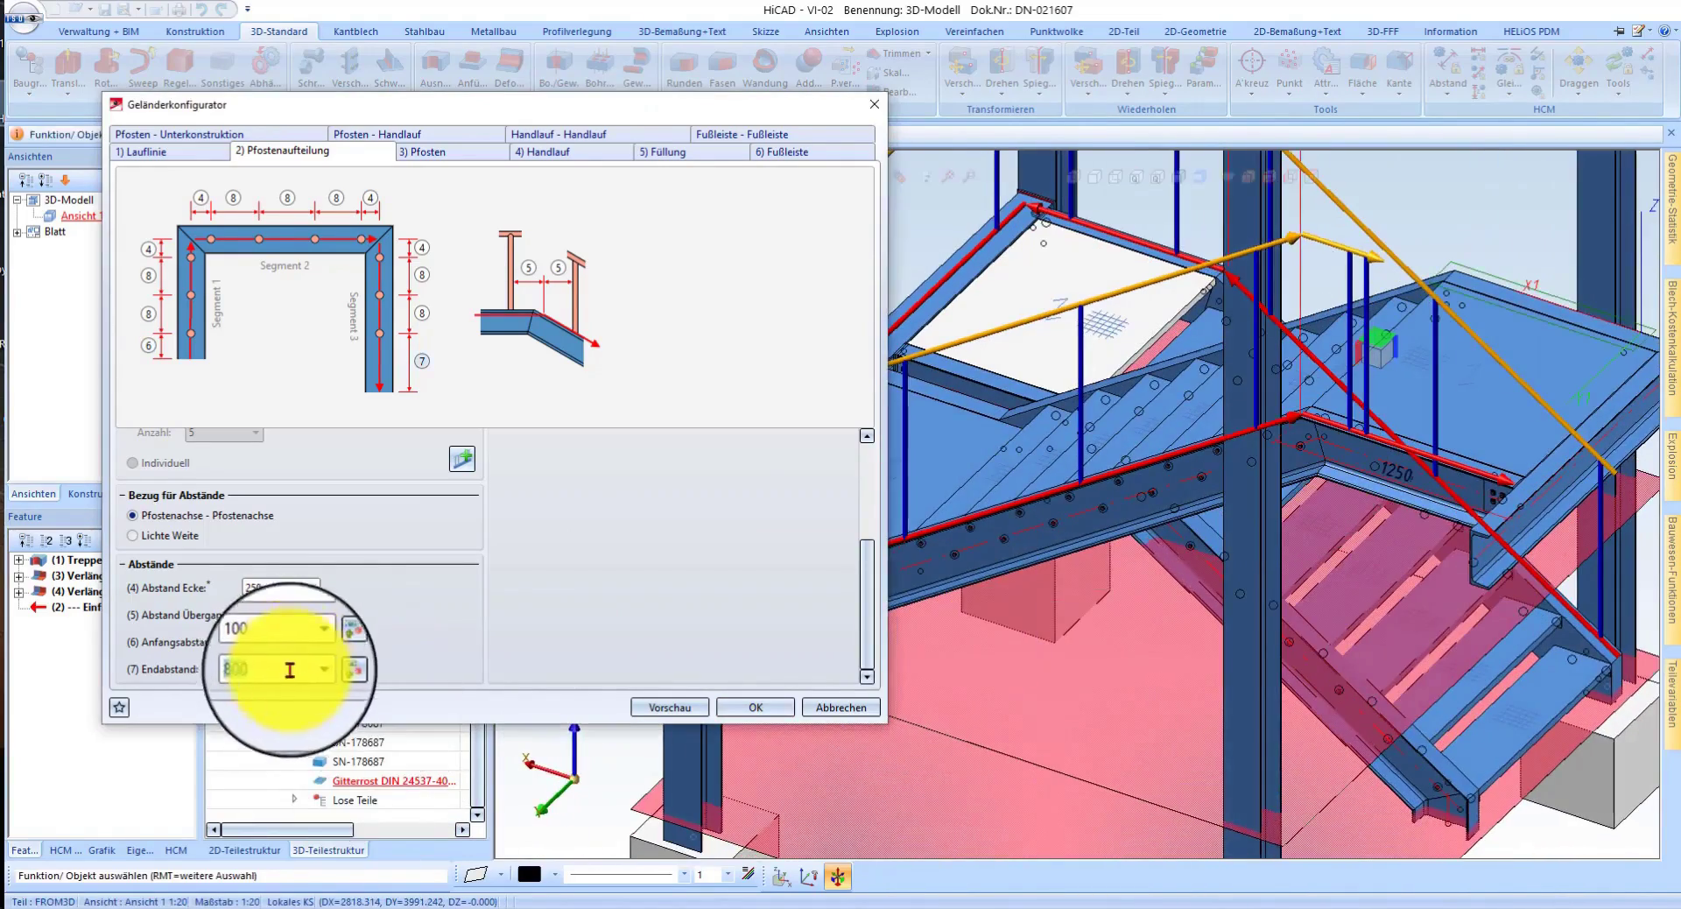
double_click(285, 614)
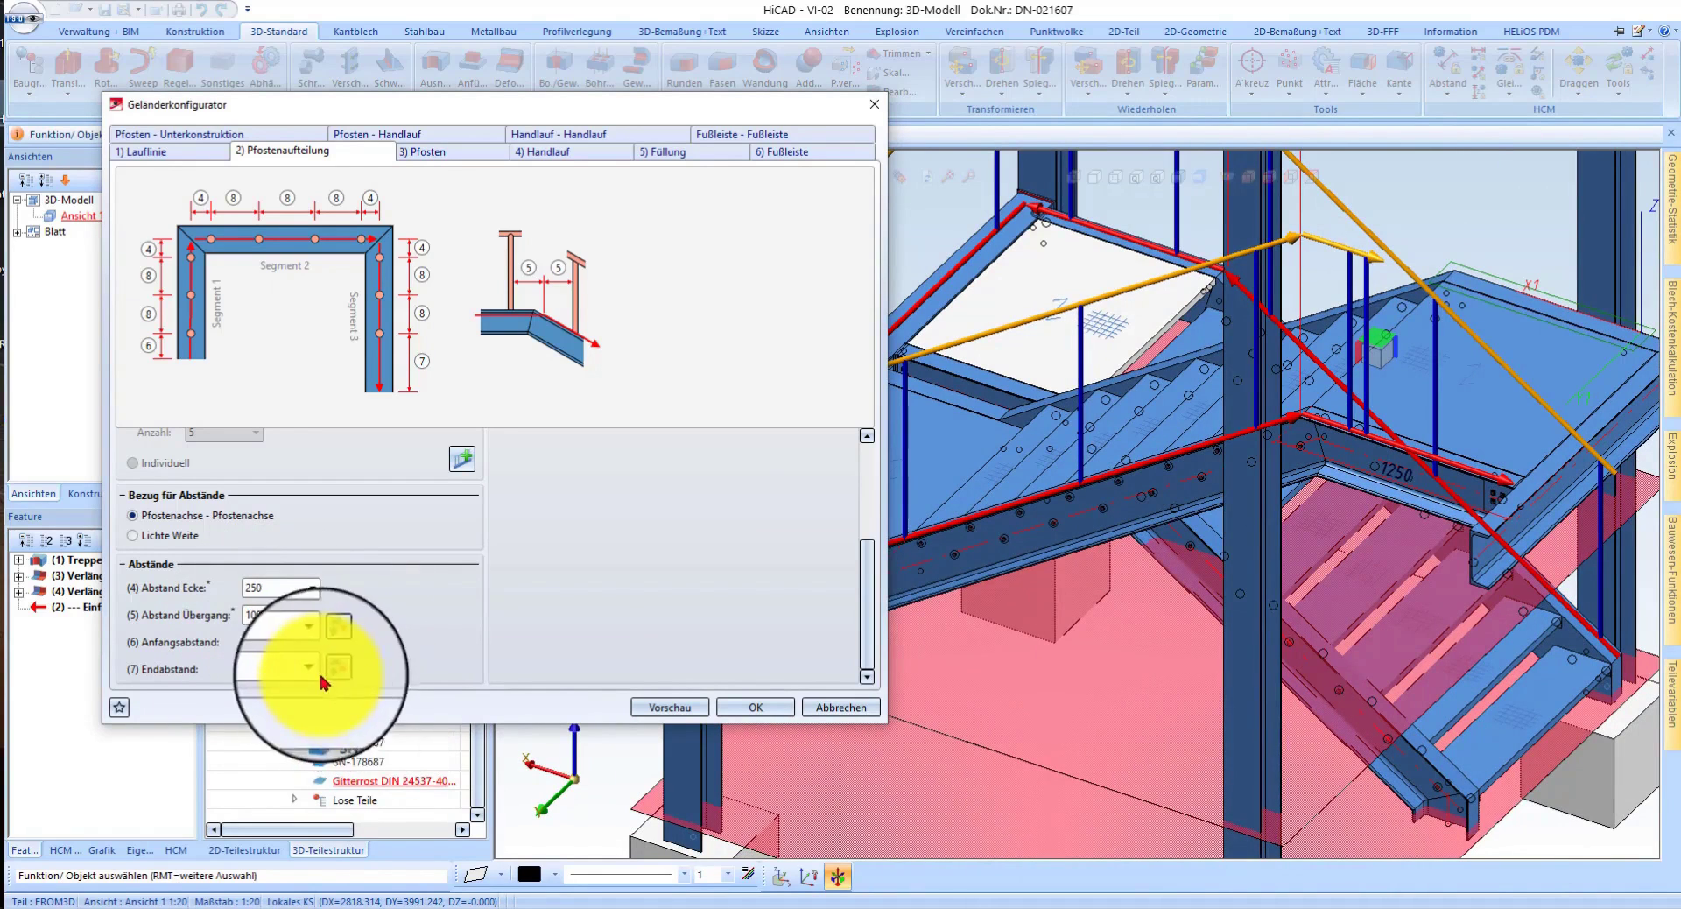
- Enable transition posts alongside start and end posts, with maximum post spacing 1200
scroll(1445, 394, up, 2)
text(1000)
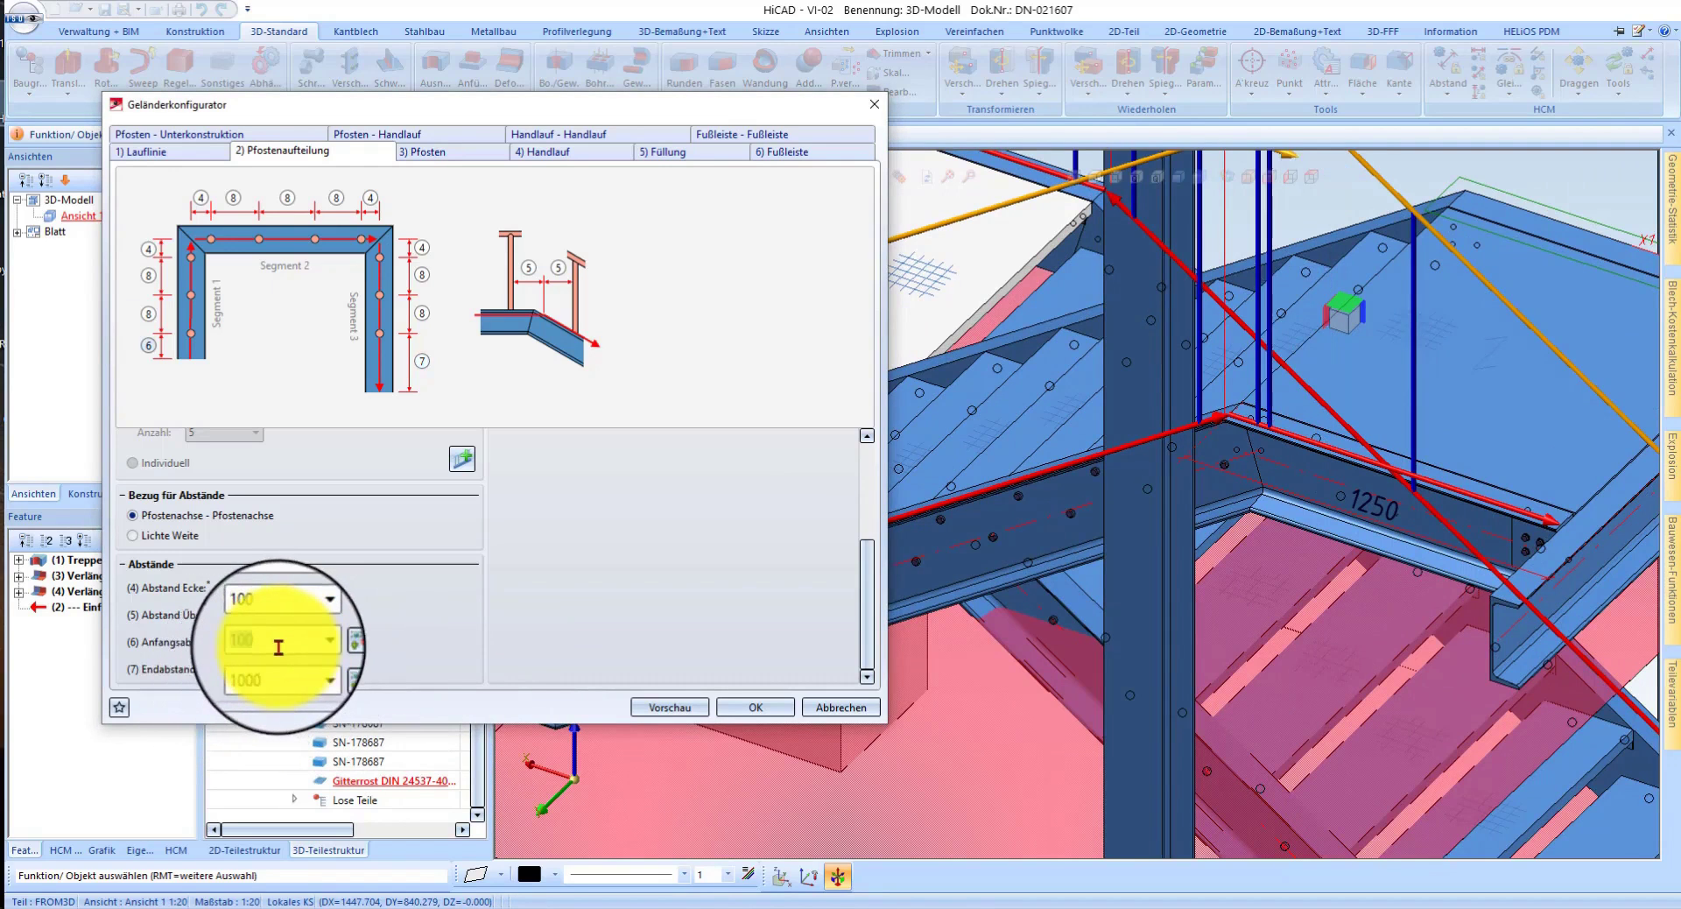
scroll(1407, 488, down, 2)
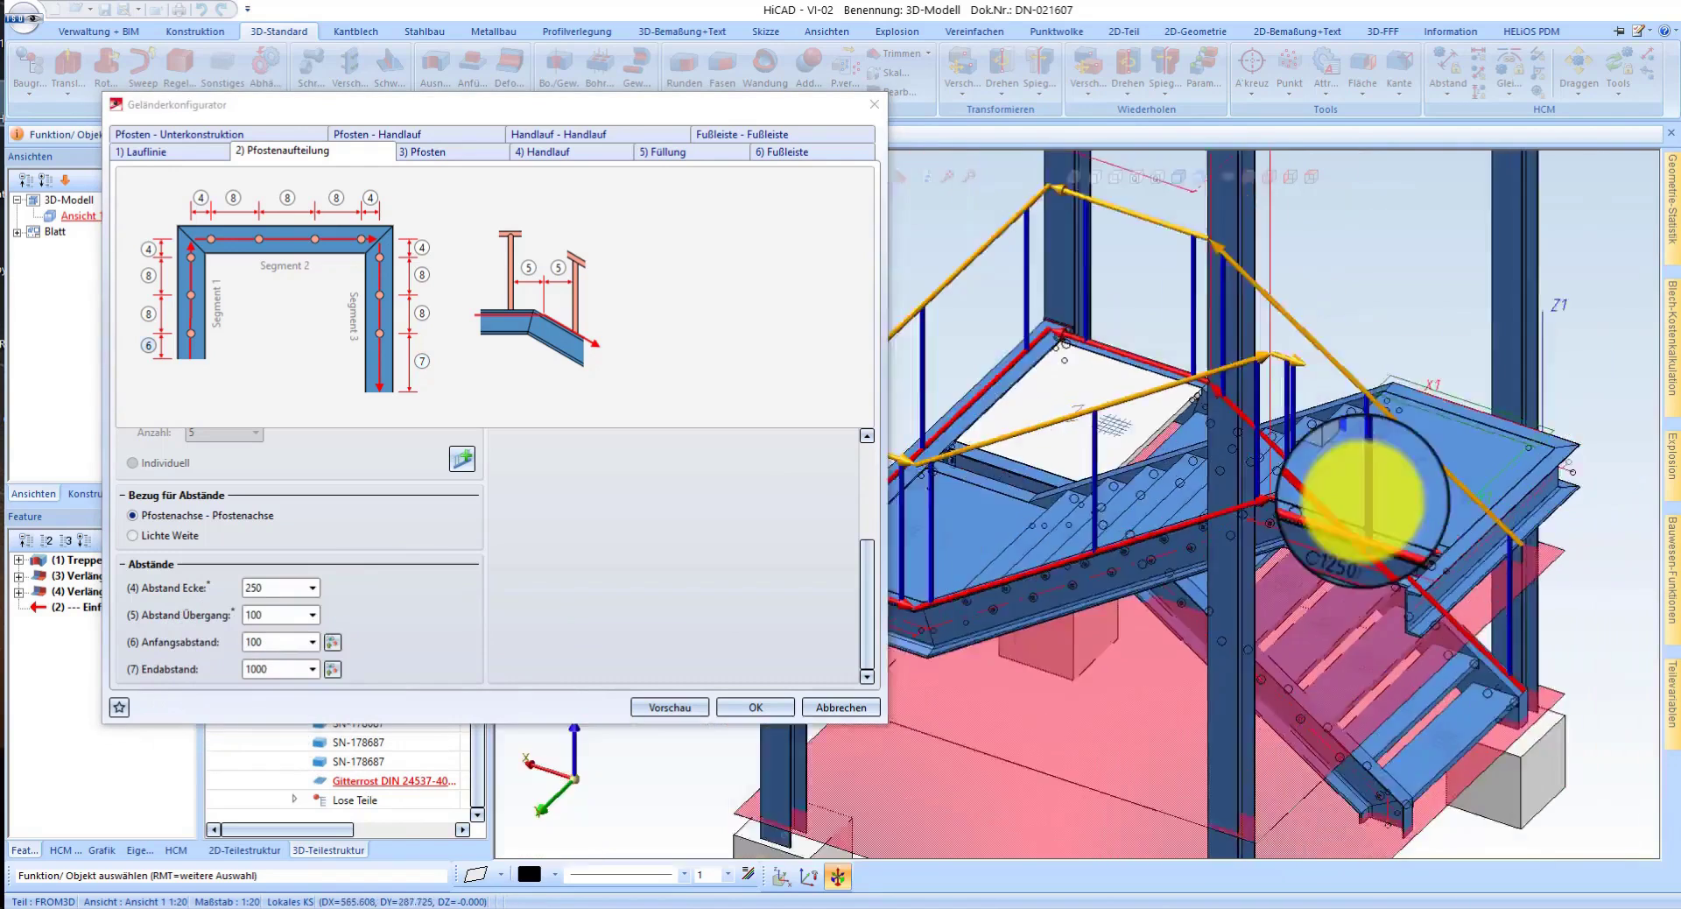
middle_drag(1407, 488, 1374, 563)
scroll(448, 574, up, 3)
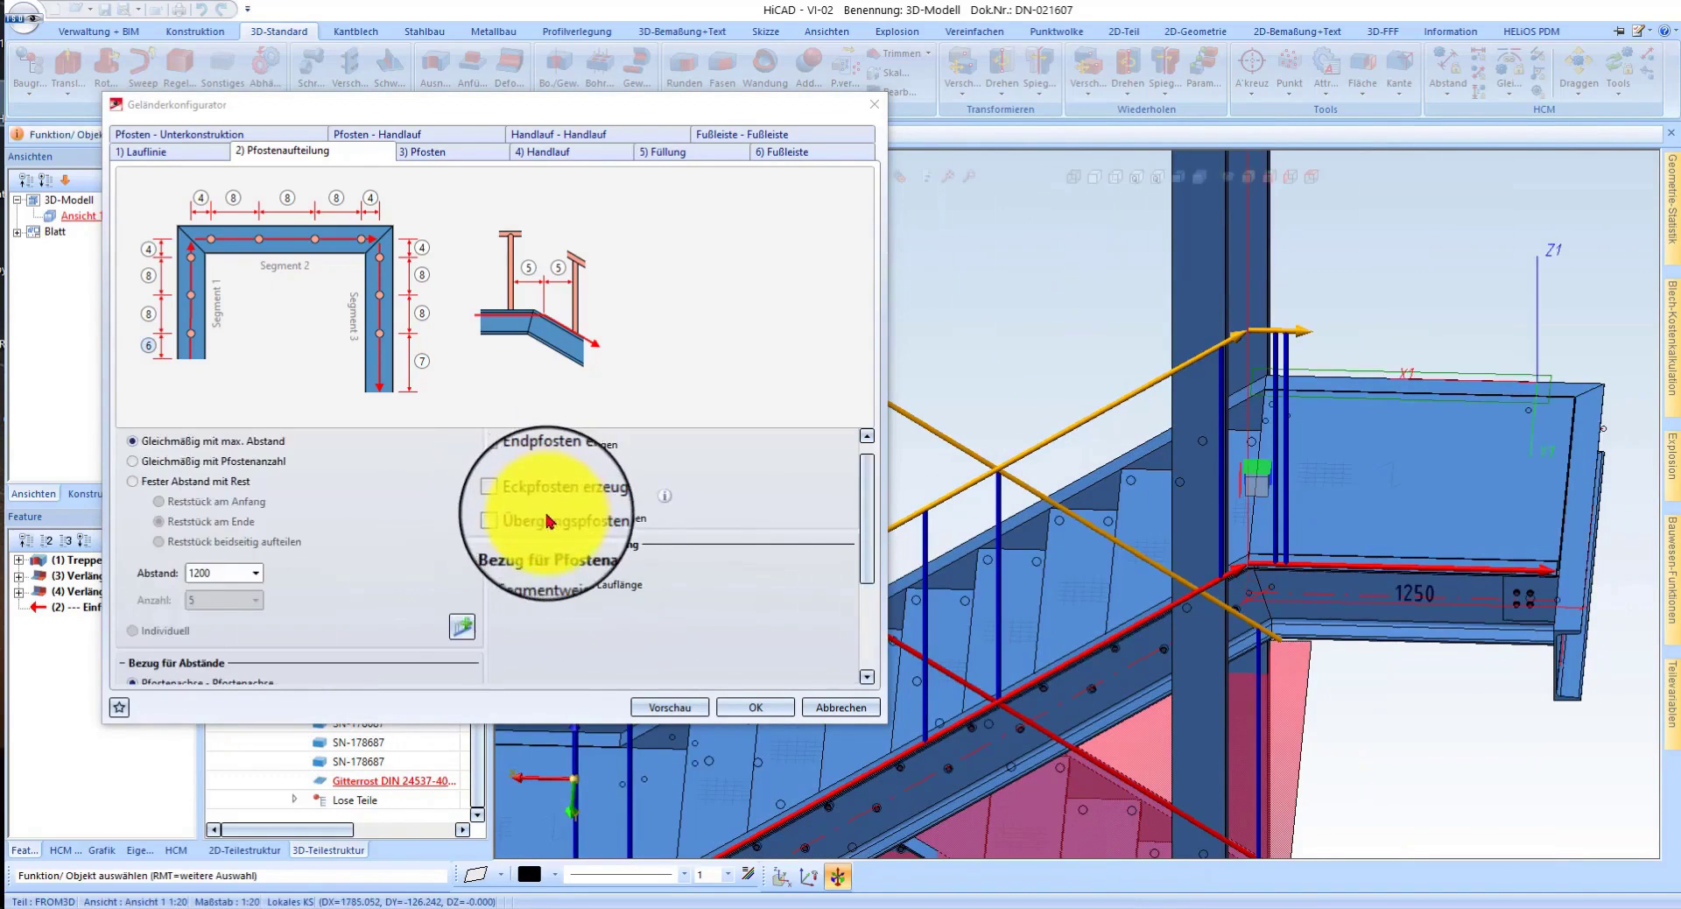
click(547, 521)
mouse_move(1521, 600)
middle_down()
mouse_move(1456, 555)
mouse_move(1325, 560)
mouse_move(1452, 732)
mouse_move(1456, 563)
middle_up()
scroll(1378, 537, down, 2)
scroll(1357, 622, down, 2)
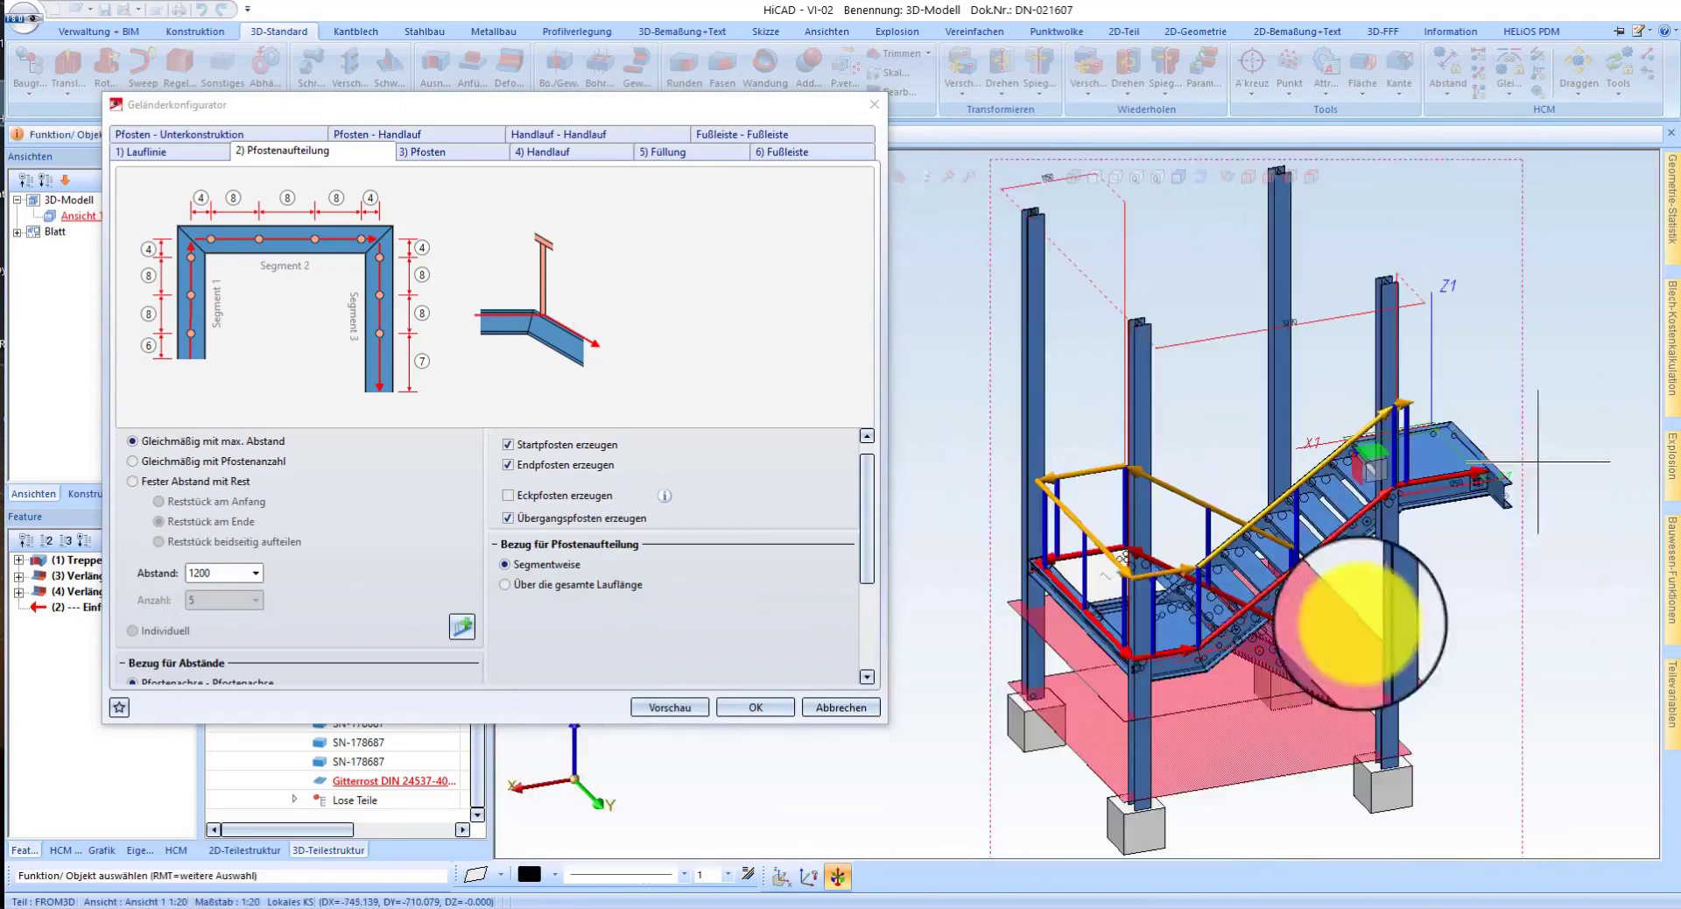
scroll(1357, 622, up, 2)
scroll(221, 583, up, 1)
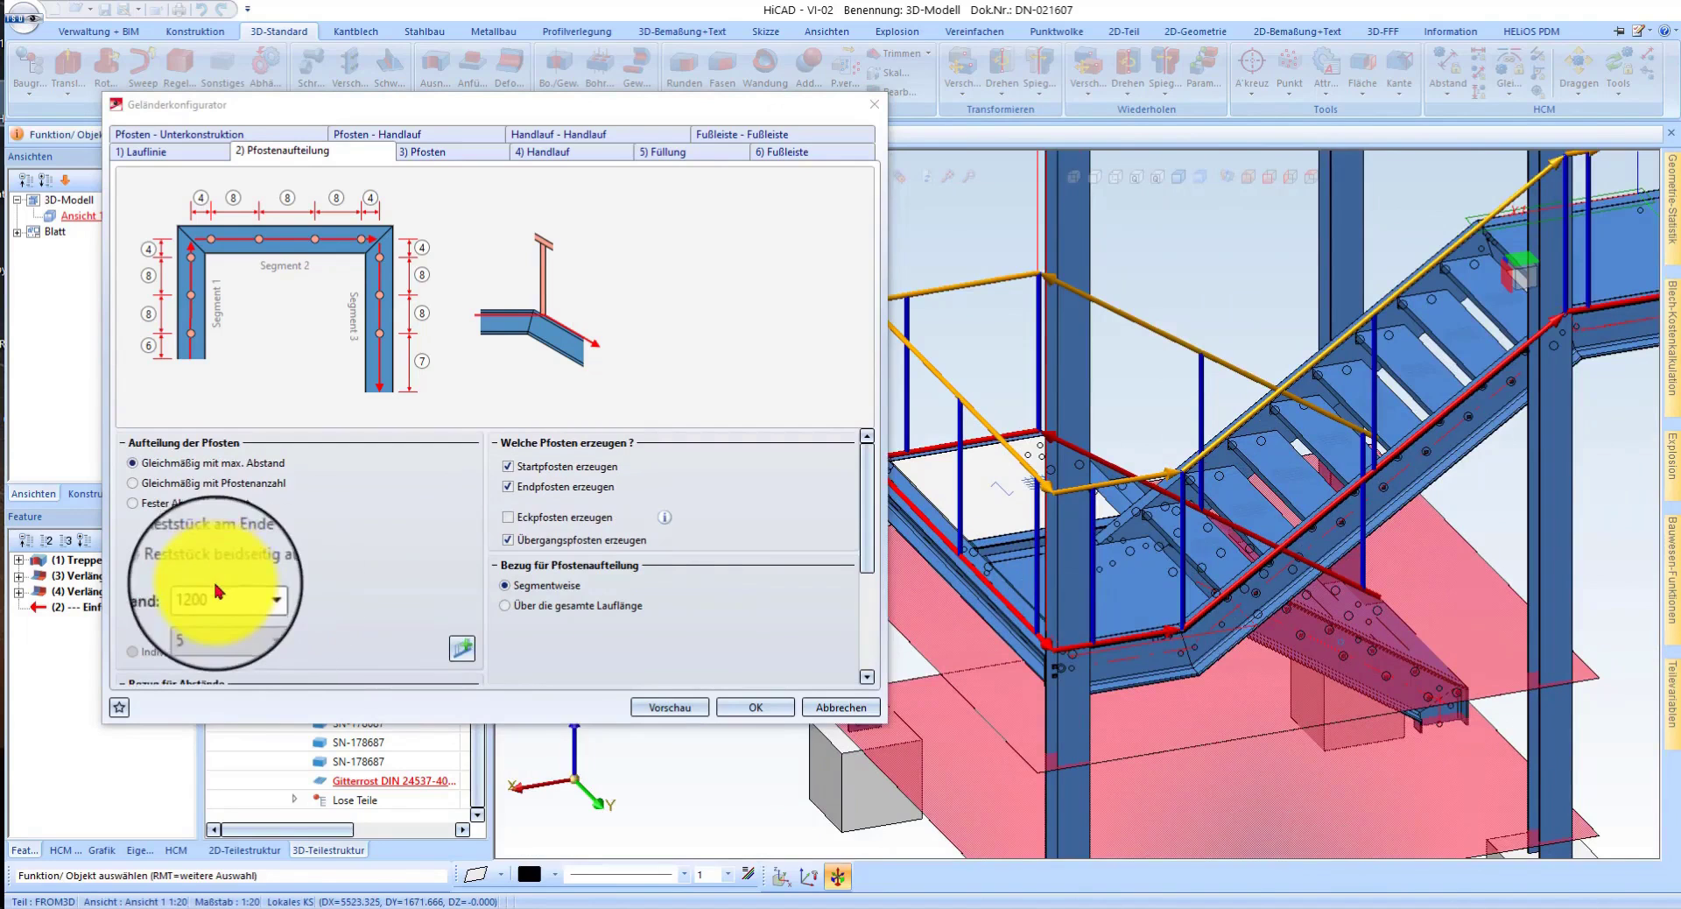
- Try individual post placement and orbit around the stair to check the posts
click(464, 650)
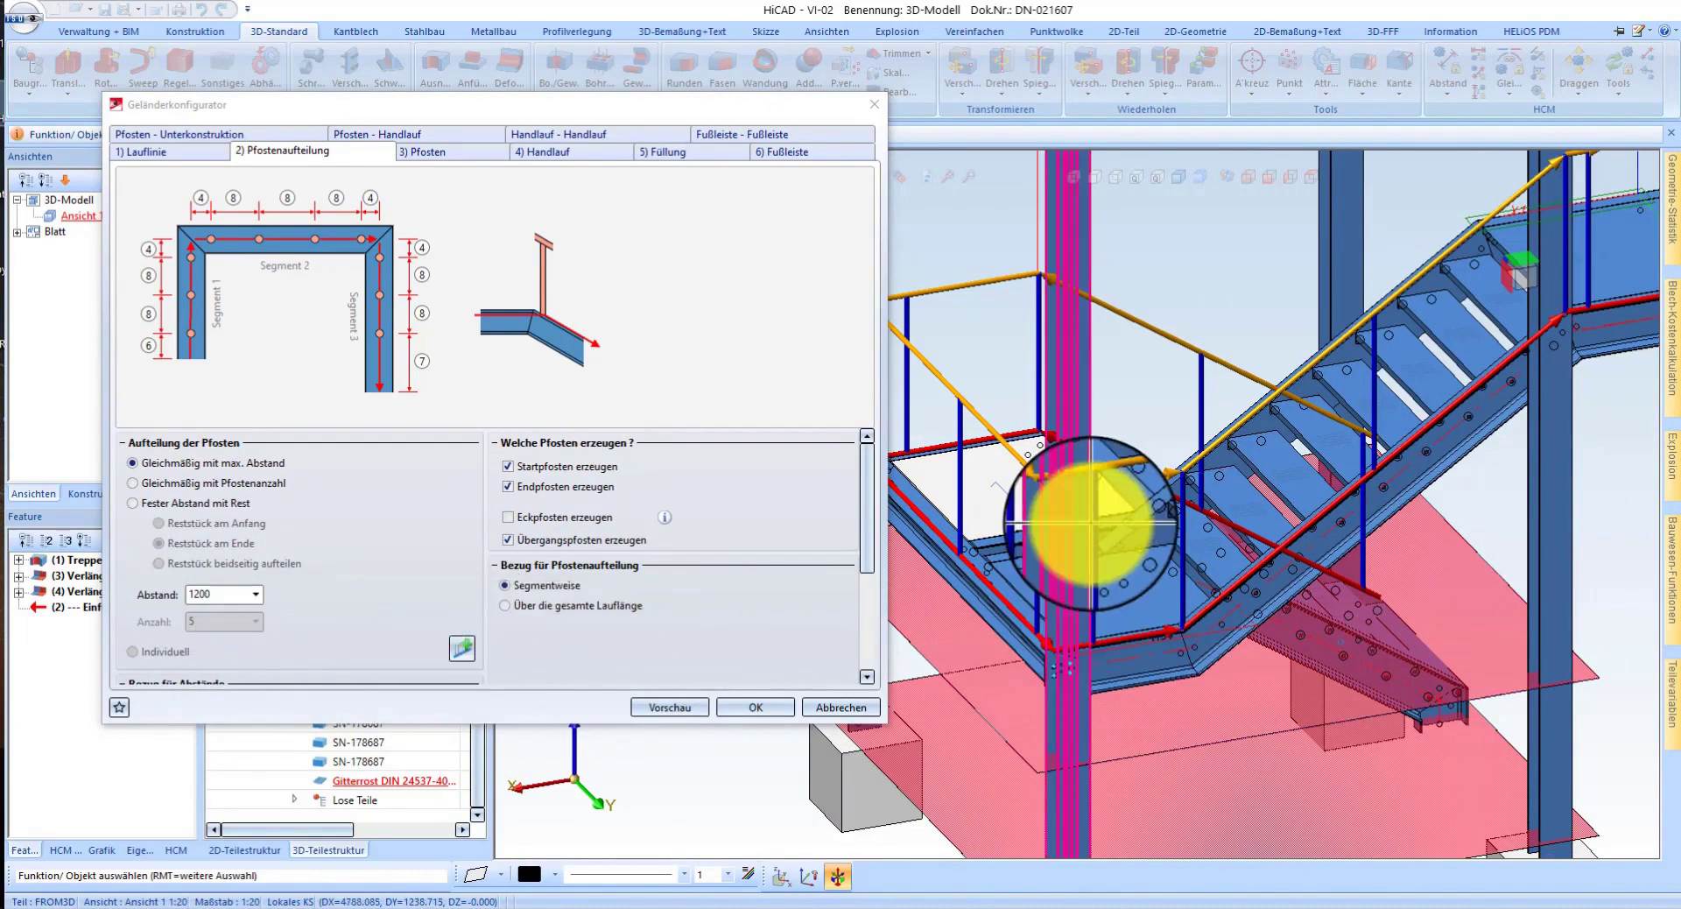
mouse_move(1093, 534)
middle_down()
mouse_move(1064, 683)
mouse_move(1270, 635)
middle_up()
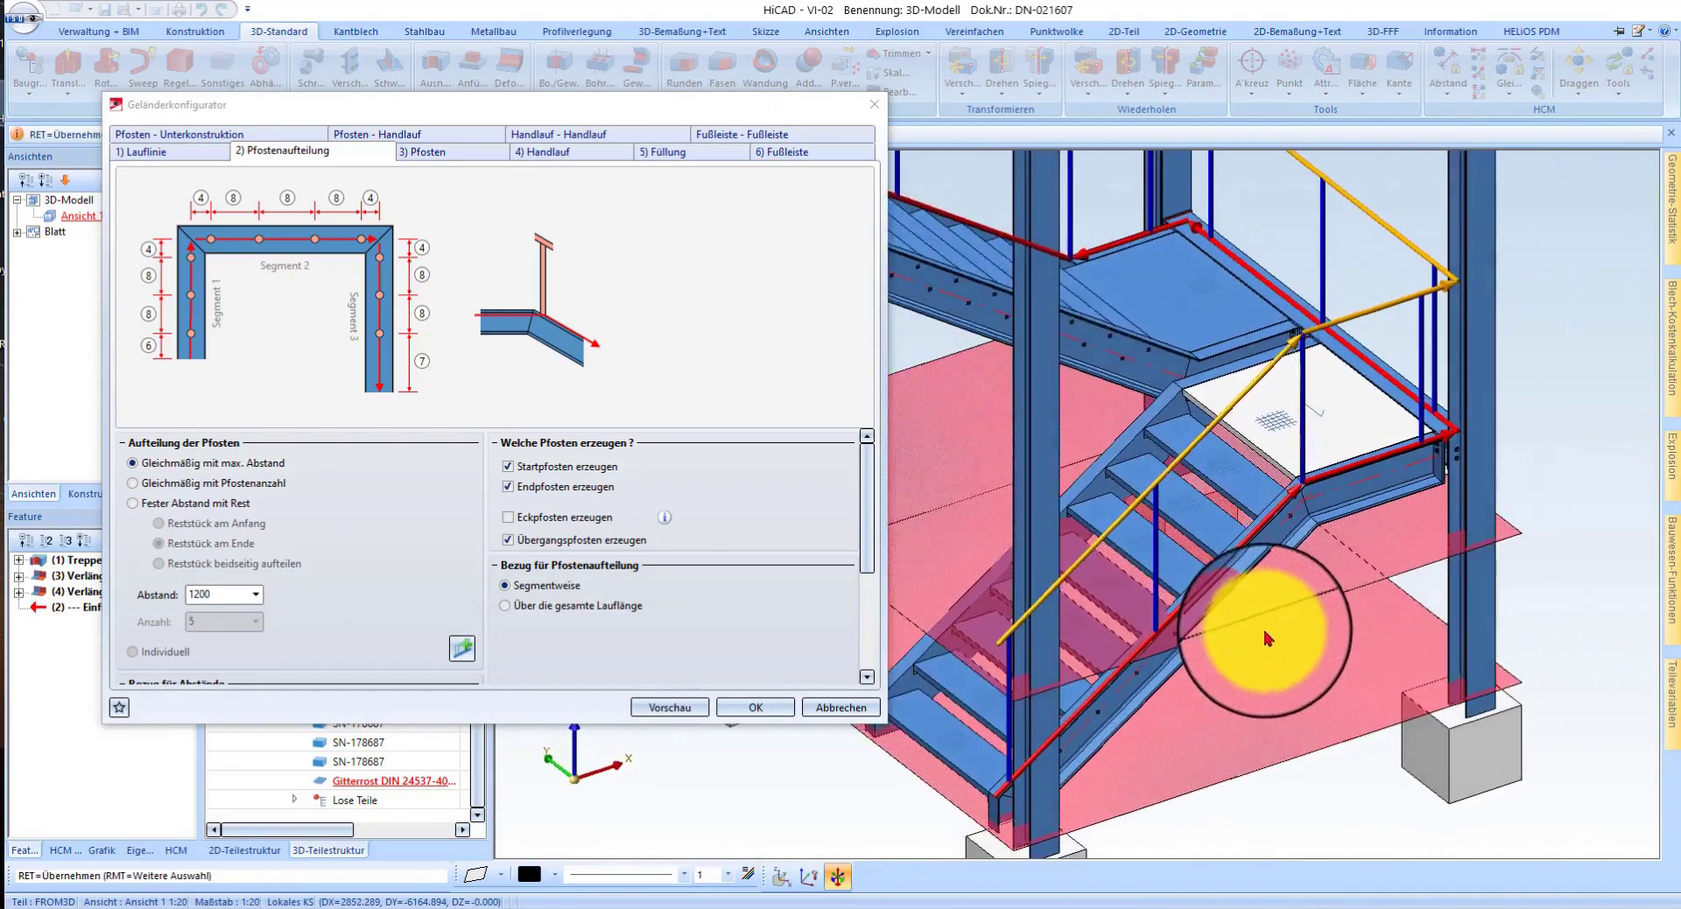
scroll(871, 413, up, 3)
scroll(1130, 657, down, 3)
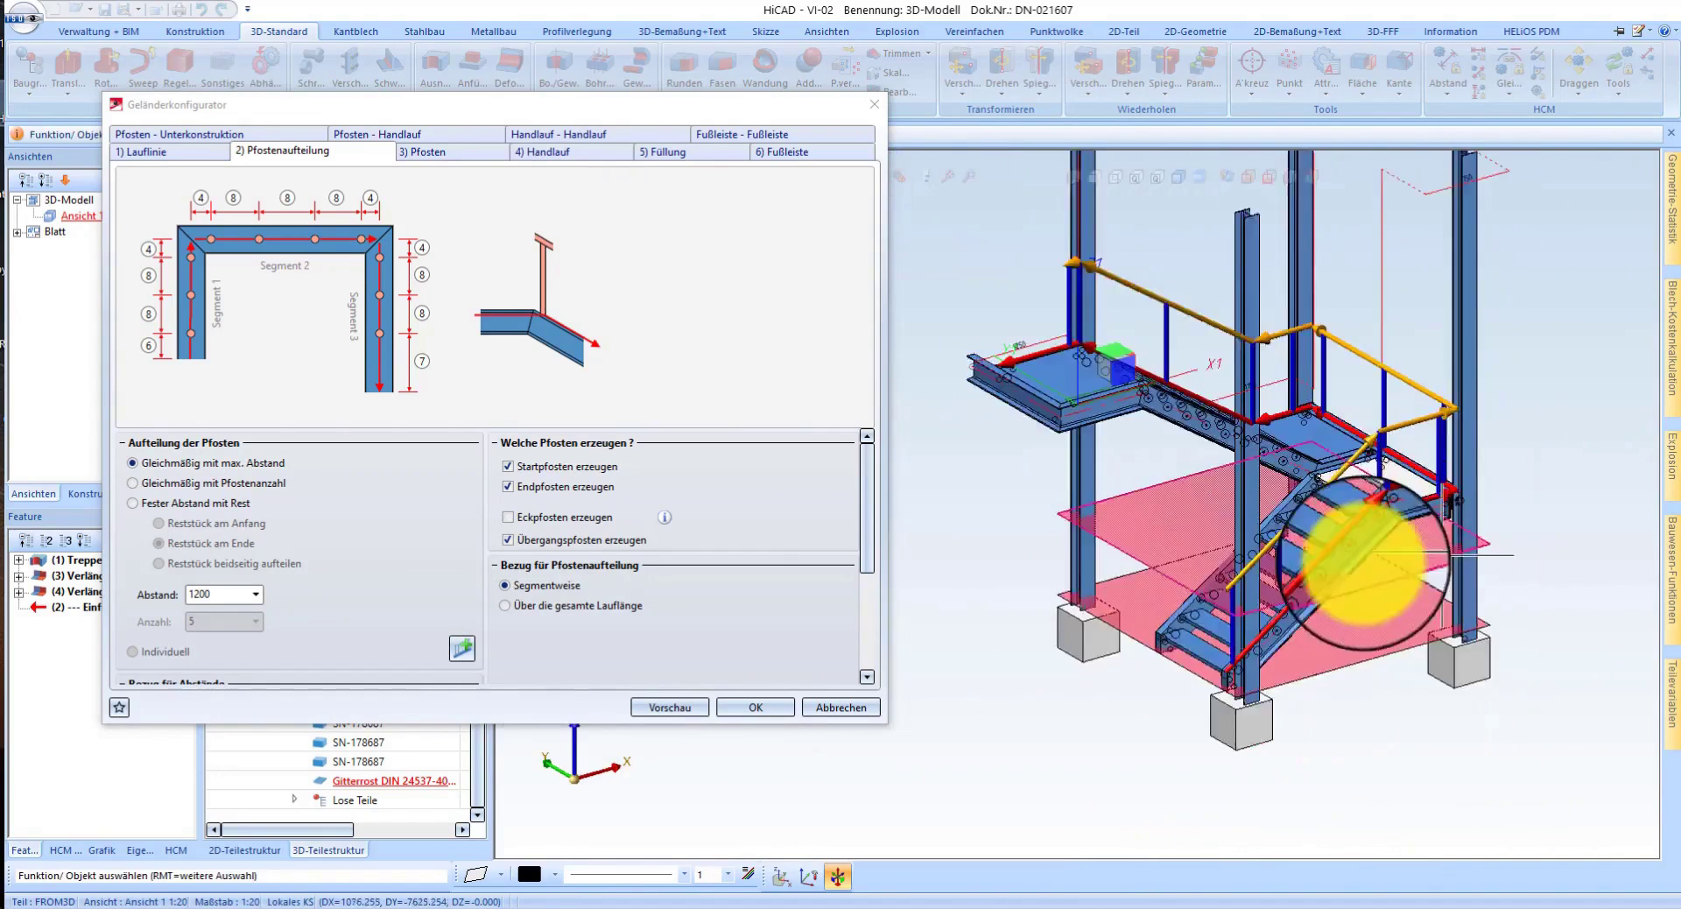
scroll(1283, 613, up, 3)
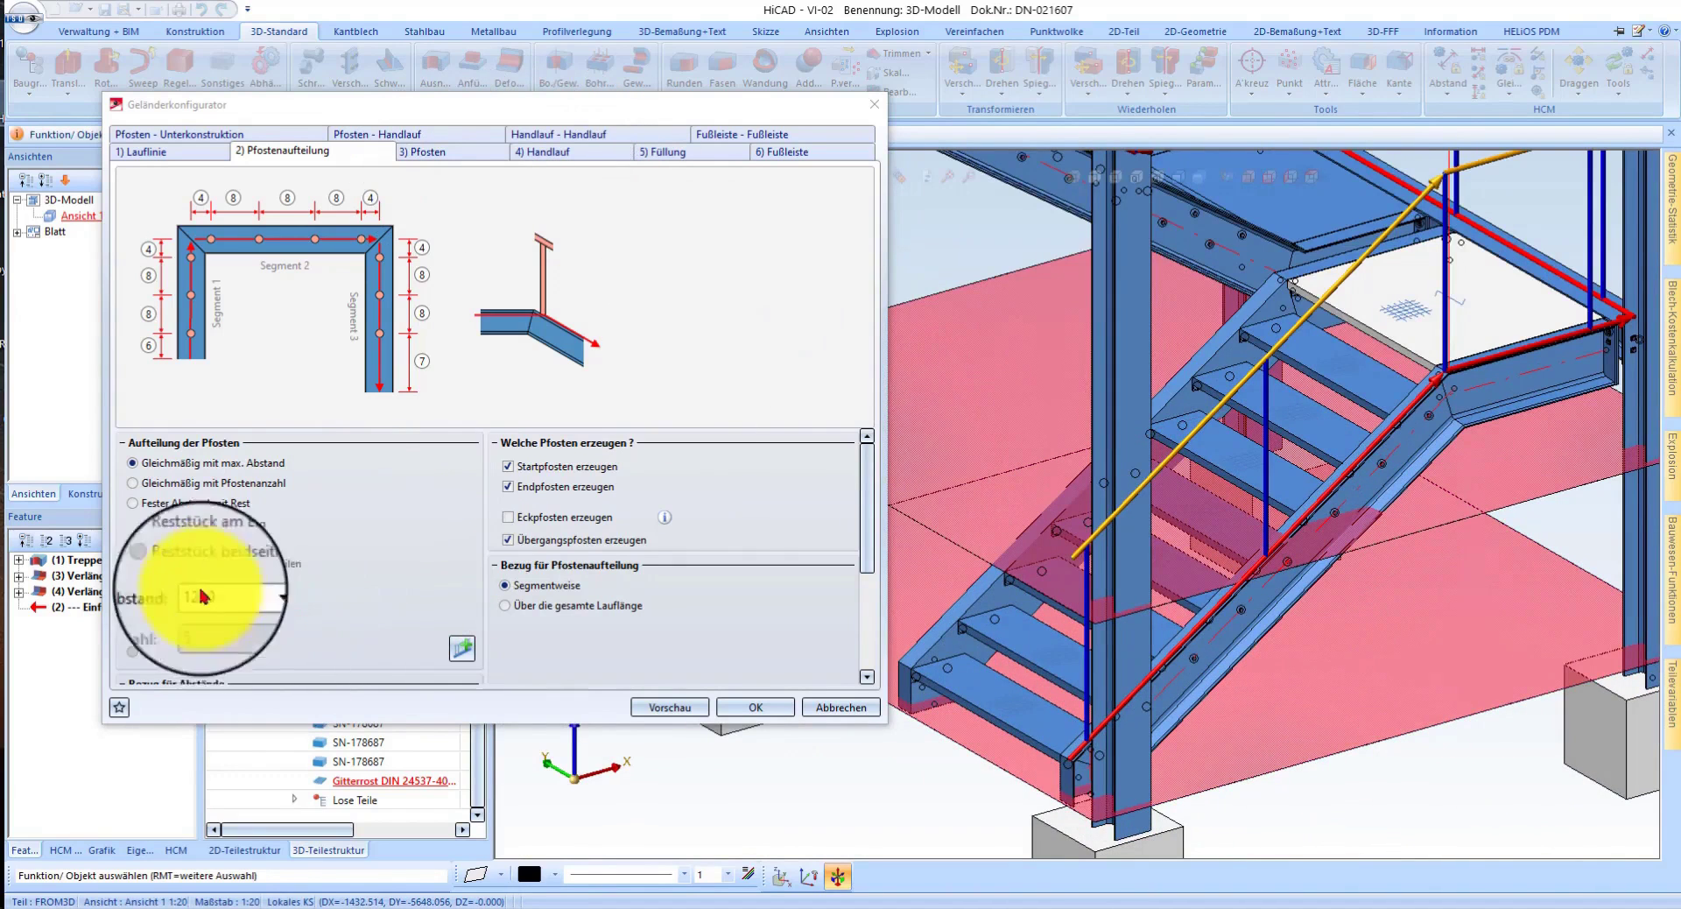
scroll(201, 595, down, 3)
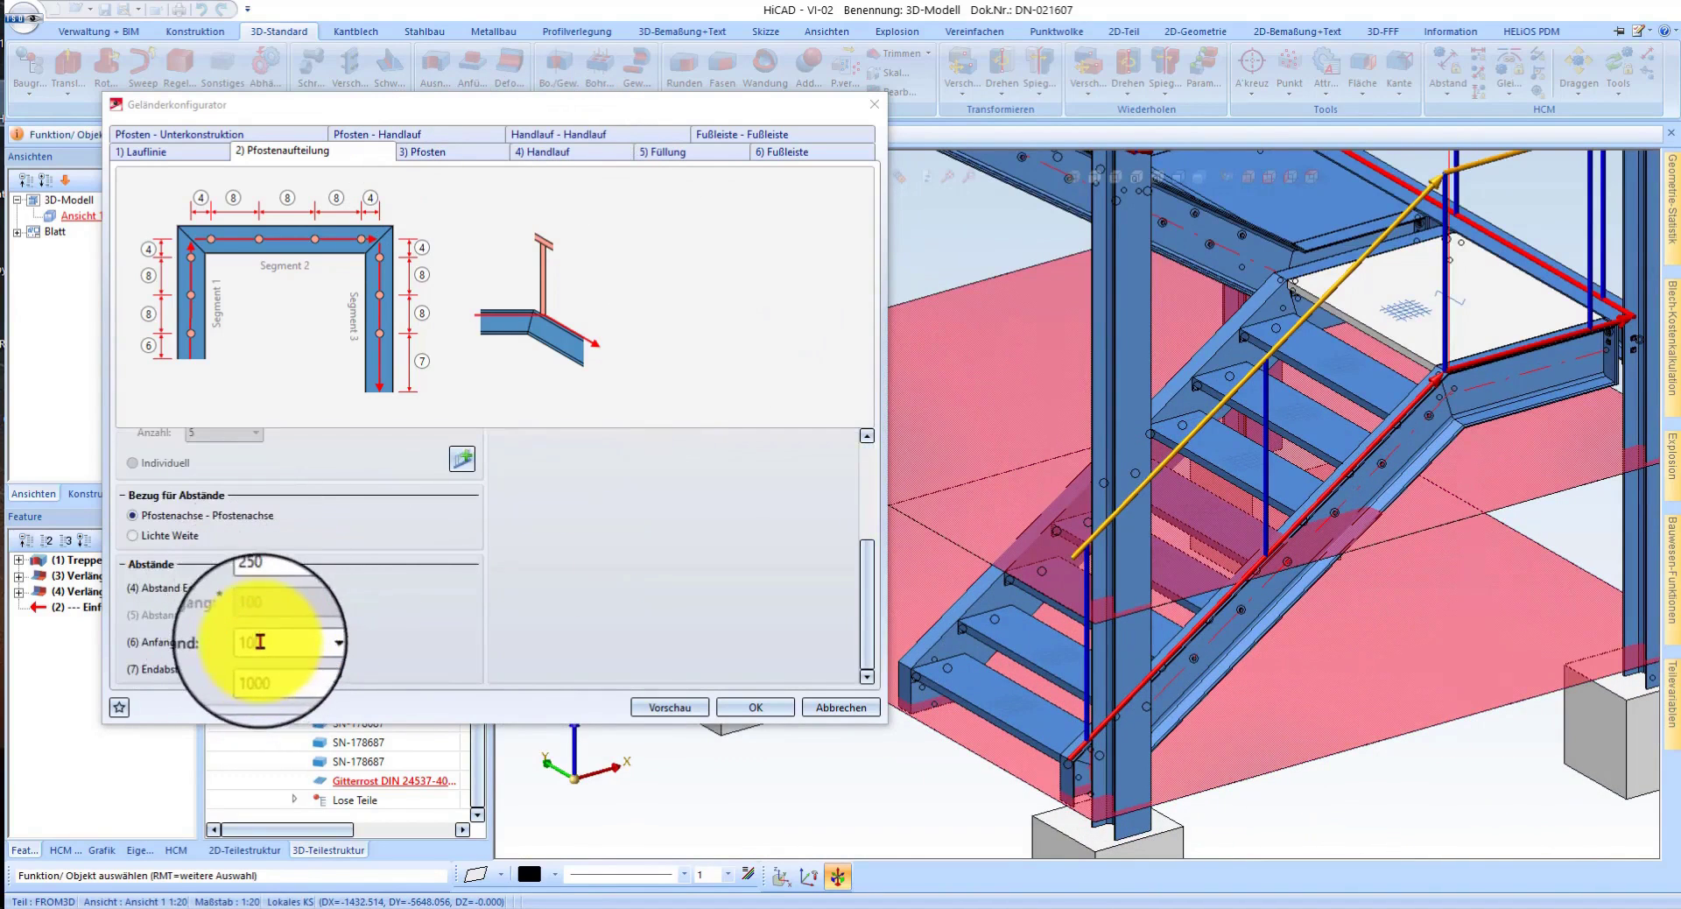
- Set the Füllung variant to Füllung mit Knieleisten after reviewing the post and handrail tabs
click(431, 151)
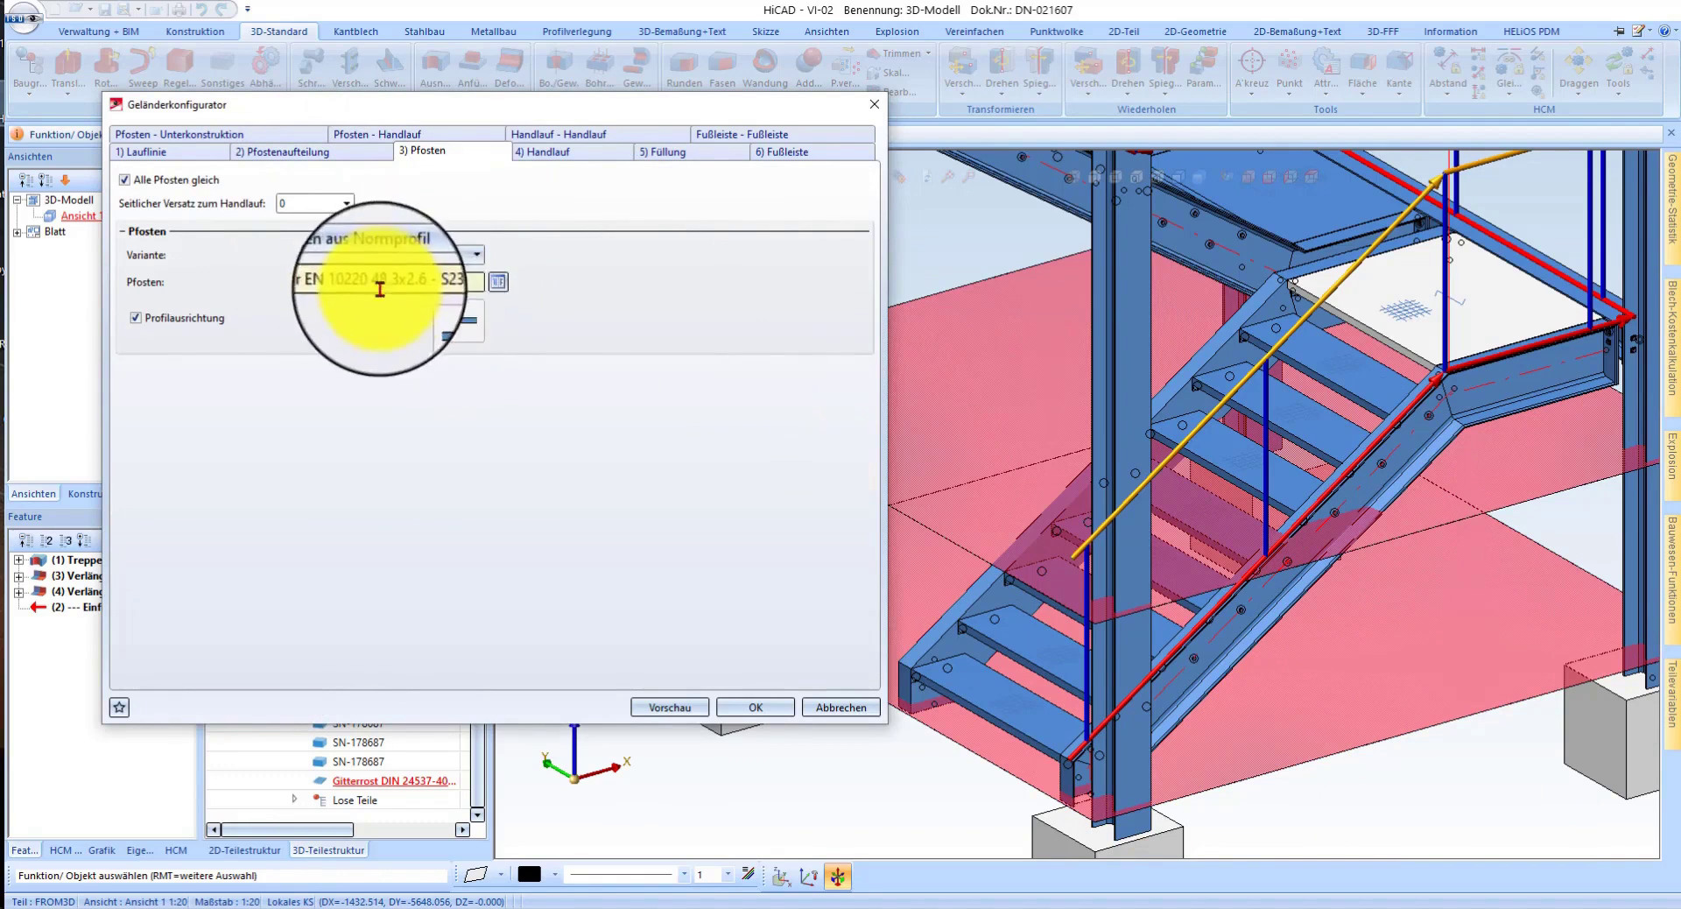
click(563, 156)
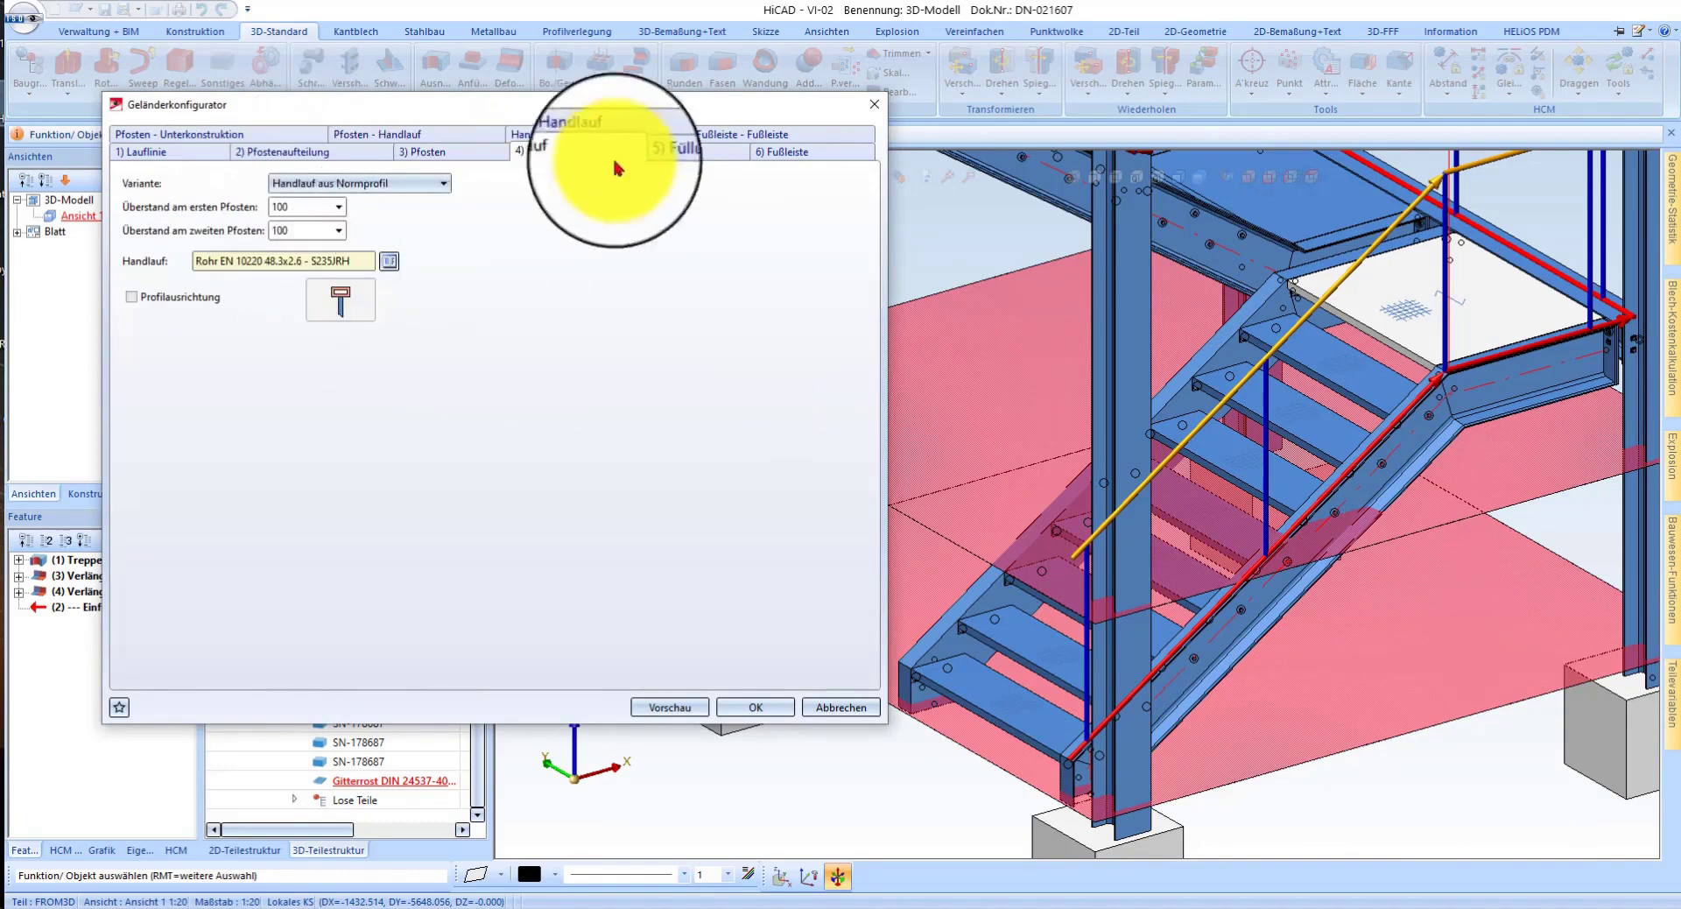
click(668, 151)
click(271, 207)
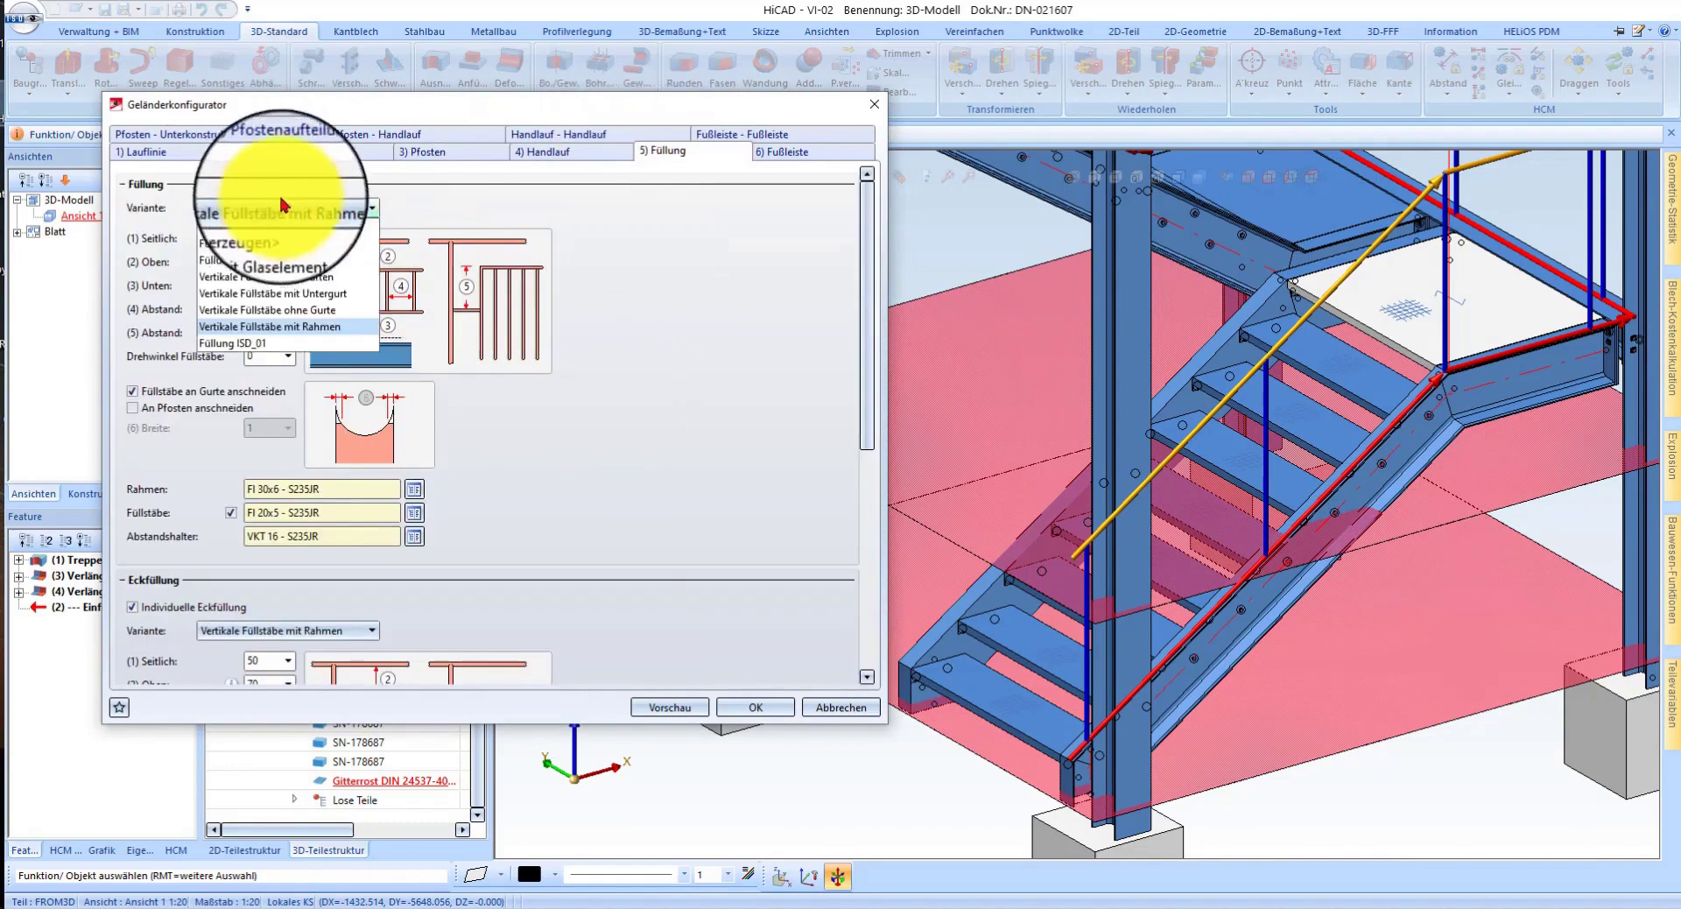
click(282, 263)
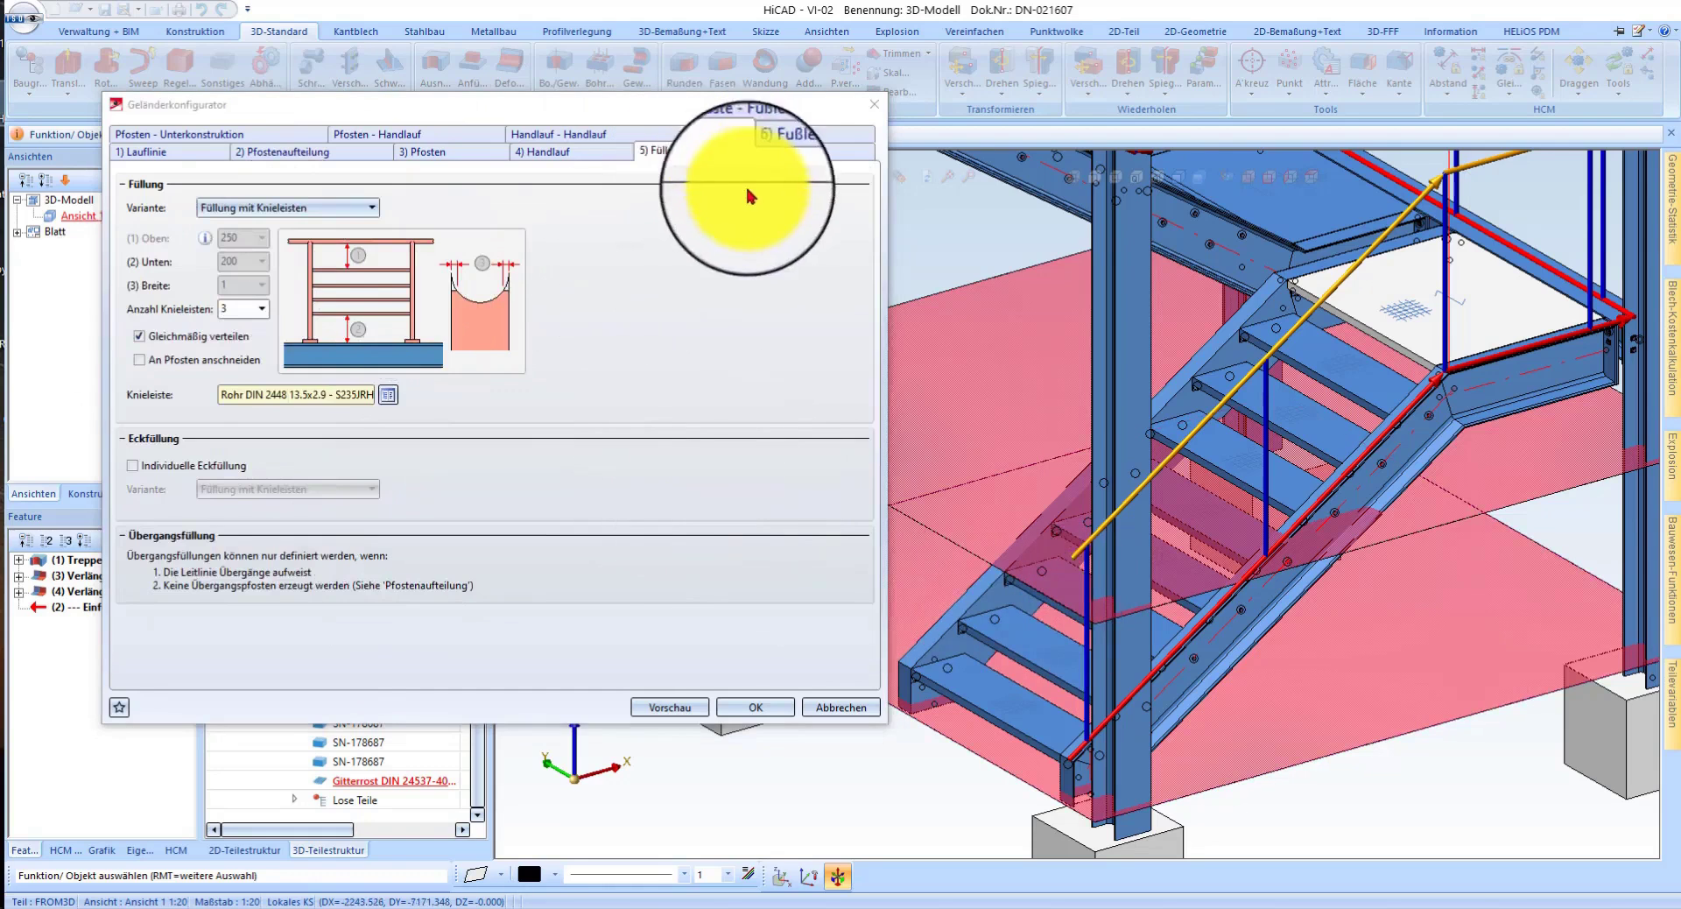
- Review the toe board, base plate, post-handrail and handrail joint tabs, then confirm the railing
click(792, 156)
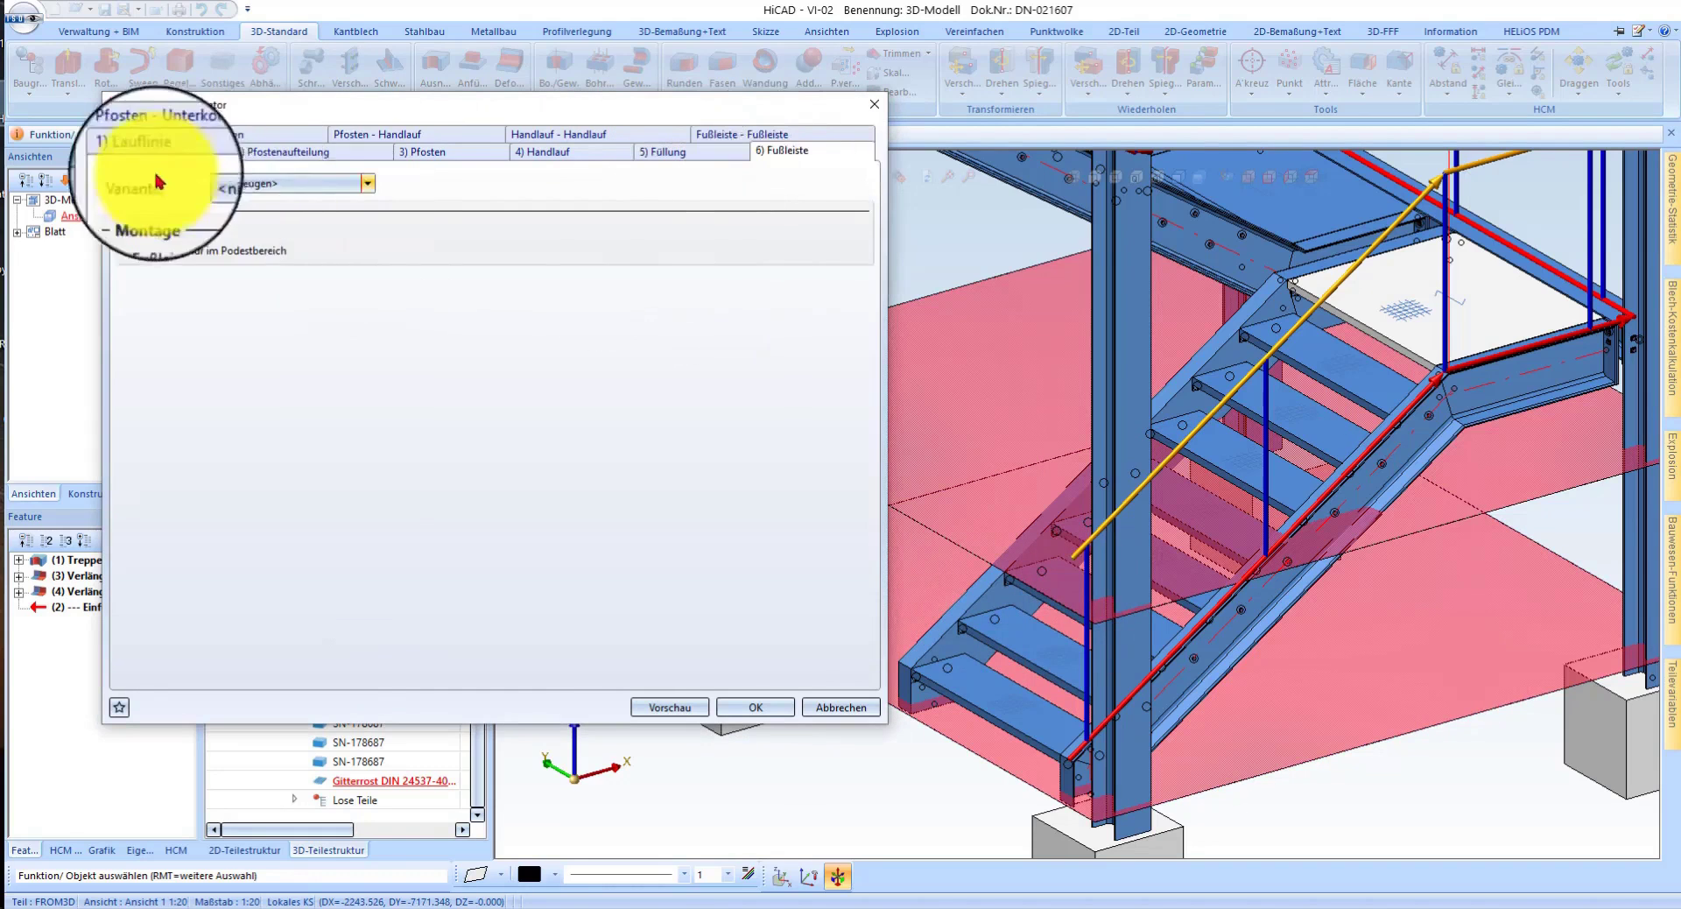
click(280, 136)
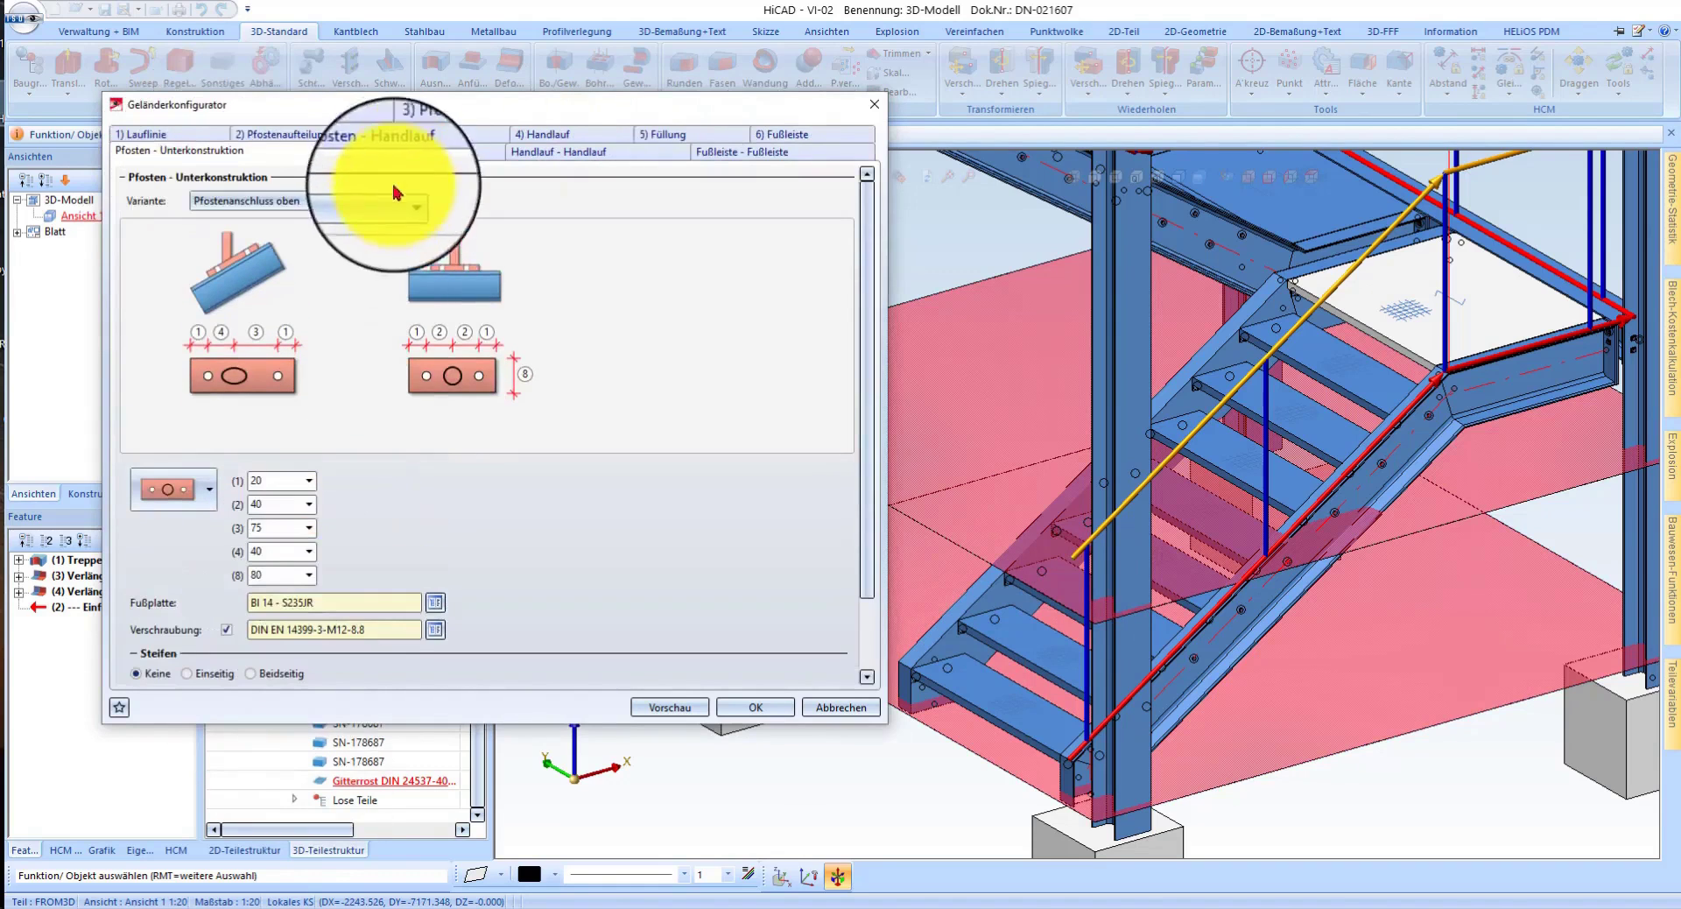
click(377, 151)
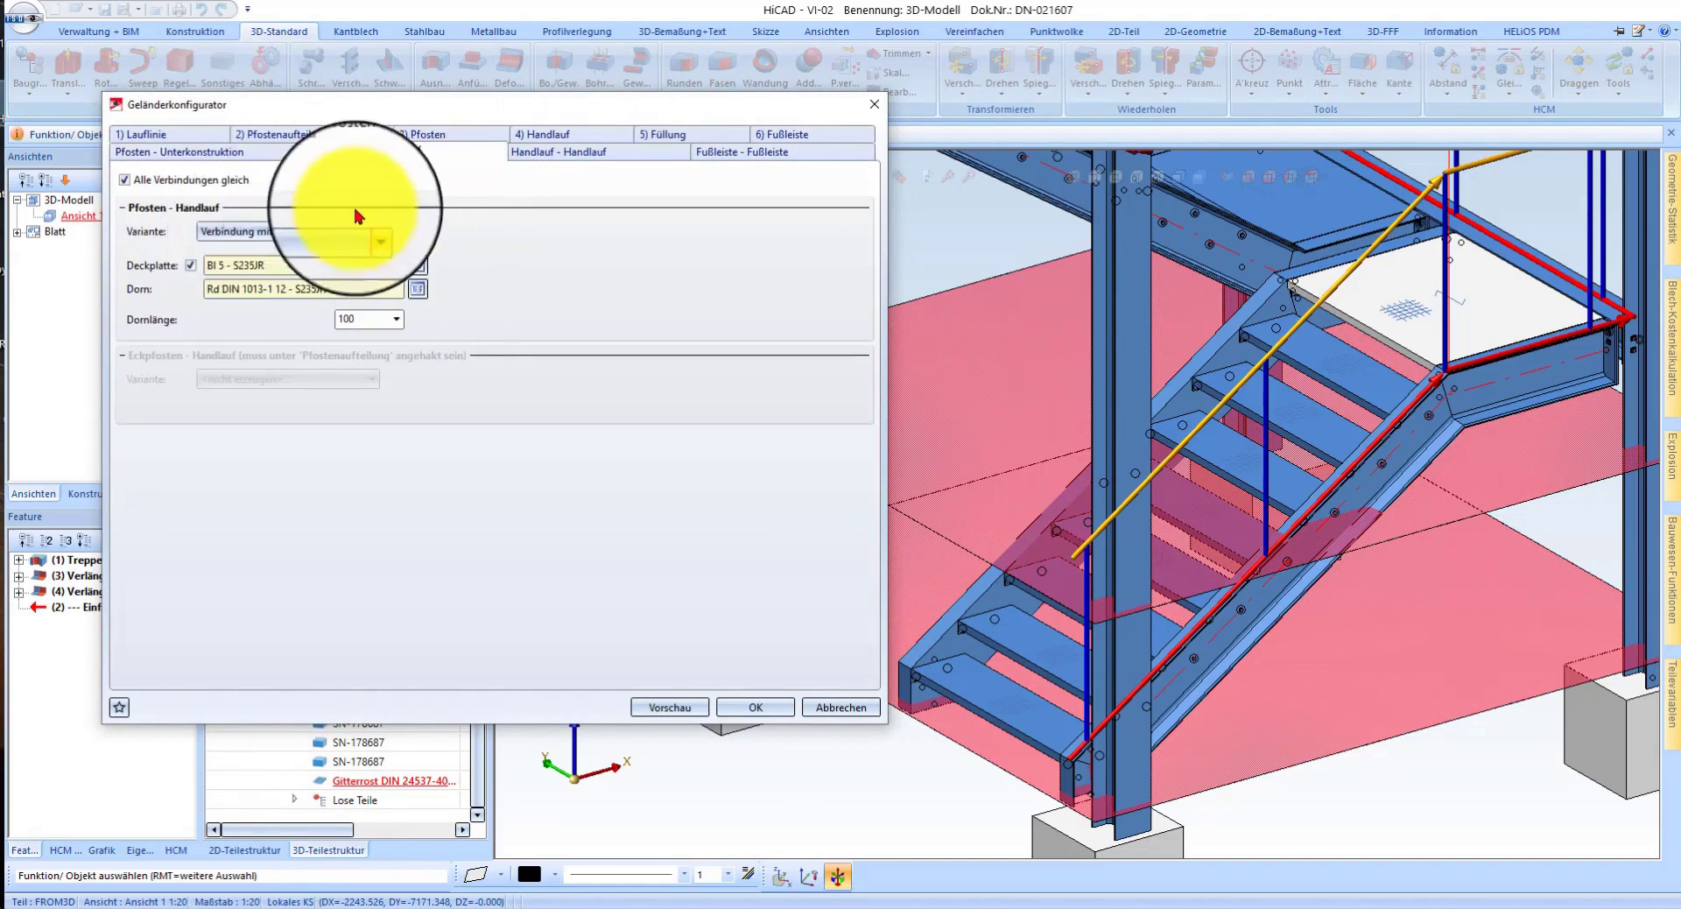
click(570, 152)
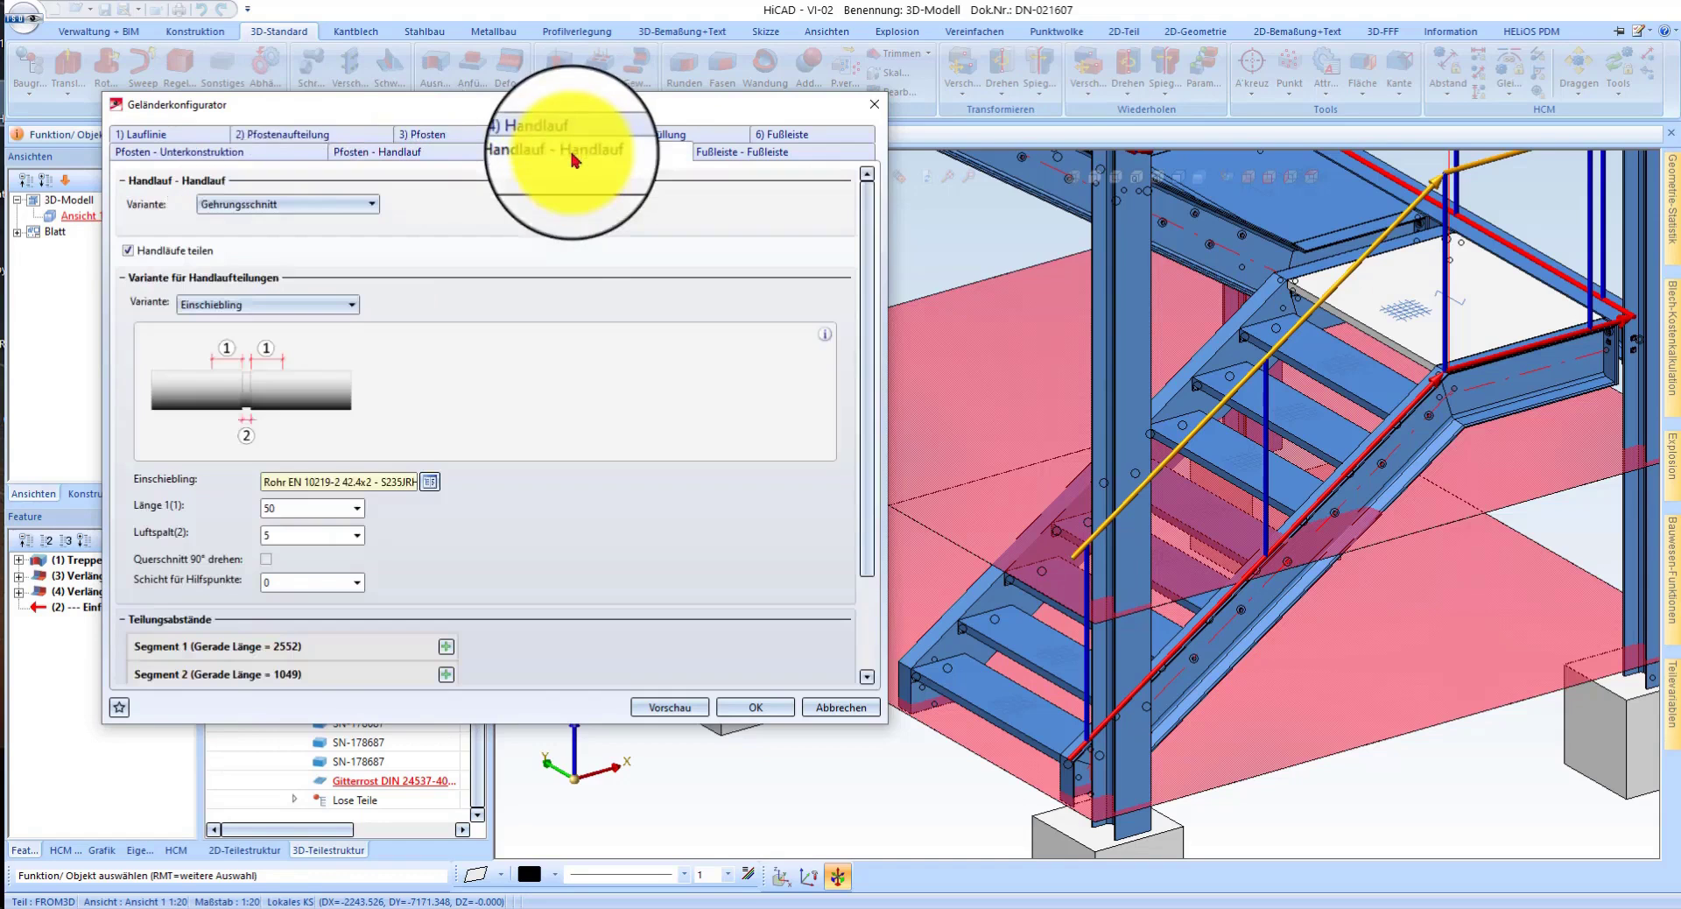
click(753, 706)
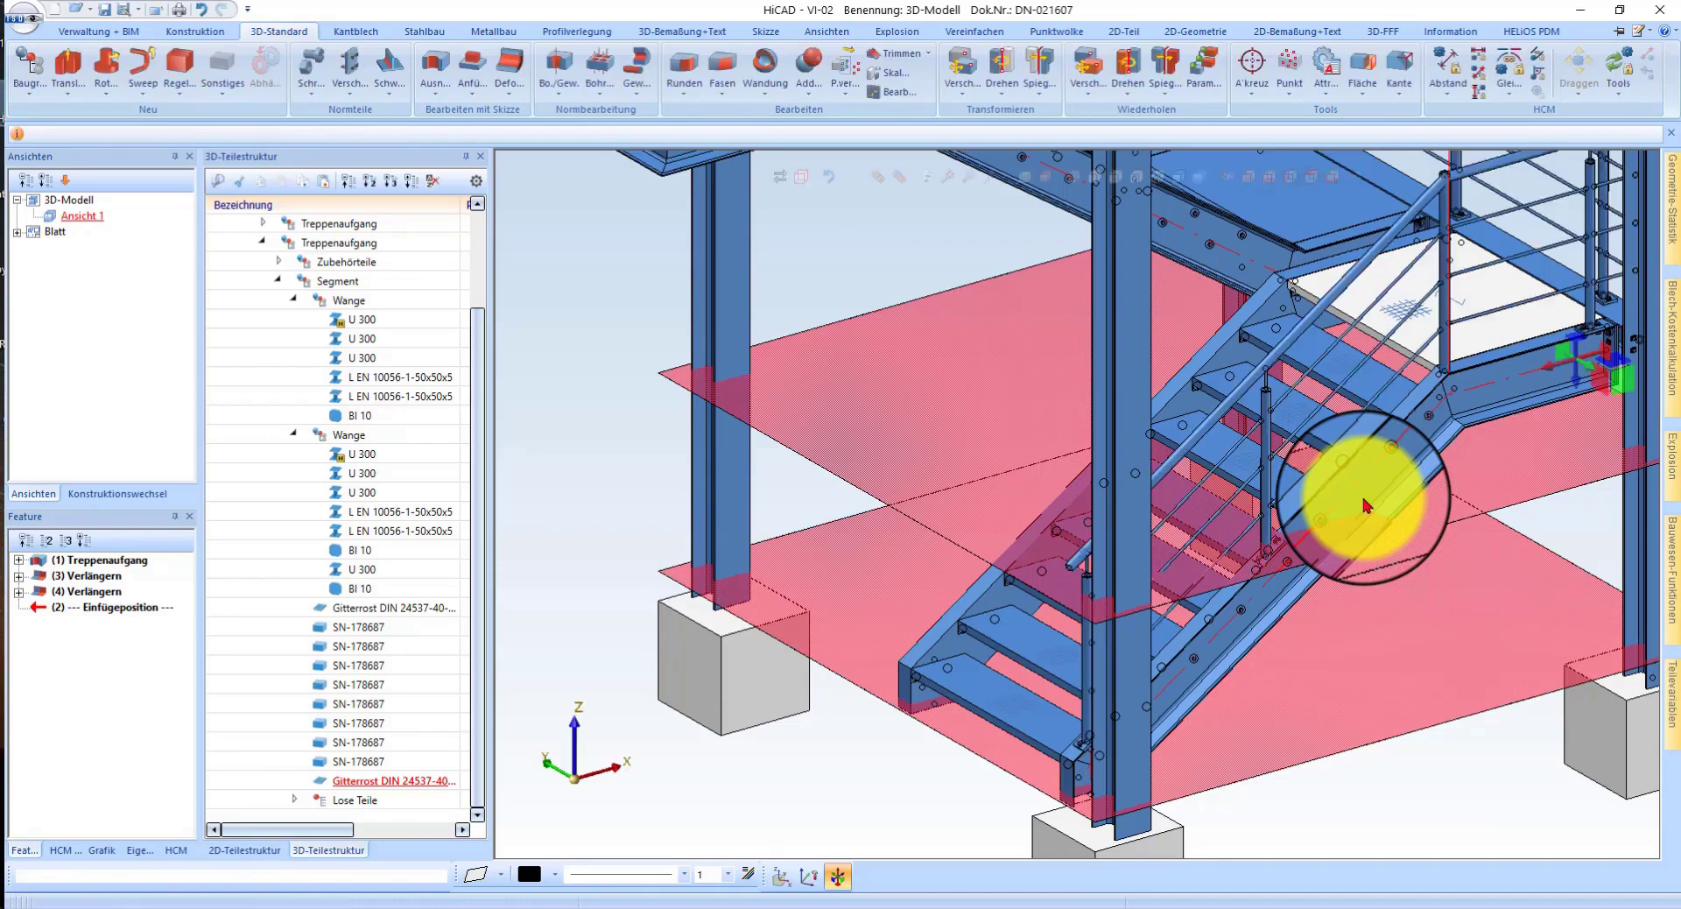
- Orbit and zoom around the stair to inspect the new posts, handrail and three knee rails
click(1139, 472)
scroll(1104, 455, down, 3)
mouse_move(1314, 386)
middle_down()
mouse_move(943, 378)
mouse_move(1570, 245)
middle_up()
scroll(1539, 432, up, 5)
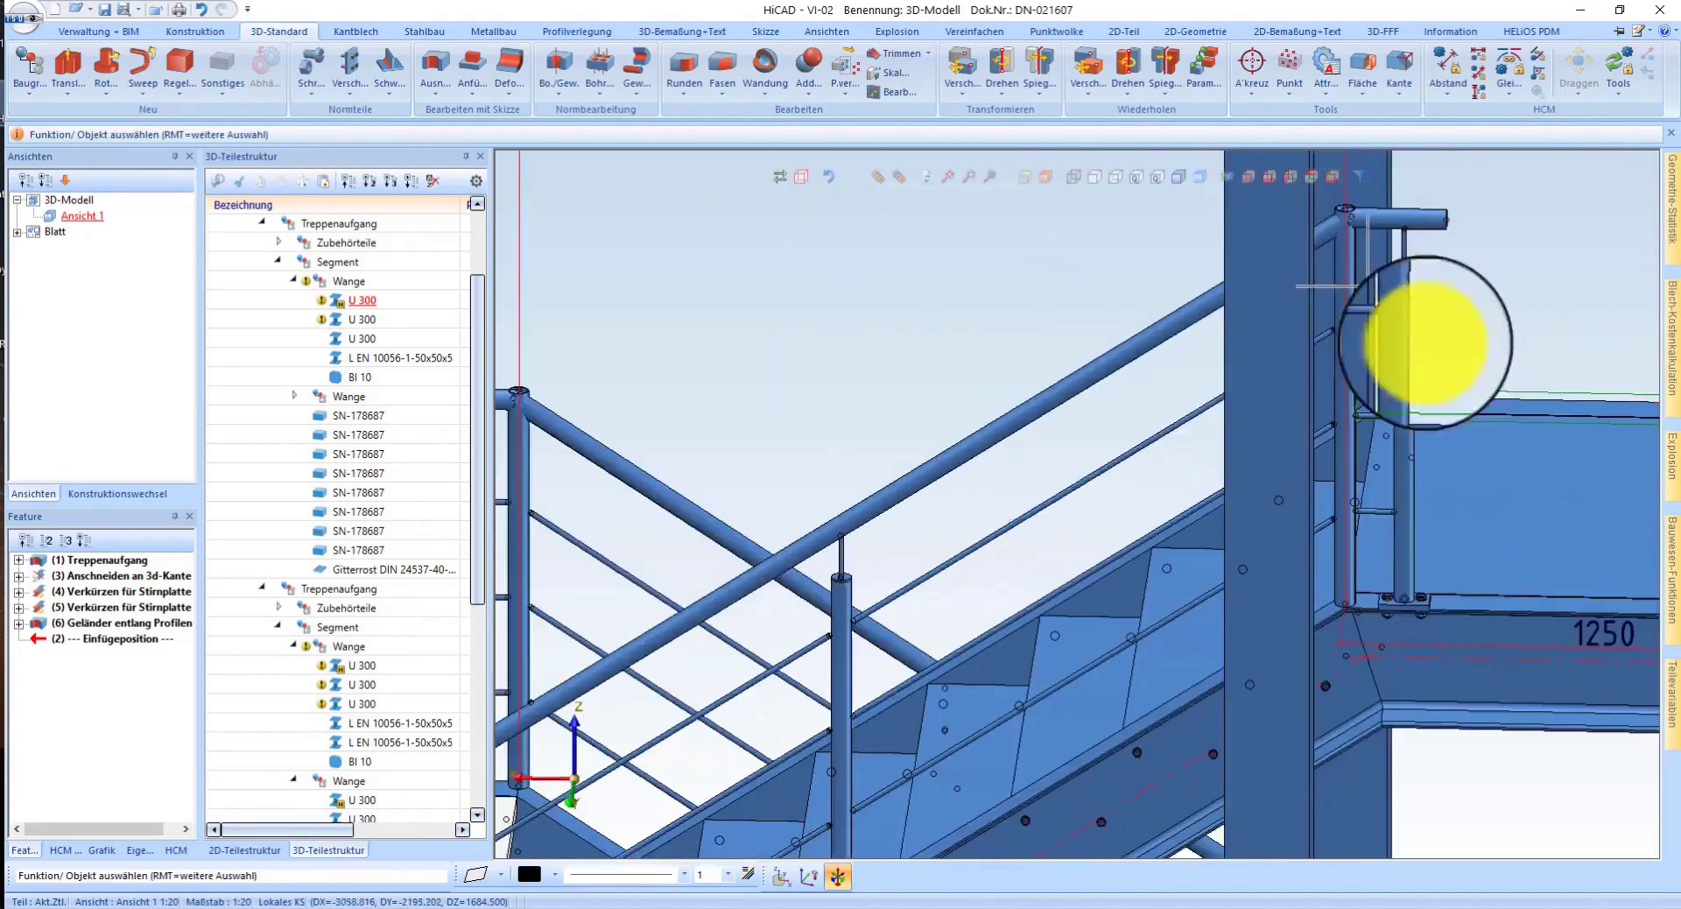
scroll(1340, 536, up, 2)
scroll(1296, 281, down, 2)
scroll(1247, 296, up, 3)
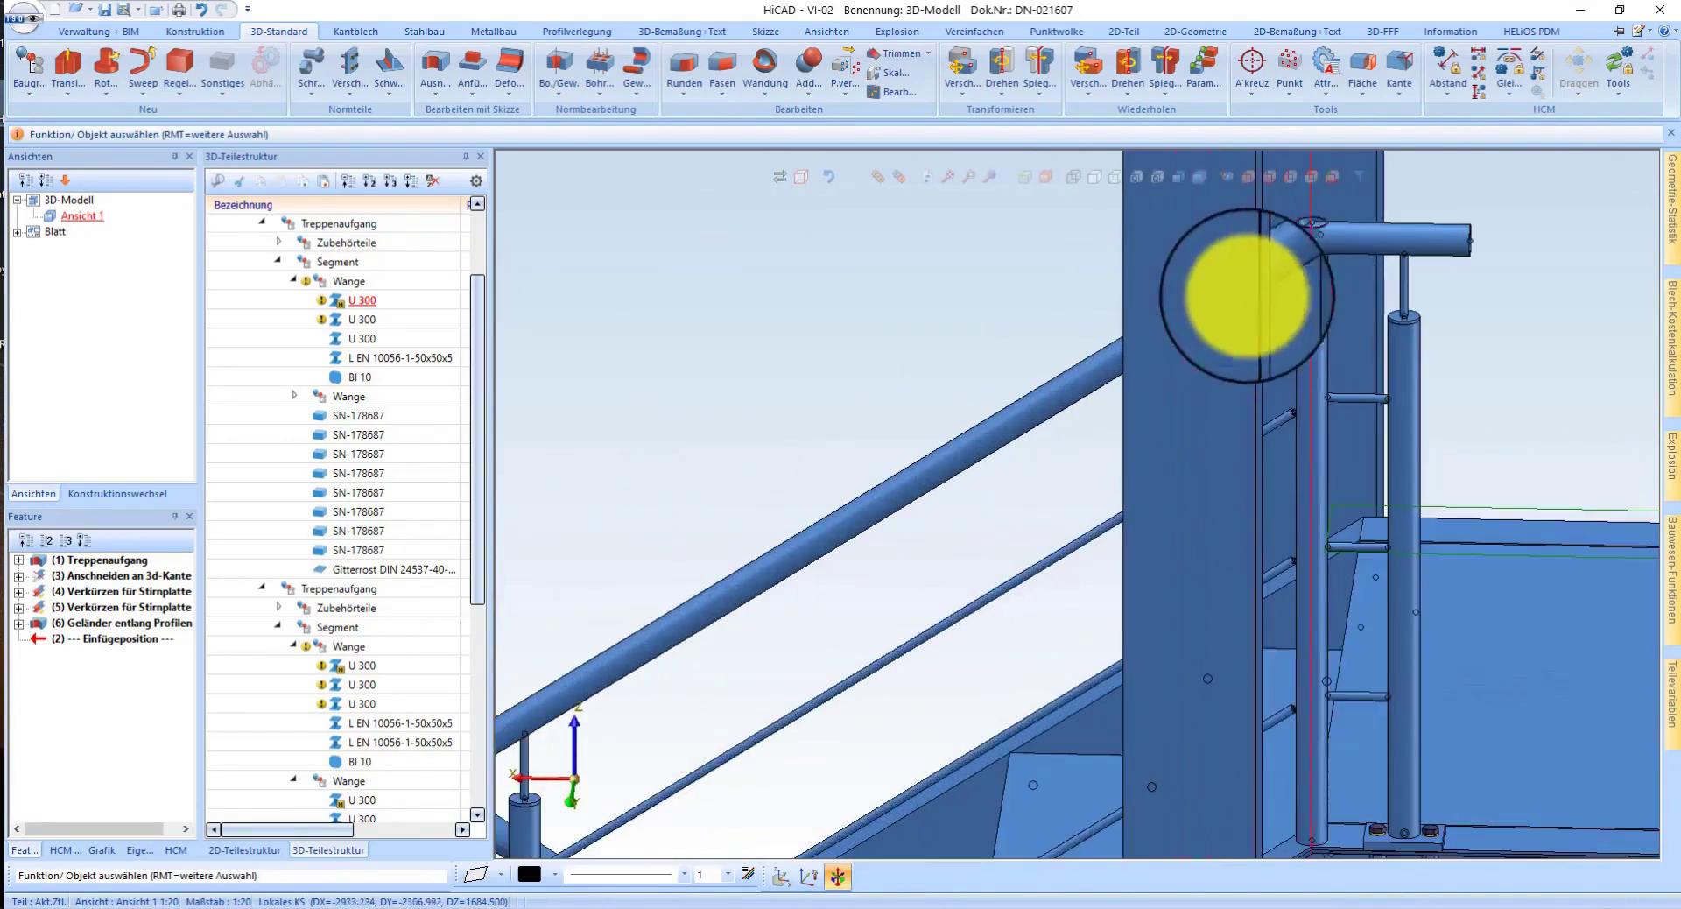
scroll(1254, 394, down, 3)
scroll(1295, 525, up, 3)
scroll(1311, 517, down, 1)
scroll(1304, 523, down, 1)
scroll(1299, 526, down, 2)
scroll(1445, 424, up, 3)
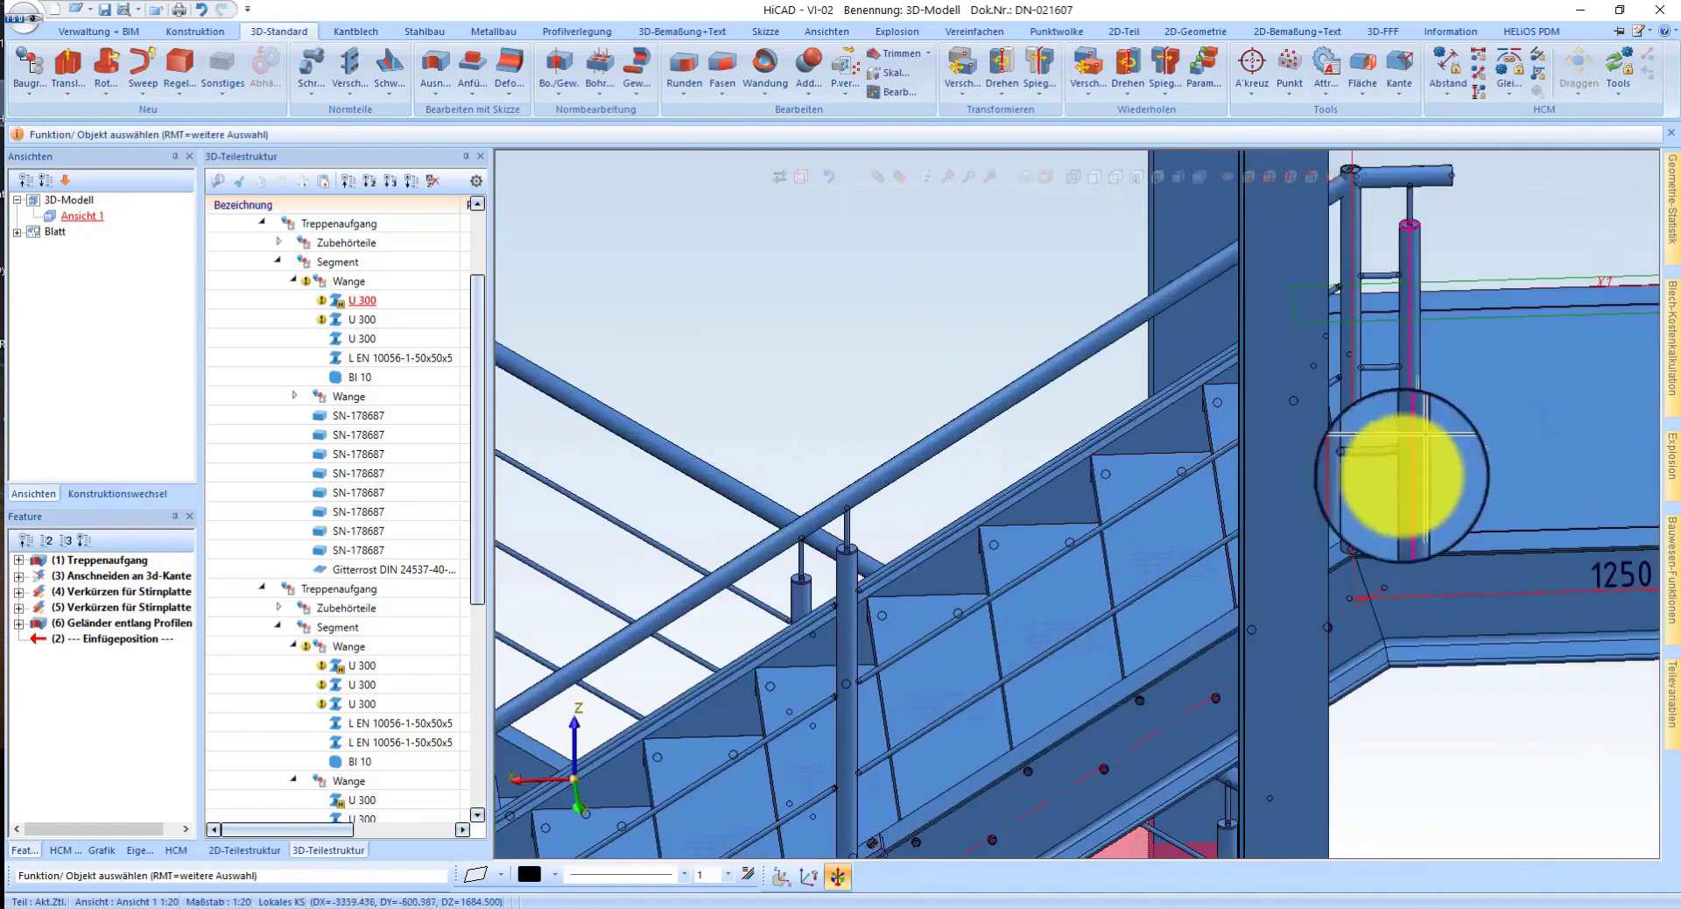
scroll(1111, 634, down, 3)
scroll(856, 657, up, 3)
click(1030, 629)
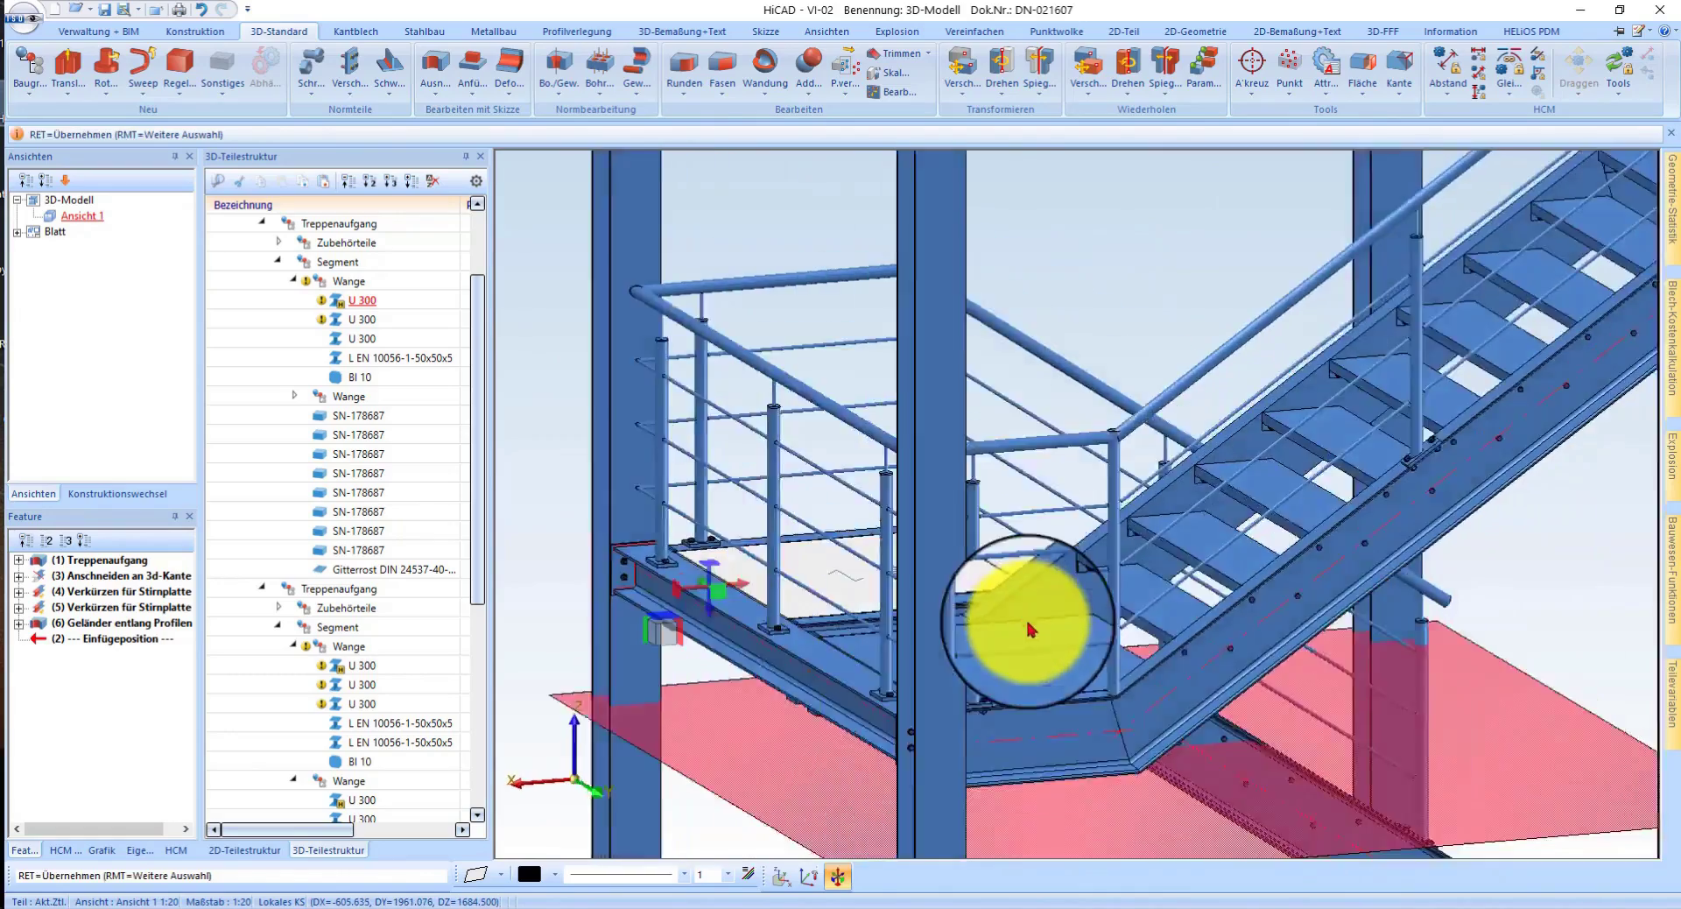
middle_click(1031, 629)
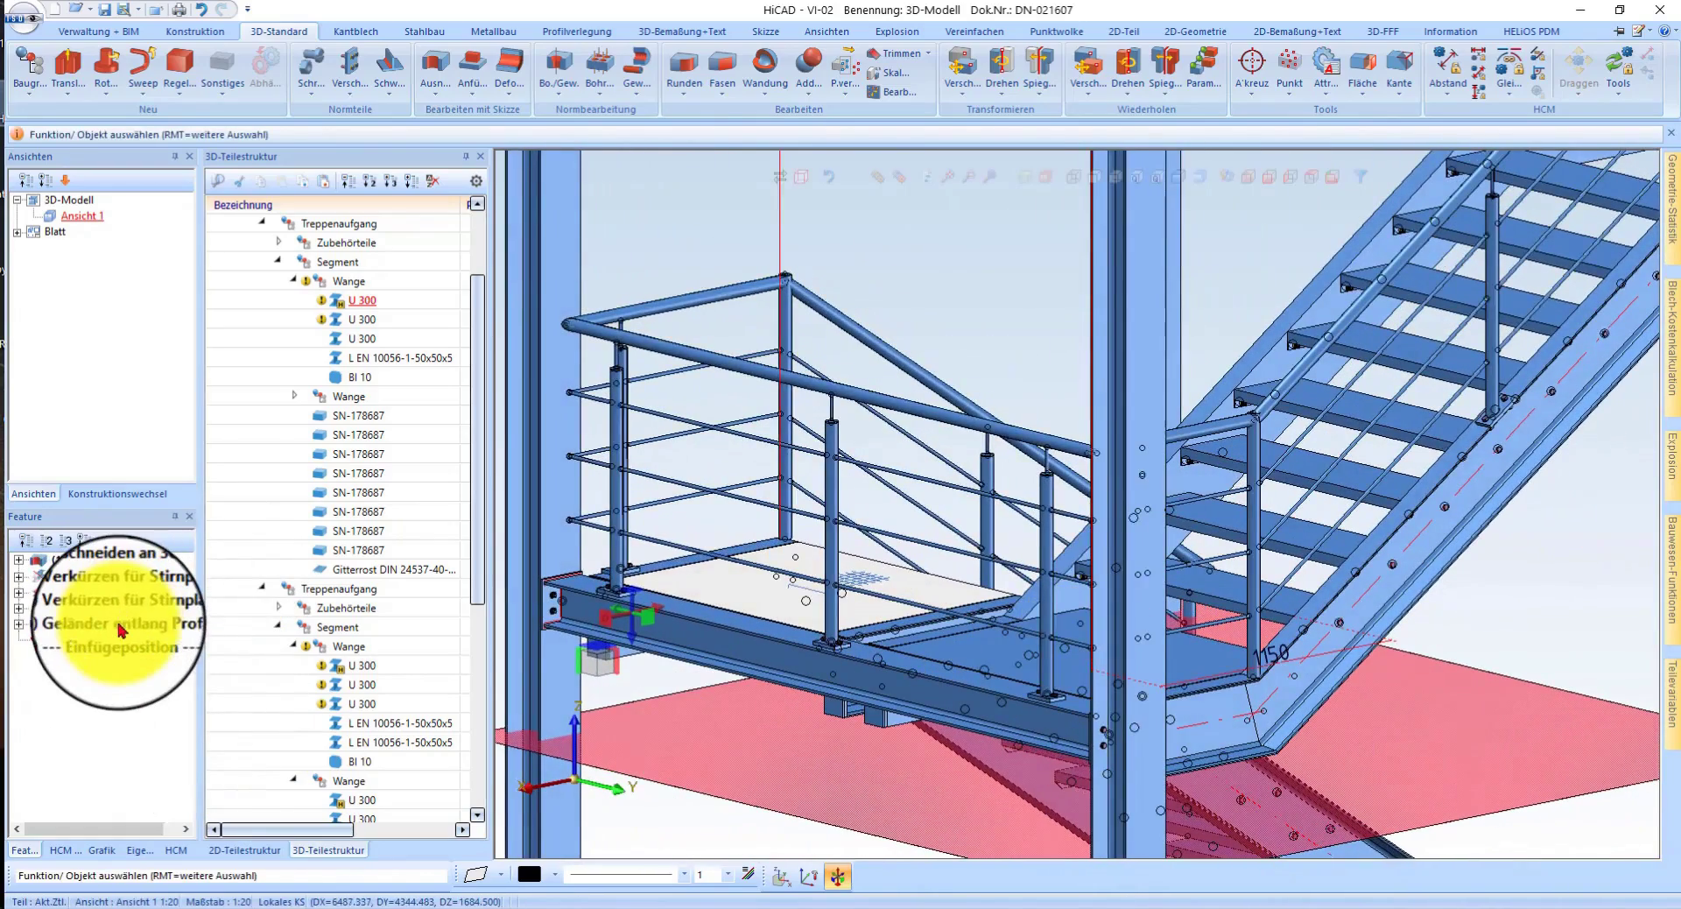
- Reopen the railing feature and enable end posts on the Pfostenaufteilung tab
double_click(122, 629)
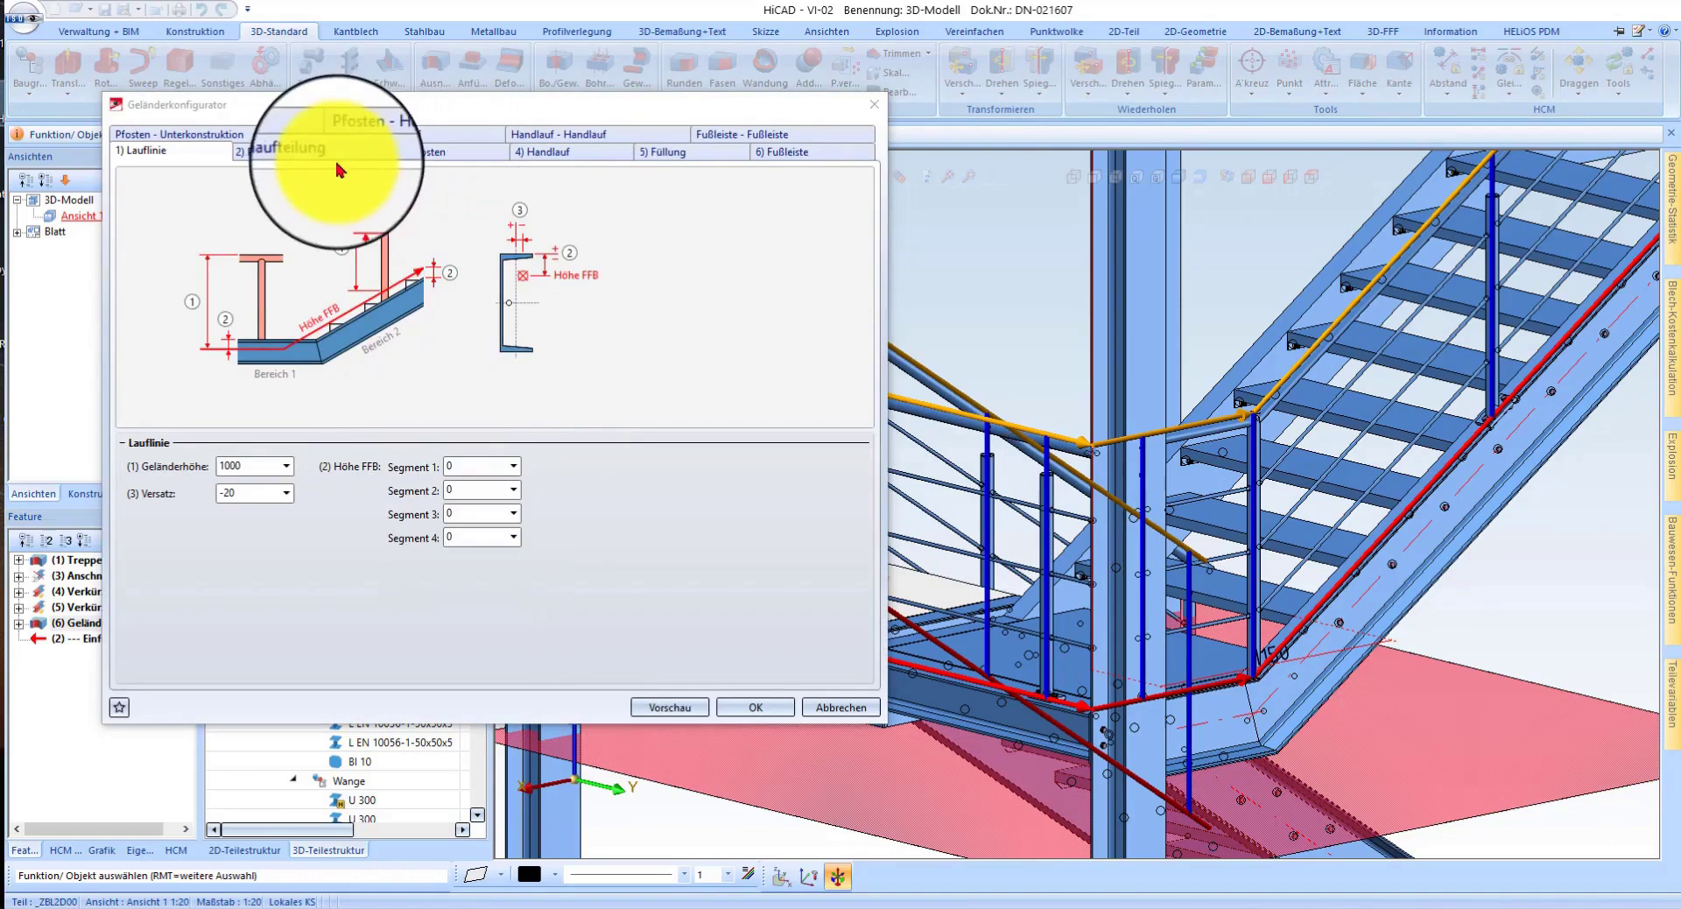
click(342, 163)
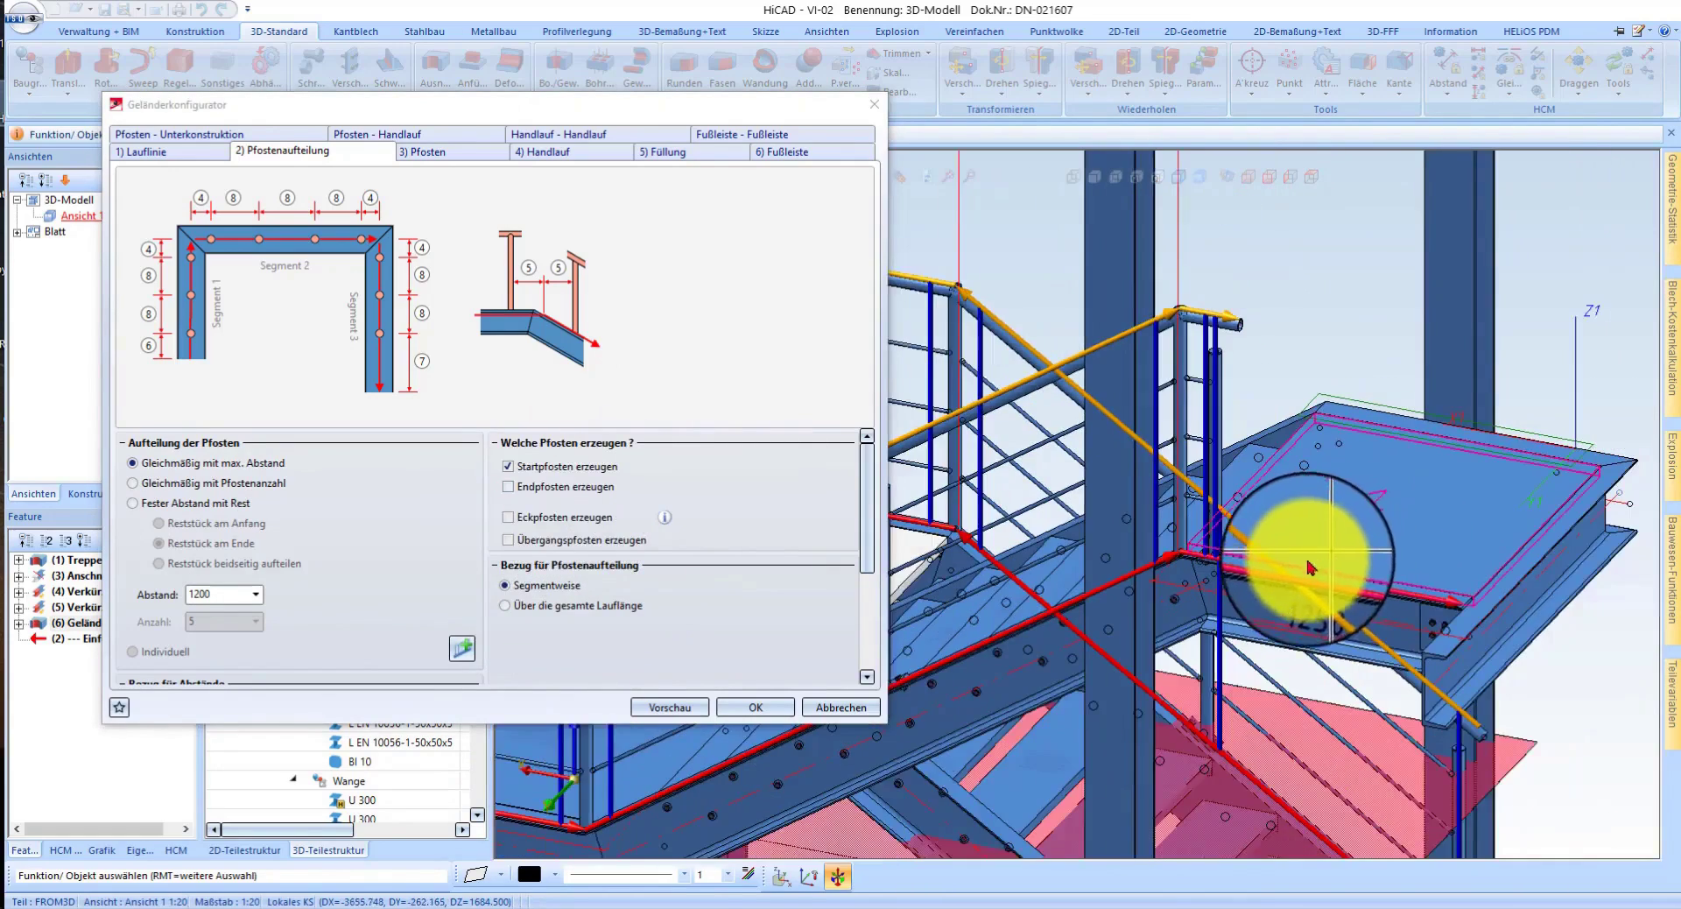
click(526, 488)
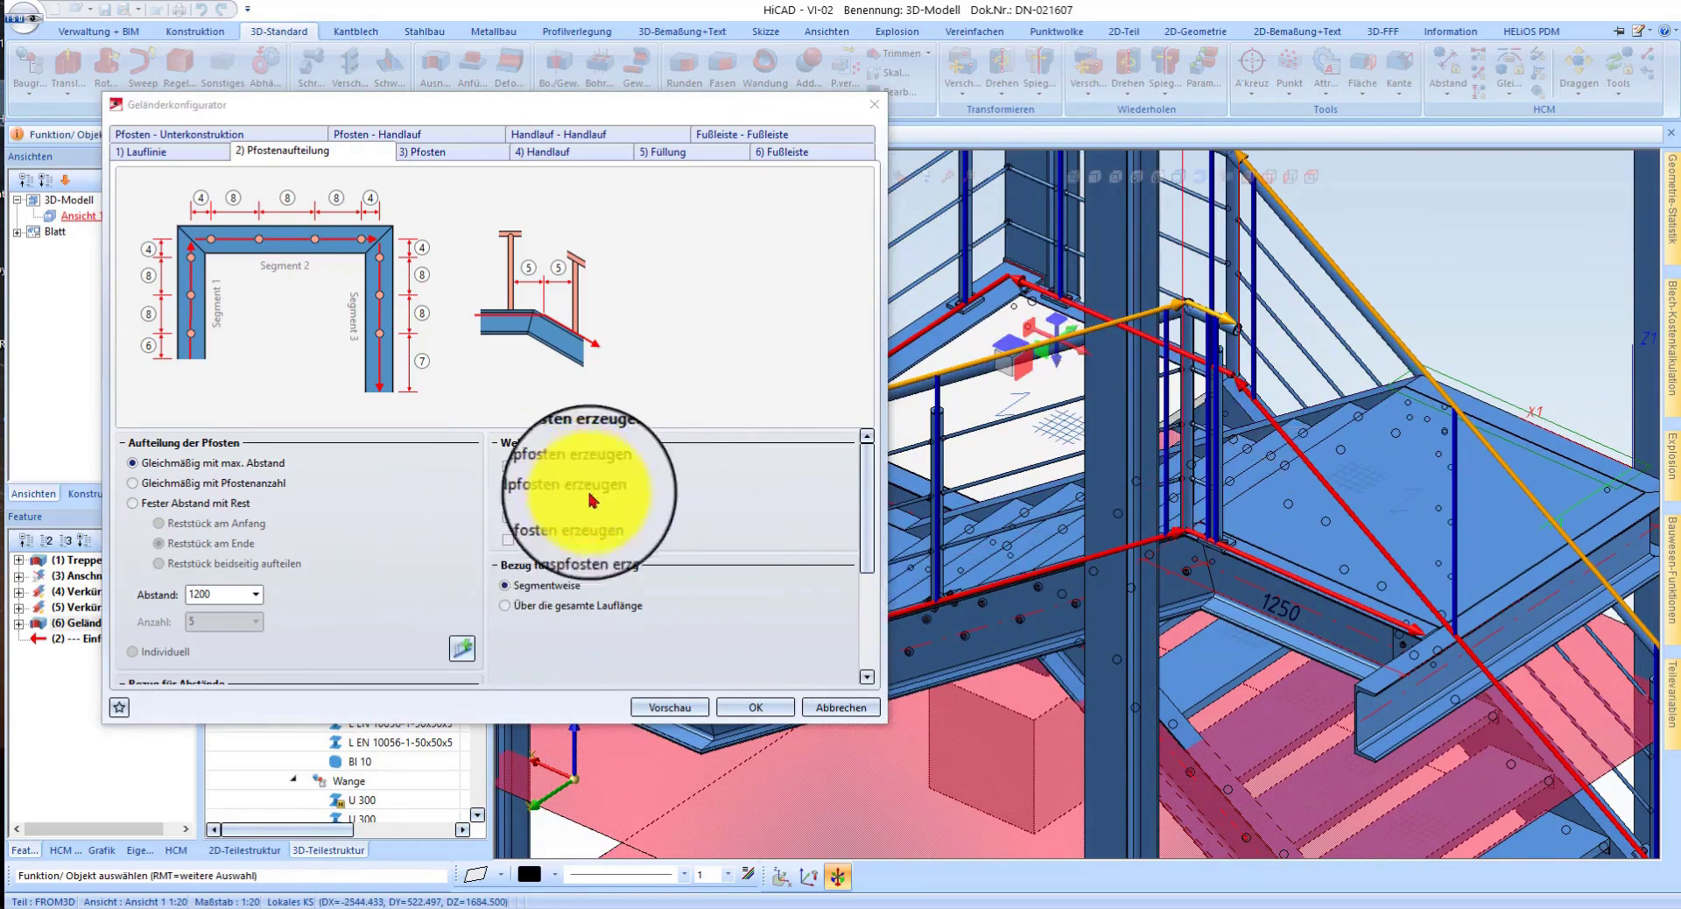
scroll(330, 525, down, 5)
scroll(350, 577, up, 4)
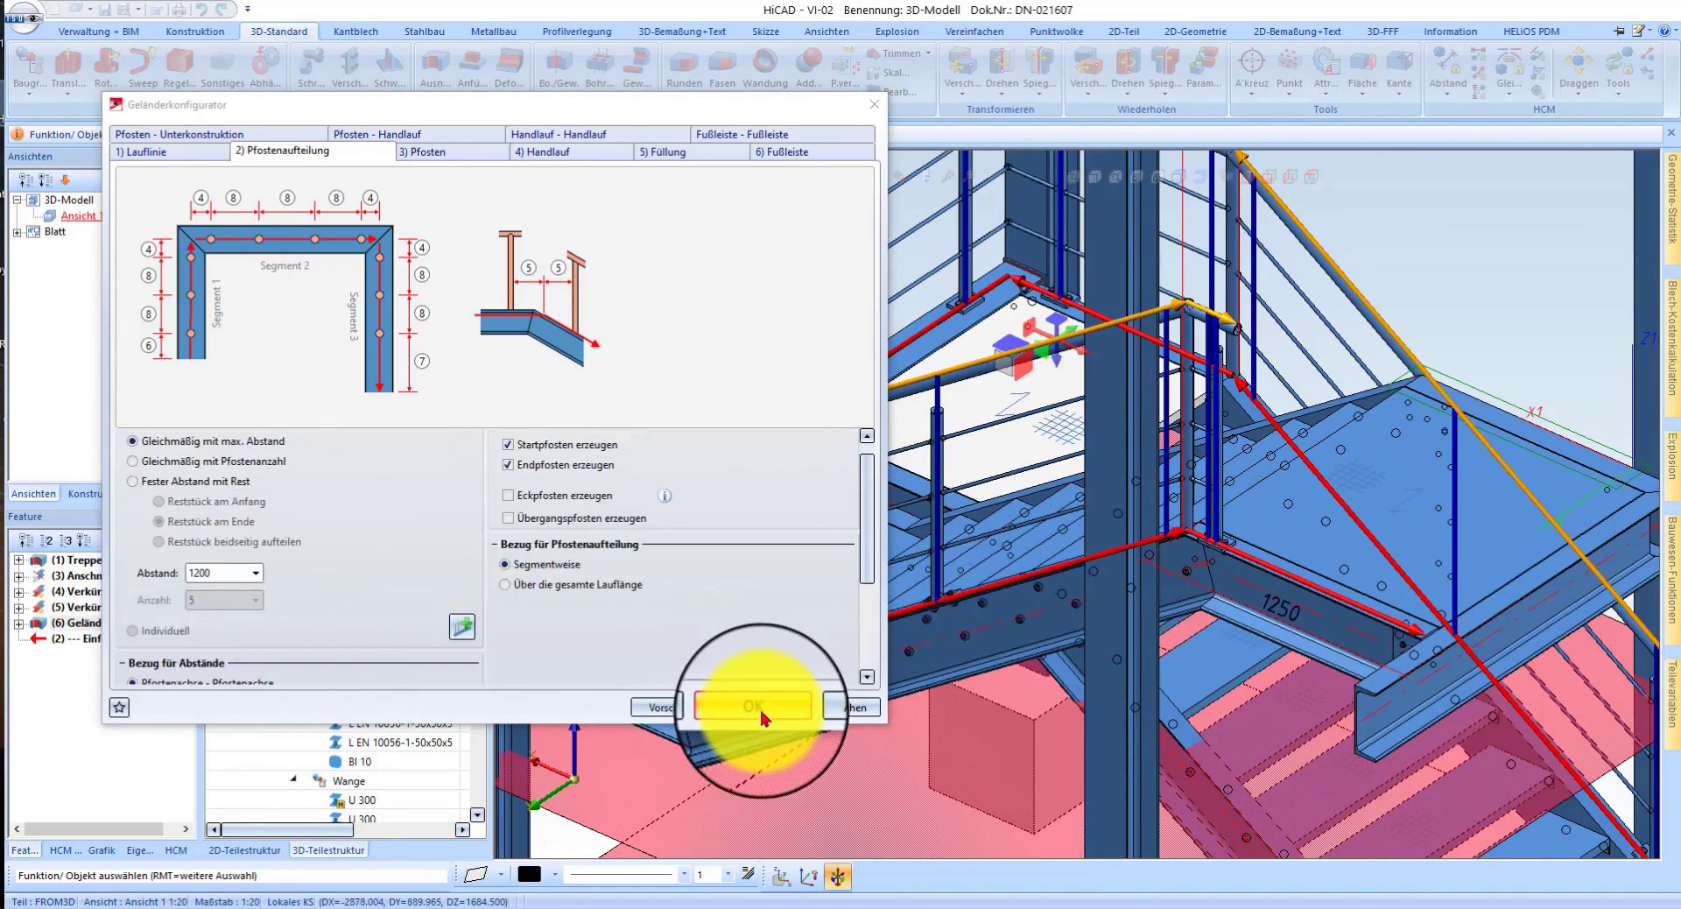
scroll(1139, 525, up, 3)
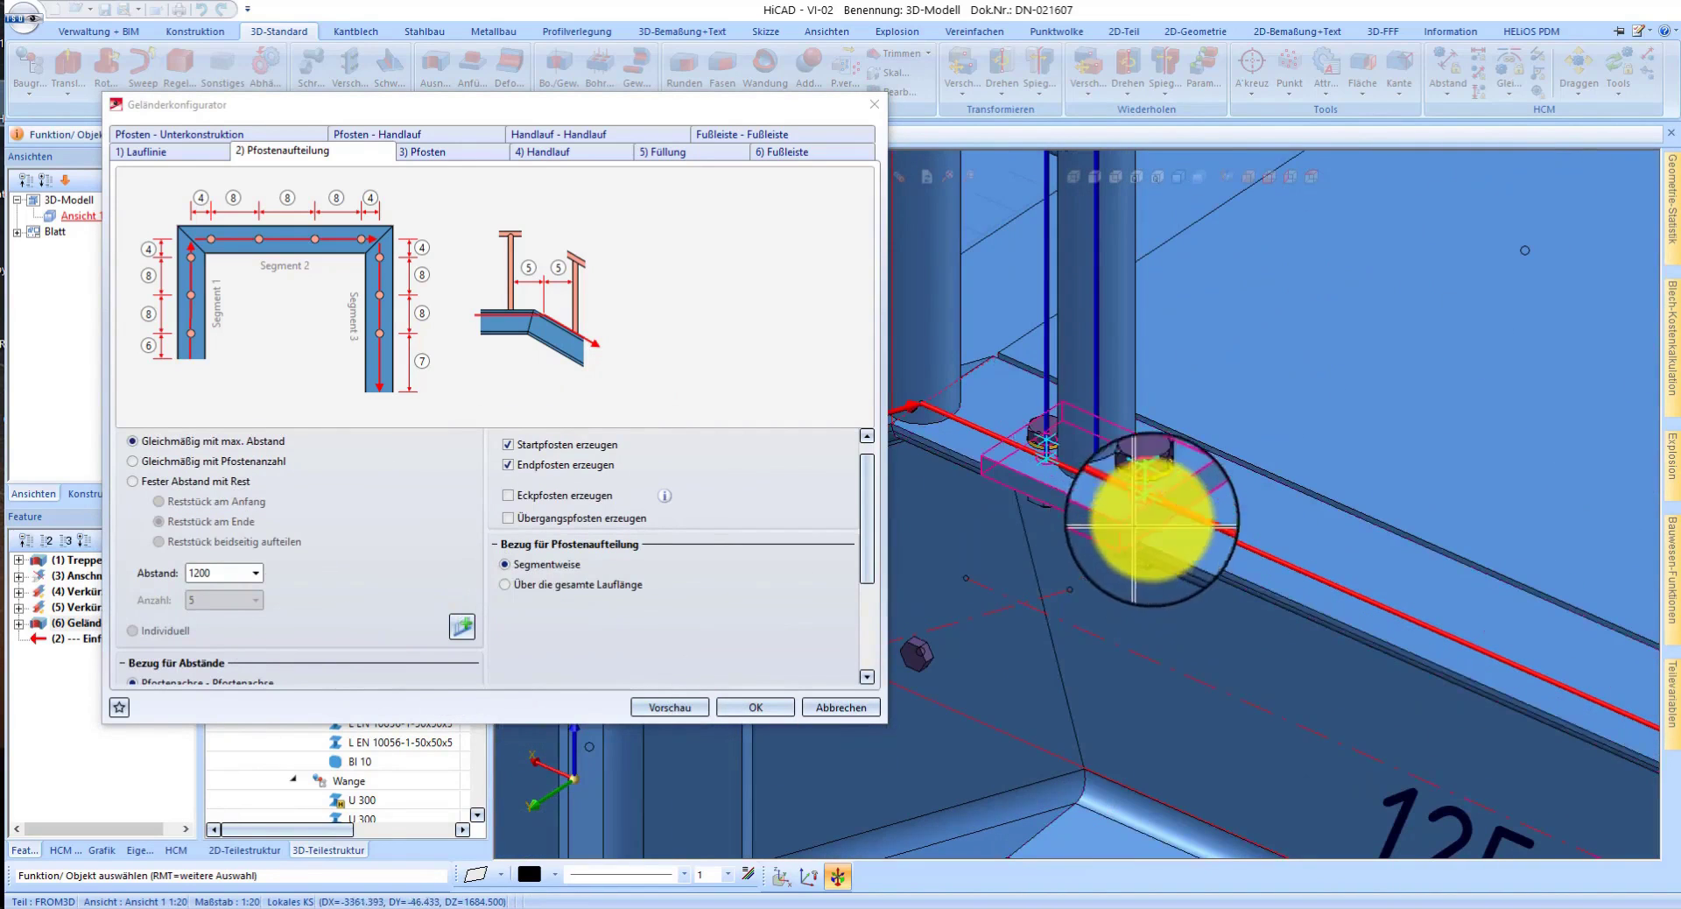
scroll(366, 596, down, 3)
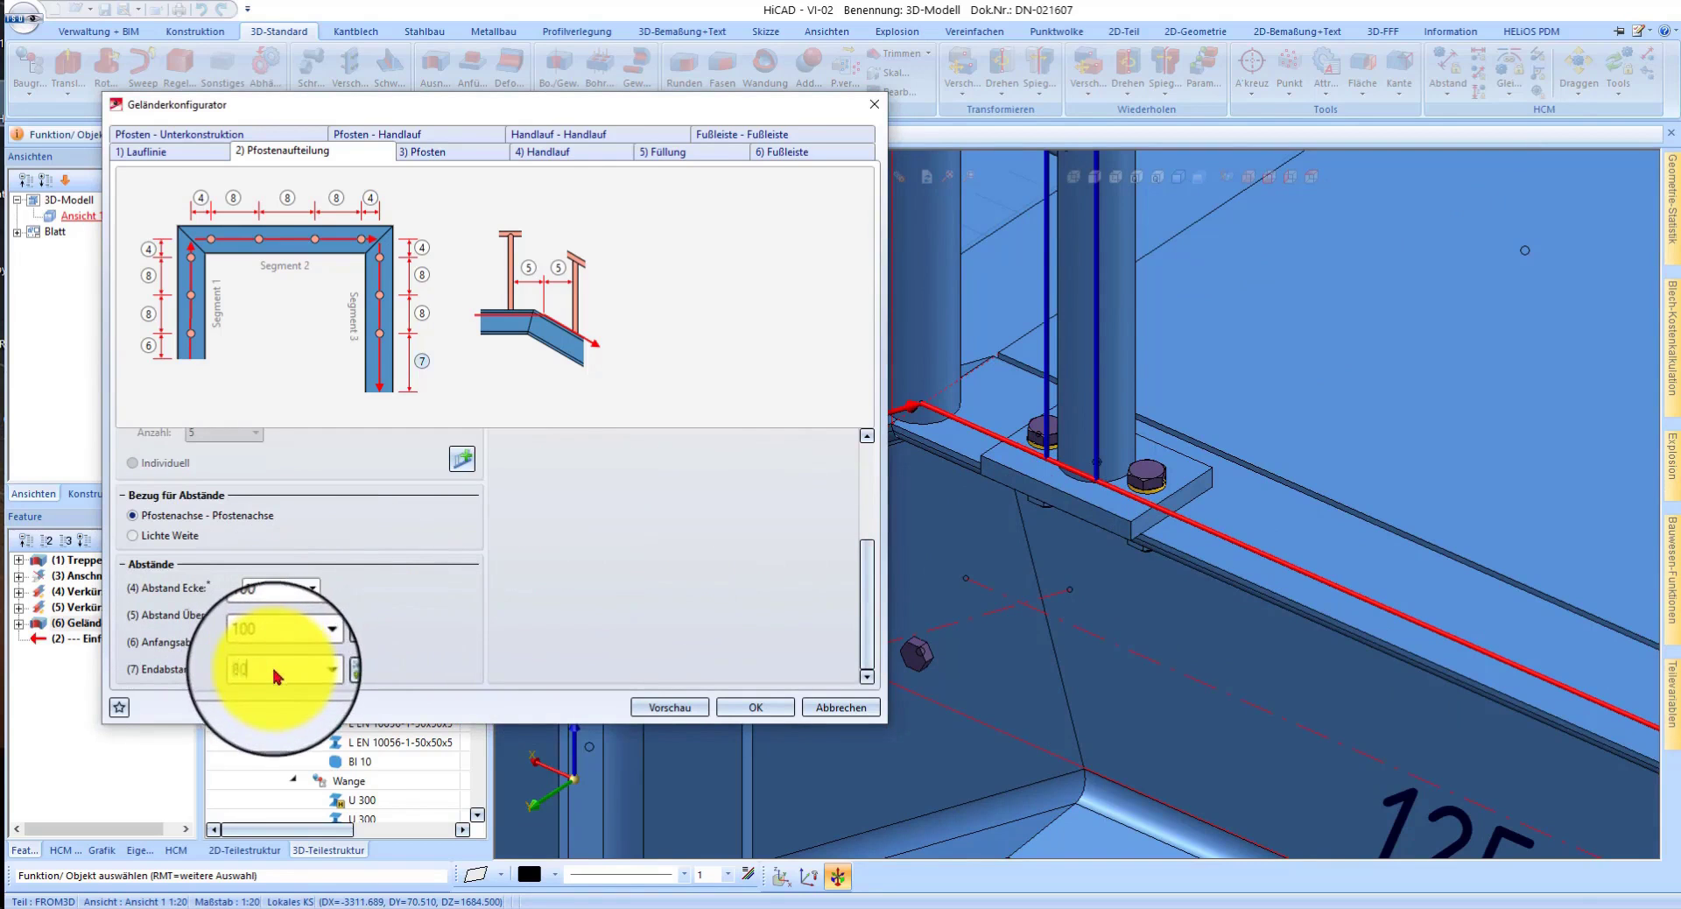
scroll(1147, 548, down, 4)
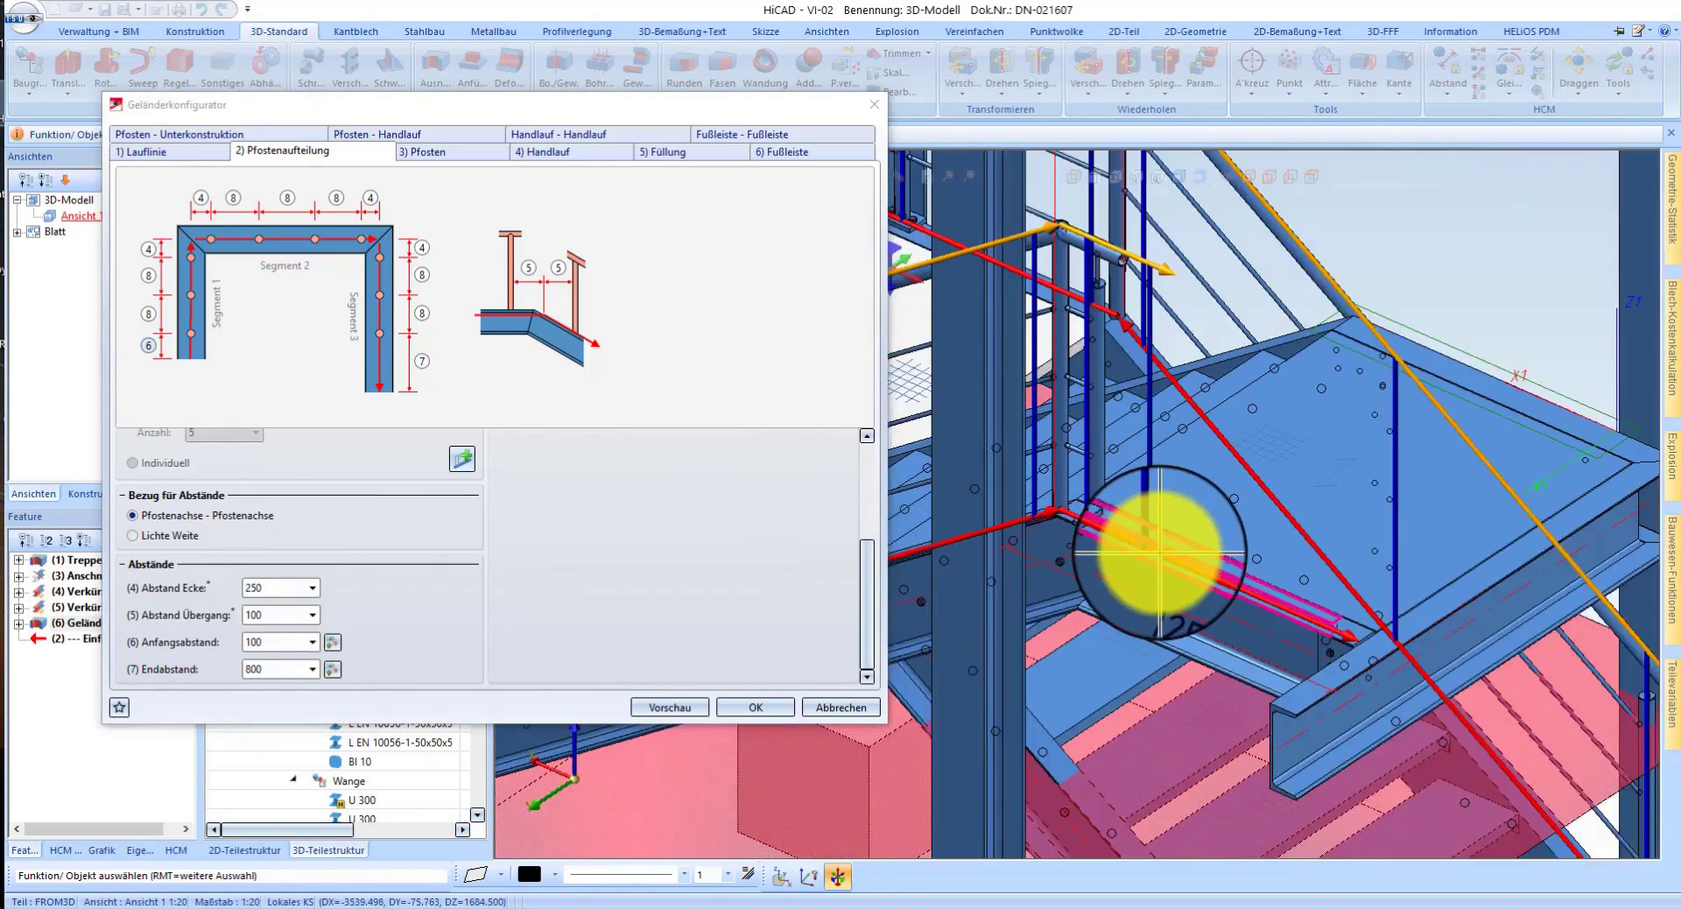
- Set the post end distance to 800 by picking the beam edge and confirming
click(1158, 553)
scroll(1159, 554, down, 5)
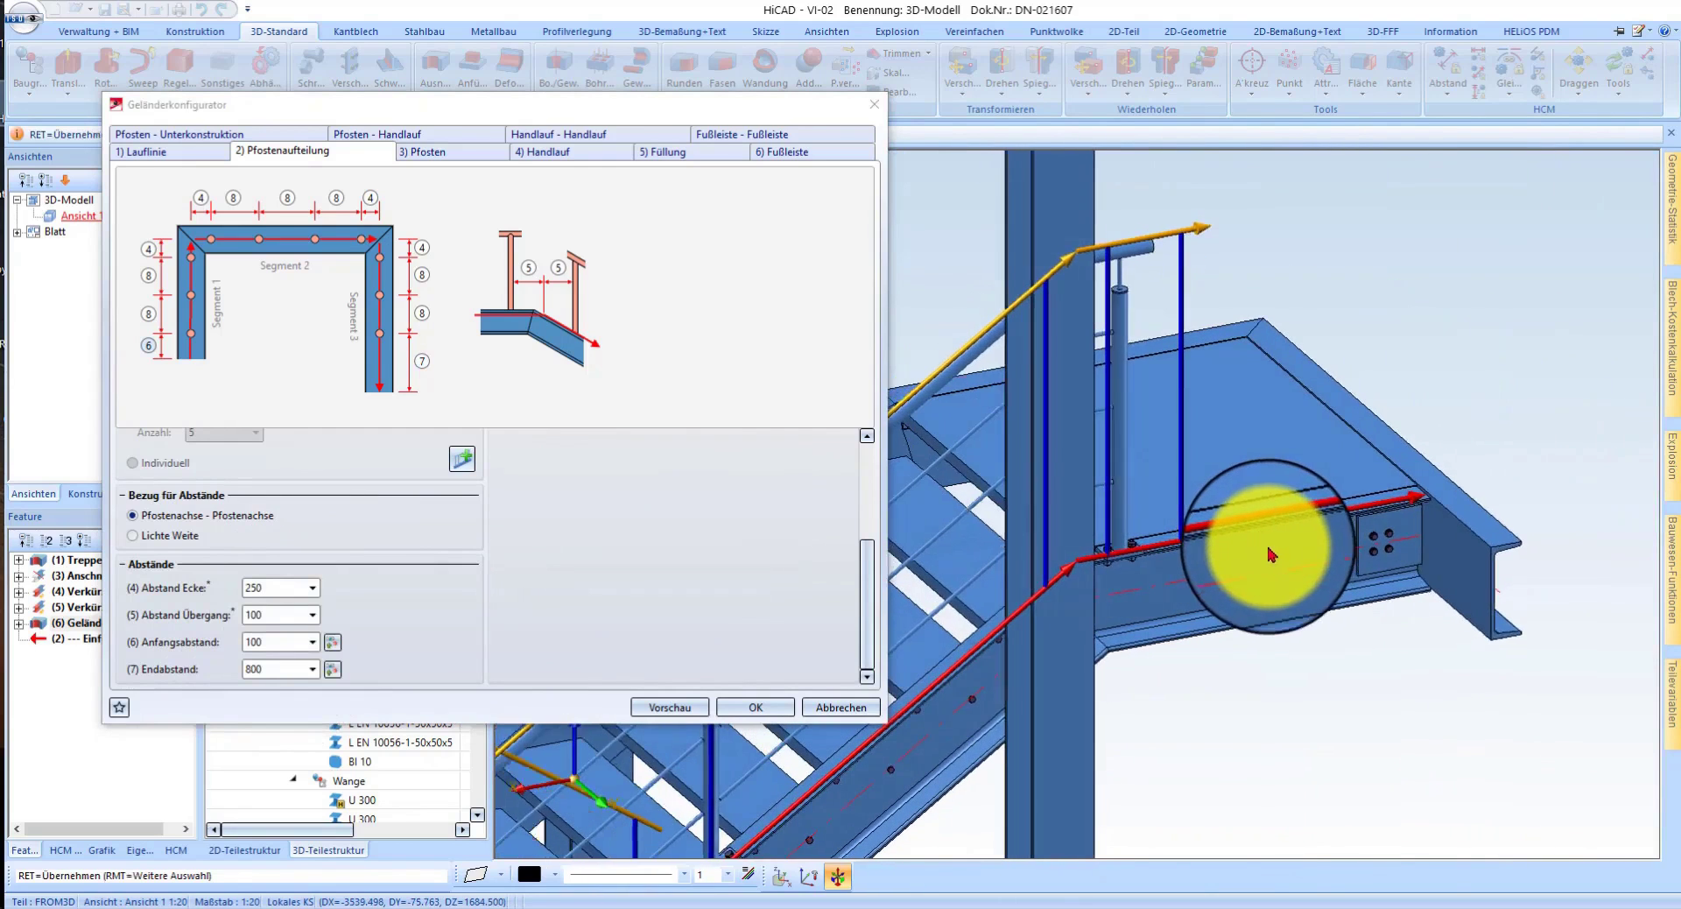
scroll(1270, 554, up, 1)
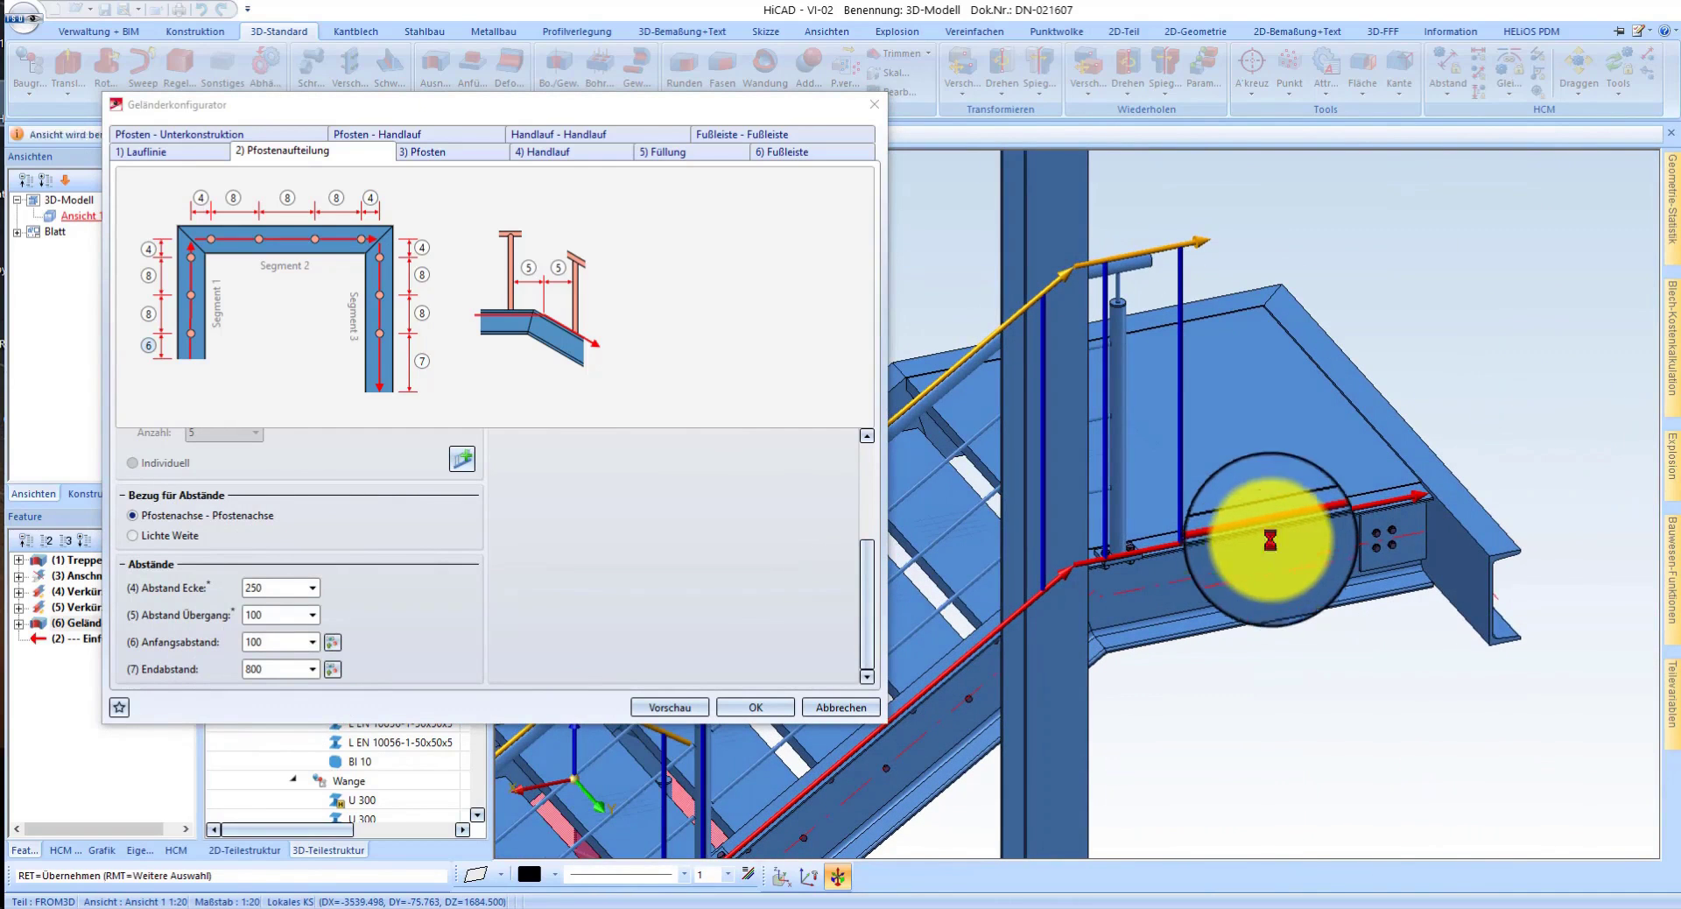
key(Return)
scroll(1094, 595, up, 2)
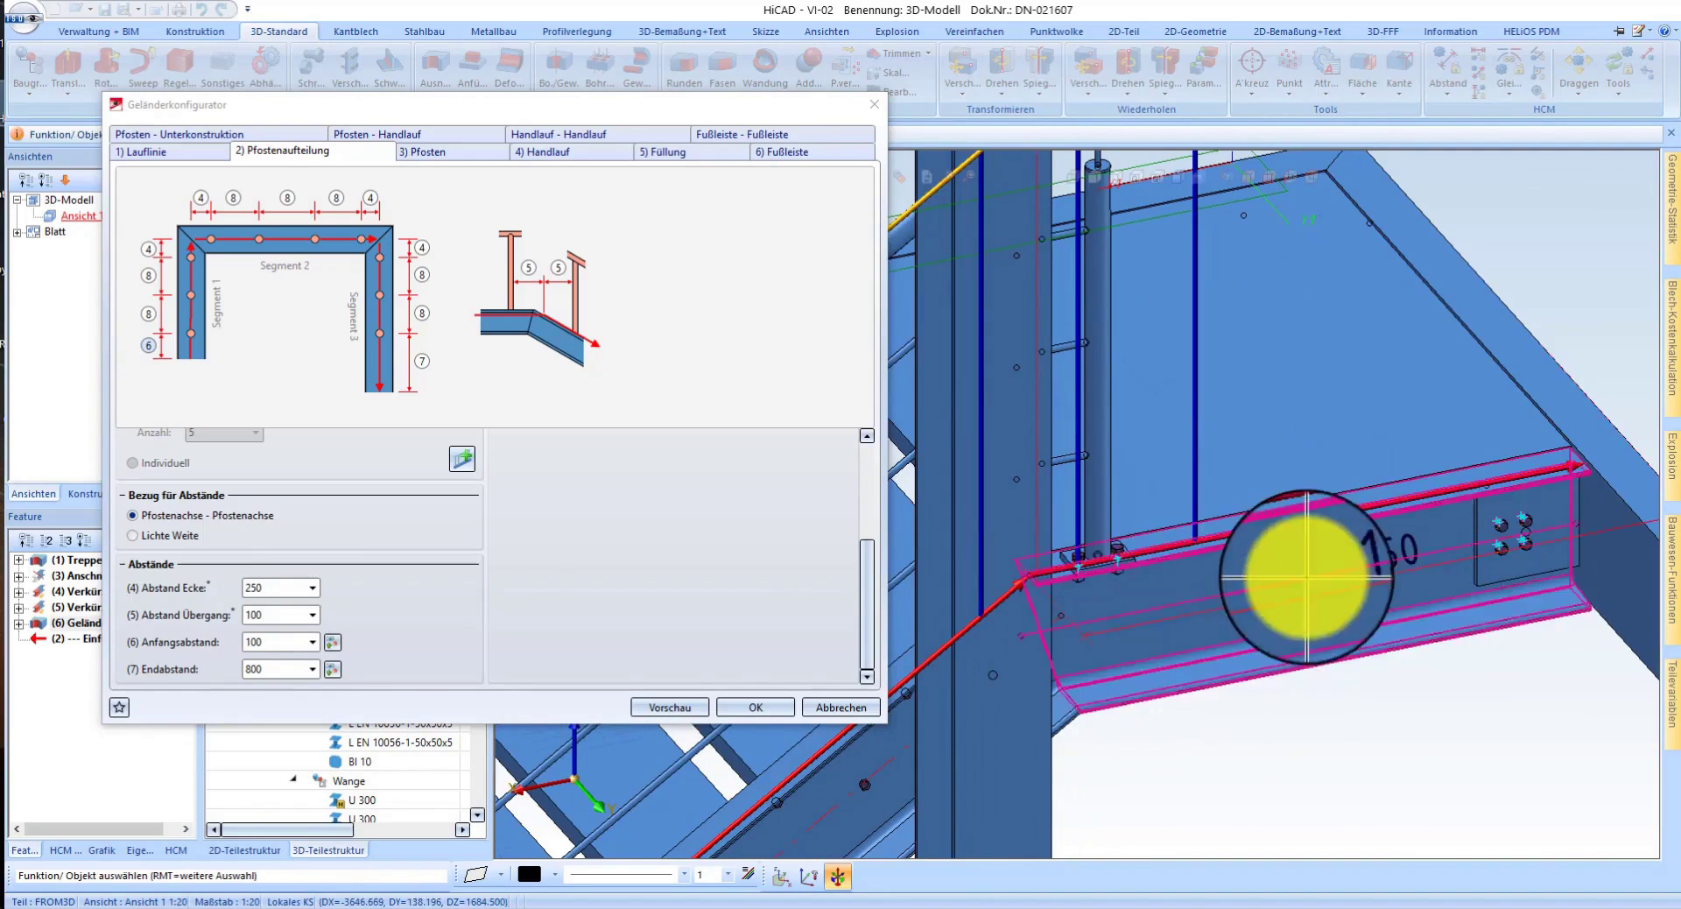
scroll(1296, 543, down, 2)
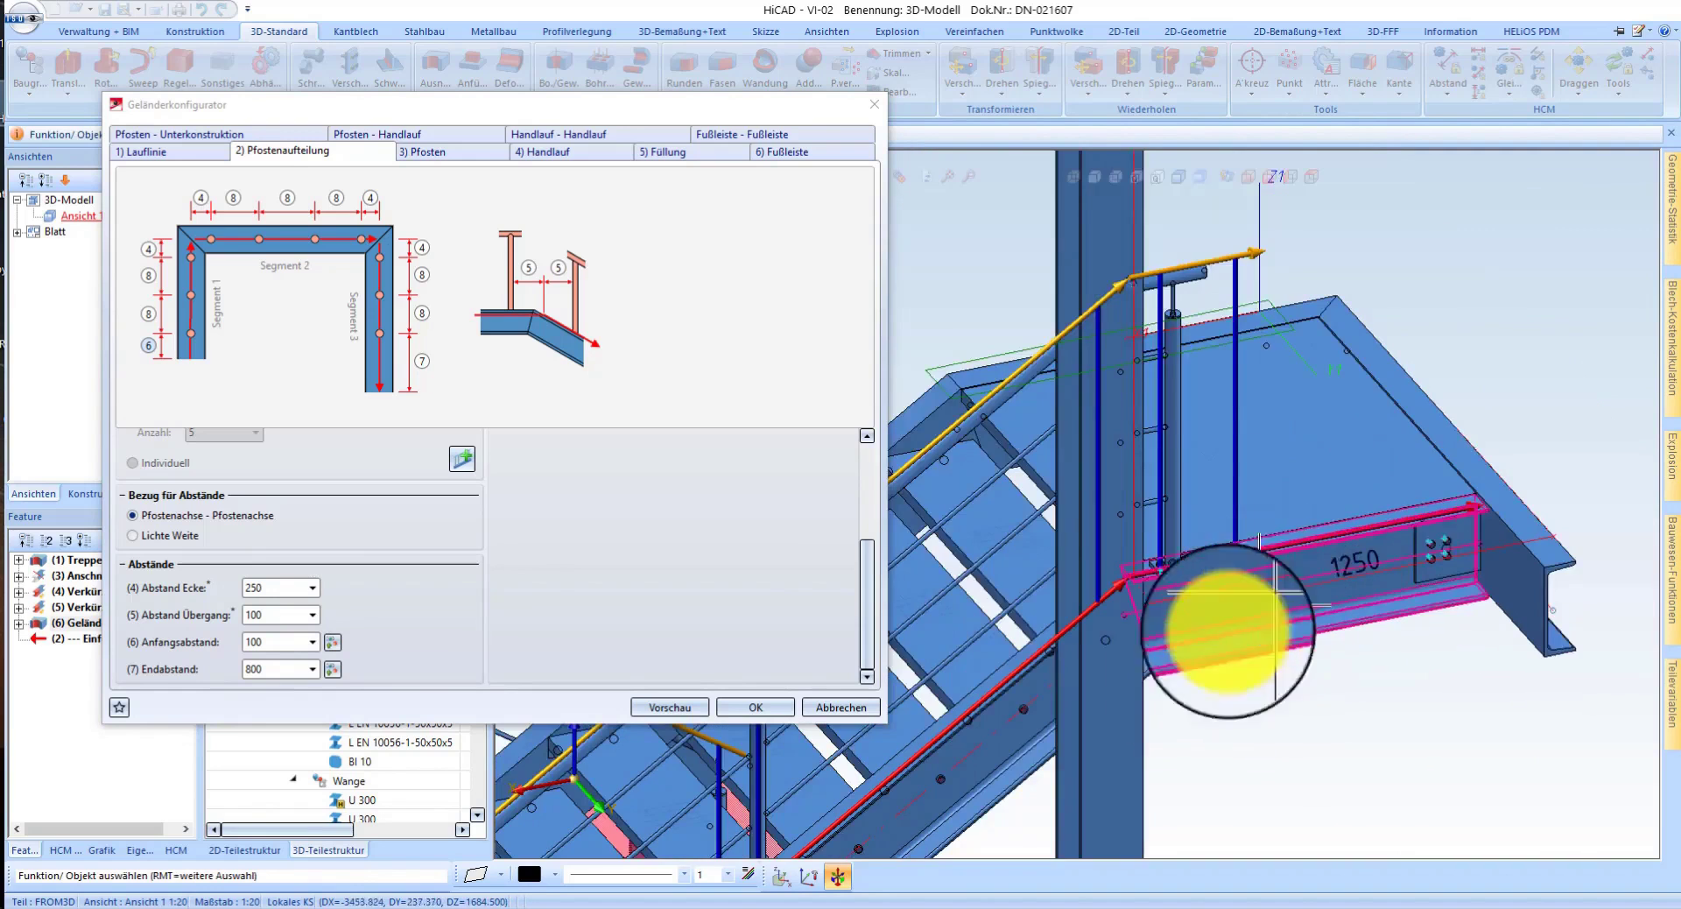
- Apply the railing settings and inspect the rebuilt posts along the landing and stair flight
click(758, 714)
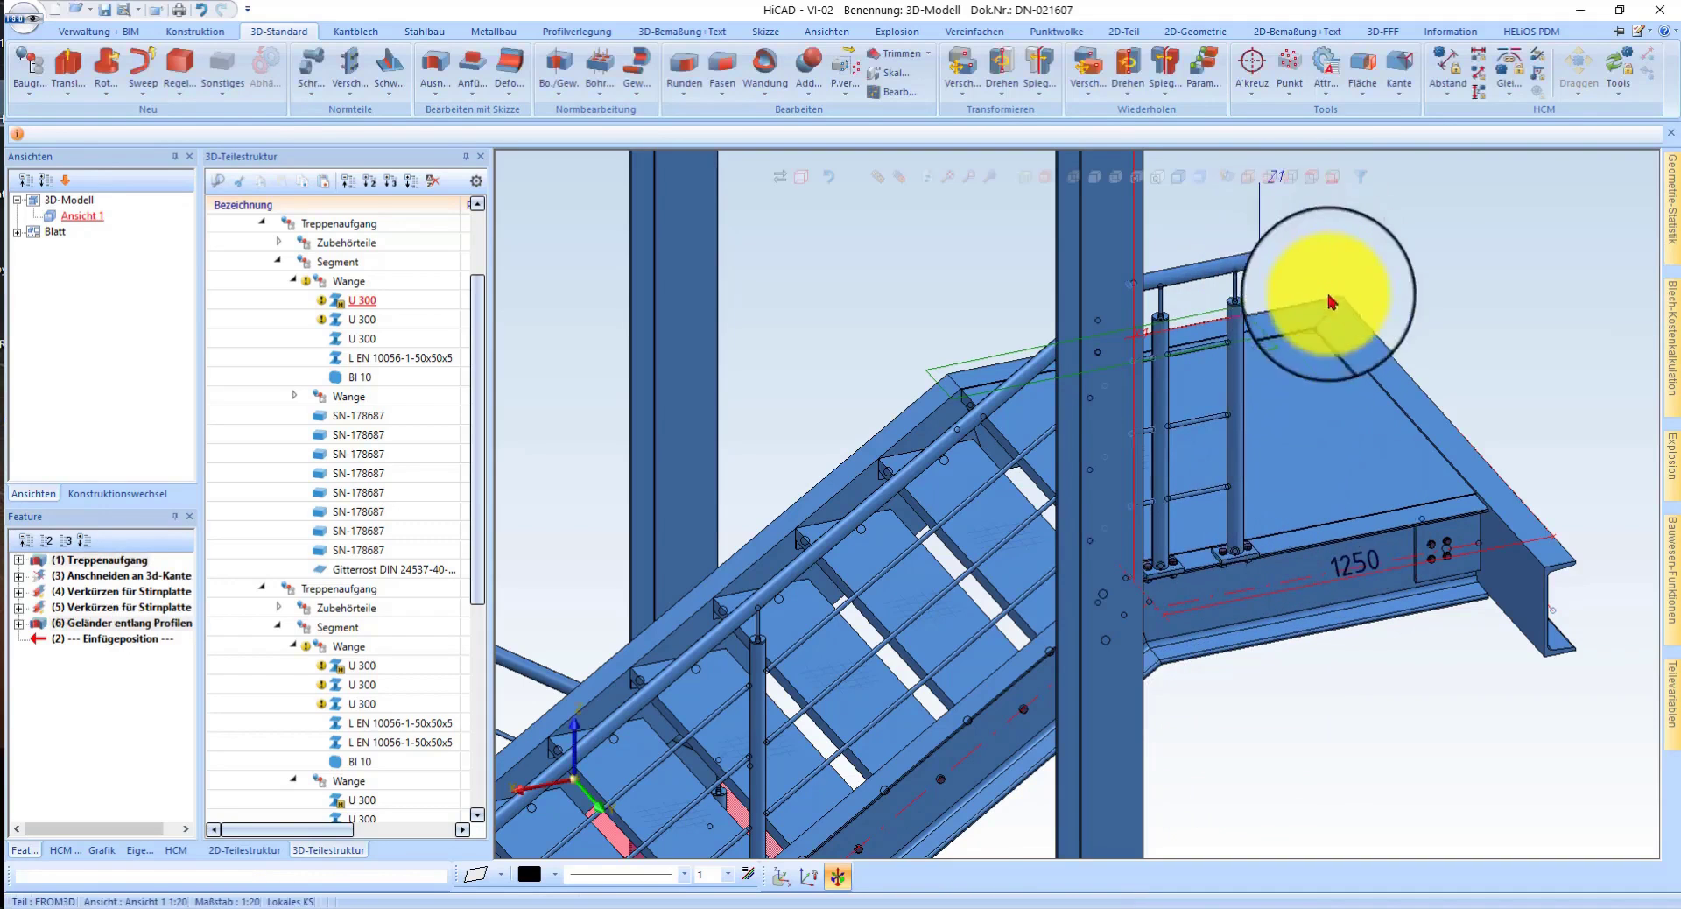
scroll(1213, 425, up, 2)
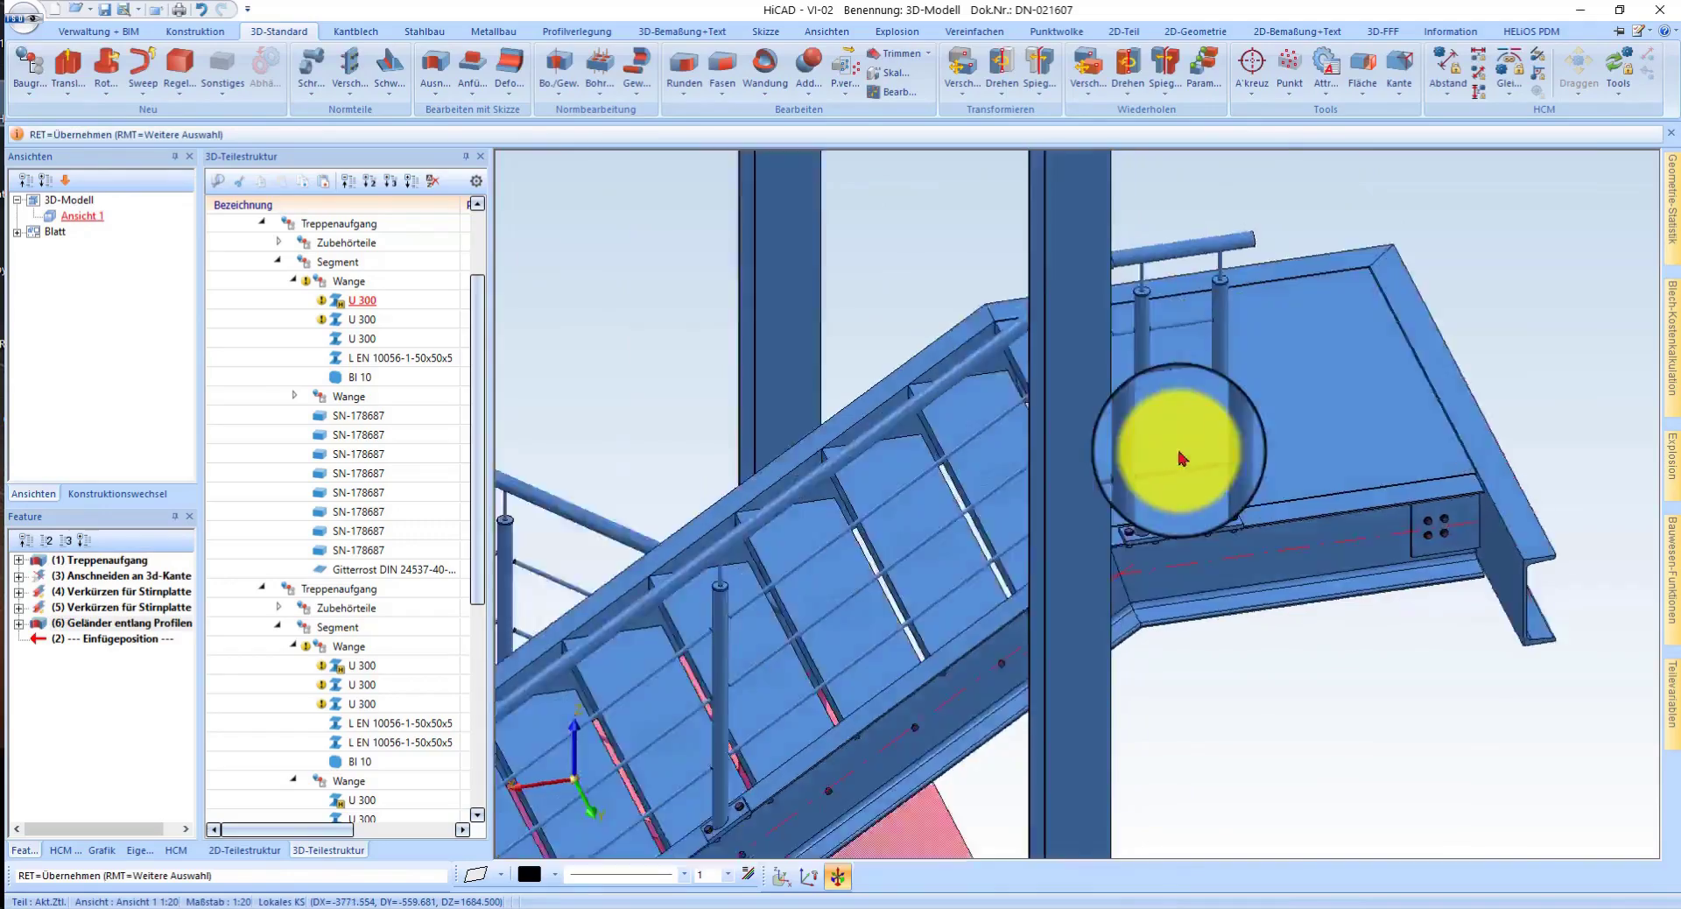
middle_drag(1183, 457, 1123, 444)
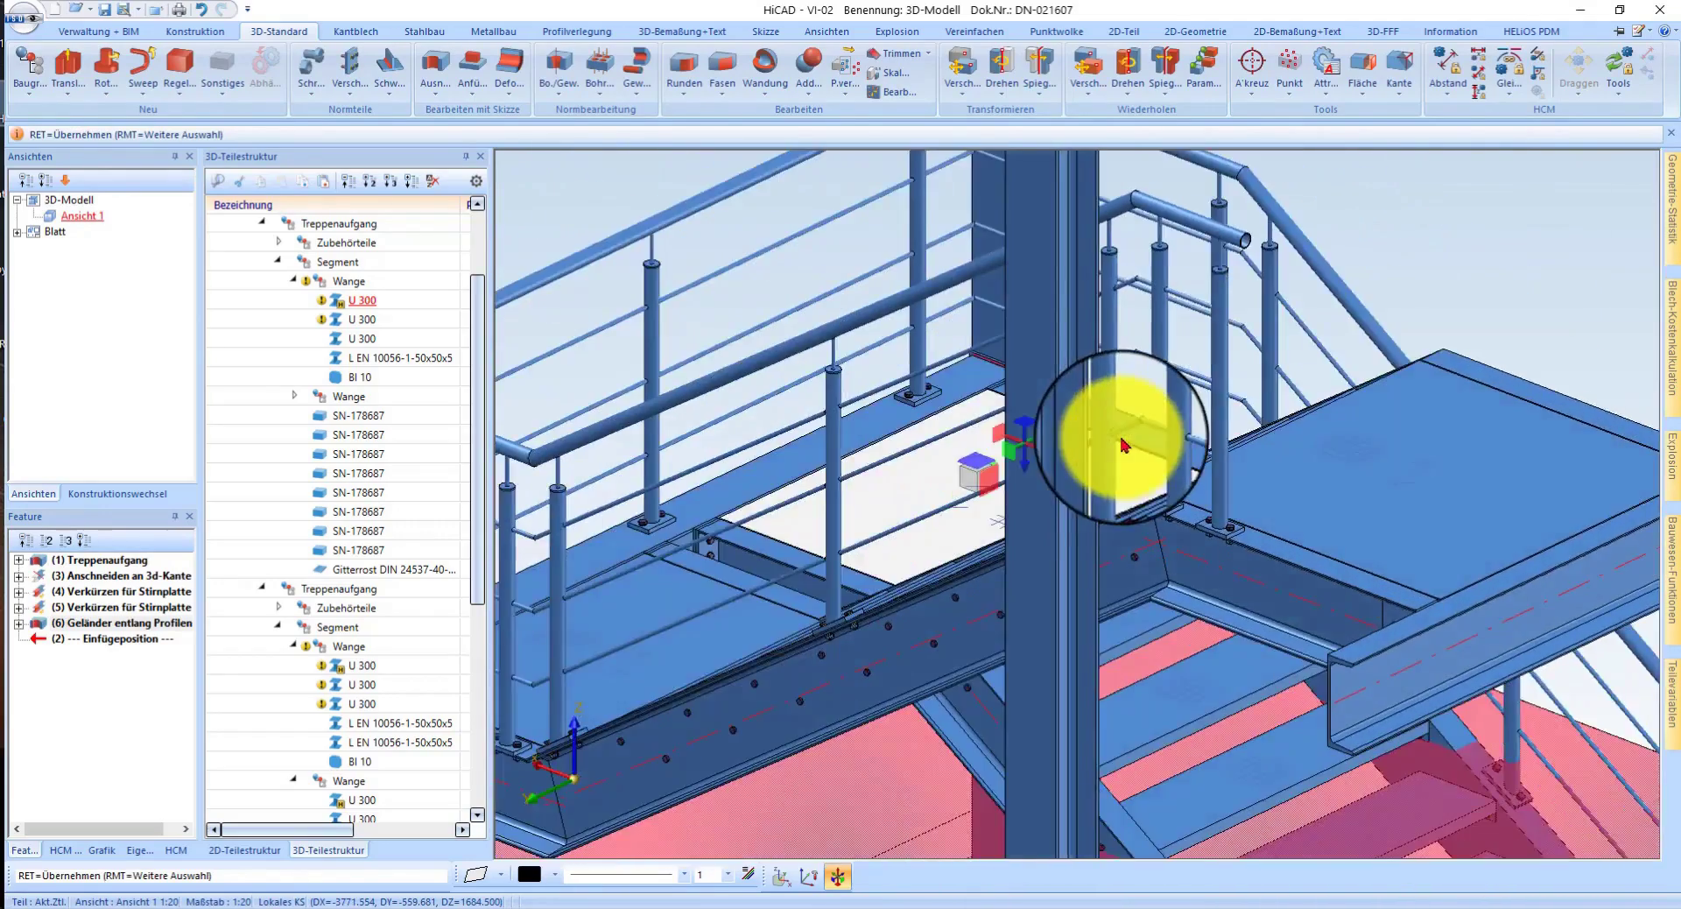
scroll(1112, 442, down, 1)
scroll(1089, 438, up, 3)
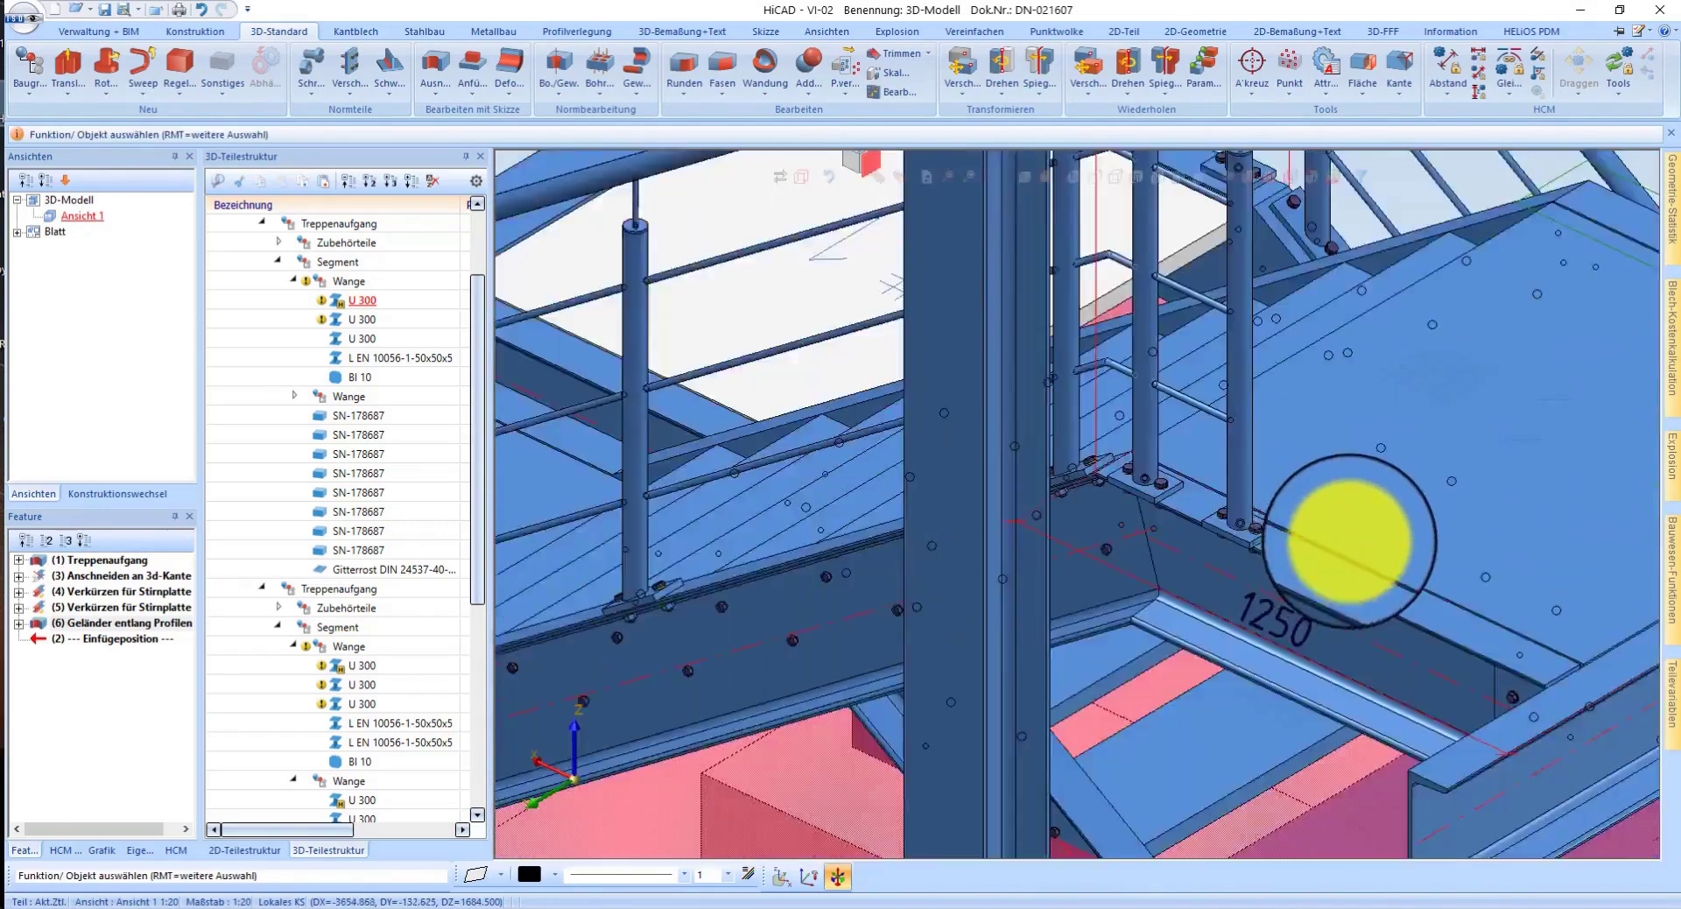
scroll(1349, 541, down, 4)
mouse_move(1053, 604)
middle_down()
mouse_move(1178, 597)
mouse_move(1174, 570)
mouse_move(1174, 600)
mouse_move(1126, 582)
mouse_move(1076, 600)
mouse_move(1340, 391)
middle_up()
scroll(1314, 446, up, 5)
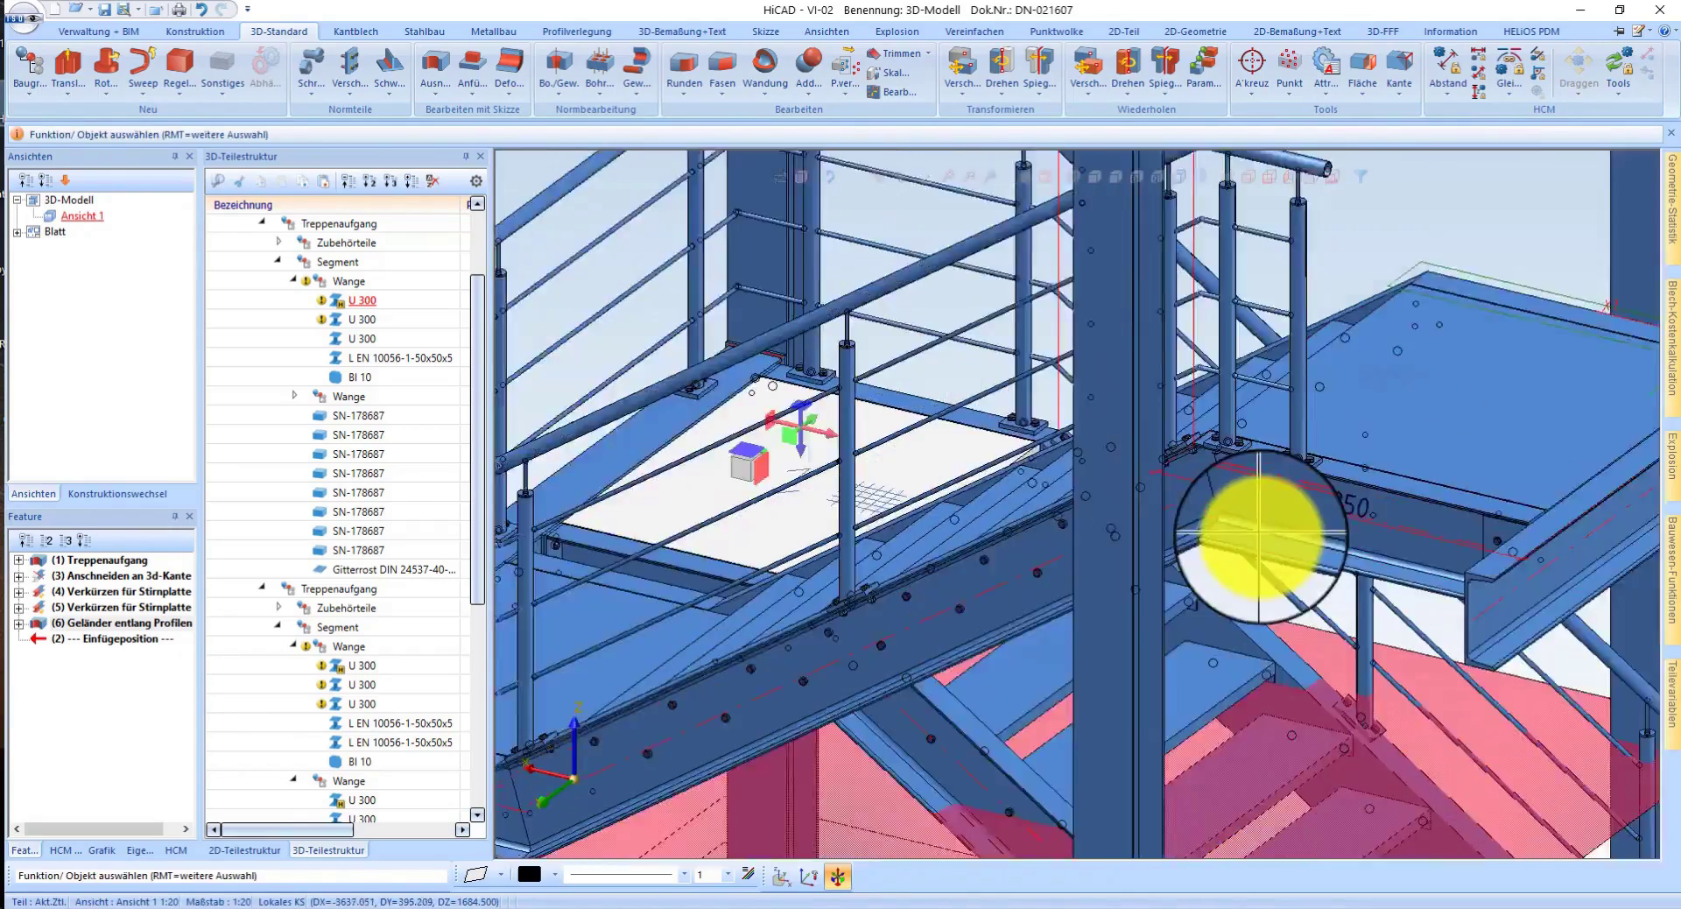
scroll(1258, 536, down, 5)
scroll(1242, 364, up, 5)
- Clear the post selection and select the Geländer entlang Profilen feature in the feature history
right_click(1240, 369)
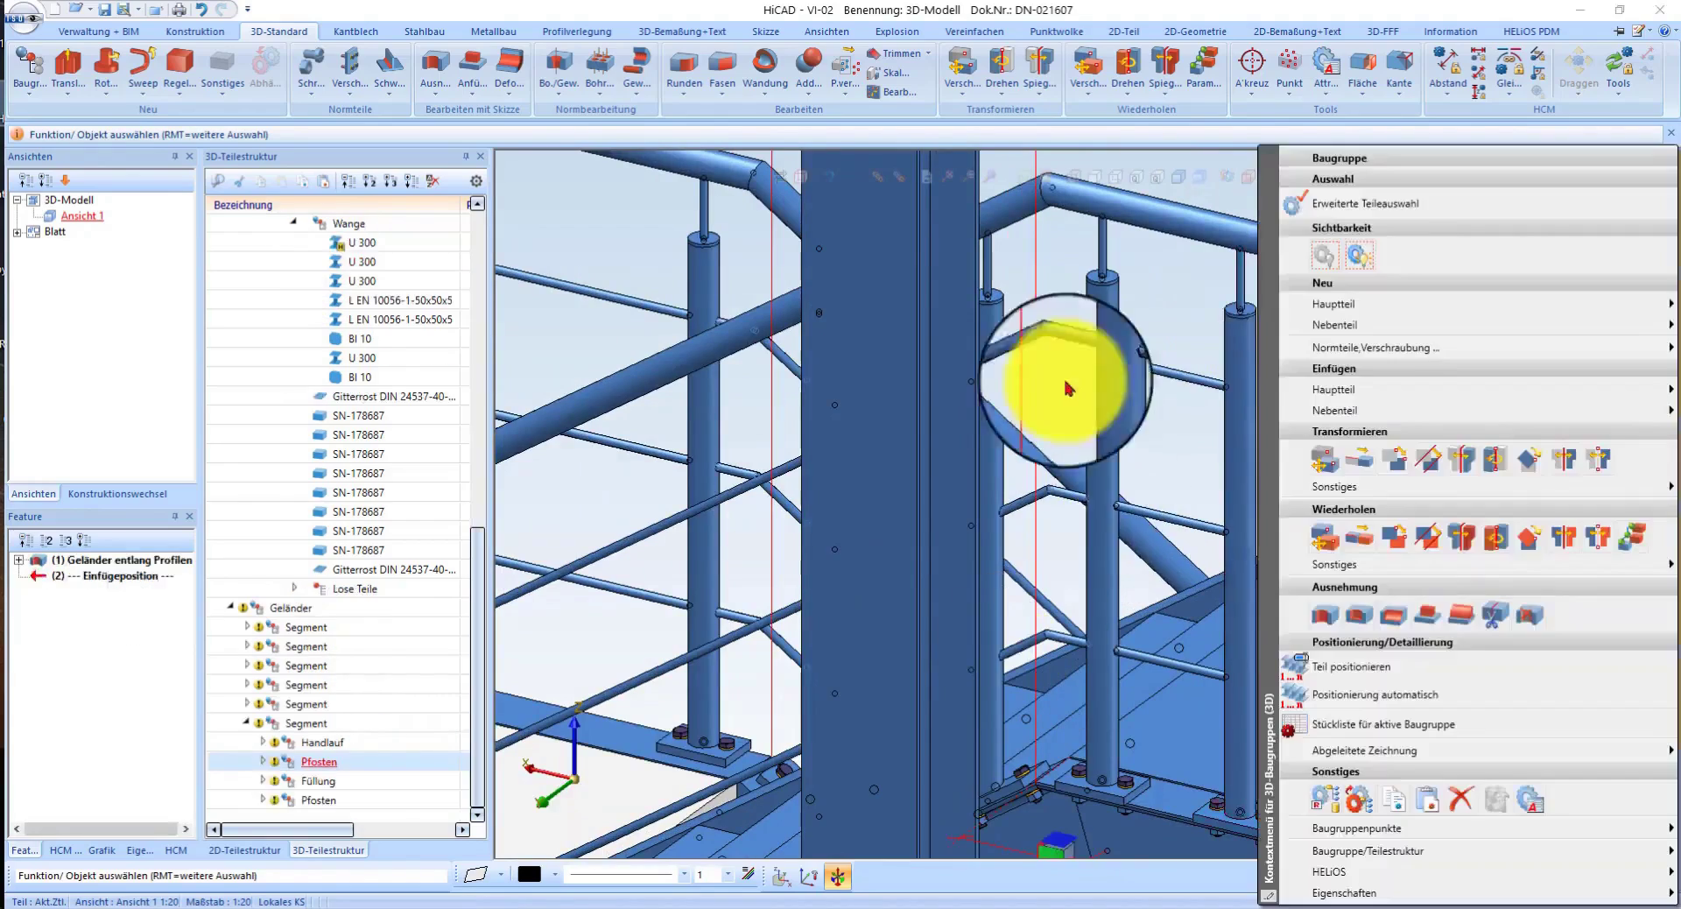
click(1127, 498)
scroll(1175, 451, down, 5)
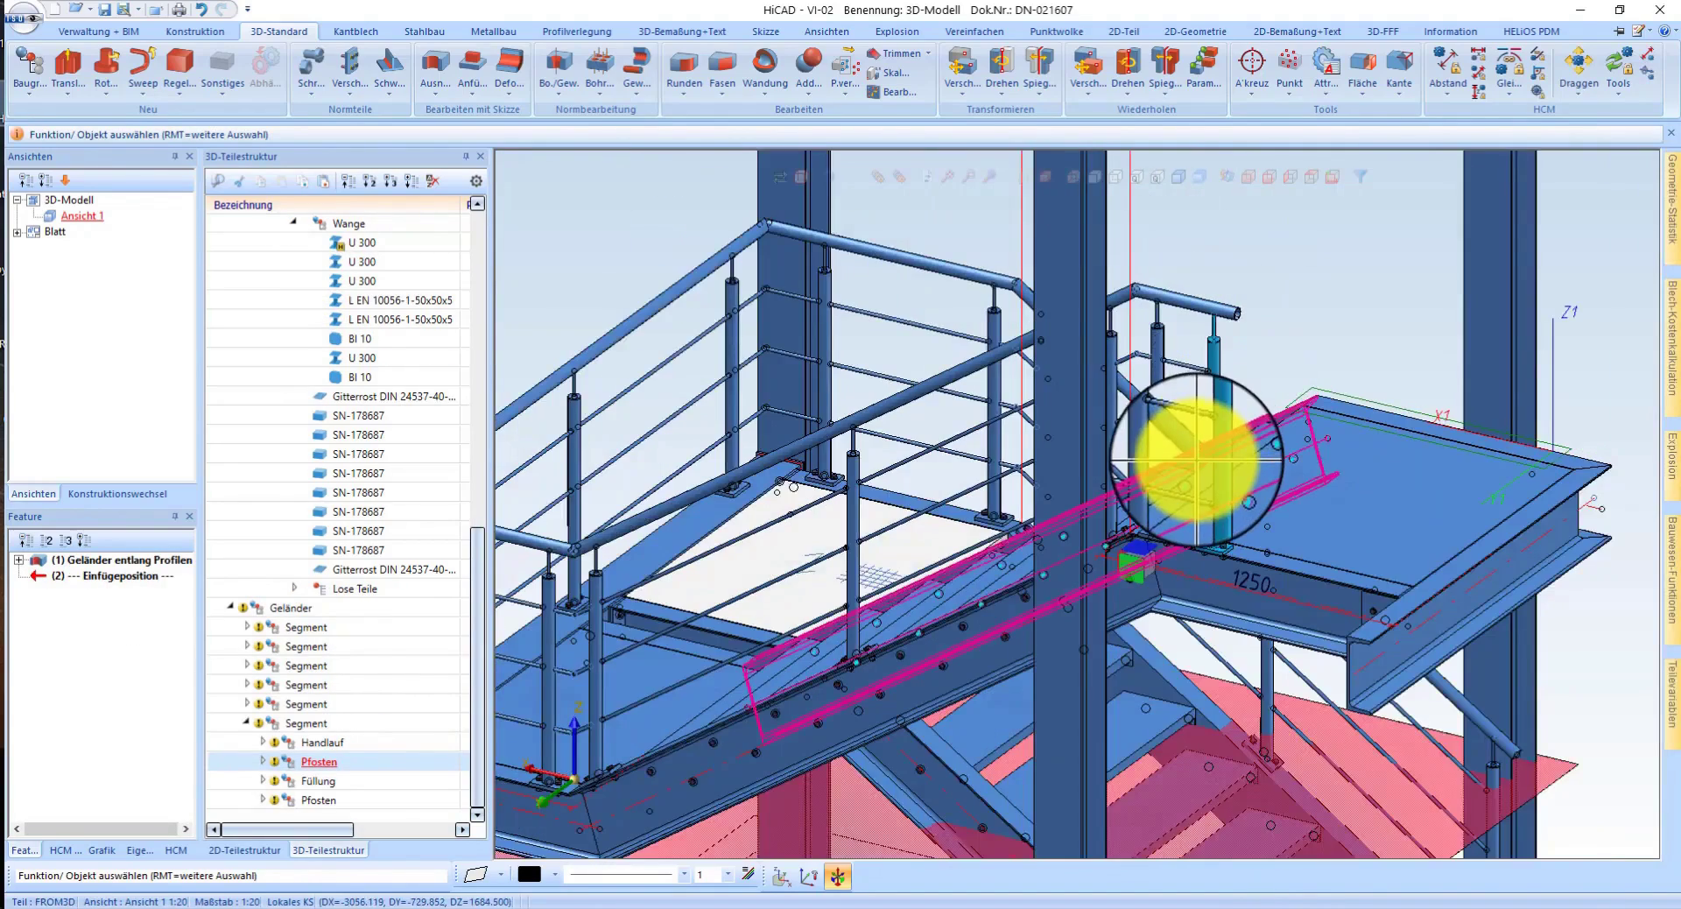
scroll(1226, 468, up, 5)
scroll(1259, 461, down, 3)
scroll(1259, 461, down, 1)
scroll(1138, 438, down, 3)
key(Return)
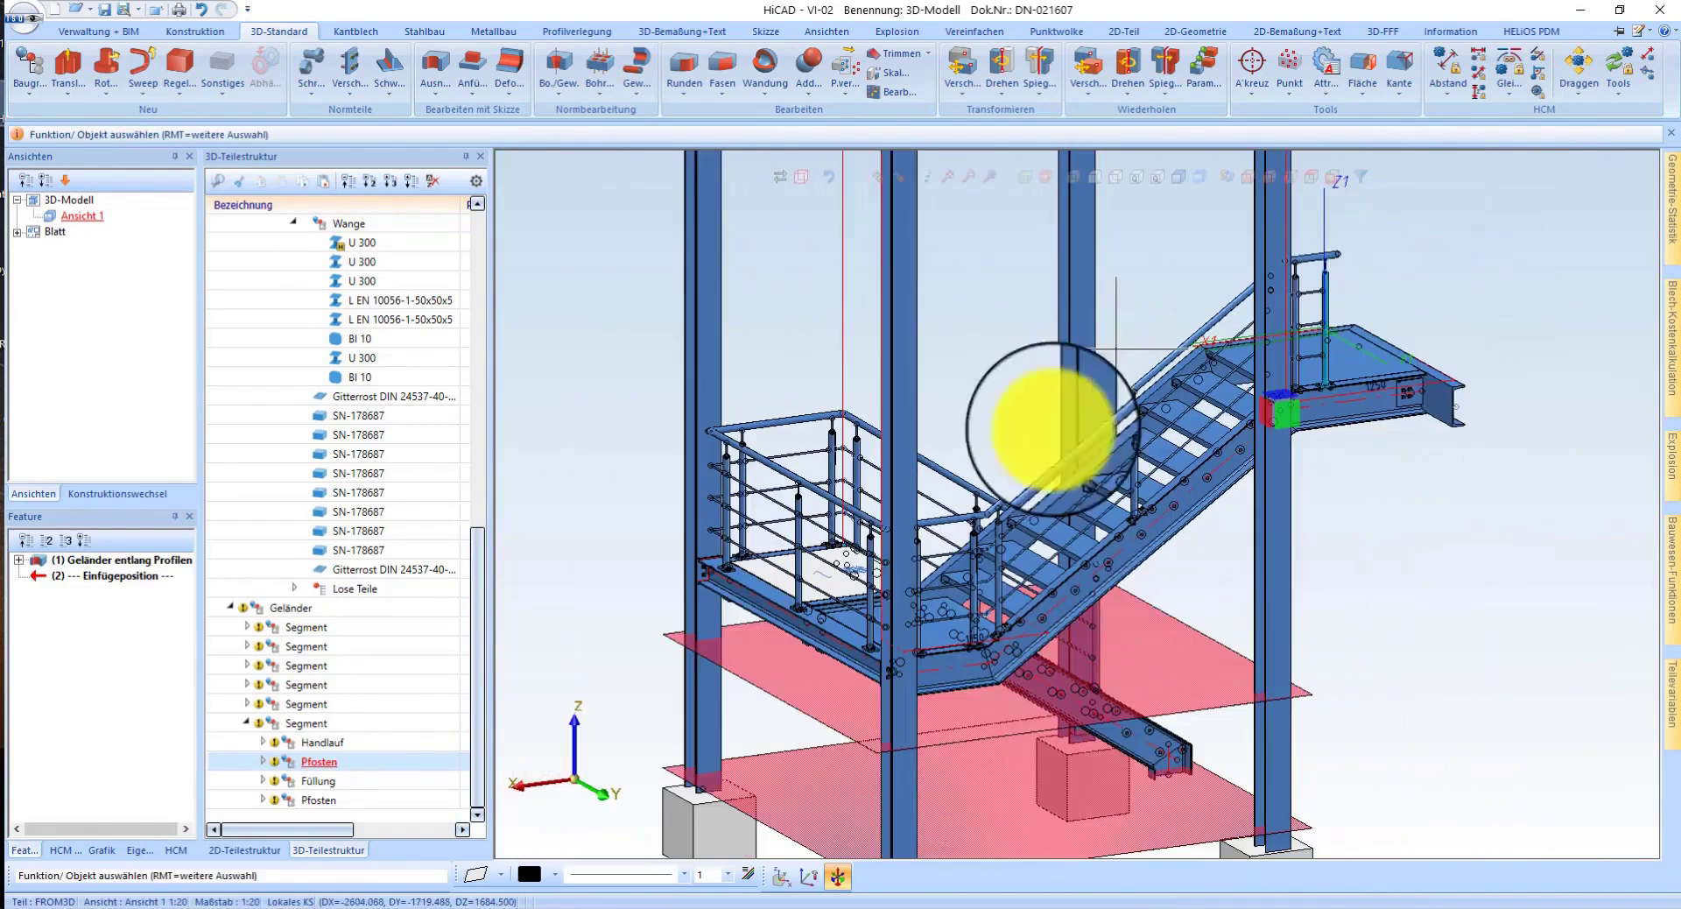
click(115, 564)
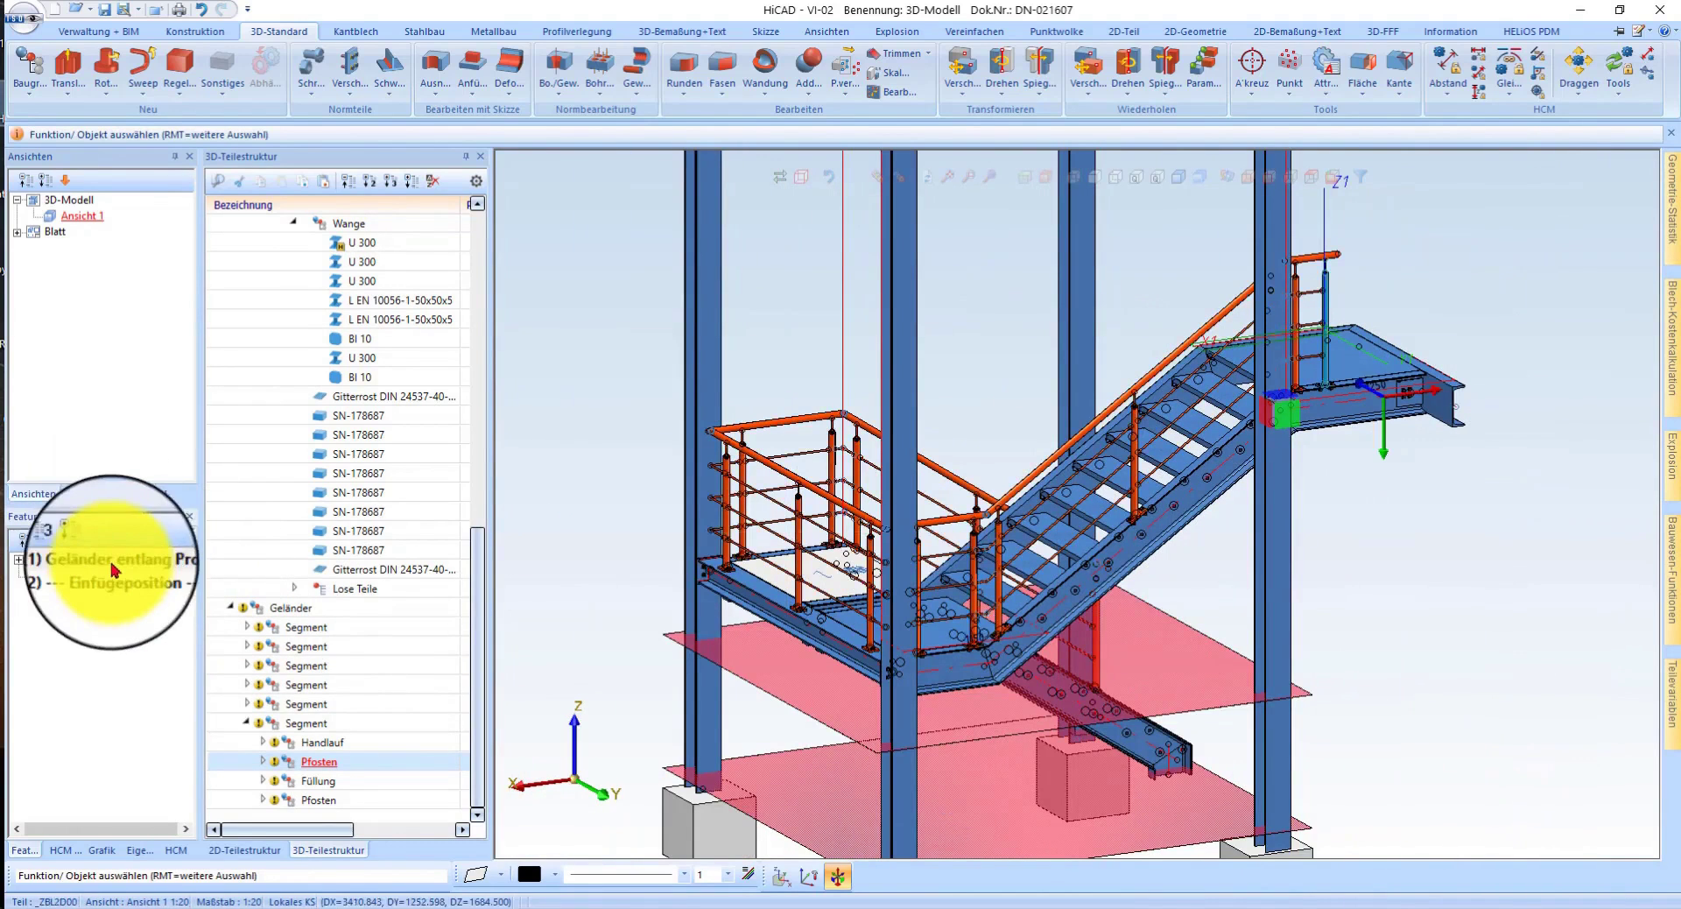
- Reopen the railing feature, store its settings as favourite 'Favorit Video' and confirm with OK
click(869, 600)
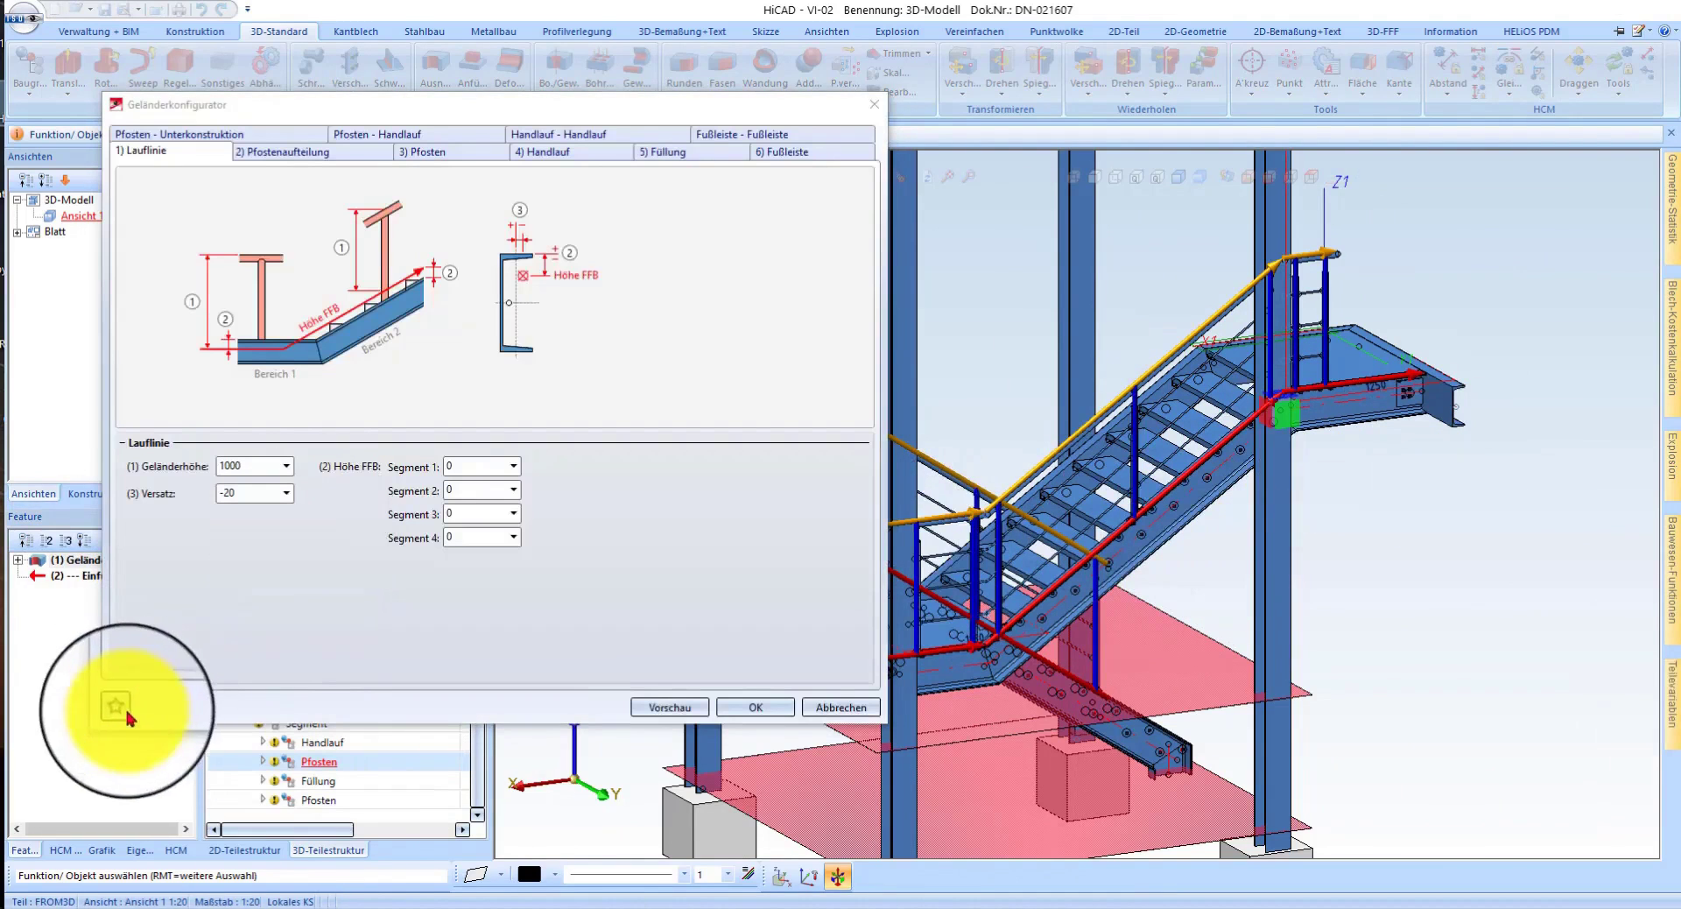
click(119, 706)
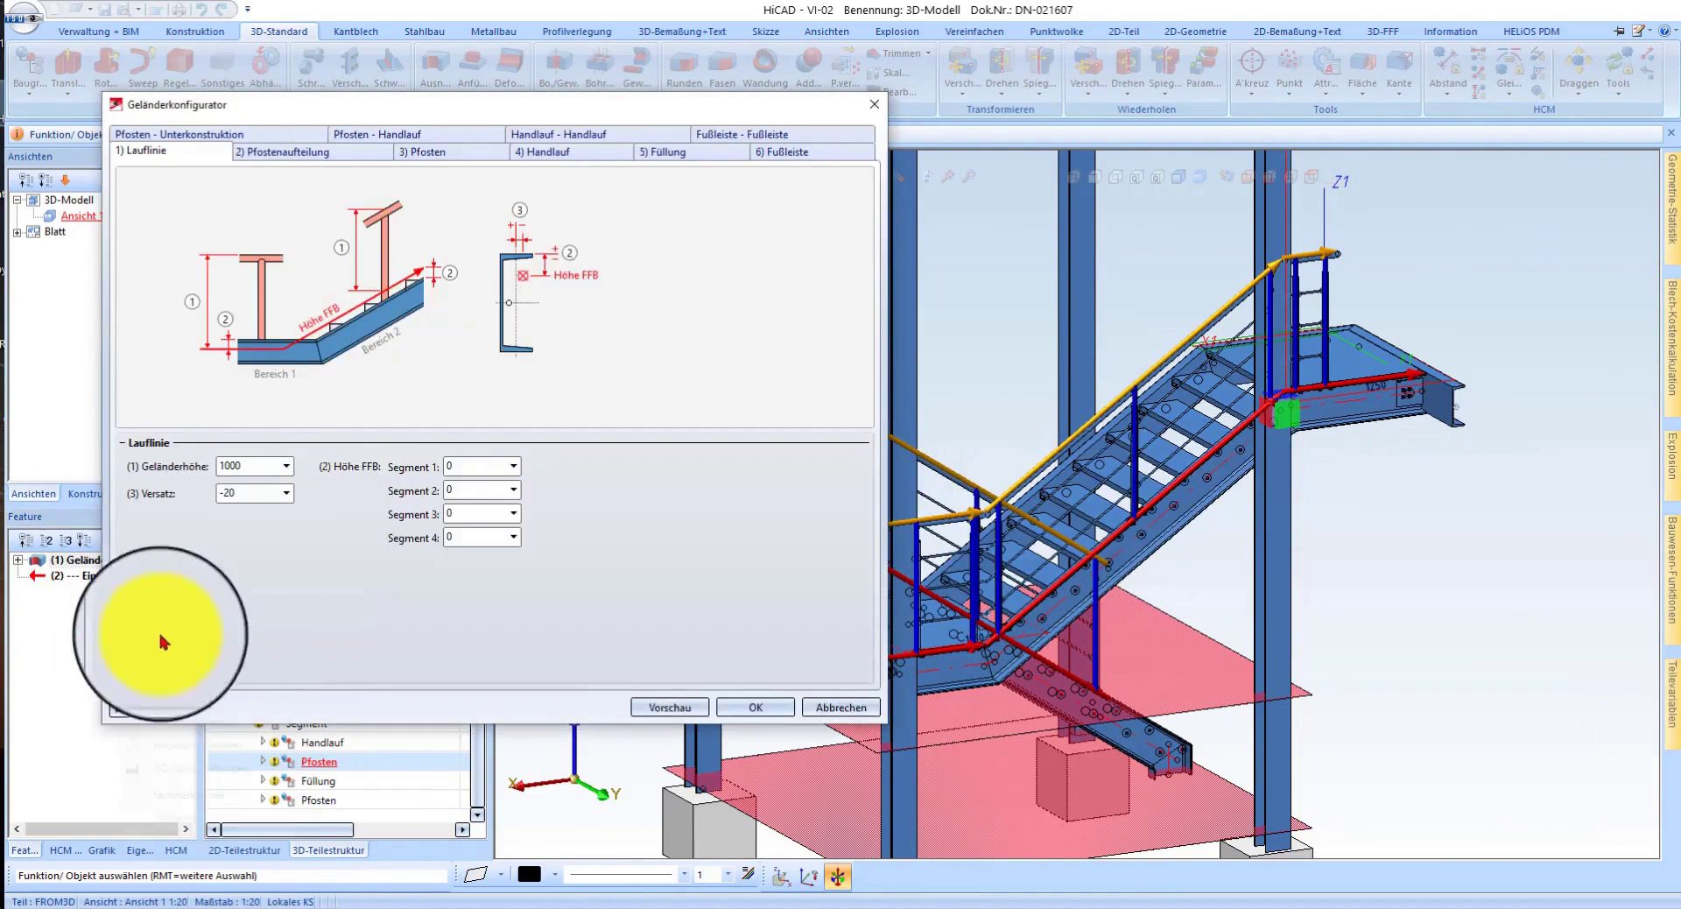
click(212, 725)
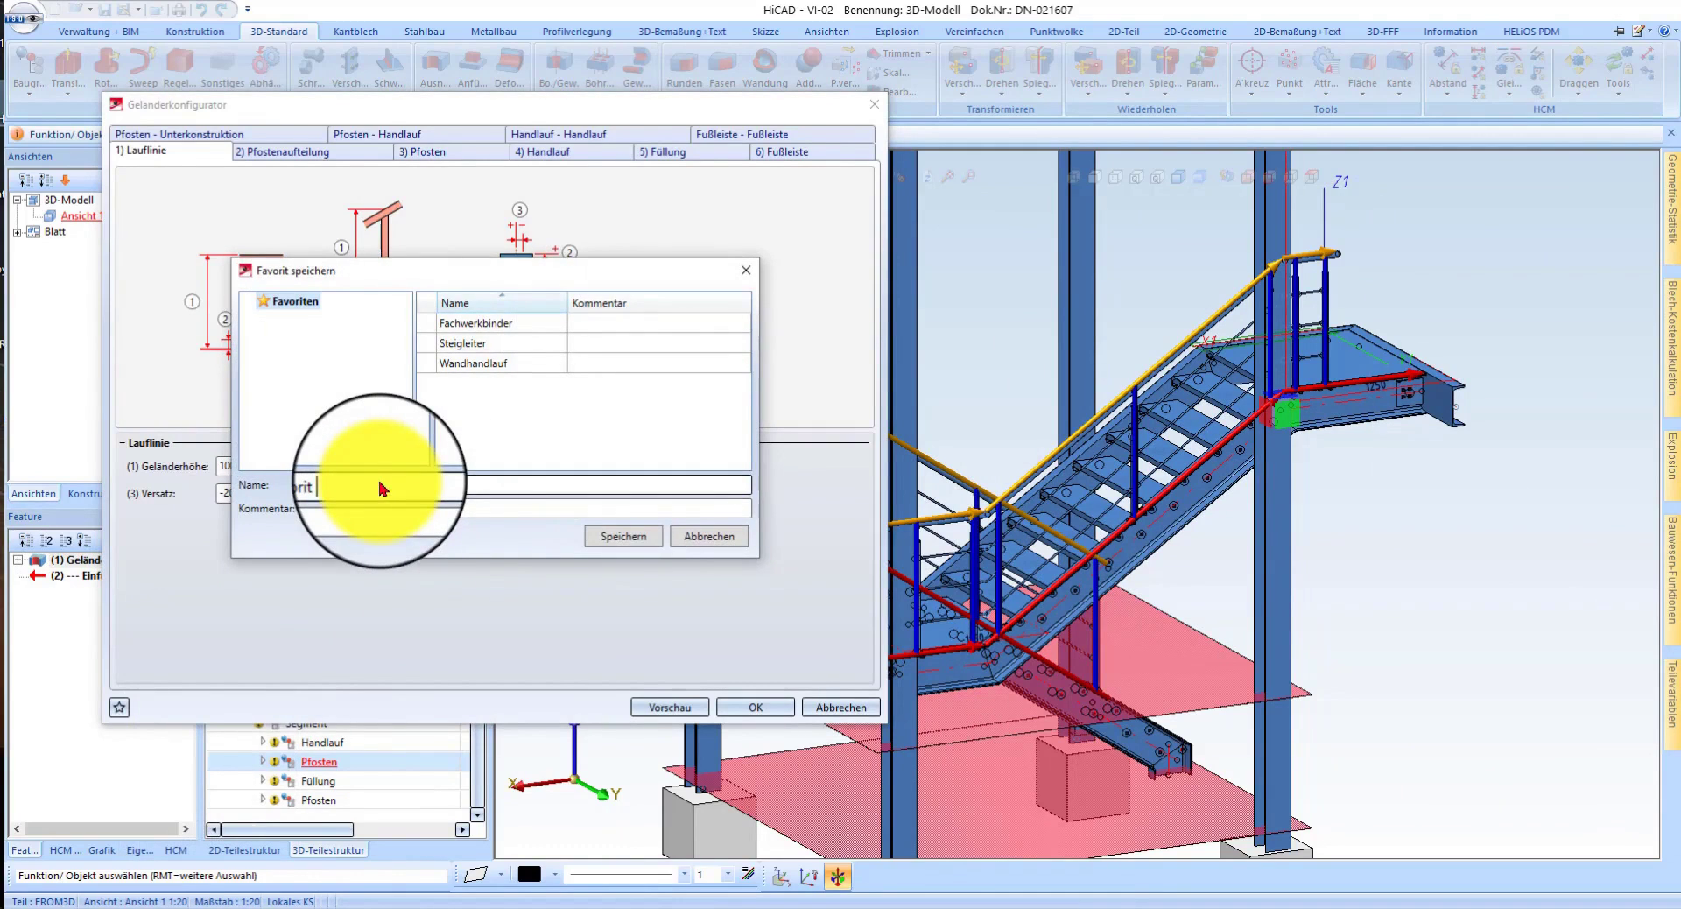
click(644, 536)
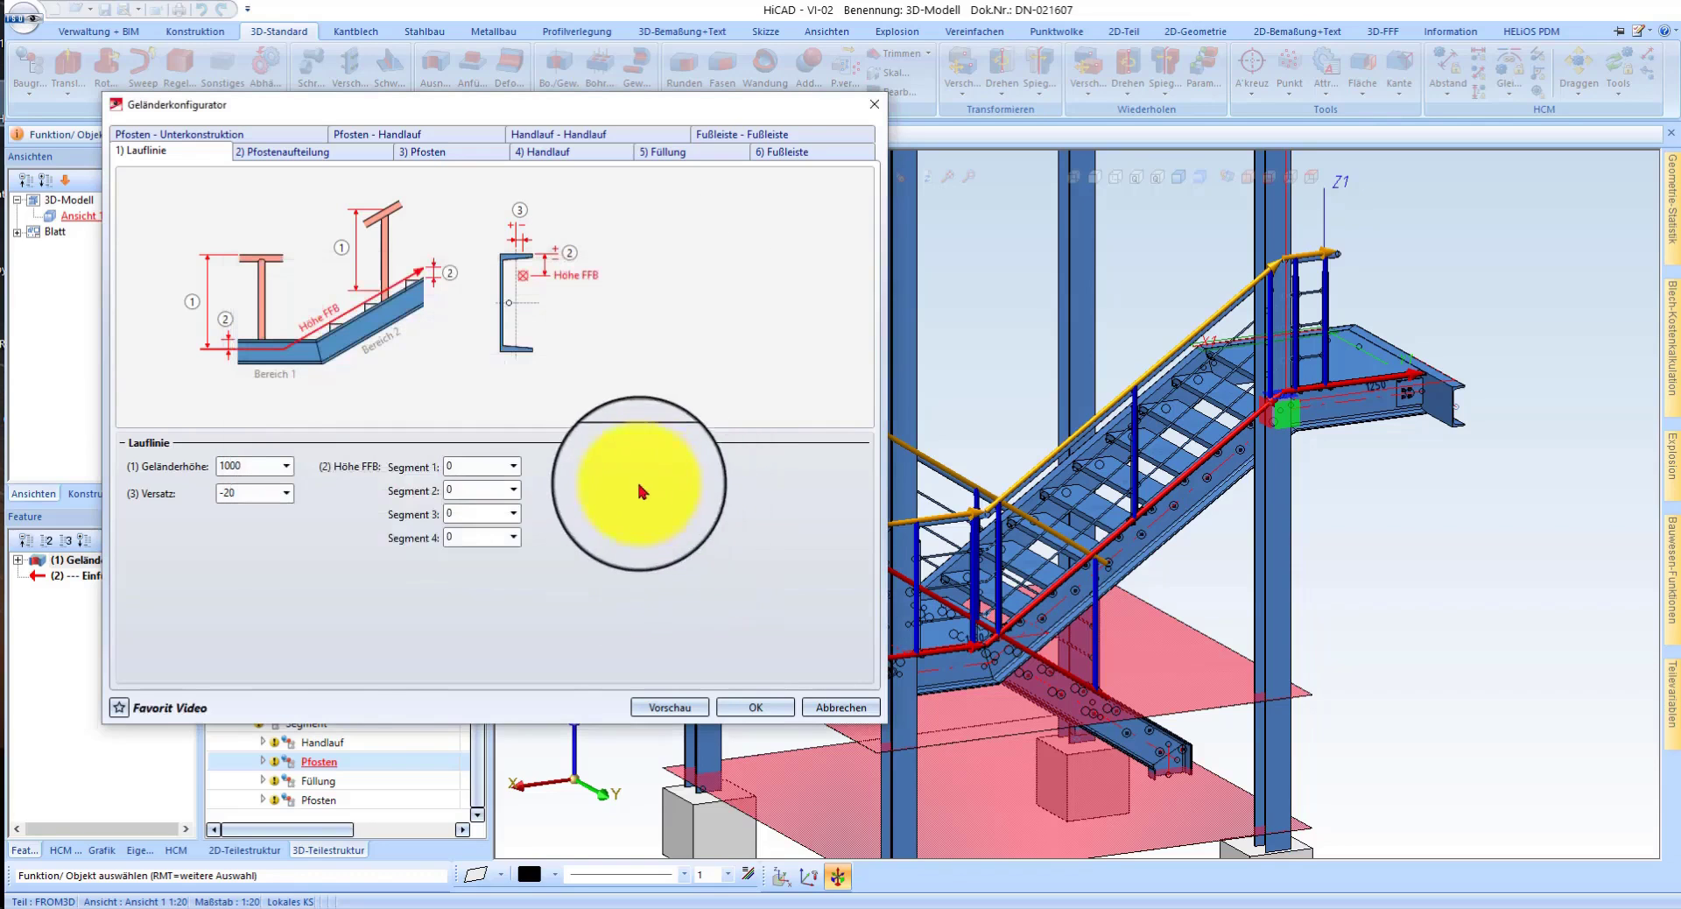
click(758, 707)
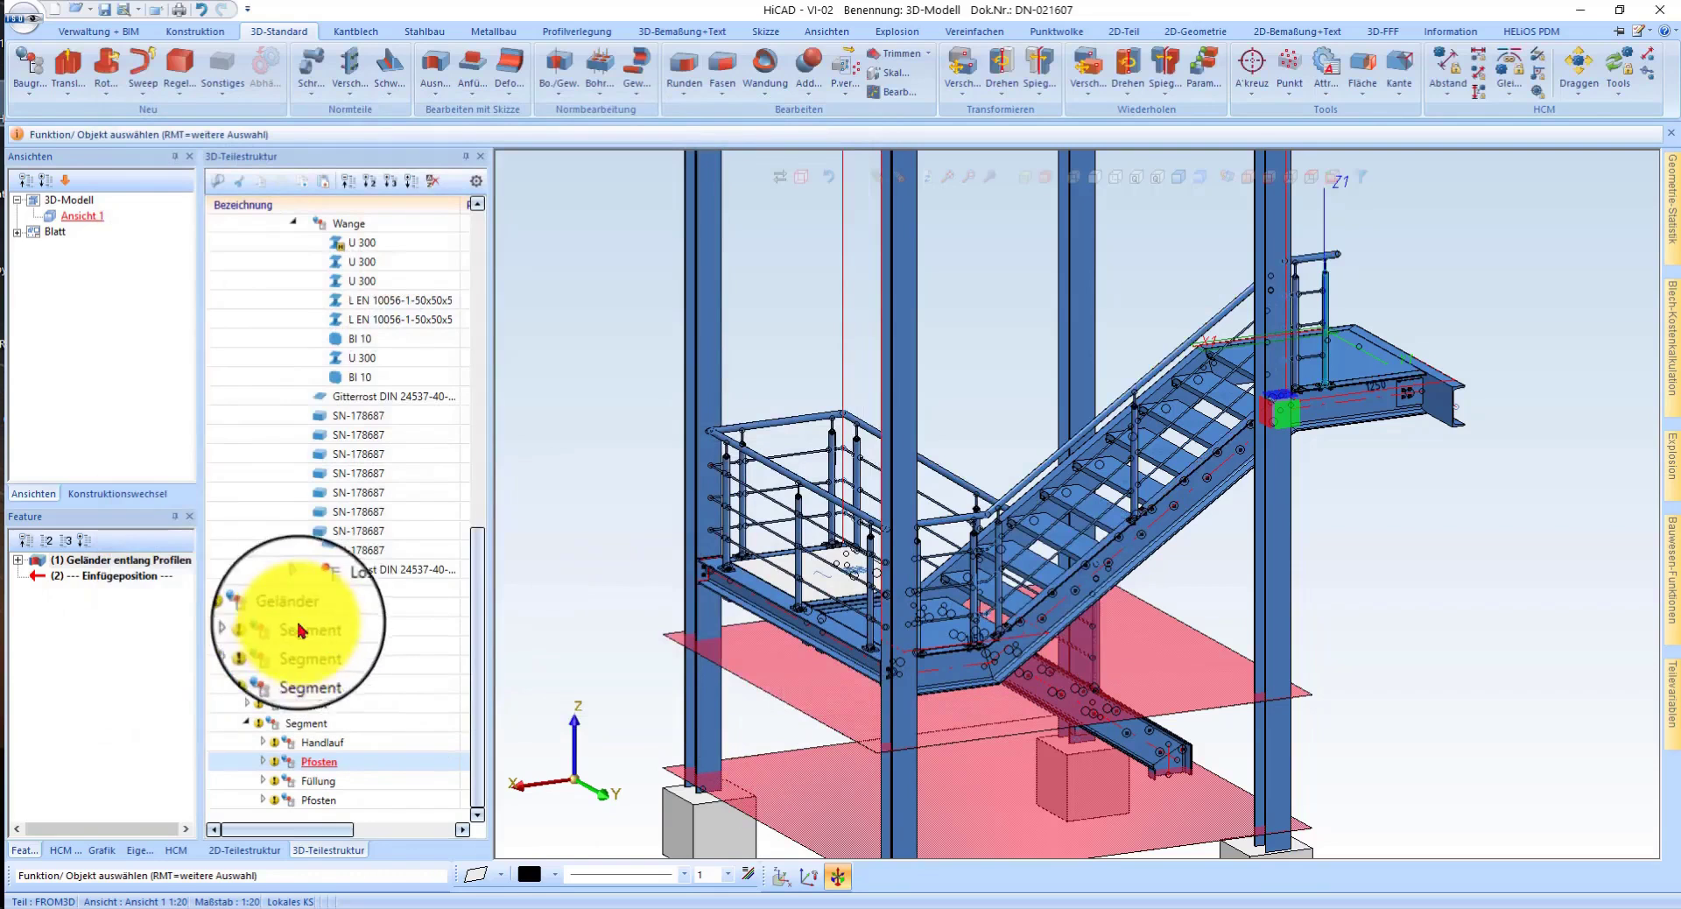
- Delete the existing Geländer entlang Profilen railing feature from the model
click(296, 613)
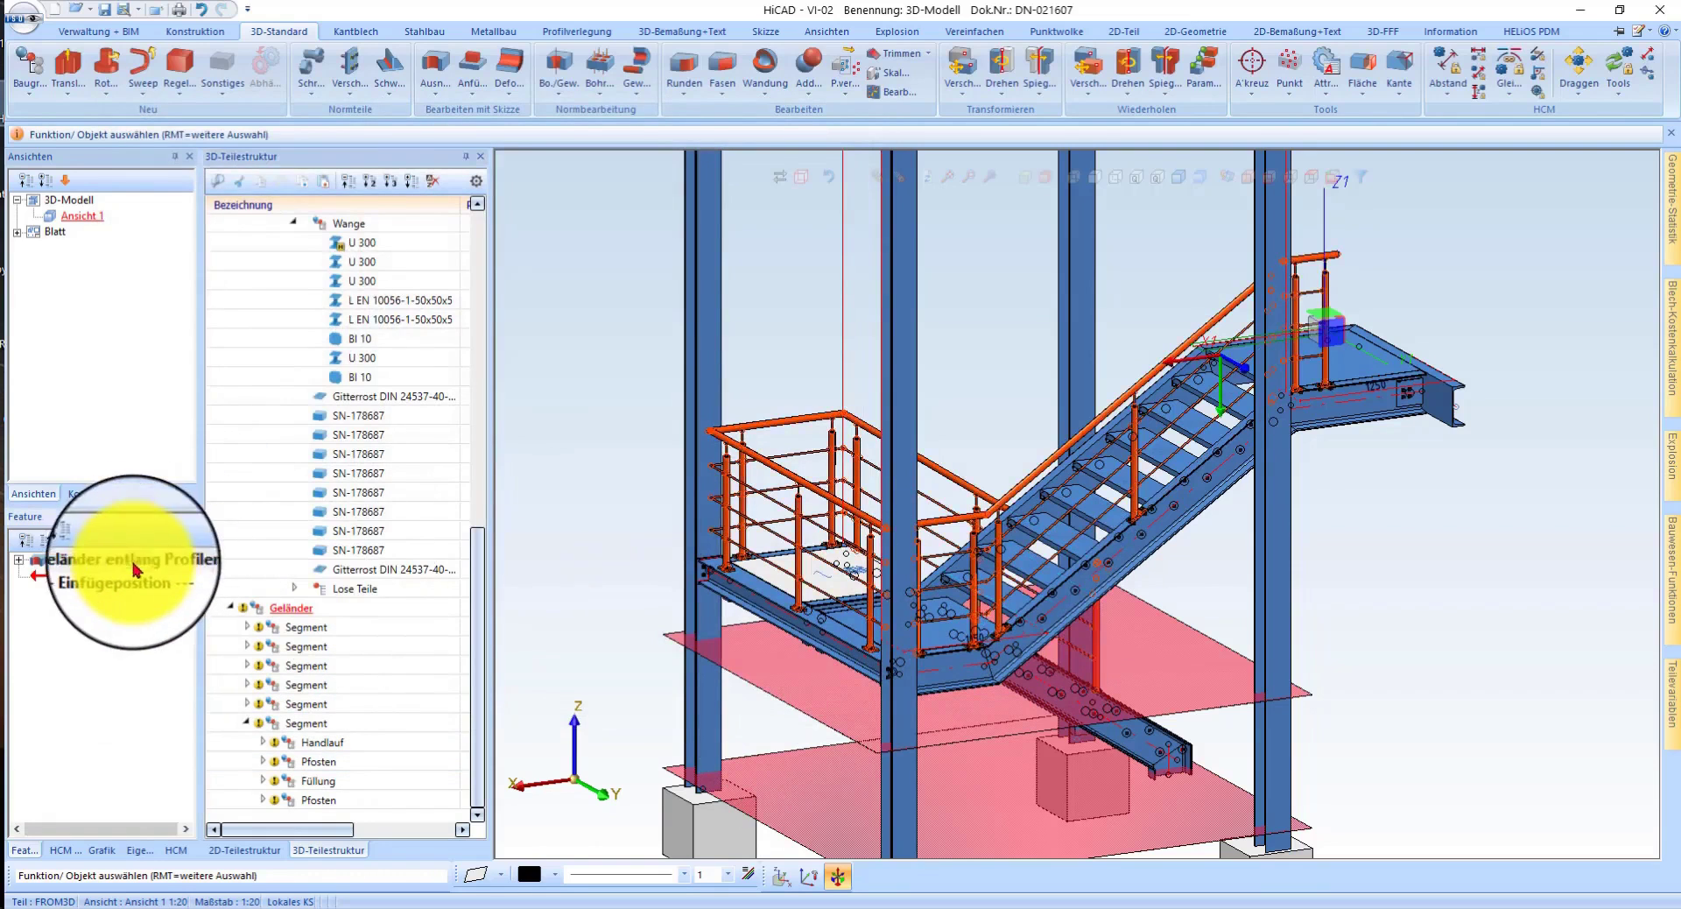
right_click(134, 561)
click(235, 313)
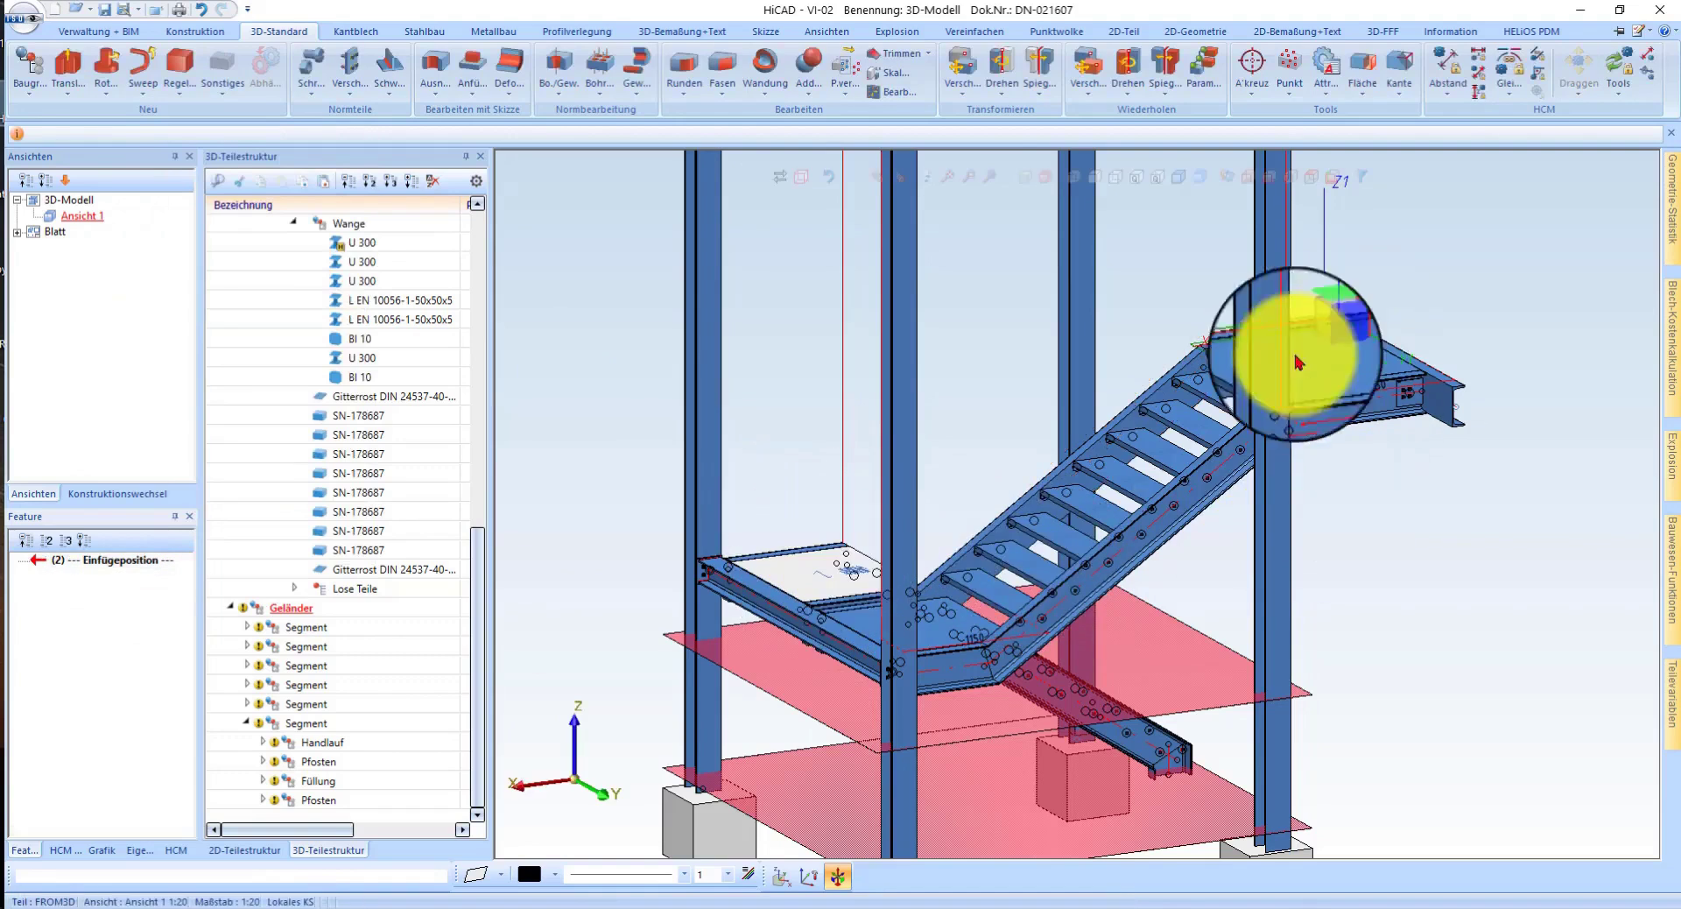
click(867, 591)
middle_drag(901, 600, 1646, 613)
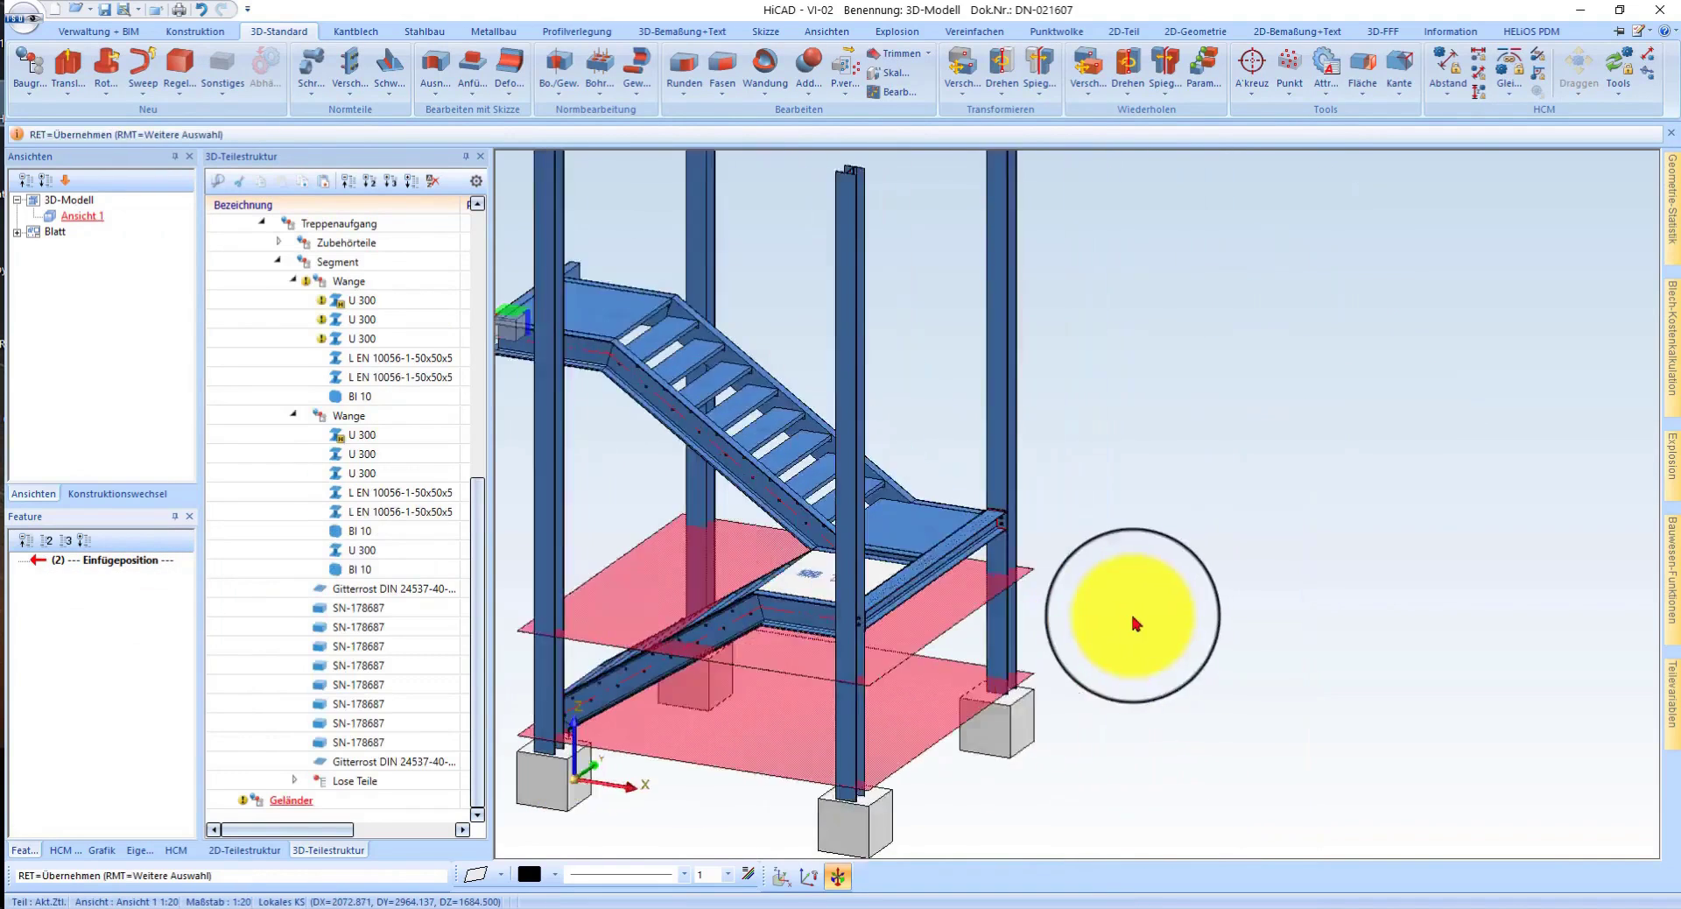
- Start a new railing along profiles, picking the lower profile, landing beam and stringer sections
click(1366, 828)
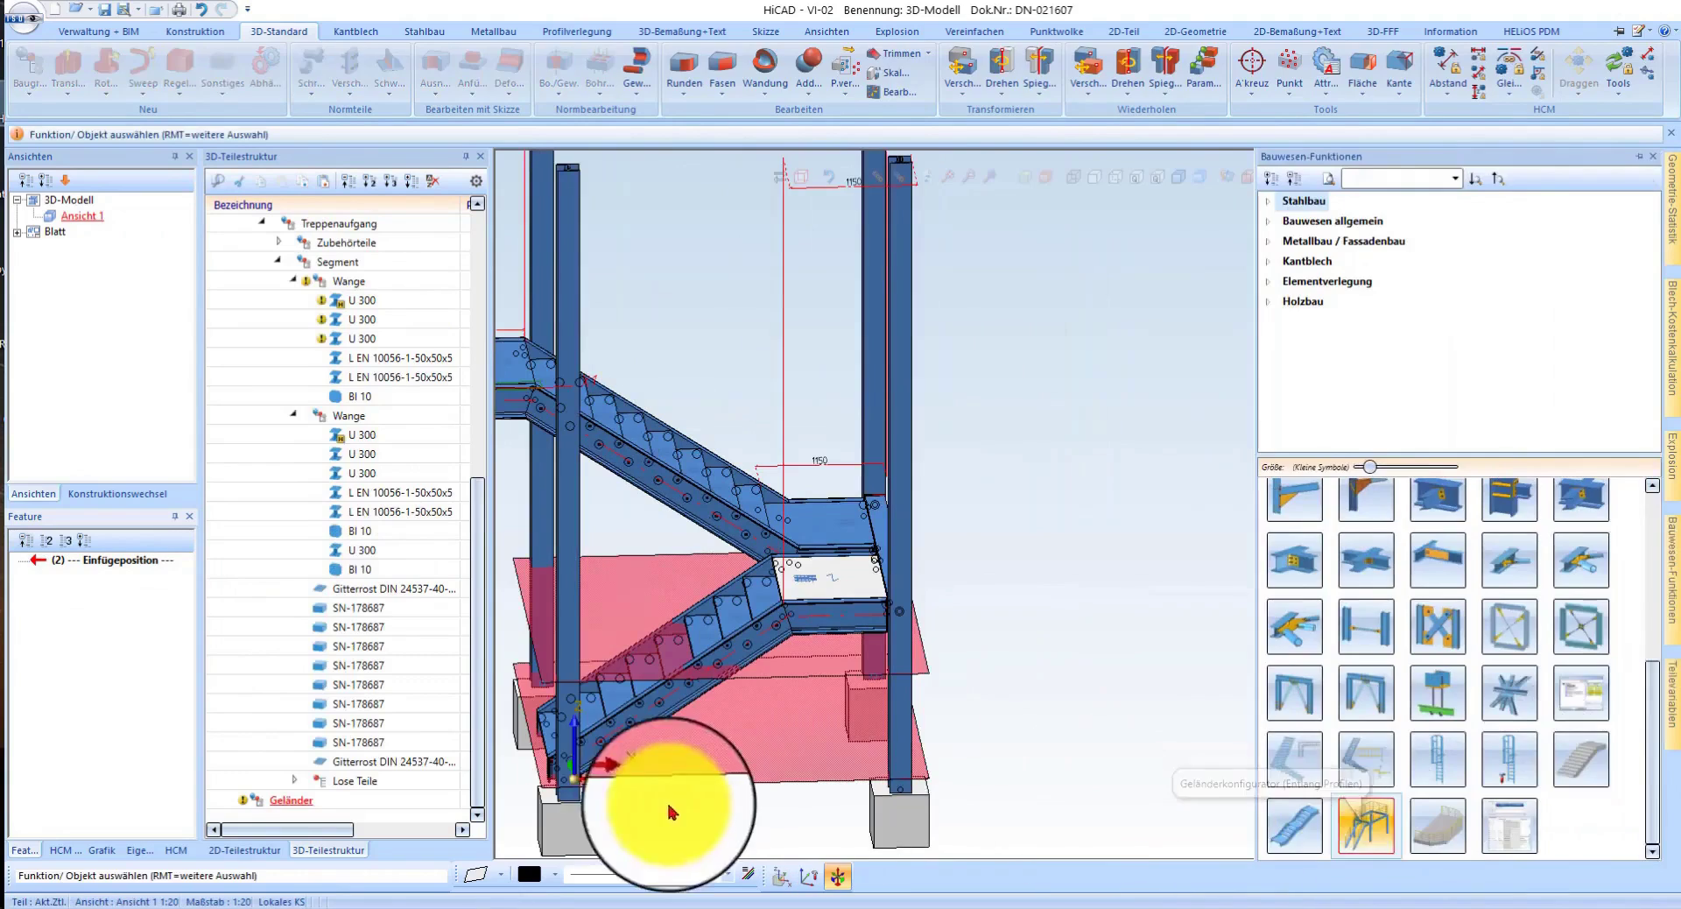
scroll(753, 630, up, 3)
click(930, 603)
middle_drag(930, 602, 762, 627)
click(1062, 556)
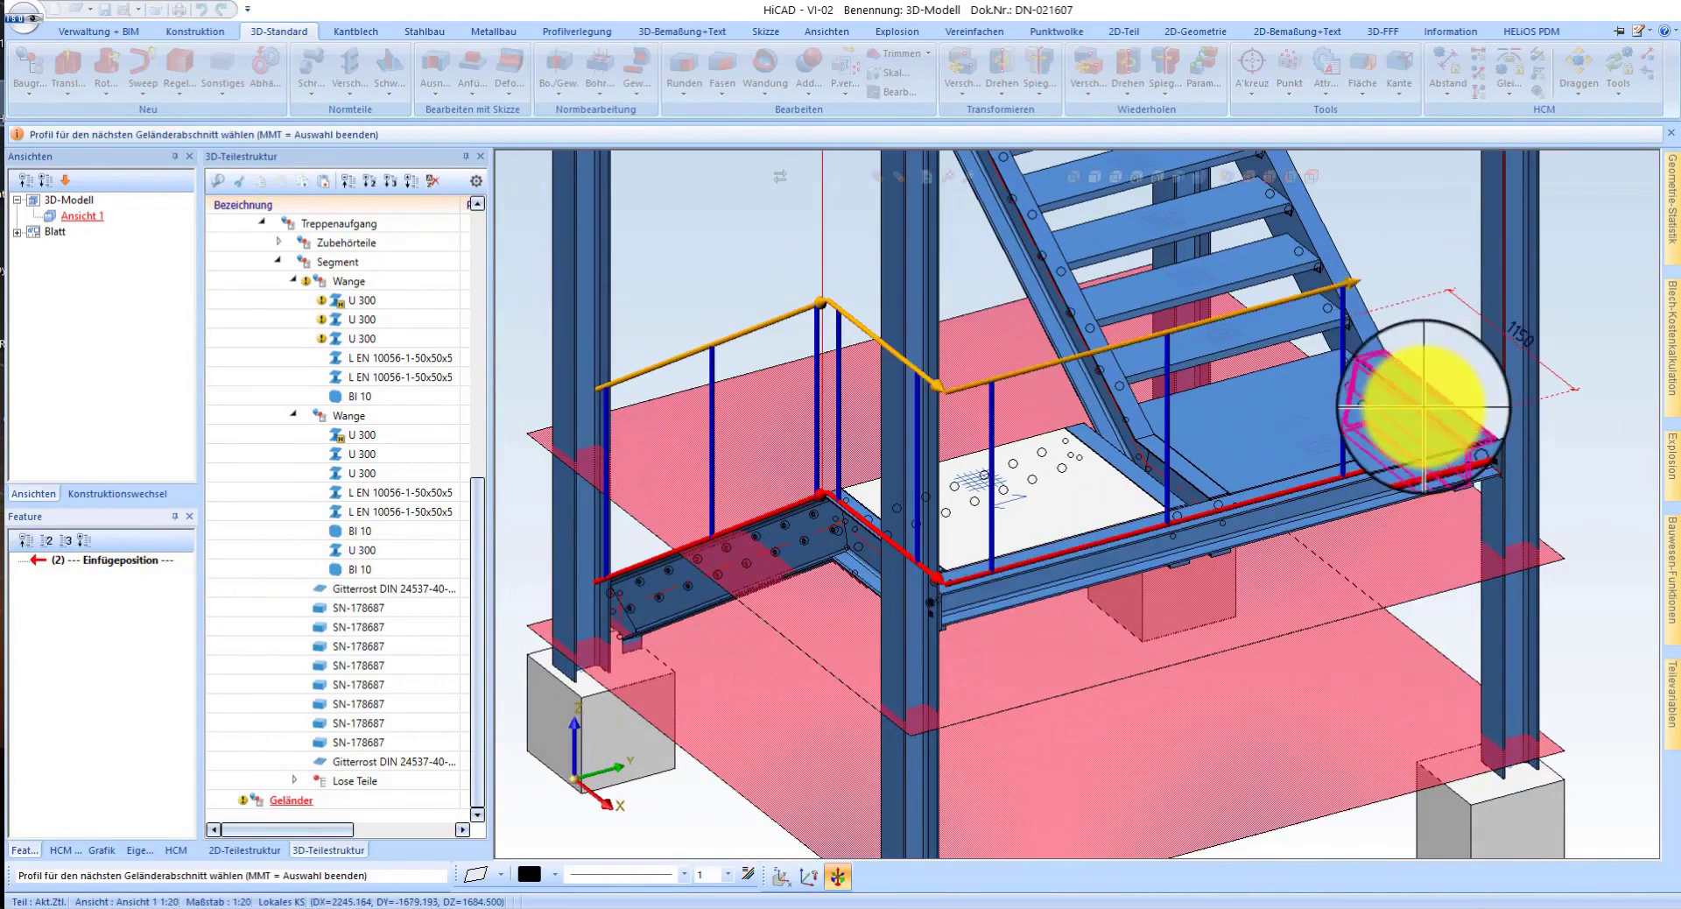
click(1399, 349)
click(844, 488)
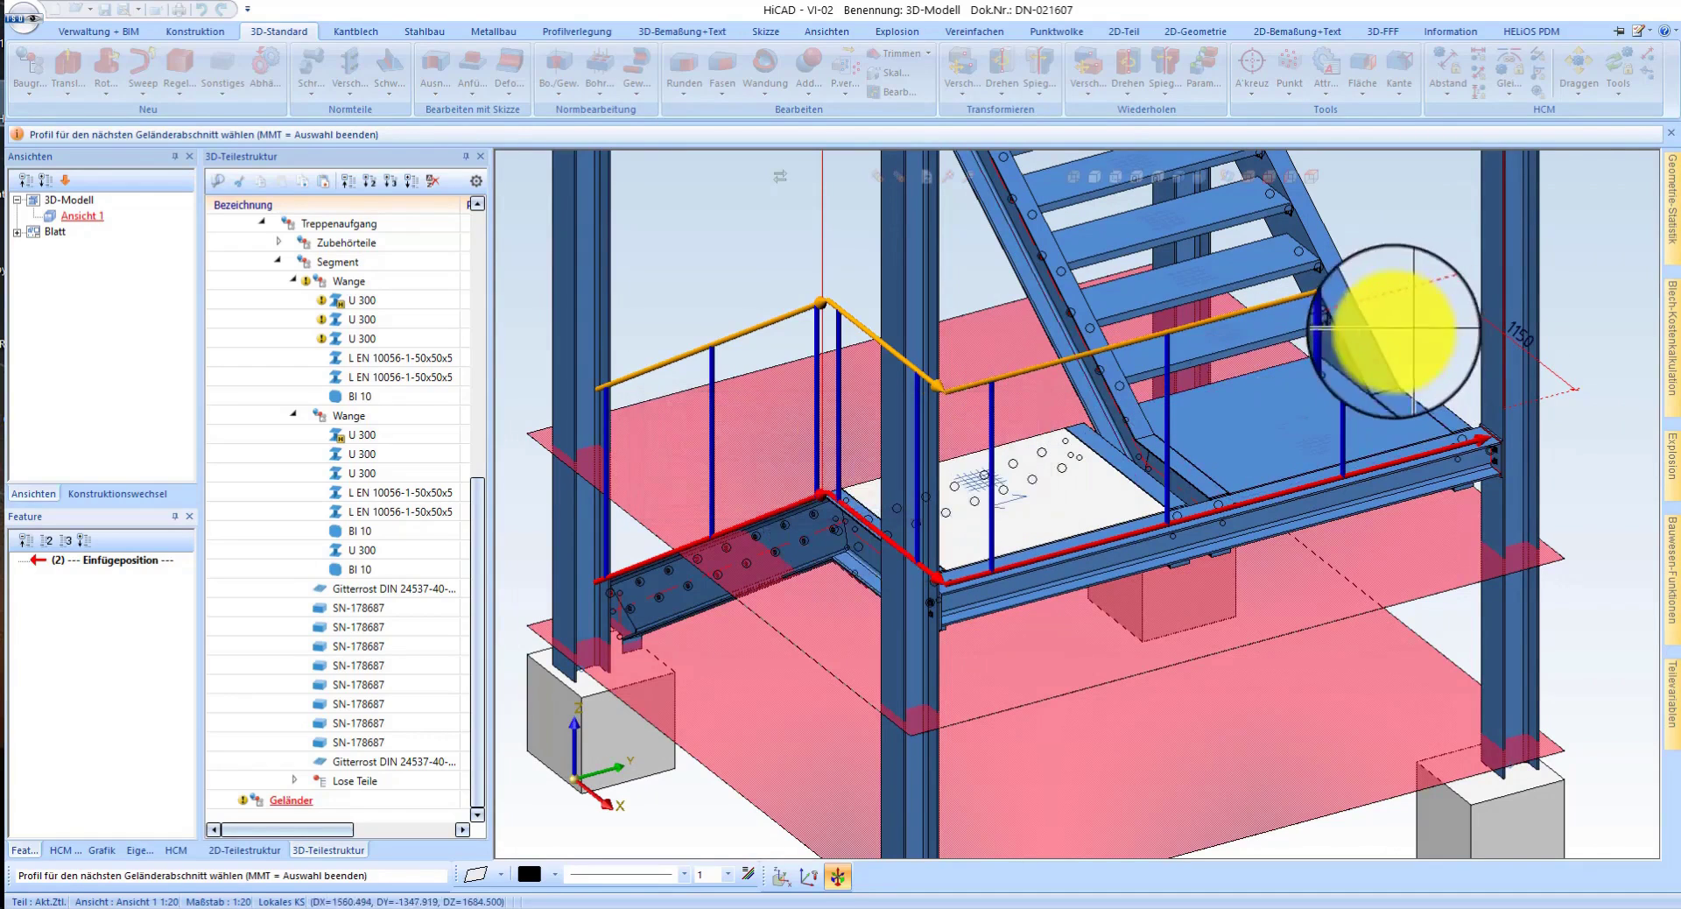
click(1445, 393)
click(845, 488)
click(1454, 407)
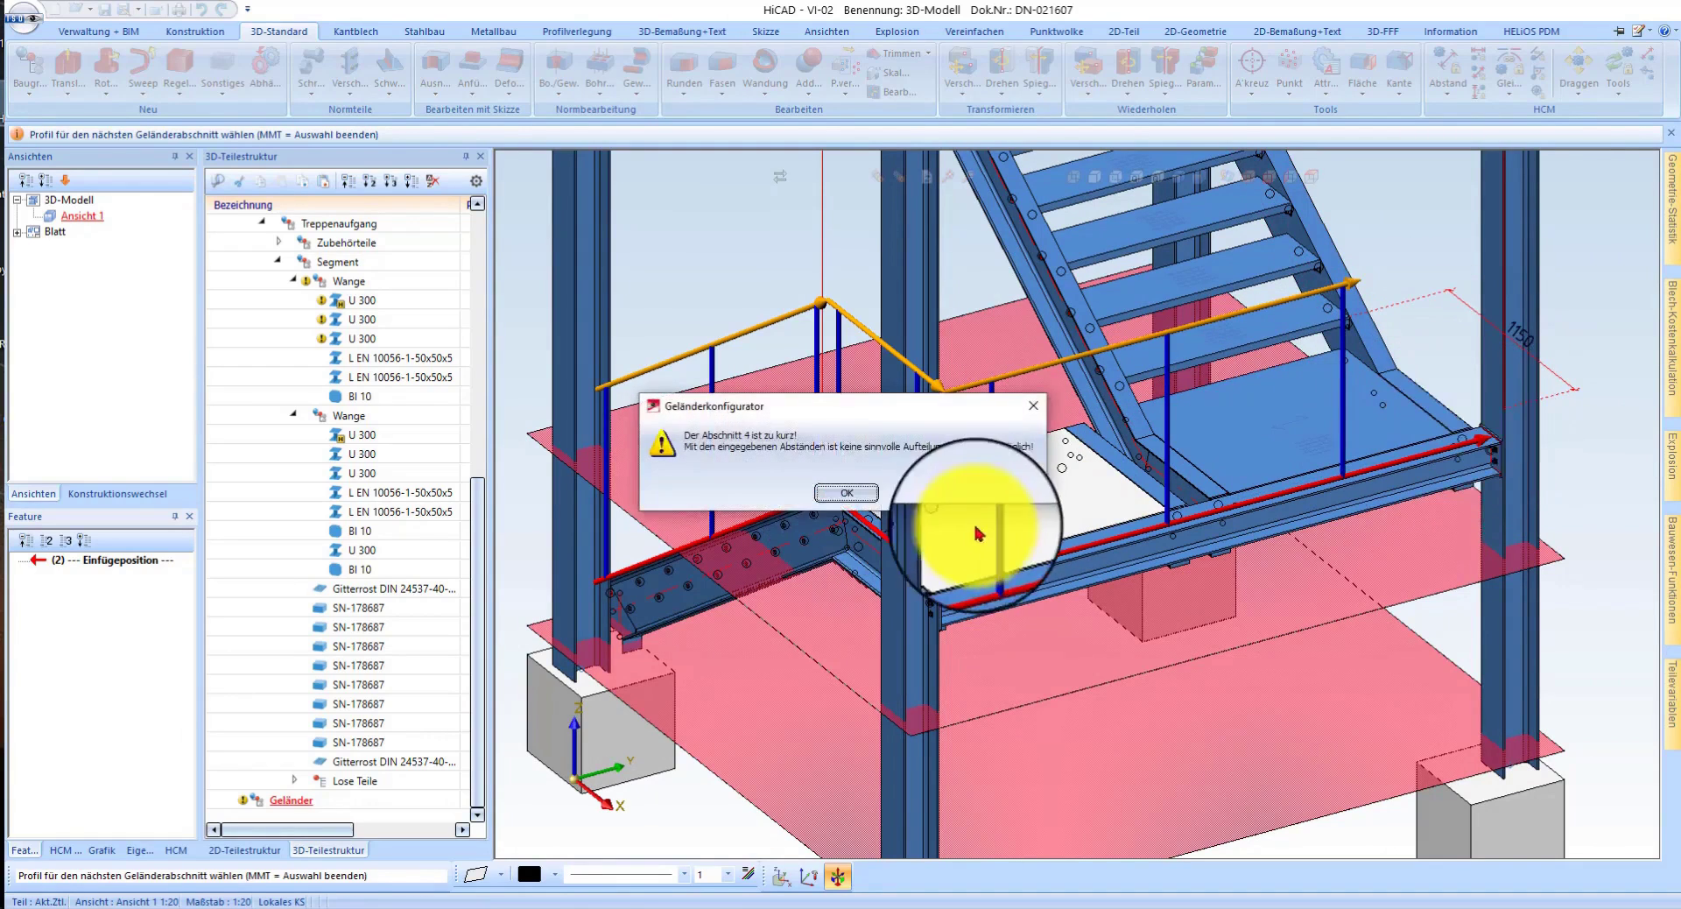
click(840, 496)
mouse_move(1351, 413)
middle_down()
mouse_move(1238, 469)
mouse_move(1407, 488)
middle_up()
click(1372, 517)
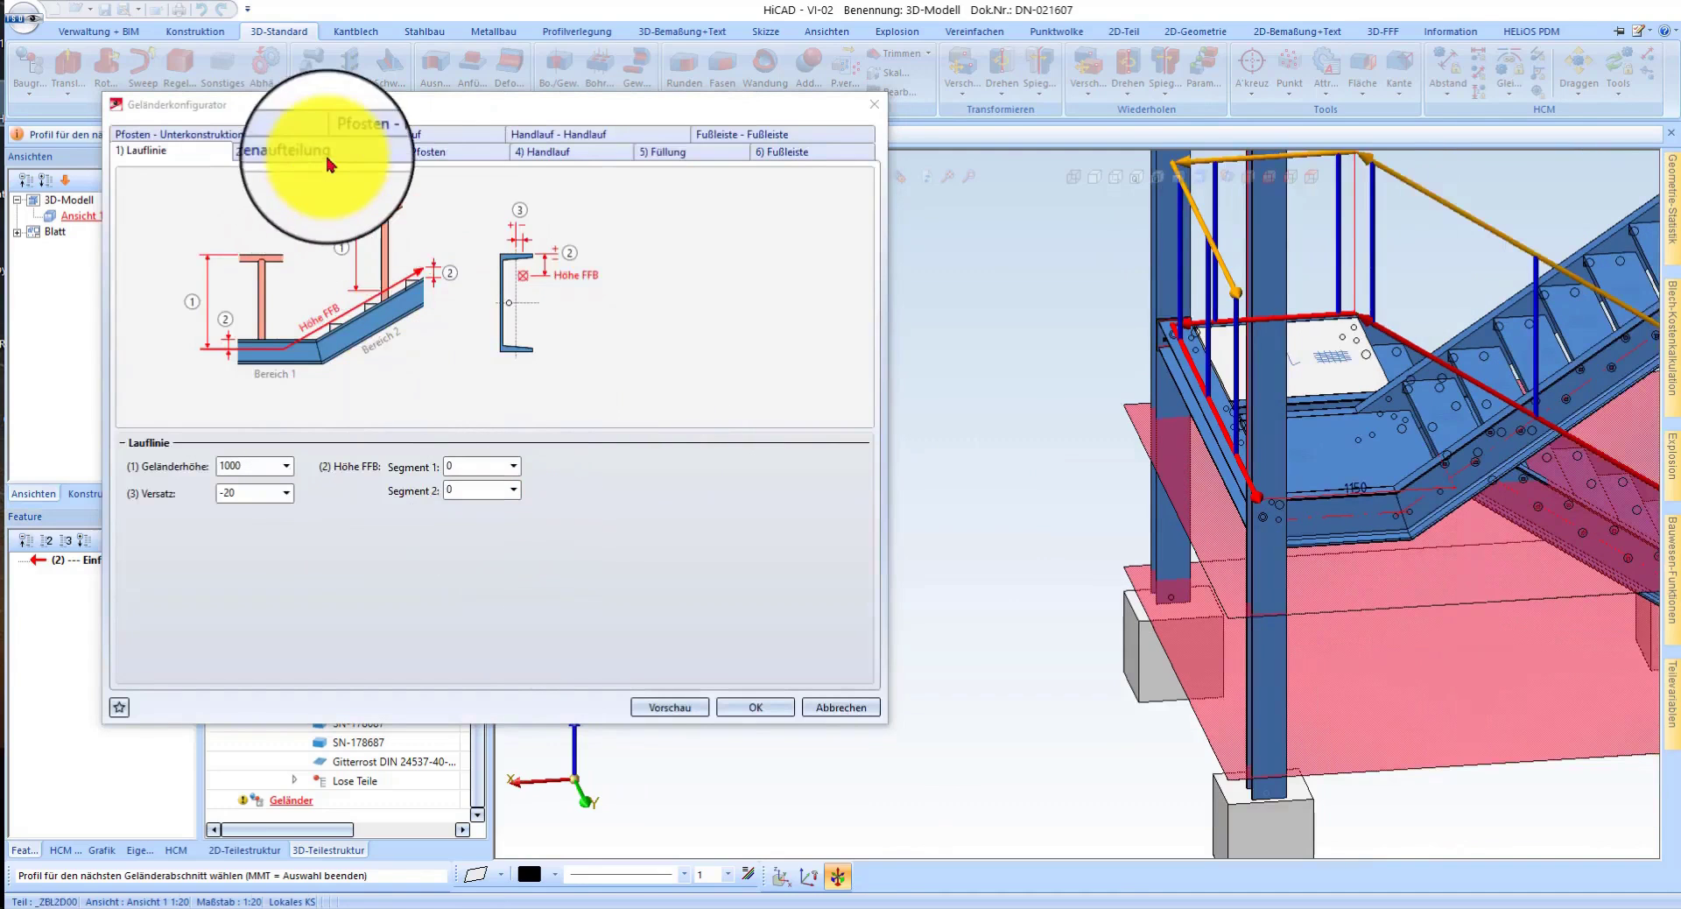
- Overwrite favourite 'Favorit Video' with post end distance 100, accept, and finish profile picking
click(324, 151)
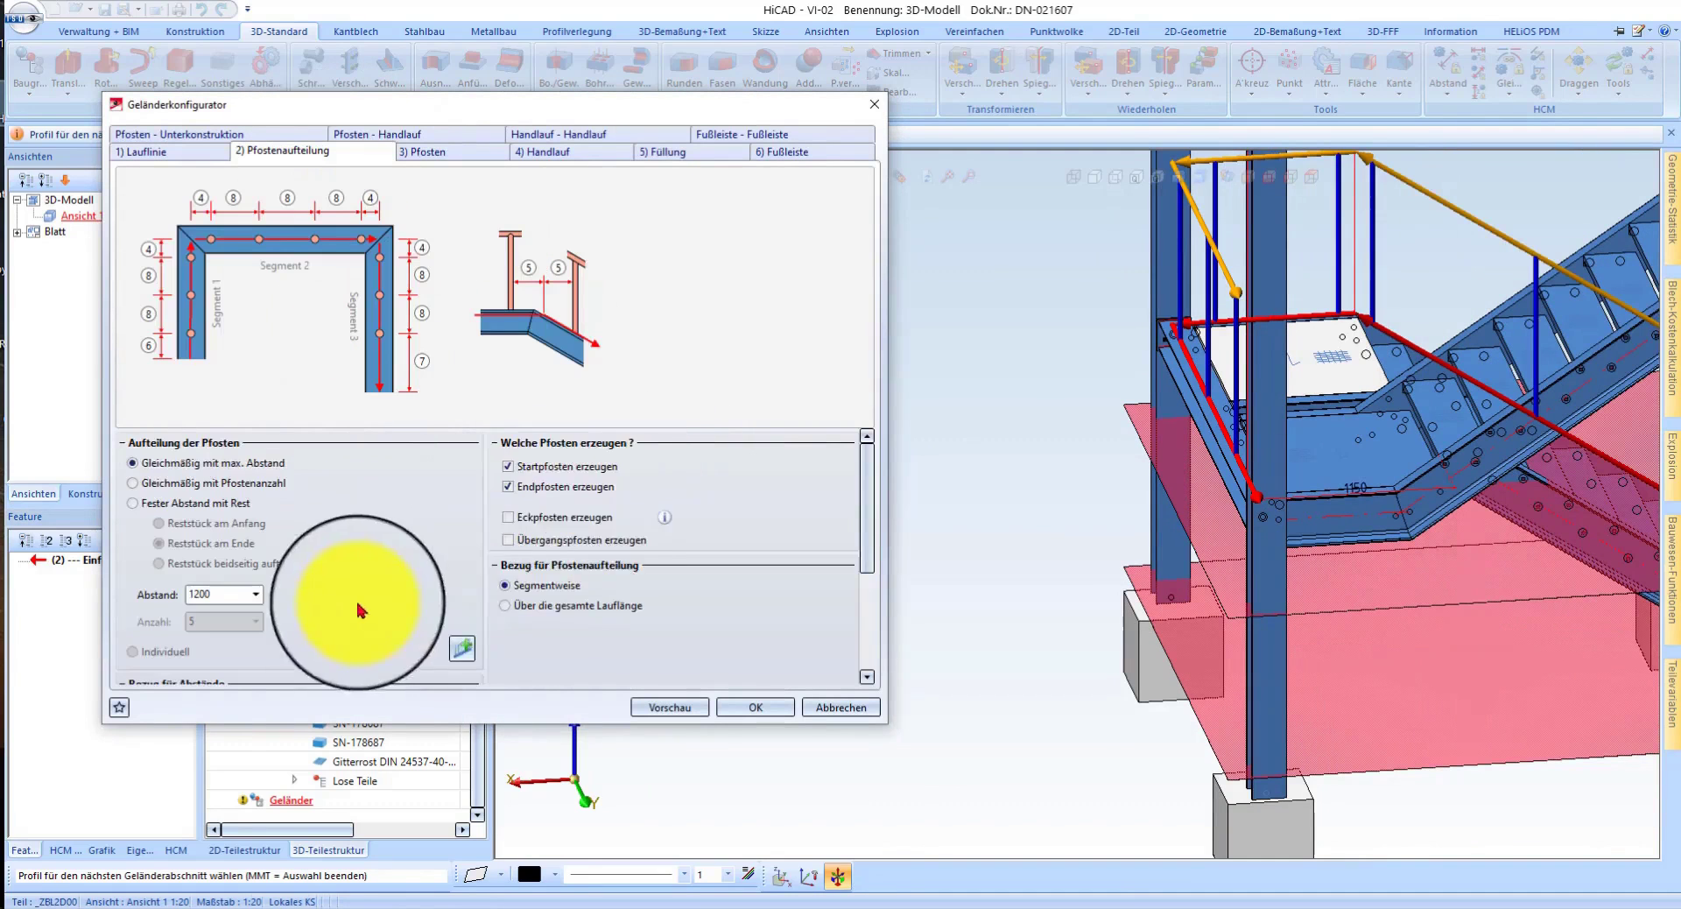
scroll(359, 610, down, 5)
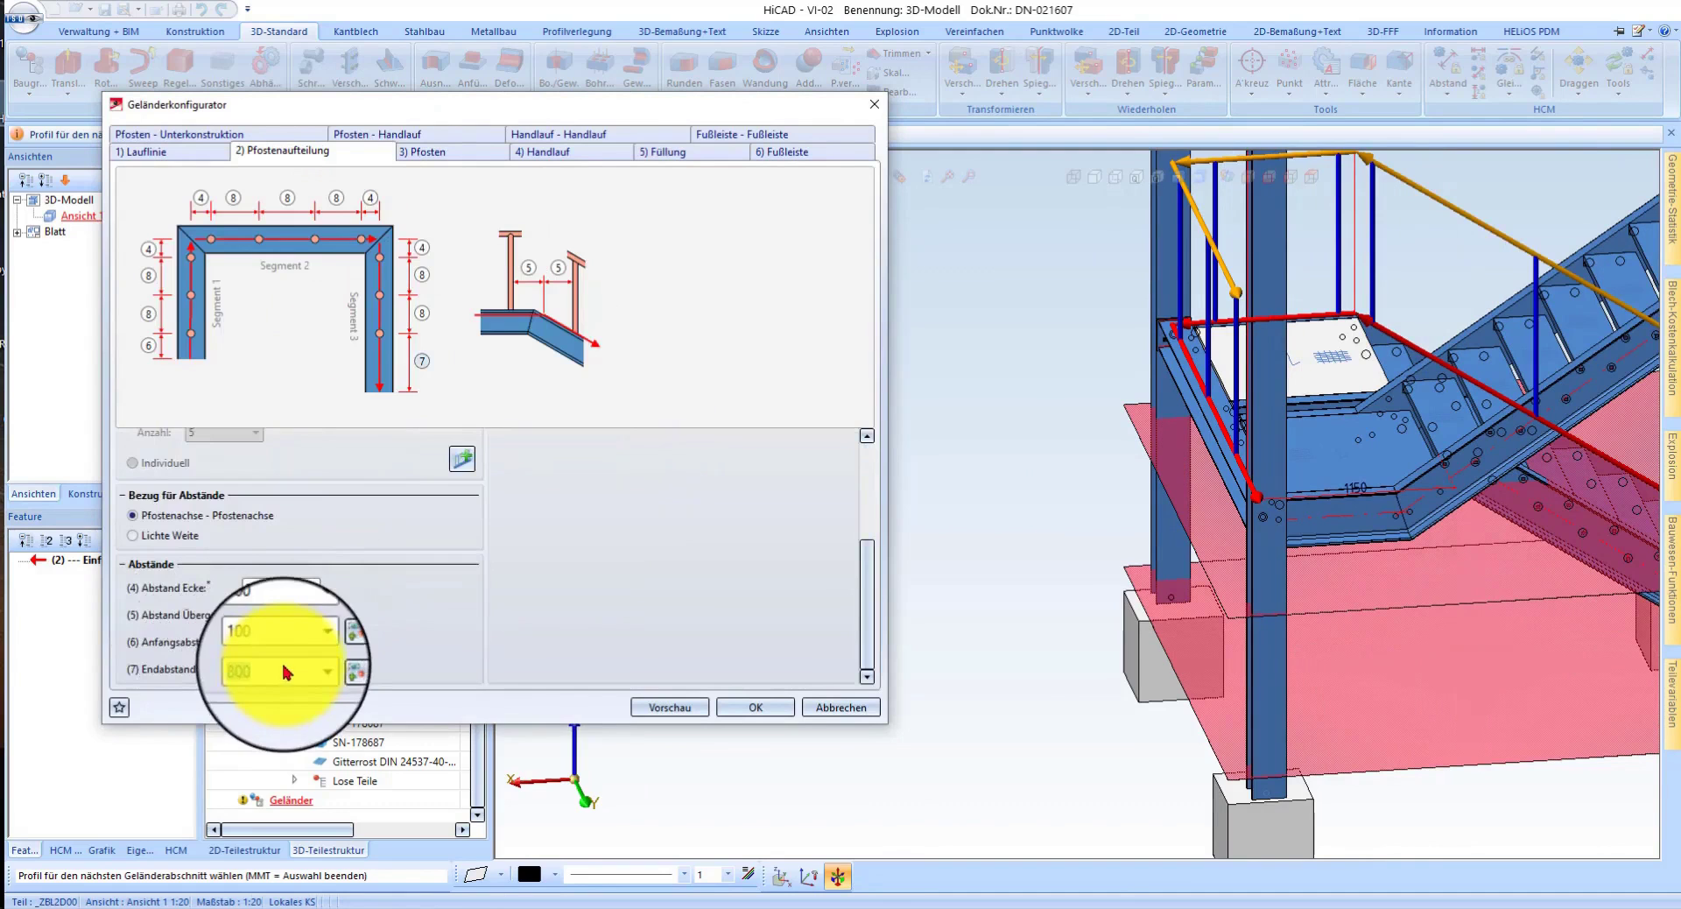
click(119, 706)
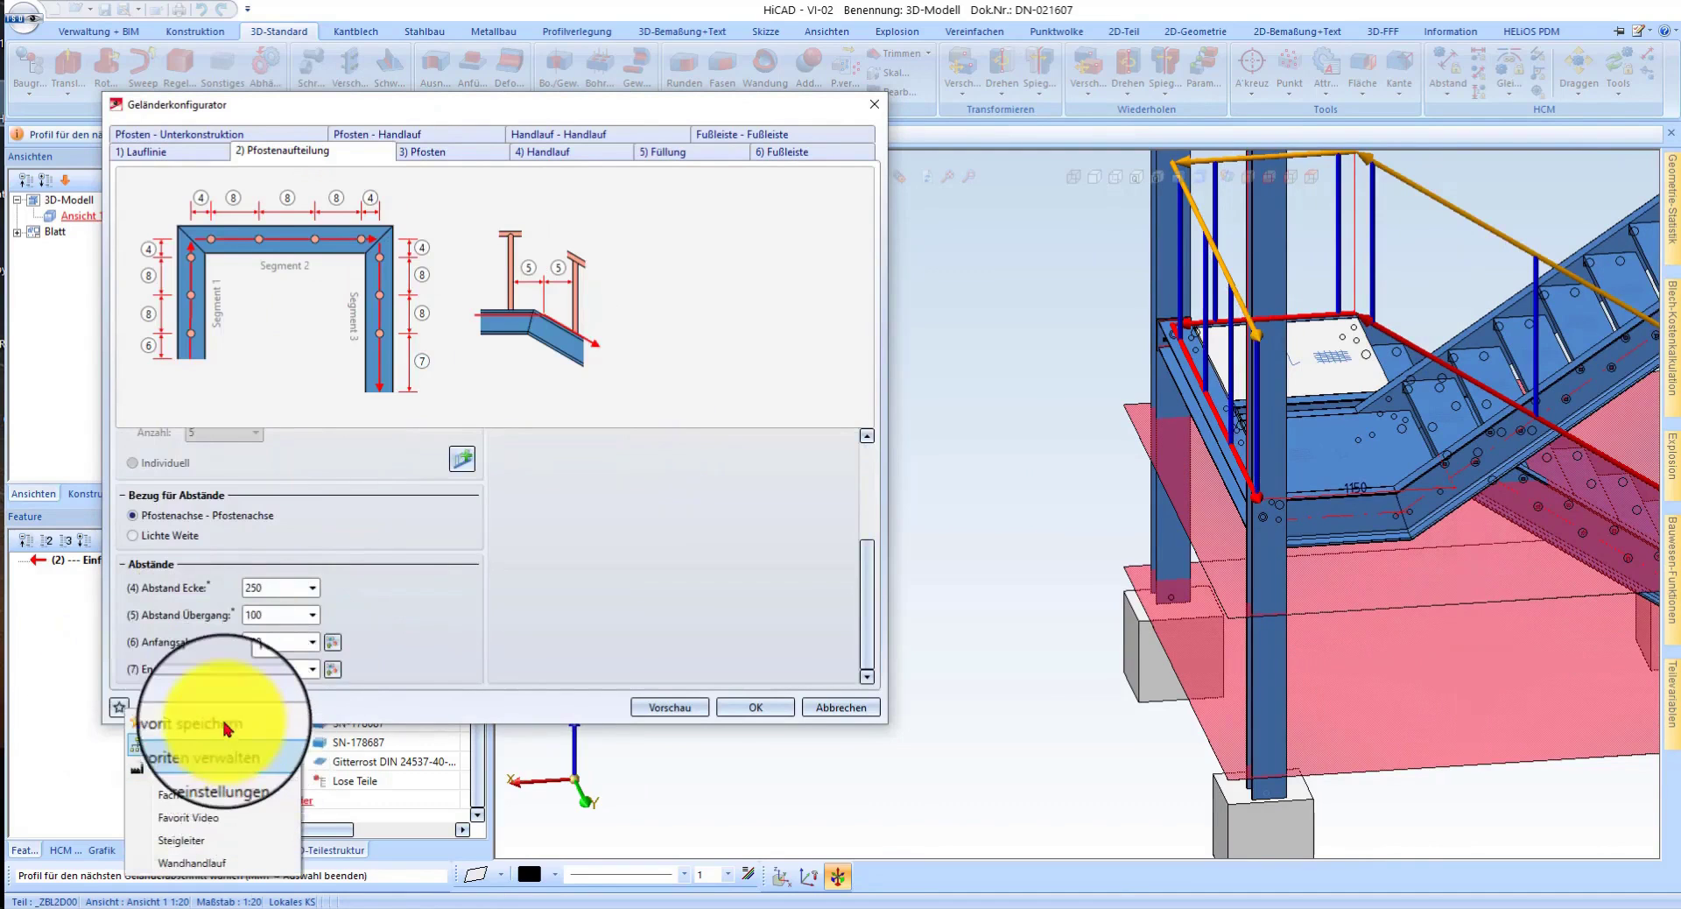
click(226, 723)
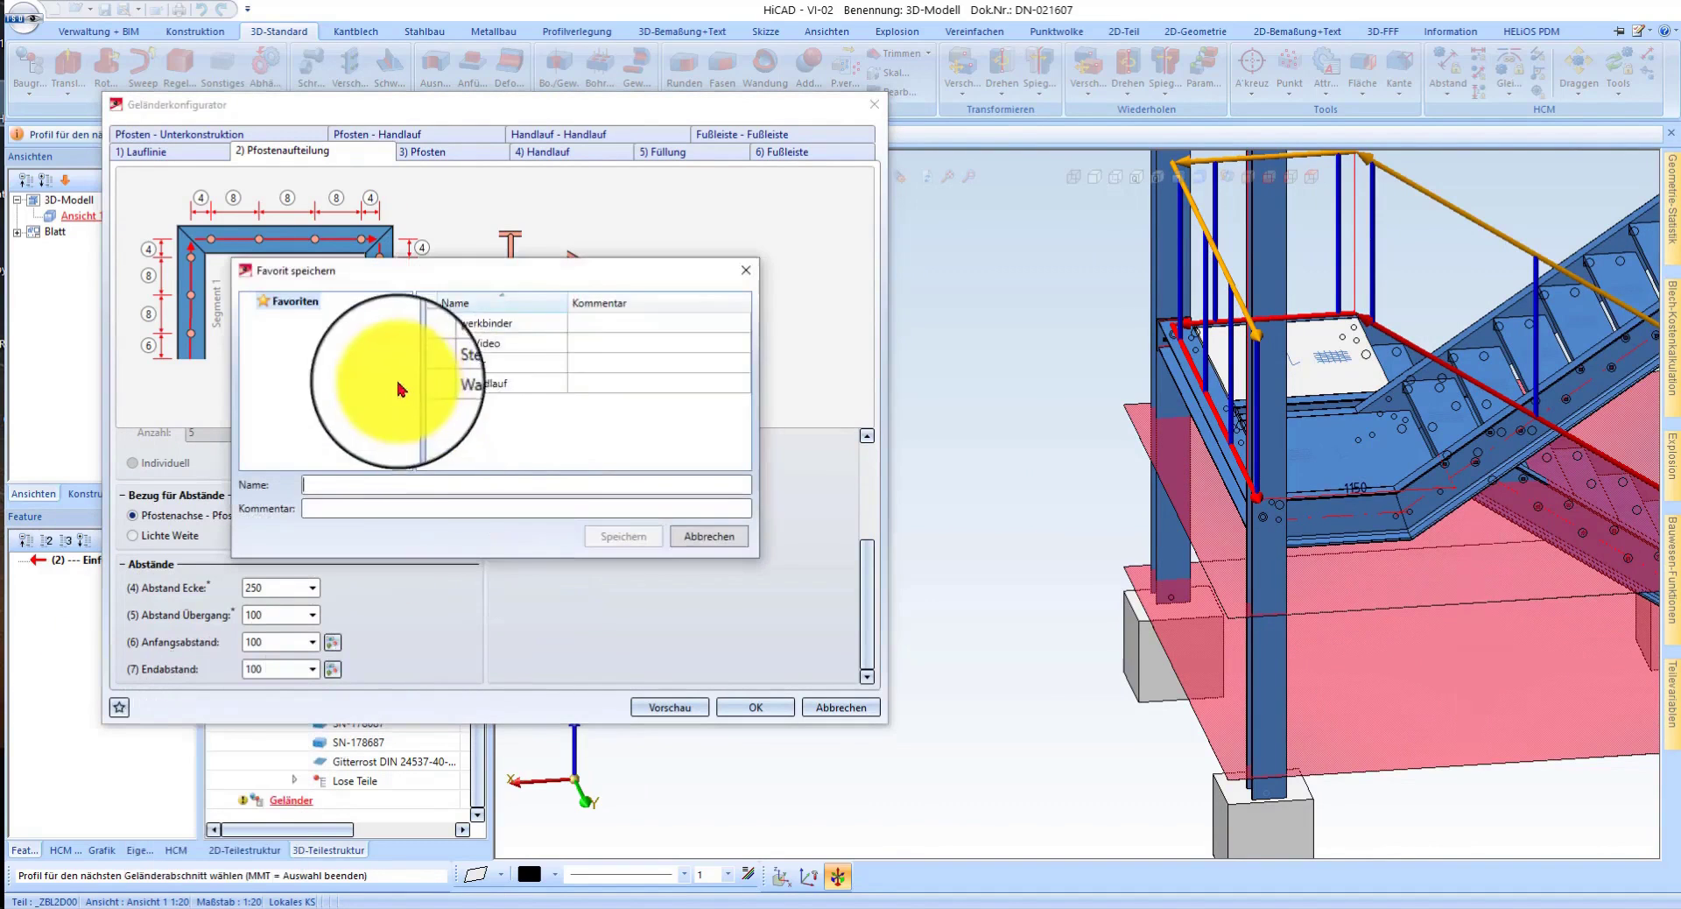
click(491, 342)
click(624, 536)
click(426, 441)
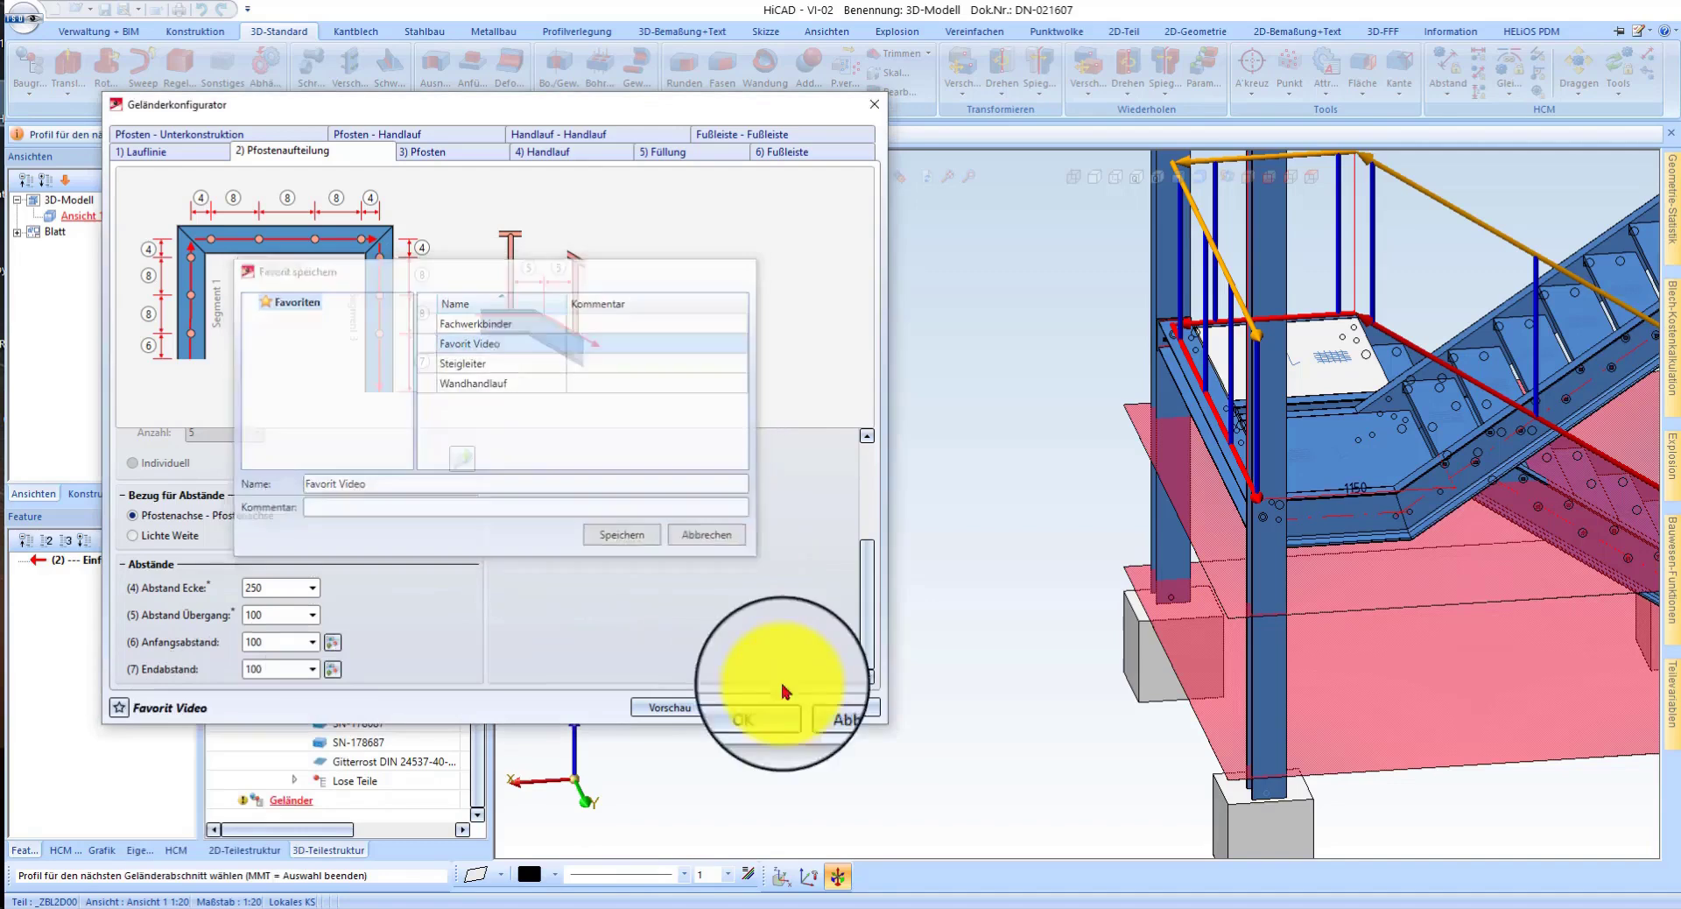
click(839, 707)
click(1169, 589)
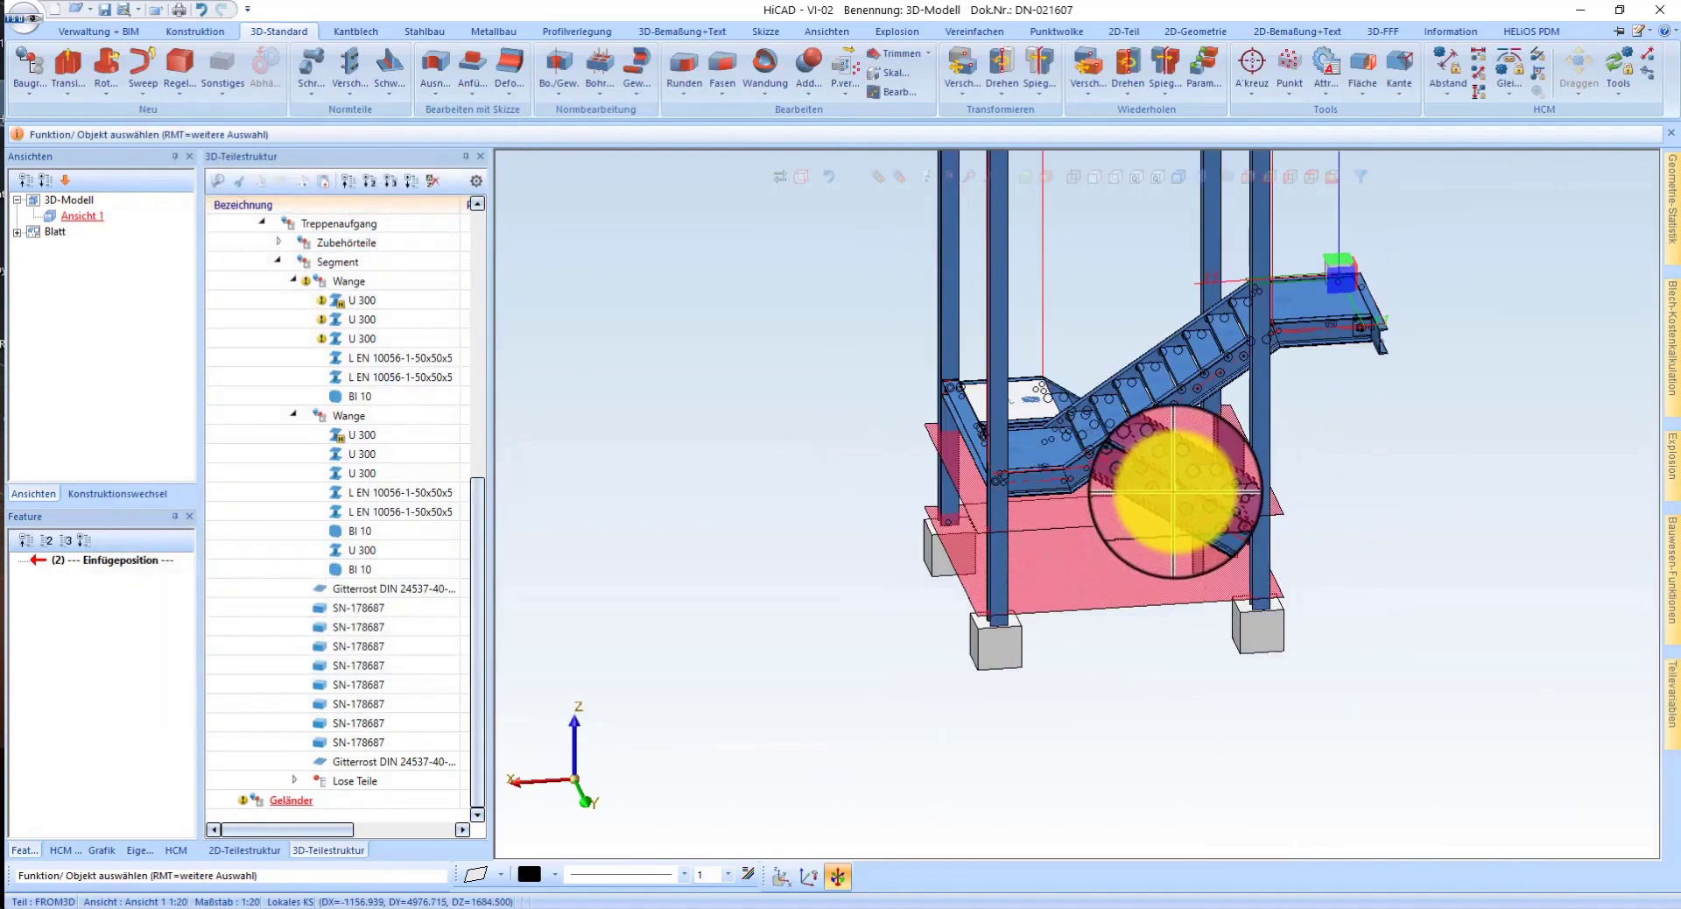
middle_click(1430, 512)
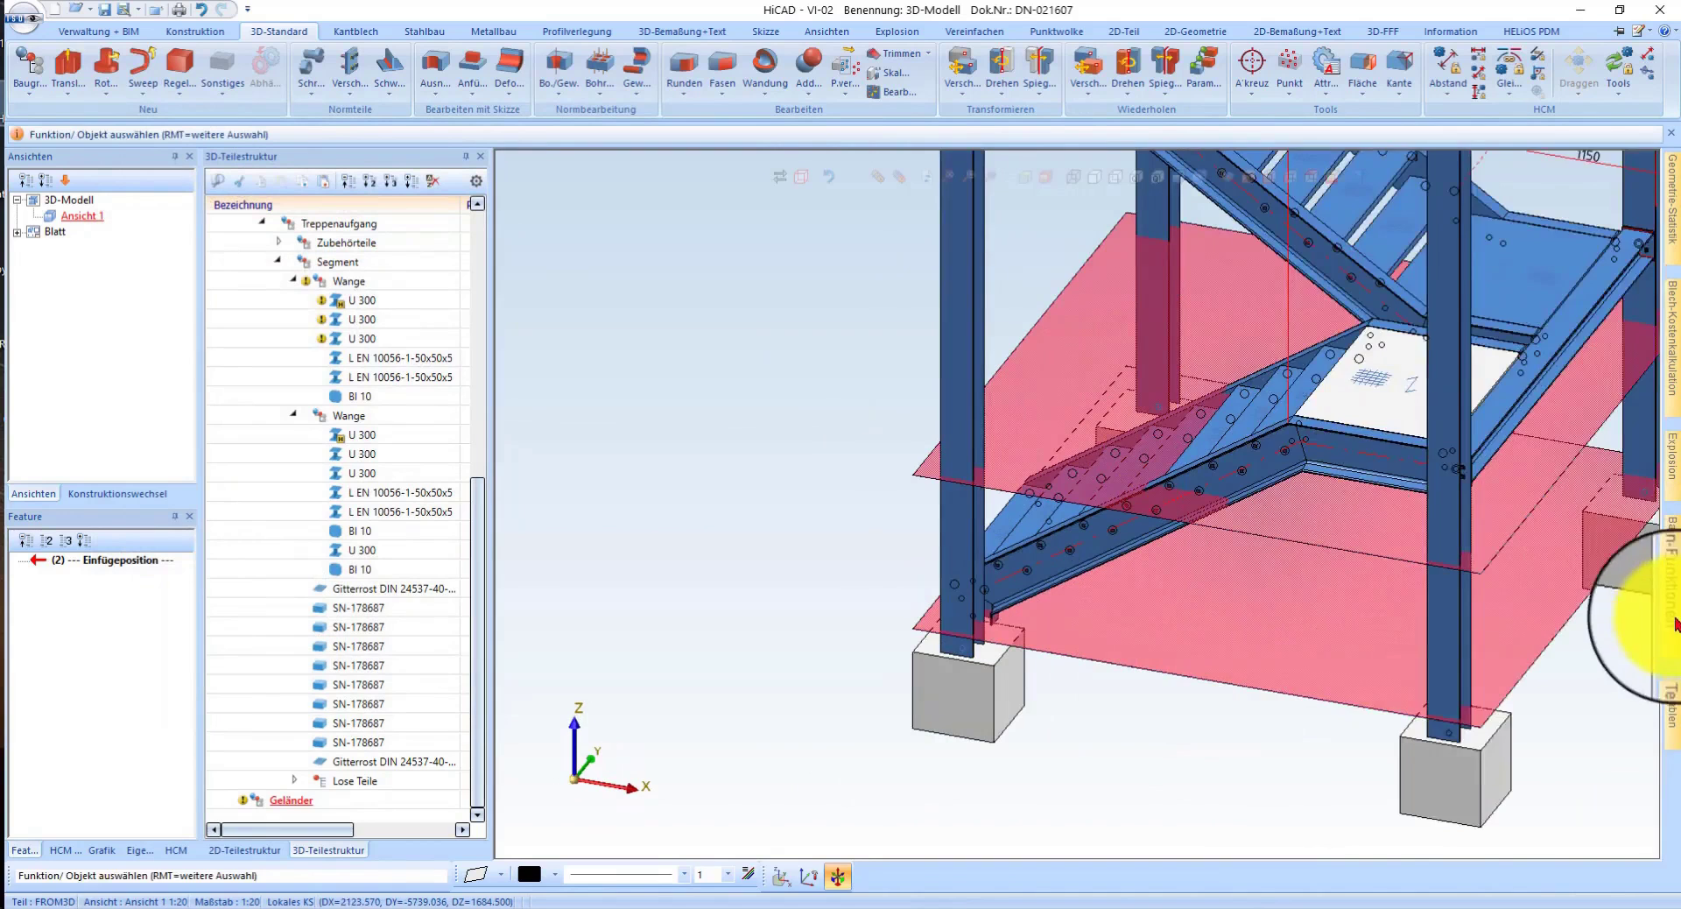
- Build a railing along the lower flight stringer and landing edge profile, adjusting the post distribution
click(1669, 569)
click(1388, 838)
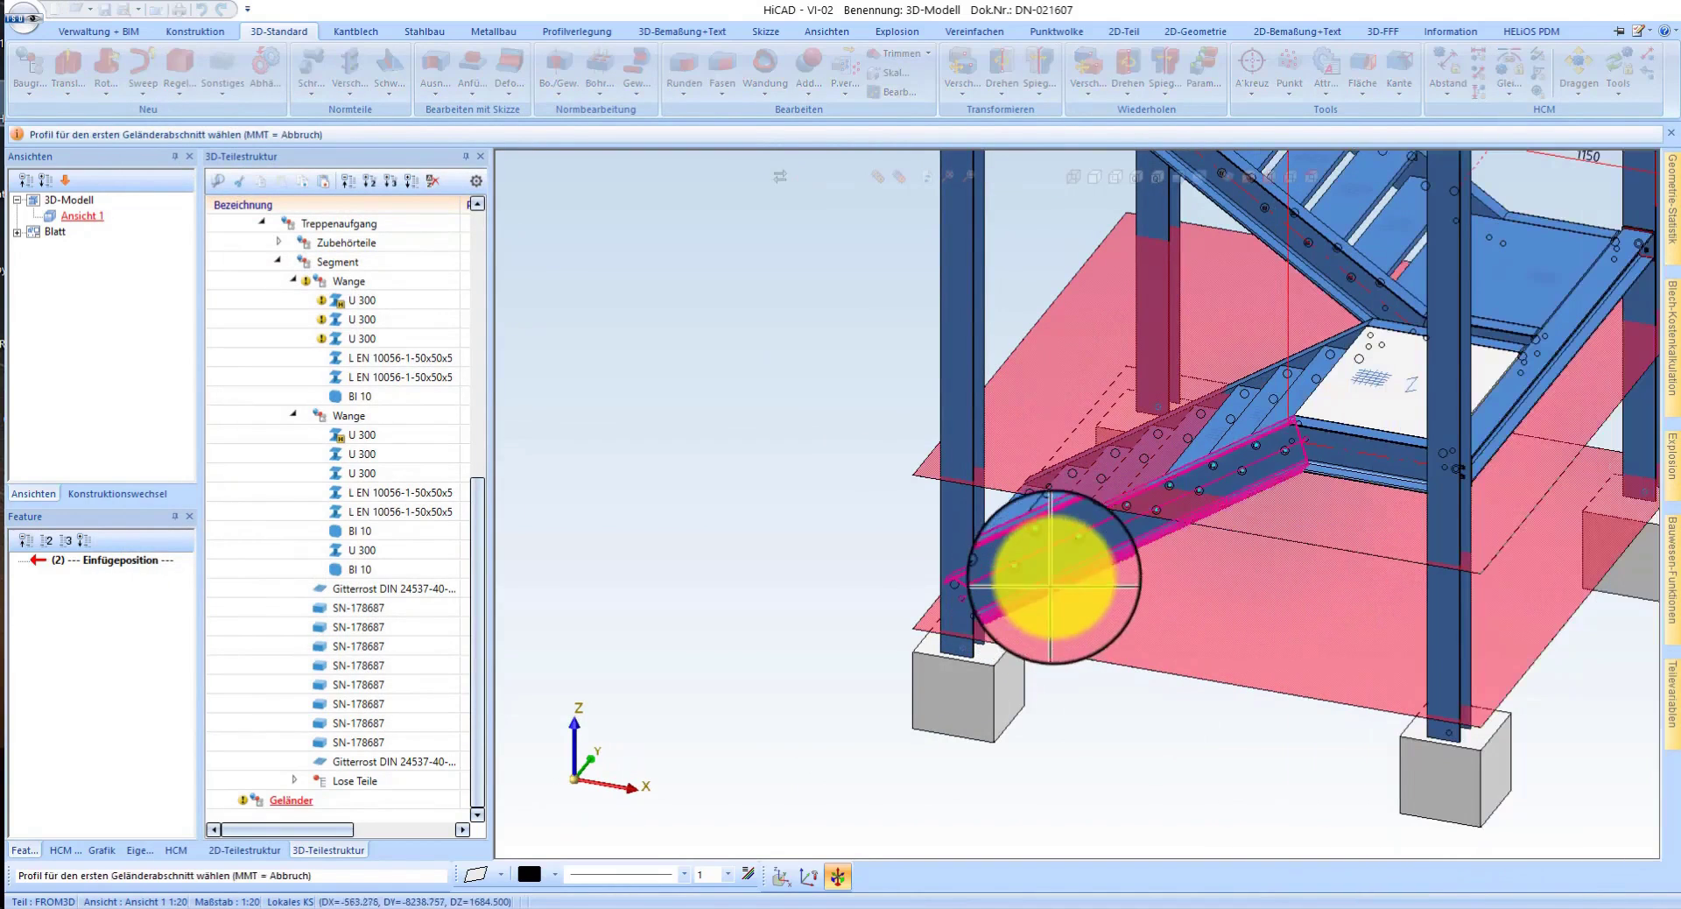
click(1067, 569)
click(1336, 470)
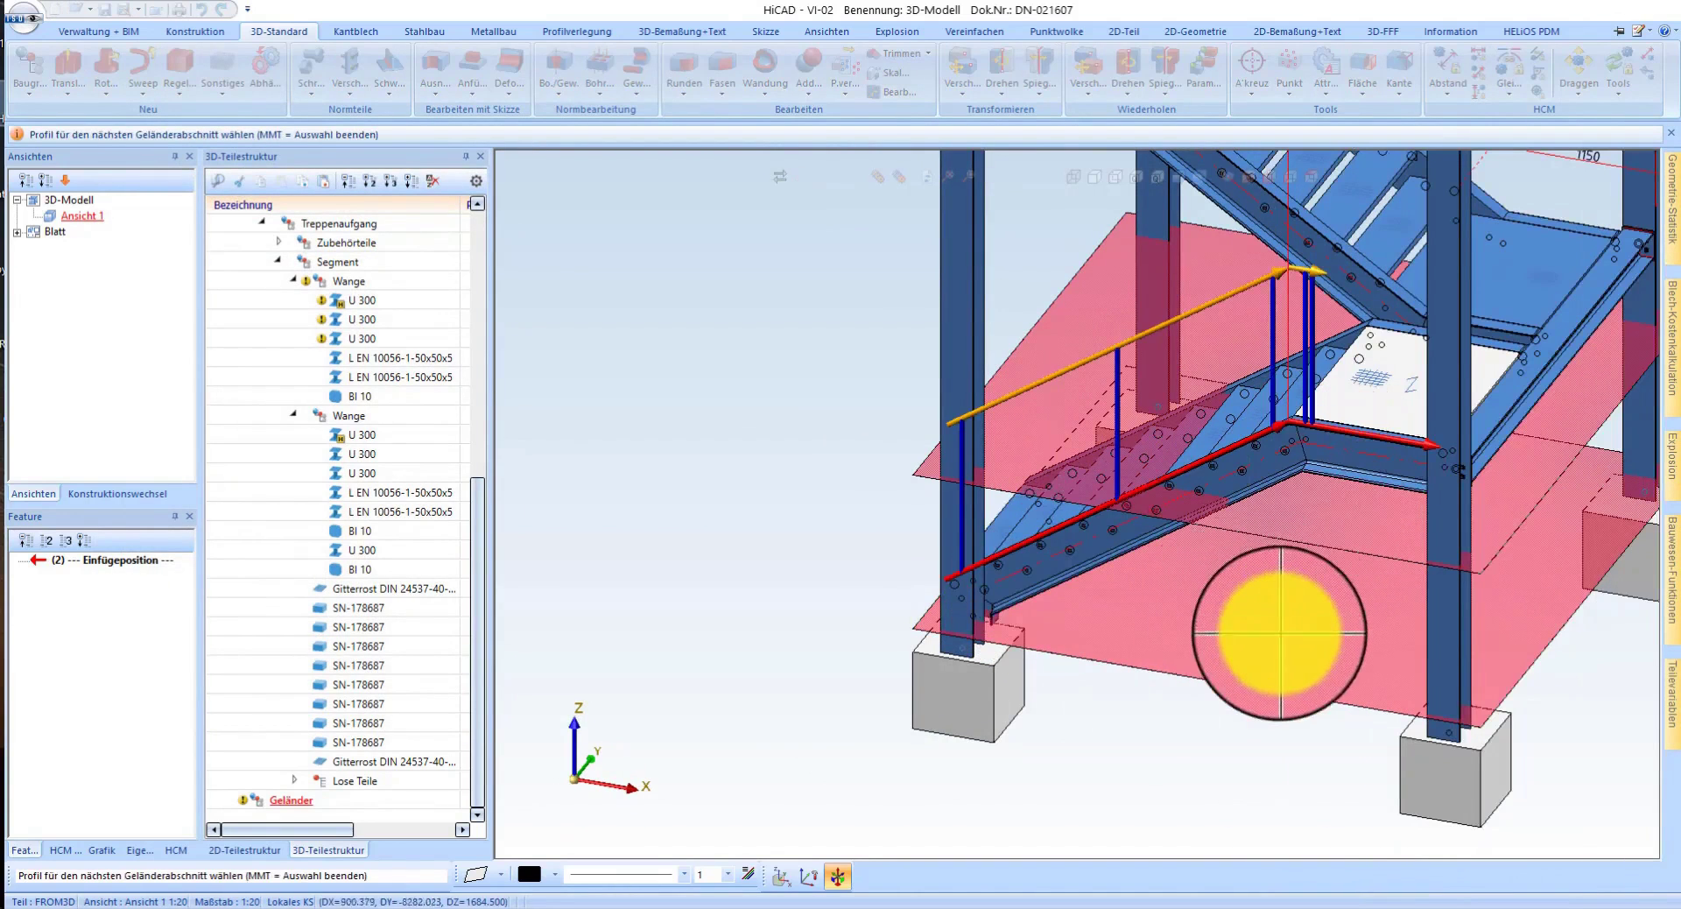
middle_click(1280, 628)
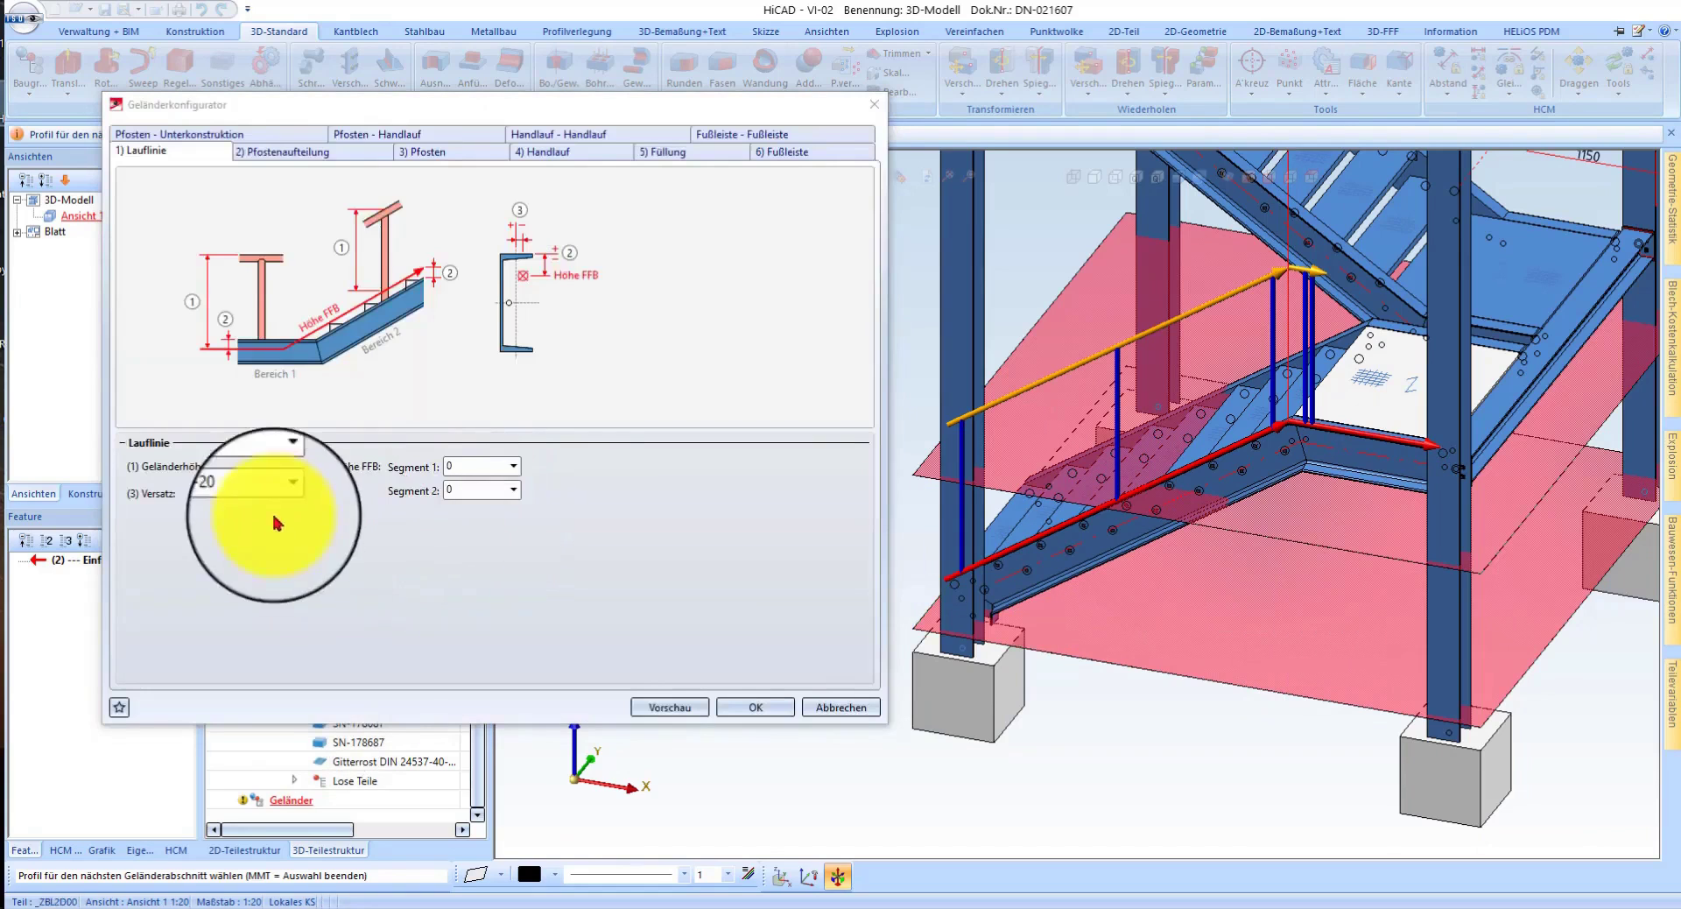
click(283, 151)
scroll(314, 646, down, 5)
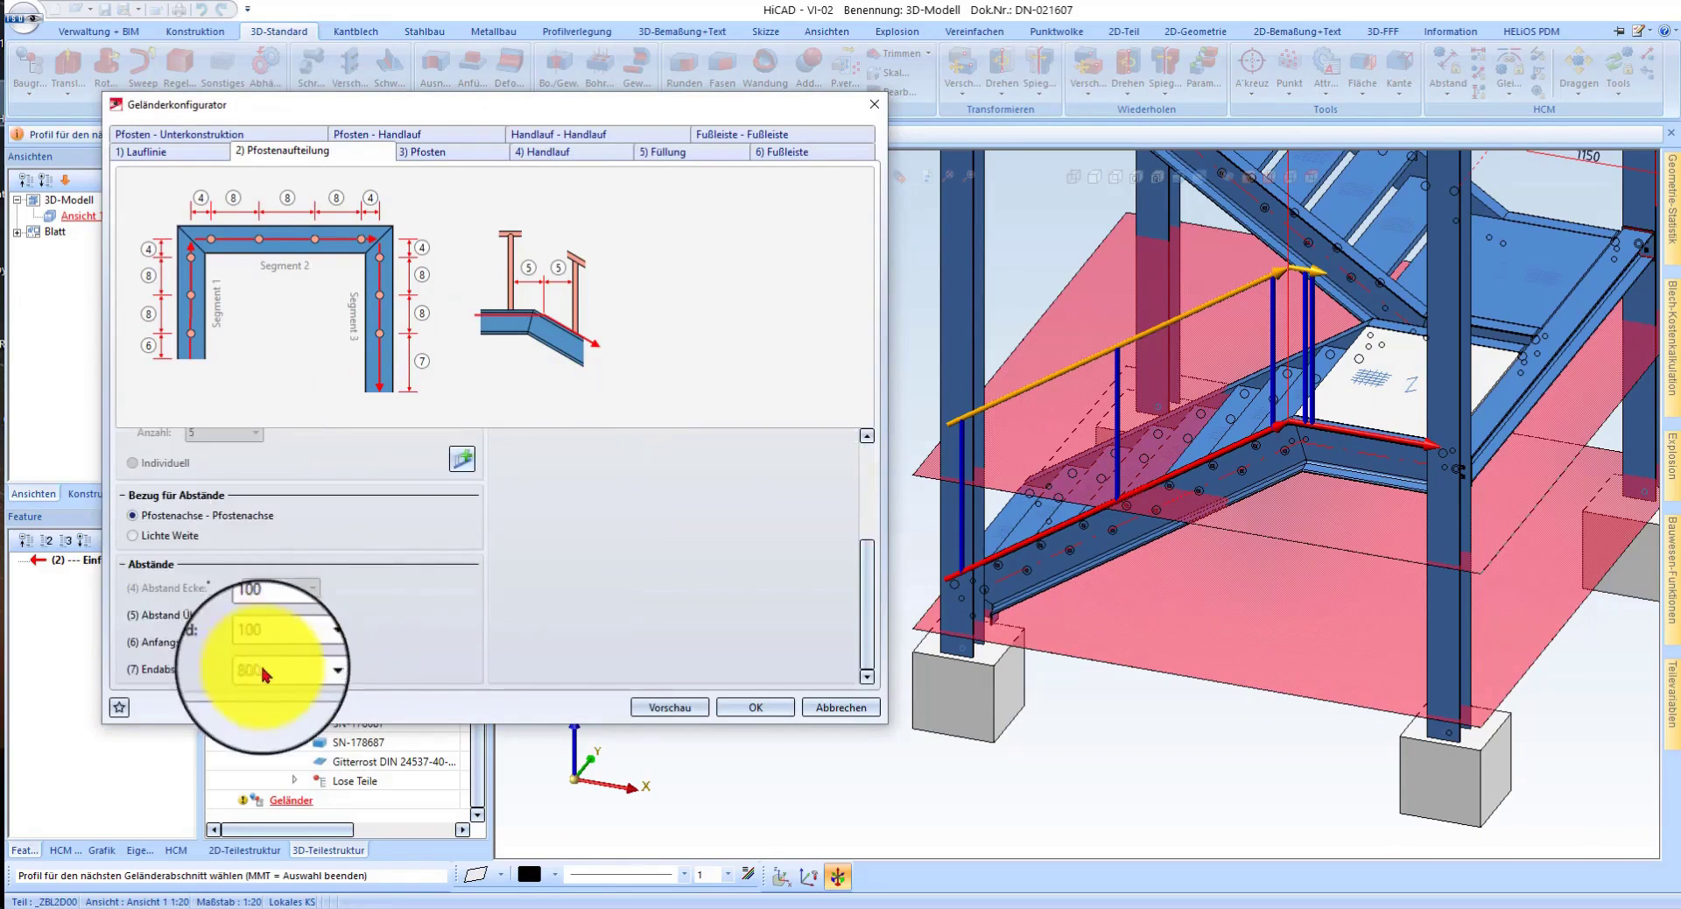
click(755, 708)
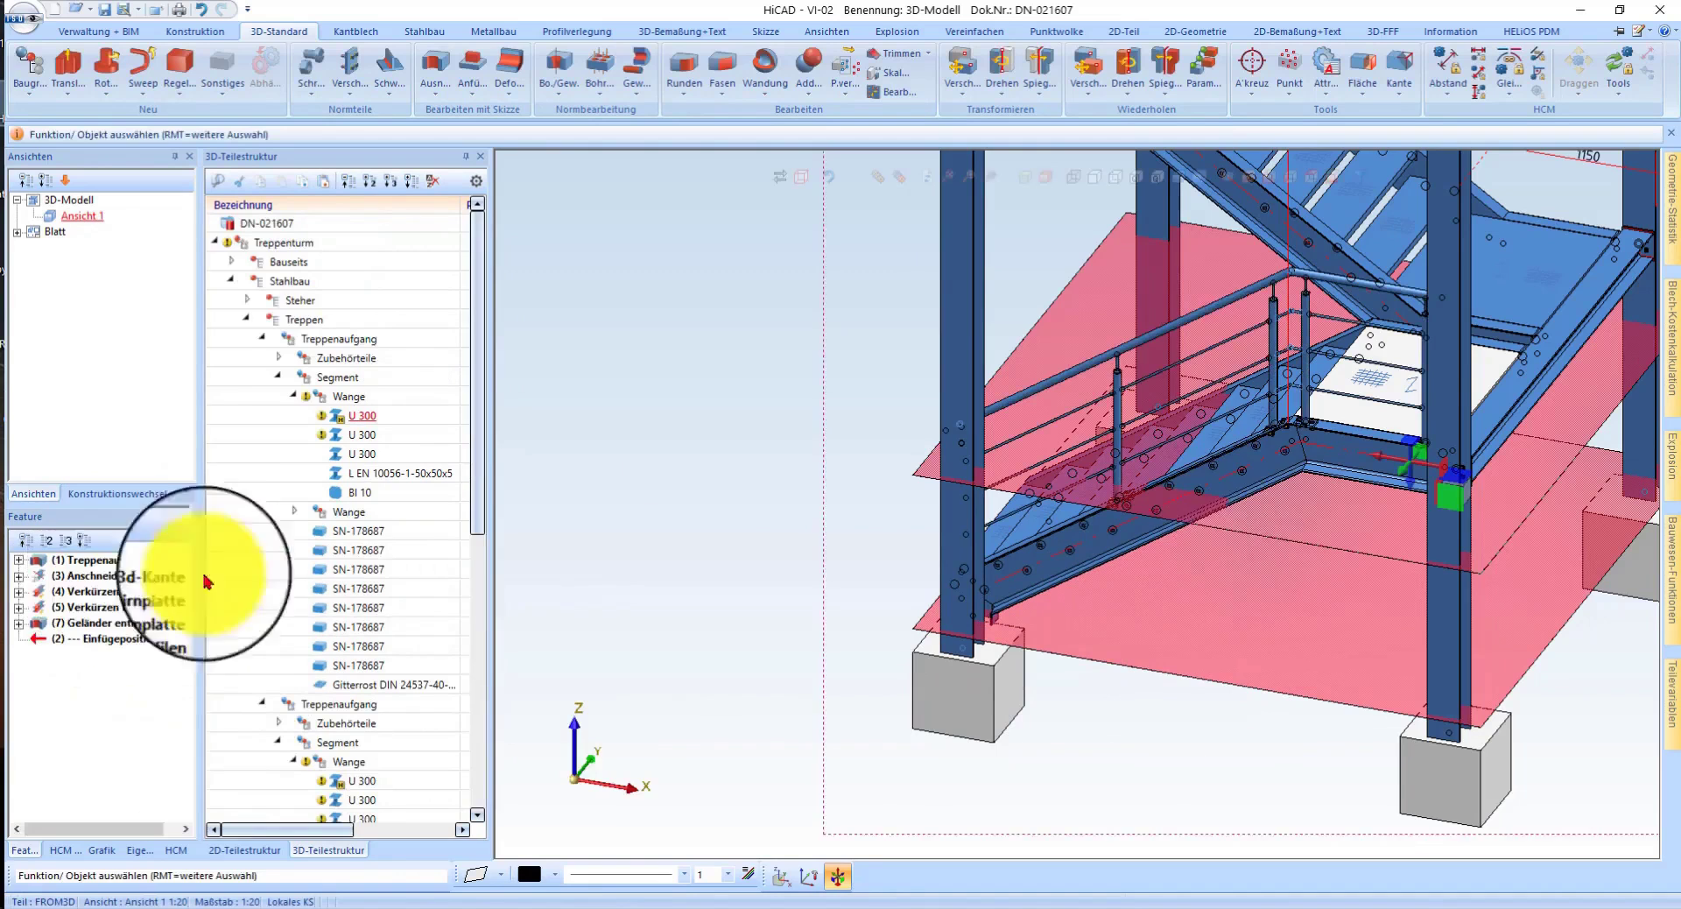
- Delete the previous Geländer entlang Profilen railing feature
click(1117, 359)
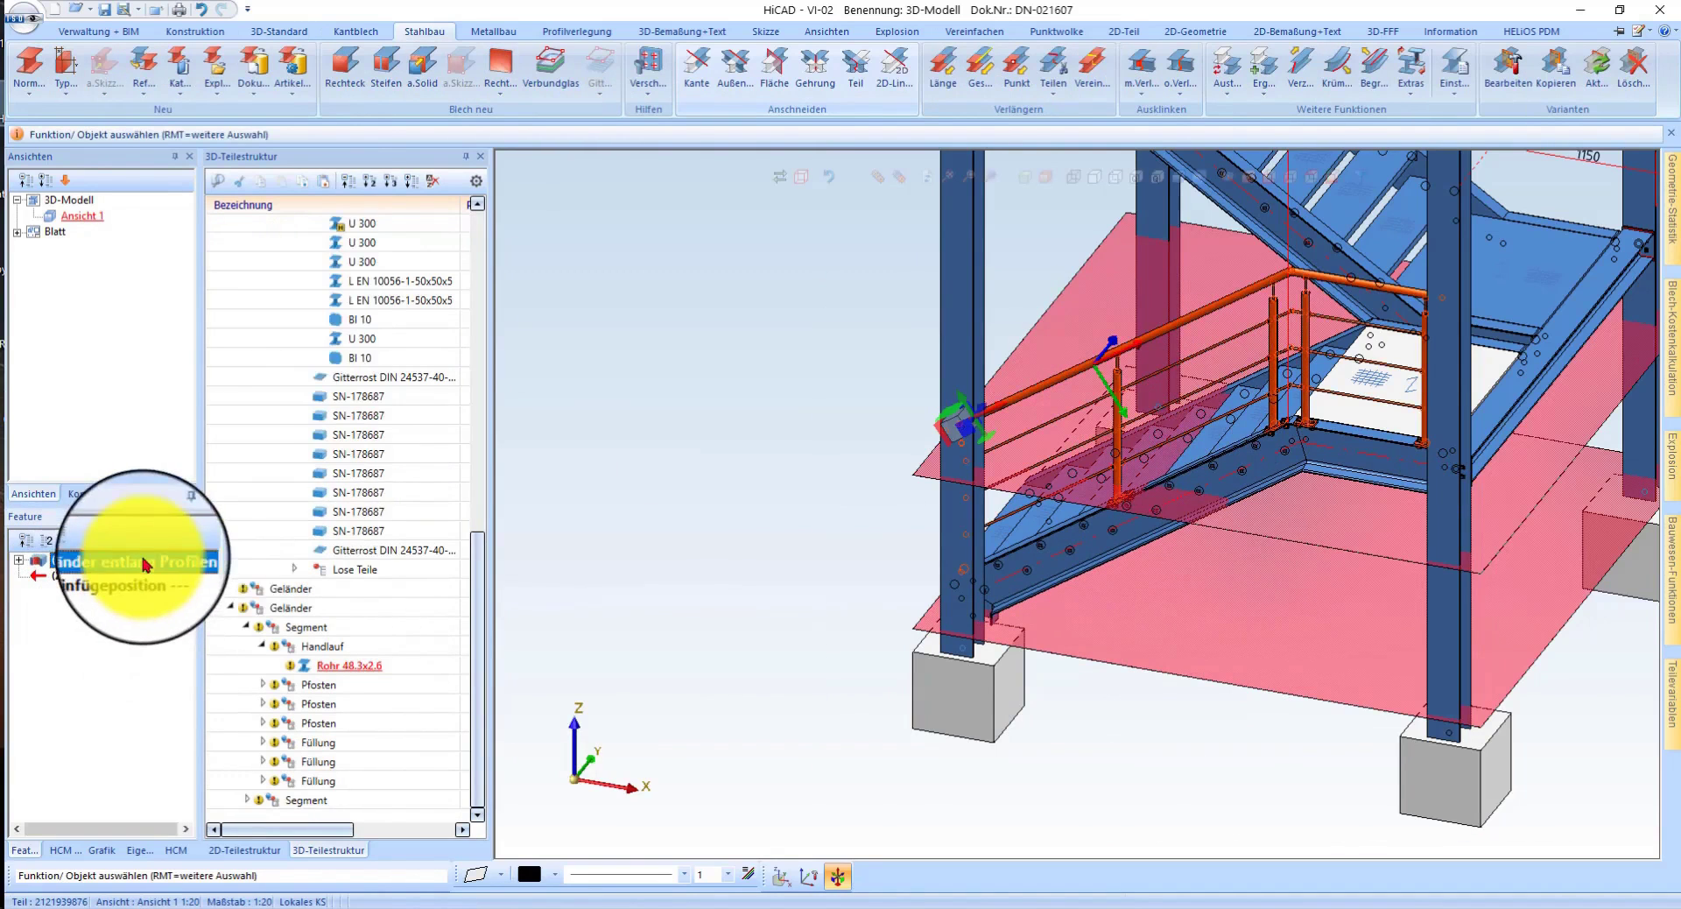
right_click(162, 560)
click(256, 294)
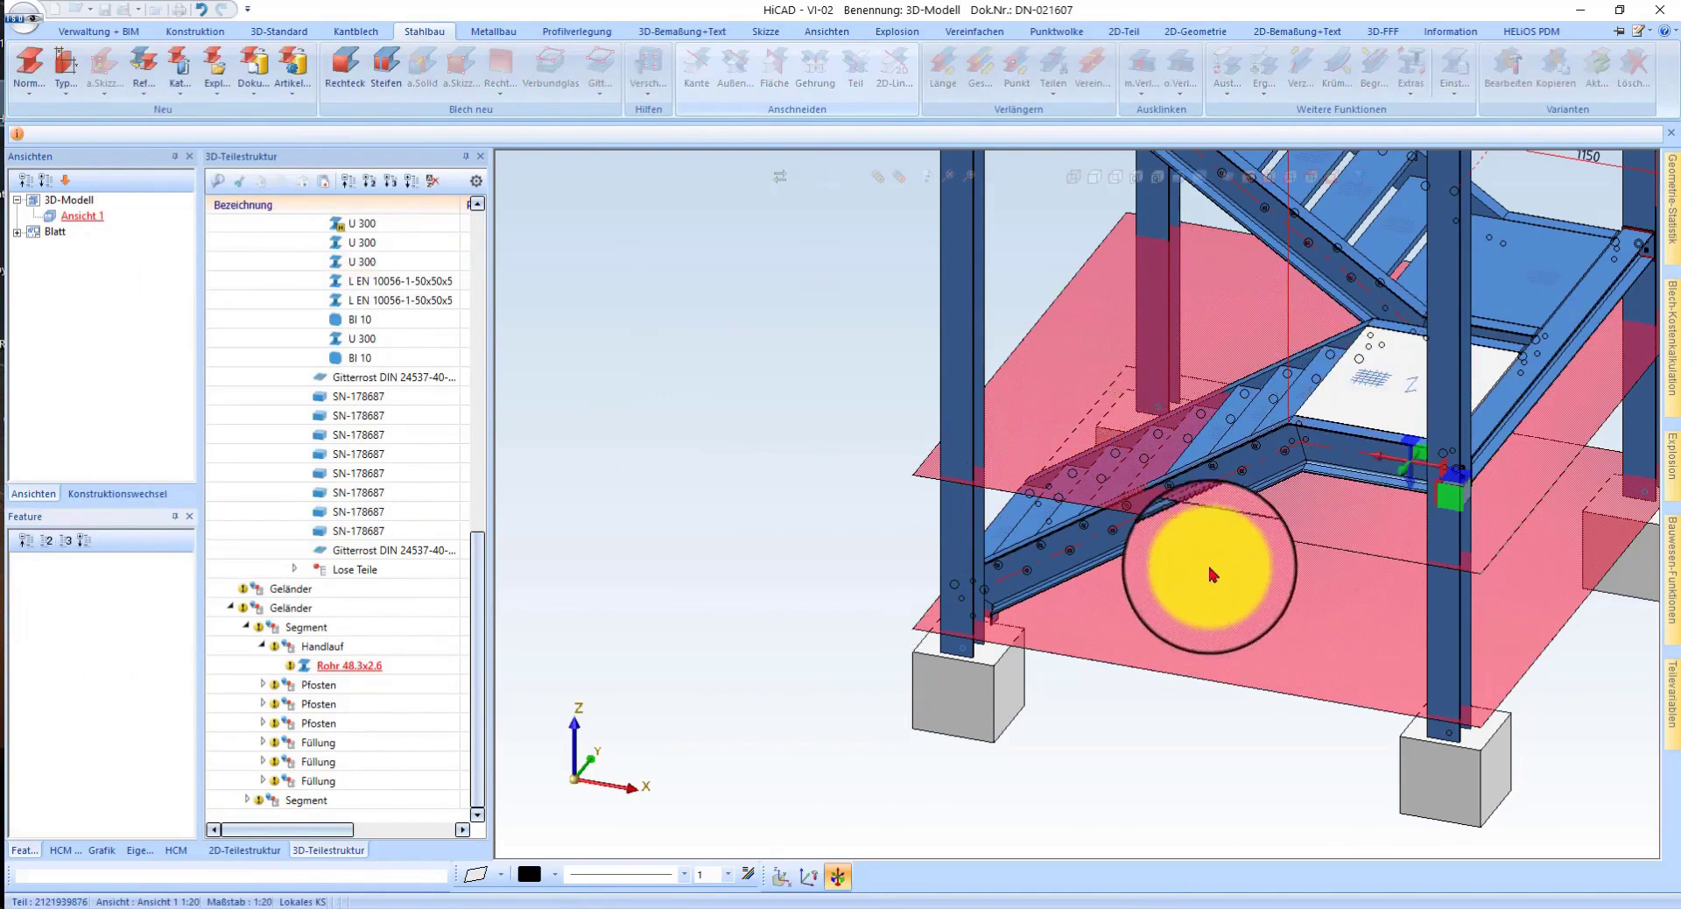
- Recreate the railing along profiles starting from the lower flight stringer, confirming the settings
click(1500, 823)
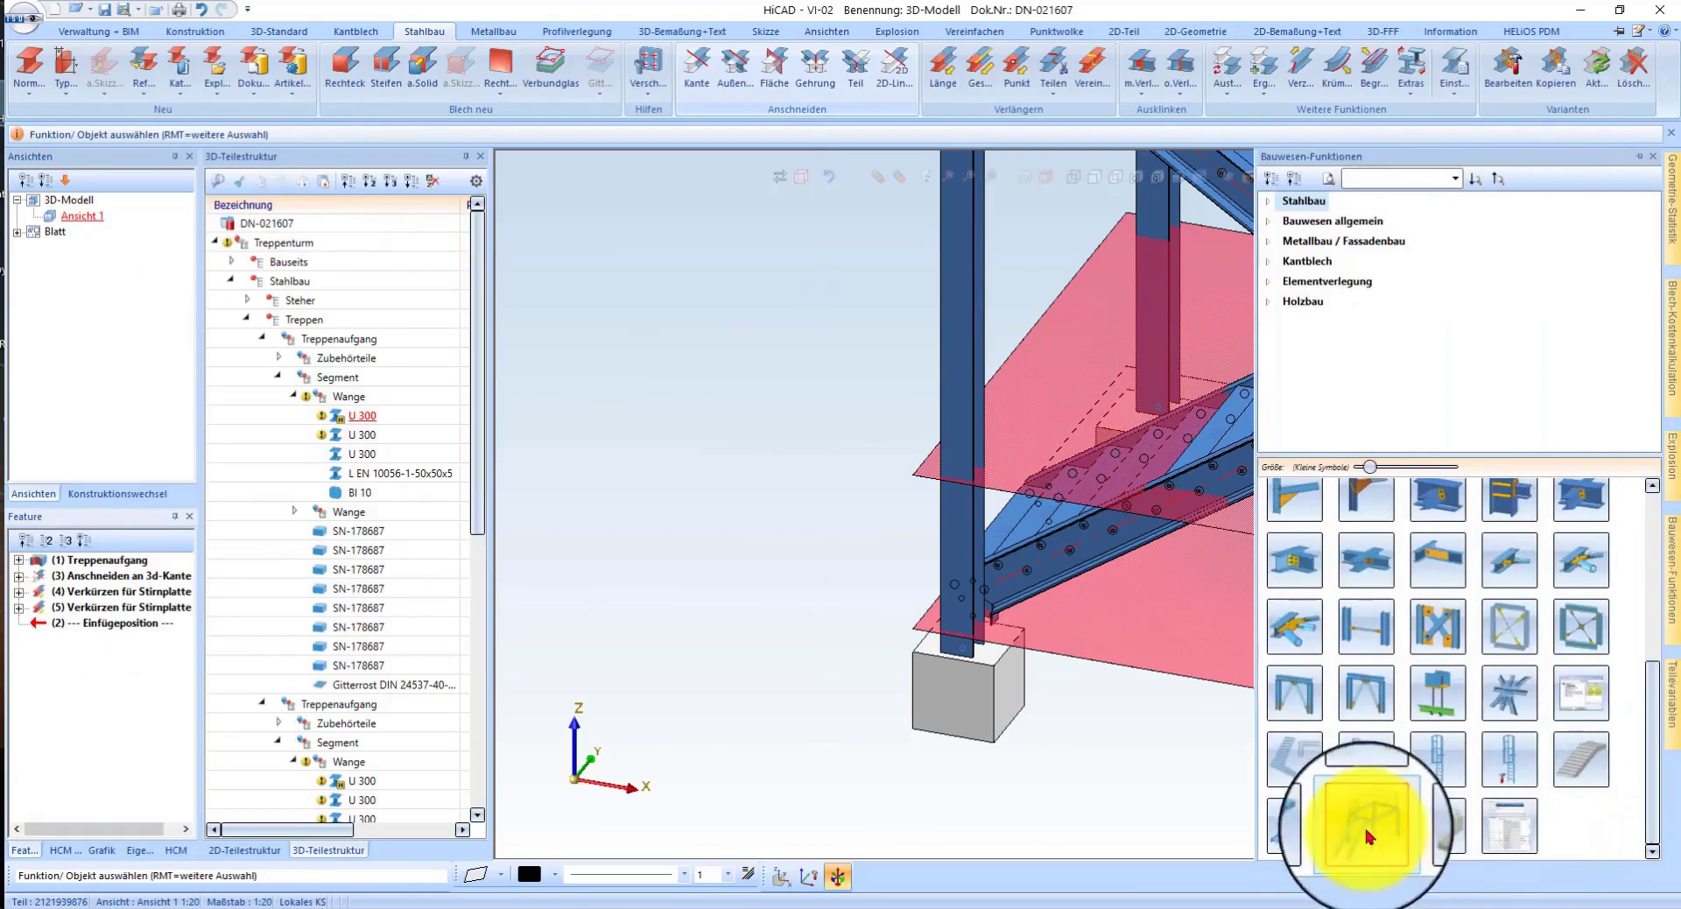
click(1130, 595)
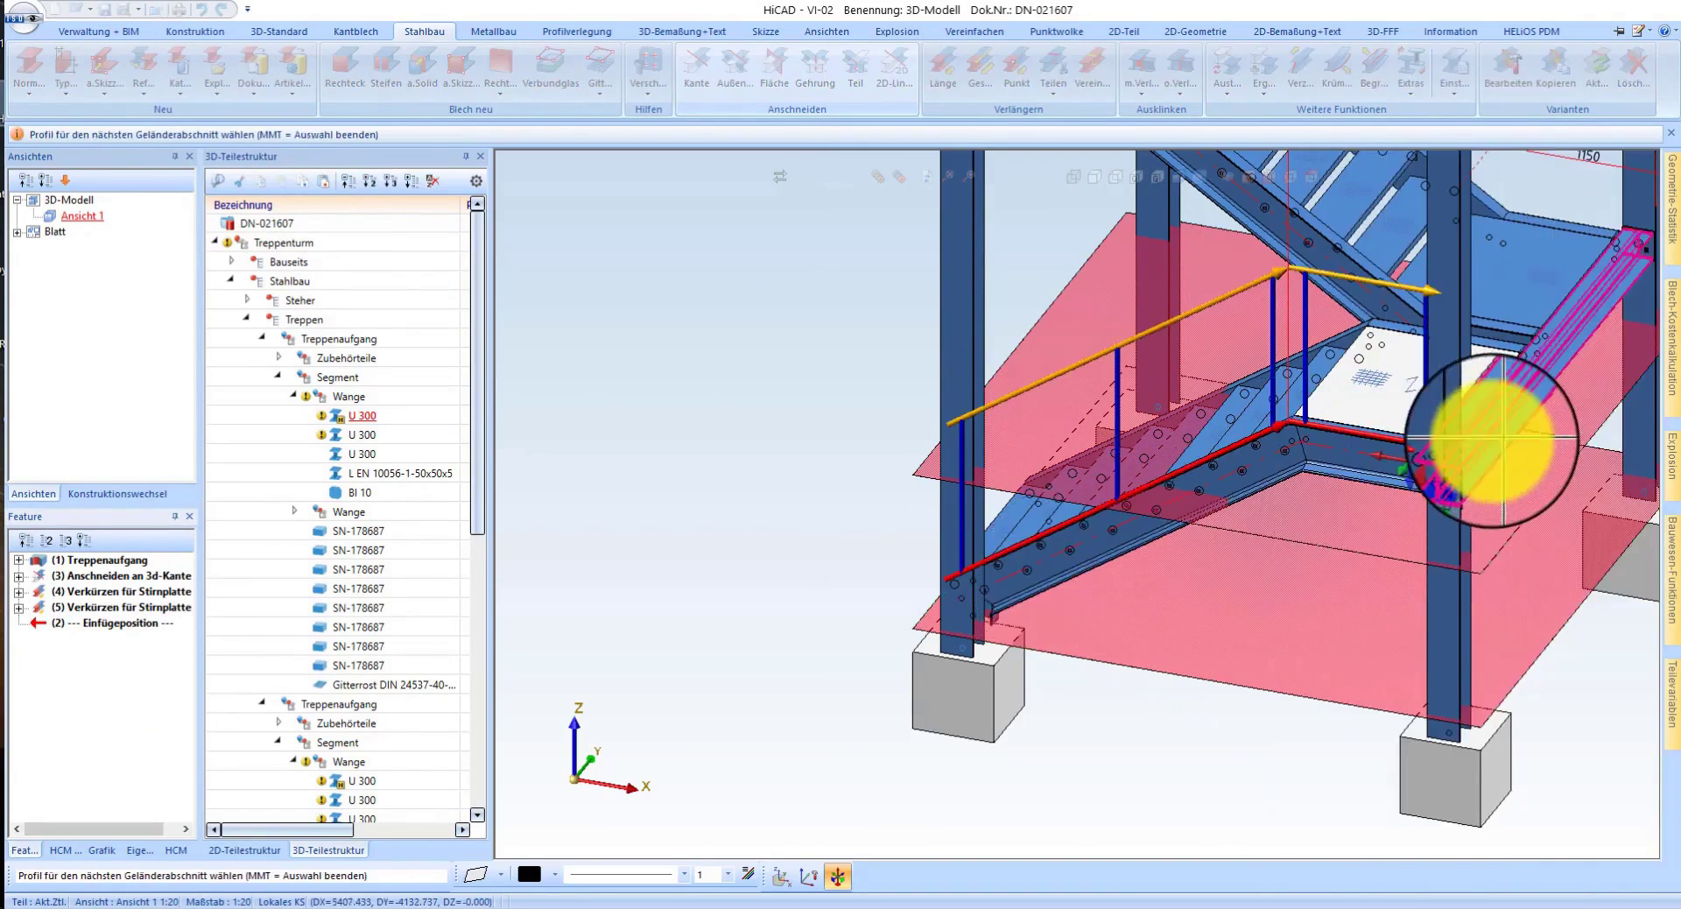
scroll(1423, 508, up, 3)
scroll(1463, 412, up, 2)
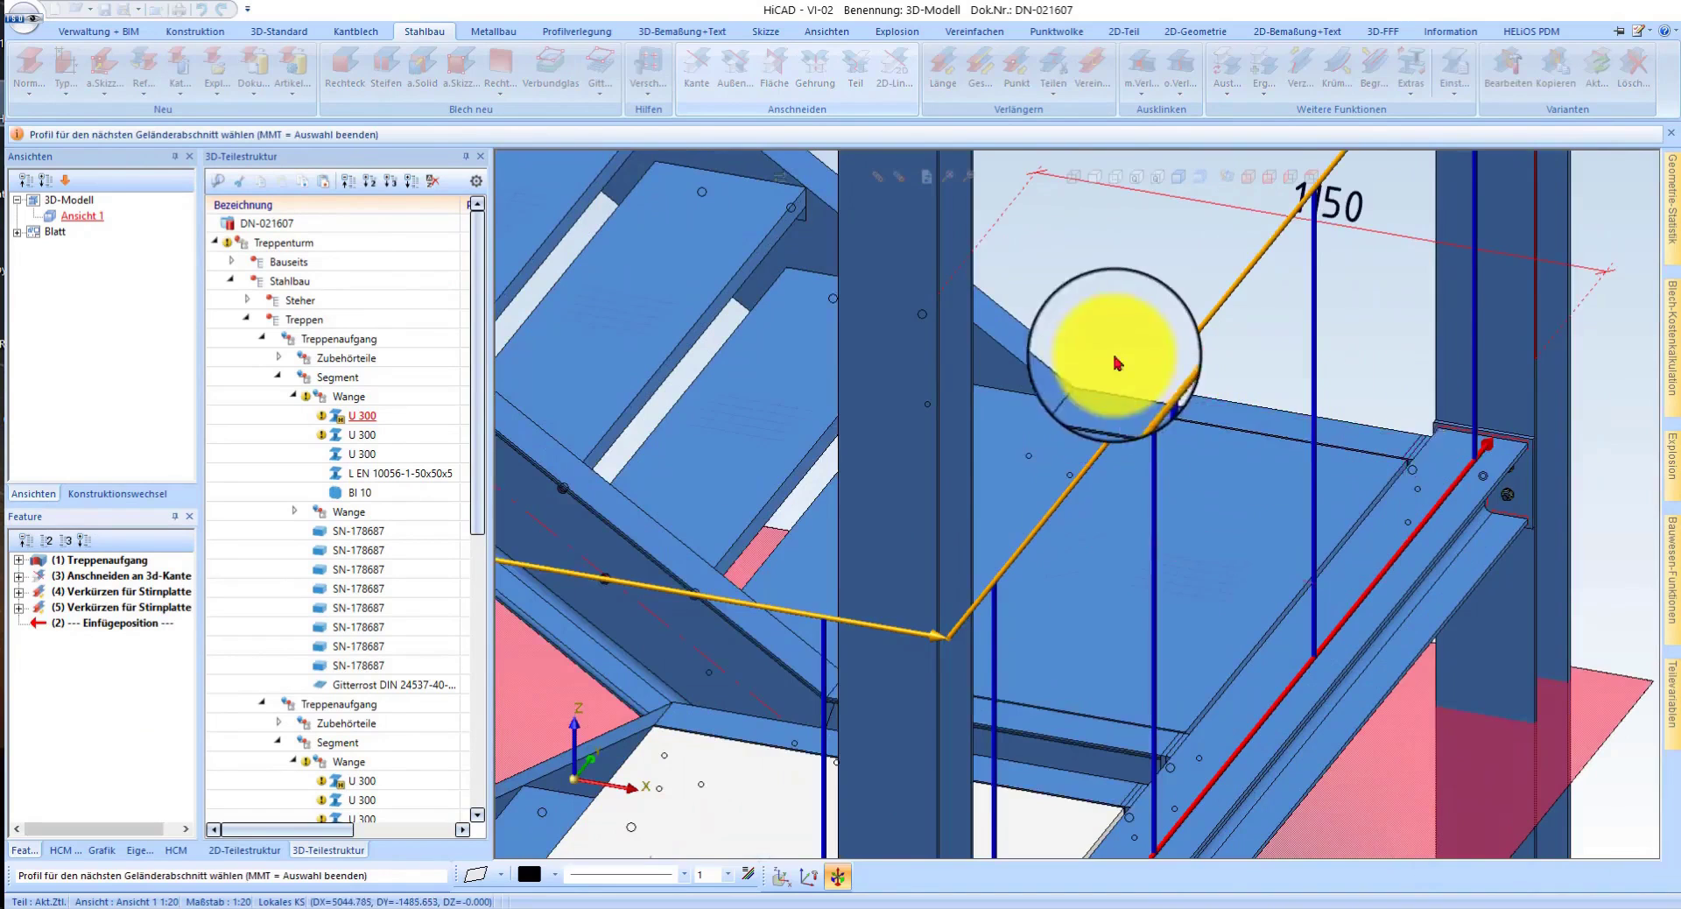
scroll(1352, 619, down, 5)
scroll(1062, 334, up, 4)
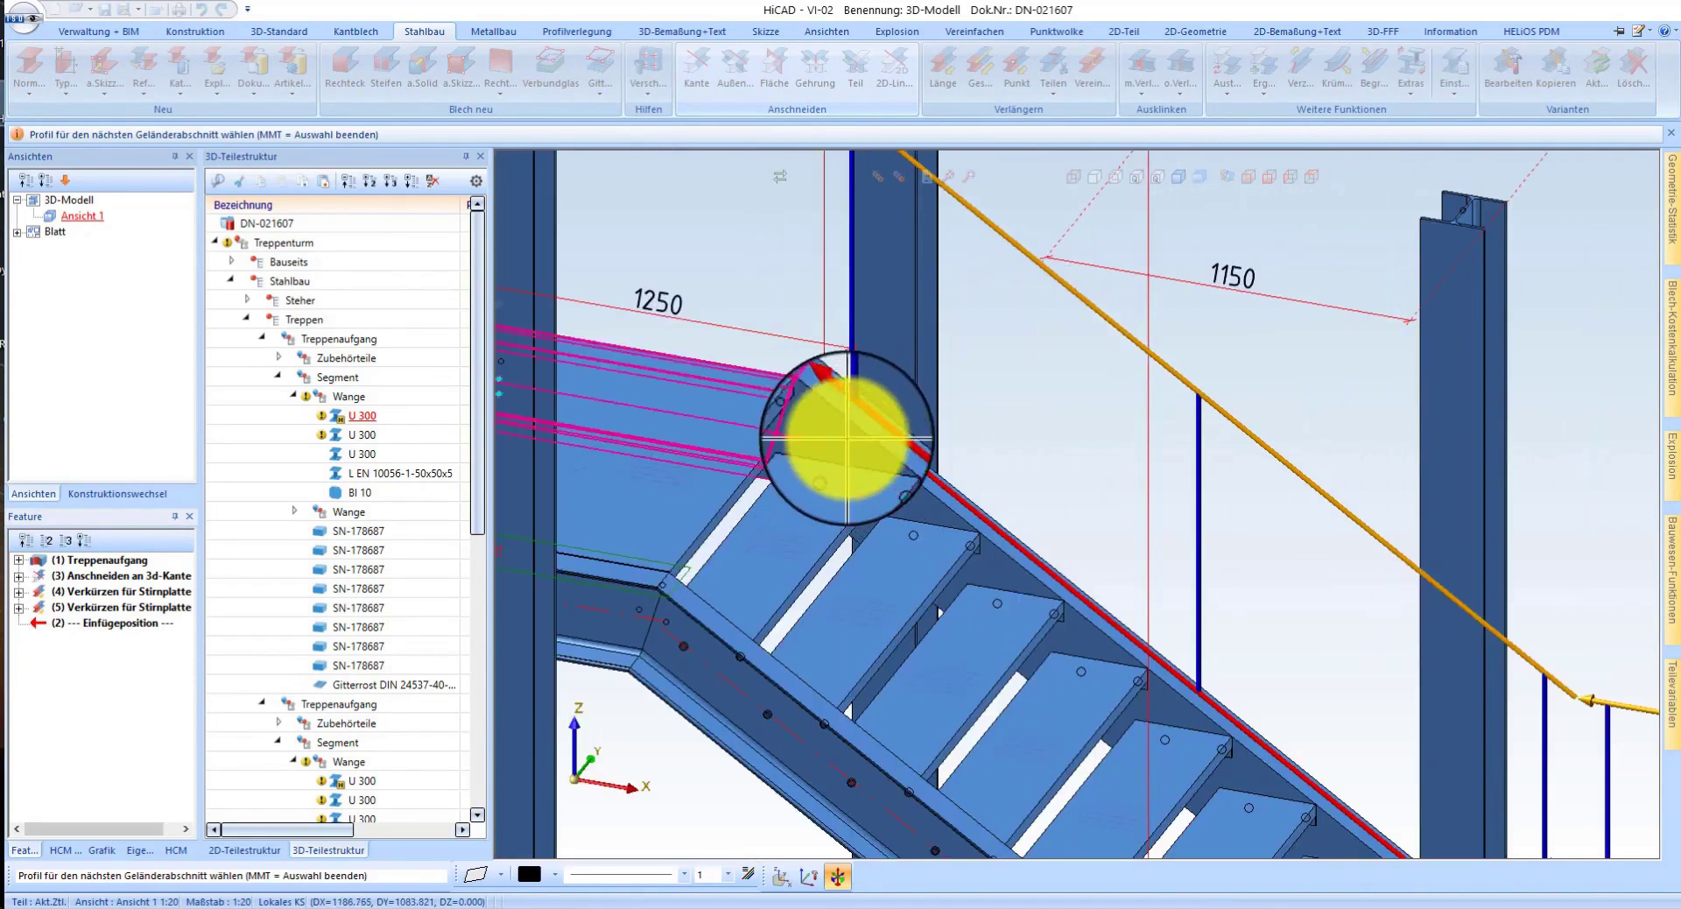
middle_click(1062, 517)
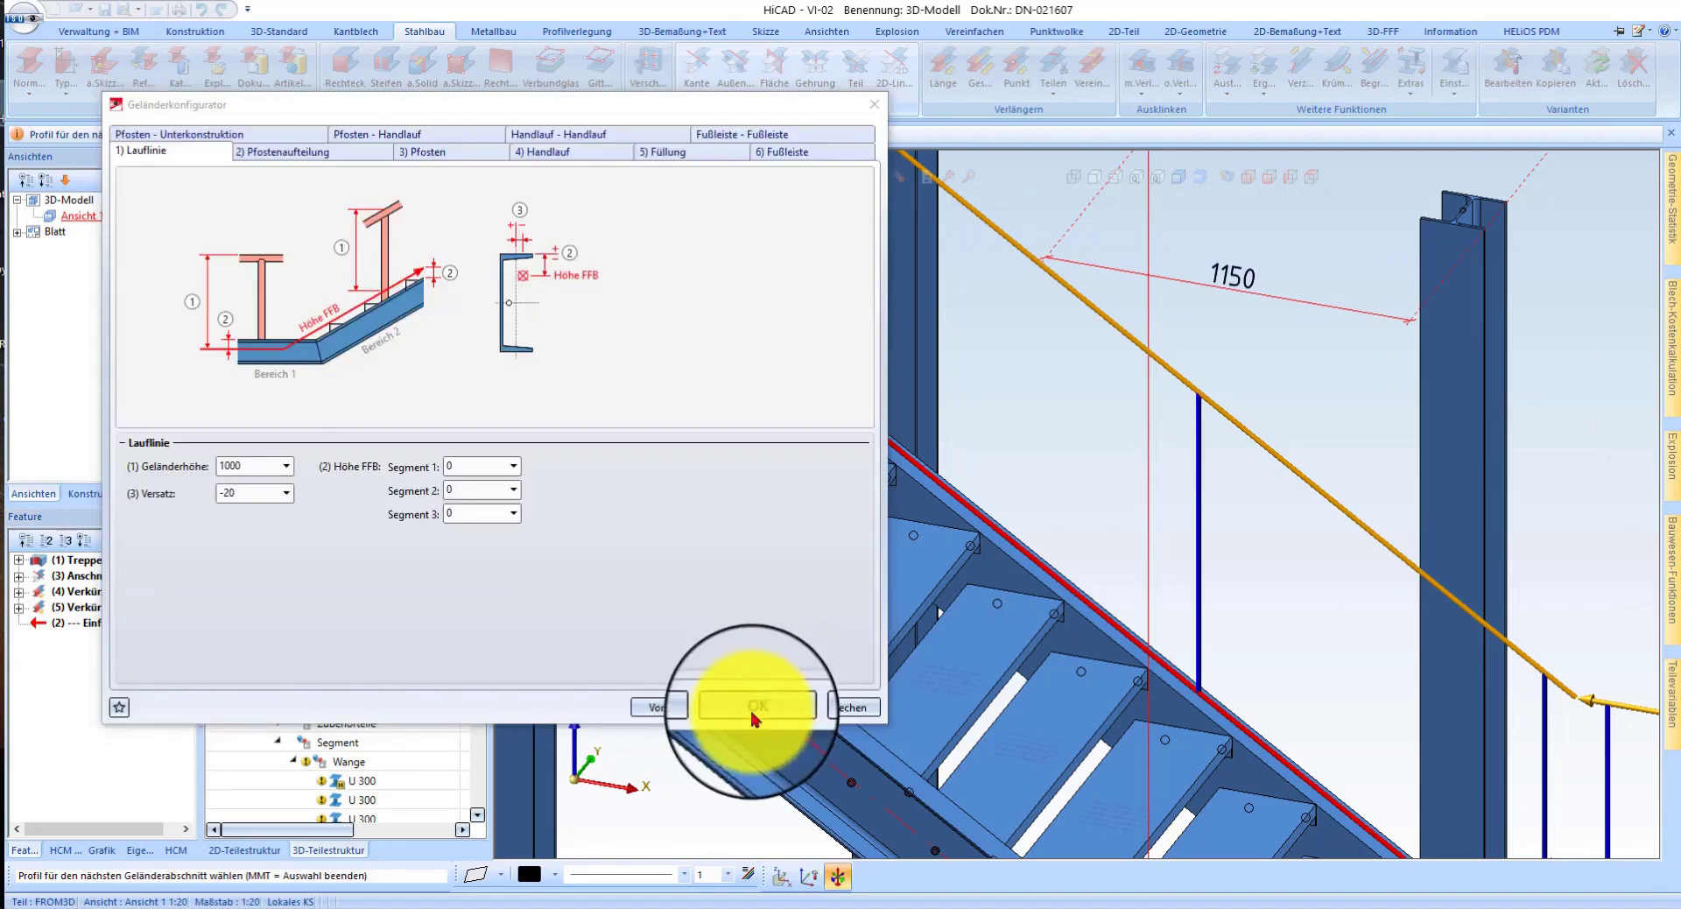
click(753, 705)
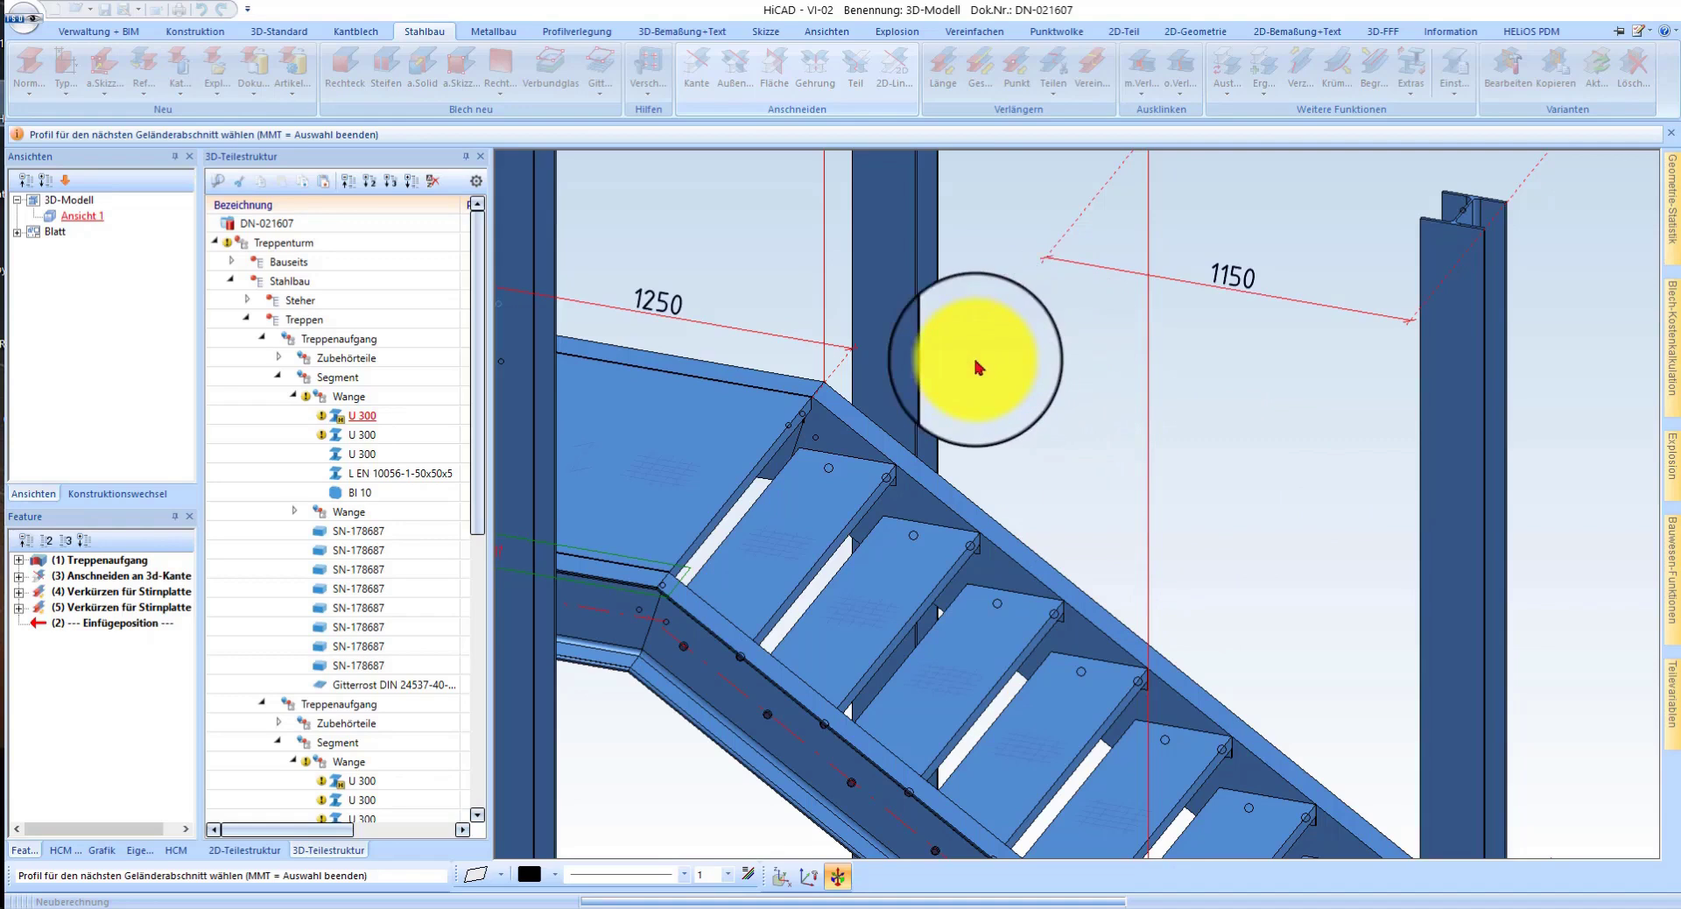
middle_click(939, 352)
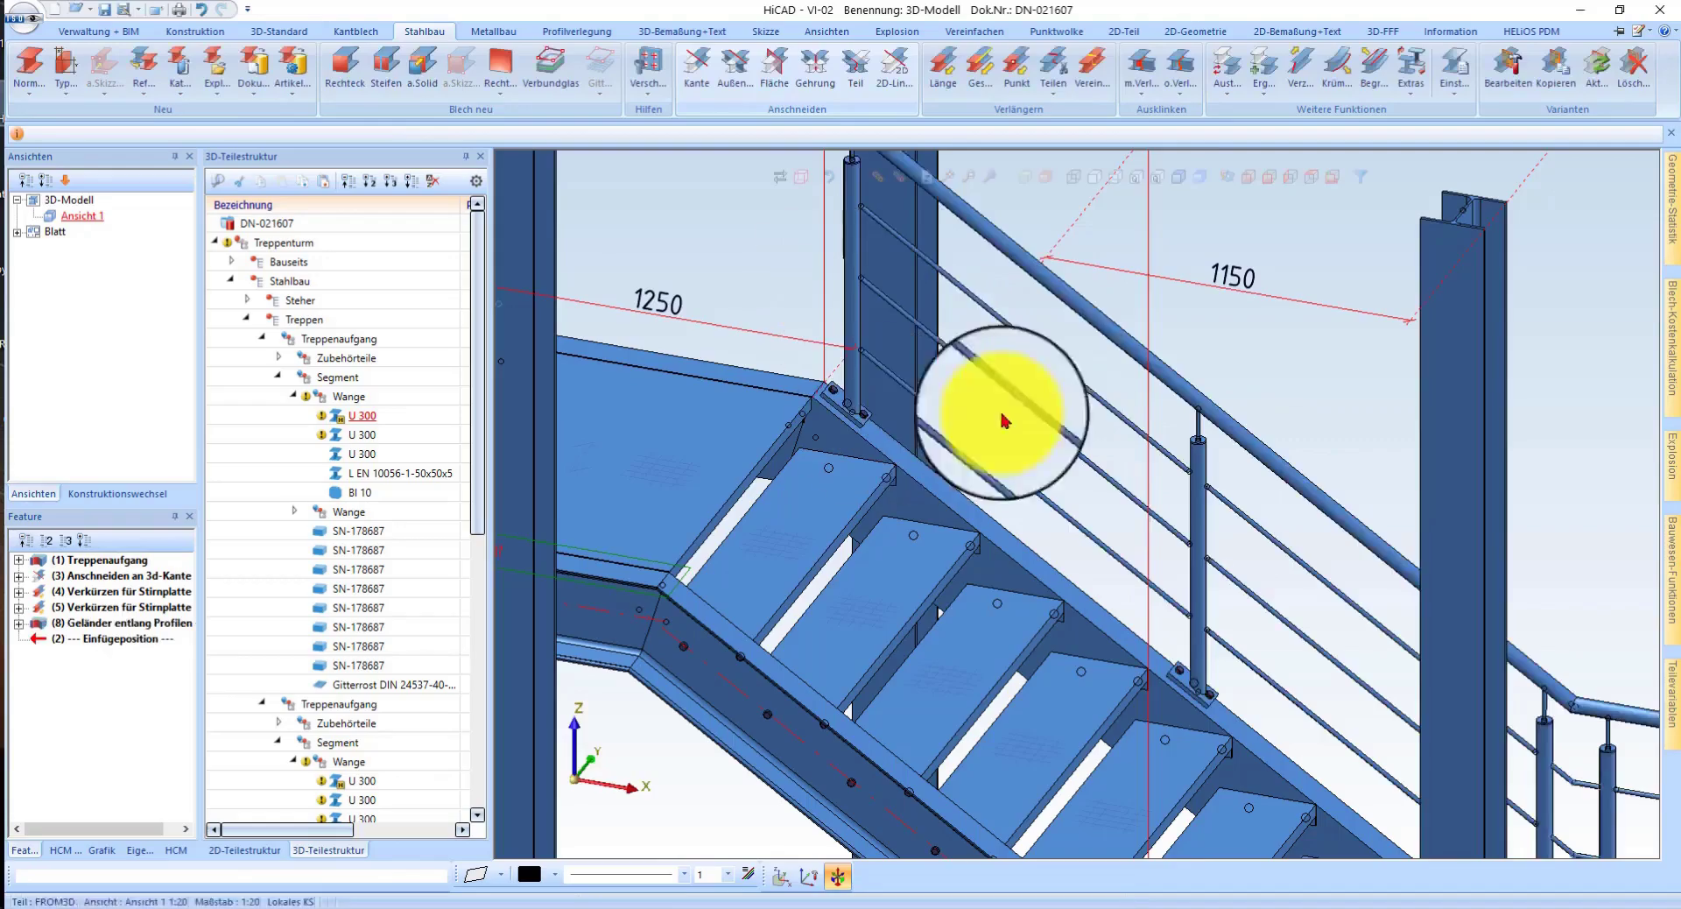
scroll(983, 330, down, 5)
scroll(1051, 620, up, 5)
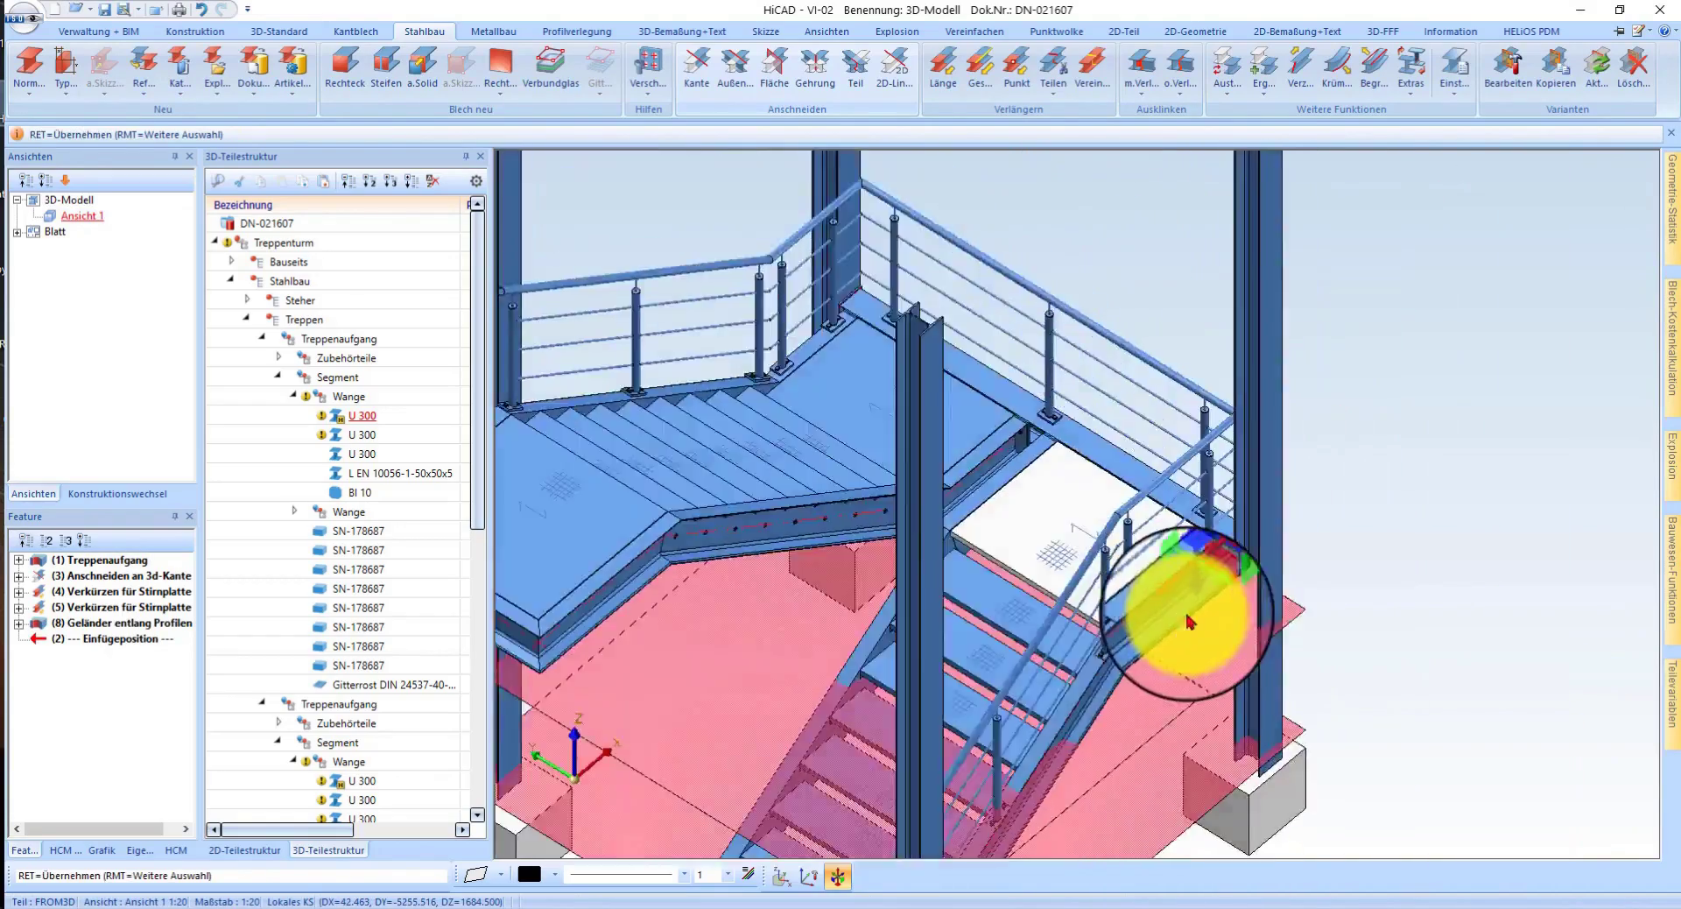
mouse_move(1189, 622)
middle_down()
mouse_move(1107, 612)
mouse_move(1051, 507)
middle_up()
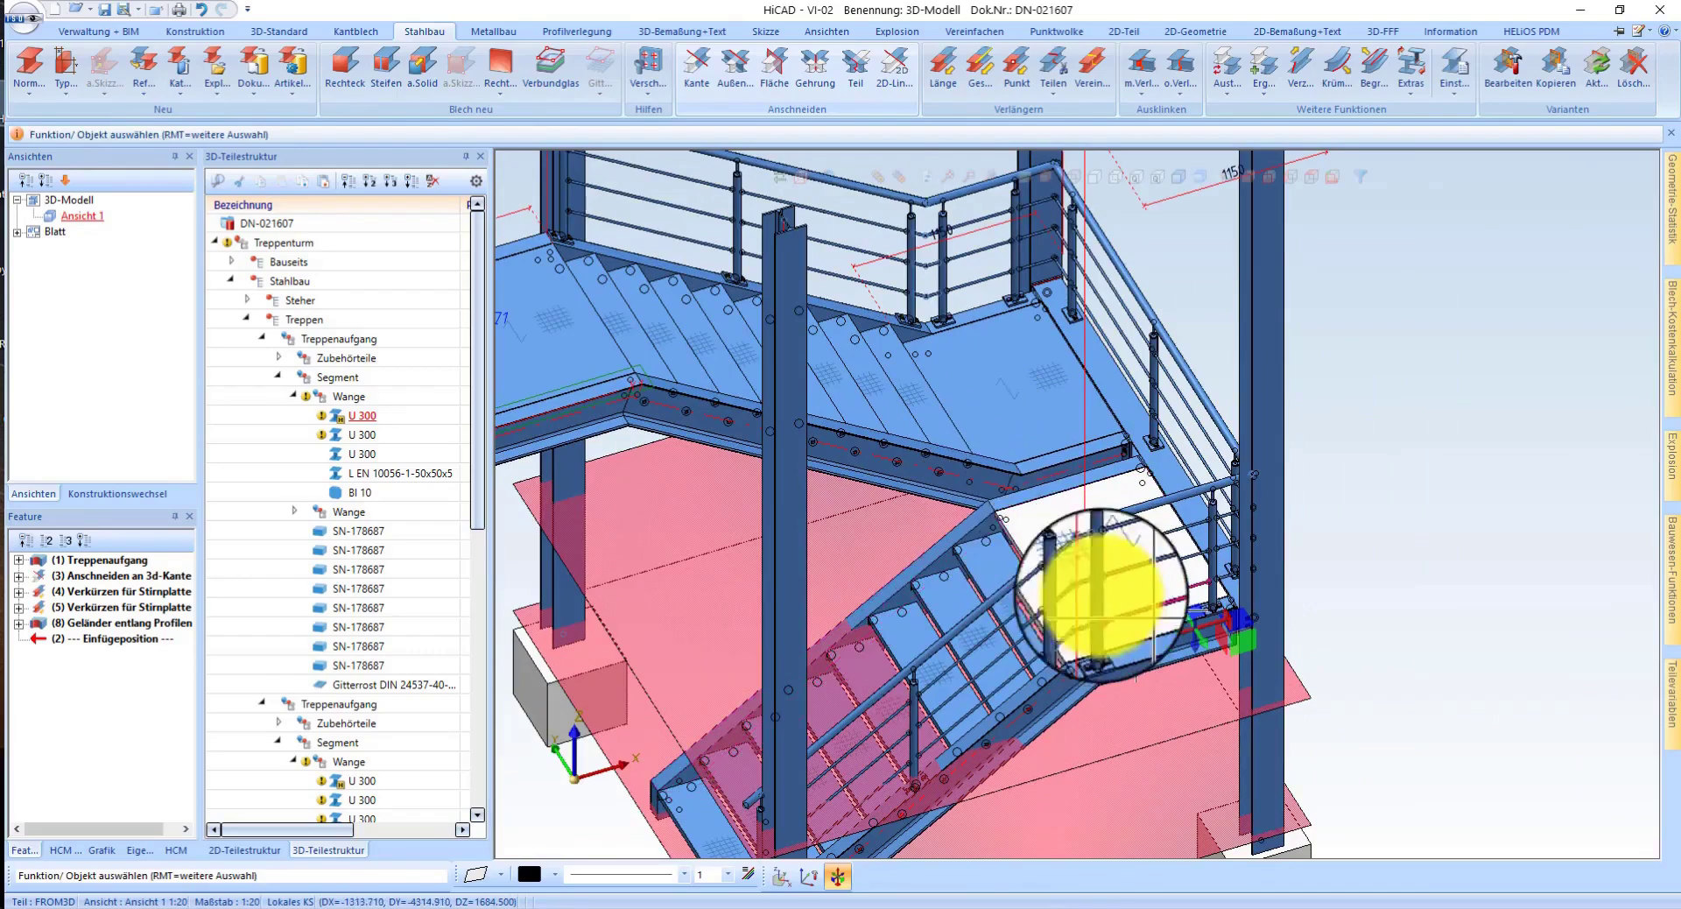
scroll(1068, 544, up, 2)
scroll(1065, 516, down, 3)
scroll(1063, 488, up, 2)
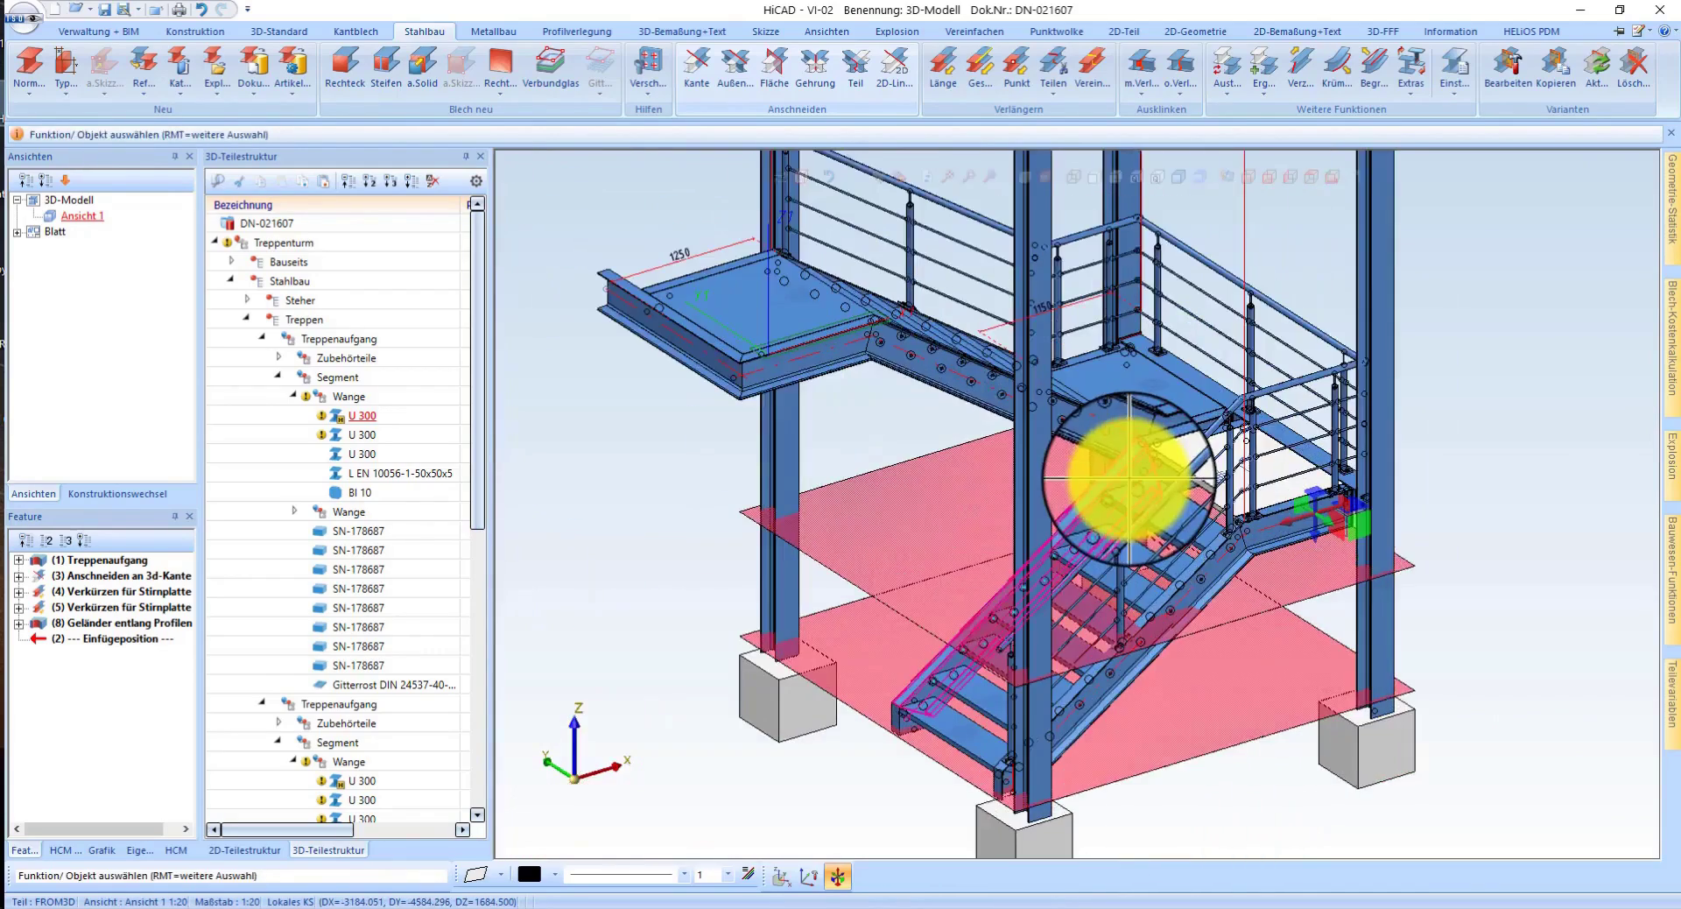
scroll(1107, 739, up, 3)
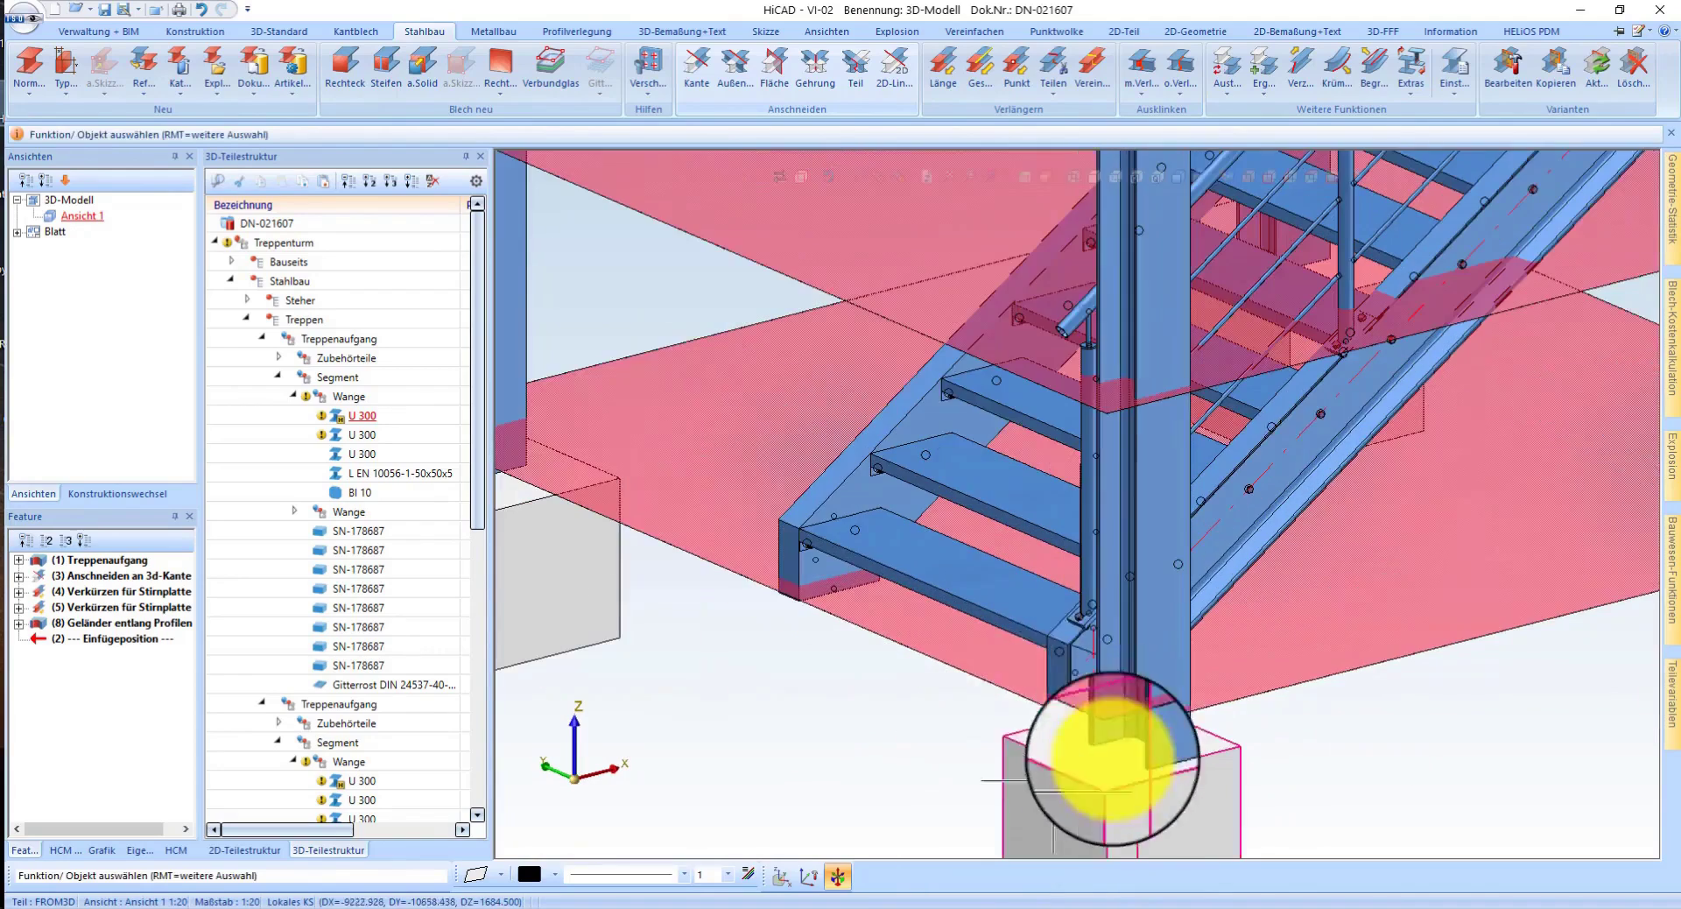
scroll(1067, 706, down, 2)
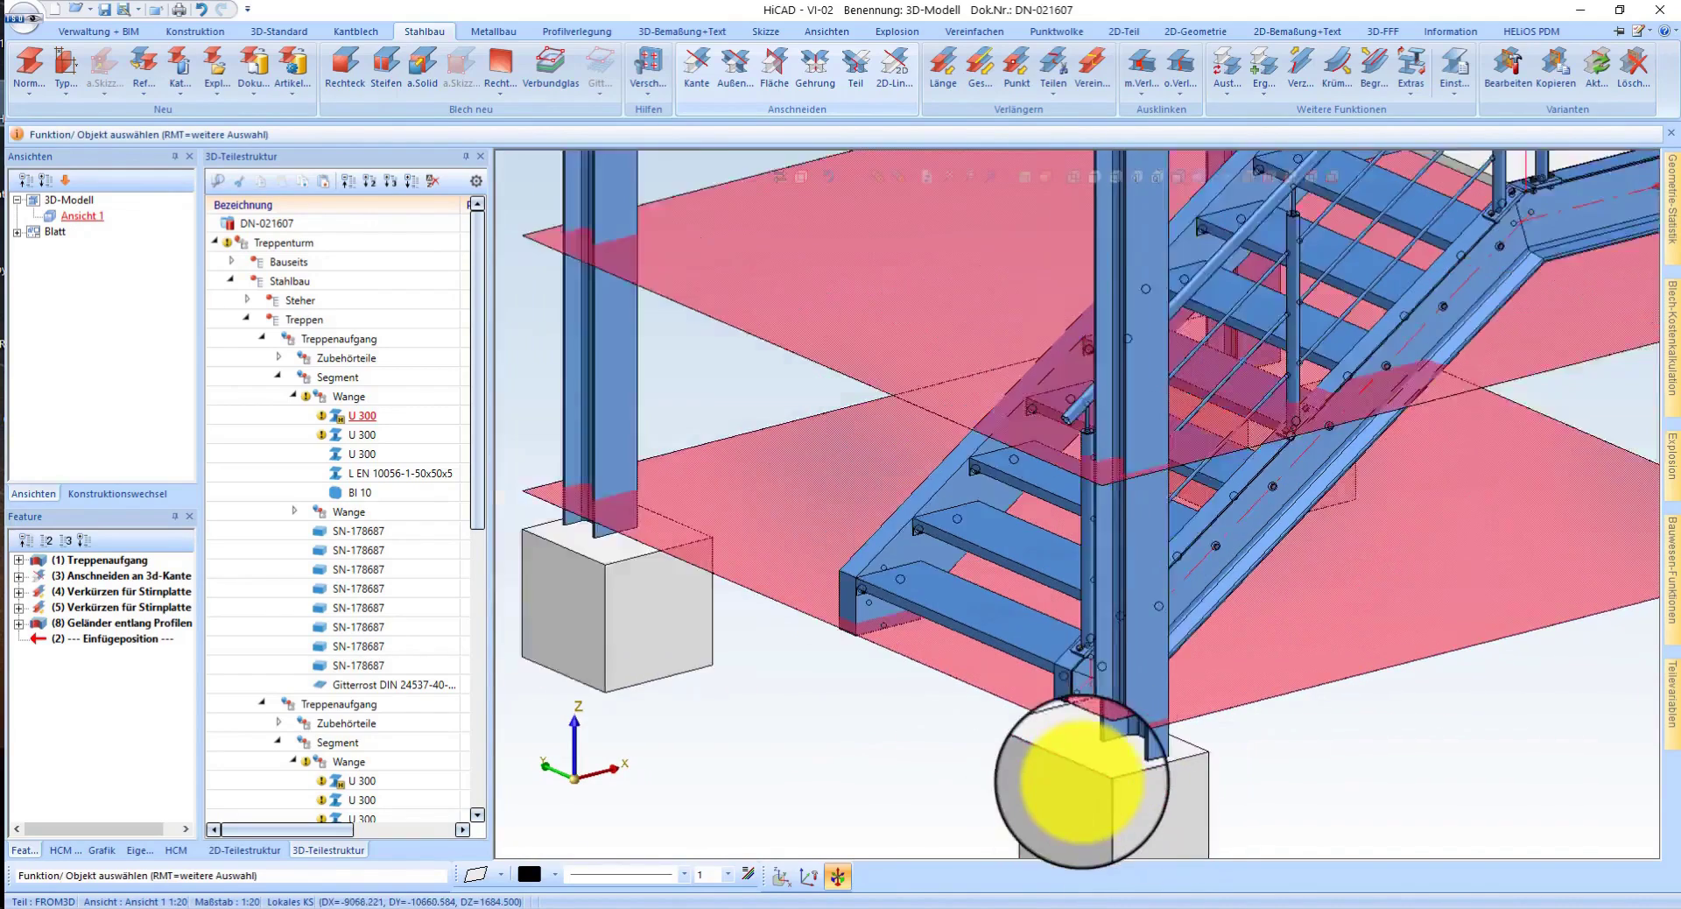
scroll(1081, 832, down, 1)
scroll(959, 759, down, 2)
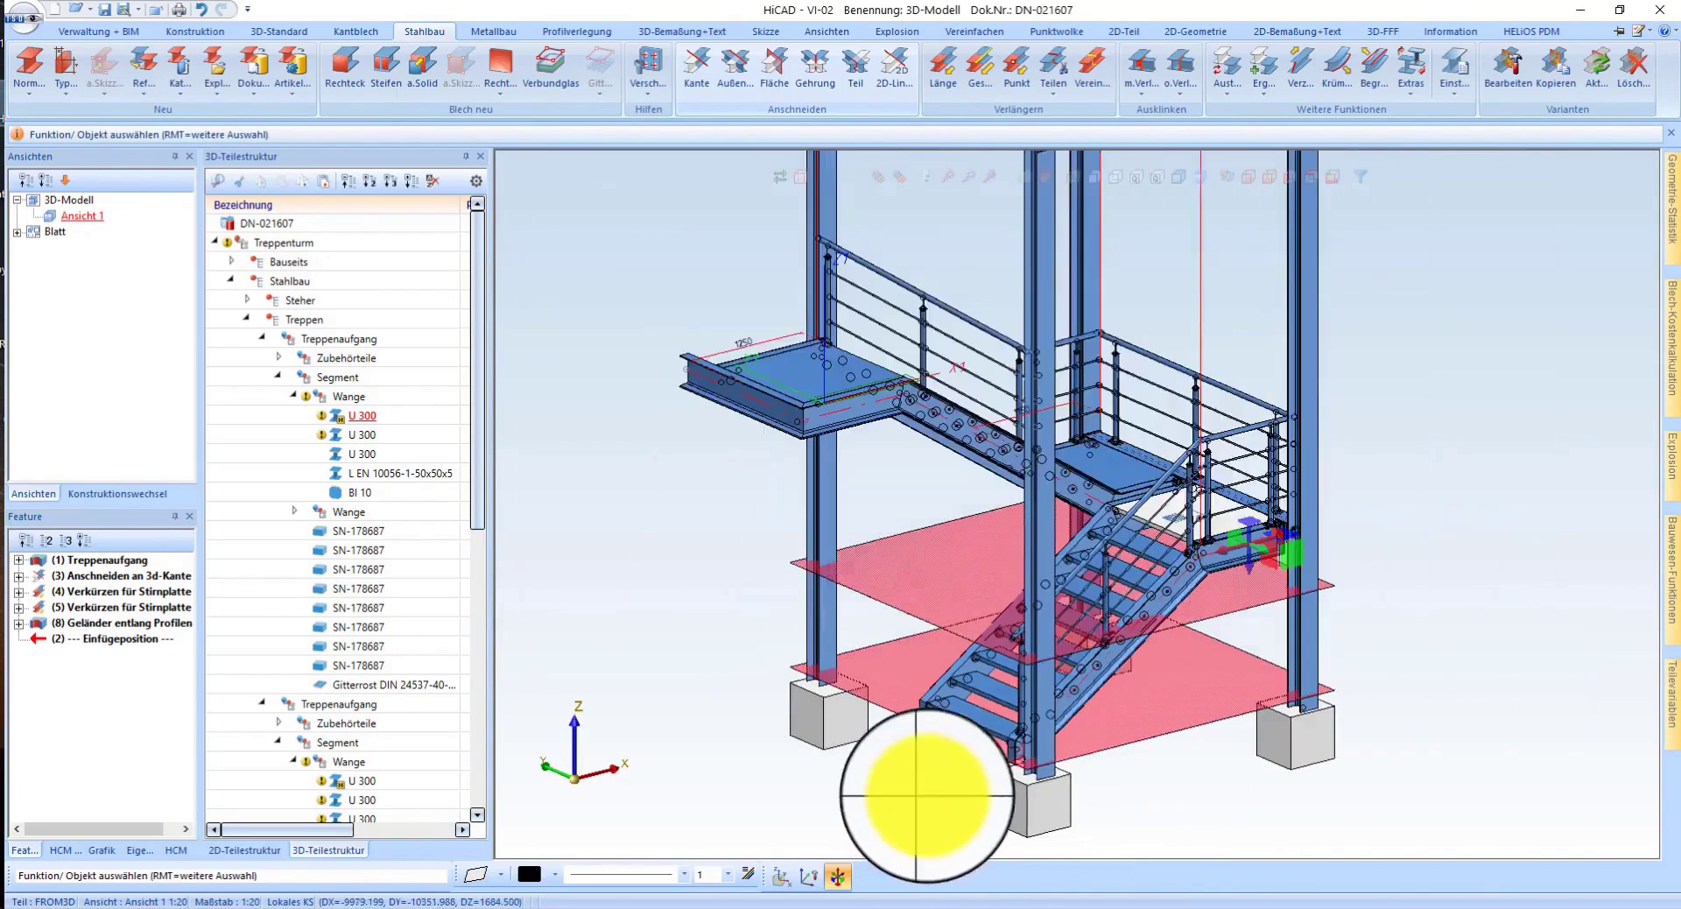
scroll(1156, 796, down, 1)
scroll(1172, 692, down, 1)
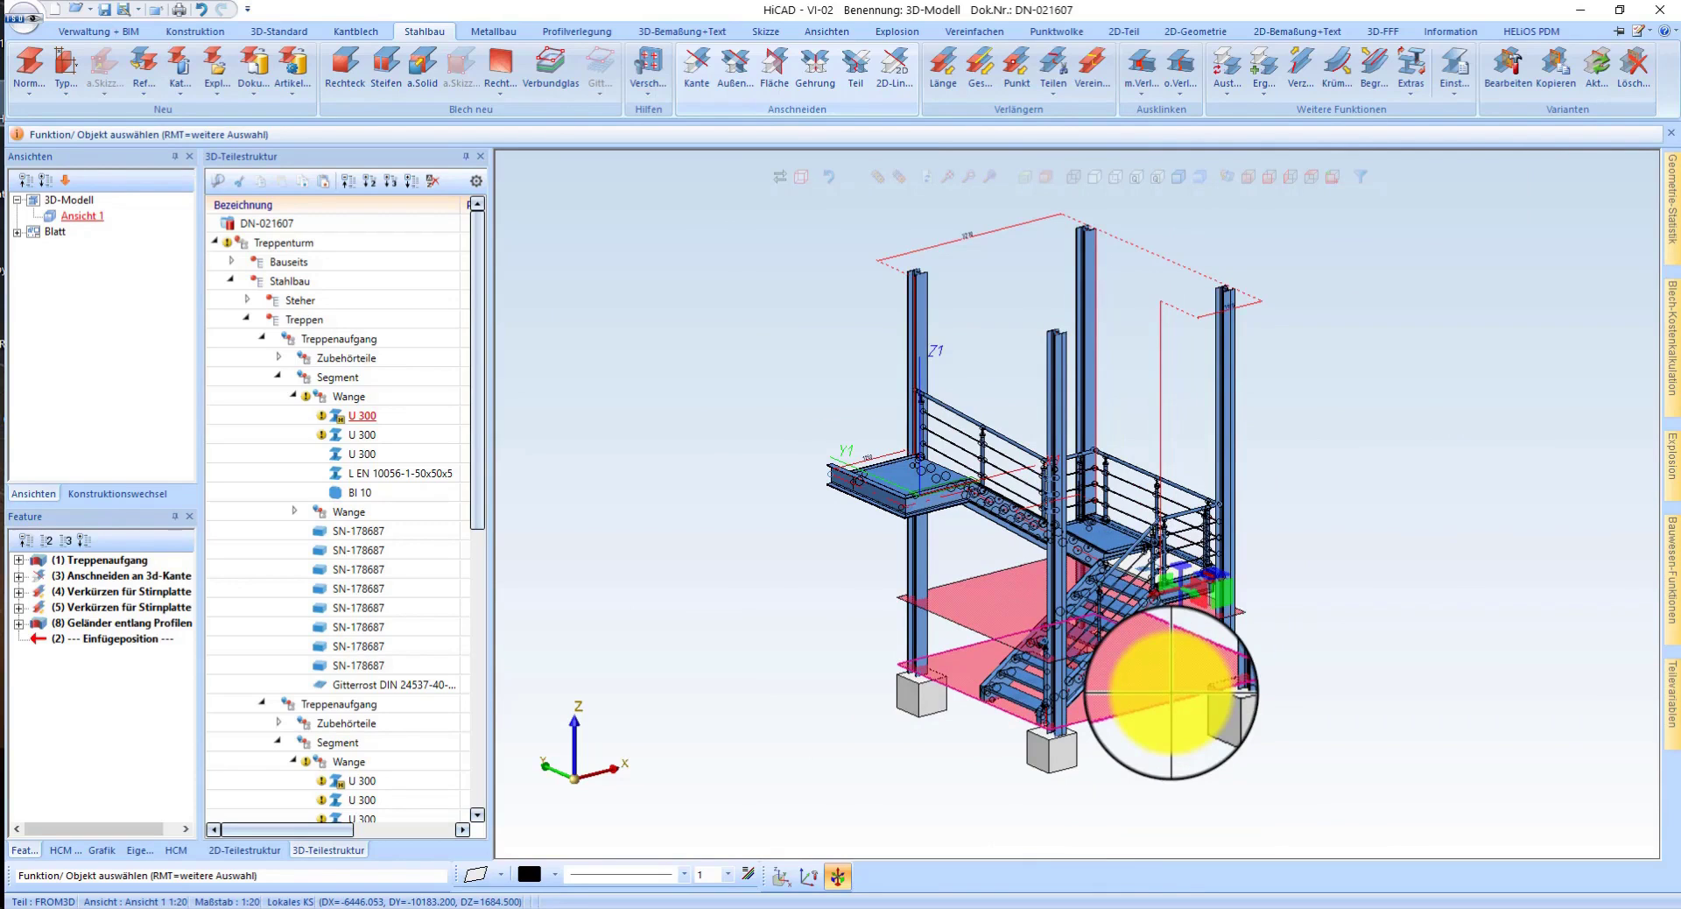
scroll(1103, 722, up, 2)
scroll(807, 789, up, 4)
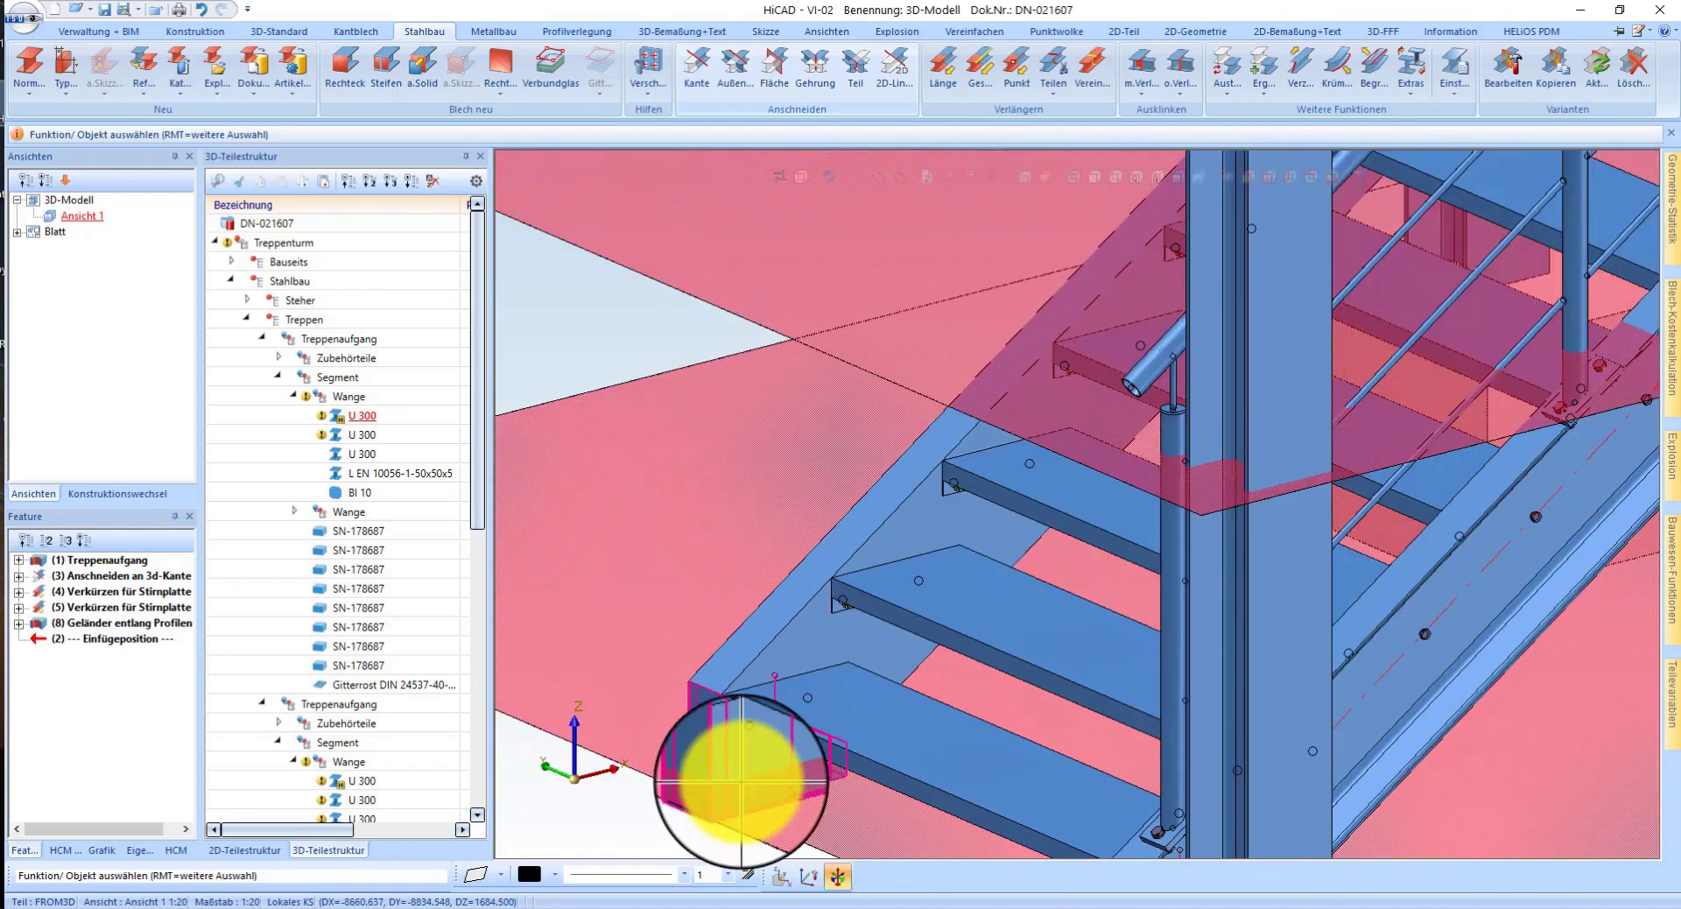